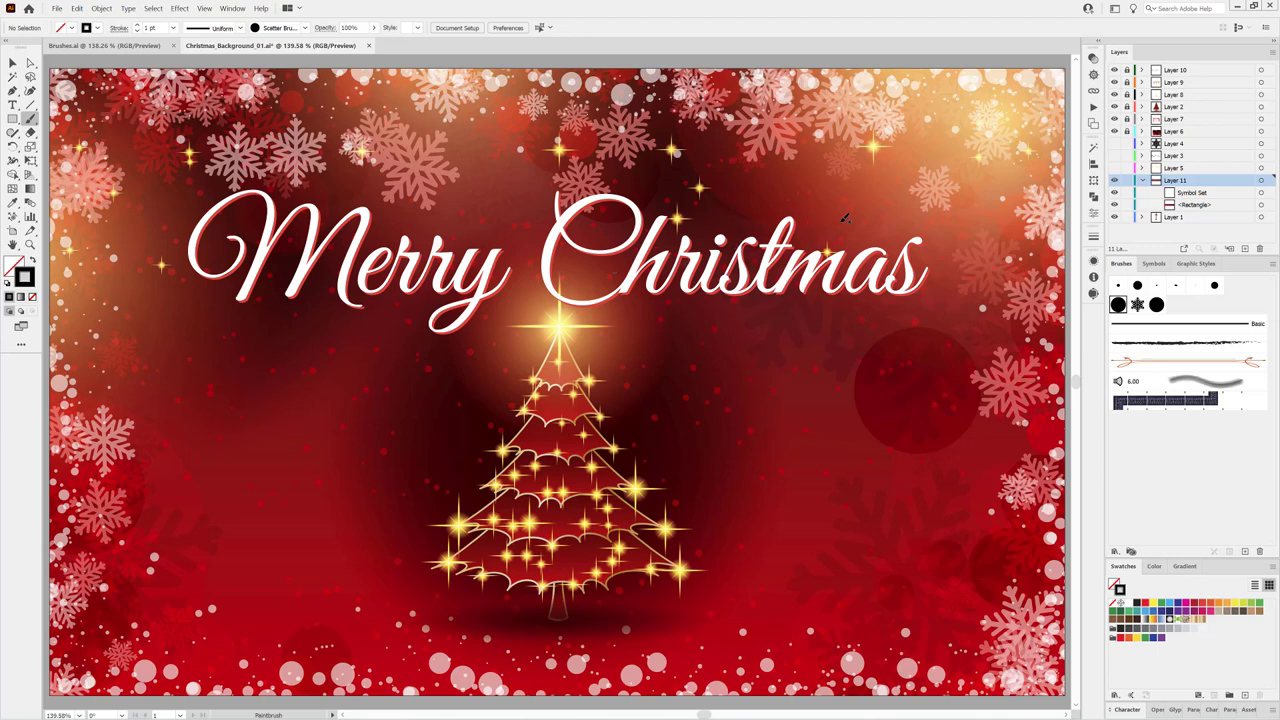
Step: Hide Layers 10, 9, 8, 2 and 7, leaving only the tree, circle, snowflake and sparkle samples
drag(1115, 72, 1116, 118)
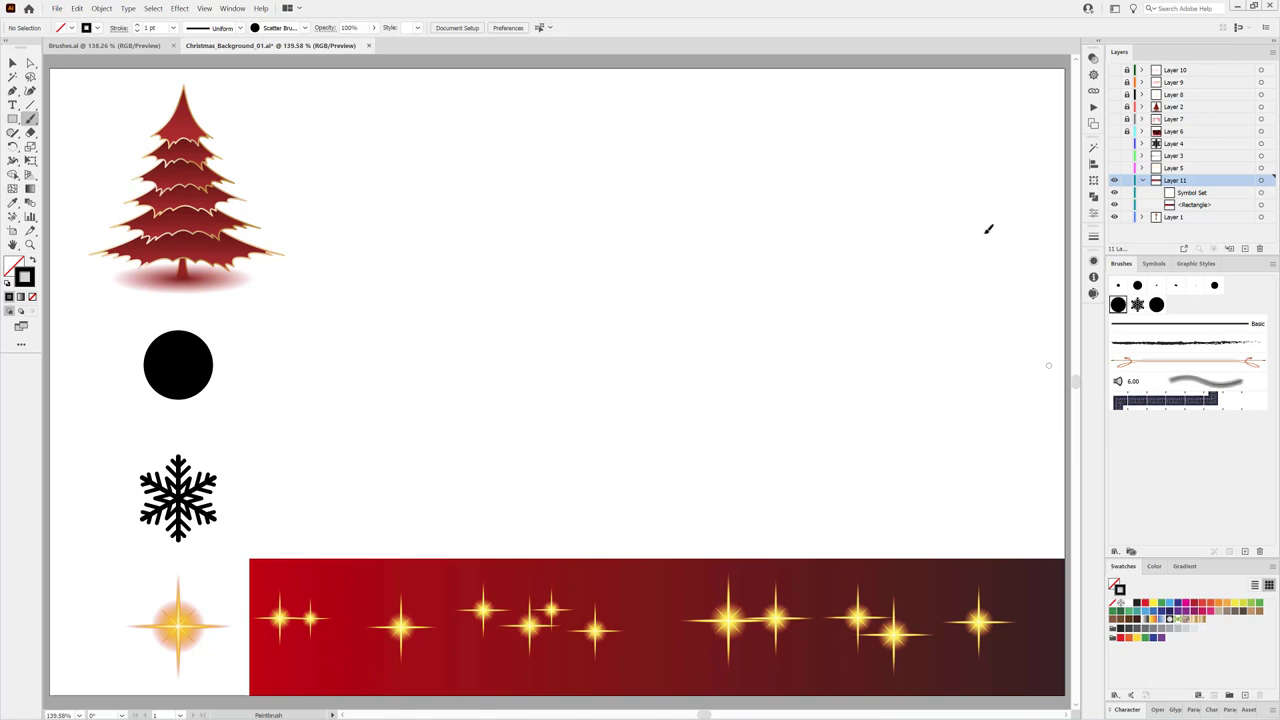
Step: Paint a wavy trail of scattered dots, then a trail of snowflakes with the snowflake scatter brush
drag(988, 229, 336, 262)
click(1137, 304)
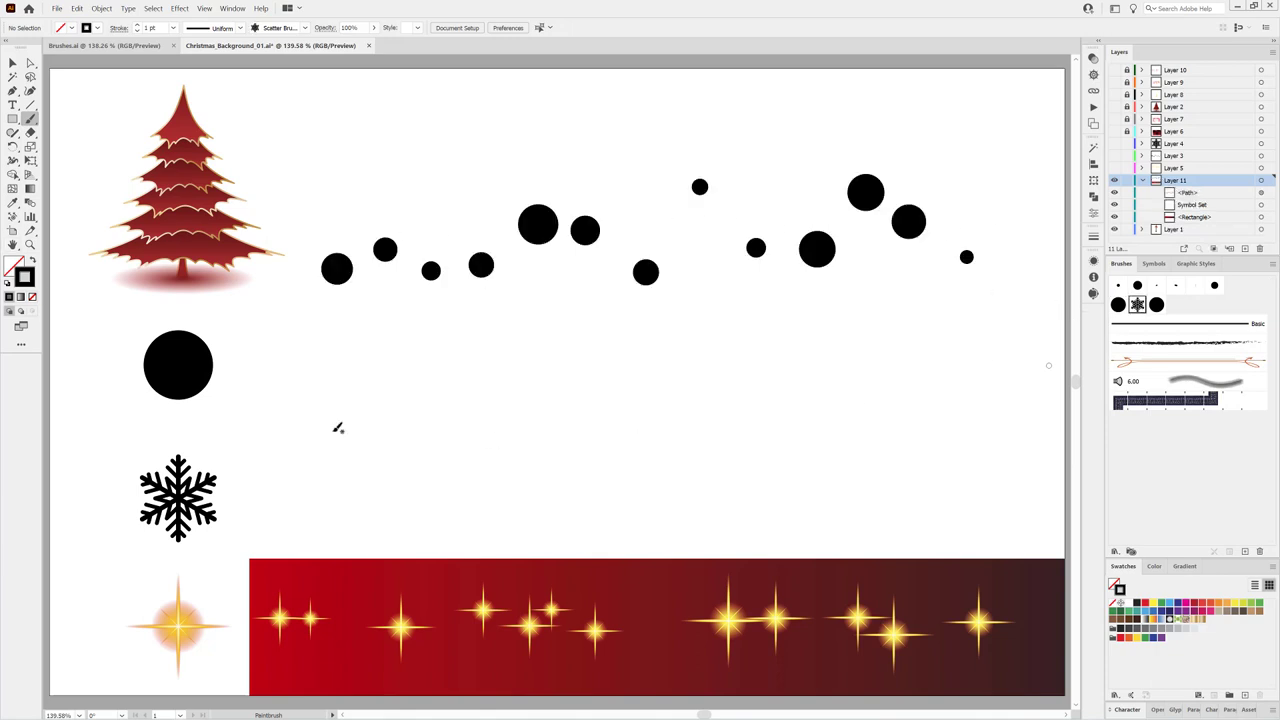
drag(963, 411, 969, 421)
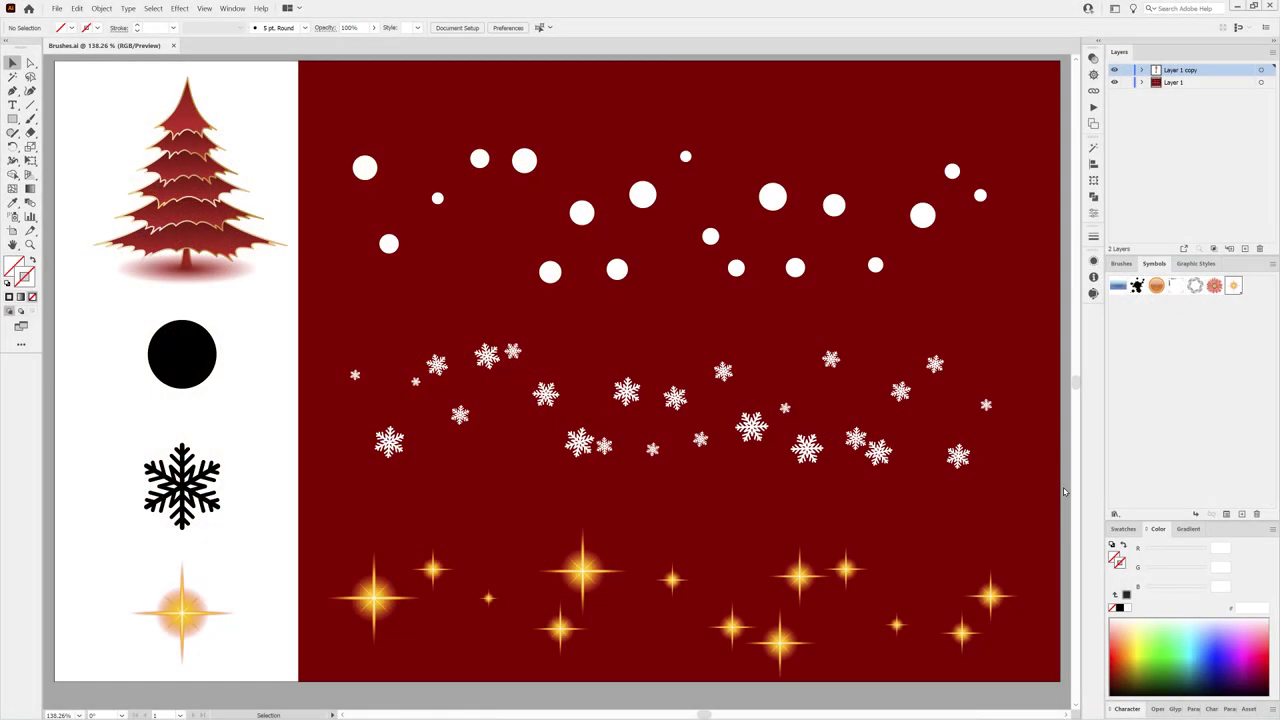
Step: Create a new blank 340 × 210 mm document
click(62, 9)
click(68, 20)
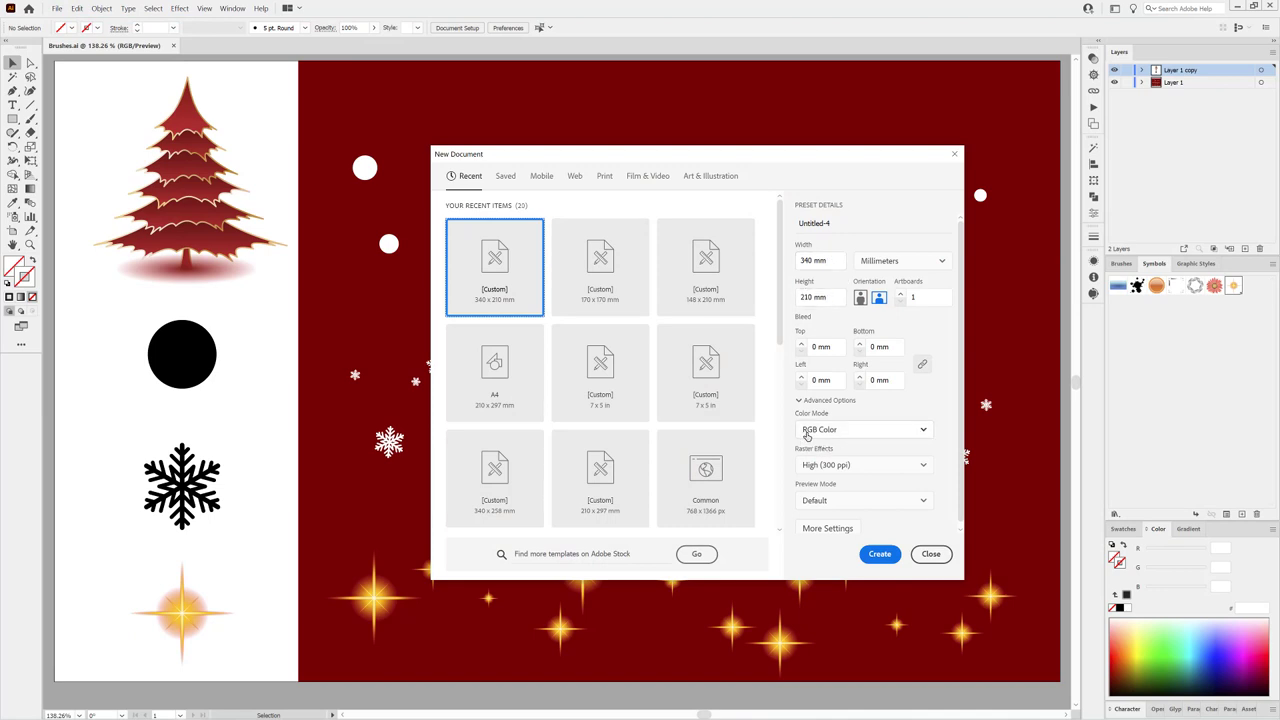
click(881, 553)
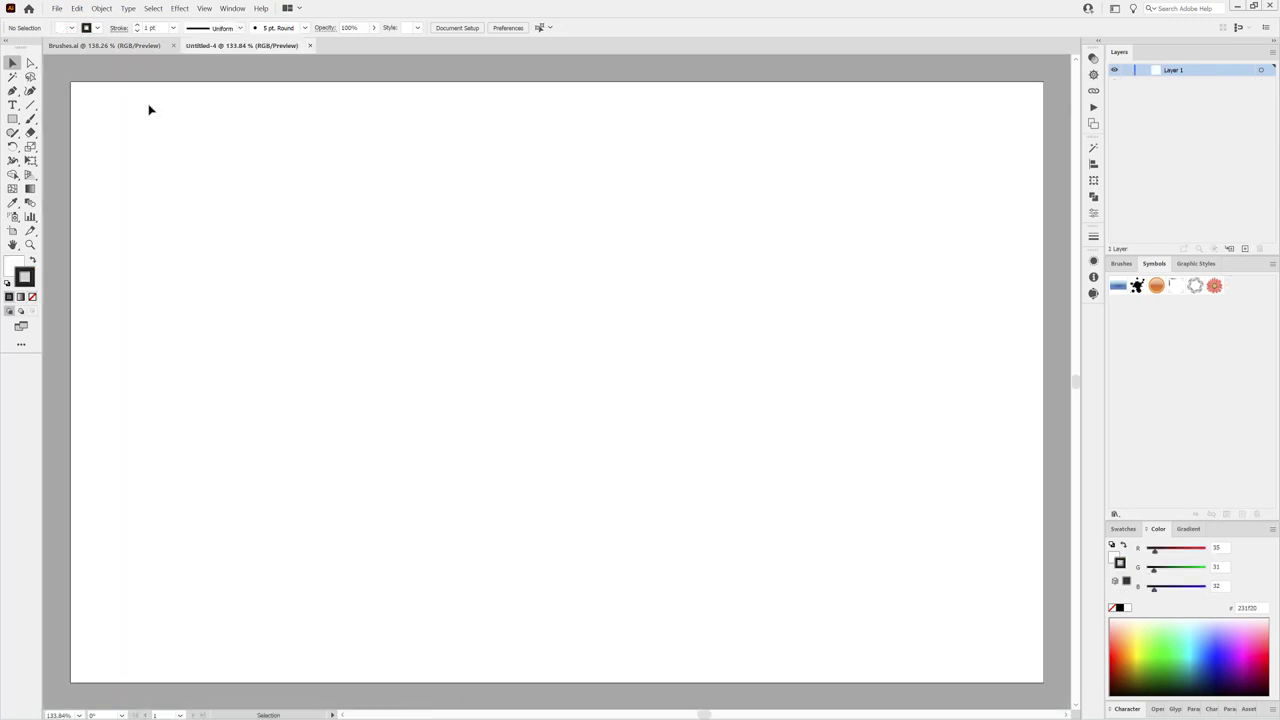
Step: Copy the reference tree, circle, snowflake and star from Brushes.ai and paste them in place into Untitled-4
click(128, 45)
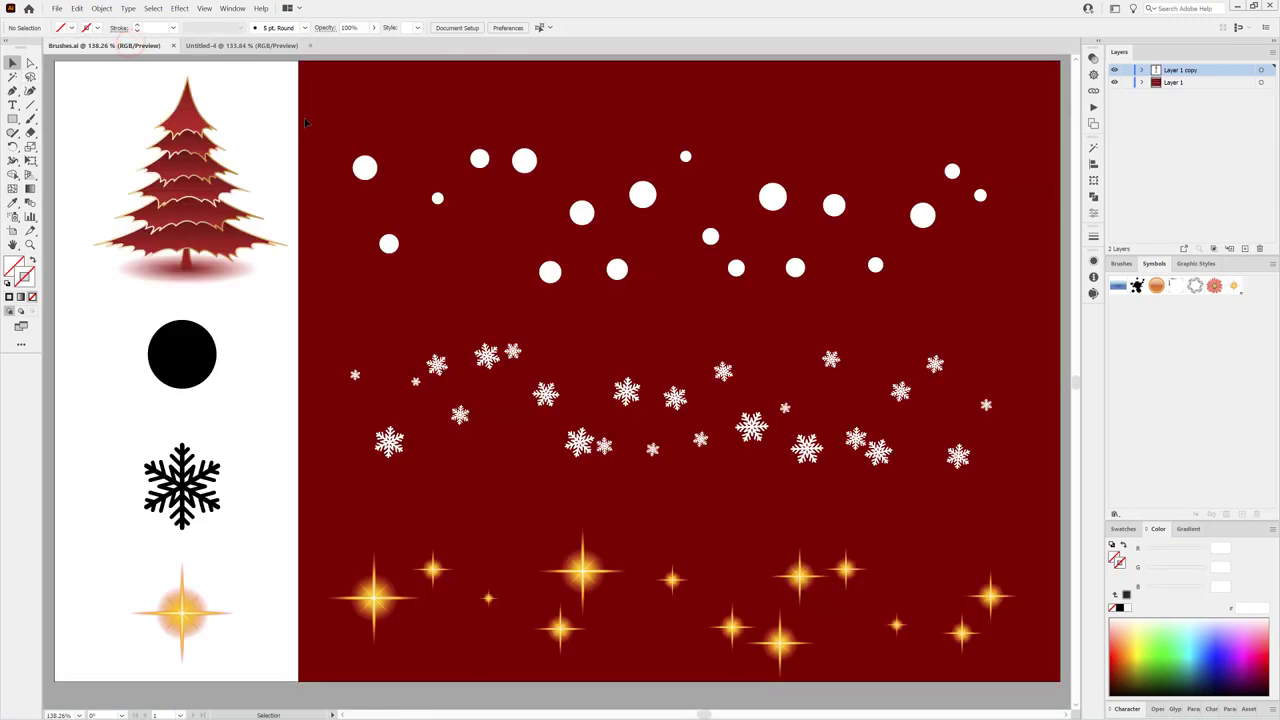
click(1261, 73)
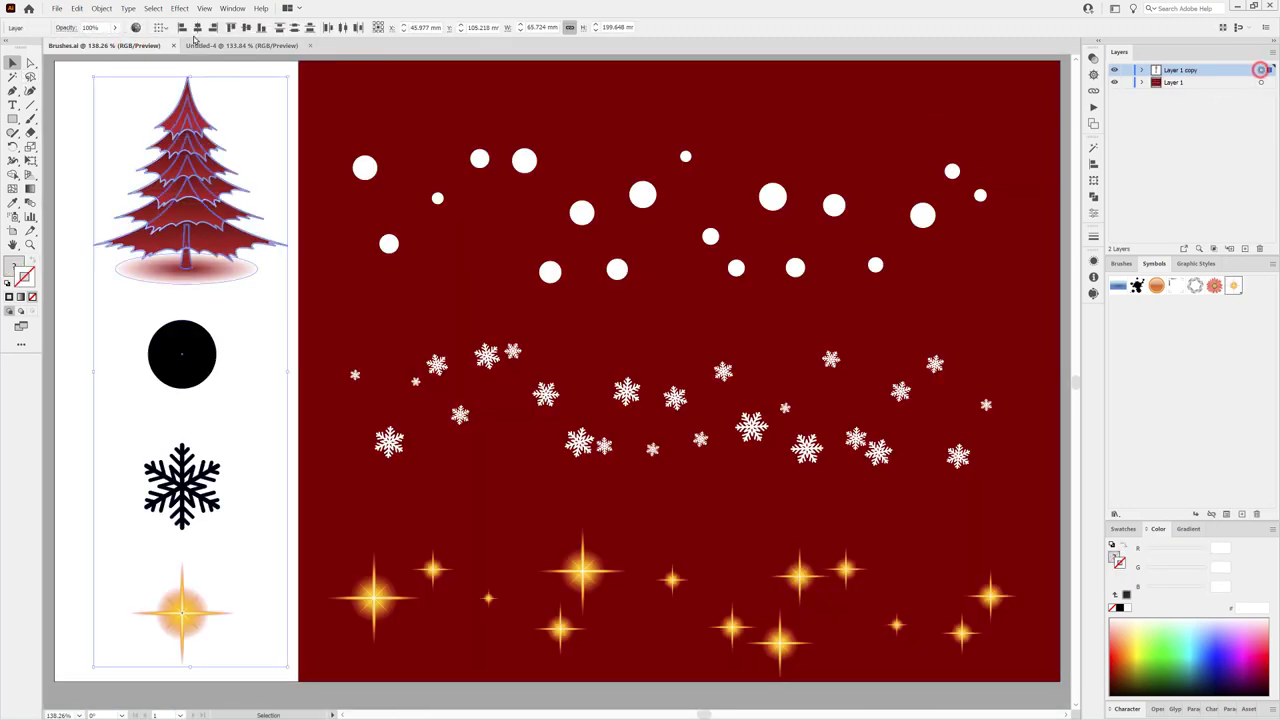
click(77, 8)
click(88, 54)
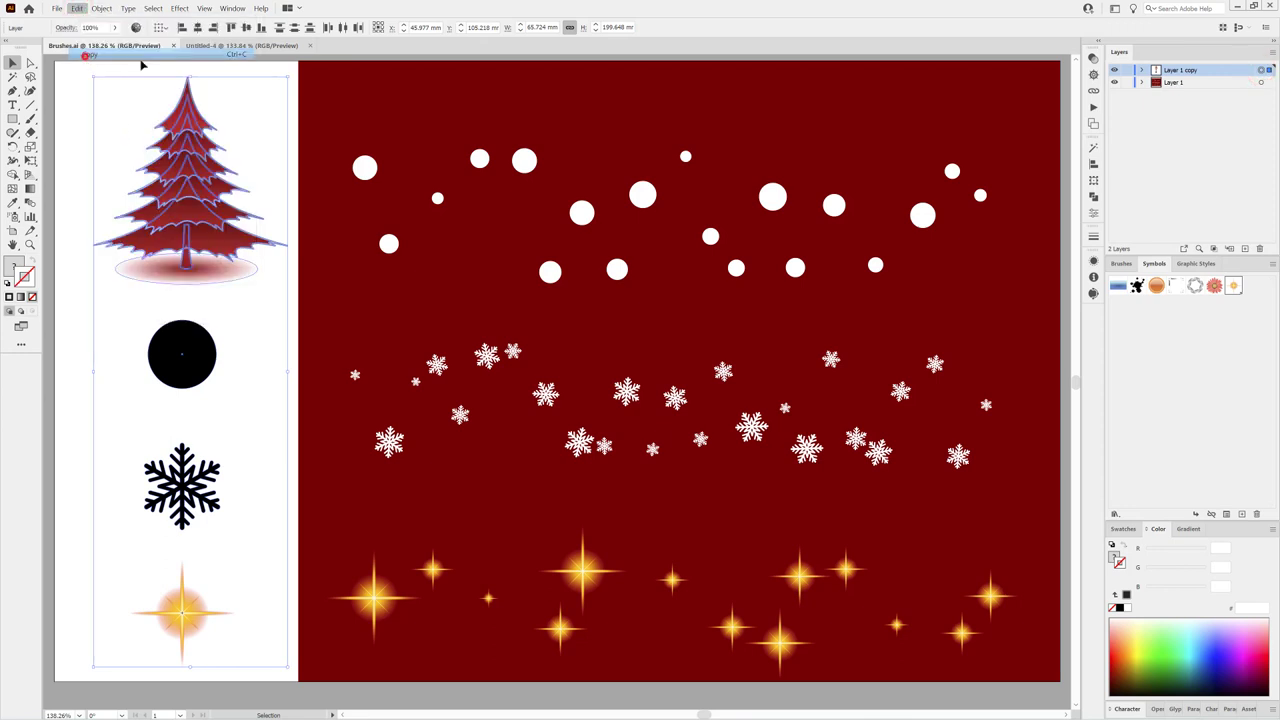
click(220, 46)
click(78, 9)
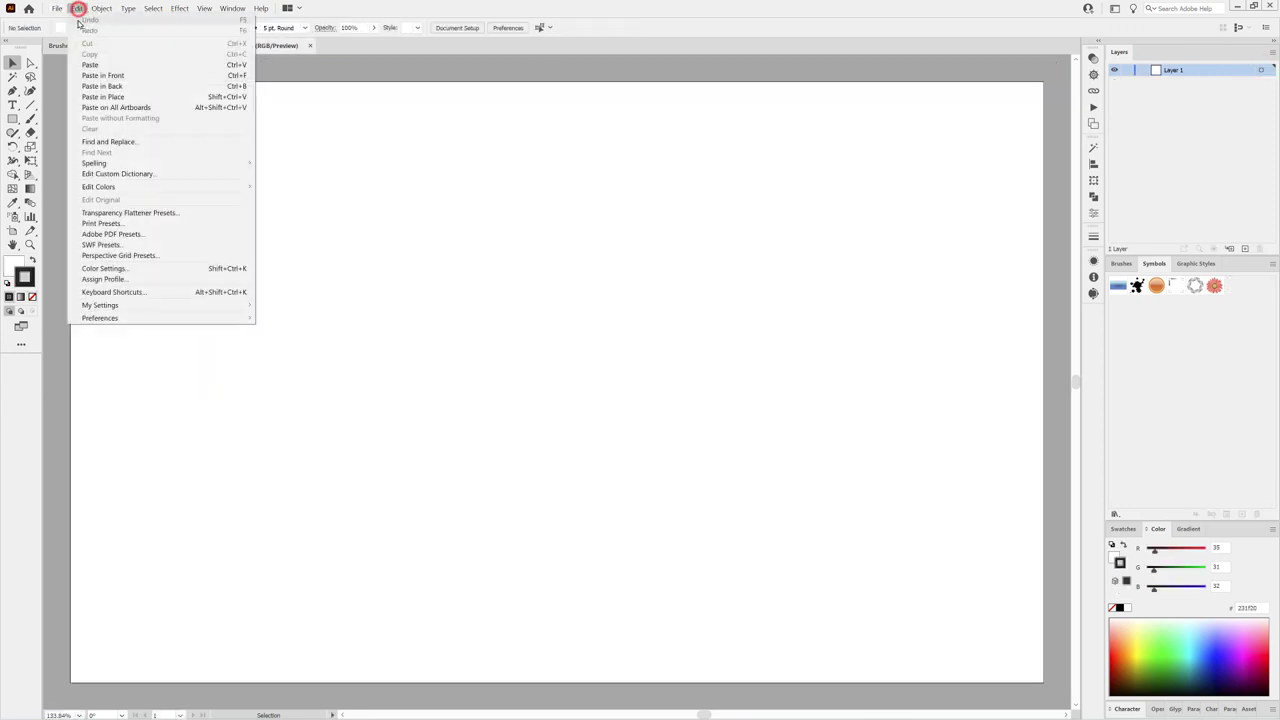
click(93, 97)
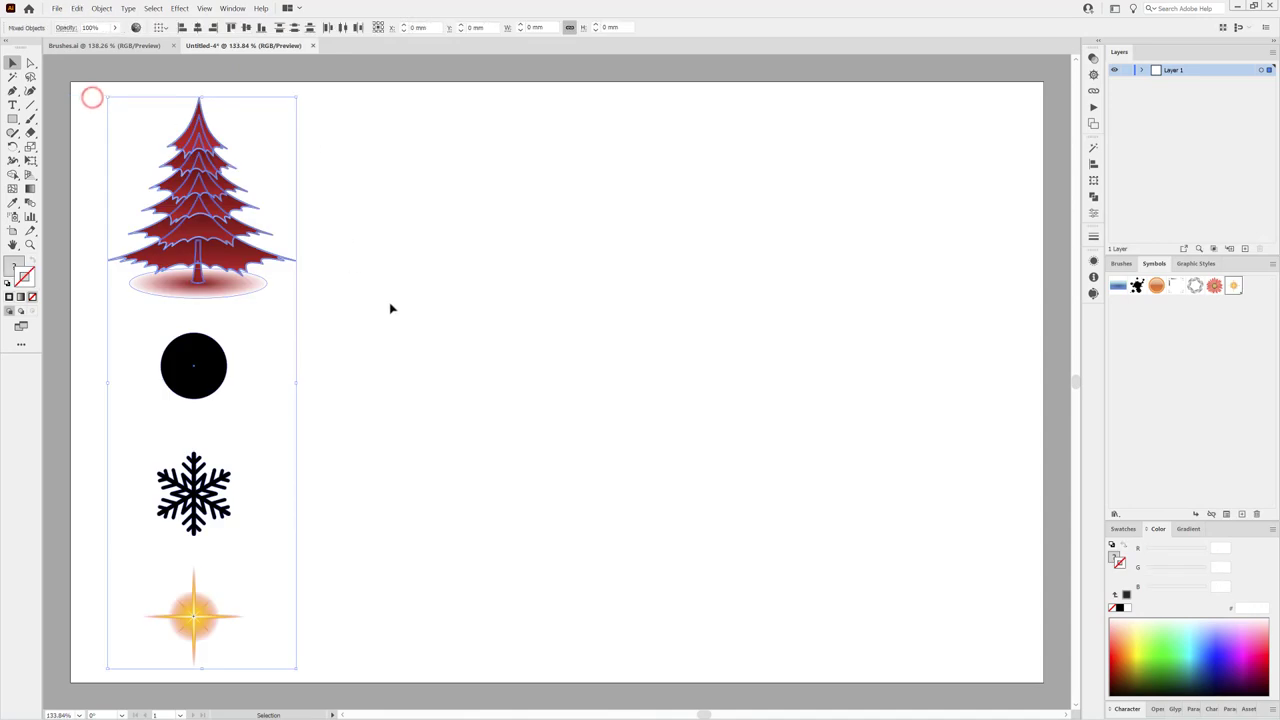
click(477, 309)
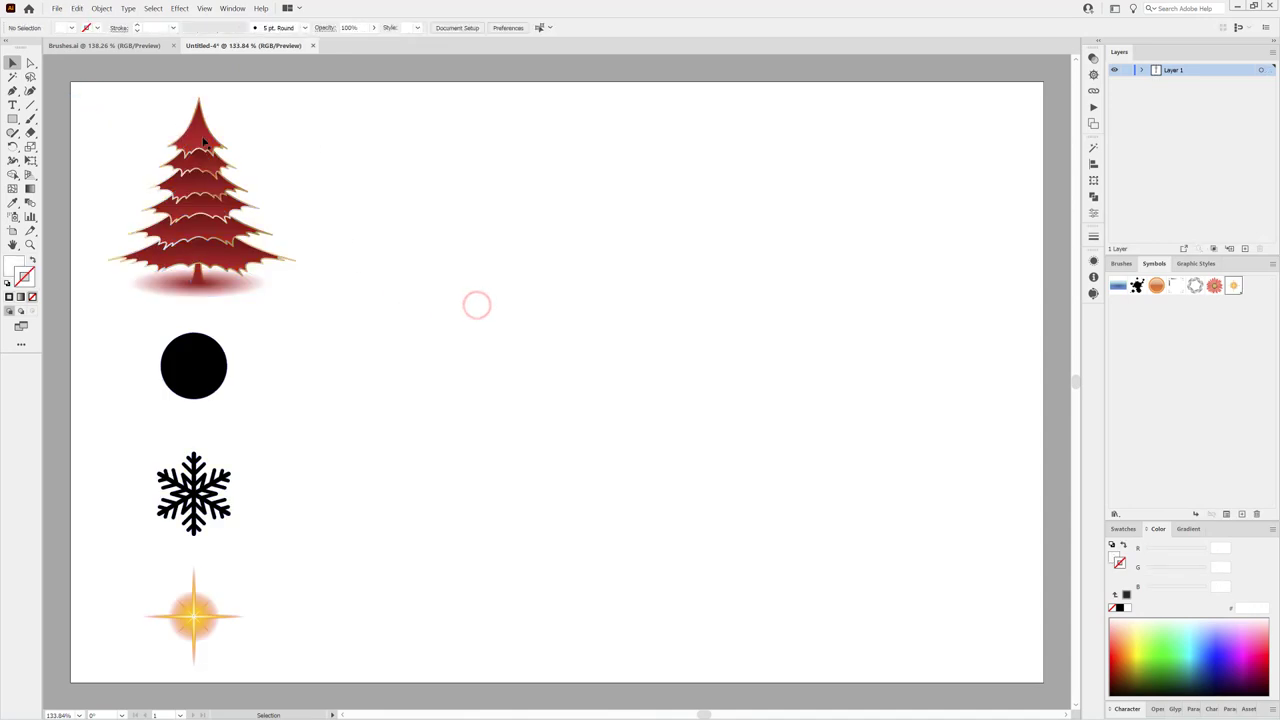
click(13, 119)
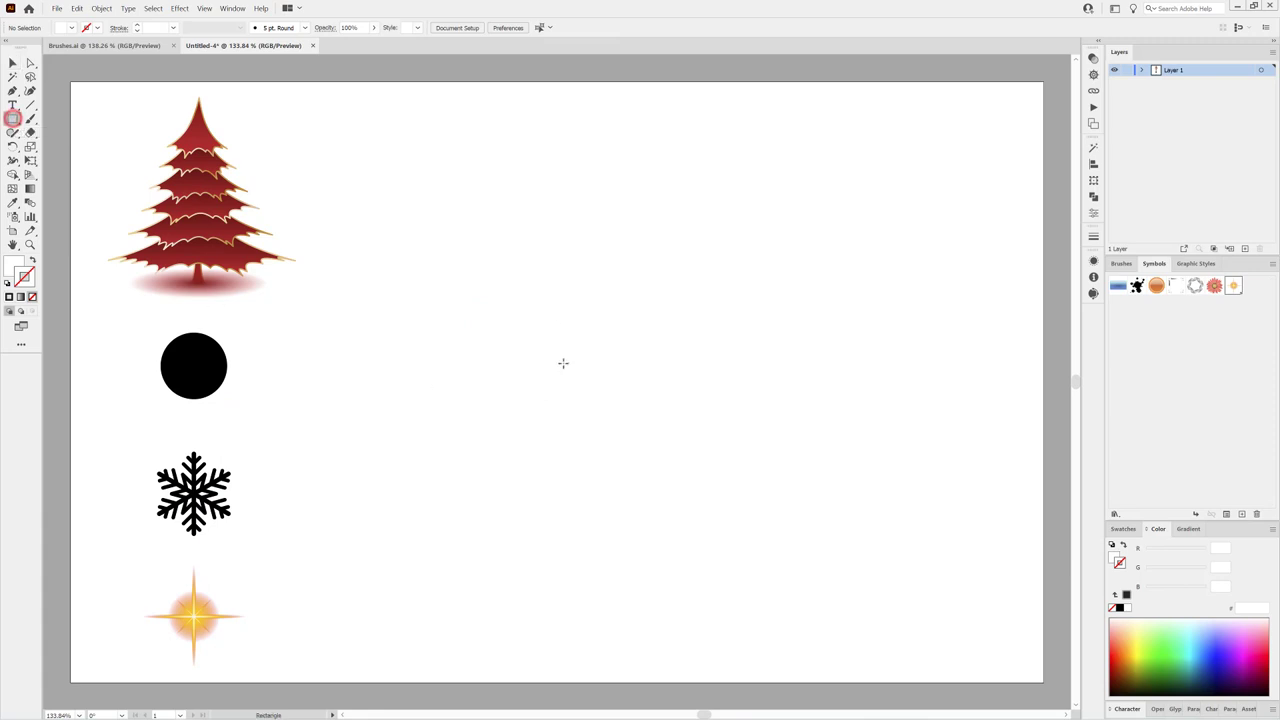
Step: Draw a small square near the page's upper centre and fill it black
drag(544, 227, 607, 289)
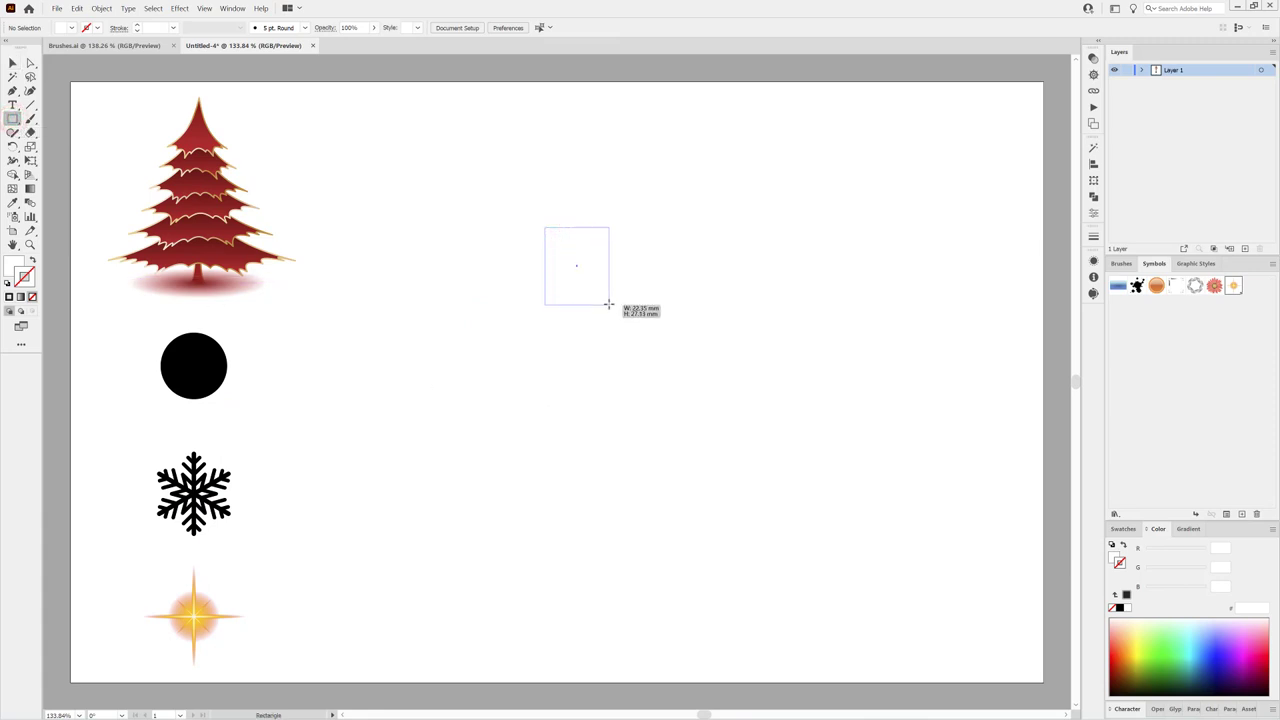
drag(607, 289, 587, 268)
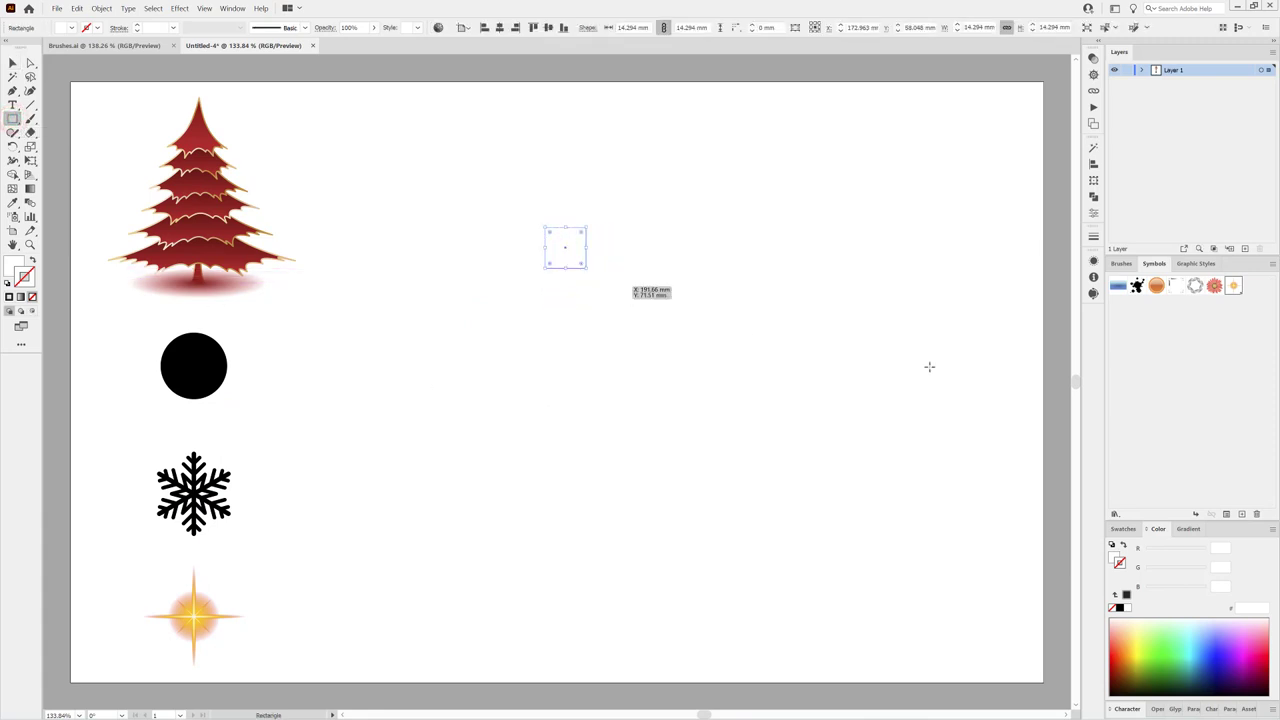
click(1114, 554)
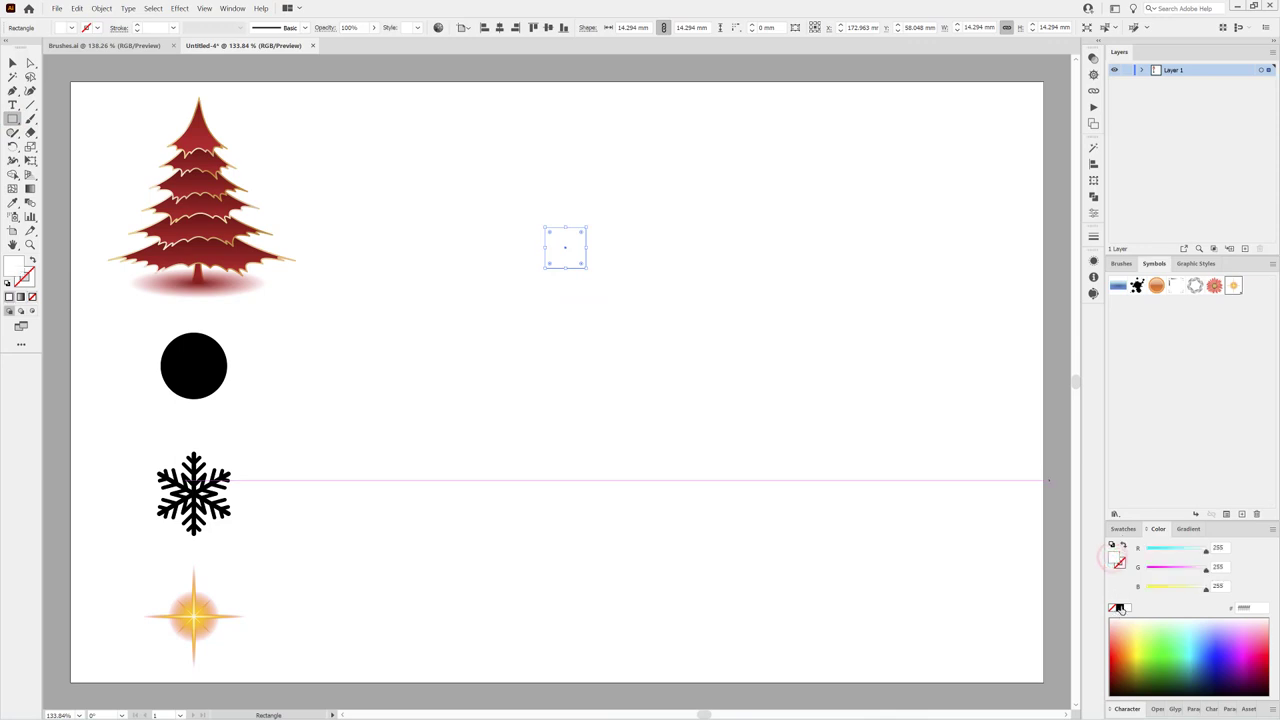
click(1119, 608)
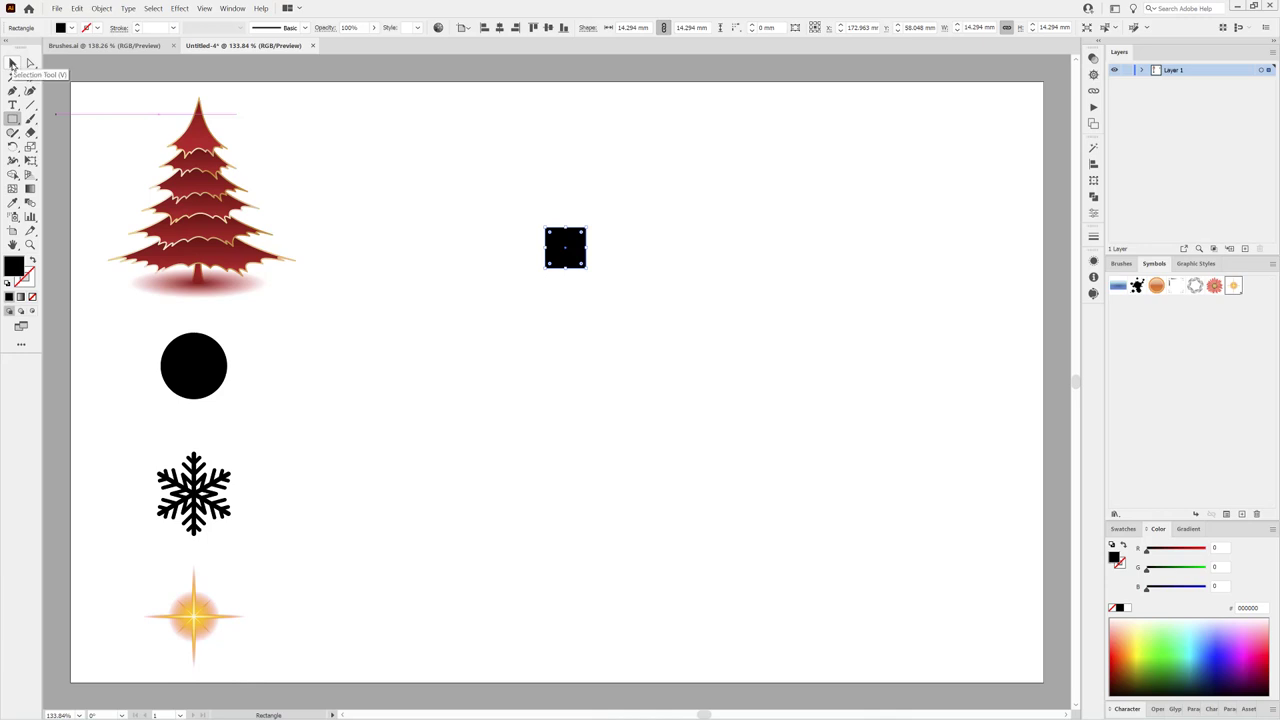
Step: Rotate the square 45° into a diamond and place it beside the tree
click(12, 64)
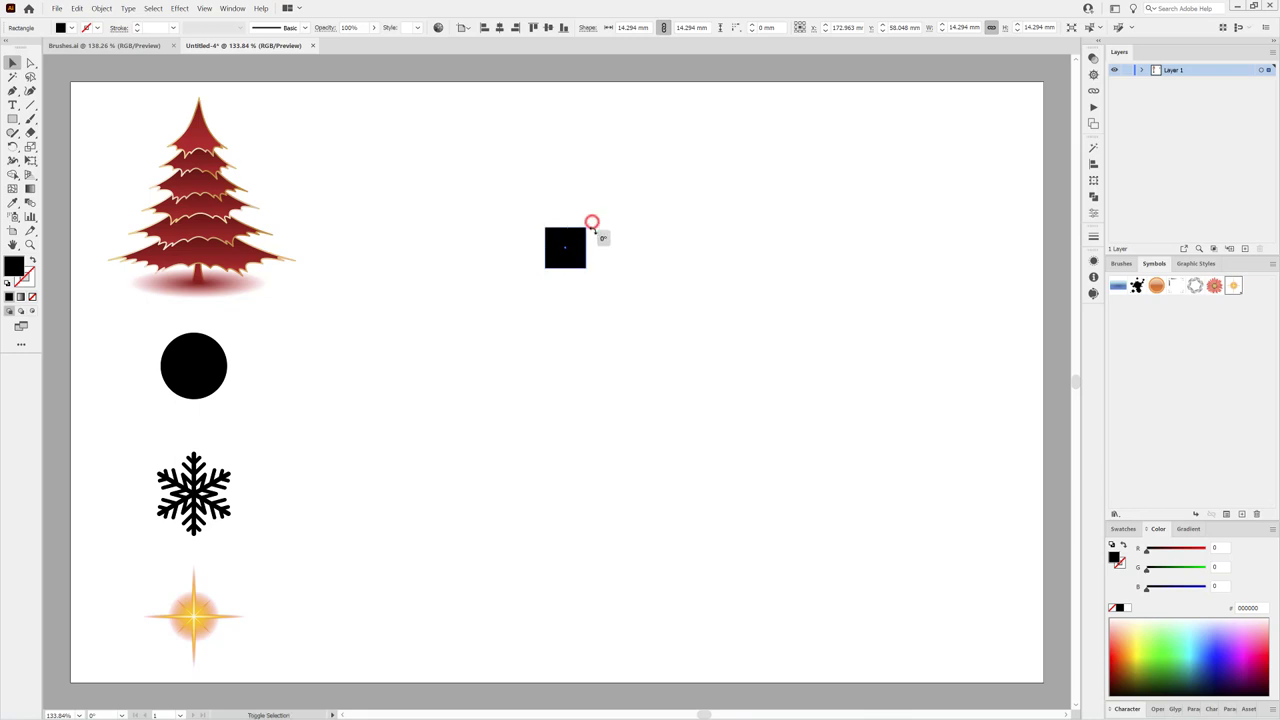
mouse_move(591, 221)
mouse_down()
mouse_move(600, 245)
mouse_move(405, 160)
mouse_move(409, 142)
mouse_up()
key(z)
click(266, 103)
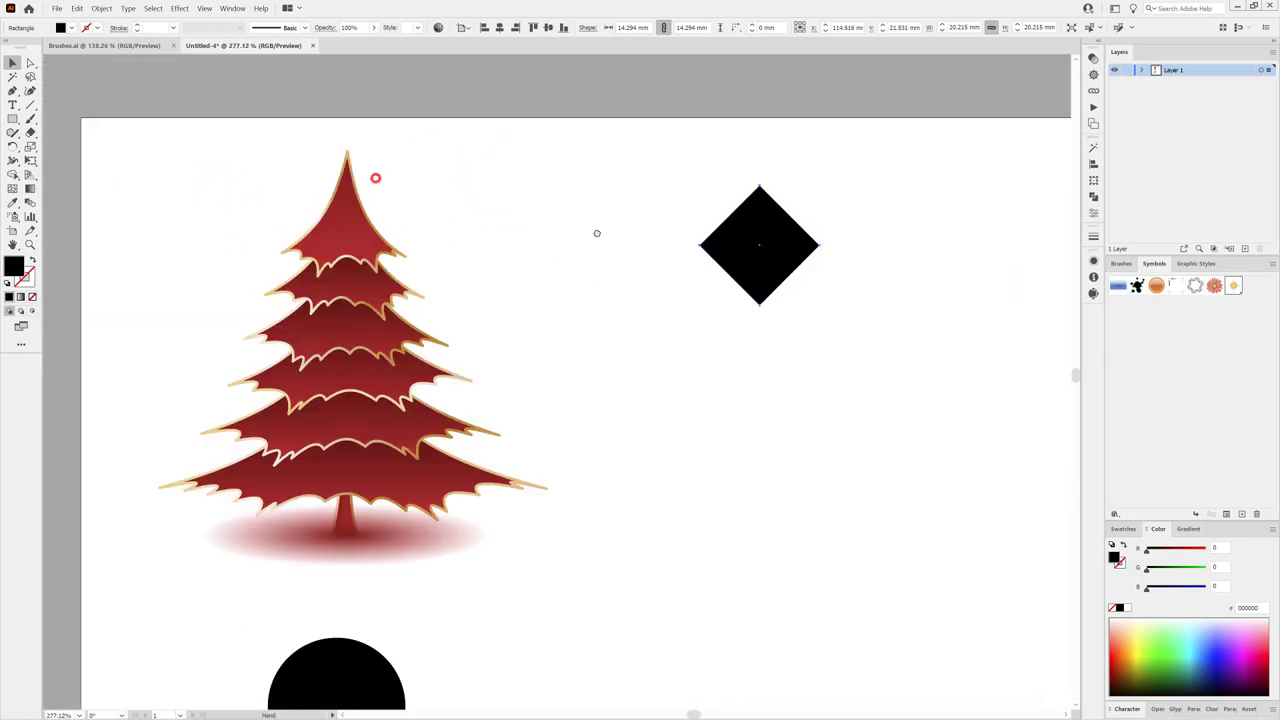
drag(756, 220, 736, 208)
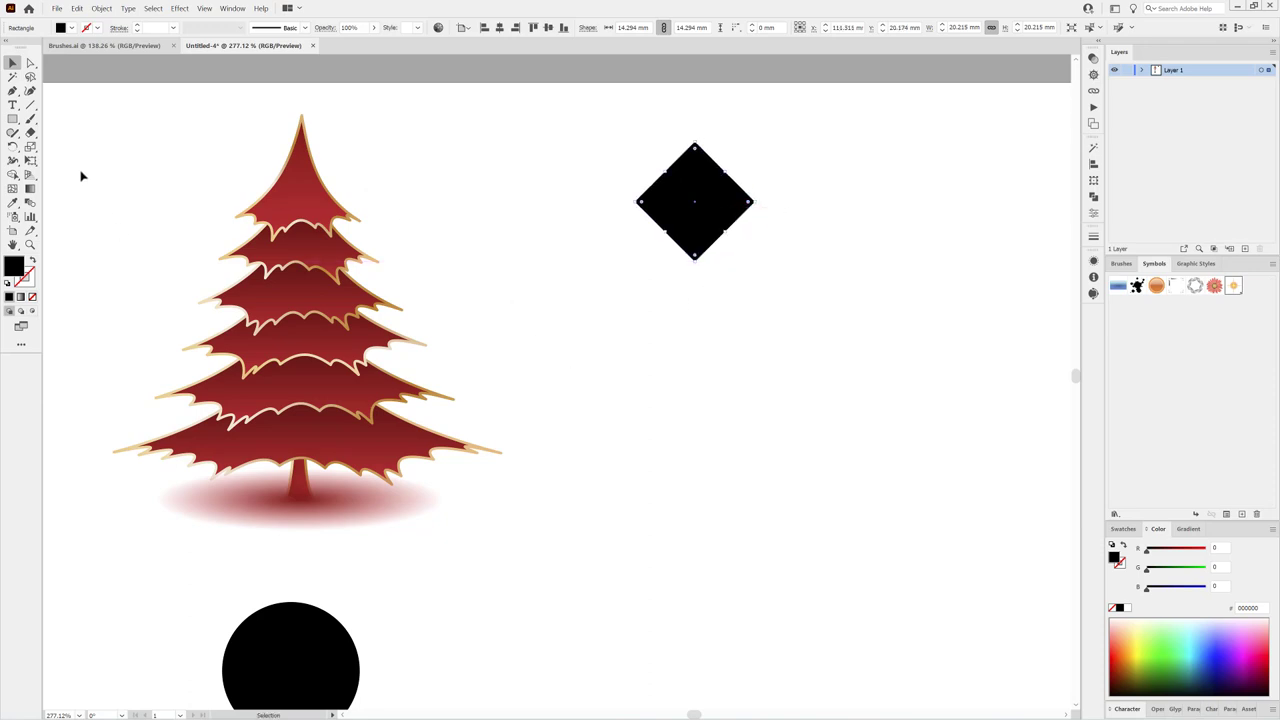
Step: Nudge the diamond's bottom anchor up three times and reposition the shape slightly
click(30, 63)
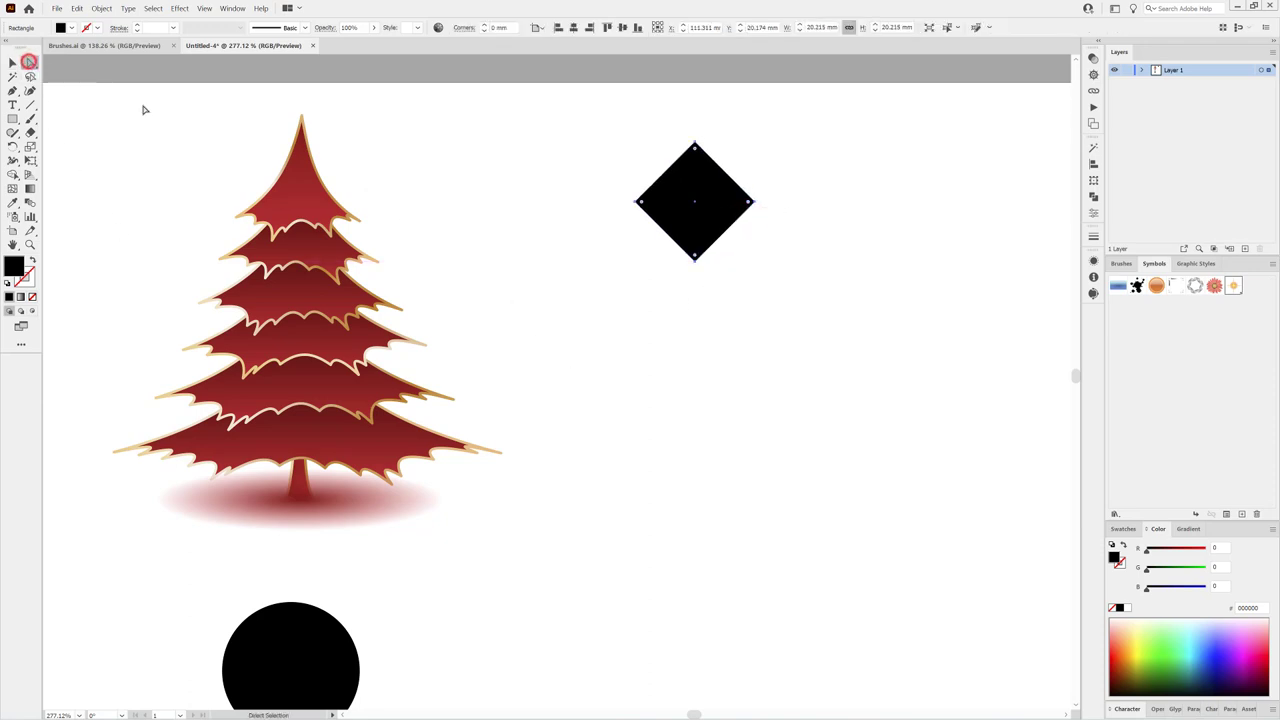
drag(697, 266, 697, 265)
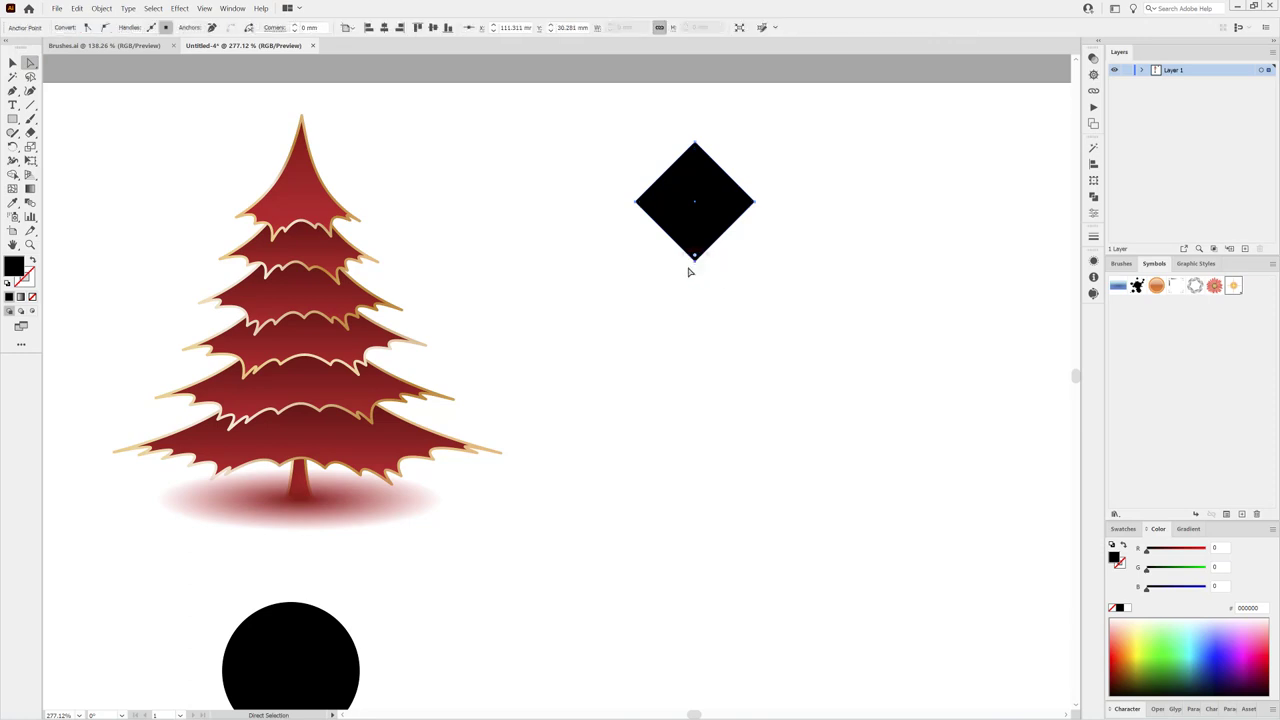
key(Up)
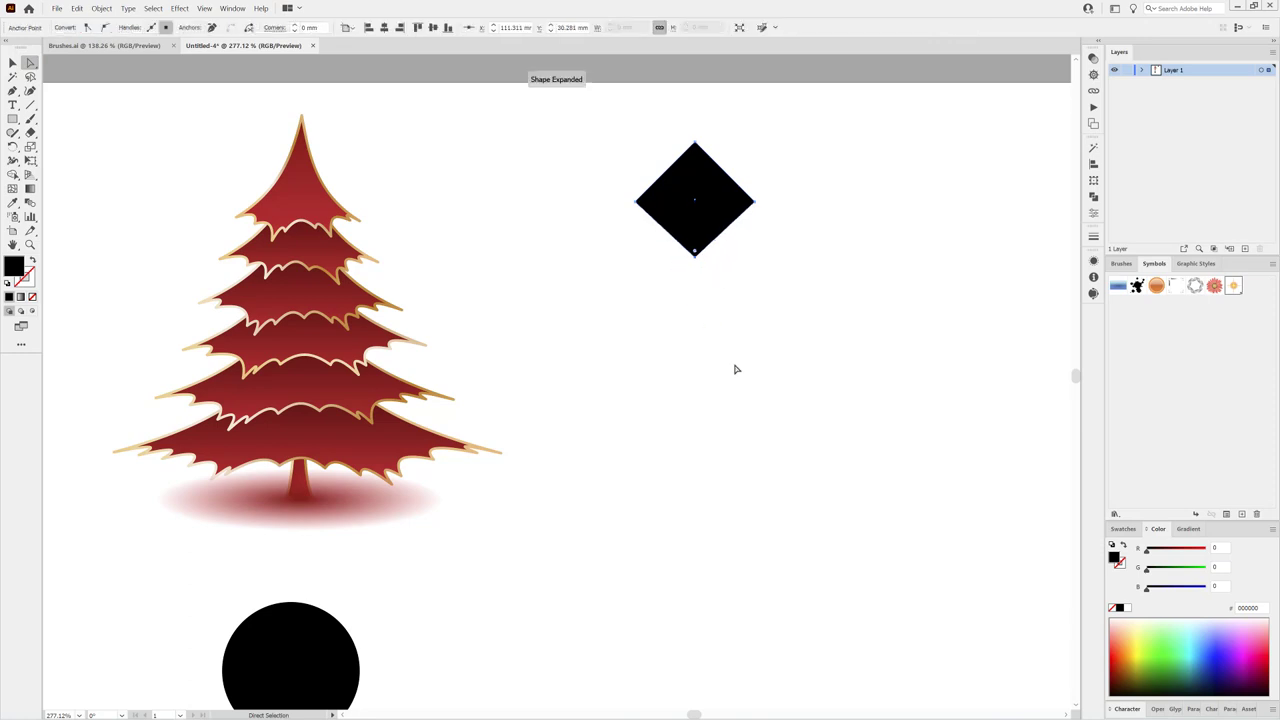
key(Up)
key(Up)
key(Up)
key(Up)
key(Up)
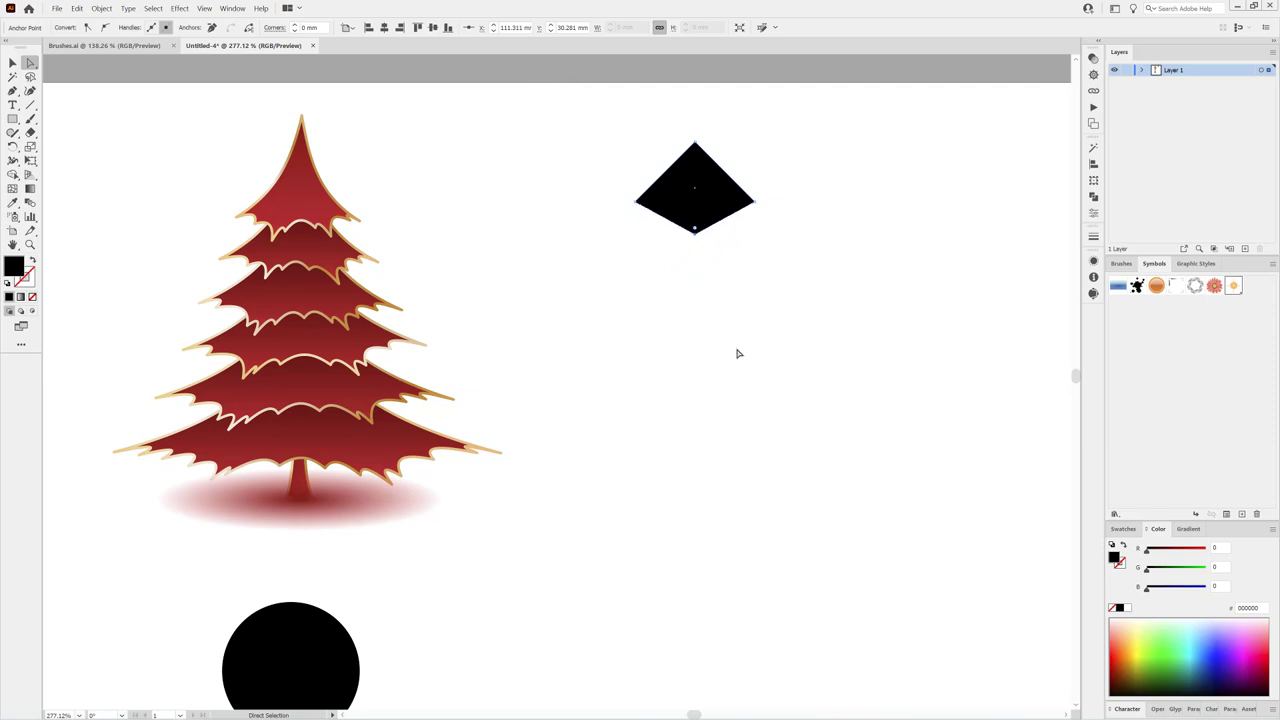
key(Up)
click(717, 204)
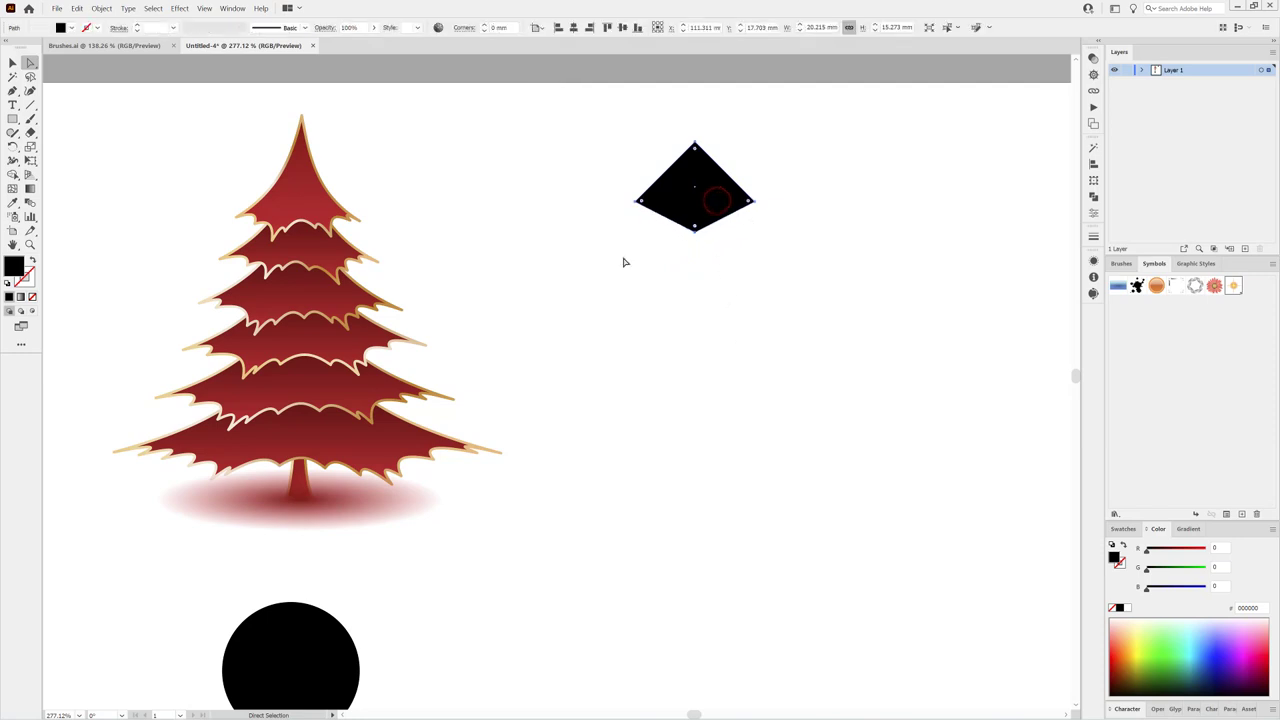
drag(723, 206, 723, 209)
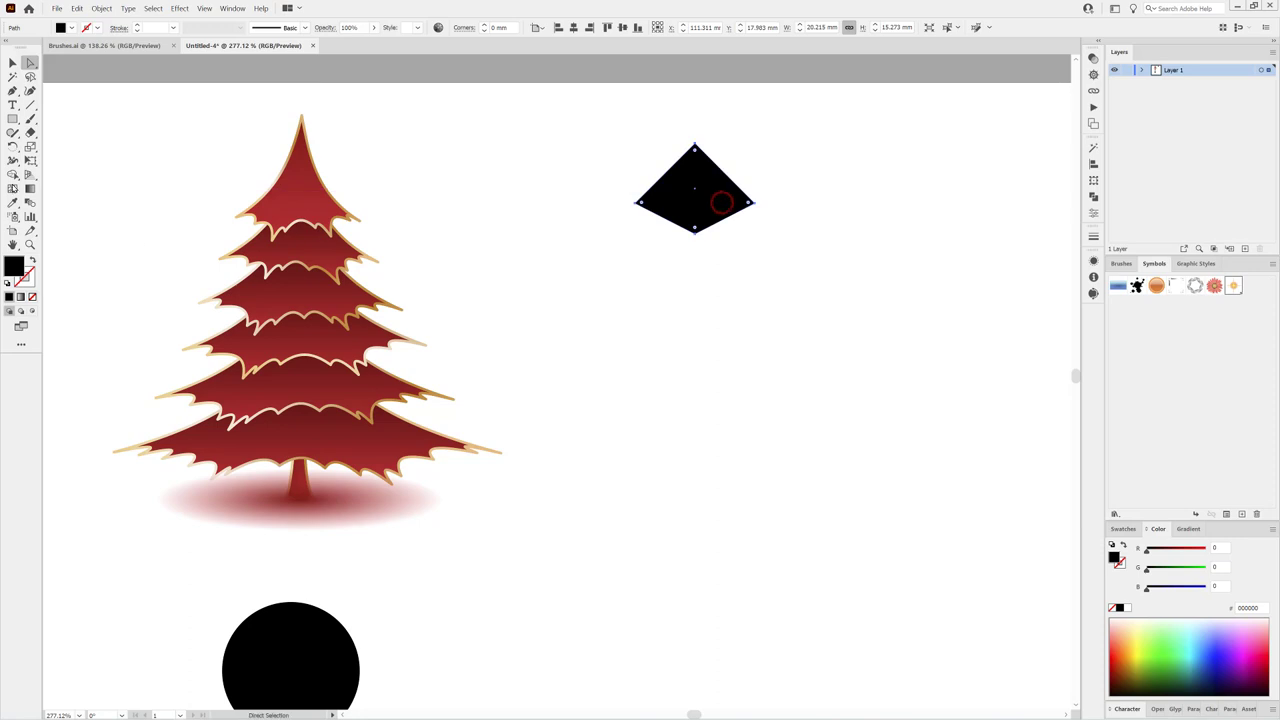
Step: Merge the diamond into one shape and resize it to about 12.38 mm wide
click(30, 163)
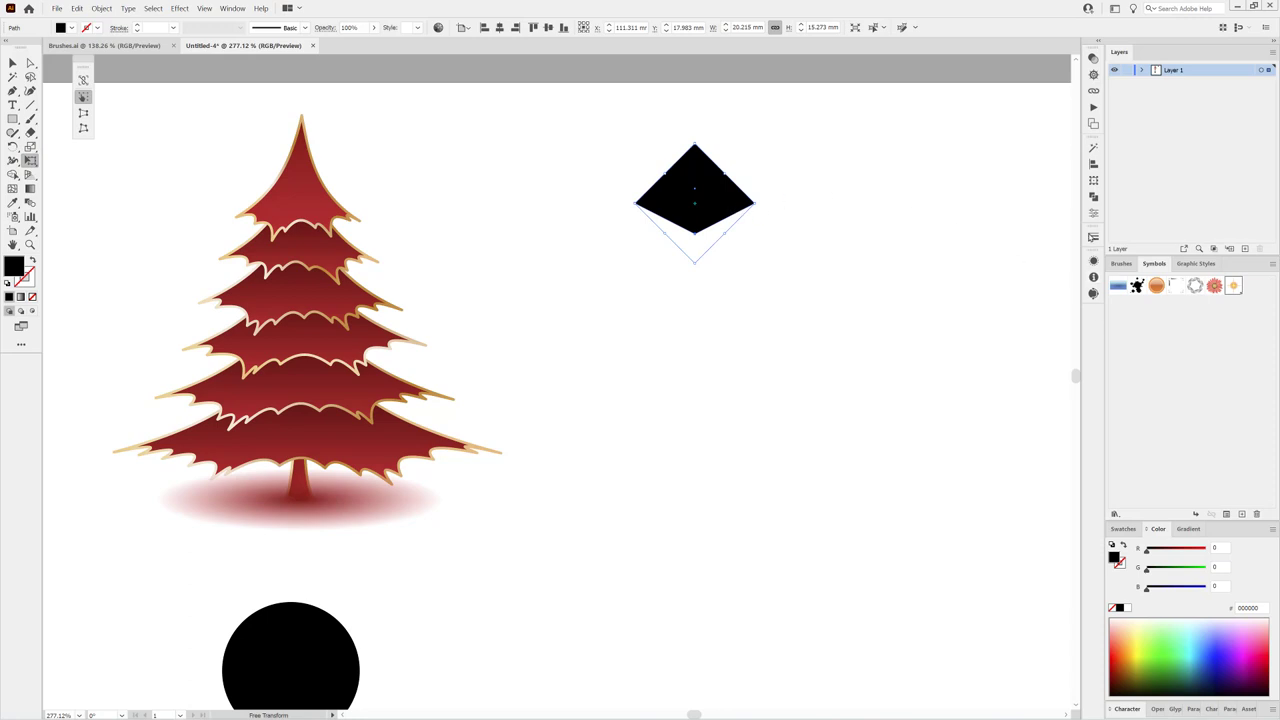
click(1093, 198)
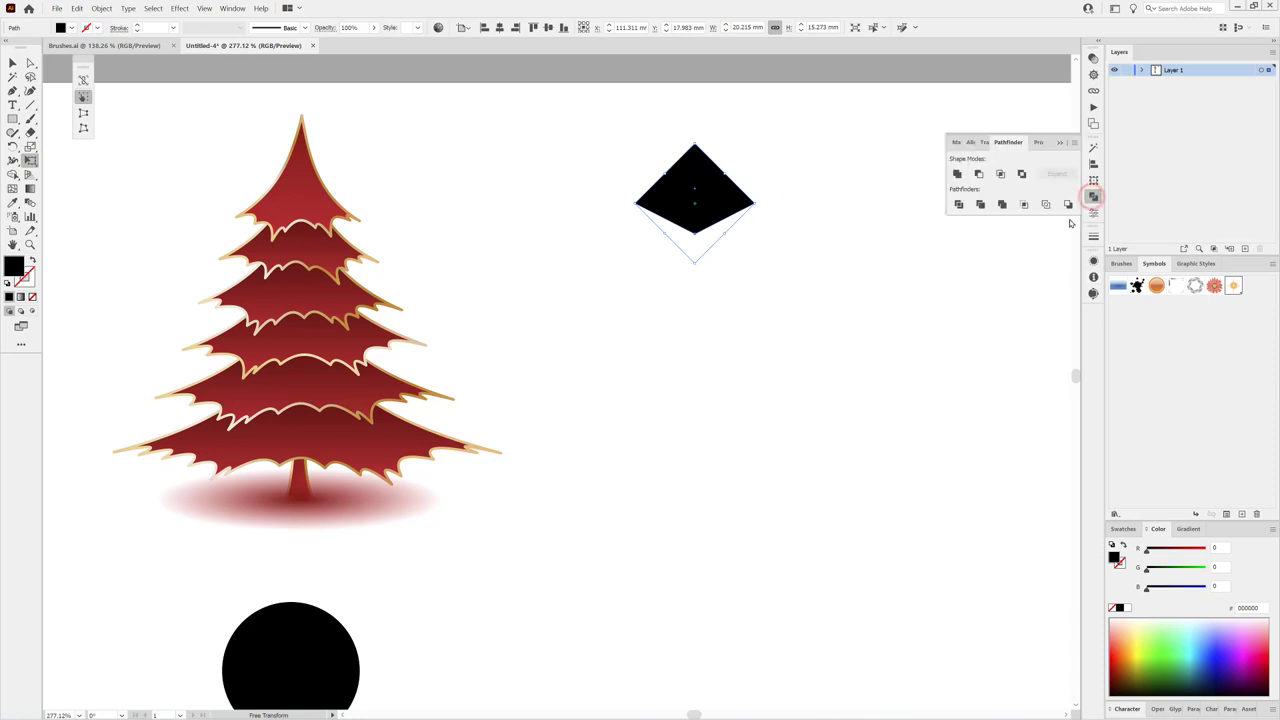
click(956, 174)
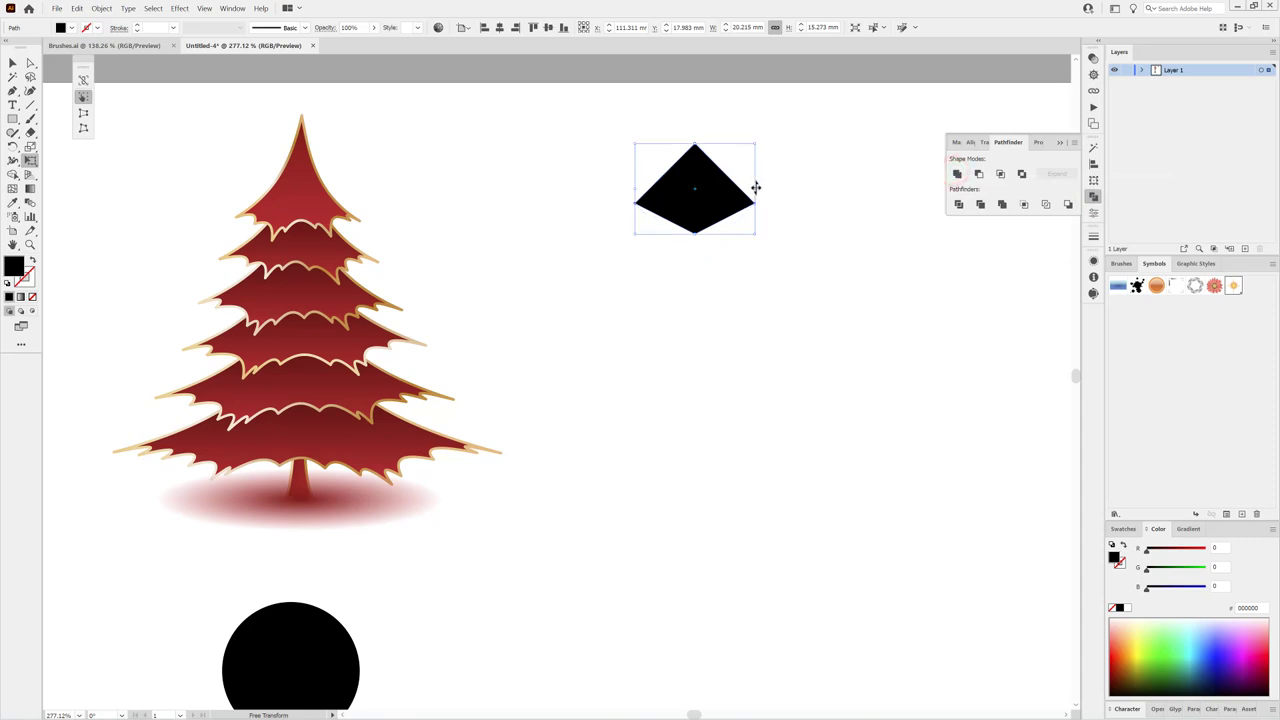
drag(755, 188, 698, 188)
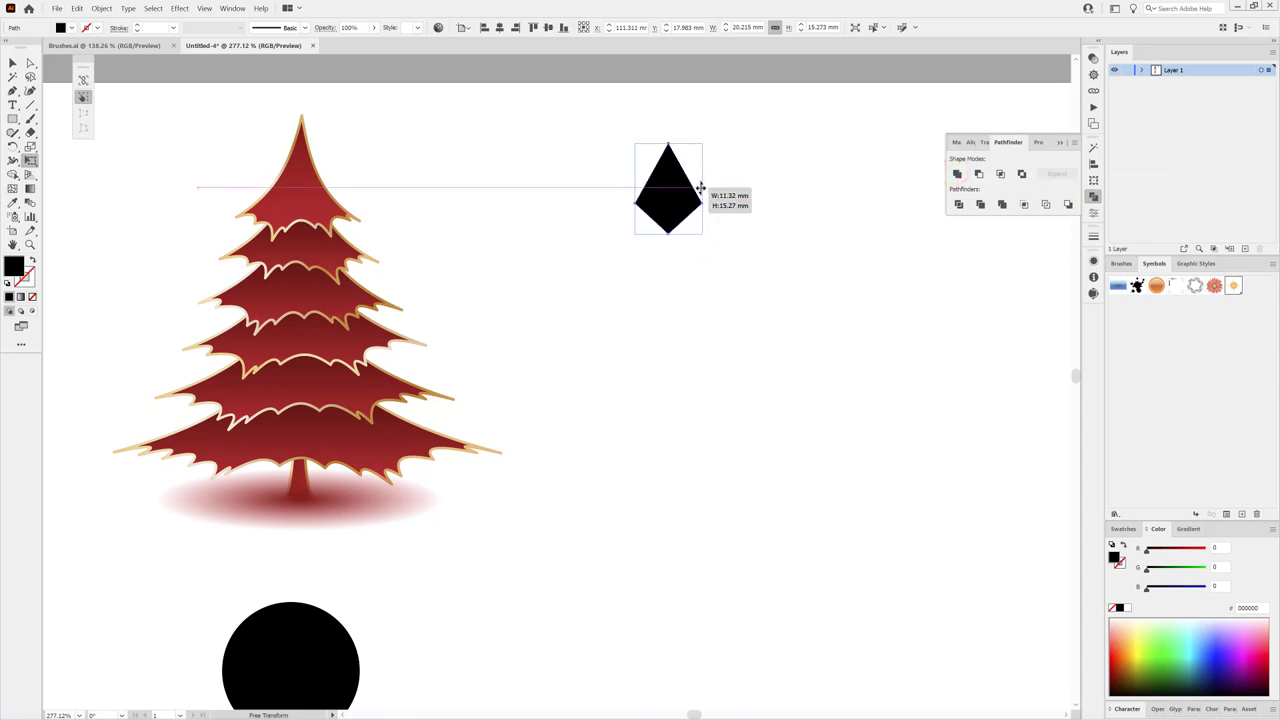
drag(698, 188, 709, 189)
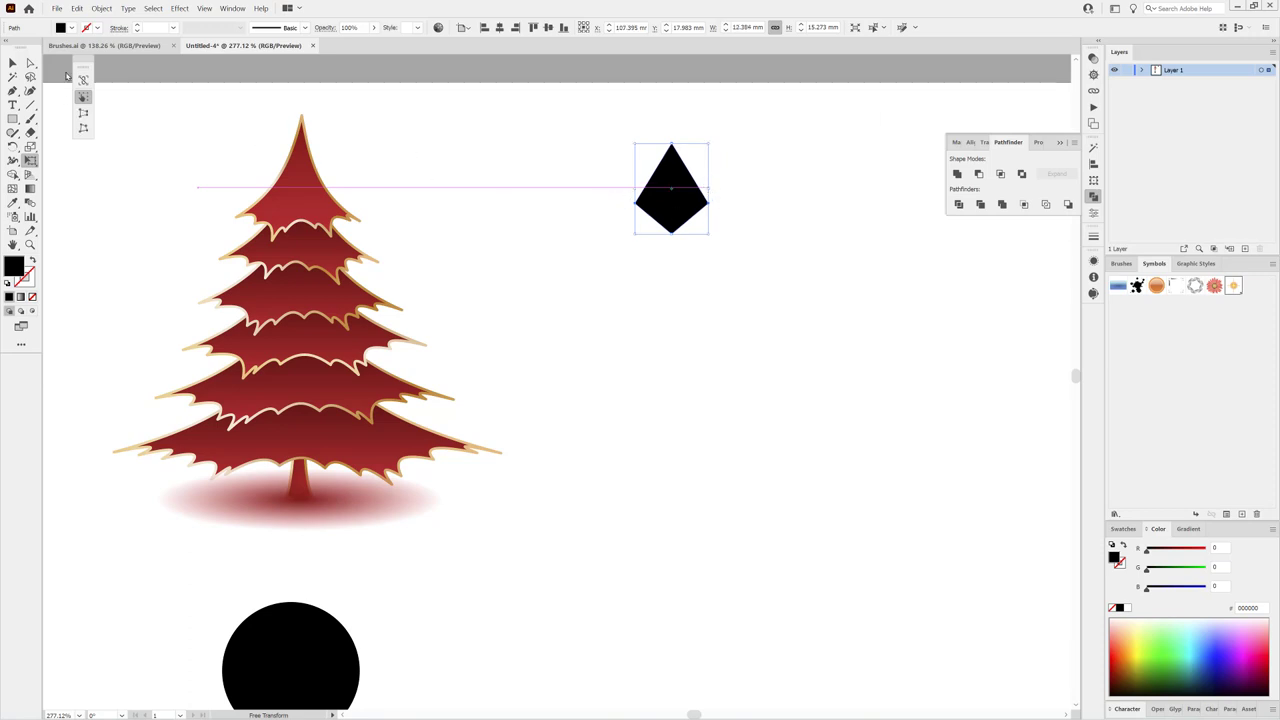
Step: Raise the diamond's bottom anchor point two more nudges
click(30, 62)
click(658, 240)
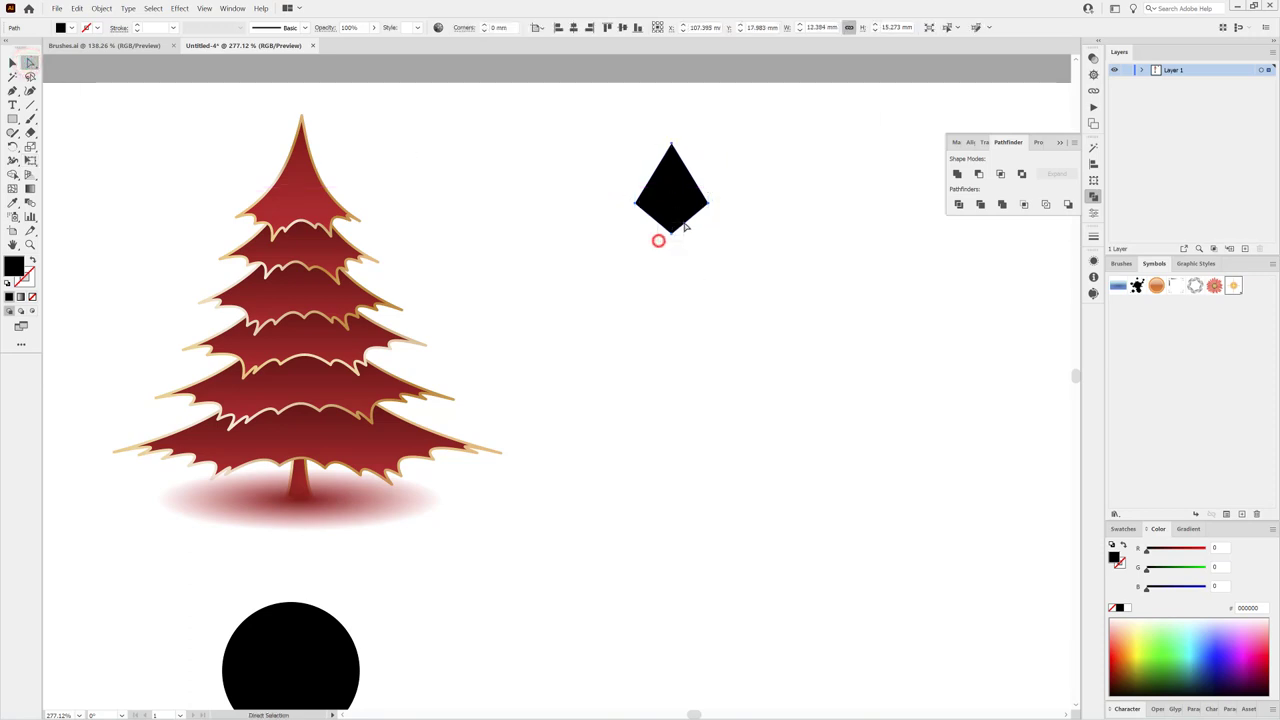
key(Up)
key(Up)
key(Up)
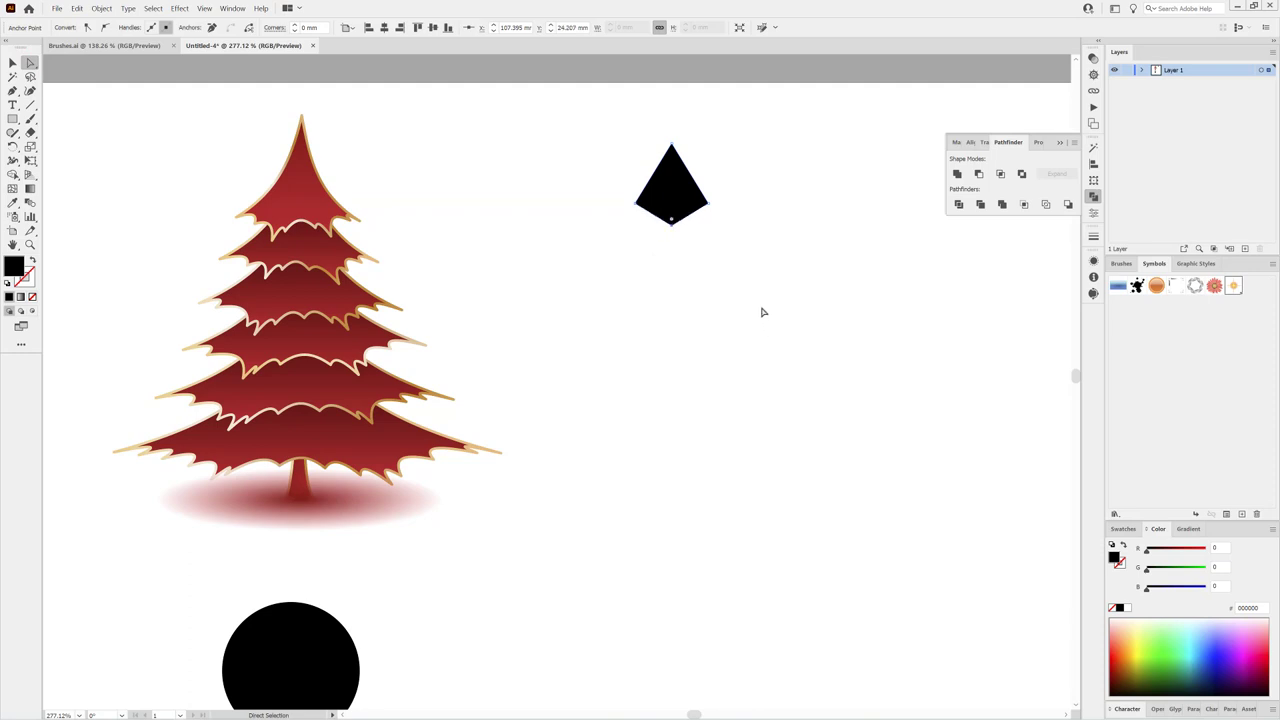
key(Up)
Step: Move the kite right and give it a reversed 90° linear gradient, light at the top
drag(685, 195, 760, 207)
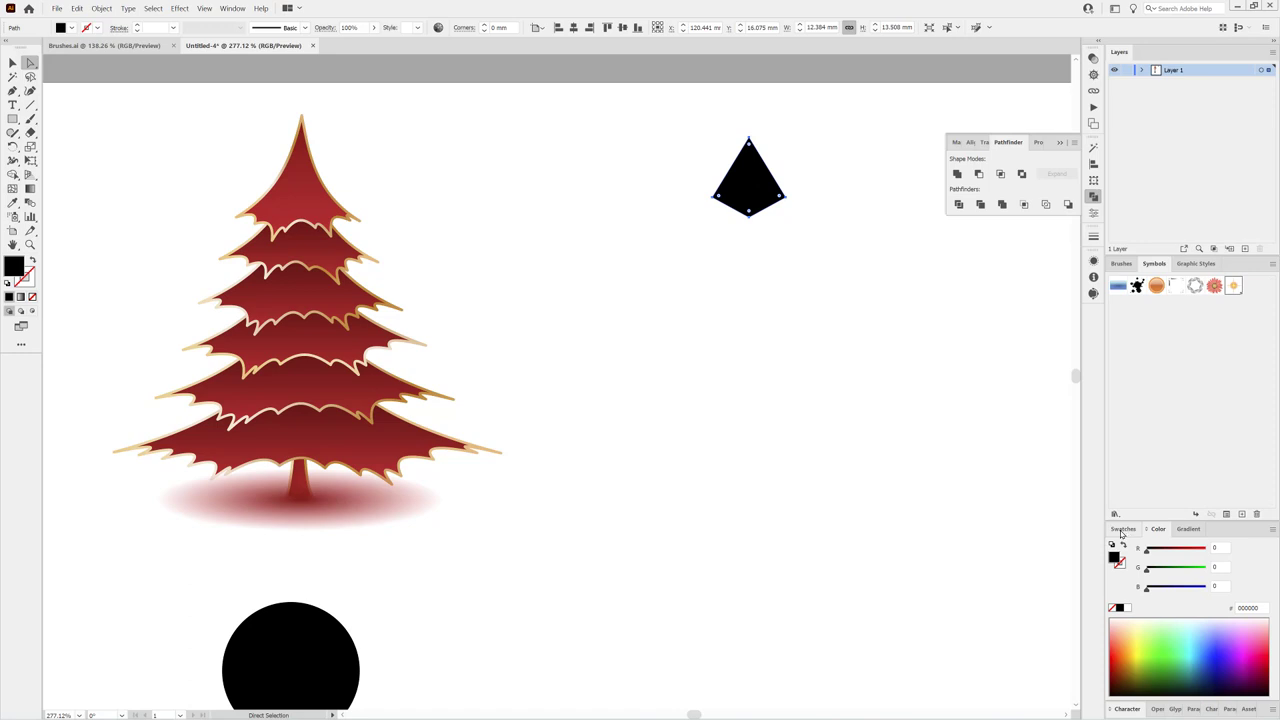
click(1186, 530)
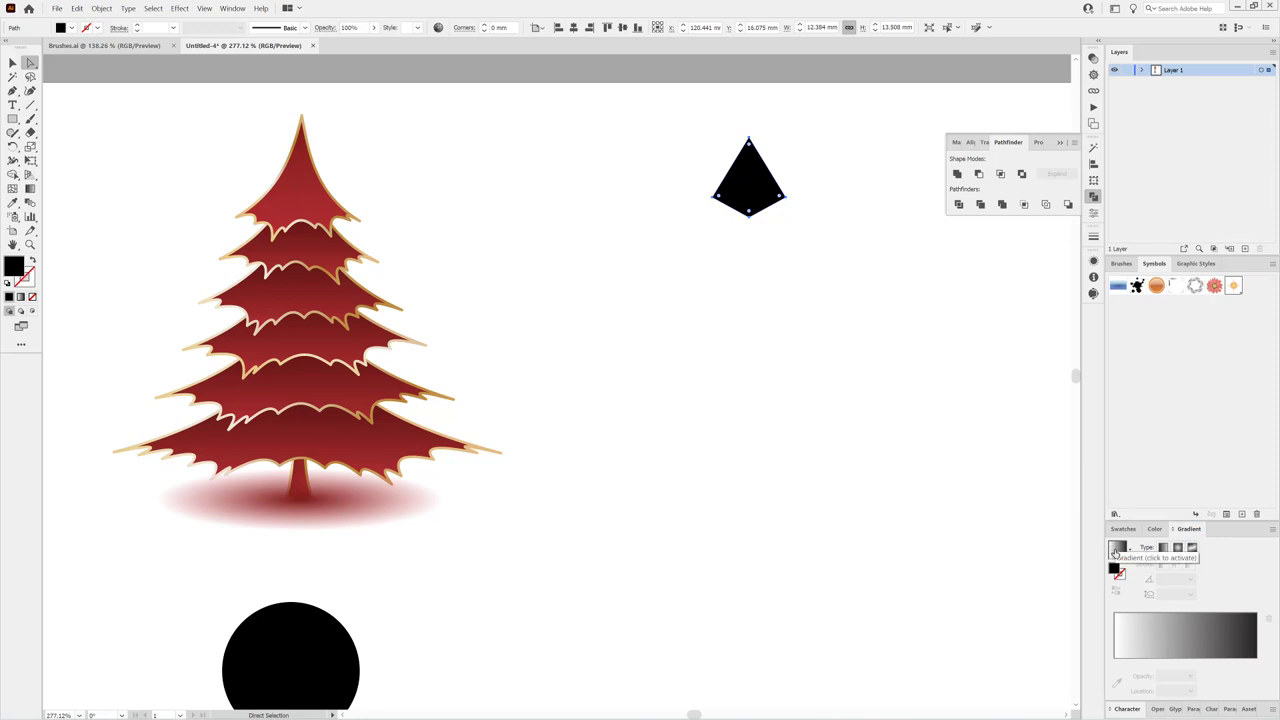
click(1116, 548)
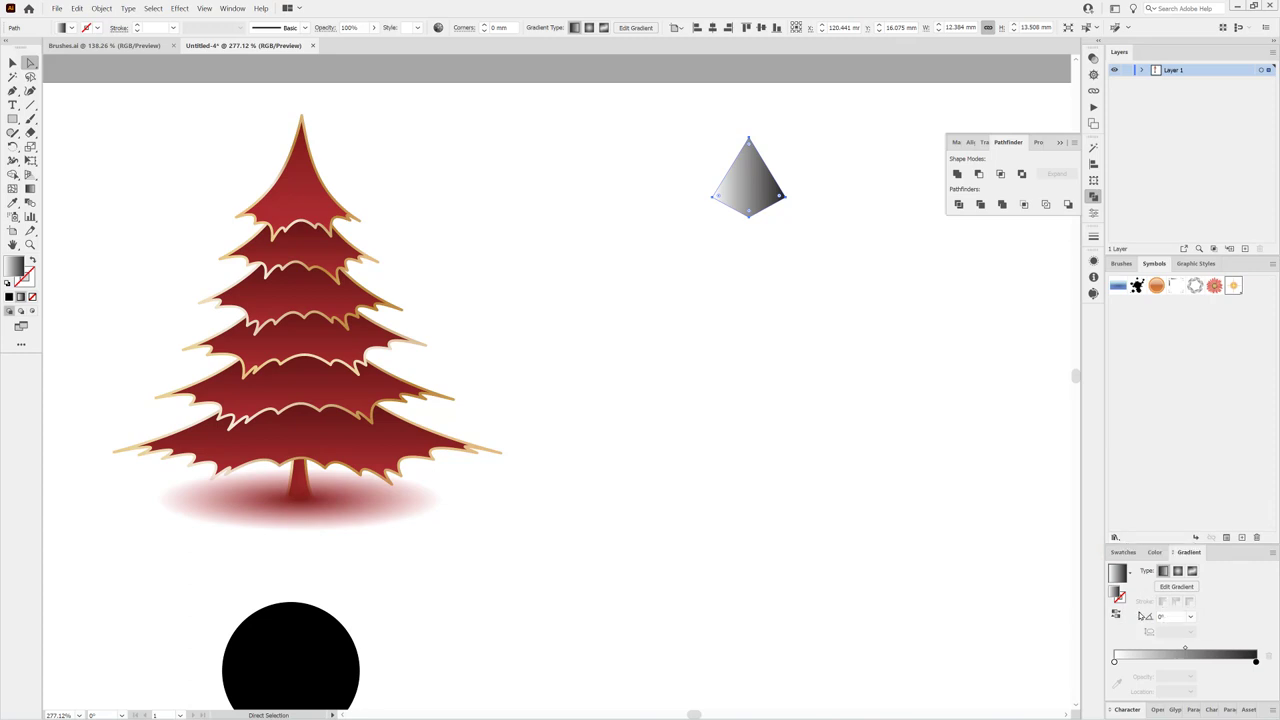
click(1190, 617)
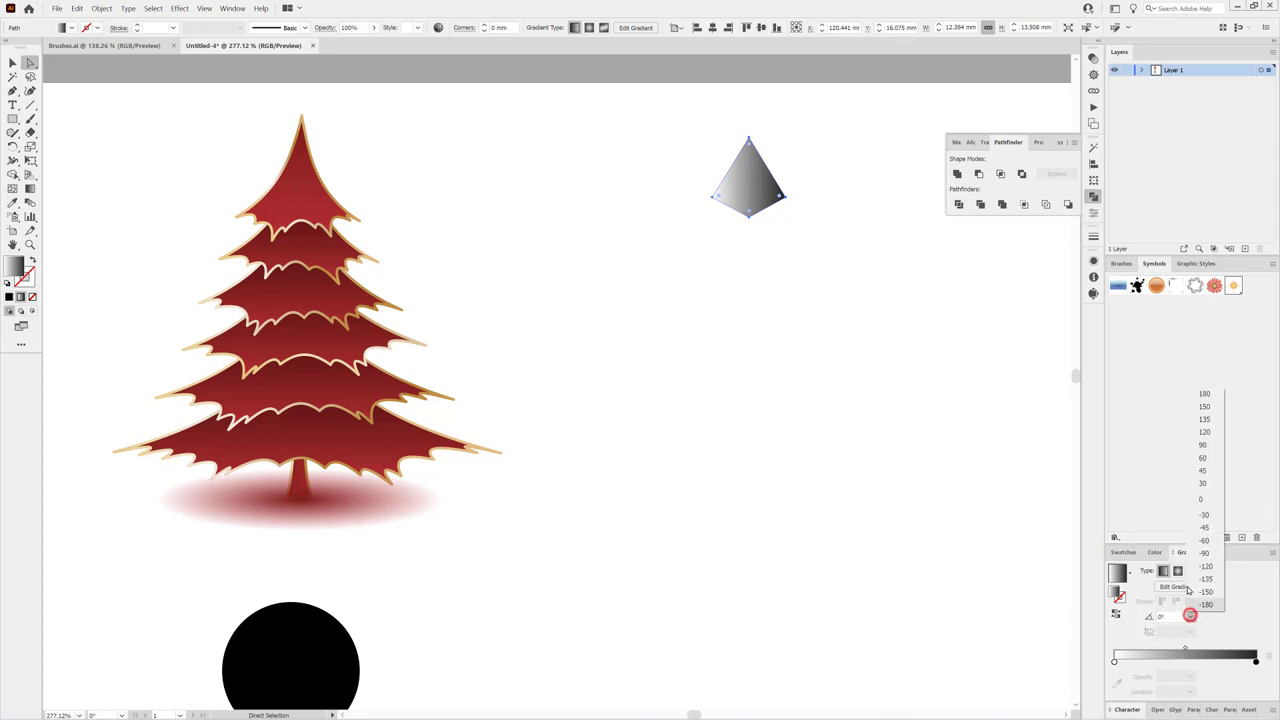
click(1204, 444)
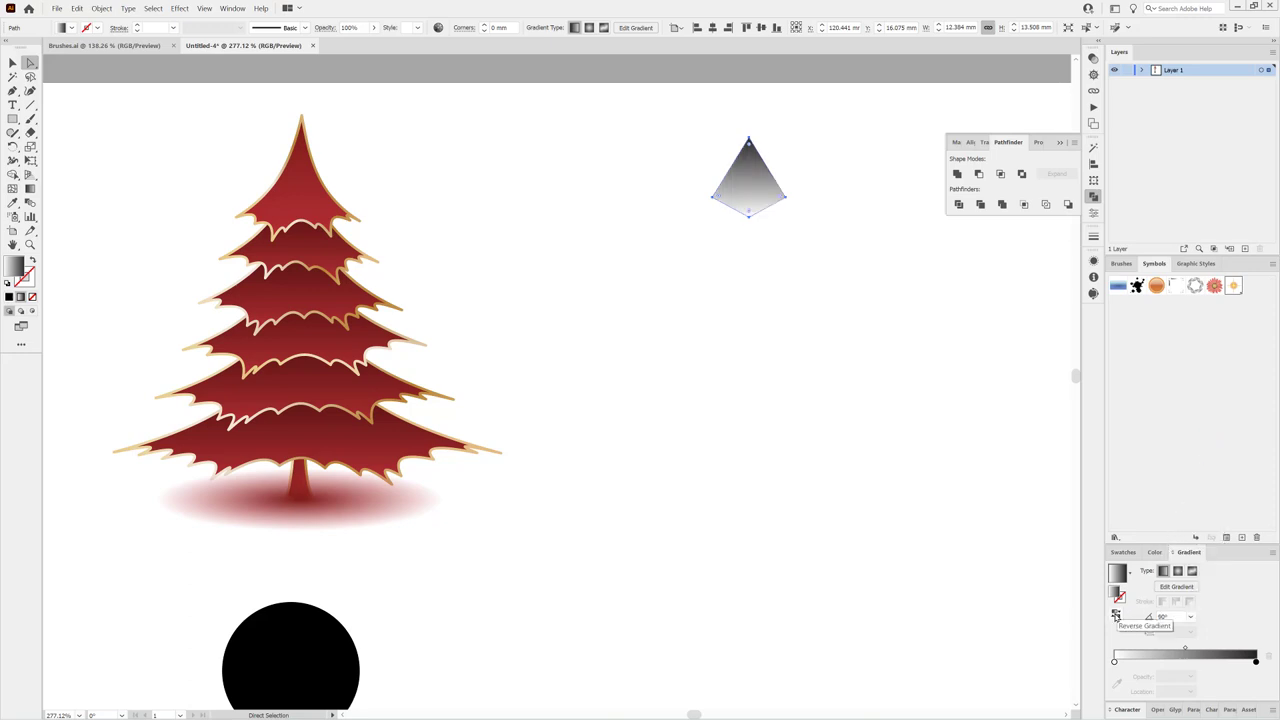
click(1116, 615)
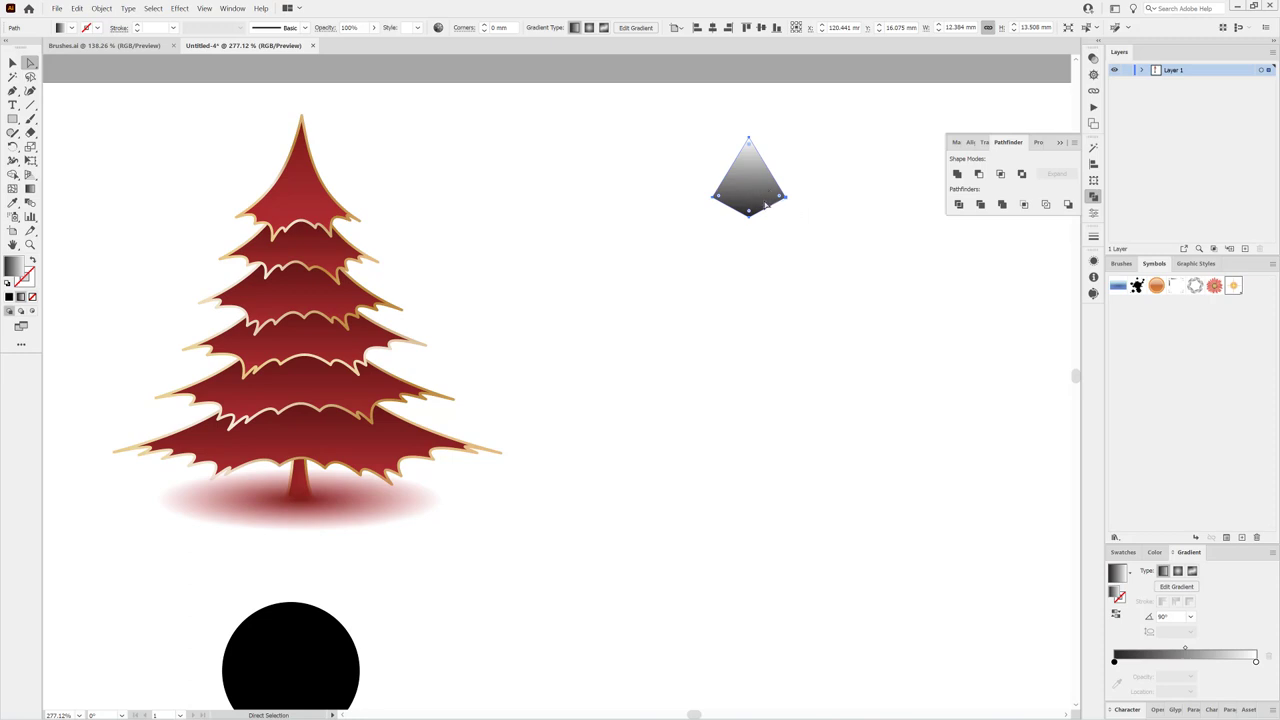
click(179, 13)
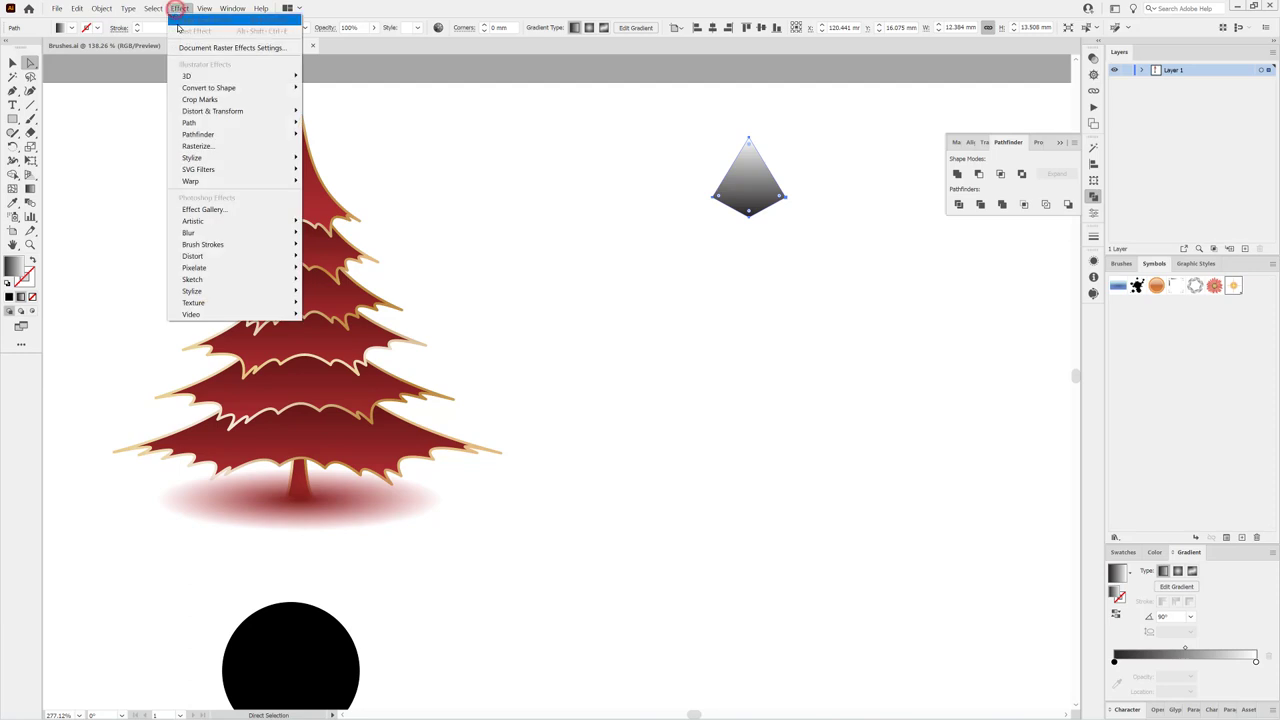
mouse_move(212, 111)
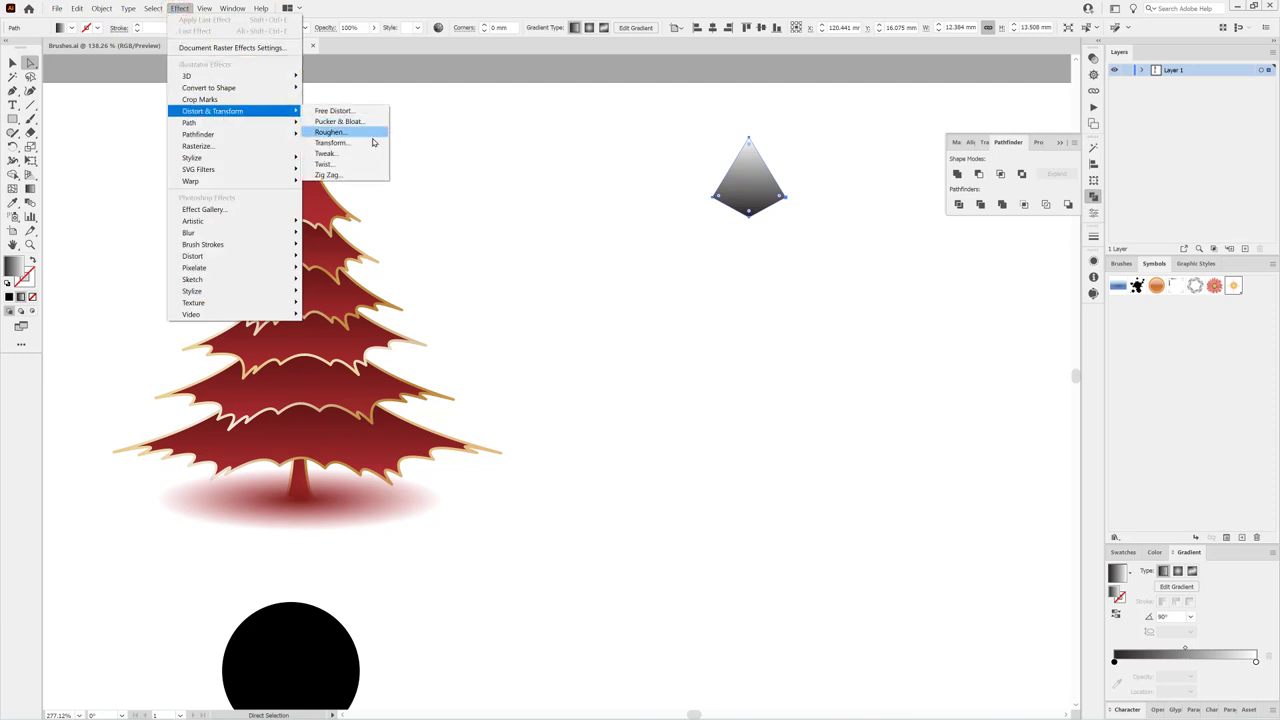
Step: Add a Transform effect with 5 copies and an increased vertical move
click(332, 146)
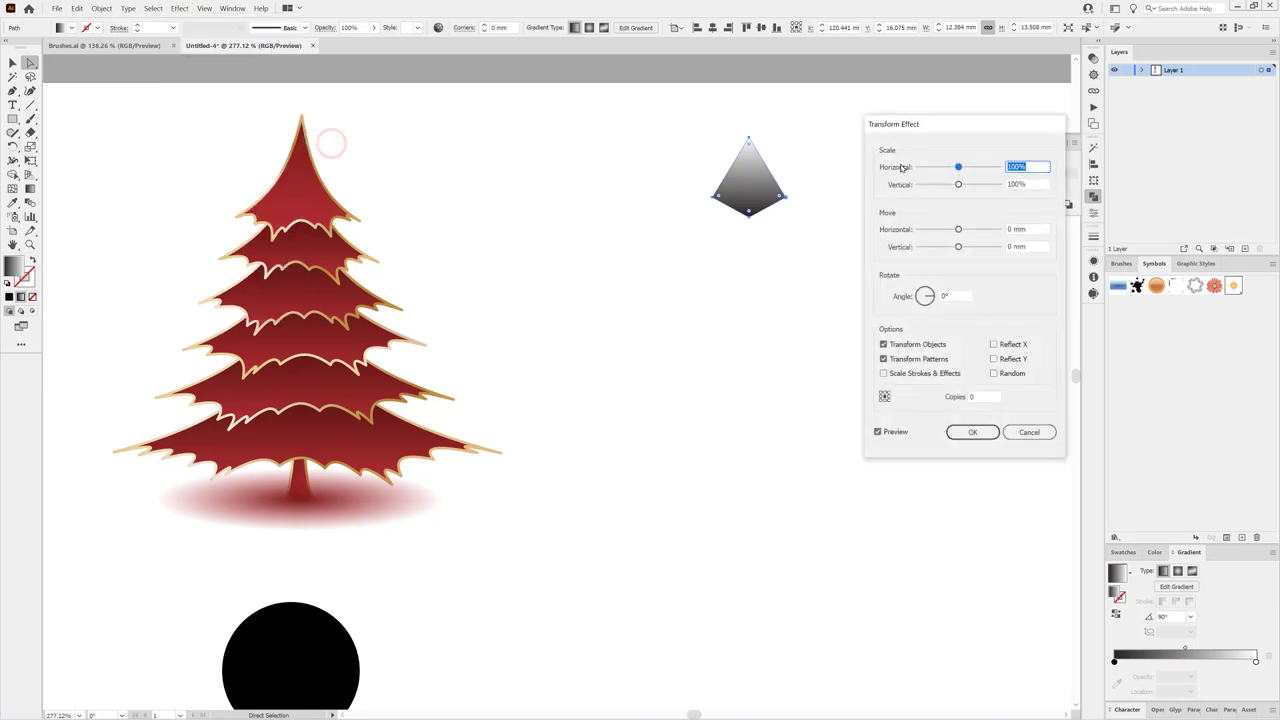
drag(916, 123, 928, 125)
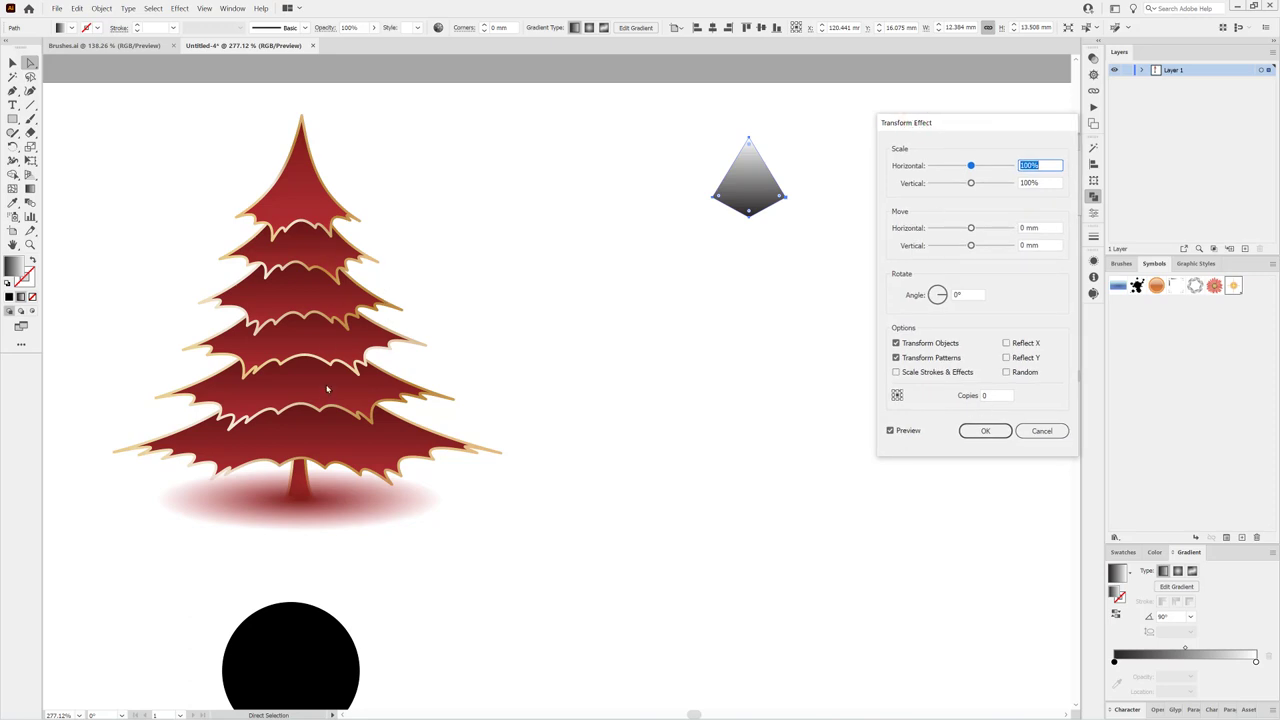
click(992, 395)
text(5)
click(1042, 246)
key(Up)
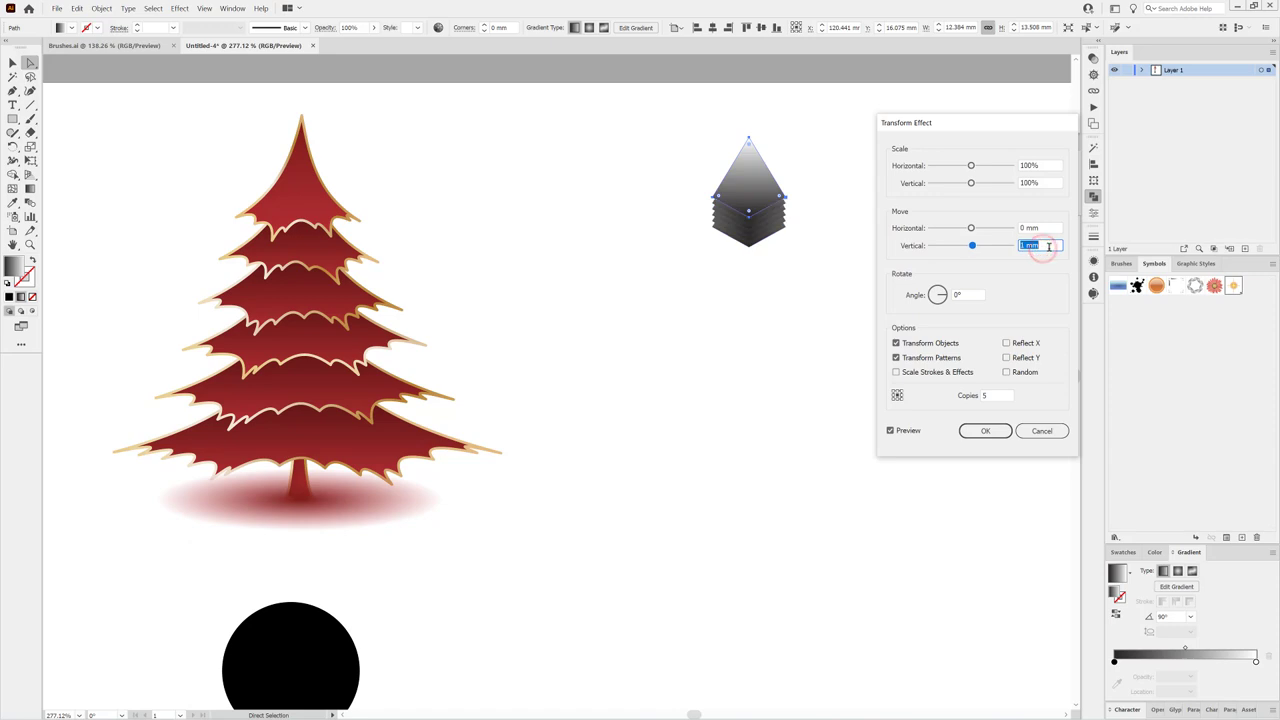
key(Up)
key(Up)
key(Up)
key(Up)
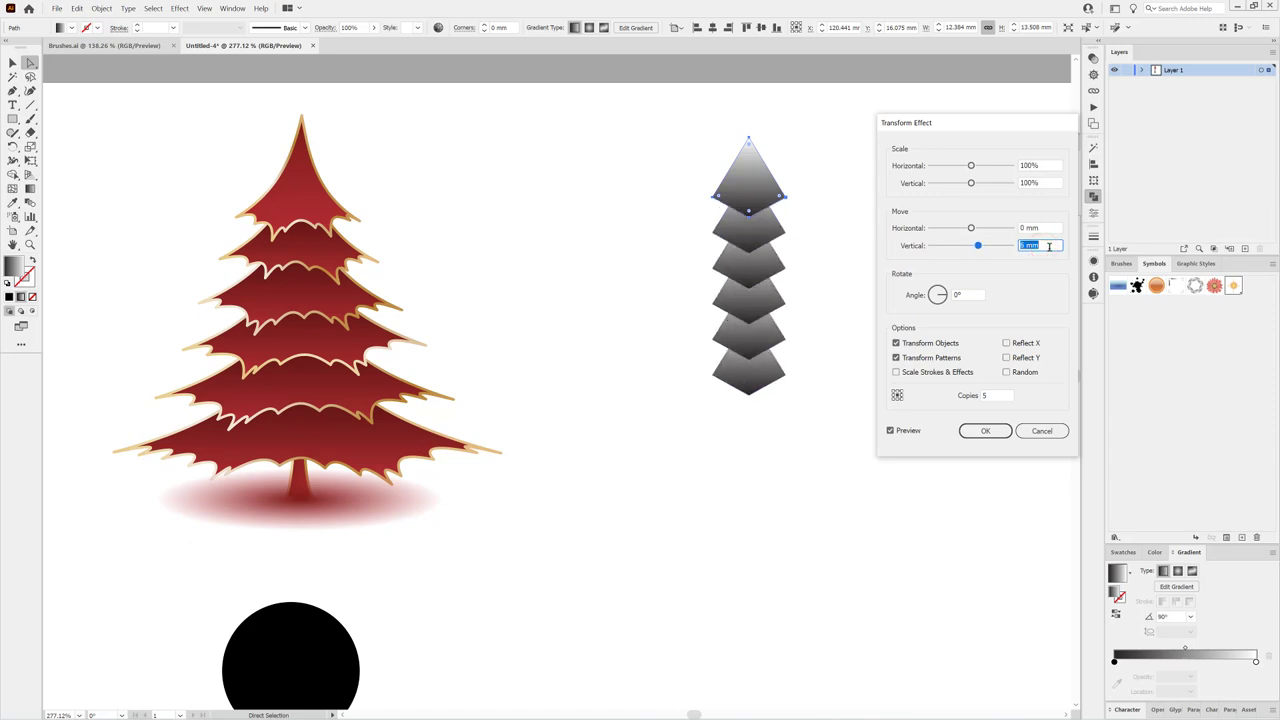
key(Up)
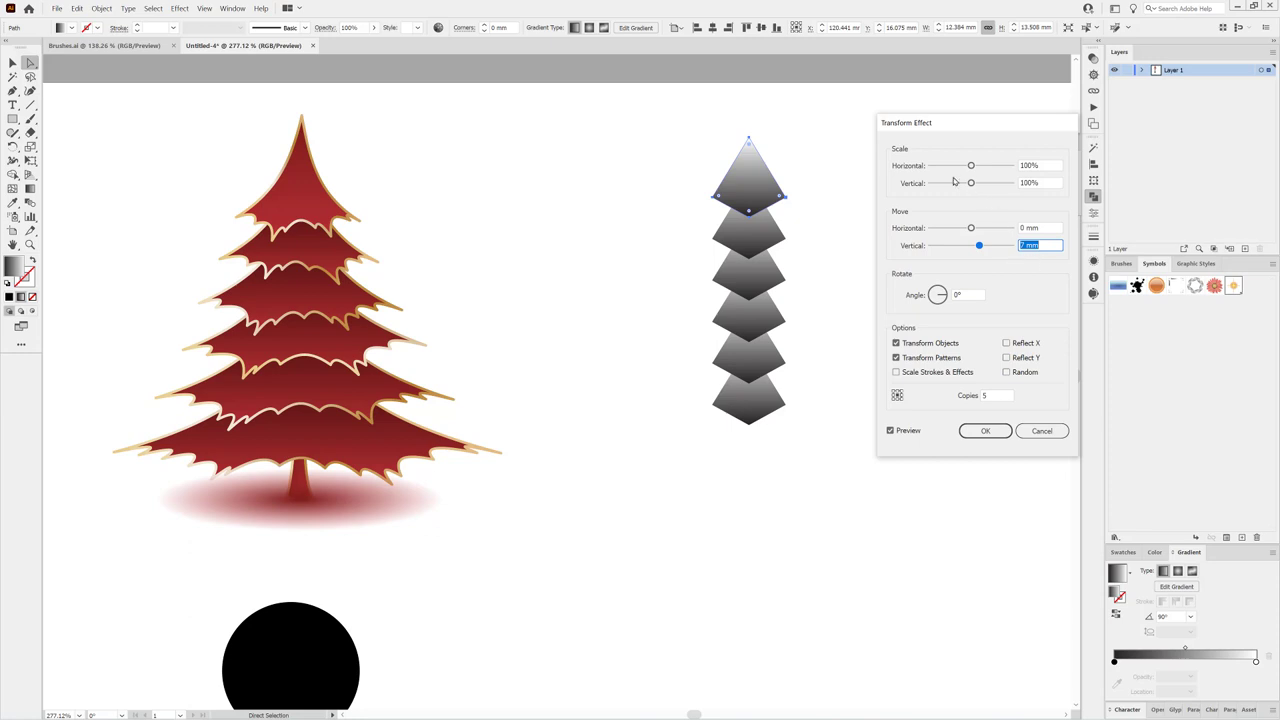
Step: Scale the Transform copies to 136% horizontal and 109% vertical, tighten the vertical move, and apply
click(1050, 188)
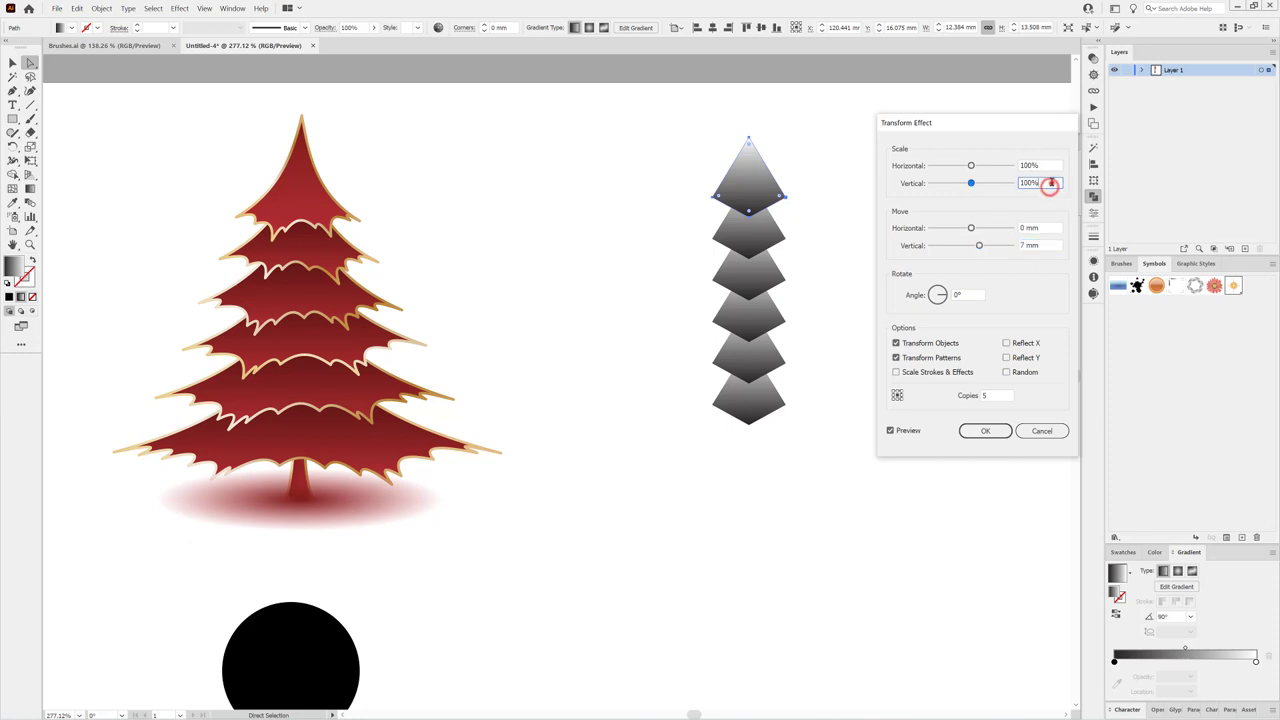
key(Up)
key(Up)
key(Up)
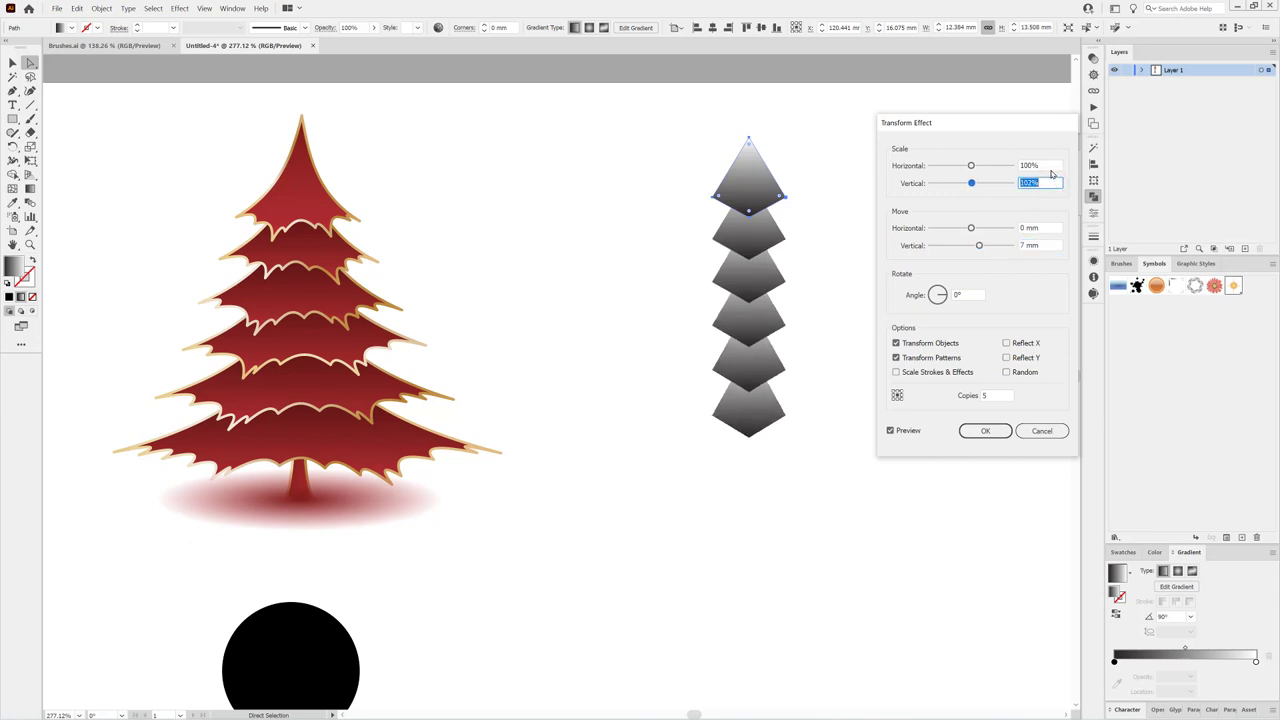
click(1049, 164)
key(Up)
key(Up)
key(Up)
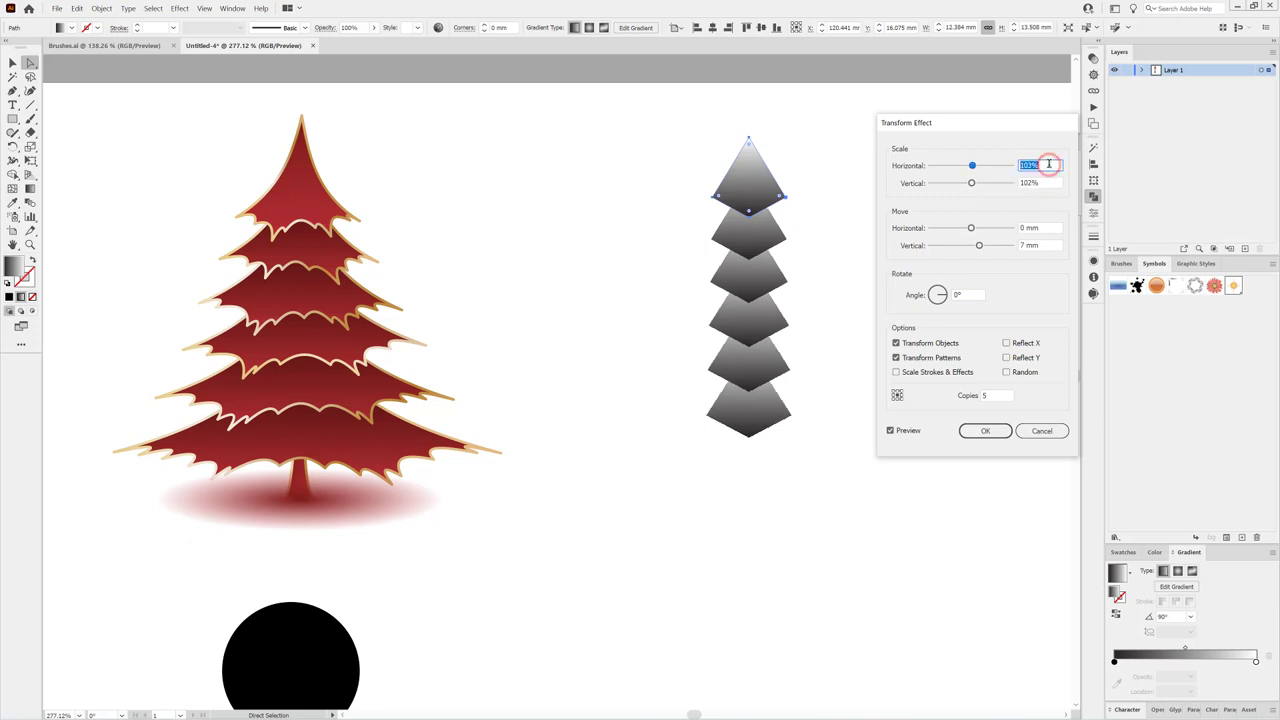
key(Up)
key(Up)
key(Up)
key(Up)
key(Up)
key(Up)
key(Up)
key(Up)
key(Up)
key(Up)
key(Up)
key(Up)
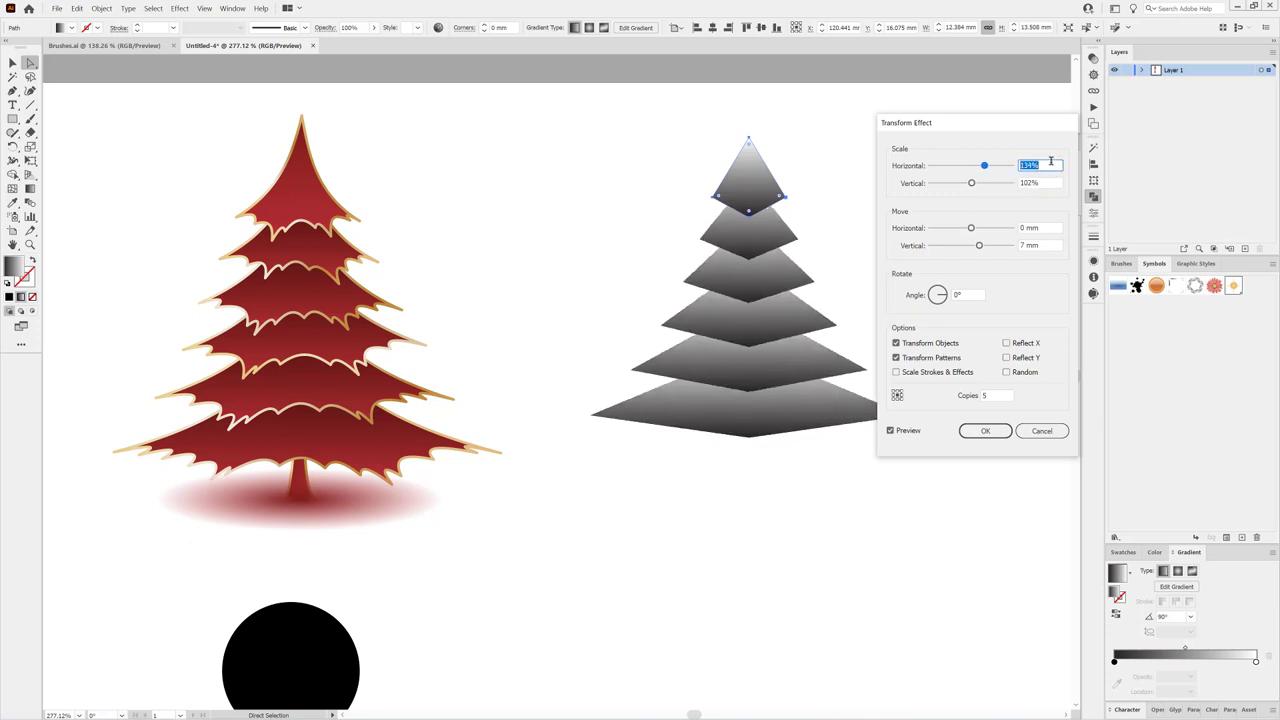
key(Up)
key(Up)
key(Up)
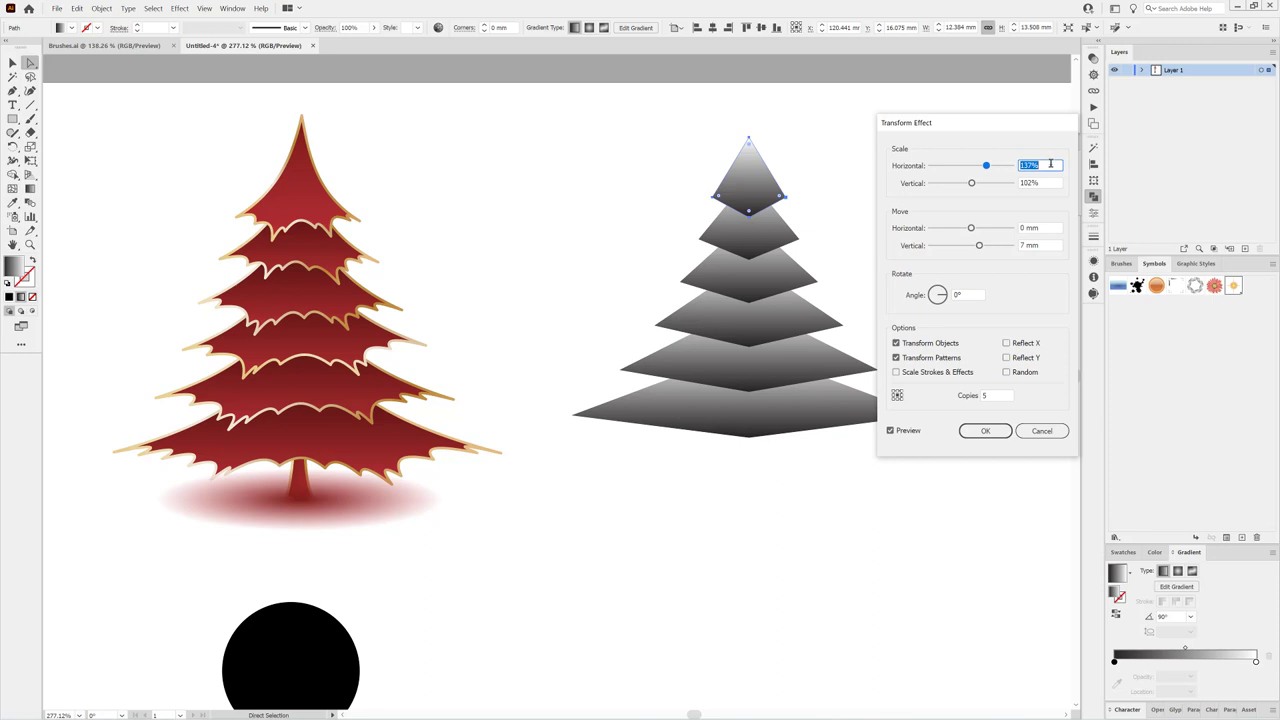
key(Down)
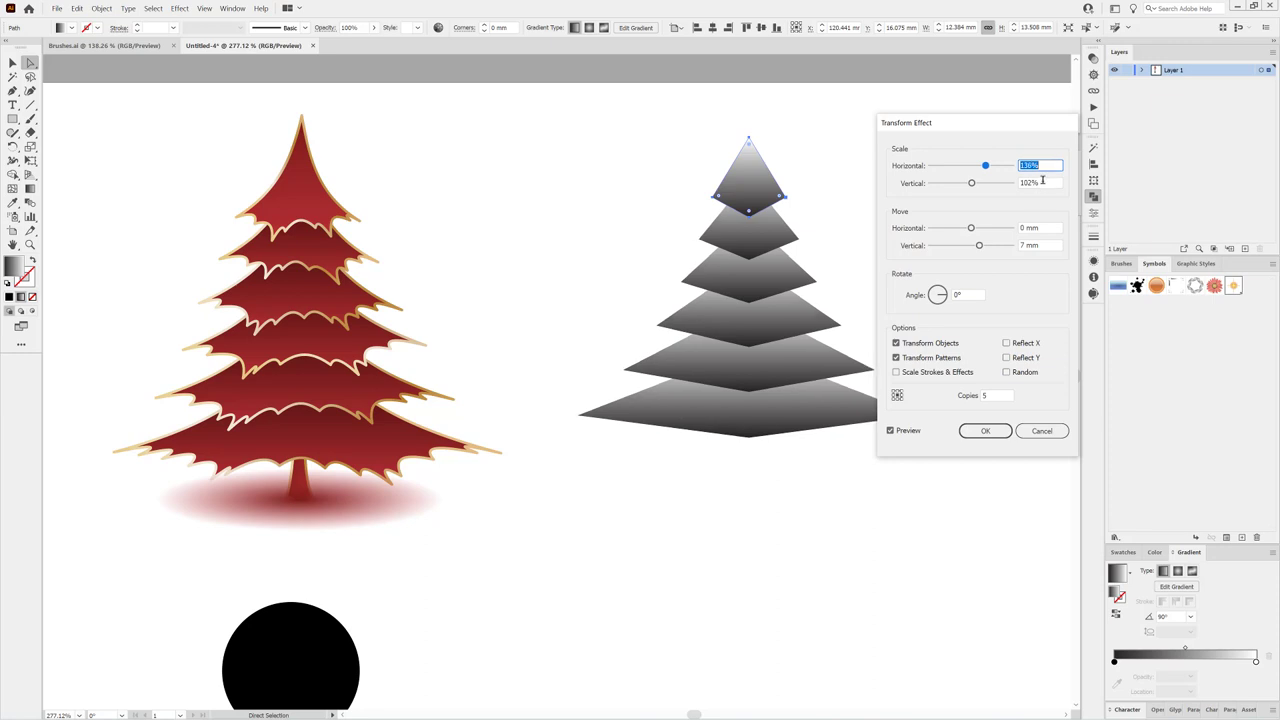
click(1042, 180)
key(Up)
key(Up)
key(Up)
key(Up)
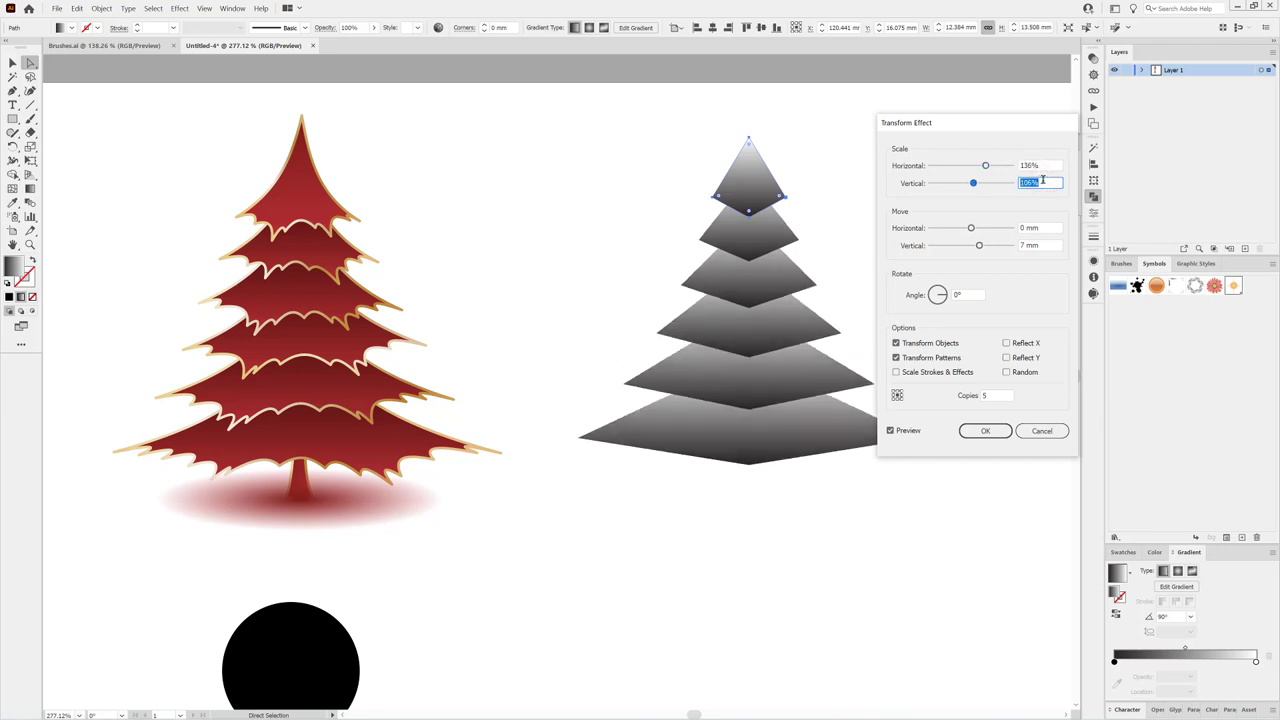
key(Up)
key(Up)
key(Up)
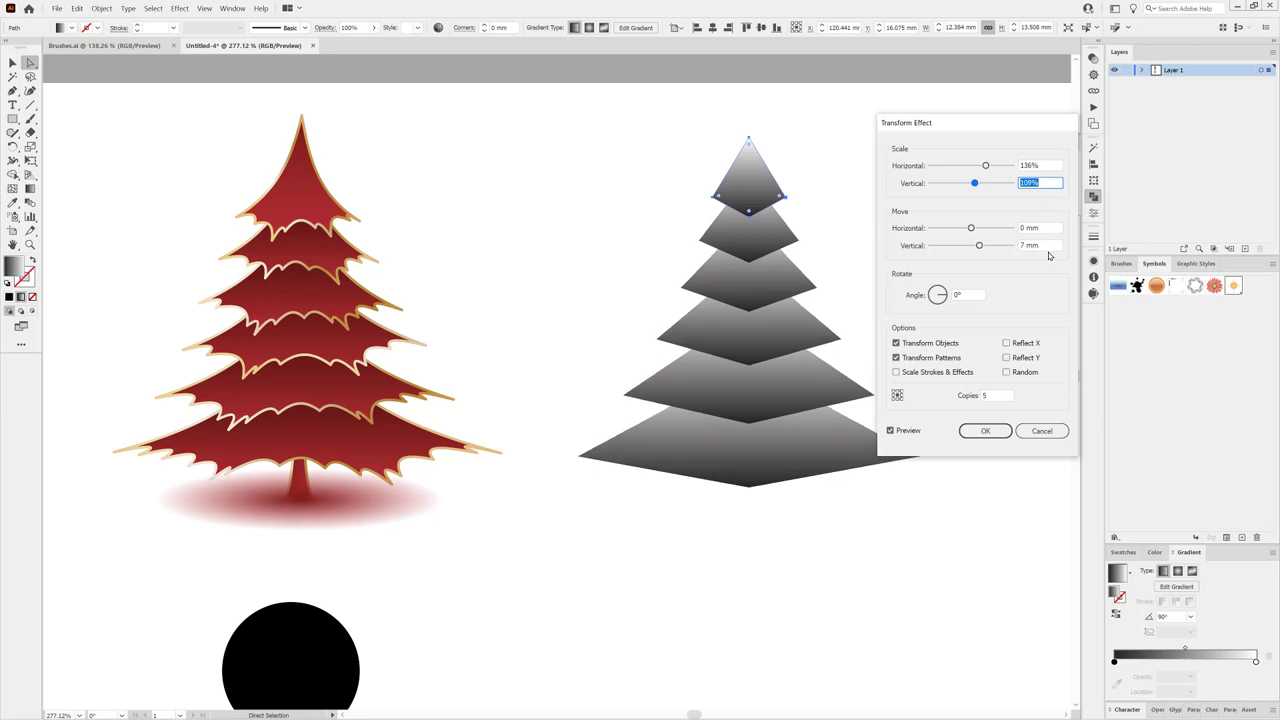
click(1045, 245)
key(Down)
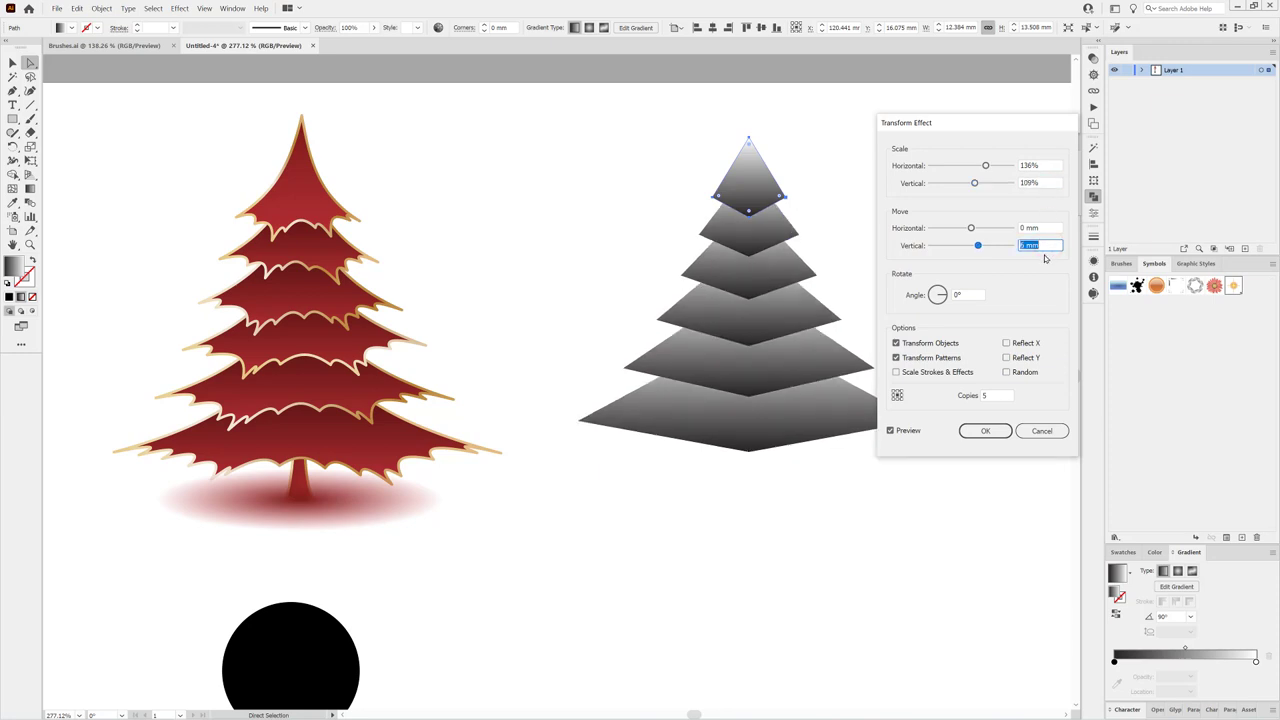
click(985, 432)
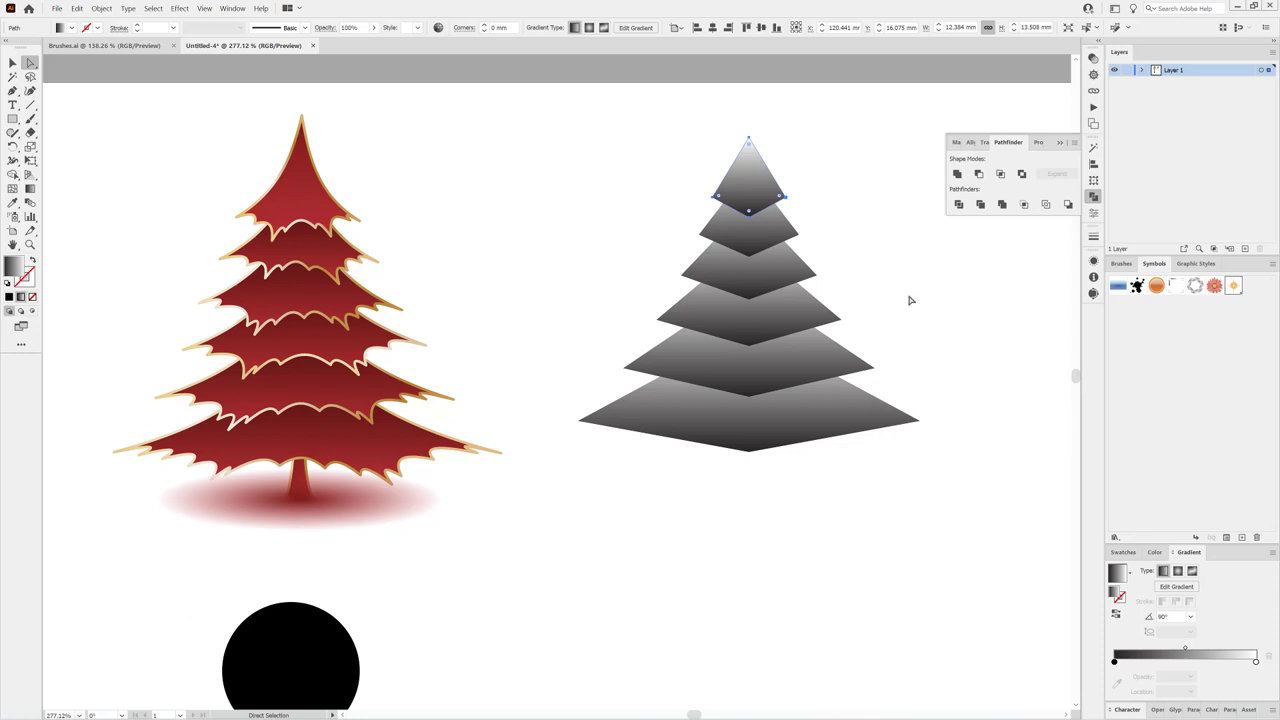
Step: Expand the tree's appearance into separate shapes and marquee-select the tiers with Group Selection
click(102, 8)
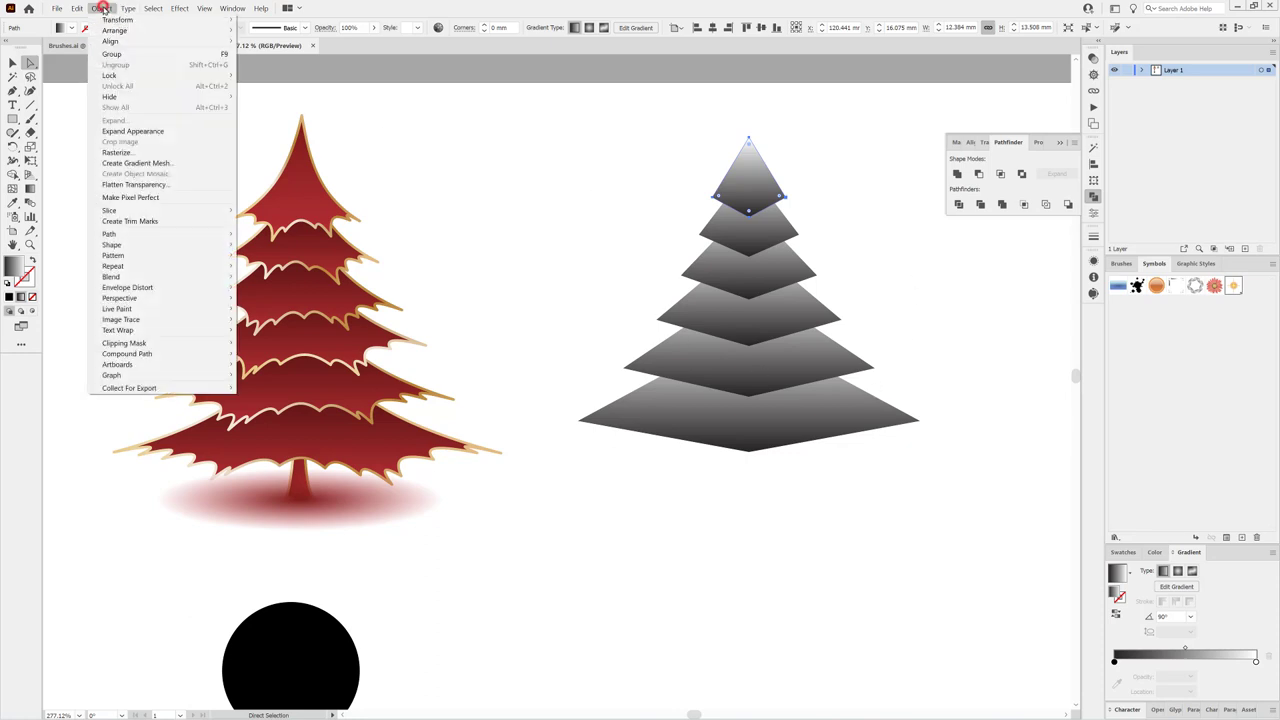
click(123, 131)
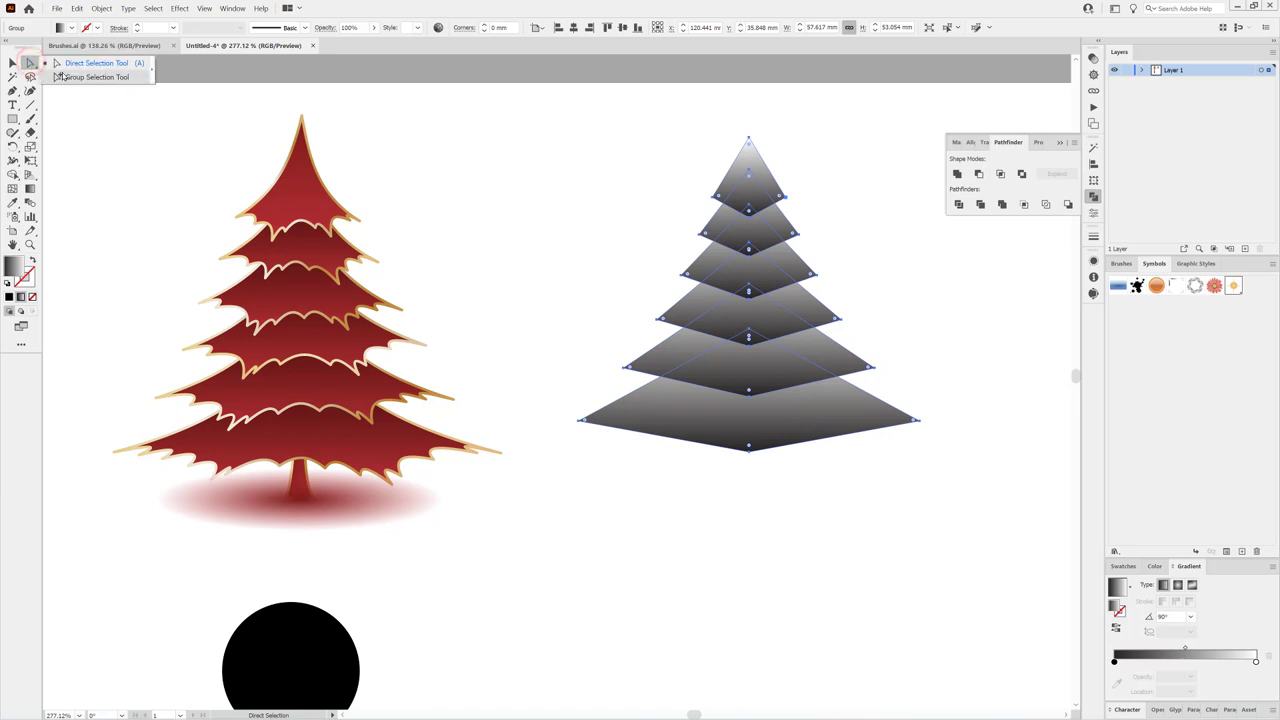
drag(30, 63, 80, 79)
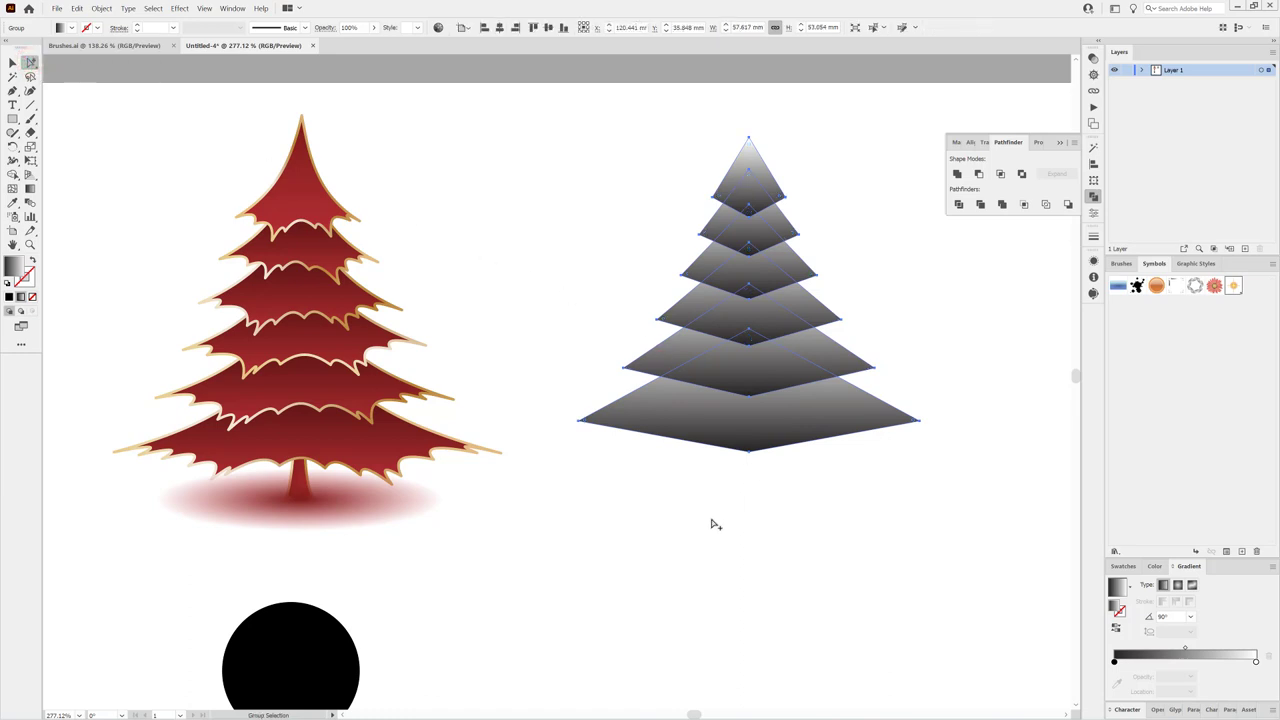
drag(711, 516, 882, 232)
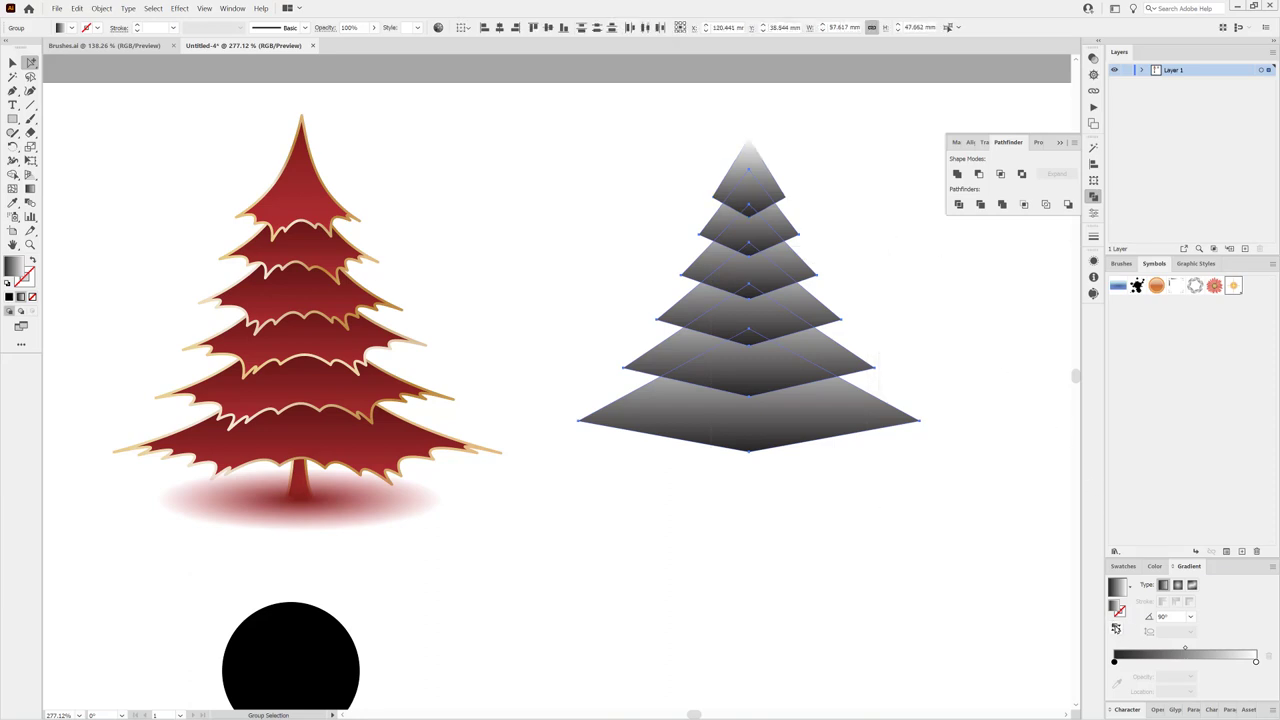
Step: Reverse the tiers' gradient and shift its midpoint to about 30%
click(1116, 628)
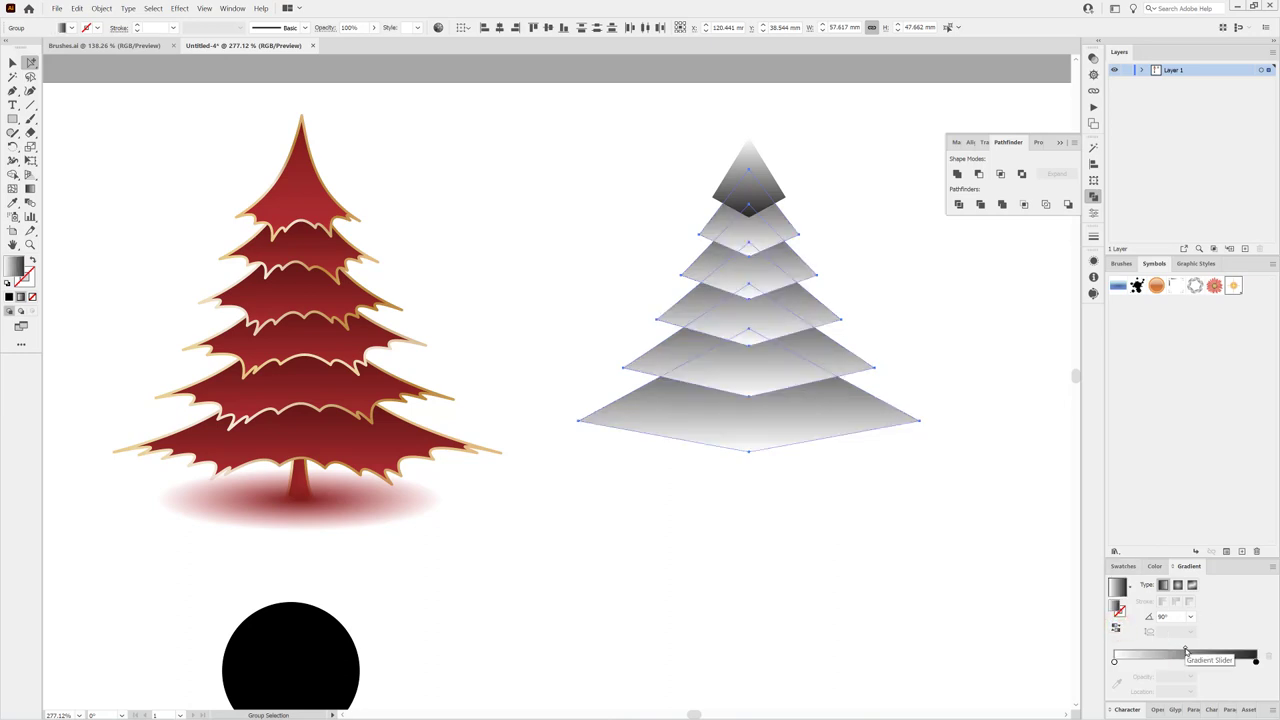
drag(1186, 651, 1157, 651)
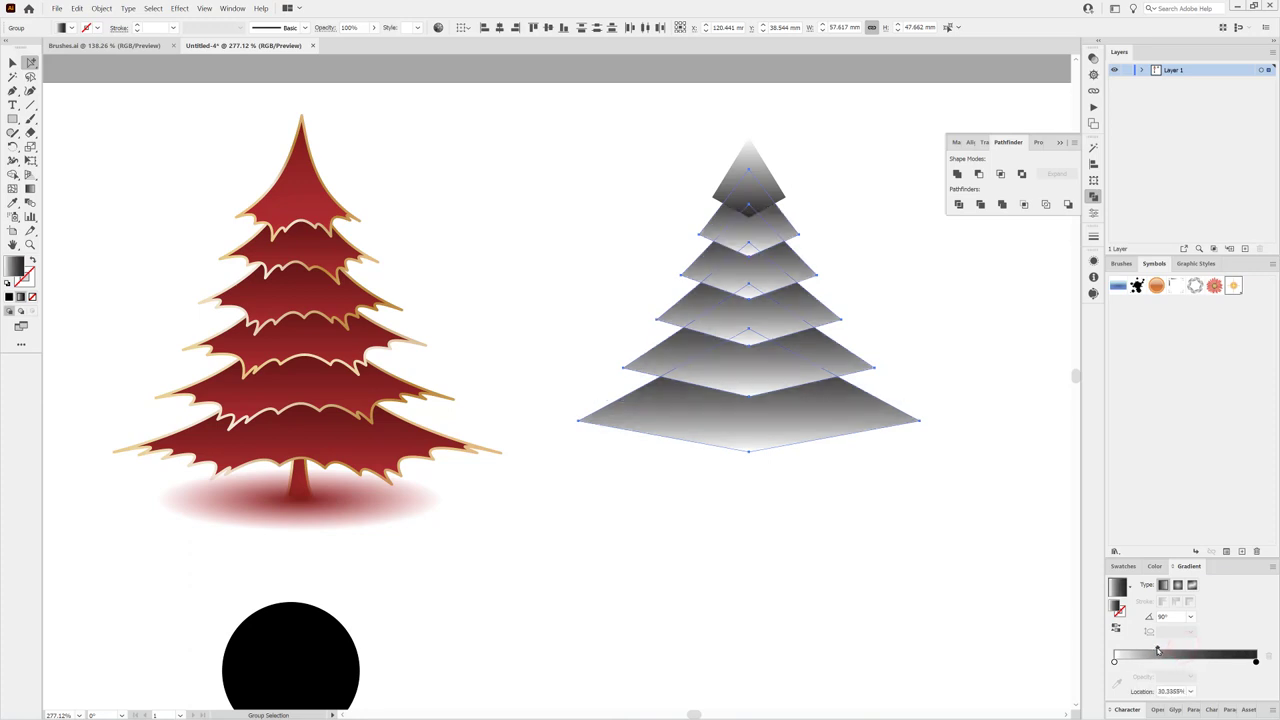
drag(1157, 651, 1156, 651)
mouse_move(898, 114)
mouse_down()
mouse_move(623, 534)
mouse_move(770, 254)
mouse_move(860, 234)
mouse_up()
Step: Set the gradient stops to red swatches: crimson on the right, red on the left
click(1256, 661)
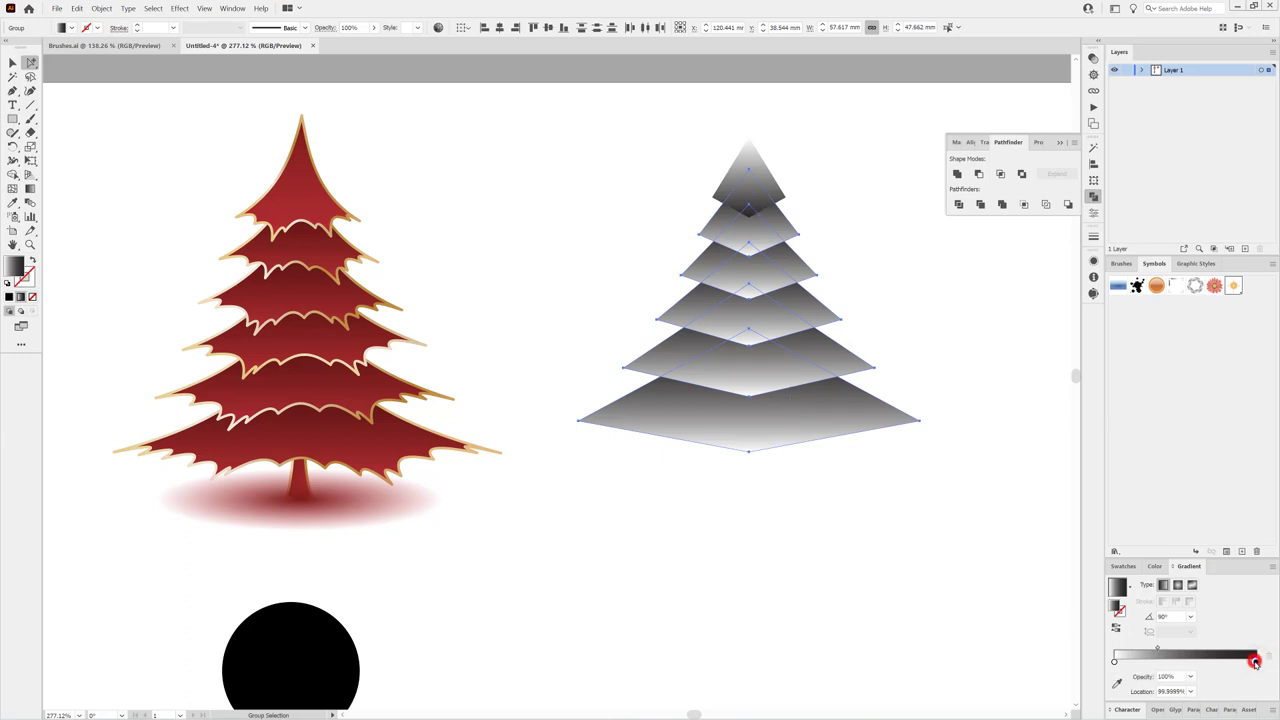
double_click(1256, 661)
click(1256, 659)
double_click(1256, 661)
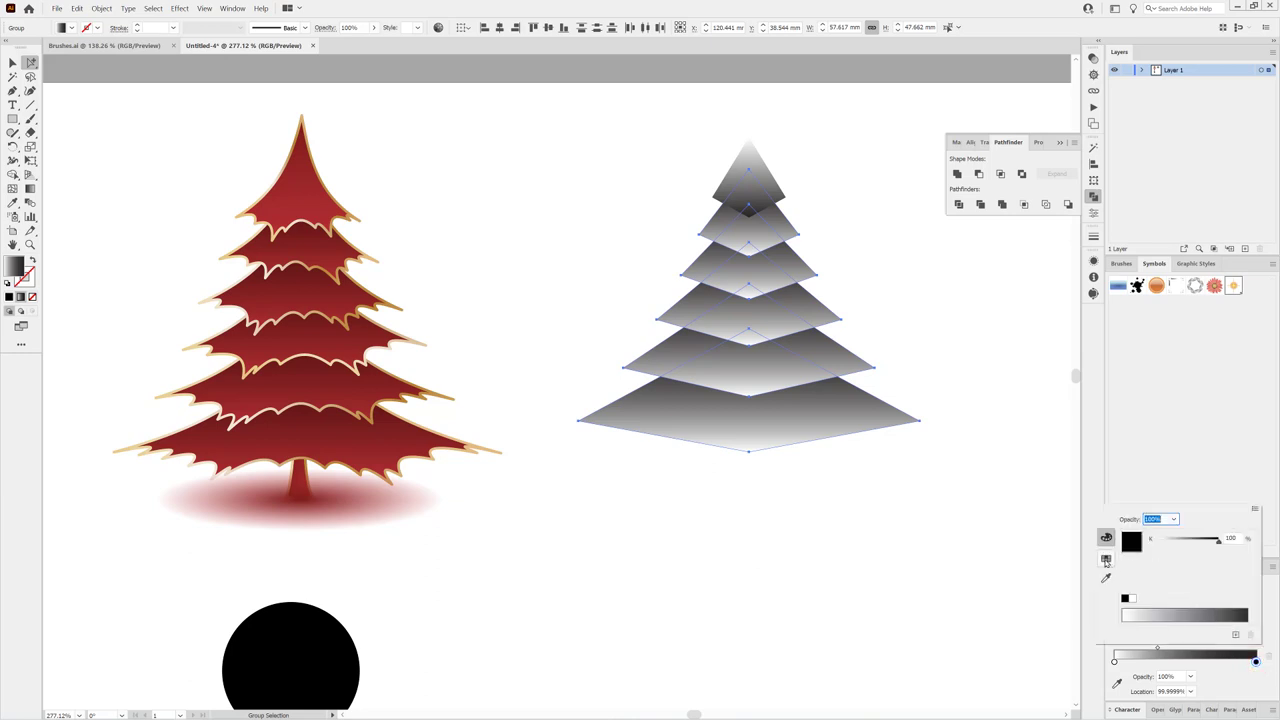
click(1106, 558)
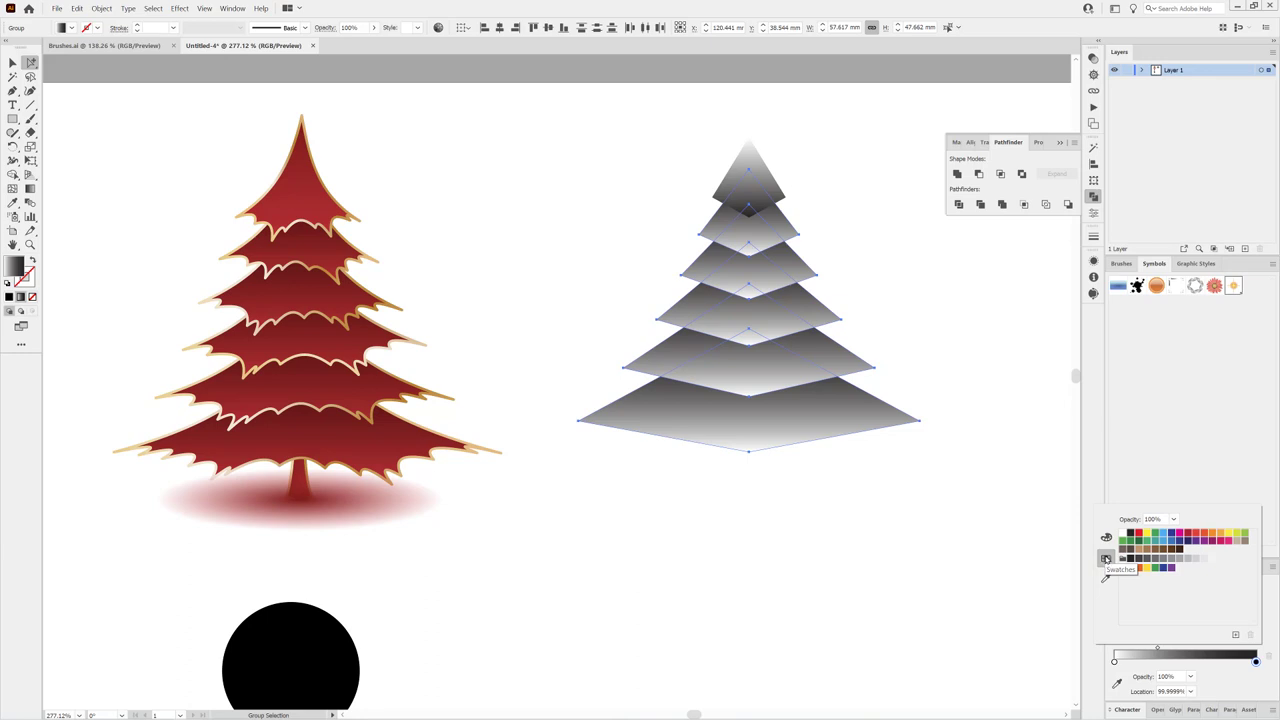
click(1190, 536)
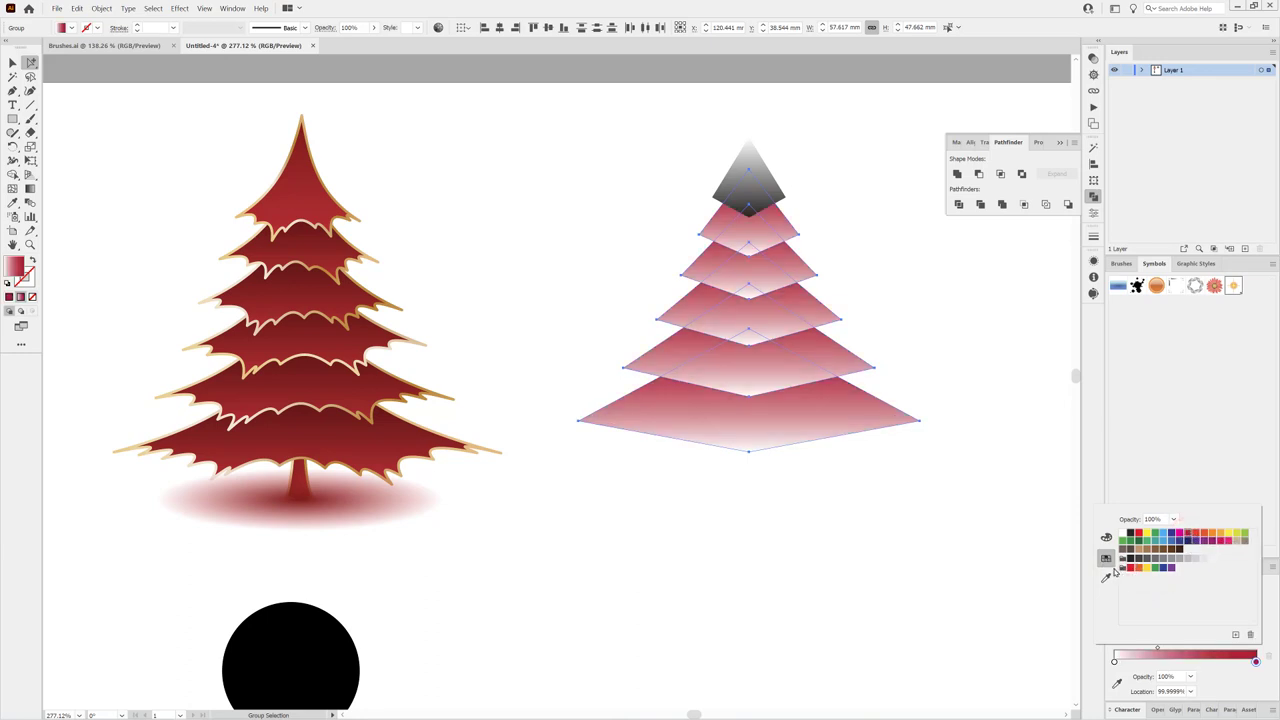
click(1114, 663)
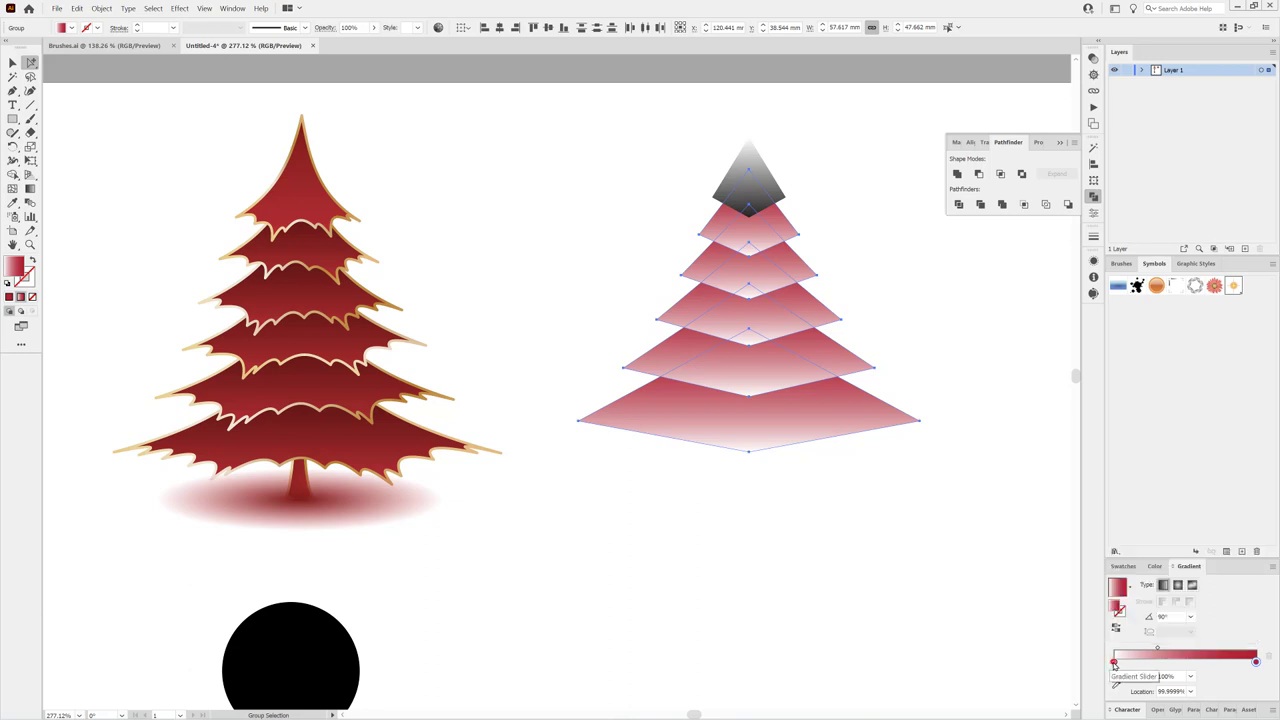
double_click(1114, 663)
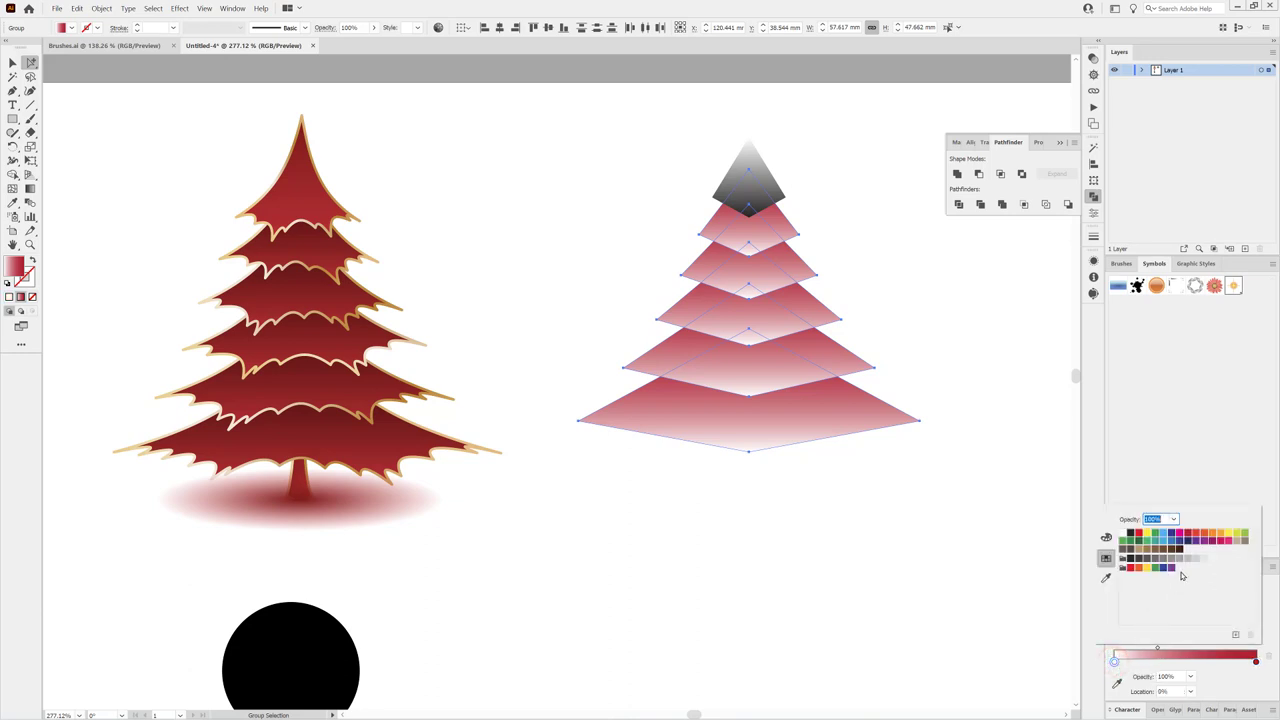
click(1196, 537)
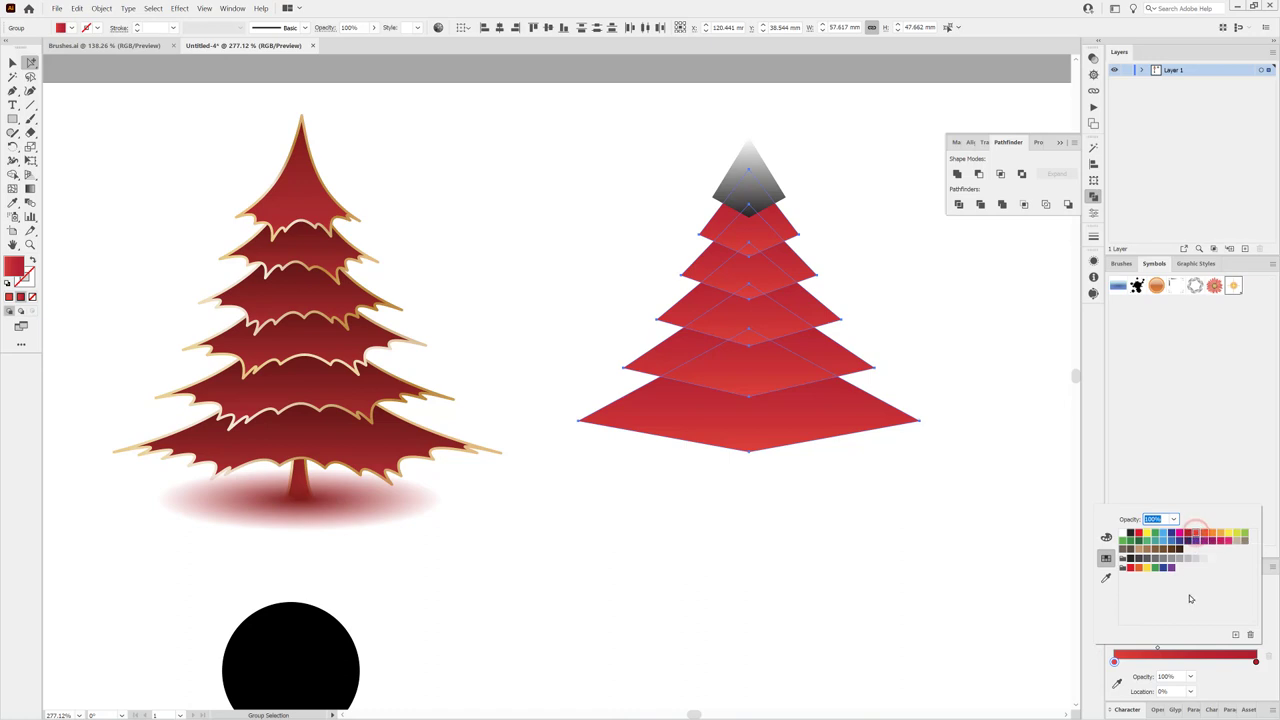
Step: Set the right gradient stop to dark red RGB 83,0,0 (#530000)
click(1257, 662)
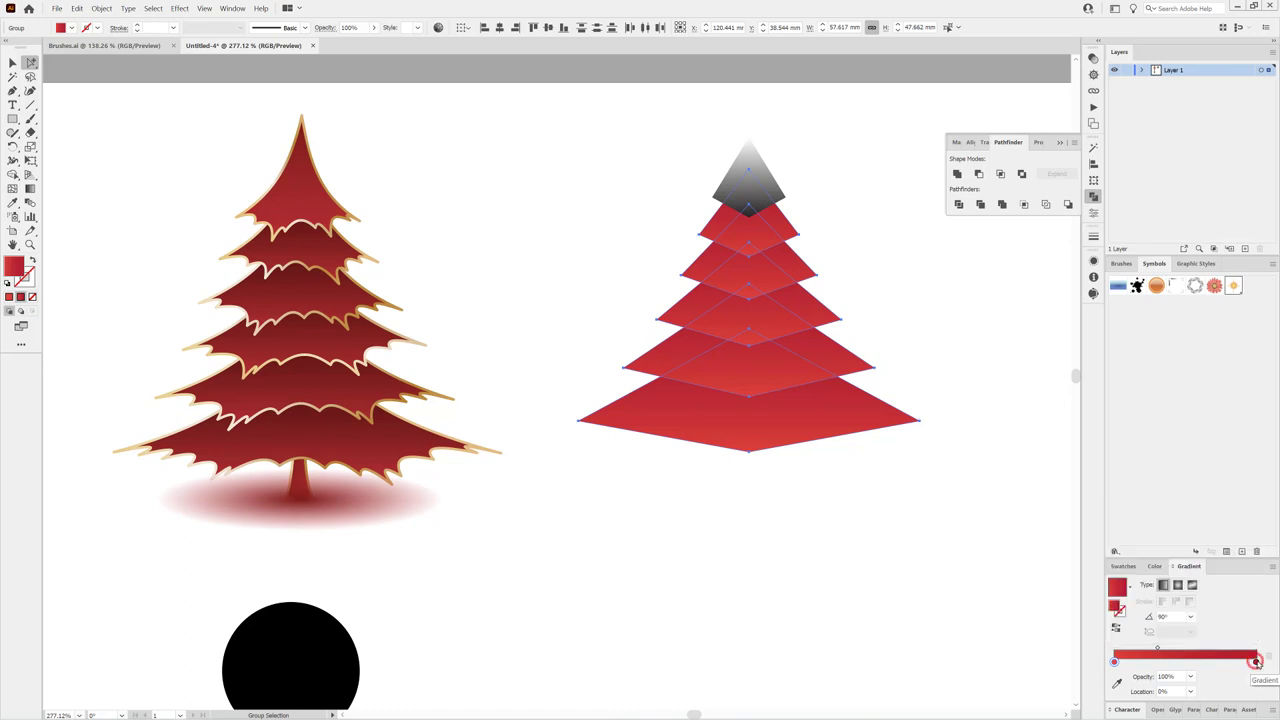
click(1256, 662)
double_click(1256, 662)
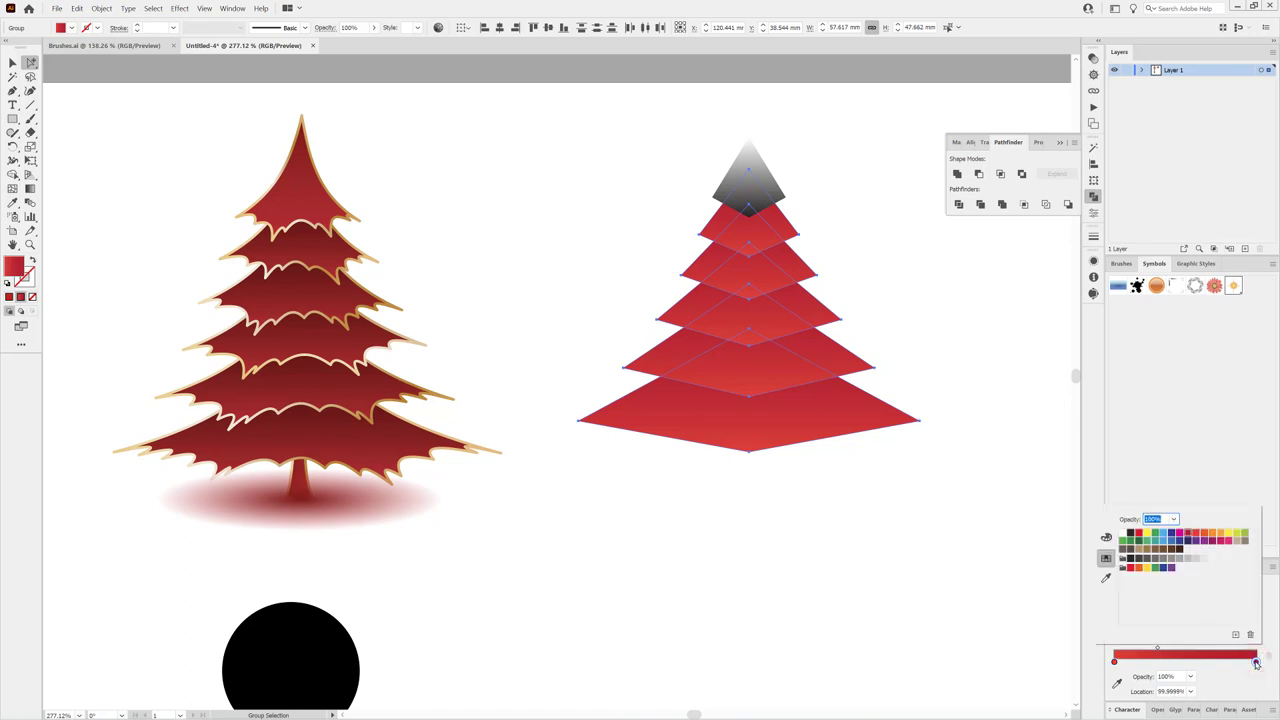
click(1106, 537)
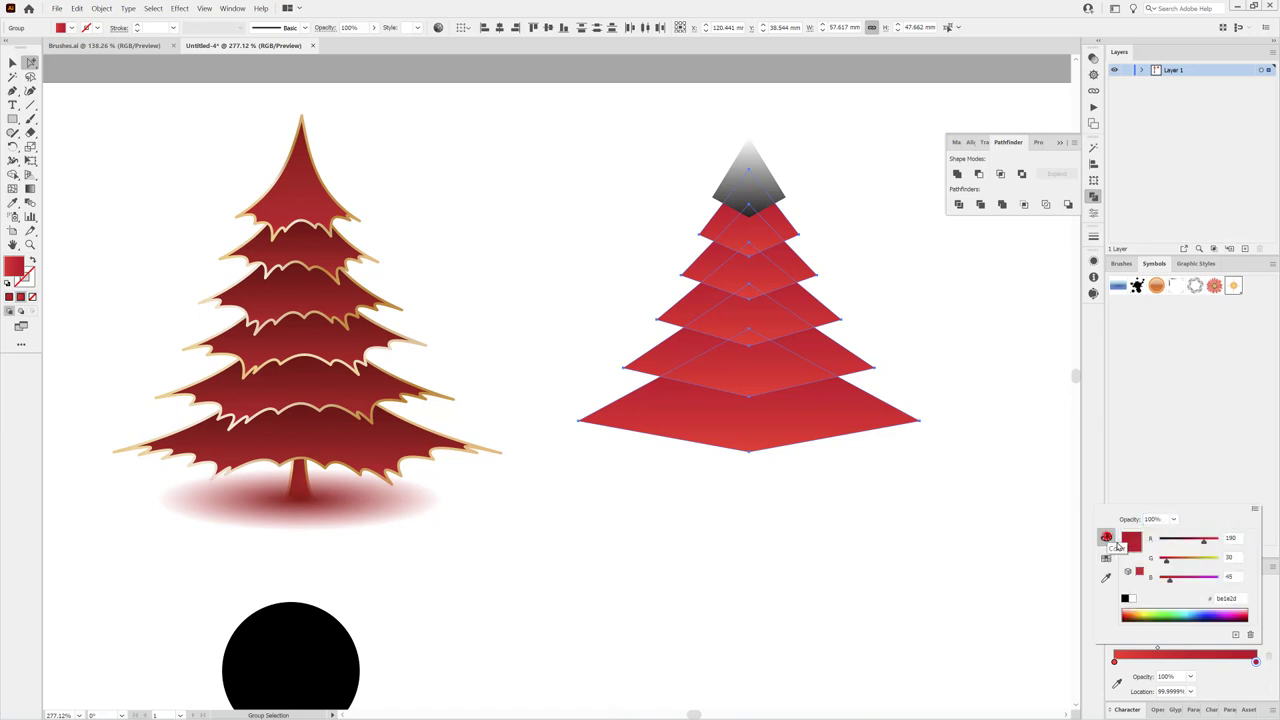
drag(1166, 559, 1160, 579)
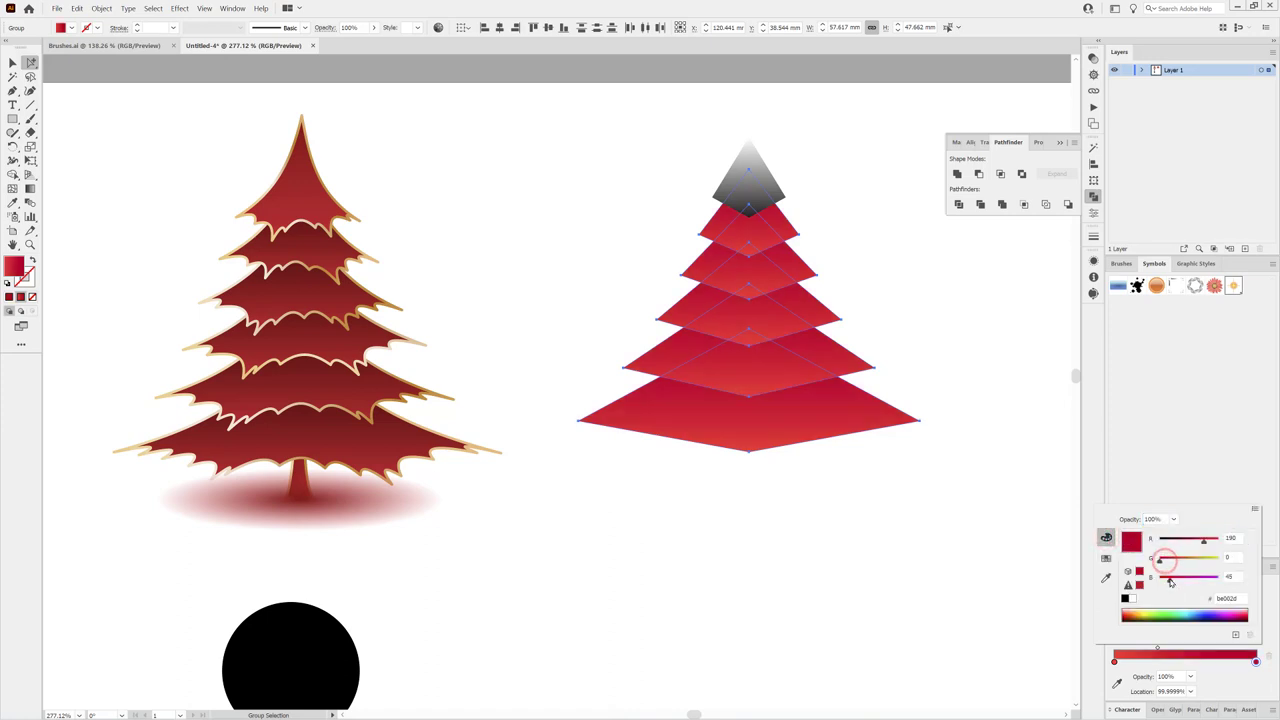
drag(1203, 541, 1179, 544)
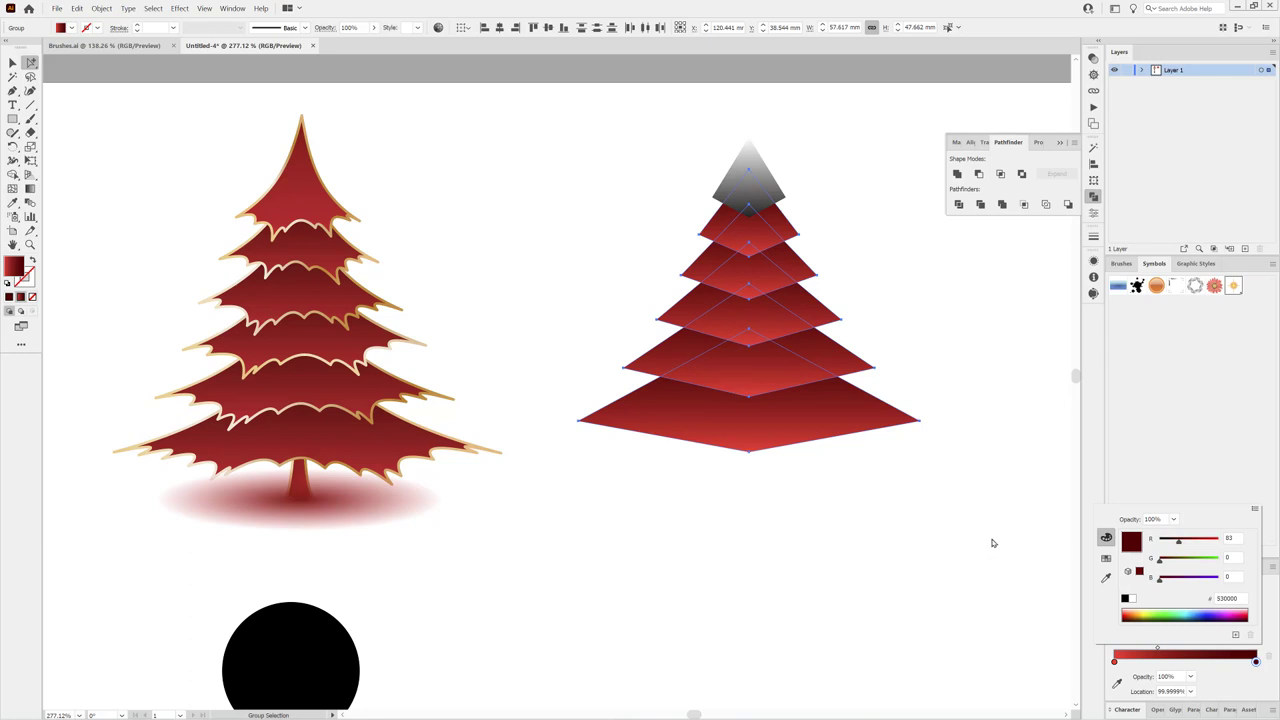
Step: Eyedrop the red tier gradient onto the grey top tier and raise its right stop's R to 149
click(790, 143)
click(750, 167)
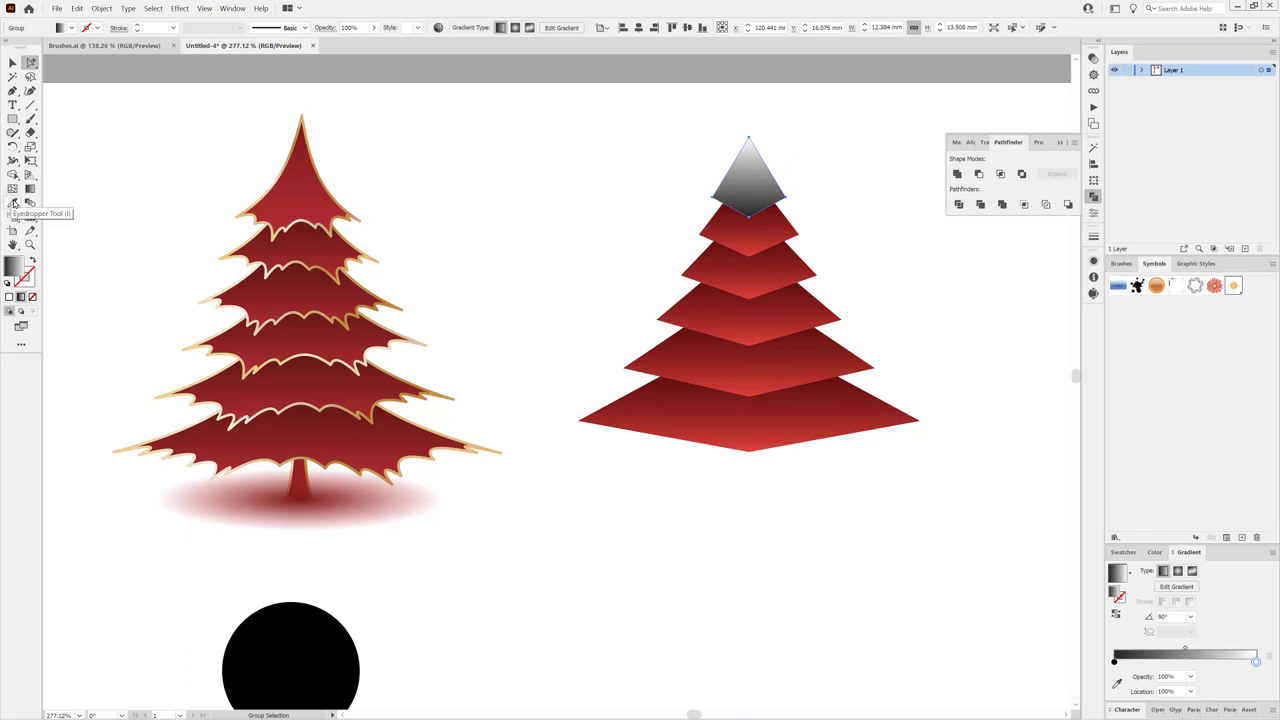
click(14, 203)
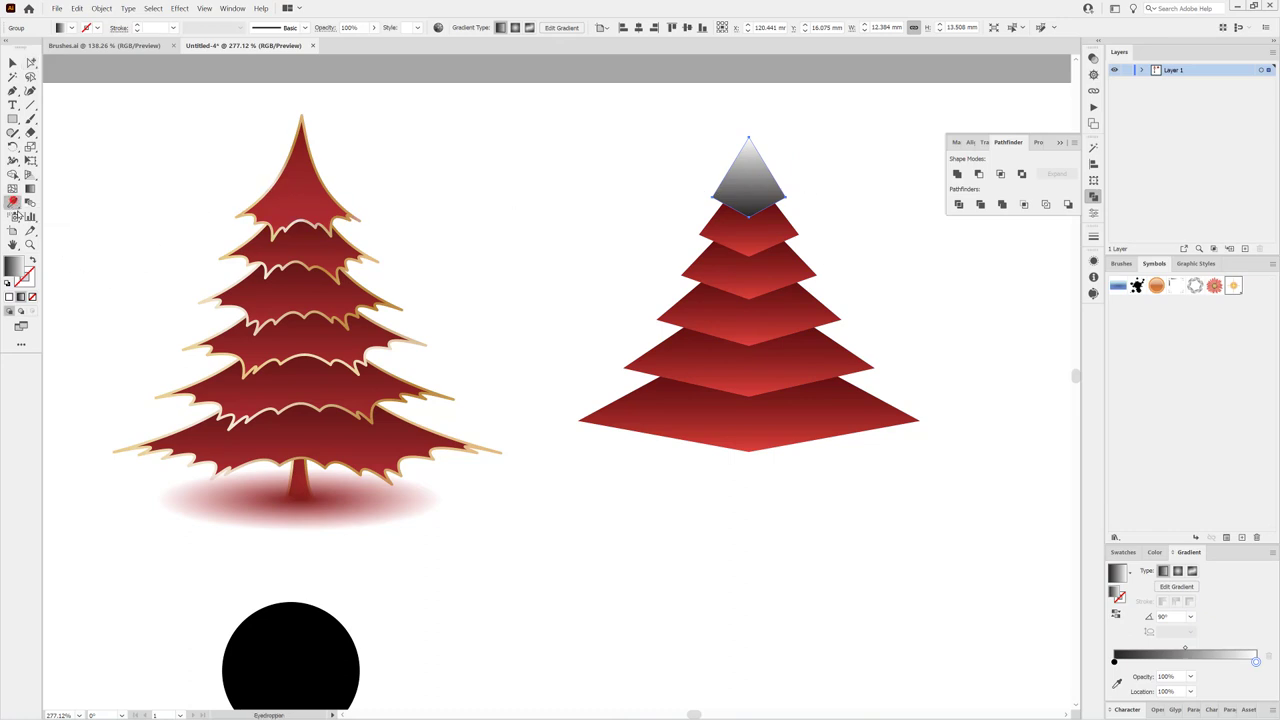
click(788, 220)
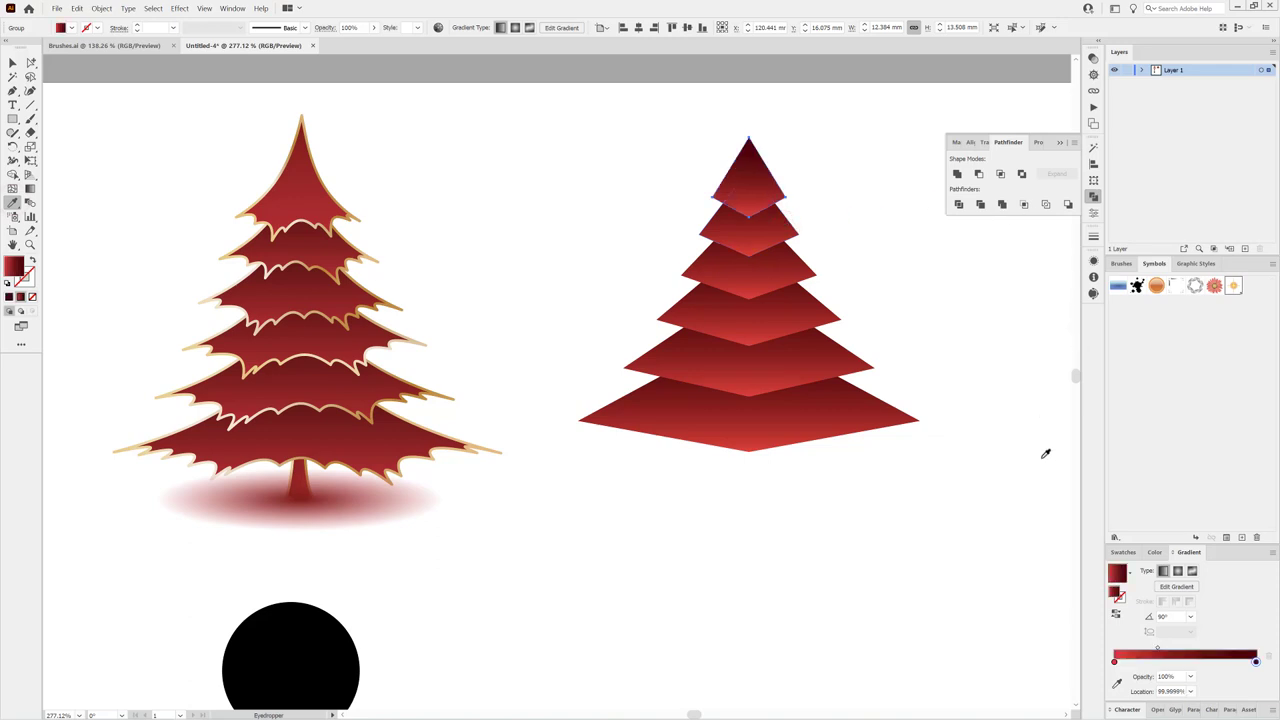
double_click(1256, 660)
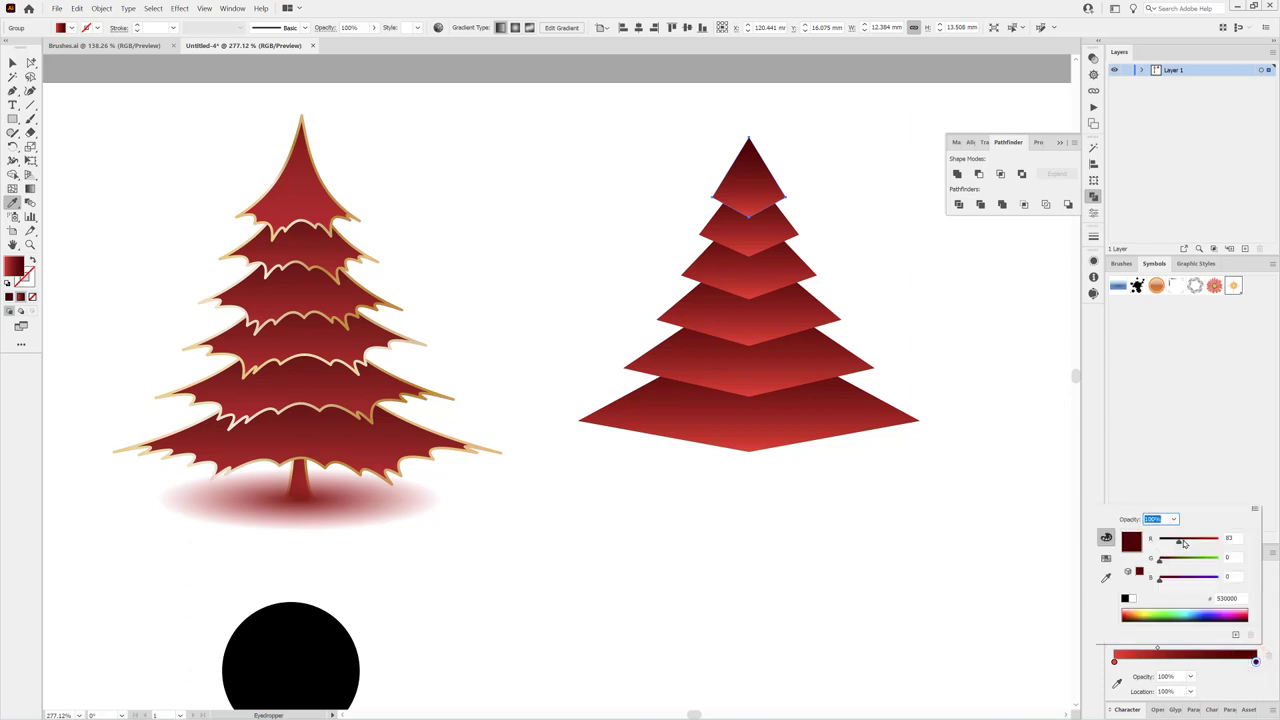
drag(1181, 543, 1194, 543)
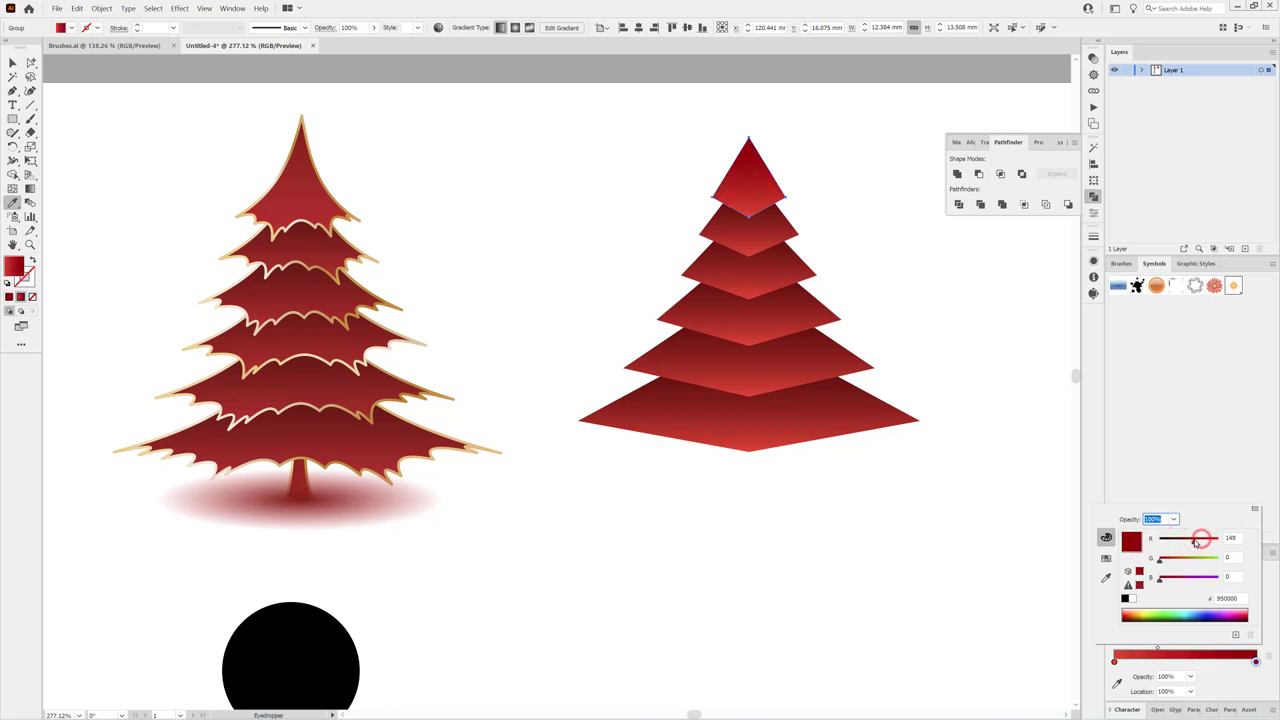
click(942, 606)
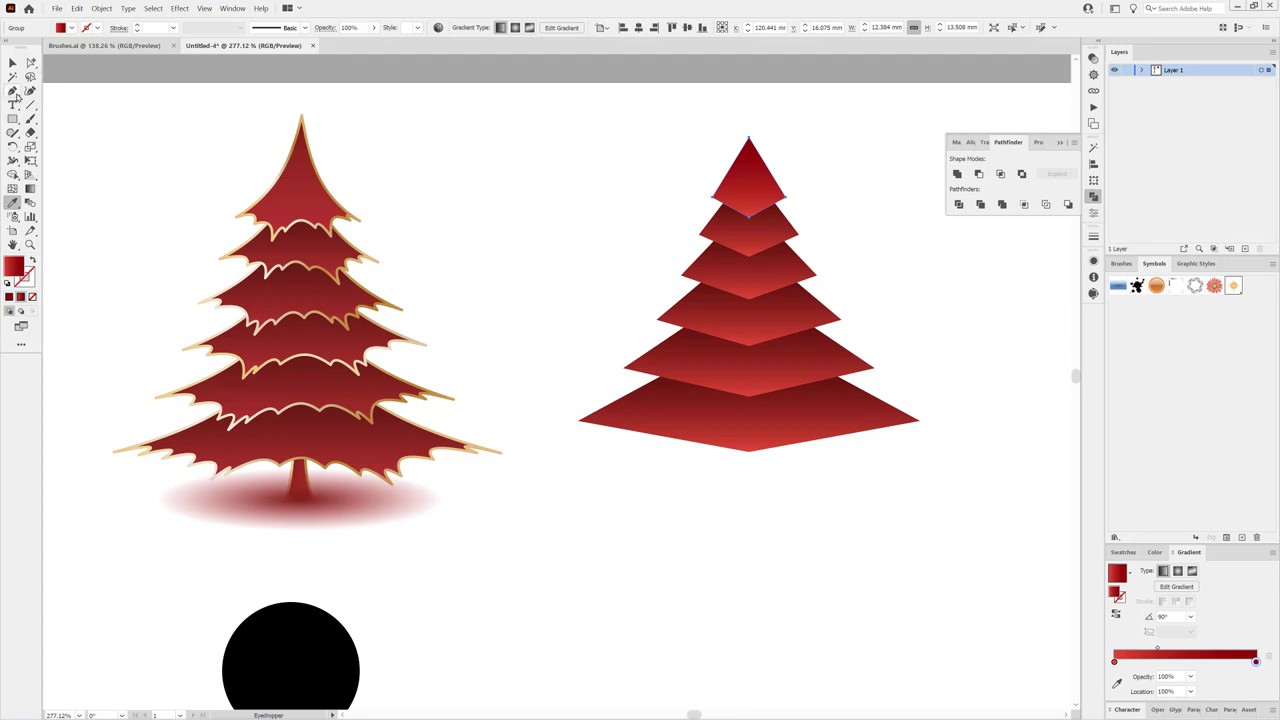
Step: Add anchor points on the lower-left and lower-right edges of the red tree's top diamond tier
click(12, 91)
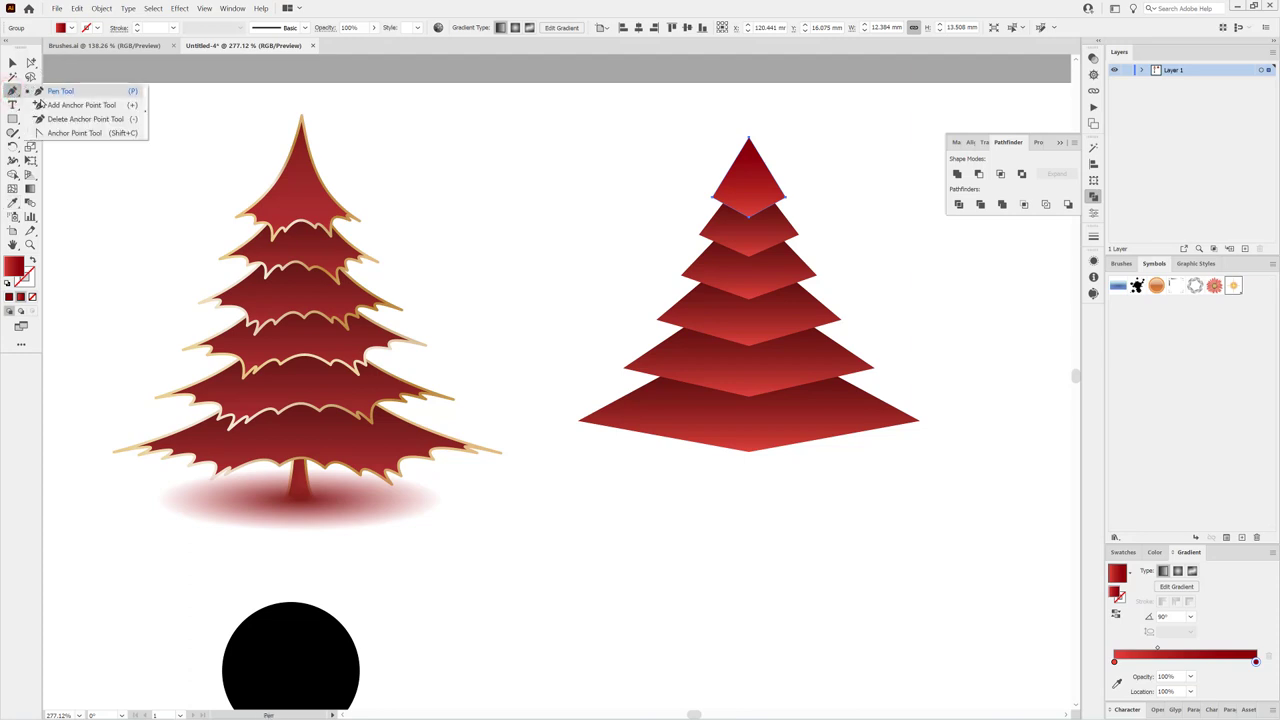
click(75, 106)
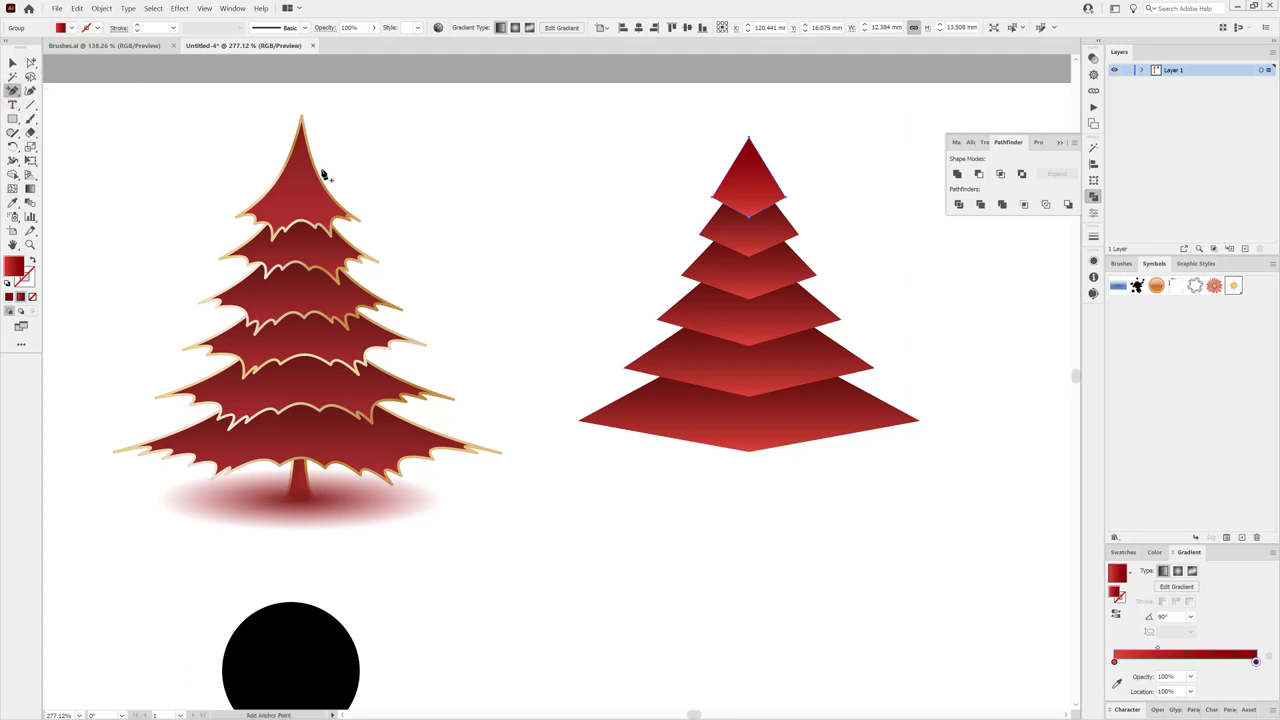
scroll(769, 187, up, 1)
scroll(769, 187, up, 3)
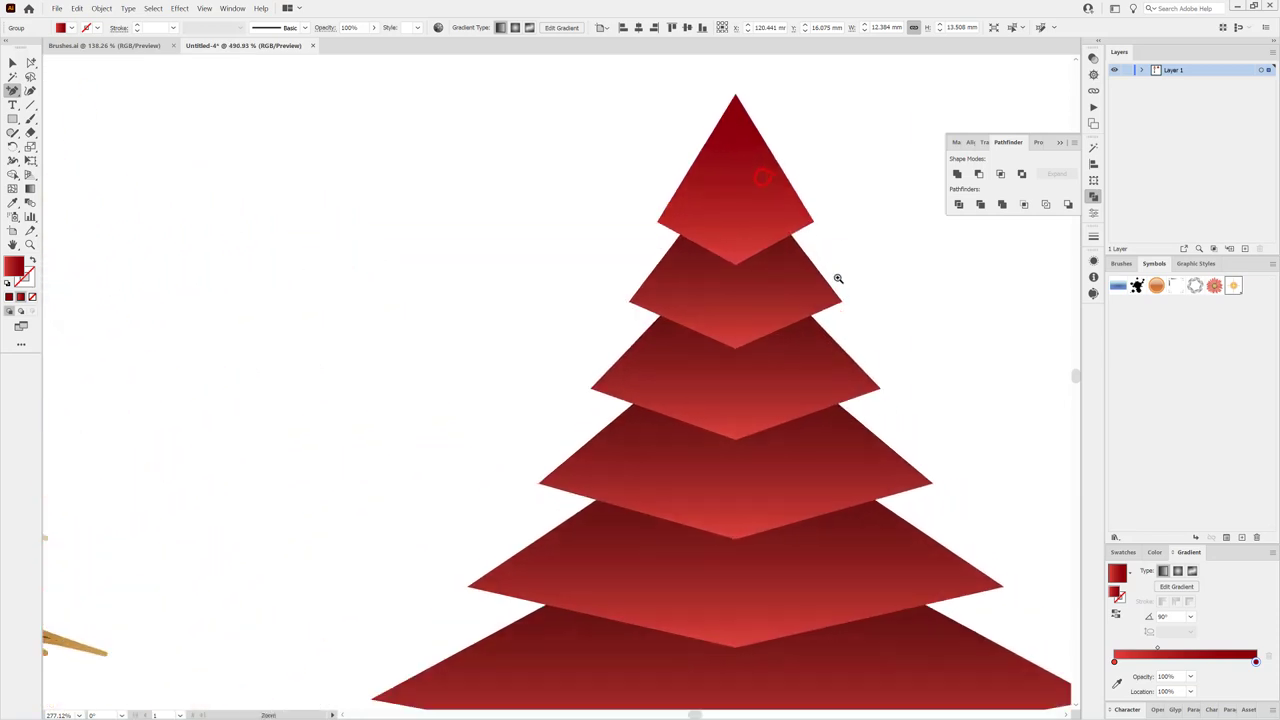
scroll(837, 277, up, 2)
drag(768, 250, 771, 263)
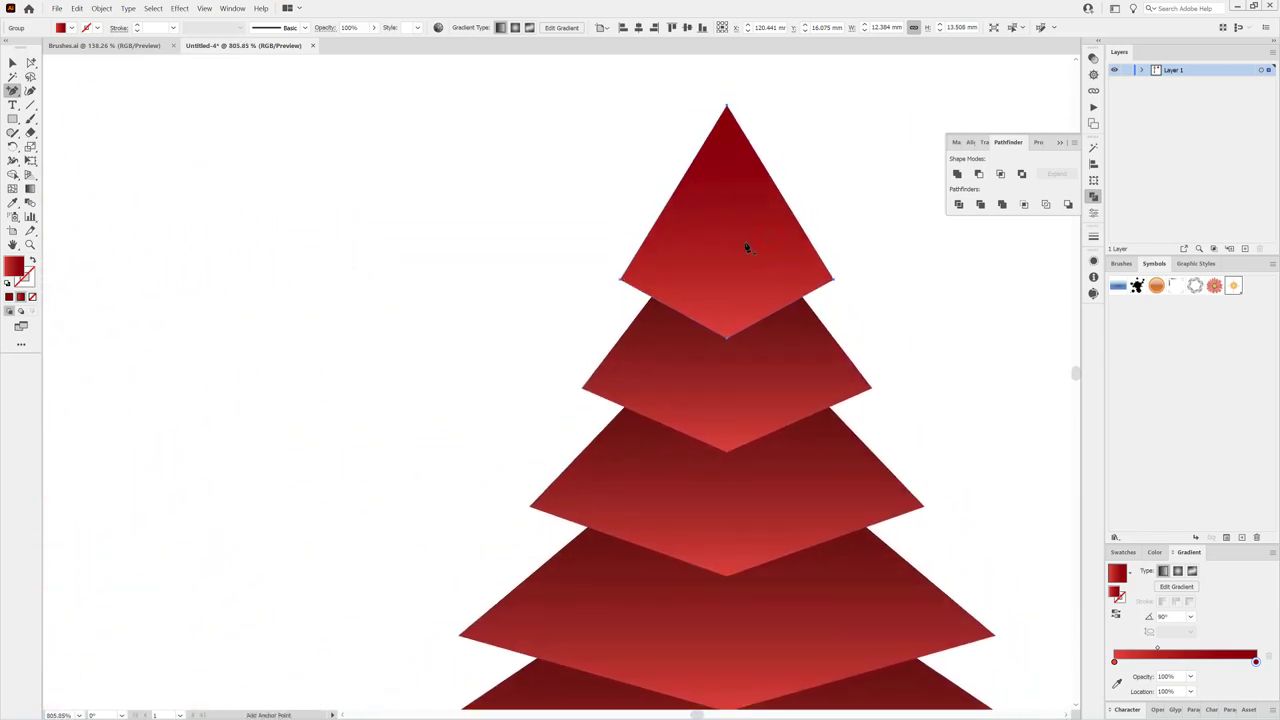
click(641, 292)
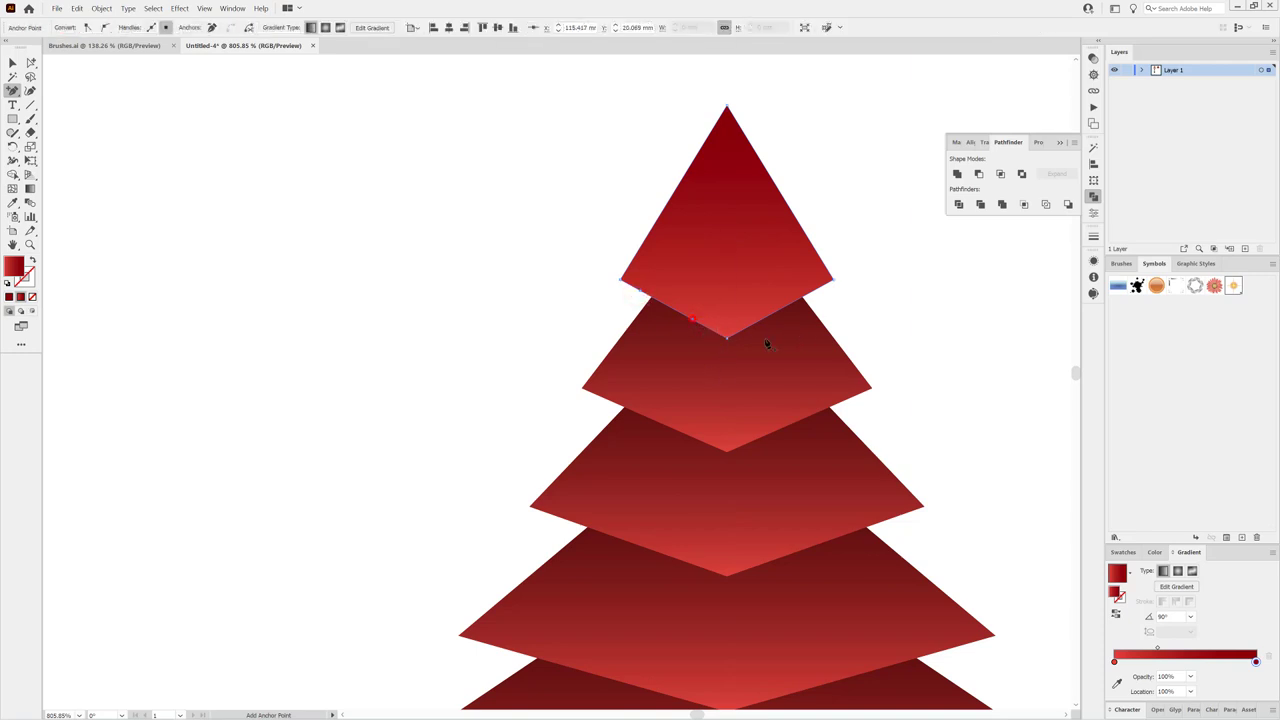
click(802, 299)
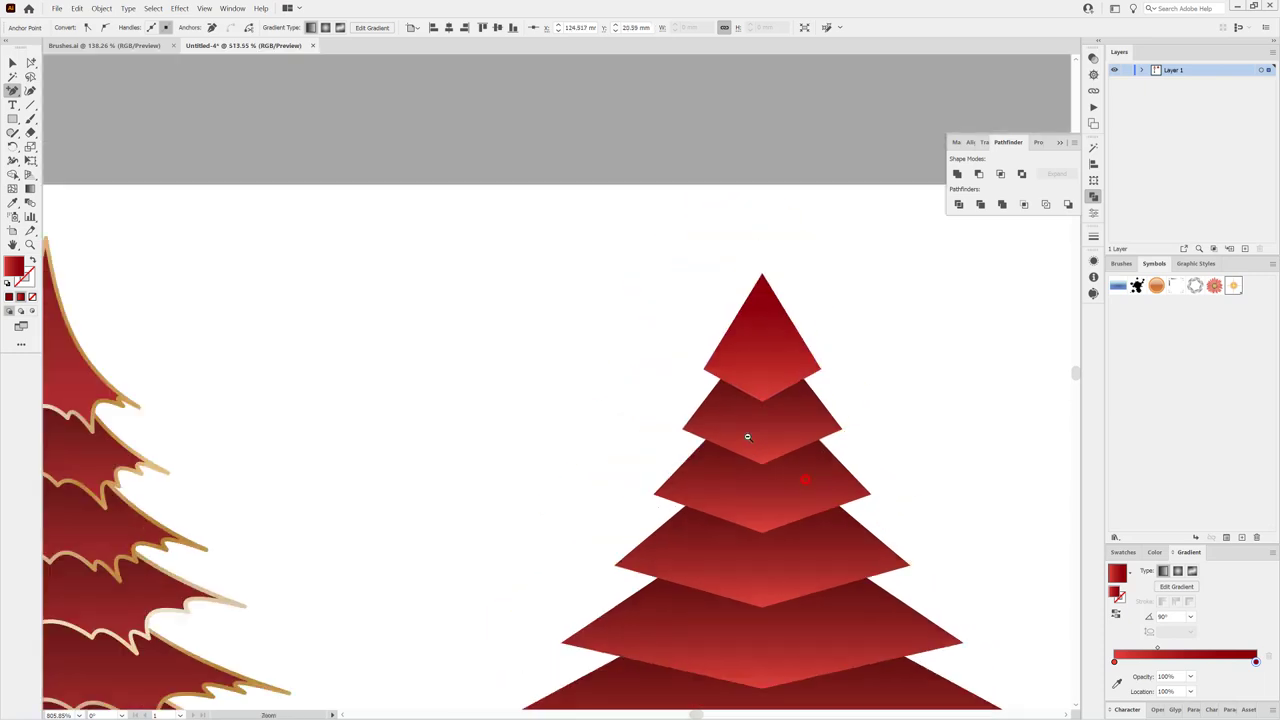
scroll(805, 480, down, 2)
mouse_move(860, 497)
mouse_down()
mouse_move(780, 294)
mouse_move(803, 334)
mouse_up()
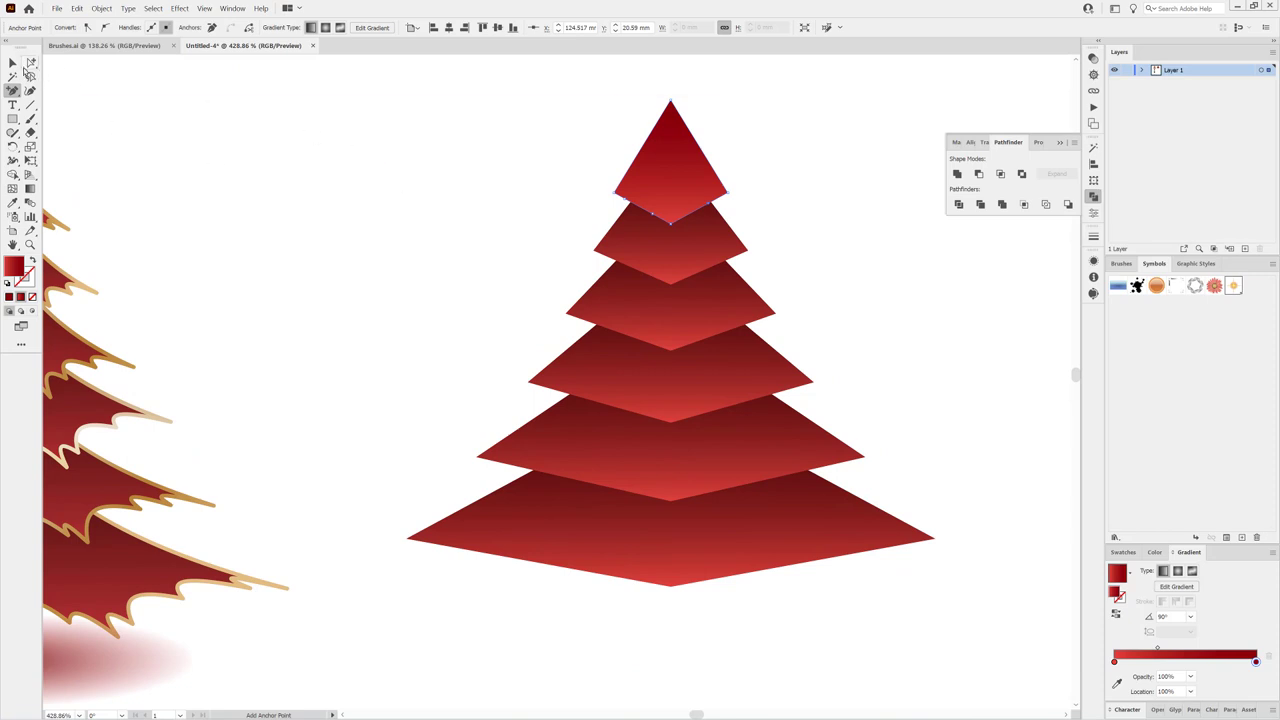
Step: Nudge the lower tiers' bottom tips upward and off-centre, pushing the lowest tip slightly right
click(32, 63)
drag(32, 63, 90, 63)
click(671, 286)
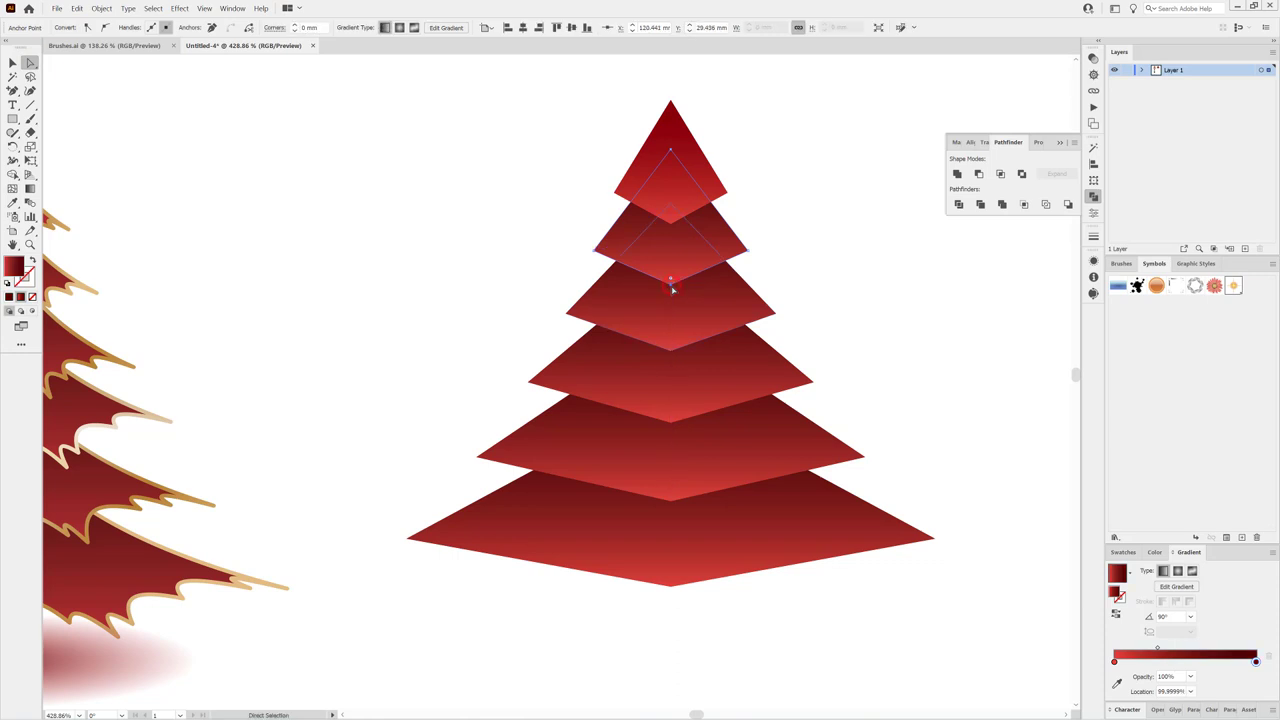
click(671, 287)
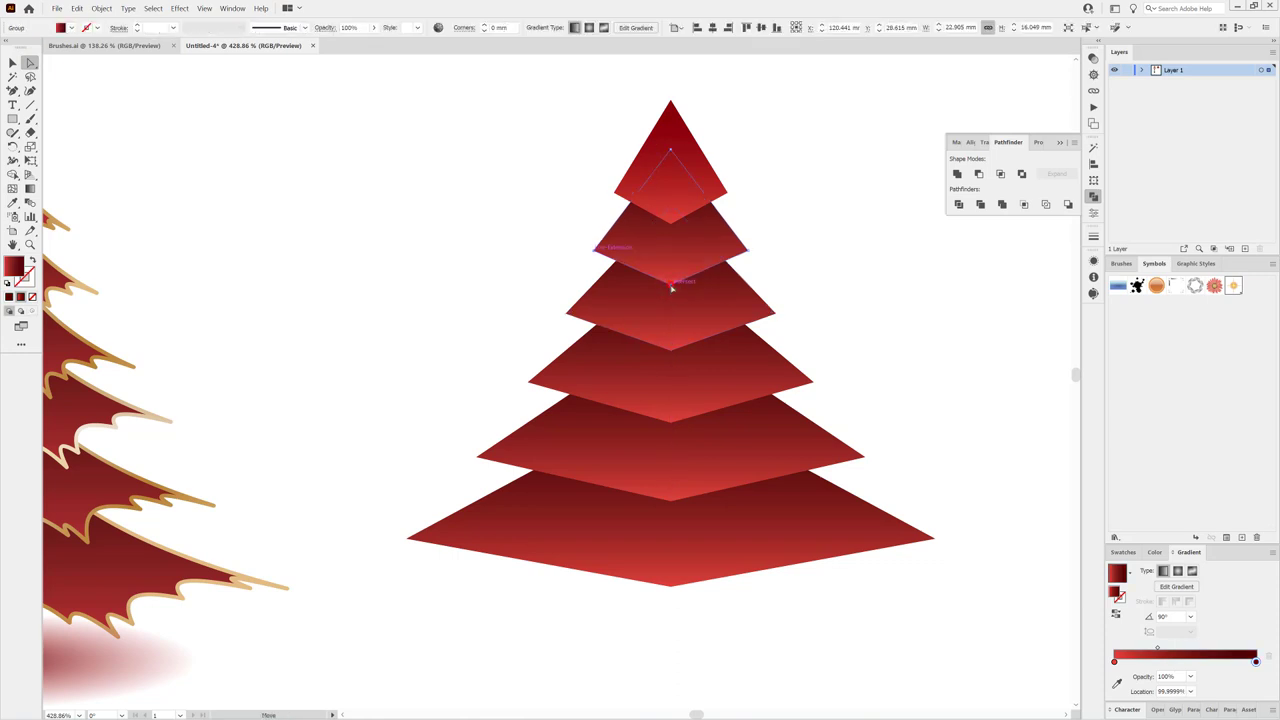
drag(671, 287, 656, 286)
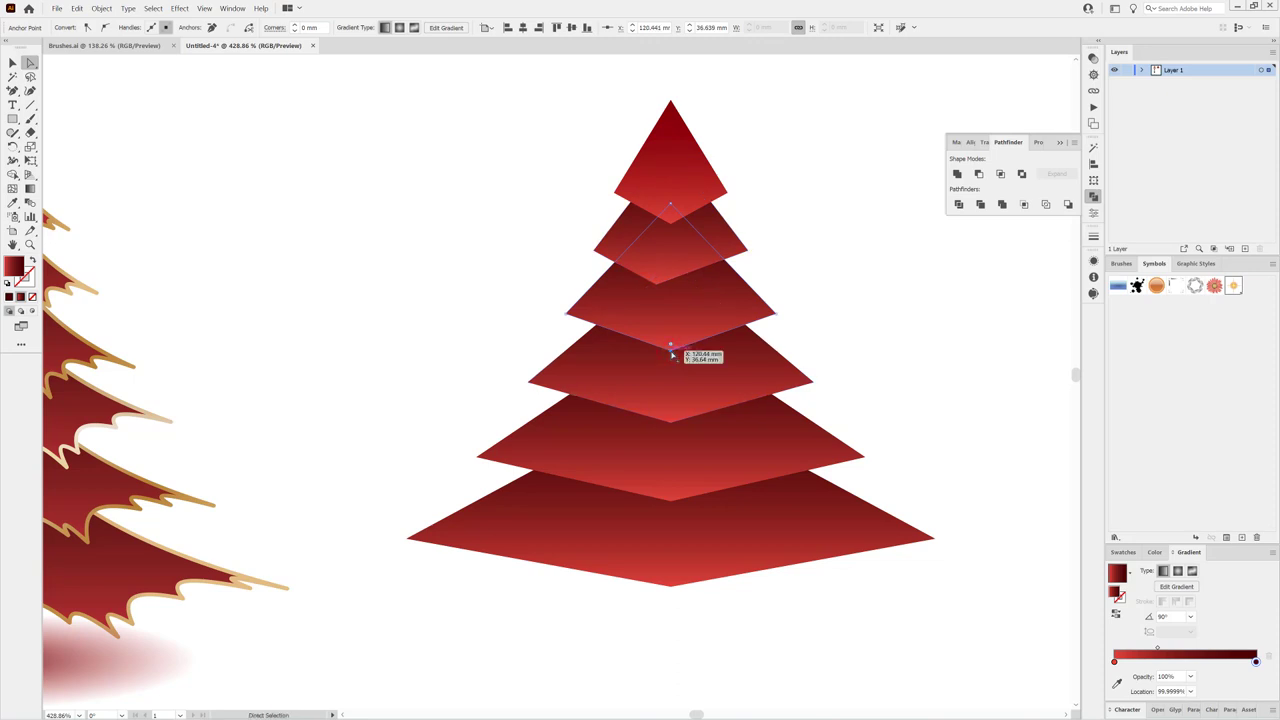
drag(671, 353, 683, 333)
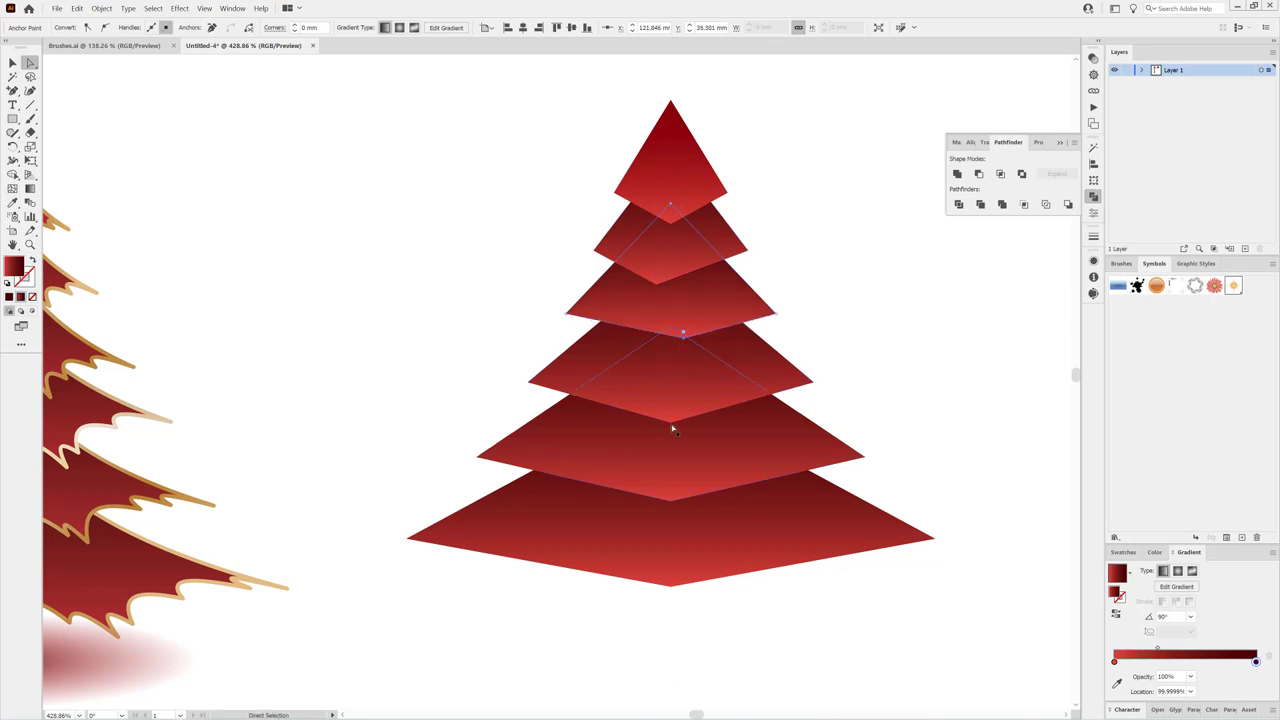
drag(671, 427, 671, 410)
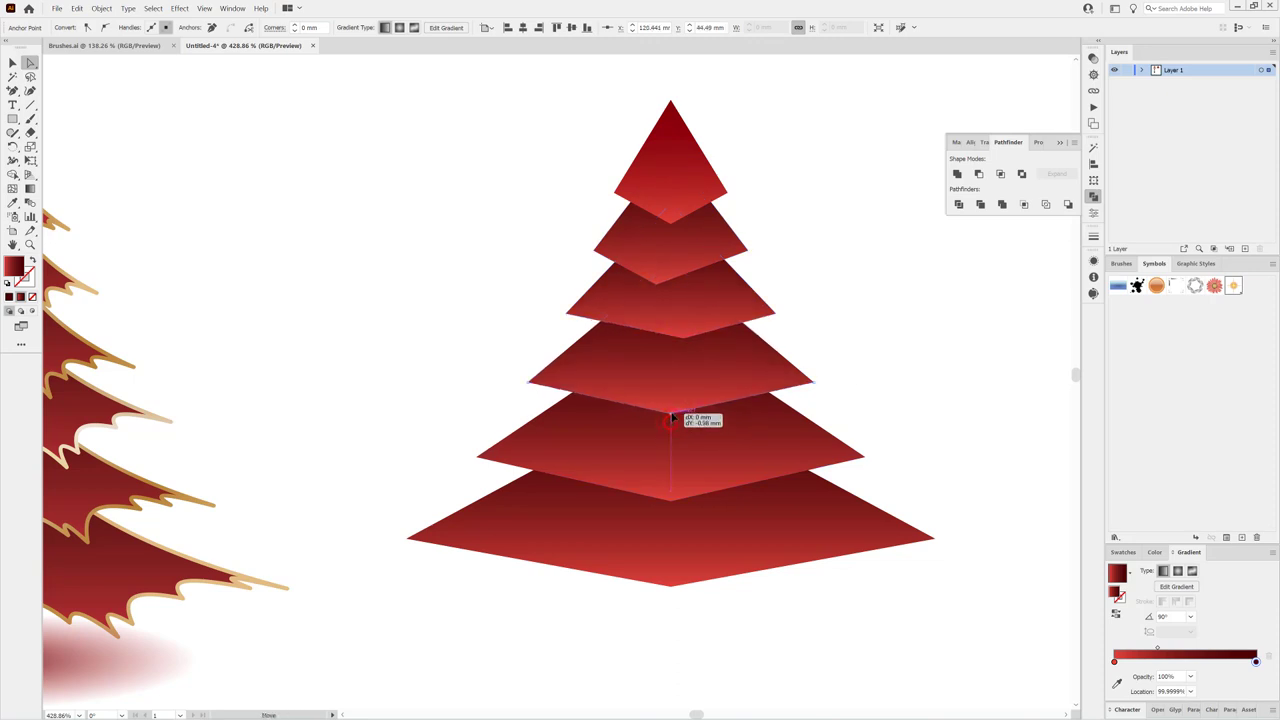
click(671, 502)
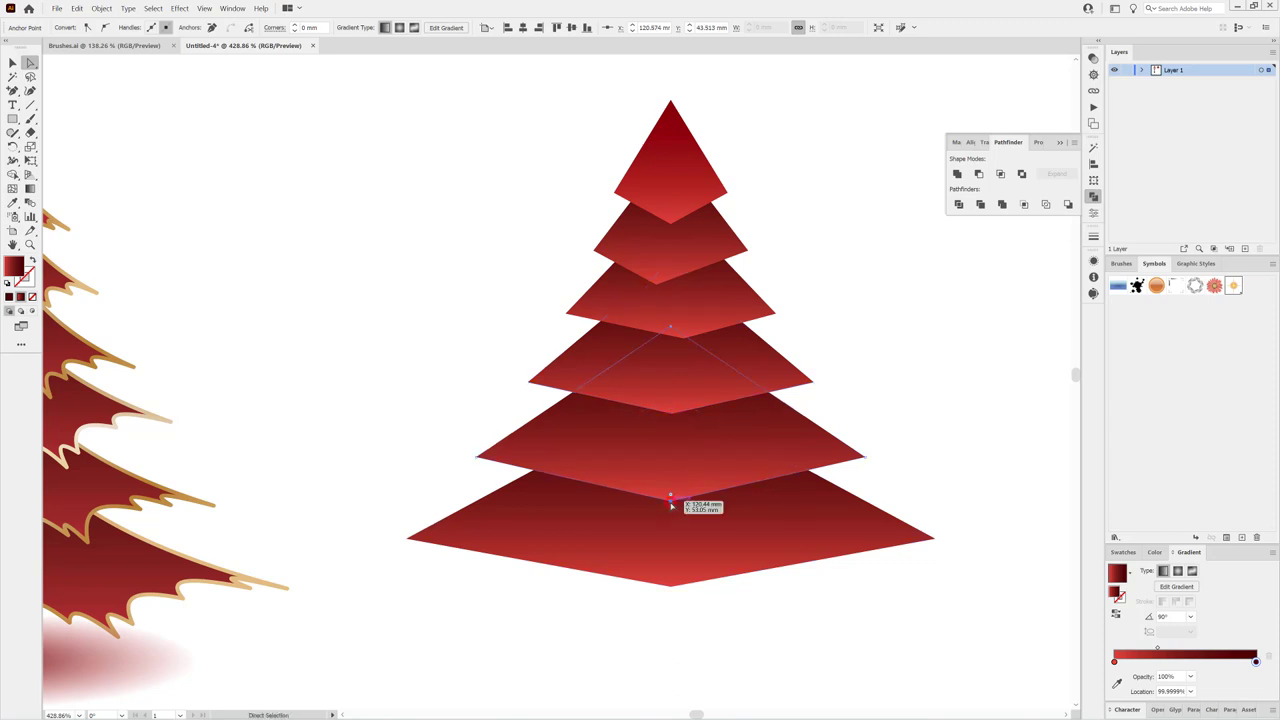
drag(671, 503, 650, 493)
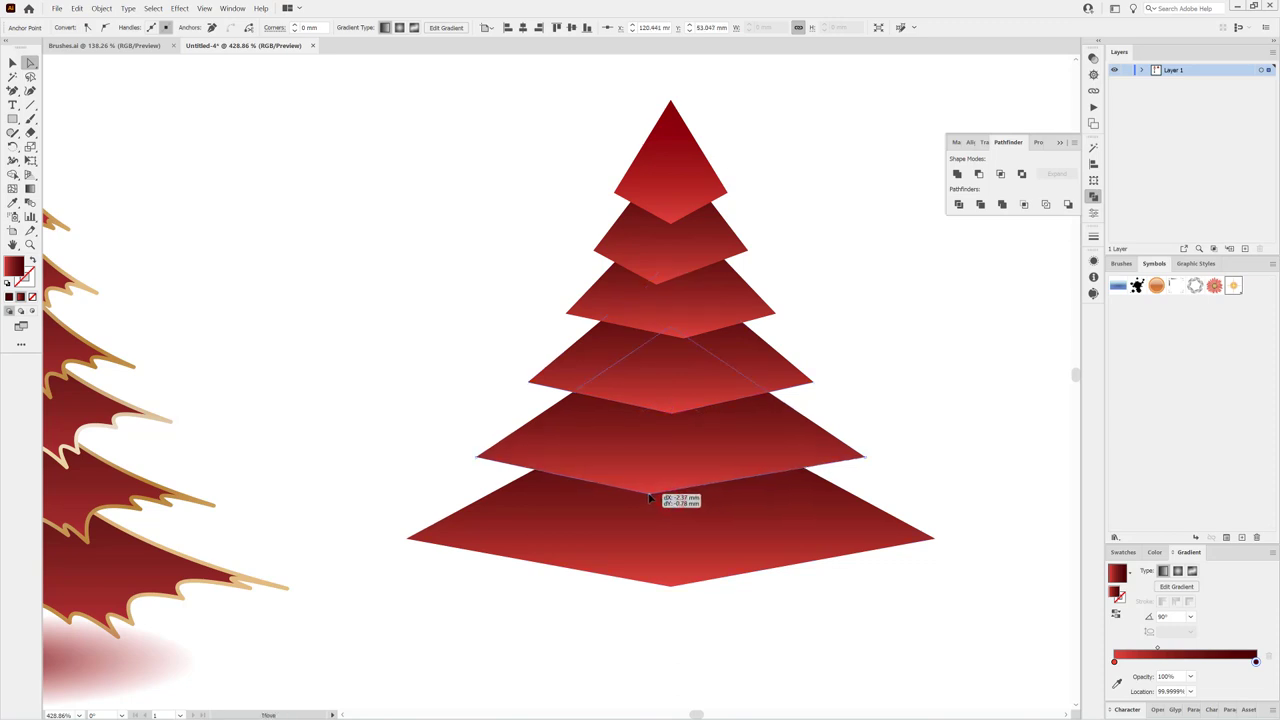
drag(670, 586, 695, 574)
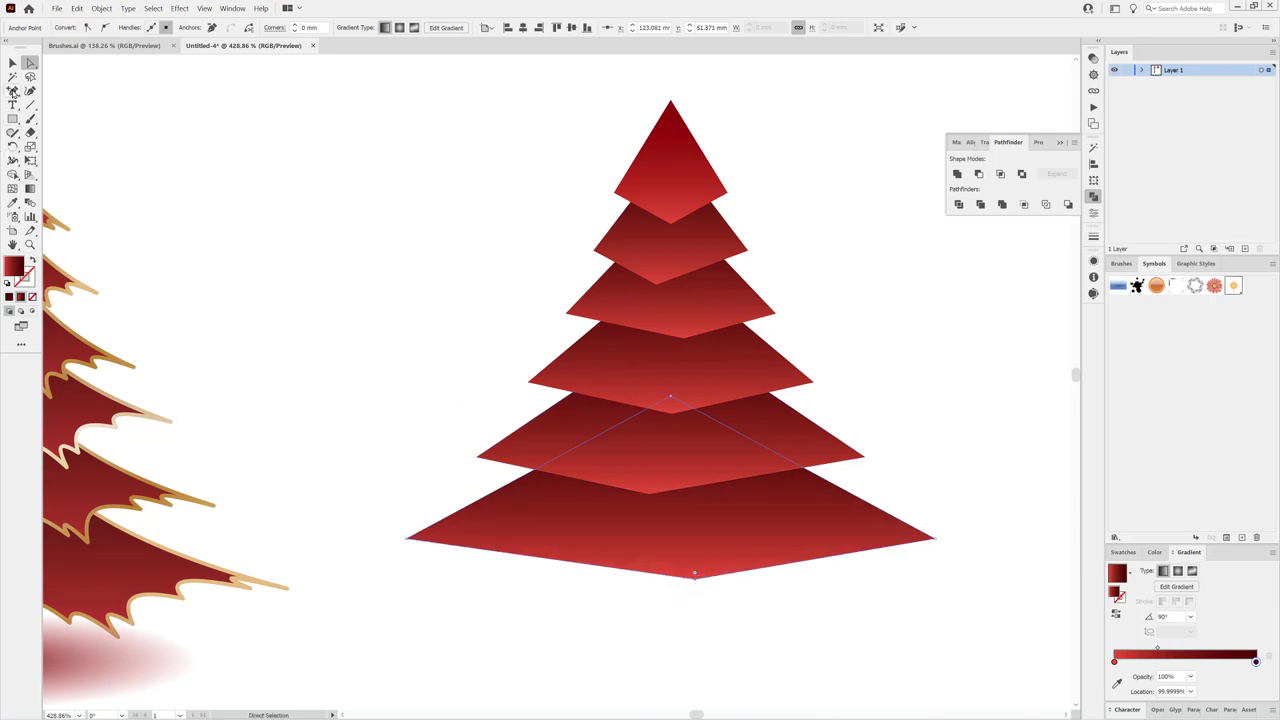
Step: Add anchor points along the second tier's right, lower-right and lower-left edges
click(12, 90)
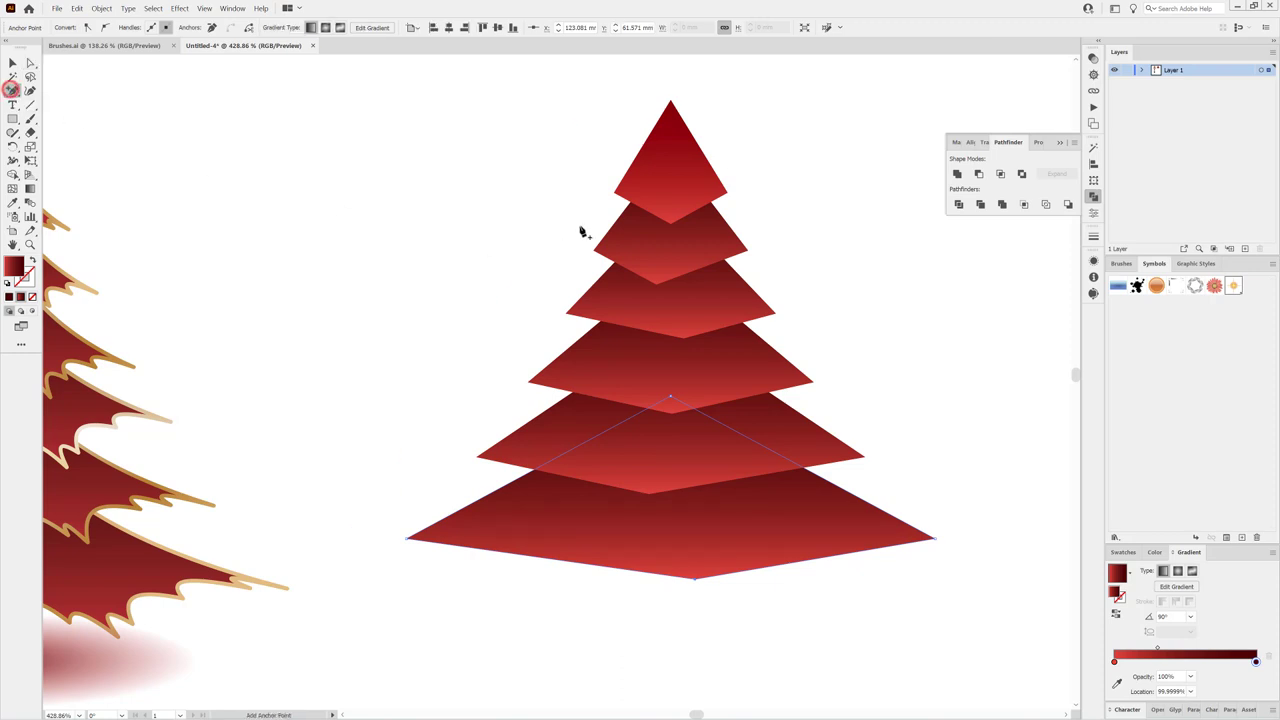
scroll(720, 277, up, 3)
scroll(776, 285, up, 2)
key(ctrl)
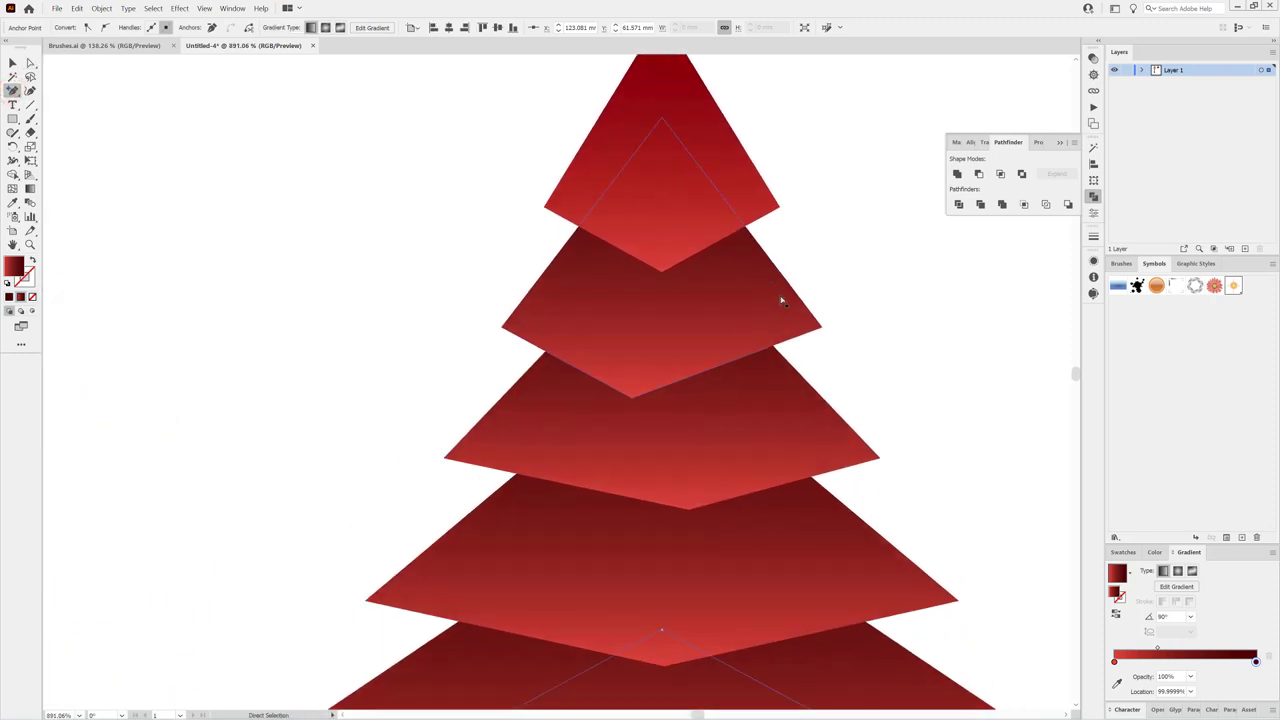
ctrl+click(781, 300)
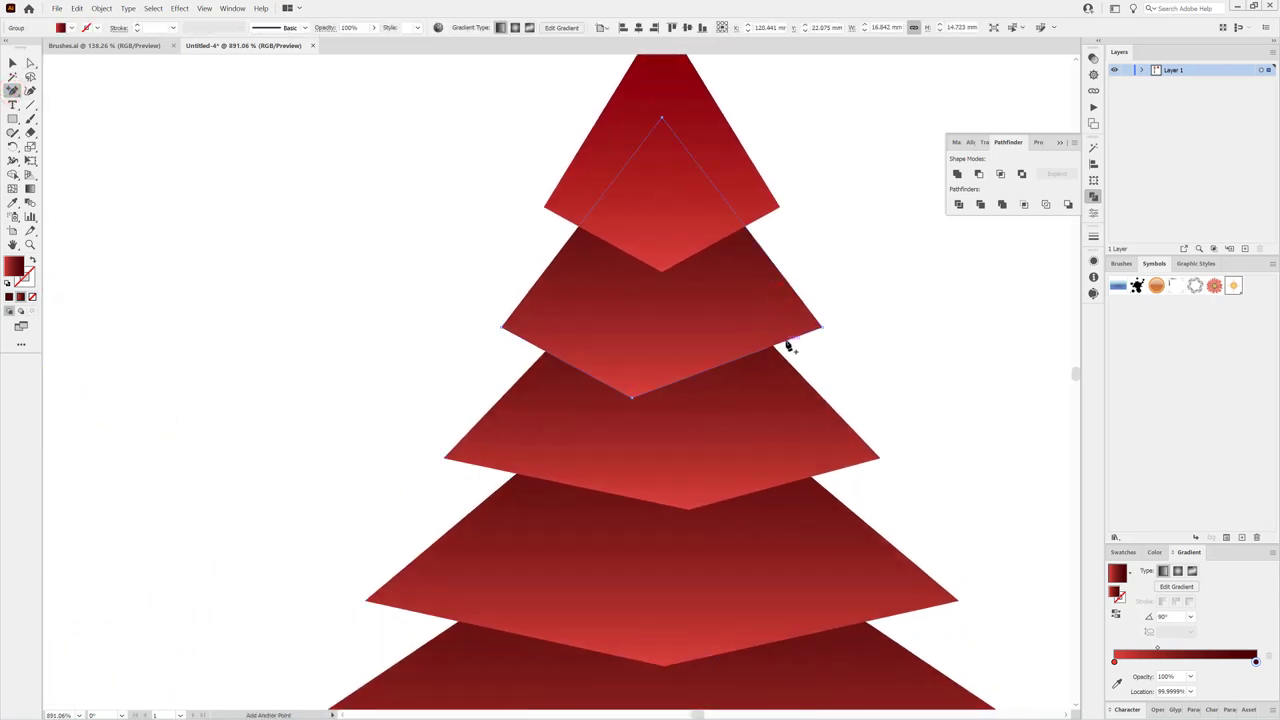
click(788, 345)
click(691, 378)
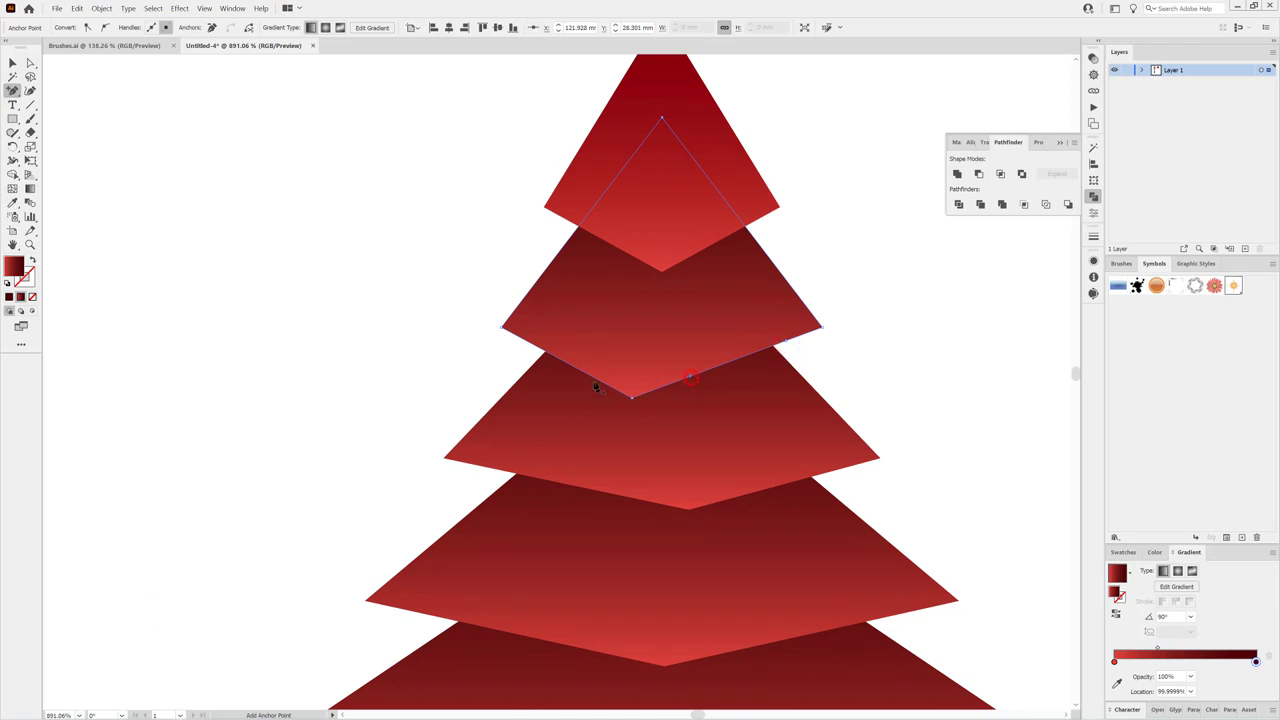
click(589, 376)
Step: Add more anchor points along the next tier's lower edges
click(574, 488)
click(648, 502)
click(760, 491)
drag(748, 557, 646, 206)
click(802, 232)
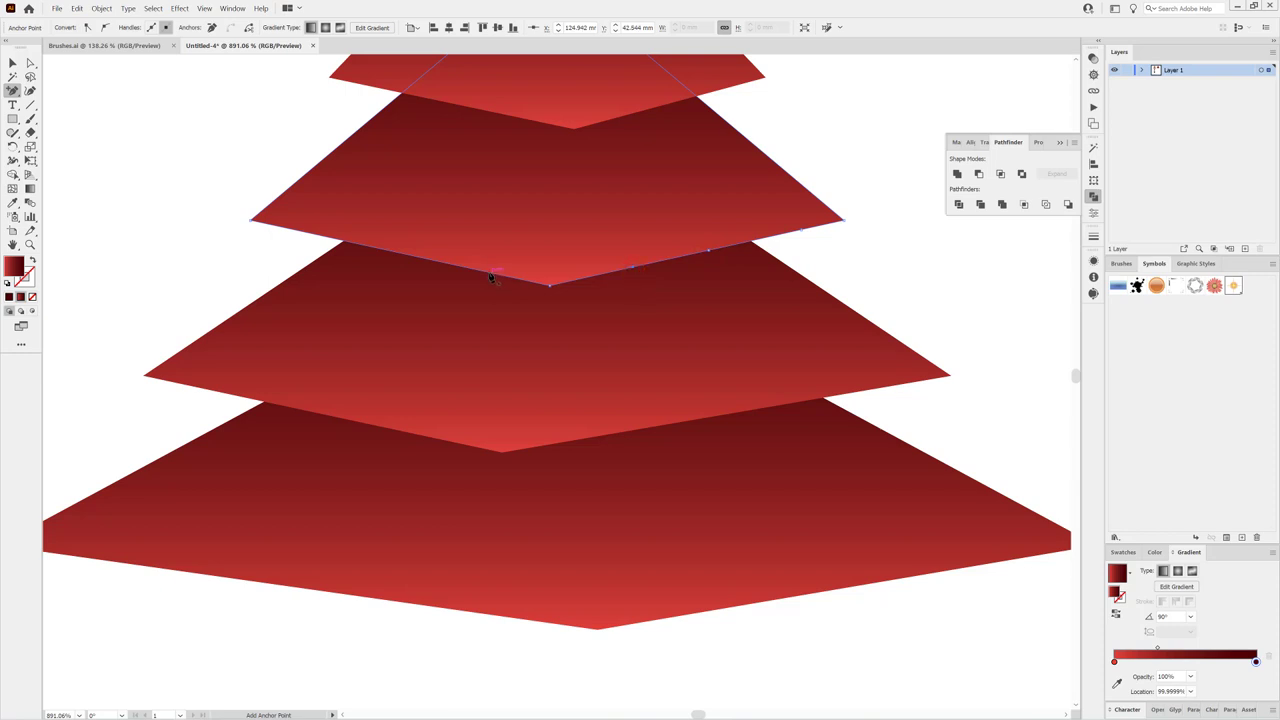
click(386, 251)
click(307, 233)
Step: Add a row of anchor points along the third tier's bottom edge
click(205, 391)
click(843, 394)
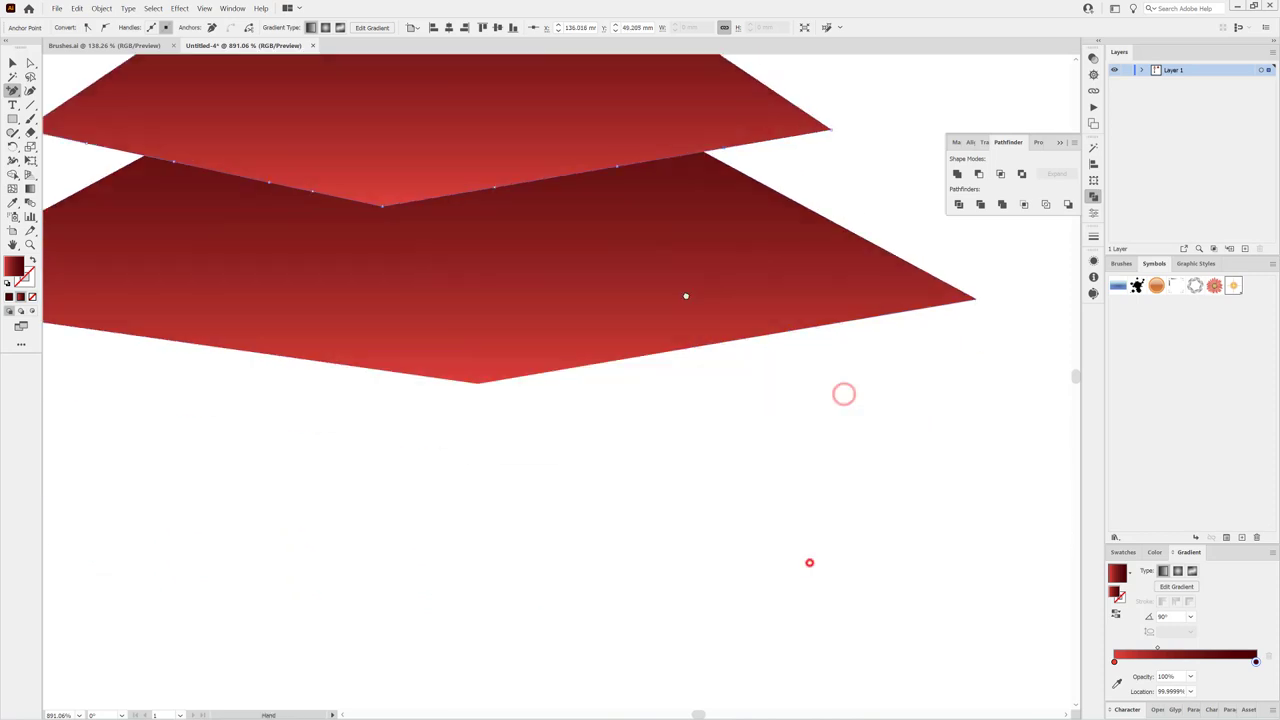
scroll(843, 394, down, 5)
click(866, 302)
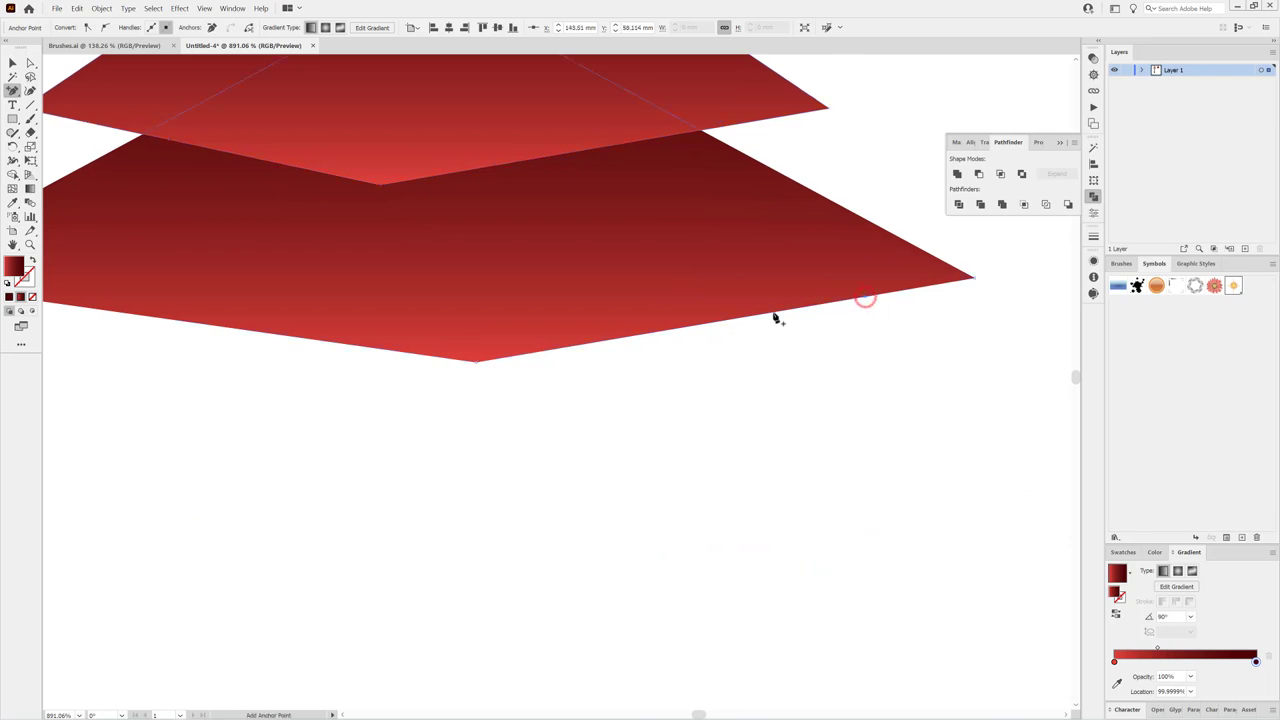
click(758, 318)
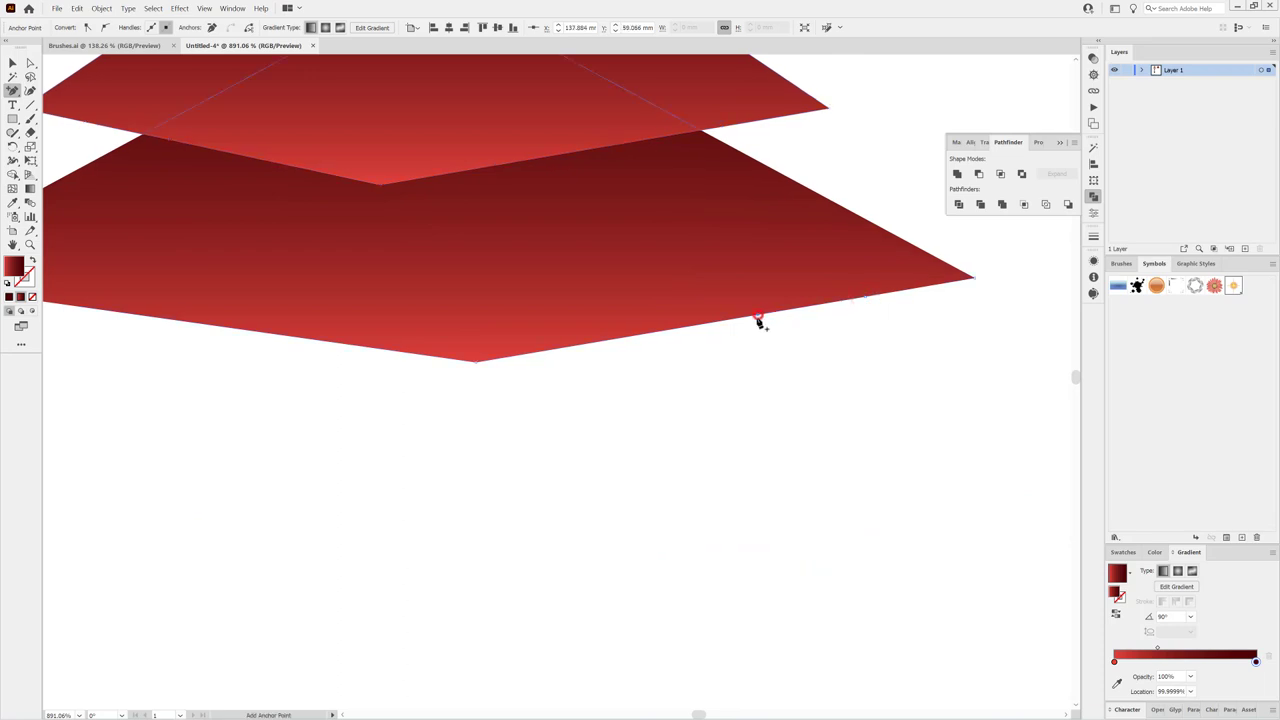
click(645, 336)
click(529, 354)
click(346, 346)
Step: Add anchor points along the left side of the widest bottom tier
drag(258, 344, 610, 372)
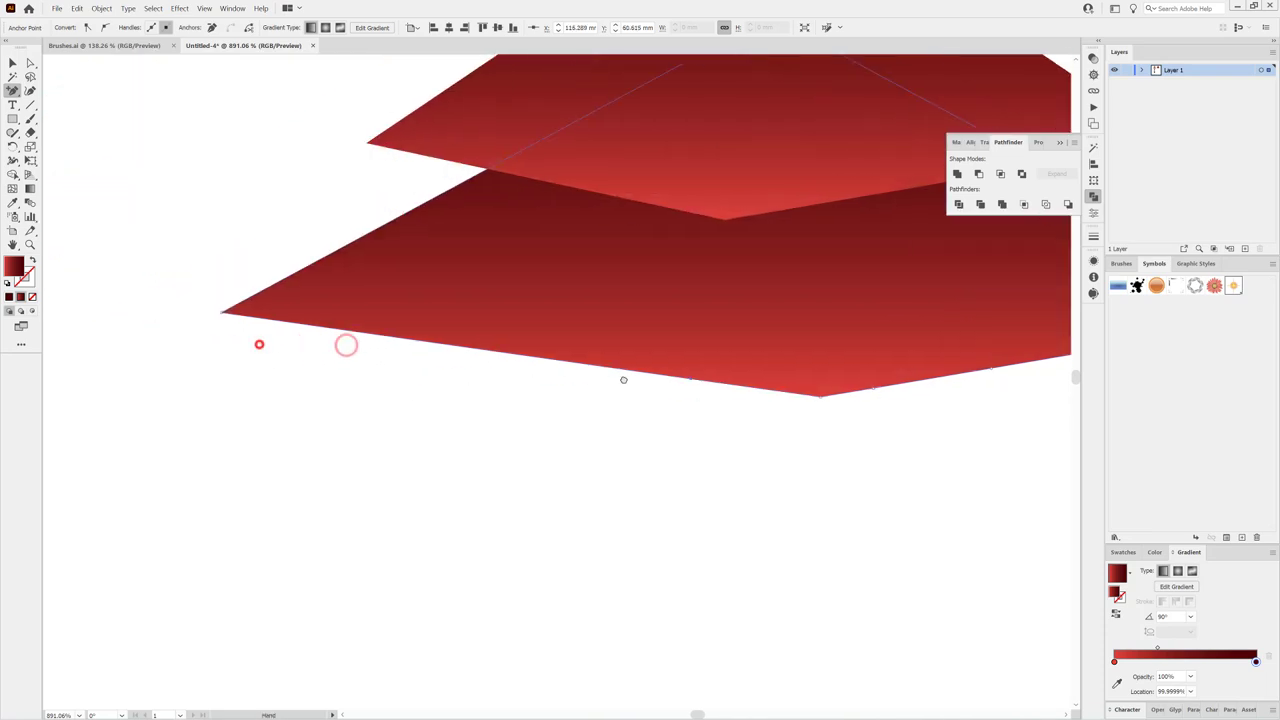
click(428, 339)
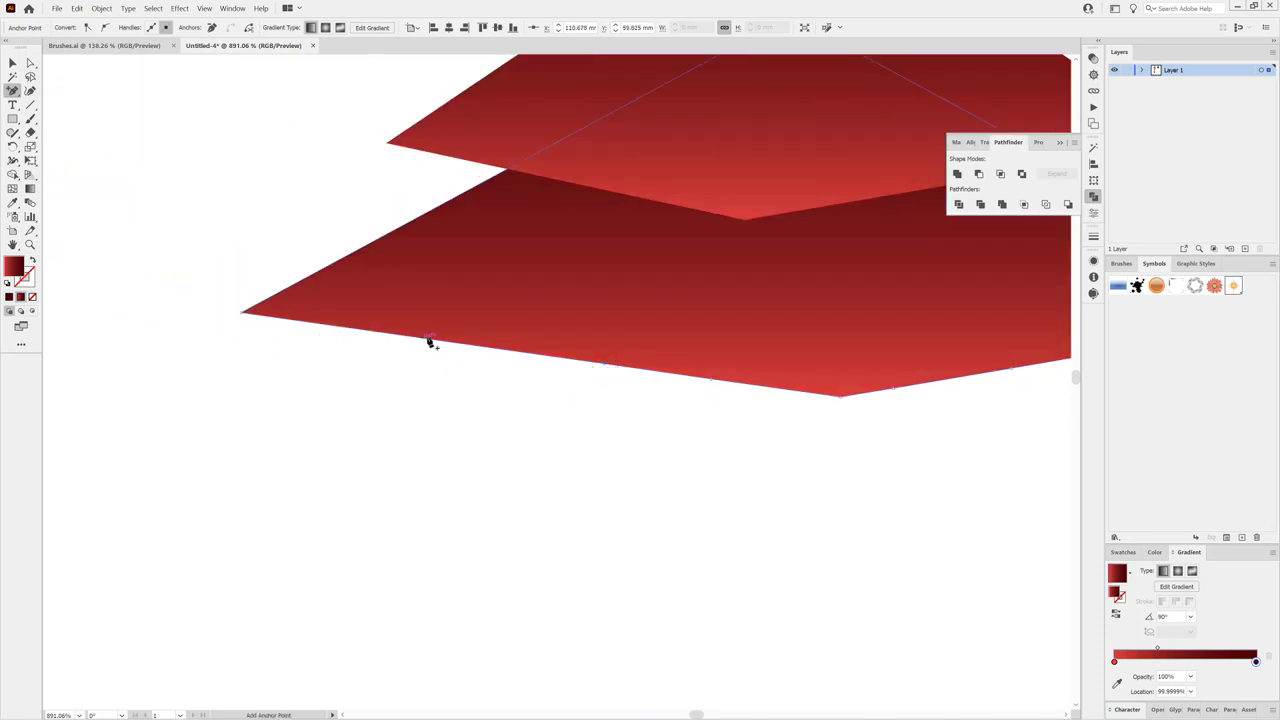
click(349, 331)
scroll(743, 403, down, 5)
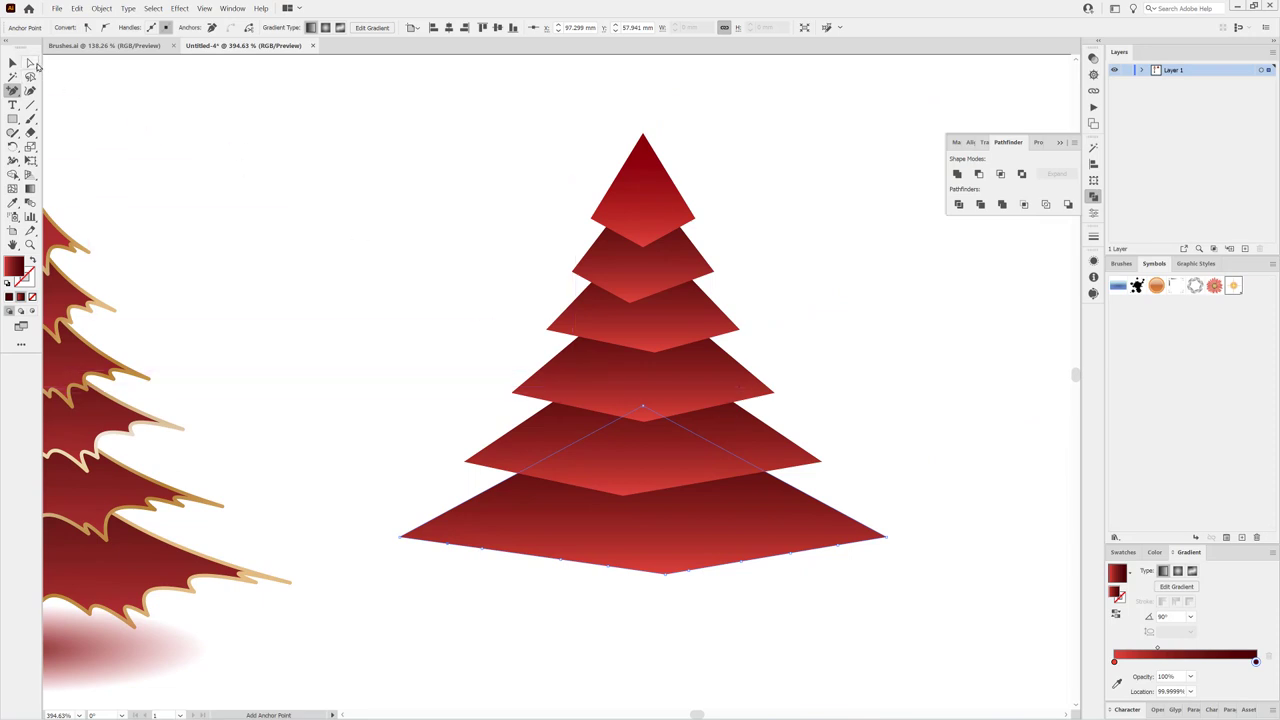
Step: Drag the lowest and middle tiers' lower-edge anchors up and sideways into uneven curves
click(30, 63)
drag(626, 622, 700, 587)
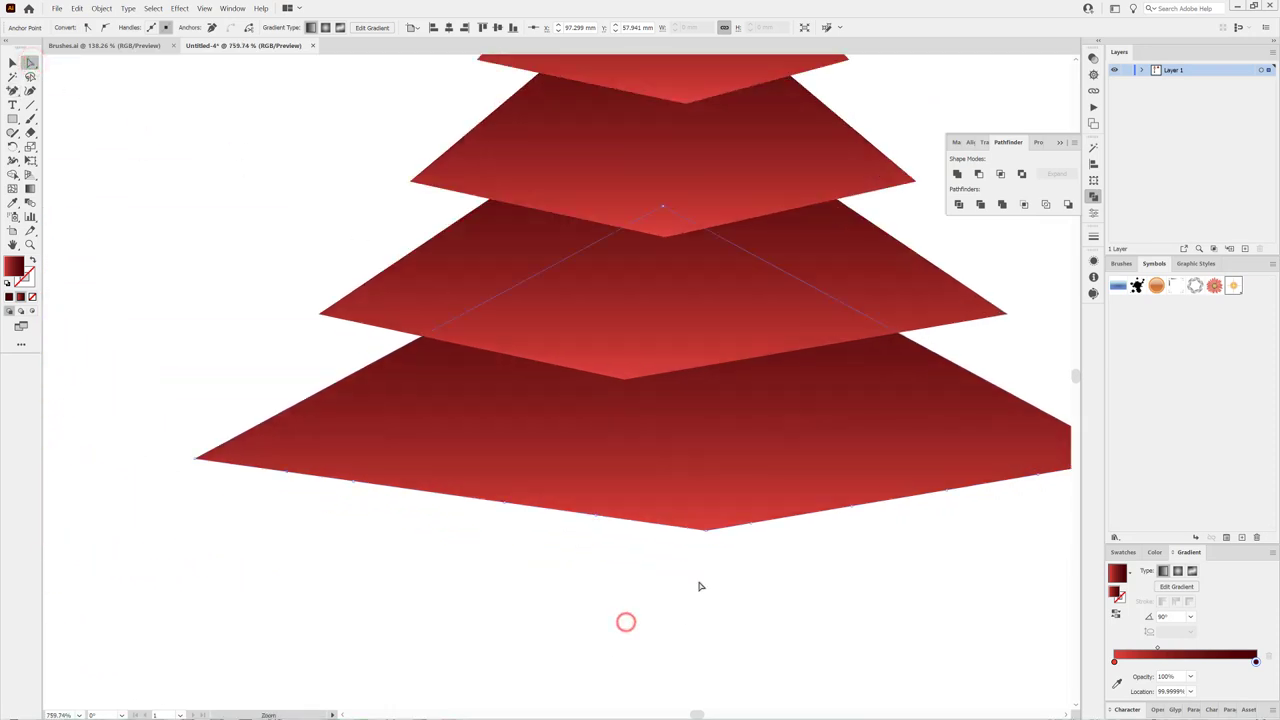
mouse_move(705, 530)
mouse_down()
mouse_move(695, 524)
mouse_move(736, 530)
mouse_up()
drag(505, 507, 478, 501)
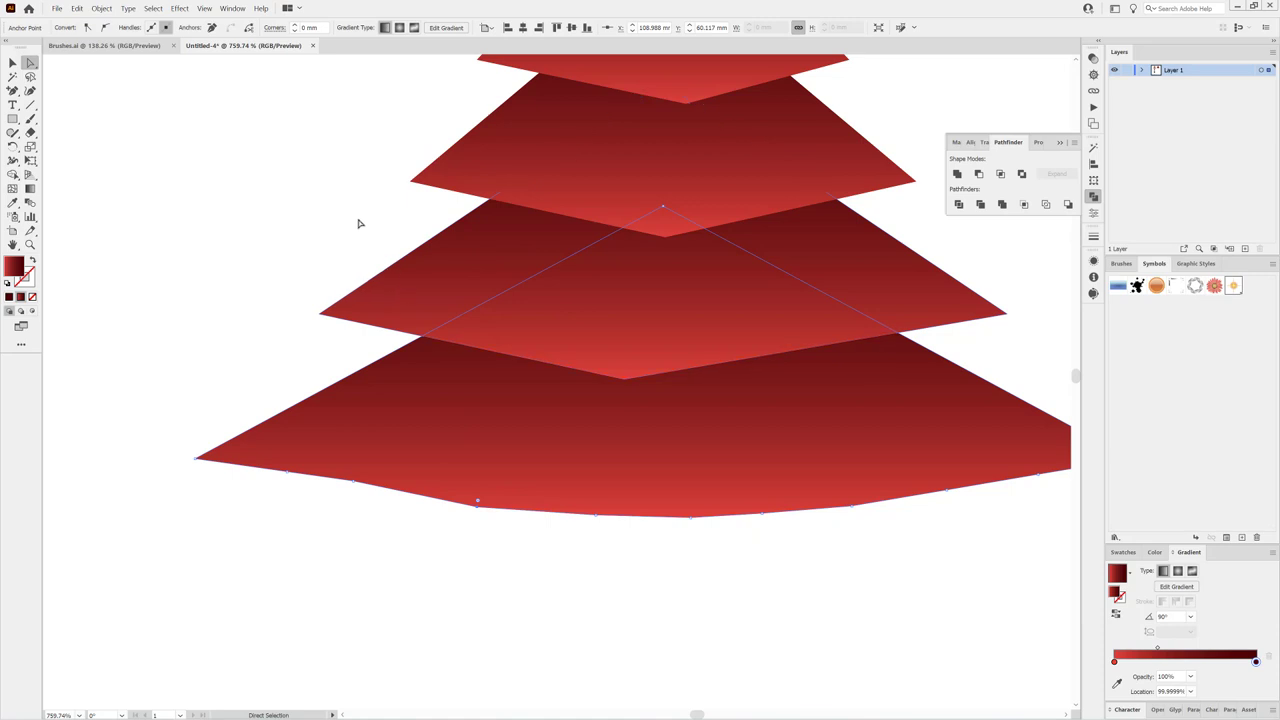
click(398, 236)
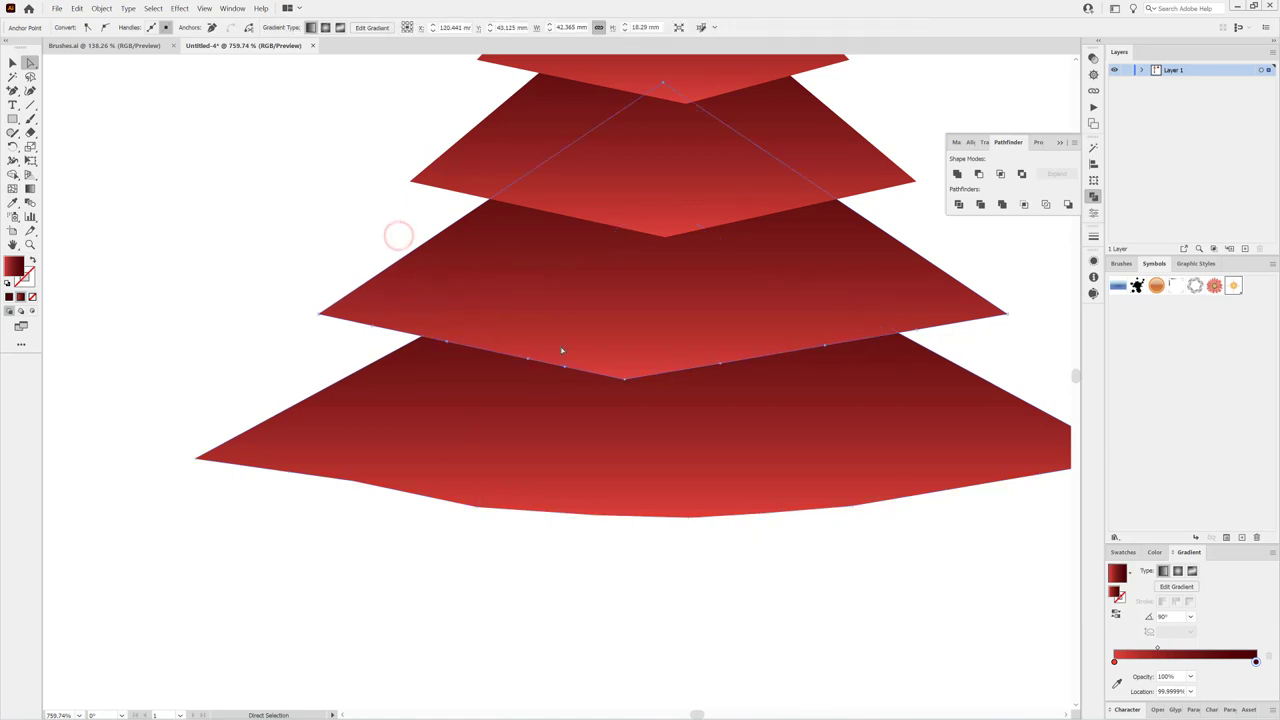
drag(623, 383, 638, 367)
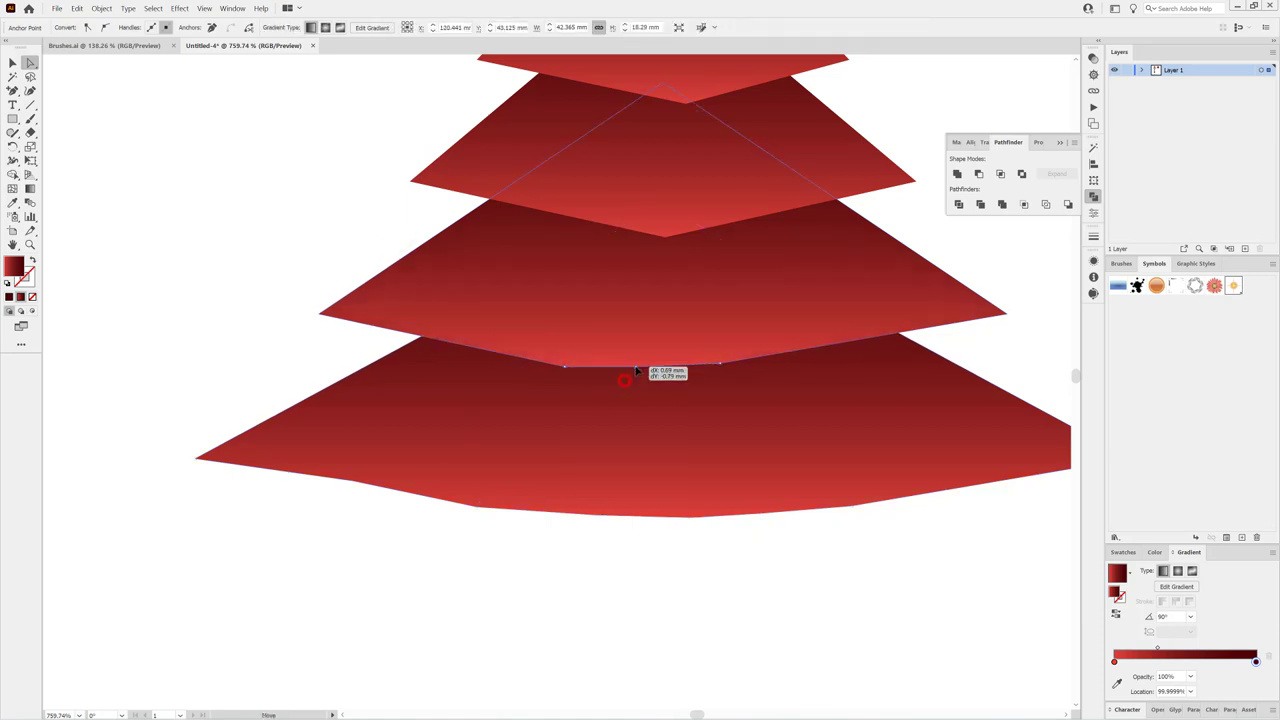
drag(721, 366, 732, 354)
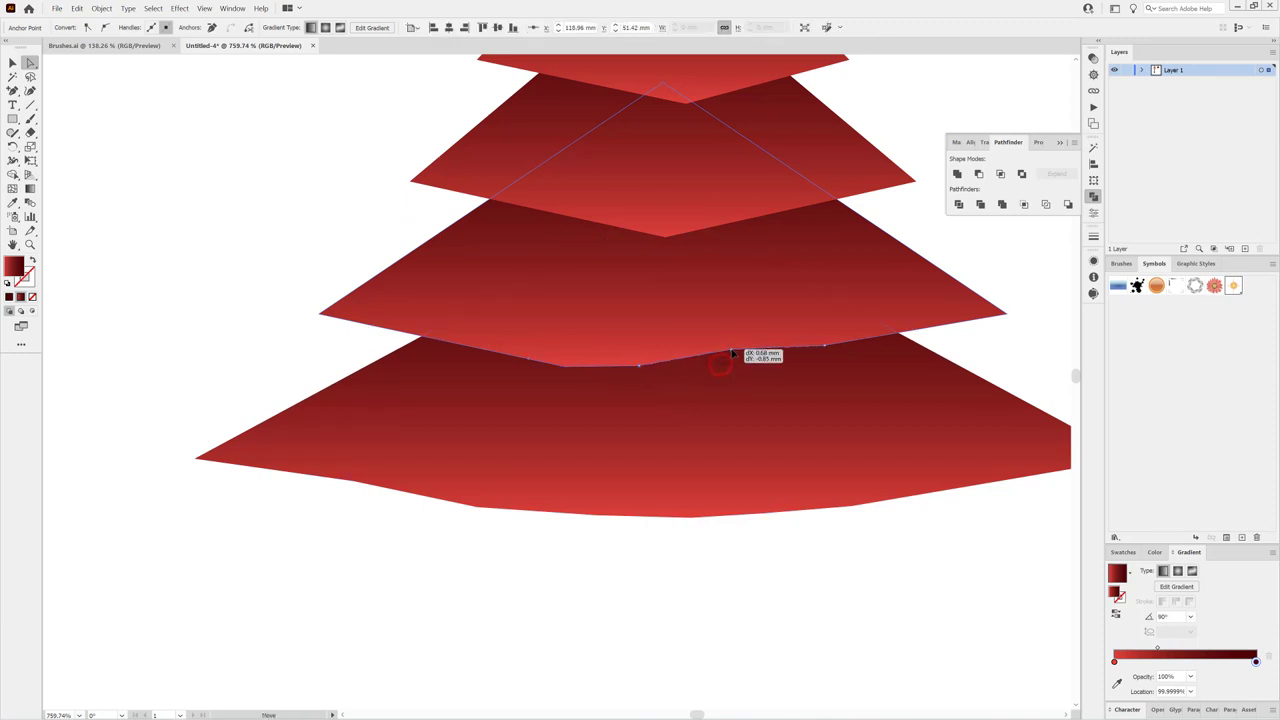
drag(828, 351, 830, 343)
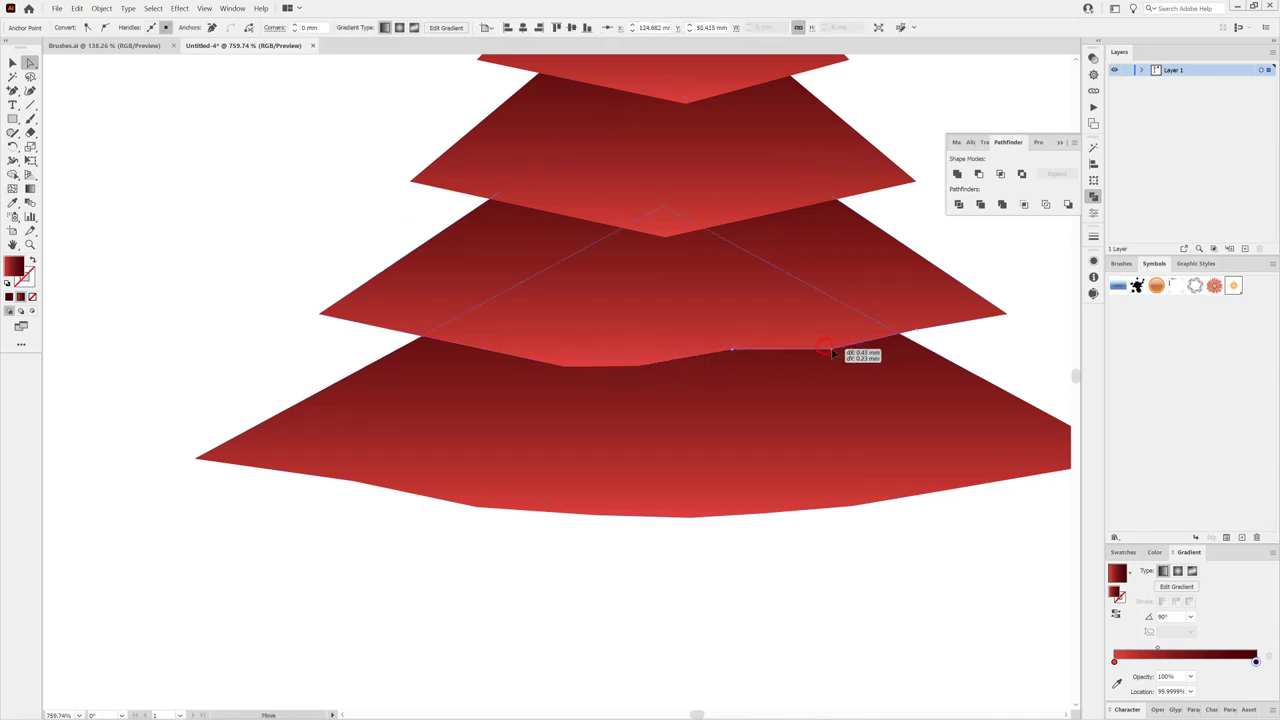
drag(531, 360, 500, 354)
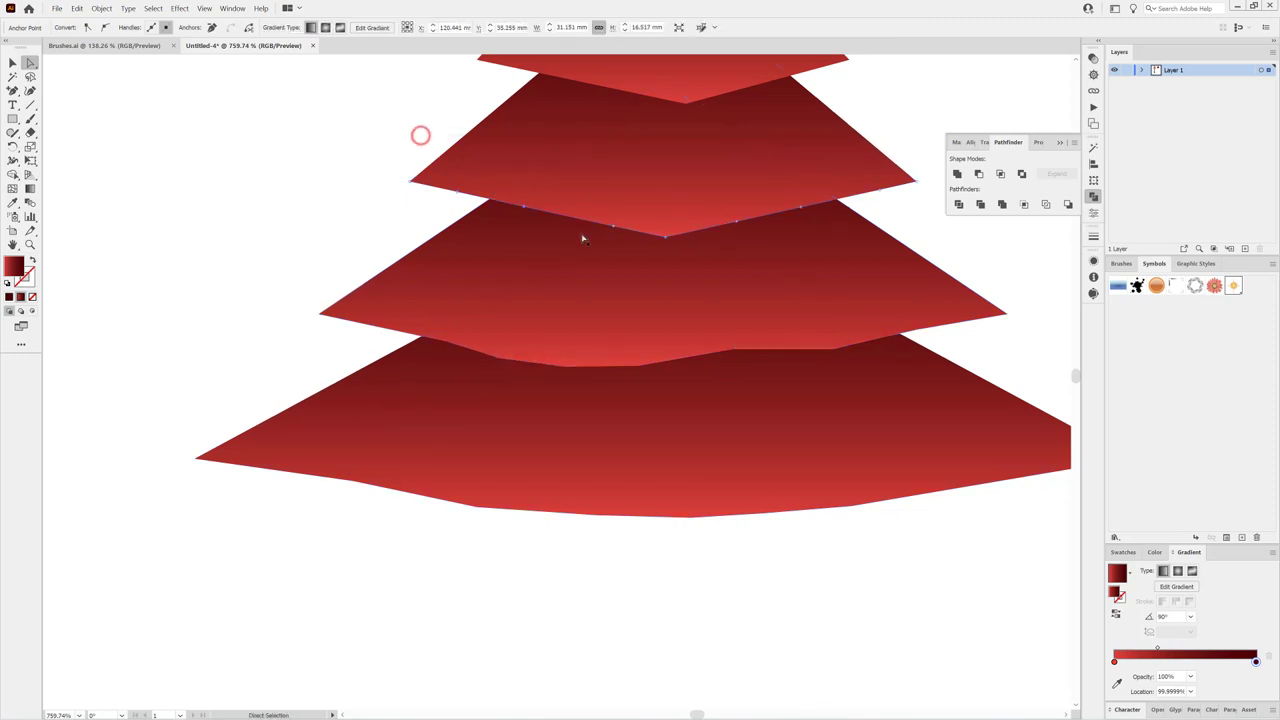
Step: Raise the upper tiers' and top tier's bottom anchors, then zoom out to see both trees
click(523, 210)
mouse_move(664, 237)
mouse_down()
mouse_move(671, 229)
mouse_move(606, 231)
mouse_up()
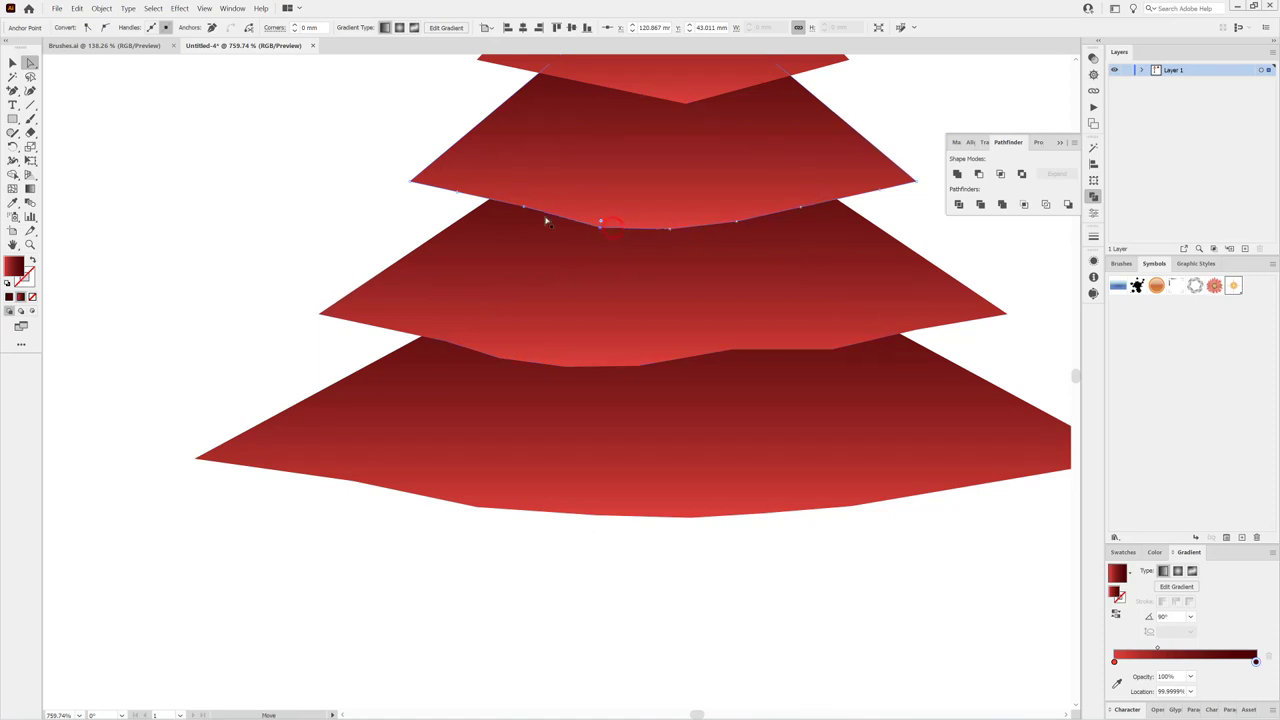
drag(723, 162, 637, 457)
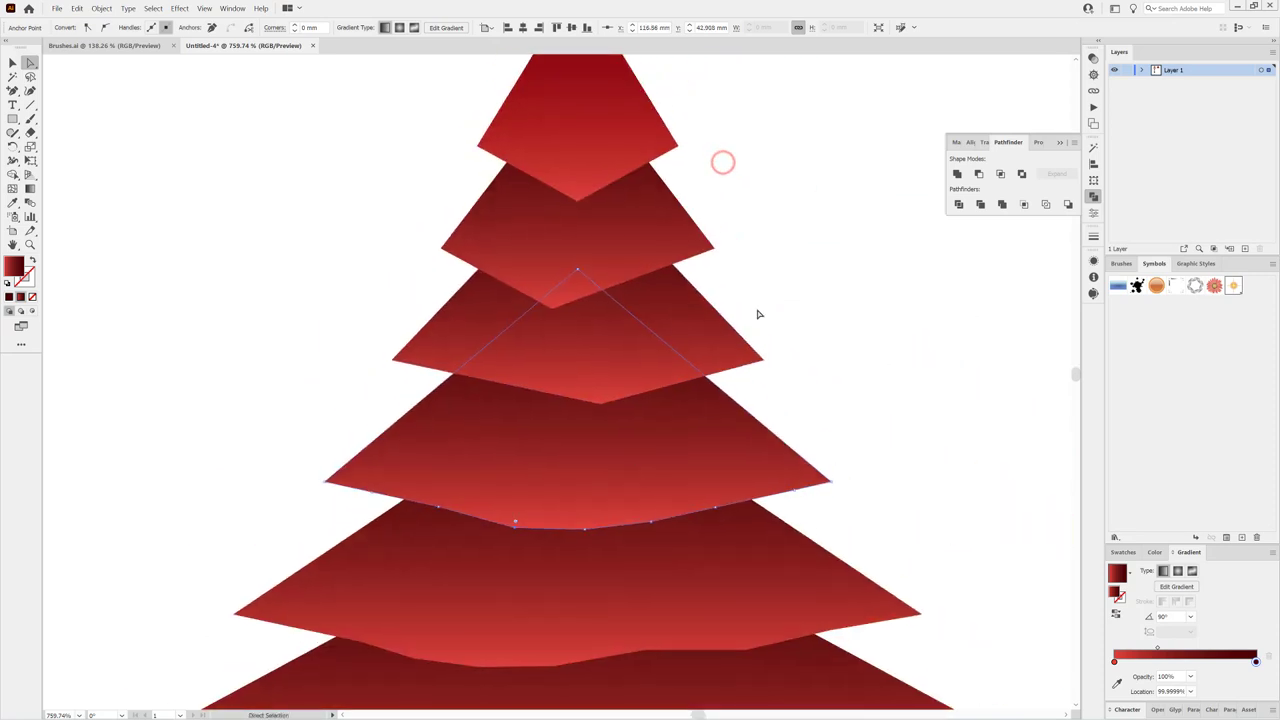
drag(754, 311, 700, 391)
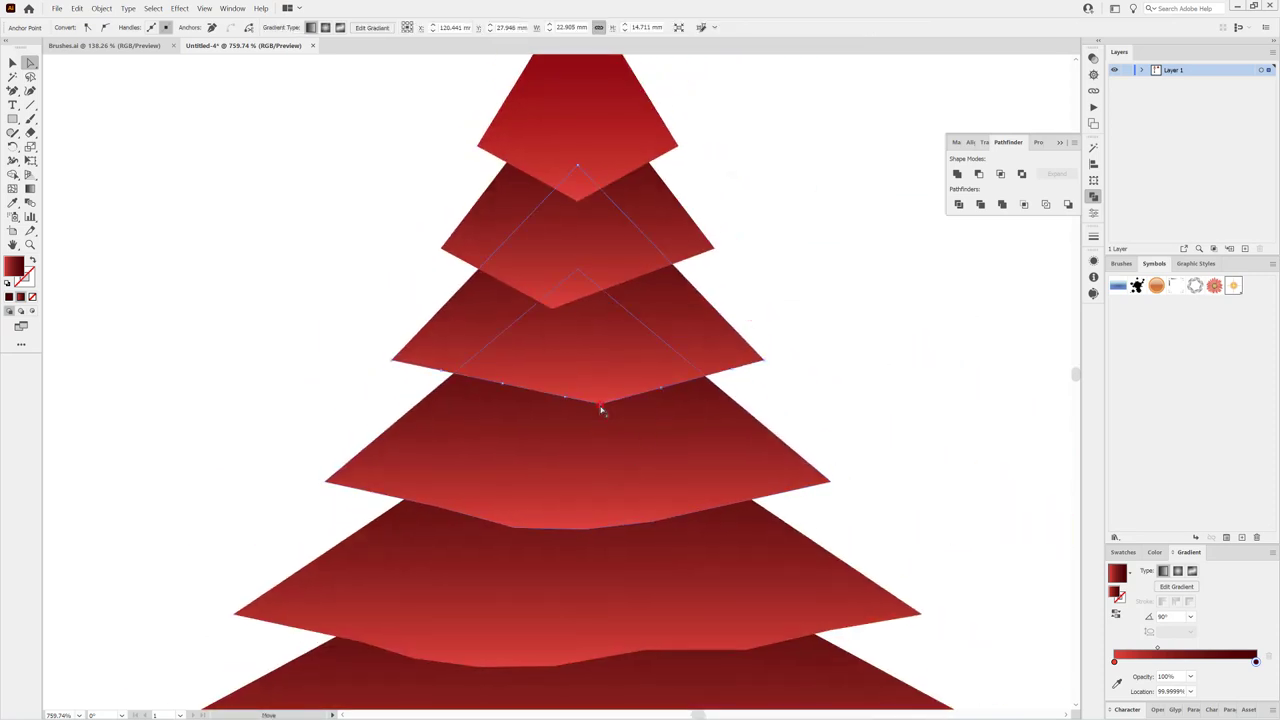
mouse_move(601, 409)
mouse_down()
mouse_move(608, 393)
mouse_move(551, 390)
mouse_up()
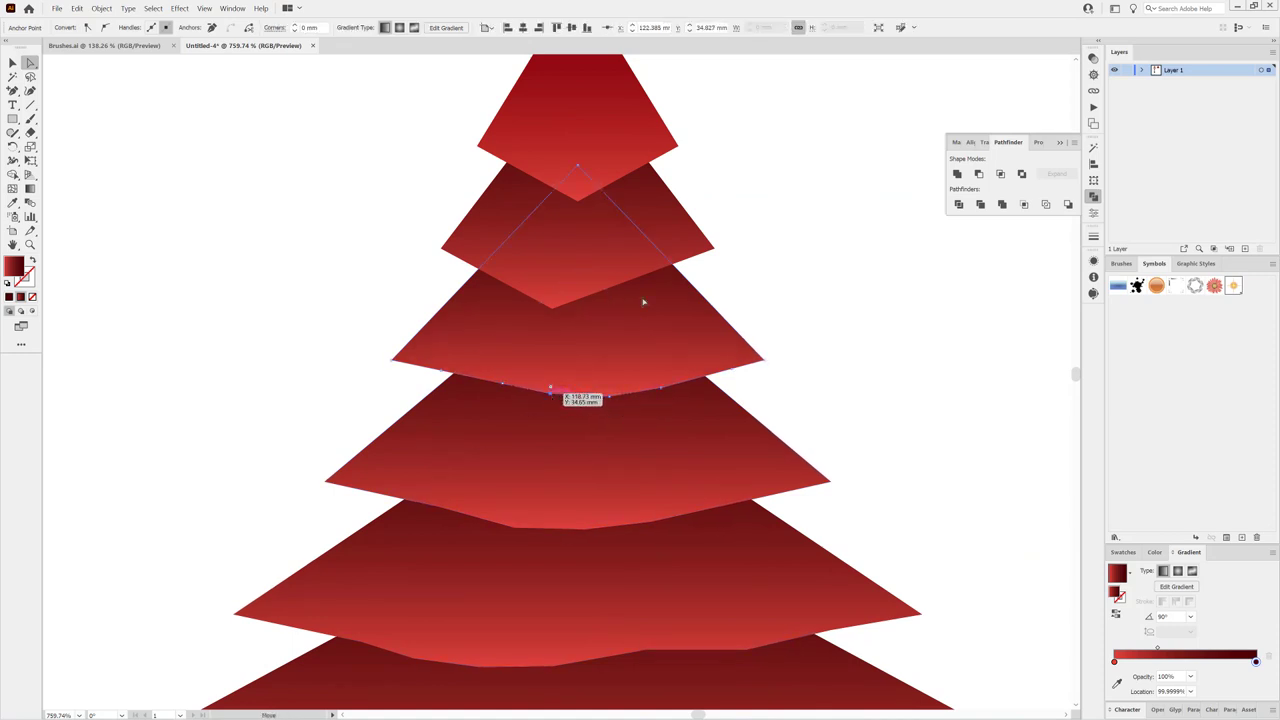
drag(726, 211, 483, 329)
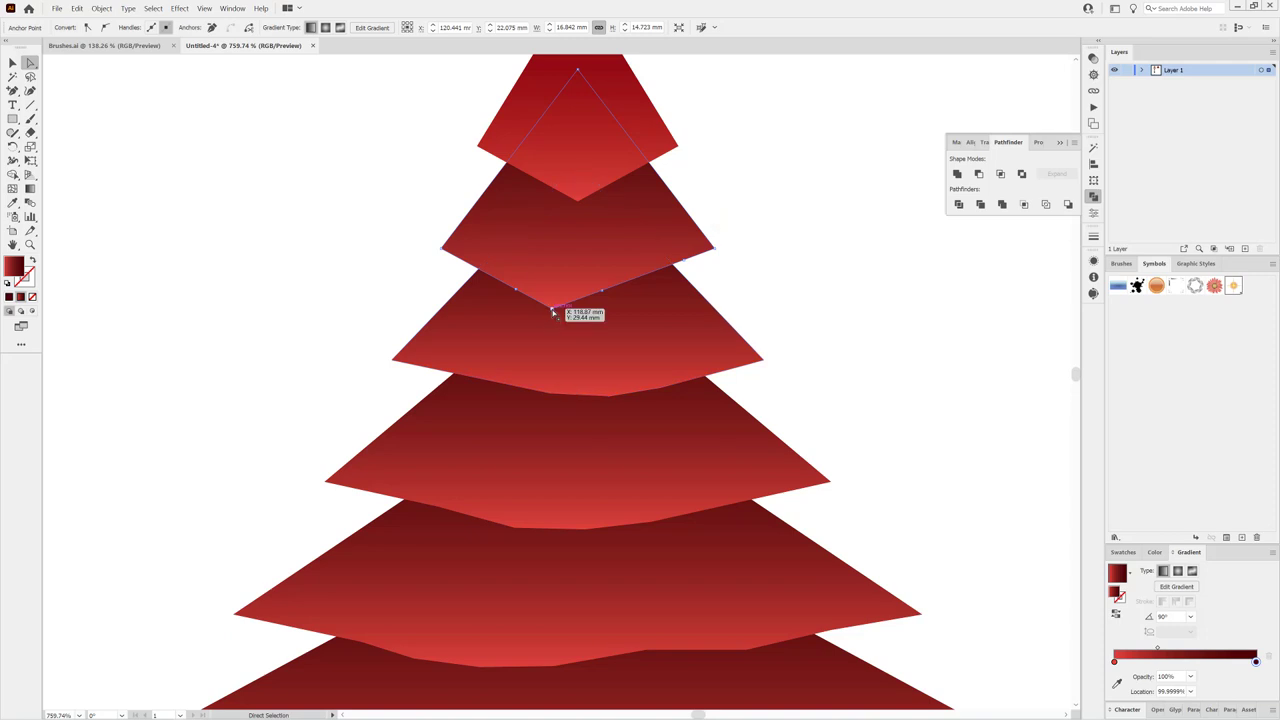
mouse_move(552, 310)
mouse_down()
mouse_move(560, 291)
mouse_move(625, 281)
mouse_up()
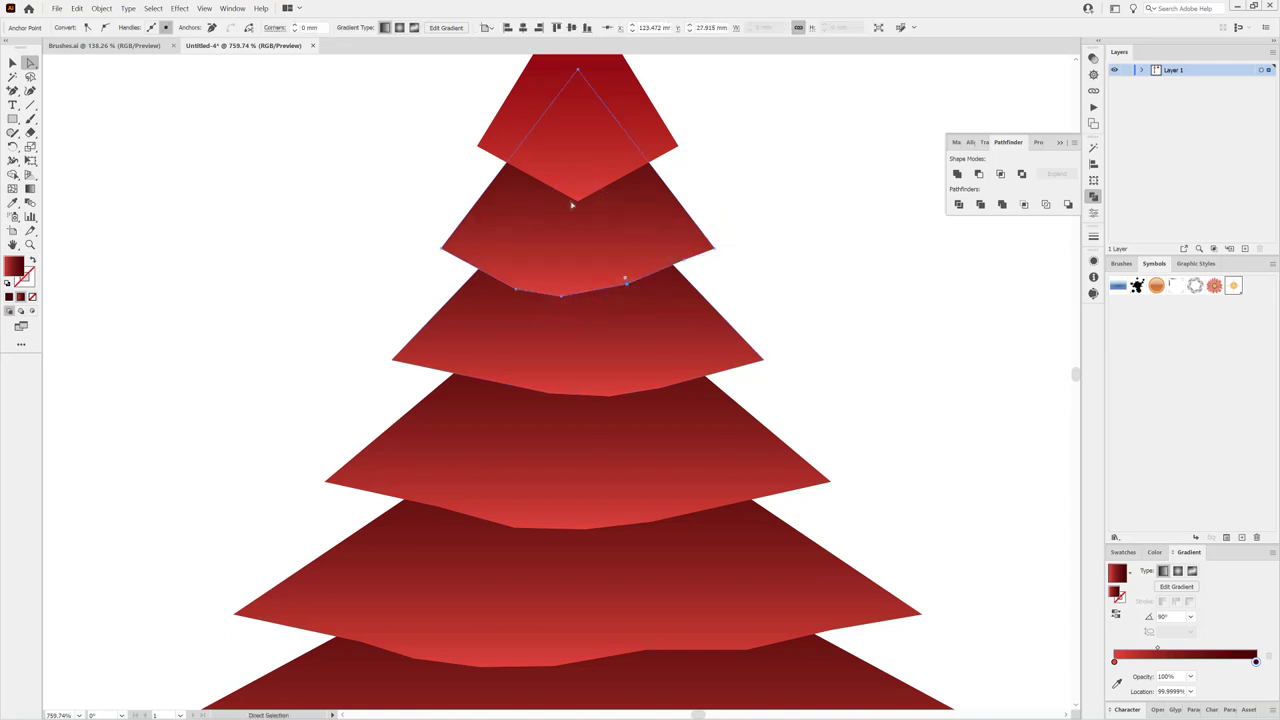
mouse_move(572, 205)
mouse_down()
mouse_move(583, 188)
mouse_move(538, 166)
mouse_up()
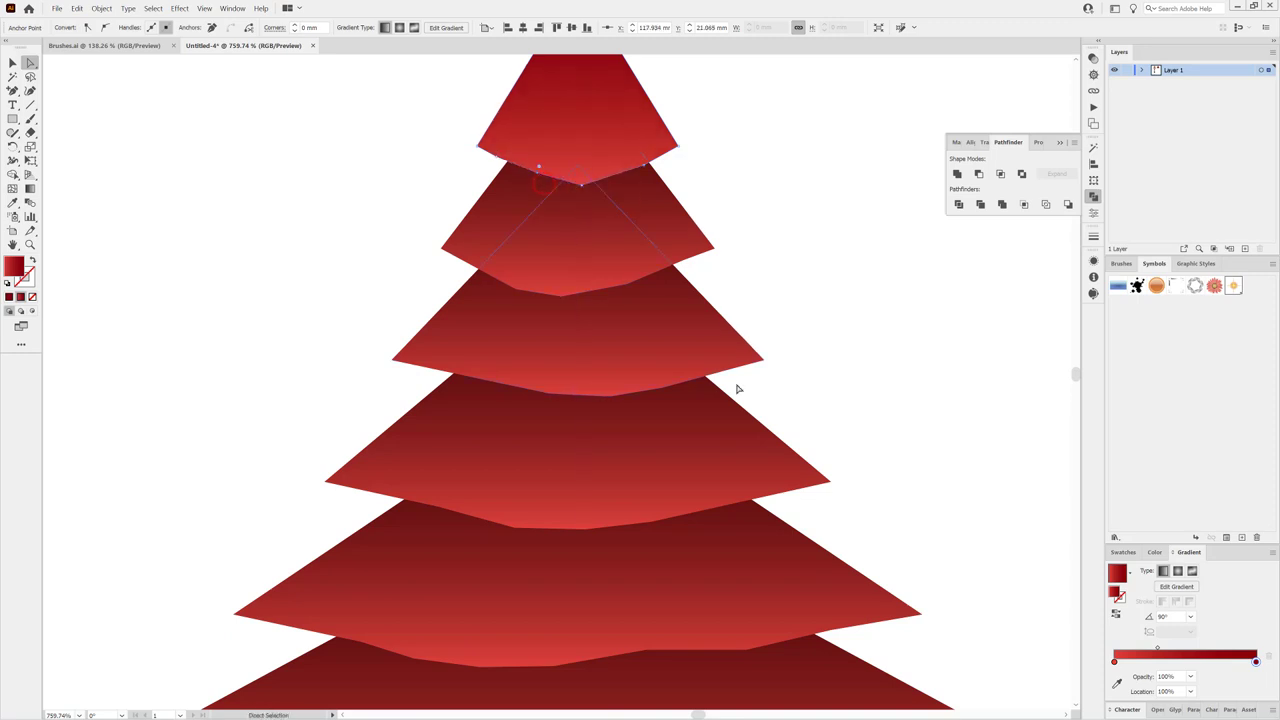
scroll(840, 409, down, 3)
drag(970, 389, 925, 380)
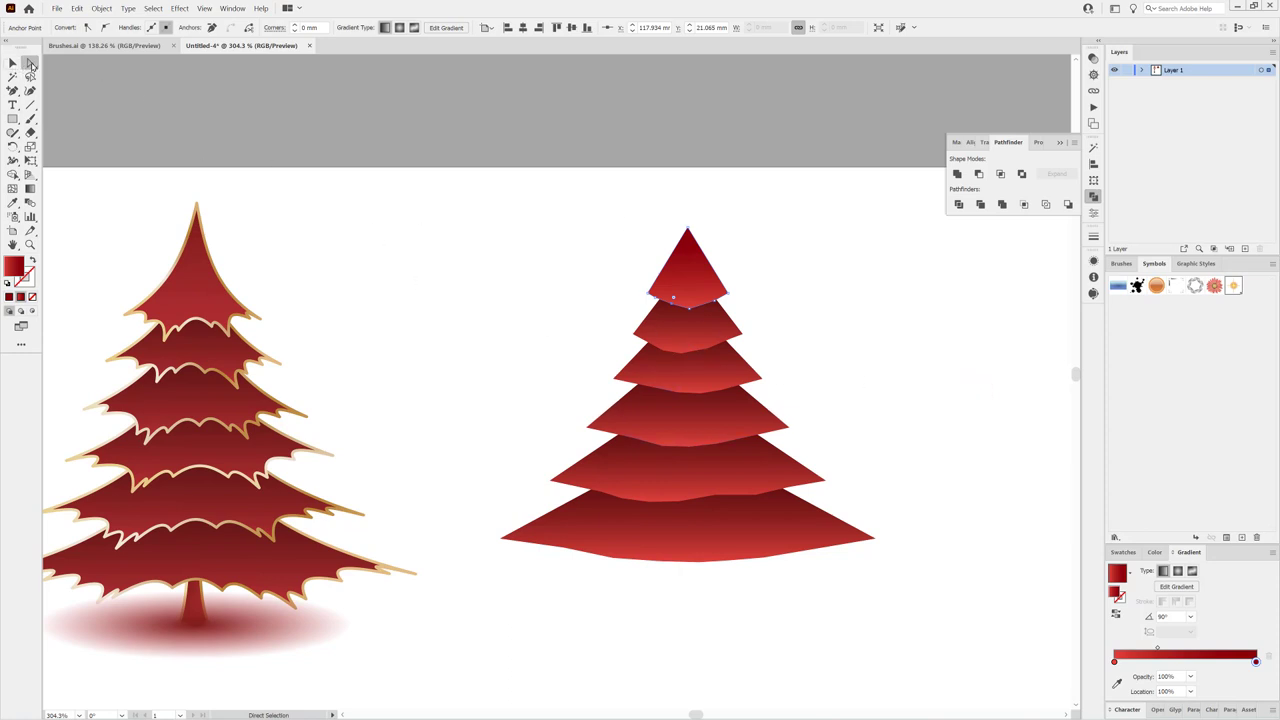
Step: Apply a Pucker & Bloat effect to the whole tree, then narrow it slightly
click(12, 62)
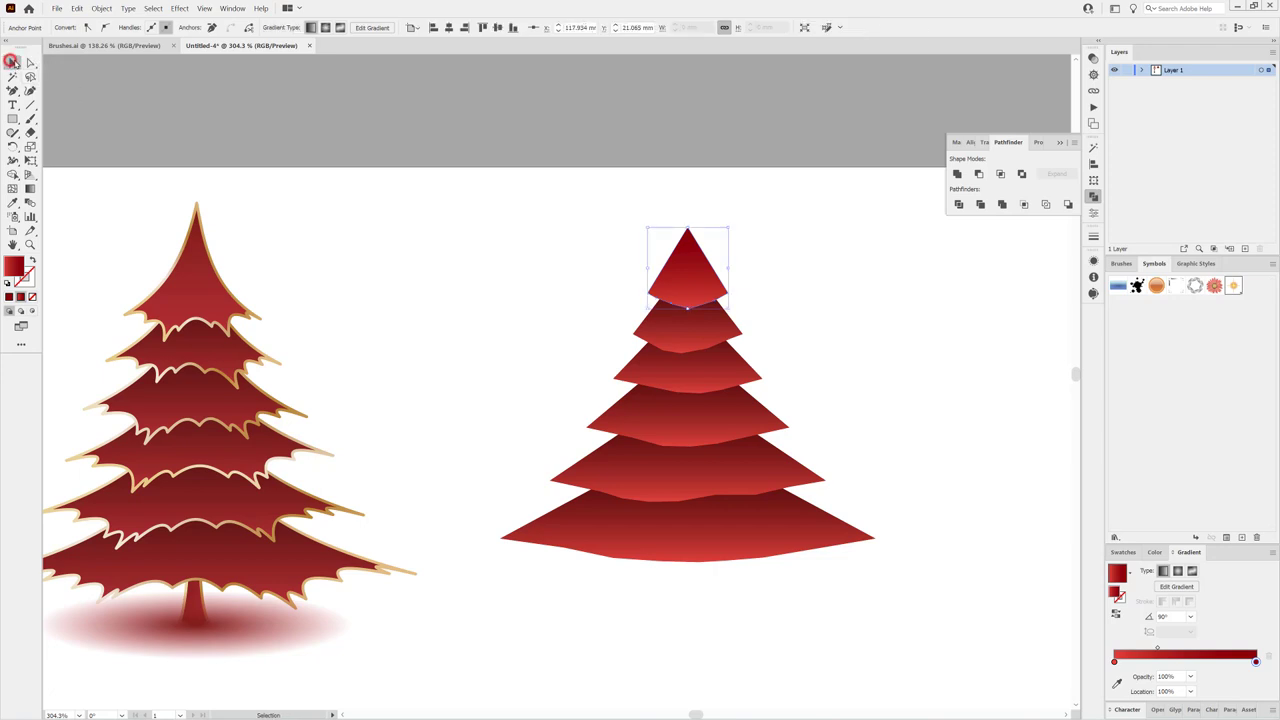
drag(522, 222, 918, 624)
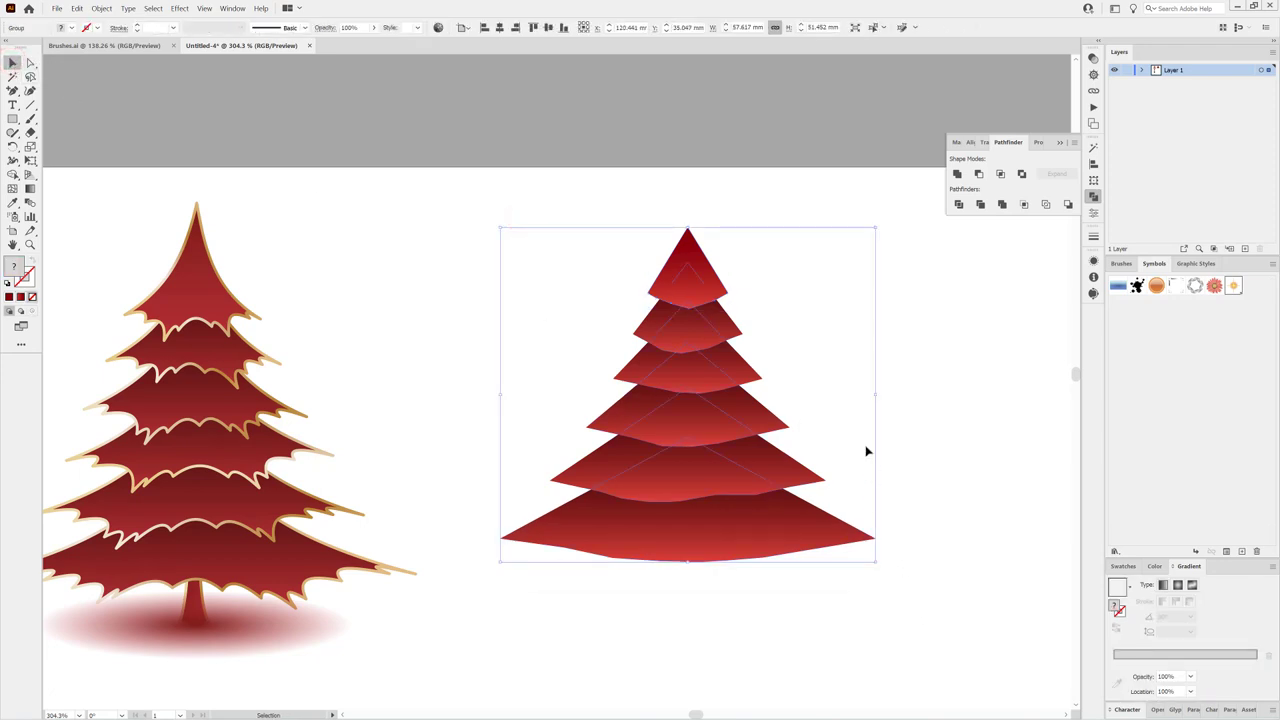
click(184, 10)
mouse_move(212, 111)
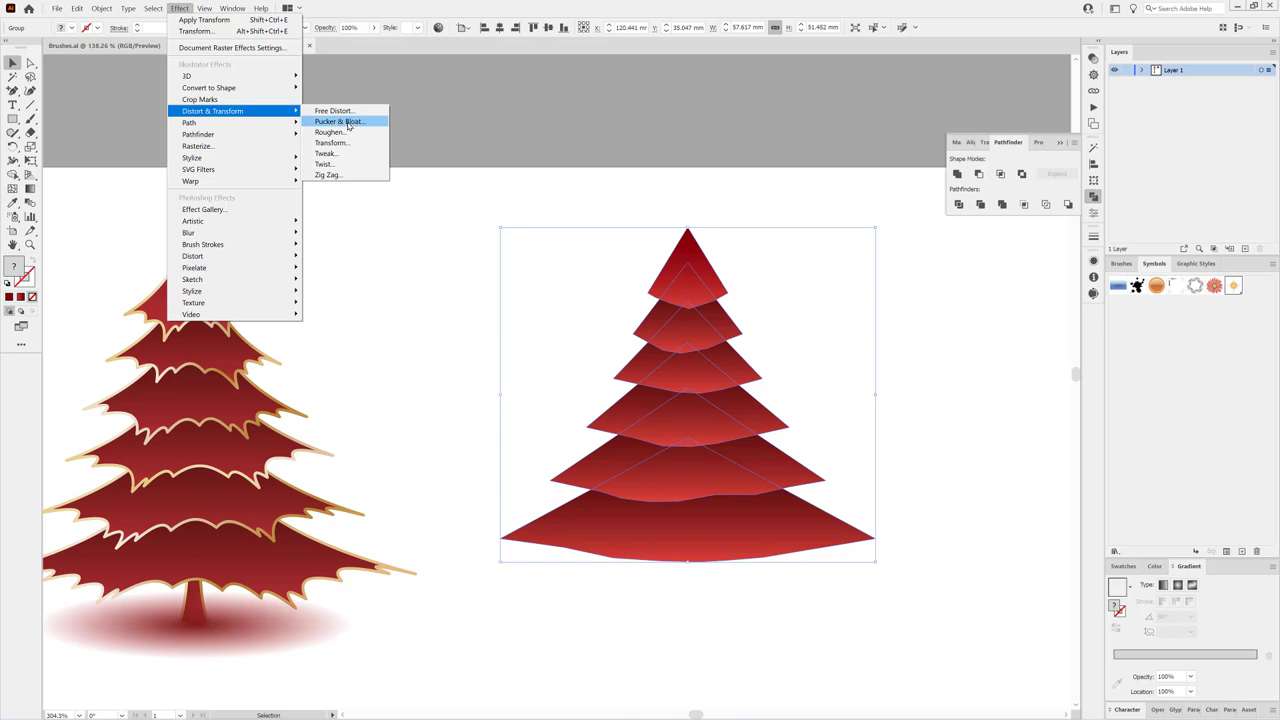
click(340, 121)
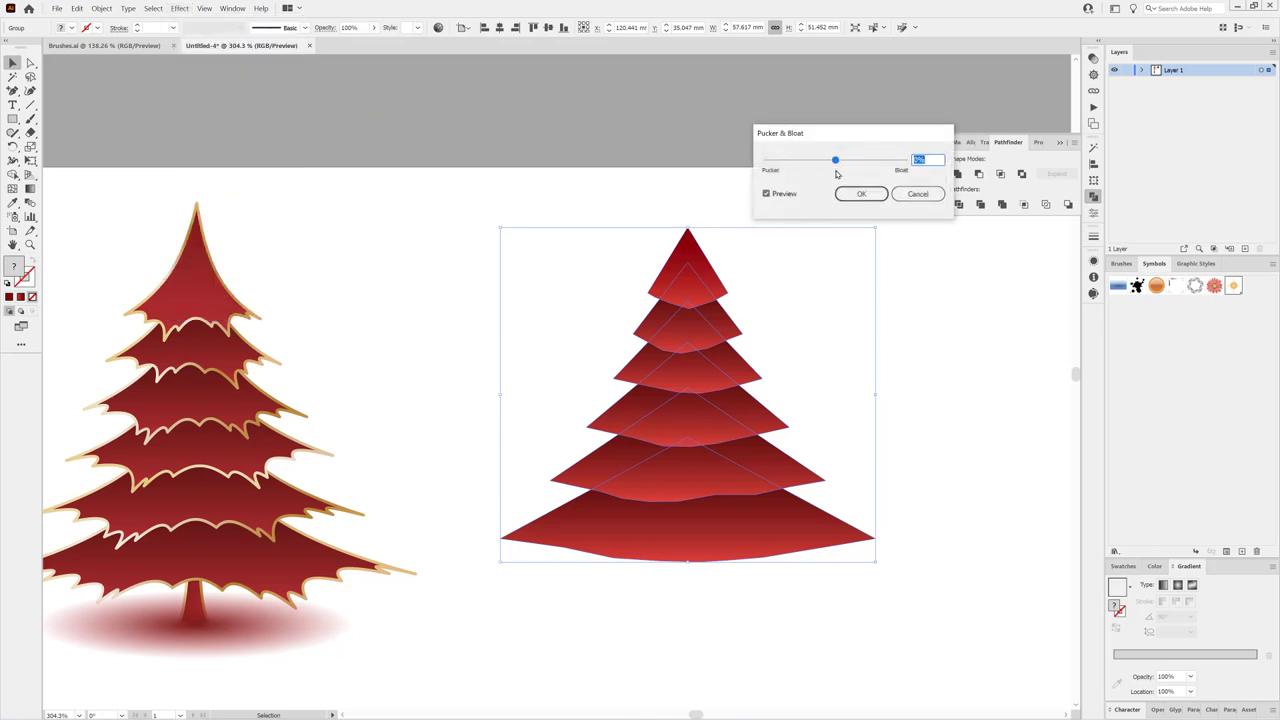
drag(836, 162, 831, 162)
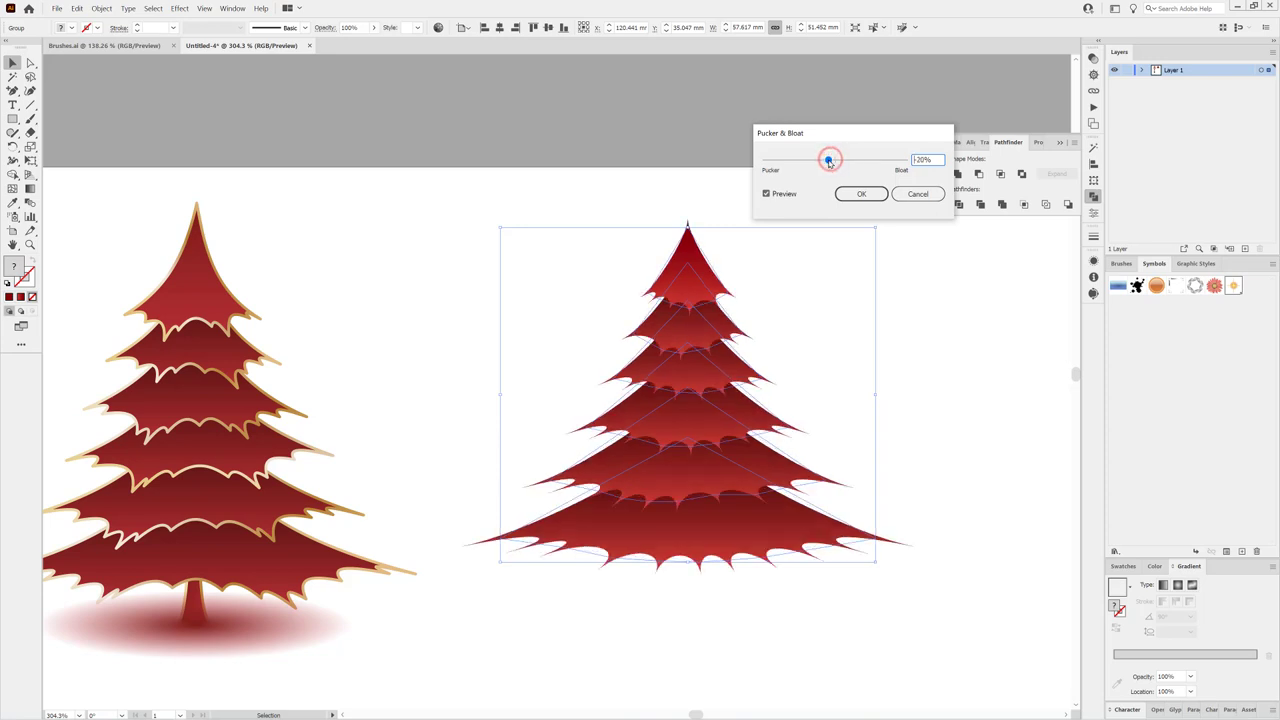
drag(830, 161, 829, 161)
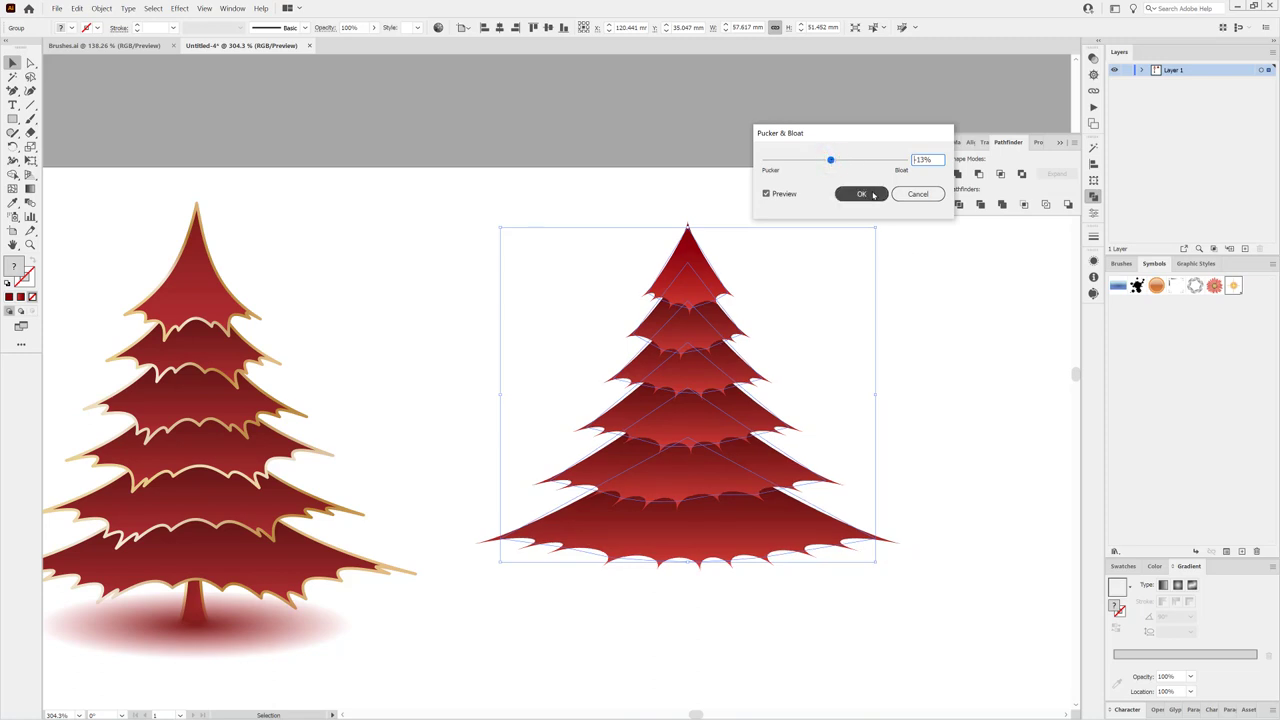
click(860, 193)
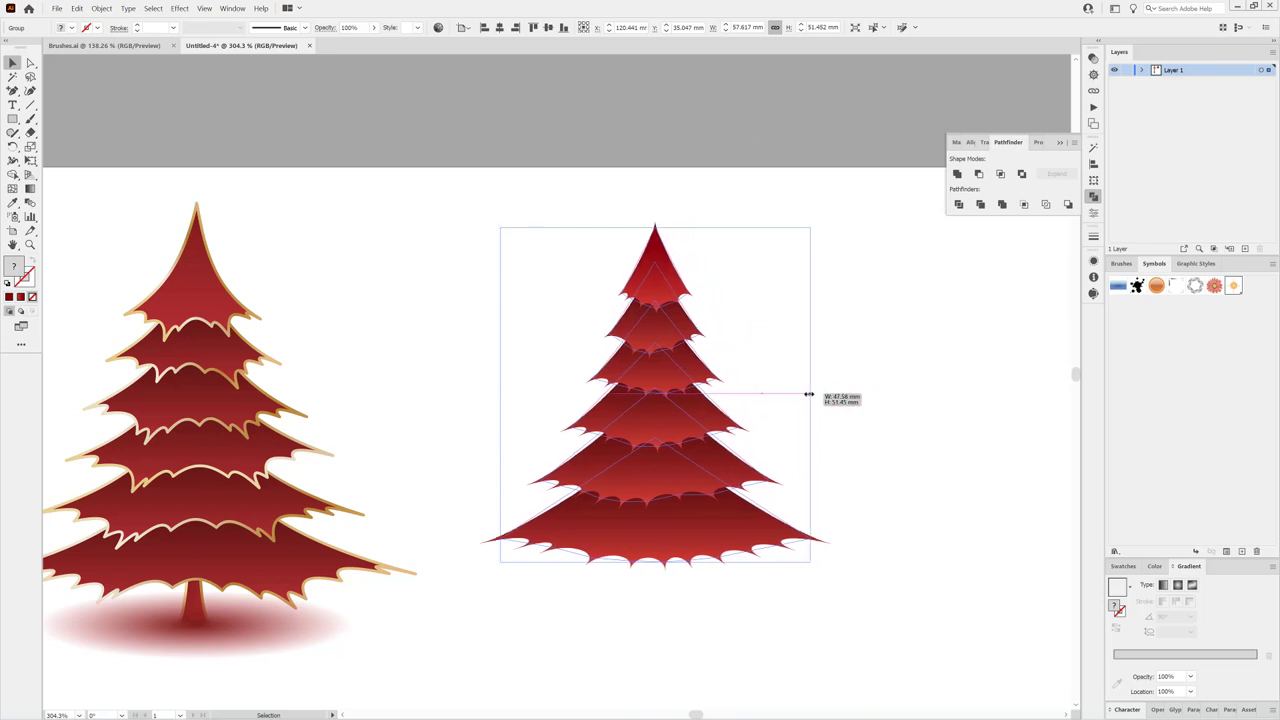
mouse_move(877, 394)
mouse_down()
mouse_move(800, 395)
mouse_move(822, 395)
mouse_up()
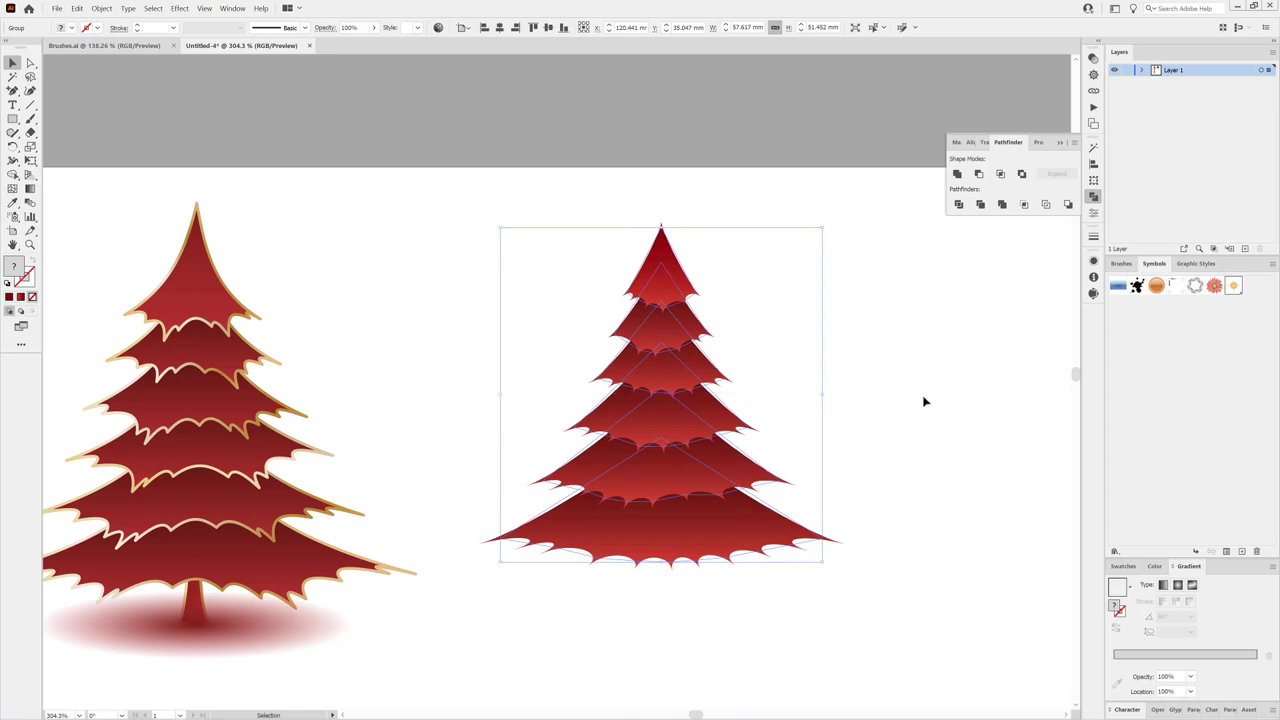
click(955, 378)
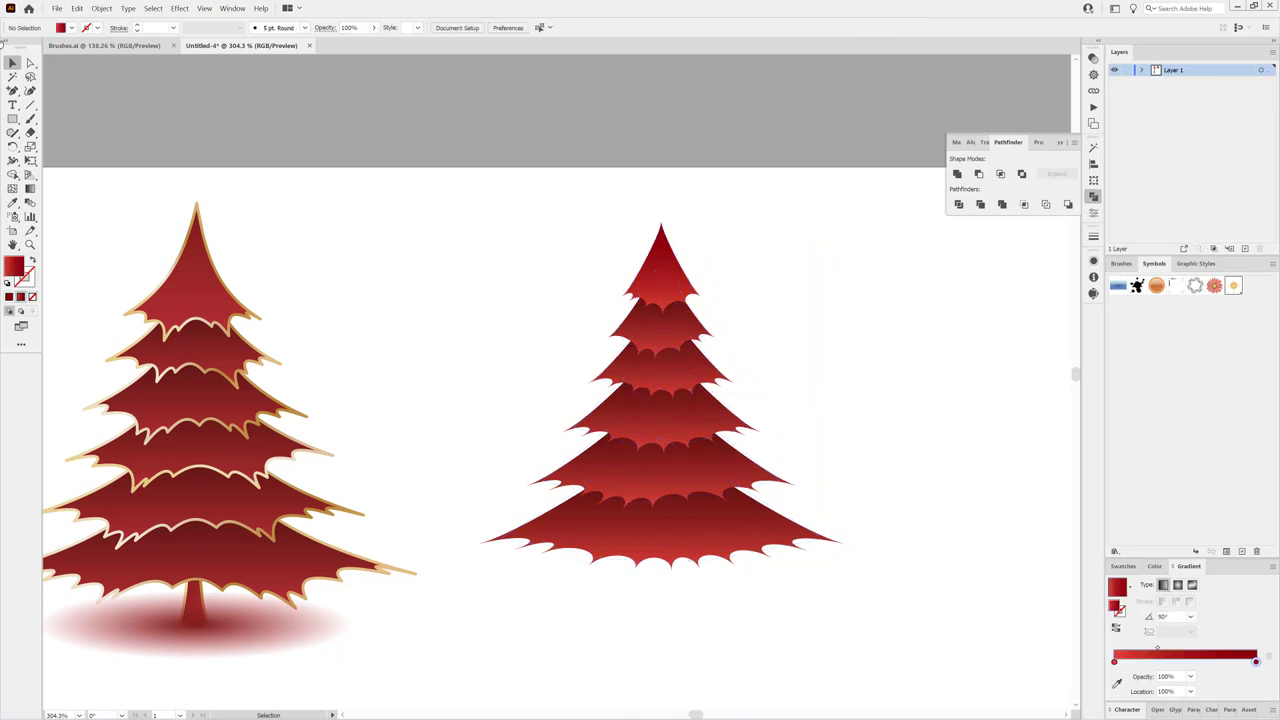
Step: Nudge individual tiers about 0.8 mm higher with Group Selection, then select the top tier alone
click(30, 63)
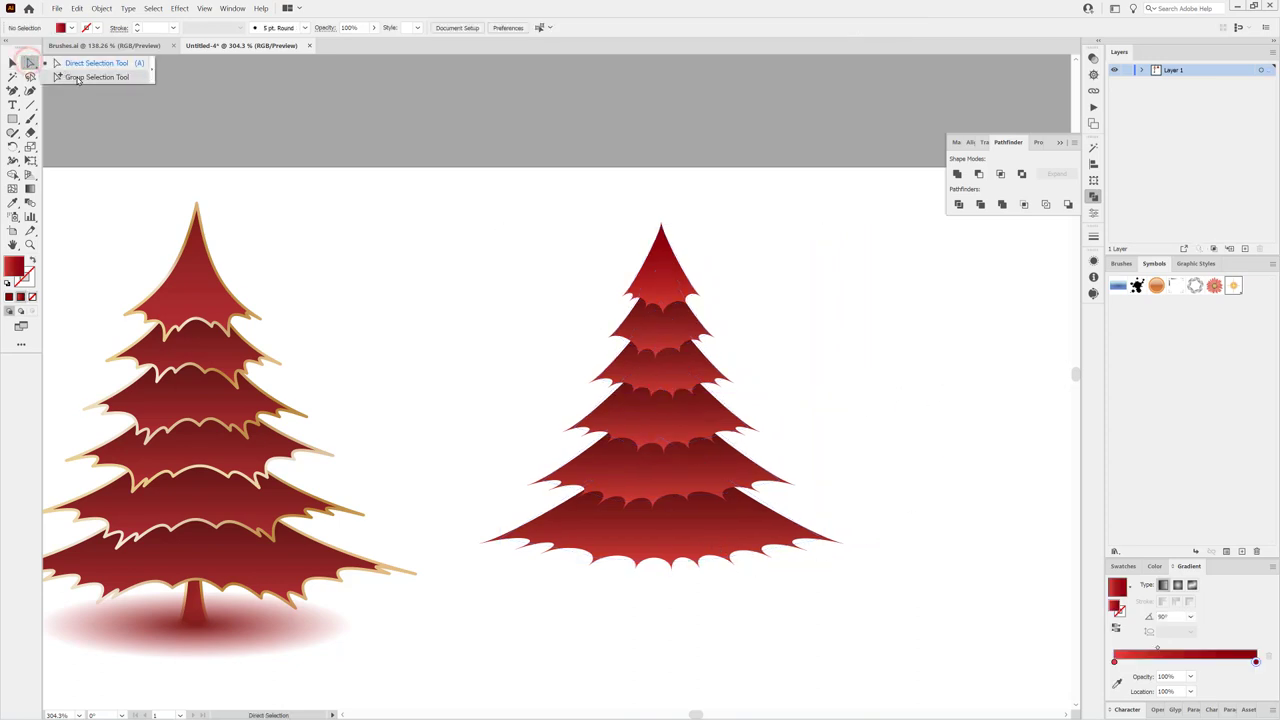
click(800, 669)
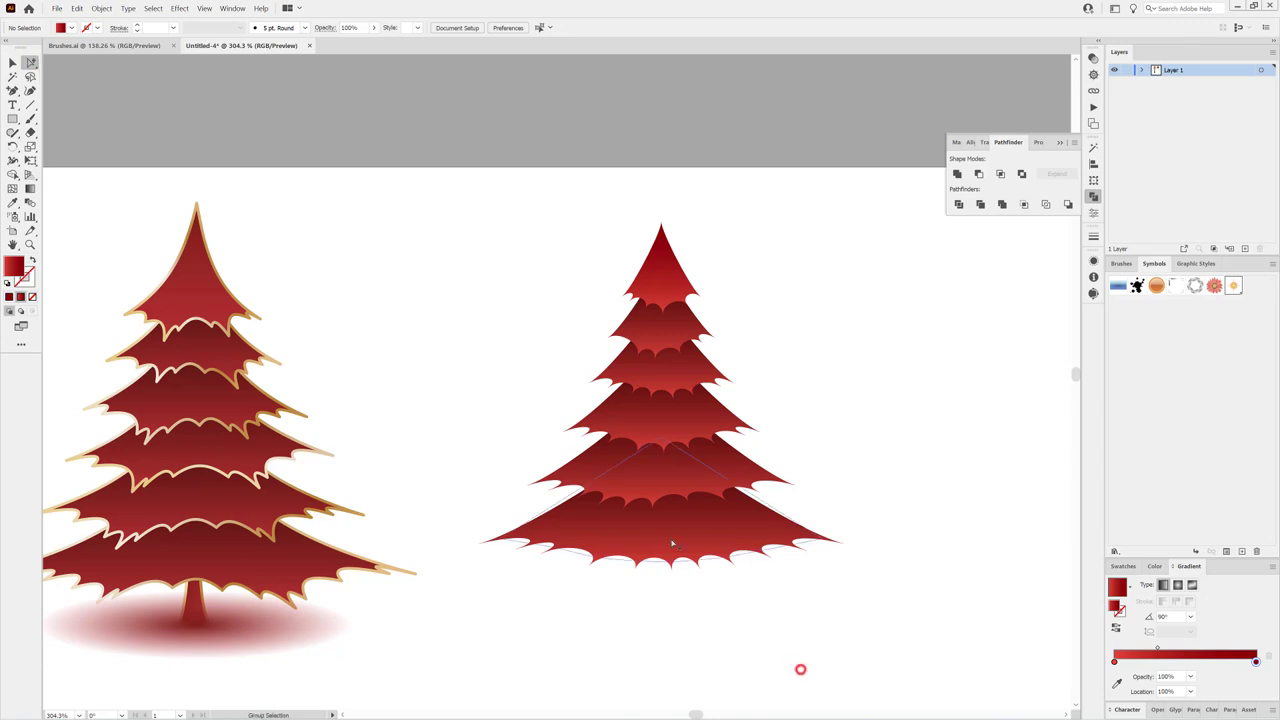
drag(680, 543, 676, 532)
click(645, 600)
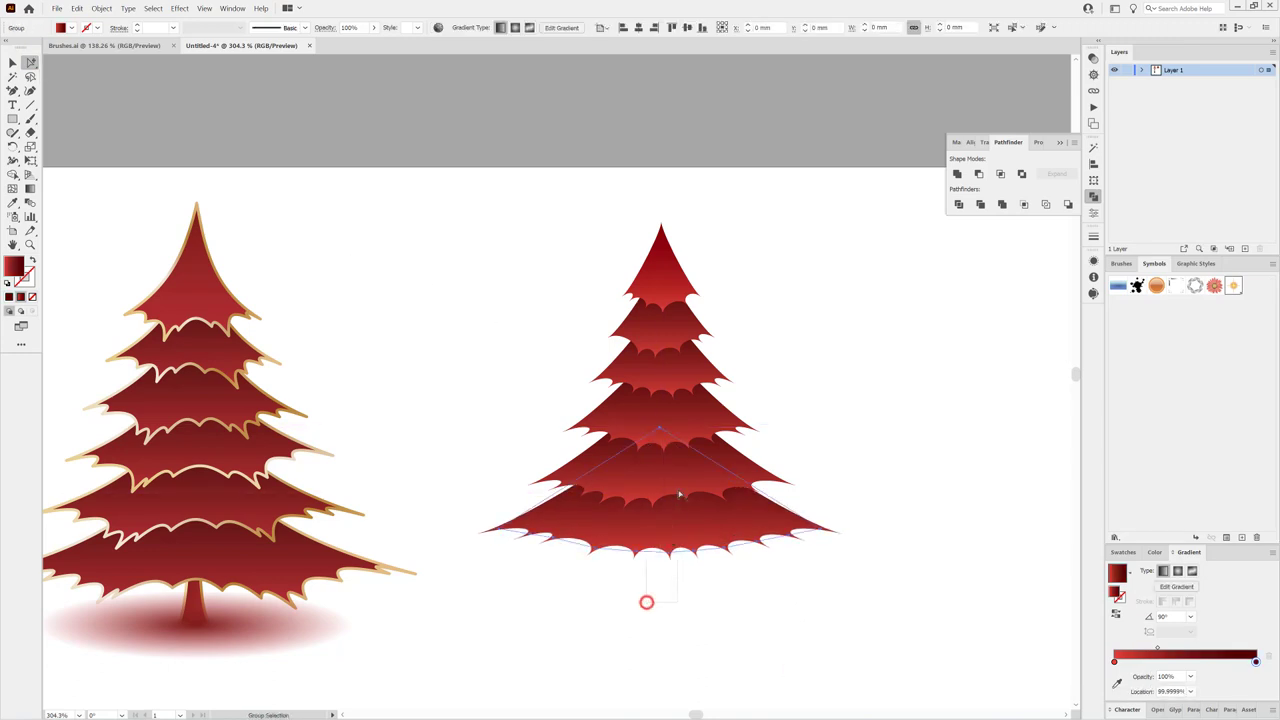
drag(712, 476, 712, 468)
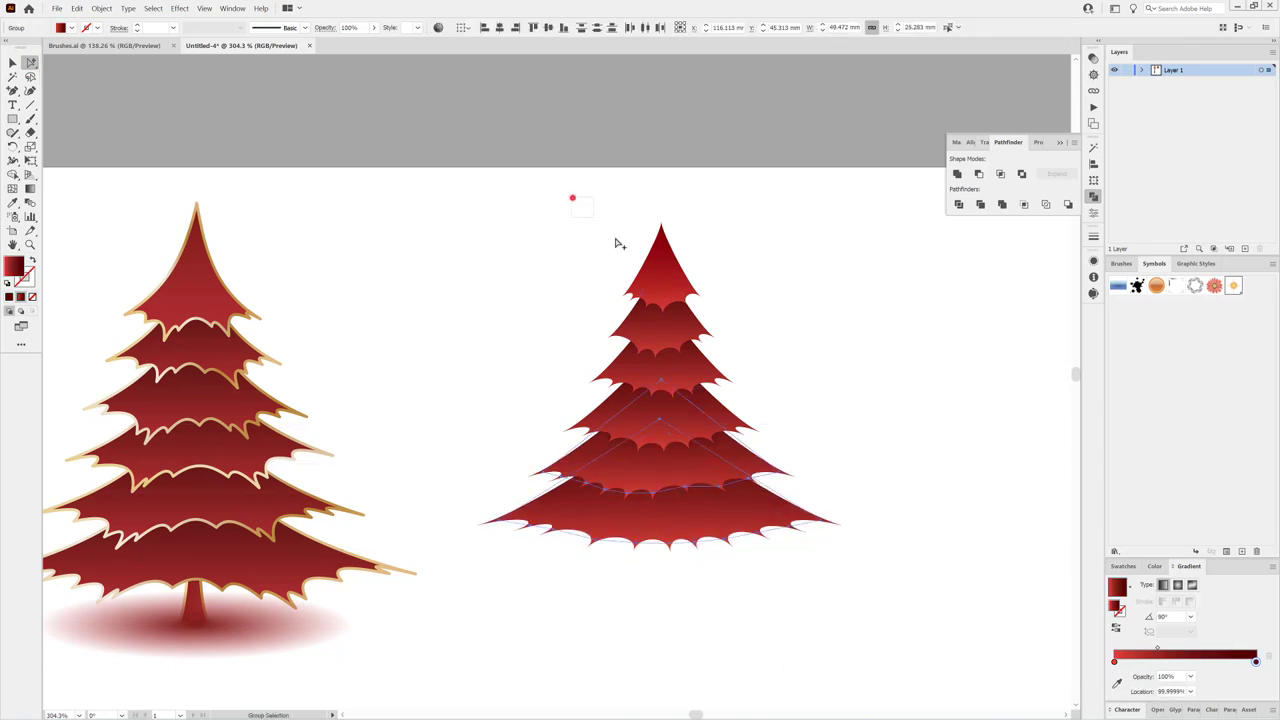
click(571, 197)
drag(685, 316, 670, 255)
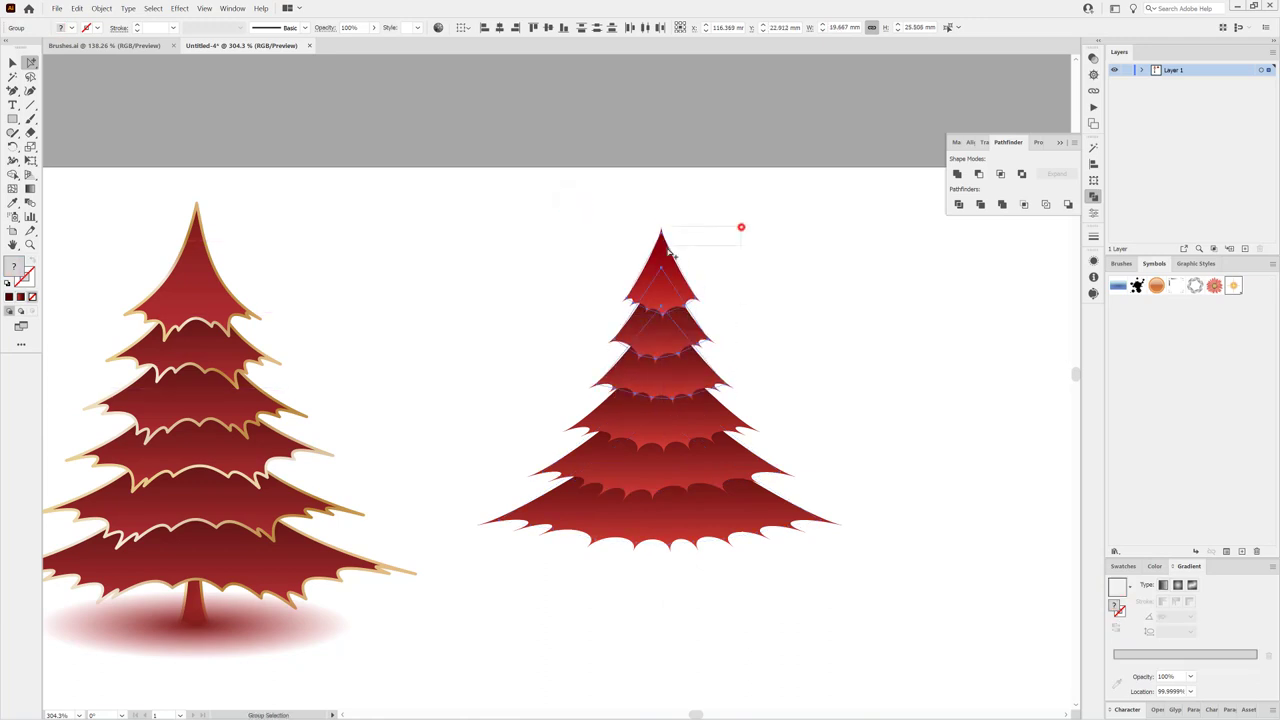
click(668, 258)
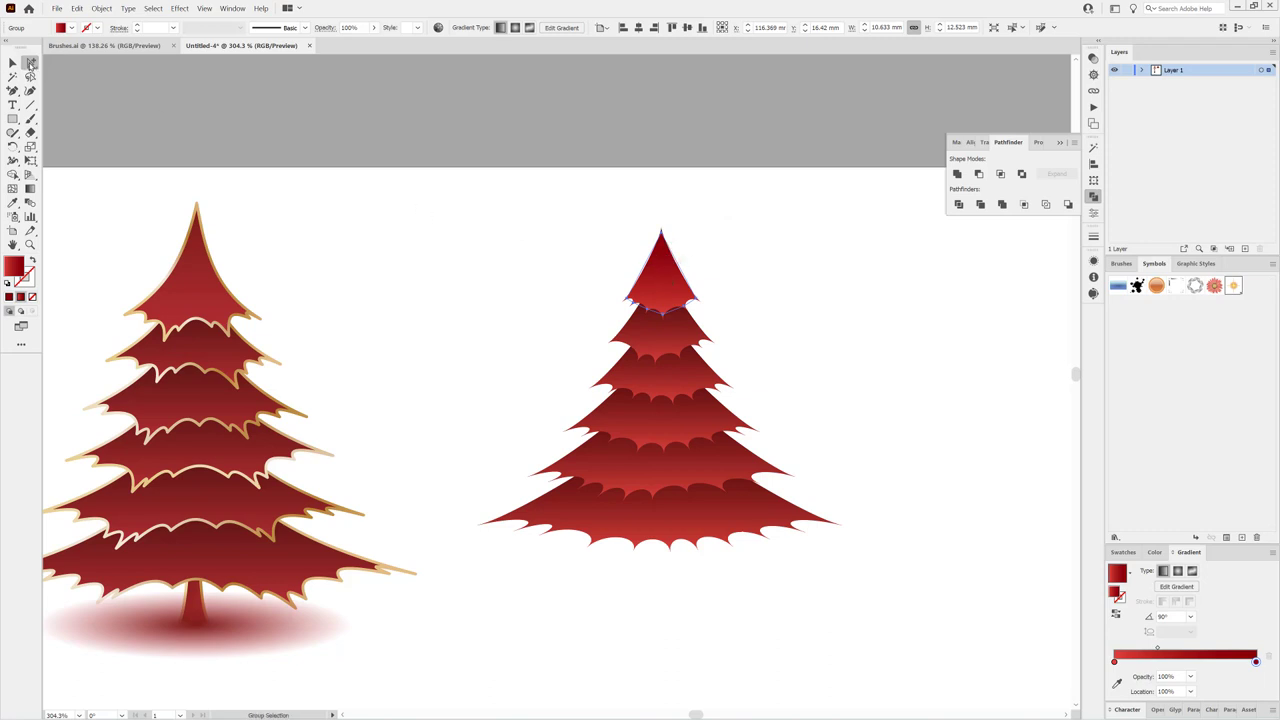
Step: Shrink the top tier slightly around its centre with Free Transform
click(32, 157)
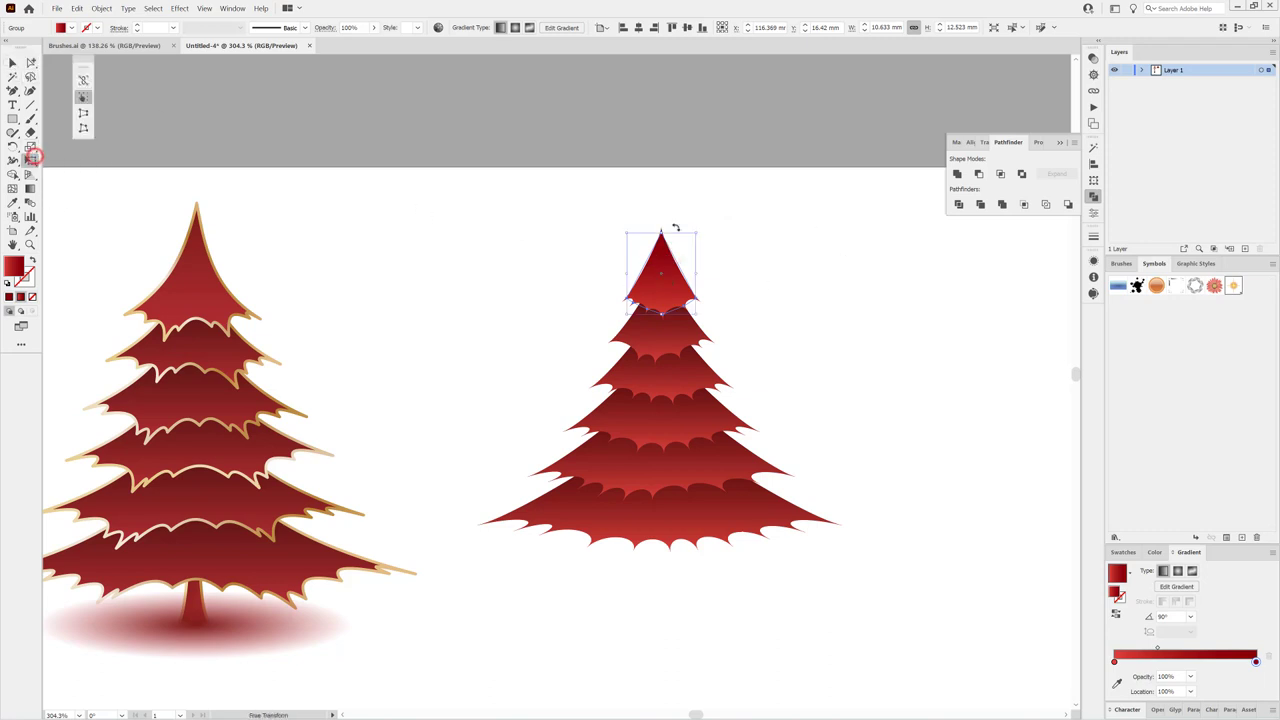
drag(694, 232, 674, 279)
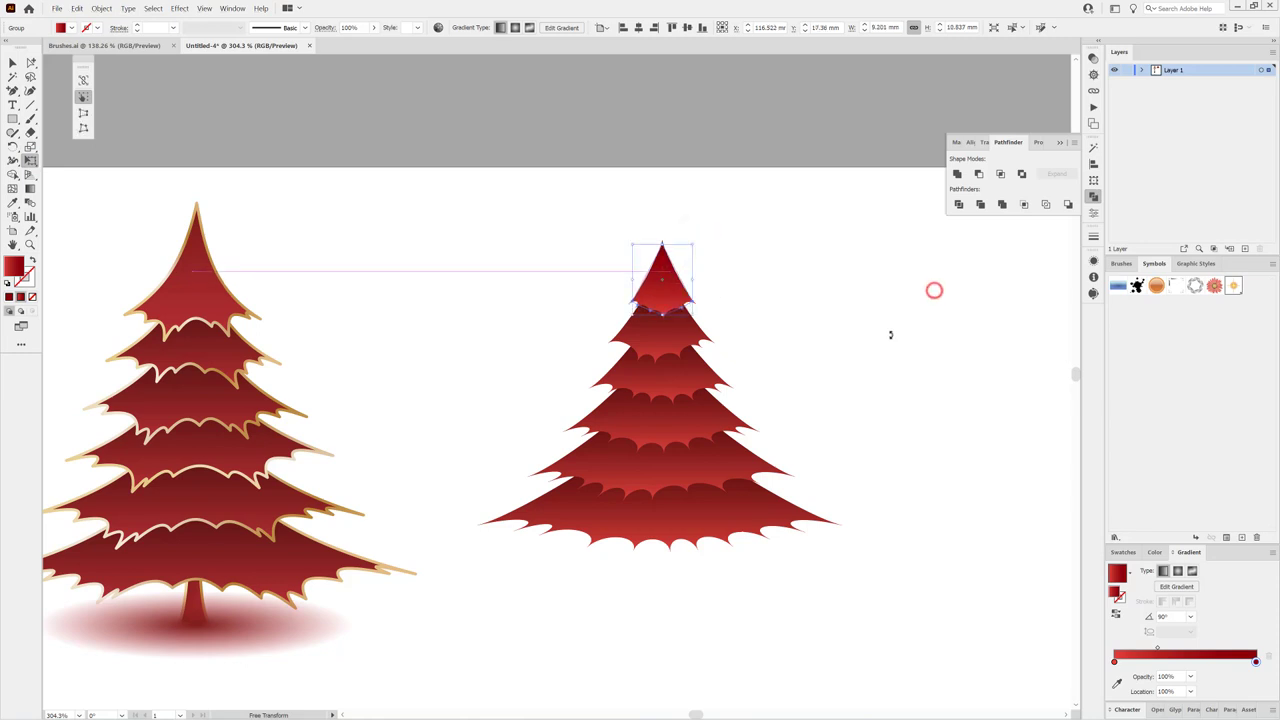
click(894, 318)
Step: Narrow the whole tree to about 45 mm wide and shift it slightly right
mouse_move(500, 214)
mouse_down()
mouse_move(723, 537)
mouse_move(871, 617)
mouse_move(903, 620)
mouse_up()
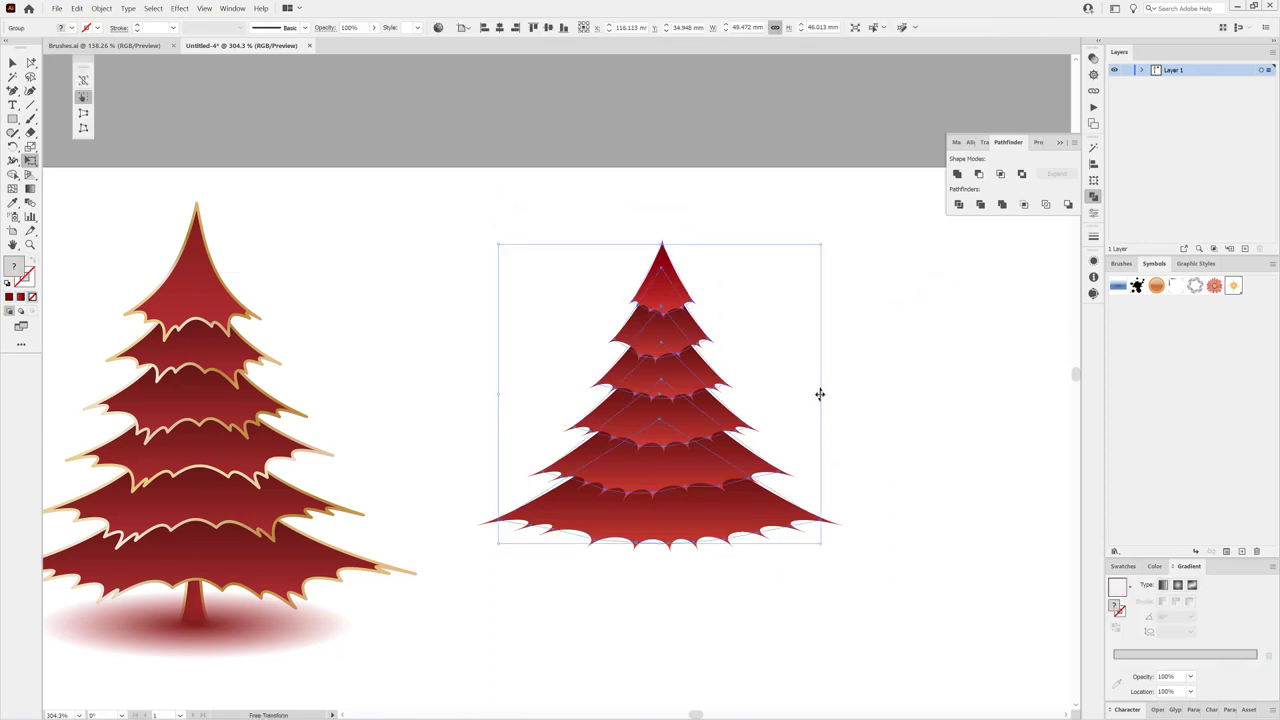
drag(819, 393, 786, 393)
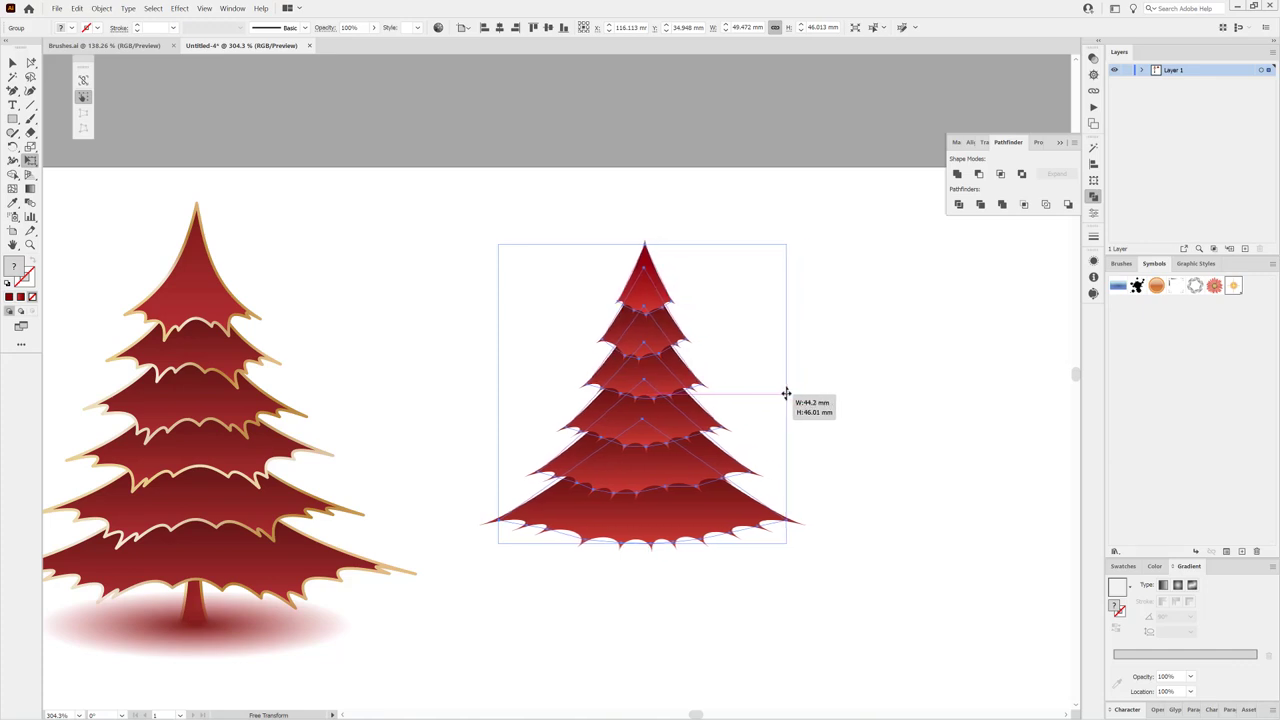
drag(786, 393, 792, 393)
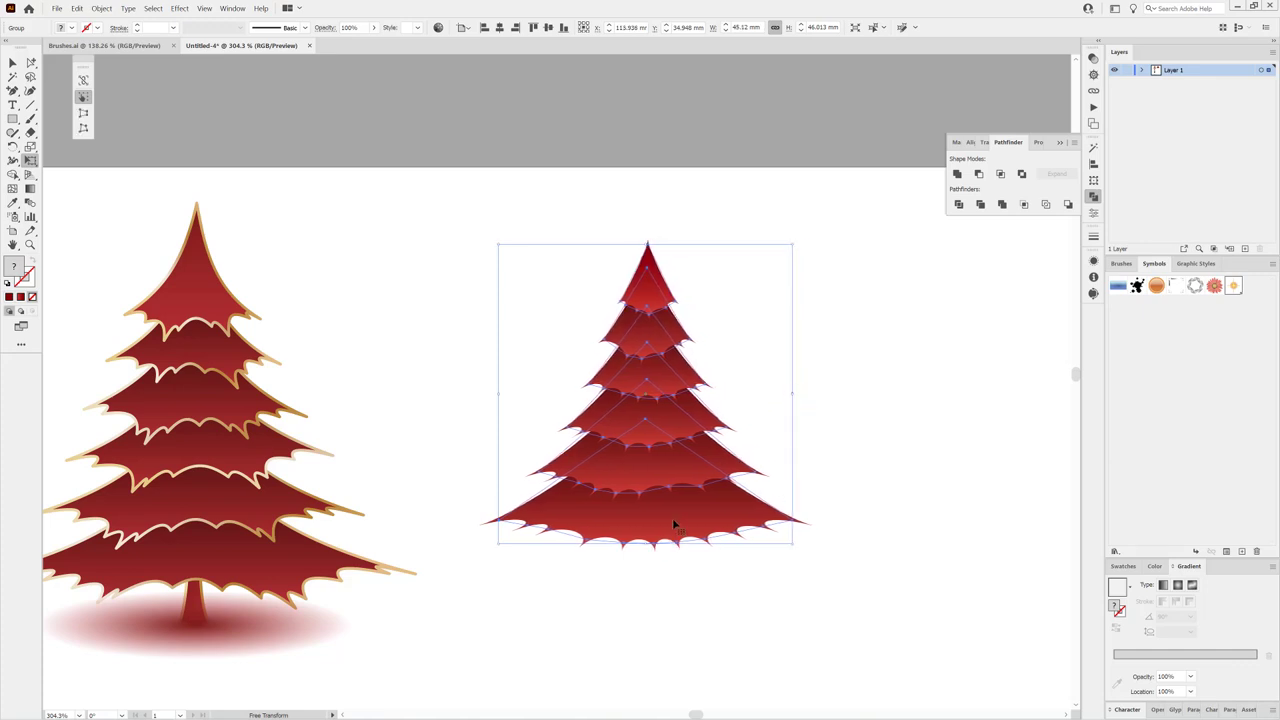
drag(672, 518, 731, 520)
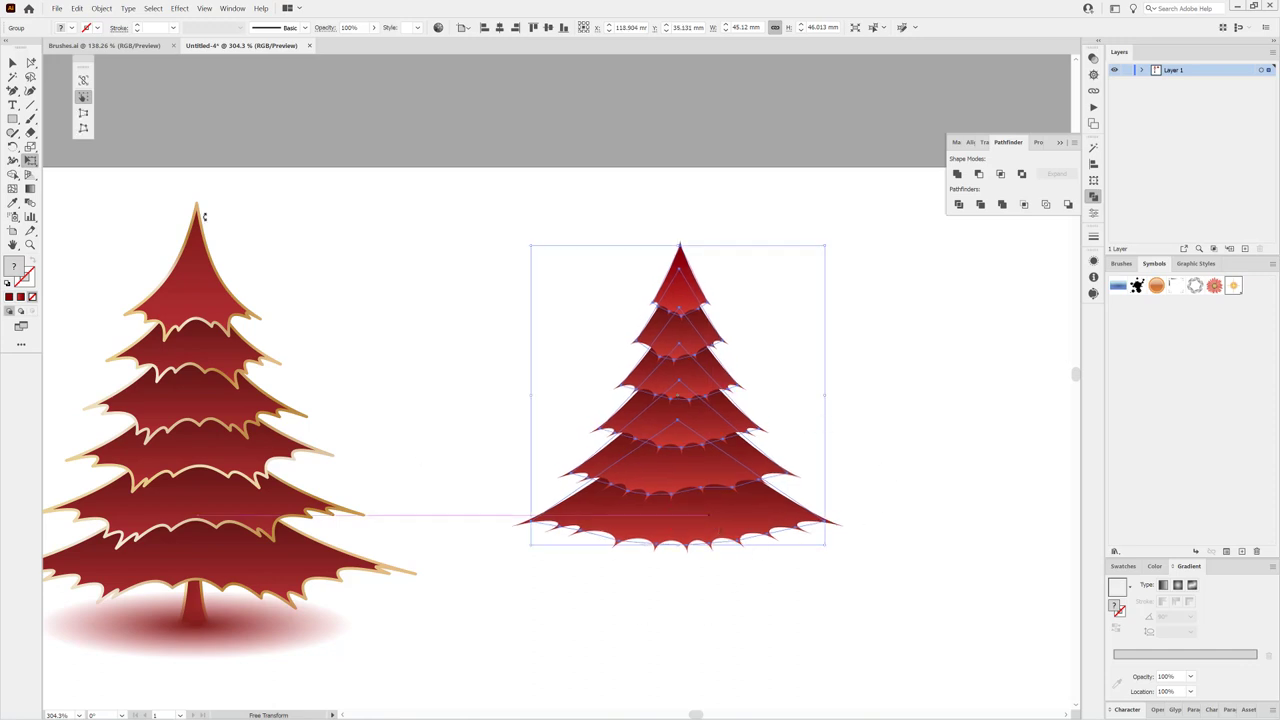
key(a)
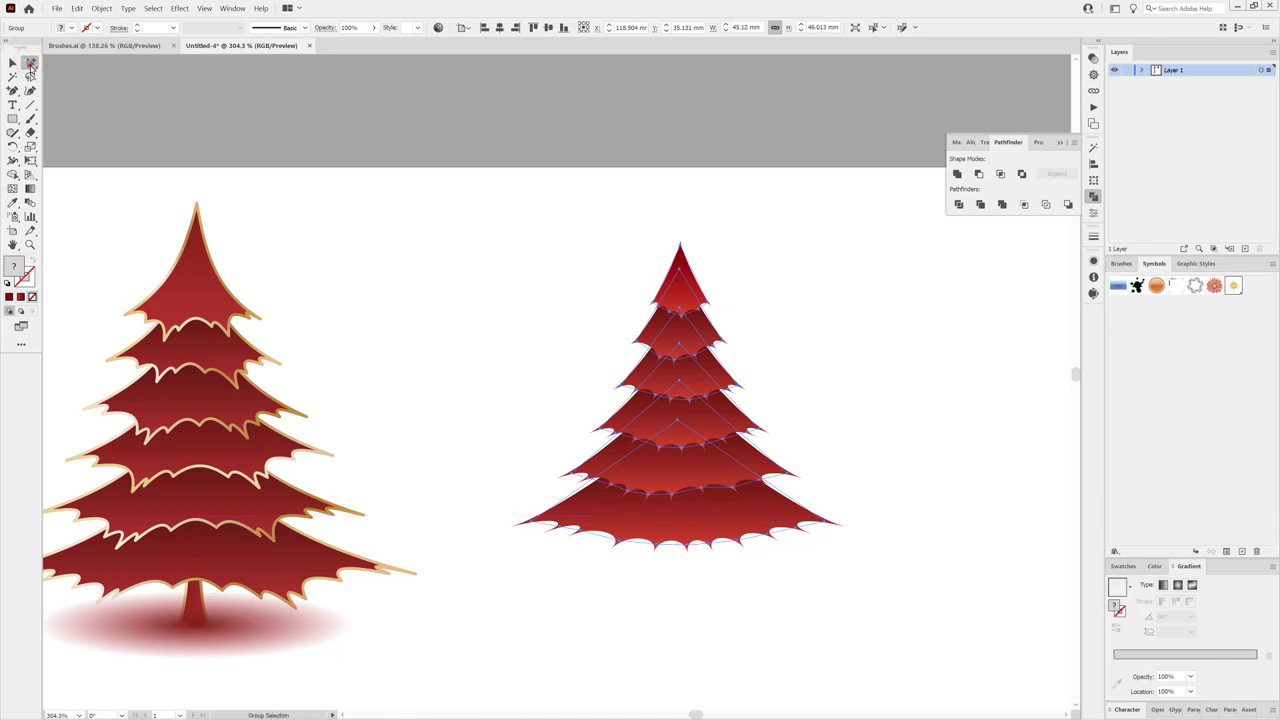
Step: Remove an extra anchor point from the bottom tier's lower edge
click(30, 65)
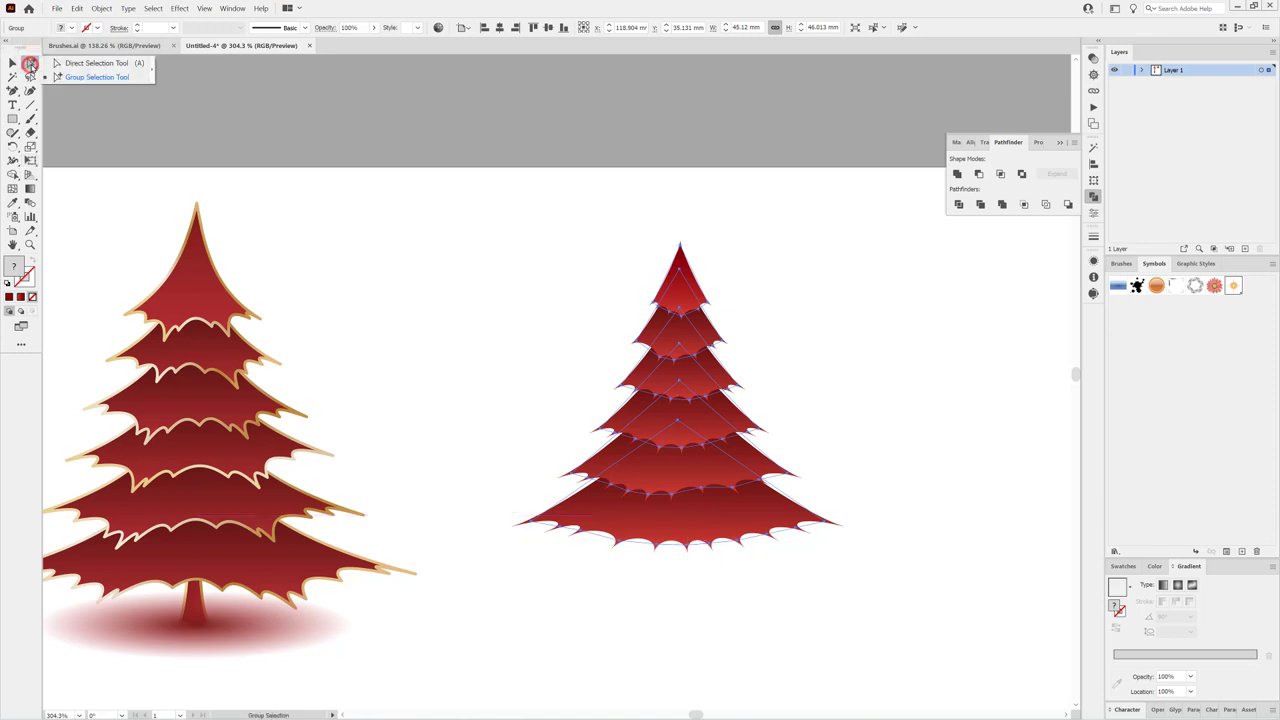
click(90, 63)
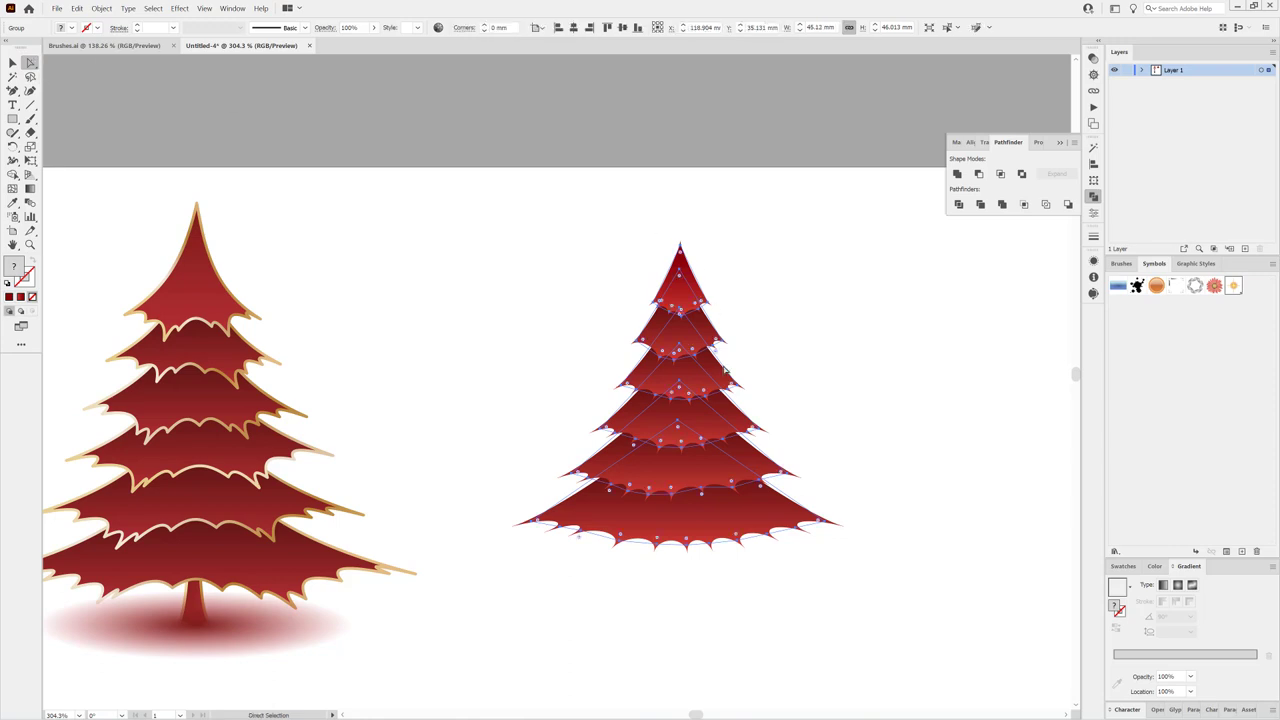
click(688, 548)
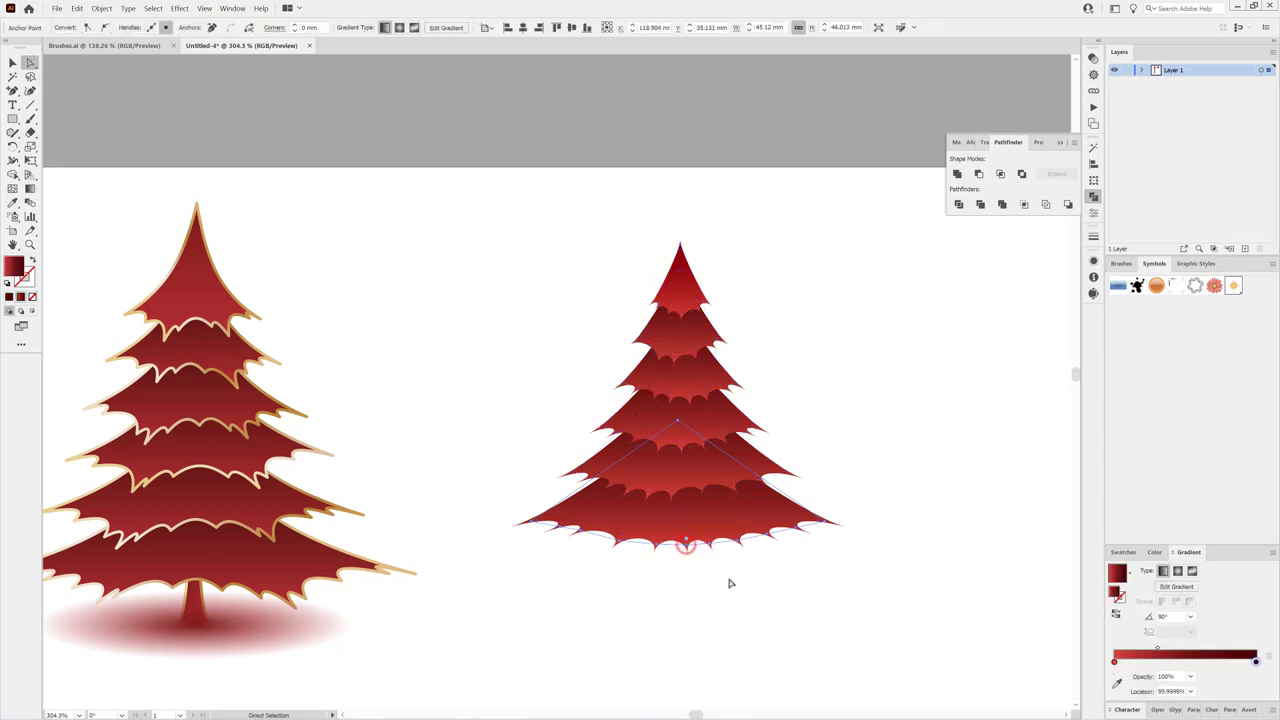
click(768, 535)
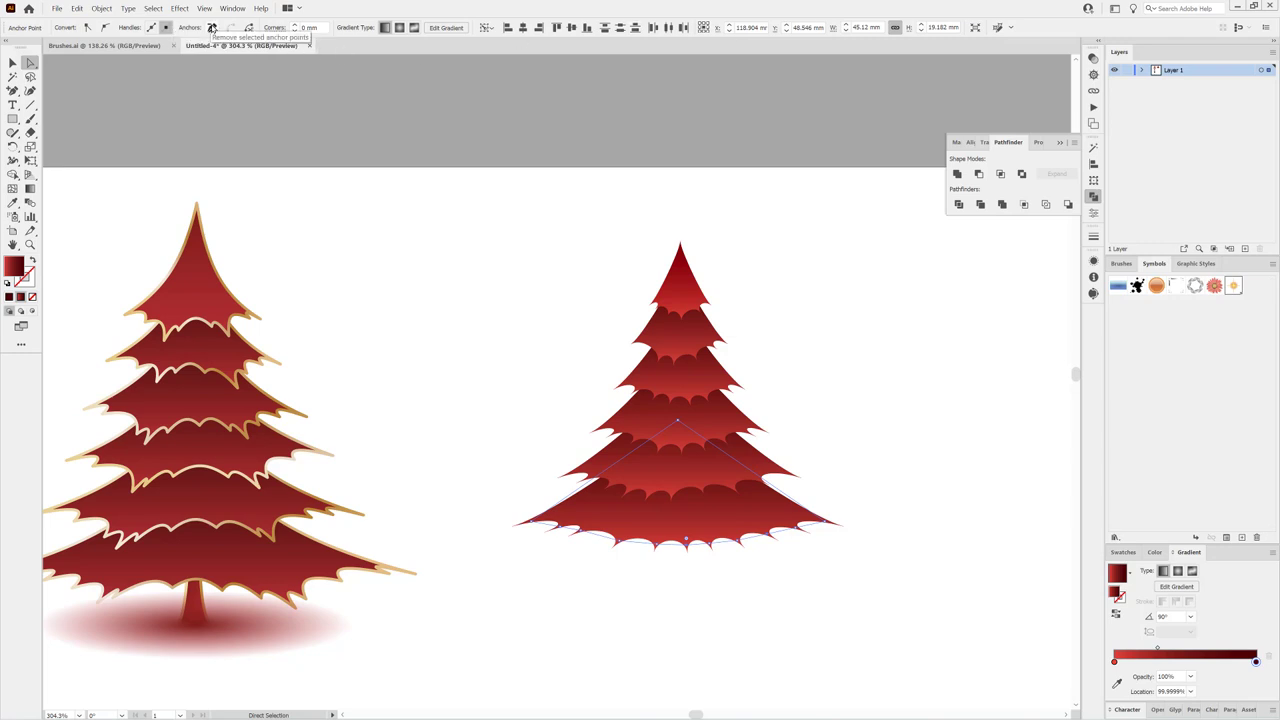
click(211, 28)
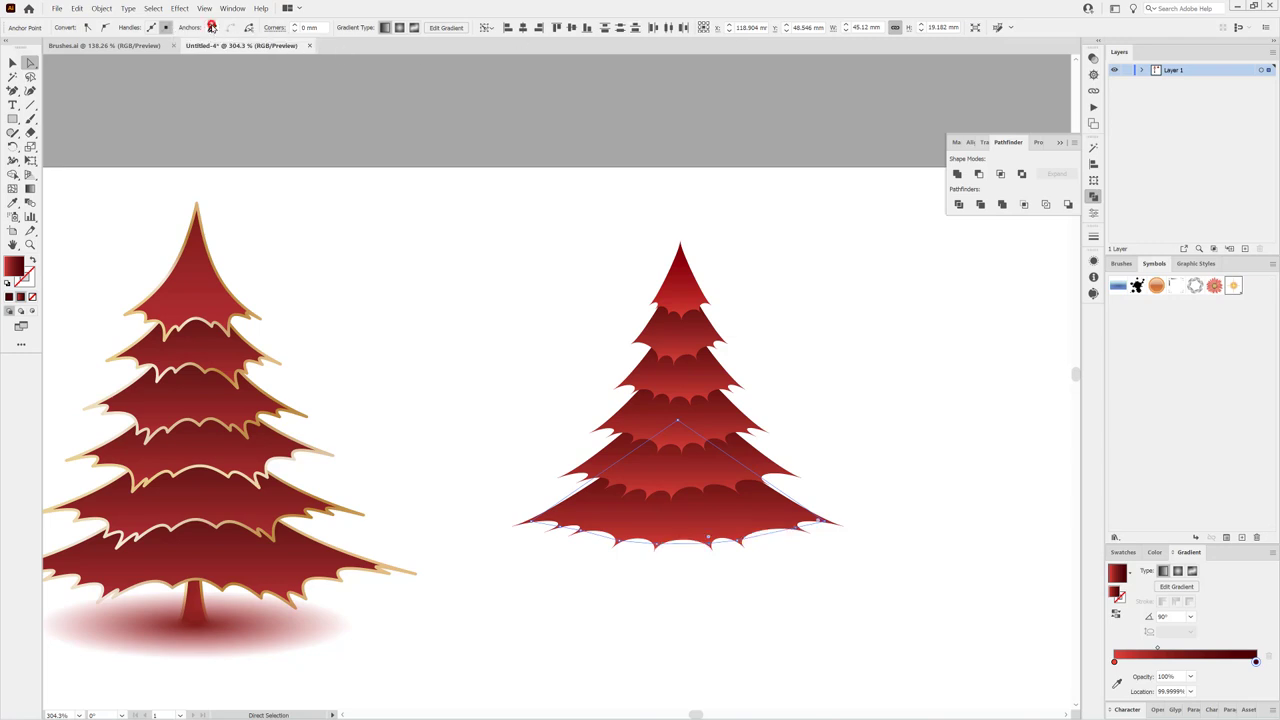
Step: Remove two extra anchor points from the middle tier's lower edge
click(575, 424)
click(586, 450)
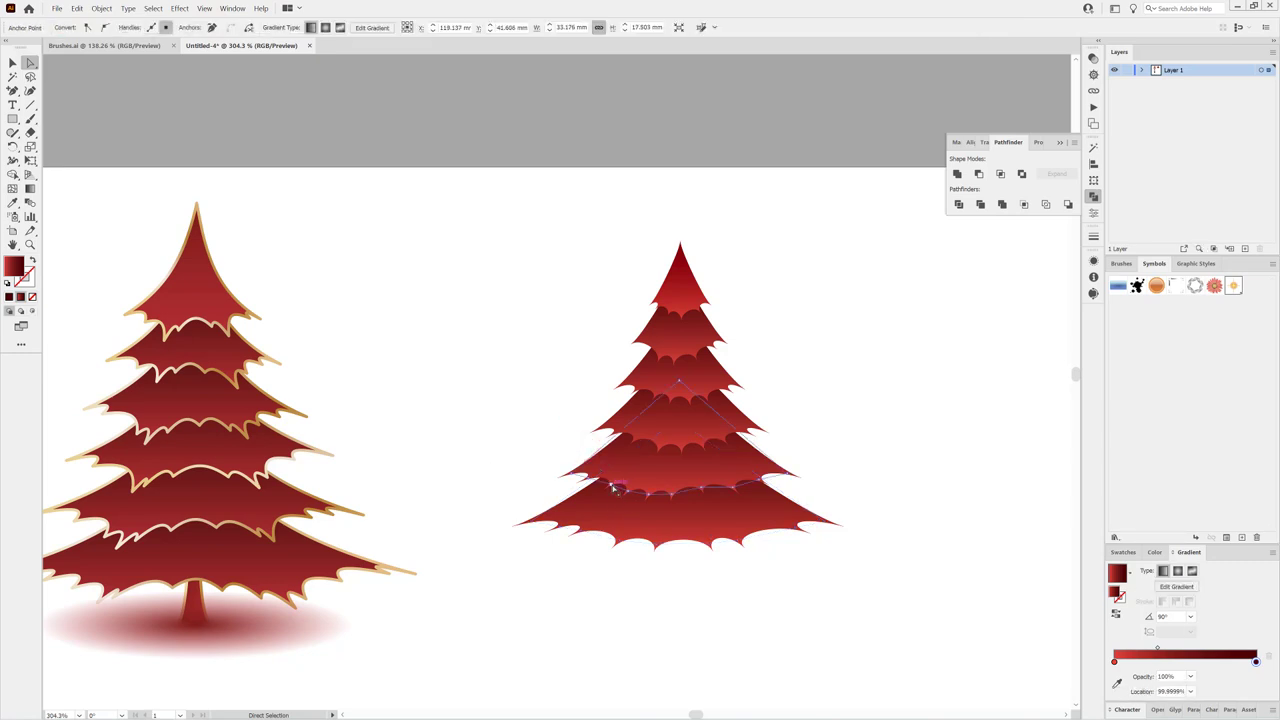
click(612, 488)
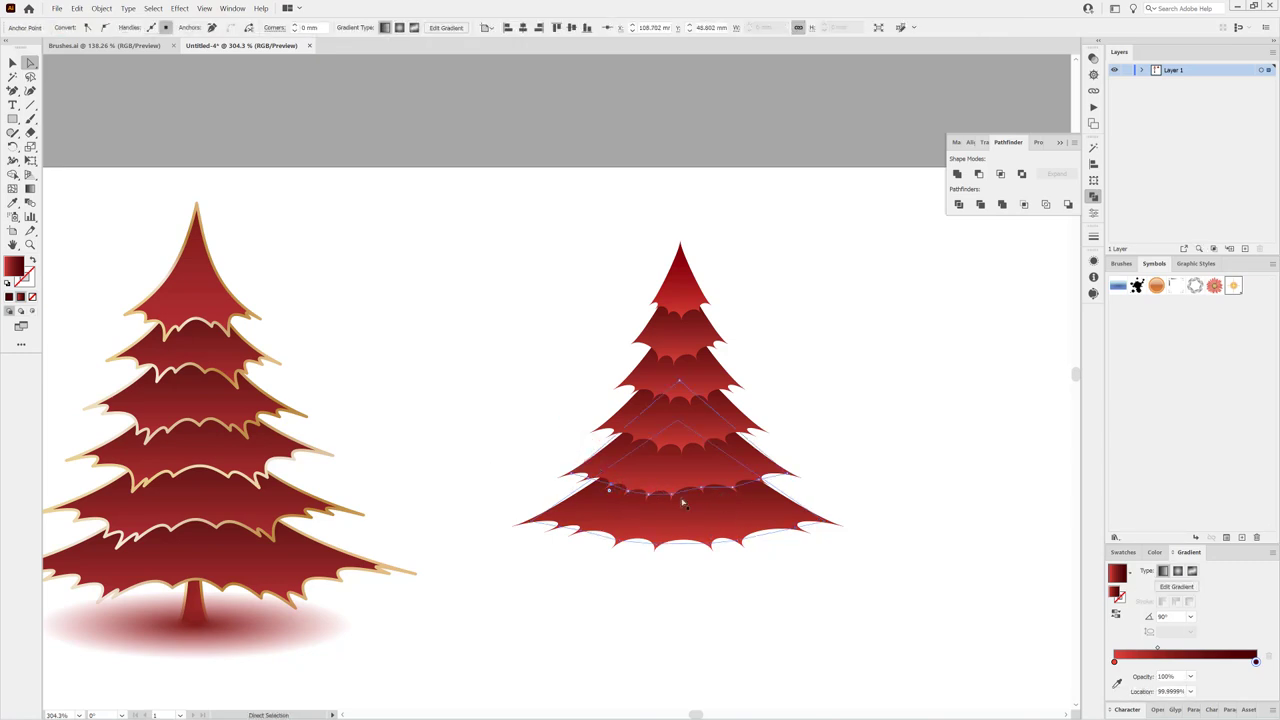
click(651, 497)
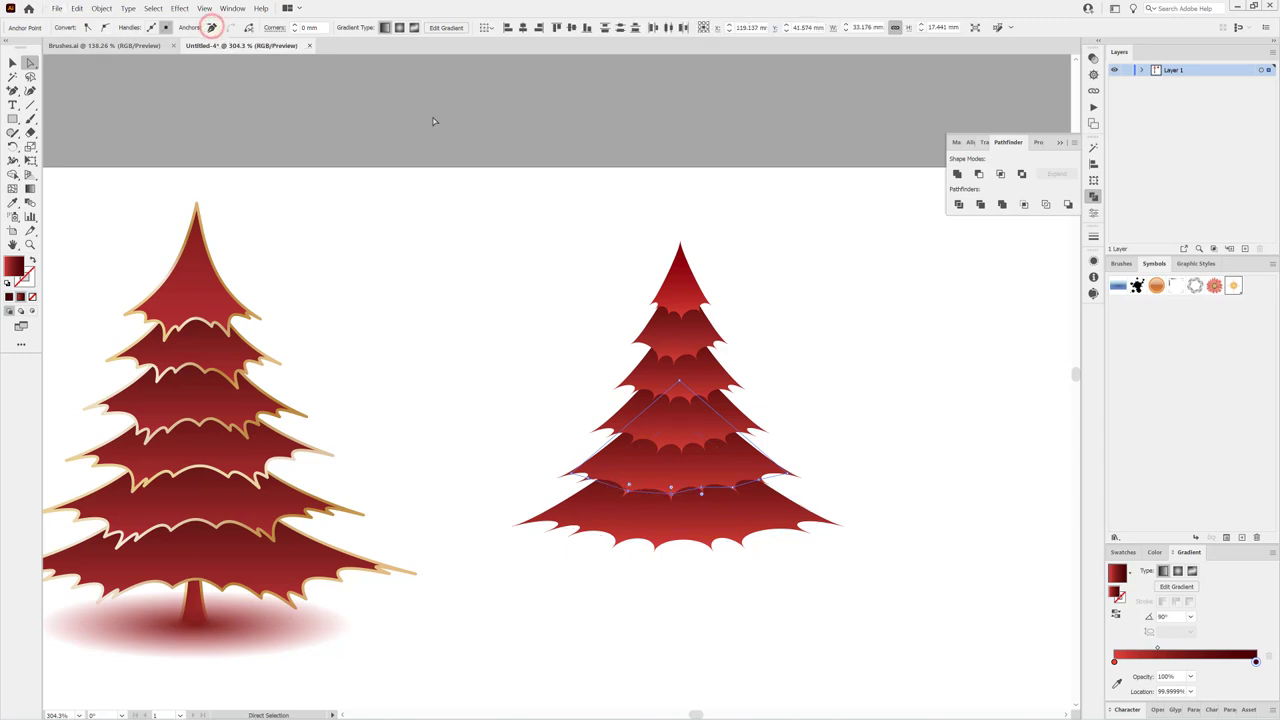
click(770, 446)
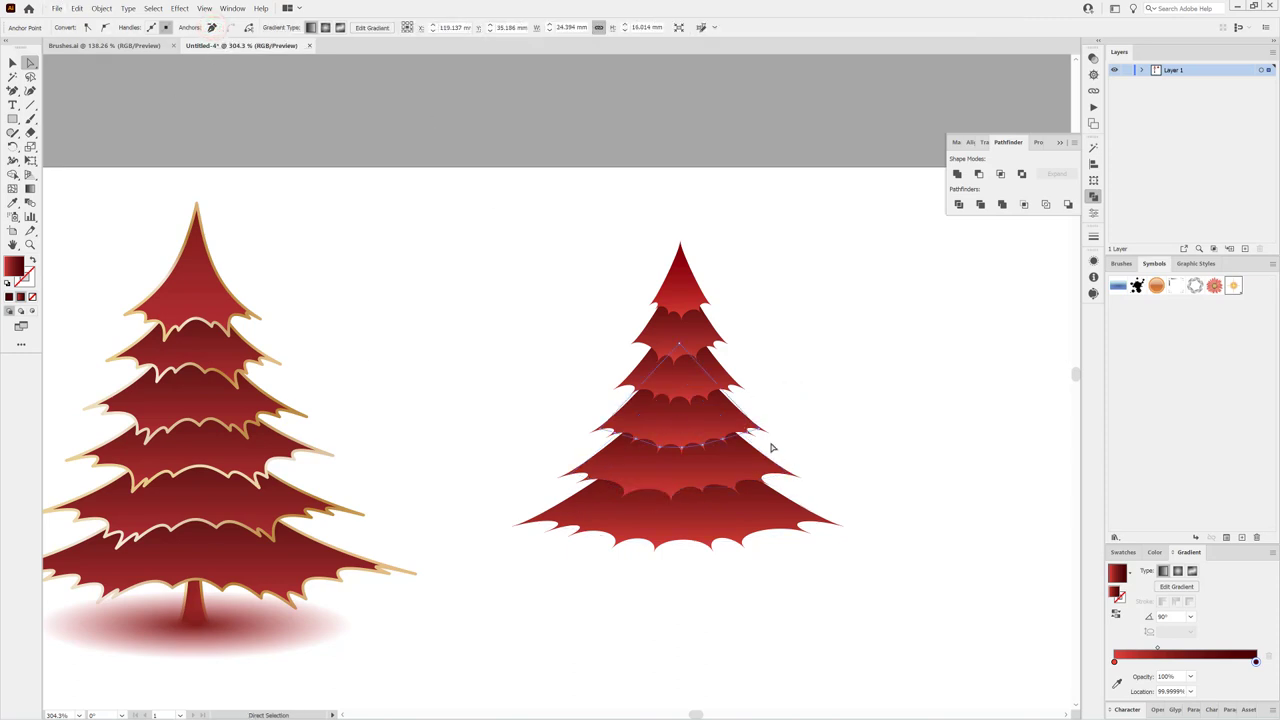
click(749, 437)
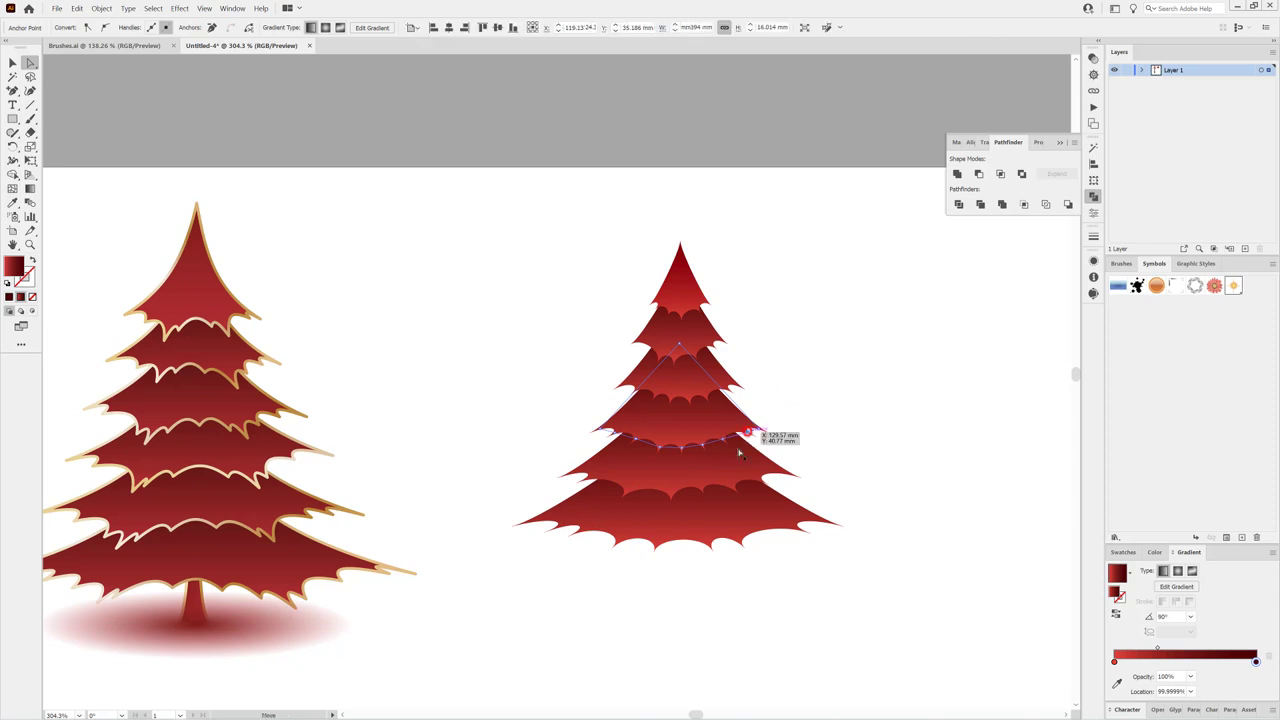
shift+click(636, 441)
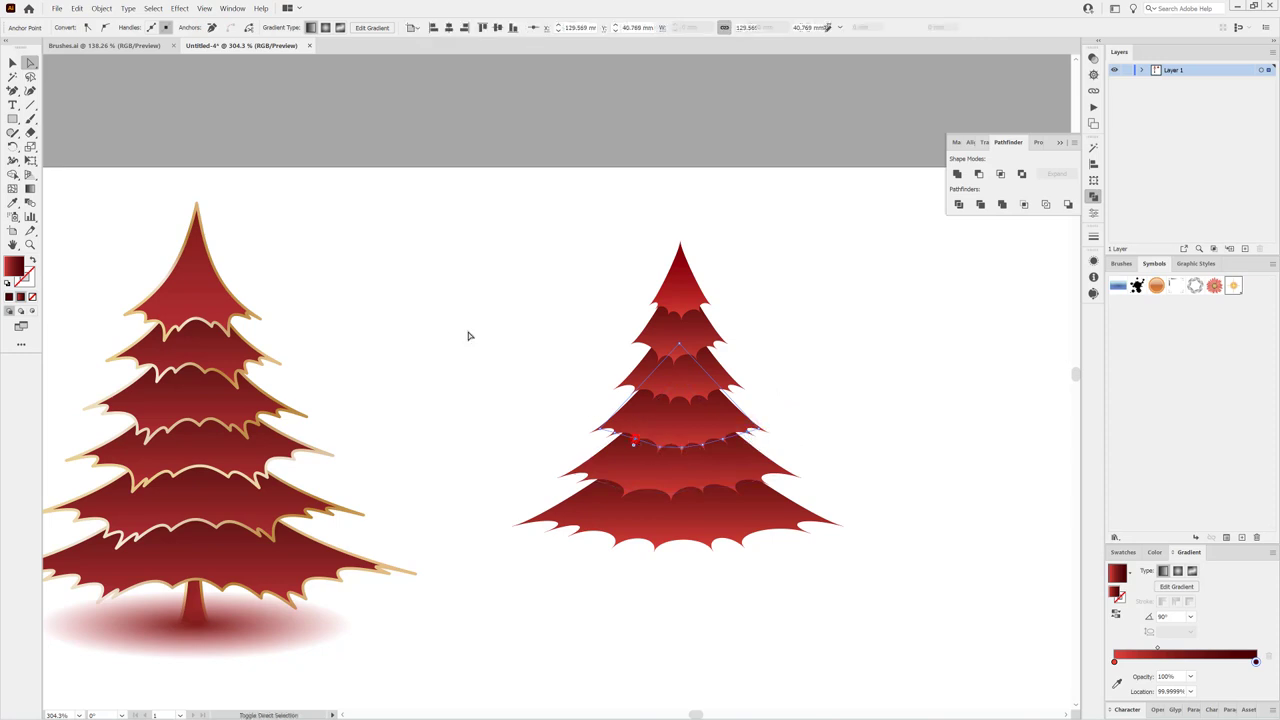
click(211, 28)
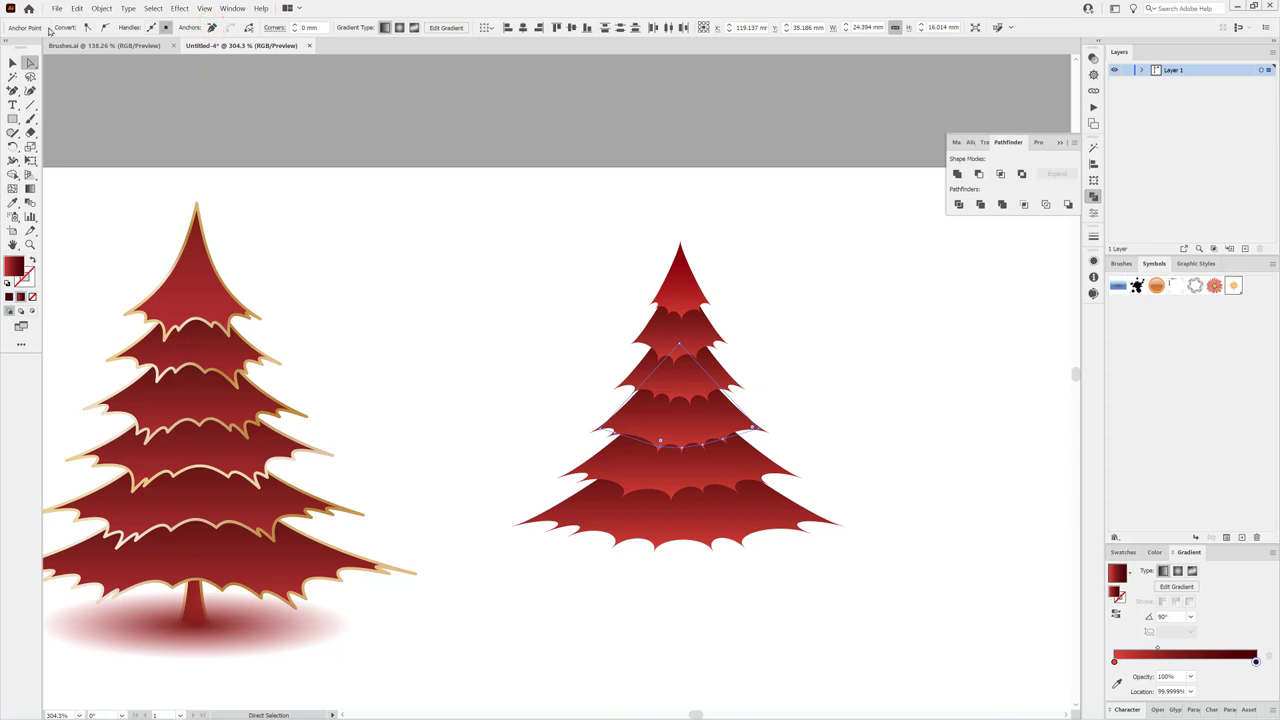
Step: Select anchors along another tier's lower edge with Direct Selection
click(78, 9)
click(80, 12)
click(888, 415)
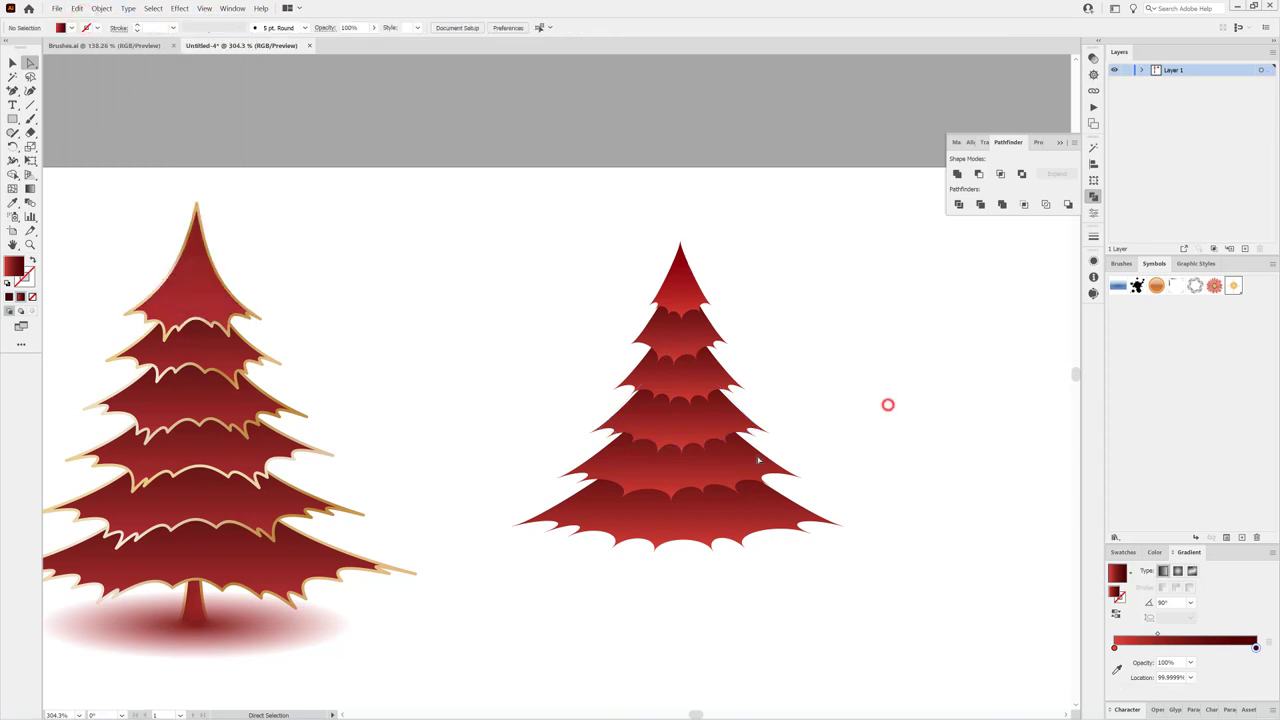
click(704, 450)
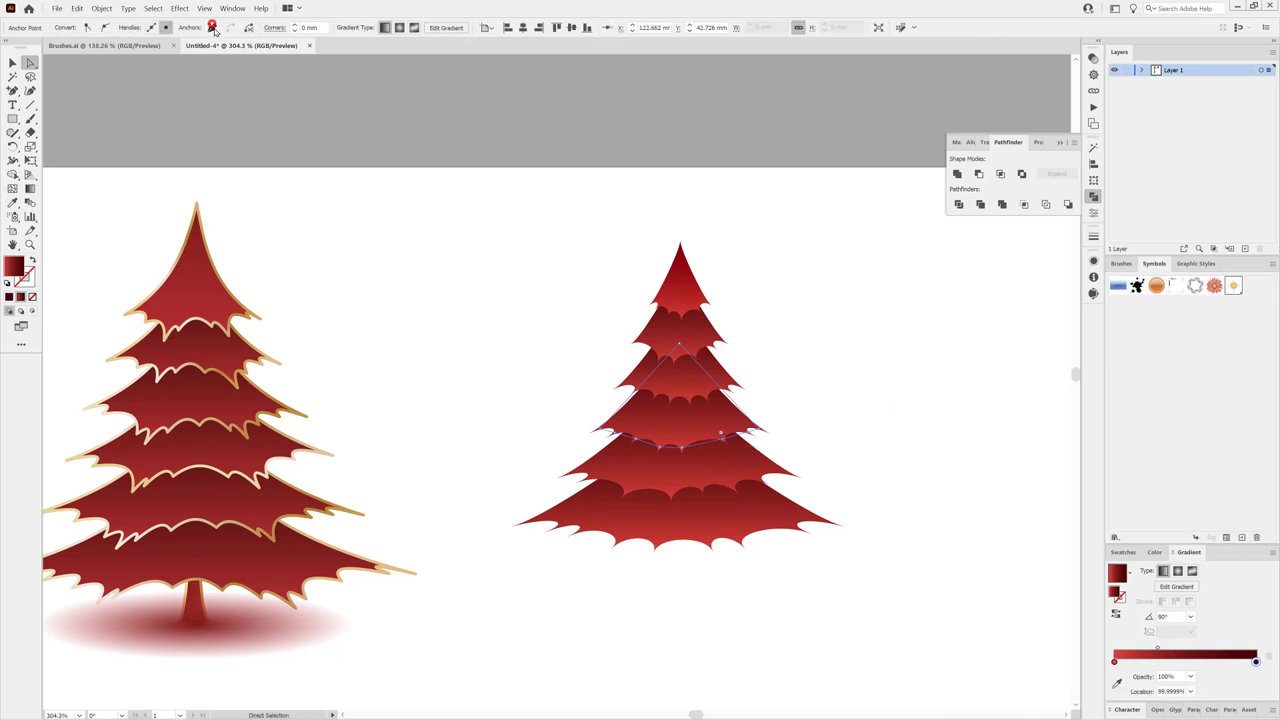
click(780, 267)
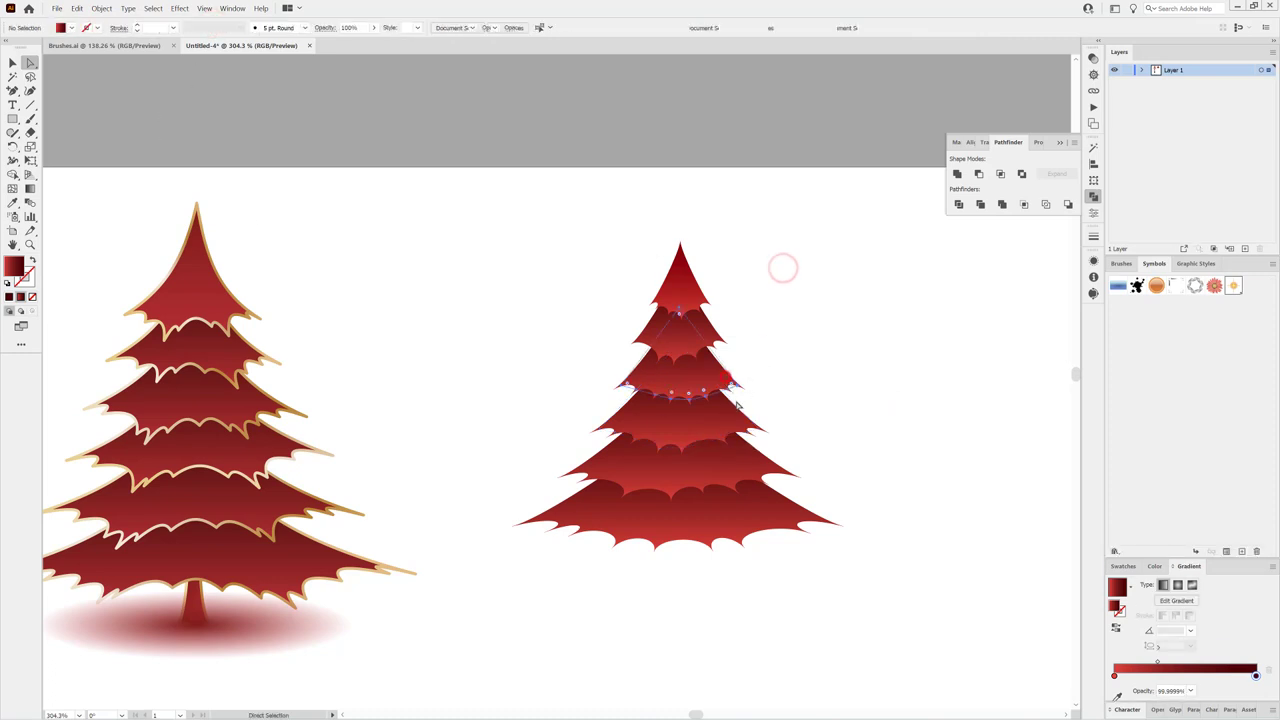
click(729, 378)
drag(729, 393, 731, 394)
click(672, 400)
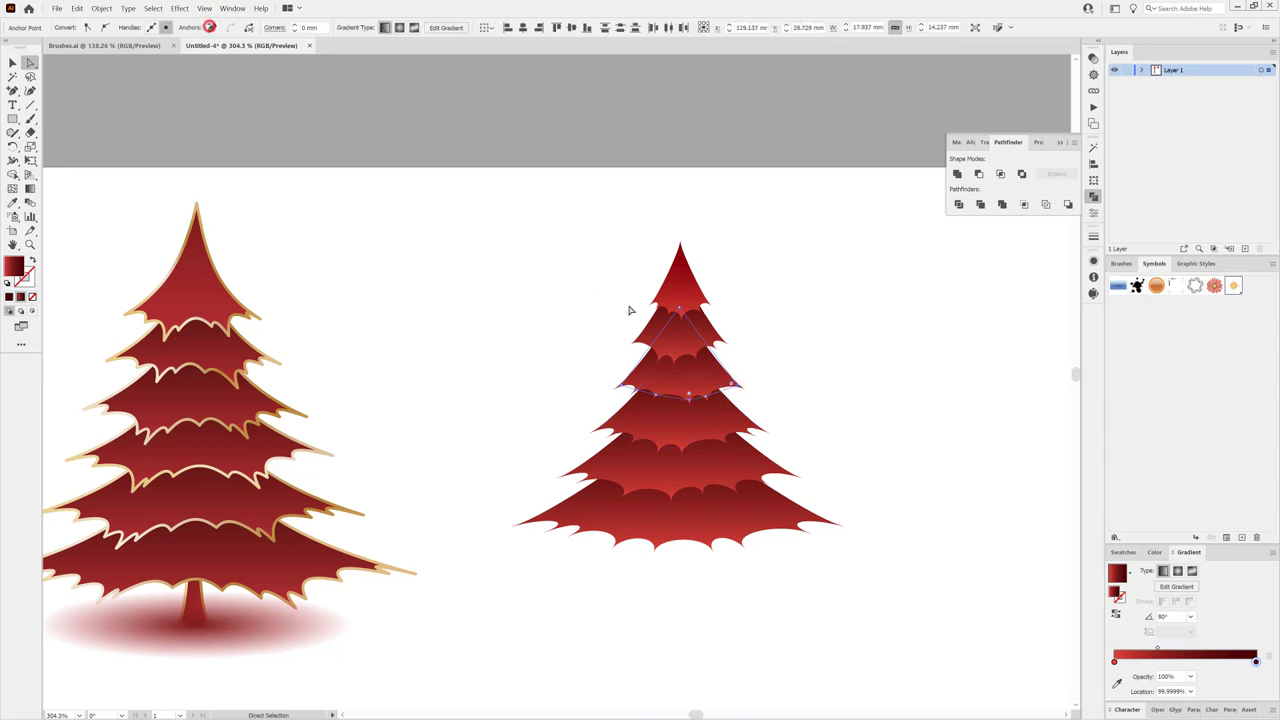
Step: Shift an anchor on the upper tier's lower edge left and remove another from it
click(716, 338)
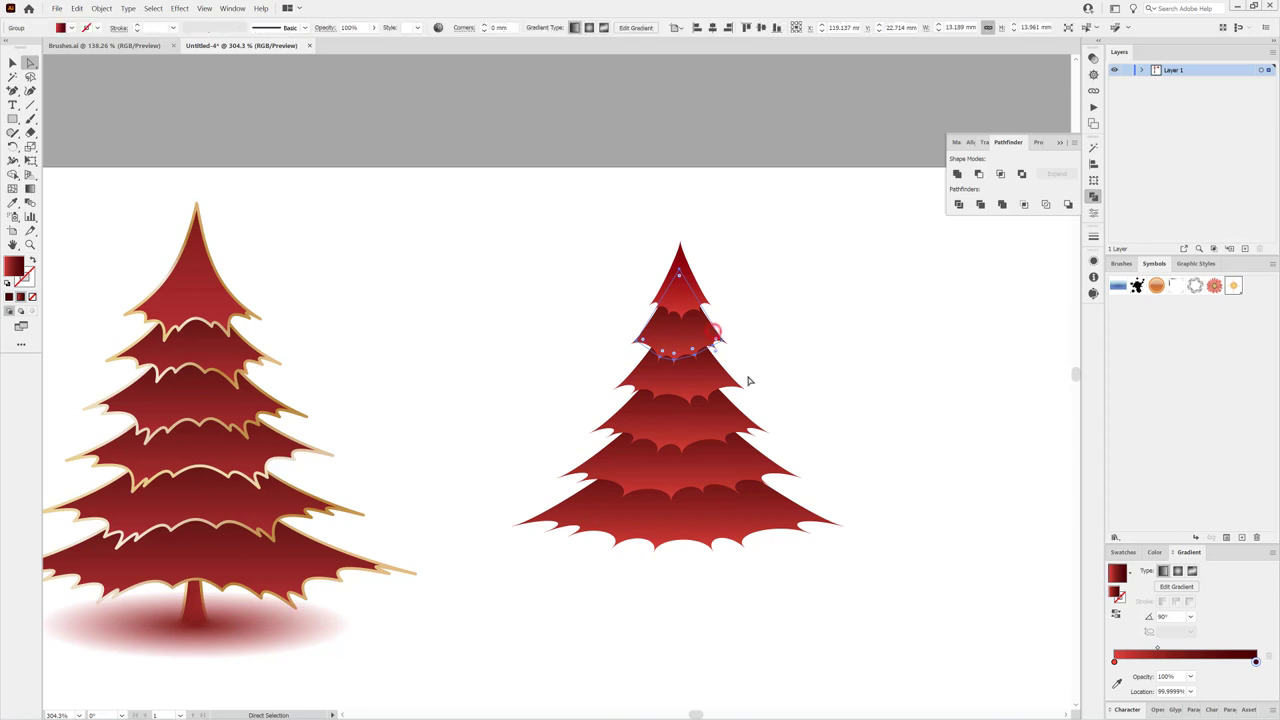
click(716, 348)
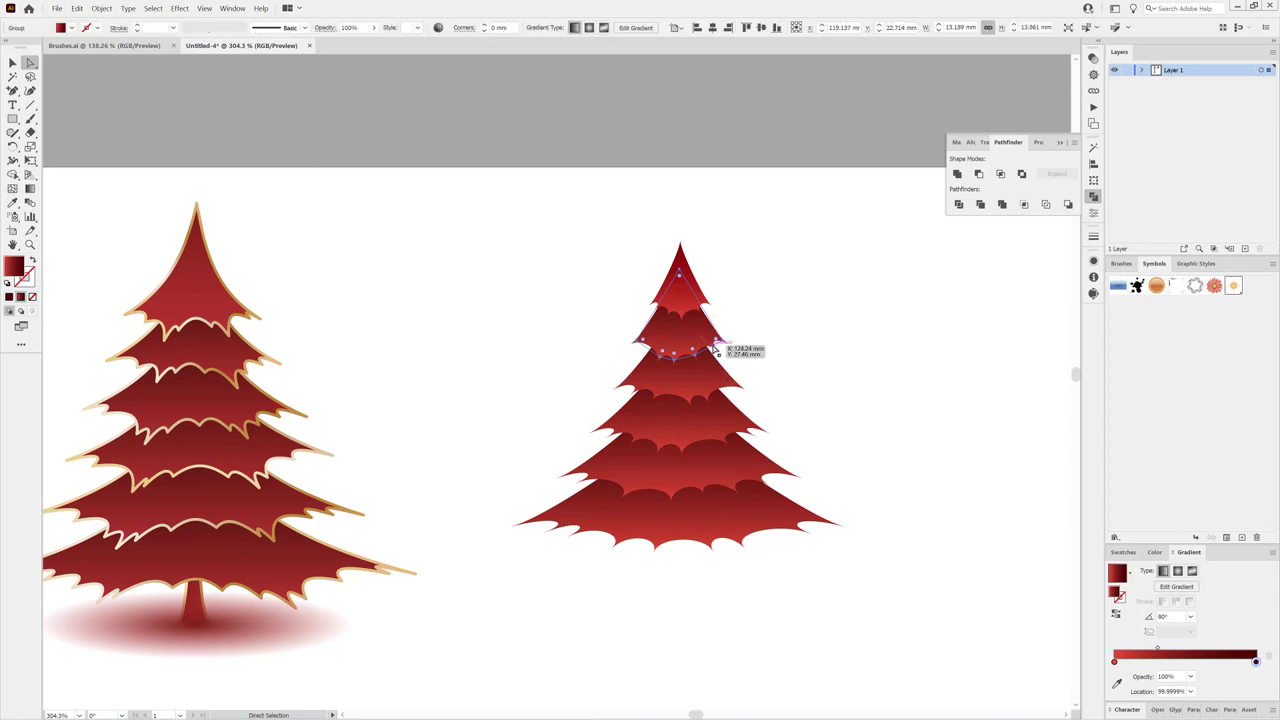
click(716, 349)
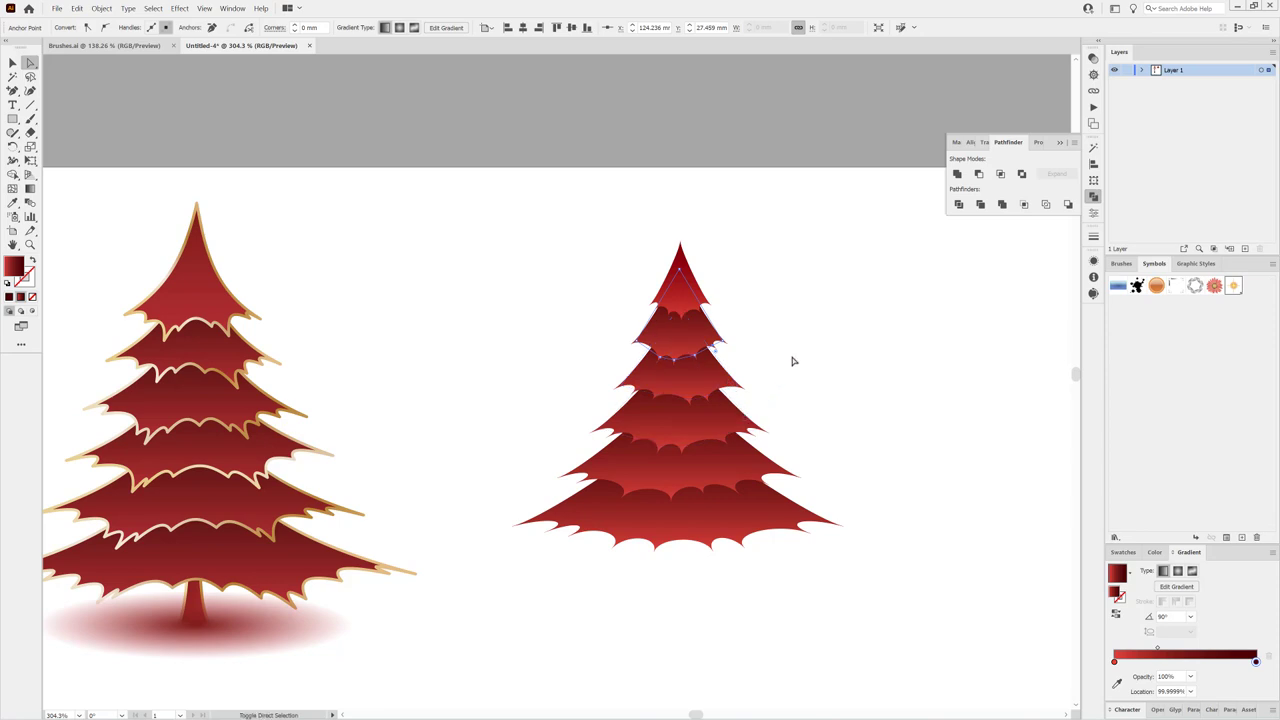
drag(670, 362, 662, 352)
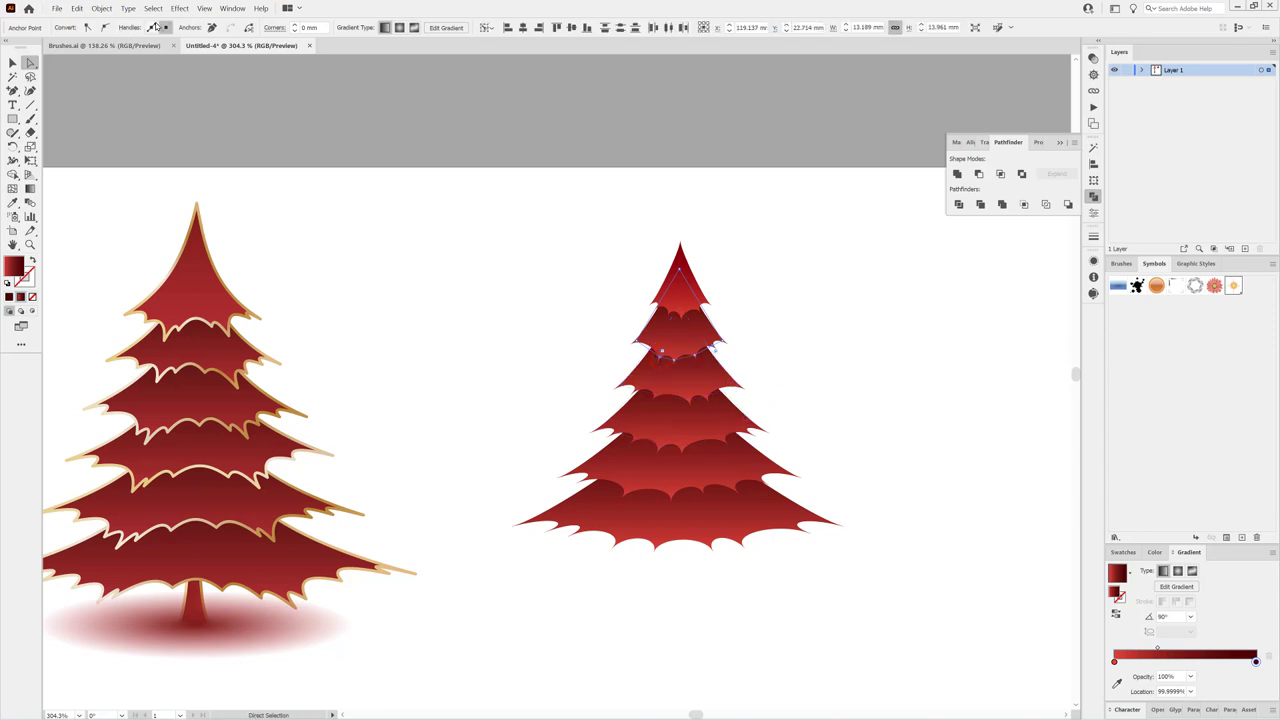
click(212, 28)
Step: Raise the dip and right anchor of the tier's lower edge, plus the top tier's bottom anchor
scroll(675, 367, up, 2)
scroll(675, 370, up, 4)
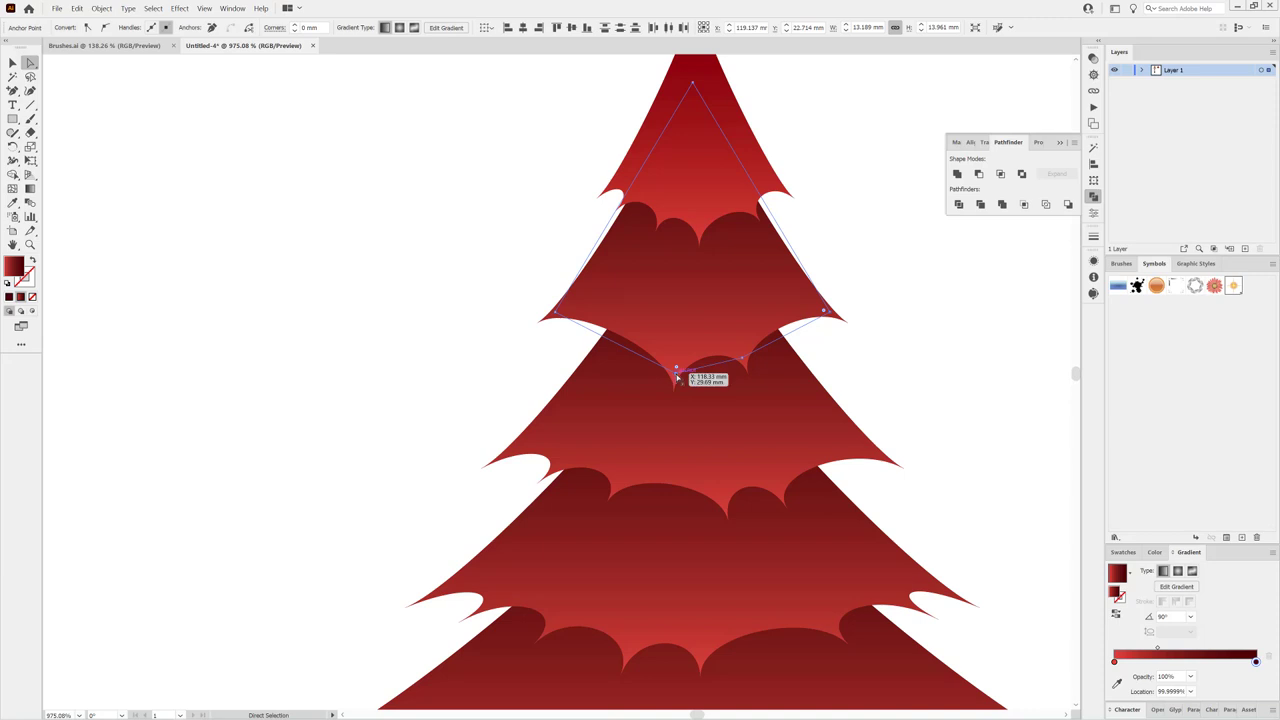
click(676, 372)
drag(676, 372, 651, 343)
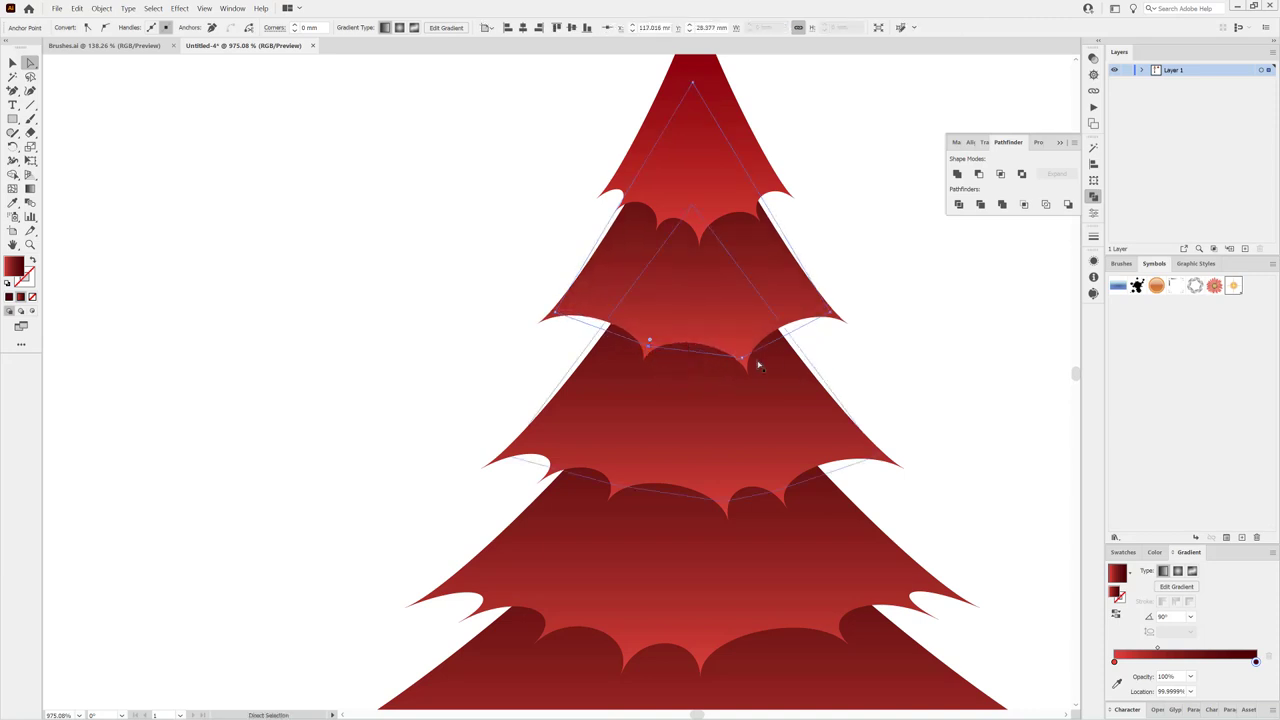
drag(742, 358, 744, 337)
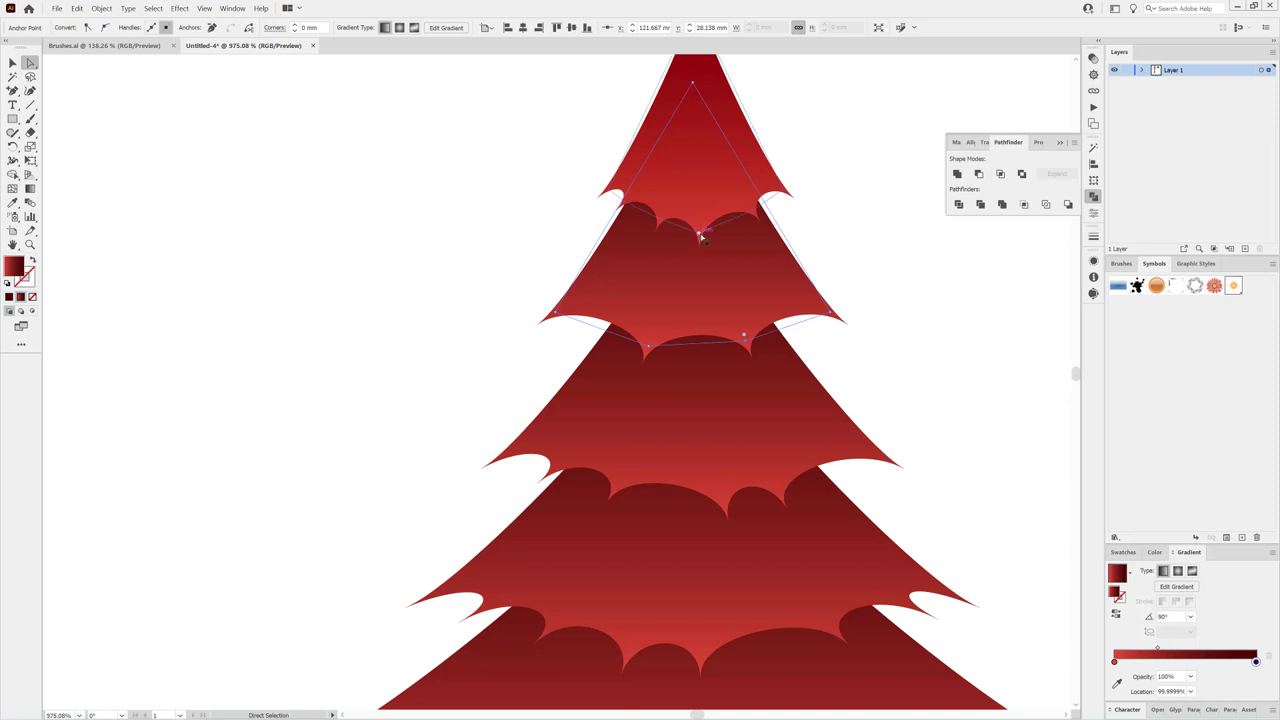
drag(702, 236, 703, 224)
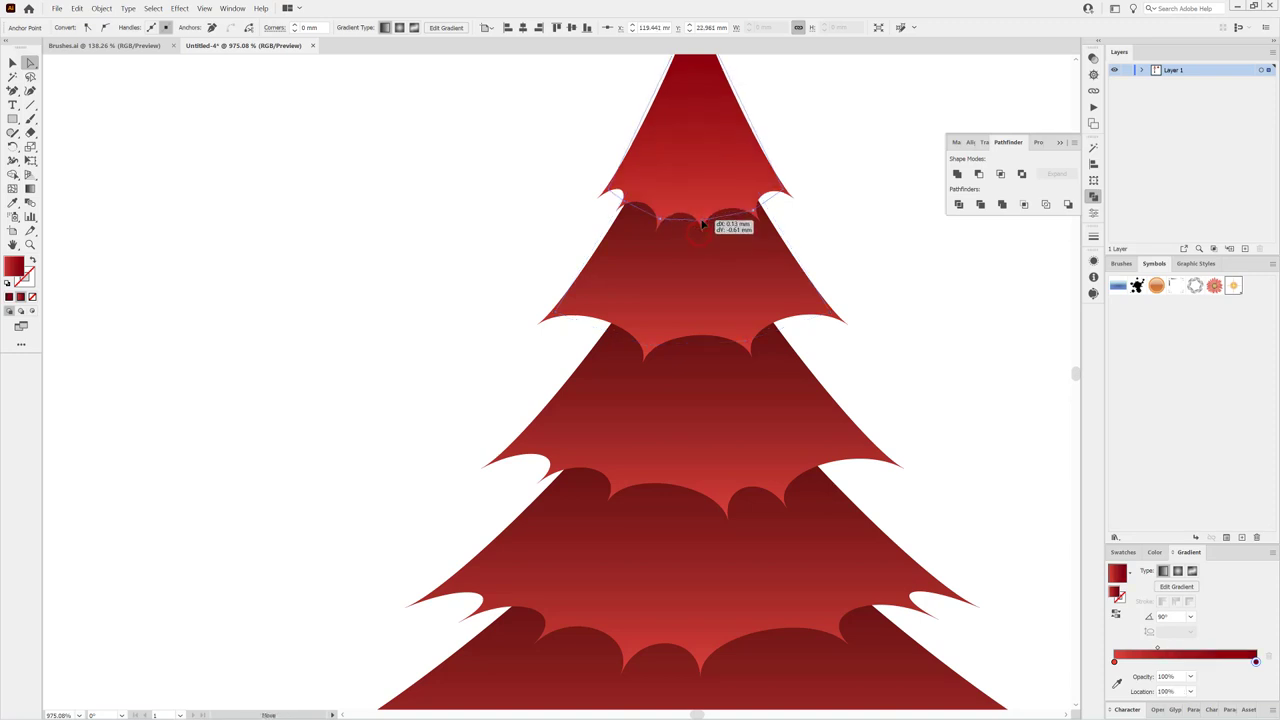
Step: Adjust the top tier's left tip anchor and select its right tip
drag(826, 520, 826, 237)
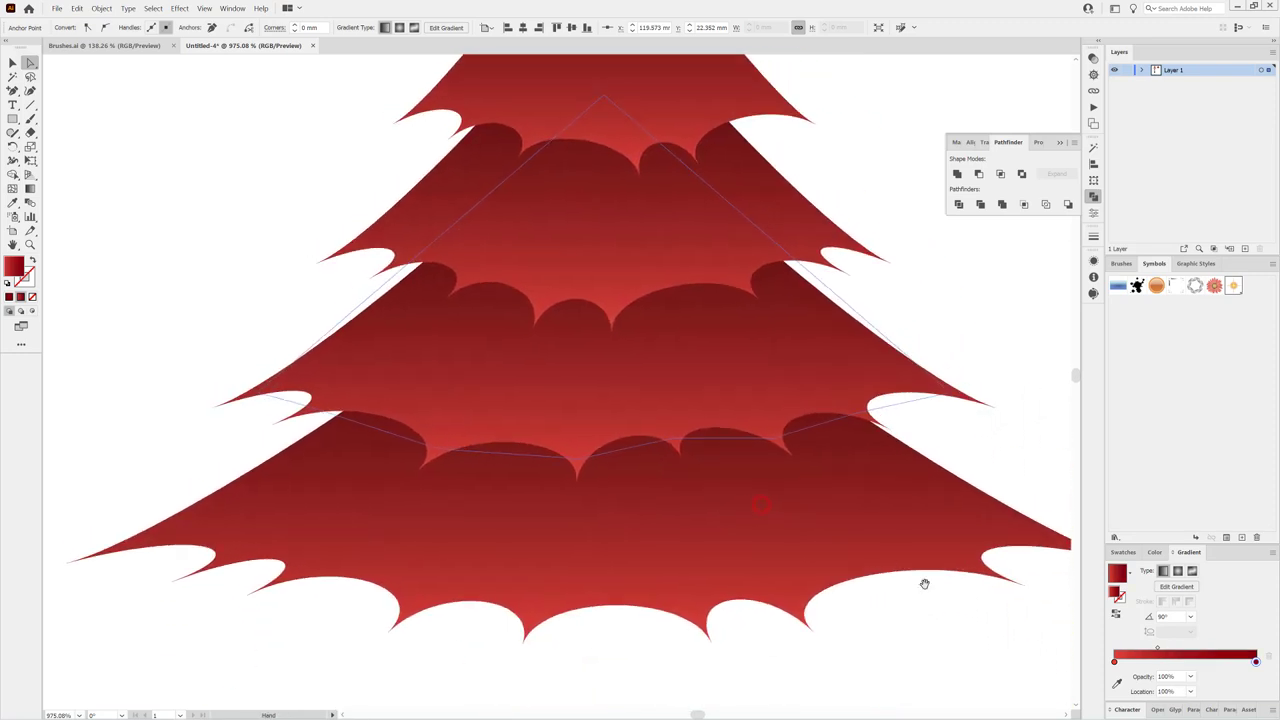
drag(924, 584, 881, 491)
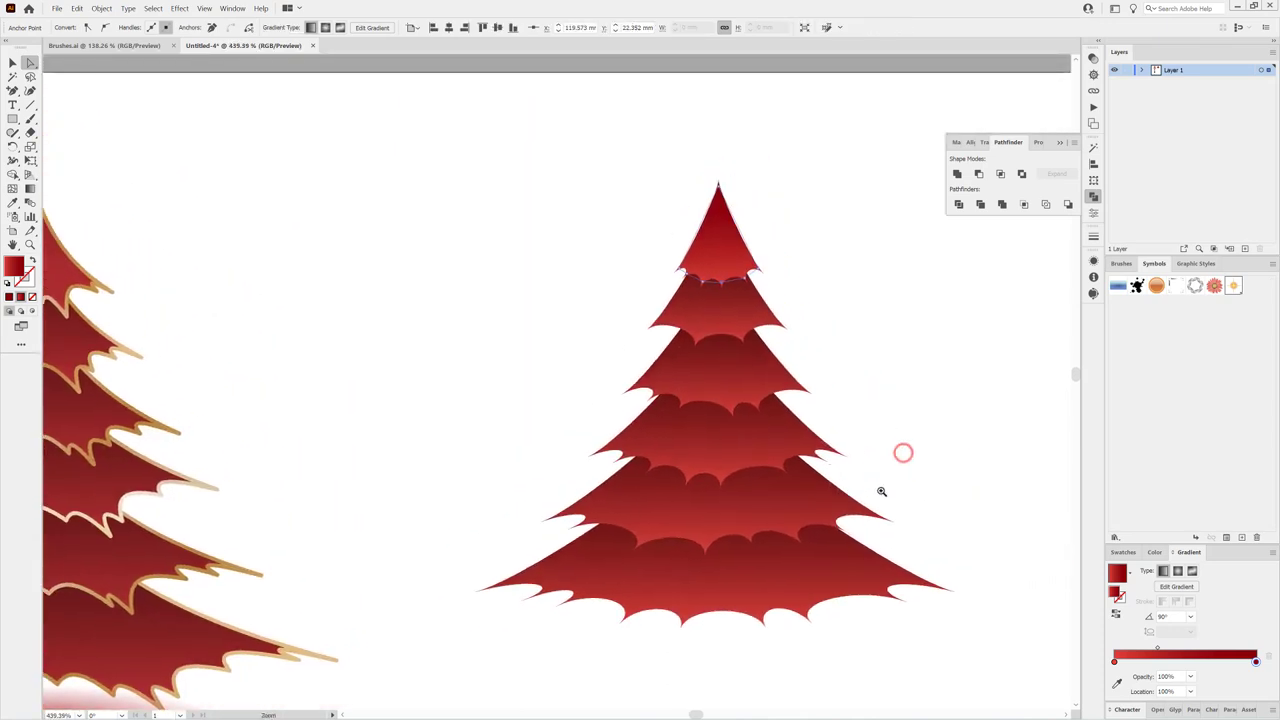
drag(760, 254, 809, 320)
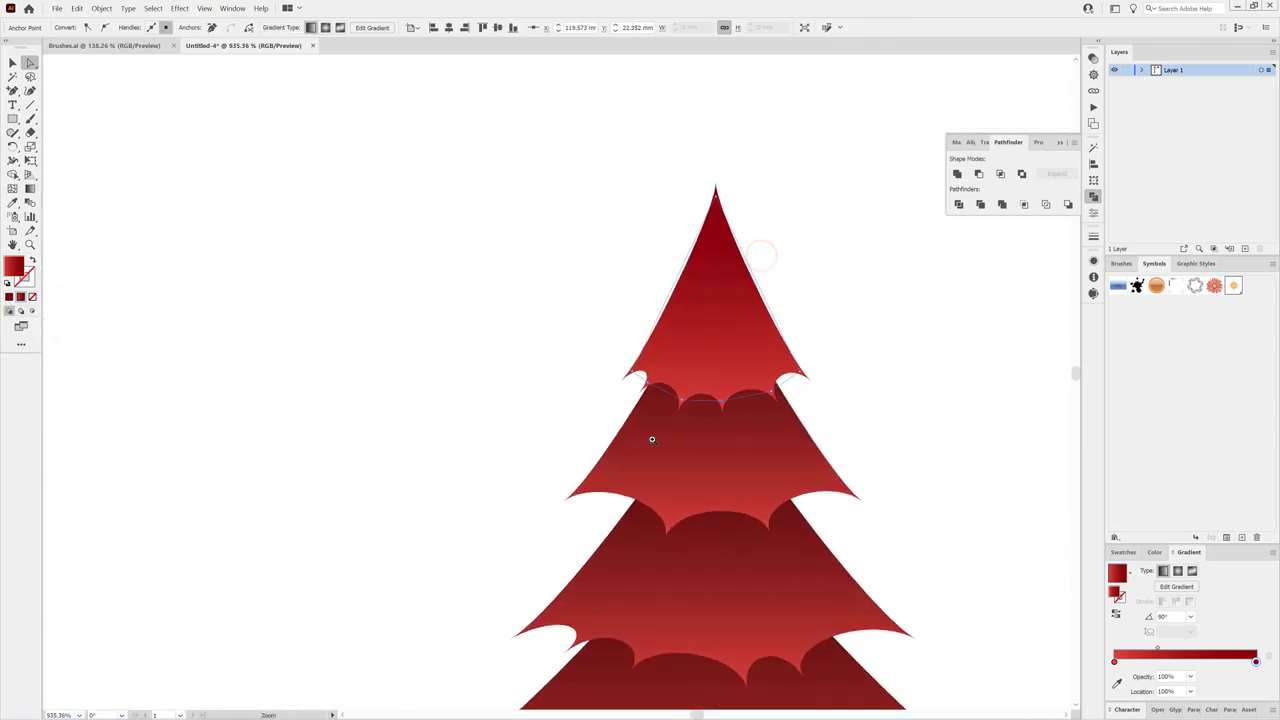
click(662, 388)
drag(645, 385, 656, 388)
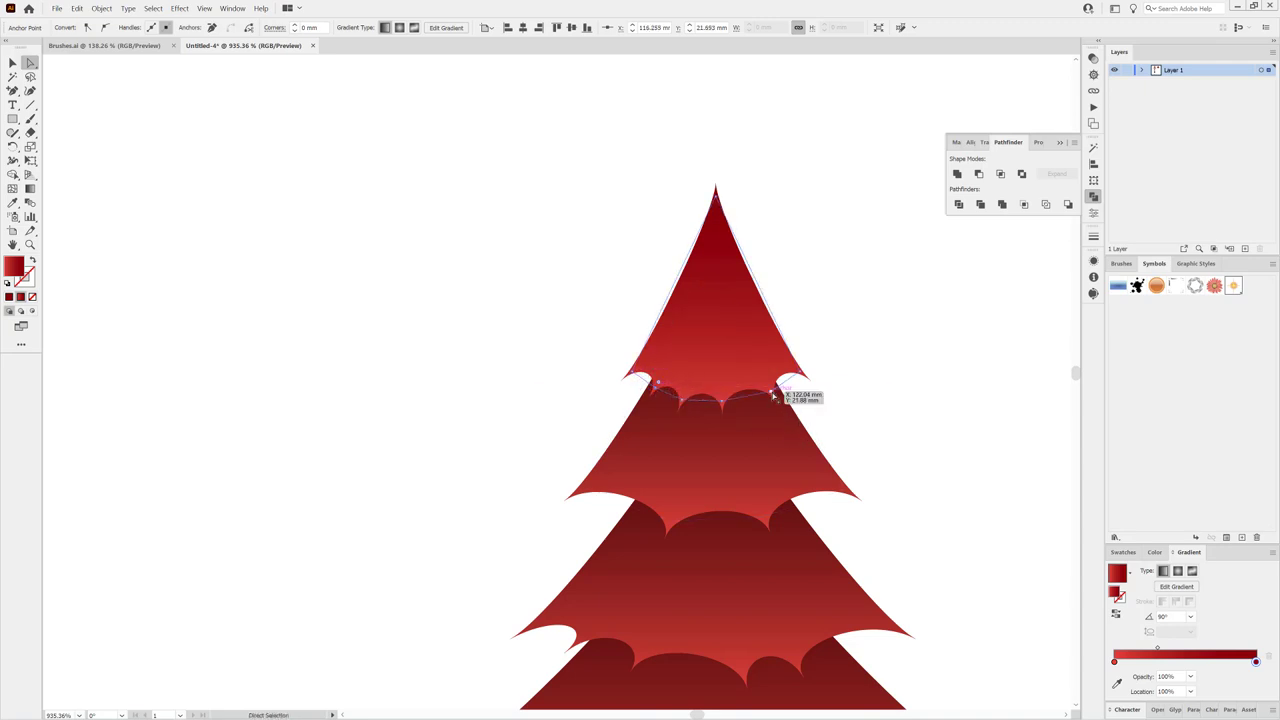
click(769, 387)
Step: Move the whole top tier slightly into place over the tier below
scroll(934, 500, down, 2)
scroll(946, 503, down, 1)
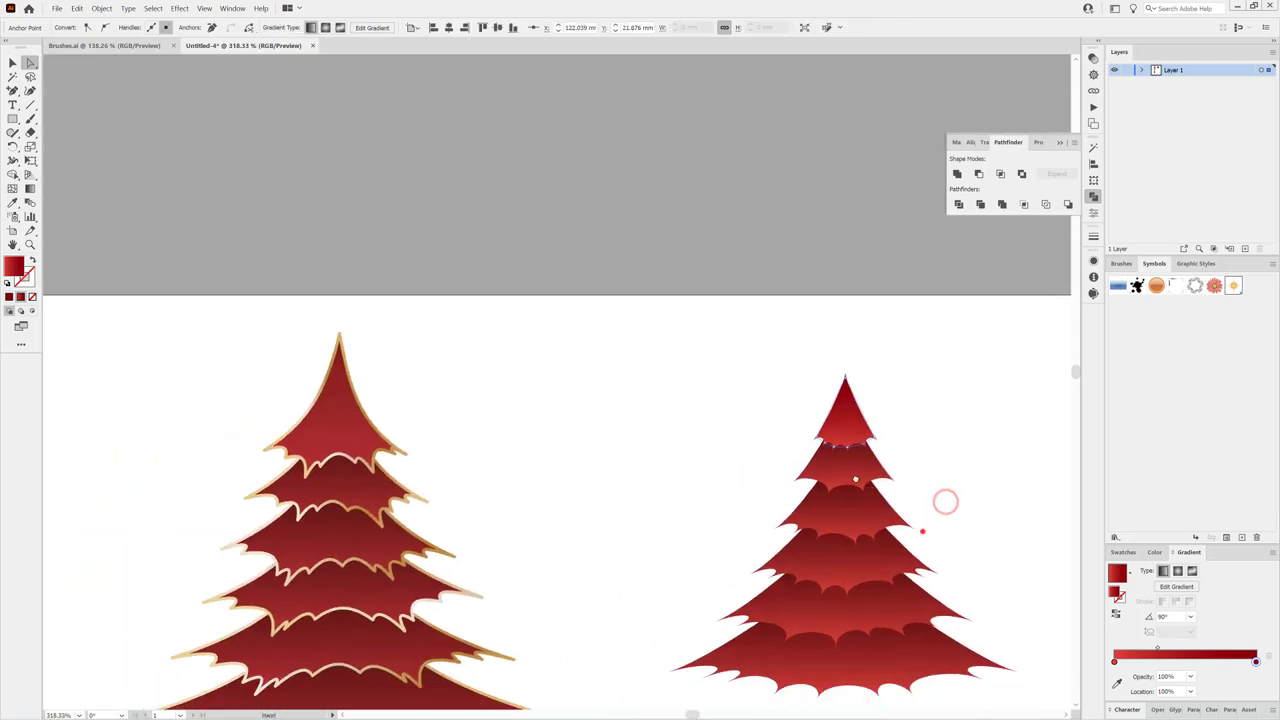
scroll(920, 529, down, 2)
drag(595, 212, 720, 312)
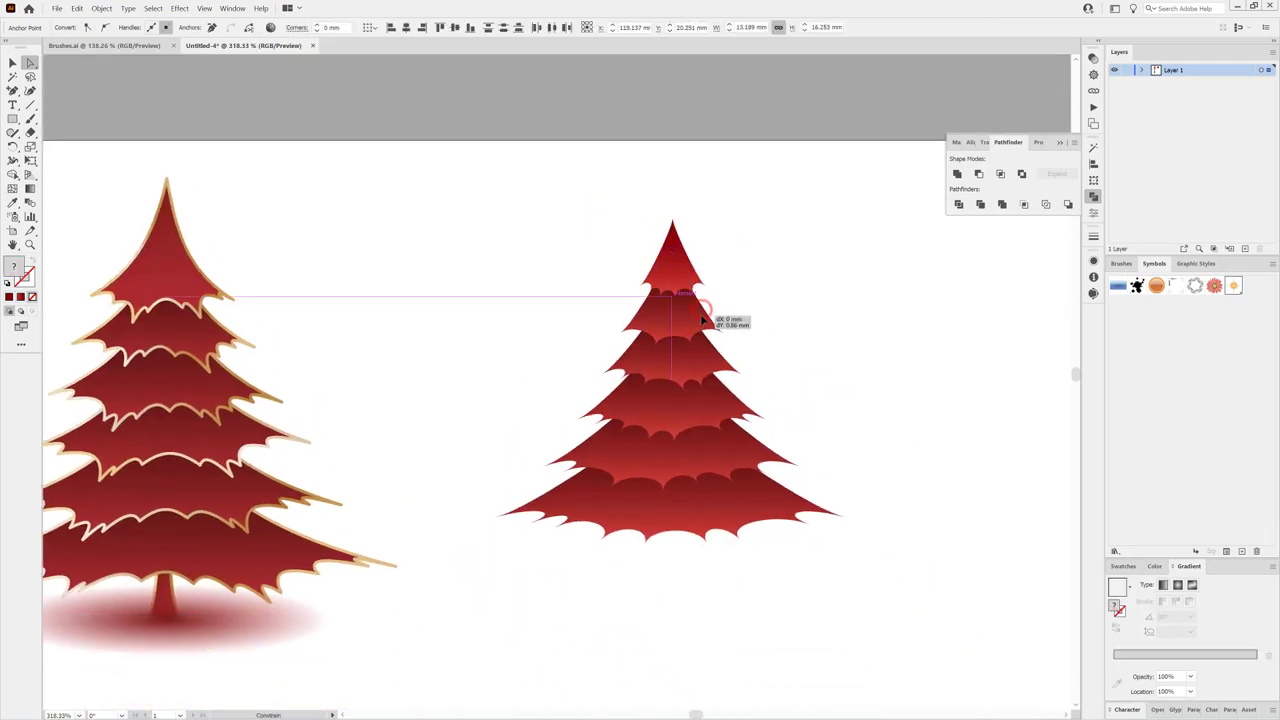
drag(703, 316, 690, 282)
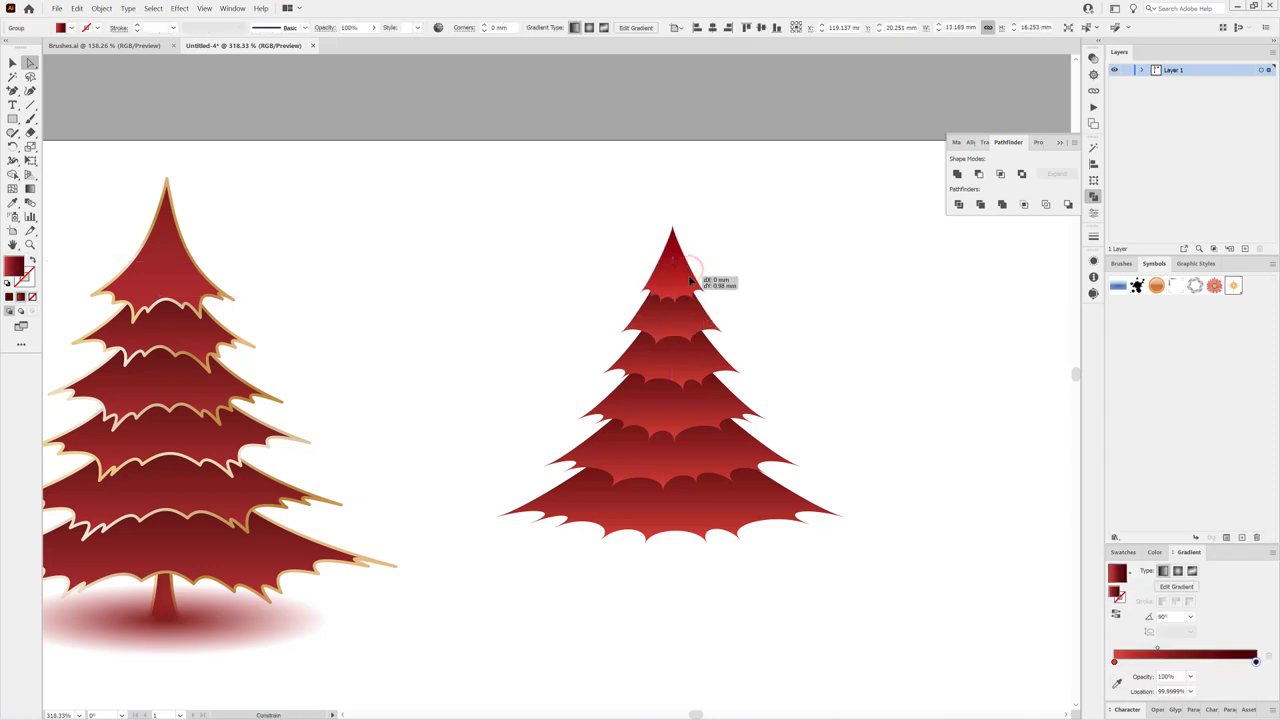
click(909, 290)
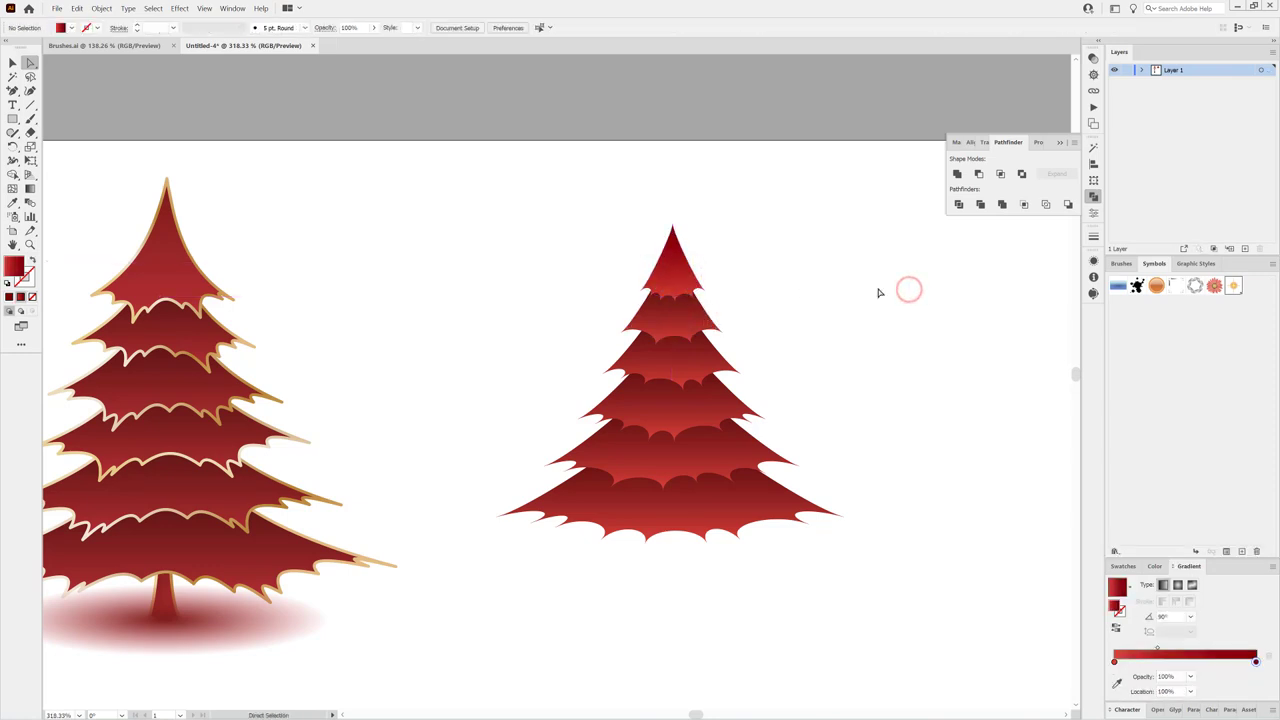
Step: Narrow the red tree's bottom tier, stretch it to about 22.13 mm tall, then select the whole tree
click(828, 521)
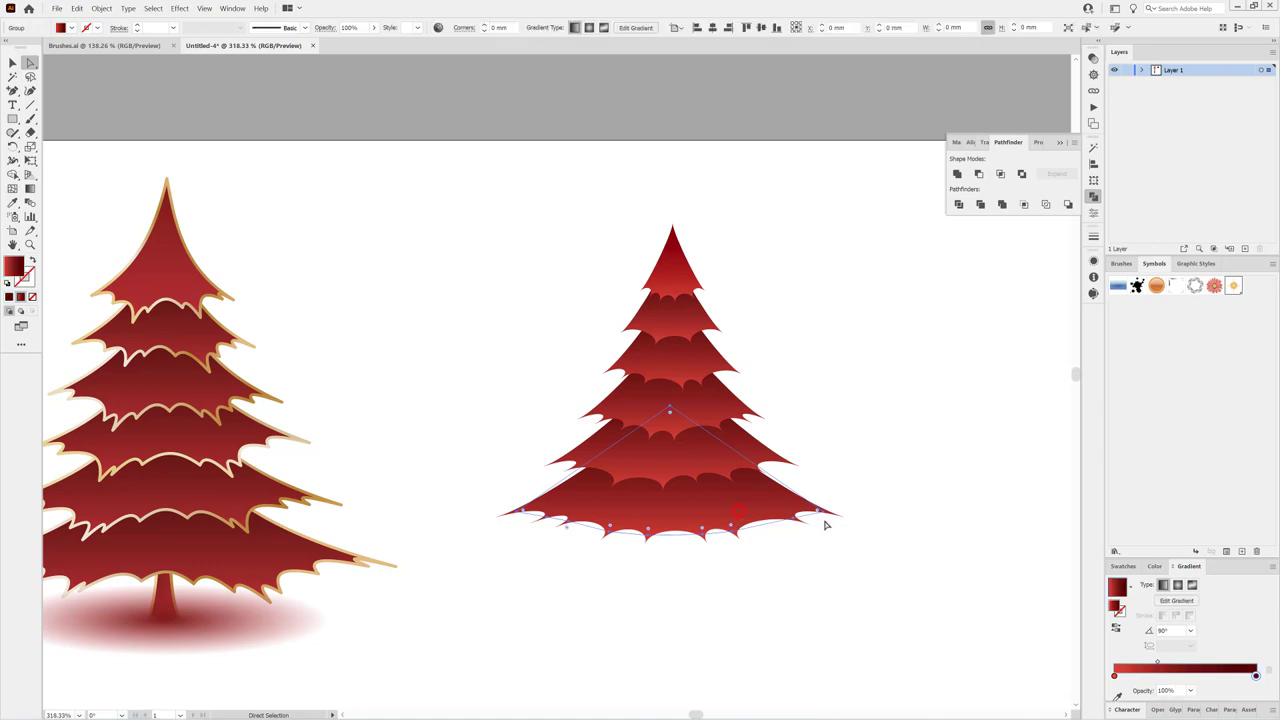
click(31, 161)
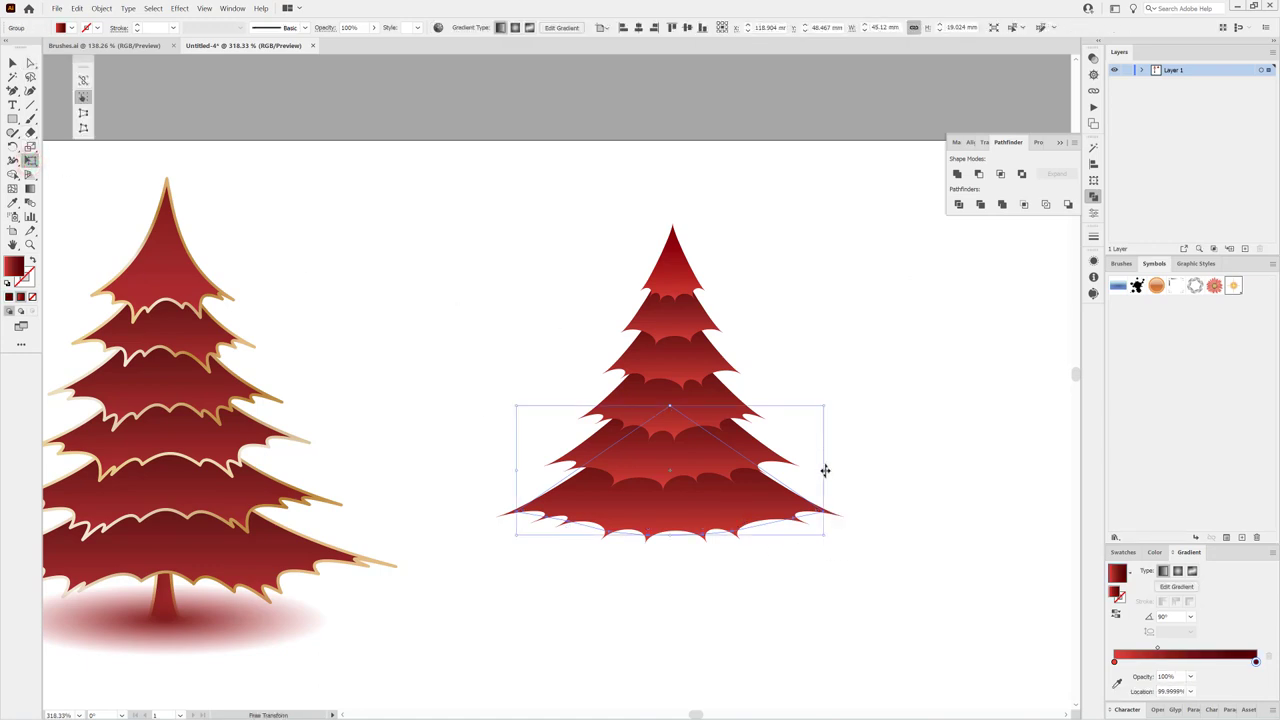
drag(822, 471, 809, 474)
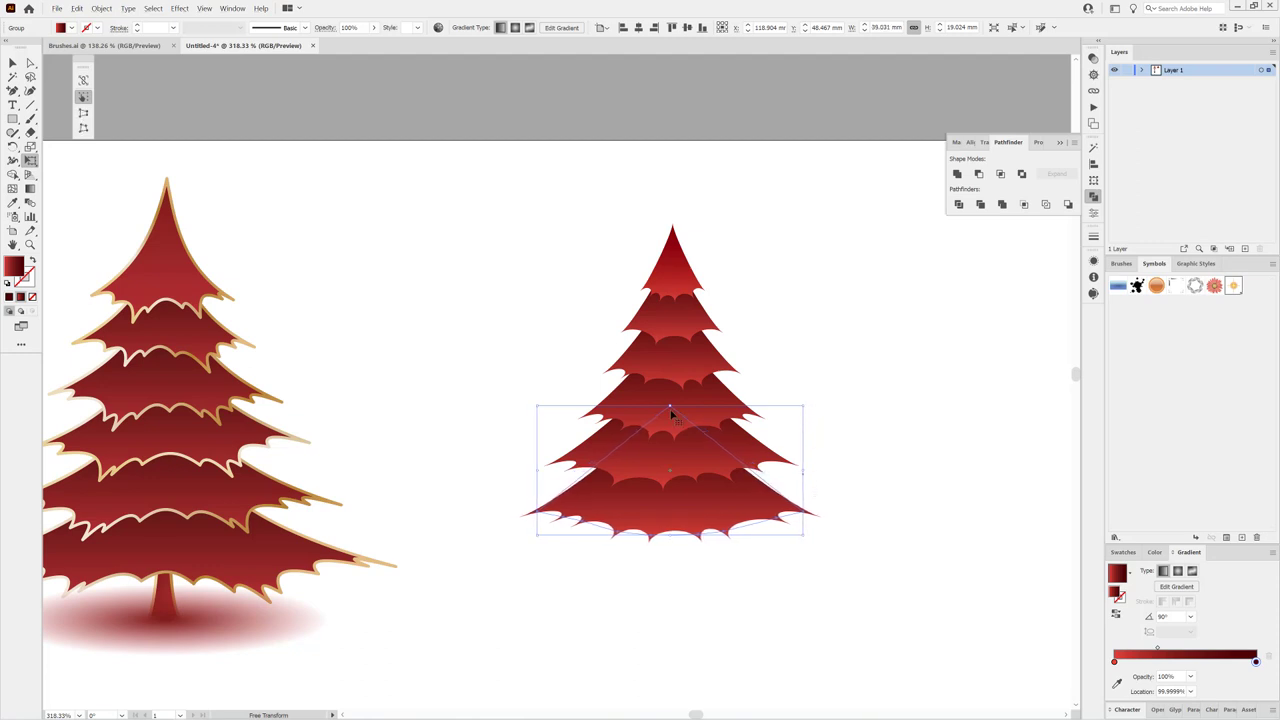
drag(670, 396, 670, 389)
click(975, 413)
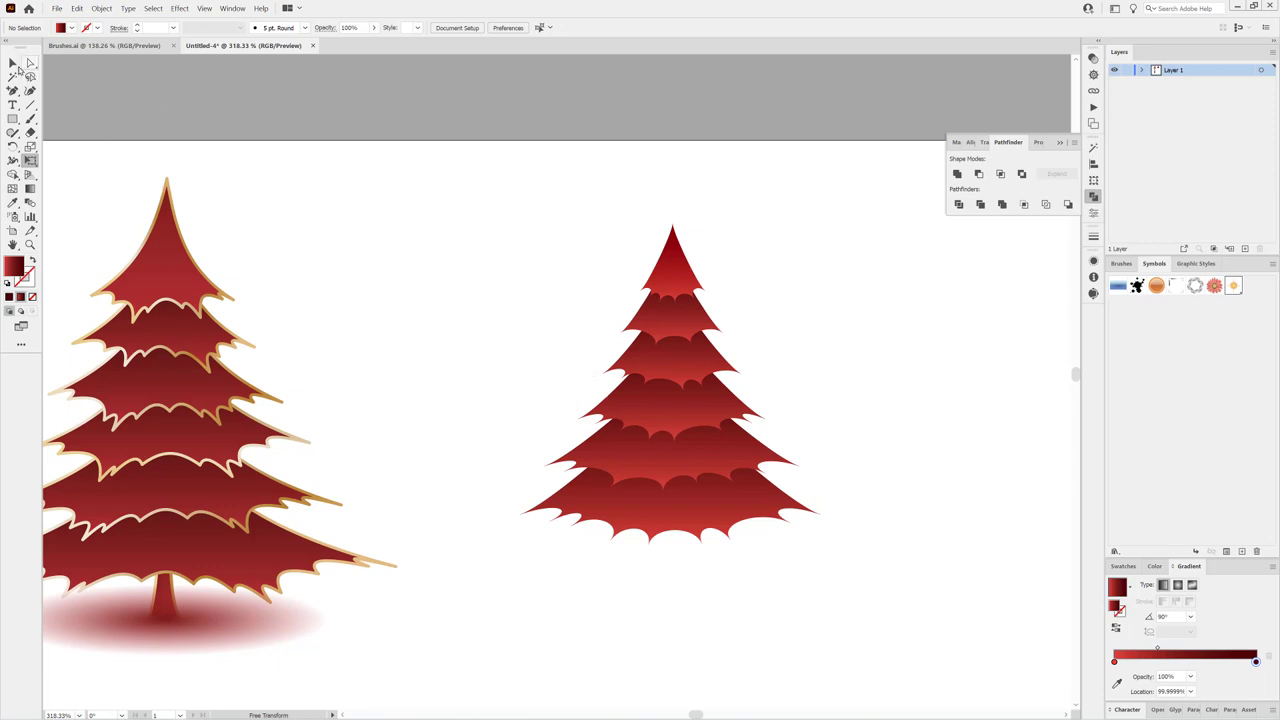
click(12, 62)
drag(500, 200, 894, 605)
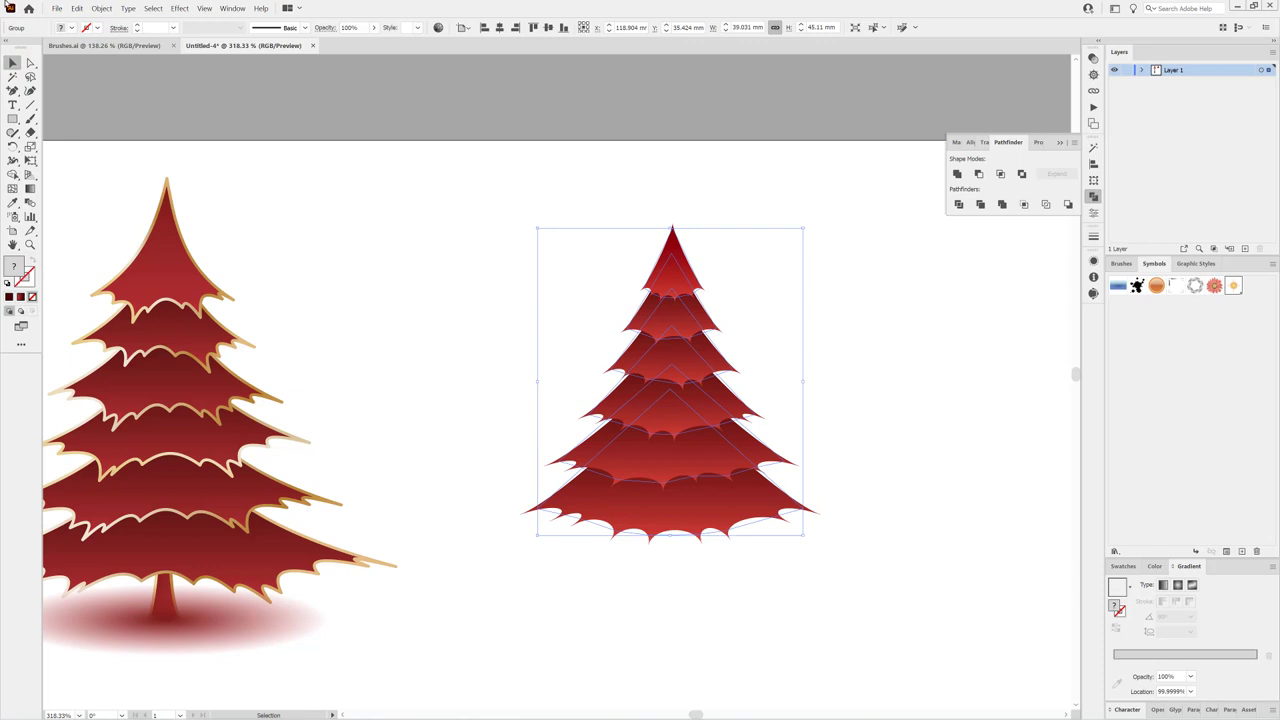
Step: Expand the red tree's appearance into plain shapes
click(102, 9)
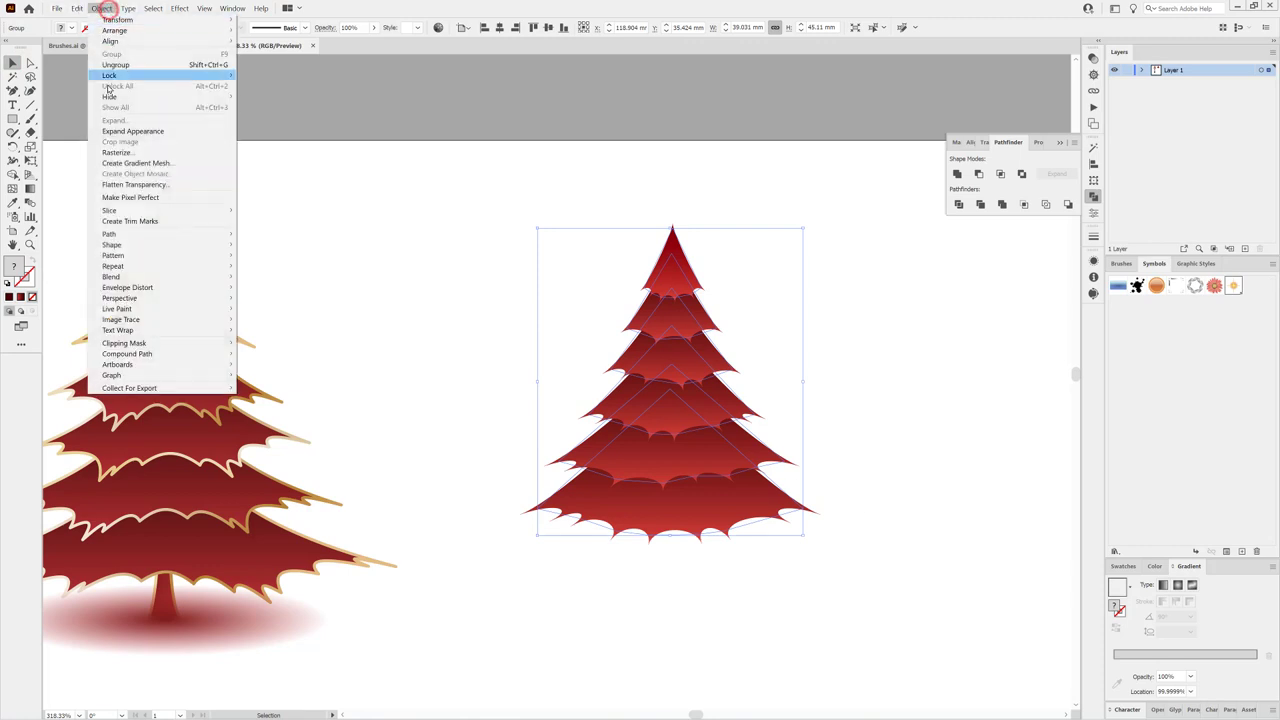
click(153, 133)
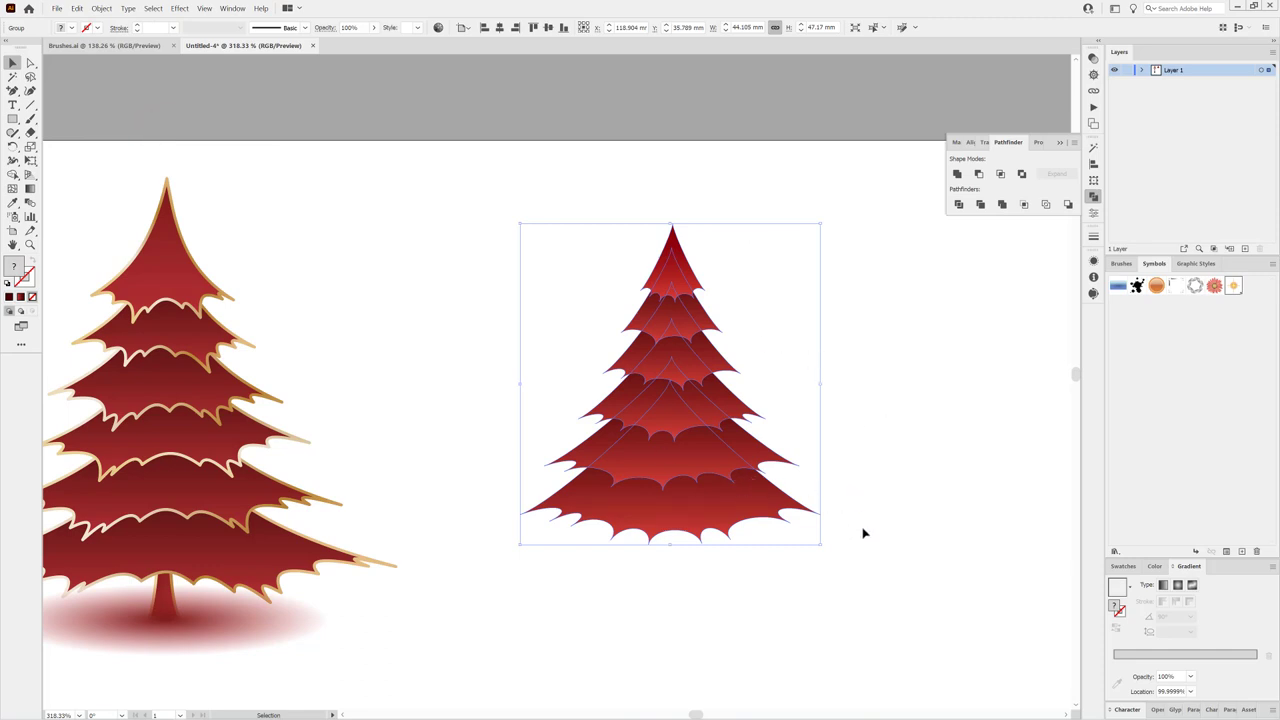
click(1122, 614)
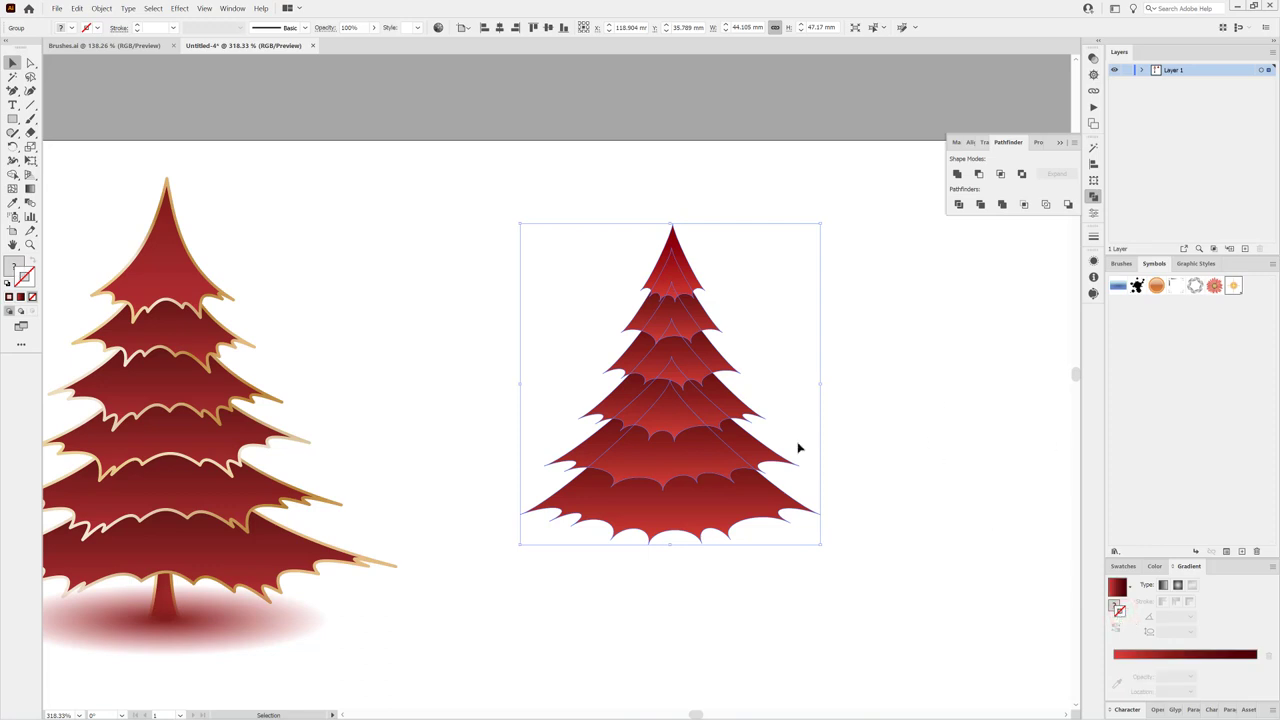
Step: Apply the Polished Brass gradient from the Metals library as the tree's 1 pt outline
click(99, 28)
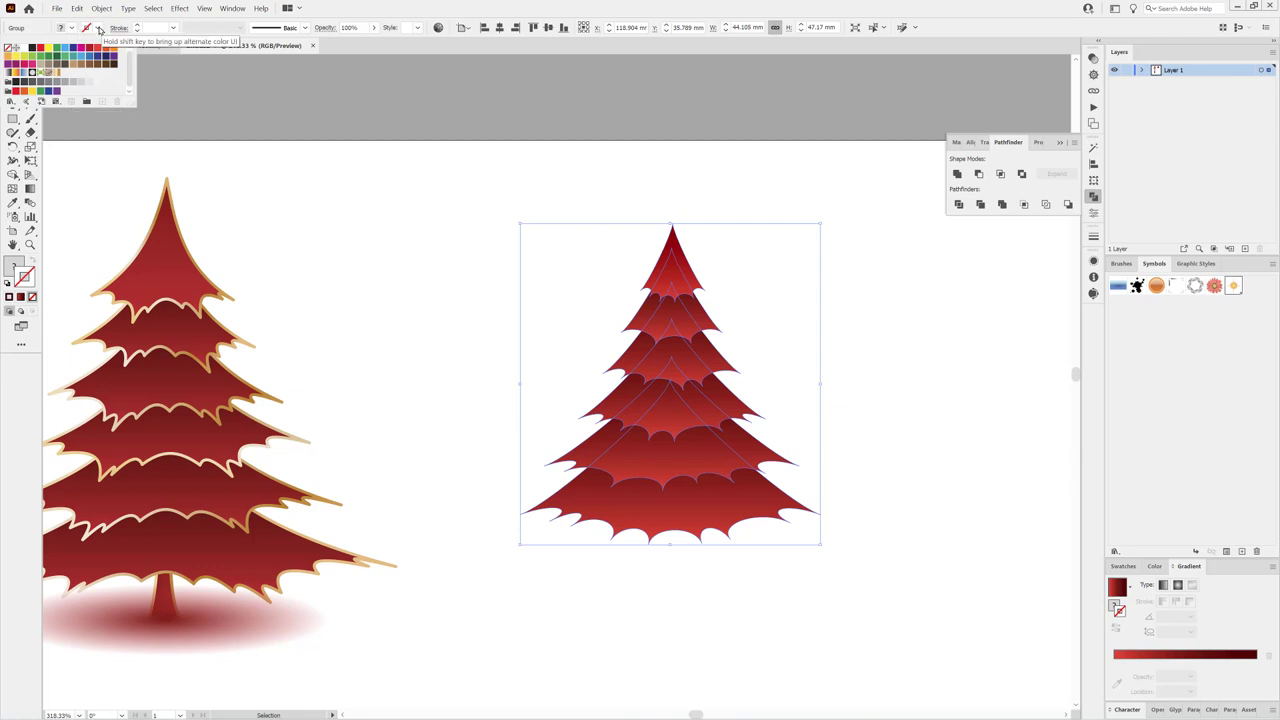
click(99, 28)
click(99, 28)
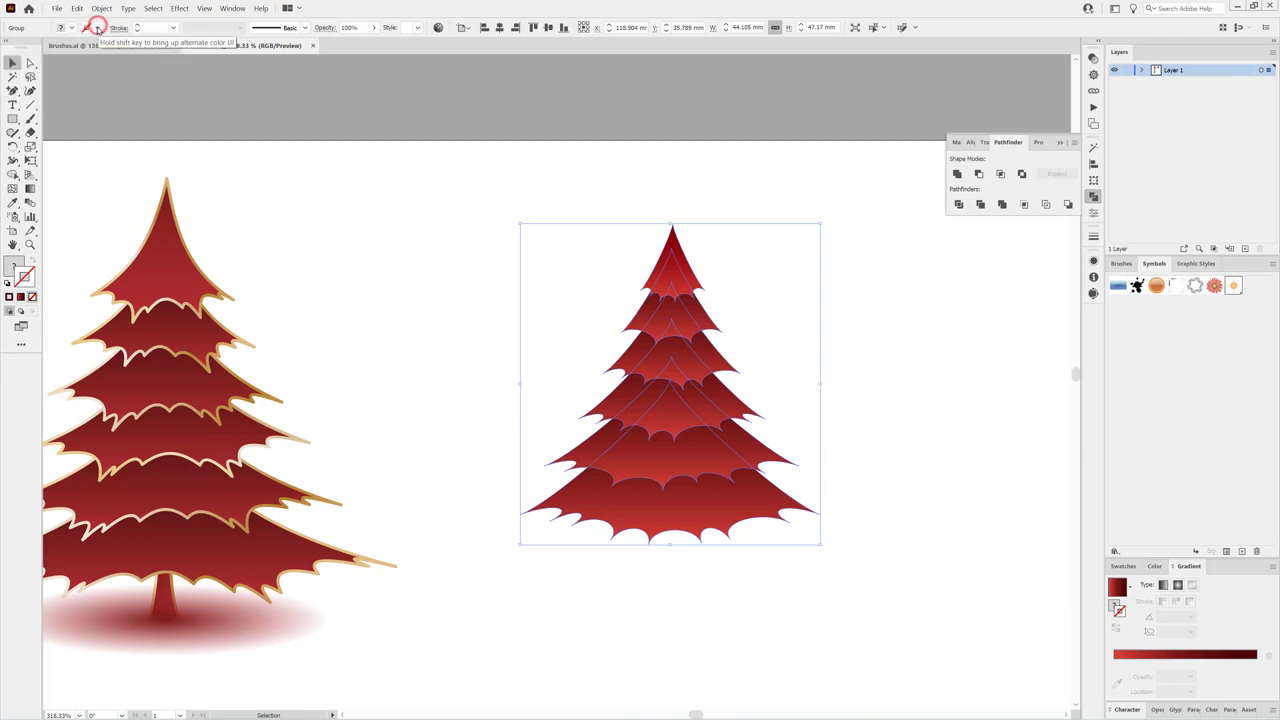
click(10, 102)
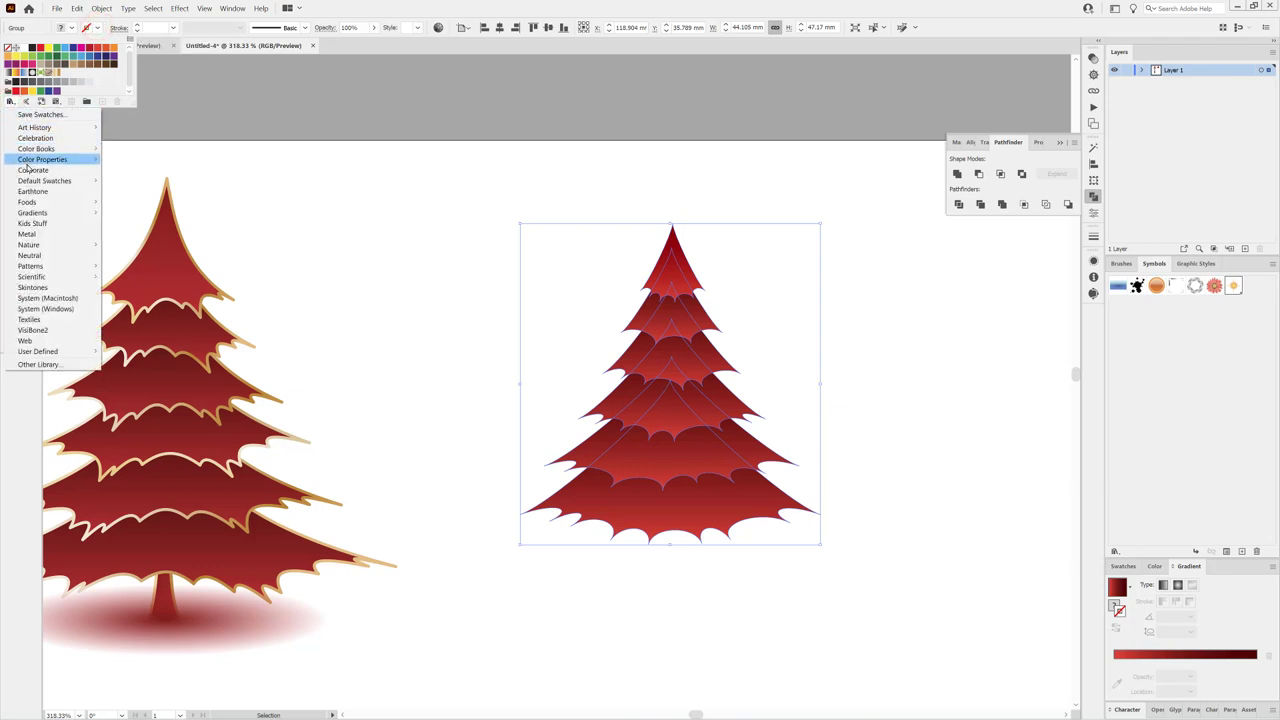
mouse_move(33, 212)
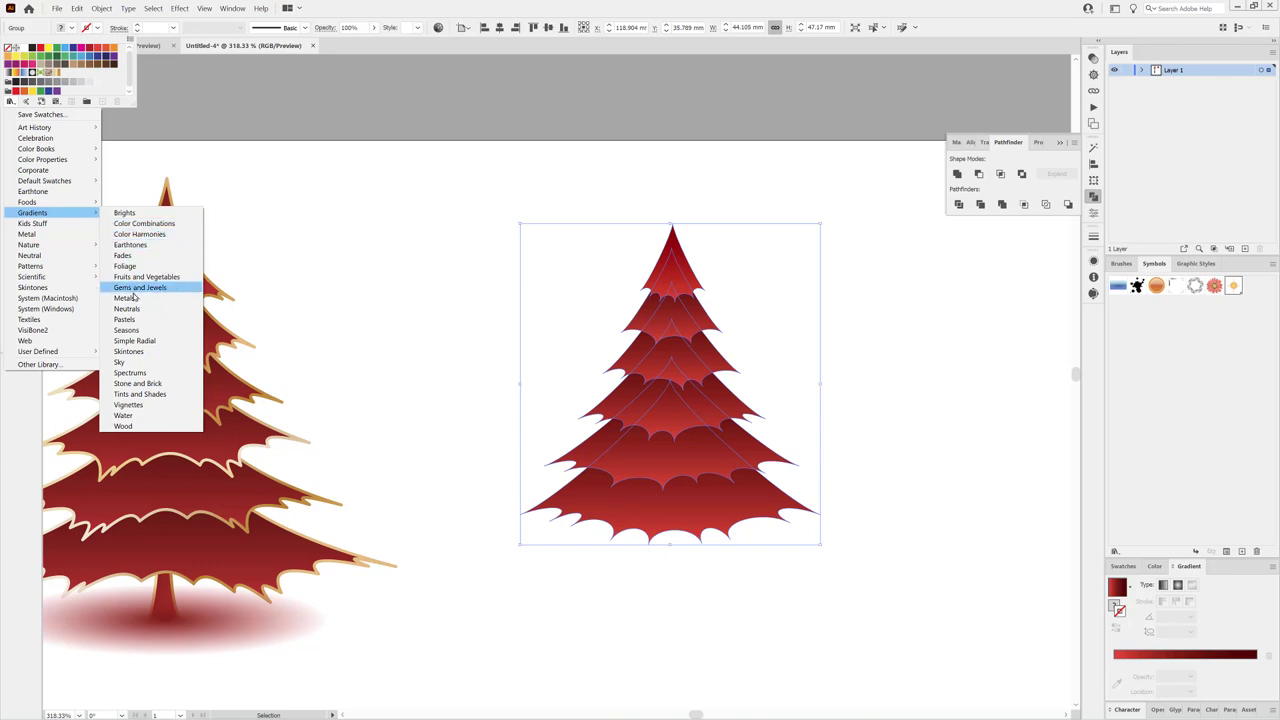
click(130, 299)
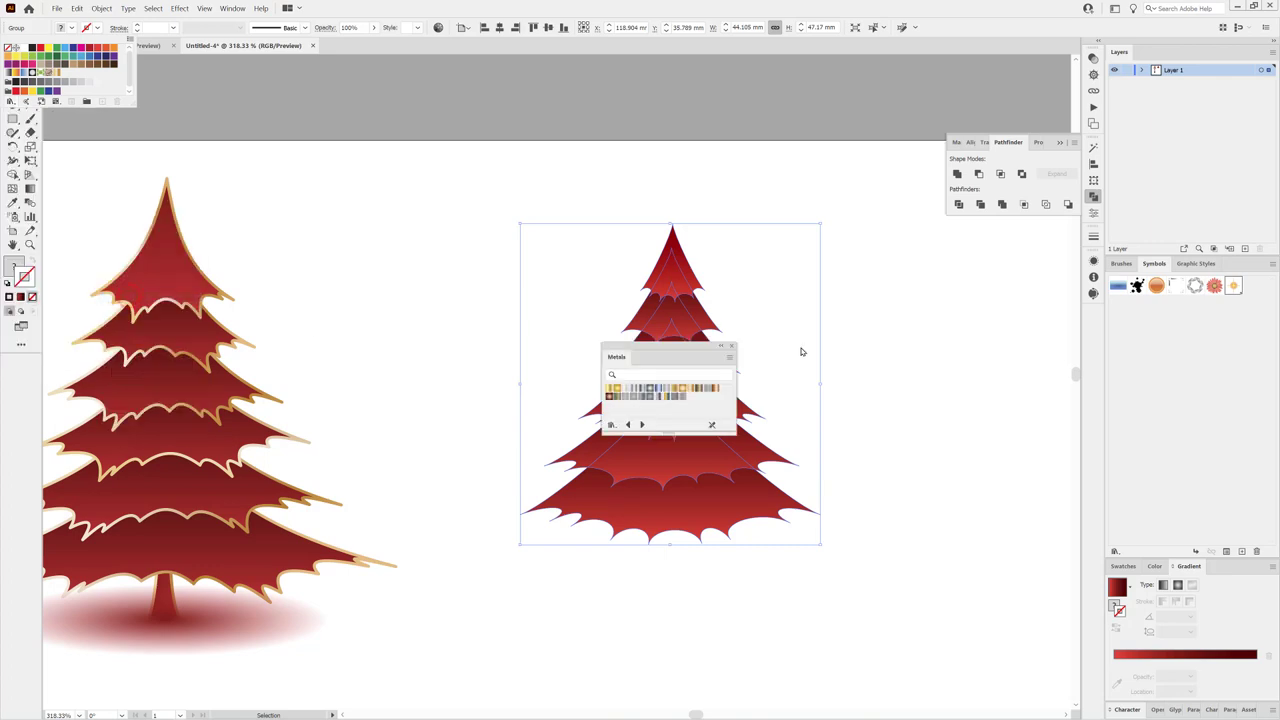
click(677, 346)
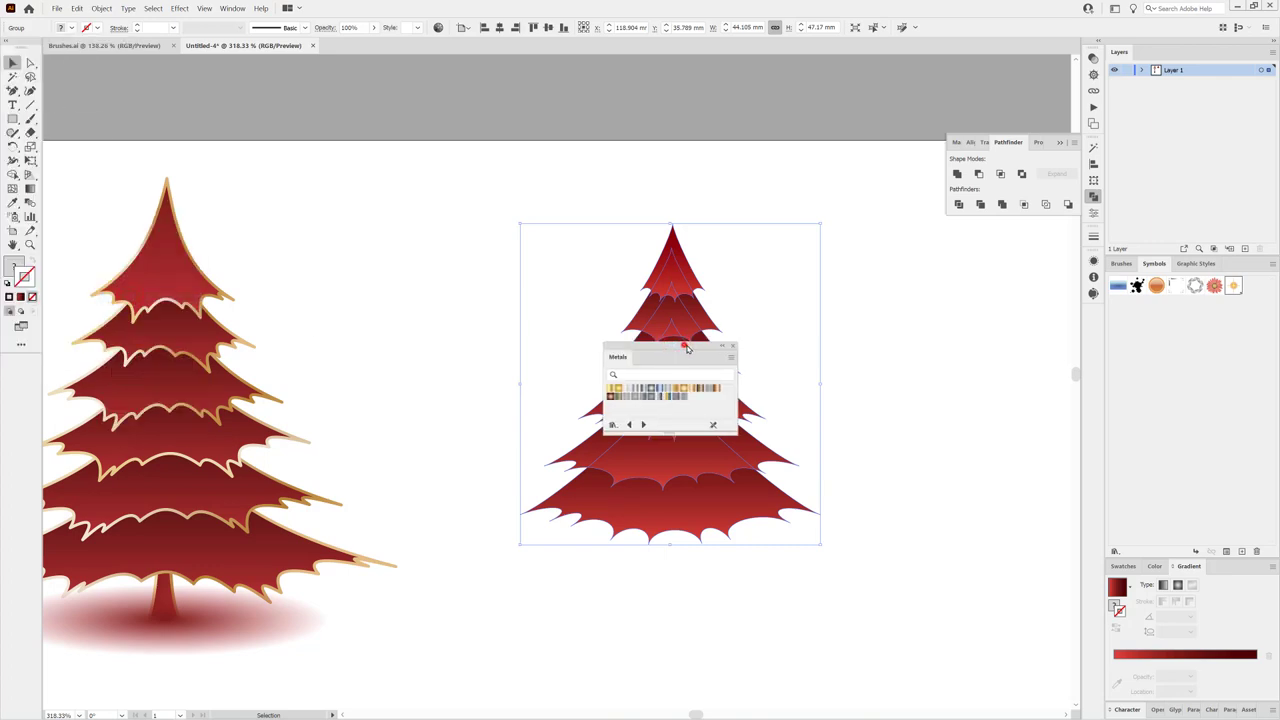
drag(688, 347, 1005, 271)
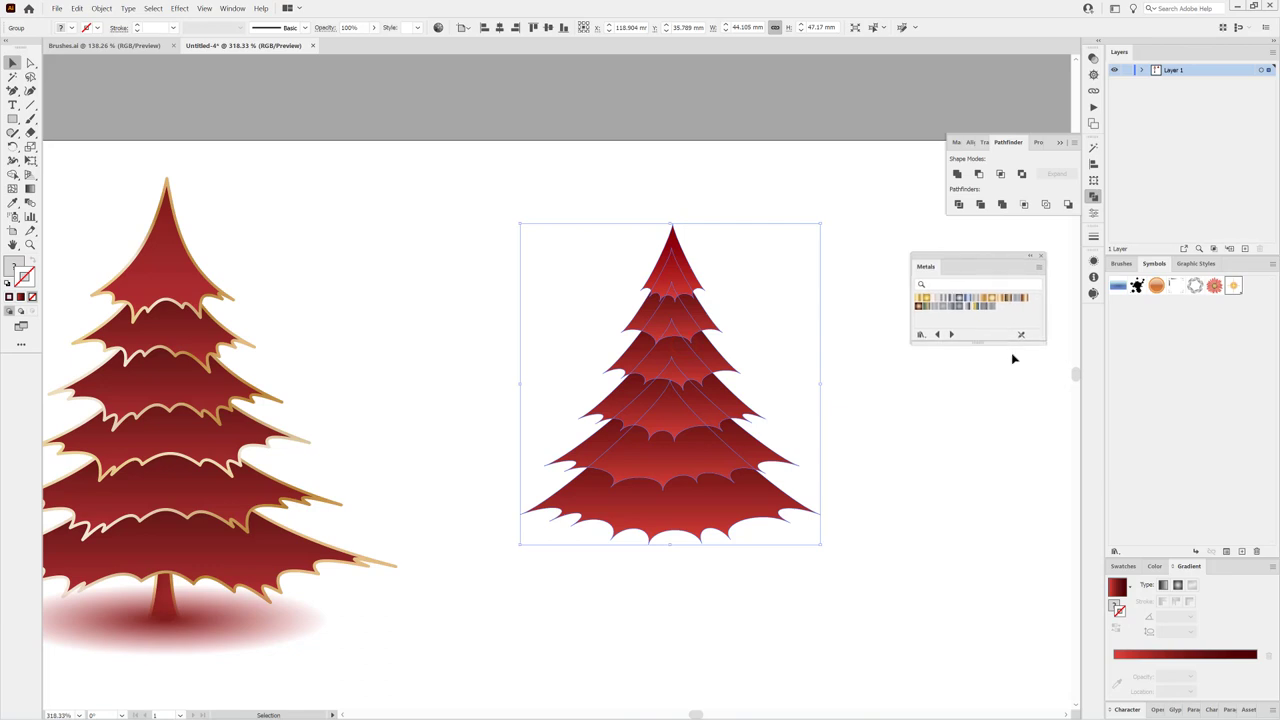
click(998, 299)
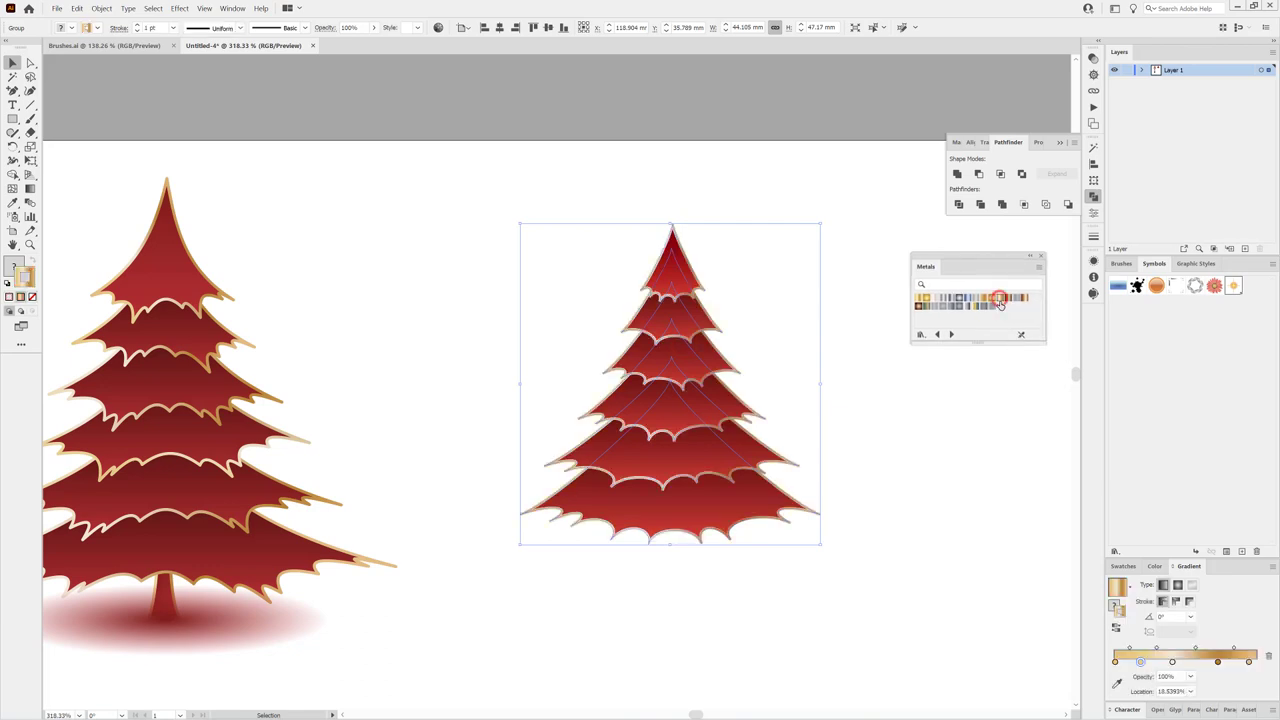
Step: Zoom in on the tree's brass outline and bring up the Stroke settings
key(z)
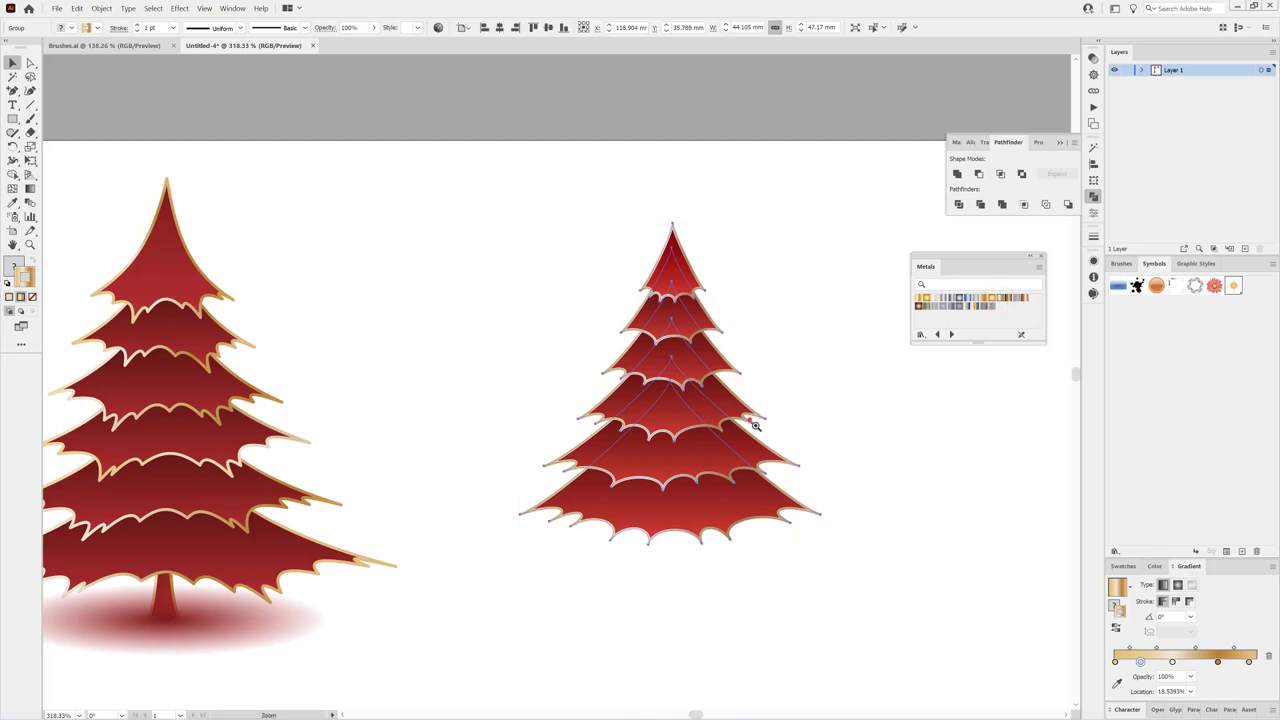
drag(756, 426, 900, 476)
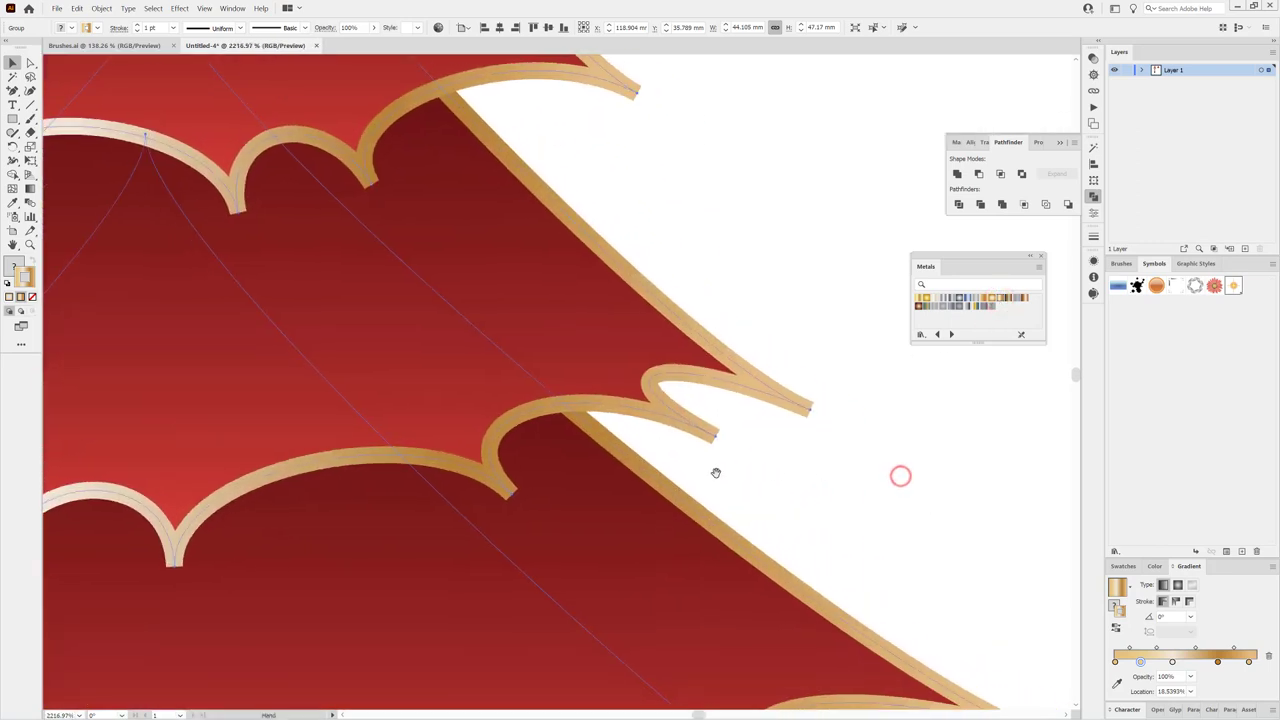
drag(705, 461, 845, 400)
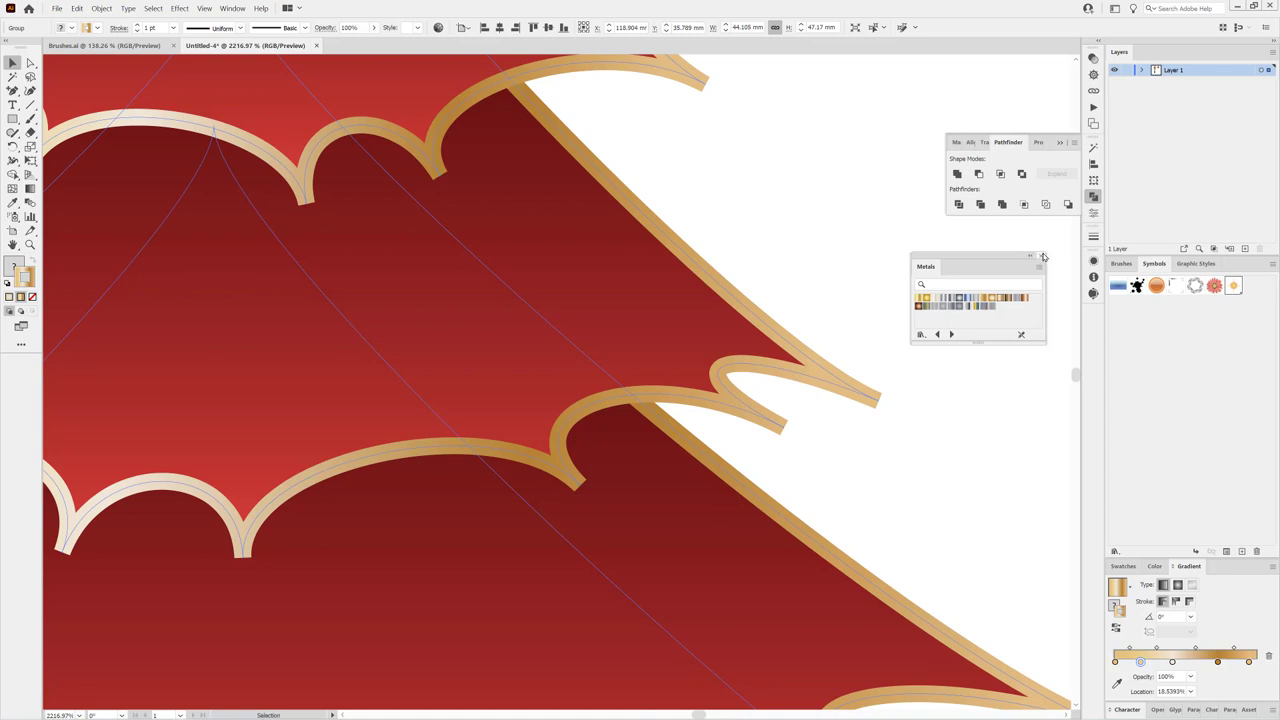
click(1094, 237)
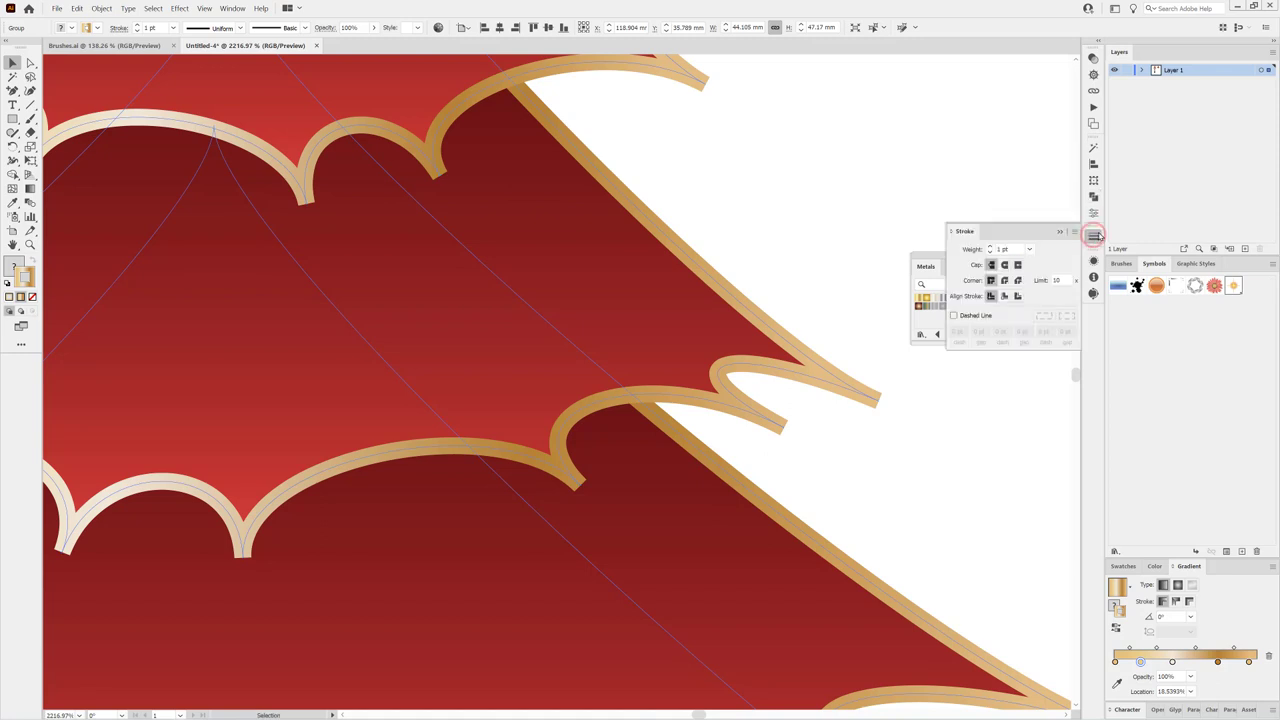
click(235, 9)
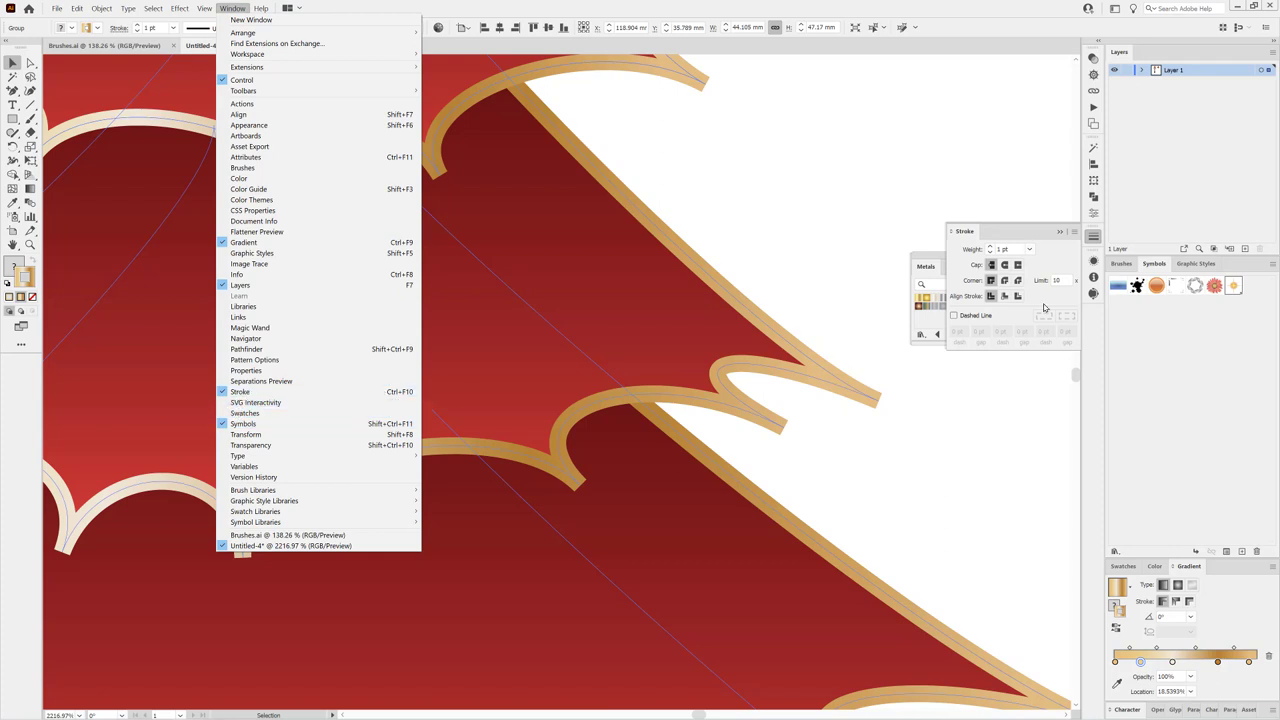
click(951, 15)
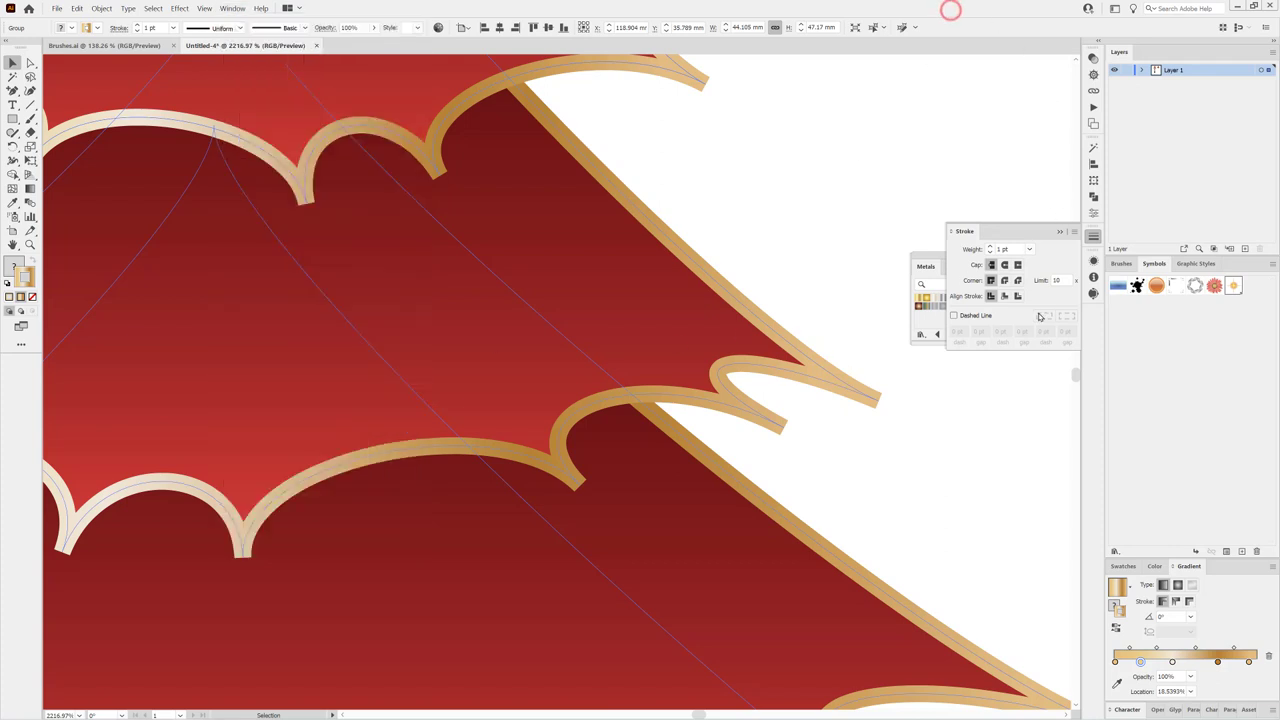
Step: Try the stroke cap options, then set the outline corners to Round Join
click(1005, 265)
scroll(885, 430, down, 2)
scroll(883, 429, down, 2)
scroll(886, 429, up, 3)
scroll(857, 417, up, 2)
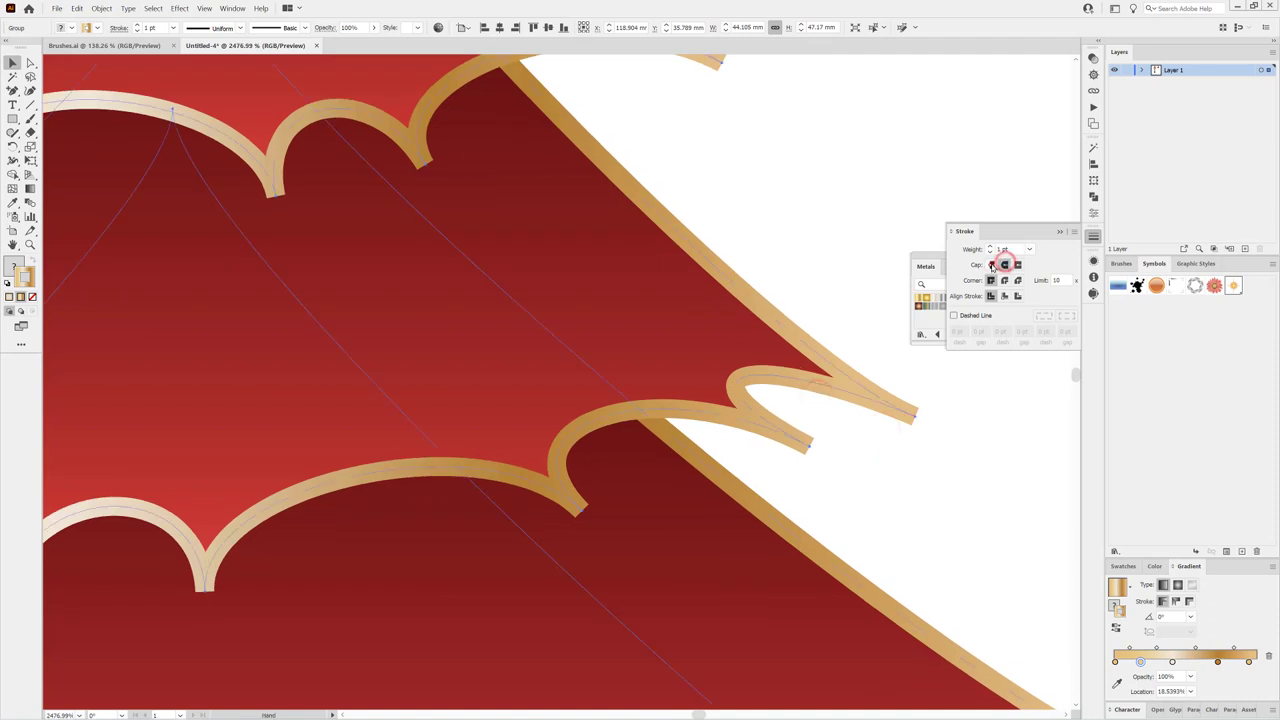
click(991, 265)
click(1005, 280)
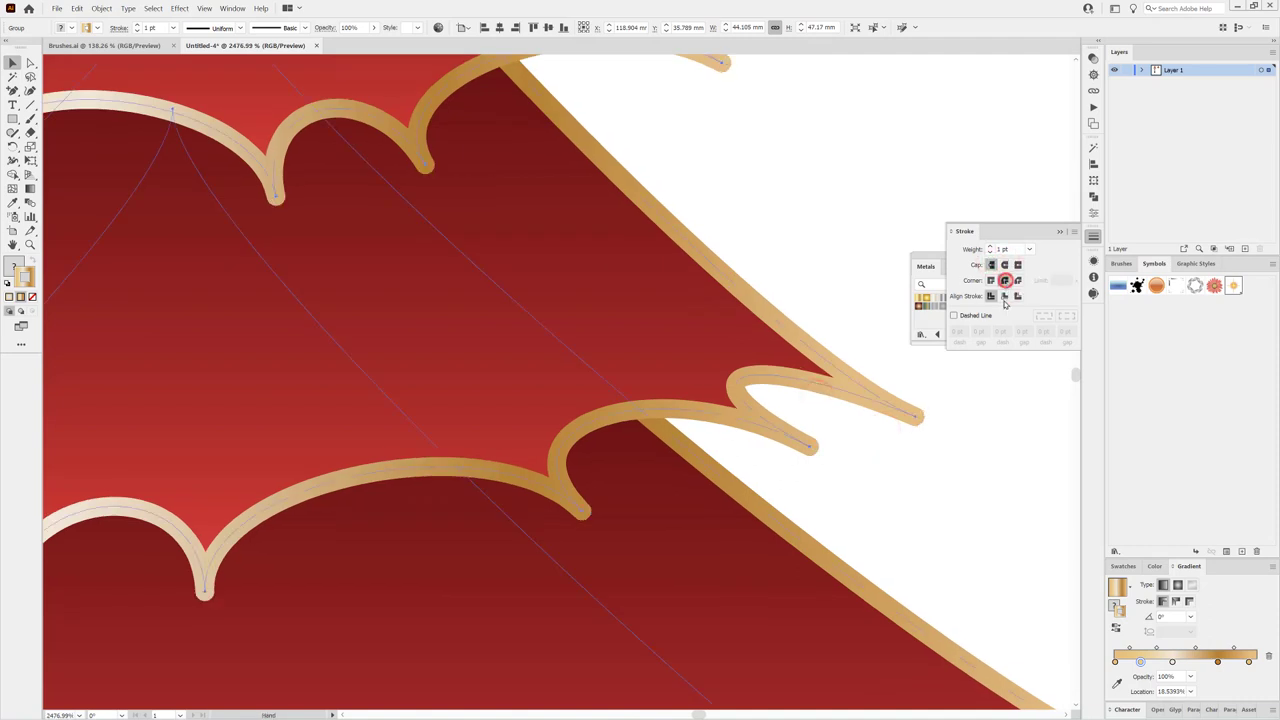
scroll(846, 400, down, 3)
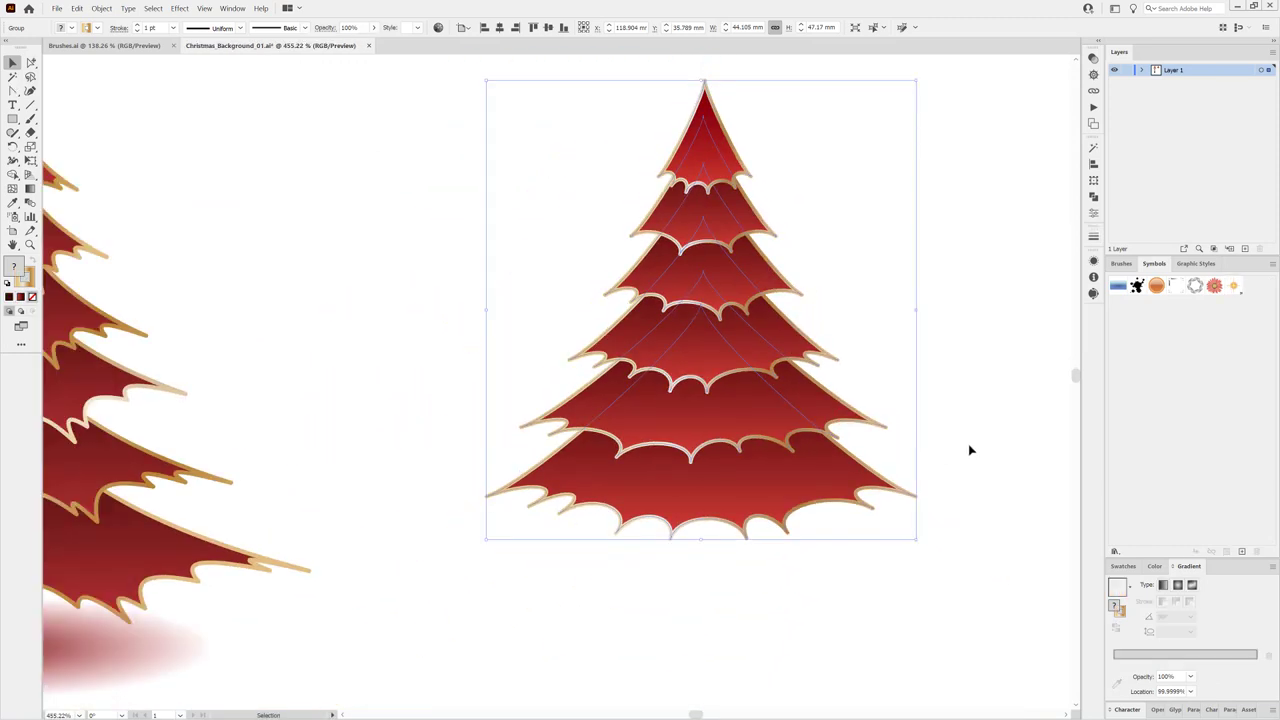
Step: Draw a narrow trunk rectangle, about 3.1 × 9.6 mm, beneath the red tree
click(966, 449)
click(12, 118)
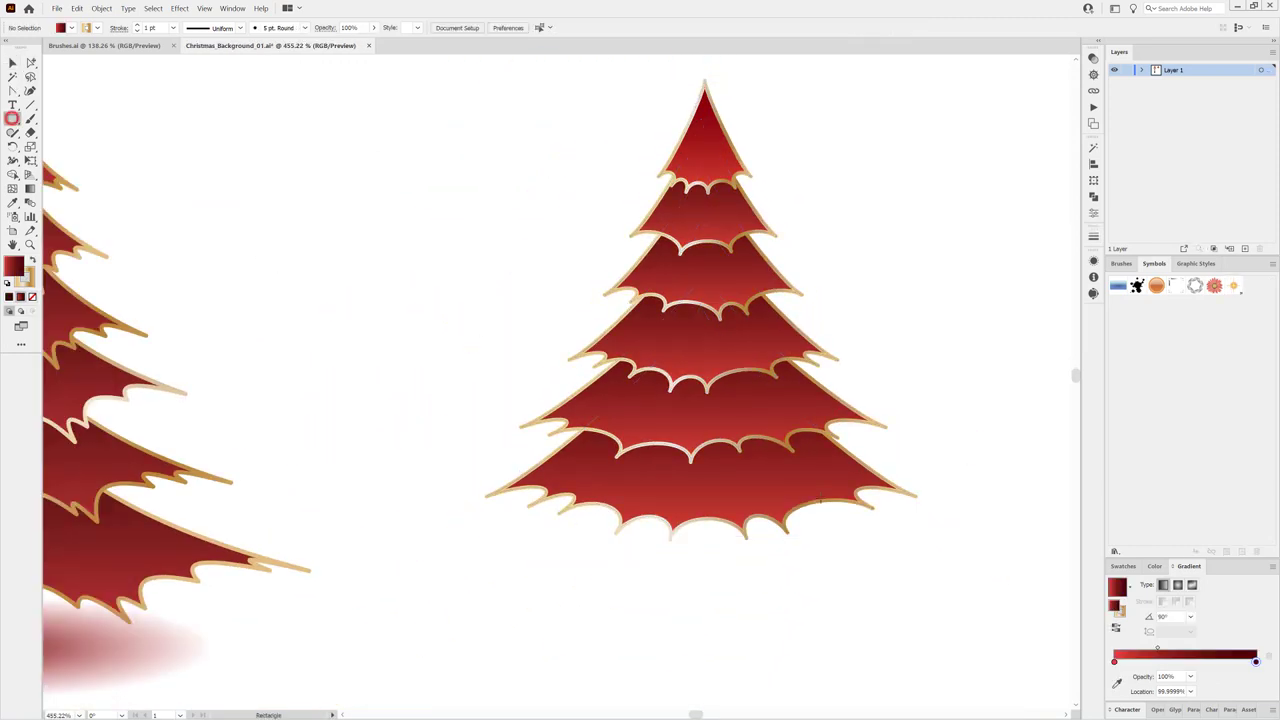
drag(692, 65, 718, 153)
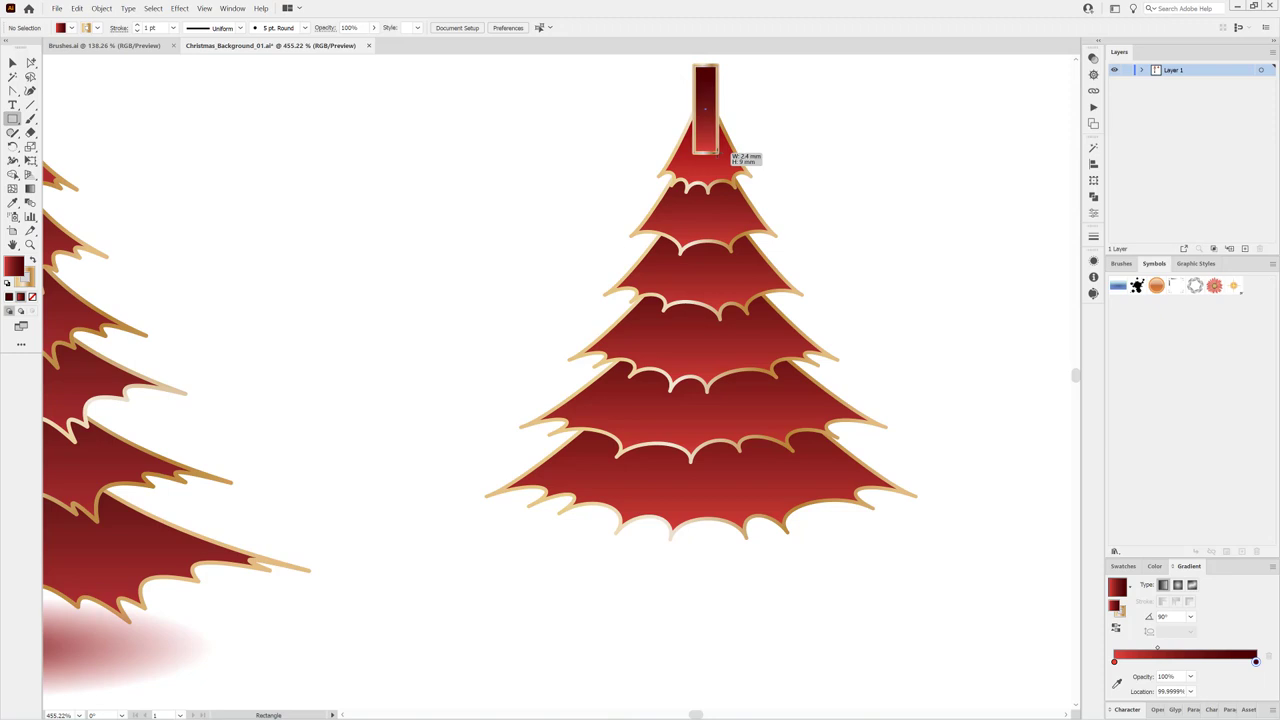
mouse_move(718, 153)
mouse_down()
mouse_move(716, 320)
mouse_move(534, 290)
mouse_move(748, 314)
mouse_move(775, 232)
mouse_move(790, 248)
mouse_move(760, 466)
mouse_move(723, 557)
mouse_move(749, 563)
mouse_move(716, 557)
mouse_move(719, 581)
mouse_up()
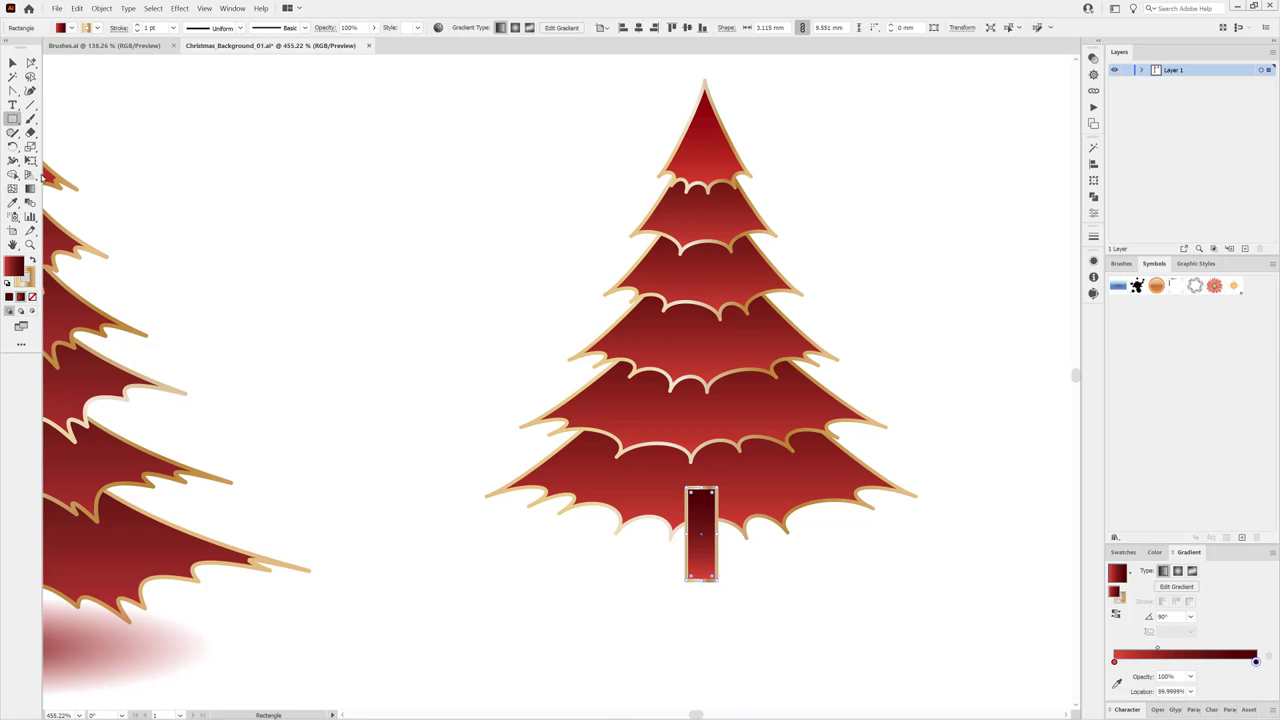
click(30, 62)
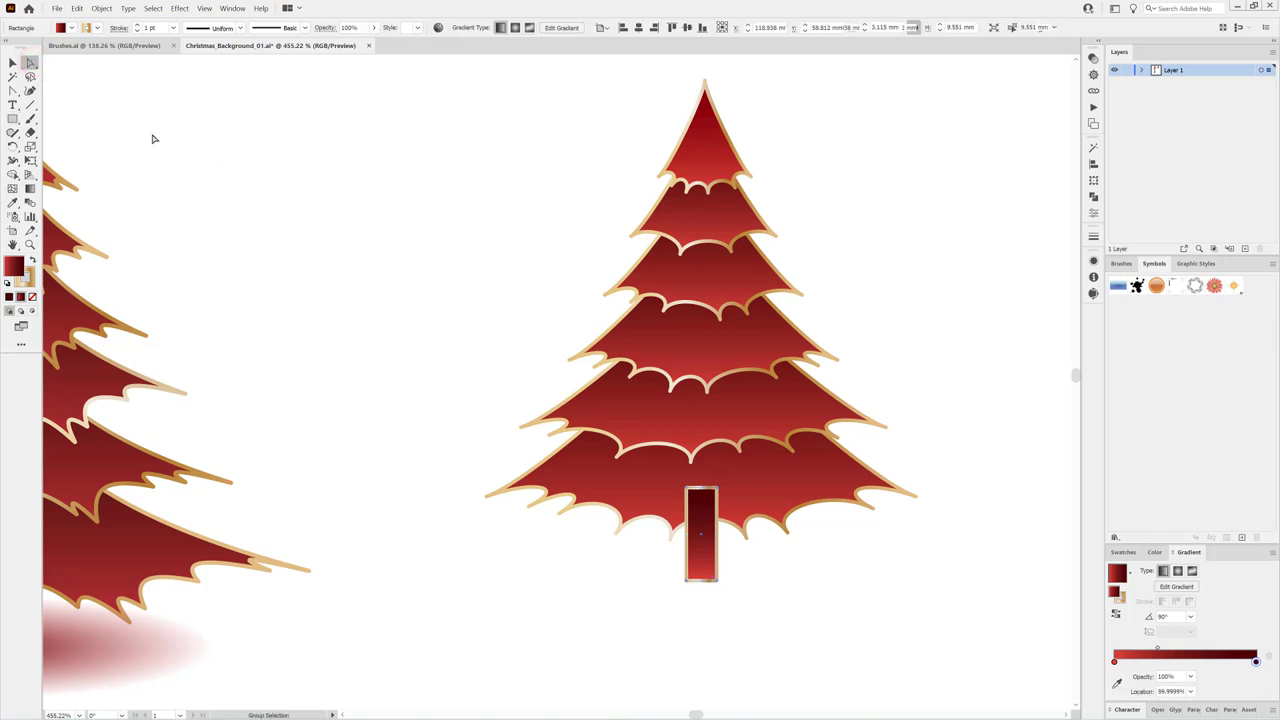
mouse_move(757, 502)
mouse_down()
mouse_move(760, 563)
mouse_move(814, 509)
mouse_up()
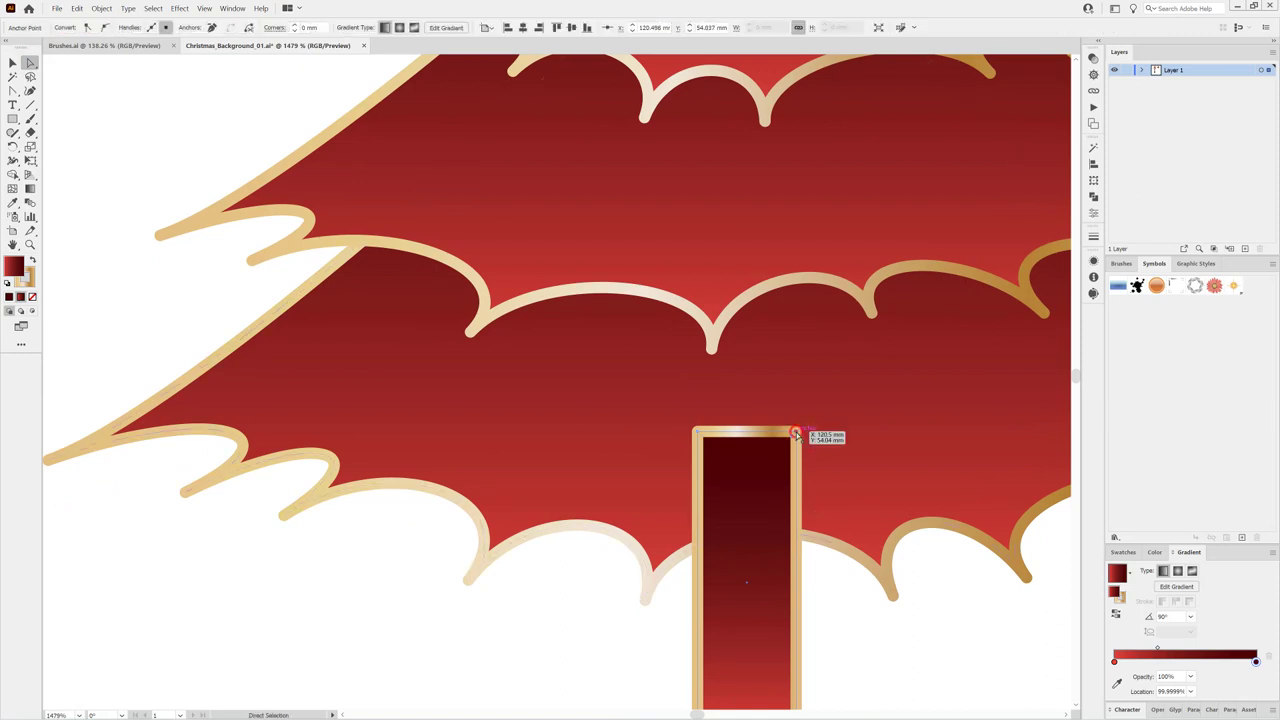
Step: Pull the trunk's two top corners inward to taper it
drag(798, 436, 782, 437)
click(698, 437)
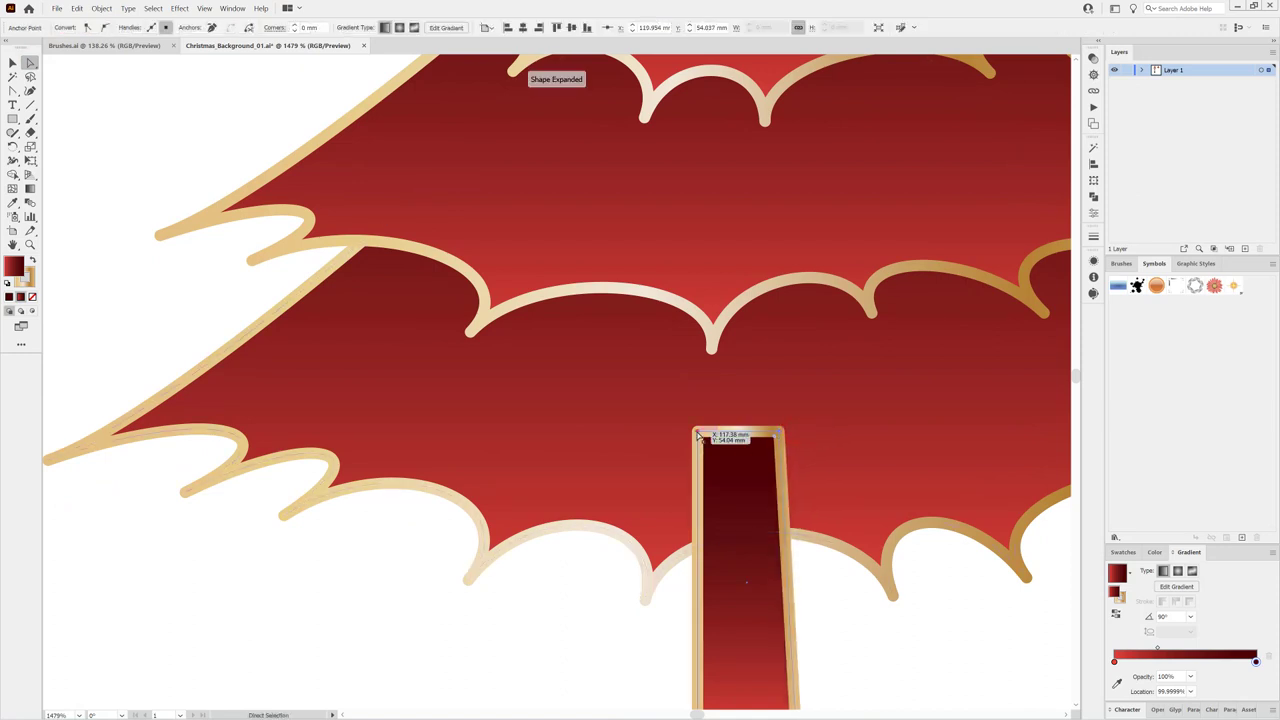
drag(698, 437, 720, 432)
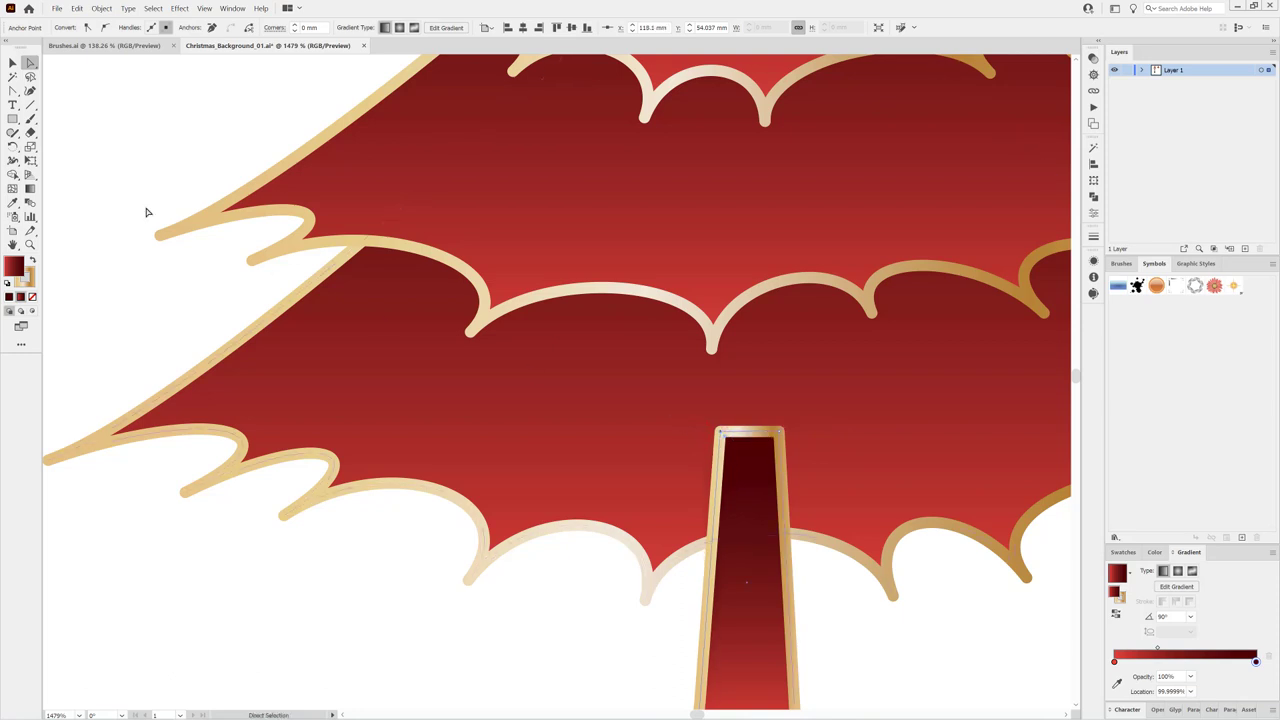
Step: Curve the trunk's left and right edges inward and bow its bottom edge downward
drag(12, 92, 43, 135)
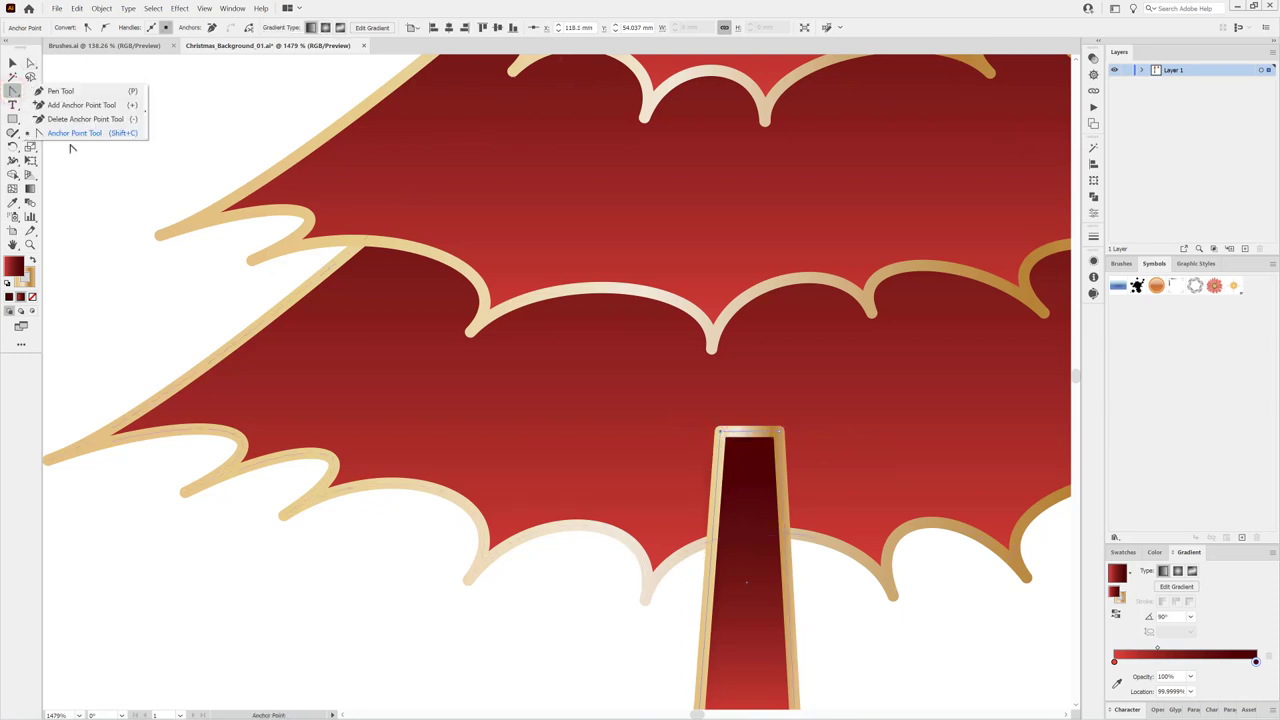
click(72, 135)
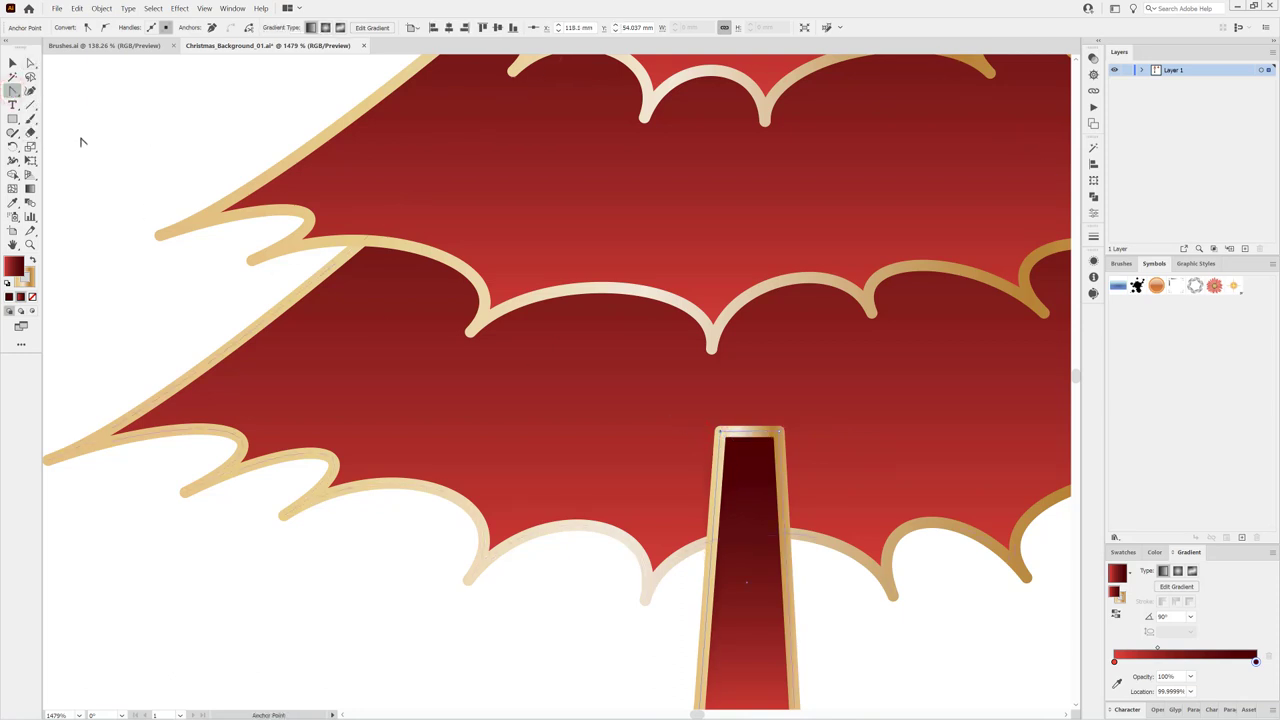
scroll(757, 410, down, 5)
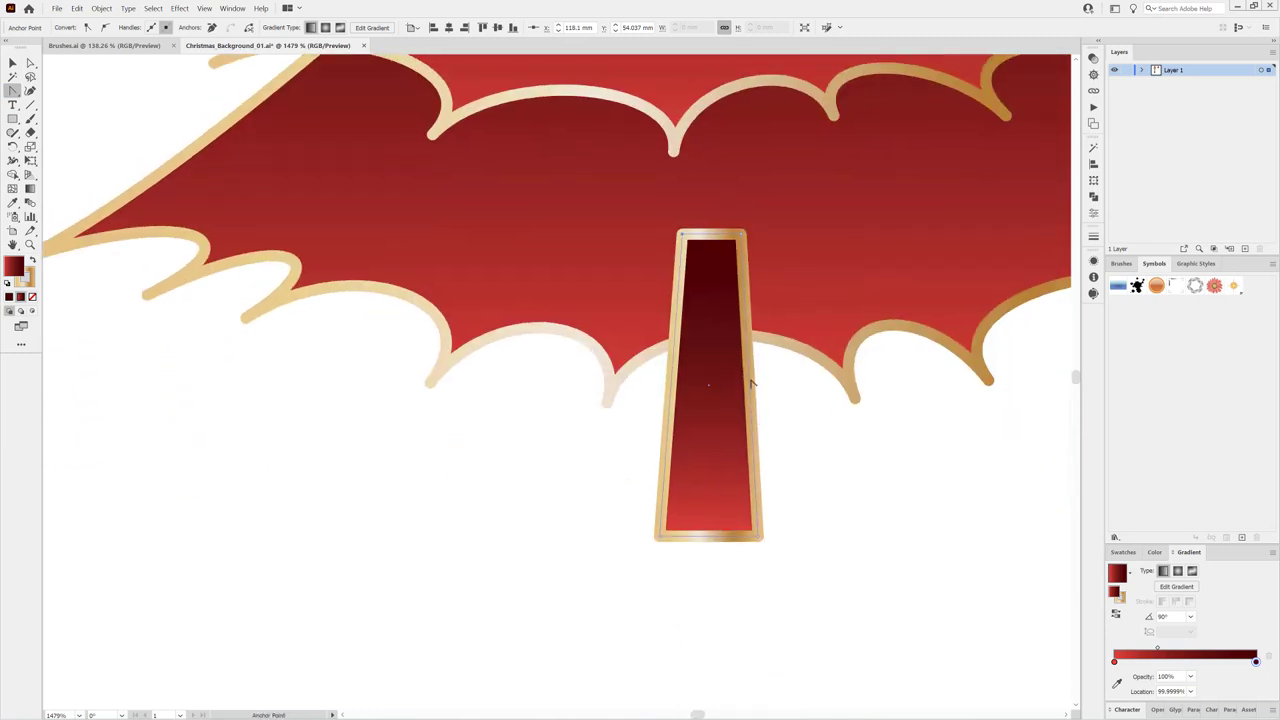
drag(752, 388, 741, 382)
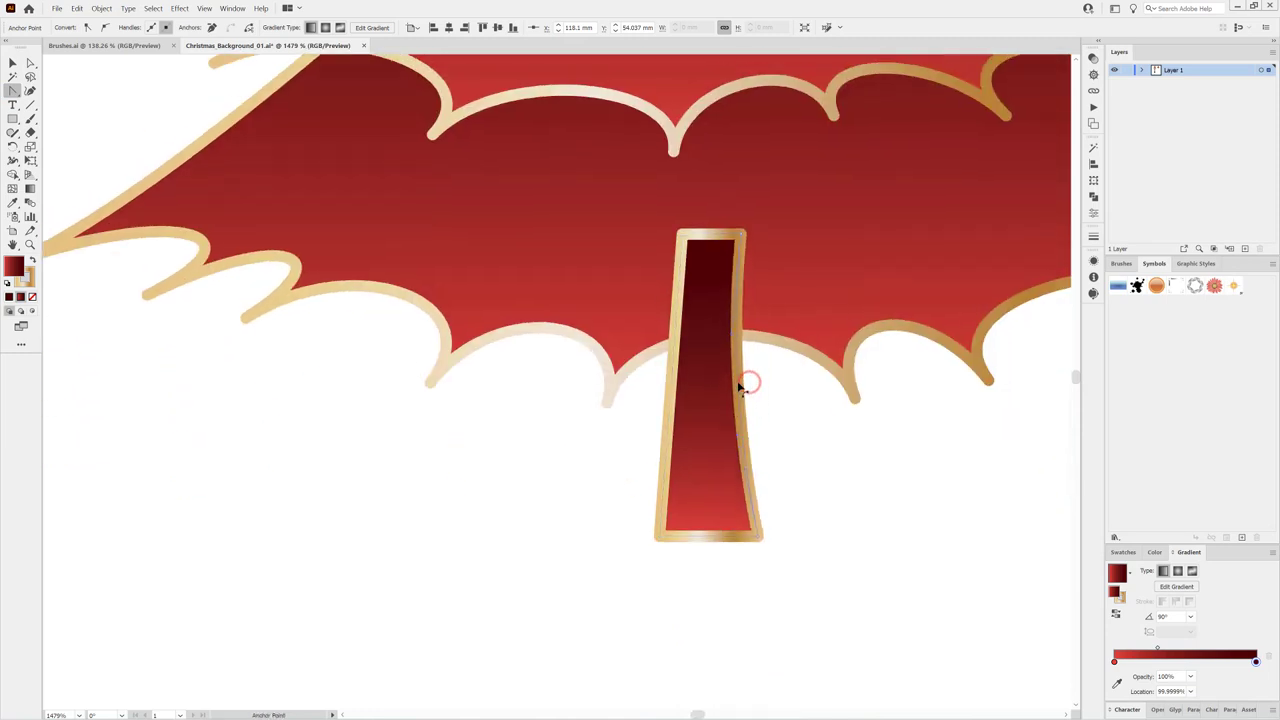
drag(672, 386, 683, 383)
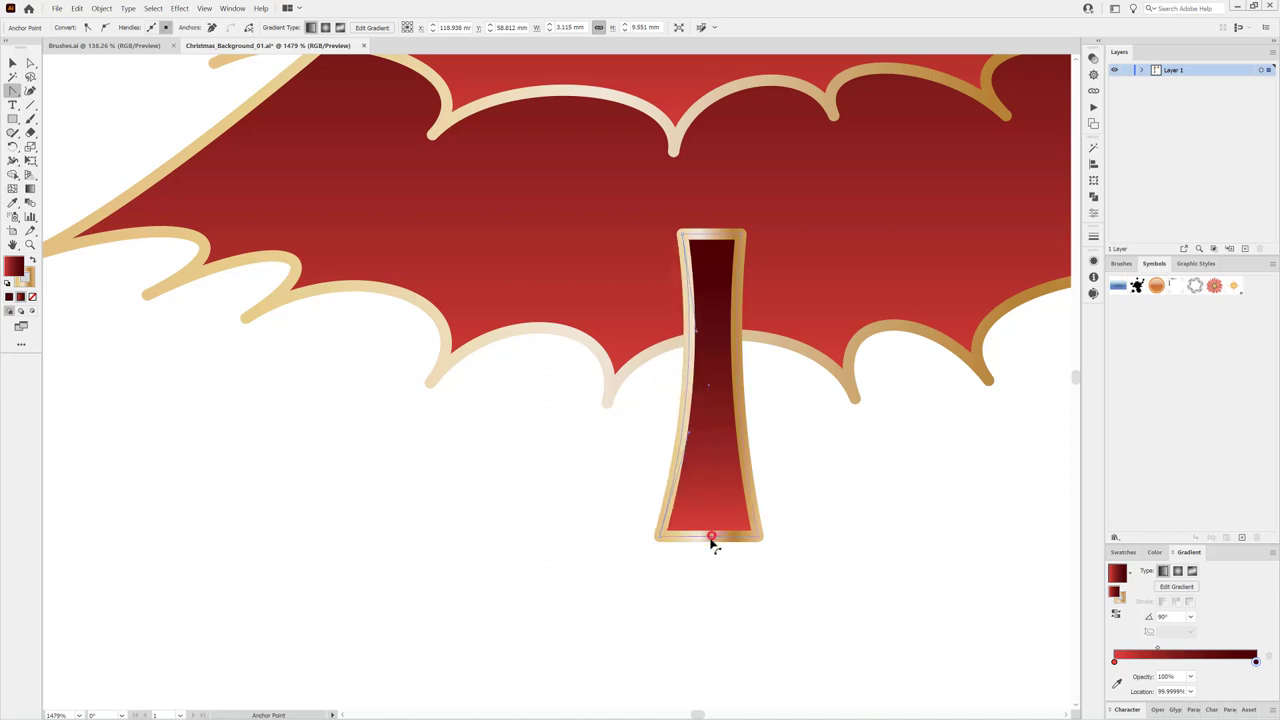
drag(711, 539, 714, 557)
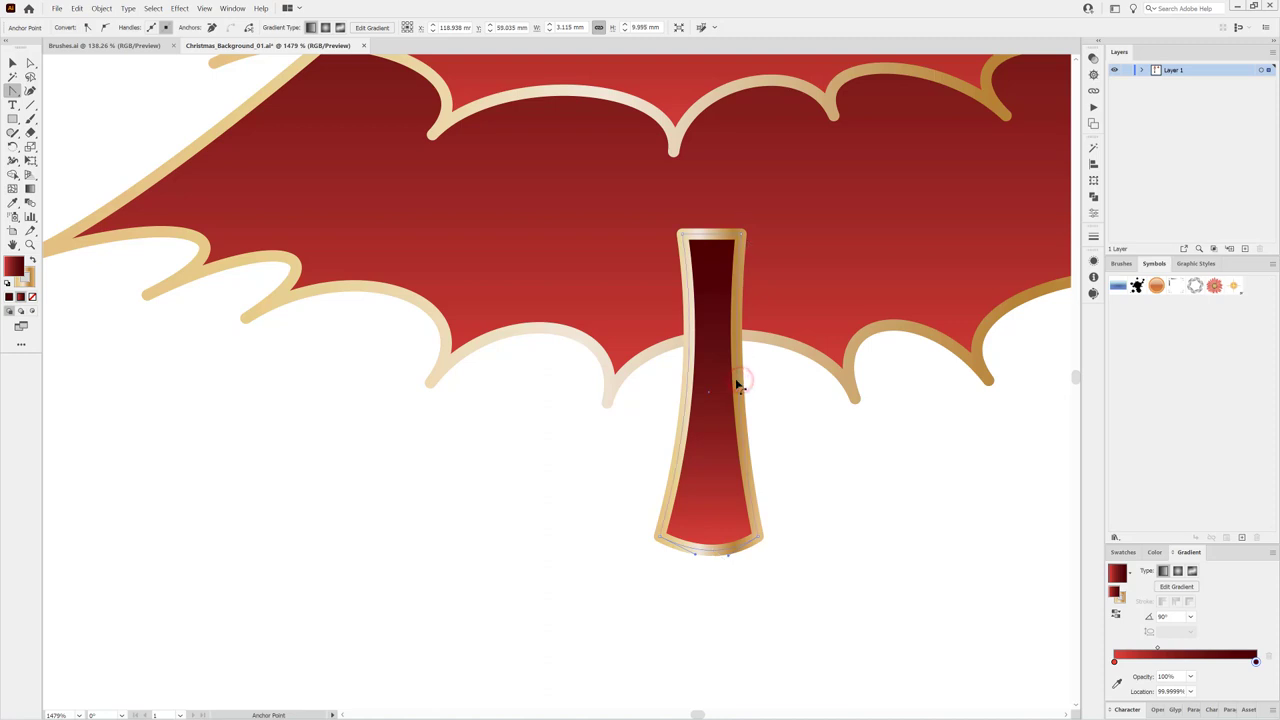
Step: Bend the trunk's right edge slightly inward, then select the whole trunk path
drag(740, 382, 733, 376)
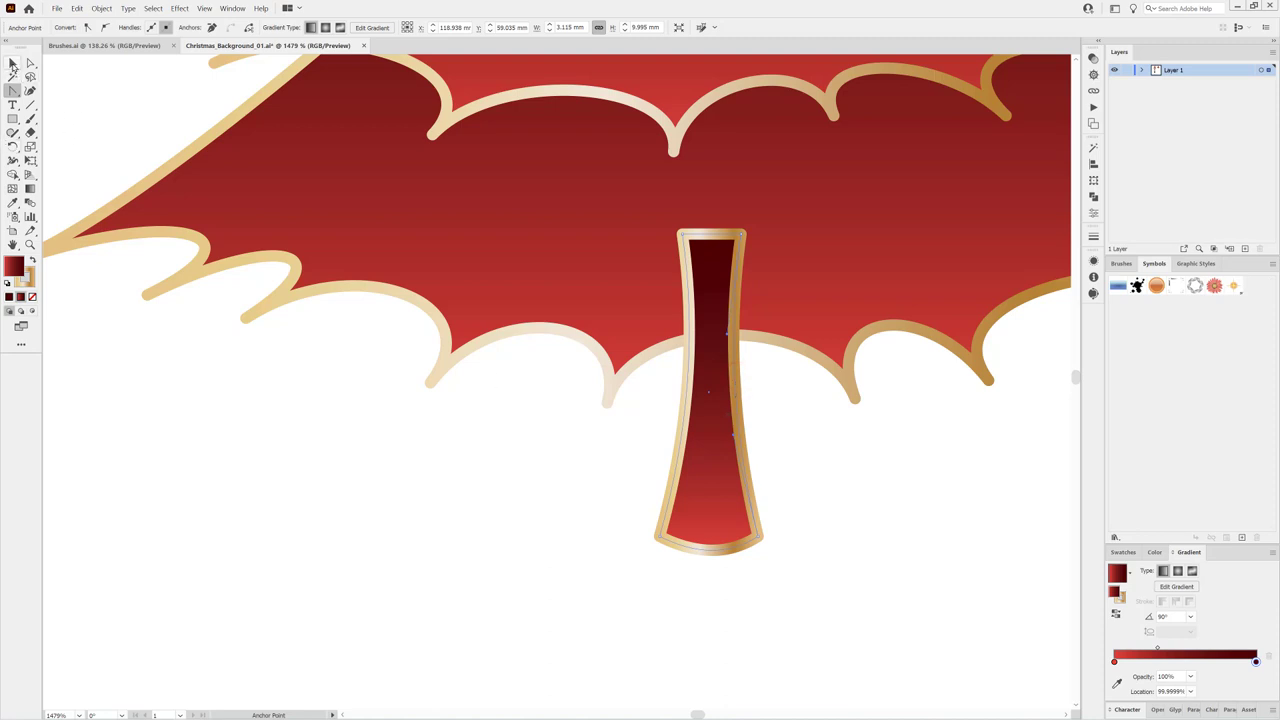
key(v)
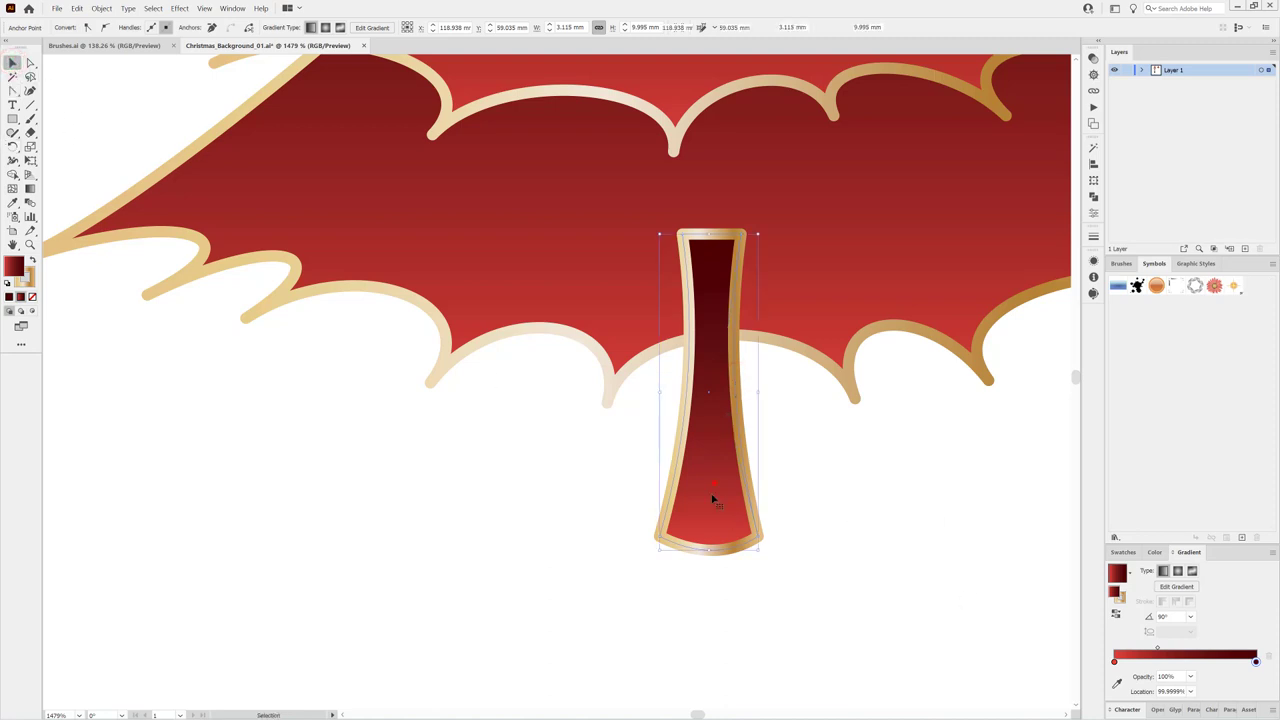
click(713, 498)
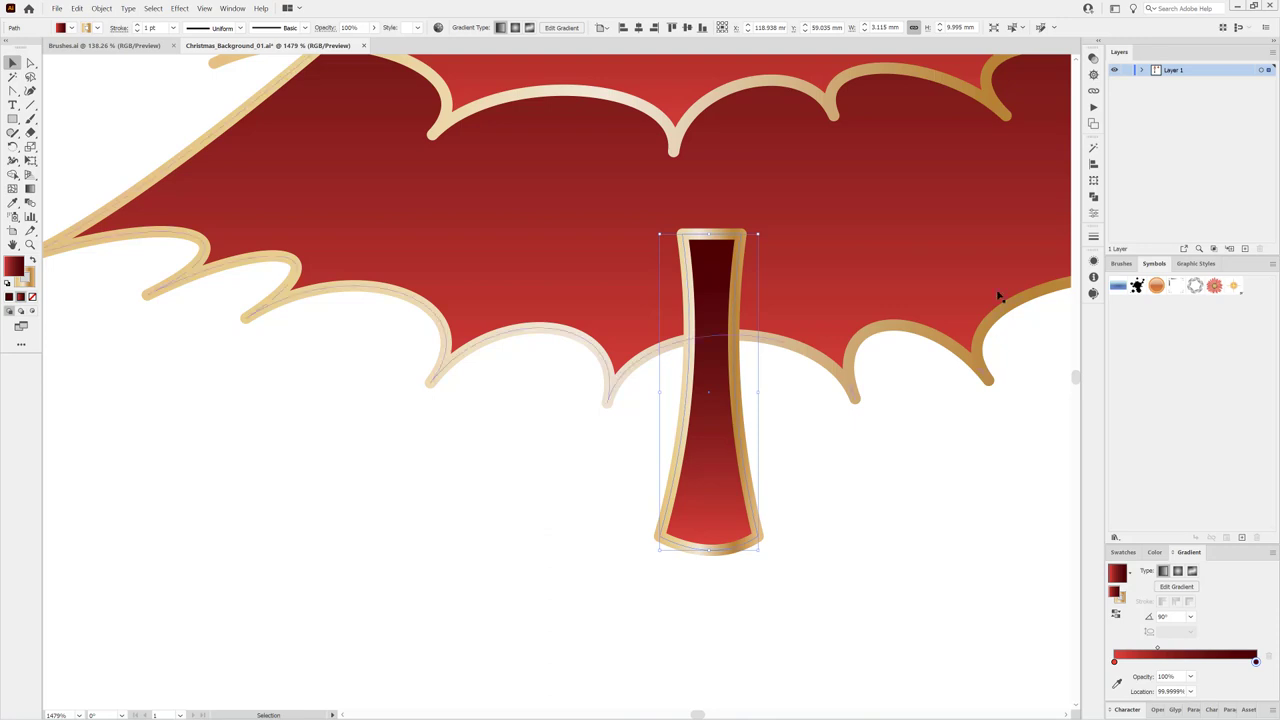
Step: Restack the trunk path inside the tree group, behind the bottom branch tier
click(1143, 70)
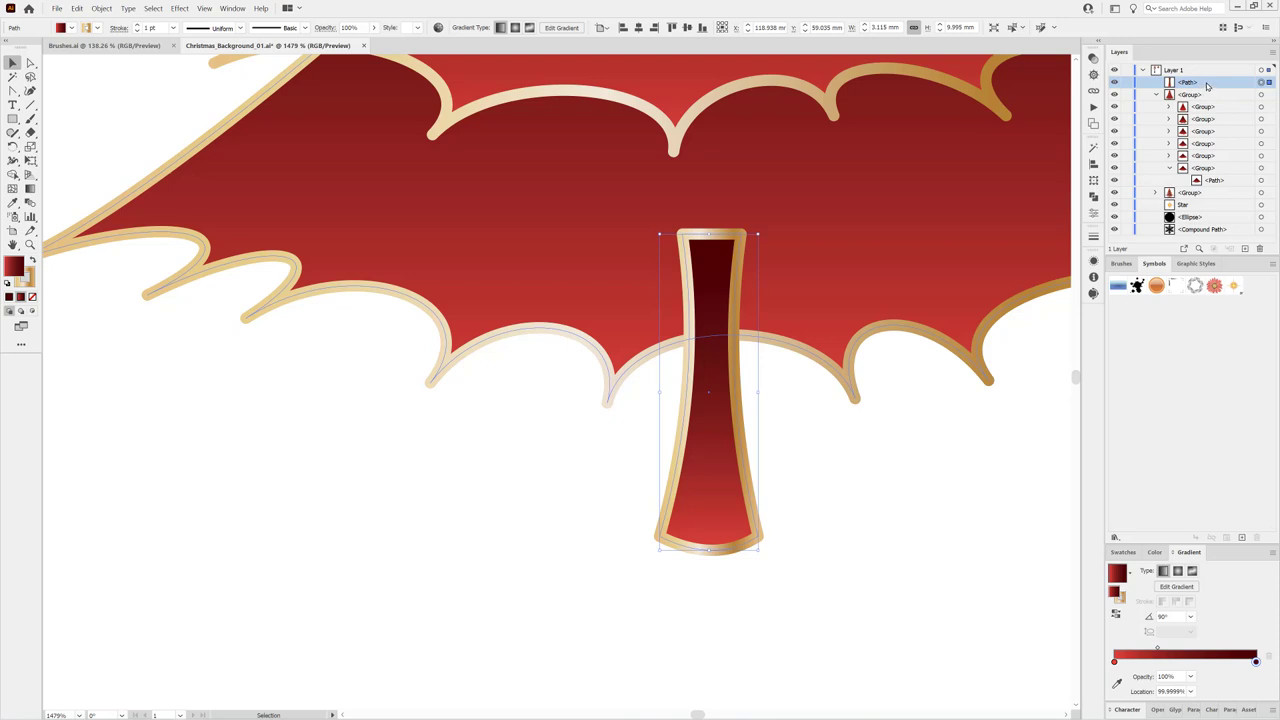
drag(1215, 83, 1225, 168)
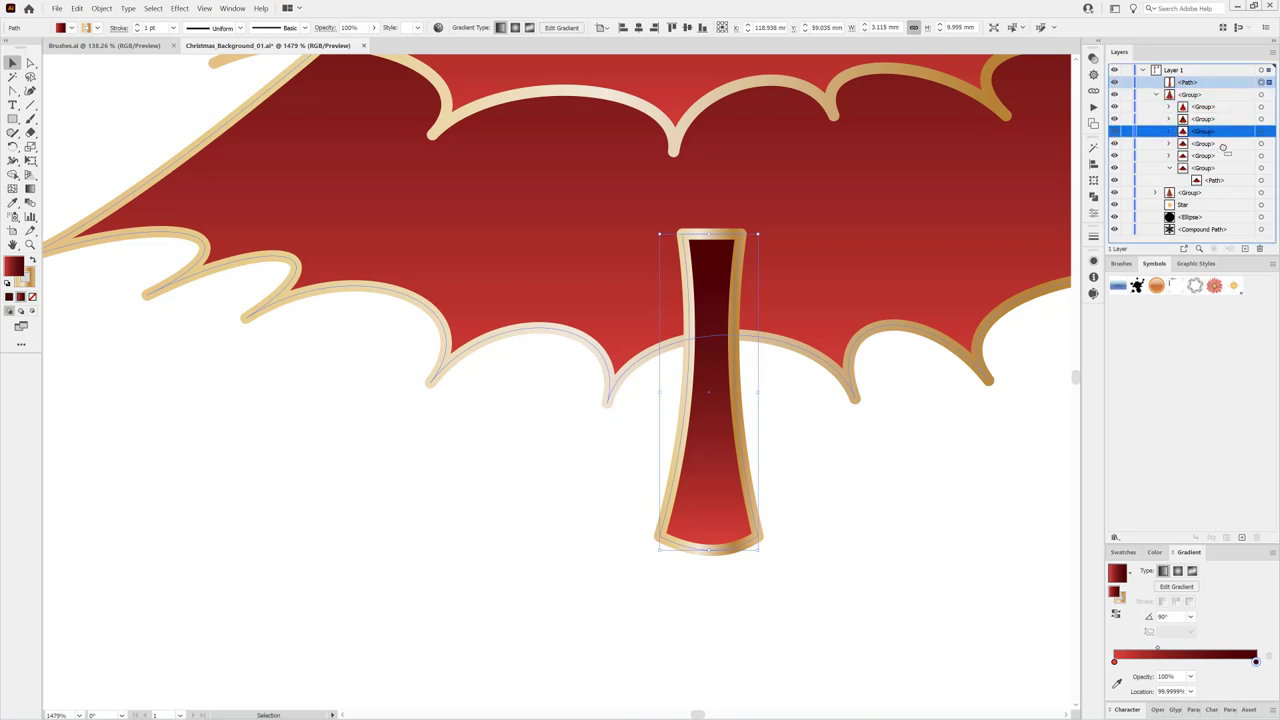
mouse_move(1225, 168)
mouse_down()
mouse_move(1172, 168)
mouse_move(1208, 175)
mouse_up()
click(1169, 168)
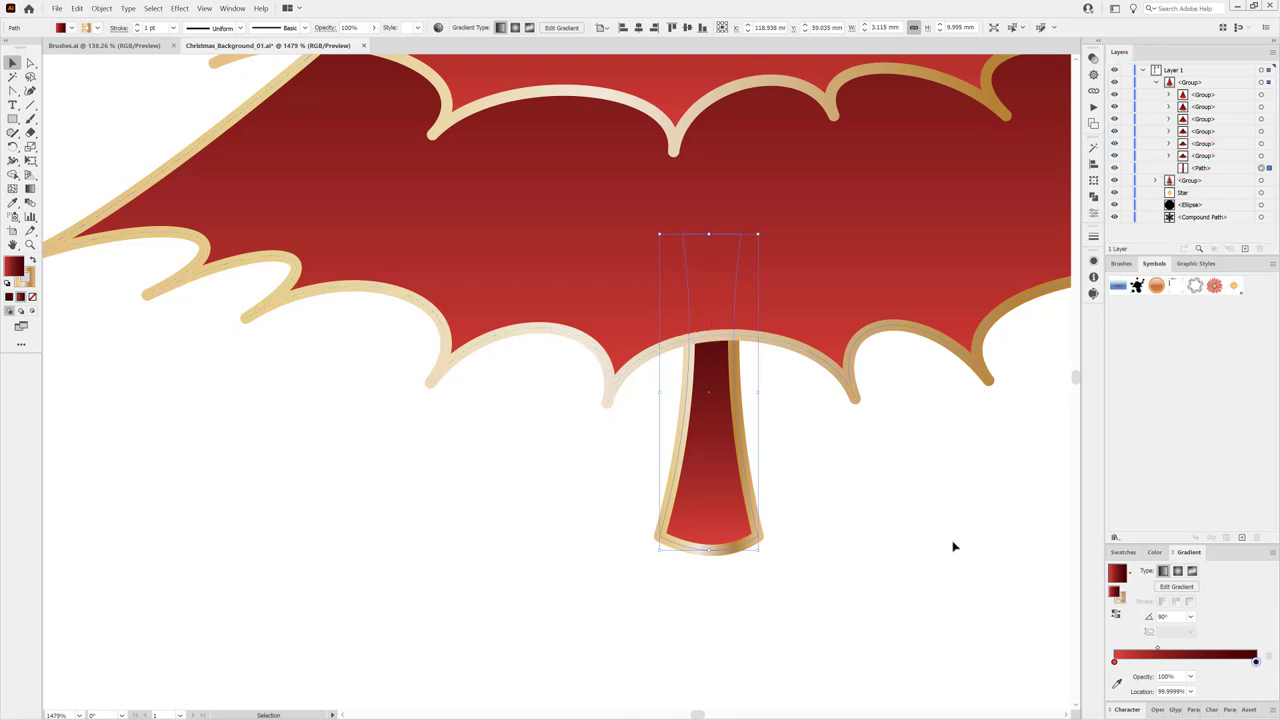
scroll(953, 546, down, 3)
scroll(929, 529, up, 1)
drag(929, 529, 802, 582)
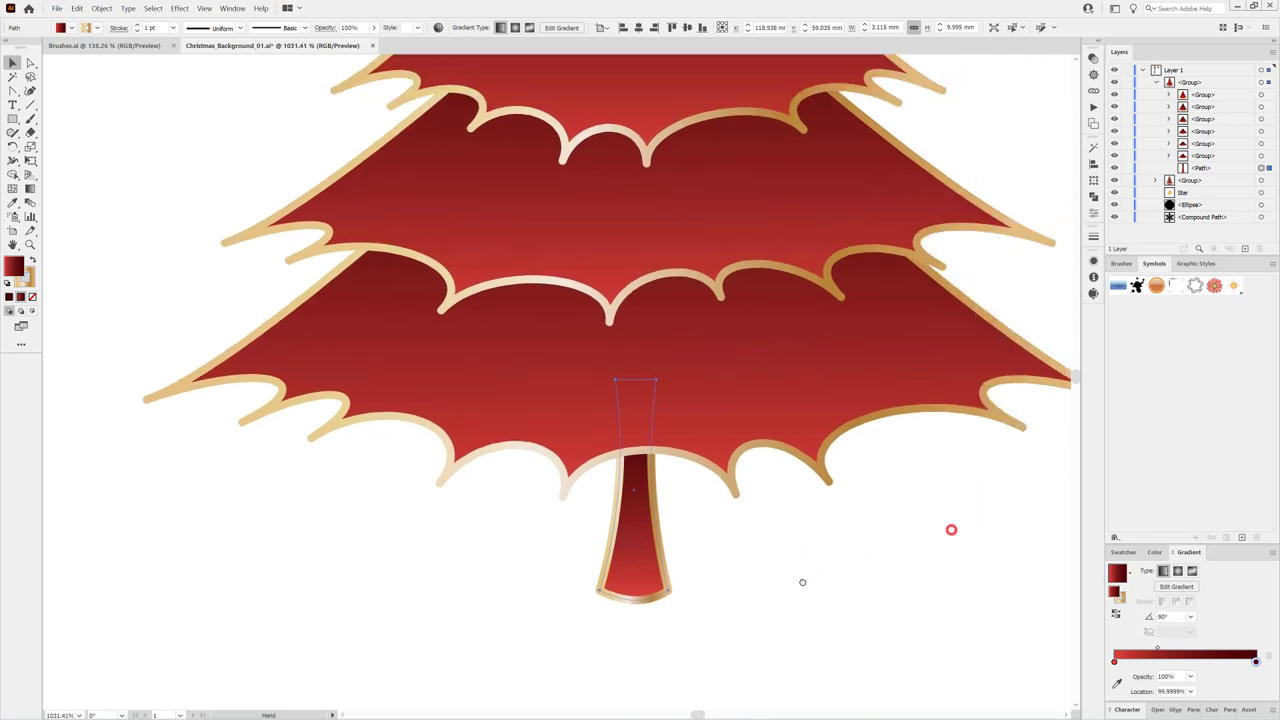
scroll(860, 570, down, 5)
scroll(860, 570, down, 1)
scroll(860, 570, up, 1)
scroll(839, 595, up, 1)
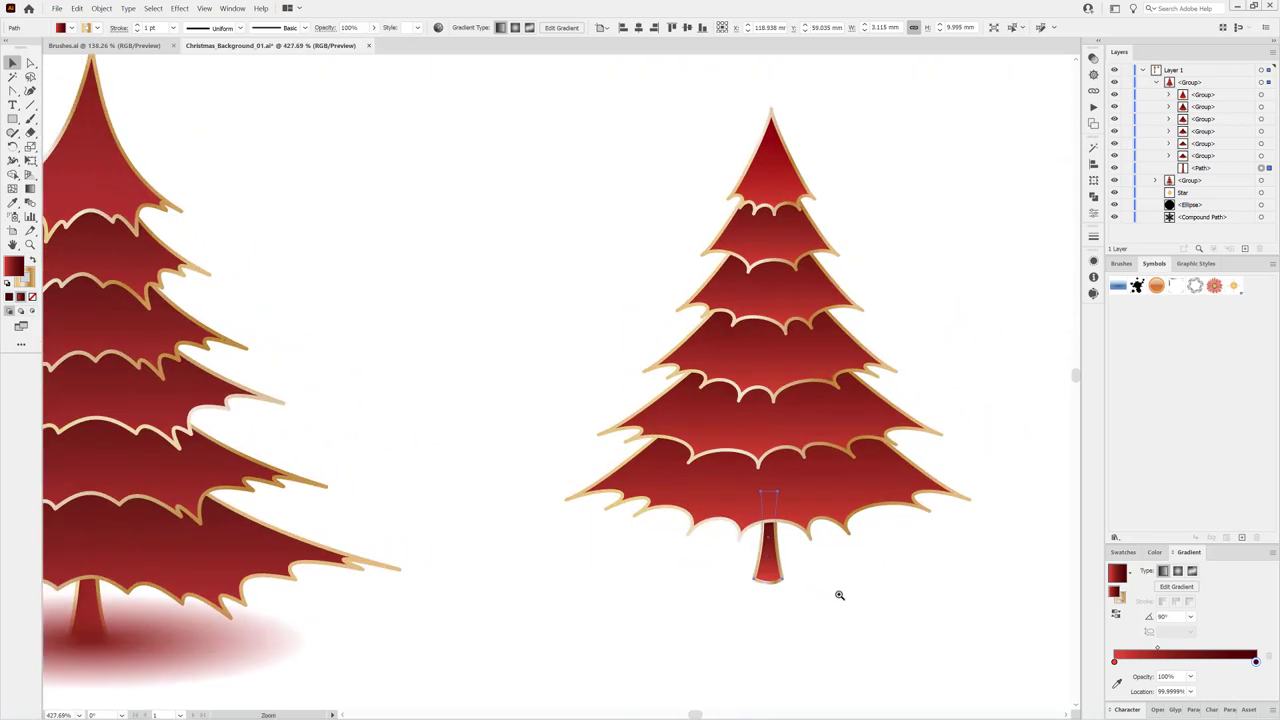
scroll(839, 595, up, 1)
scroll(843, 588, up, 2)
scroll(843, 588, up, 1)
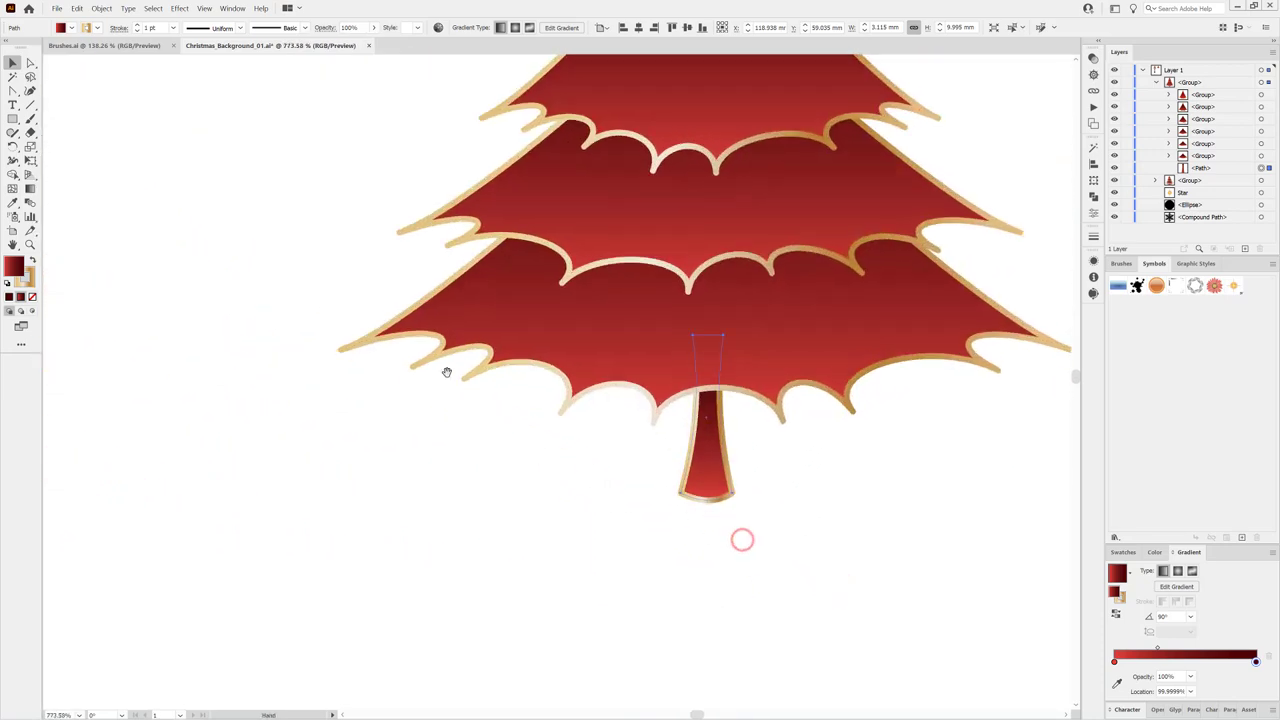
click(30, 63)
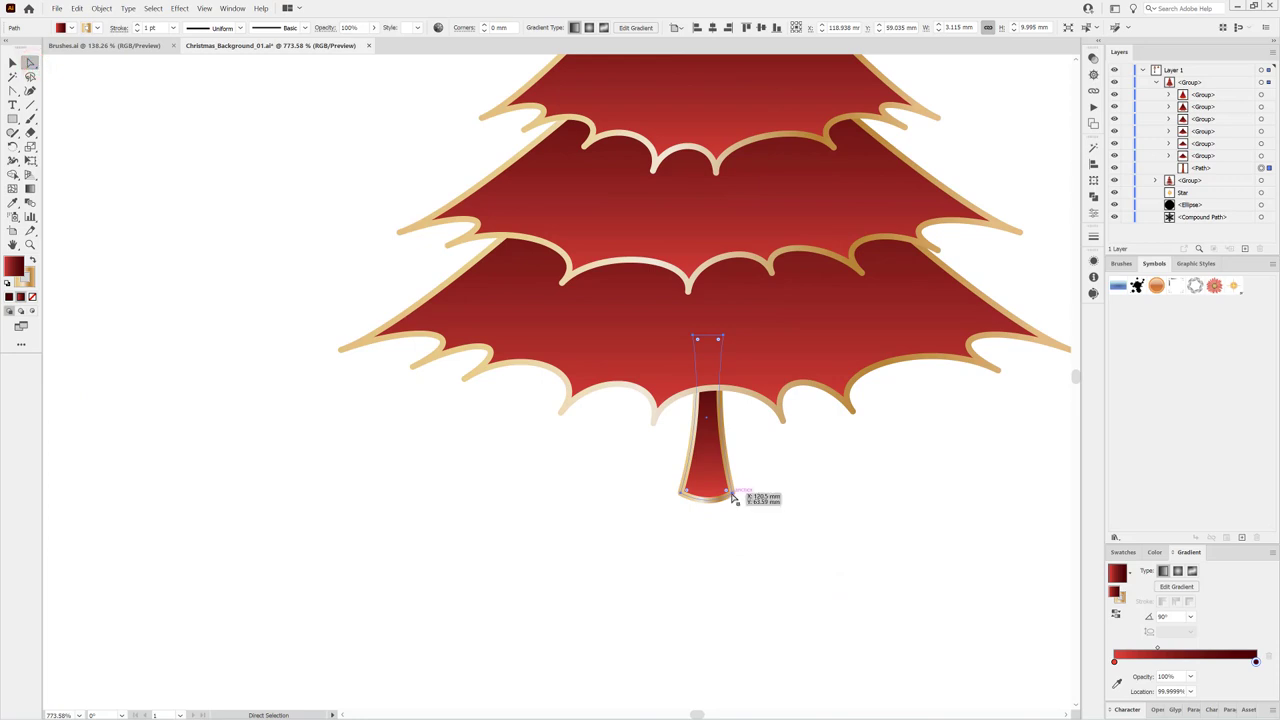
click(732, 497)
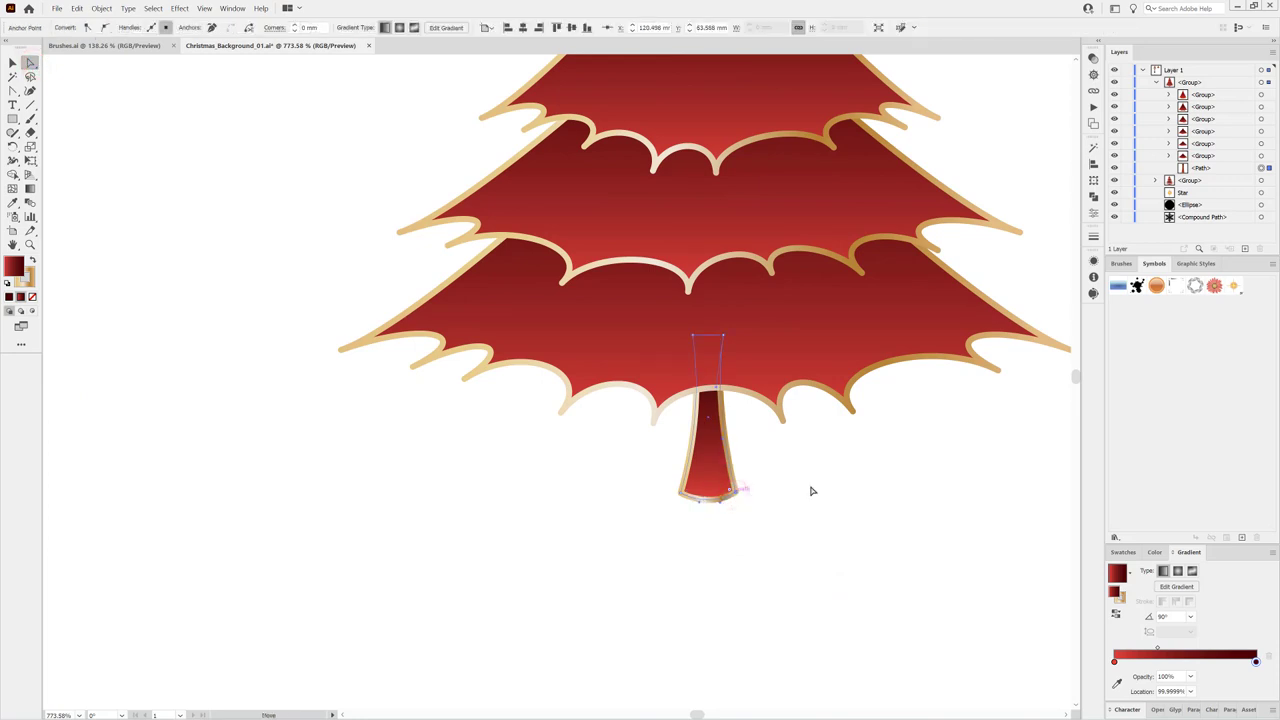
click(843, 476)
scroll(894, 506, down, 3)
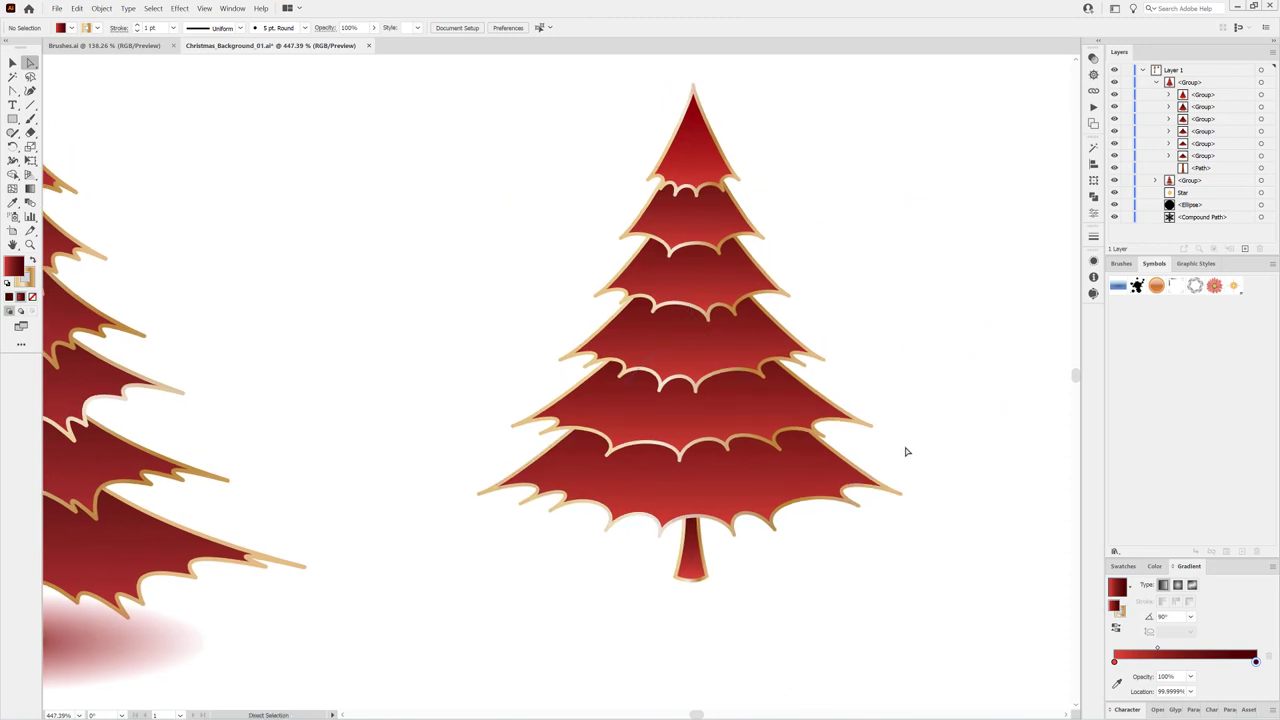
key(ctrl+0)
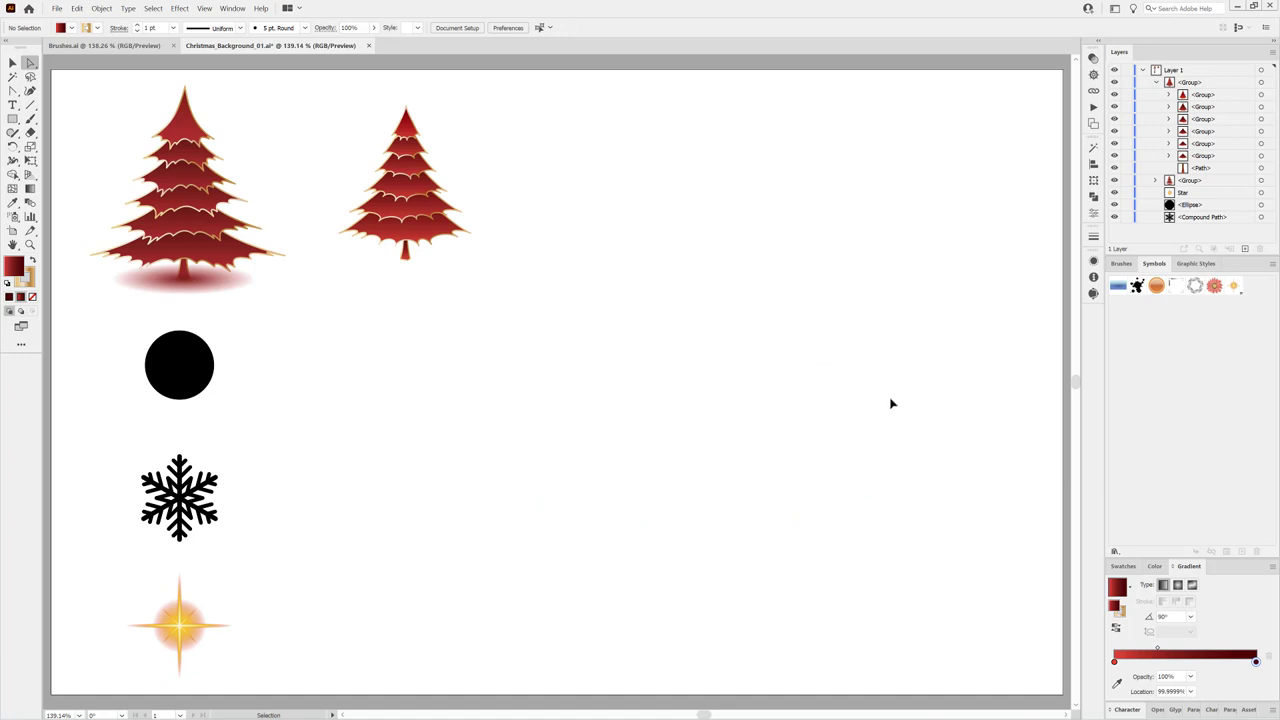
Step: Select the small red tree and move it toward the artboard centre
click(8, 62)
drag(326, 102, 490, 366)
mouse_move(430, 229)
mouse_down()
mouse_move(650, 475)
mouse_move(625, 530)
mouse_up()
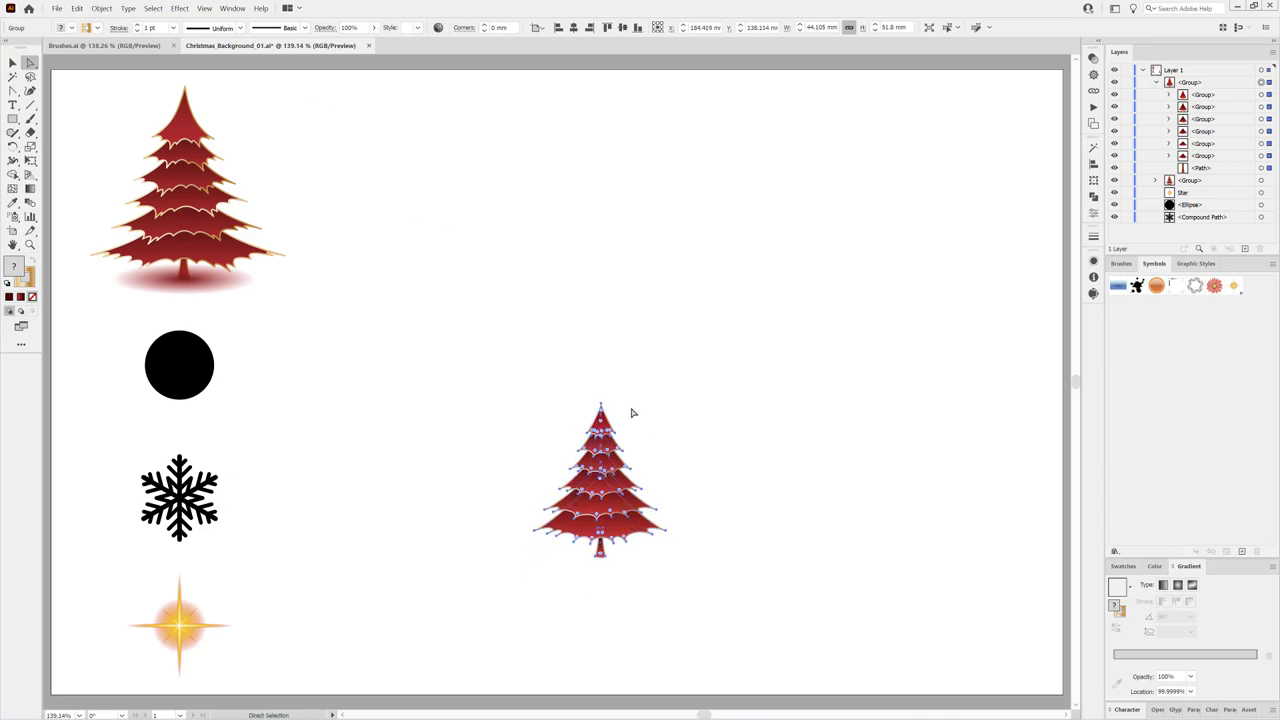
Step: Scale the tree with Free Transform to about 63 × 74 mm, proportions kept
key(a)
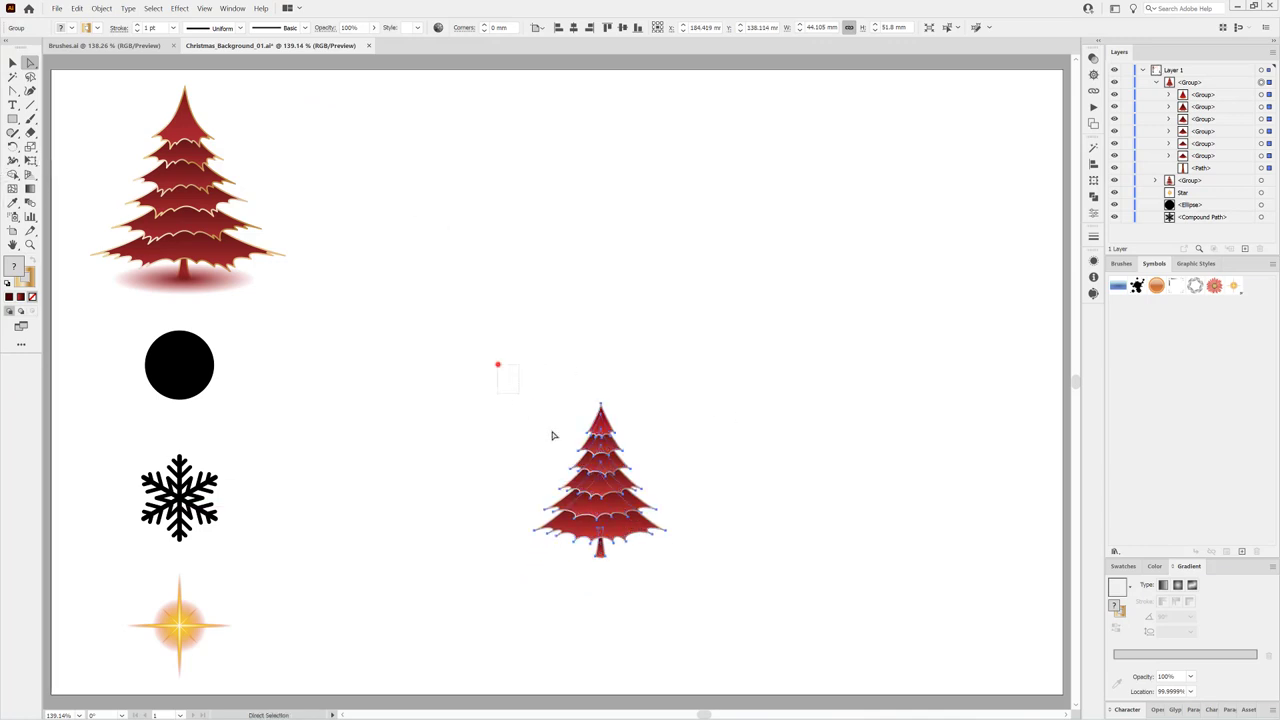
drag(497, 363, 726, 617)
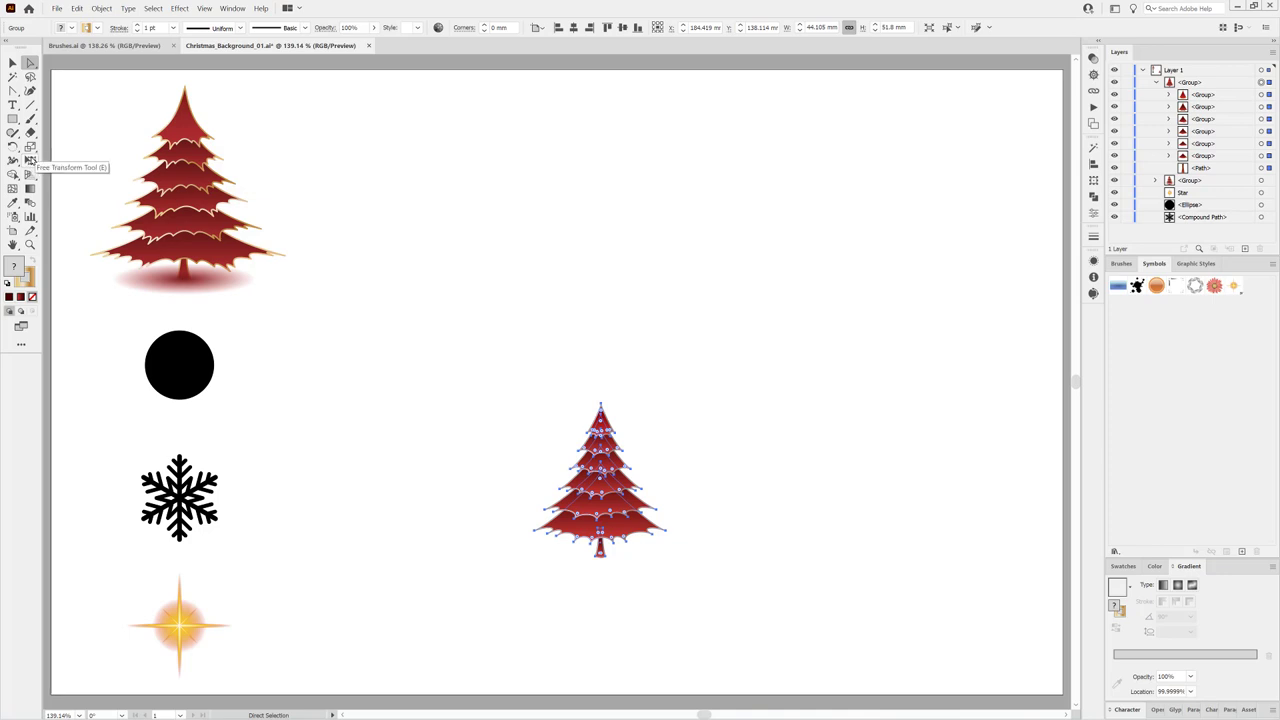
click(30, 161)
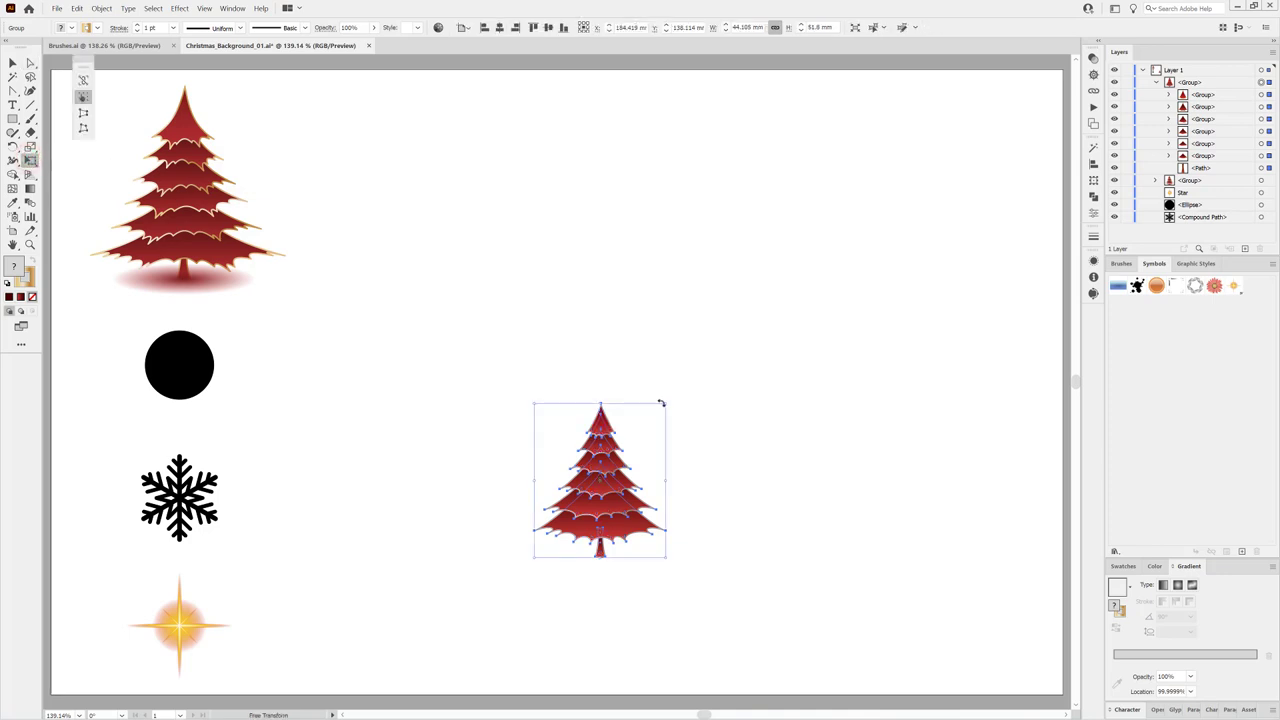
drag(613, 435, 608, 429)
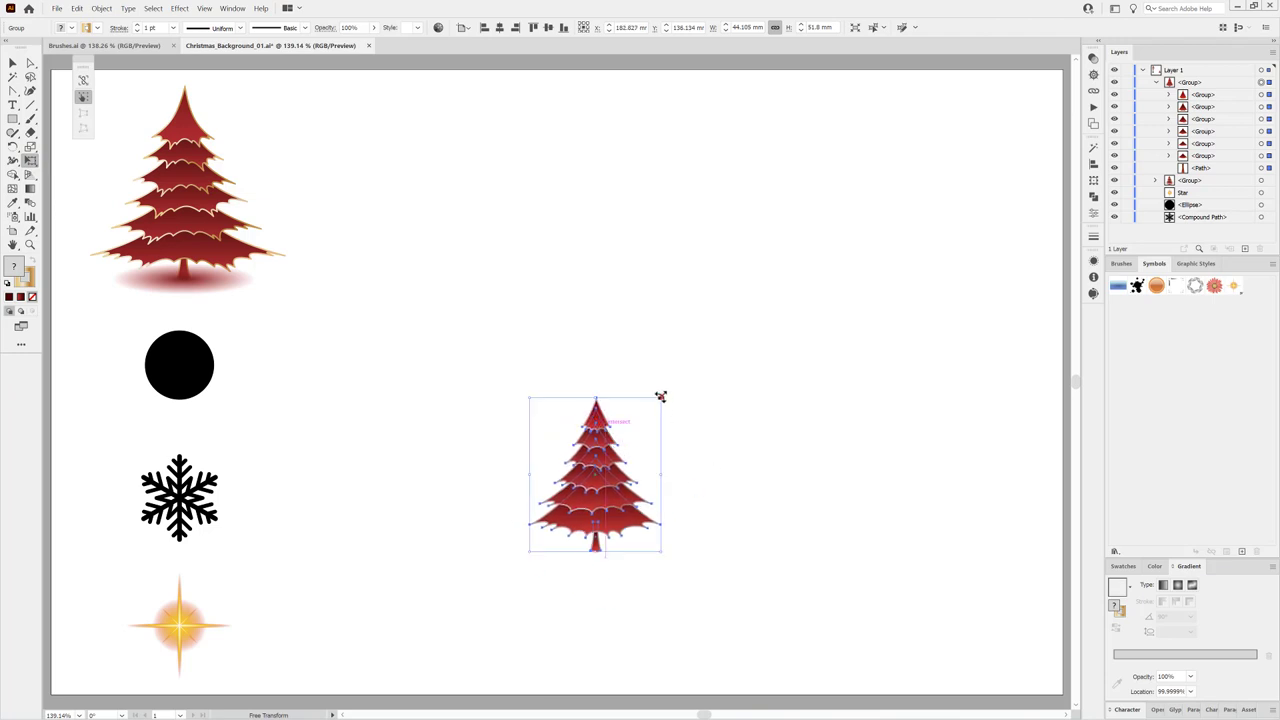
drag(660, 397, 721, 319)
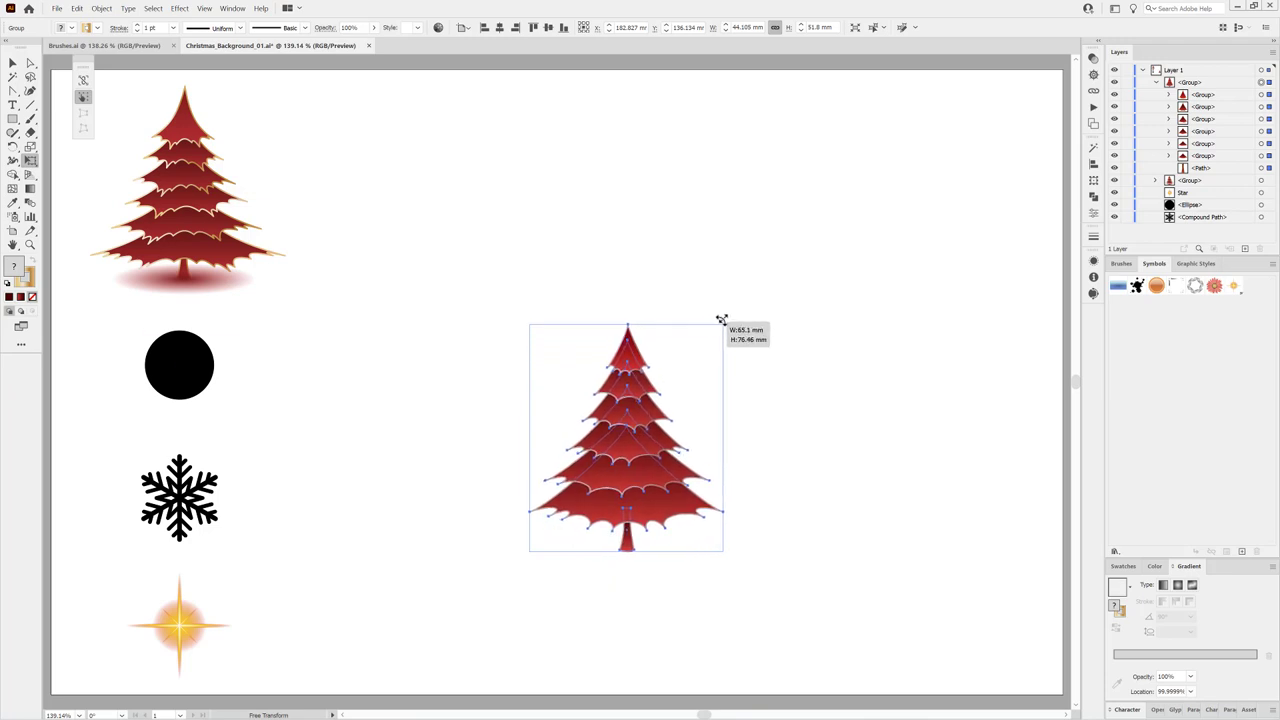
drag(721, 319, 689, 354)
drag(633, 478, 616, 461)
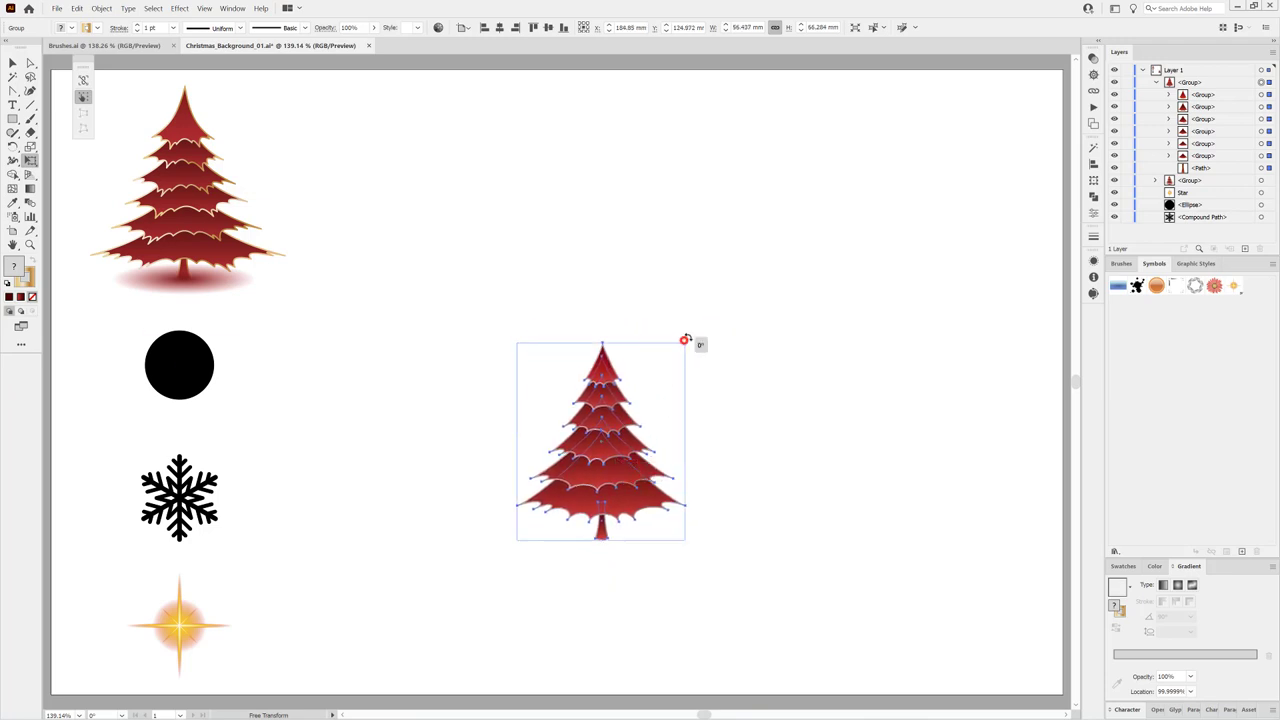
mouse_move(684, 342)
mouse_down()
mouse_move(718, 312)
mouse_move(703, 323)
mouse_up()
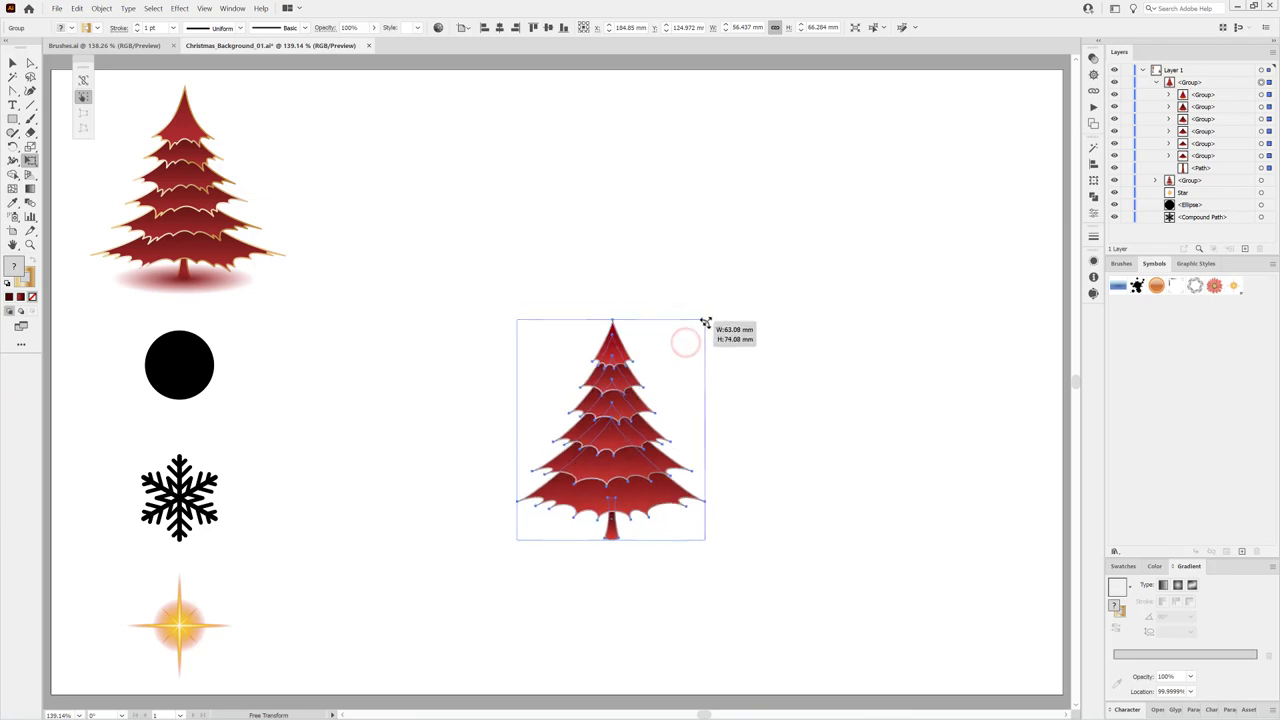
drag(640, 436, 630, 440)
mouse_move(584, 503)
mouse_down()
mouse_move(671, 557)
mouse_move(709, 500)
mouse_up()
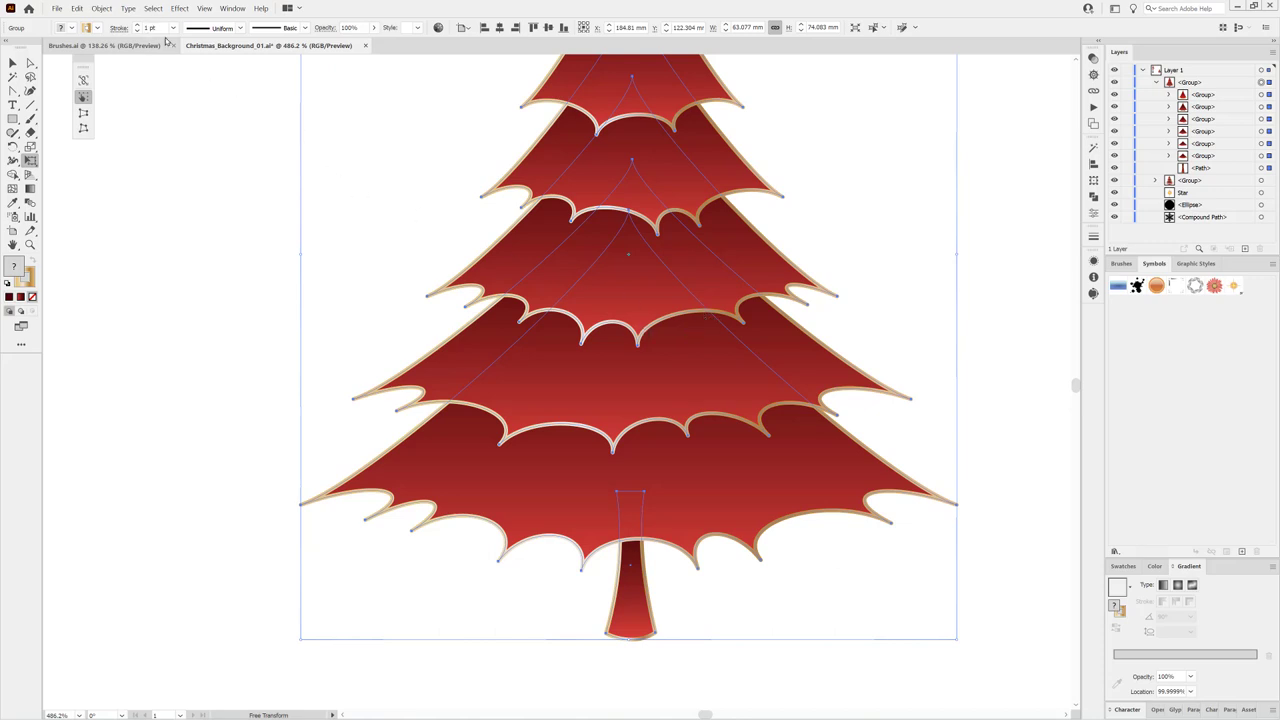
Step: Set the tree's gold outline stroke weight to 1.5 pt, fit the artboard and deselect
click(137, 25)
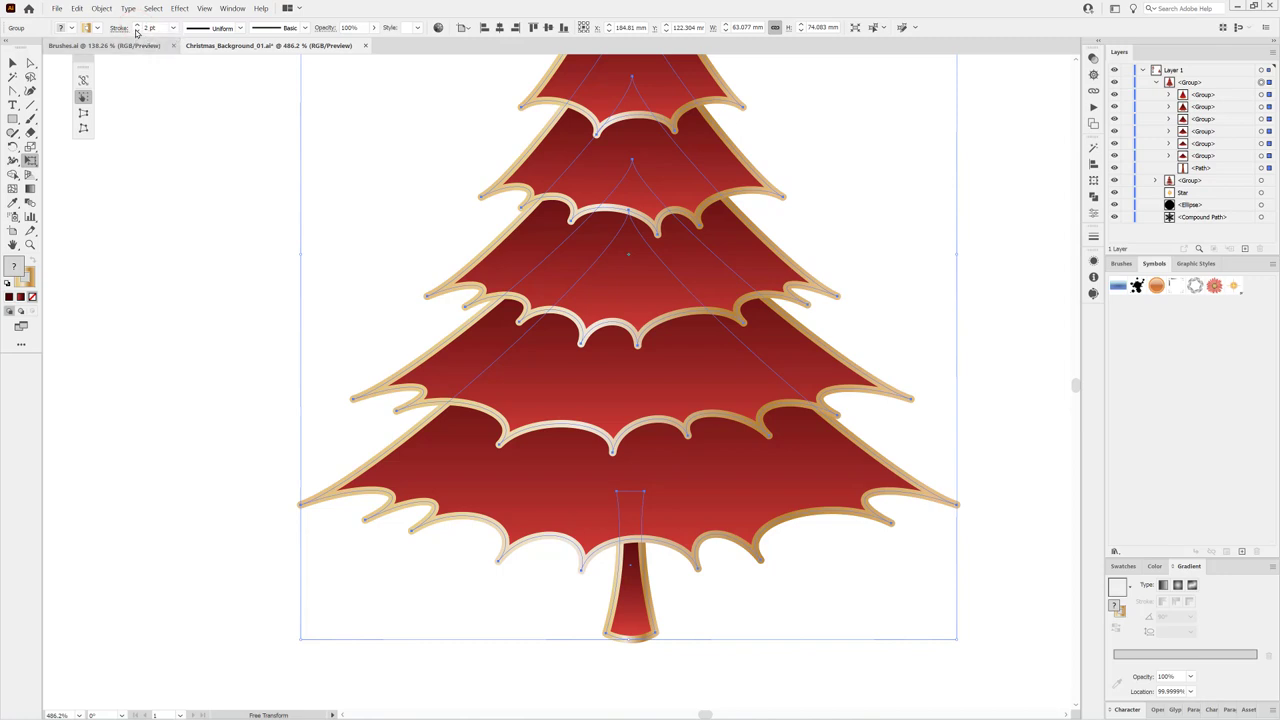
click(137, 31)
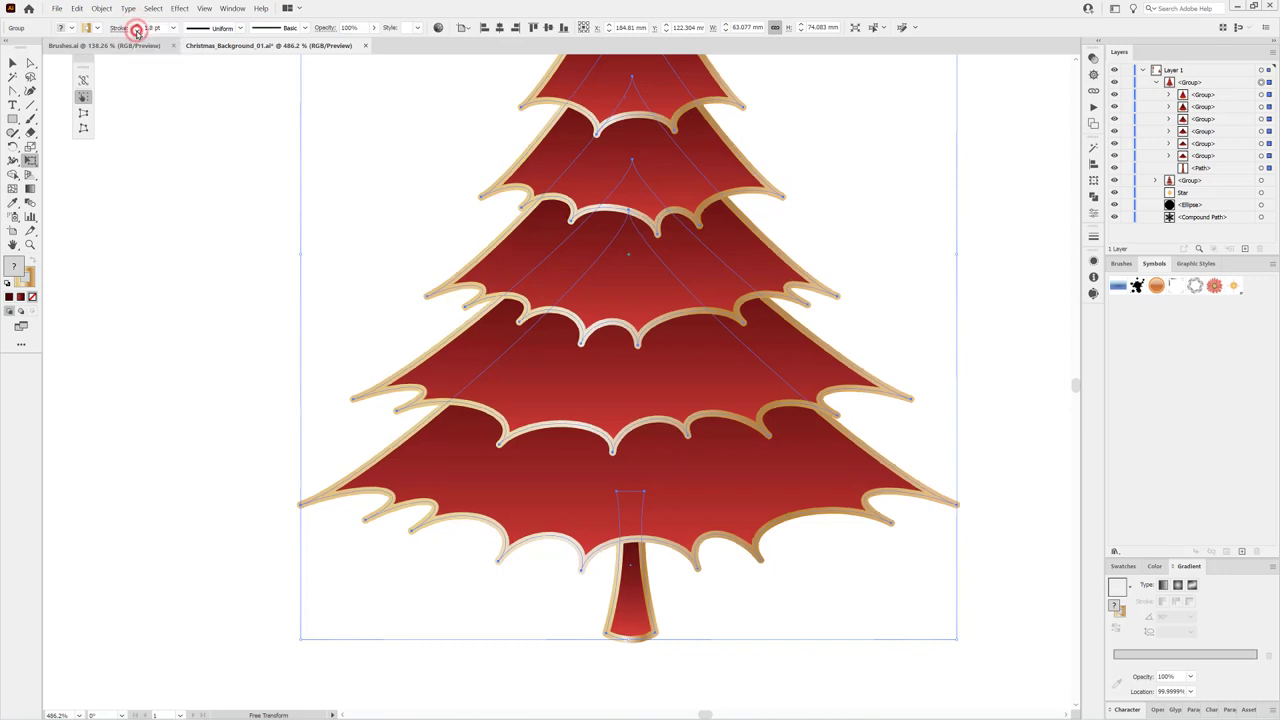
click(137, 31)
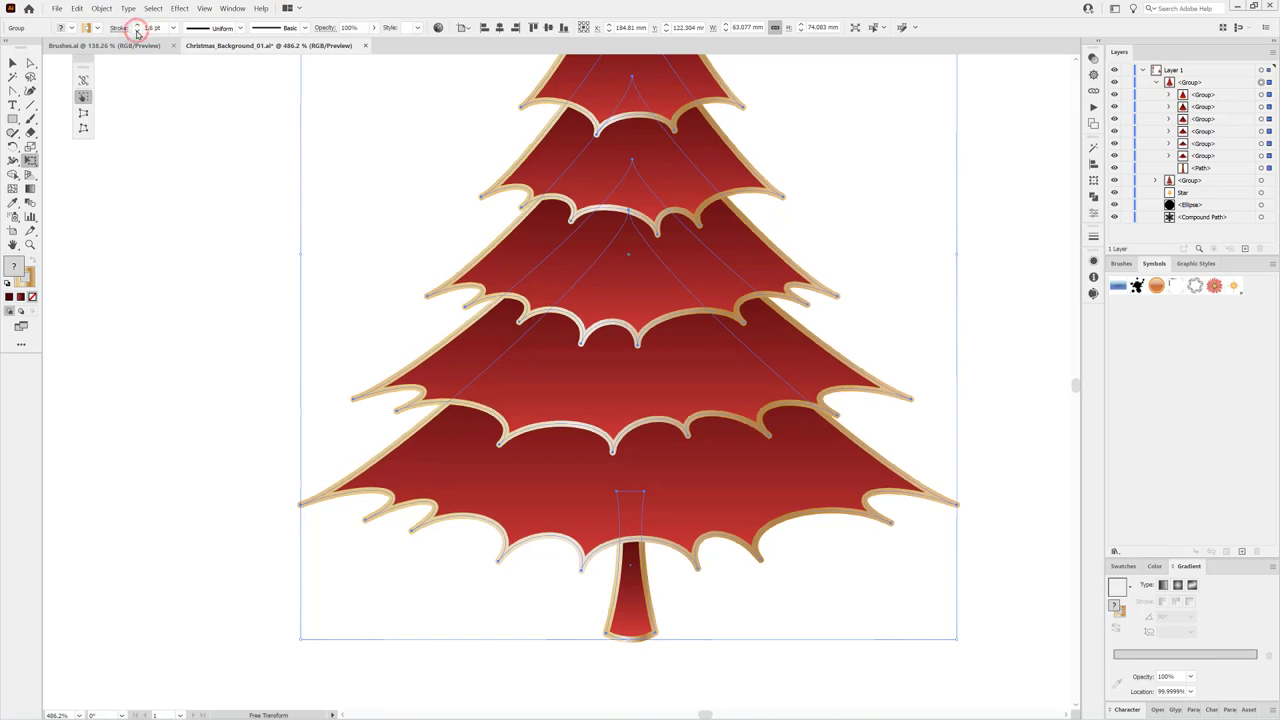
click(137, 31)
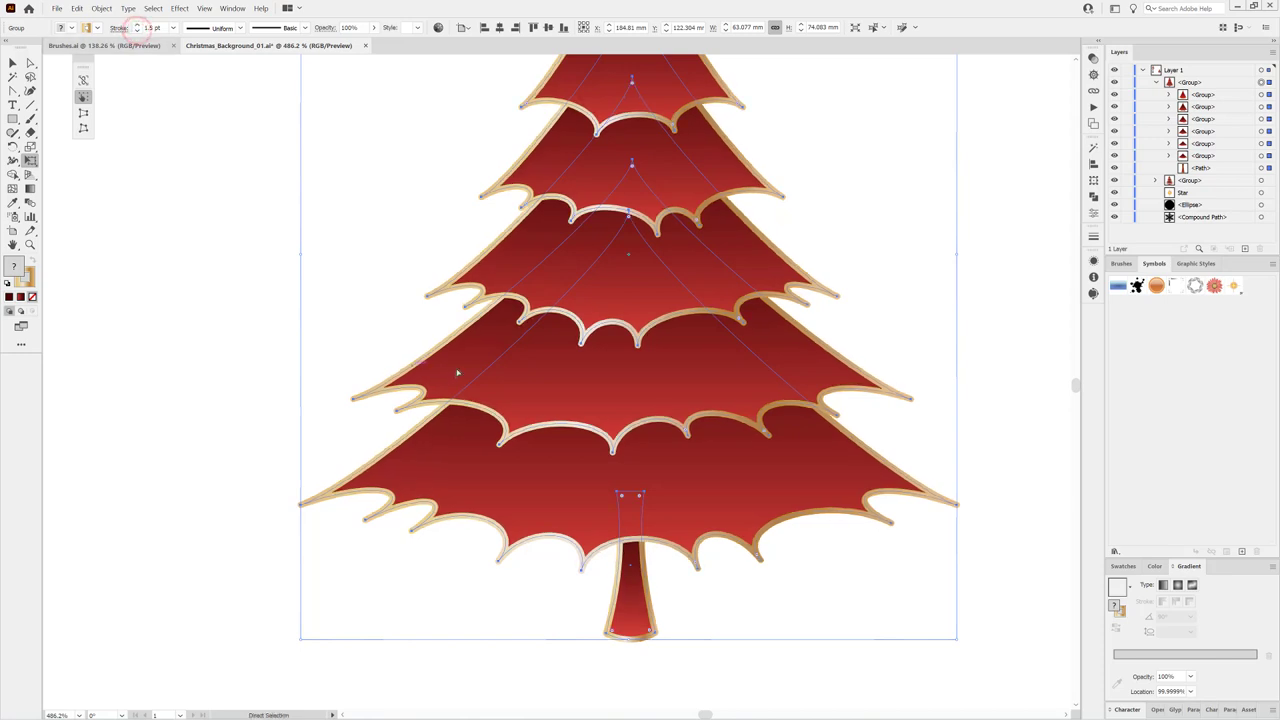
key(ctrl+0)
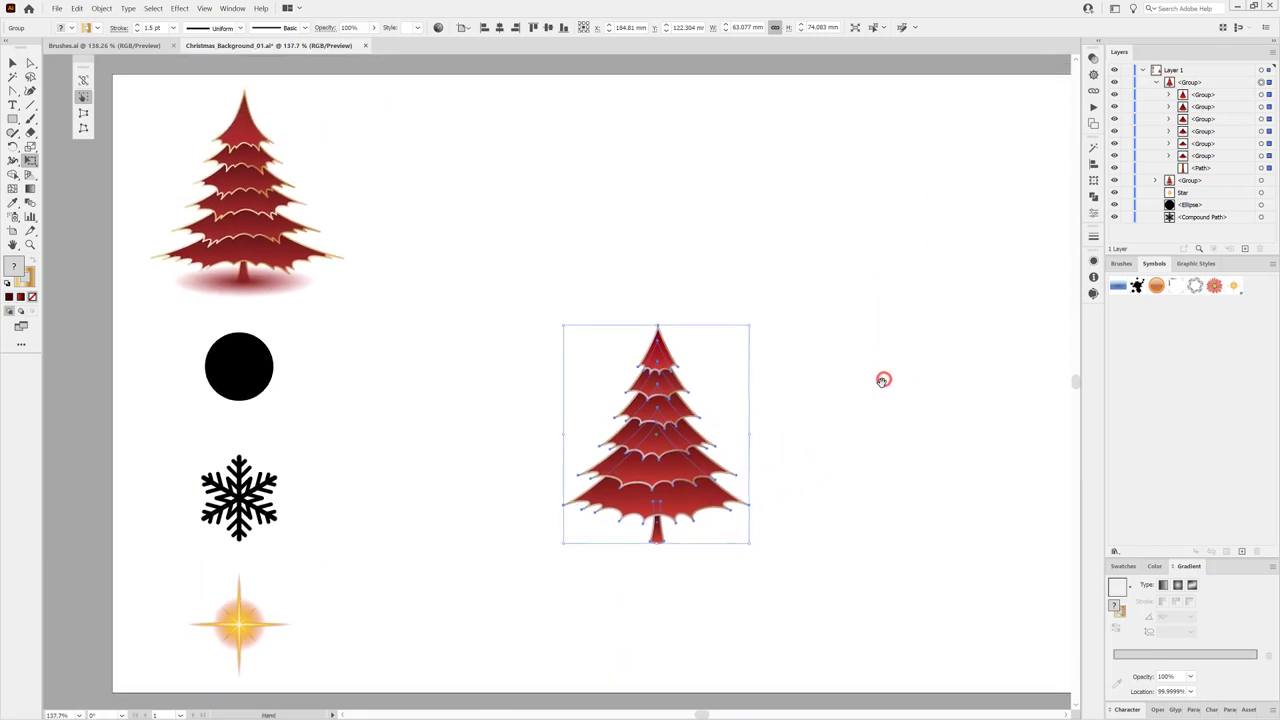
click(881, 370)
click(534, 427)
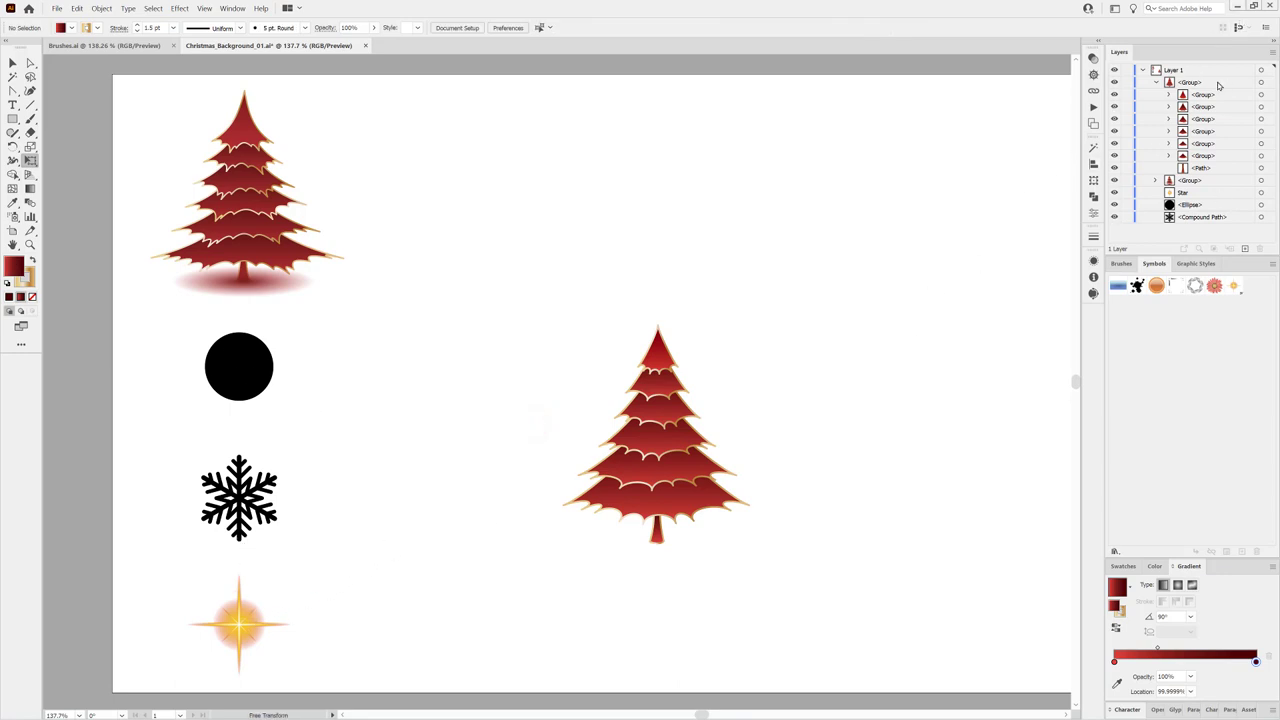
Step: Move the centre tree group onto a new layer and hide that layer
click(1201, 71)
click(1245, 247)
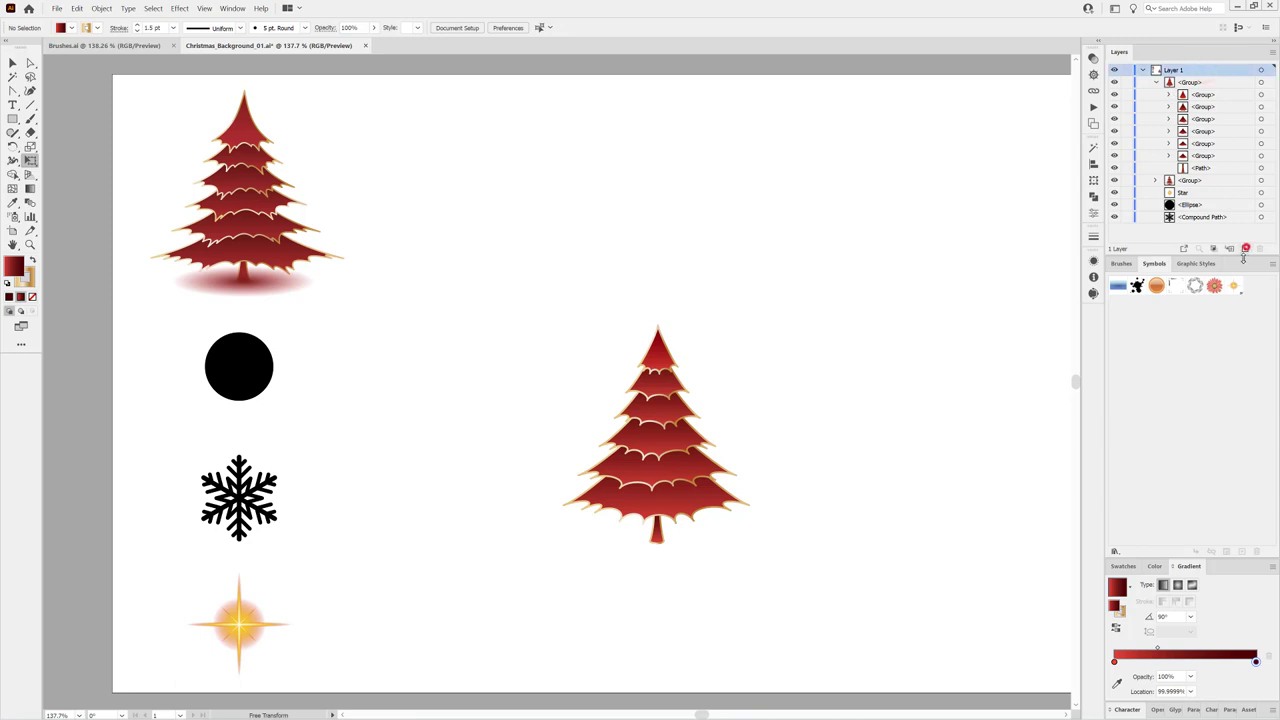
click(1216, 95)
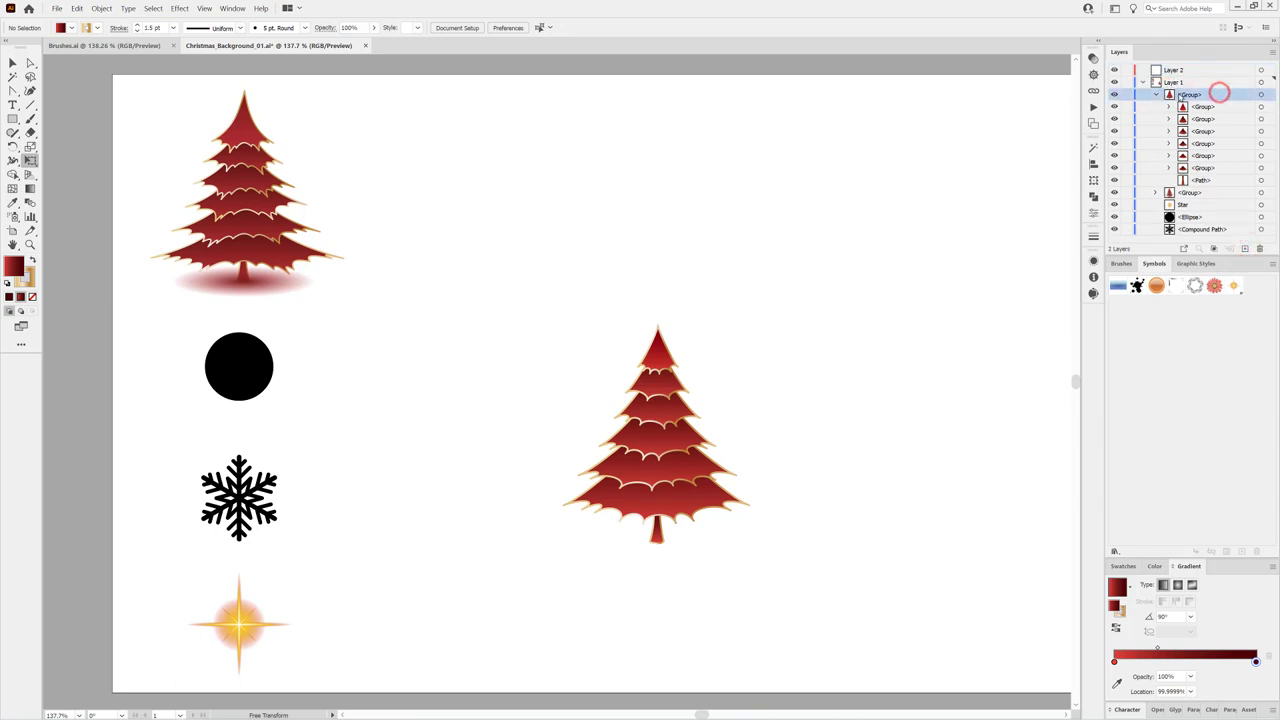
mouse_move(1218, 97)
mouse_down()
mouse_move(1204, 70)
mouse_move(1200, 94)
mouse_move(1197, 72)
mouse_up()
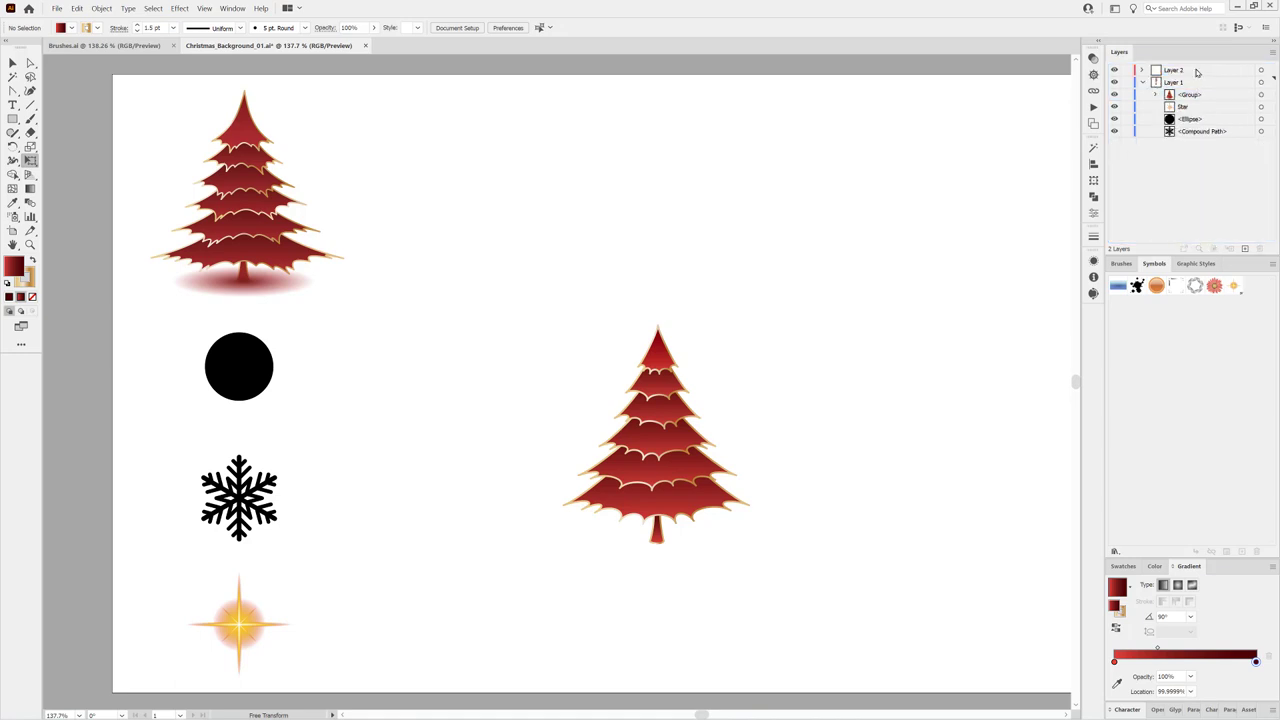
click(1114, 70)
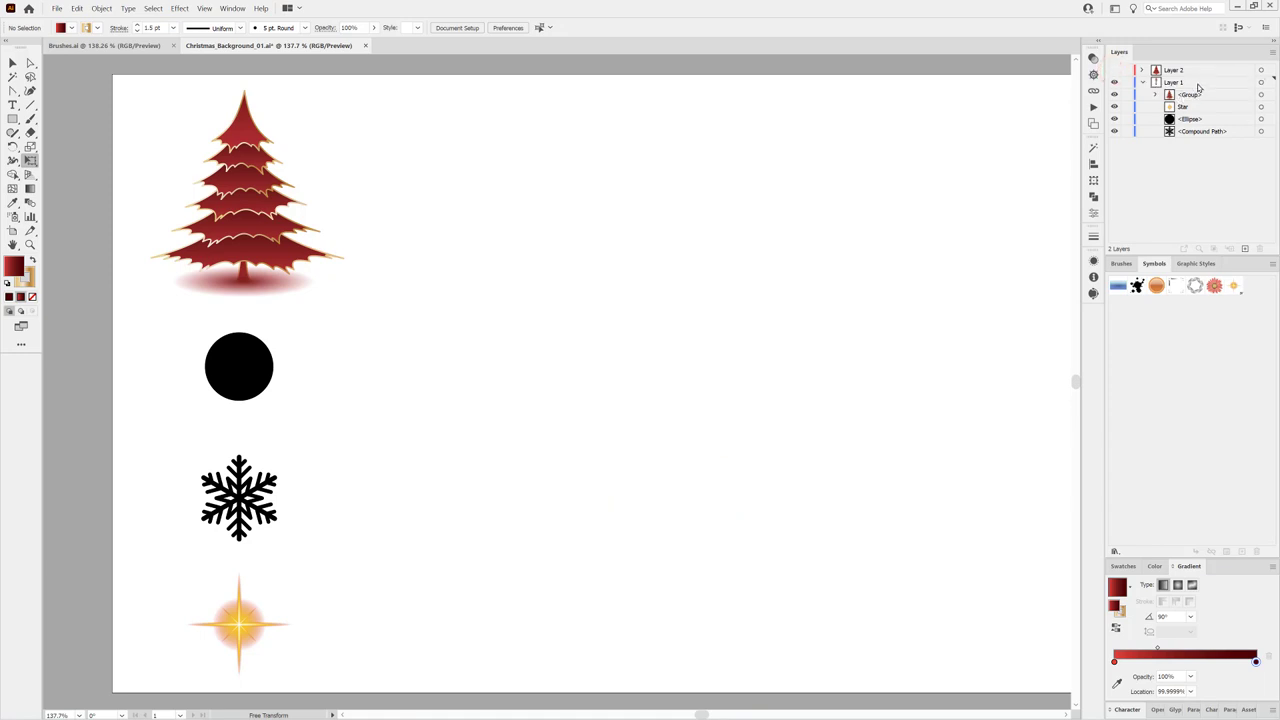
Step: Collapse Layer 1 and add a new empty Layer 3 above it
click(1143, 82)
click(1194, 81)
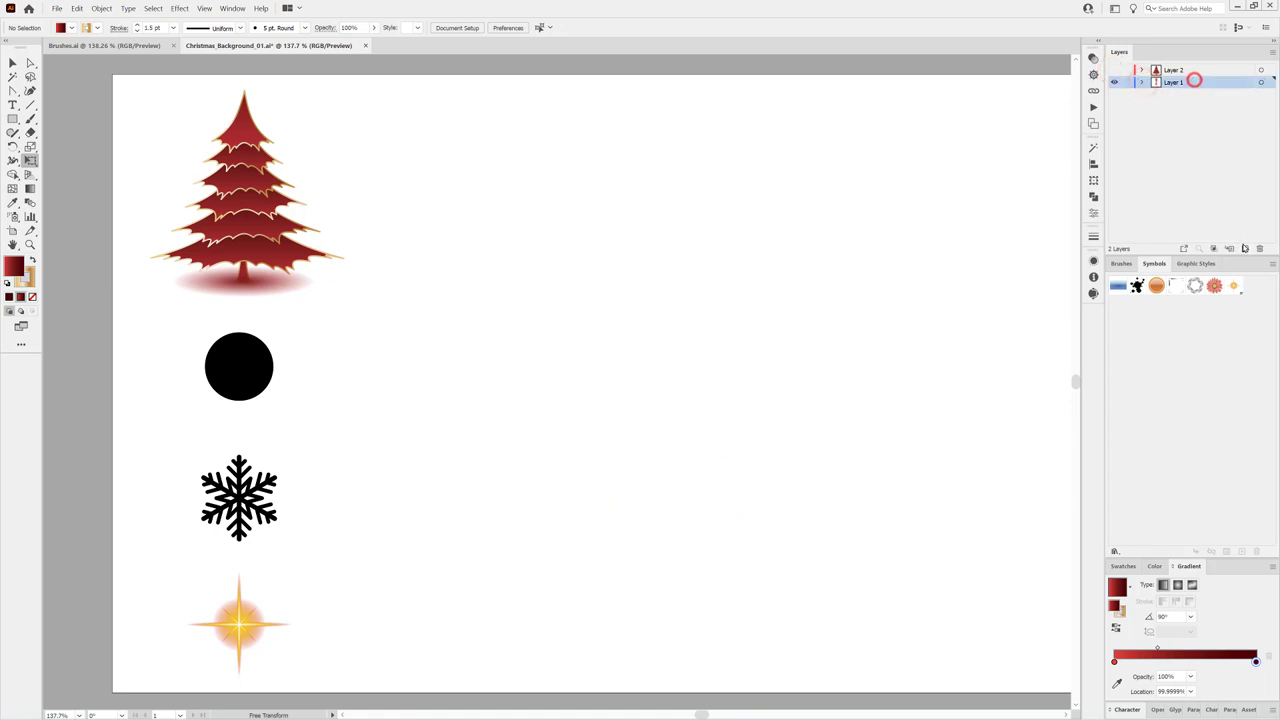
click(1246, 250)
click(13, 118)
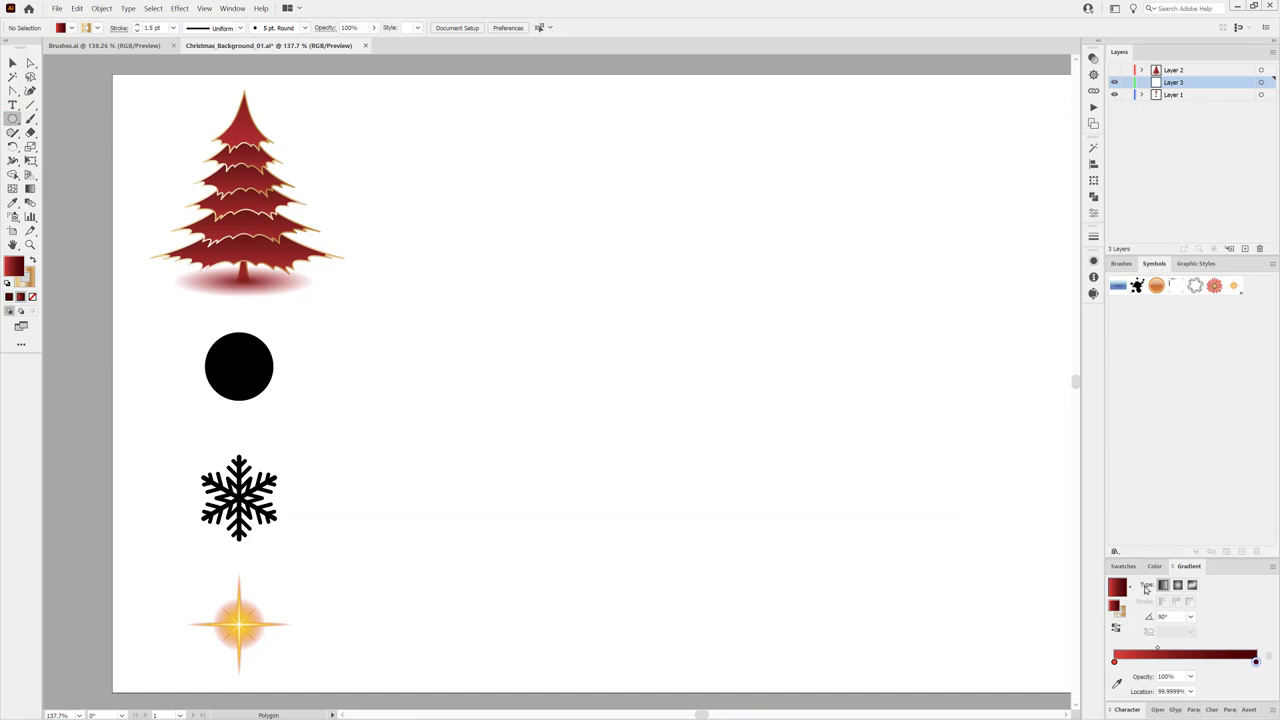
Step: Set the fill to pure black 0/0/0 and the stroke to None
click(1155, 566)
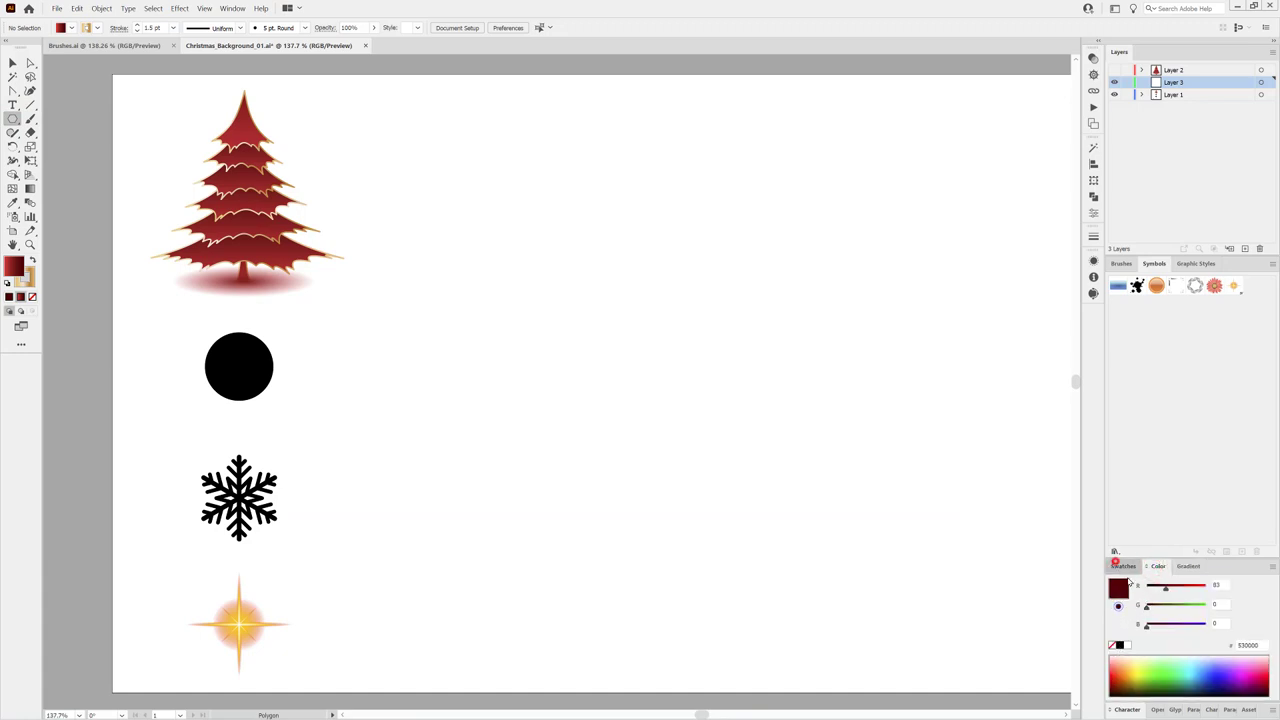
click(1123, 566)
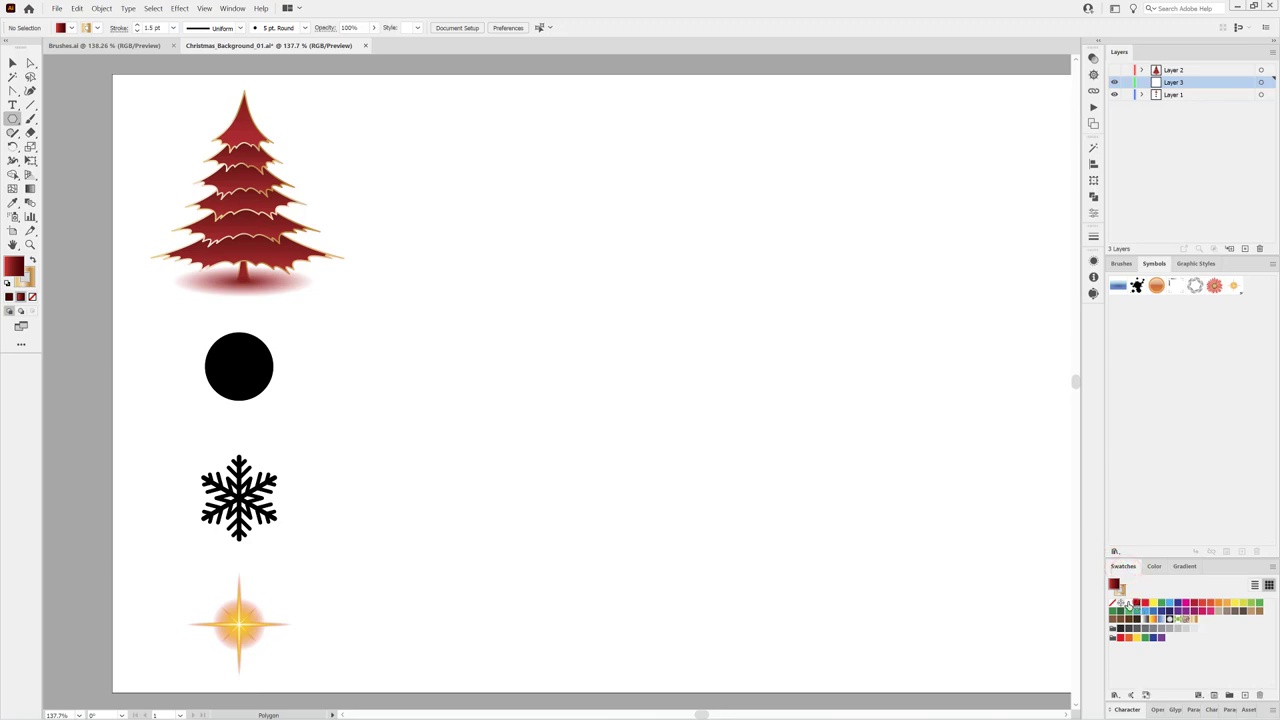
click(1136, 603)
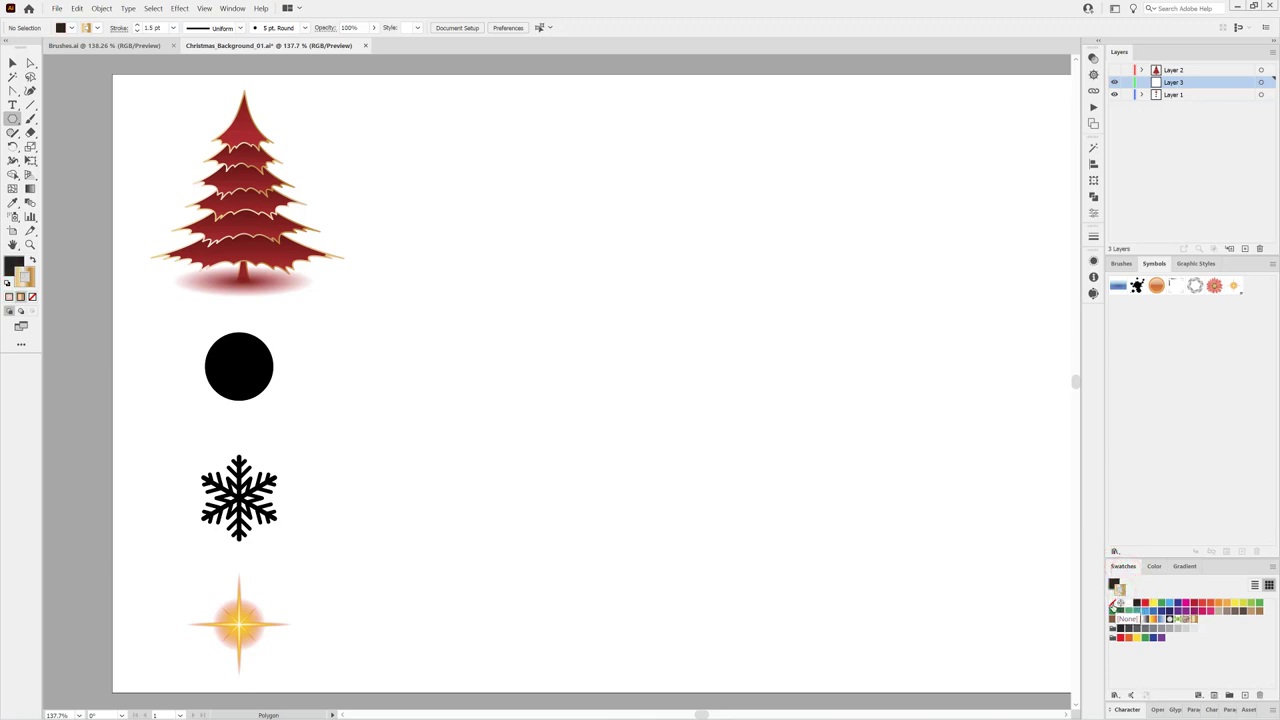
click(1112, 603)
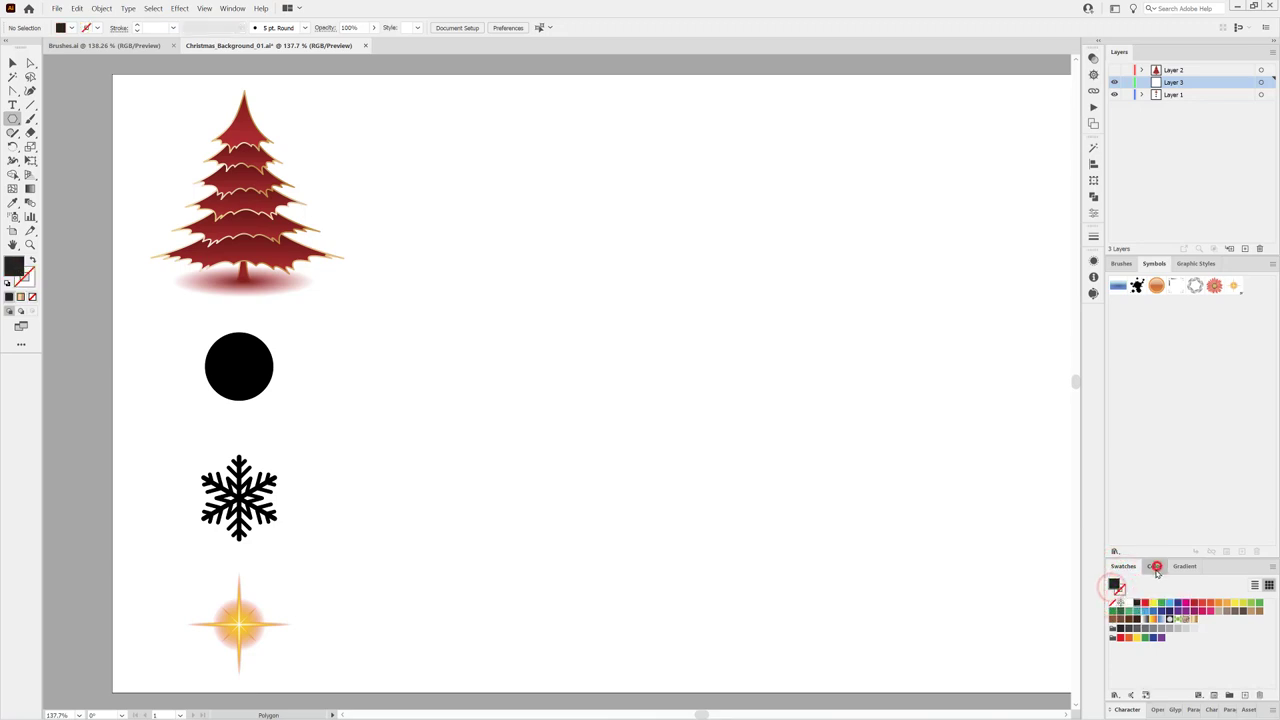
click(1155, 566)
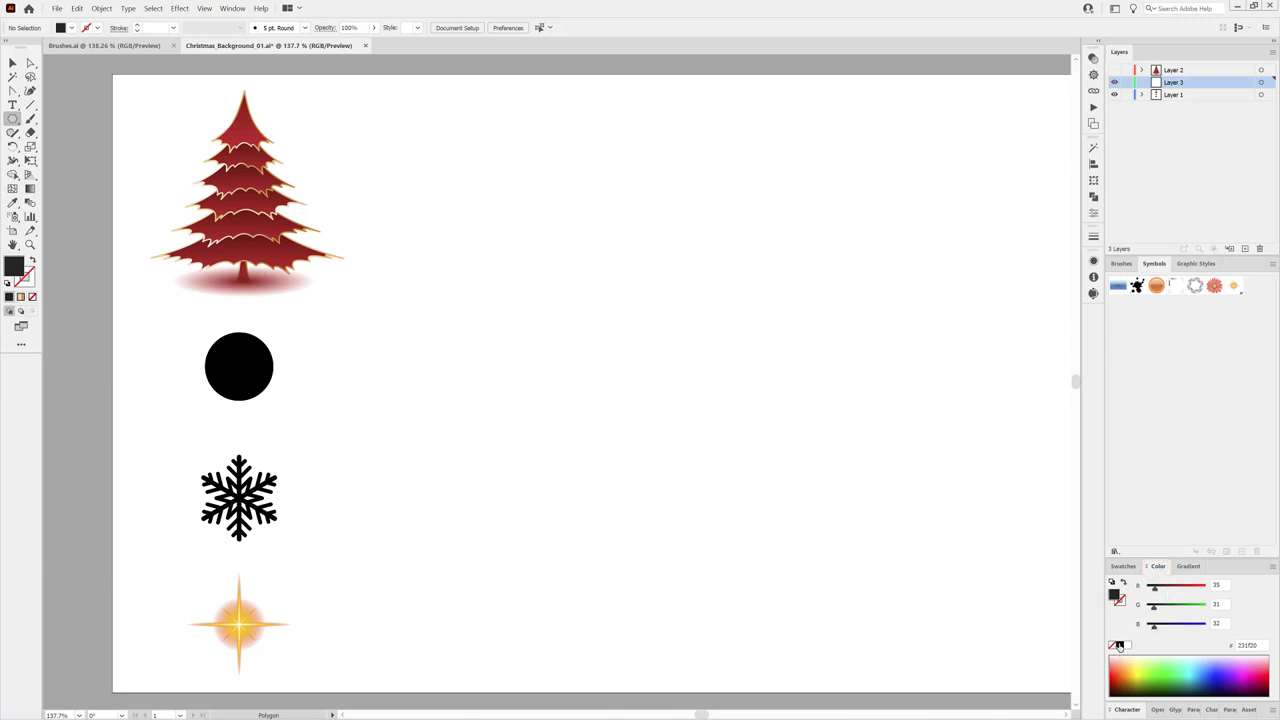
click(1119, 645)
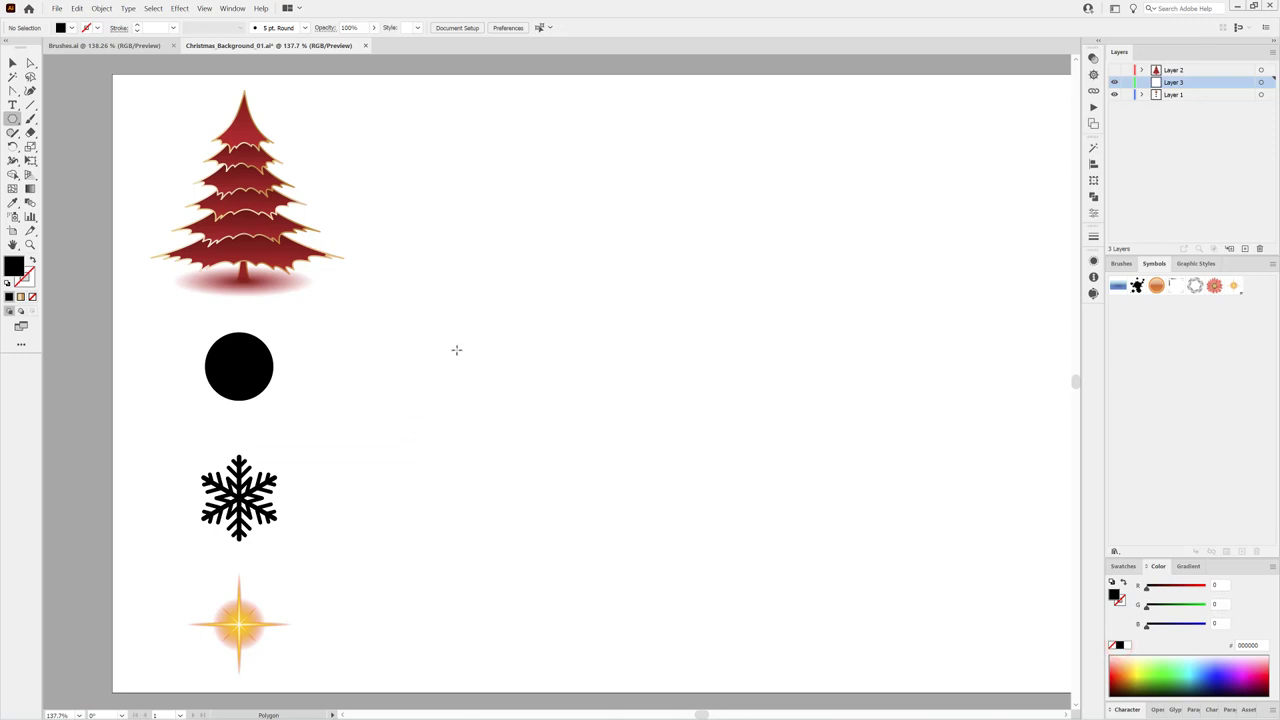
Step: Draw a test hexagon and undo it
drag(369, 338, 398, 362)
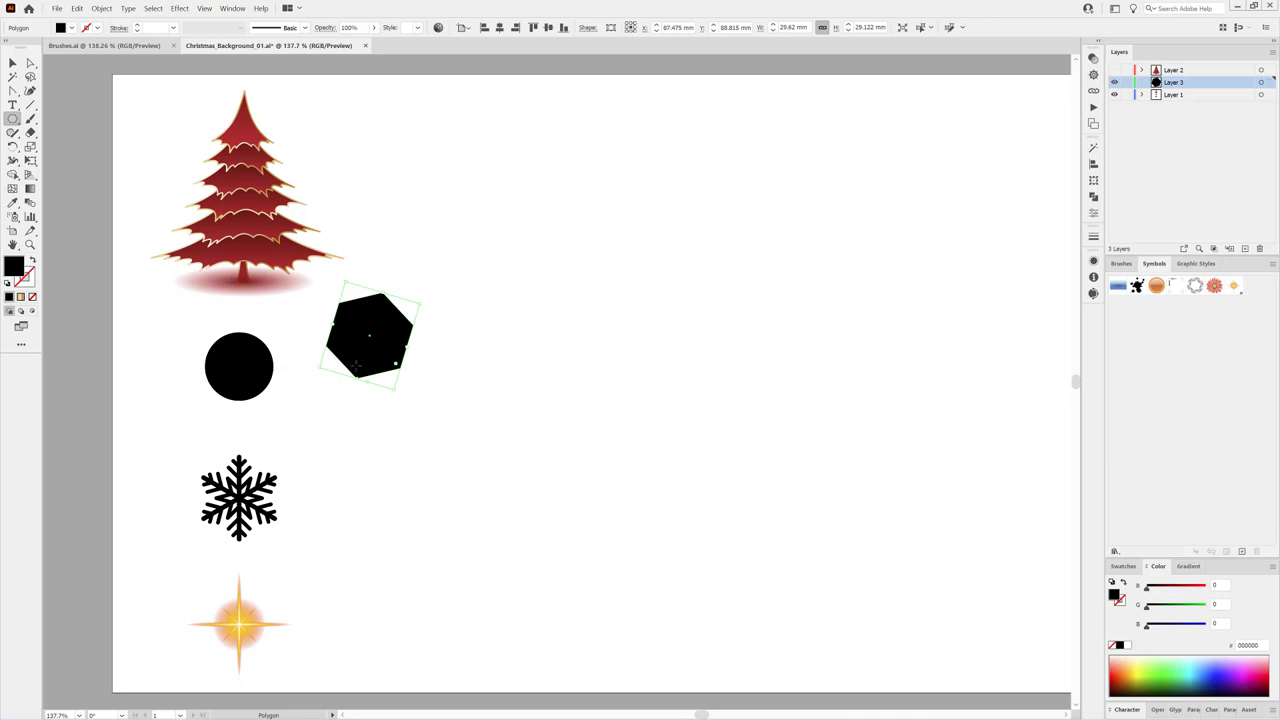
key(ctrl+z)
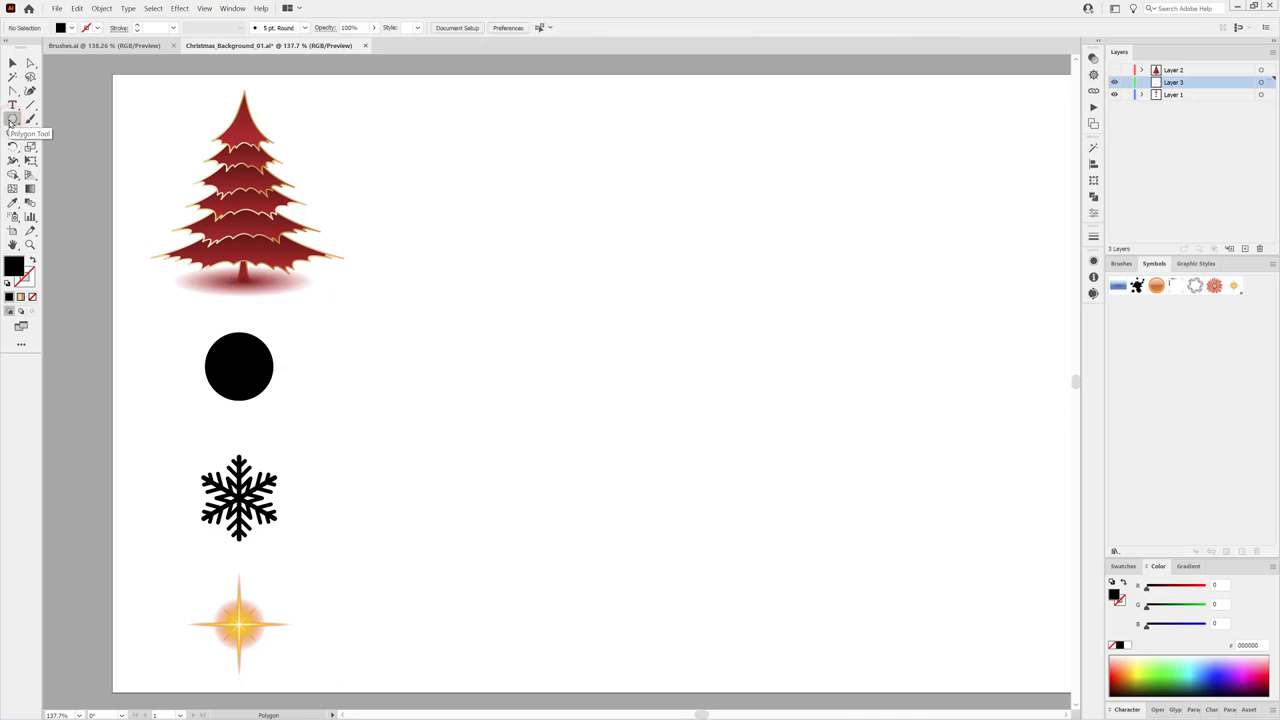
click(12, 120)
Step: Draw a black circle and start a new Scatter Brush from it
click(62, 147)
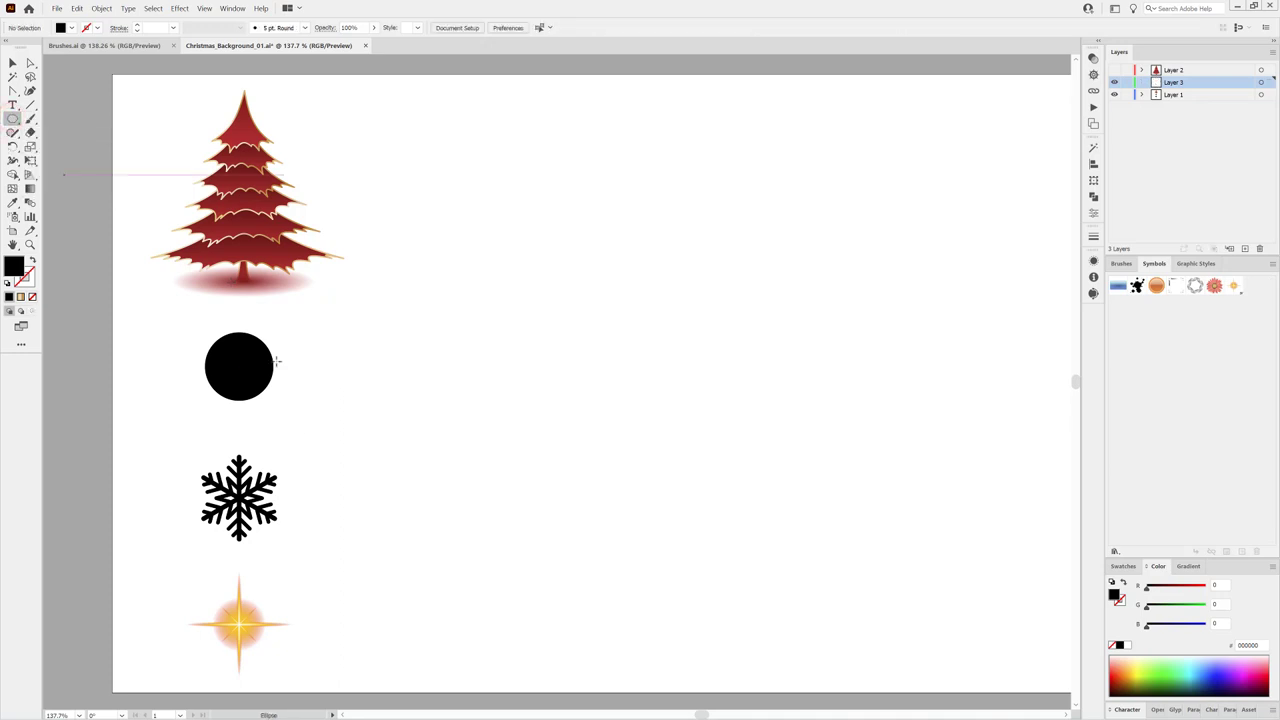
drag(359, 340, 465, 352)
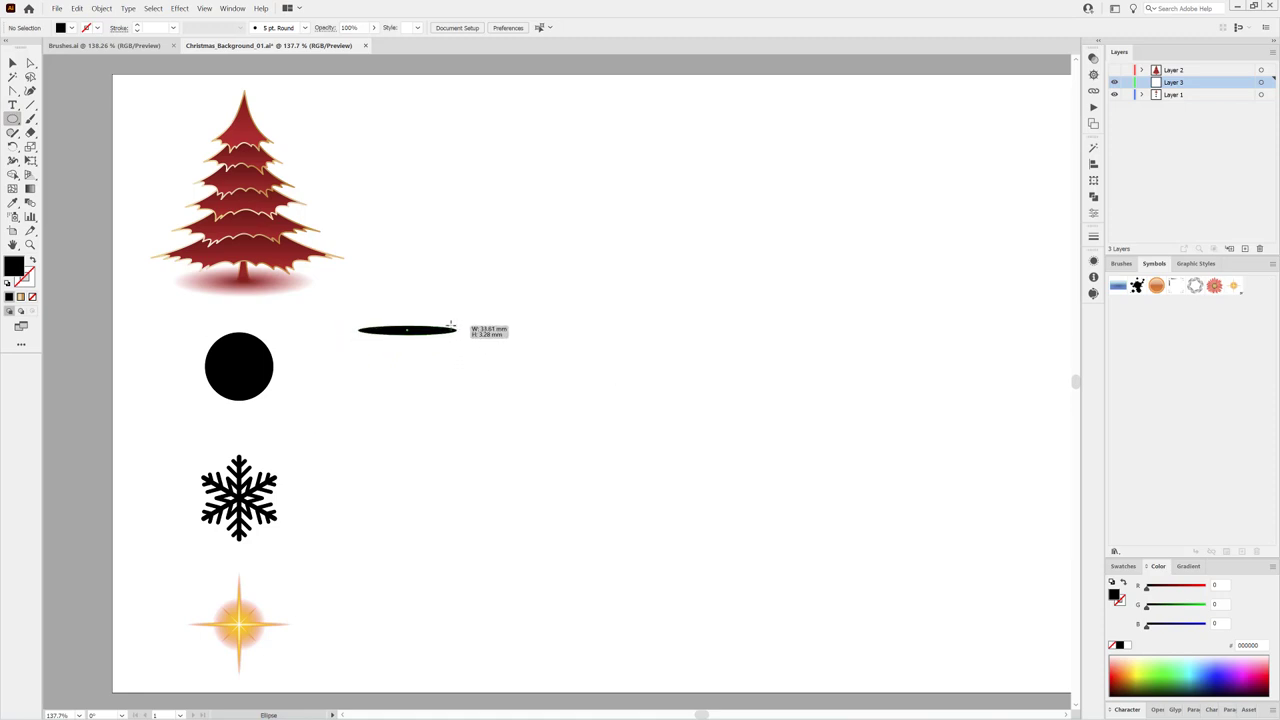
drag(465, 352, 423, 398)
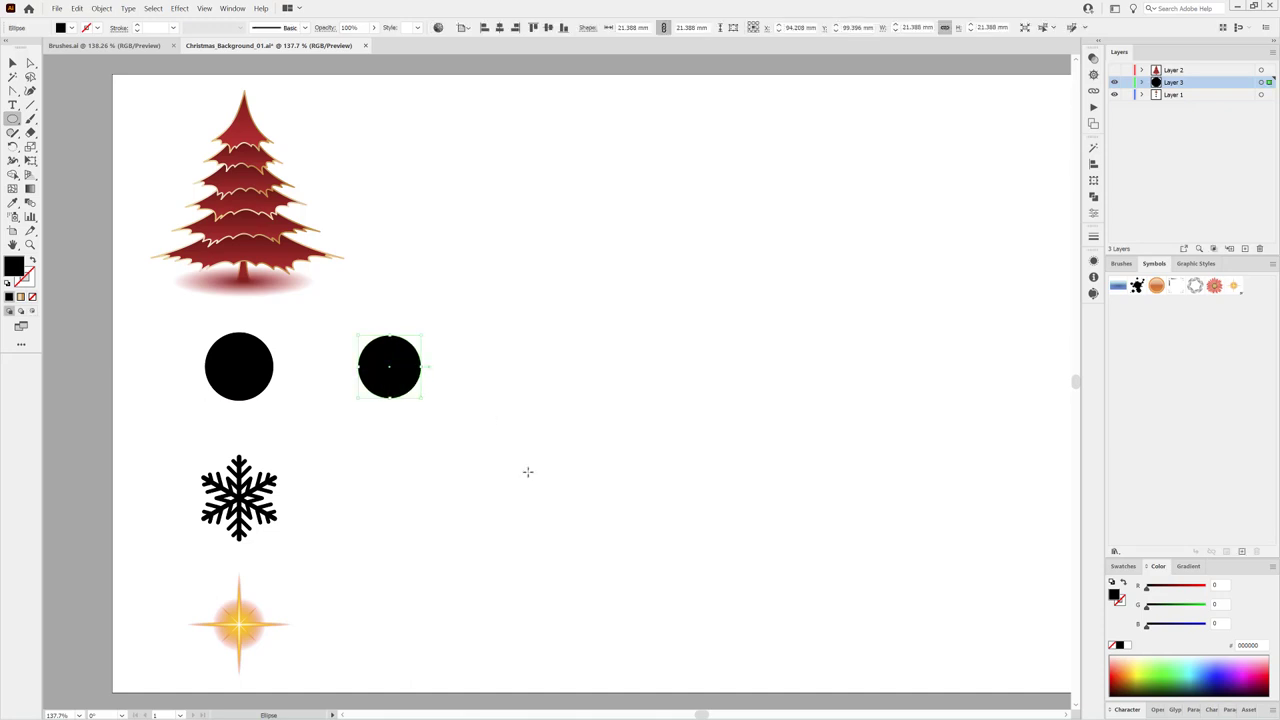
click(1120, 263)
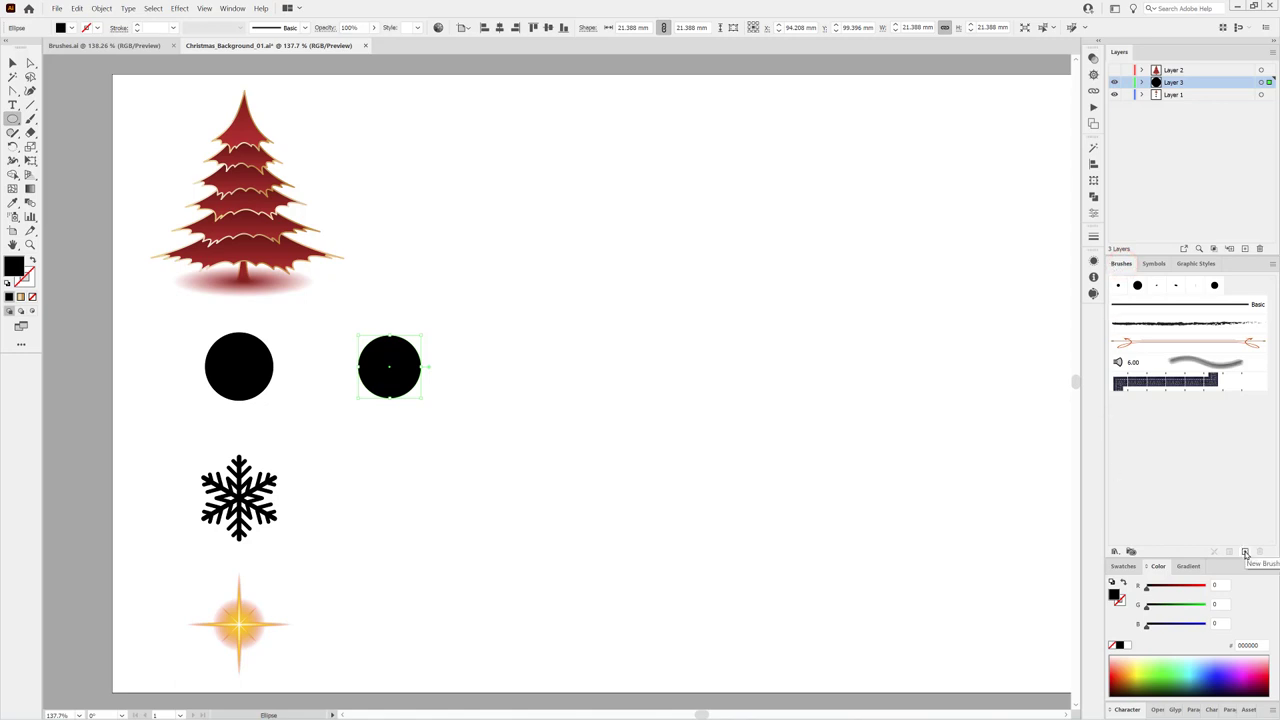
click(1245, 553)
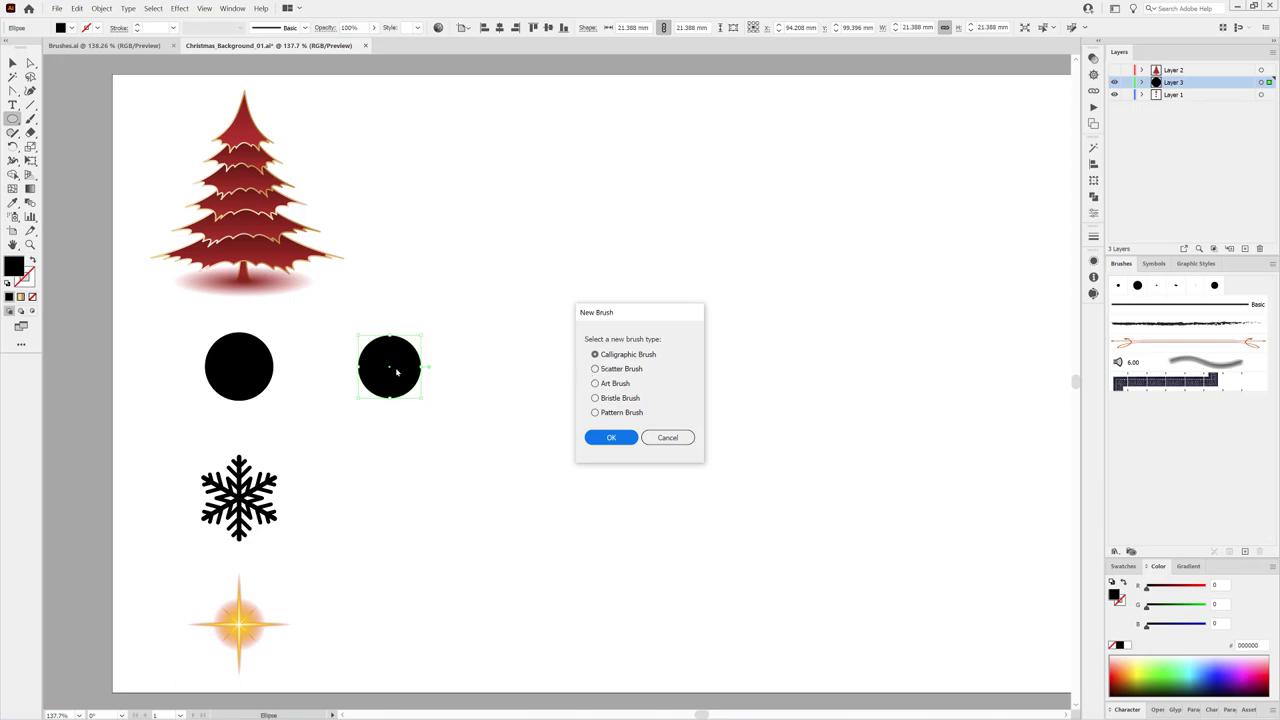
click(600, 369)
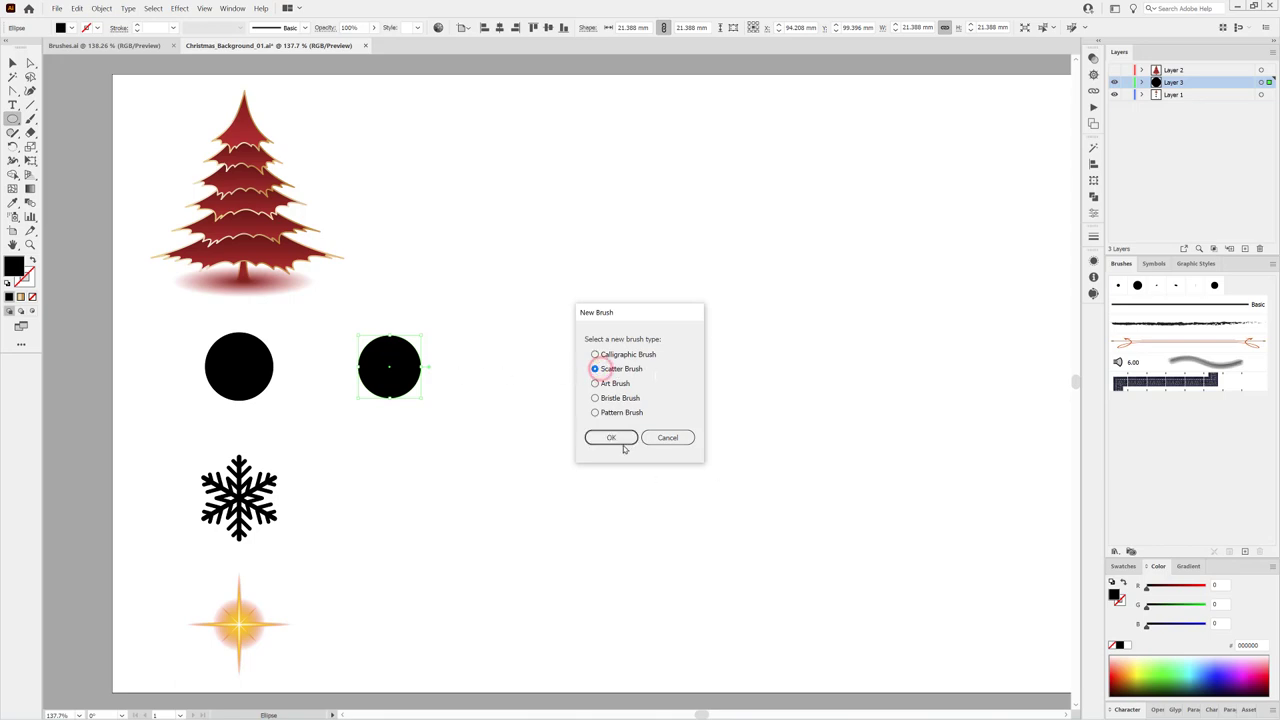
click(618, 440)
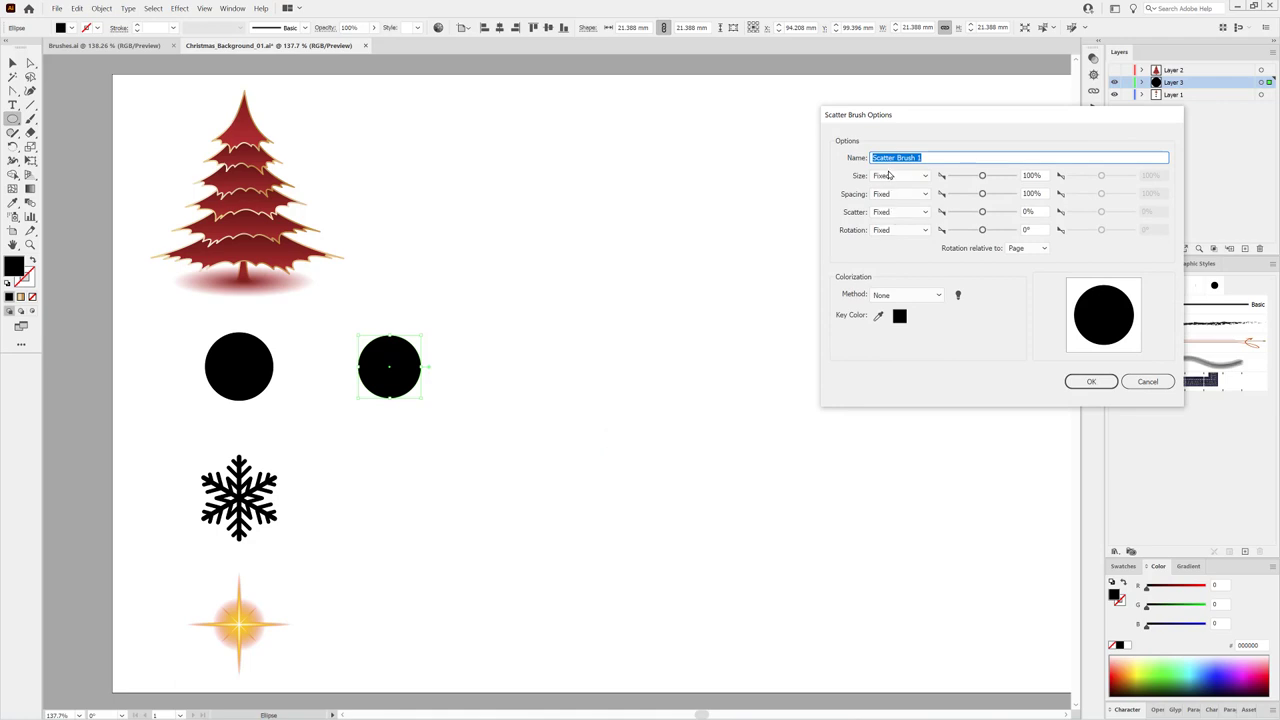
Step: Set Size, Spacing and Scatter to Random, Rotation relative to Path, Tints colorization, and save
click(886, 177)
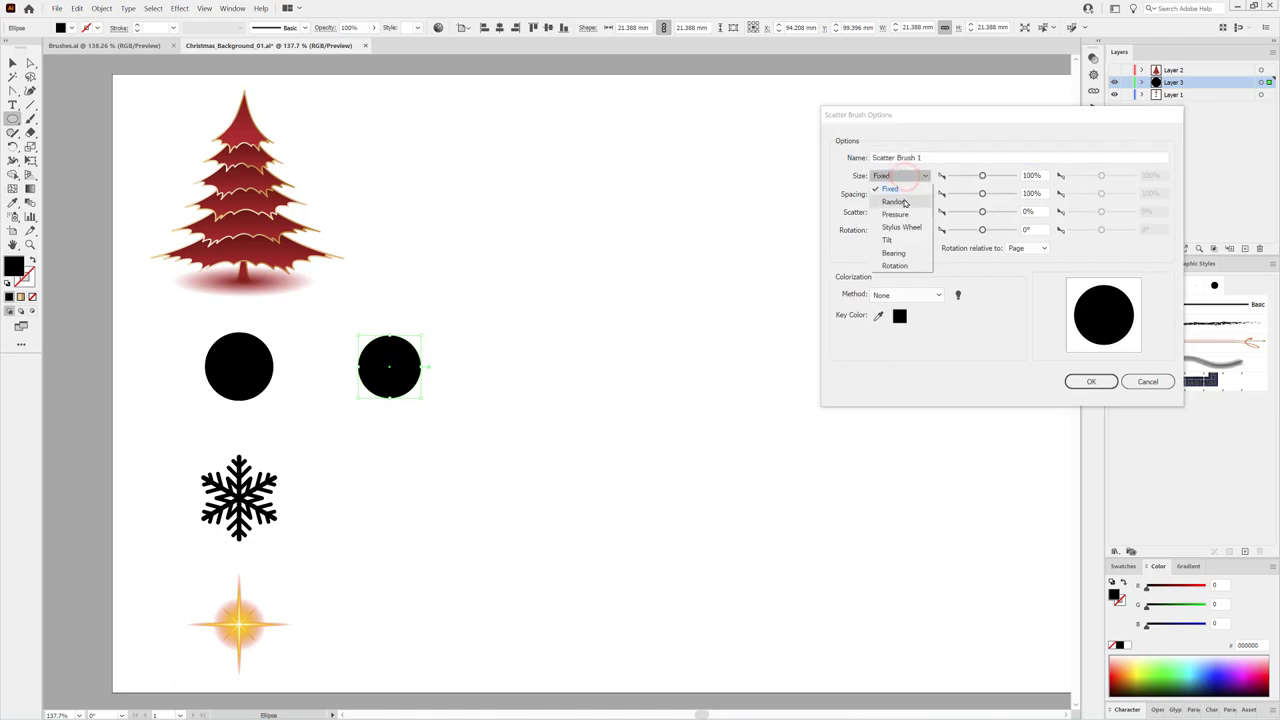
click(903, 200)
click(893, 220)
click(896, 212)
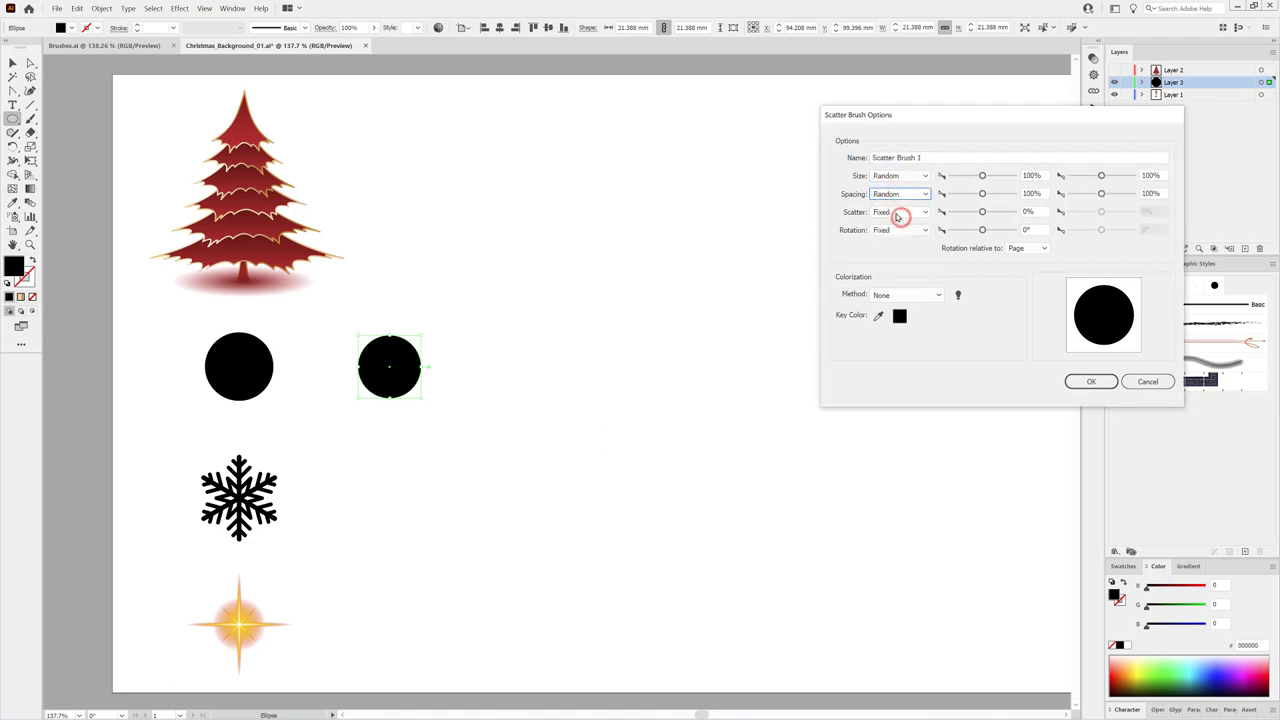
click(905, 237)
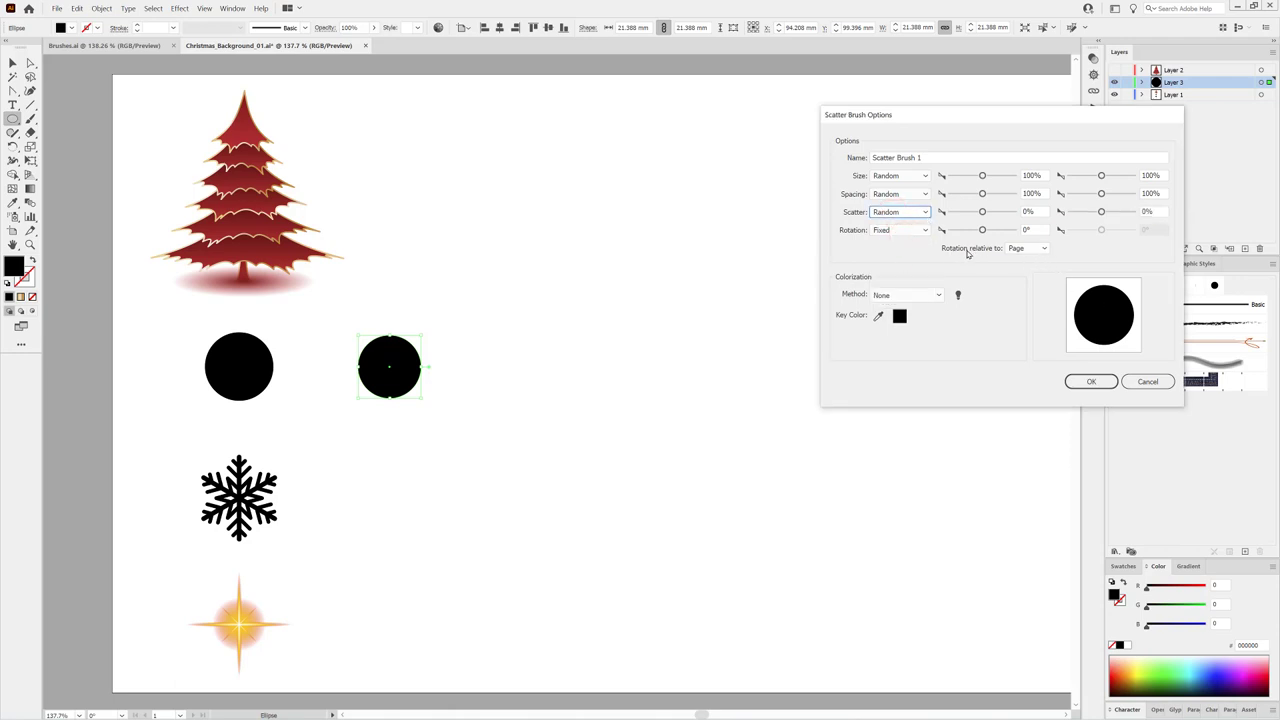
click(1024, 250)
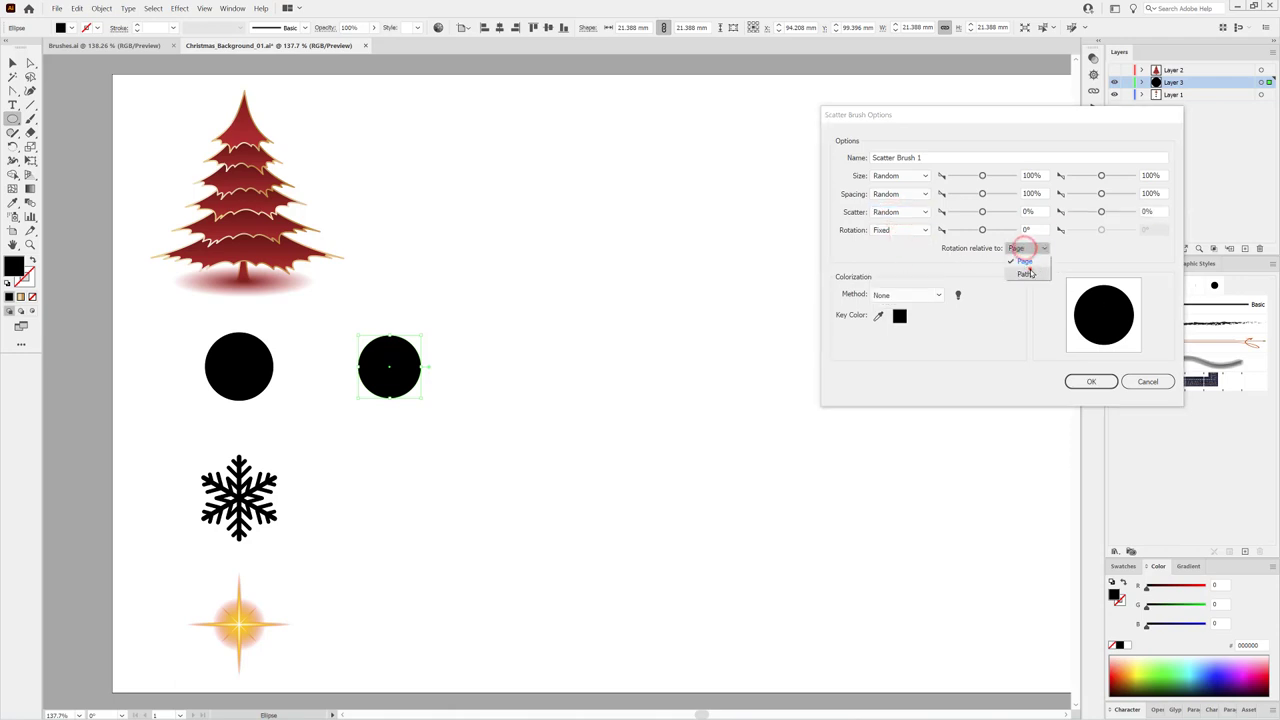
click(1030, 266)
click(916, 296)
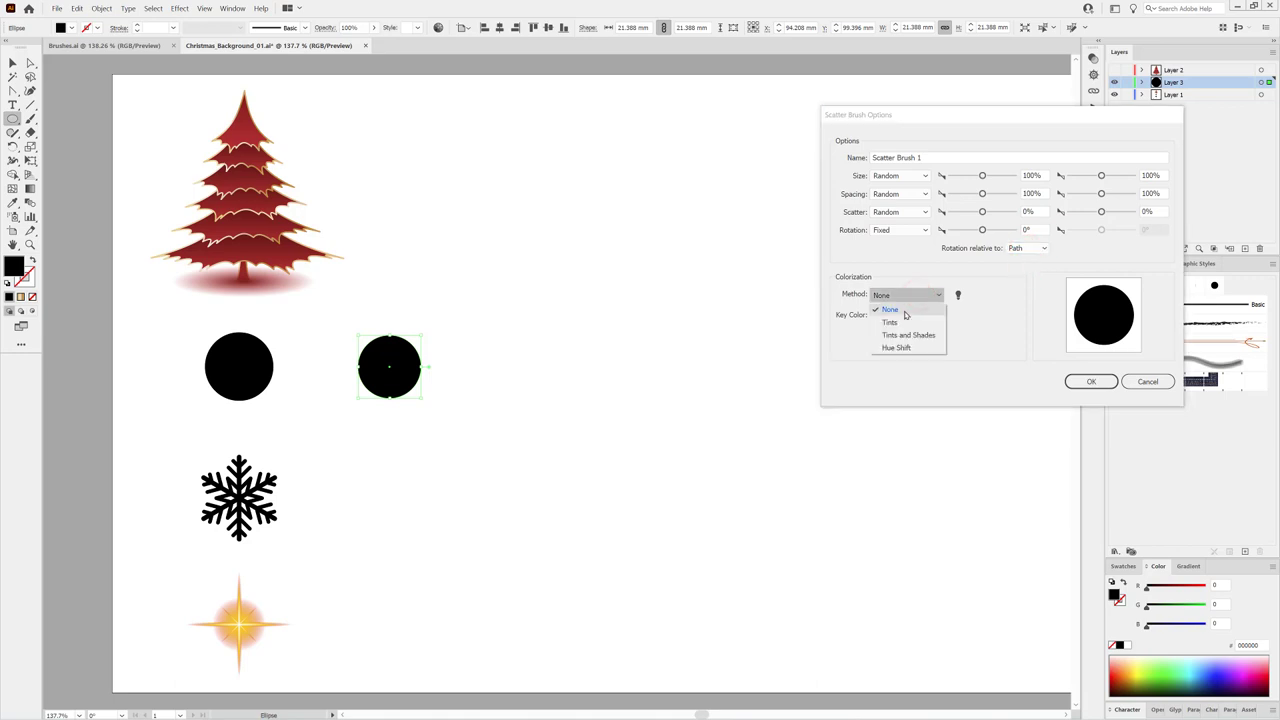
click(898, 322)
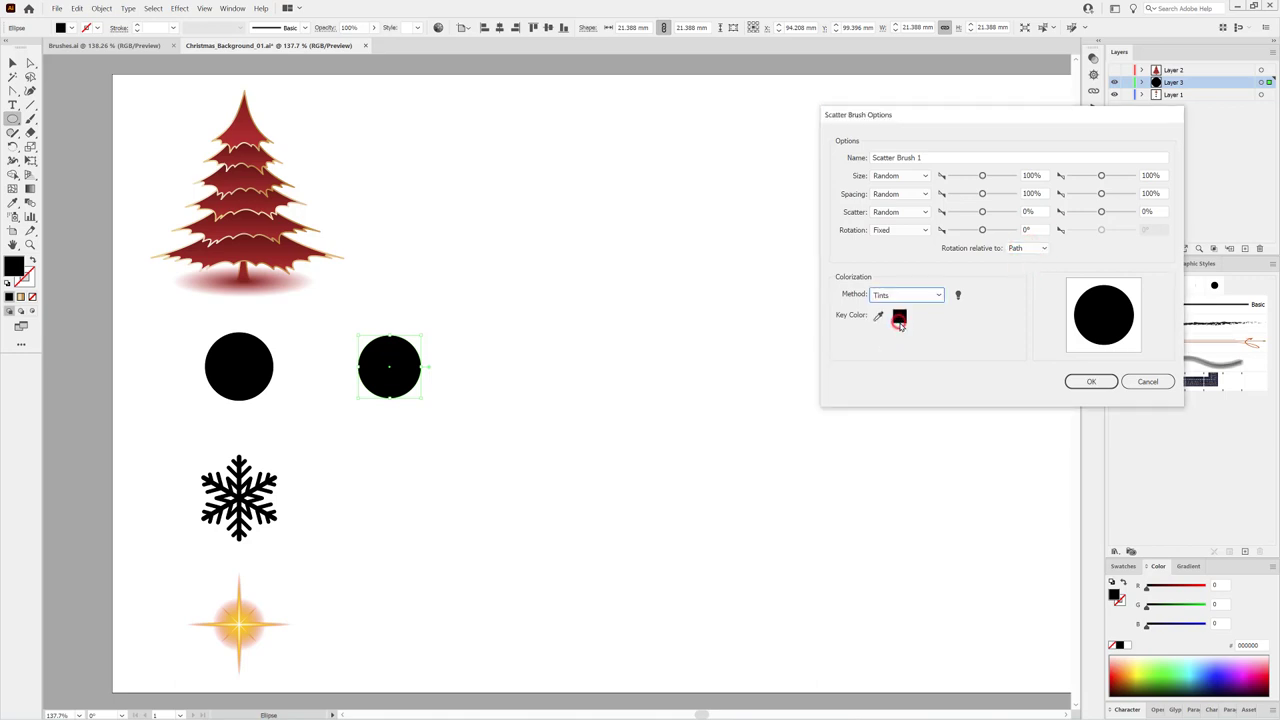
click(1090, 381)
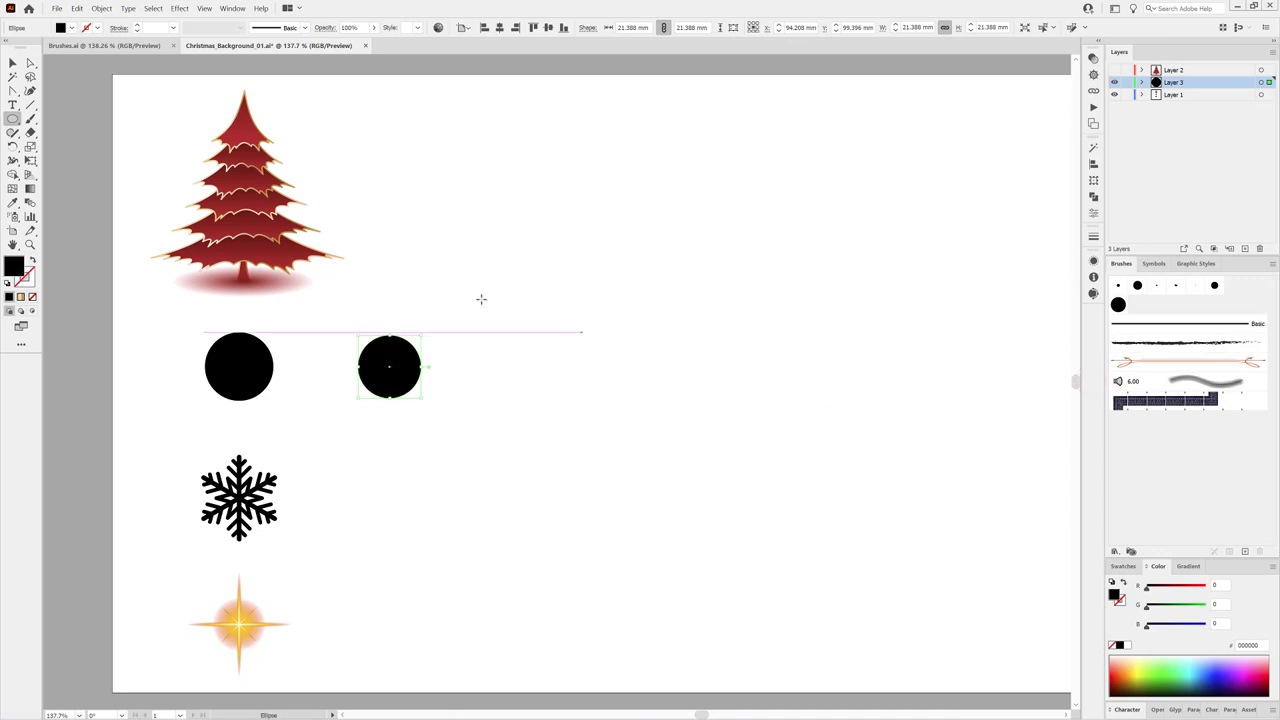
Step: Paint a row of scatter-brush dots across the page and select the stroke
click(30, 118)
drag(500, 366, 1012, 370)
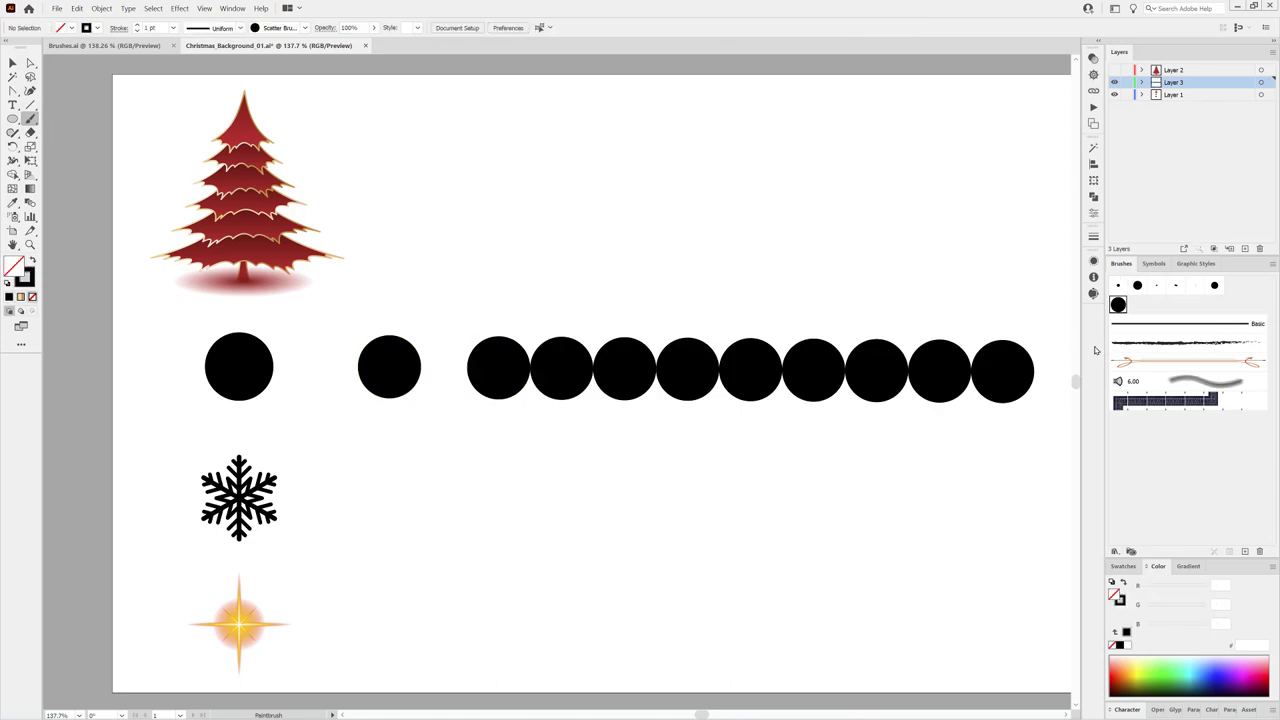
drag(749, 394, 747, 393)
drag(745, 391, 770, 408)
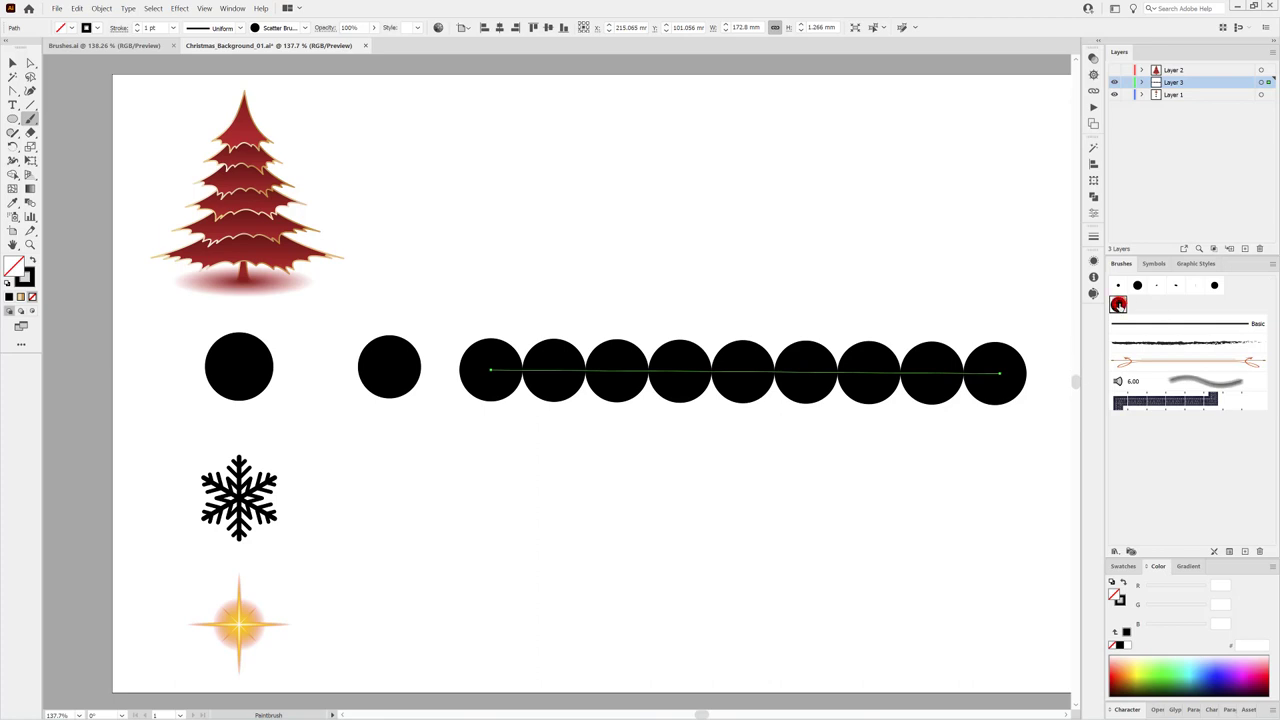
Step: Randomize dot size down to 20% and scatter to −74%/74%, applying it to the stroke
double_click(1118, 304)
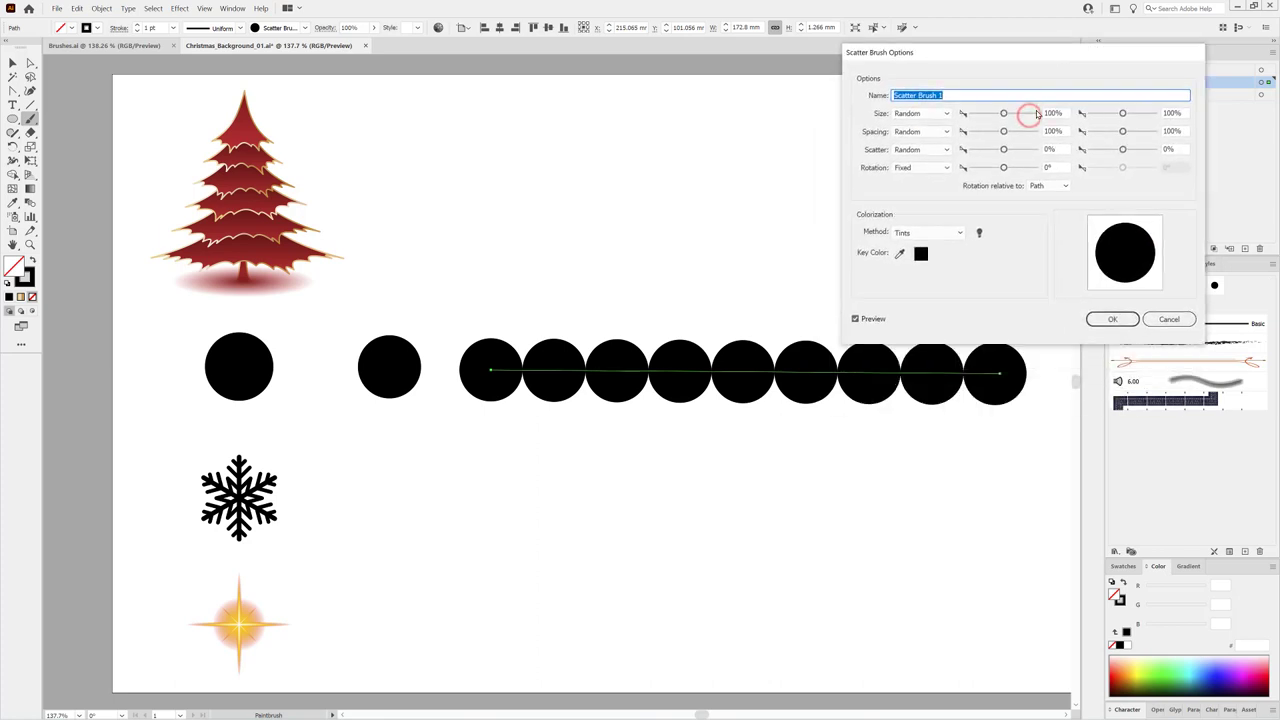
drag(1003, 113, 977, 116)
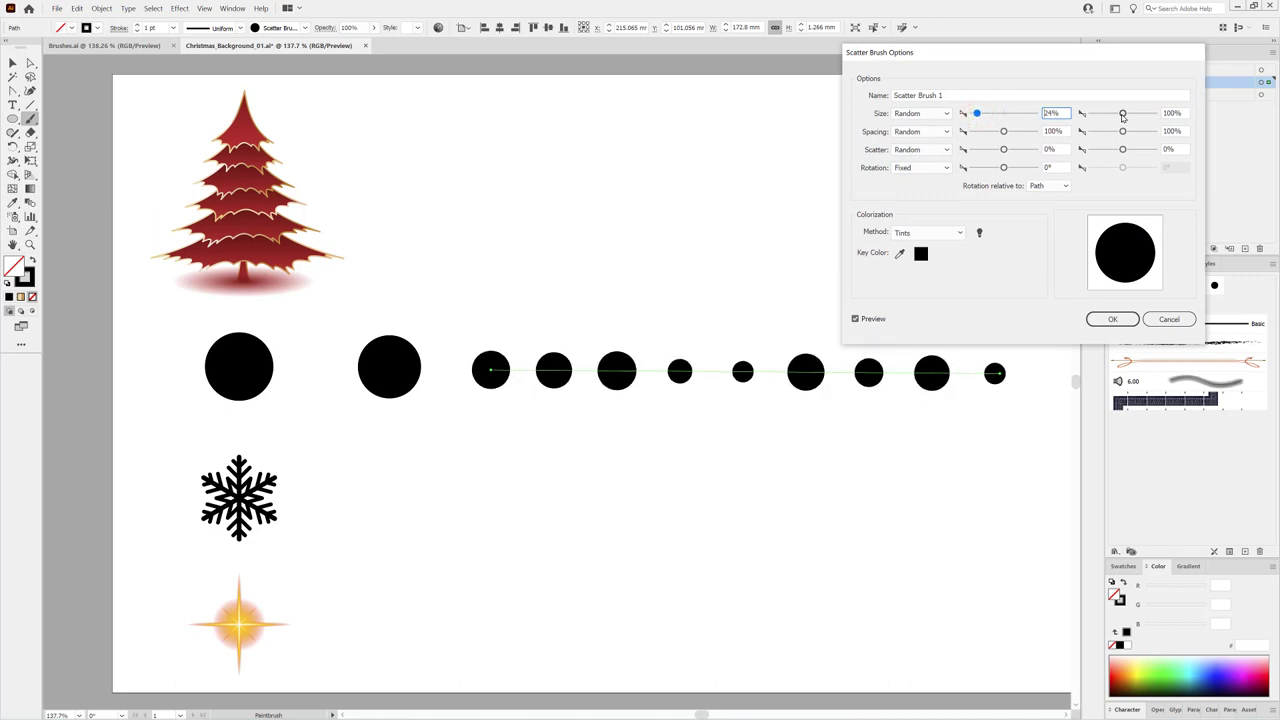
drag(1122, 113, 1117, 114)
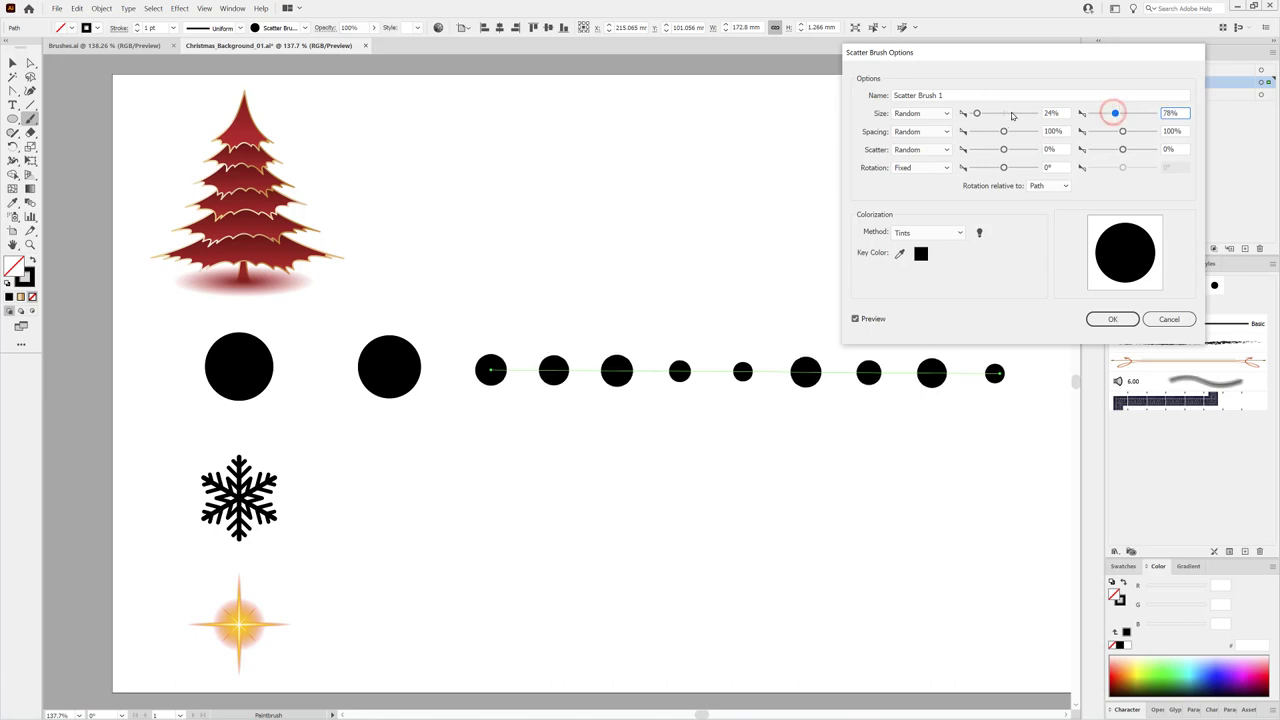
drag(978, 114, 1000, 150)
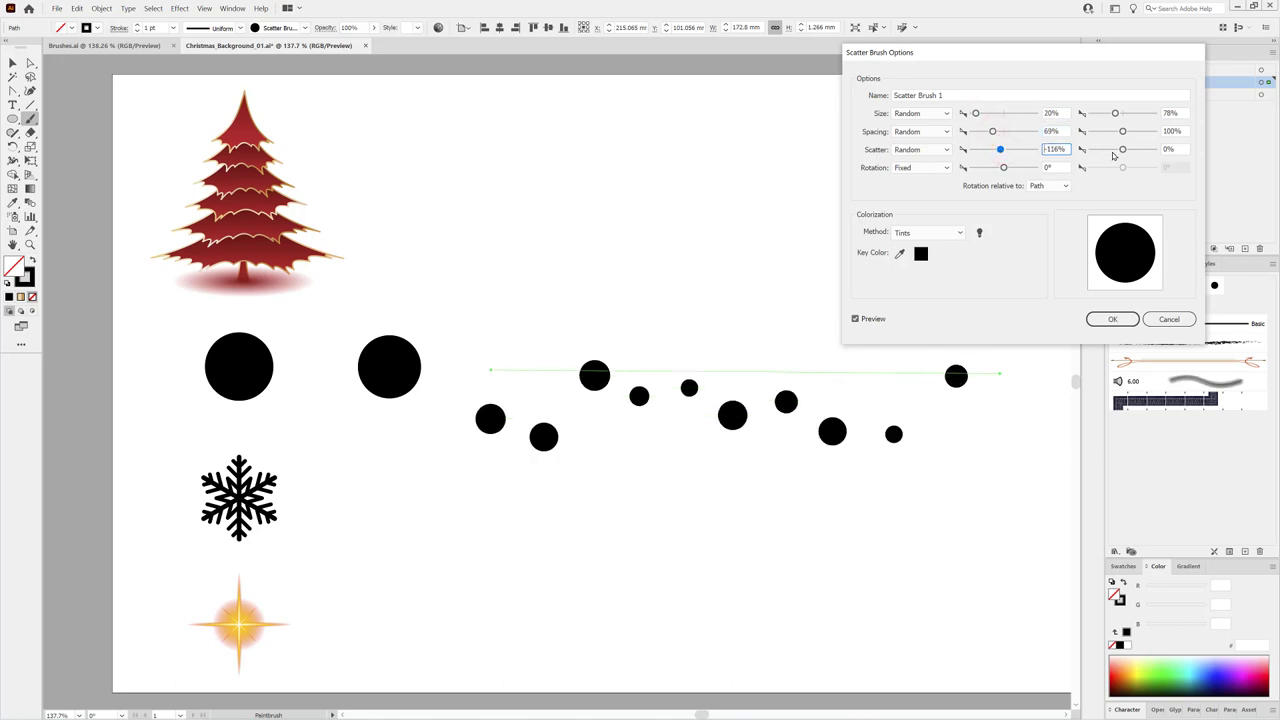
drag(1123, 150, 1127, 150)
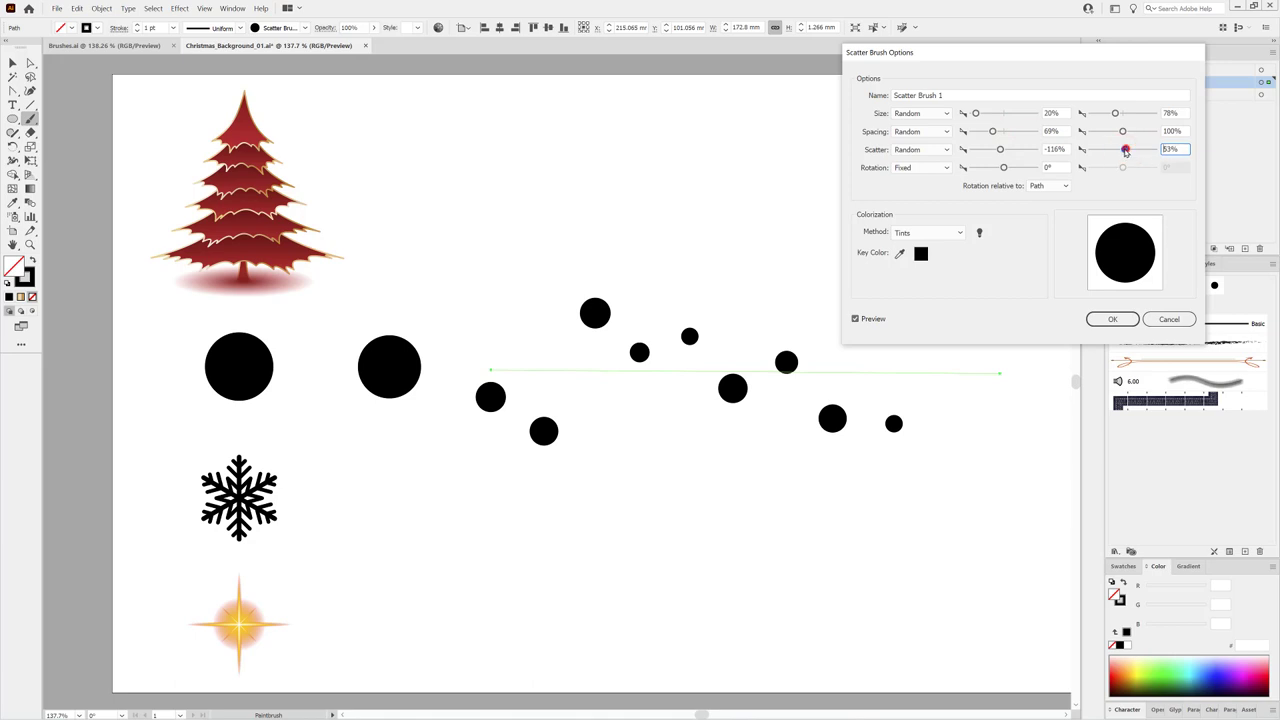
drag(1126, 150, 1124, 150)
drag(1000, 150, 1001, 150)
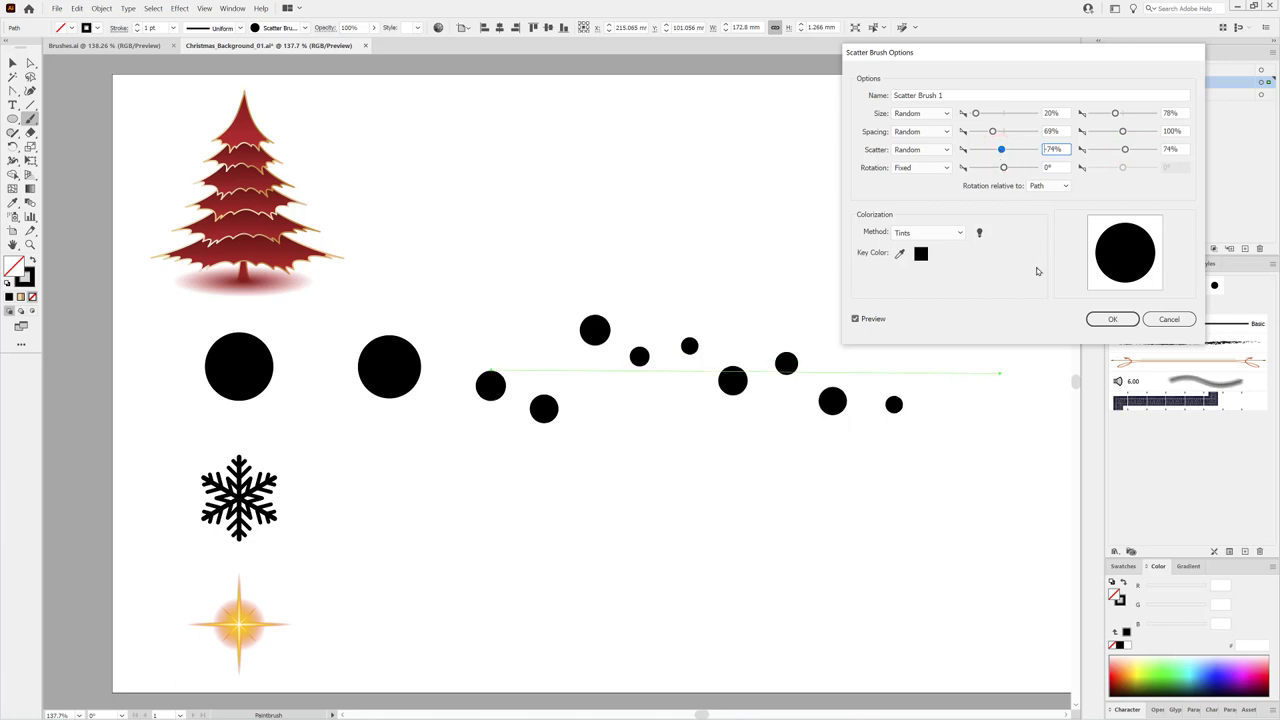
click(1112, 319)
click(623, 379)
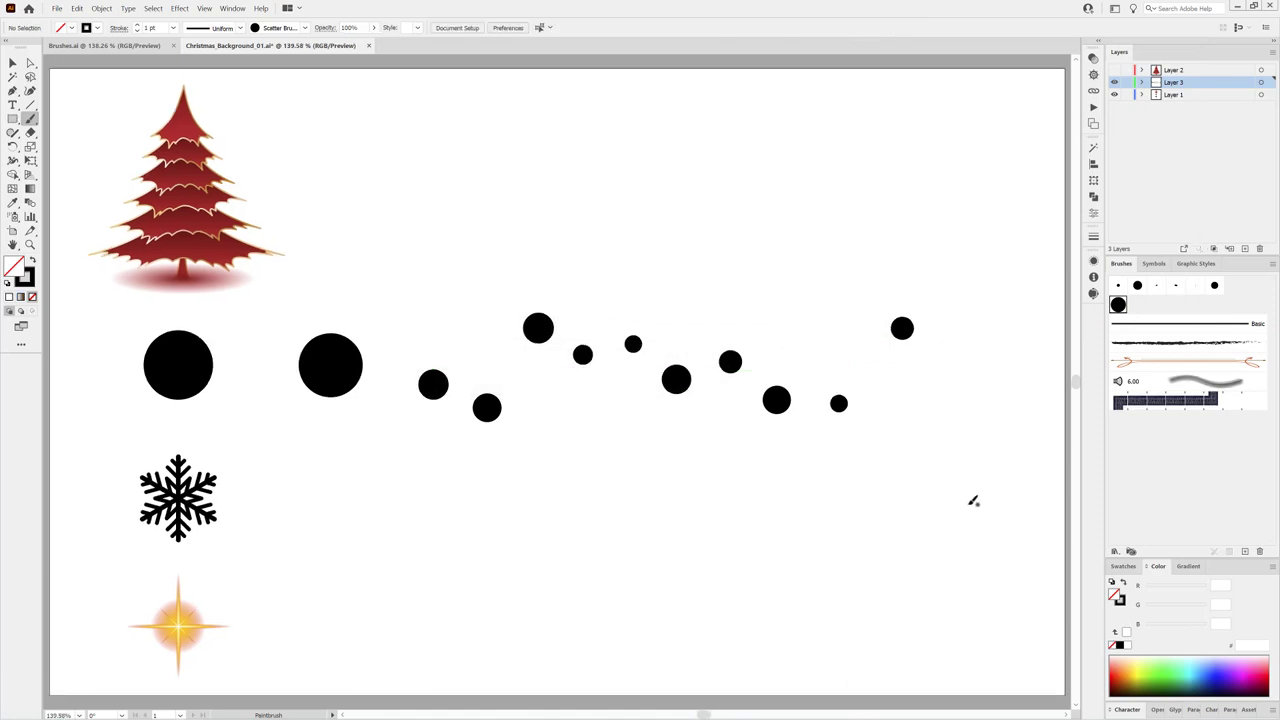
Step: Hide Layer 3, add a new Layer 4 and view at actual size
click(1115, 83)
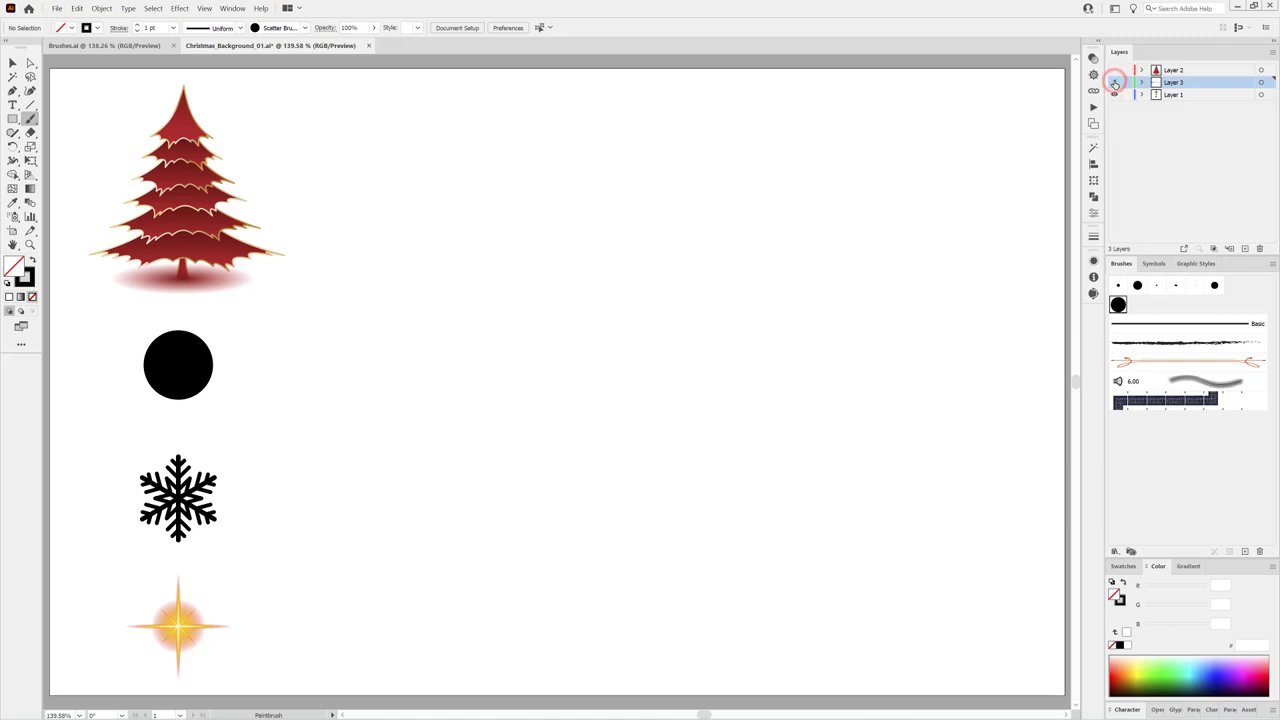
click(1244, 248)
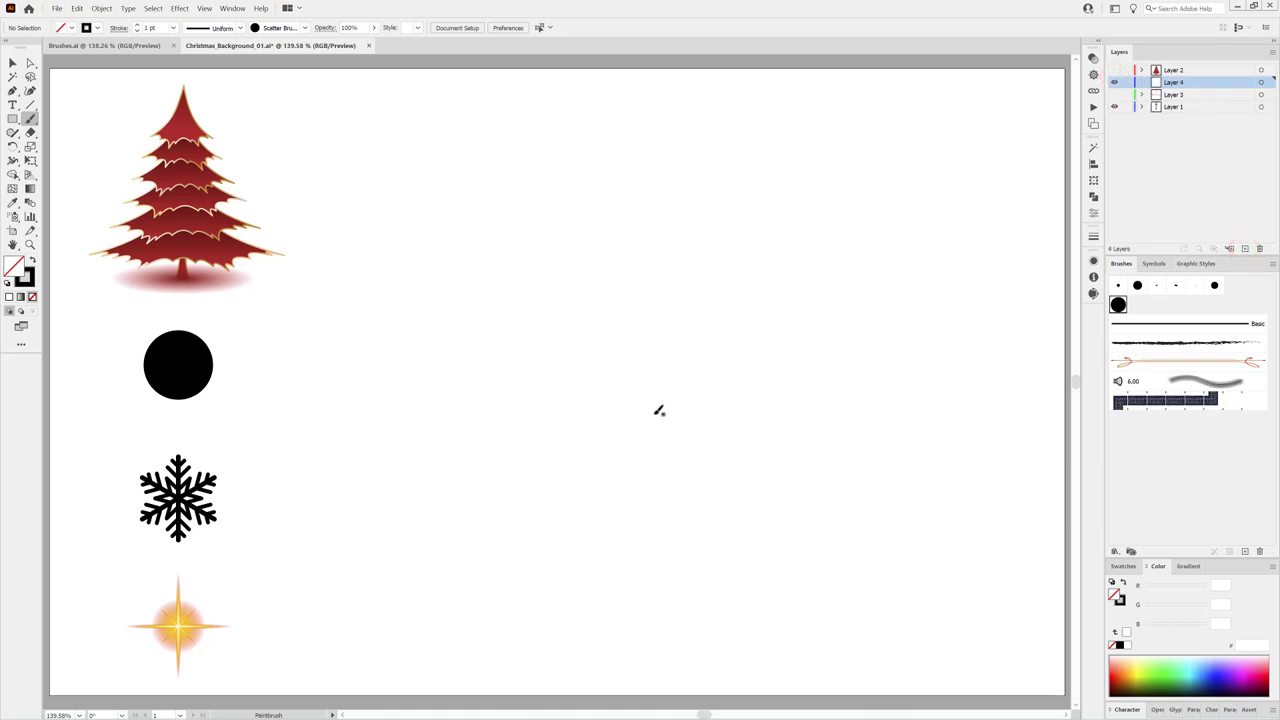
key(ctrl+1)
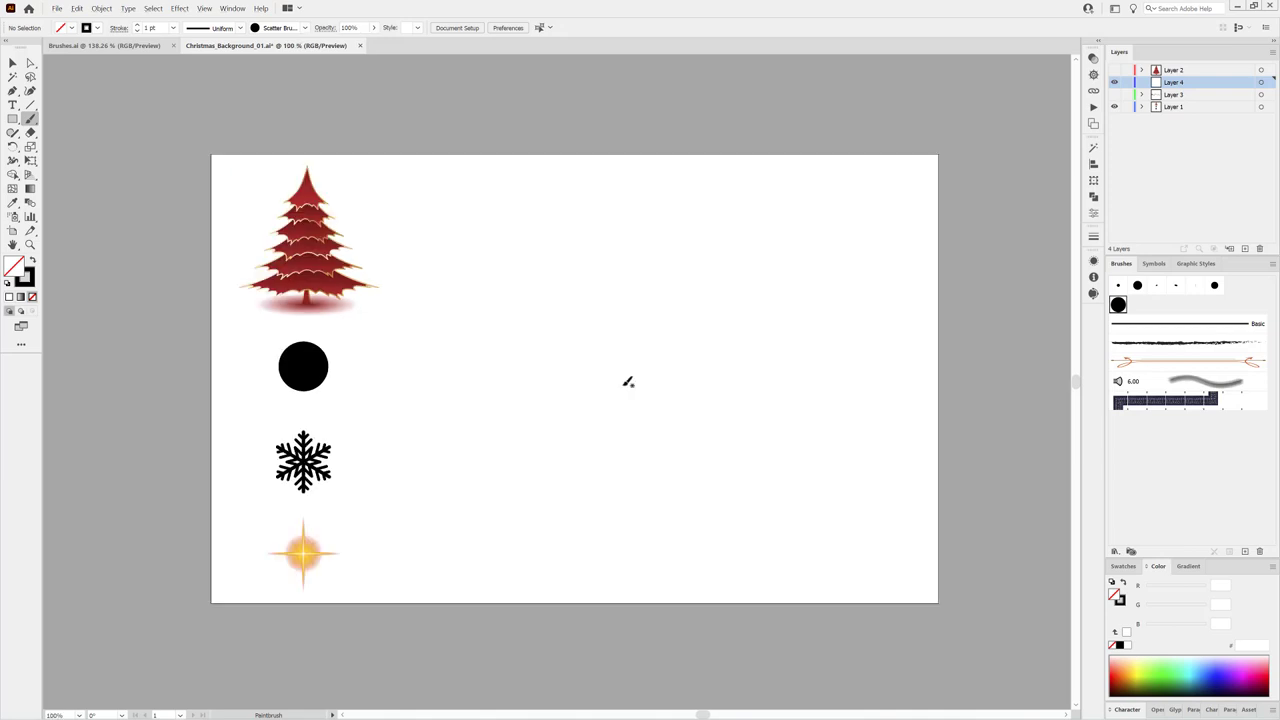
Step: Draw crossing vertical and horizontal lines centred on the artboard, plus a short brush stroke
click(30, 104)
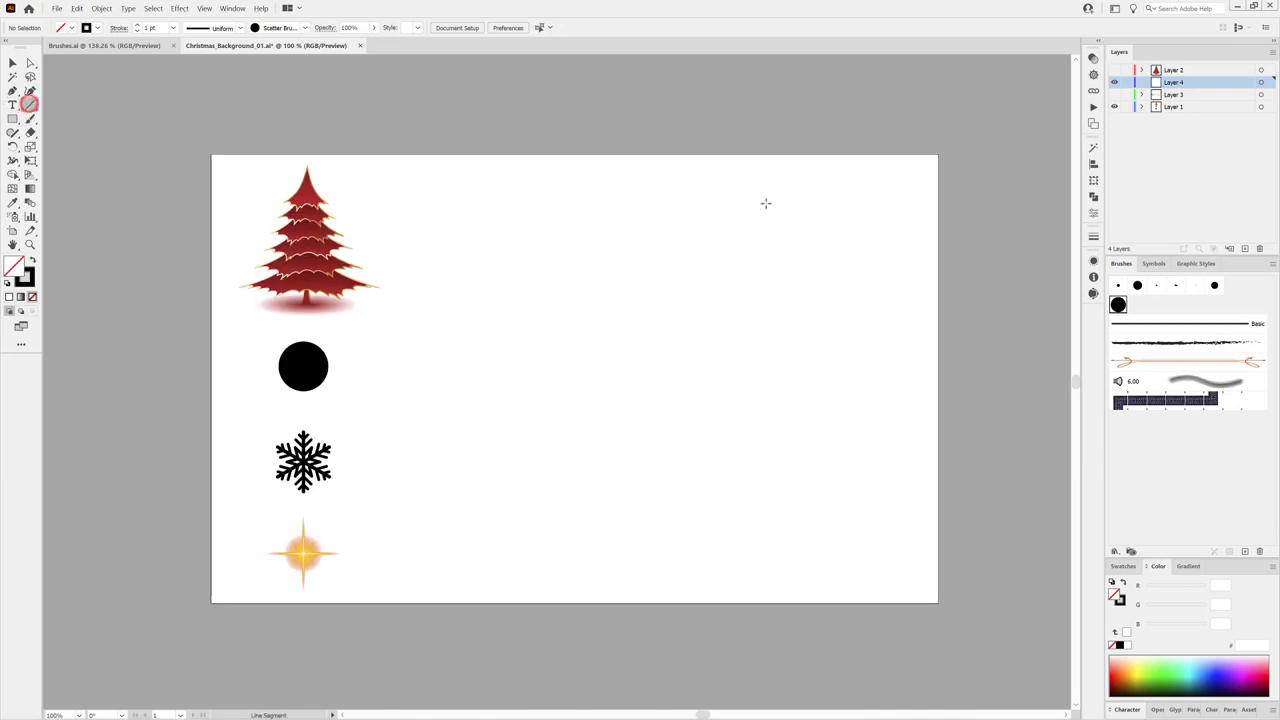
mouse_move(529, 132)
mouse_down()
mouse_move(609, 505)
mouse_move(580, 622)
mouse_up()
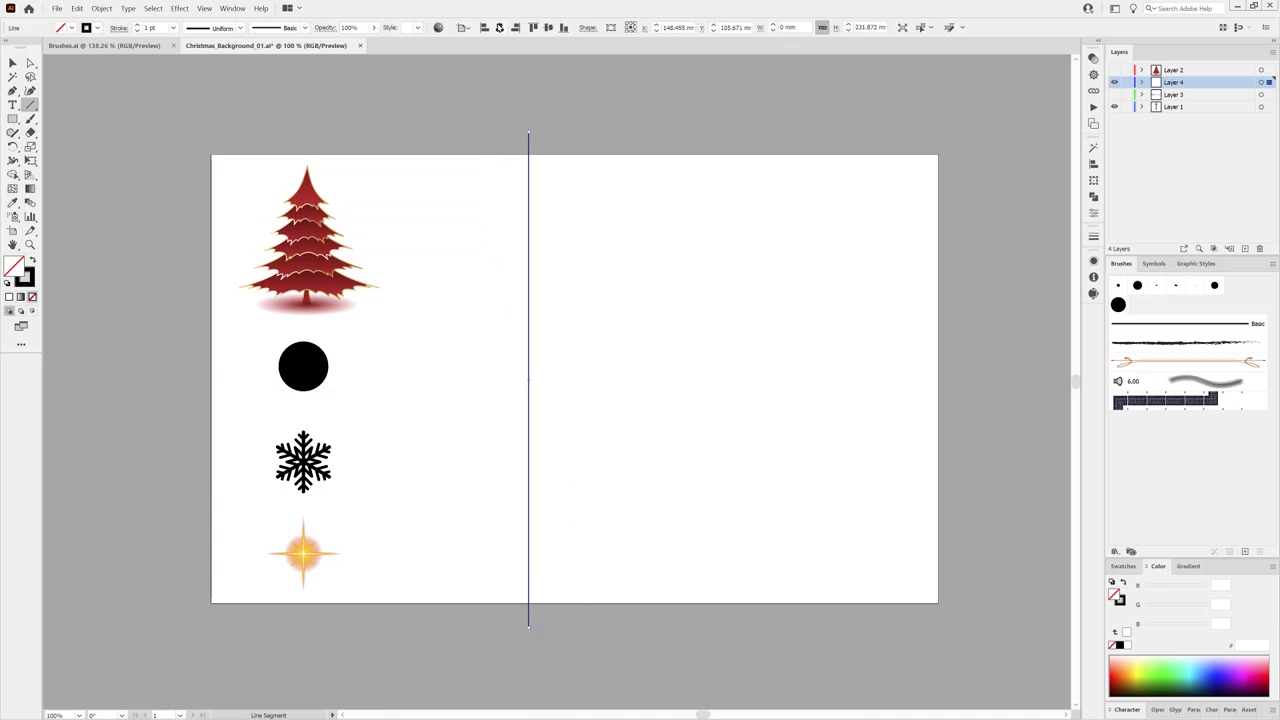
click(498, 27)
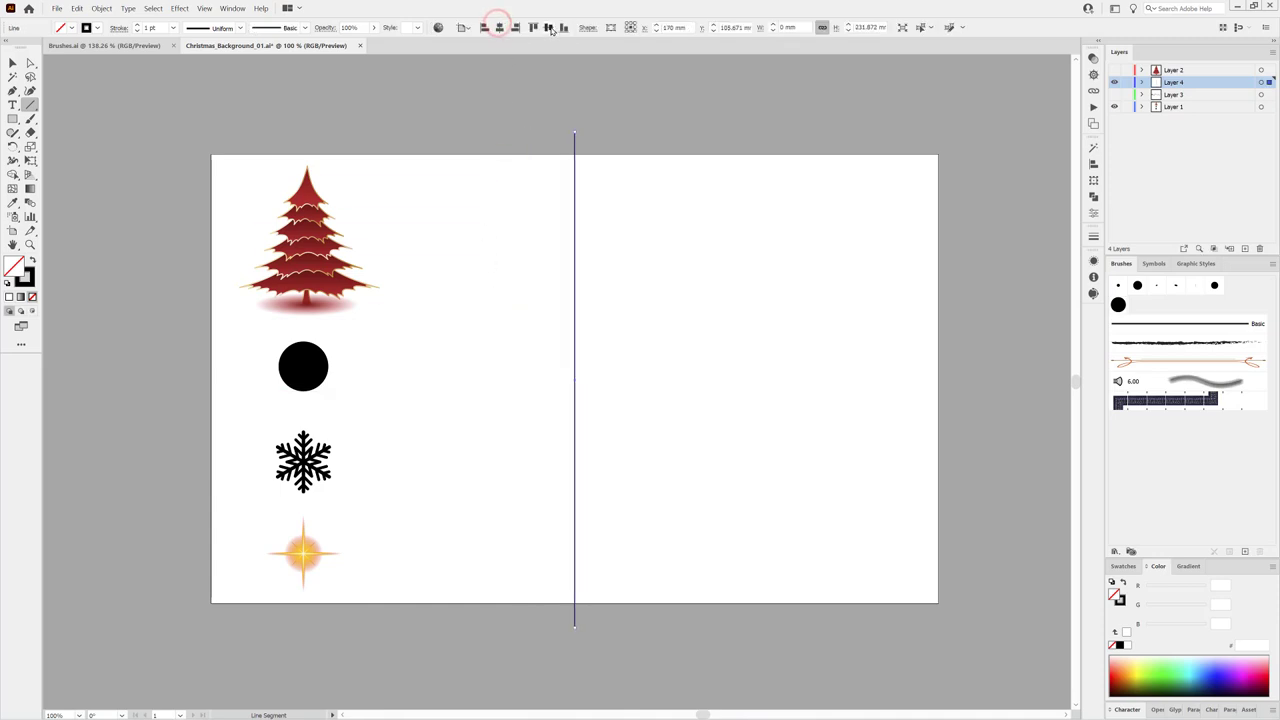
click(549, 28)
mouse_move(185, 245)
mouse_down()
mouse_move(704, 382)
mouse_move(874, 337)
mouse_move(975, 264)
mouse_up()
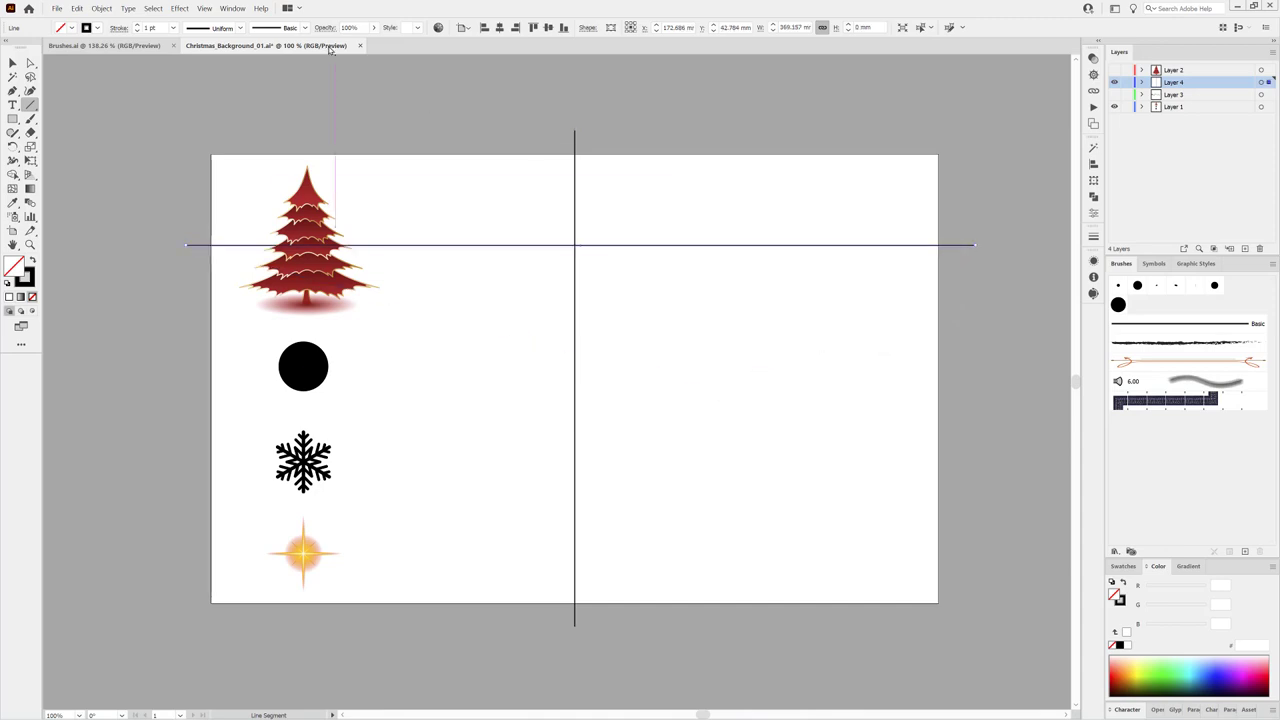
click(500, 27)
click(548, 27)
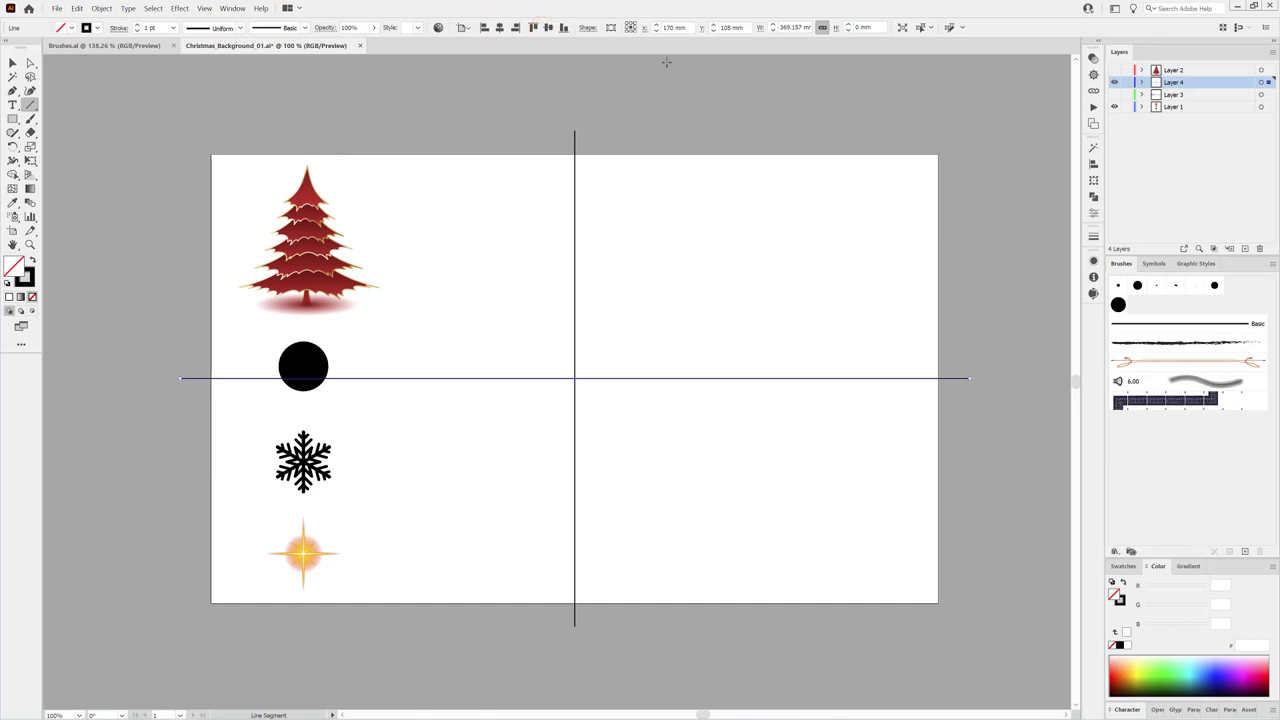
click(30, 118)
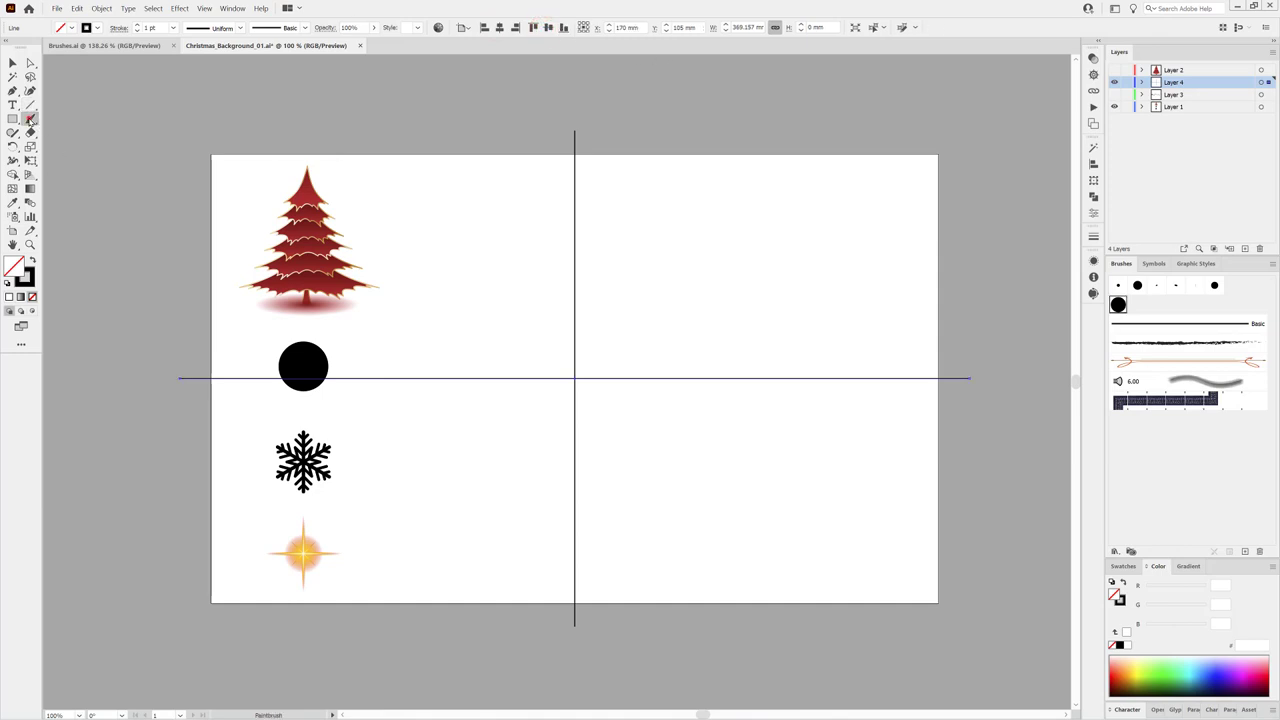
mouse_move(593, 304)
mouse_down()
mouse_move(618, 345)
mouse_move(610, 331)
mouse_up()
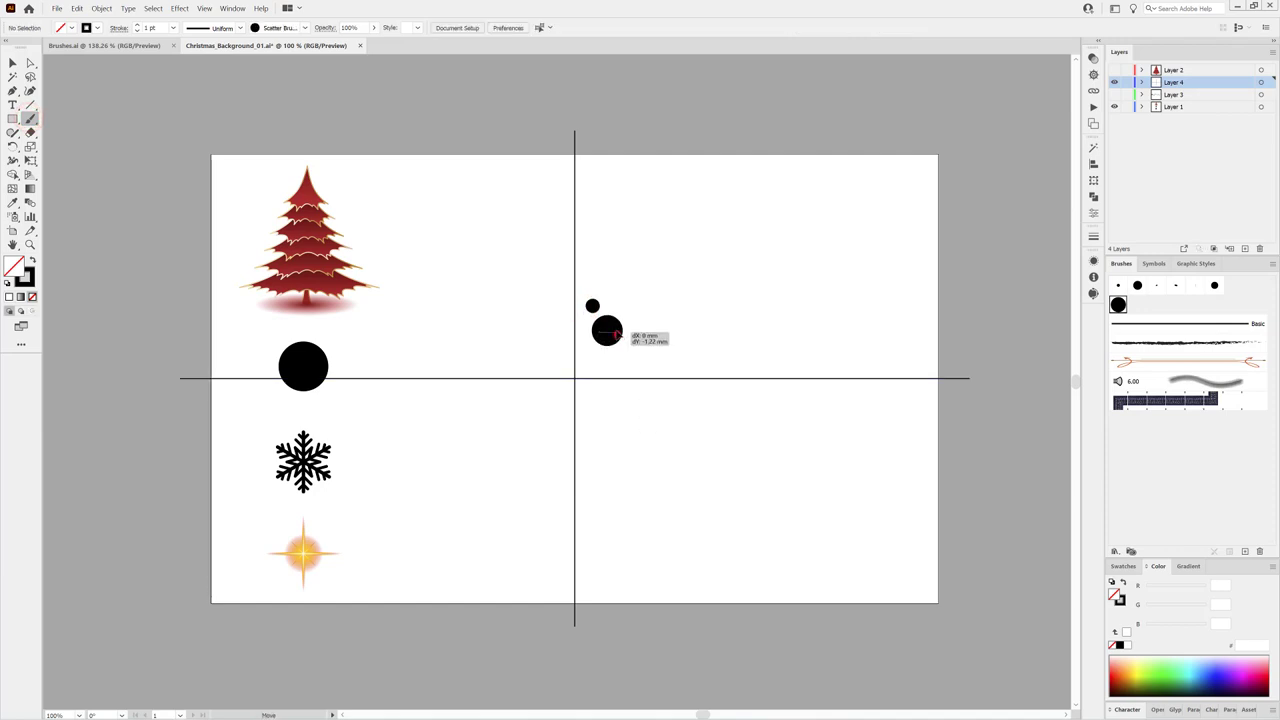
Step: Apply the Basic brush to the short stroke and target Layer 4
click(1157, 325)
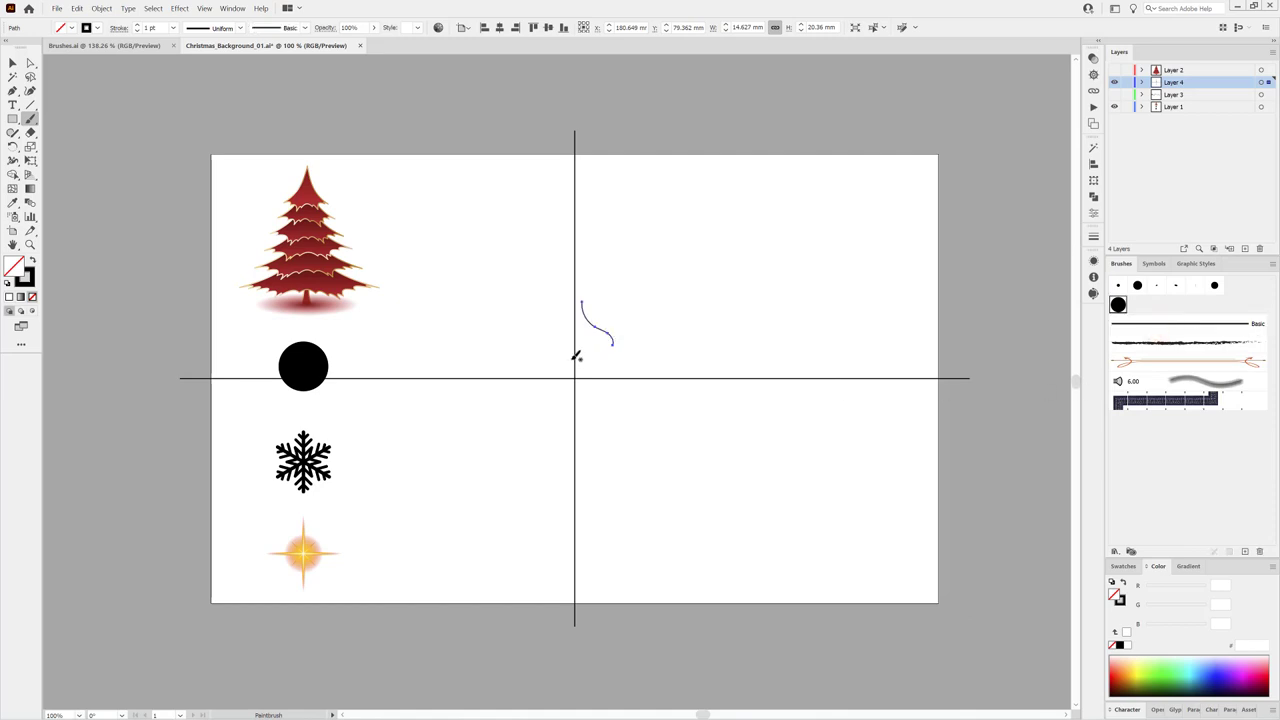
drag(578, 358, 663, 396)
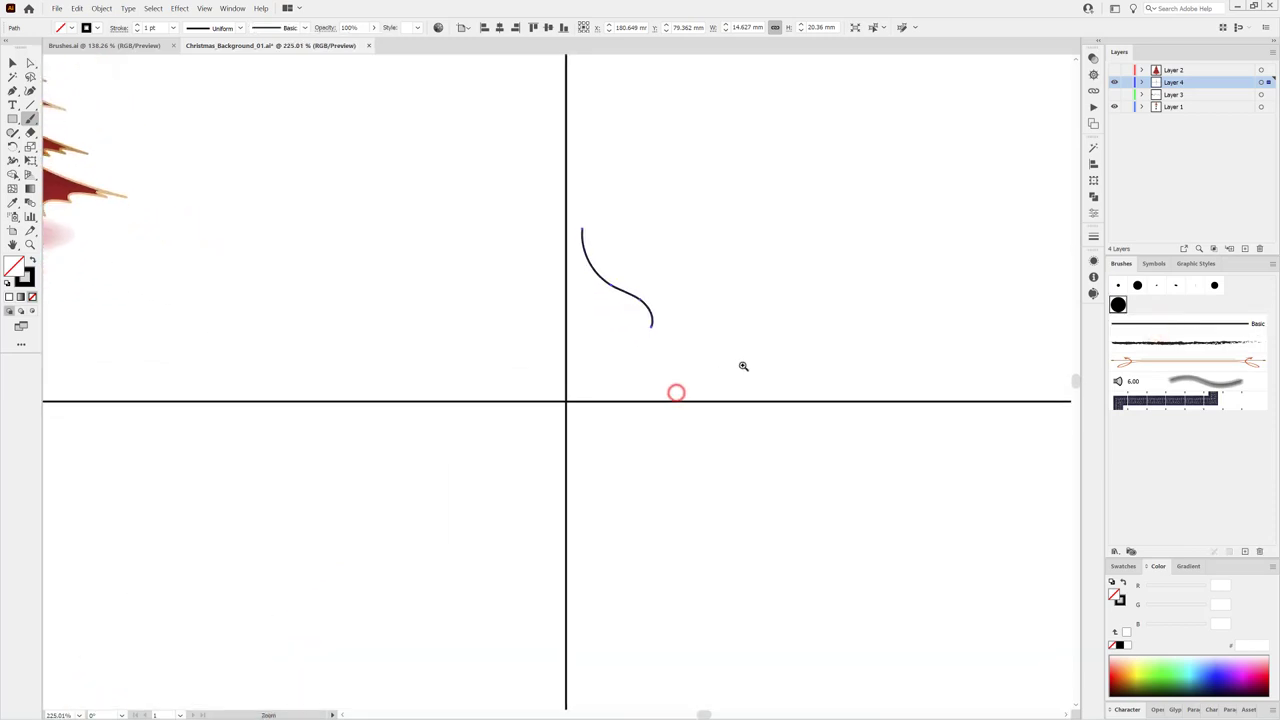
drag(743, 366, 709, 369)
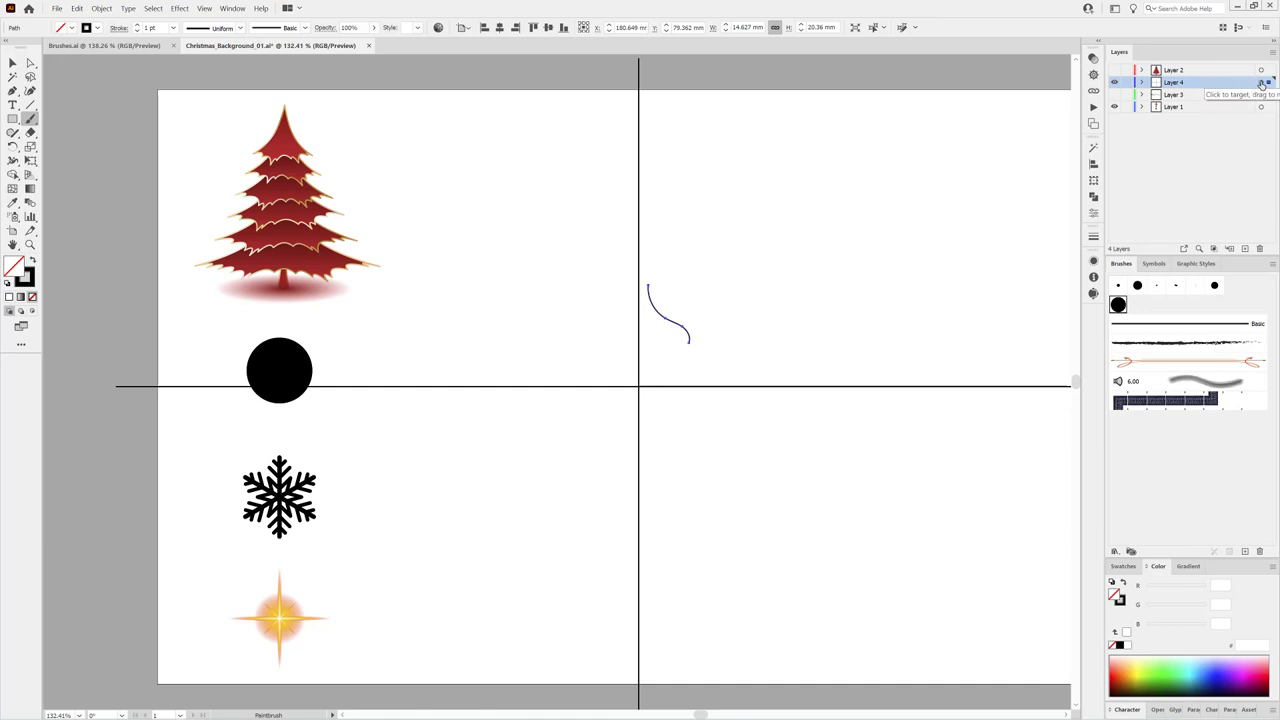
click(1261, 83)
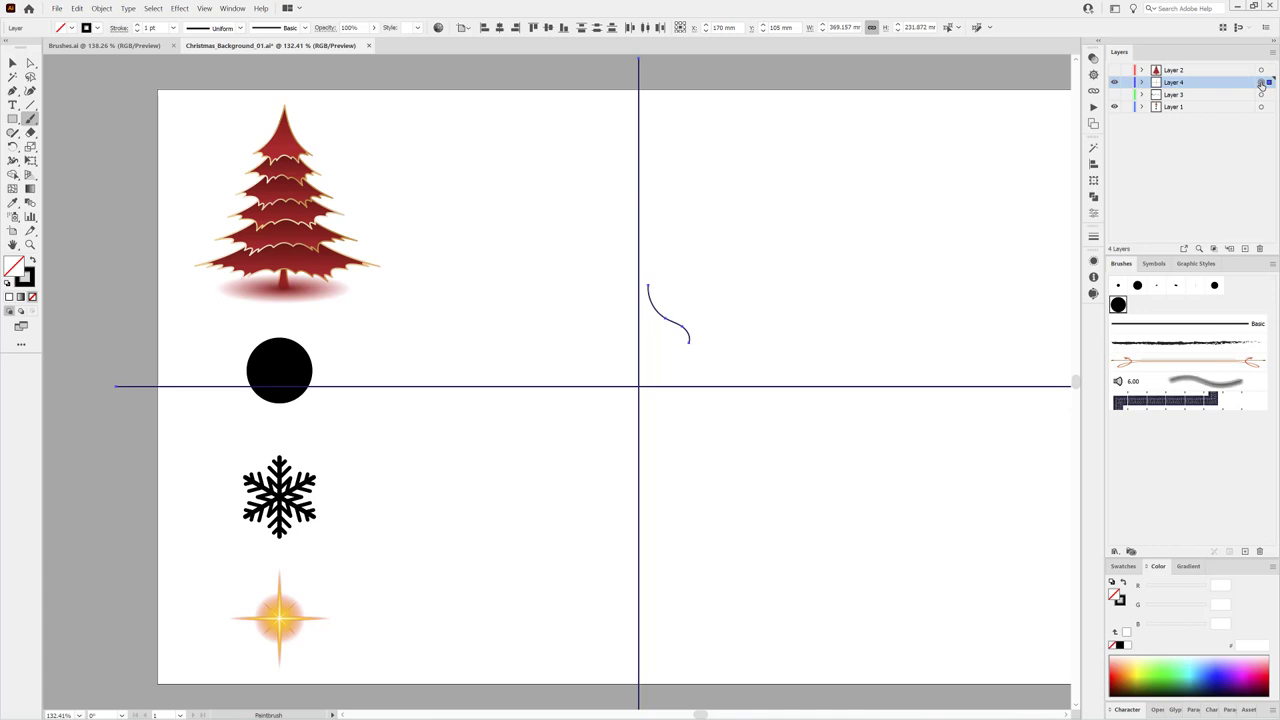
Step: Add a Transform effect with Reflect X and 1 copy to mirror the curve across the vertical line
click(184, 9)
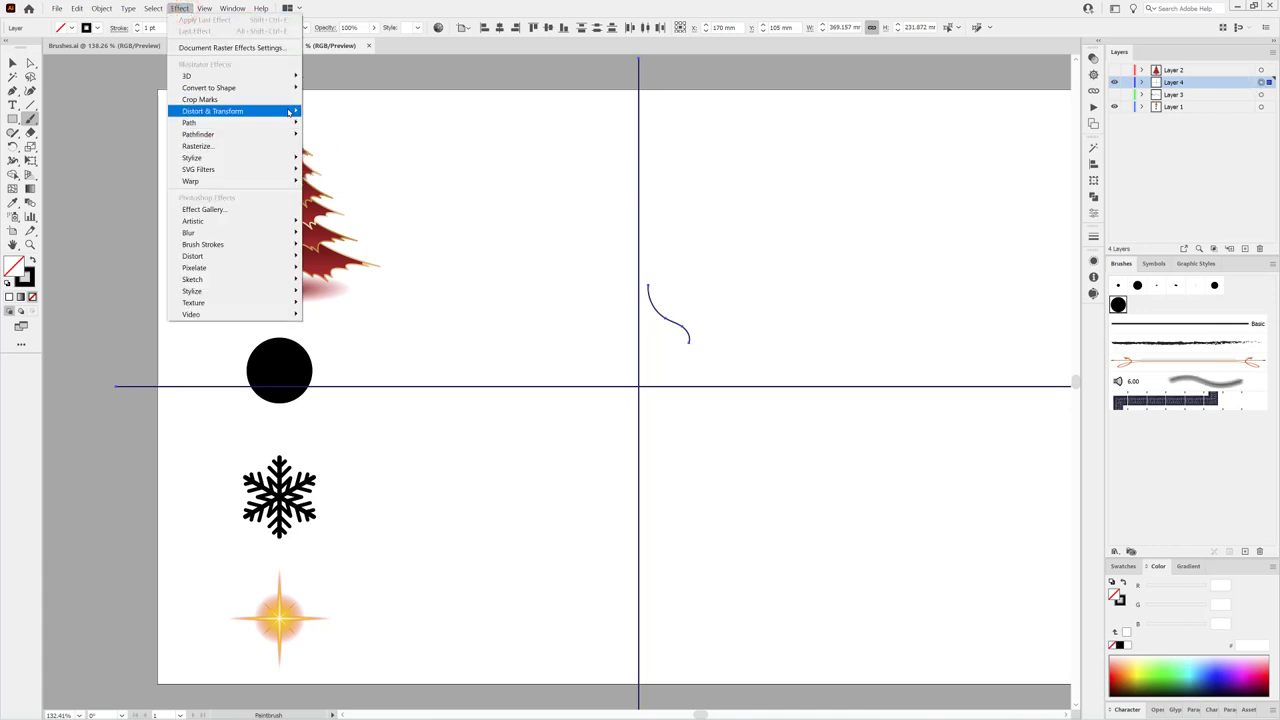
mouse_move(213, 111)
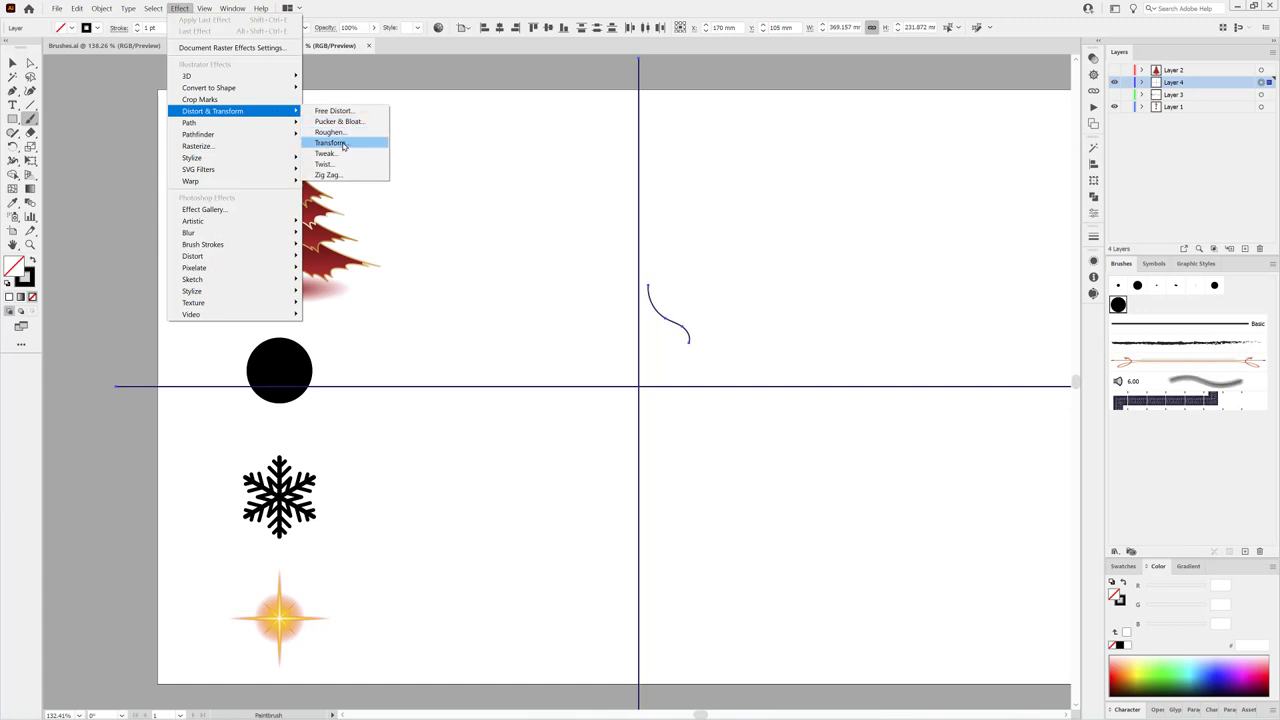
click(342, 143)
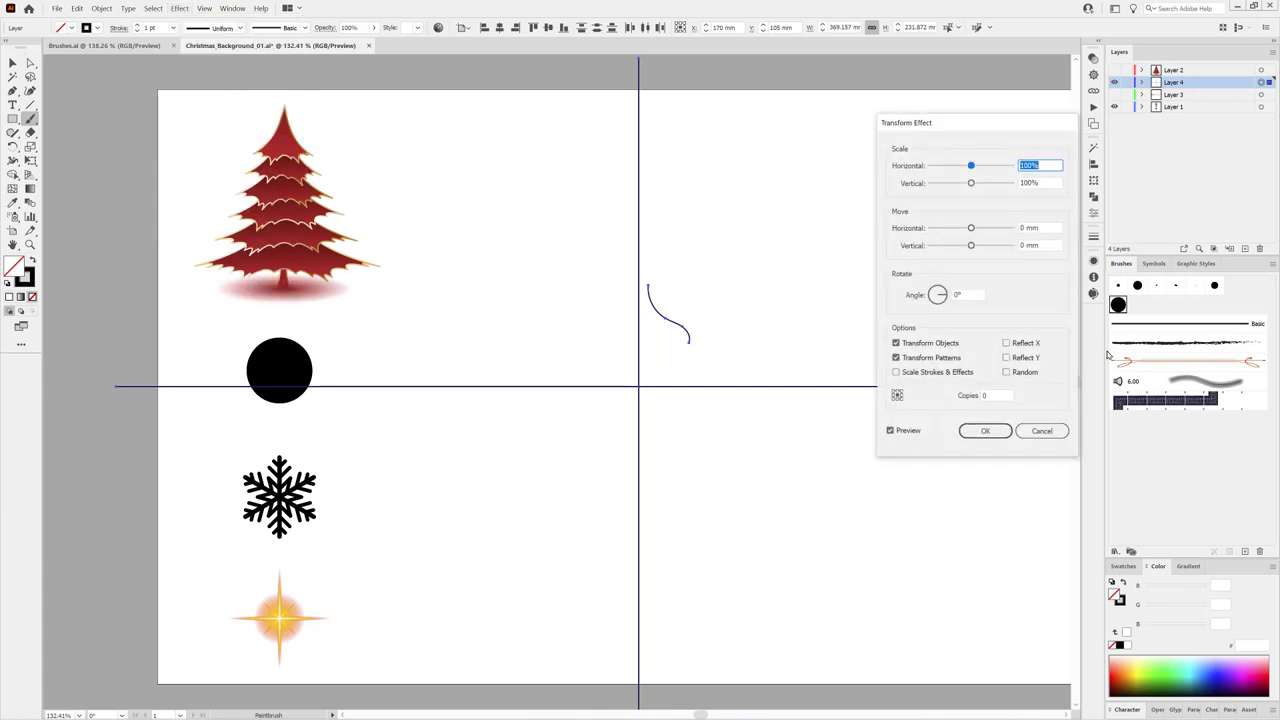
click(1007, 343)
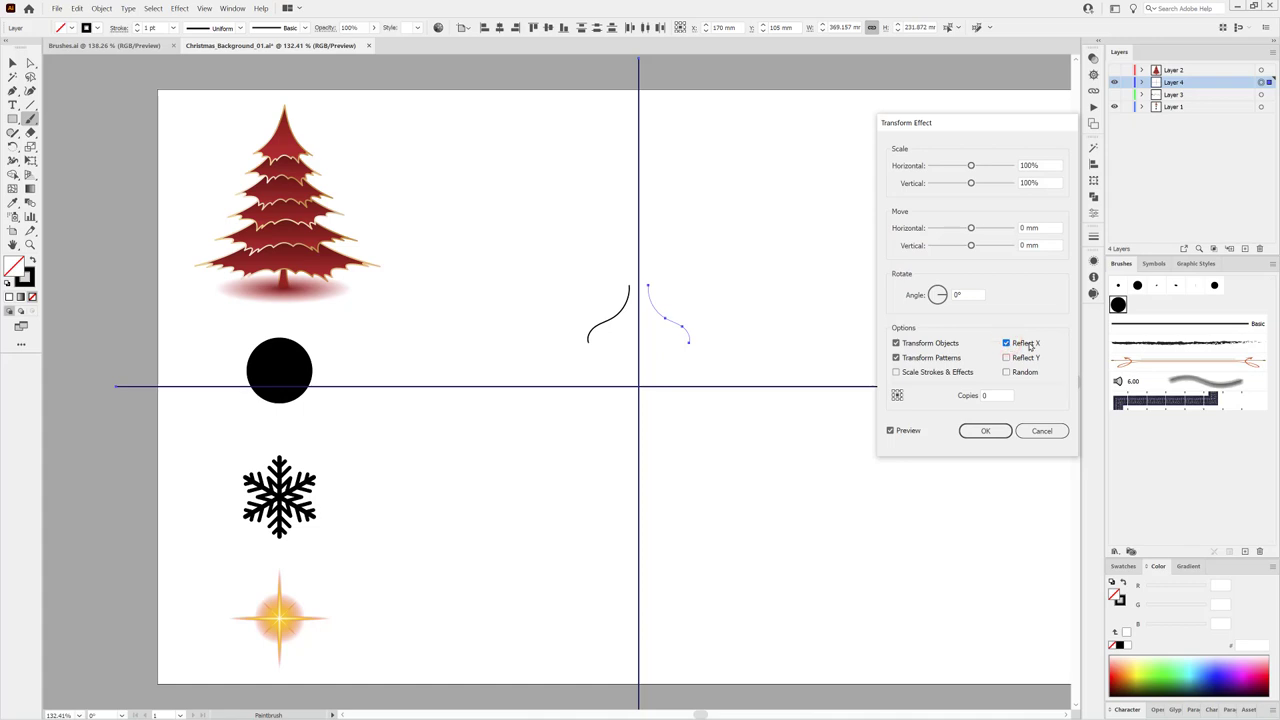
double_click(989, 396)
click(987, 432)
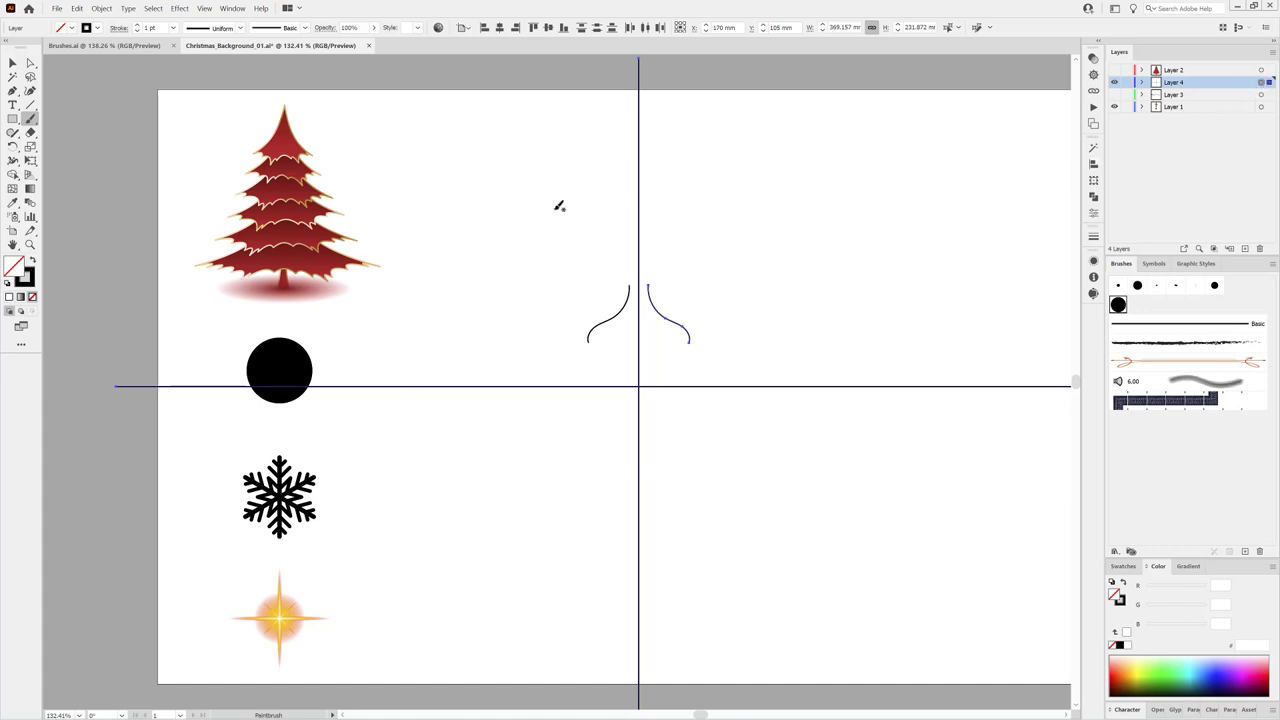
click(180, 8)
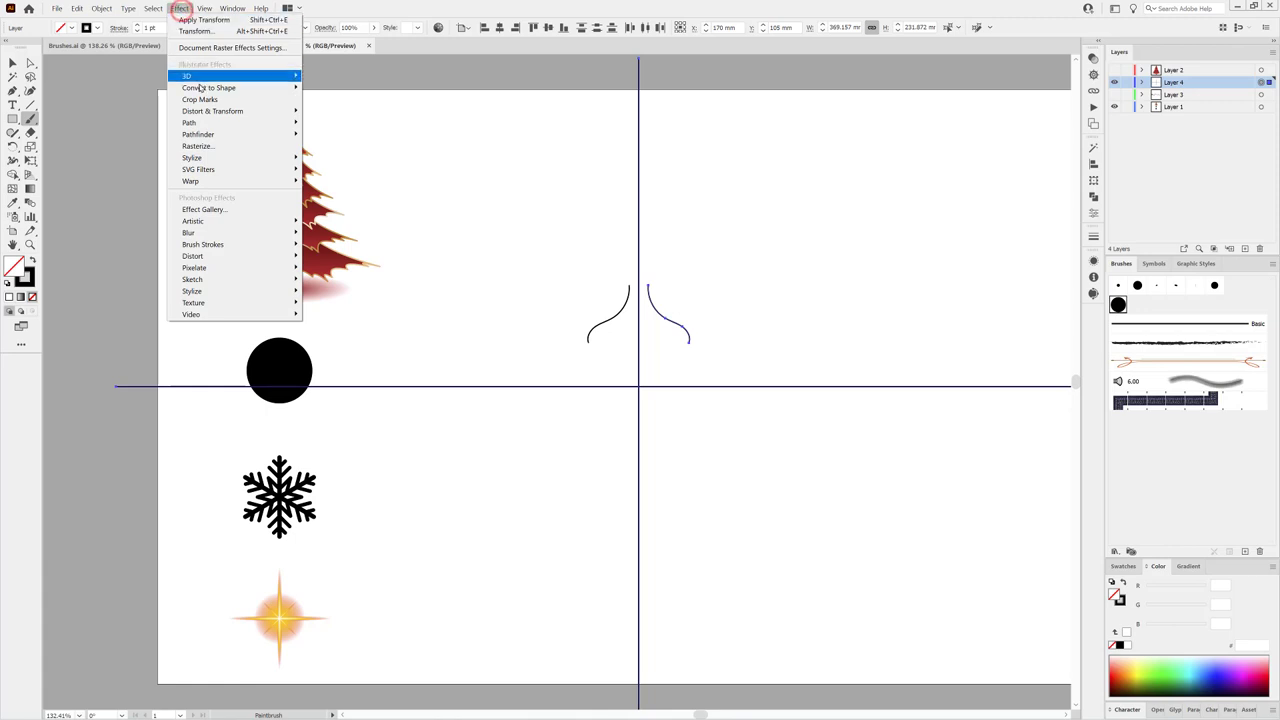
mouse_move(212, 111)
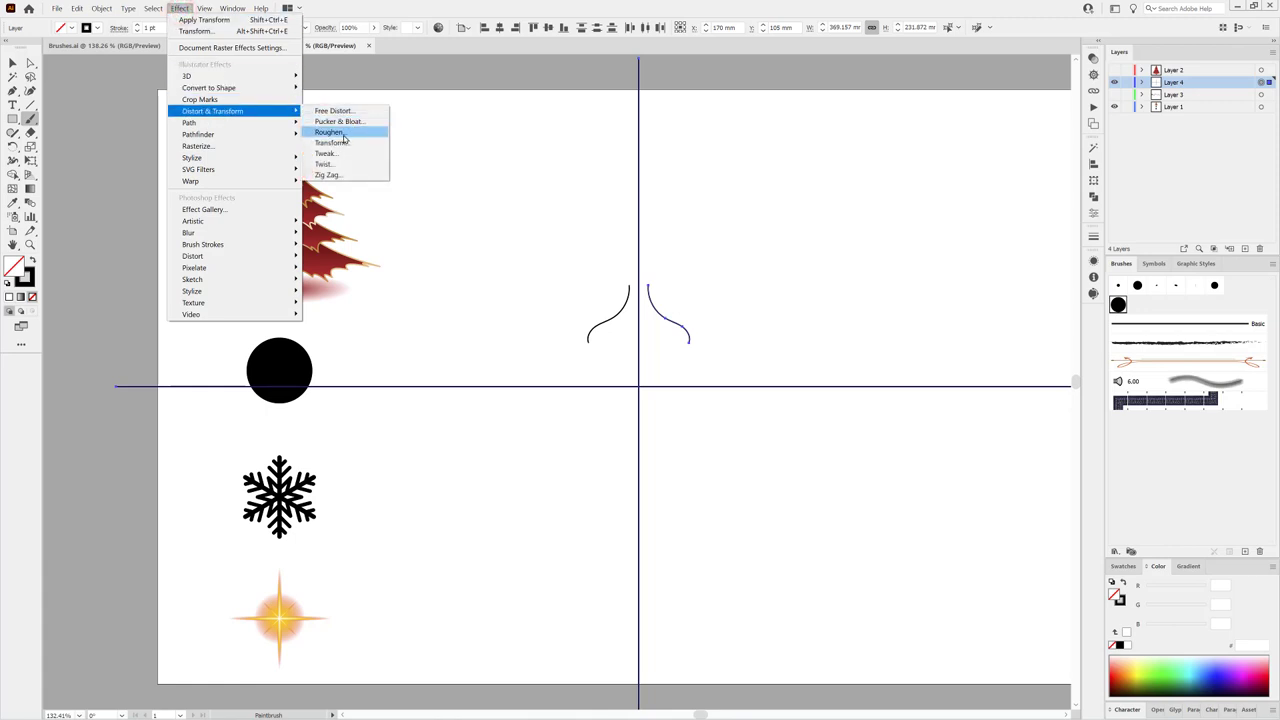
Step: Add a second Transform effect with angle 360/6 (60°) and 5 copies
click(339, 145)
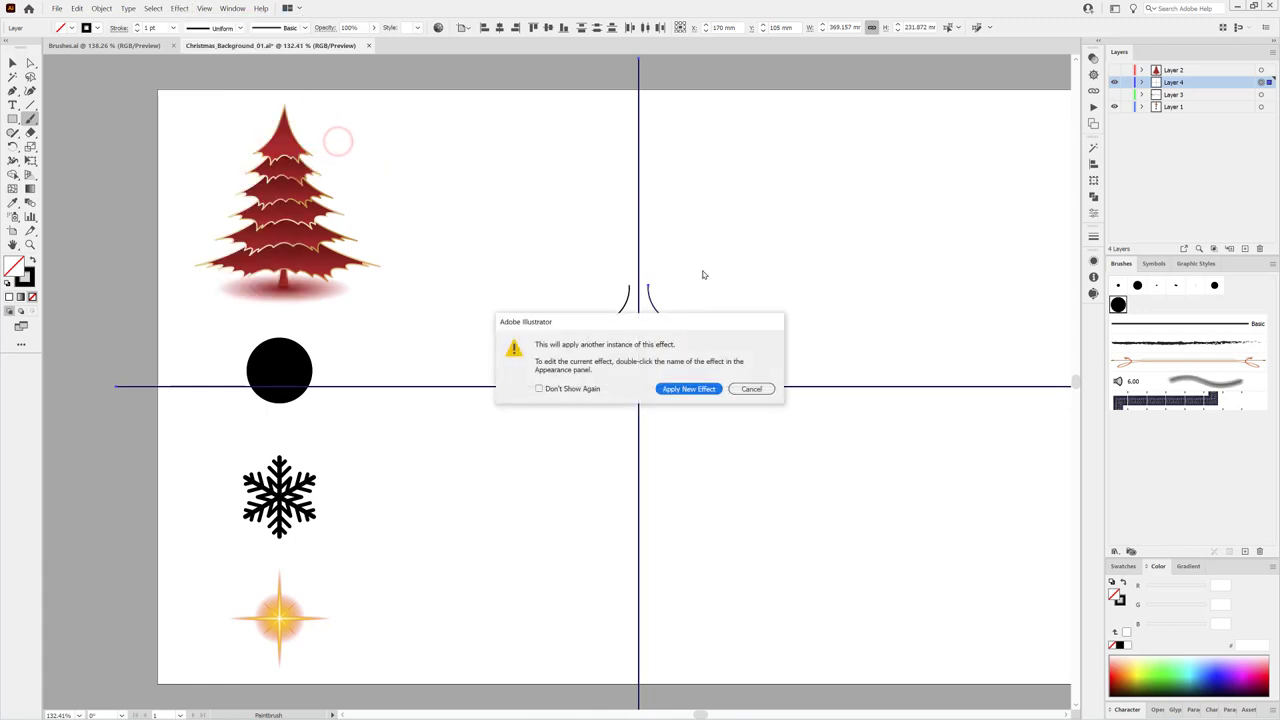
click(676, 393)
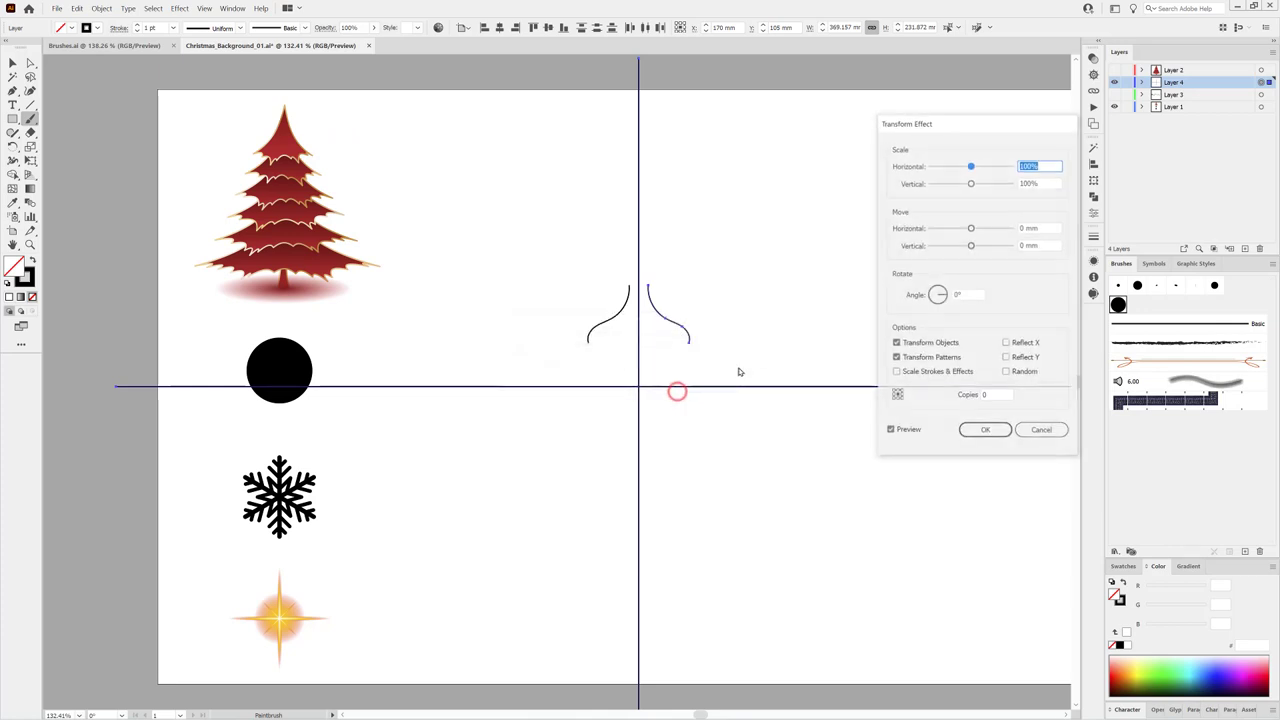
click(994, 394)
text(5)
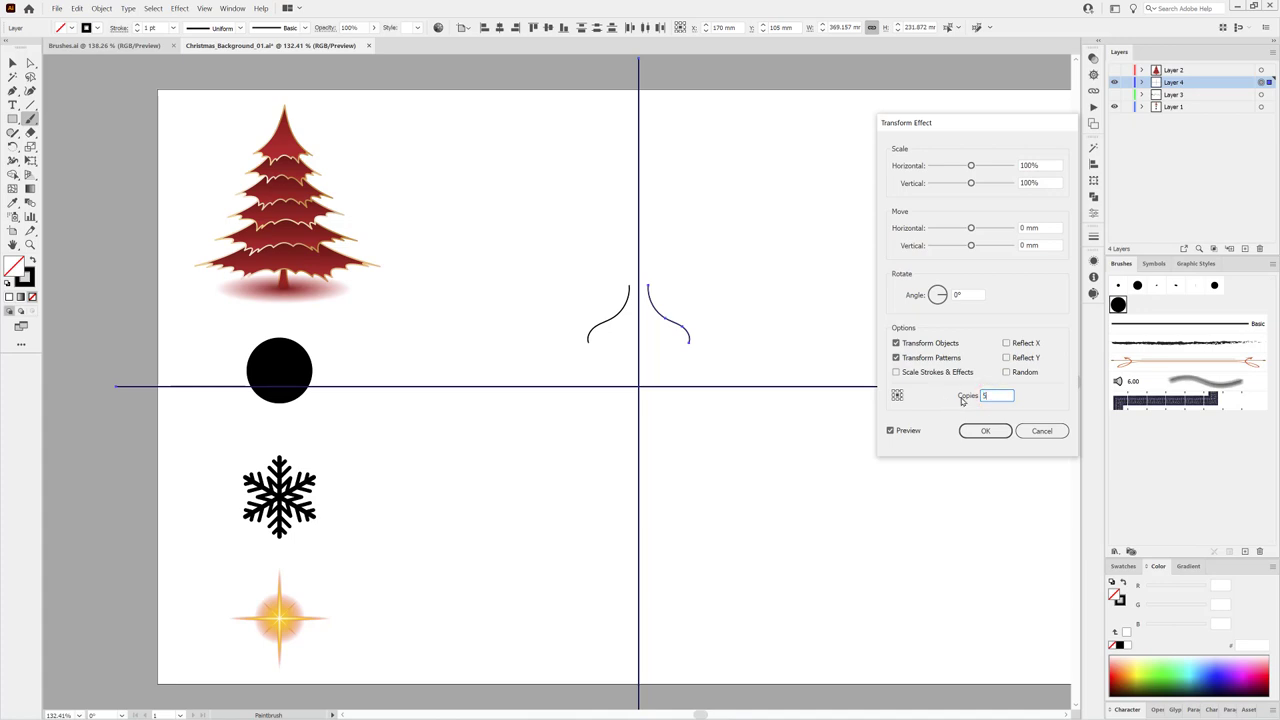
click(968, 294)
text(3)
text(60/)
text(6)
click(993, 395)
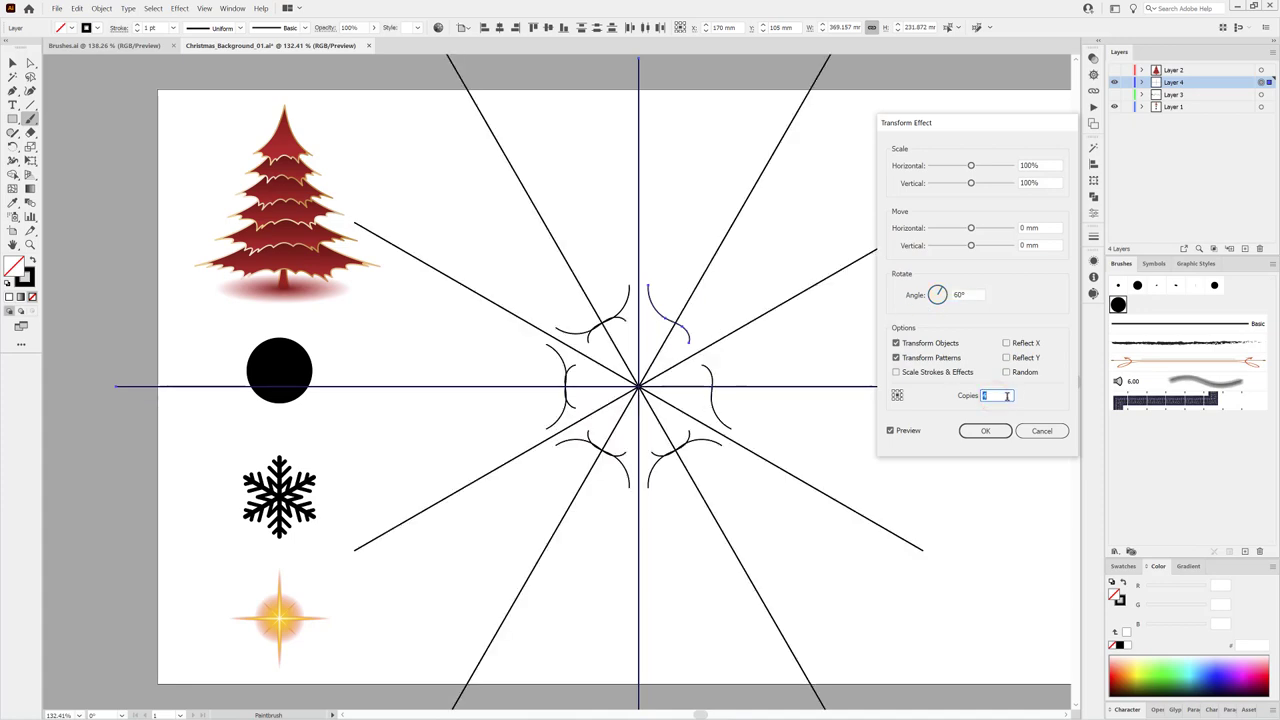
key(Down)
key(Up)
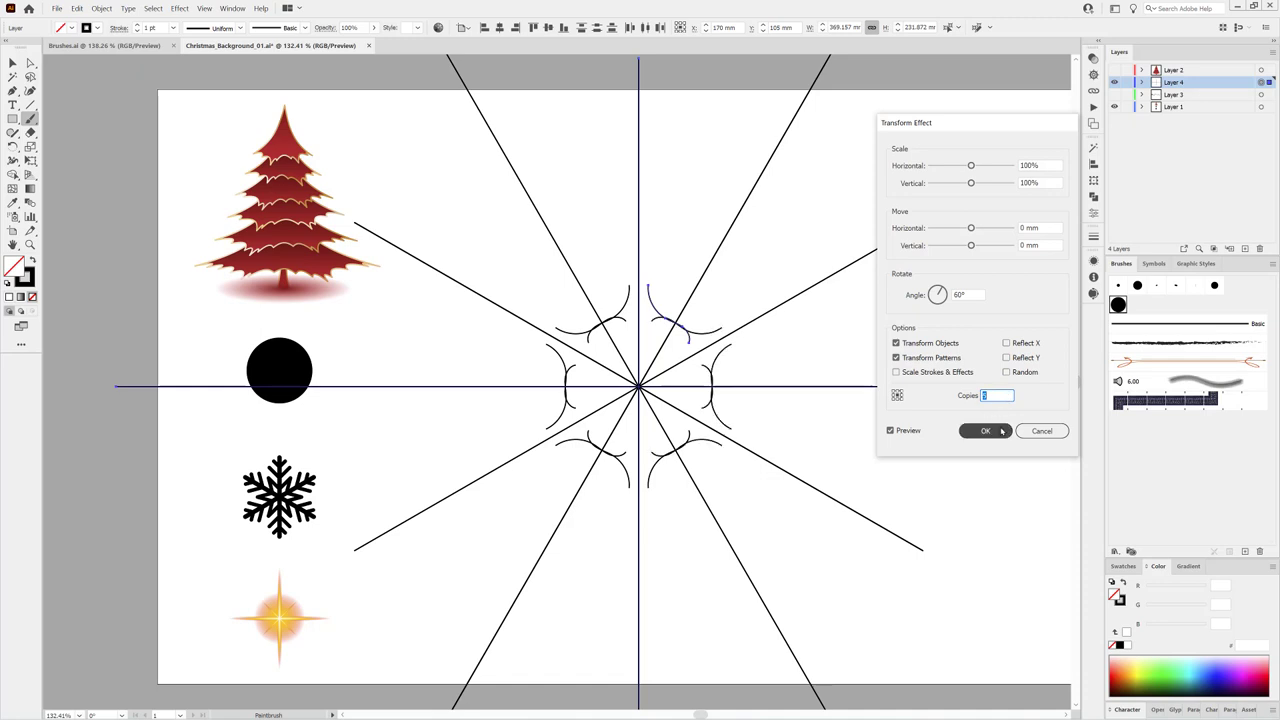
click(1004, 437)
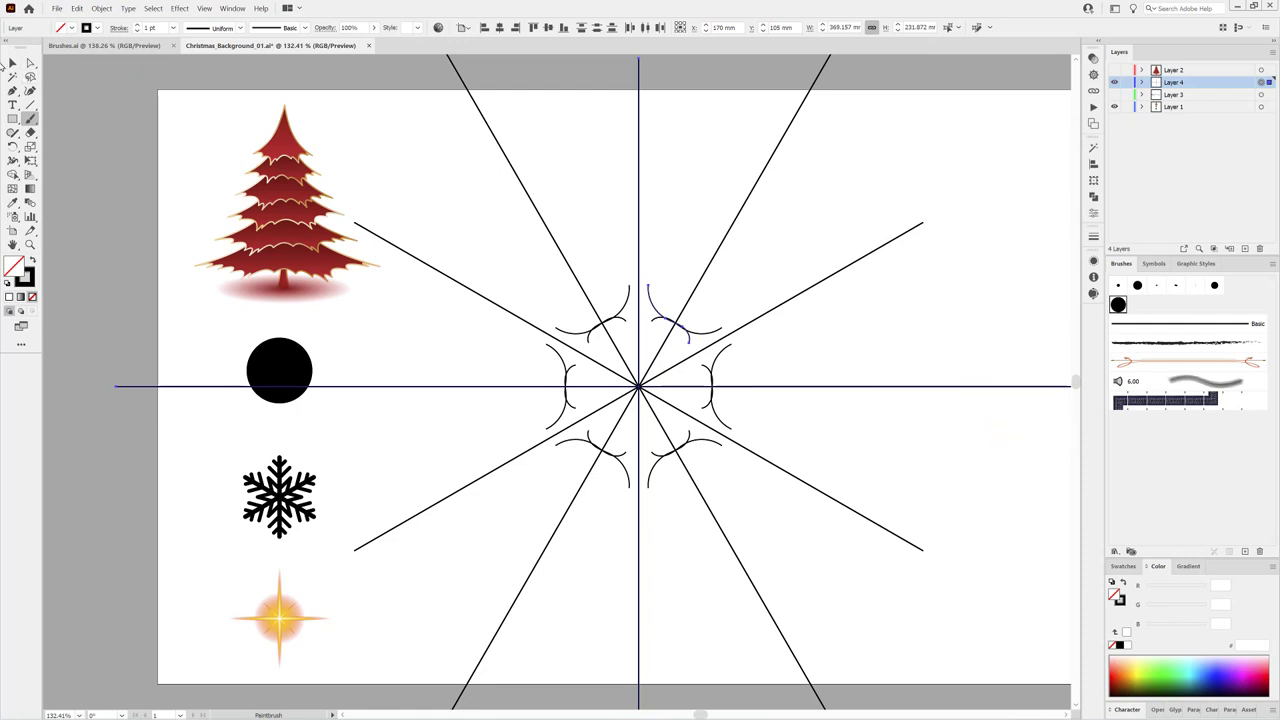
click(13, 62)
Step: Delete the curved arcs so only the radiating lines remain
drag(661, 291, 655, 332)
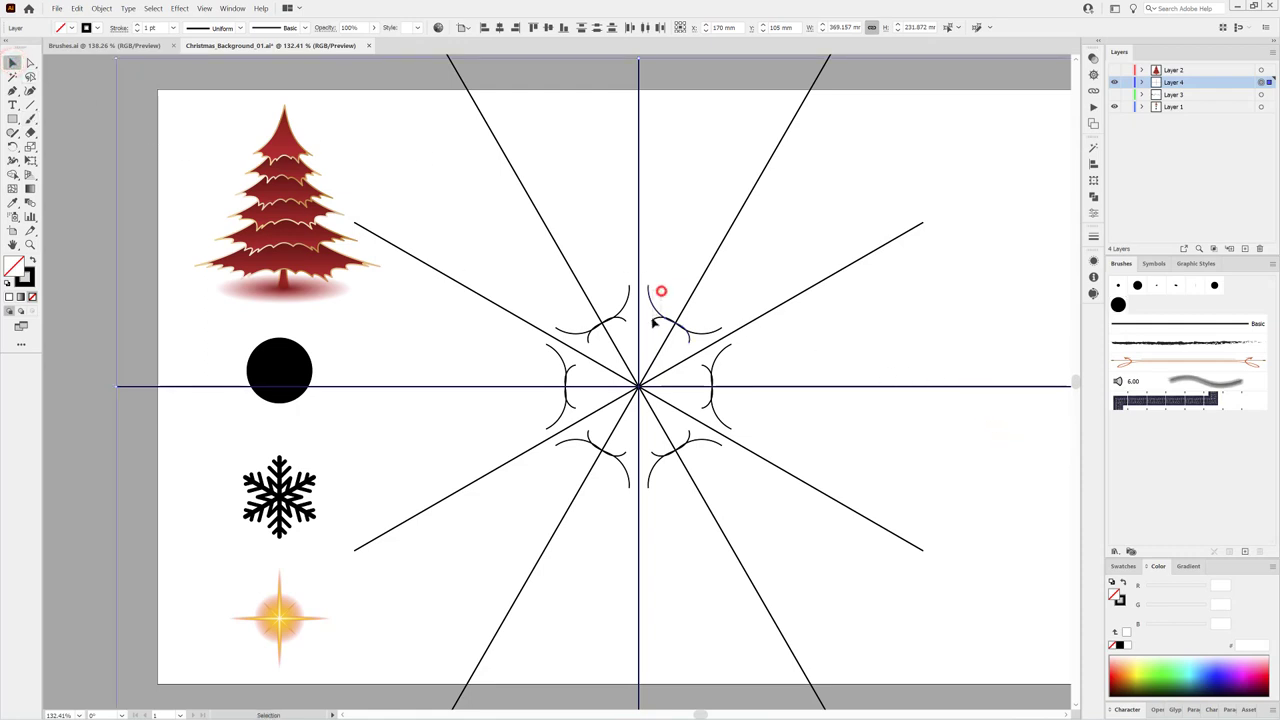
key(Delete)
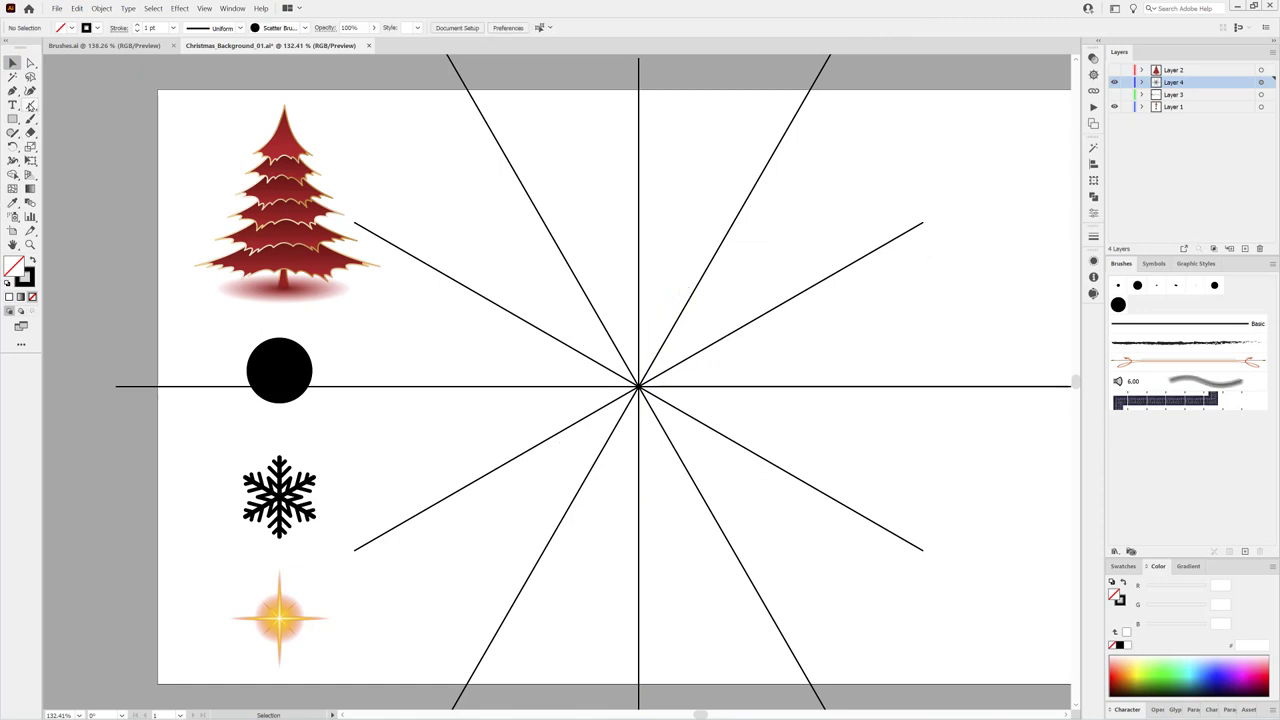
click(30, 104)
Step: Turn on Smart Guides and draw a short vertical line up from the centre
click(204, 8)
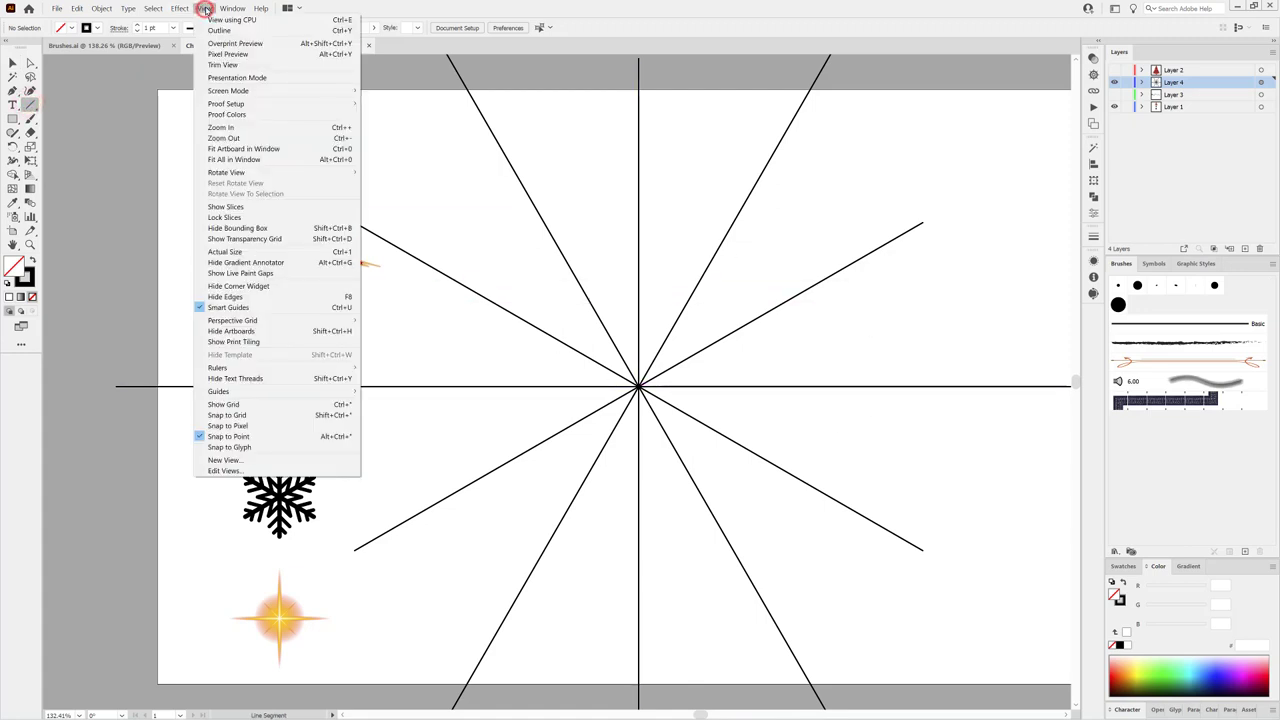
click(312, 305)
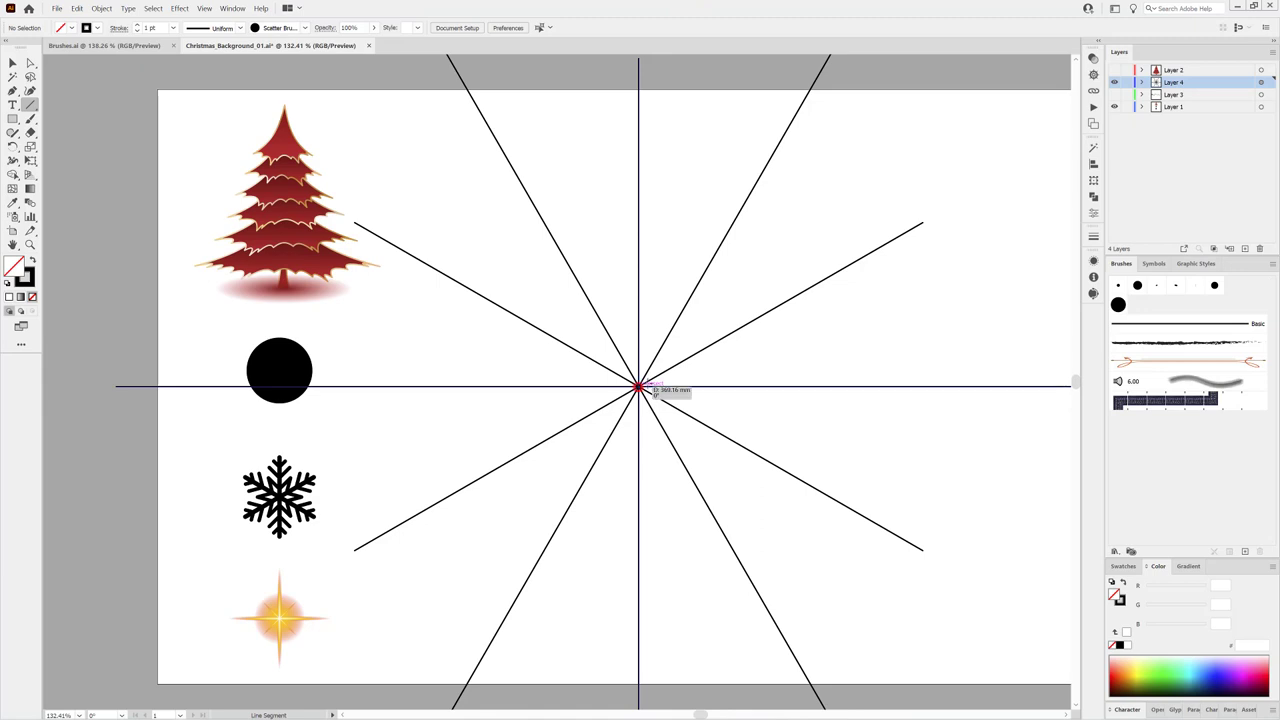
mouse_move(638, 385)
mouse_down()
mouse_move(676, 288)
mouse_move(634, 301)
mouse_move(636, 281)
mouse_up()
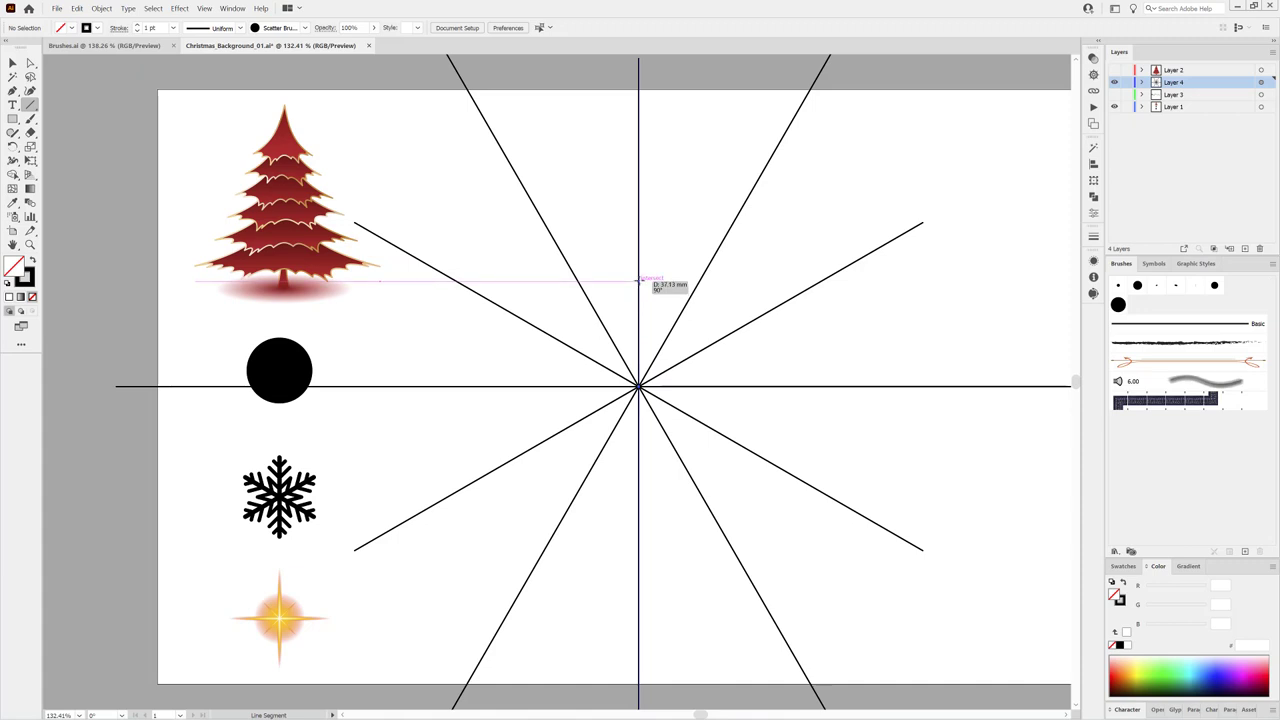
drag(638, 281, 638, 281)
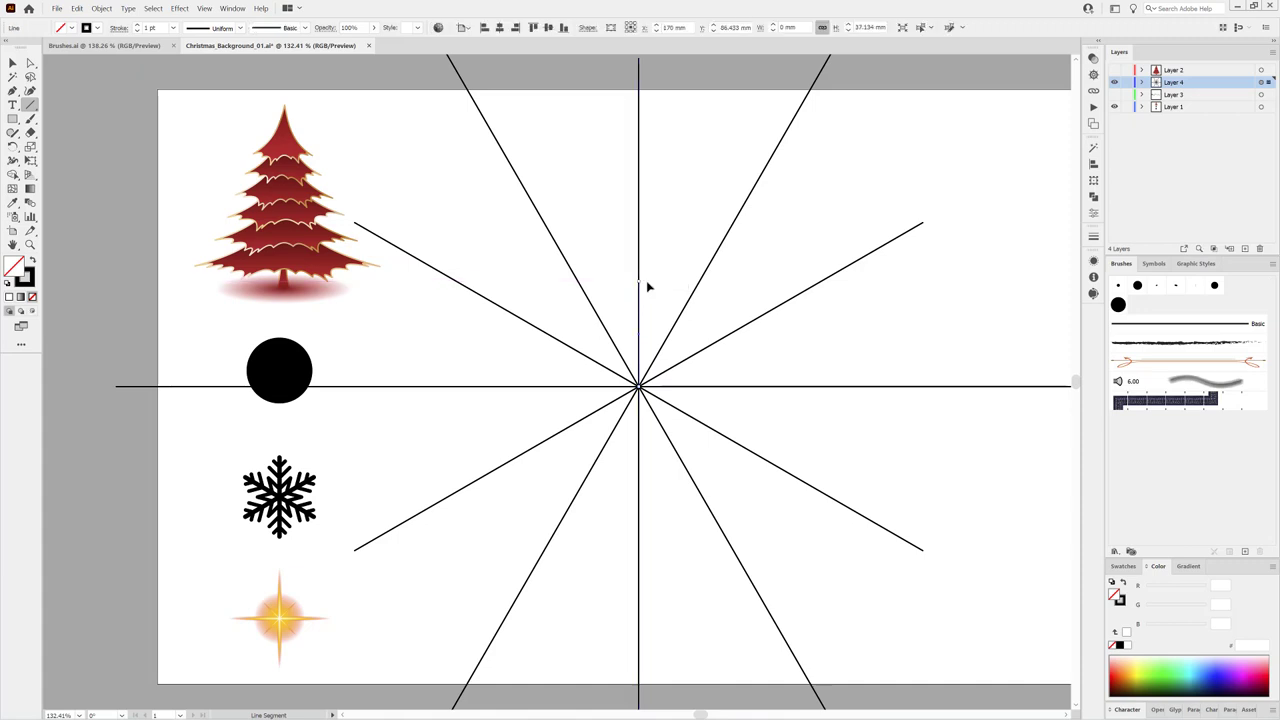
Step: Give the centre line a 12 pt stroke with round caps, then zoom in on the star
click(1166, 321)
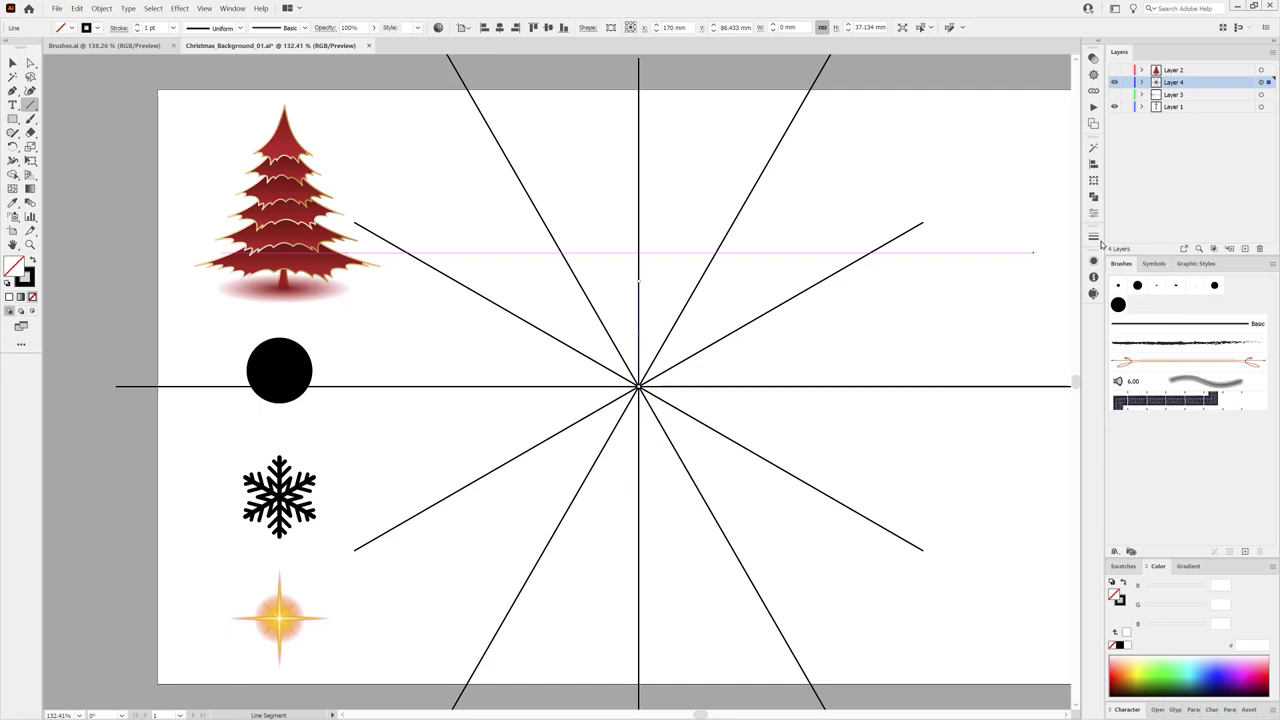
click(1094, 237)
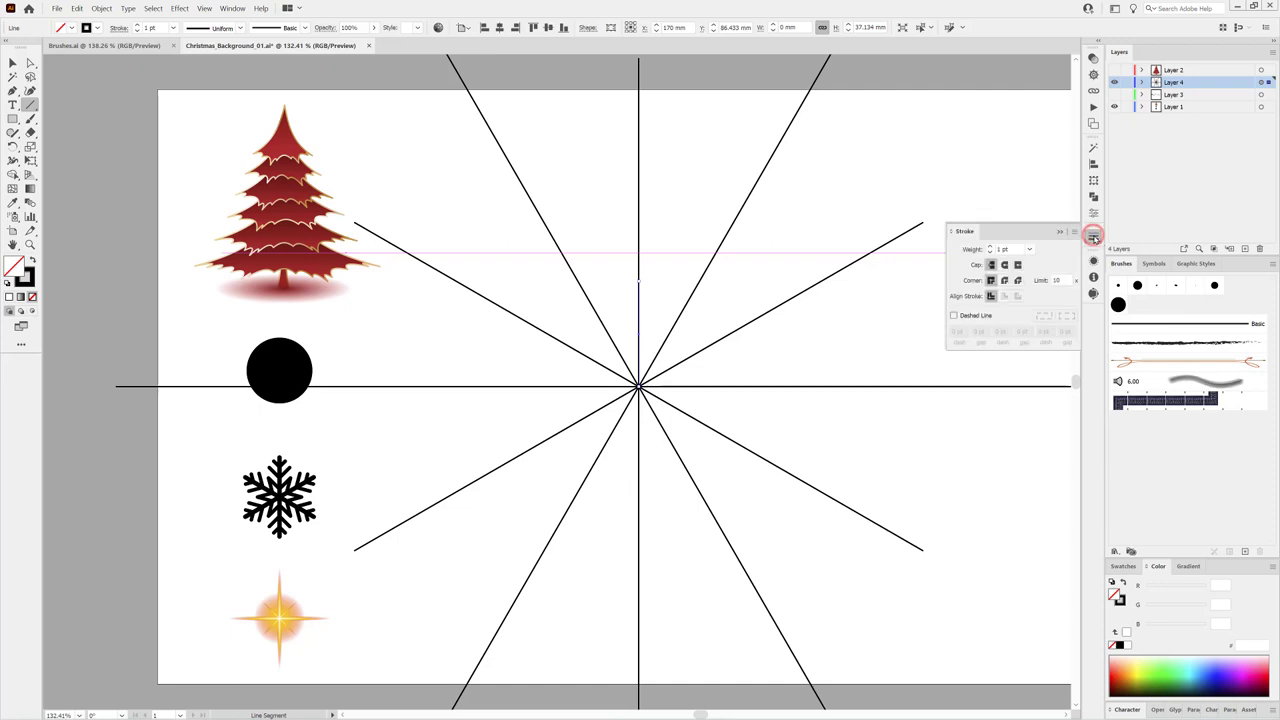
double_click(1003, 249)
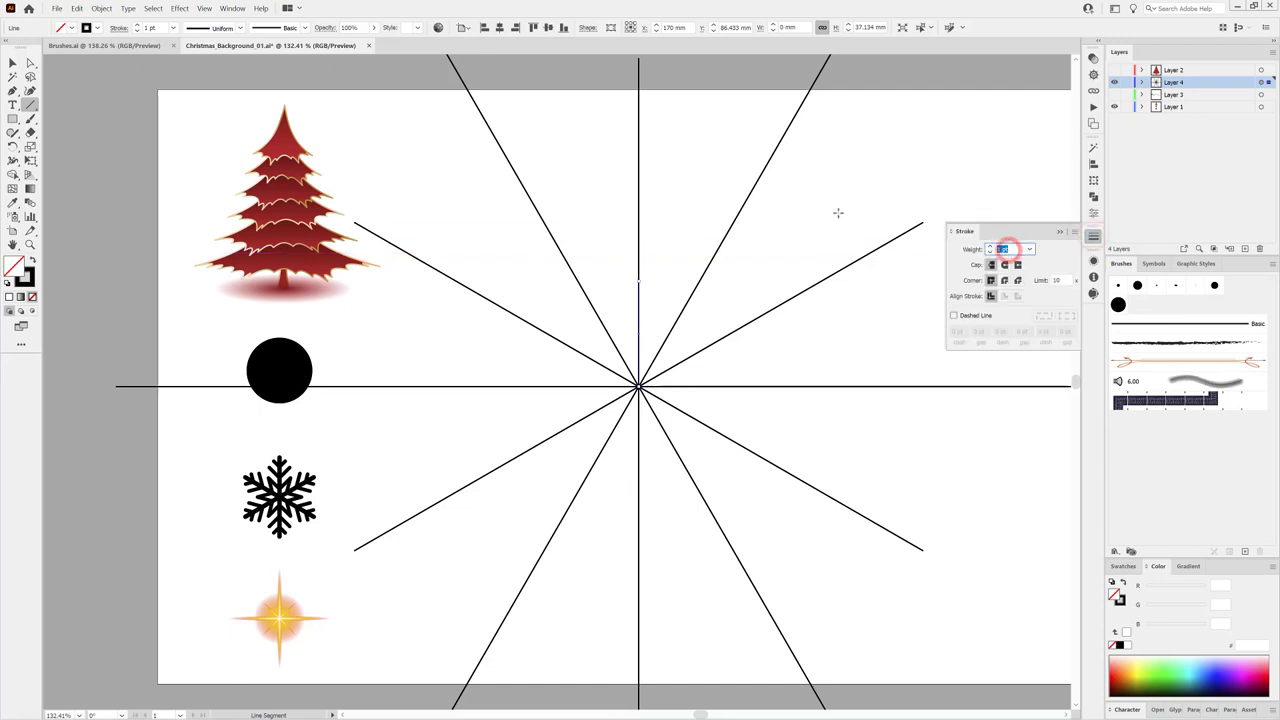
text(10)
click(1069, 281)
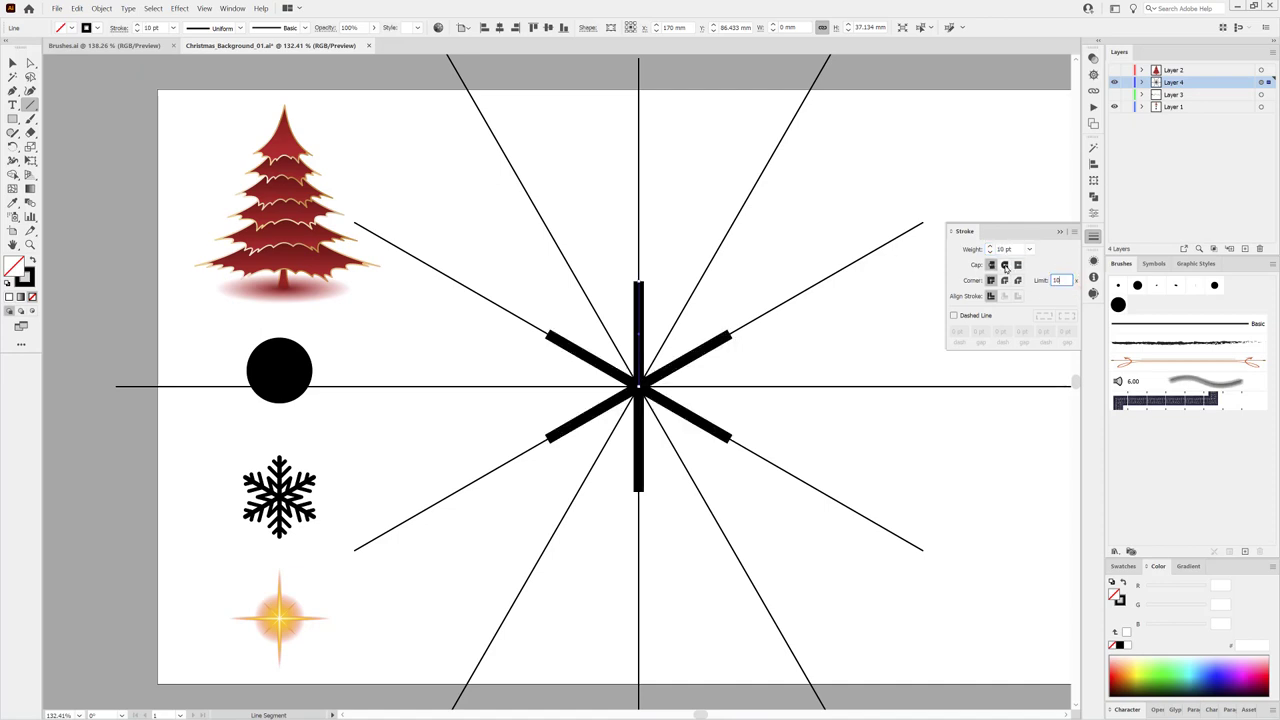
click(1005, 265)
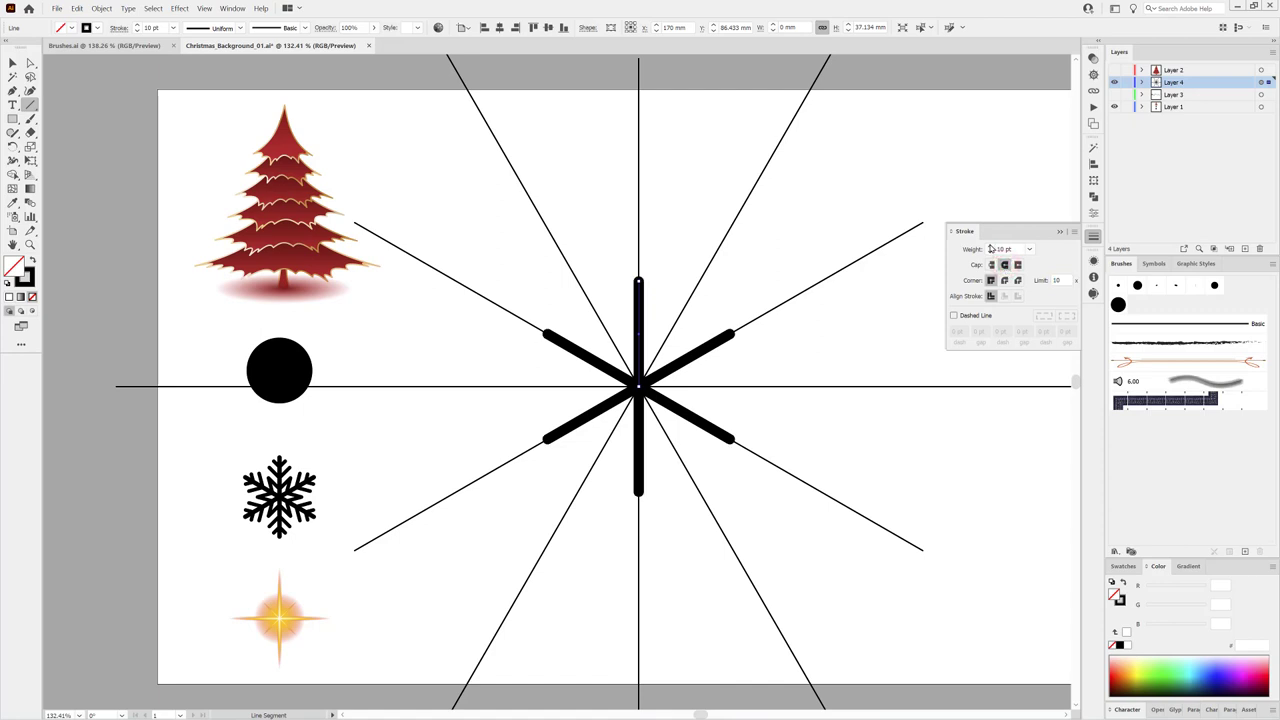
click(990, 247)
click(990, 247)
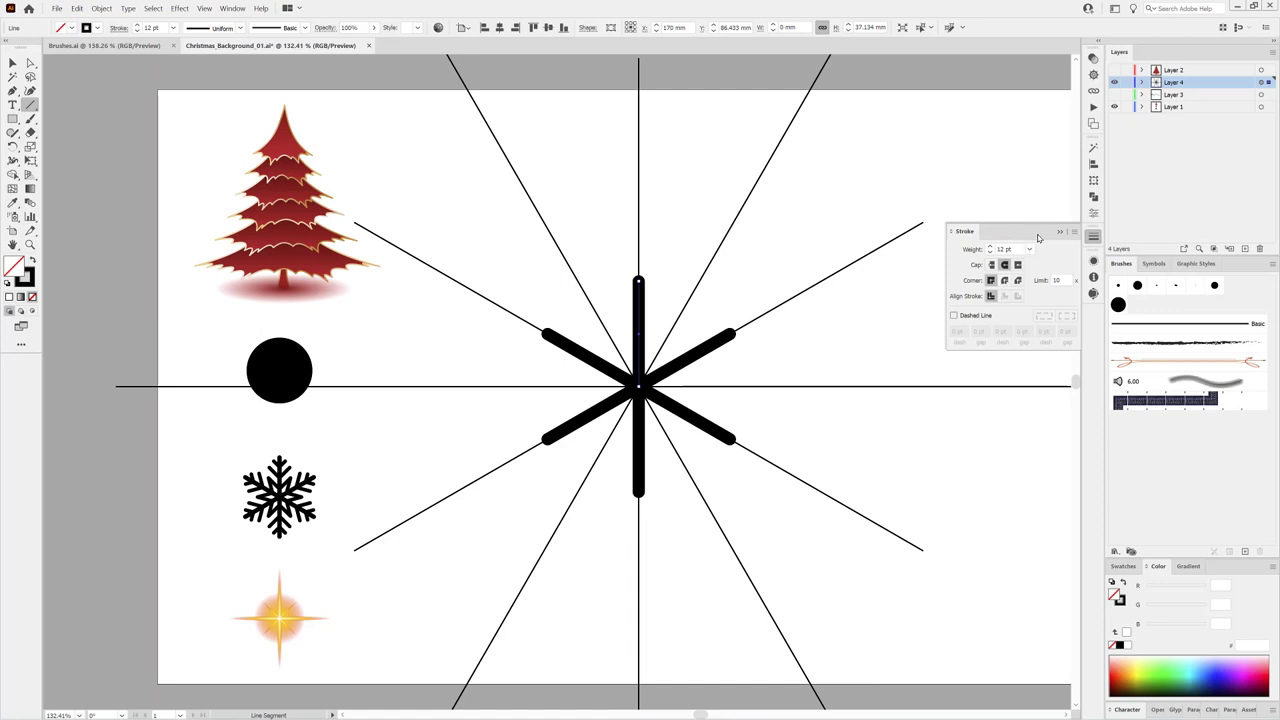
ctrl+click(652, 326)
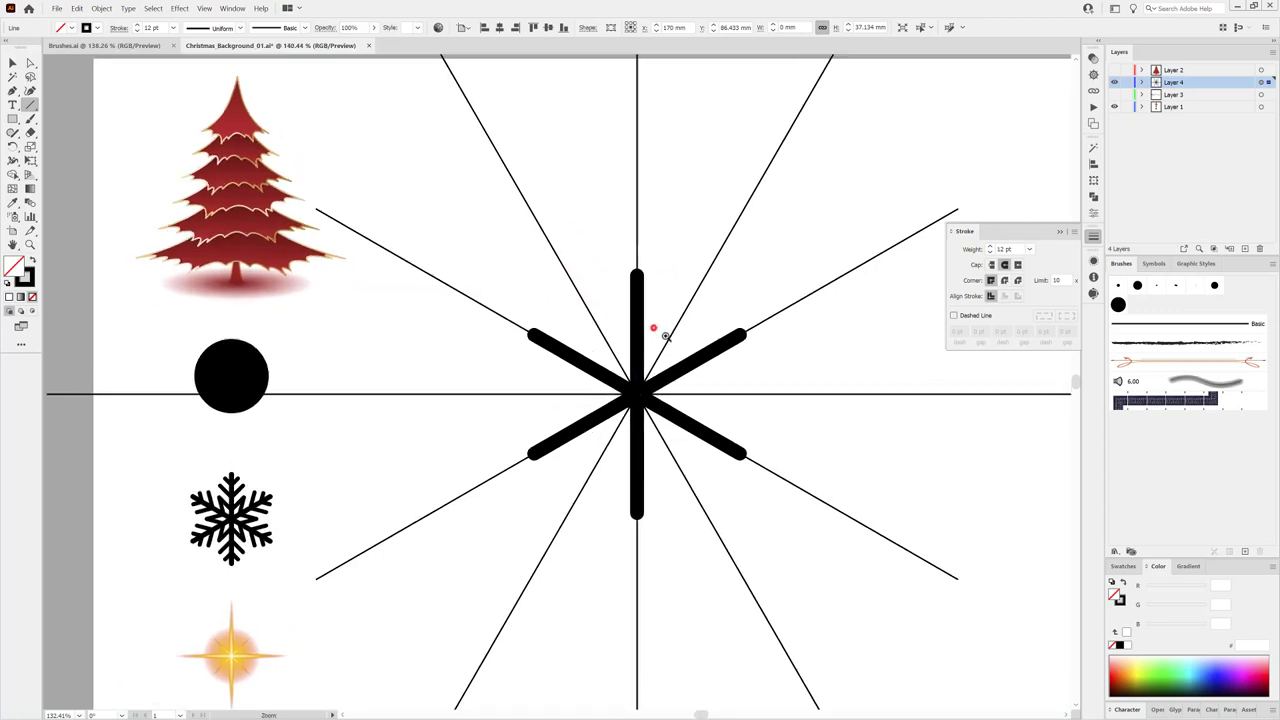
drag(698, 362, 689, 340)
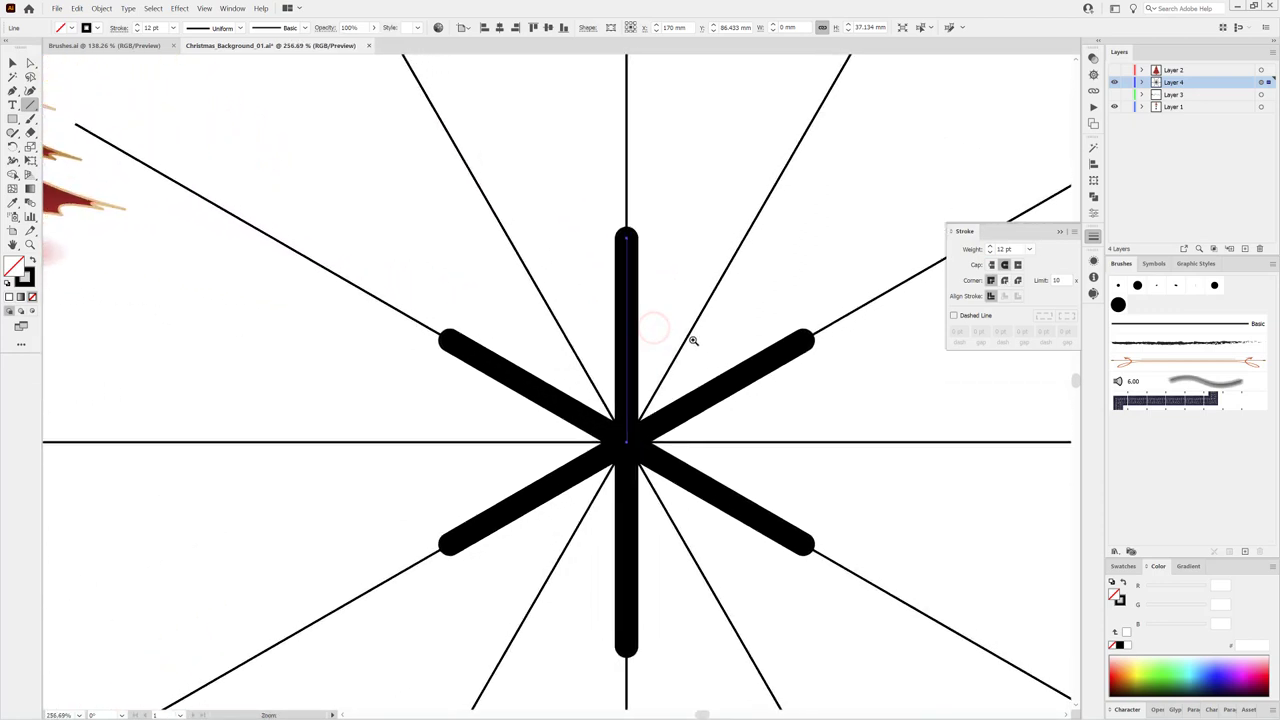
click(688, 182)
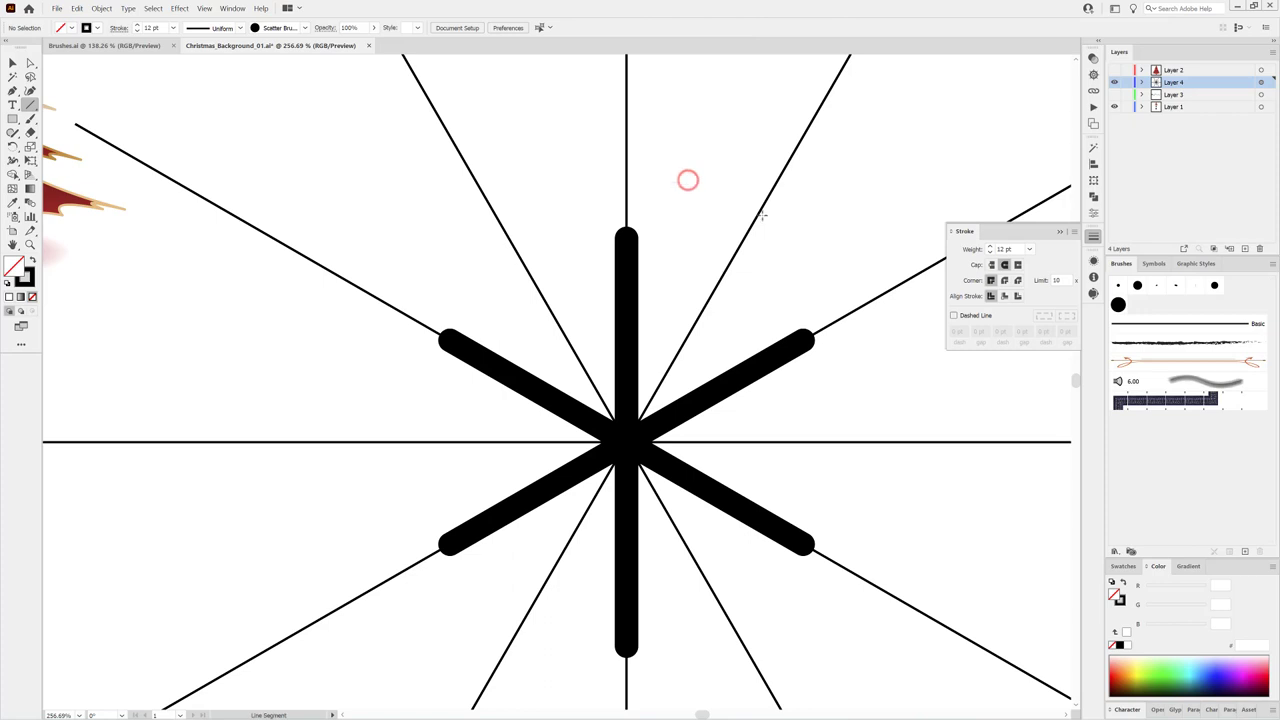
Step: At 10 pt stroke, draw mirrored V tips, side branches and inner diagonal branches on the arms
double_click(989, 251)
drag(628, 276, 656, 251)
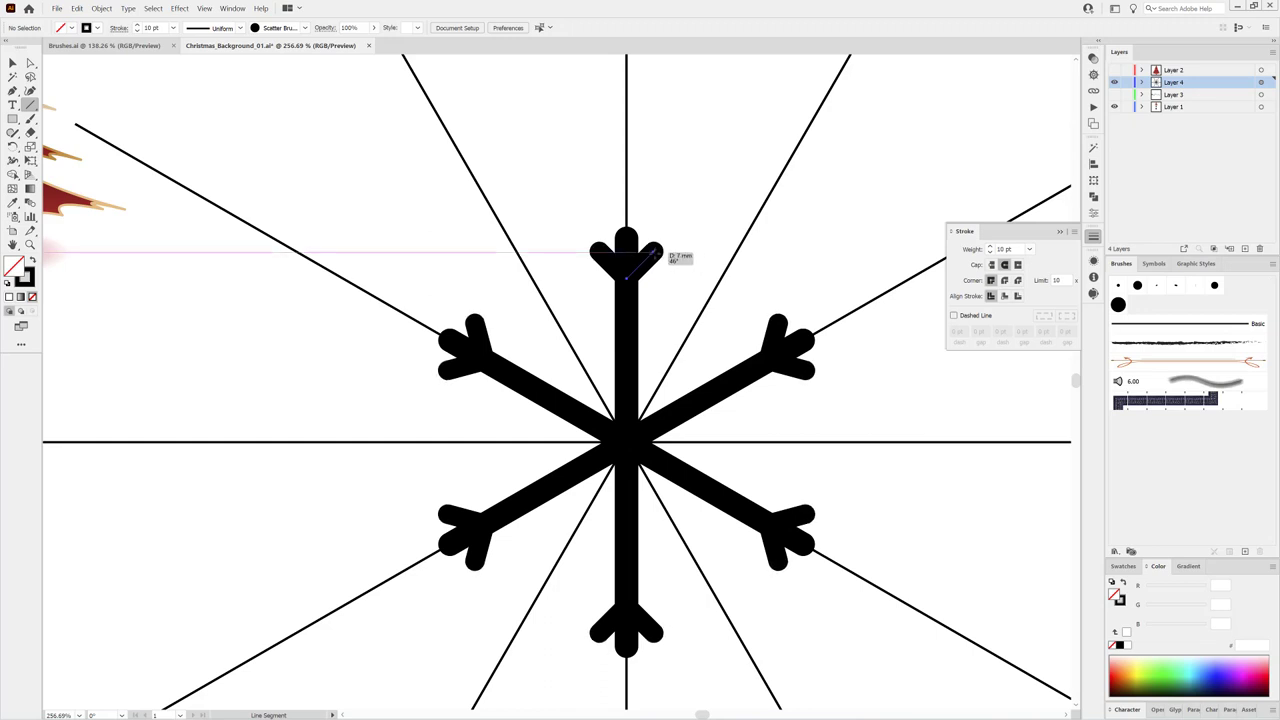
drag(656, 252, 656, 252)
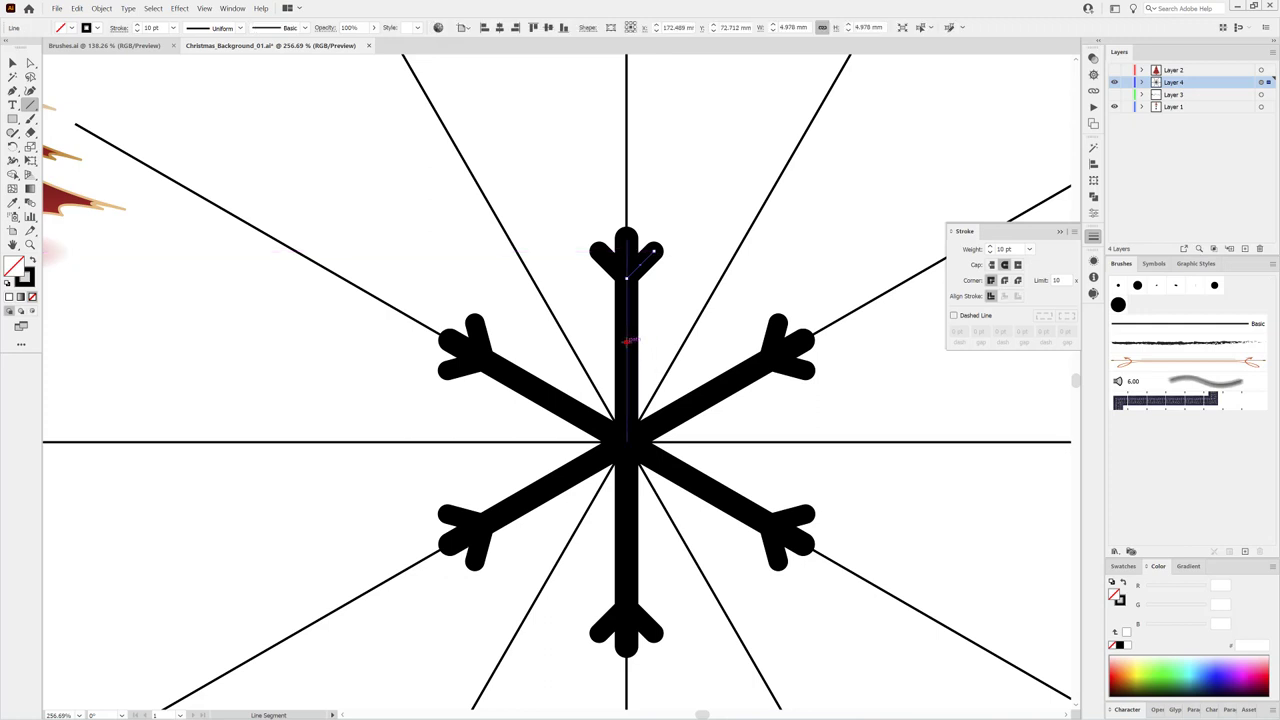
mouse_move(626, 340)
mouse_down()
mouse_move(668, 330)
mouse_move(681, 292)
mouse_up()
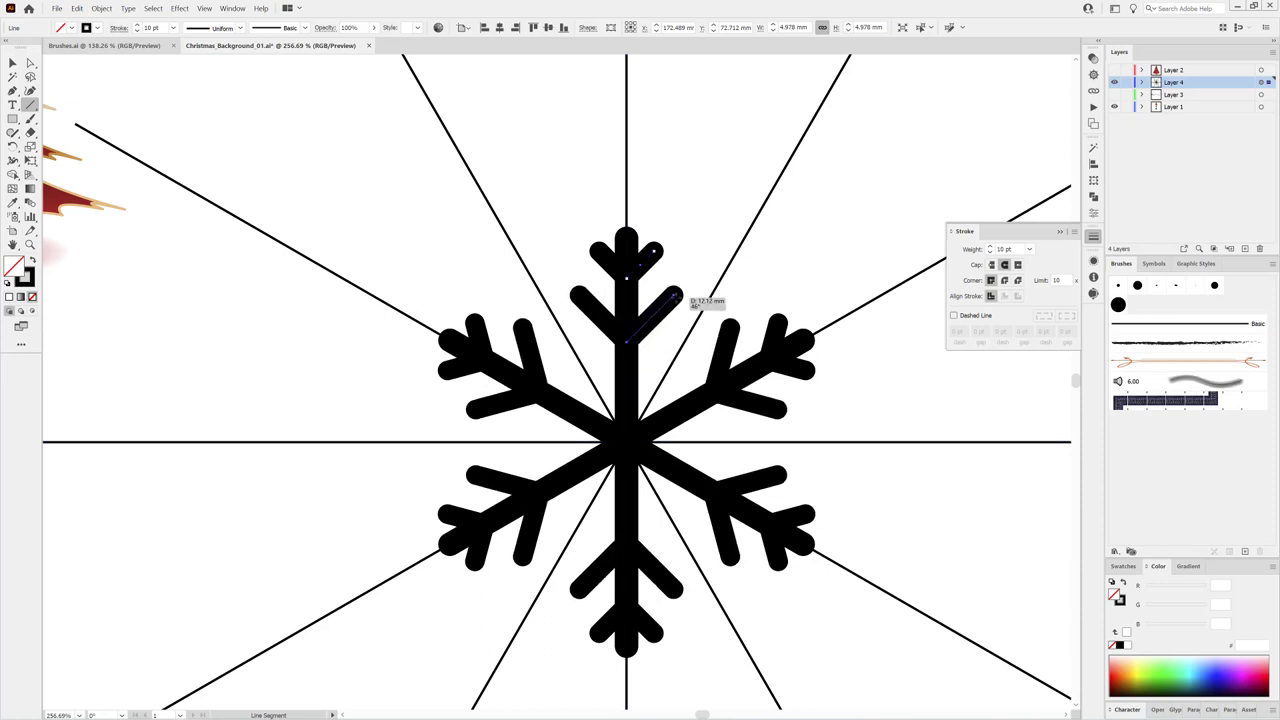
drag(681, 292, 676, 294)
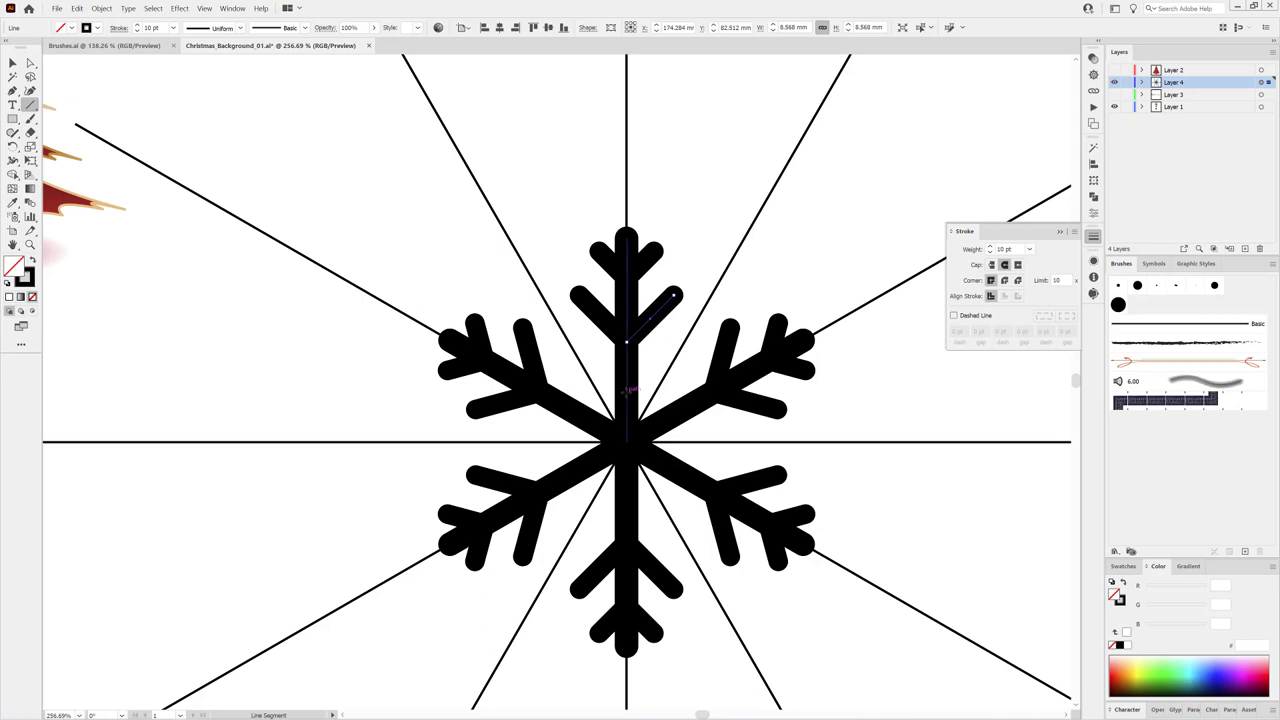
drag(628, 391, 695, 329)
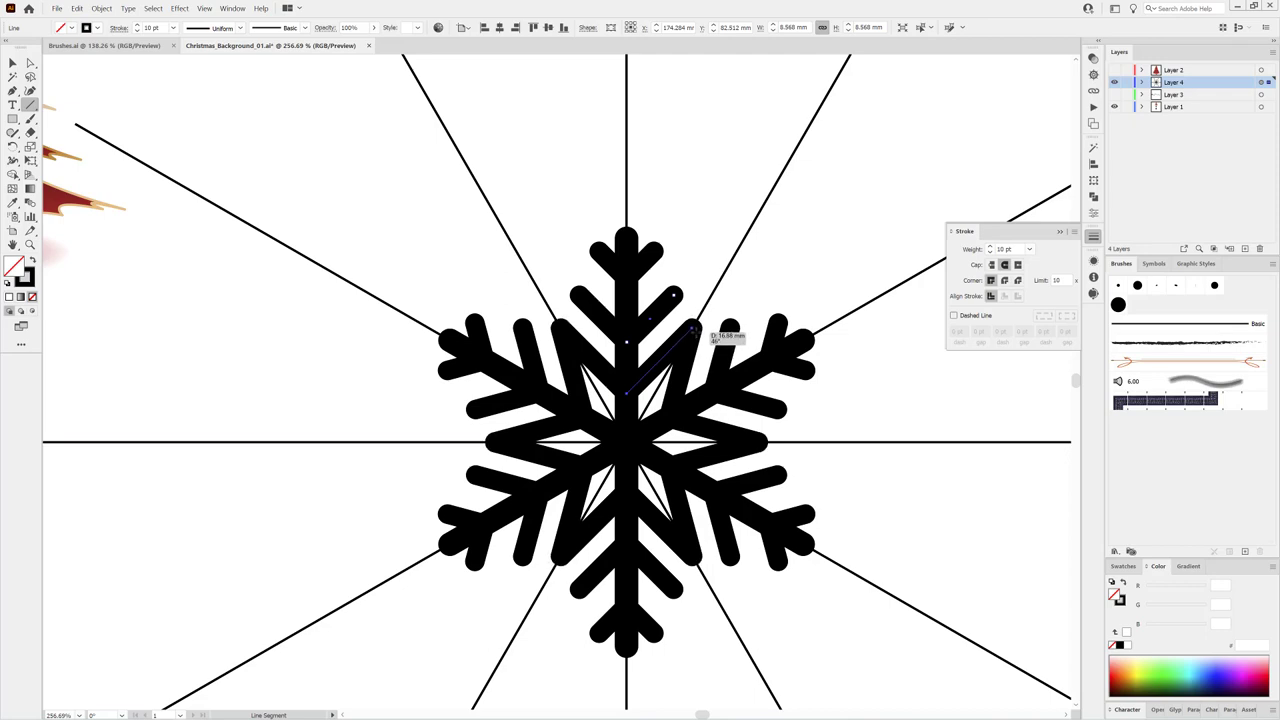
scroll(912, 495, down, 2)
Step: Hide the long radial guide lines inside Layer 4, leaving only the snowflake visible
scroll(911, 491, down, 3)
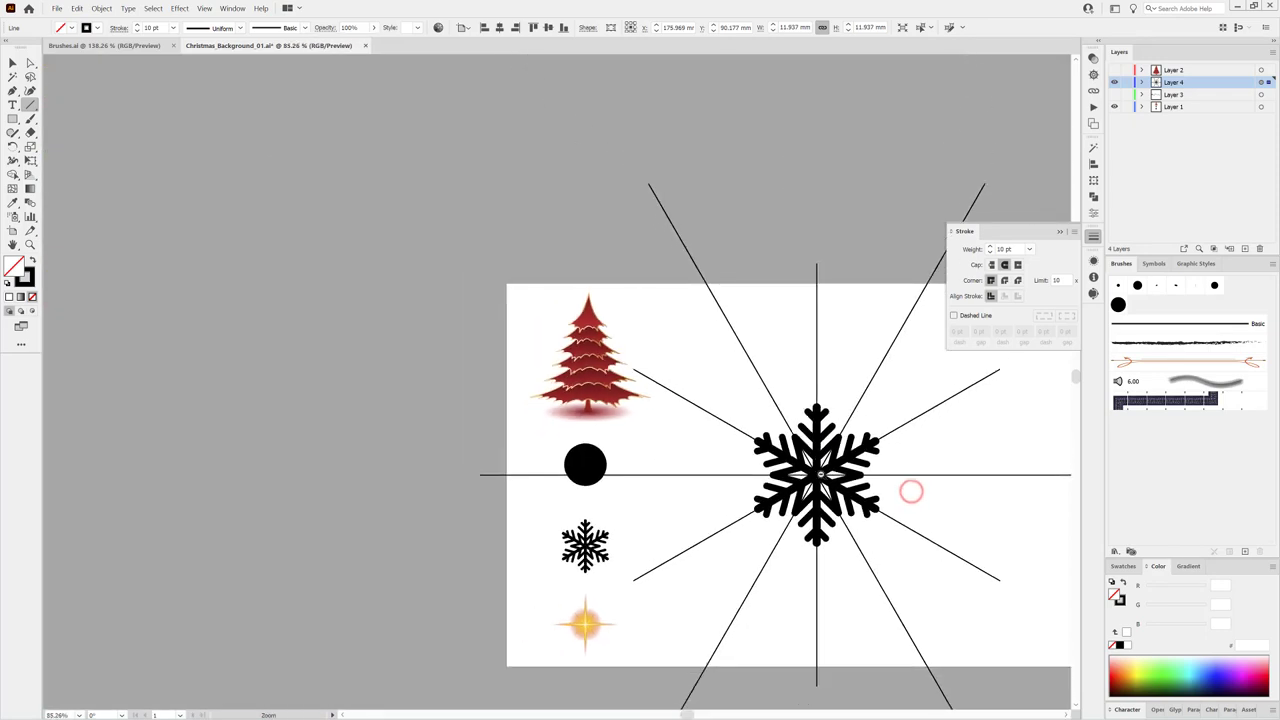
drag(911, 491, 709, 436)
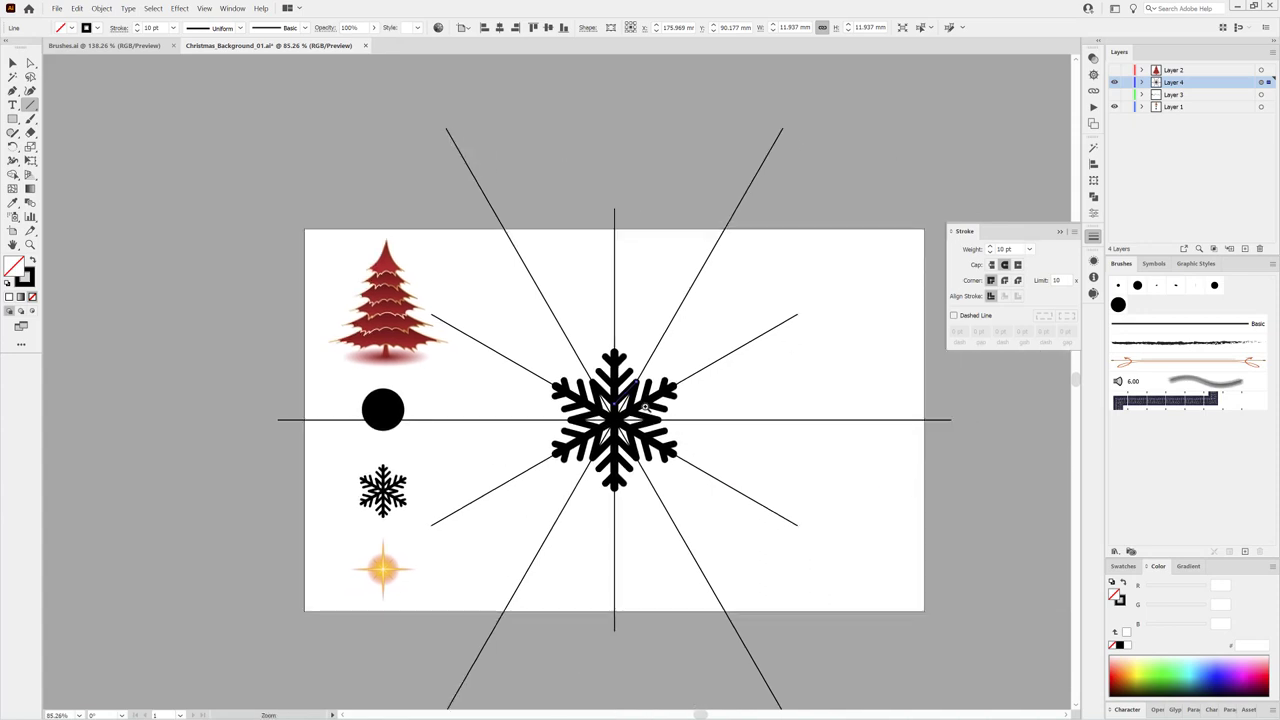
scroll(640, 402, up, 2)
scroll(640, 402, up, 1)
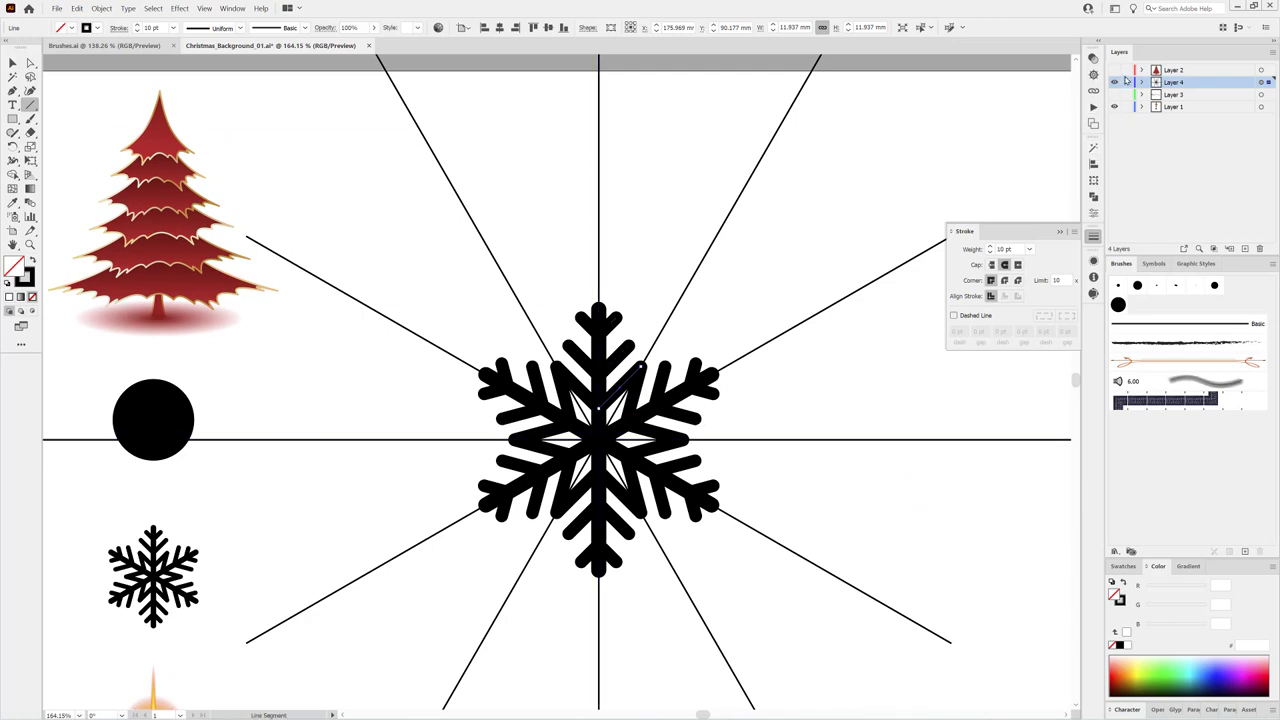
click(1261, 83)
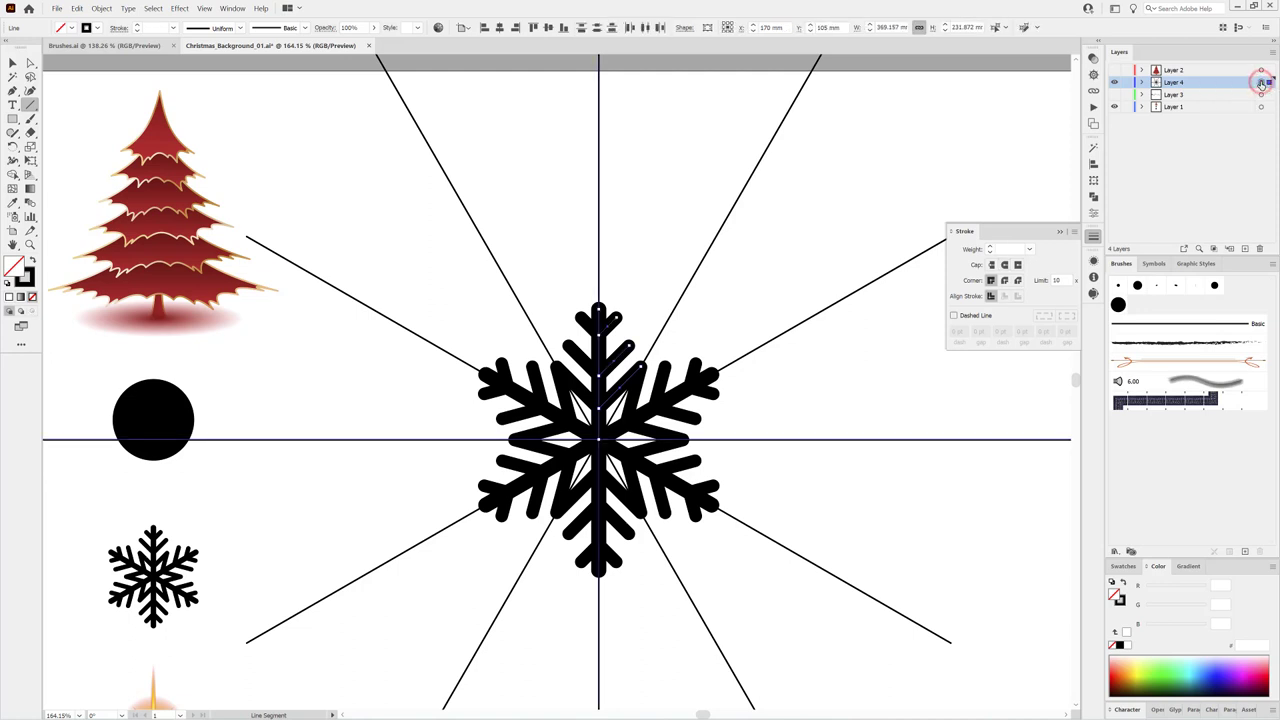
click(1142, 82)
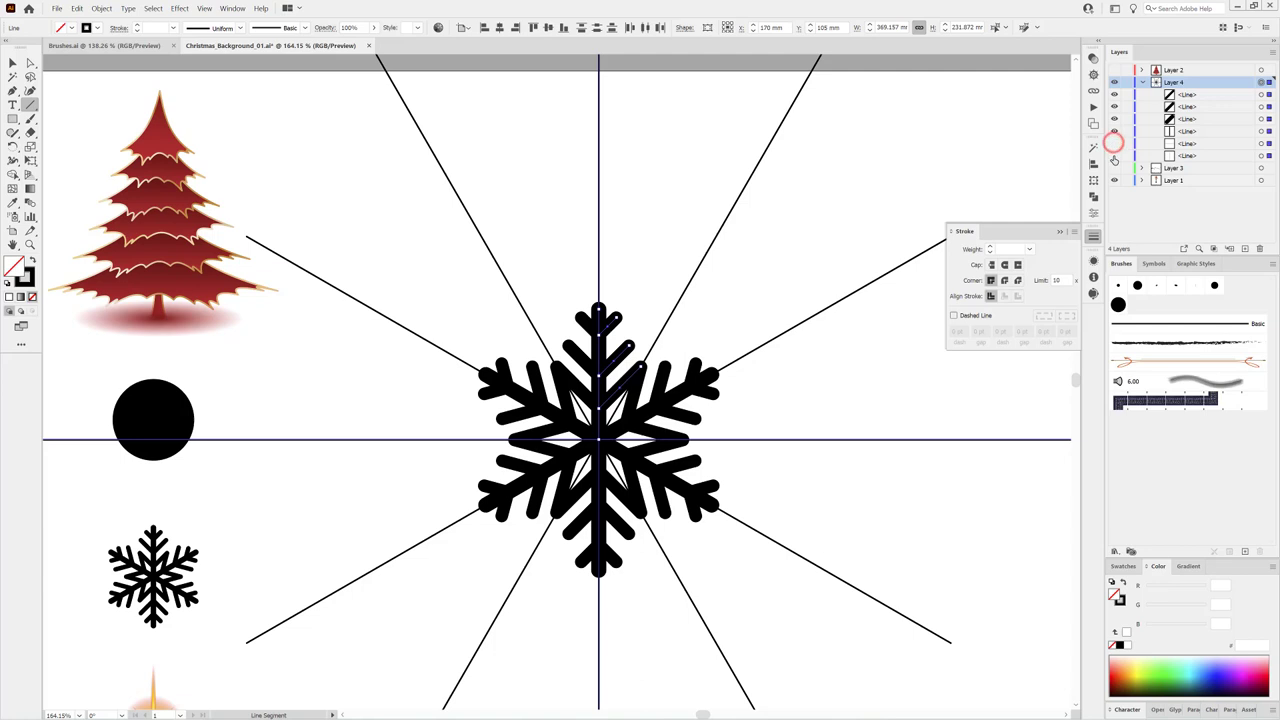
click(1114, 156)
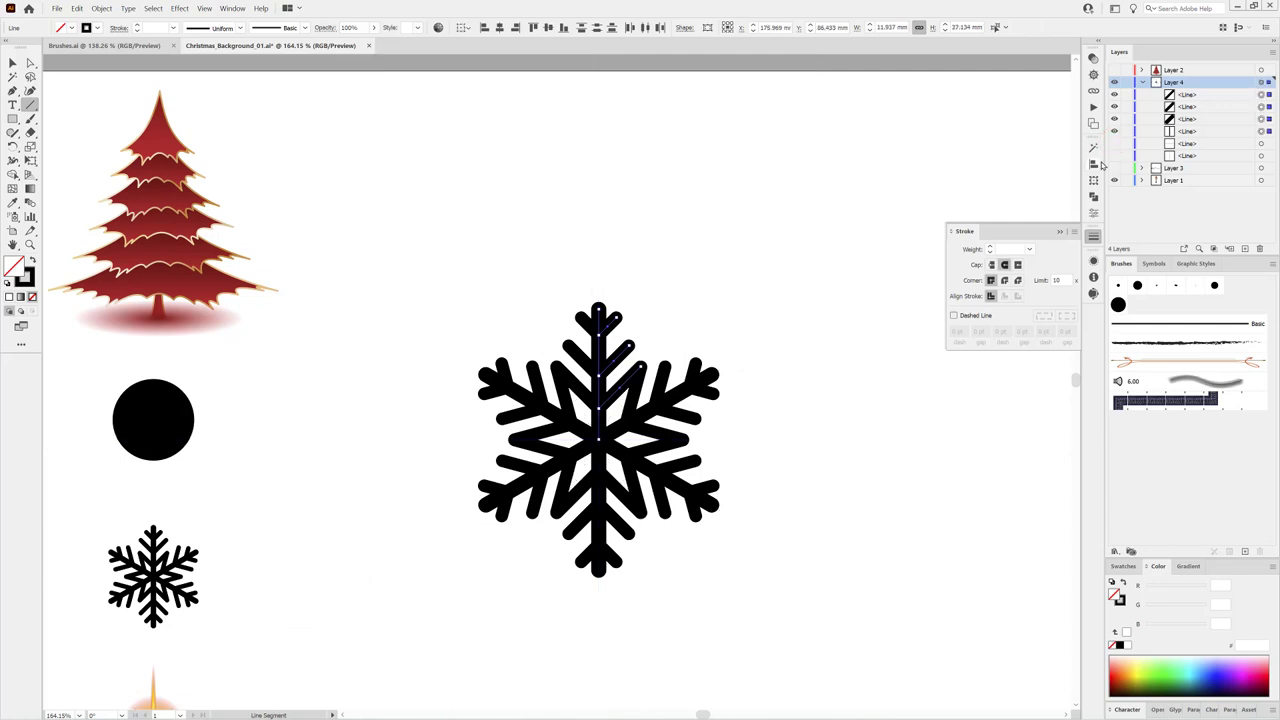
Step: Apply Outline Stroke to turn the snowflake's stroked lines into filled paths
click(110, 10)
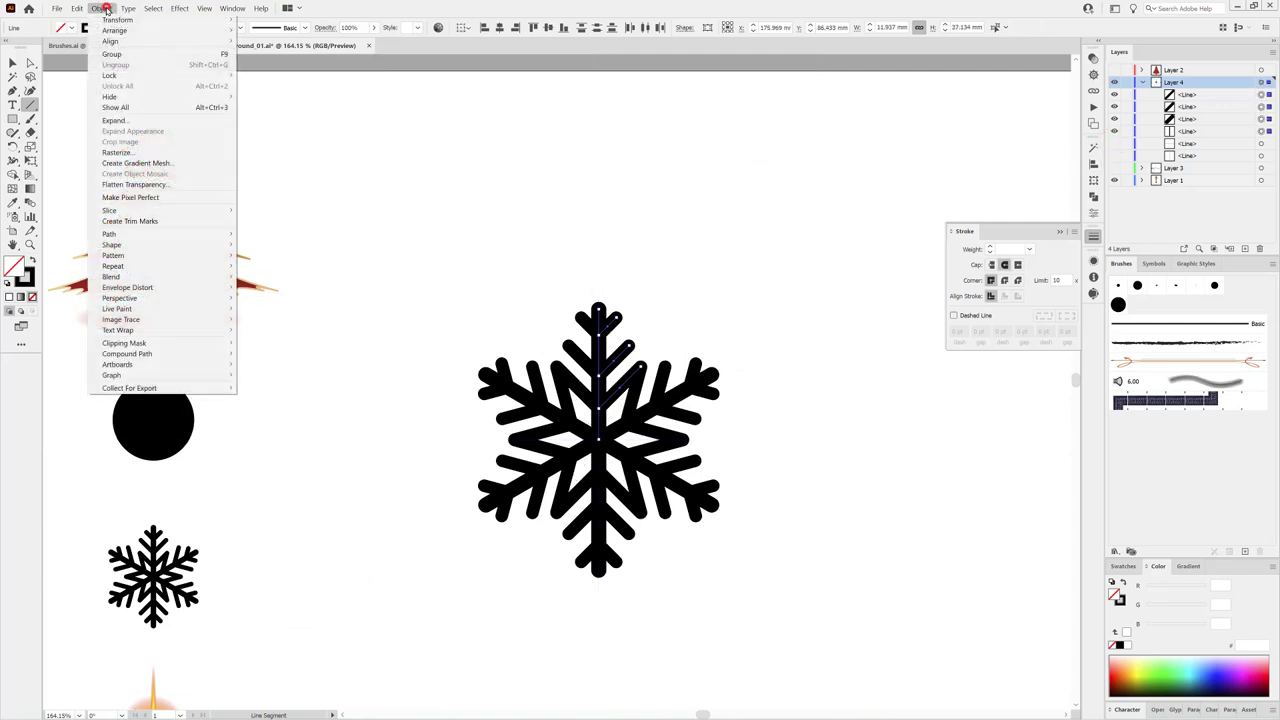
mouse_move(110, 234)
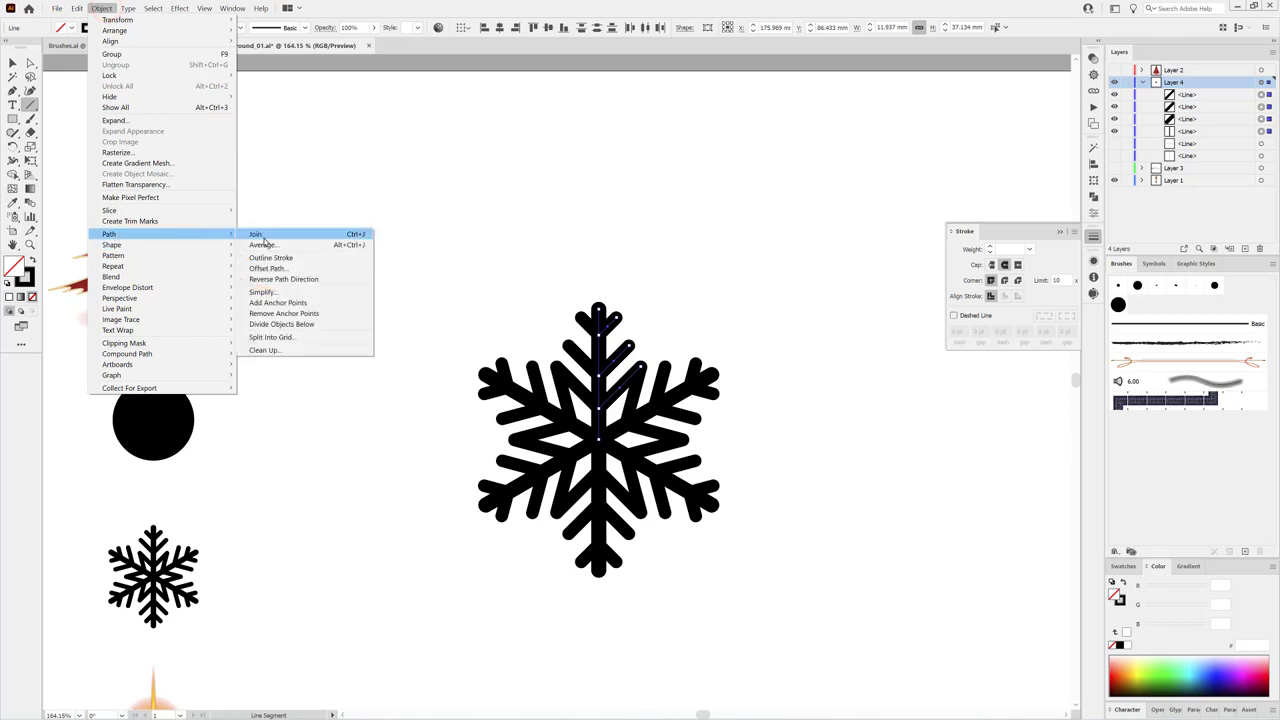
click(281, 258)
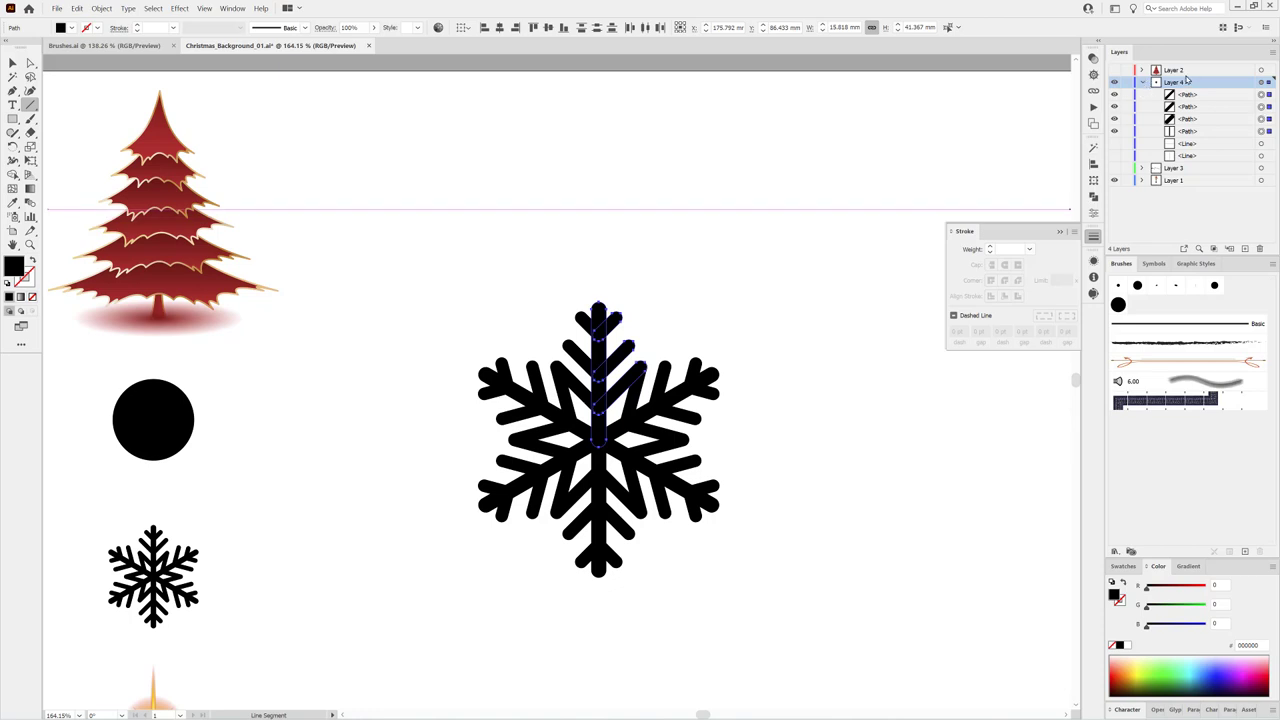
click(1261, 83)
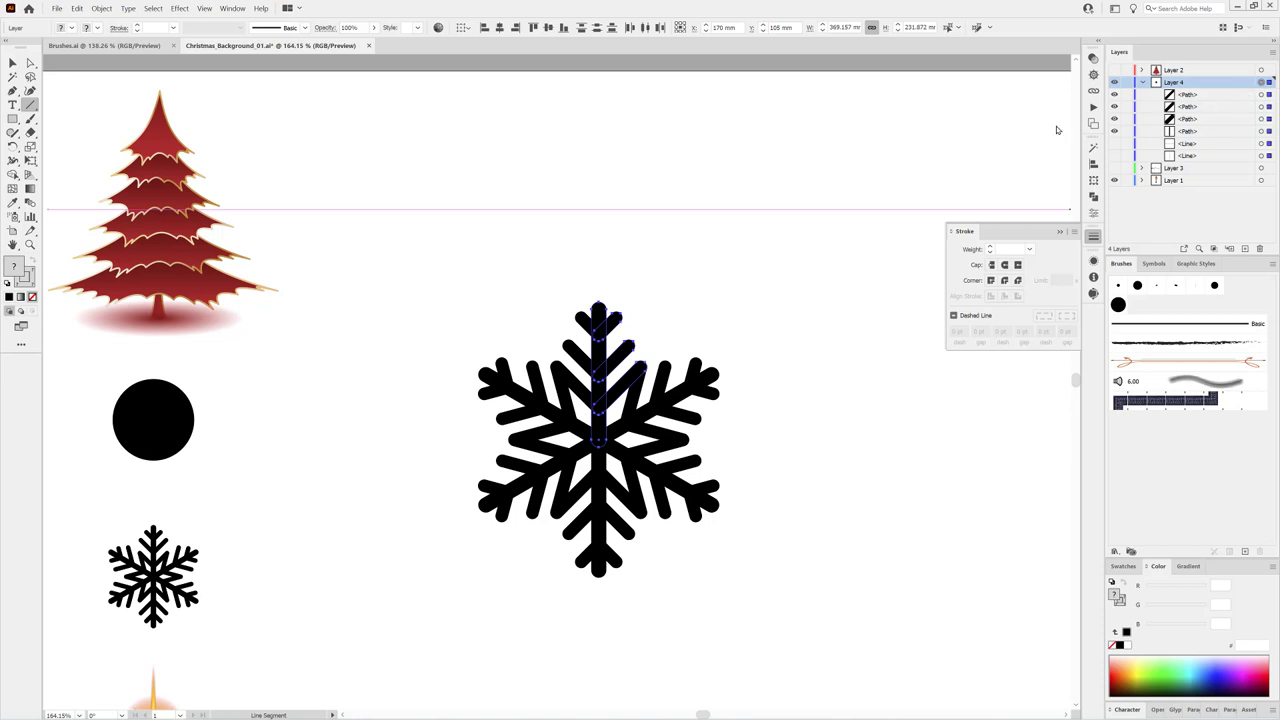
click(99, 9)
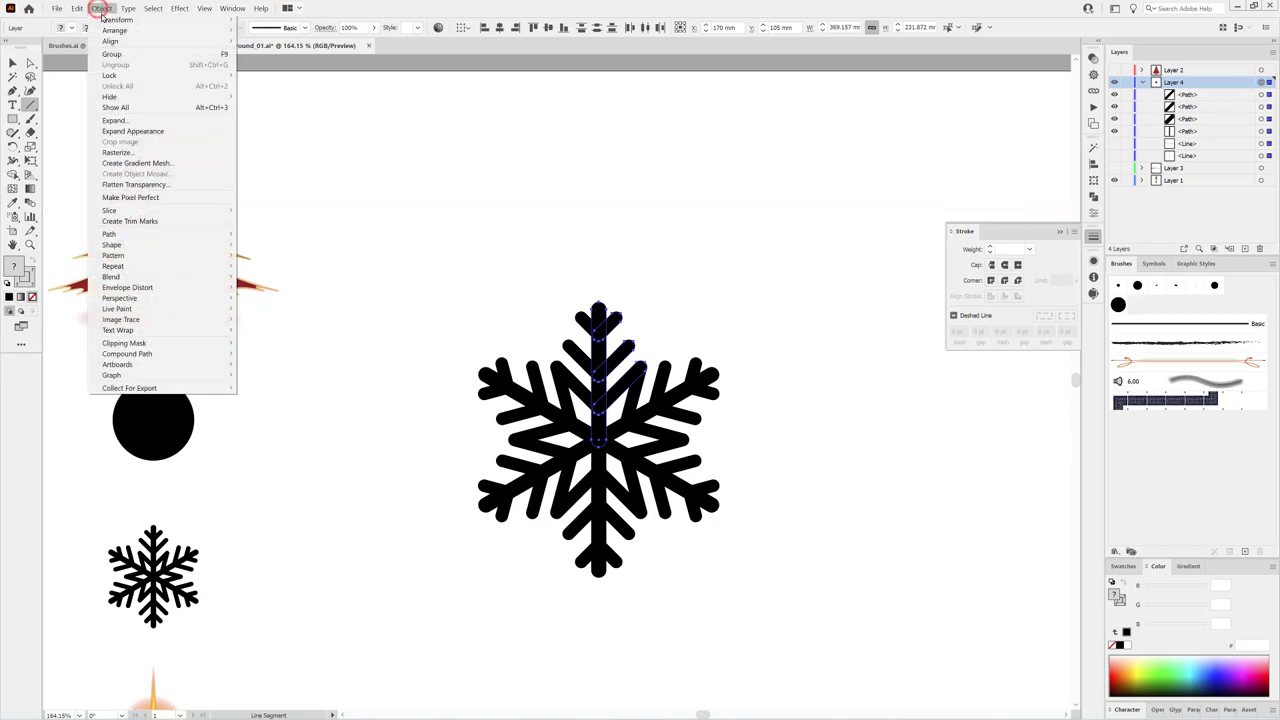
Step: Expand the snowflake's appearance and Unite its pieces in Pathfinder into one compound path
click(117, 131)
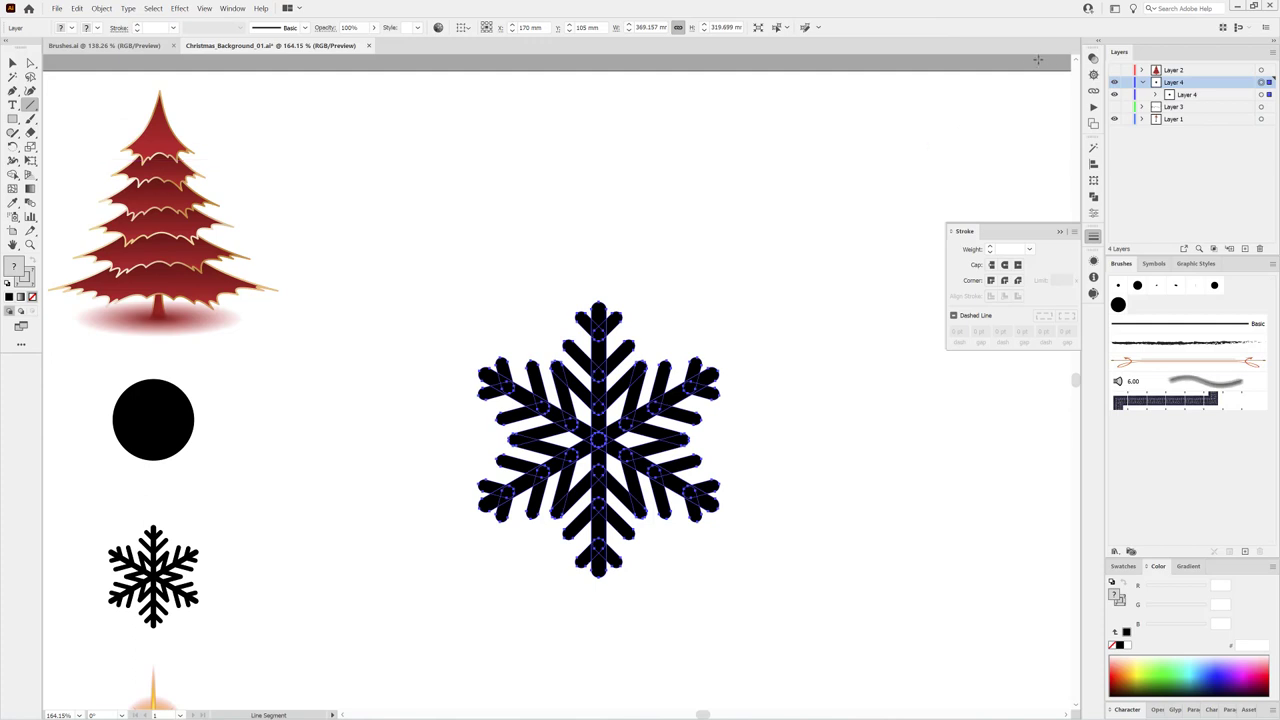
click(1157, 94)
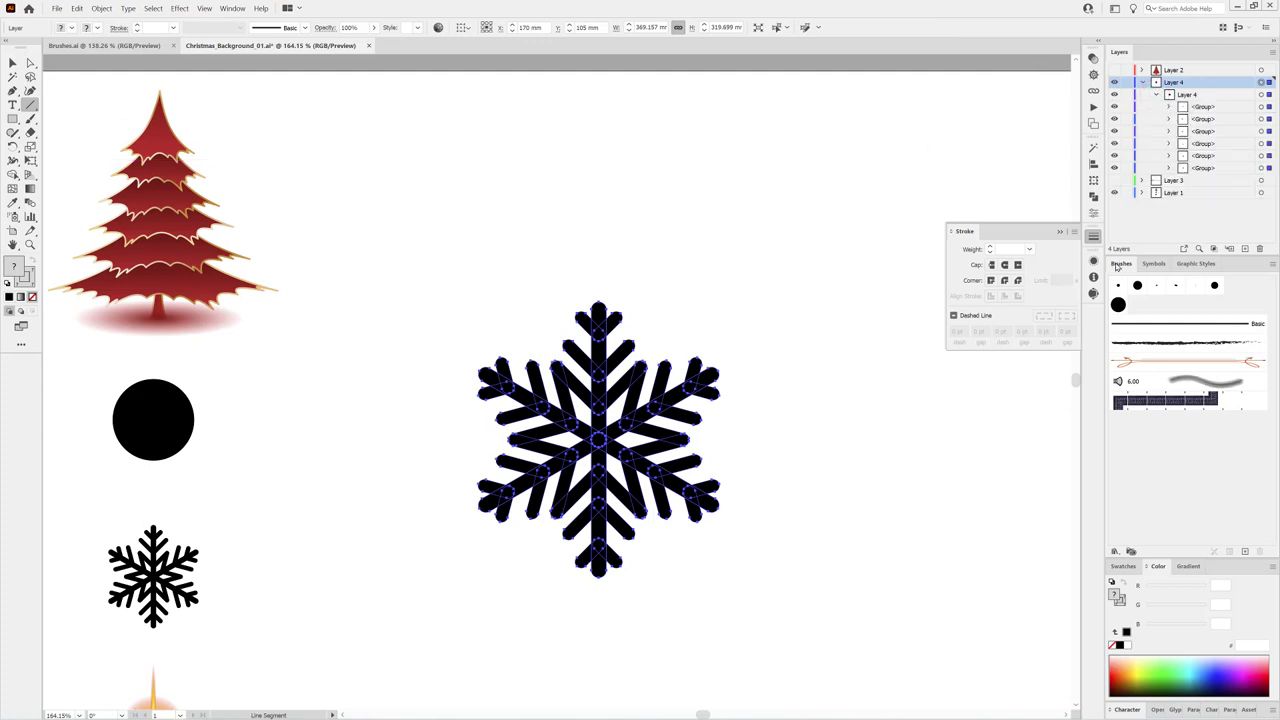
click(1093, 199)
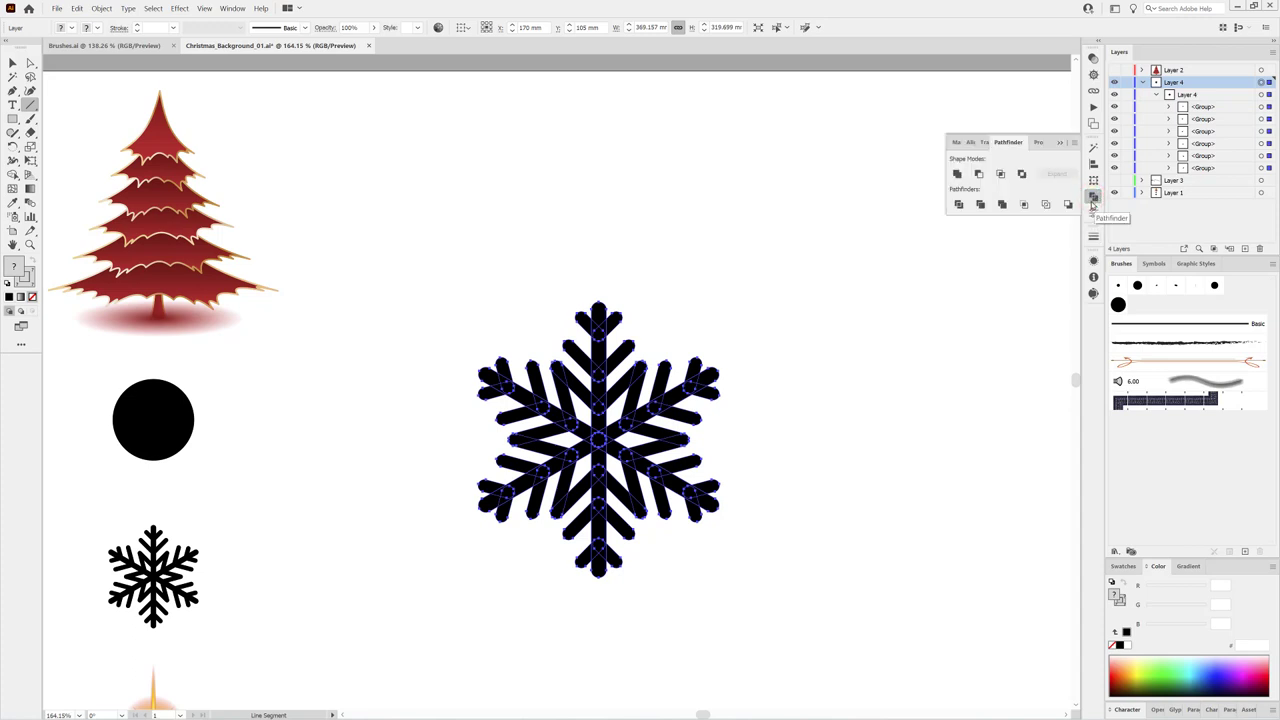
click(957, 175)
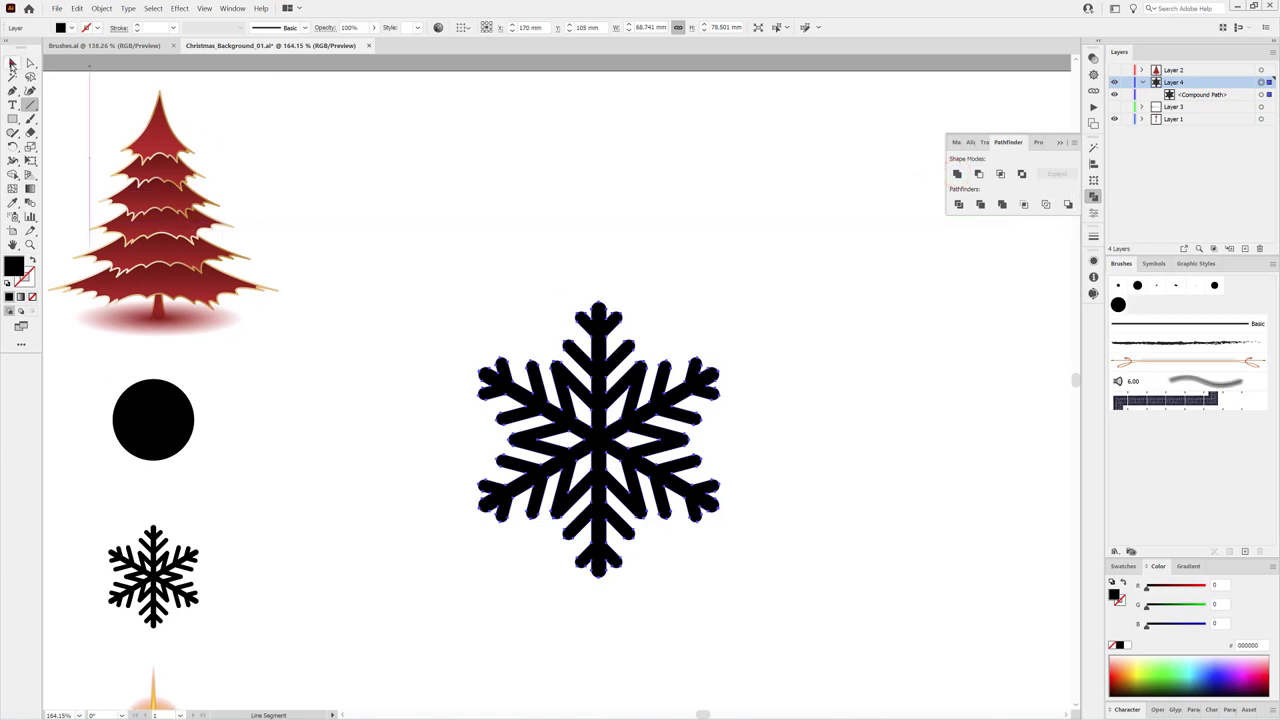
Step: Shrink the snowflake copy with Free Transform and move it beside the small left snowflake
click(13, 63)
scroll(645, 290, down, 3)
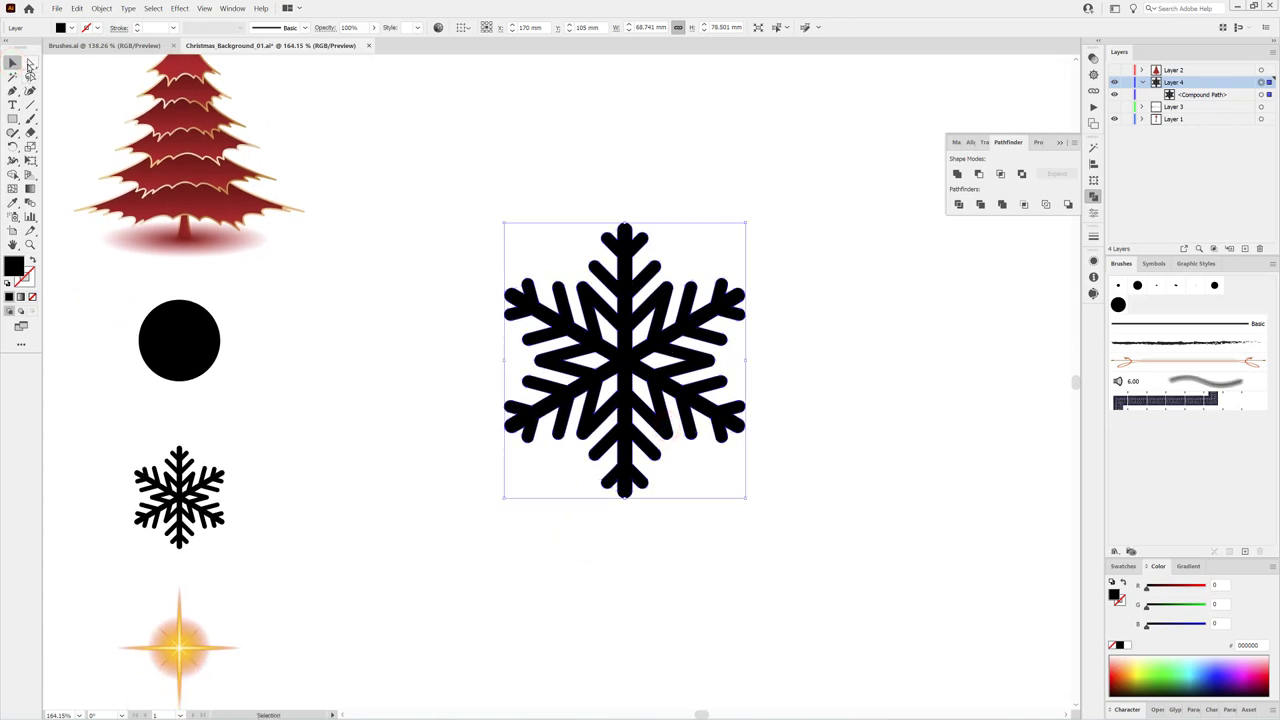
click(30, 64)
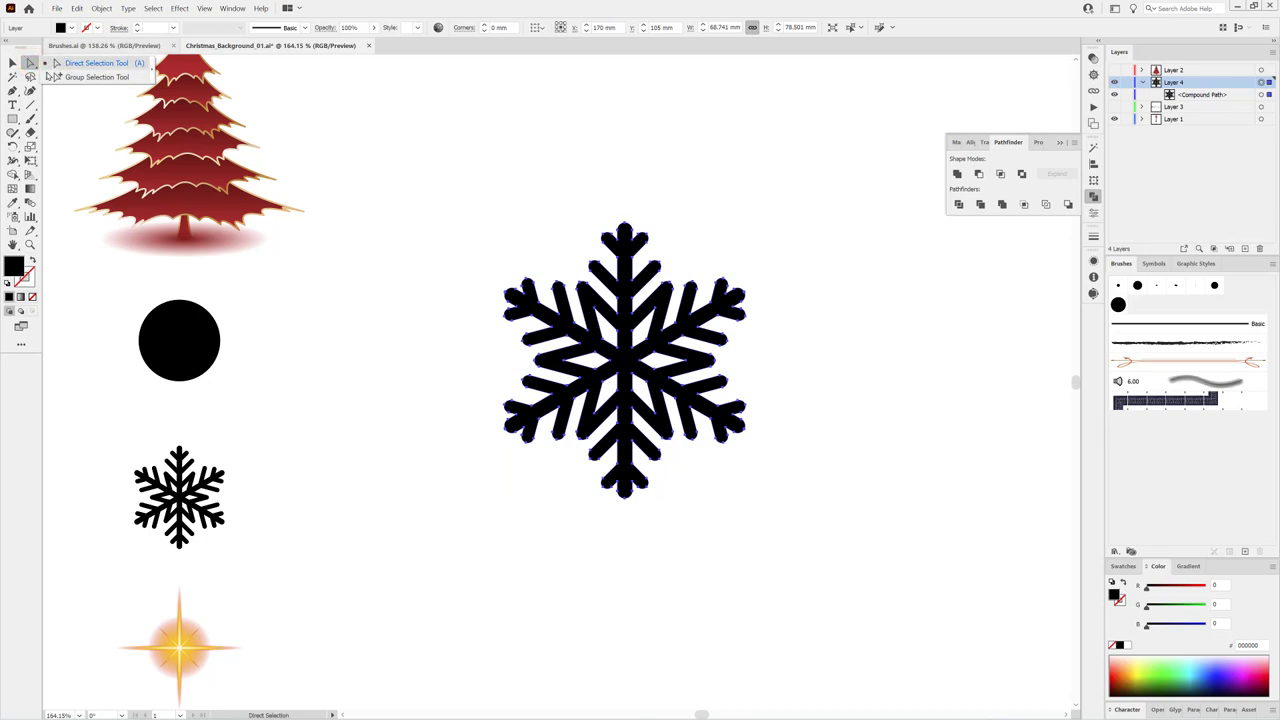
click(31, 161)
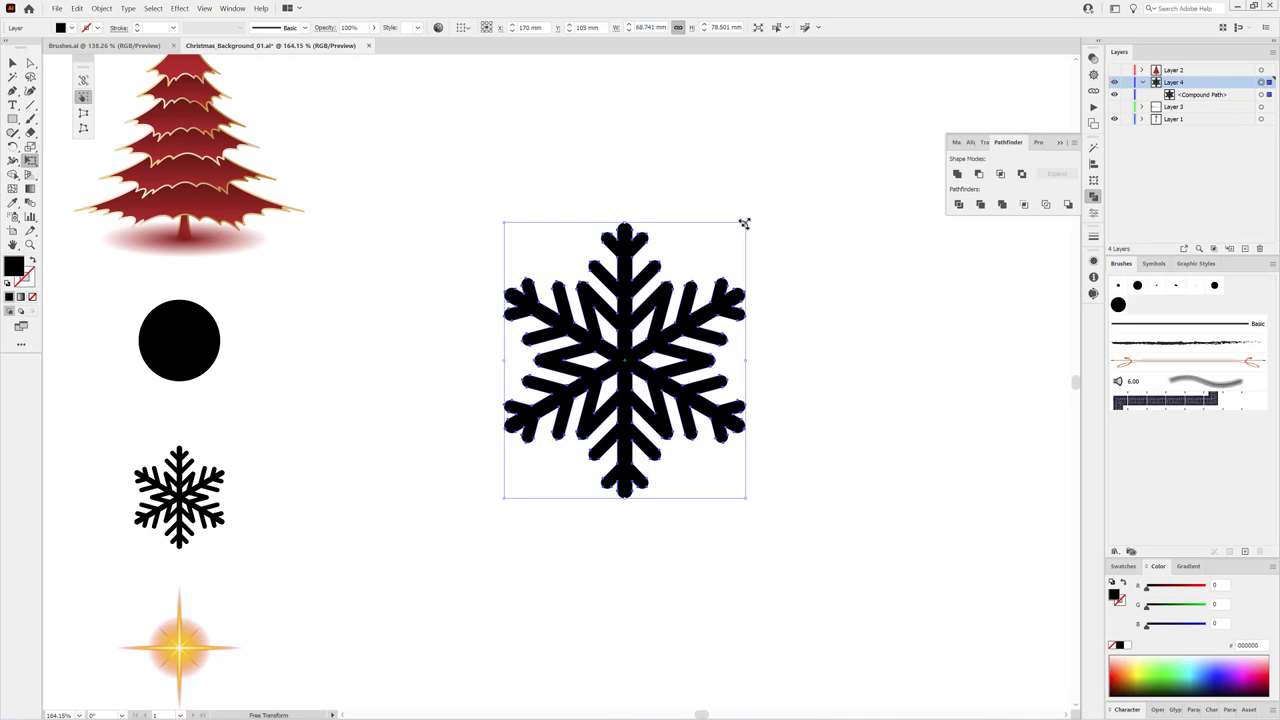
drag(744, 223, 600, 368)
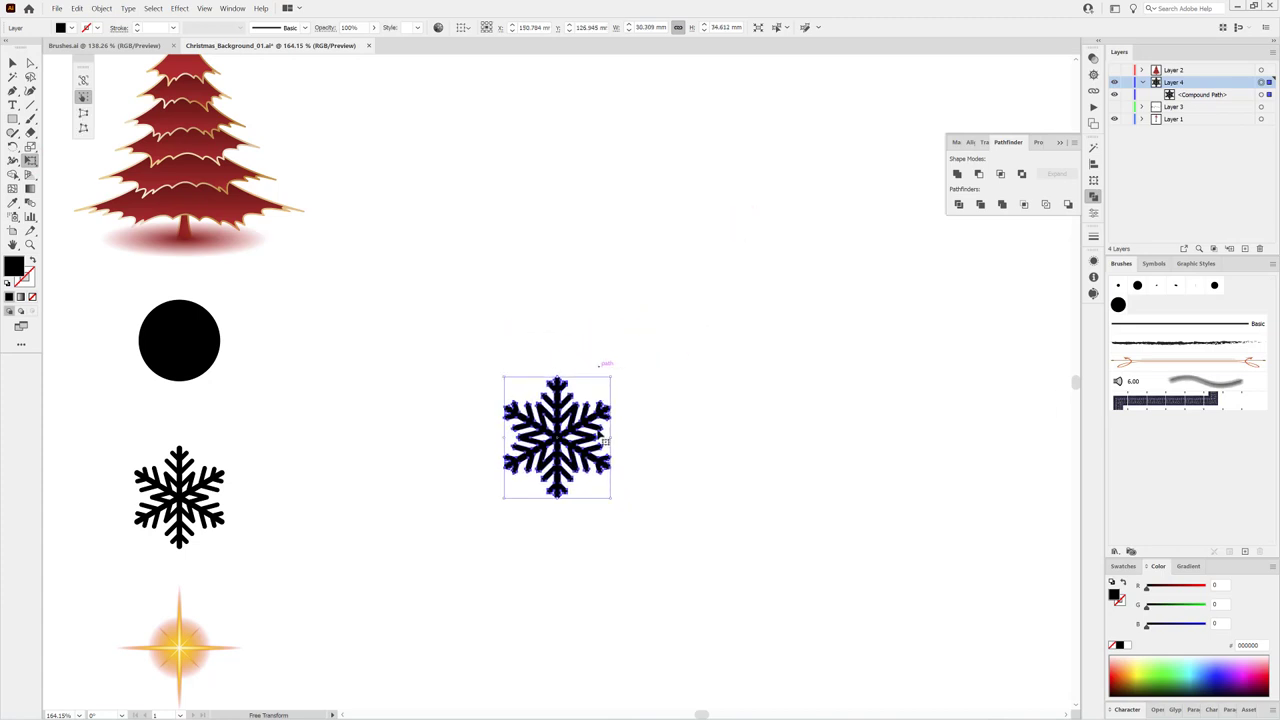
drag(585, 422, 336, 482)
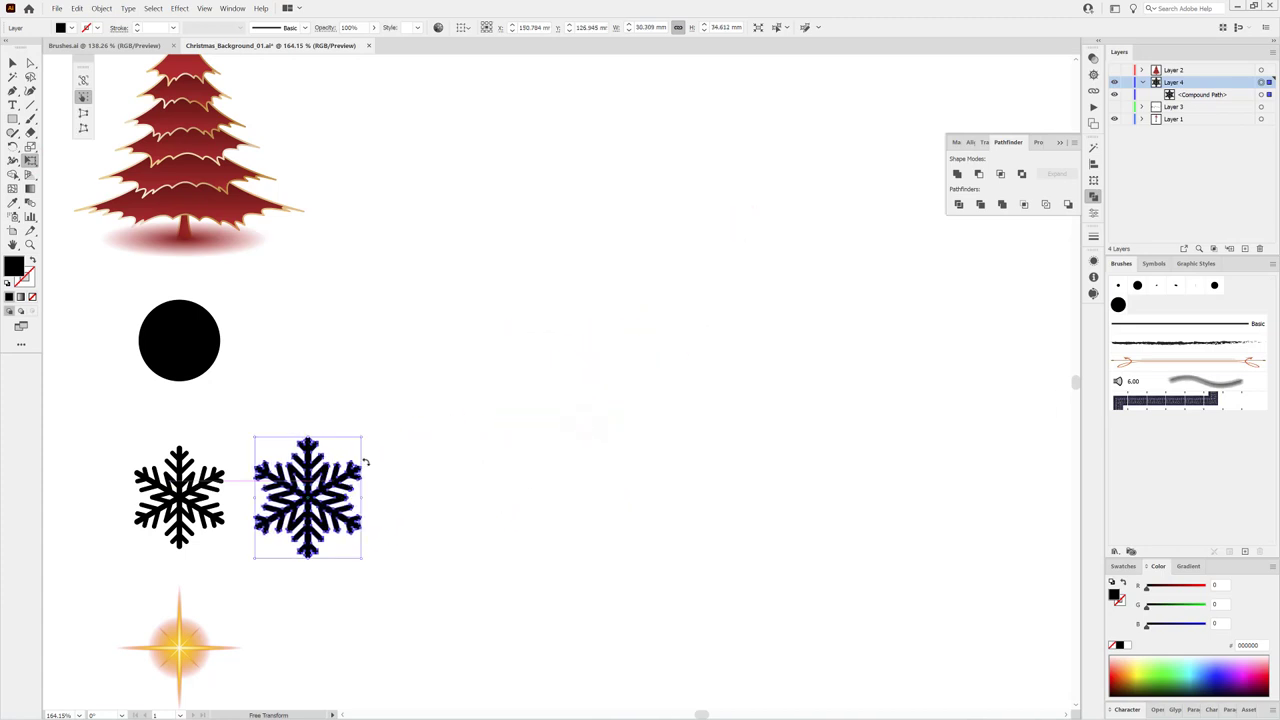
Step: Fine-tune its size and position to about 27.4 × 31.3 mm, right of the original
drag(358, 439, 335, 462)
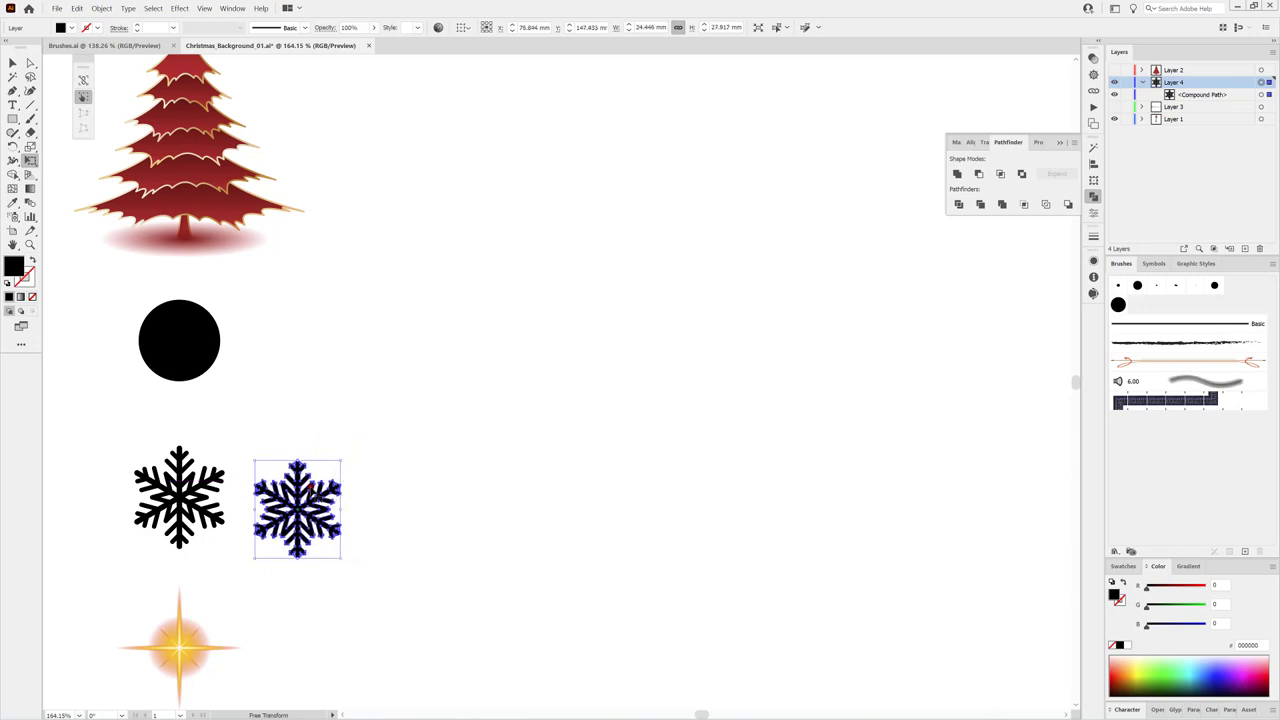
drag(313, 488, 318, 470)
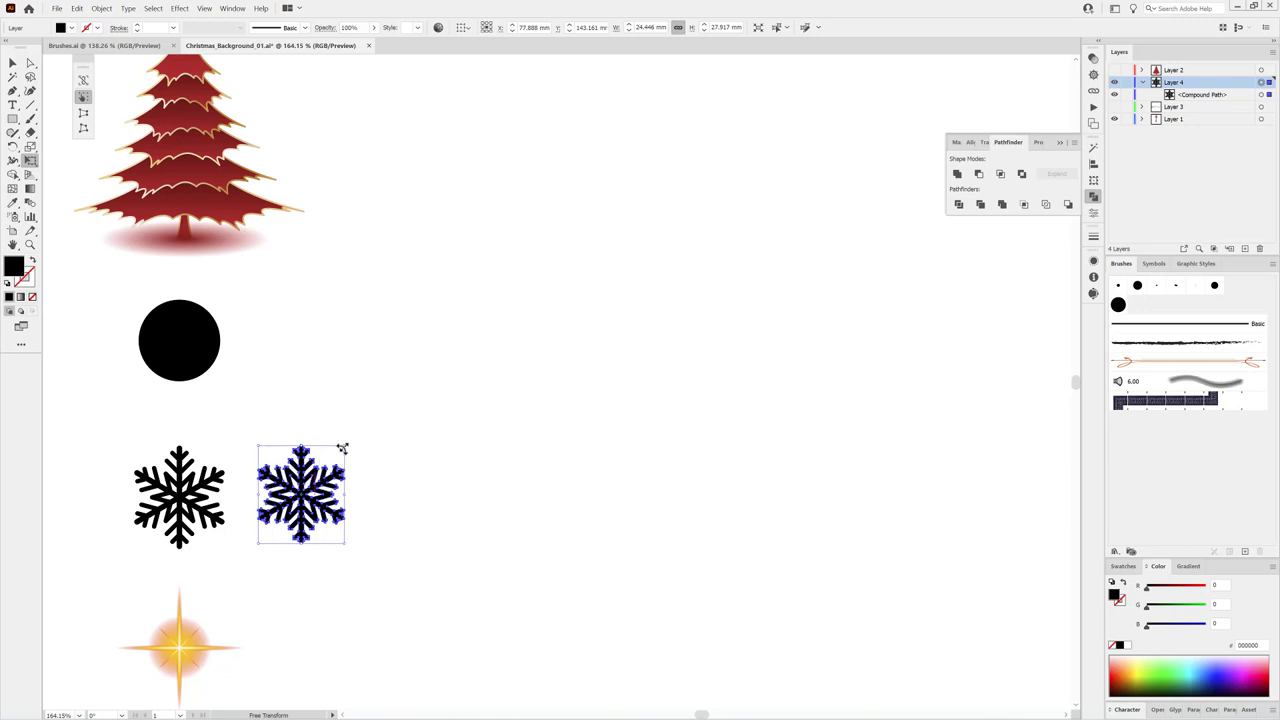
drag(341, 447, 621, 115)
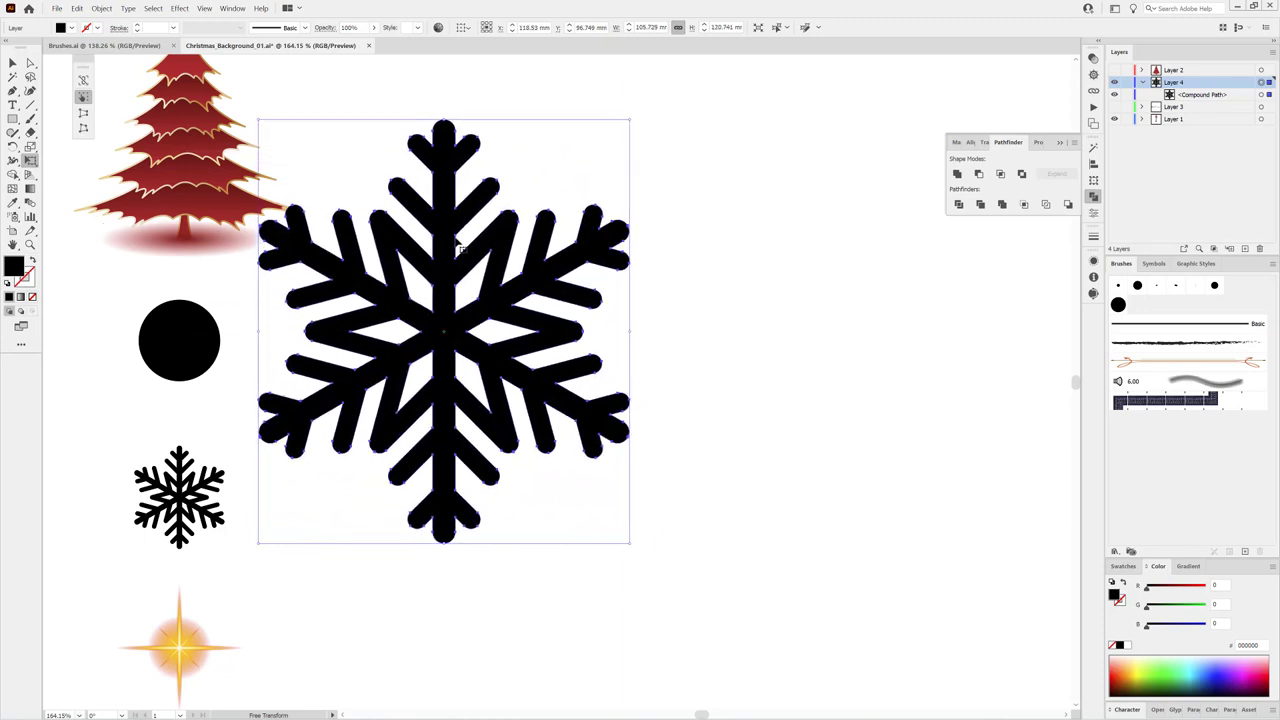
drag(446, 243, 544, 243)
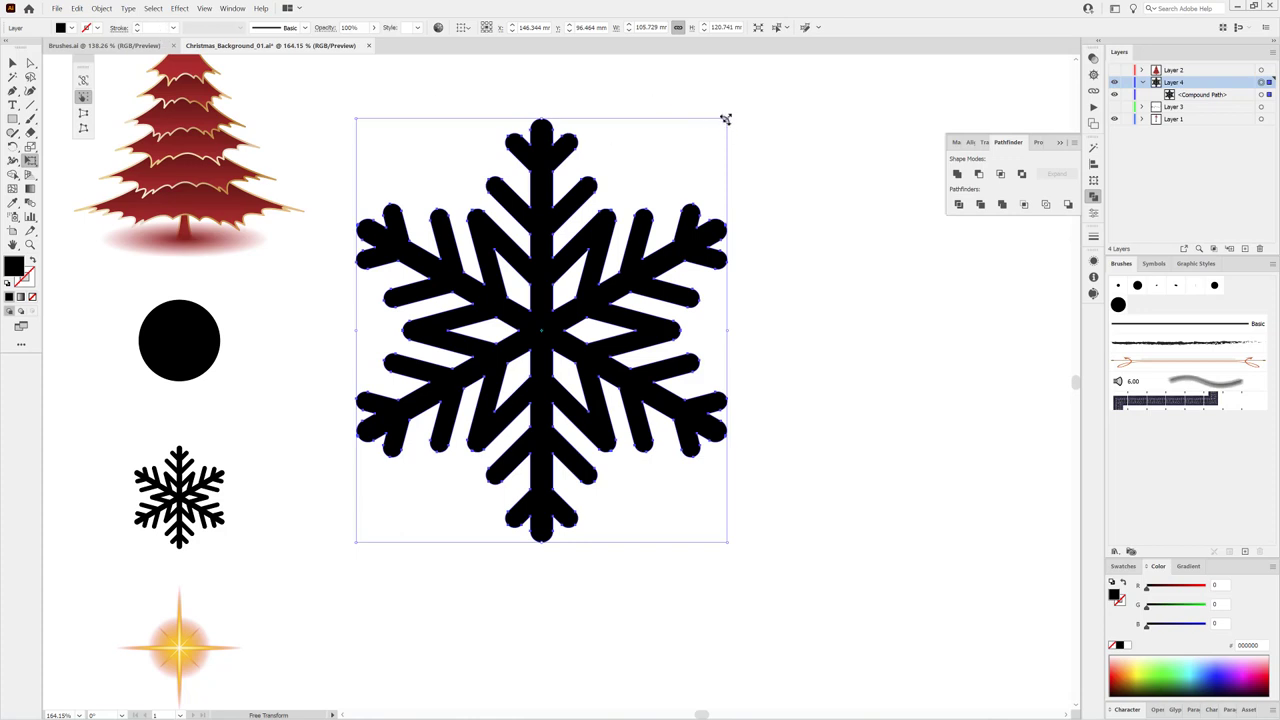
mouse_move(725, 119)
mouse_down()
mouse_move(451, 411)
mouse_move(453, 433)
mouse_move(332, 470)
mouse_up()
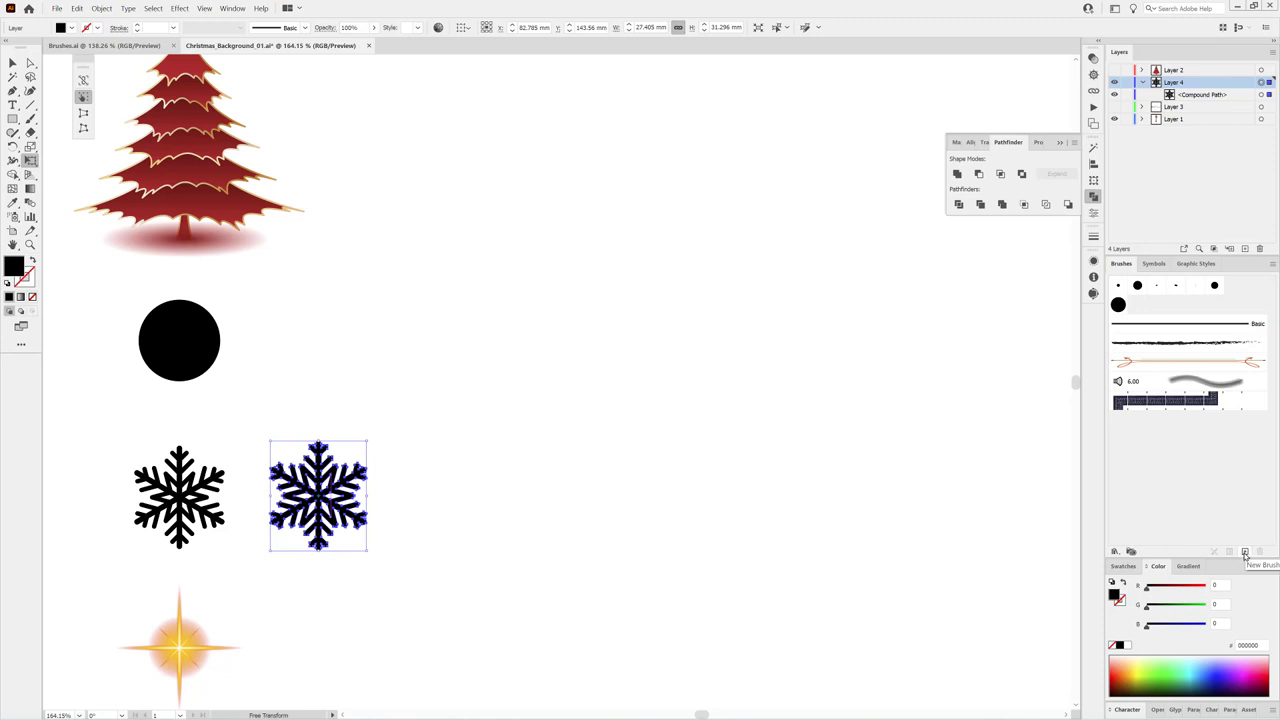
Step: Create a new Scatter Brush from the snowflake with random size and spacing
click(1245, 553)
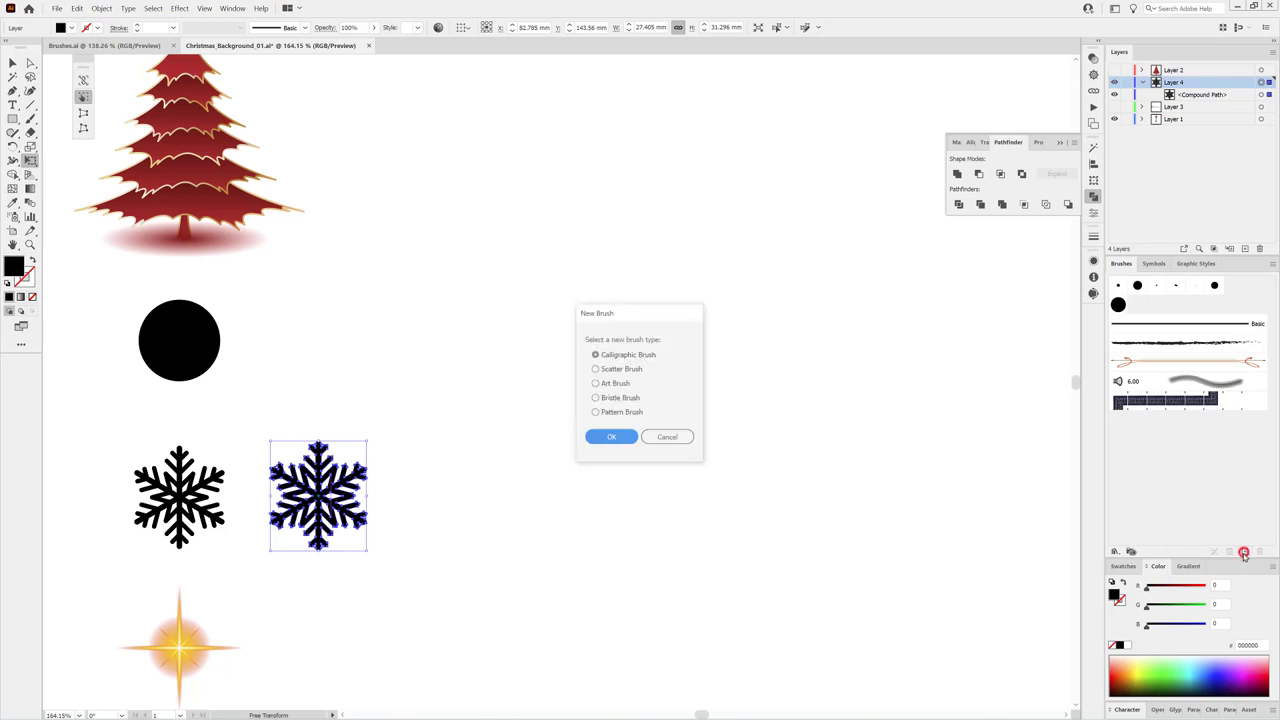
click(617, 370)
click(607, 437)
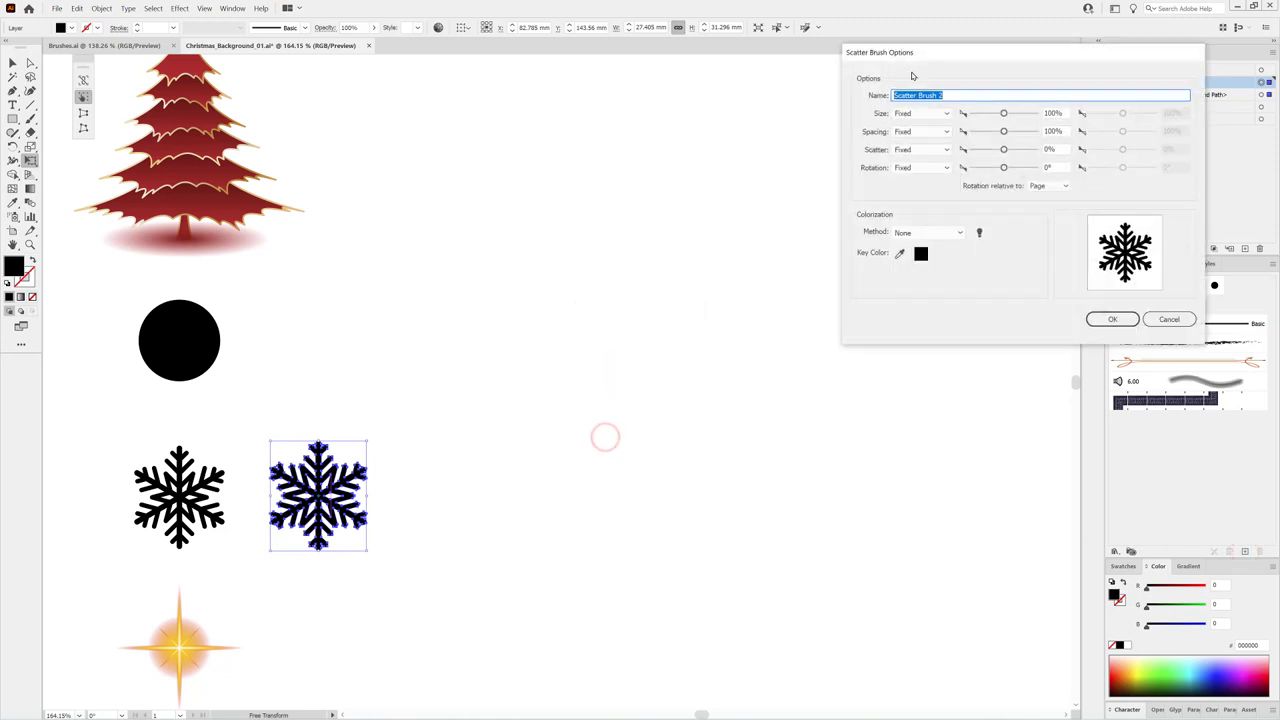
click(910, 115)
click(913, 133)
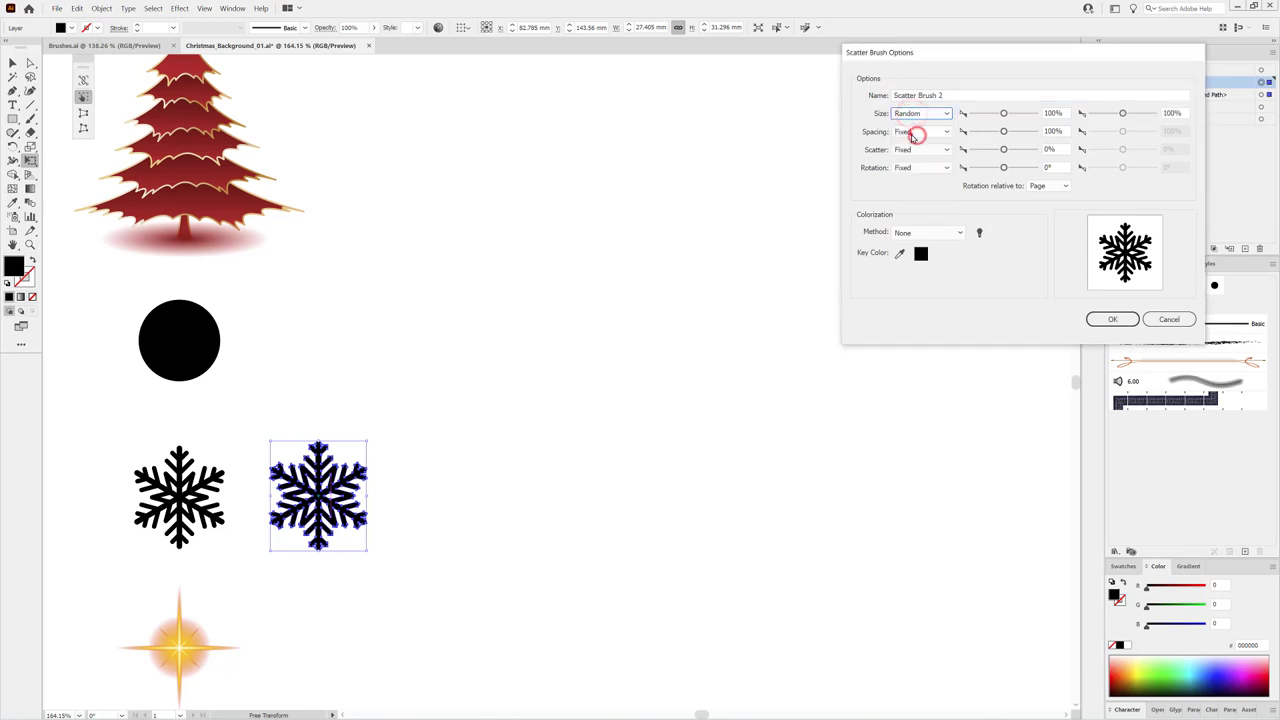
click(913, 131)
click(910, 143)
Step: Set random scatter and rotation, rotation relative to Path, and Tints colourization, then save the brush
click(907, 149)
click(906, 164)
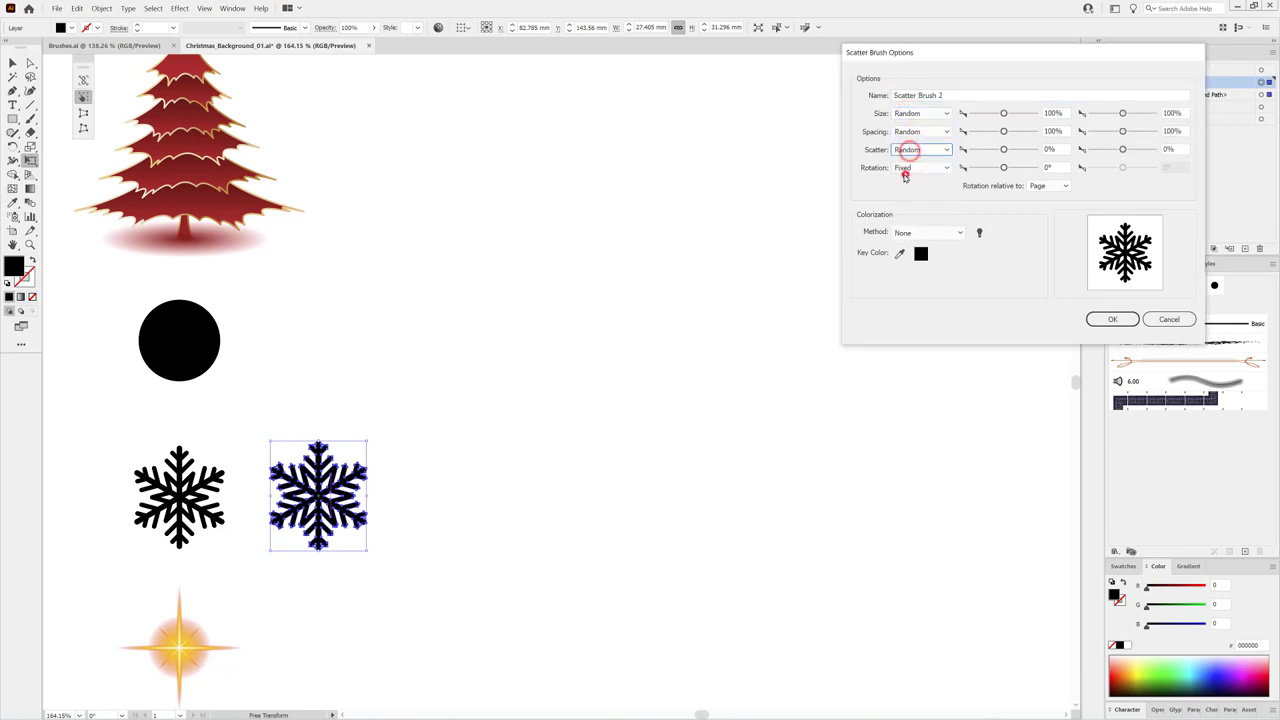
click(905, 167)
click(920, 191)
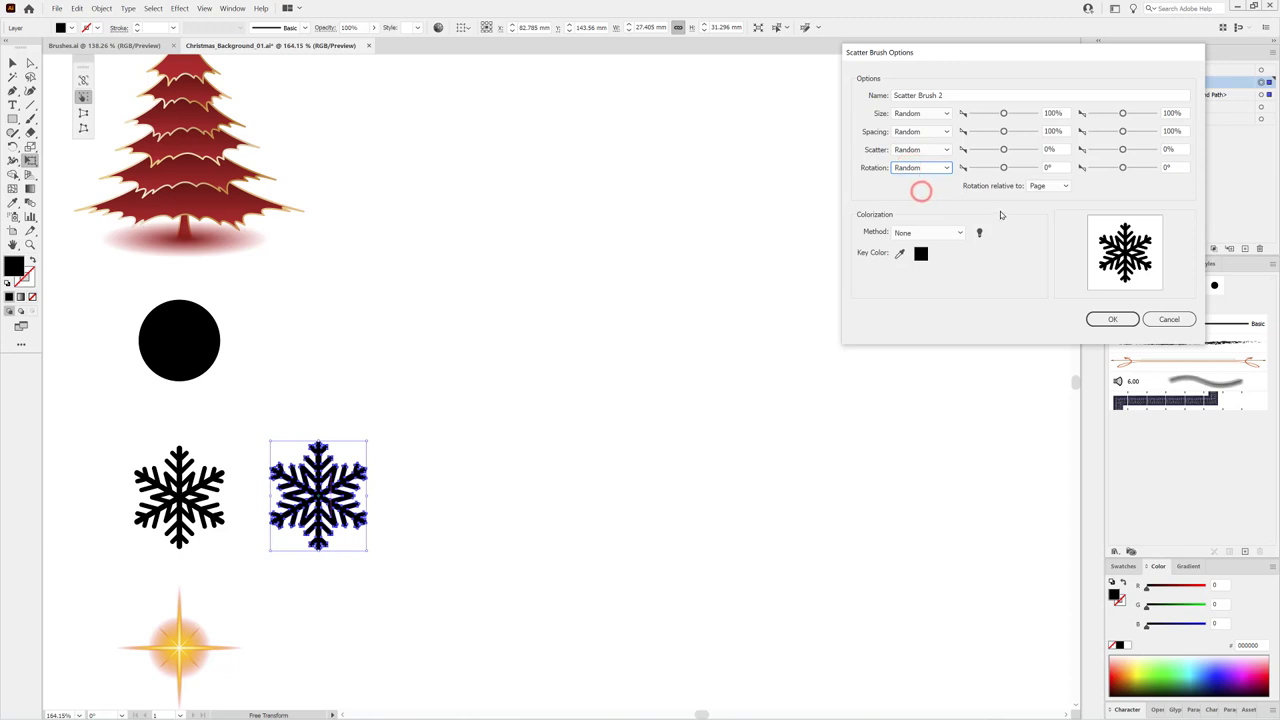
click(1042, 186)
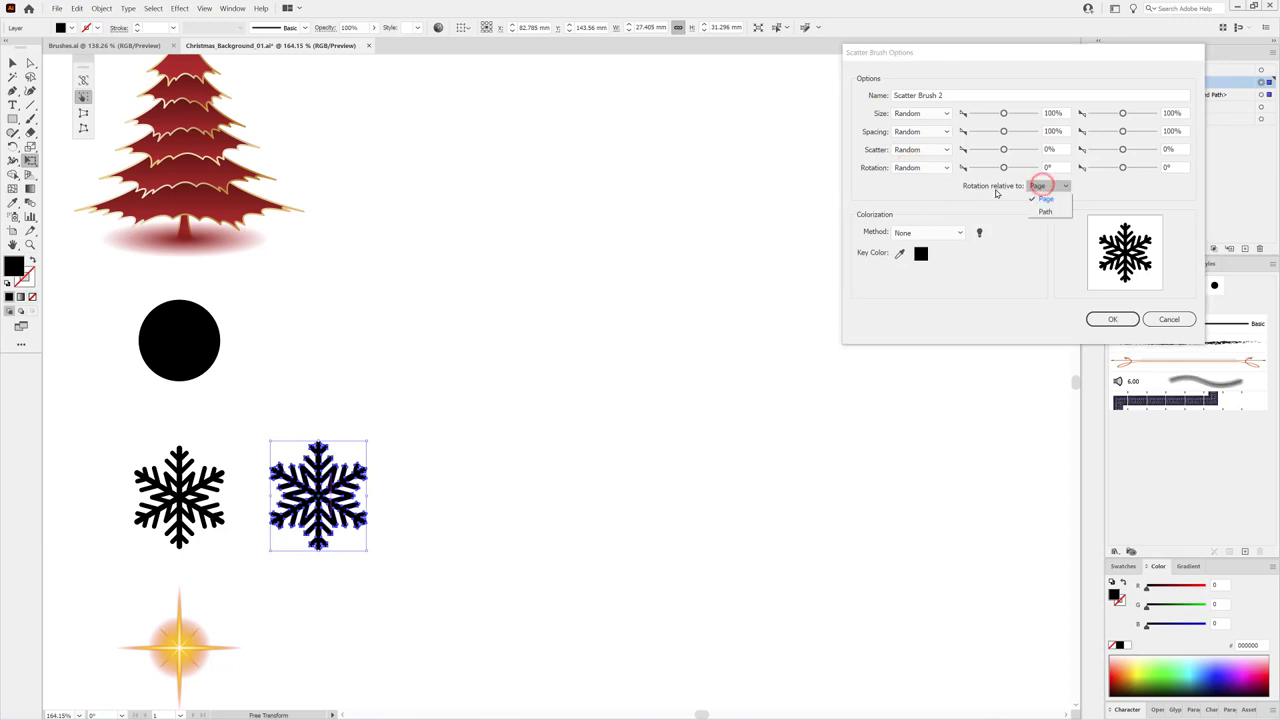
click(1048, 212)
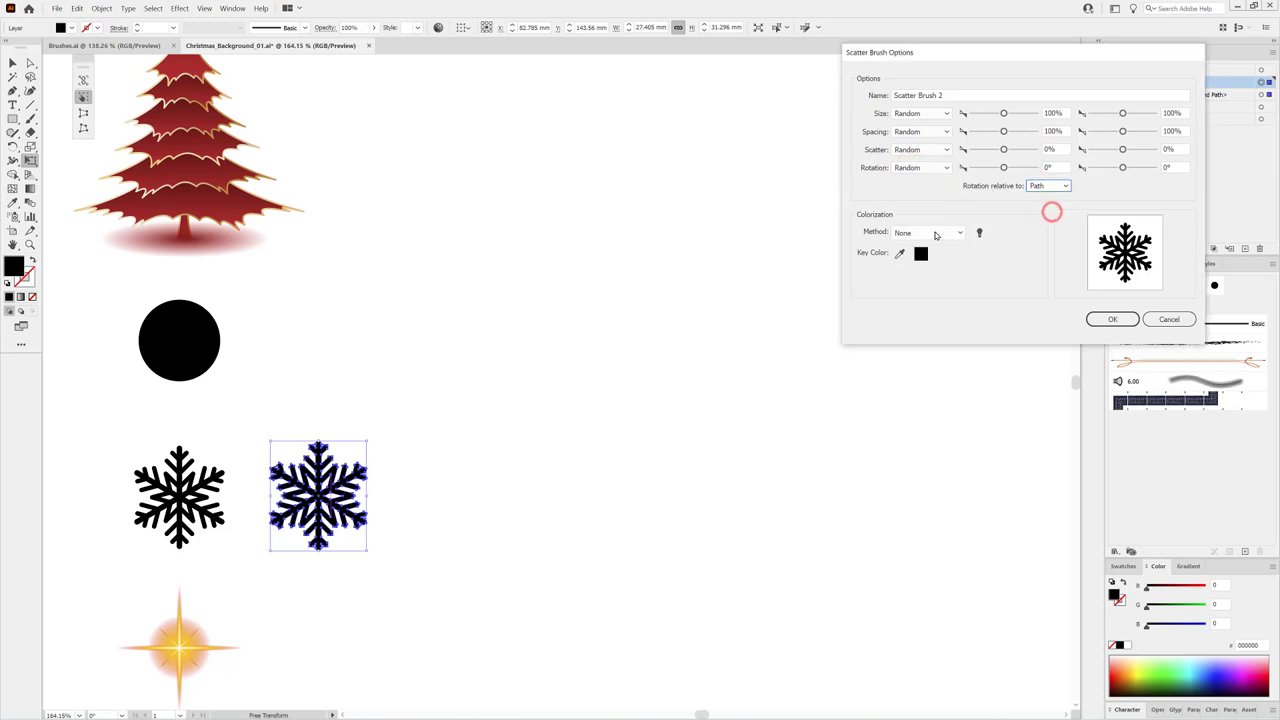
click(931, 232)
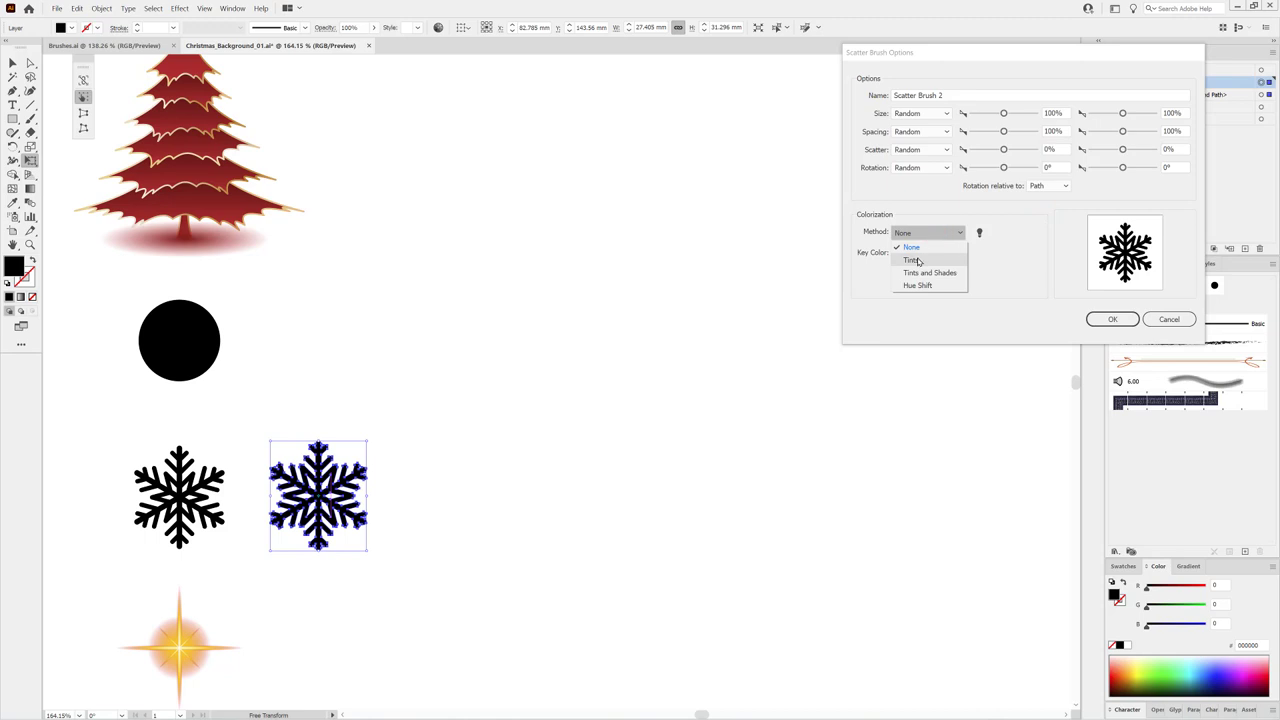
click(918, 261)
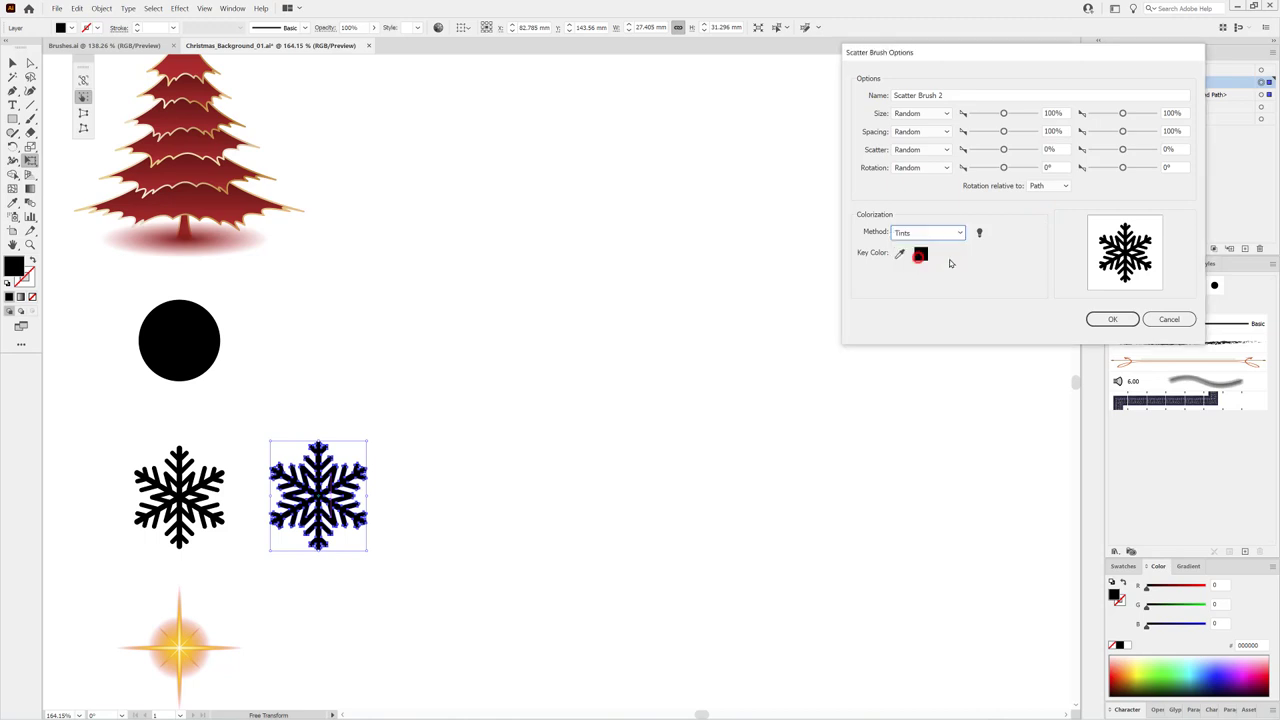
click(1113, 320)
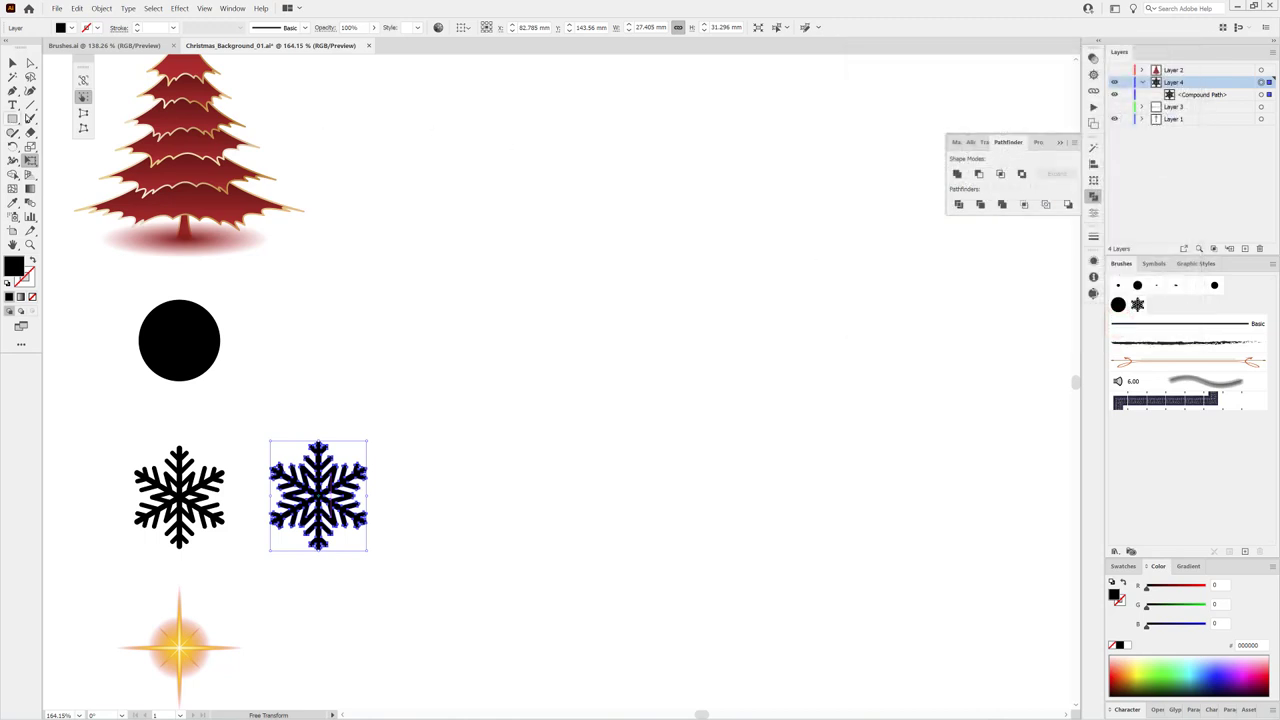
Step: Paint a wavy stroke of snowflakes across the artboard with Scatter Brush 2
key(b)
click(587, 351)
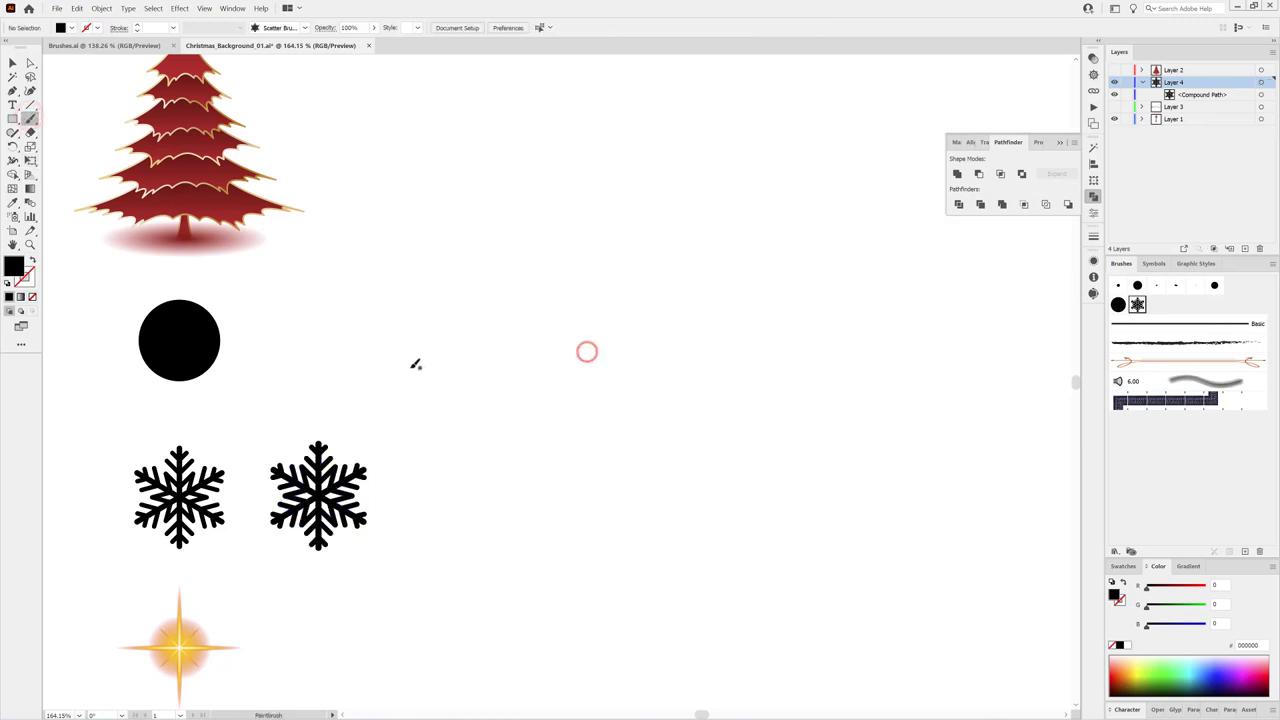
mouse_move(336, 338)
mouse_down()
mouse_move(1036, 304)
mouse_move(920, 368)
mouse_up()
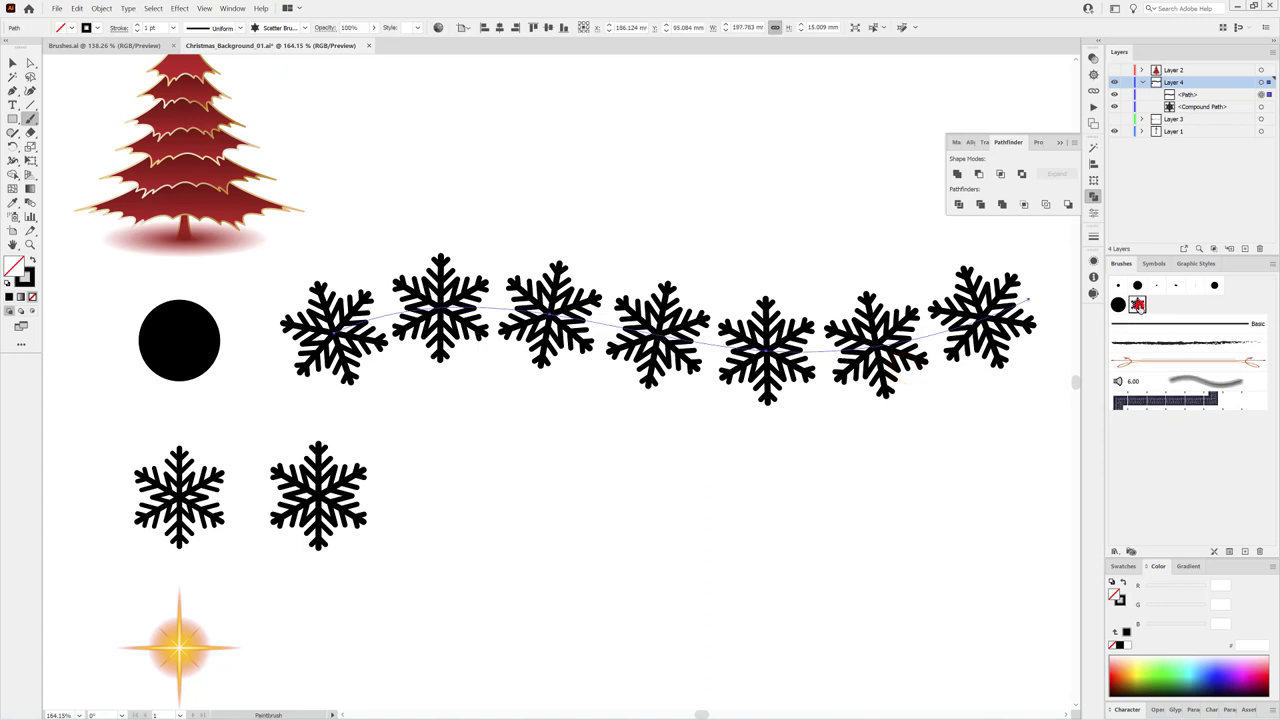
double_click(1138, 305)
Step: Set the snowflake brush to size 35–100%, spacing 42–100% and scatter -92–97%
drag(1003, 113, 984, 115)
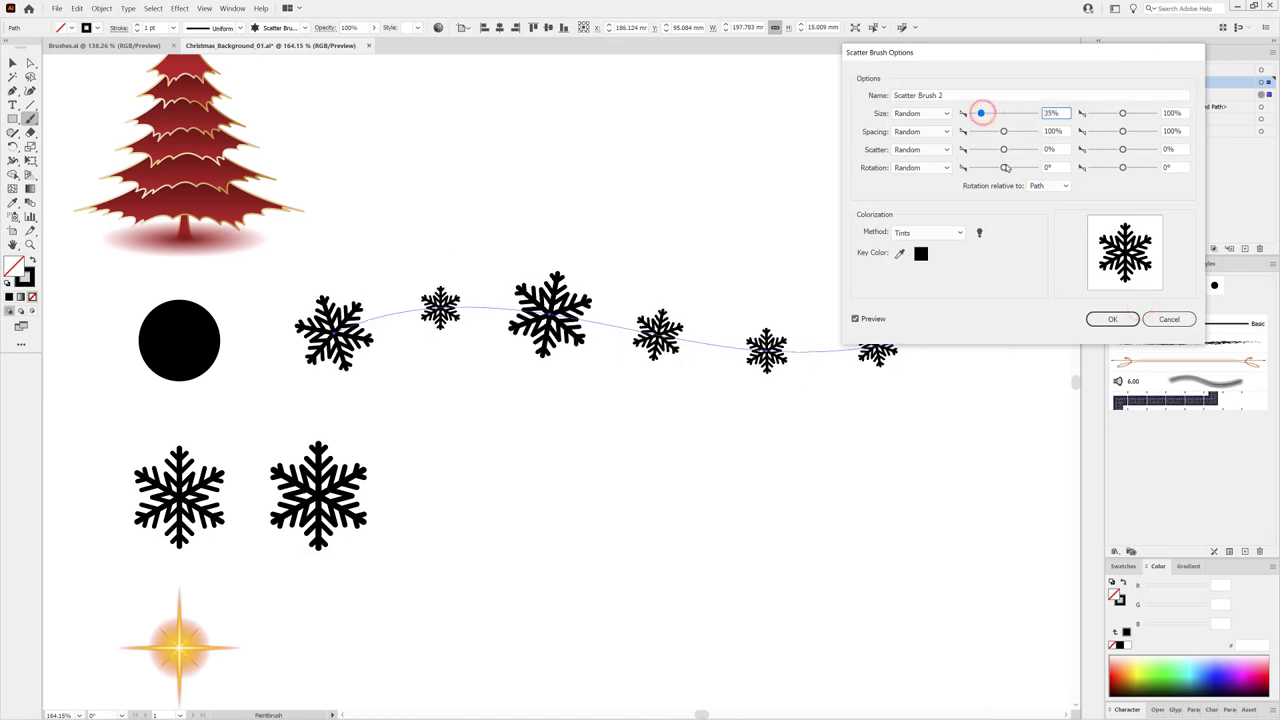
mouse_move(1004, 133)
mouse_down()
mouse_move(983, 131)
mouse_move(1000, 149)
mouse_up()
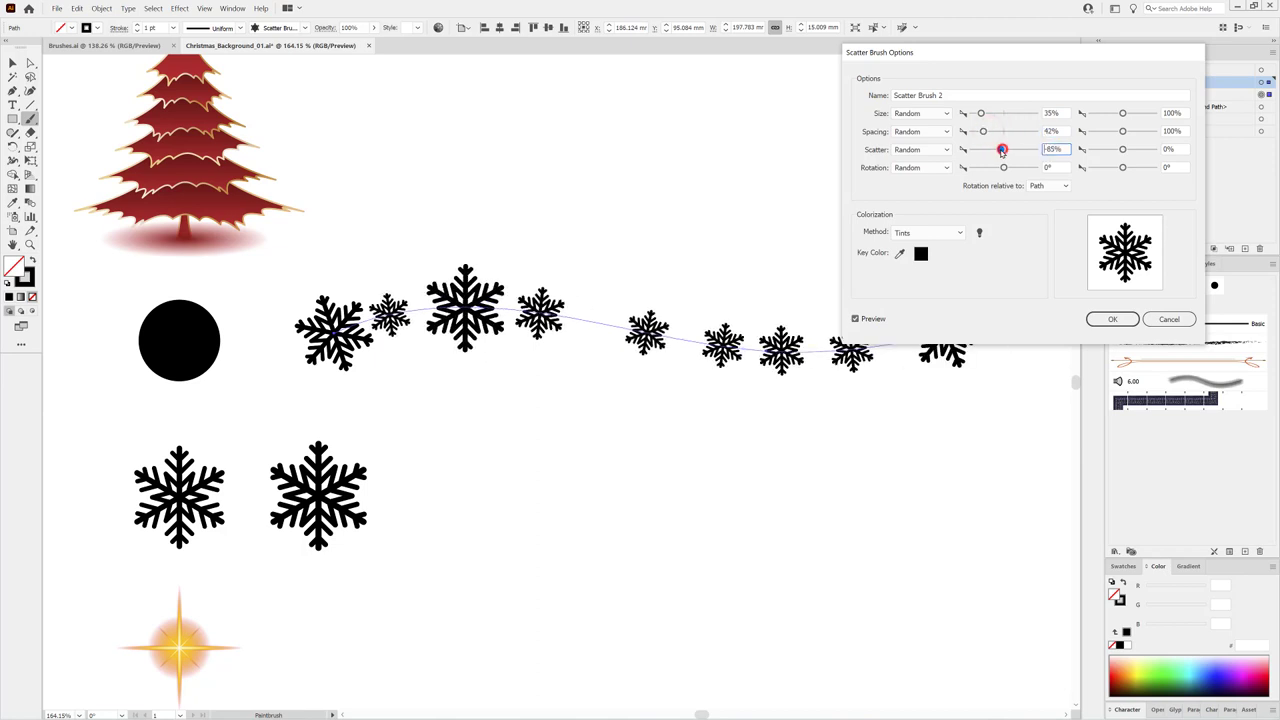
drag(1122, 149, 1076, 153)
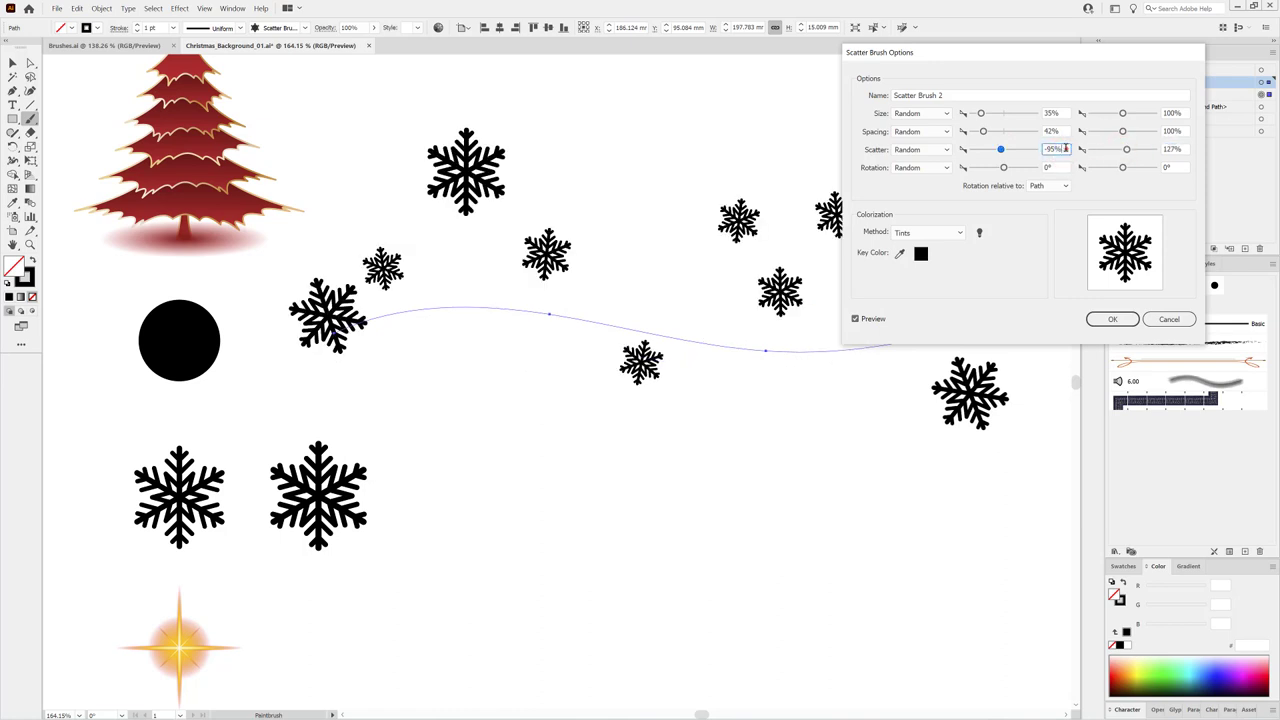
key(Up)
key(Up)
key(Up)
key(Up)
key(Up)
key(Up)
key(Up)
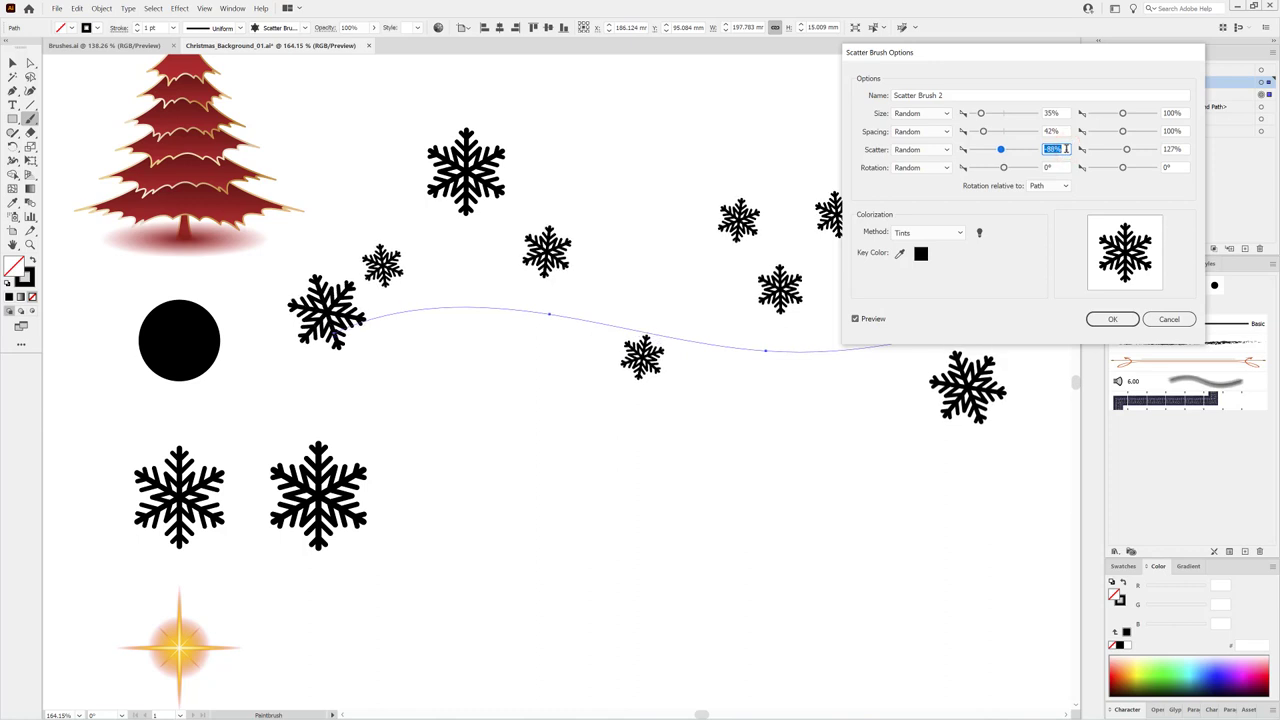
key(Up)
key(Up)
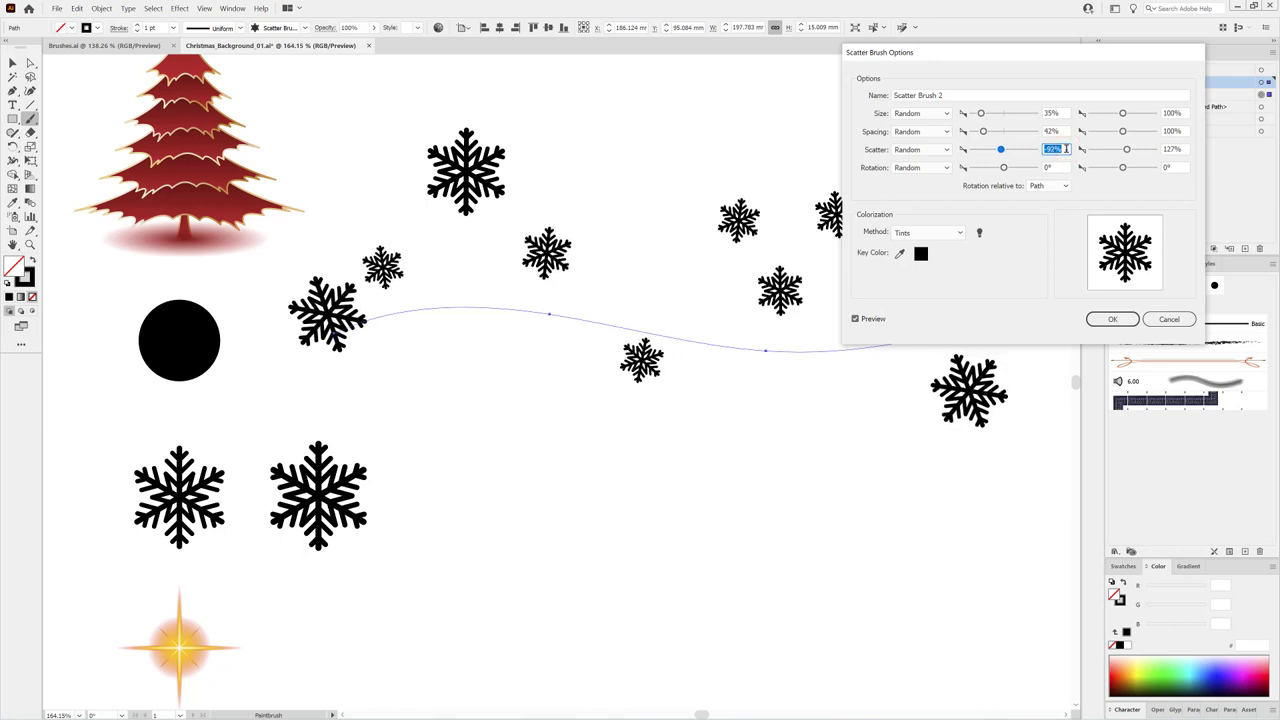
click(1176, 149)
key(Down)
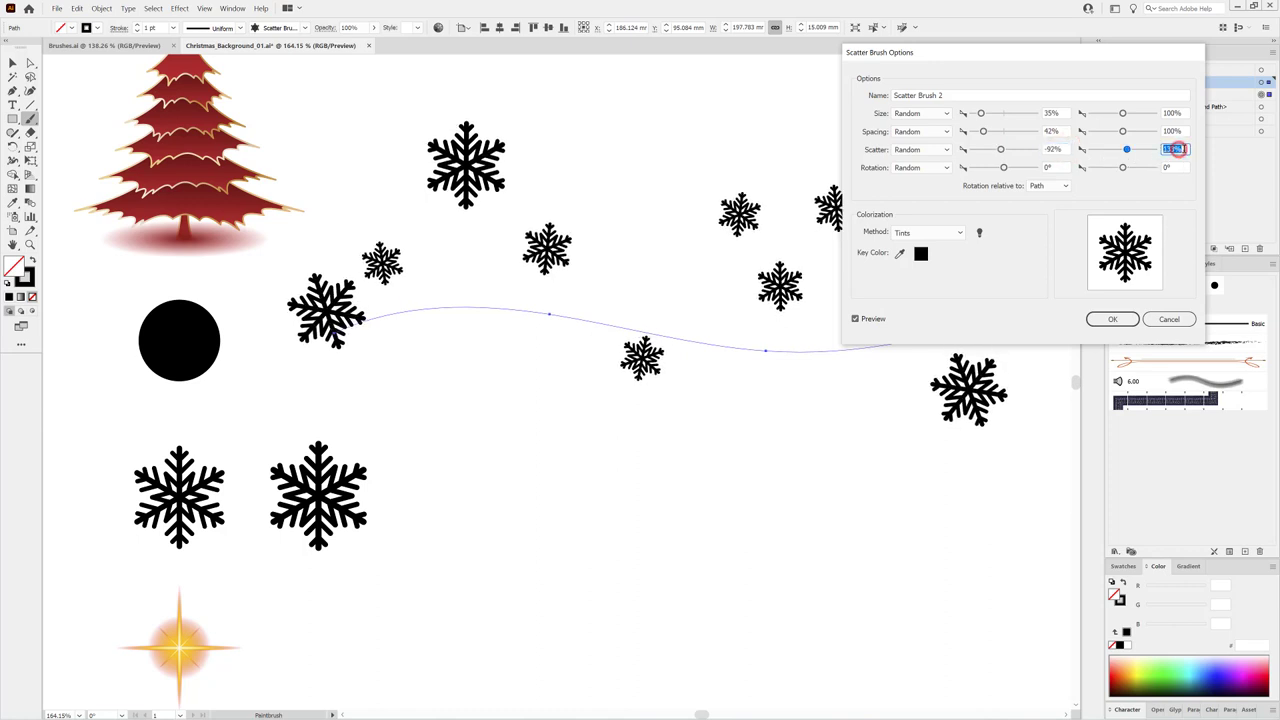
key(Down)
key(Down)
key(Down)
key(Down)
key(Down)
key(Down)
key(Down)
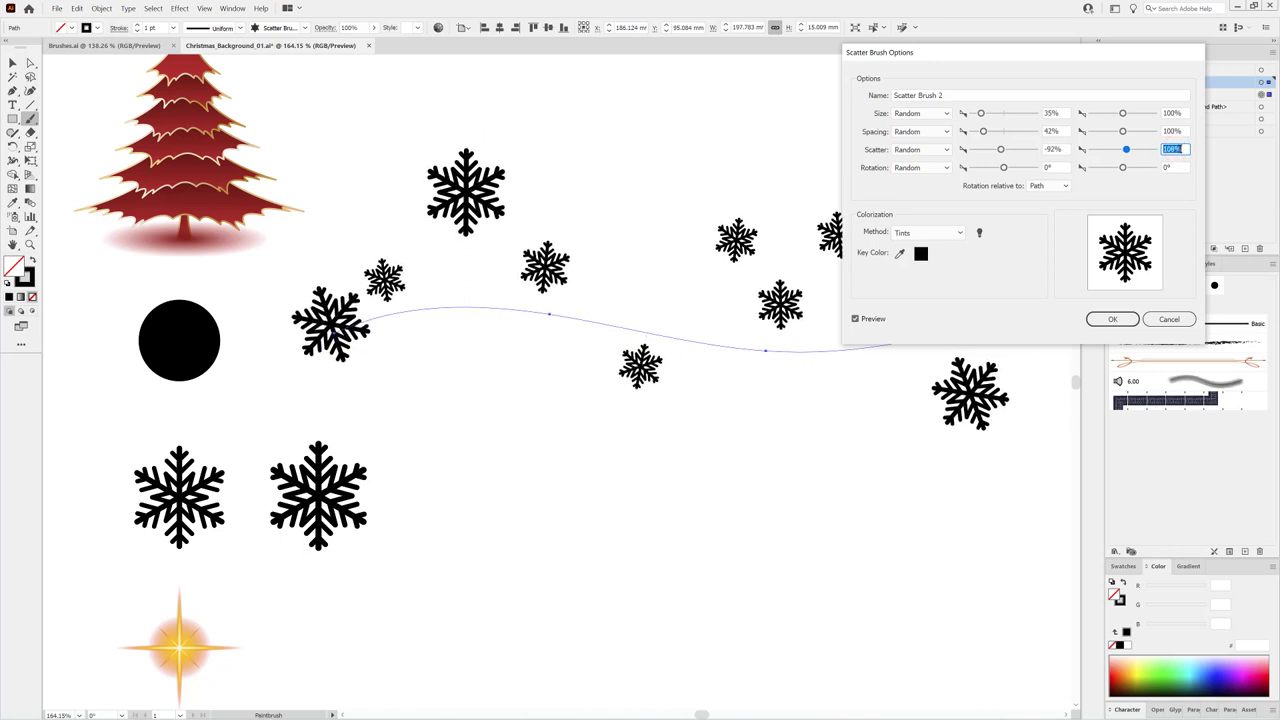
key(Down)
key(Down)
key(Down)
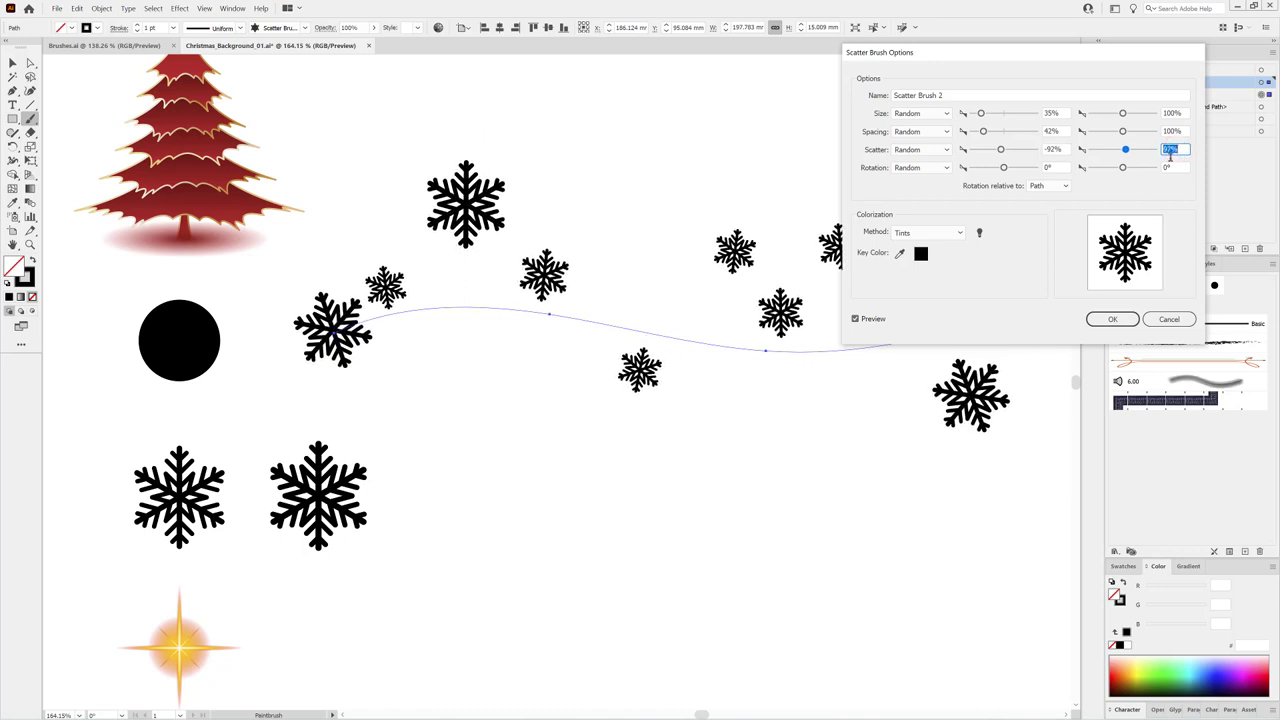
Step: Widen rotation to -109–135°, apply the settings to the existing stroke, and move it down
drag(1005, 169, 984, 167)
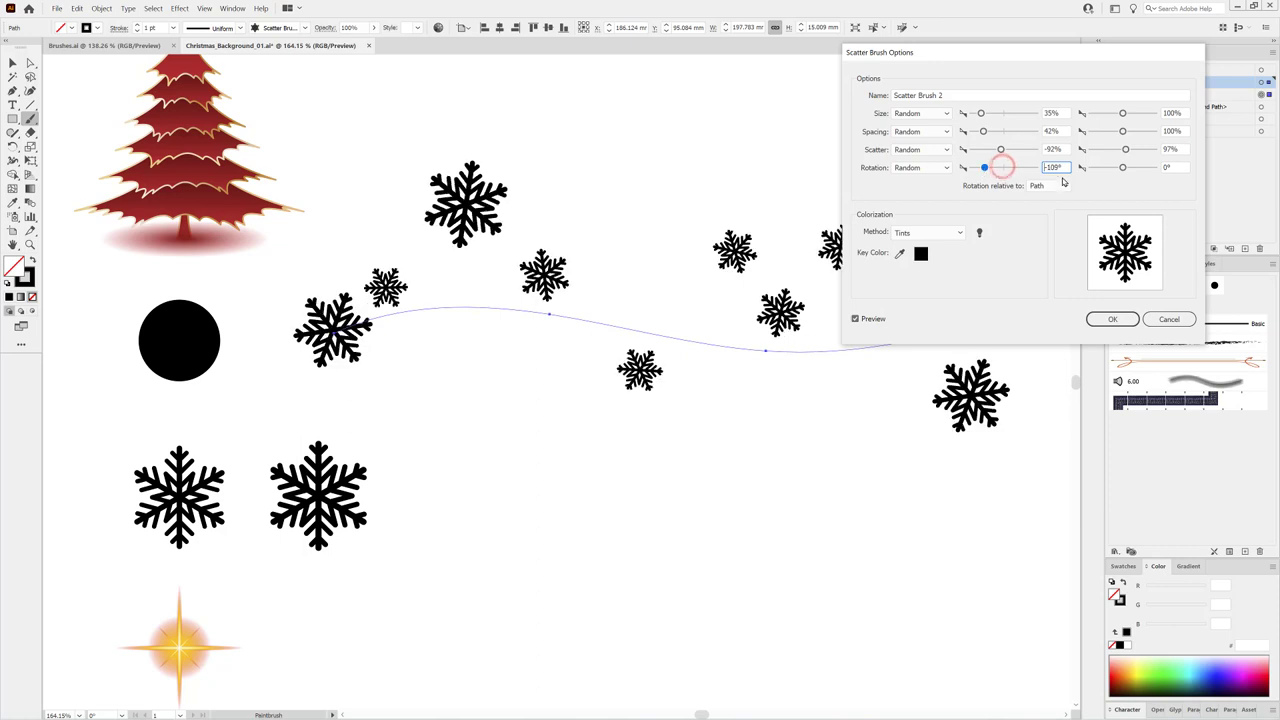
drag(1122, 167, 1147, 174)
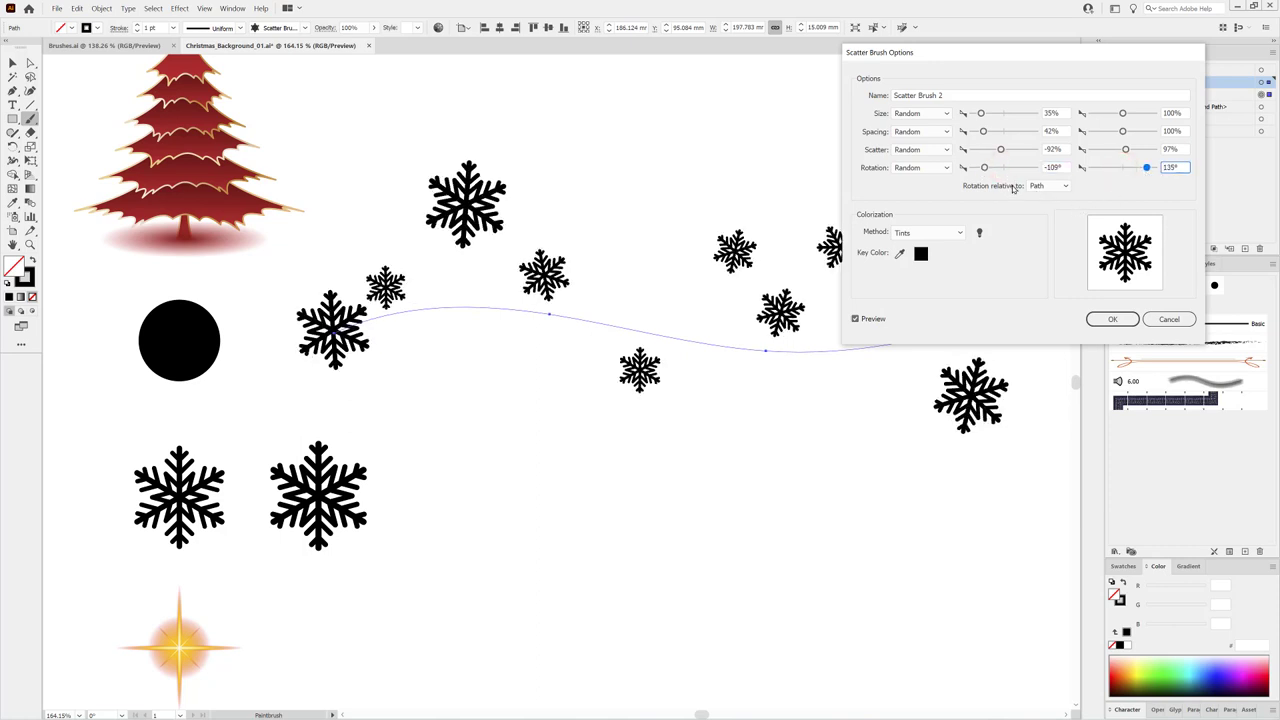
click(1112, 319)
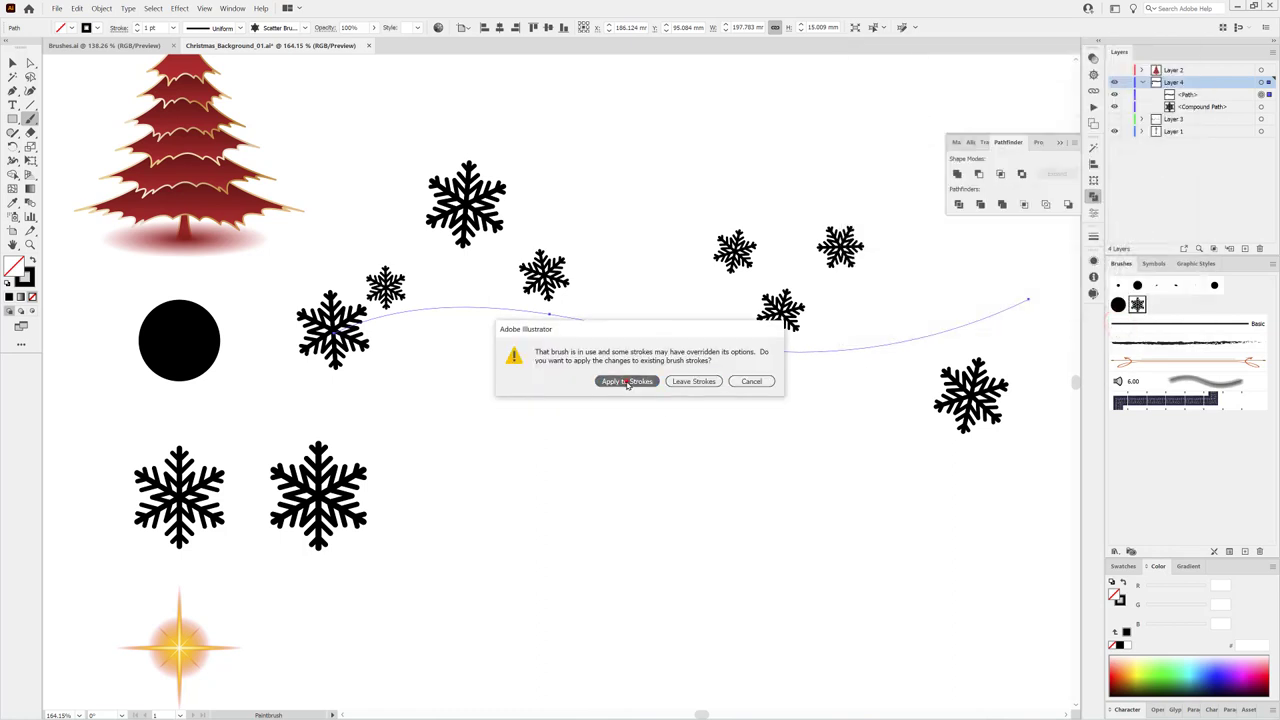
click(655, 383)
mouse_move(738, 245)
mouse_down()
mouse_move(760, 395)
mouse_move(767, 310)
mouse_up()
Step: Delete the test stroke and paint several snowflake strokes across the upper and middle canvas
key(Delete)
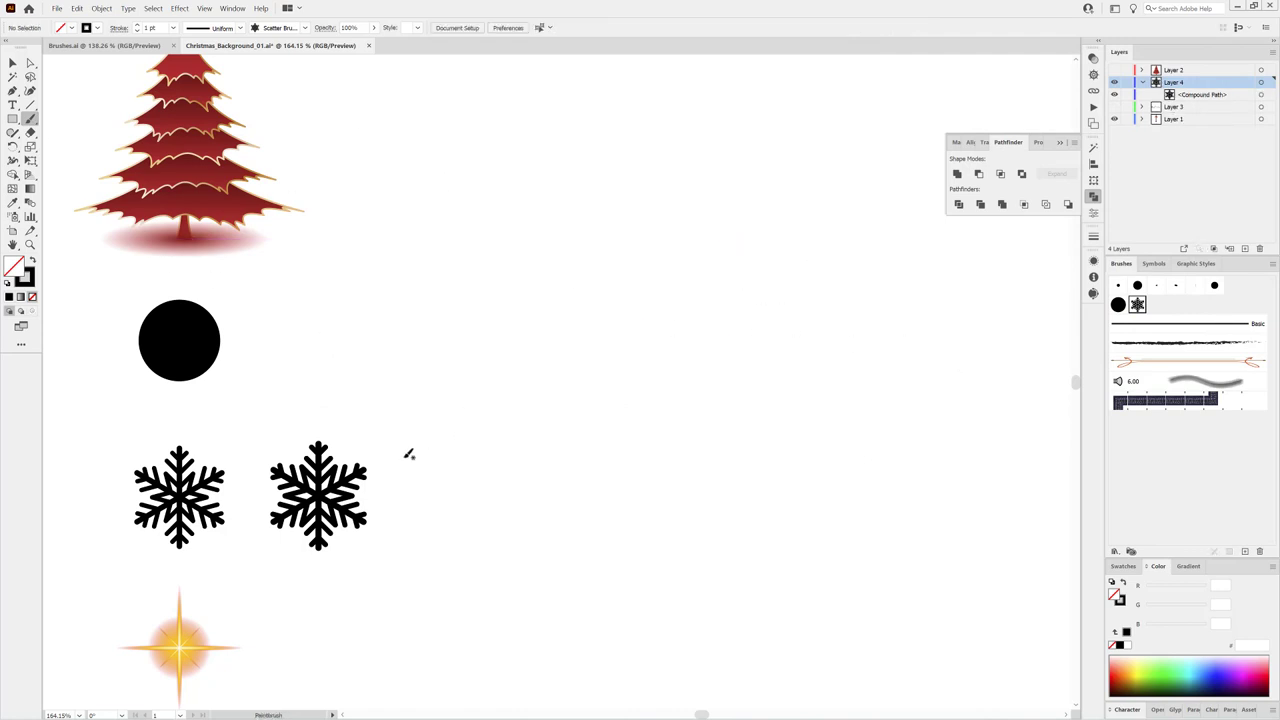
drag(394, 336, 960, 247)
click(553, 358)
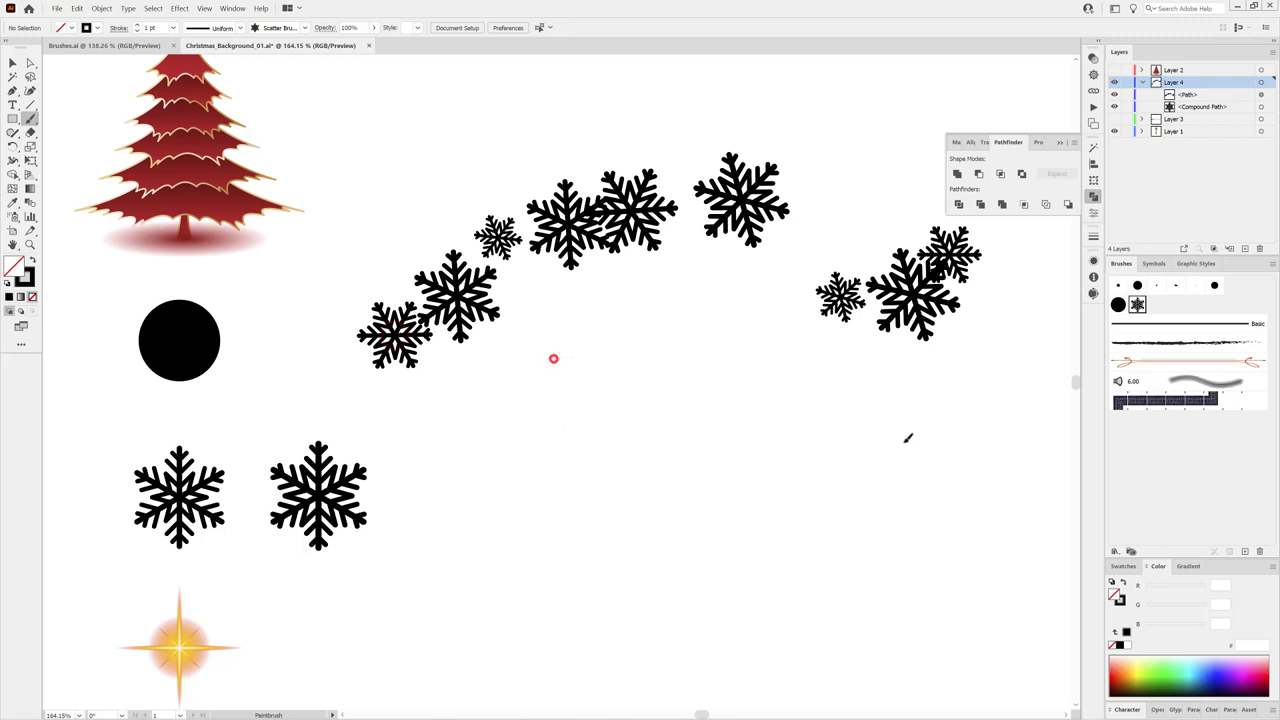
drag(908, 437, 523, 570)
drag(986, 534, 520, 560)
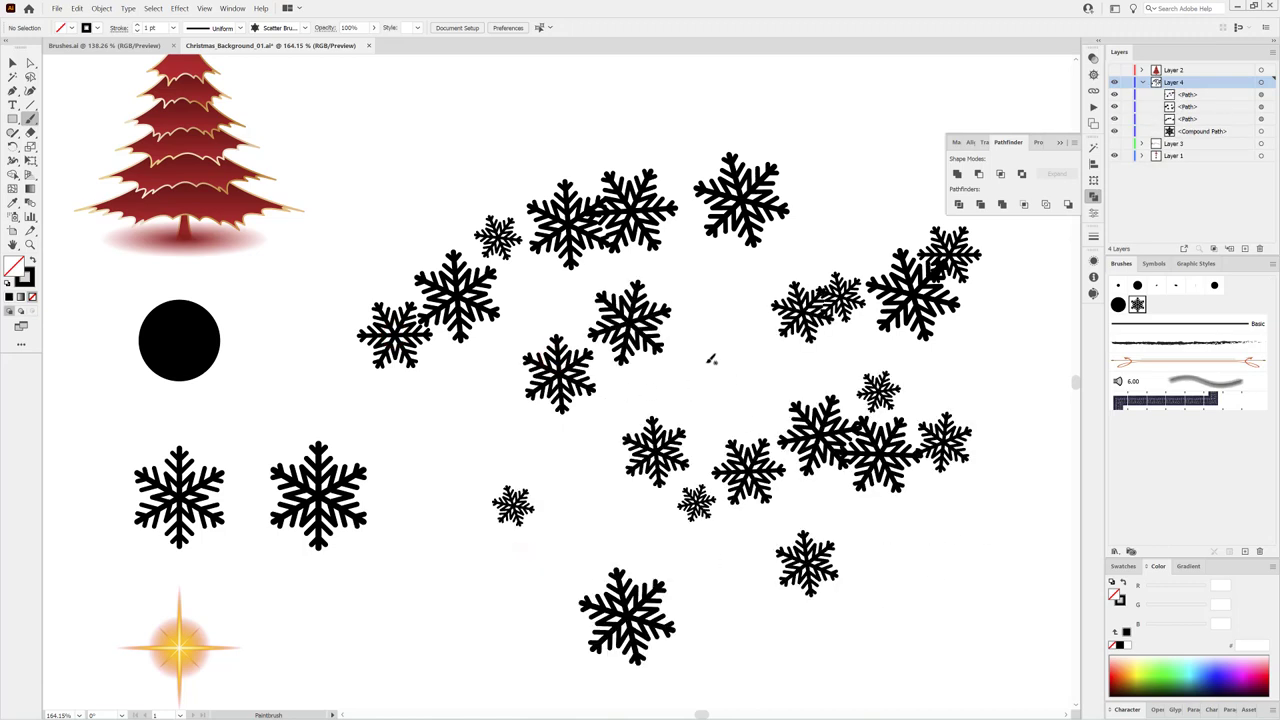
Step: Paint a few 0.5 pt snowflake strokes, then marquee-select all sprayed strokes and delete them
click(137, 31)
drag(480, 162, 450, 222)
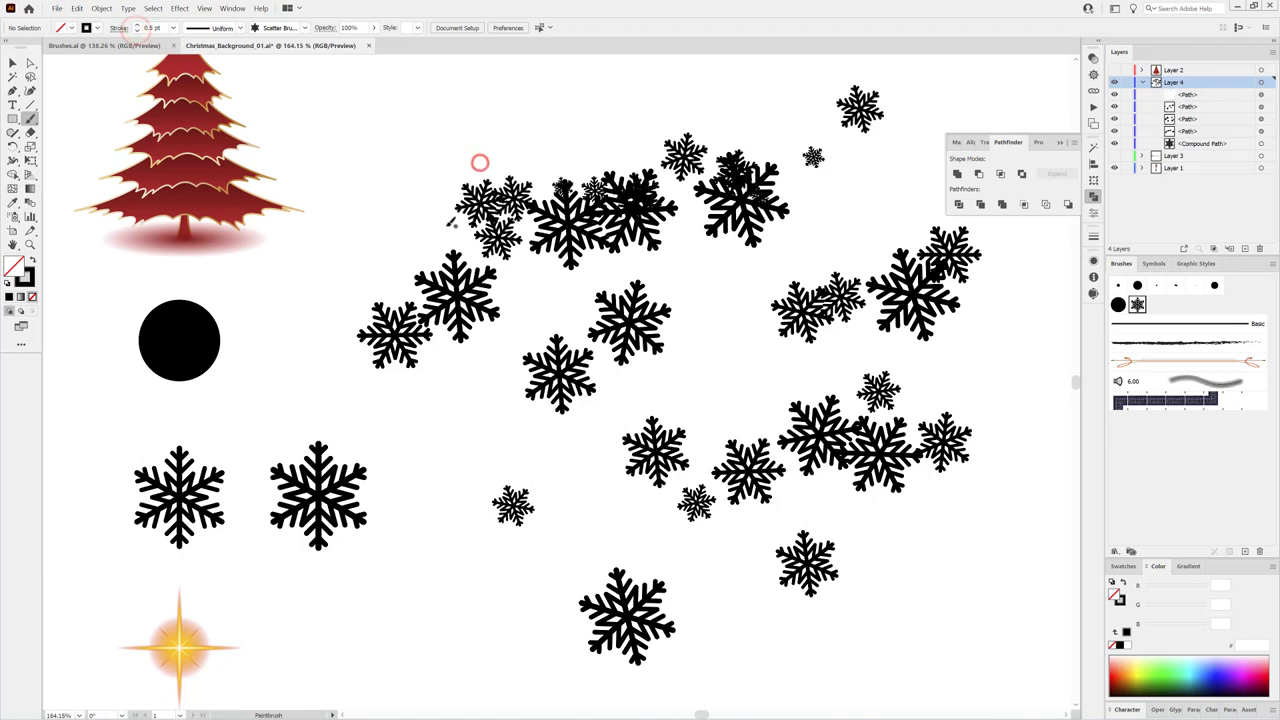
mouse_move(397, 163)
mouse_down()
mouse_move(971, 351)
mouse_move(314, 563)
mouse_up()
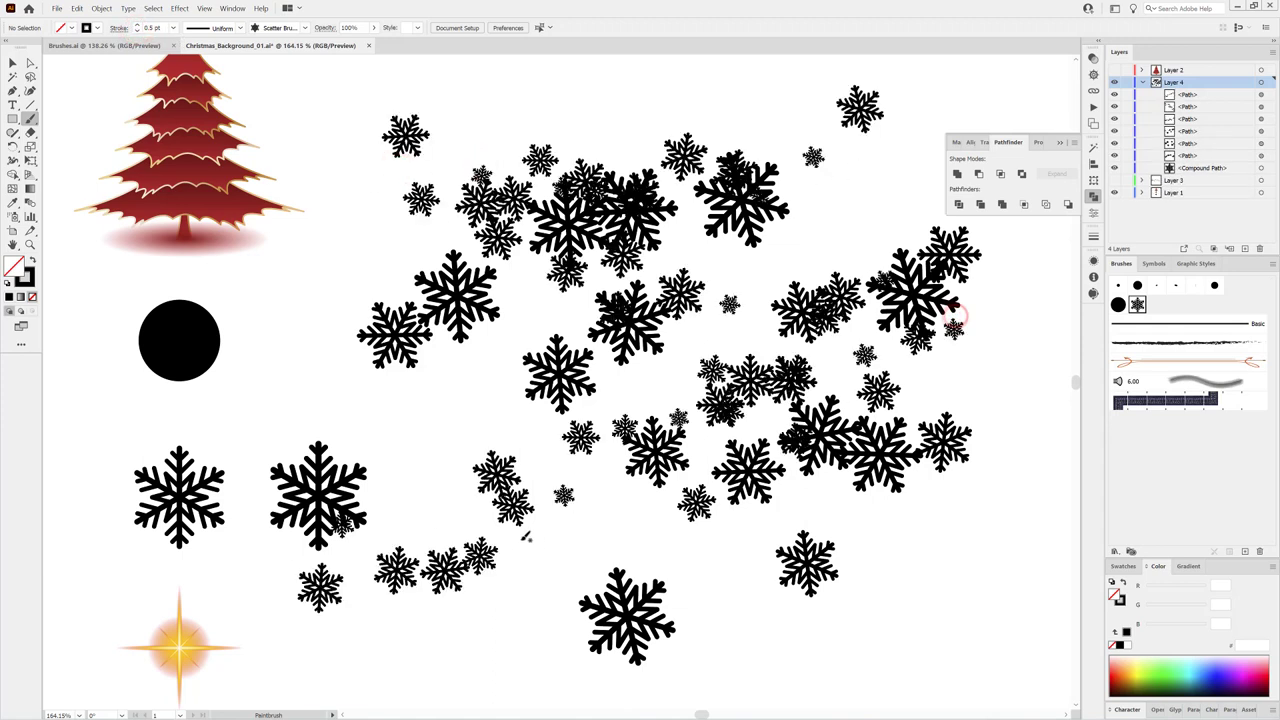
click(12, 62)
drag(558, 102, 915, 649)
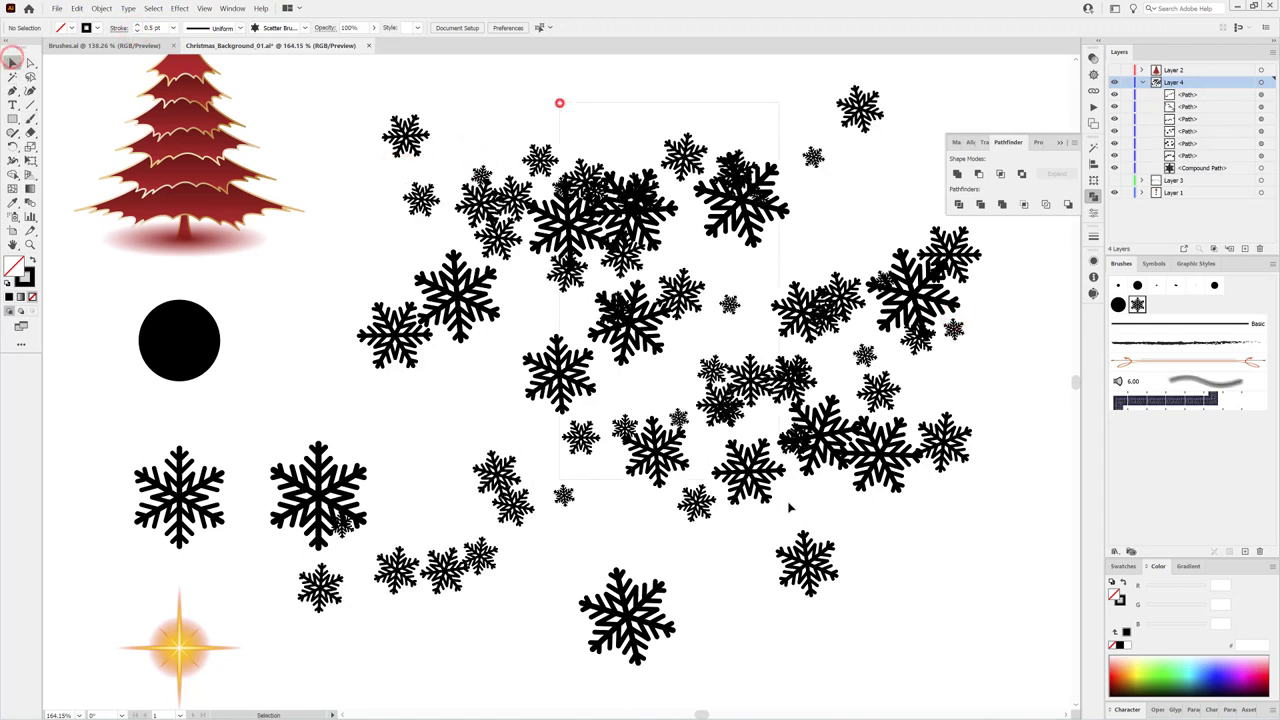
key(Delete)
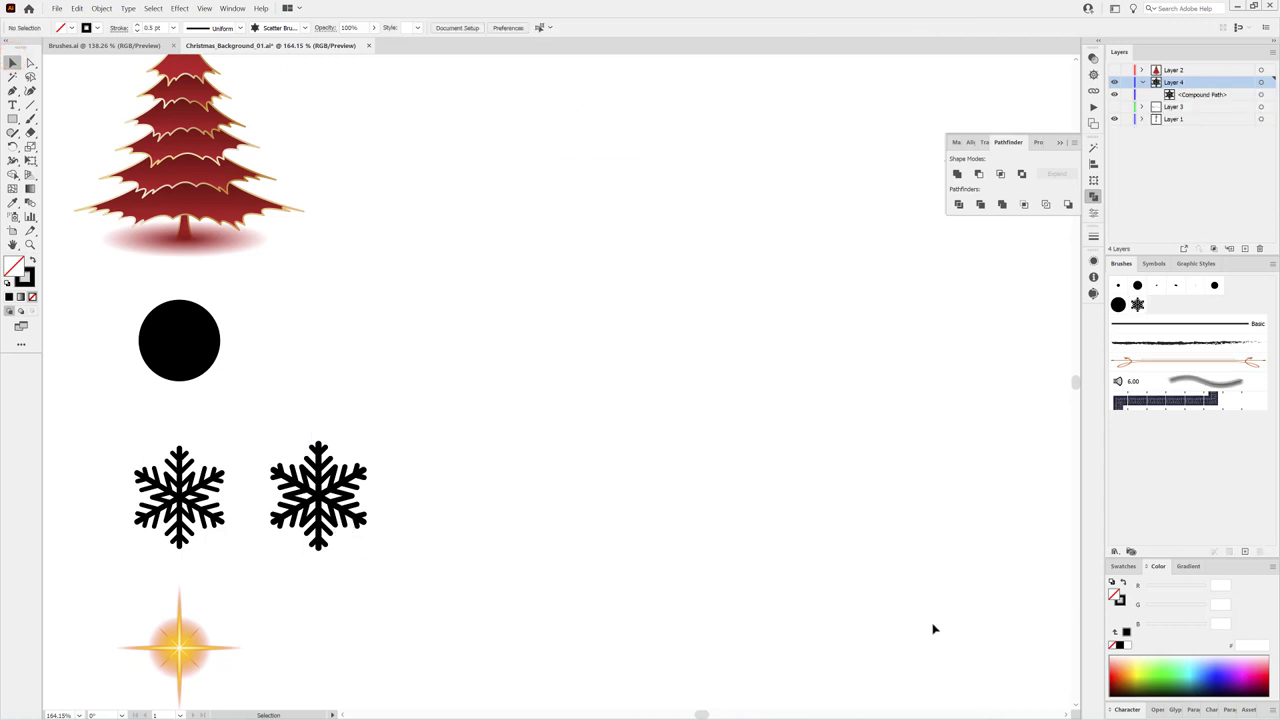
Step: Collapse and hide the snowflake Layer 4, then create Layer 5 above Layer 1
click(1142, 83)
drag(581, 551, 597, 462)
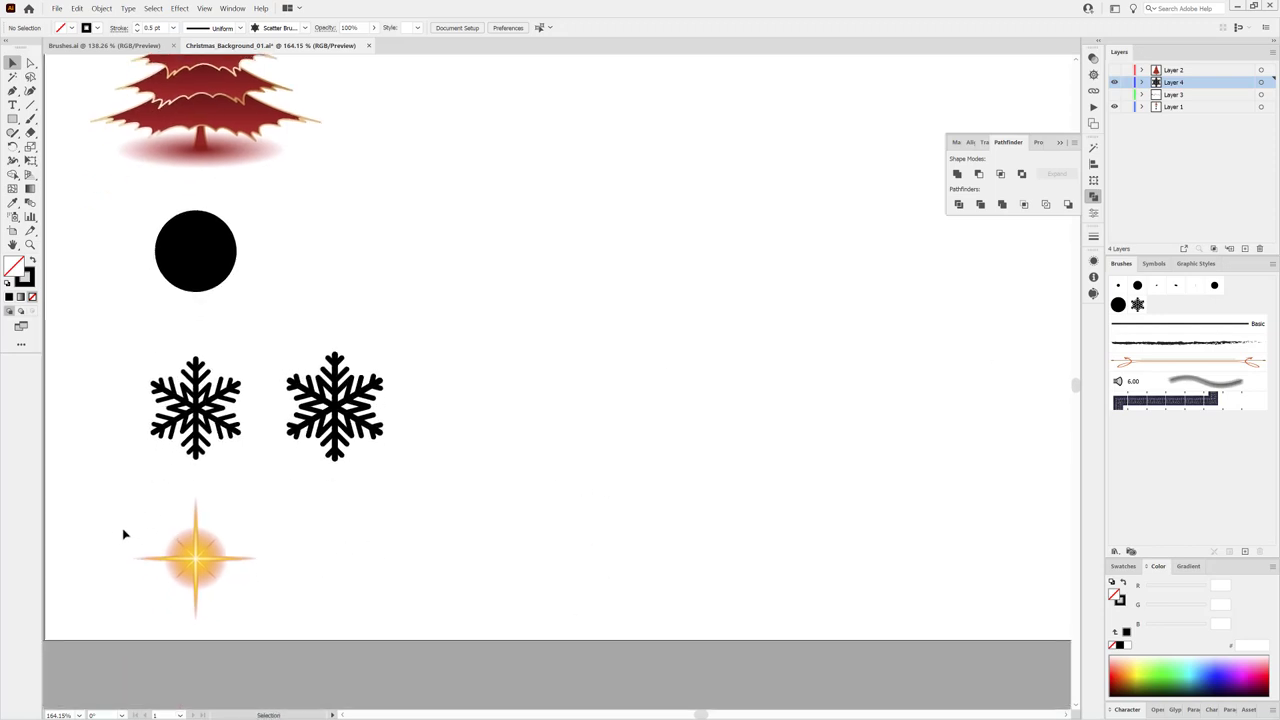
click(1114, 83)
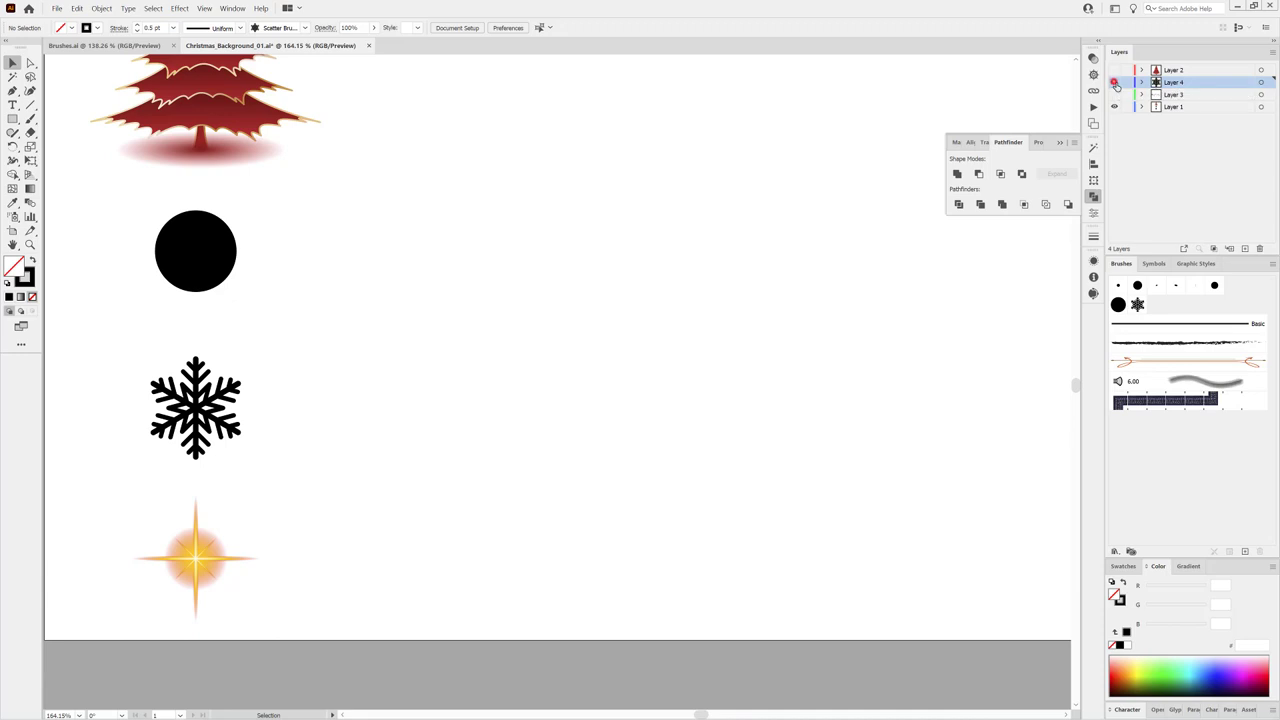
click(1209, 107)
click(1246, 248)
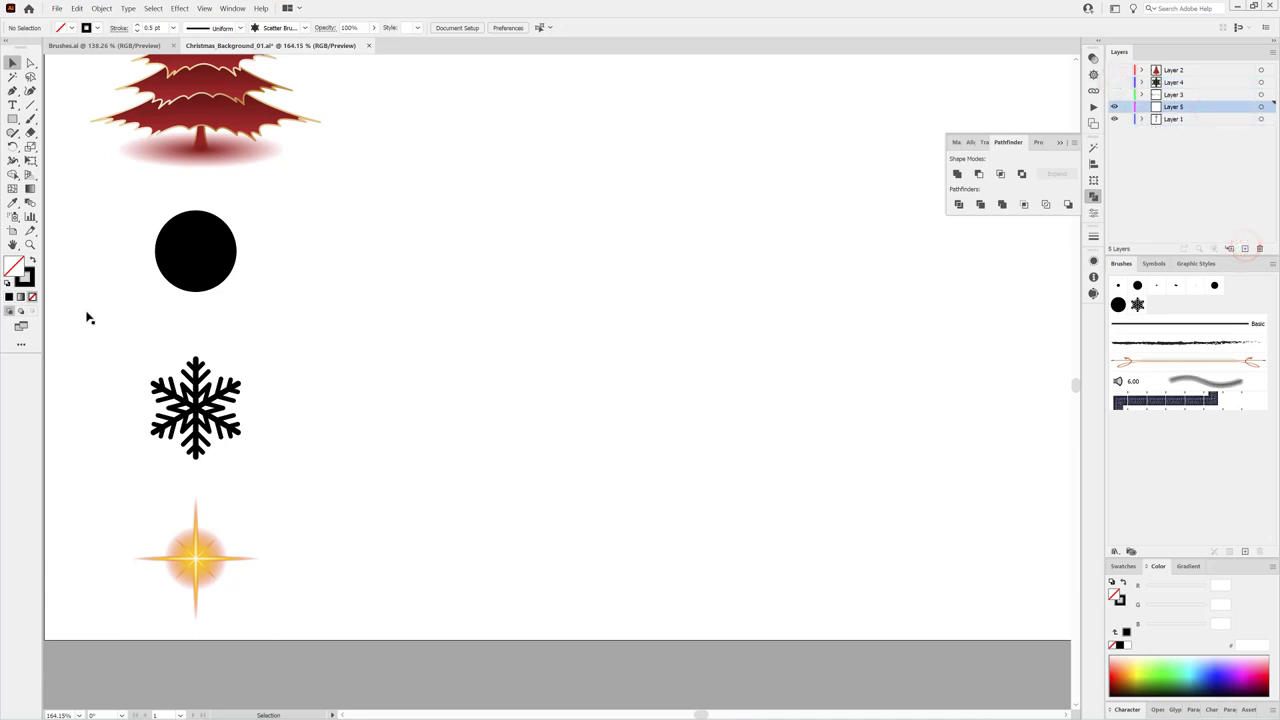
Step: Draw a circle in the middle of the page with no stroke
drag(13, 119, 56, 148)
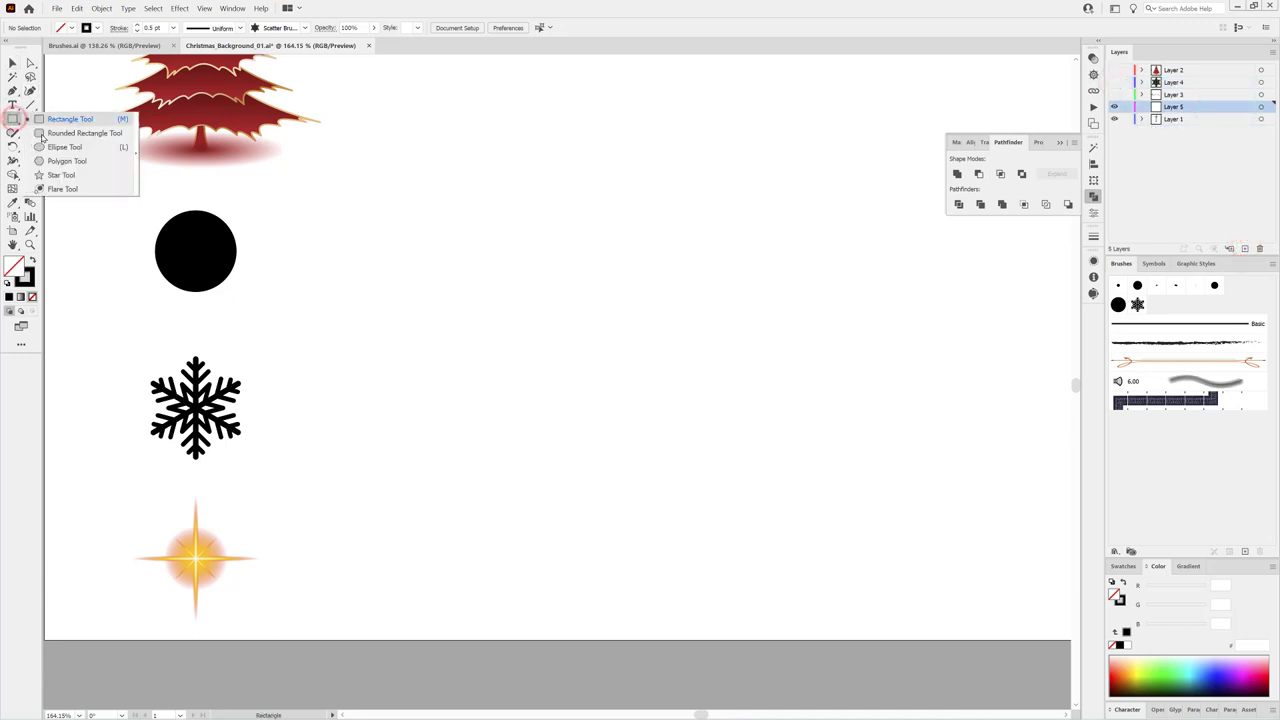
mouse_move(566, 232)
mouse_down()
mouse_move(777, 358)
mouse_move(768, 405)
mouse_up()
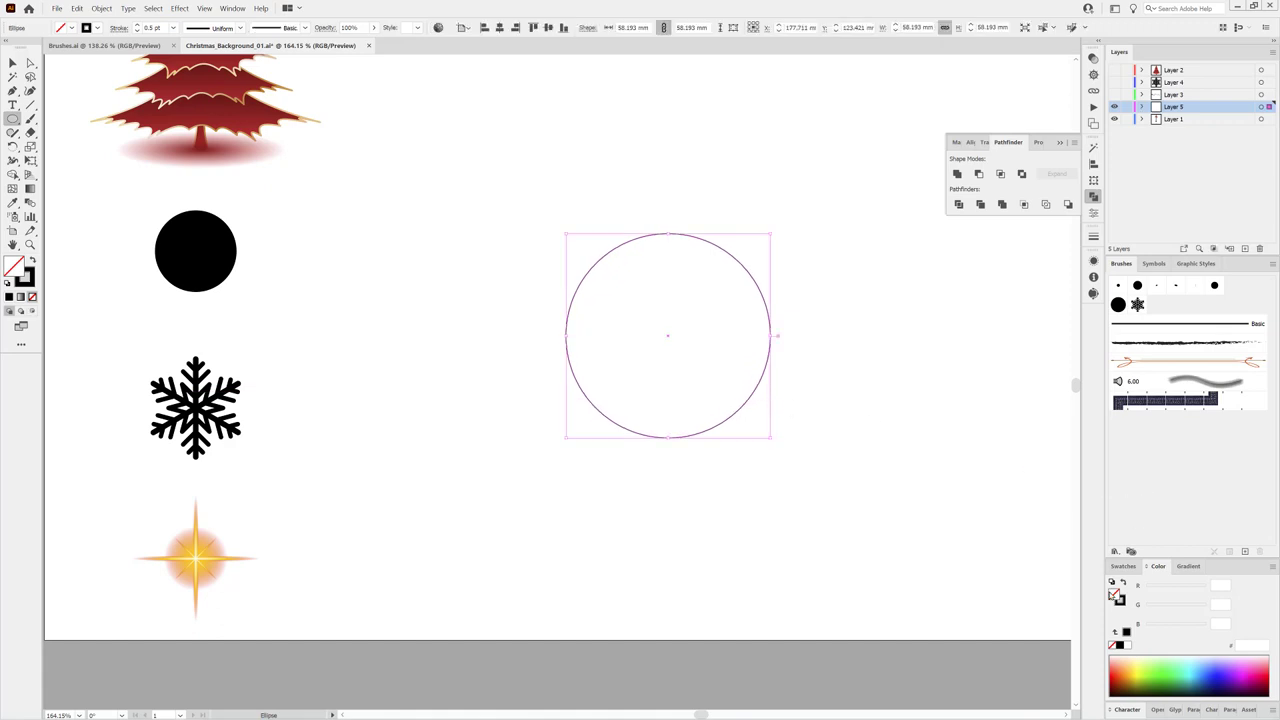
click(1121, 601)
click(1112, 645)
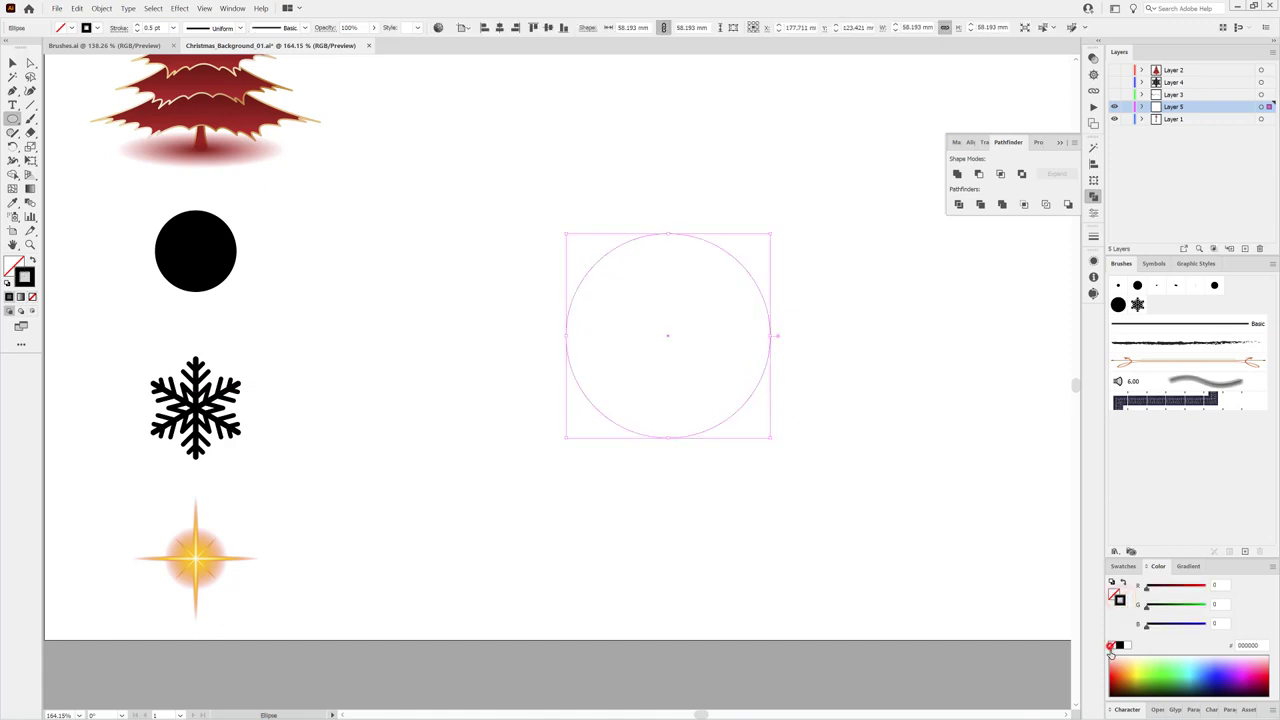
click(1113, 595)
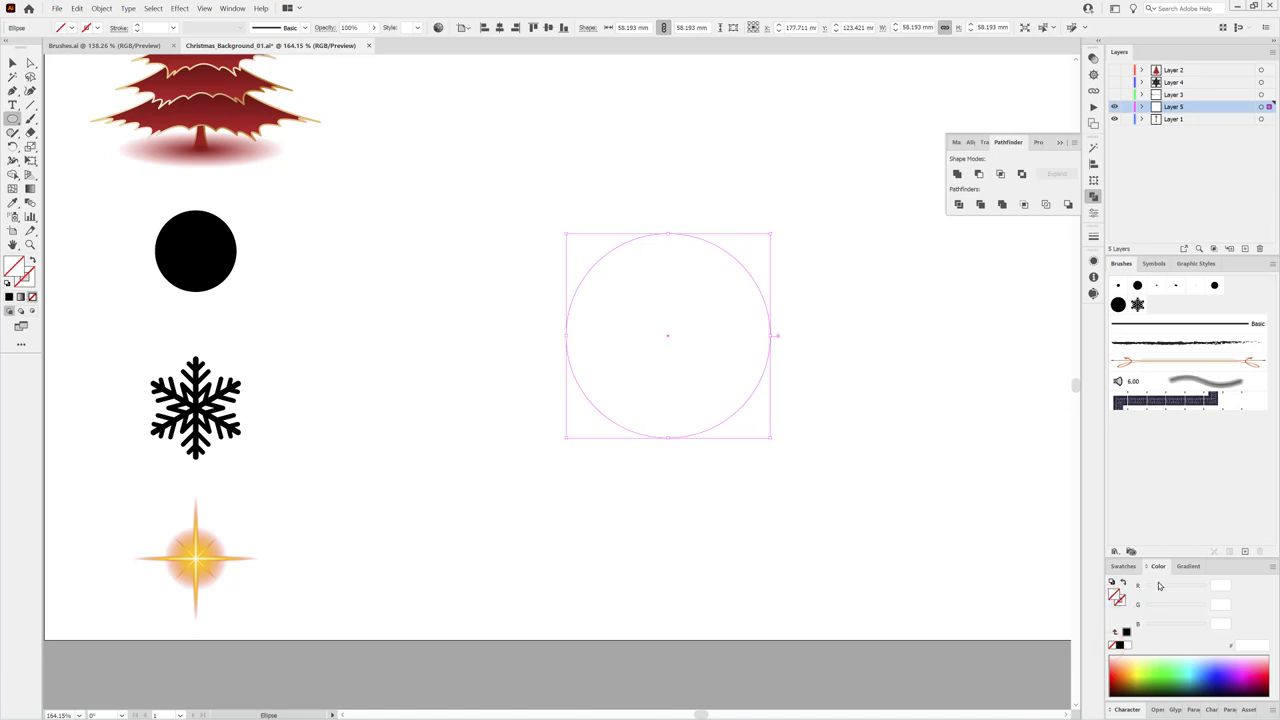
Step: Fill it with a radial Orange, Yellow gradient, removing extra stops and pushing yellow outward
click(1188, 566)
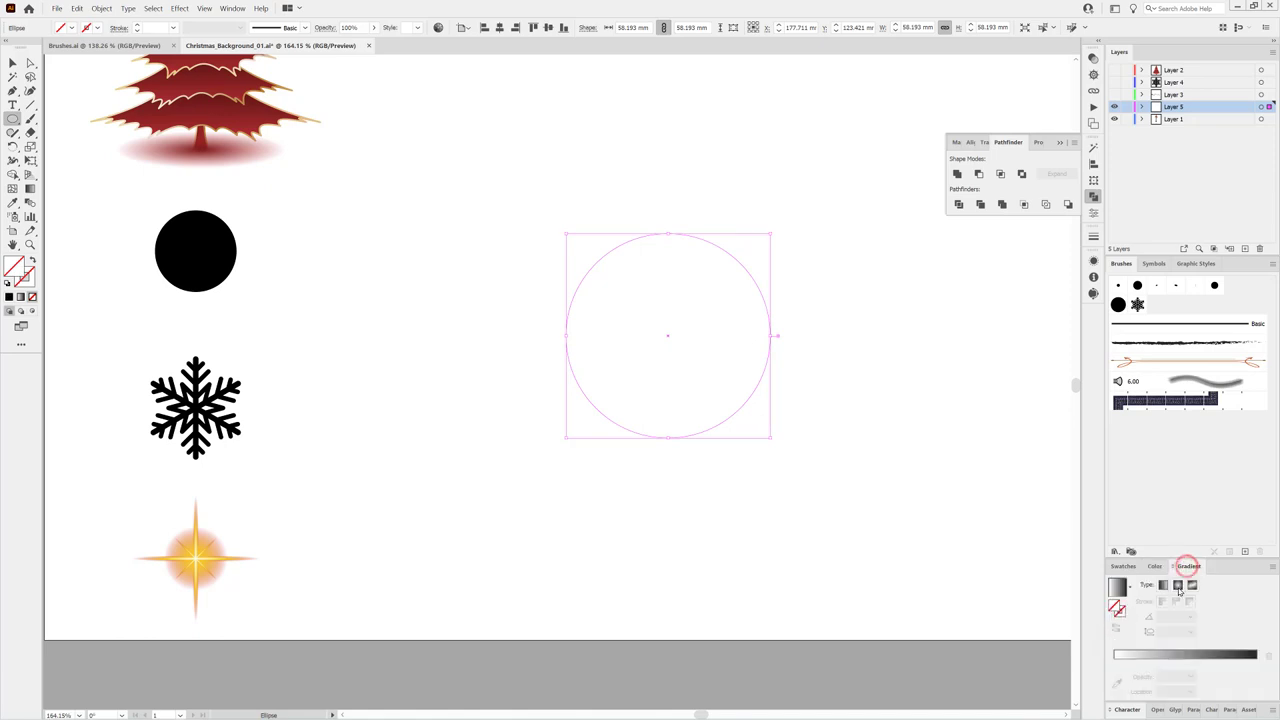
click(1130, 589)
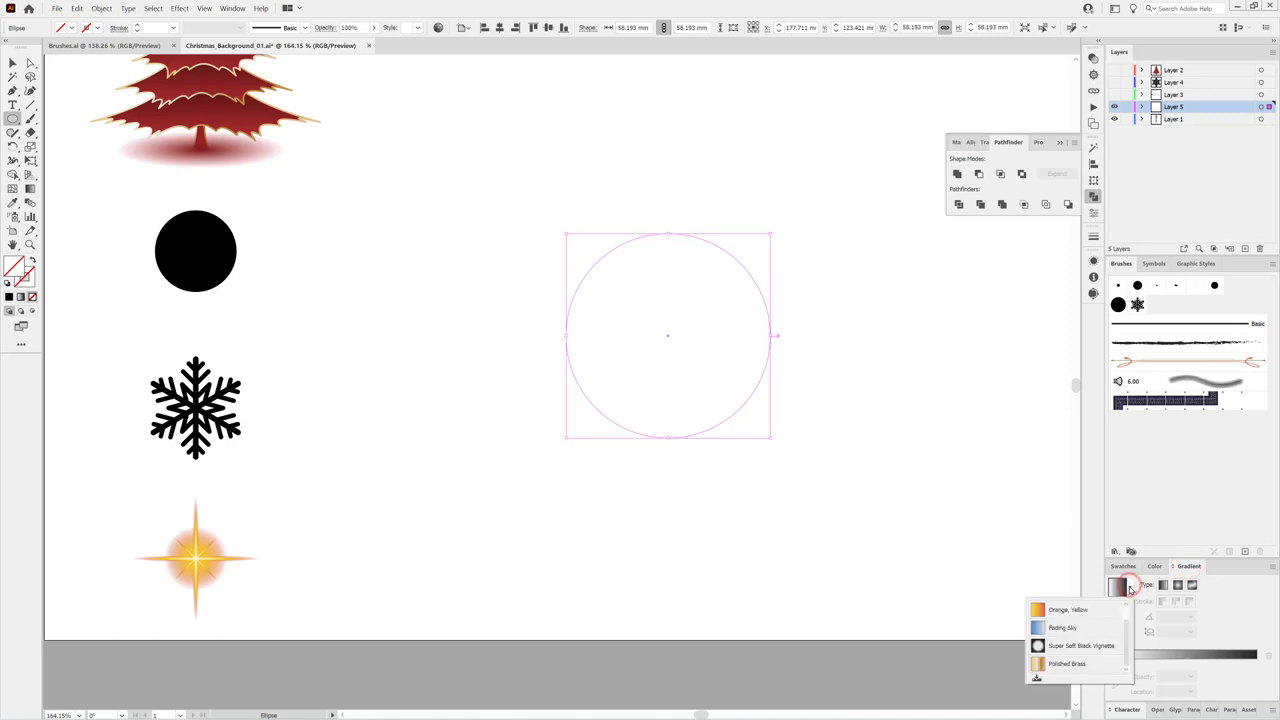
click(1062, 612)
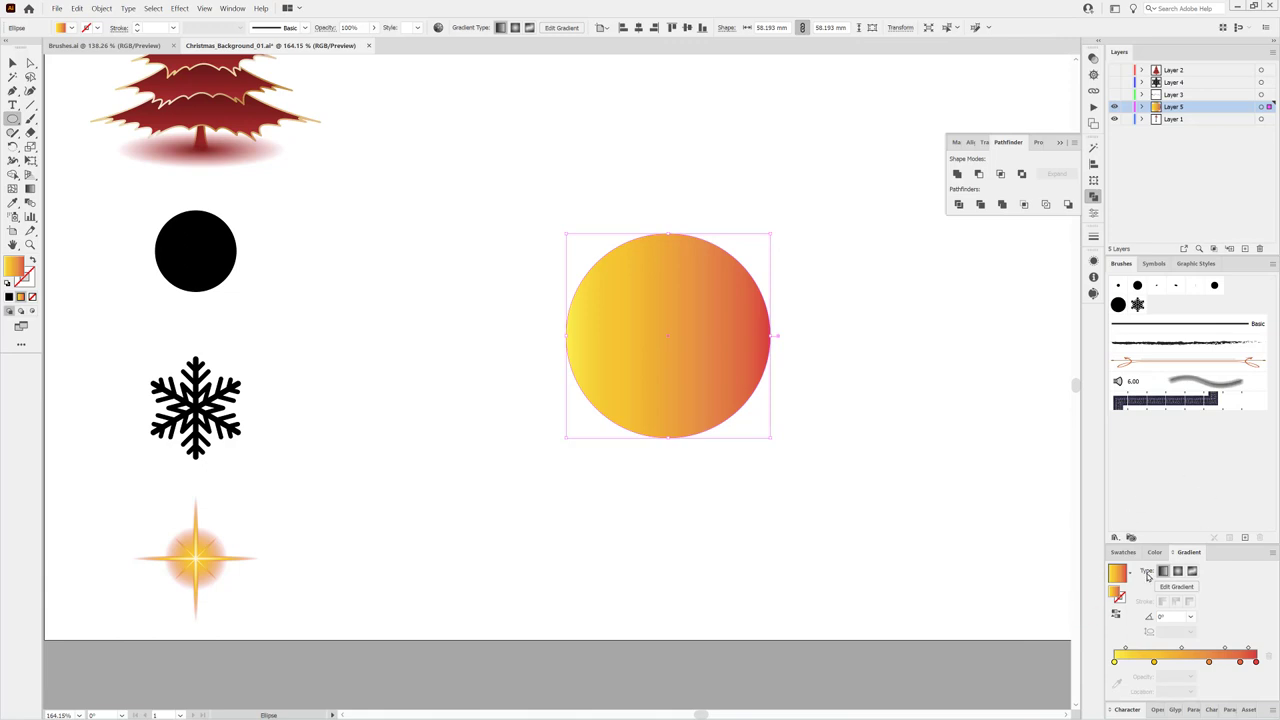
click(1177, 571)
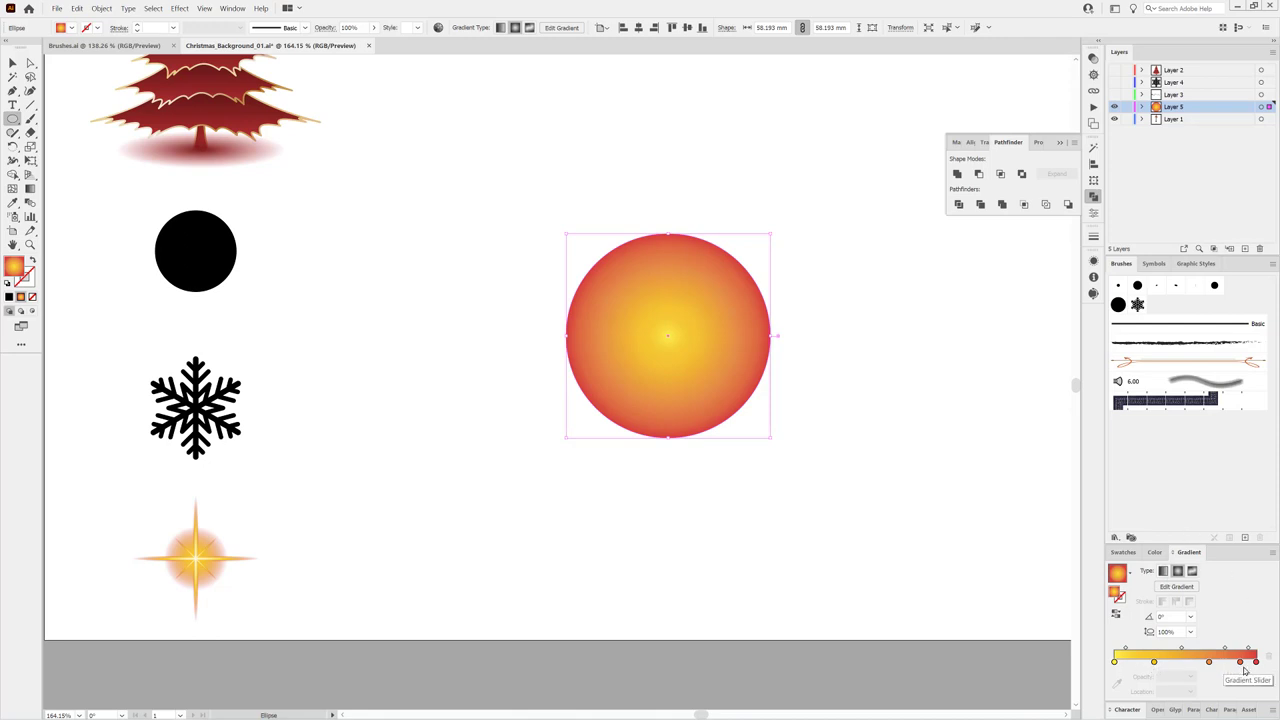
mouse_move(1240, 662)
mouse_down()
mouse_move(1240, 696)
mouse_move(1210, 695)
mouse_up()
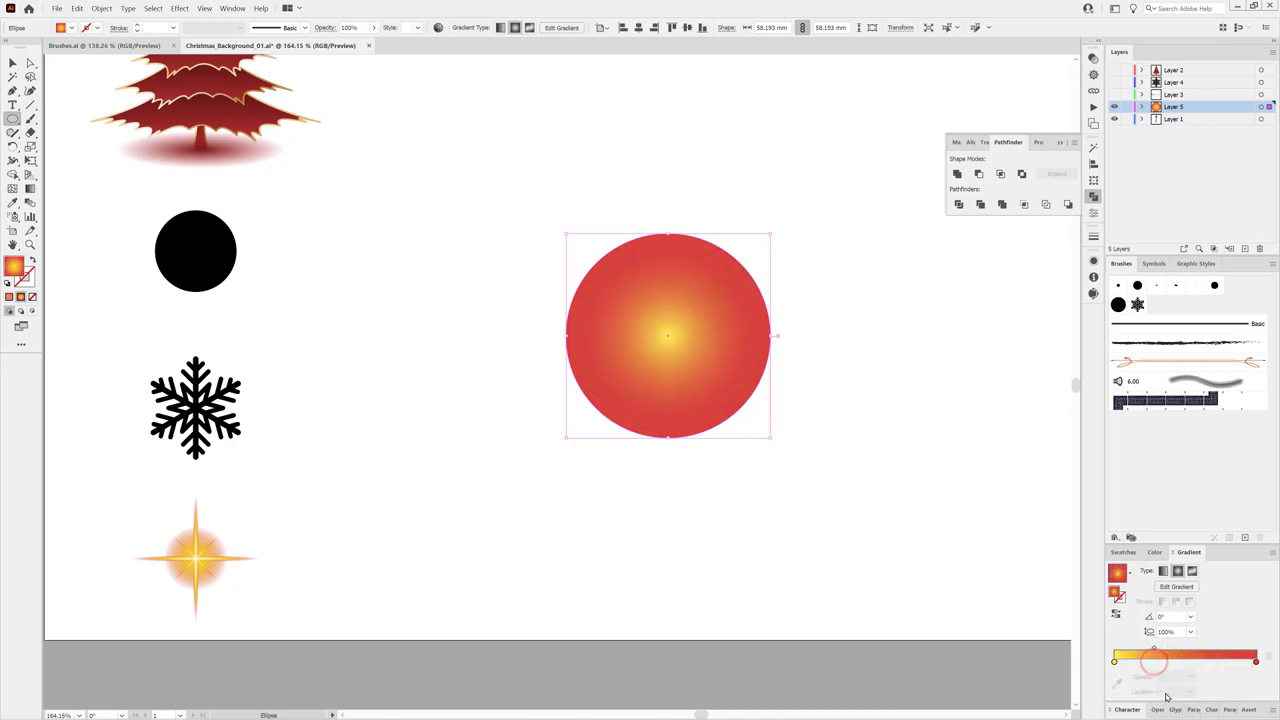
drag(1155, 663, 1155, 696)
drag(1157, 651, 1207, 651)
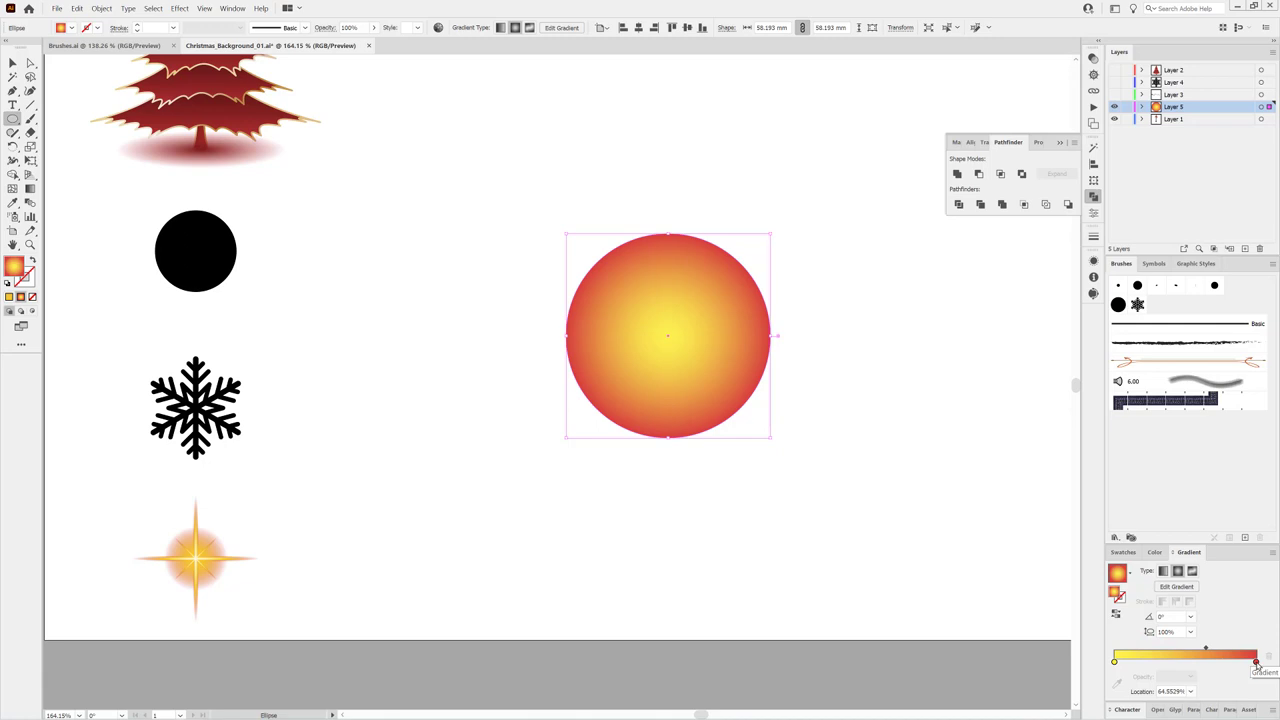
Step: Lower the opacity of the outer red gradient stop so the rim fades out
click(1256, 663)
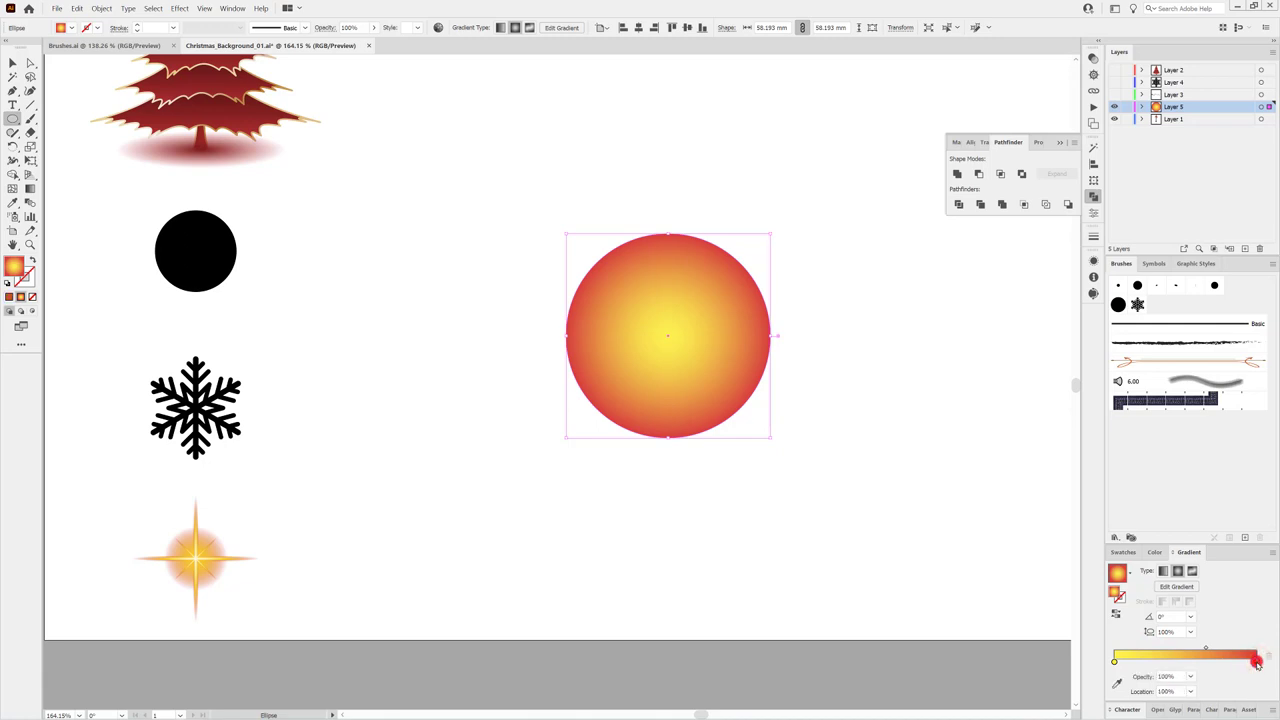
double_click(1256, 663)
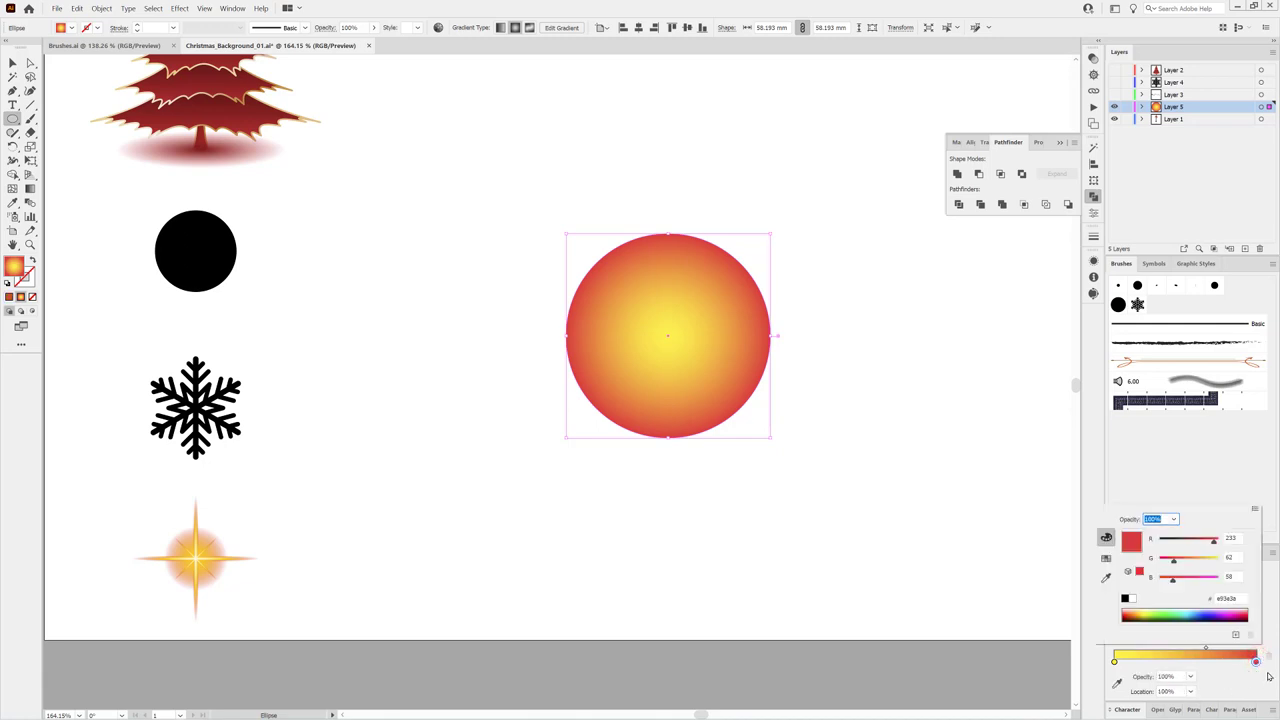
click(1257, 663)
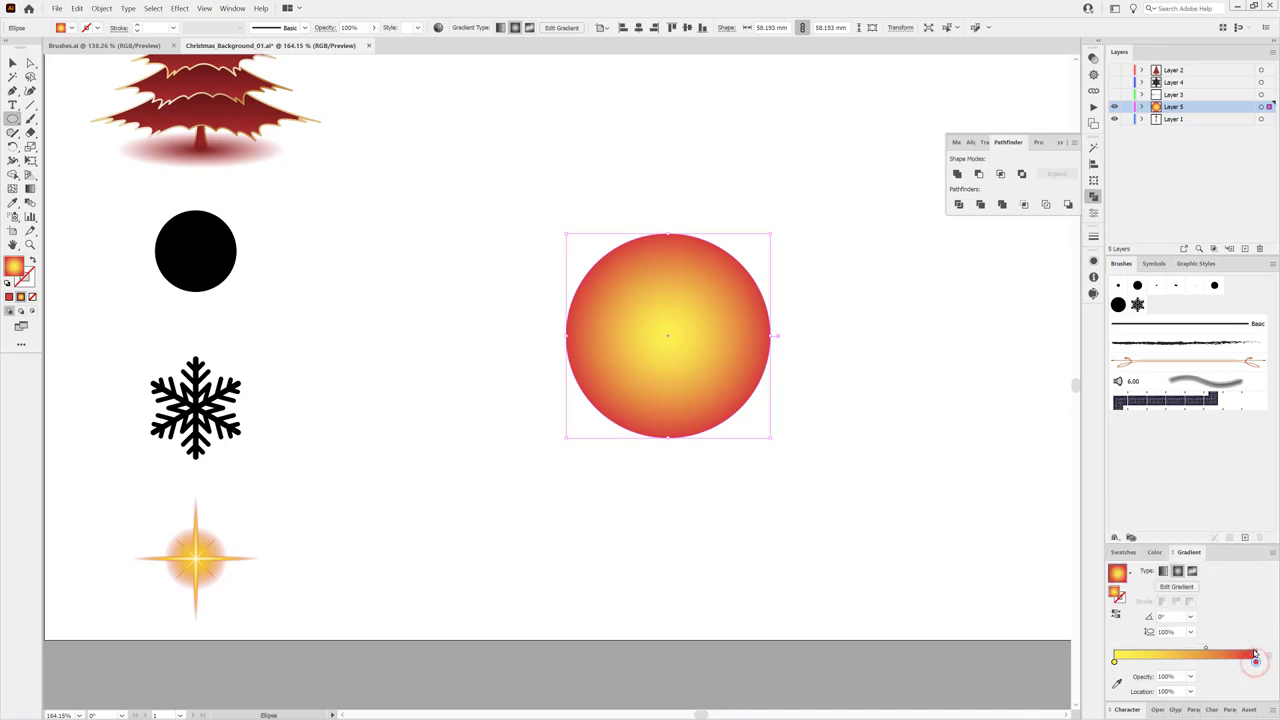
click(1191, 679)
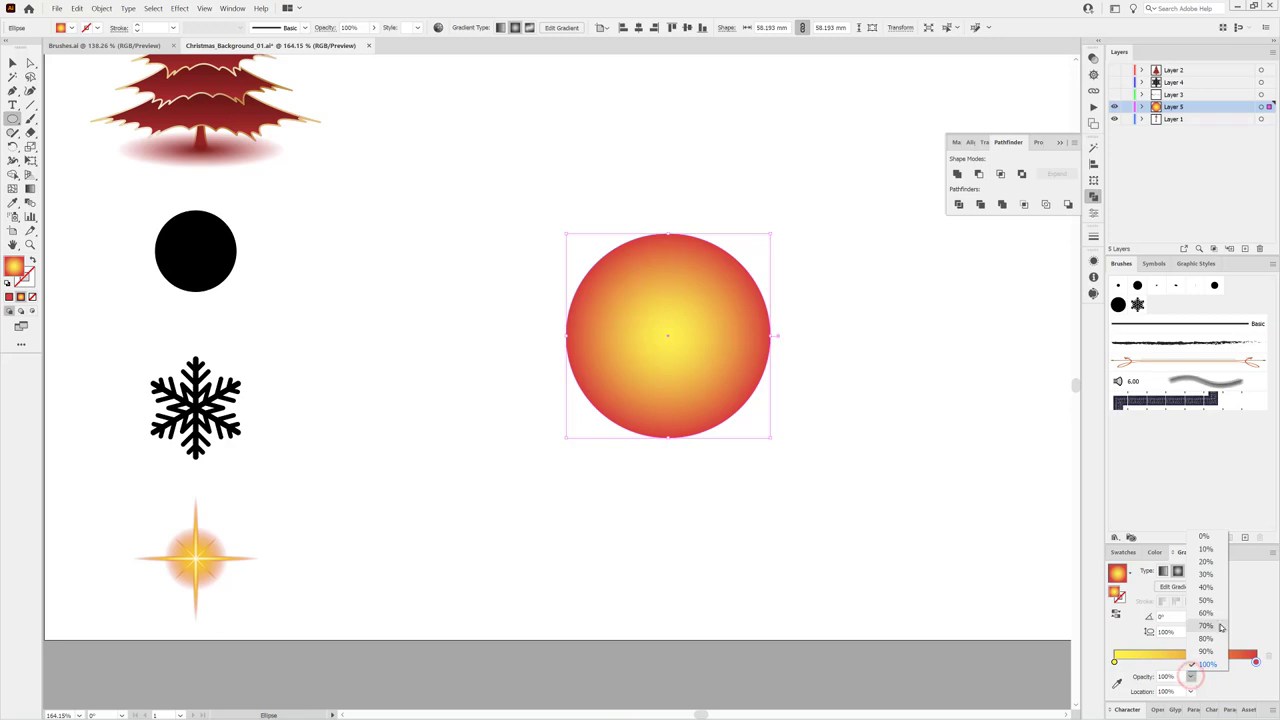
click(1219, 541)
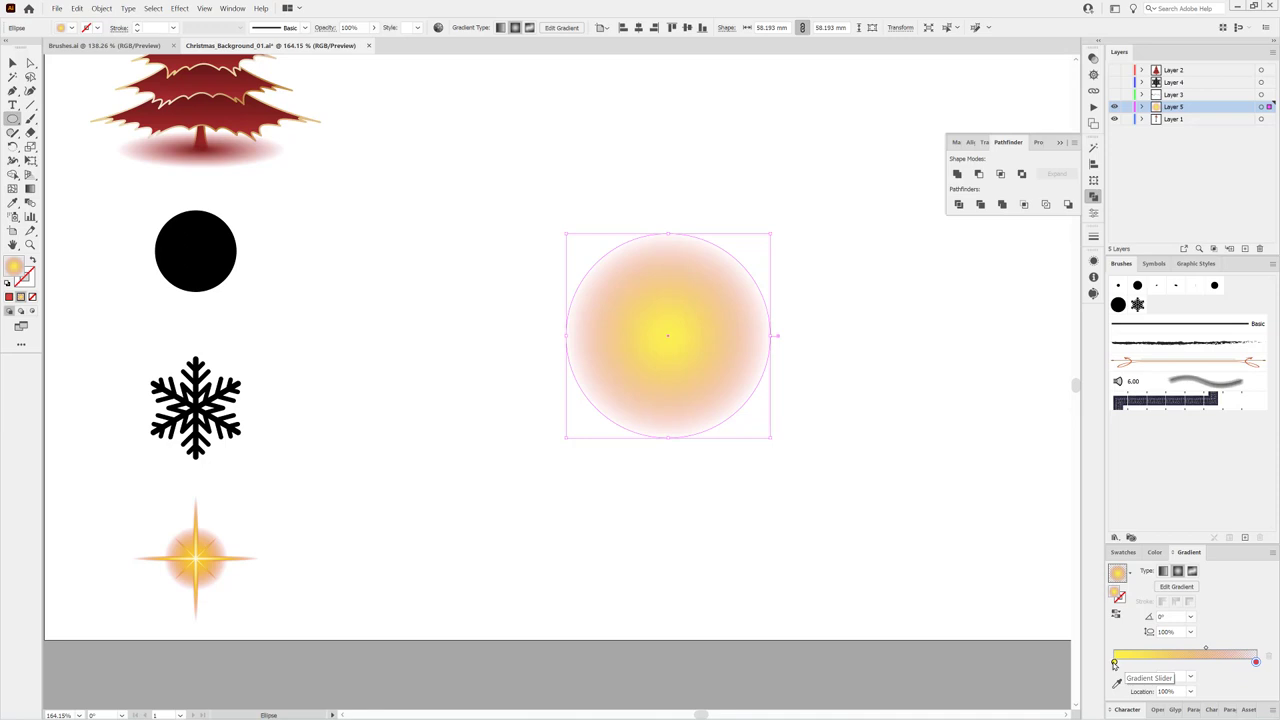
Step: Adjust the yellow stop and midpoint, then move the glow circle up and left
drag(1114, 663, 1142, 664)
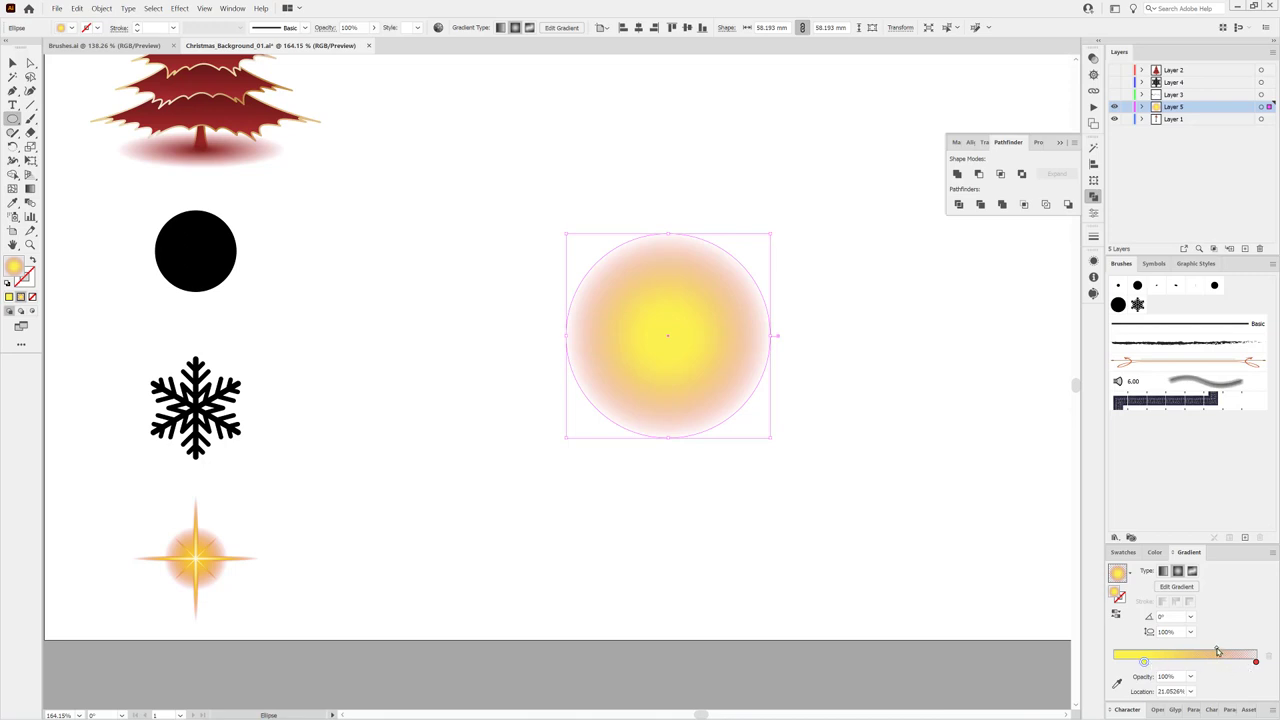
drag(1217, 651, 1212, 650)
key(v)
drag(729, 347, 688, 318)
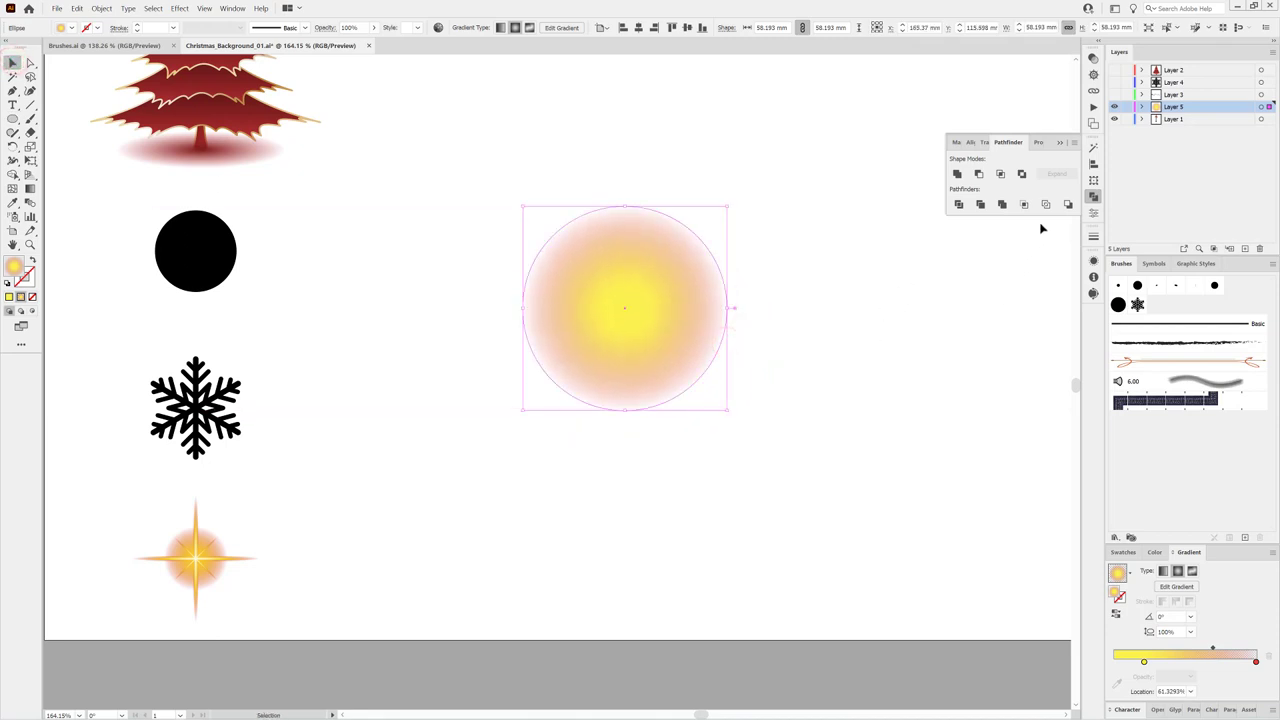
Step: Target the ellipse in Layer 5 and set its blending mode to Lighten
click(1139, 107)
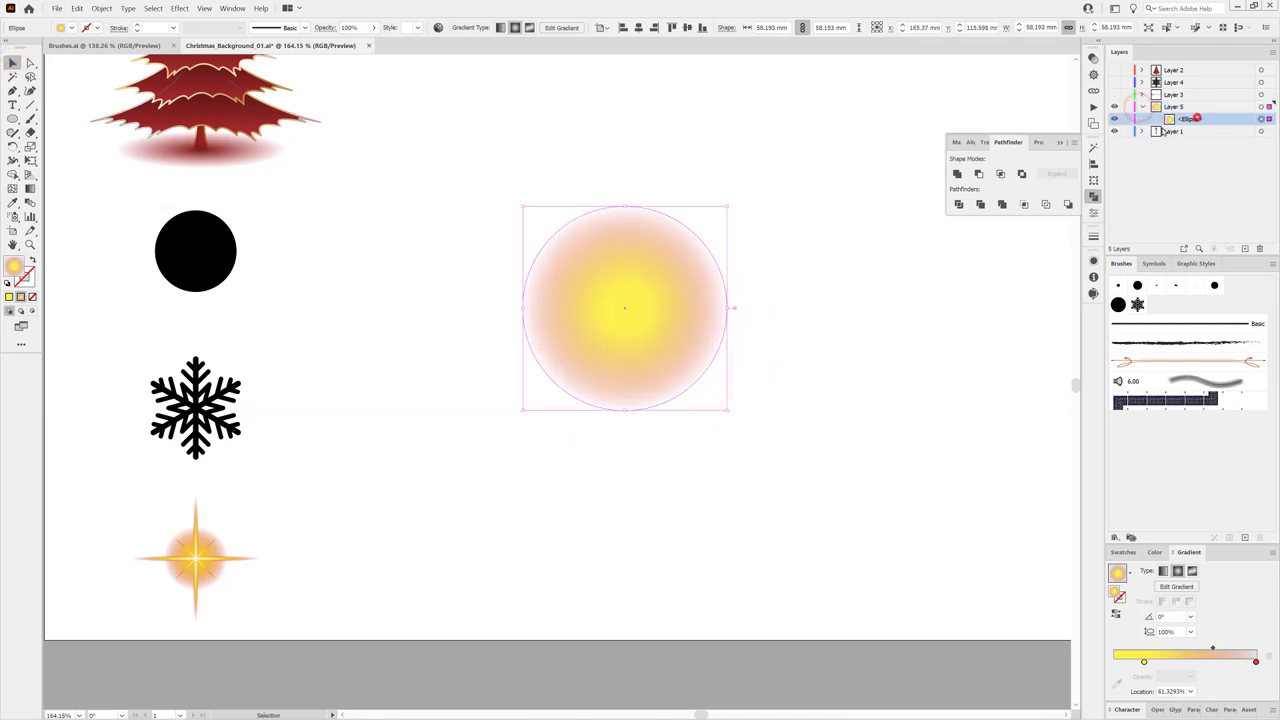
click(1194, 118)
click(1093, 58)
click(1093, 58)
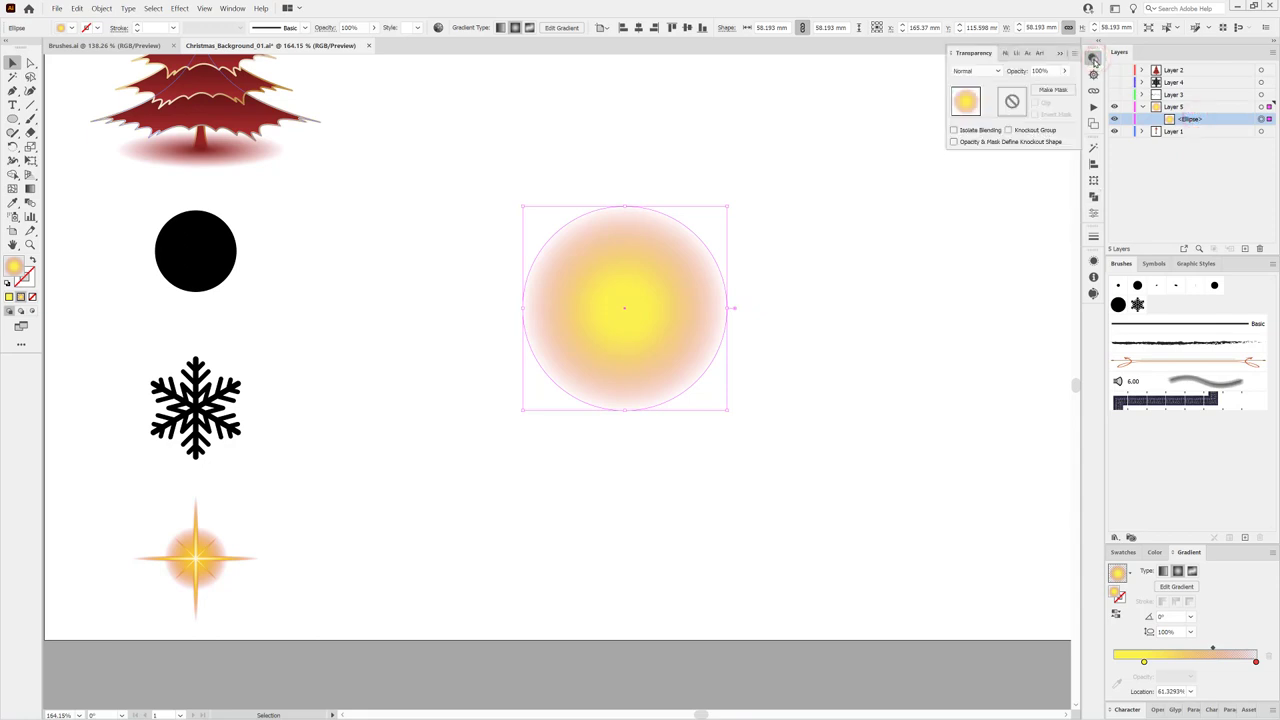
click(966, 71)
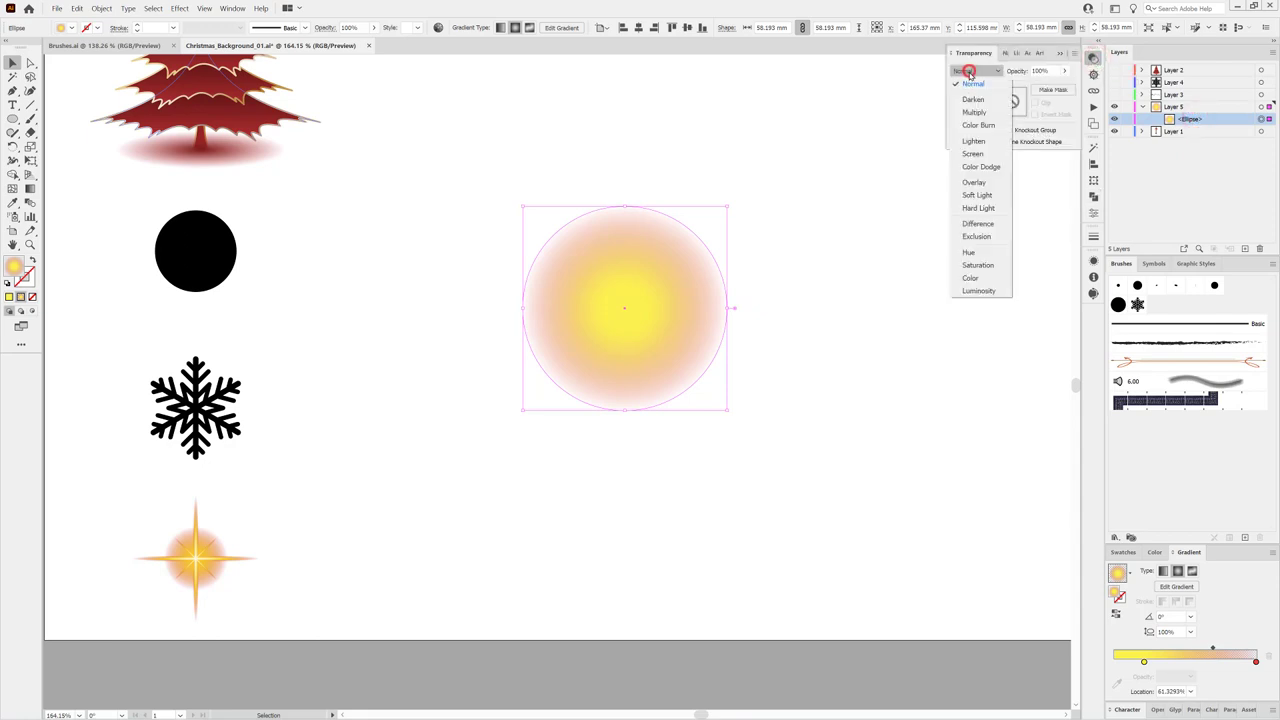
click(971, 141)
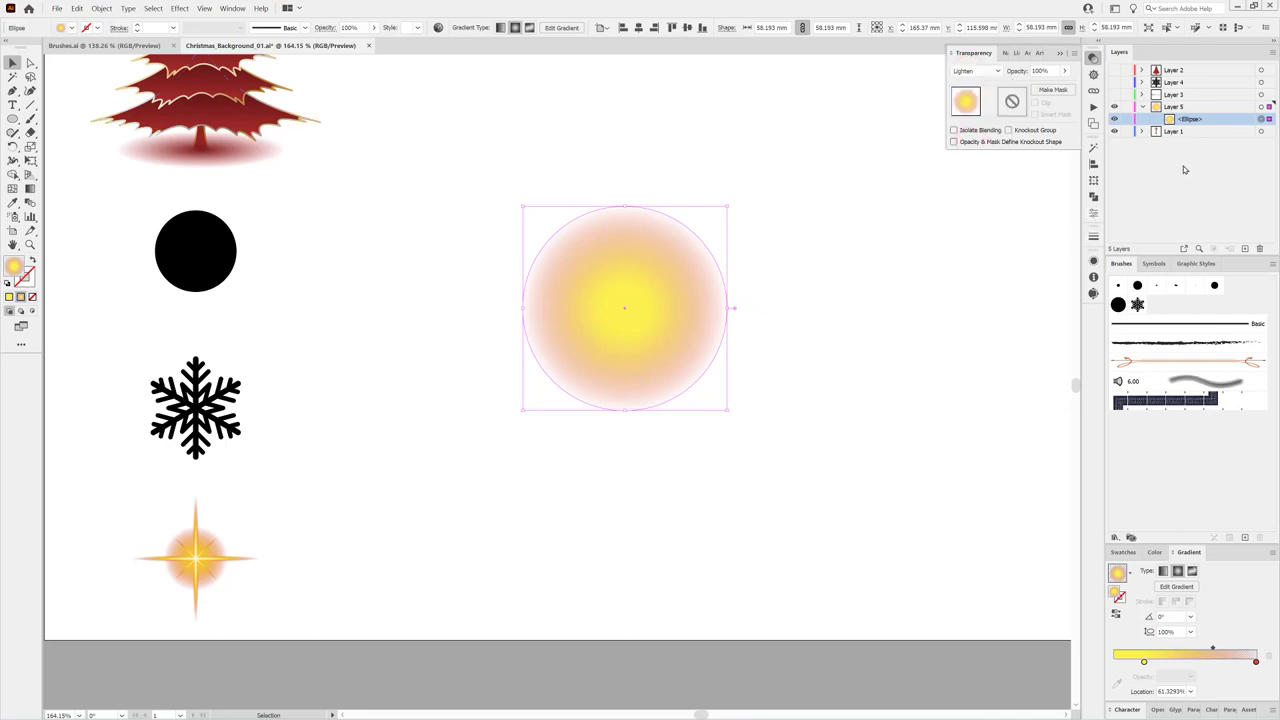
Step: Duplicate the glow ellipse in the Layers panel to stack two copies
click(1237, 120)
click(1237, 121)
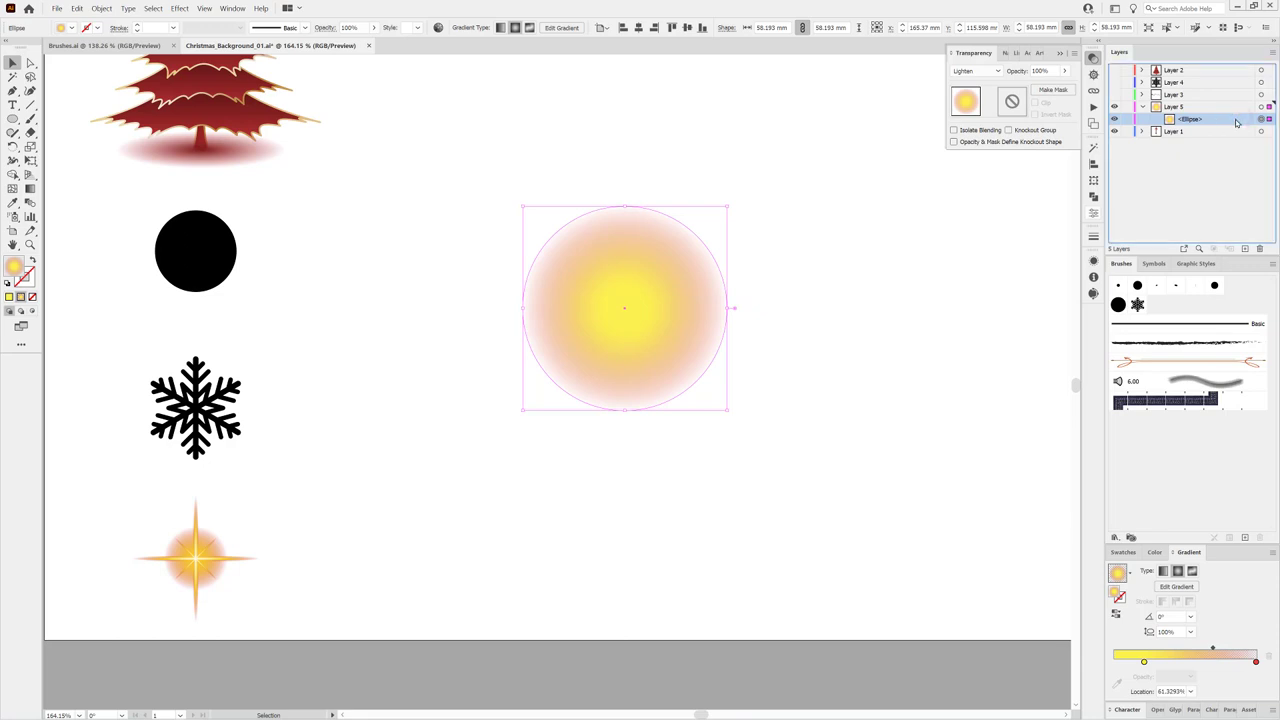
click(1246, 249)
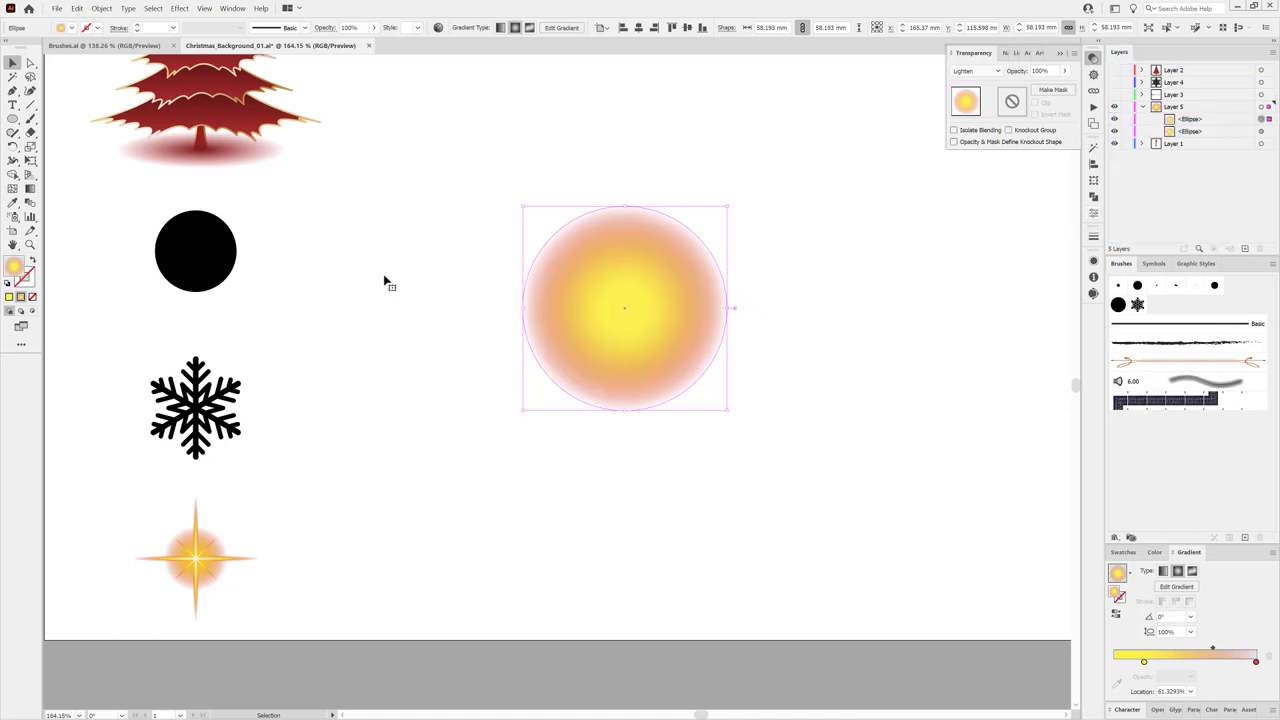
Step: Scale the glow copy with Free Transform, then squeeze it to a thin vertical ellipse about 3.85 mm wide
click(31, 161)
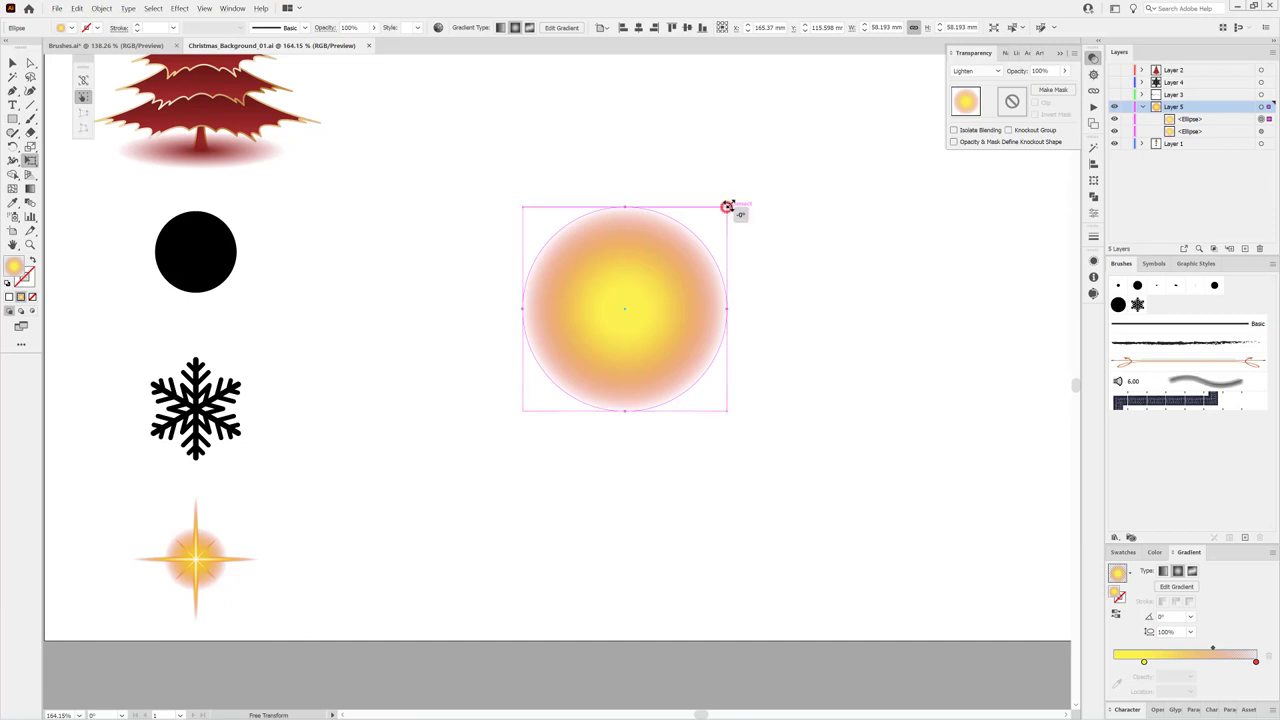
drag(730, 200, 771, 165)
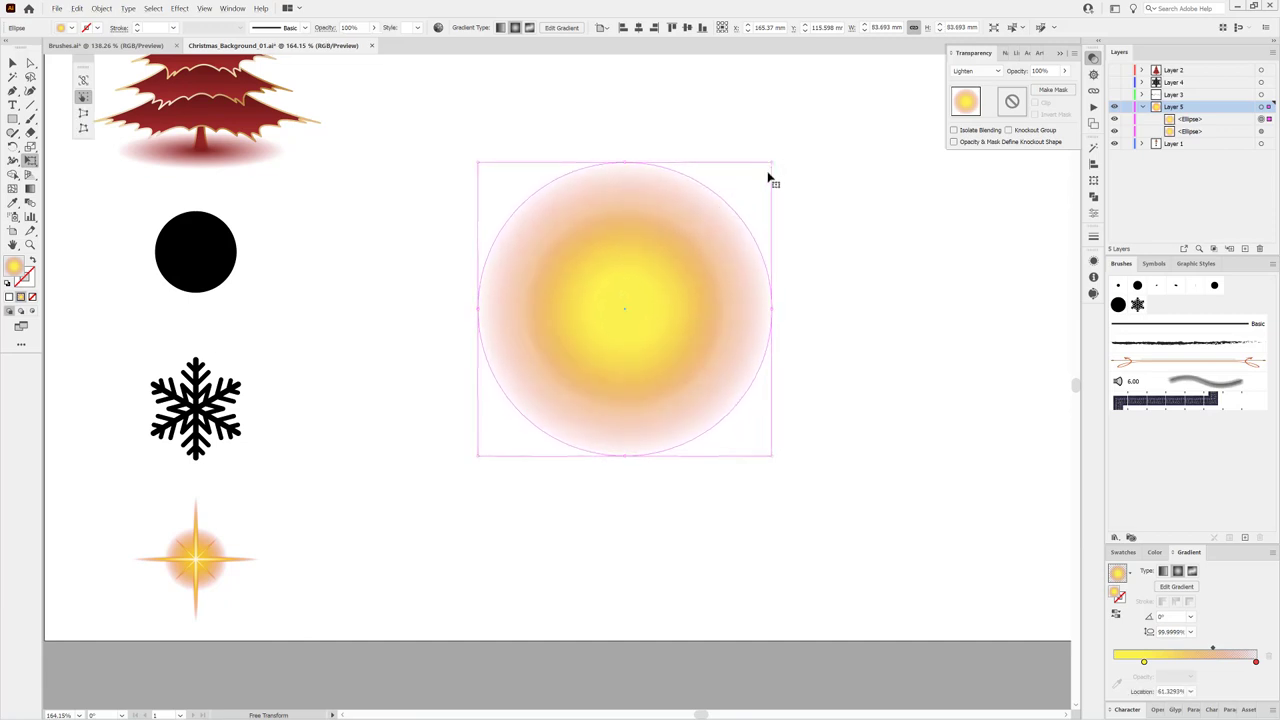
key(ctrl+z)
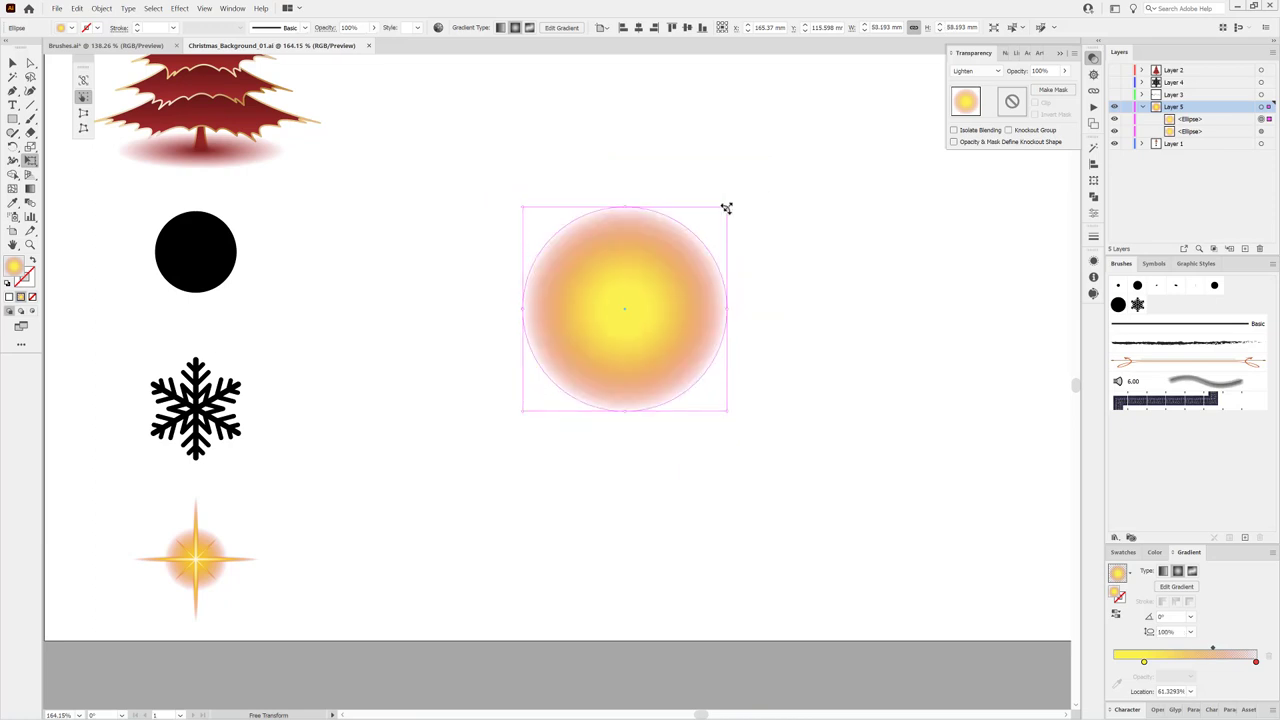
drag(726, 206, 811, 120)
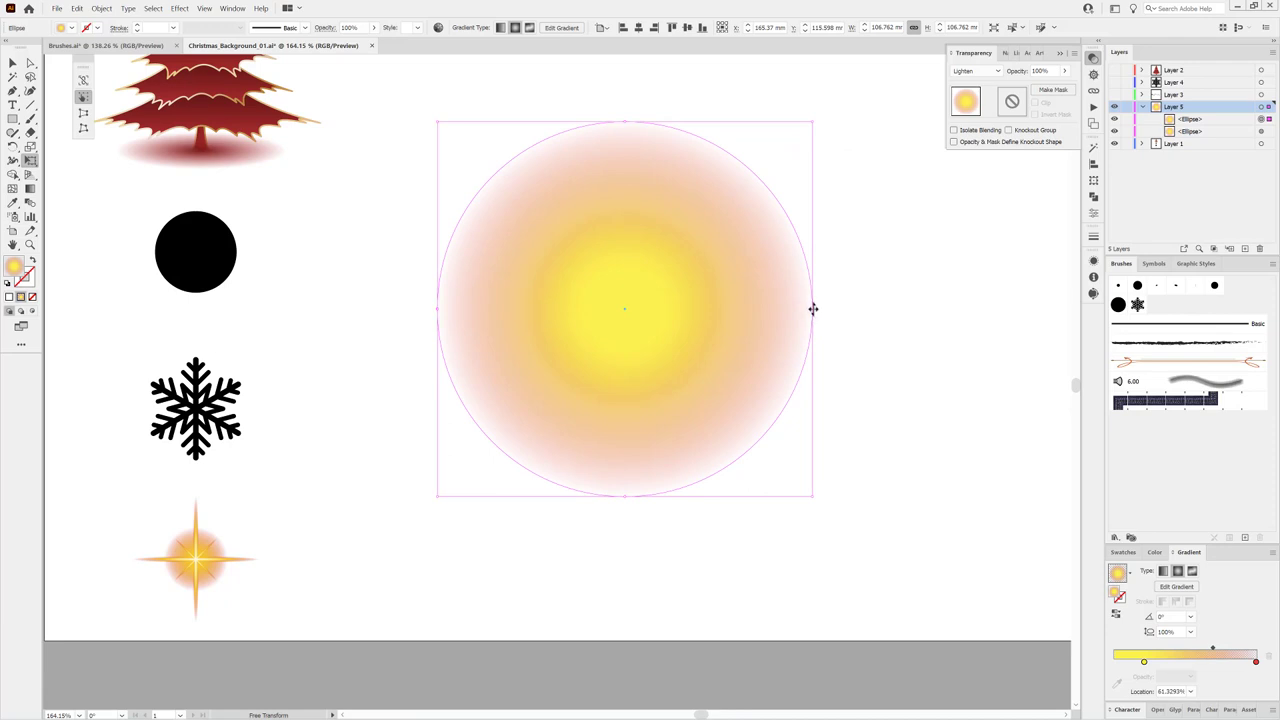
drag(813, 309, 630, 309)
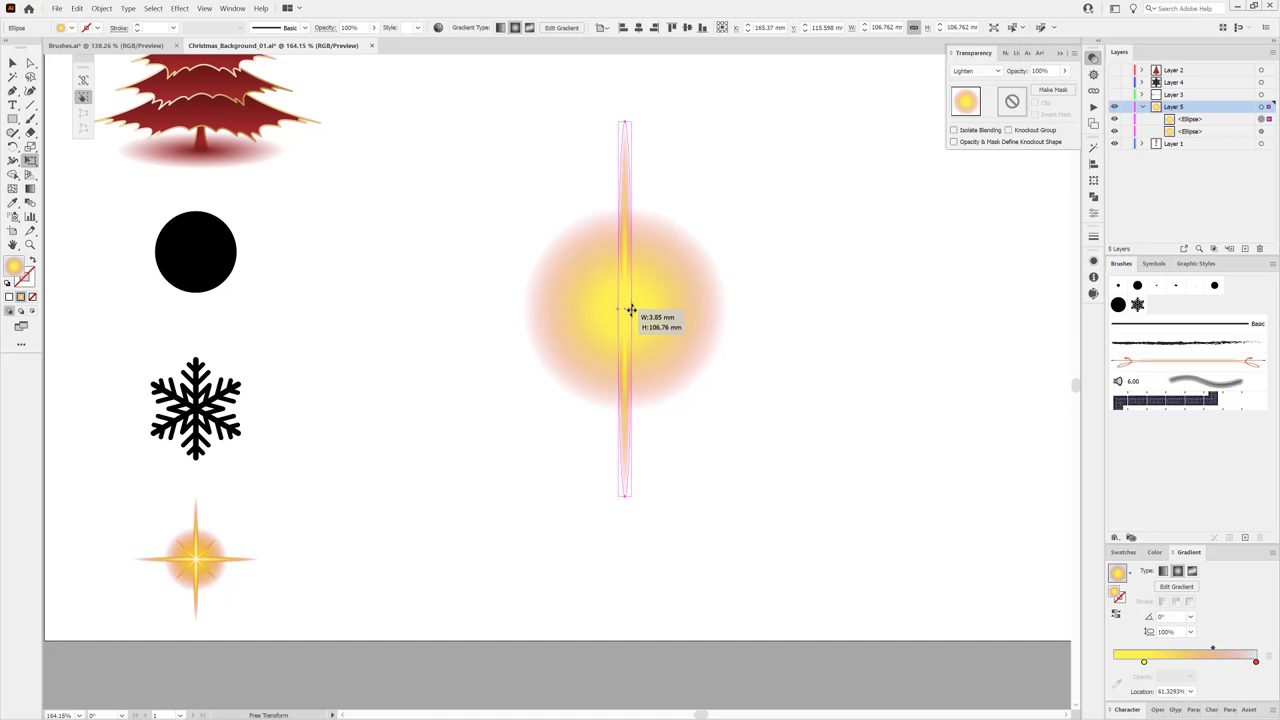
Step: Finish narrowing the ray and add a new white stop to its gradient
drag(630, 309, 631, 309)
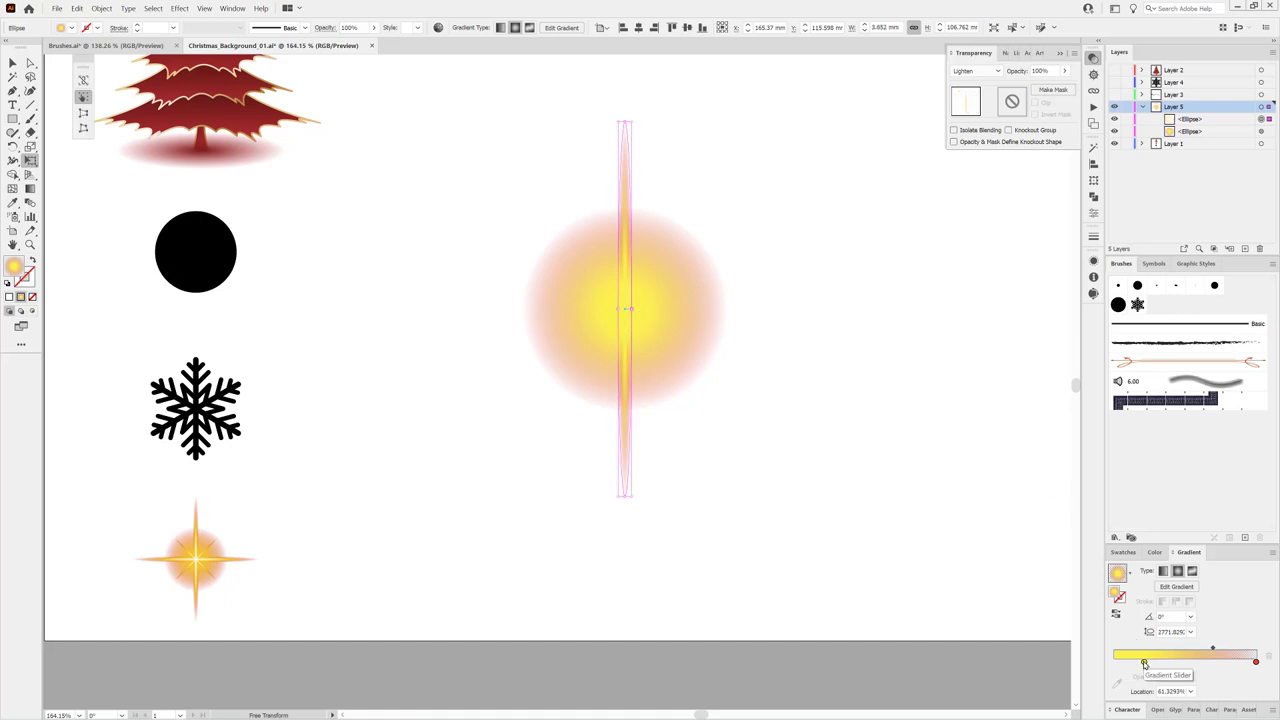
drag(1144, 663, 1173, 663)
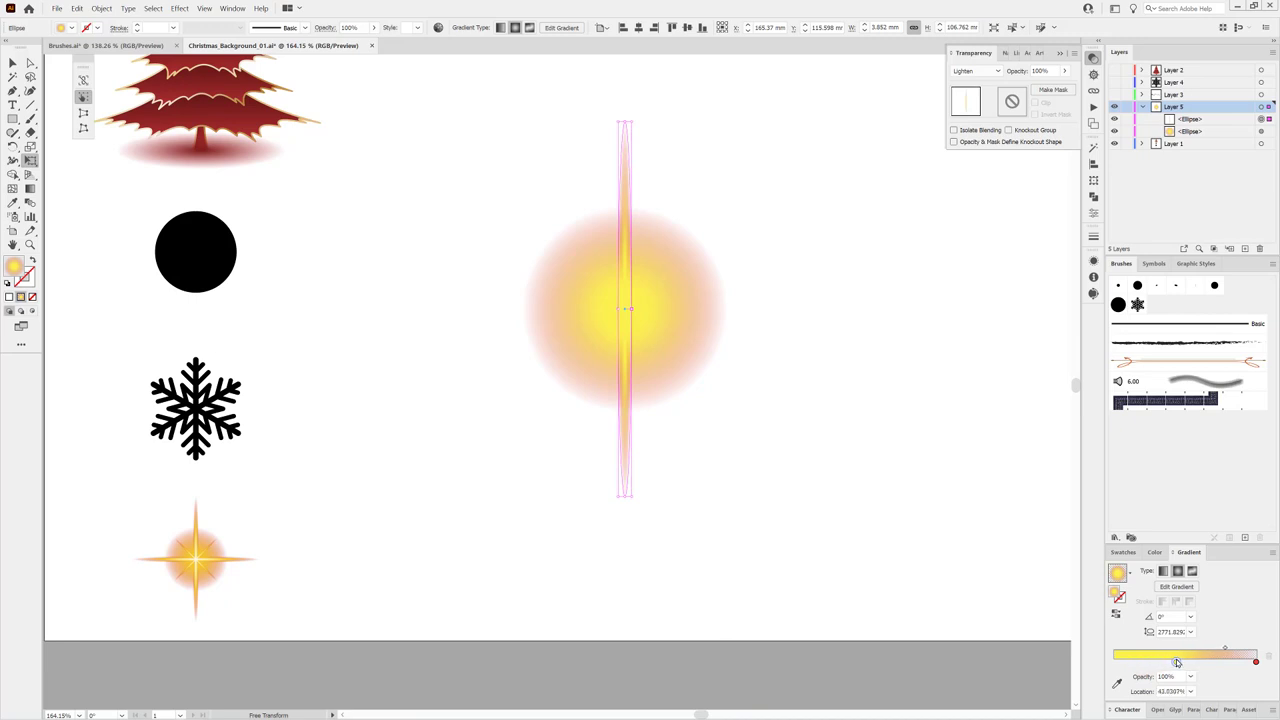
drag(1176, 664, 1174, 664)
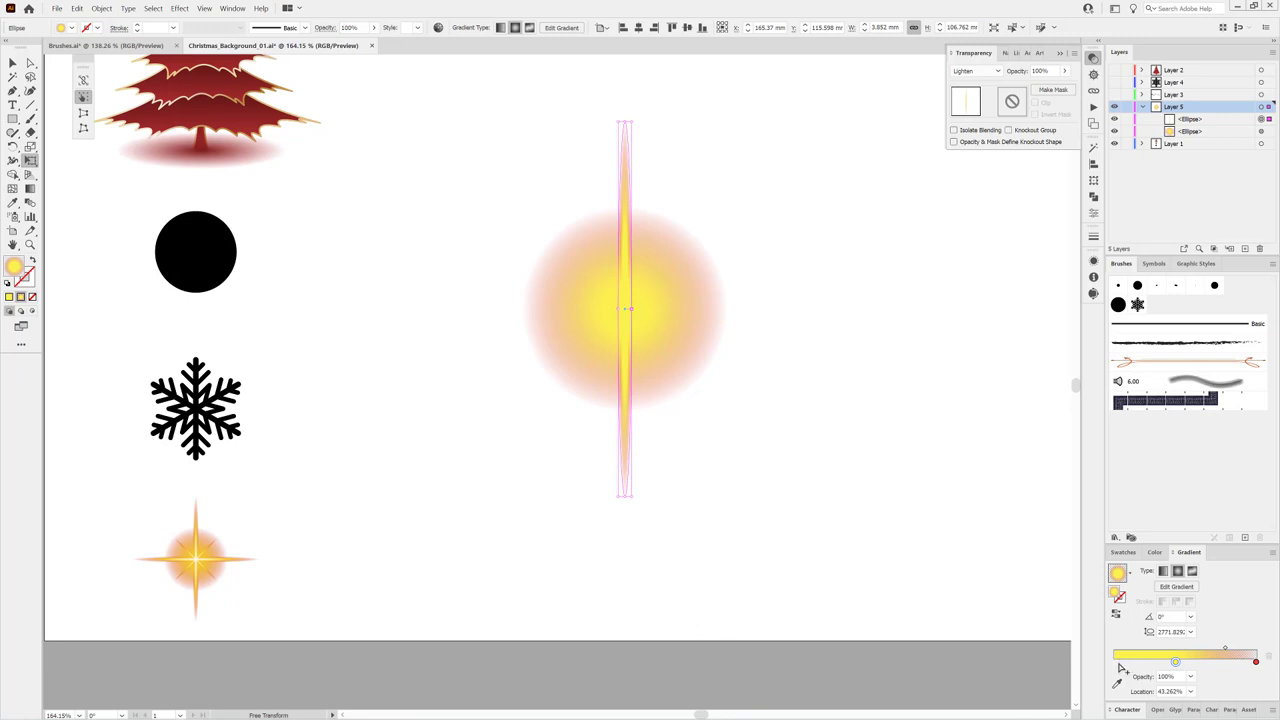
click(1120, 663)
double_click(1120, 663)
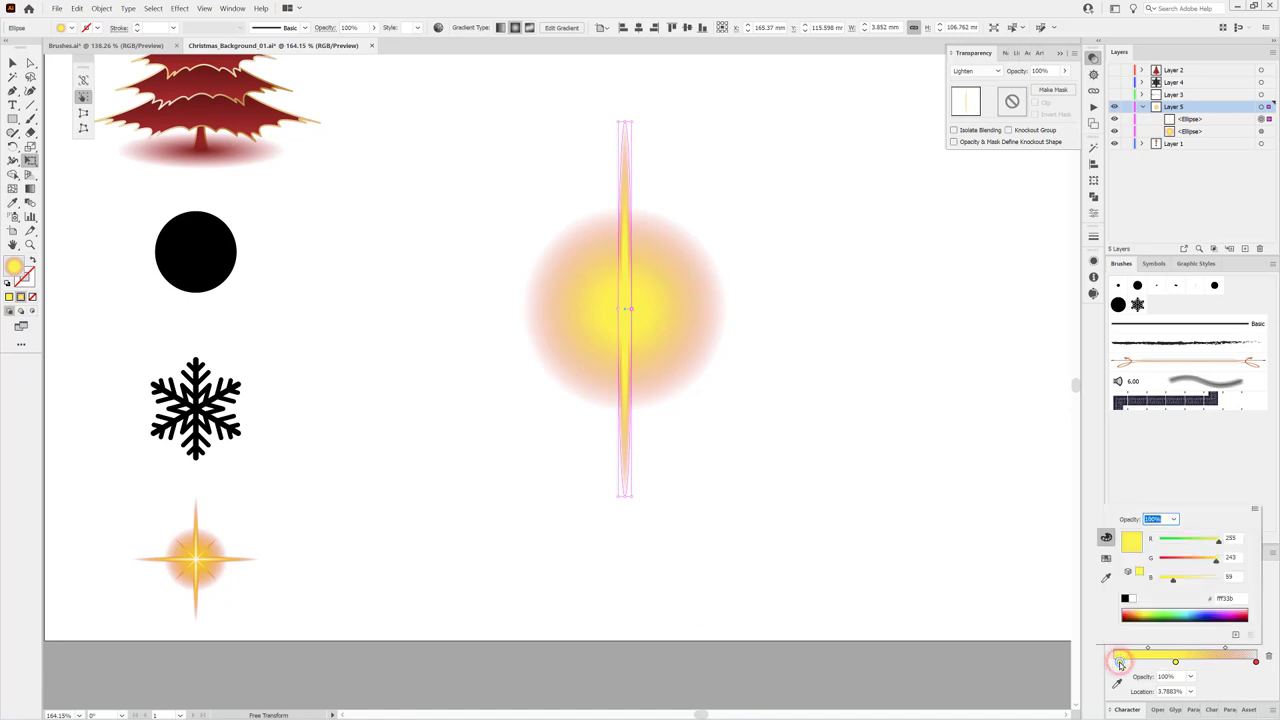
click(1130, 599)
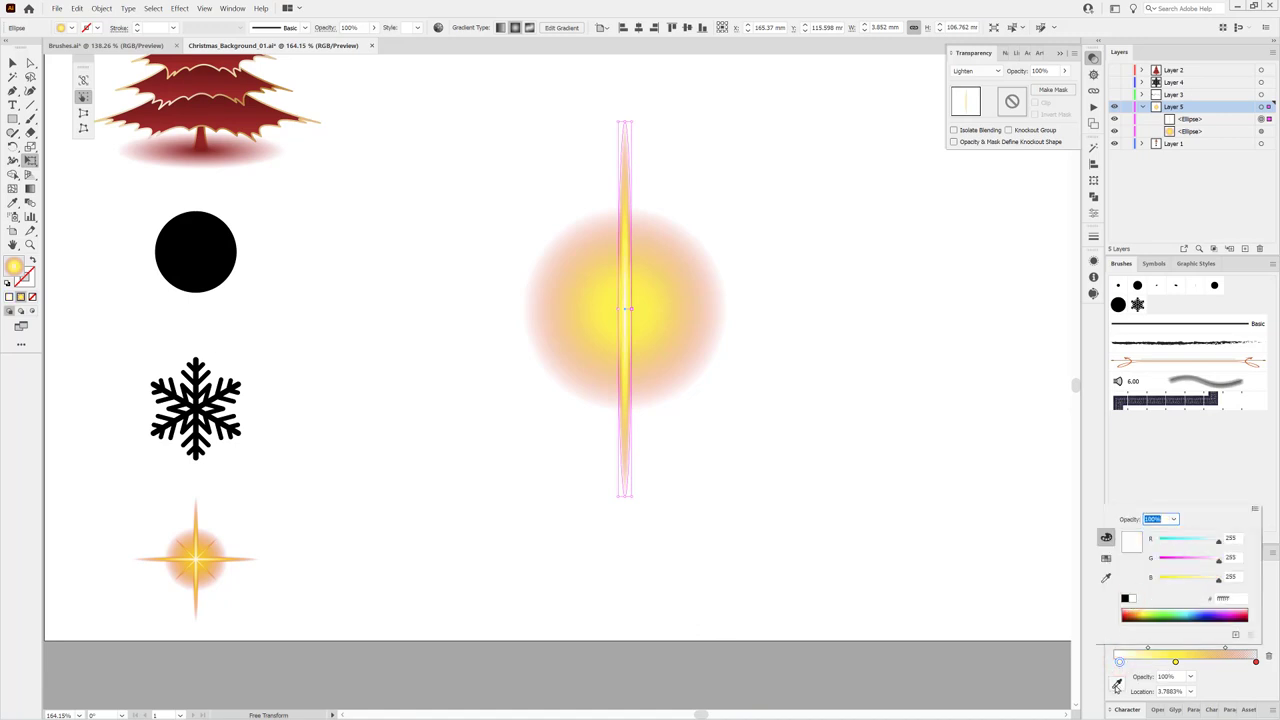
Step: Place the white stop at 0% and yellow at about 54%, make the ray taller, and duplicate it
drag(1120, 663, 1104, 668)
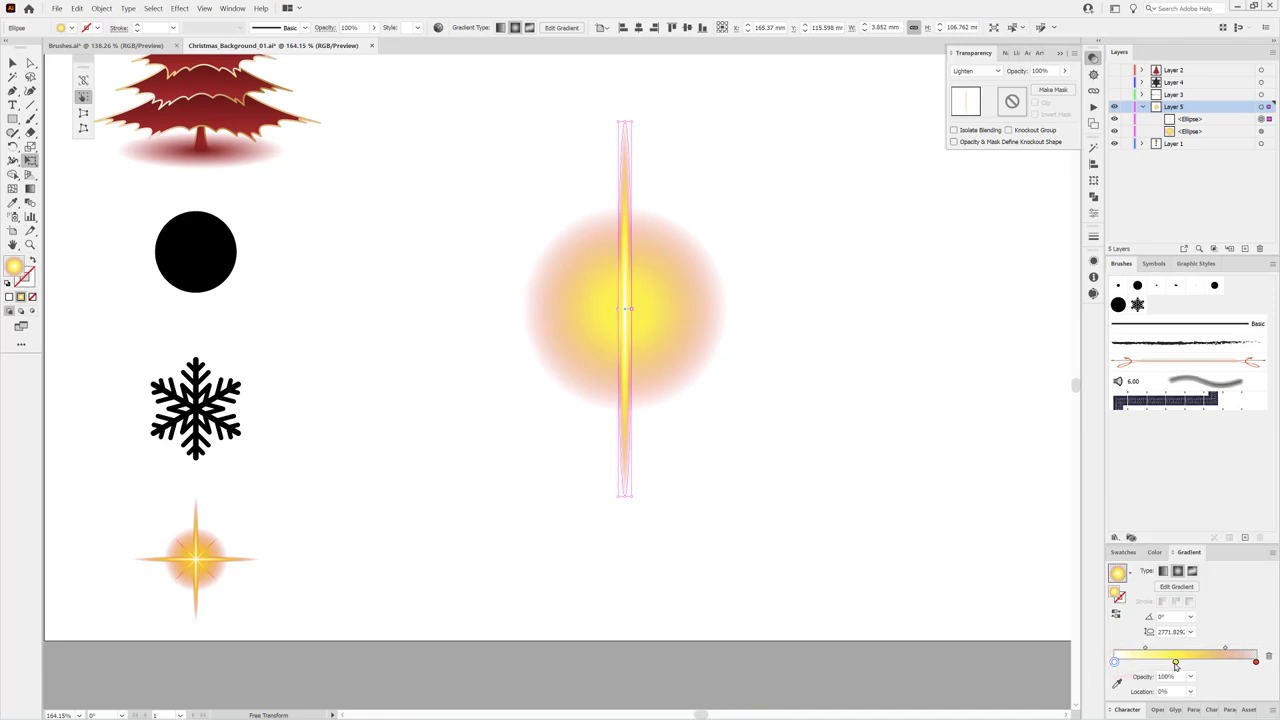
drag(1176, 664, 1192, 665)
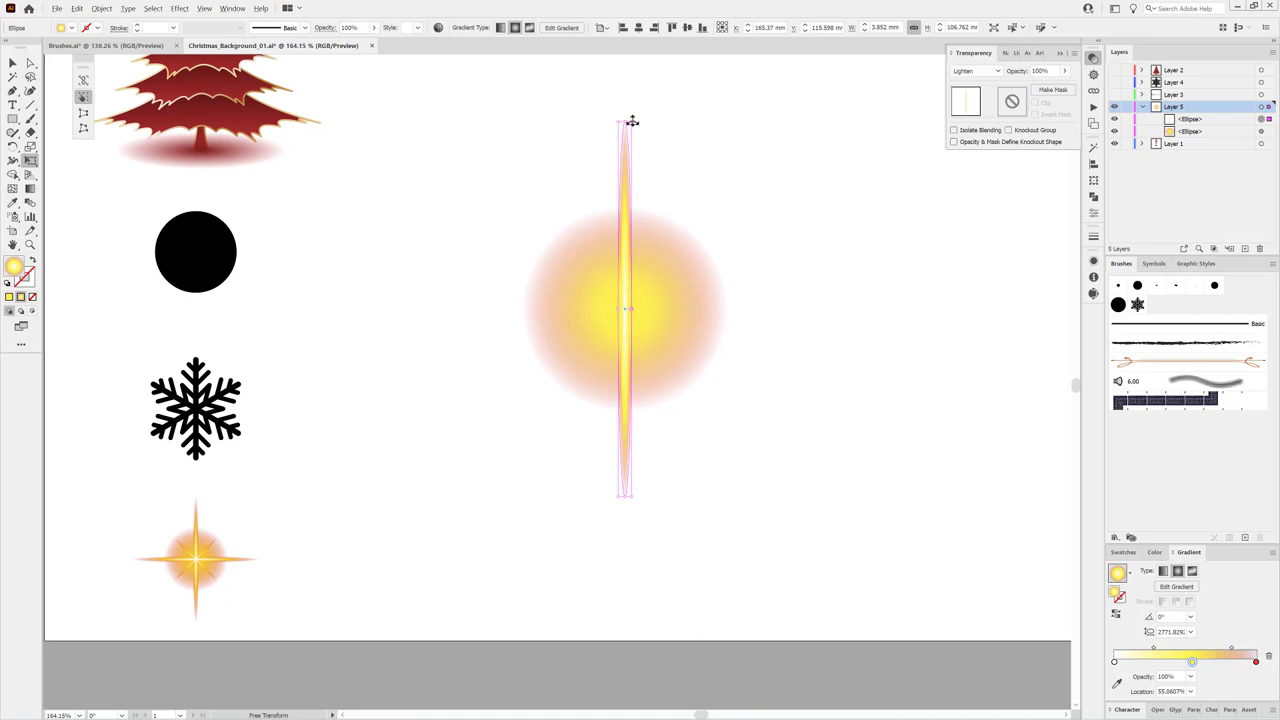
drag(632, 121, 640, 86)
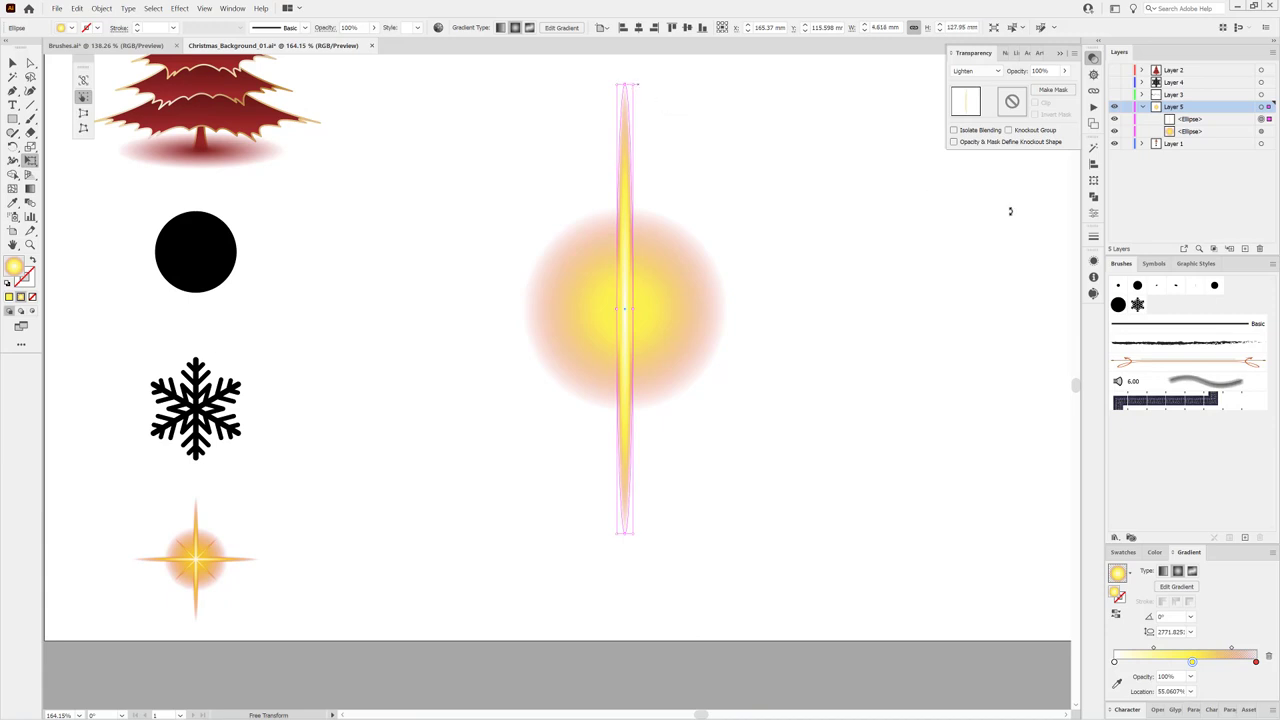
drag(1217, 120, 1244, 248)
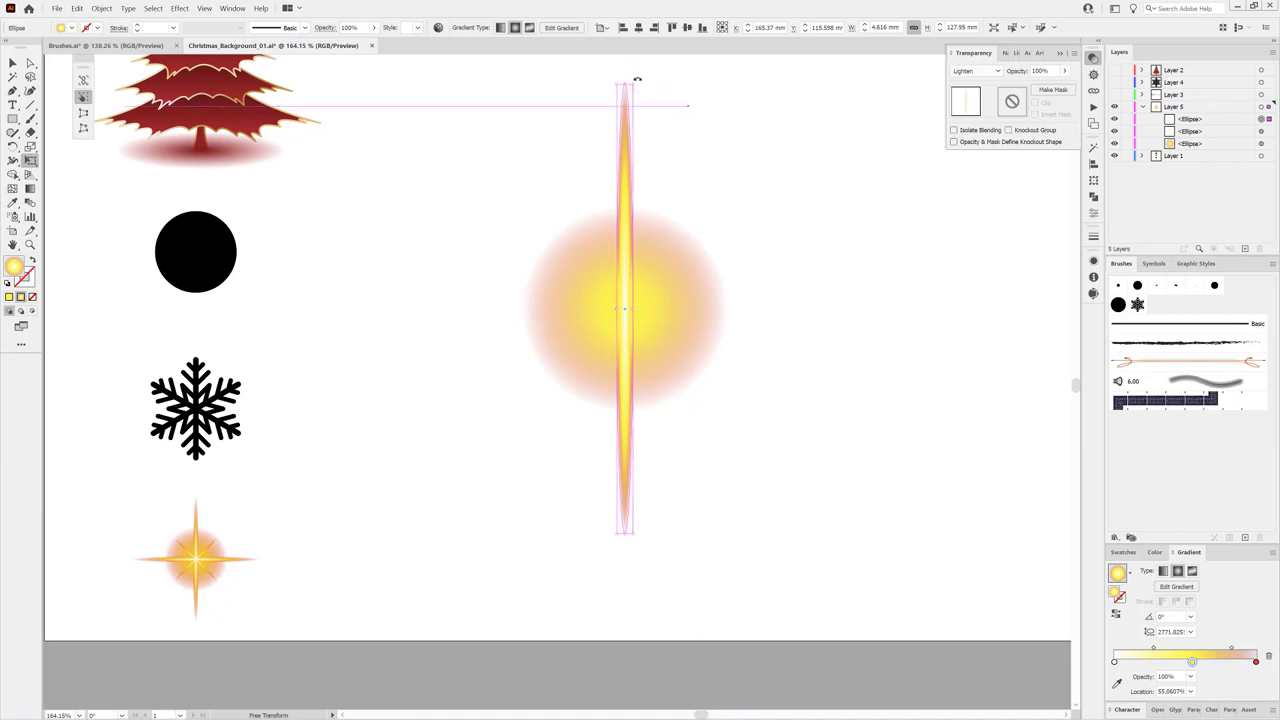
Step: Rotate the copied ray 90° to cross the vertical one, and select both ray ellipses
mouse_move(637, 78)
mouse_down()
mouse_move(728, 122)
mouse_move(793, 297)
mouse_up()
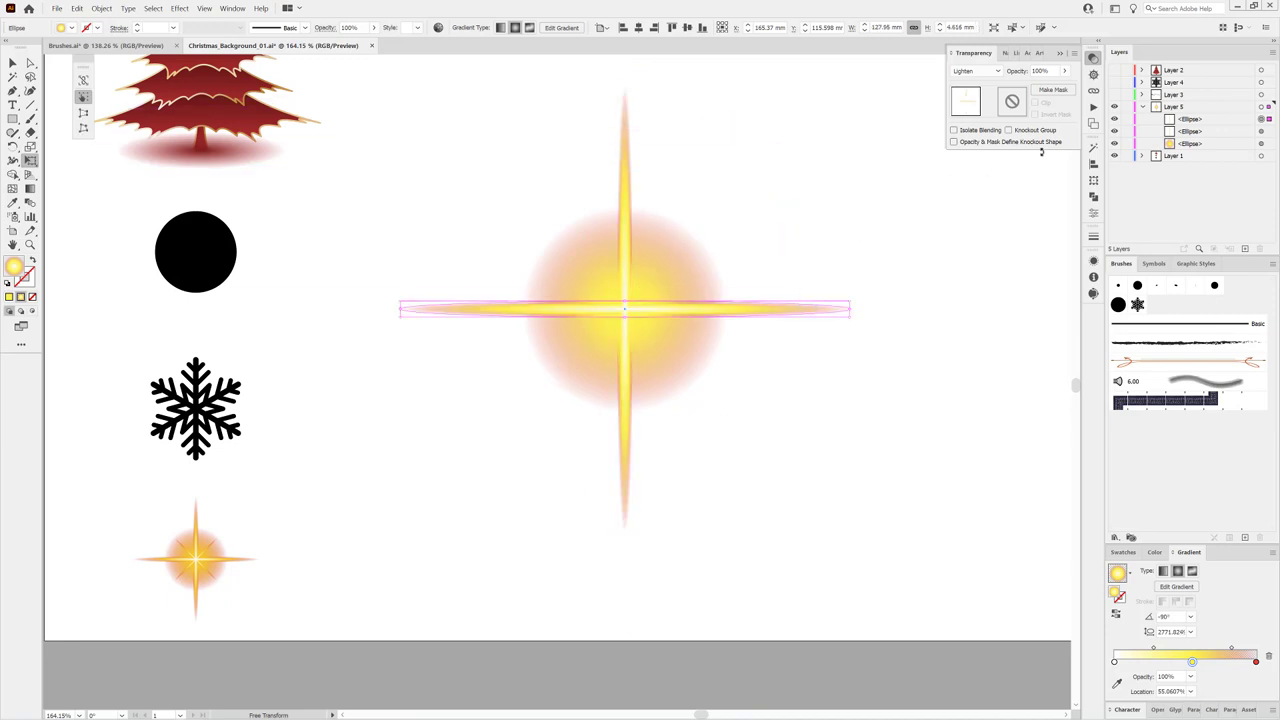
click(1208, 121)
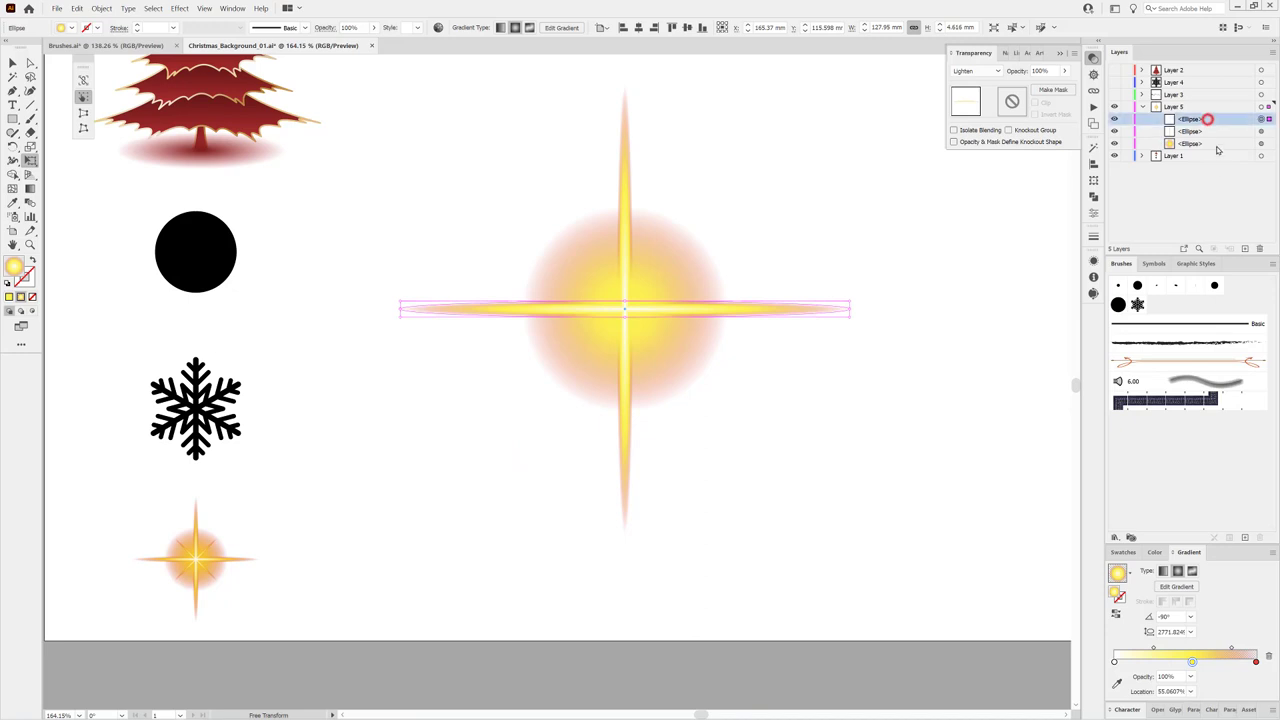
shift+click(1211, 133)
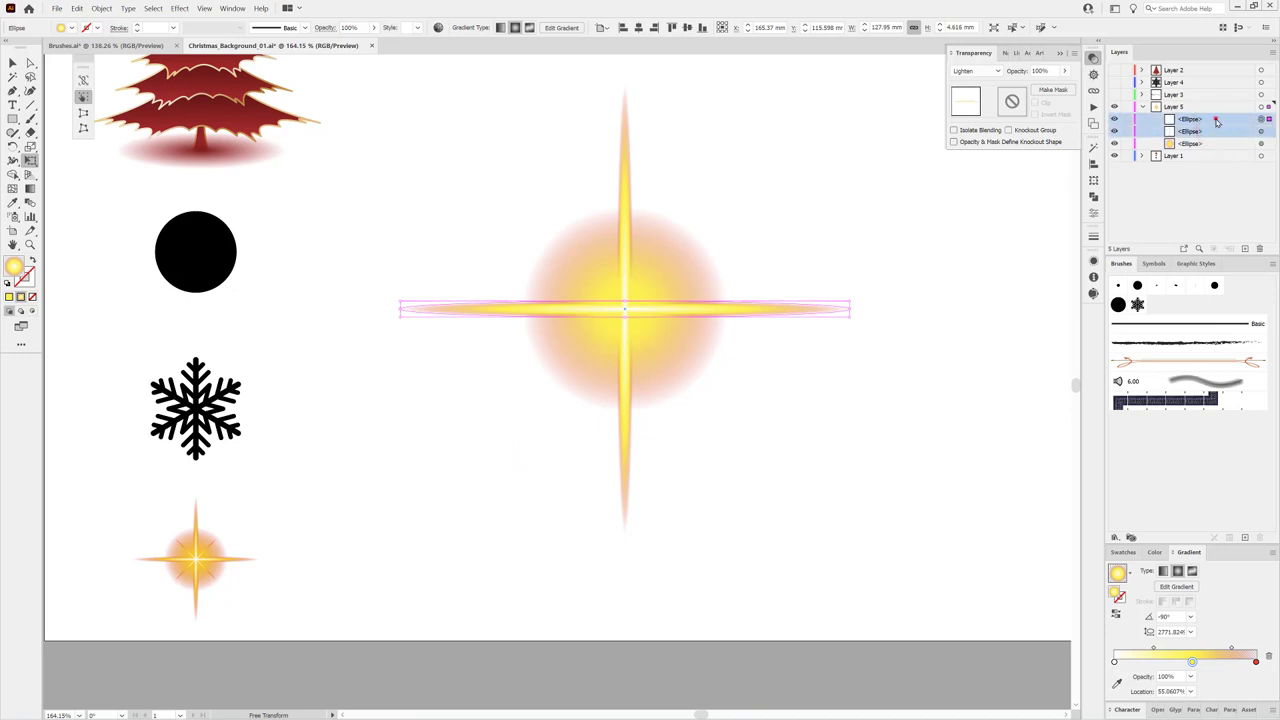
click(1216, 121)
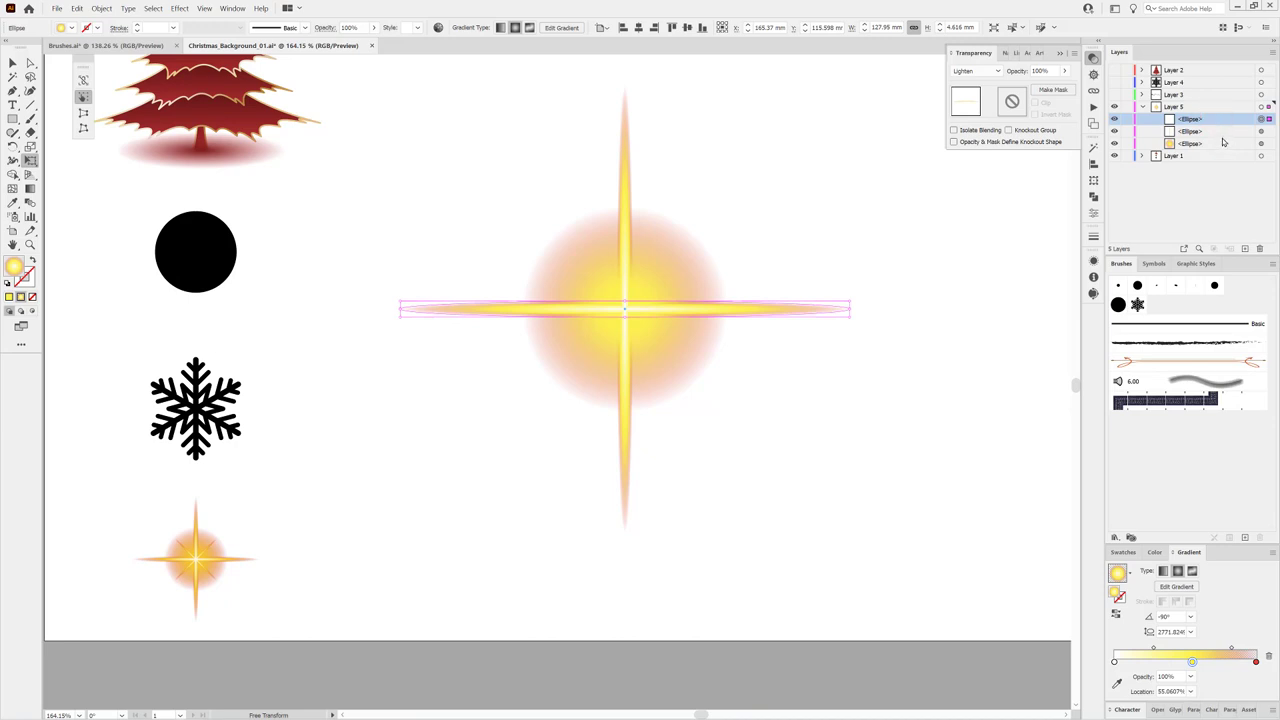
shift+click(1222, 133)
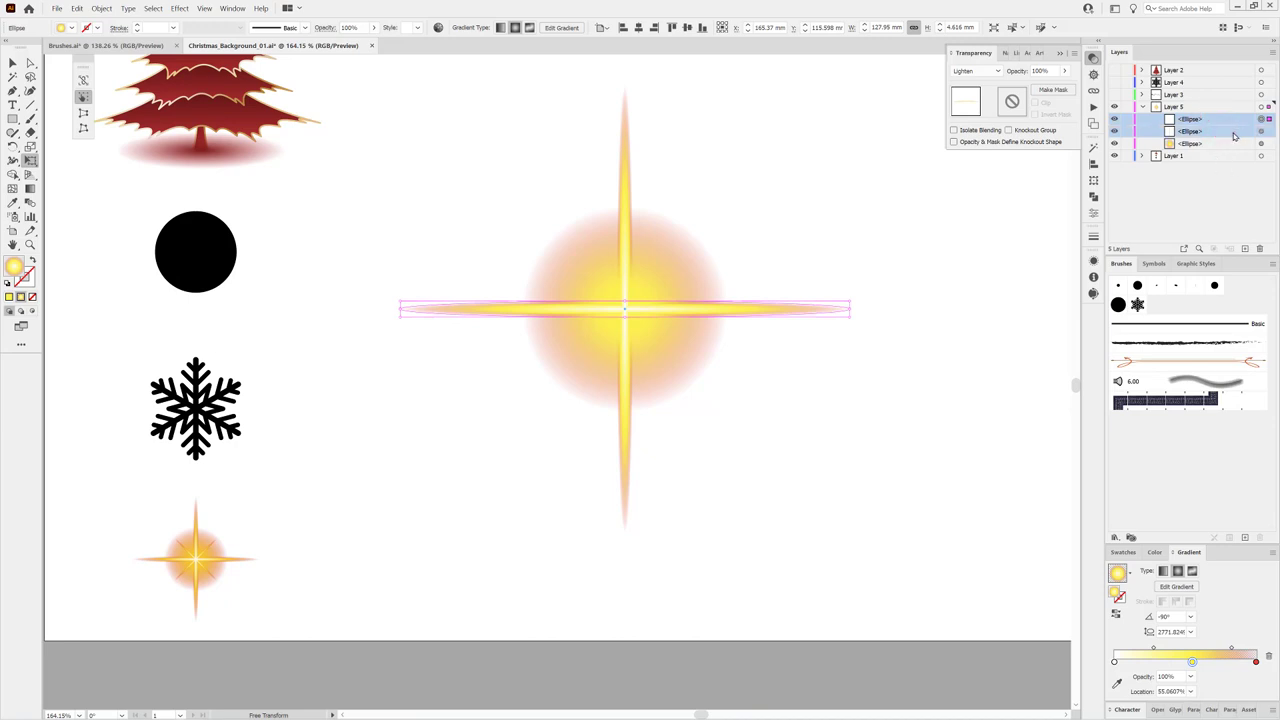
click(1234, 133)
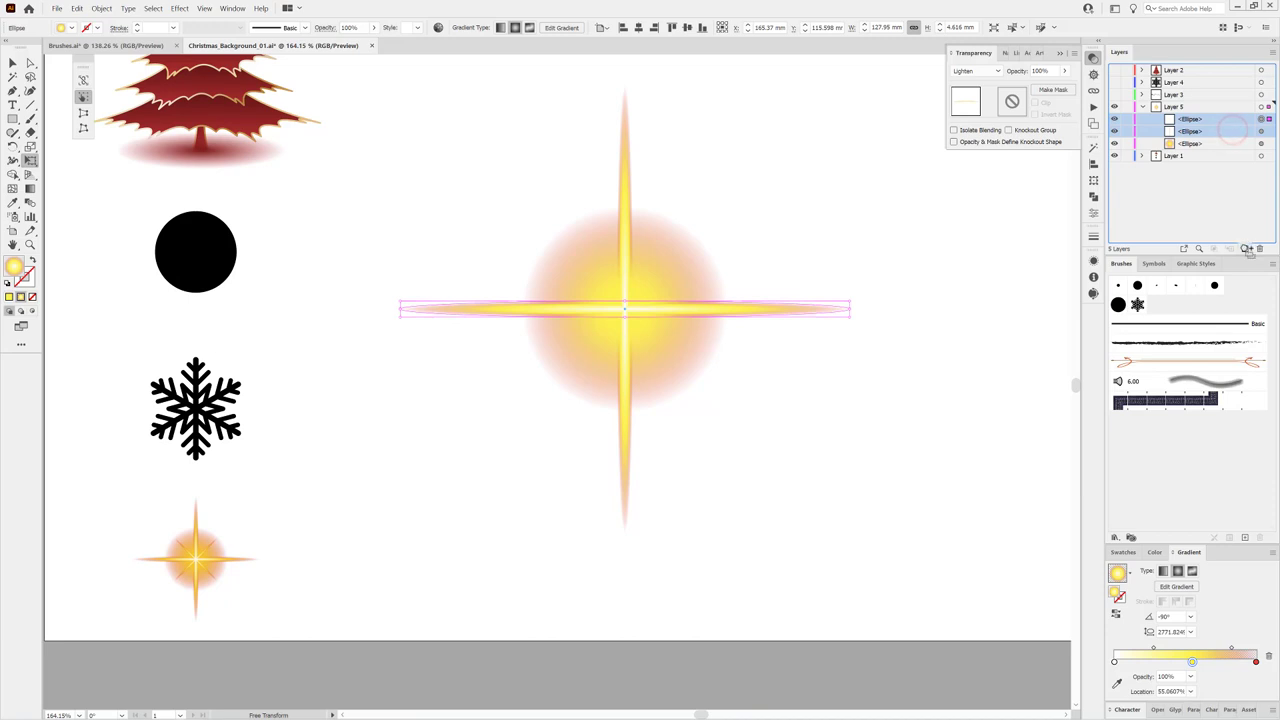
Step: Duplicate both rays, rotate the copies 45° and shrink them to about 44 mm diagonals
drag(1248, 251, 1249, 252)
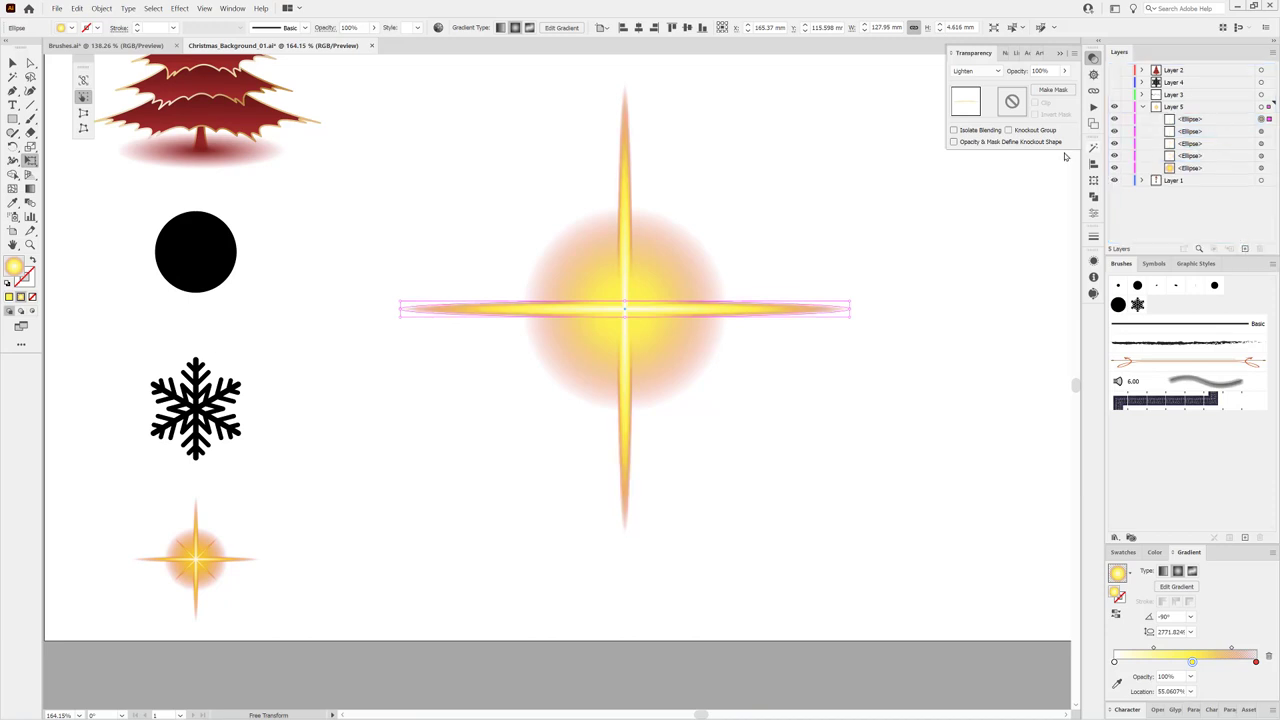
shift+click(1262, 132)
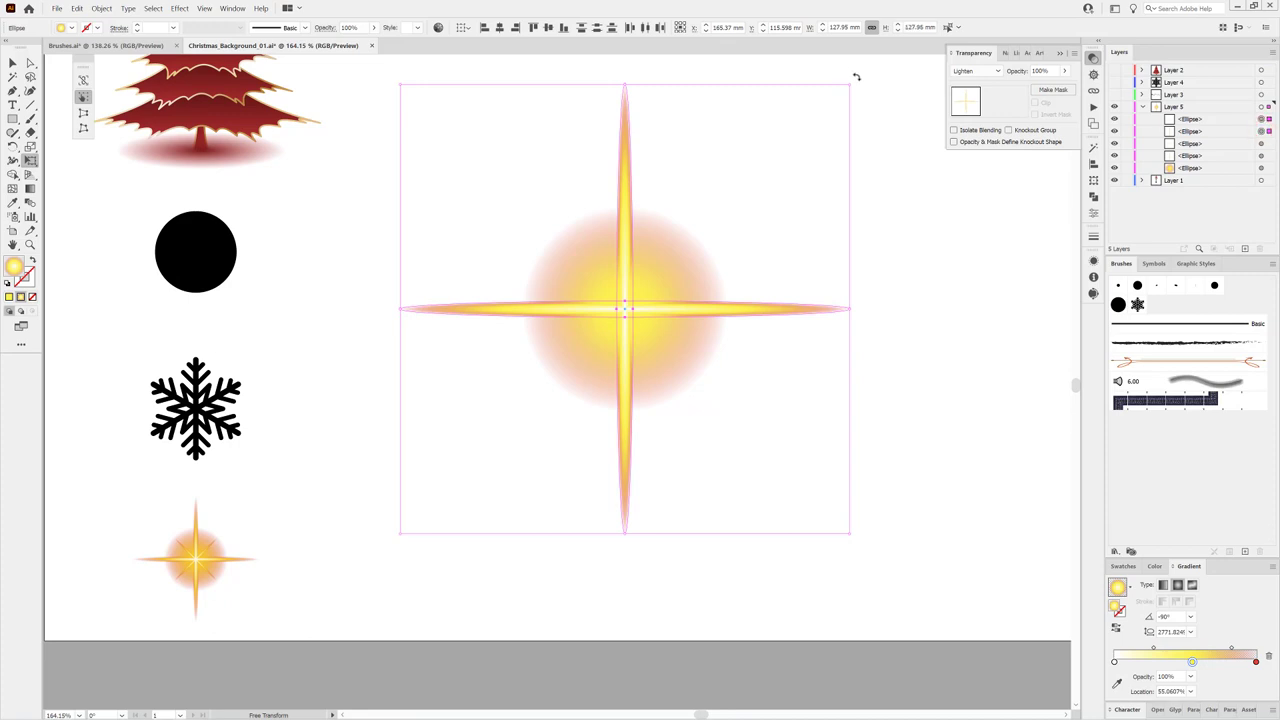
mouse_move(856, 78)
mouse_down()
mouse_move(926, 213)
mouse_move(928, 198)
mouse_up()
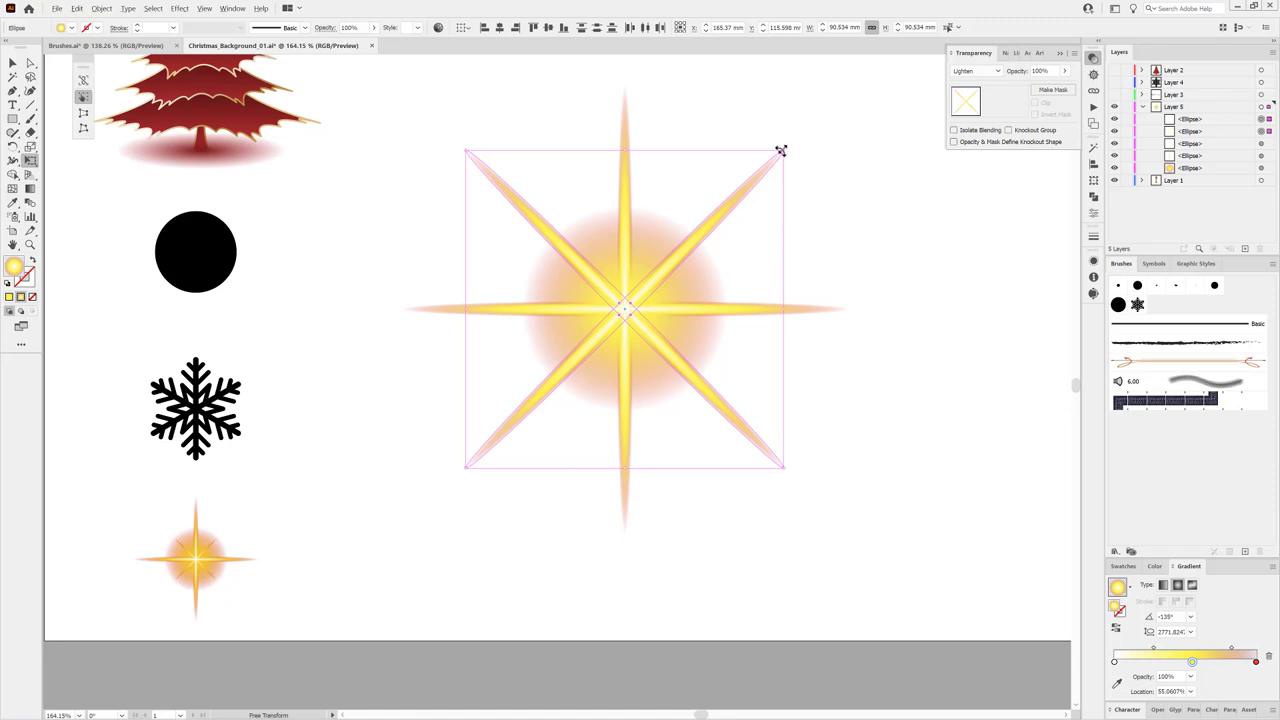
drag(780, 150, 694, 229)
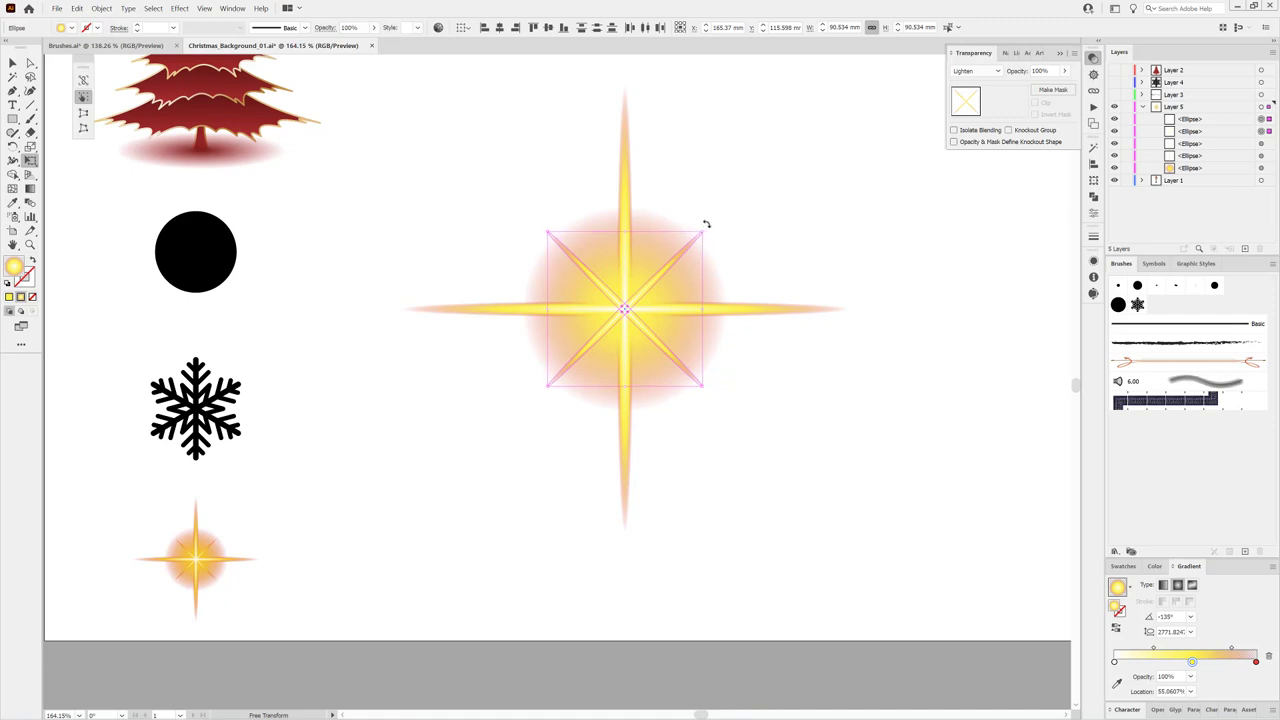
click(850, 177)
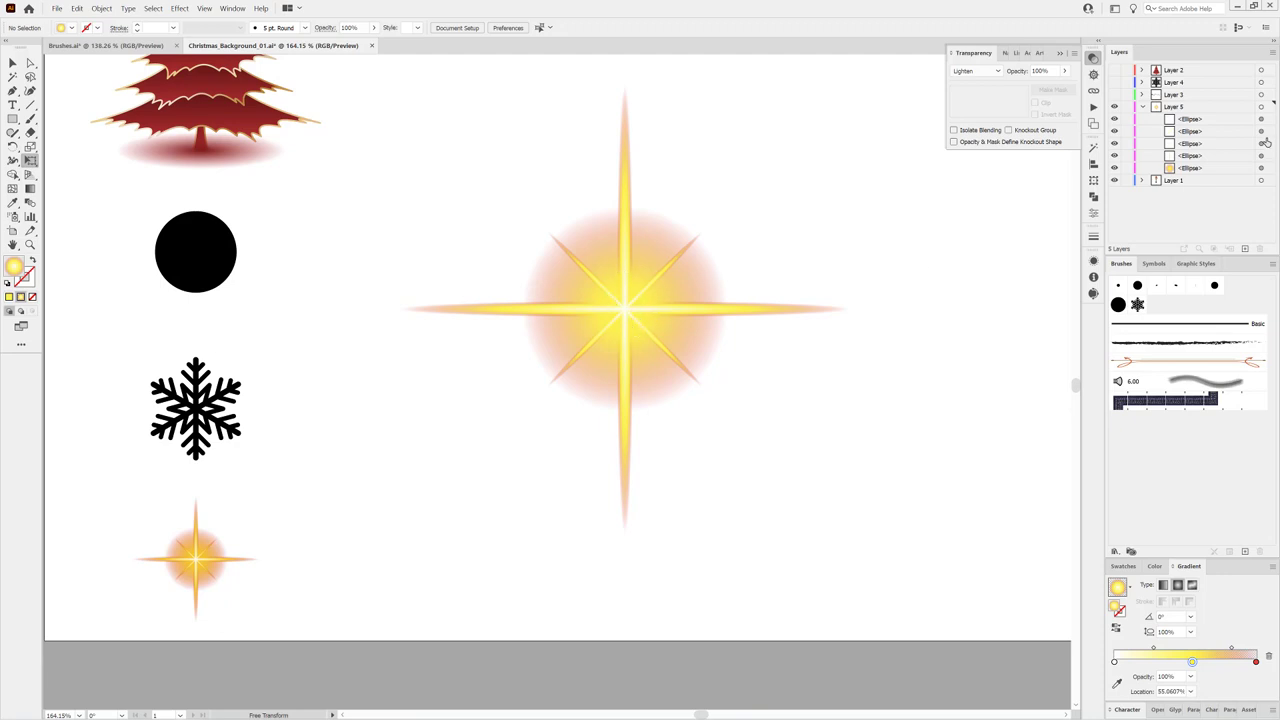
click(1192, 106)
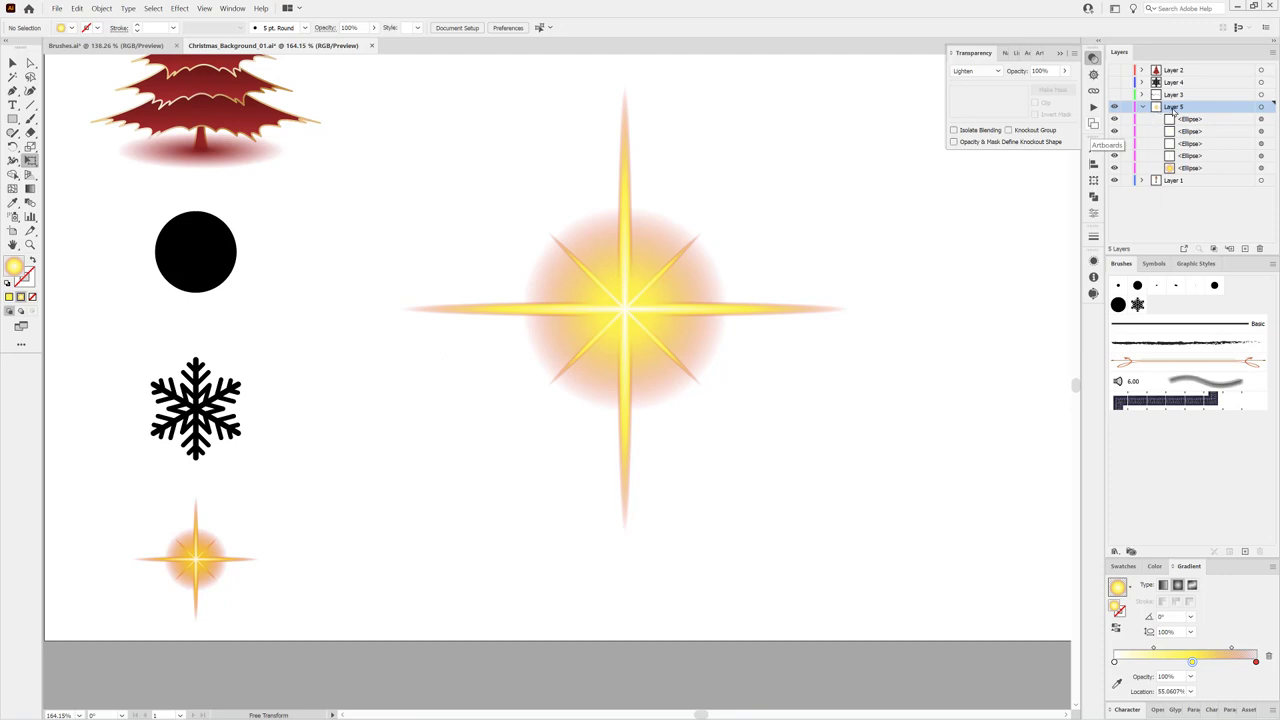
Step: Shrink the star flare to about 27.2 mm square and move it beside the bottom sparkle
click(1262, 107)
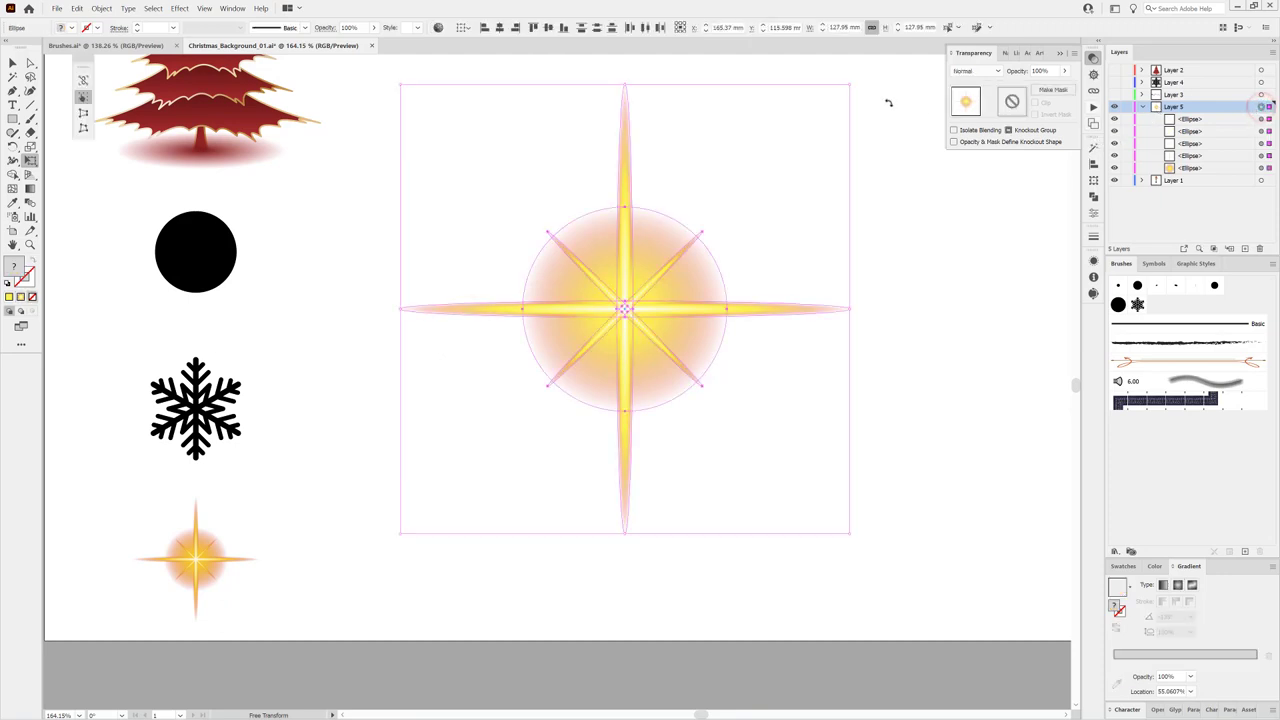
drag(847, 84, 651, 246)
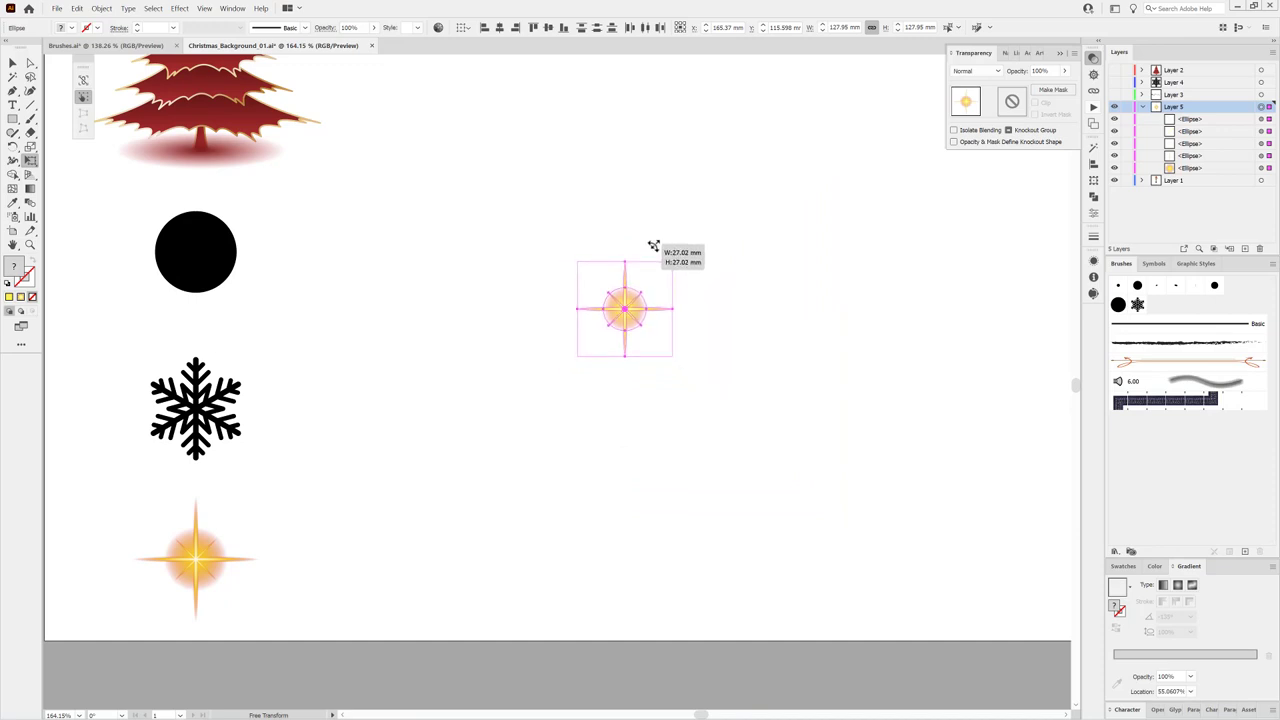
drag(640, 320, 362, 566)
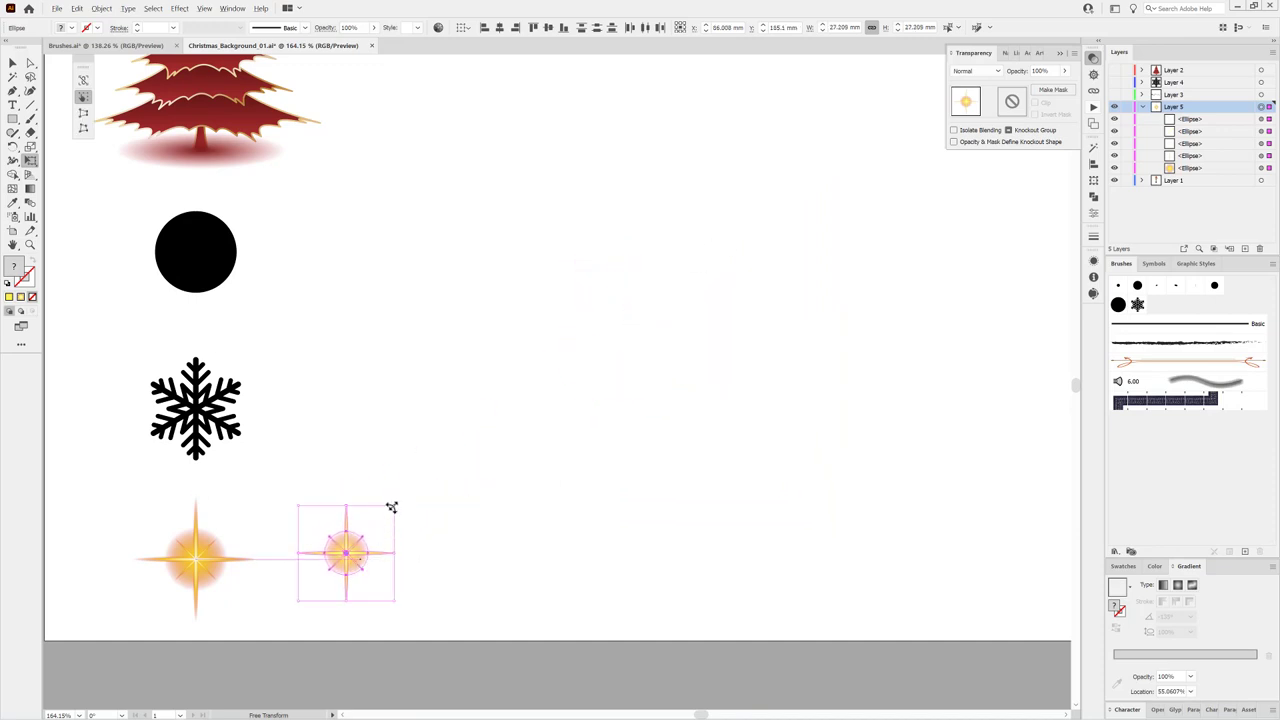
click(556, 436)
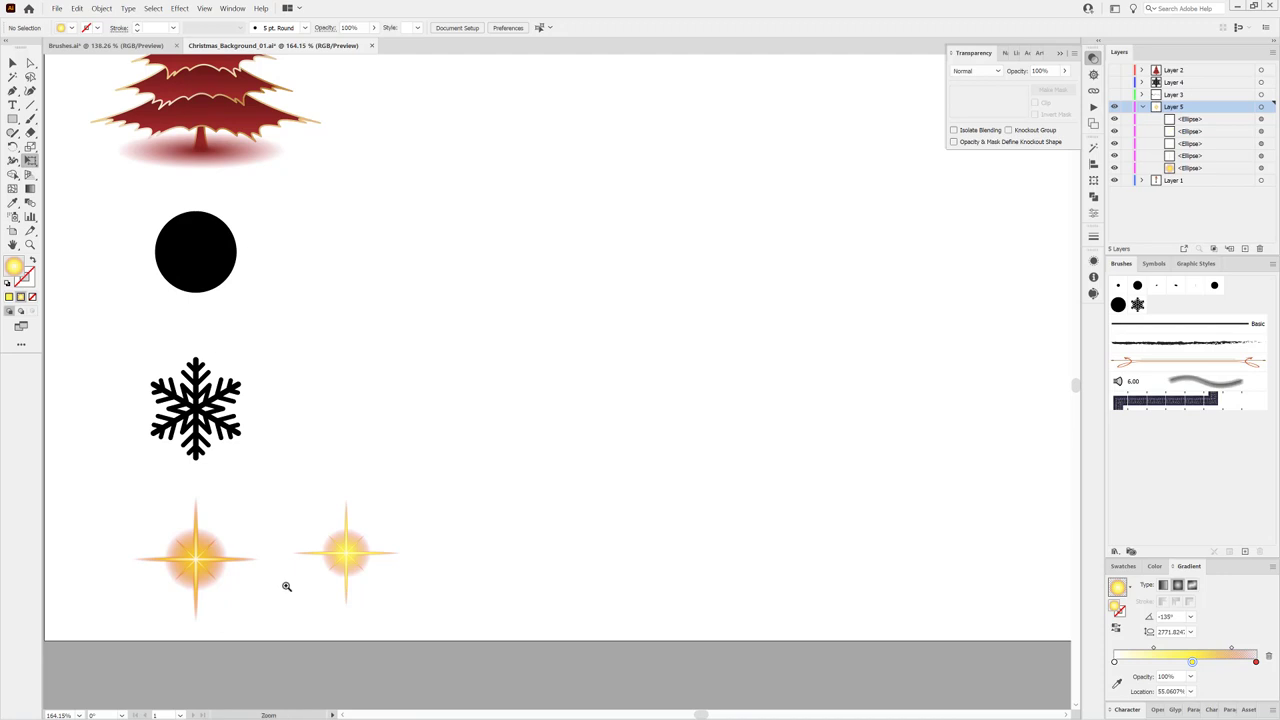
Step: Lengthen the sparkle's vertical and horizontal rays from about 31 mm to 35.4 mm, scaling from centre
scroll(288, 586, up, 5)
drag(291, 588, 482, 475)
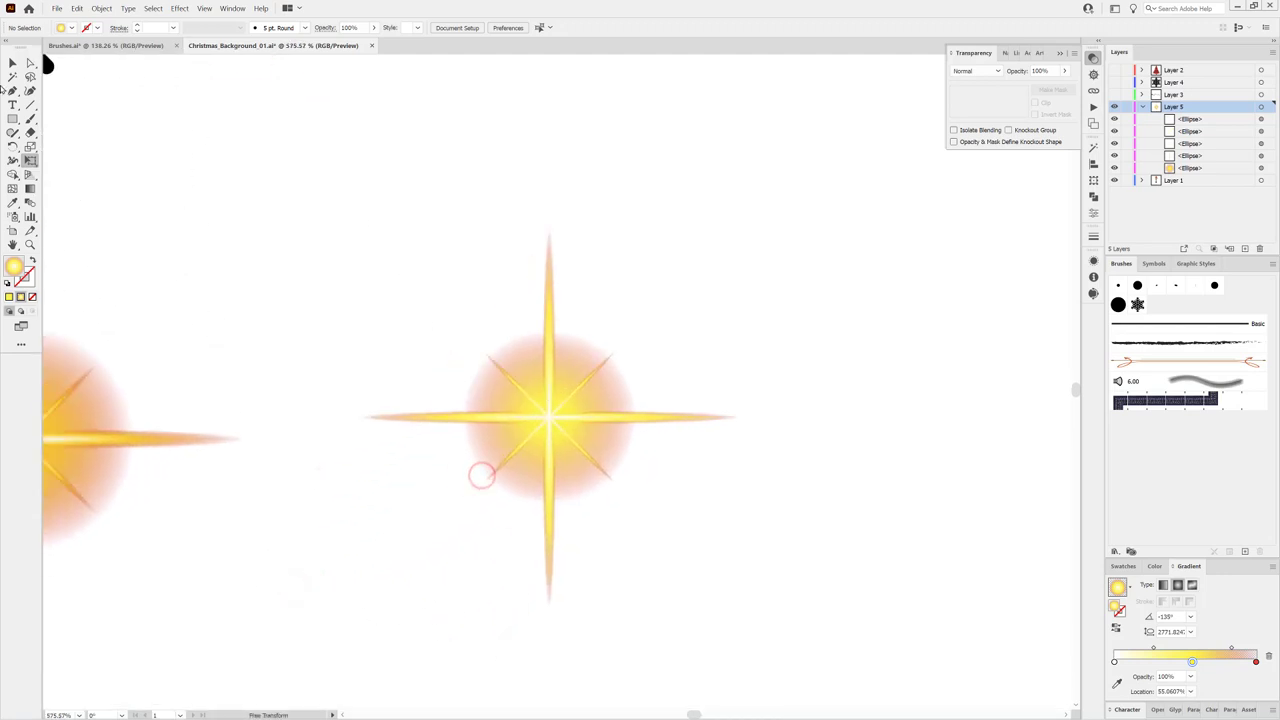
drag(27, 62, 96, 77)
drag(499, 207, 638, 294)
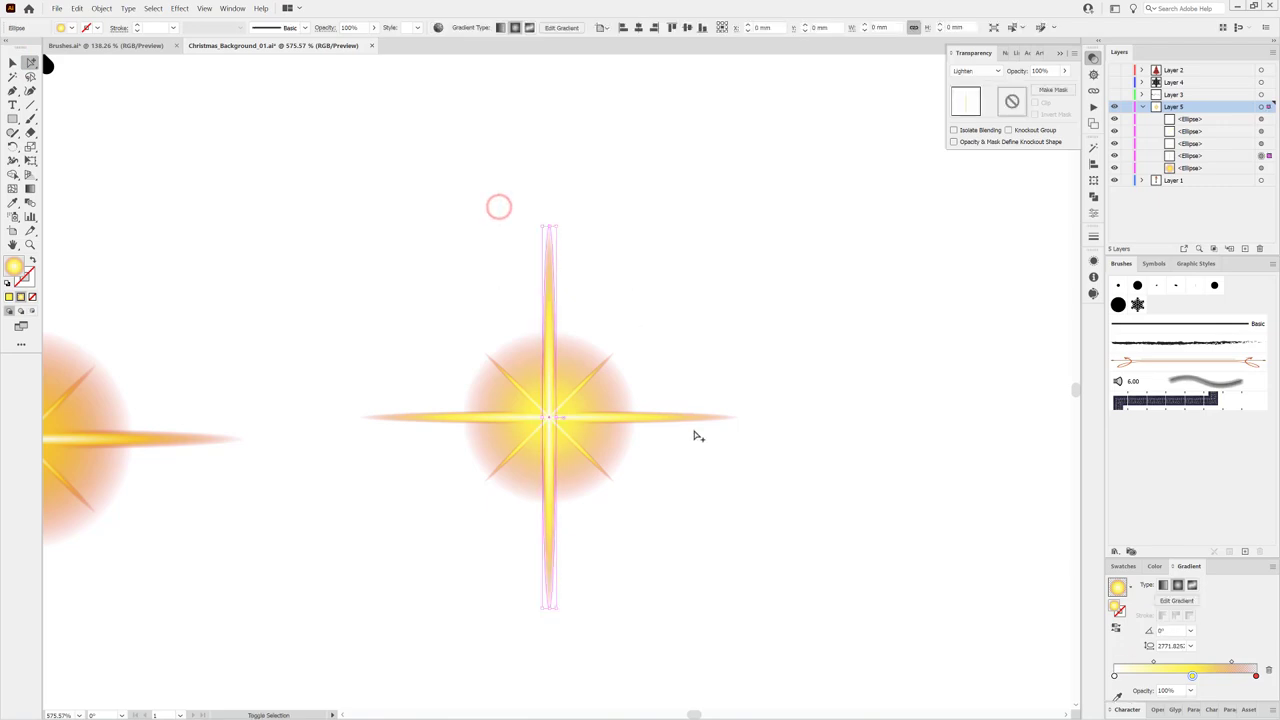
drag(683, 397, 729, 434)
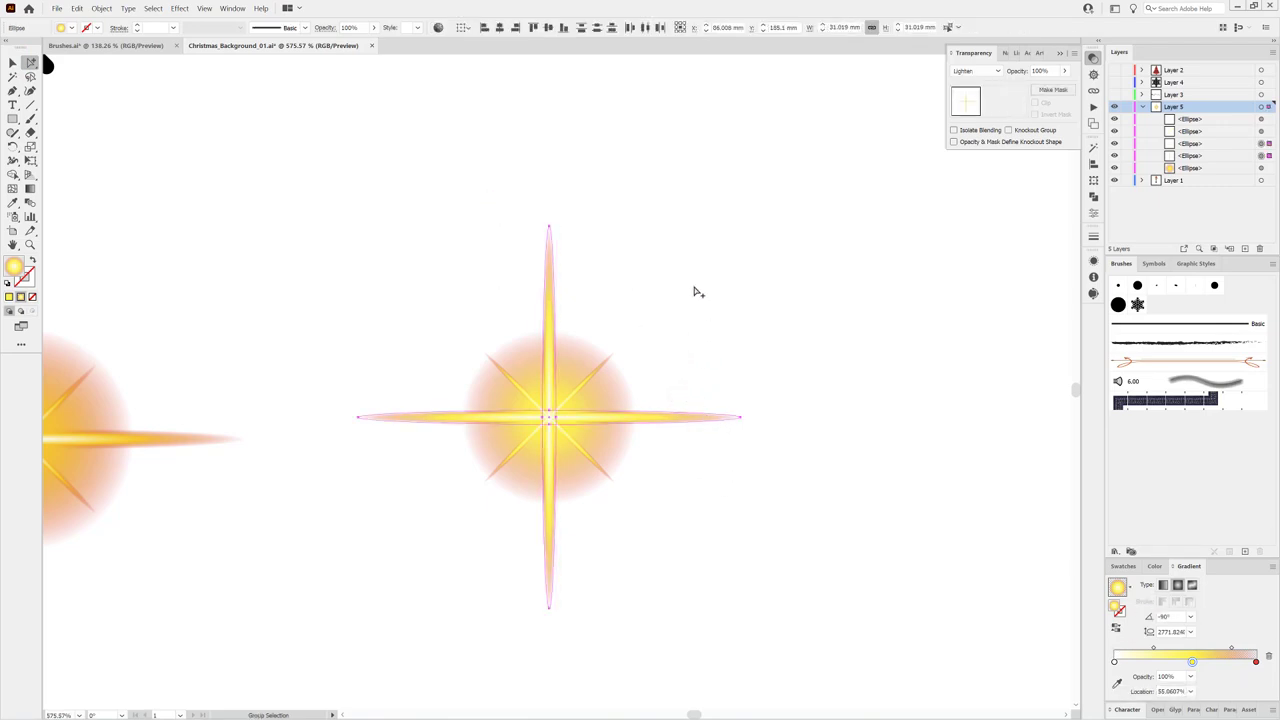
key(e)
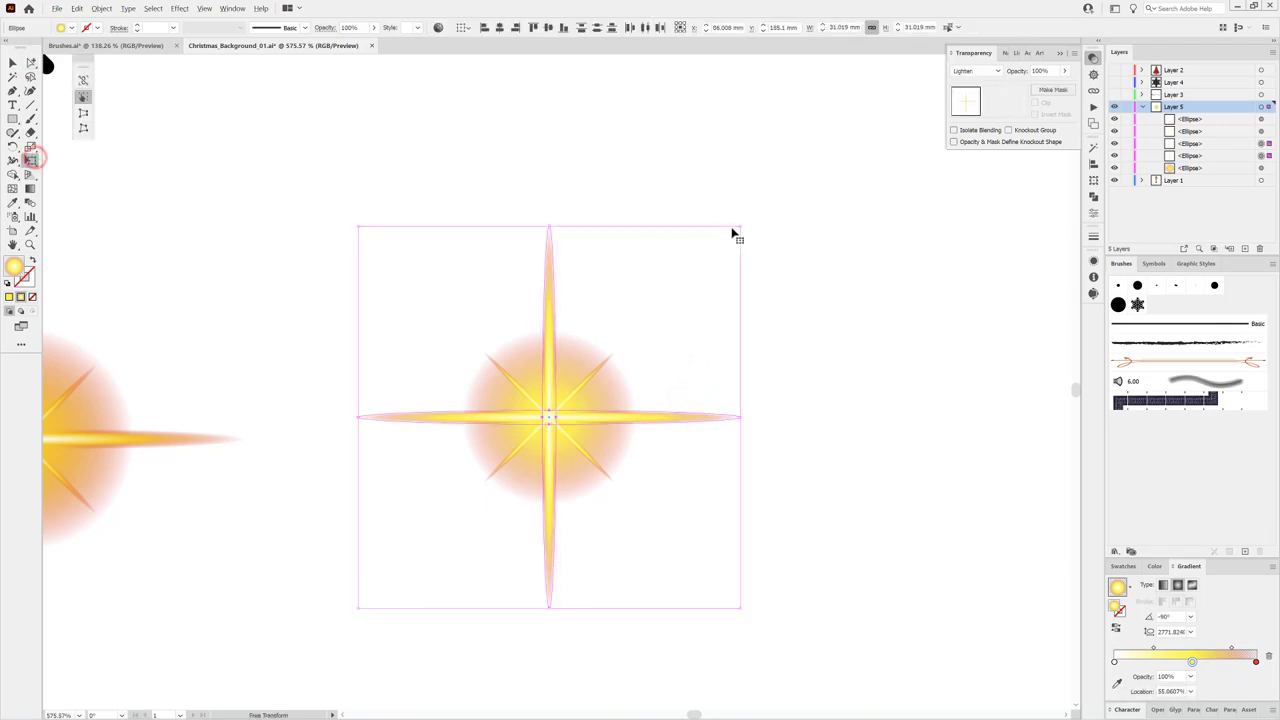
drag(738, 226, 766, 200)
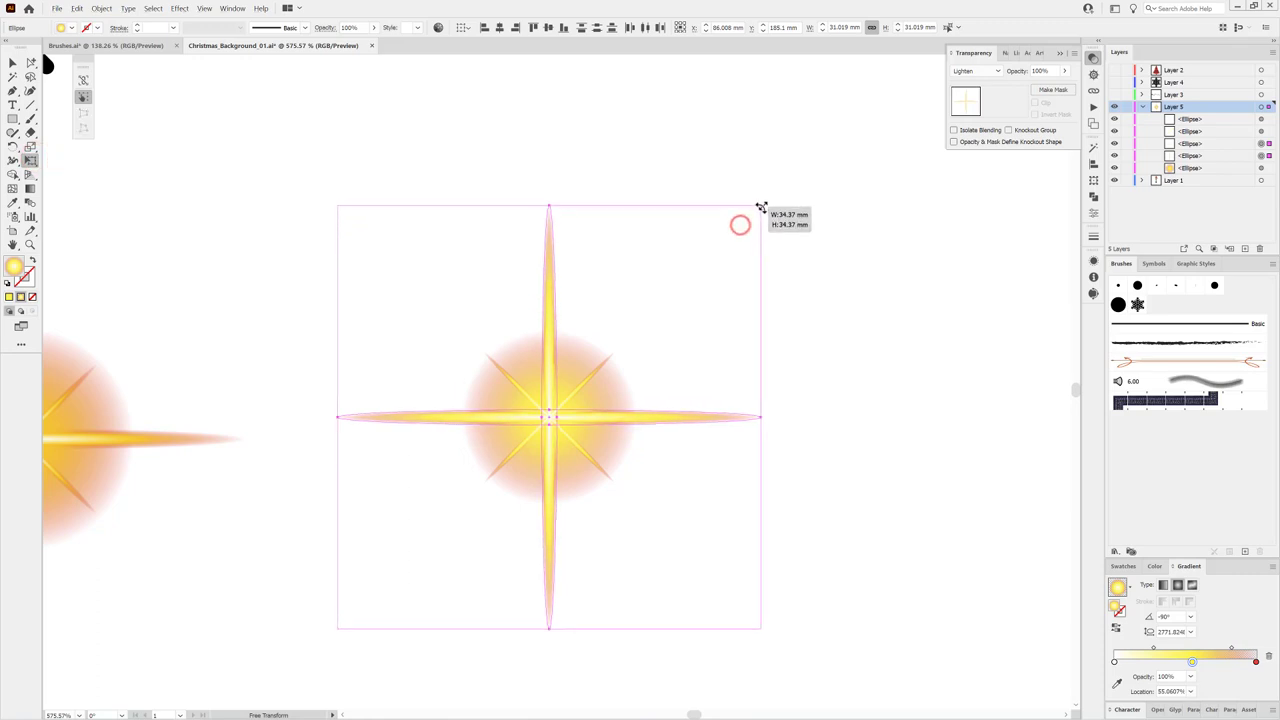
click(880, 264)
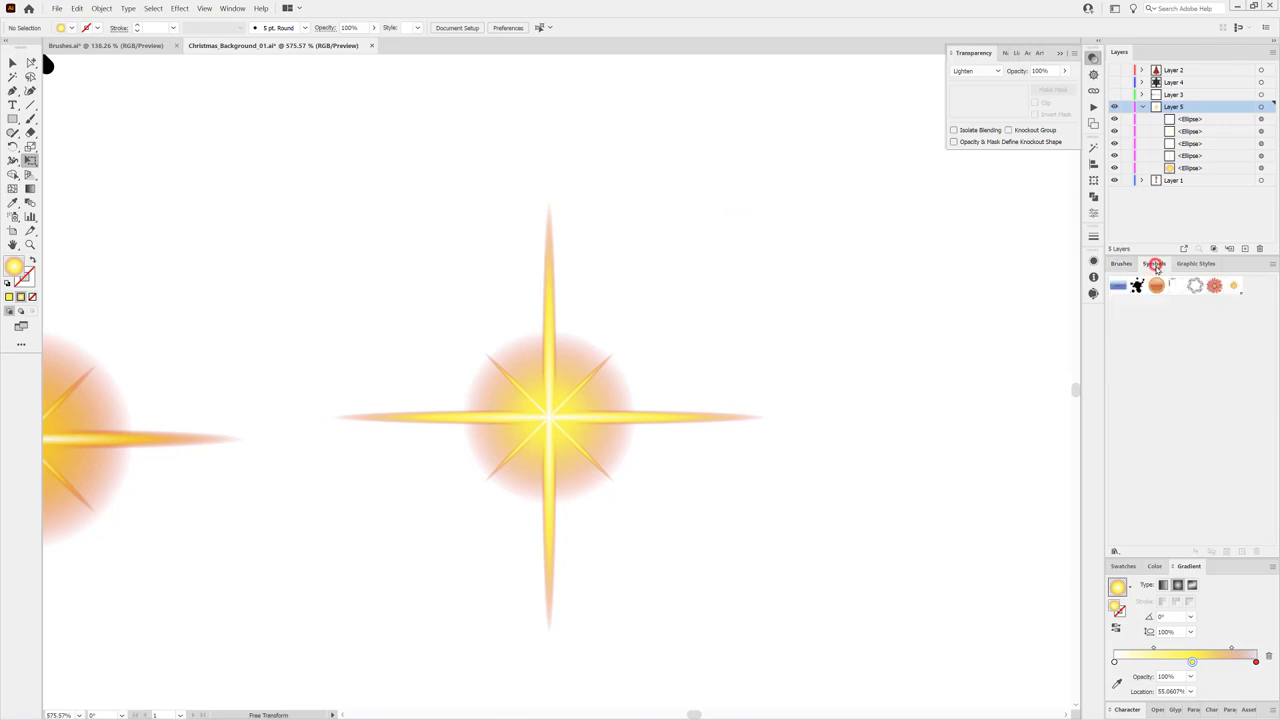
Step: Show the Symbols panel and marquee-select all the pieces of the star flare
click(1153, 264)
click(233, 8)
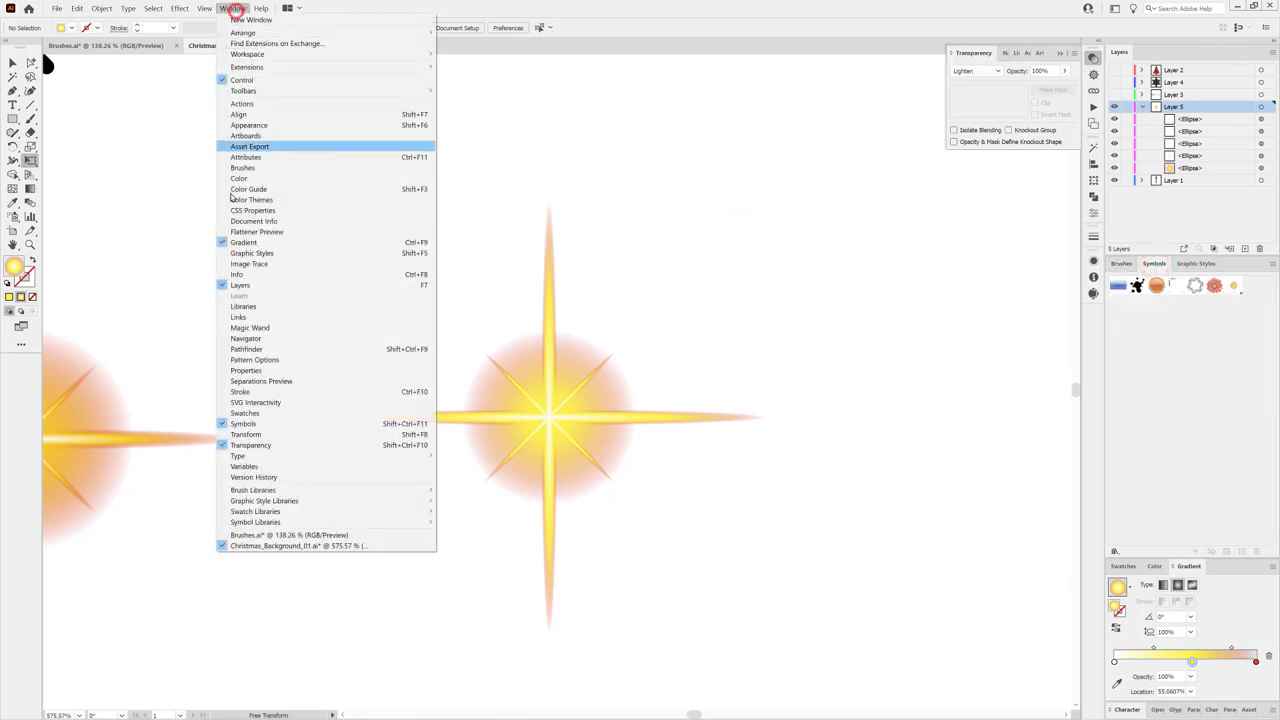
click(871, 10)
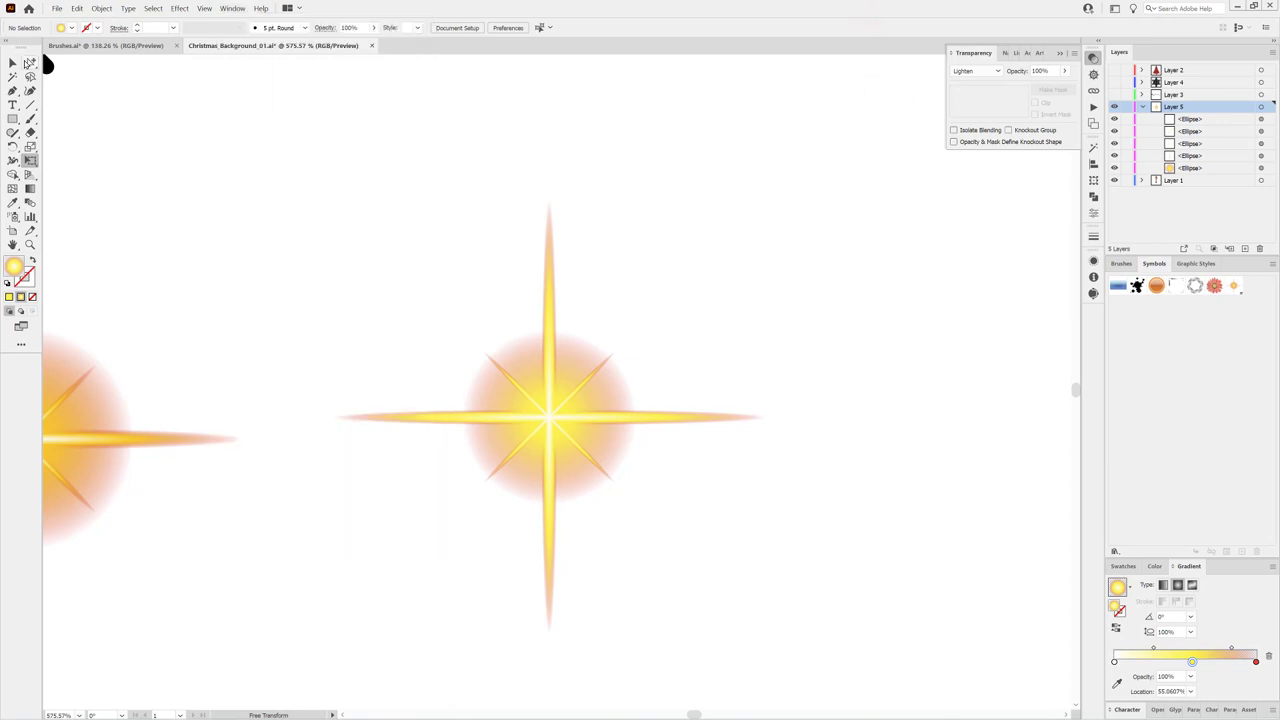
click(12, 62)
mouse_move(431, 203)
mouse_down()
mouse_move(531, 374)
mouse_move(736, 541)
mouse_up()
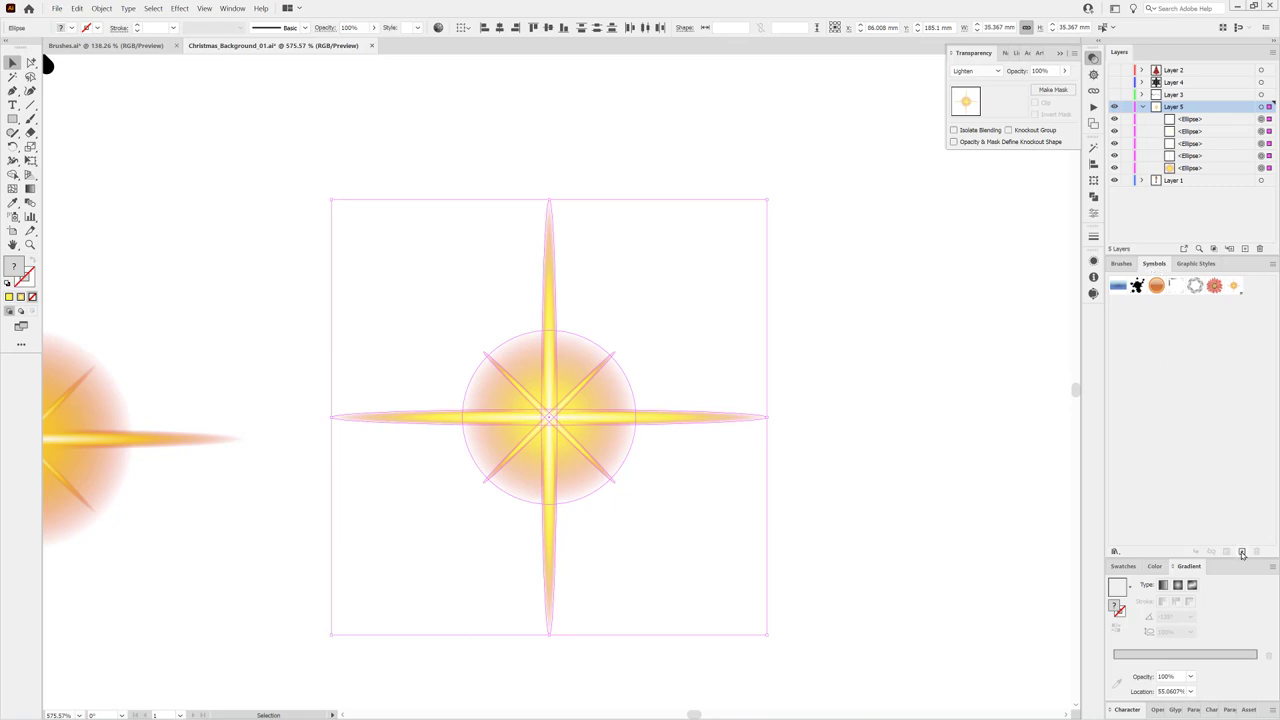
Step: Create a new symbol named Star_01 from the star, resolving the duplicate-name warning
click(1241, 552)
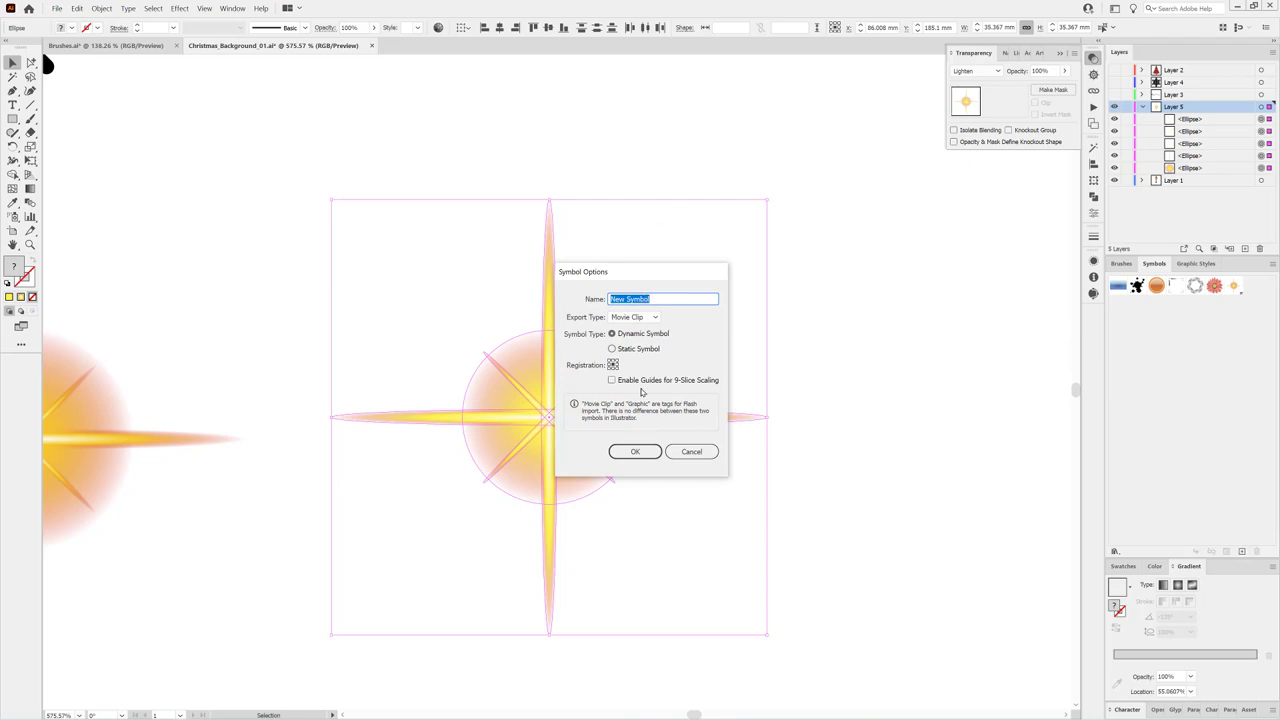
click(636, 452)
text(Star)
click(636, 451)
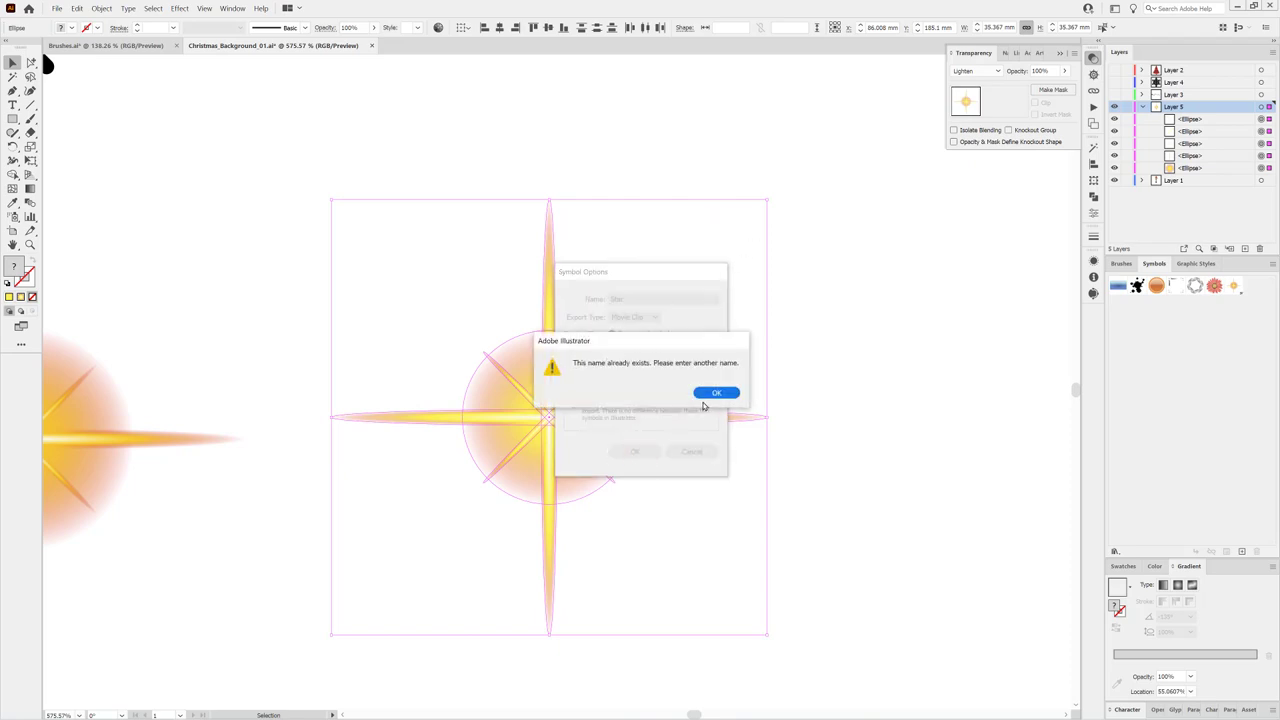
click(716, 394)
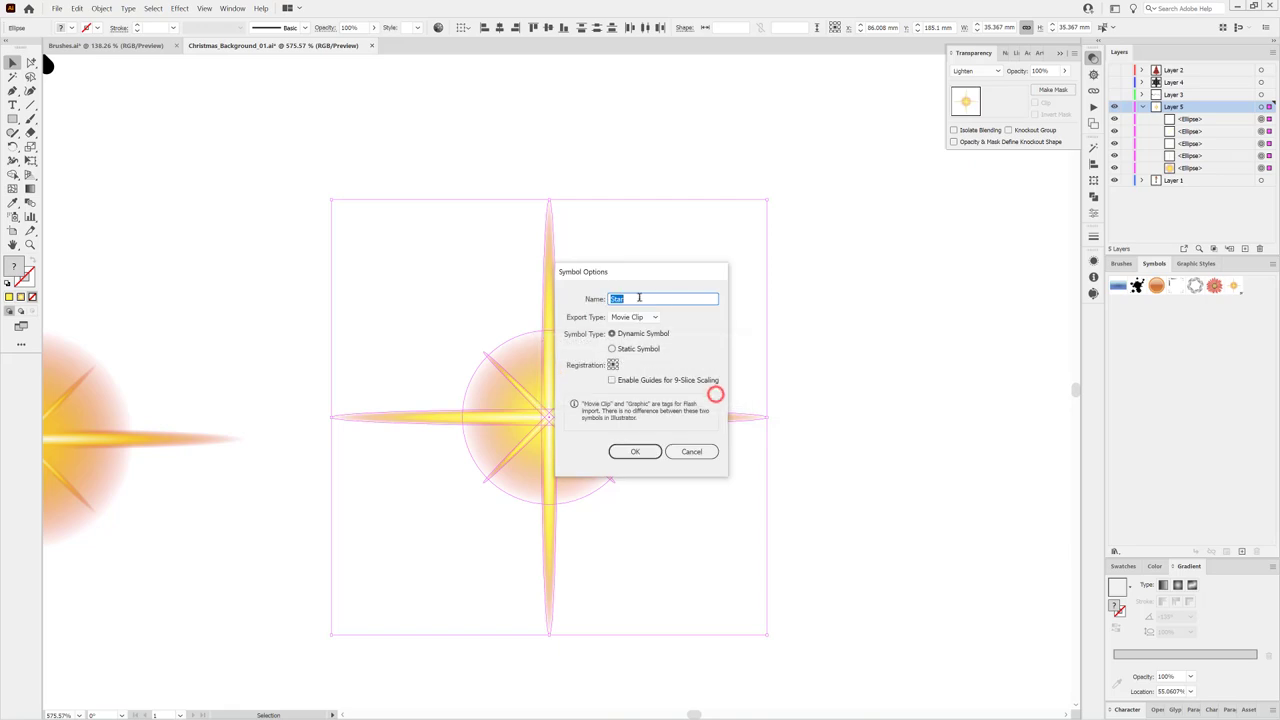
click(641, 297)
text(_01)
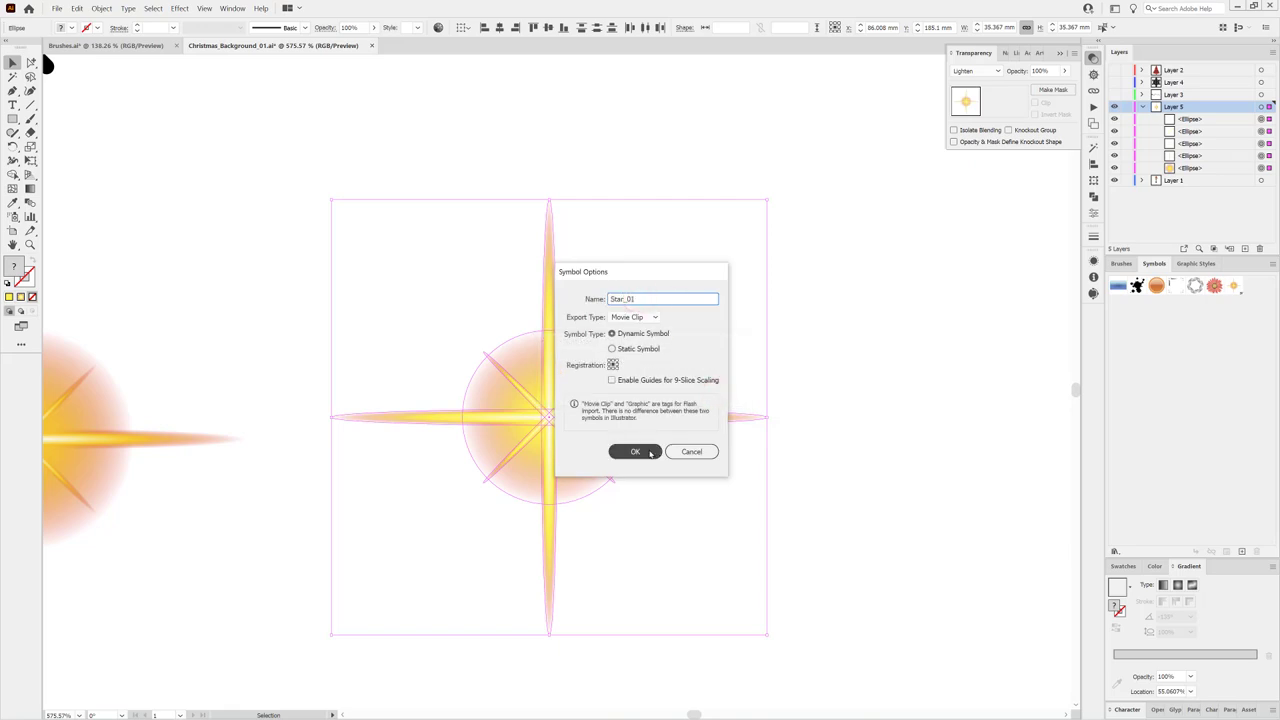
click(645, 451)
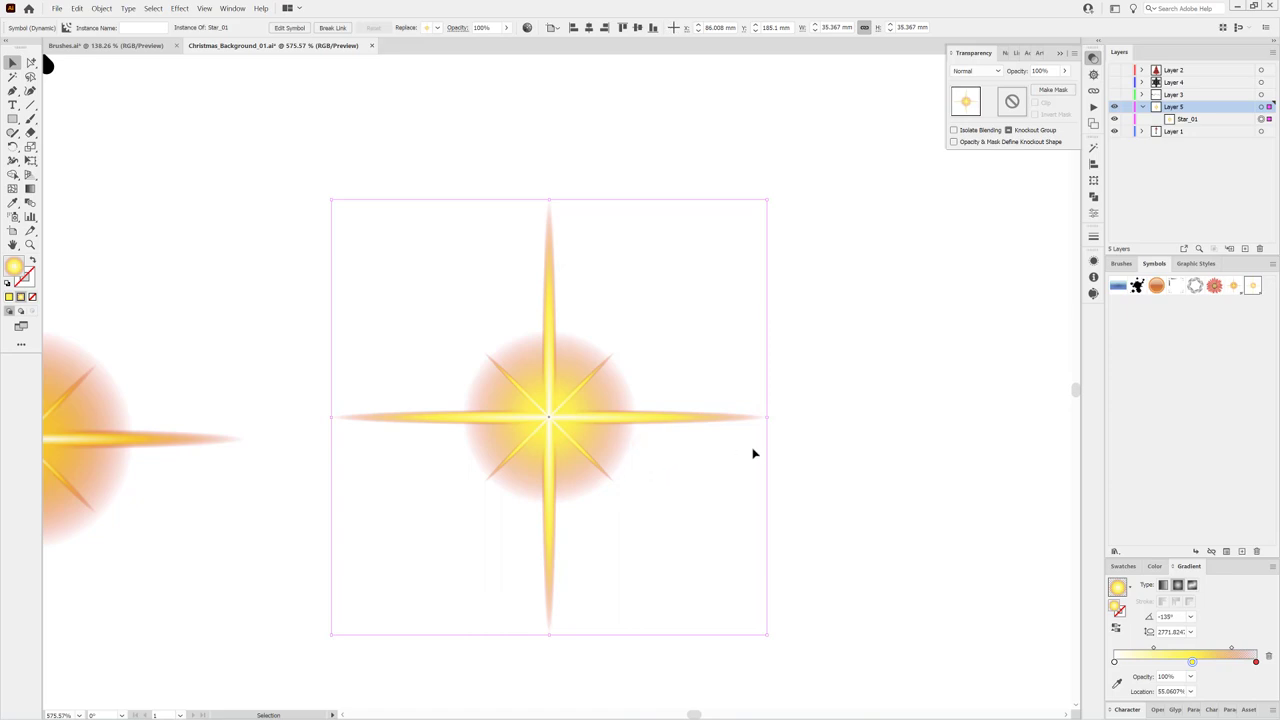
Step: Spray a wavy band of Star_01 sparkles across the artboard with the Symbol Sprayer, then fit the artboard in view
scroll(880, 370, down, 5)
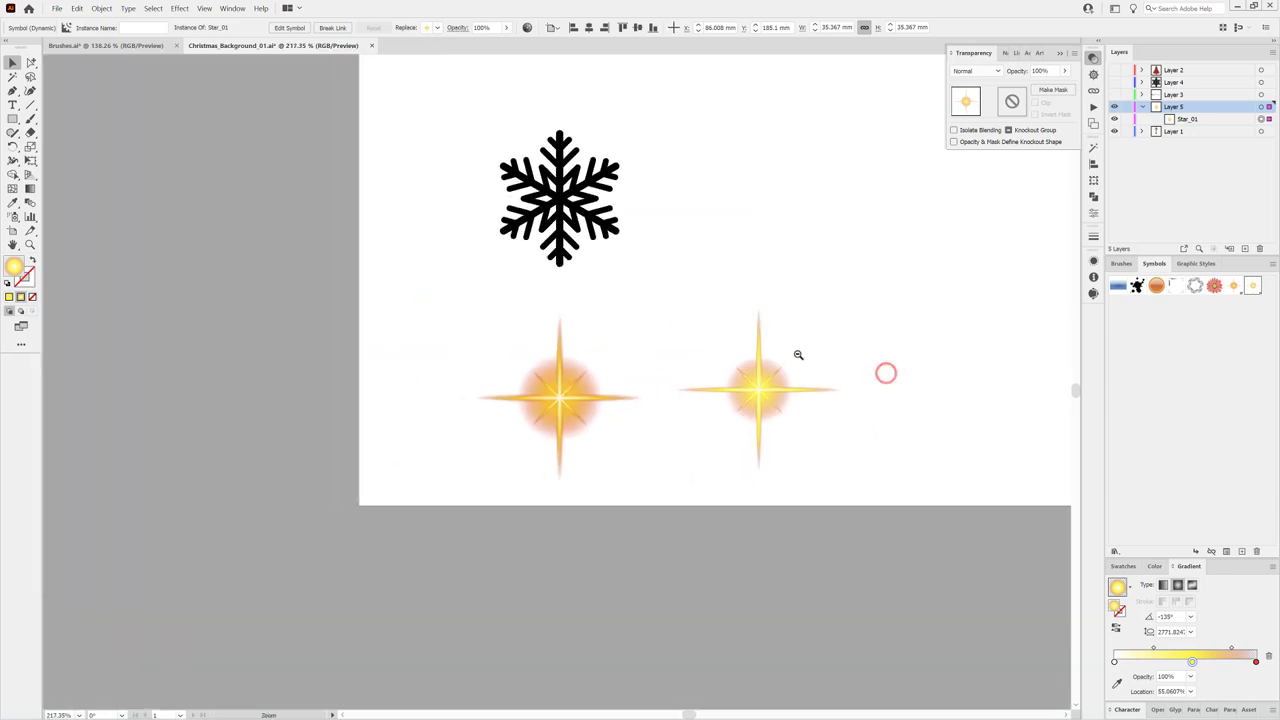
scroll(900, 340, up, 3)
scroll(715, 420, up, 3)
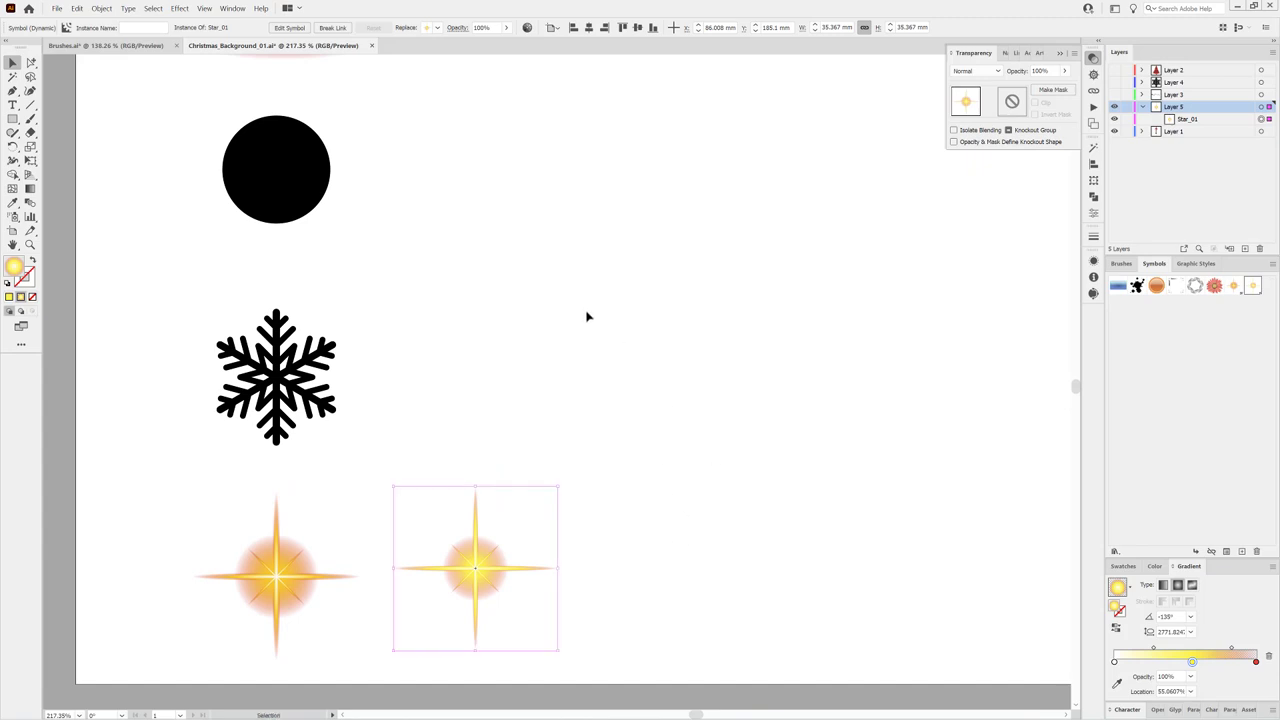
click(694, 283)
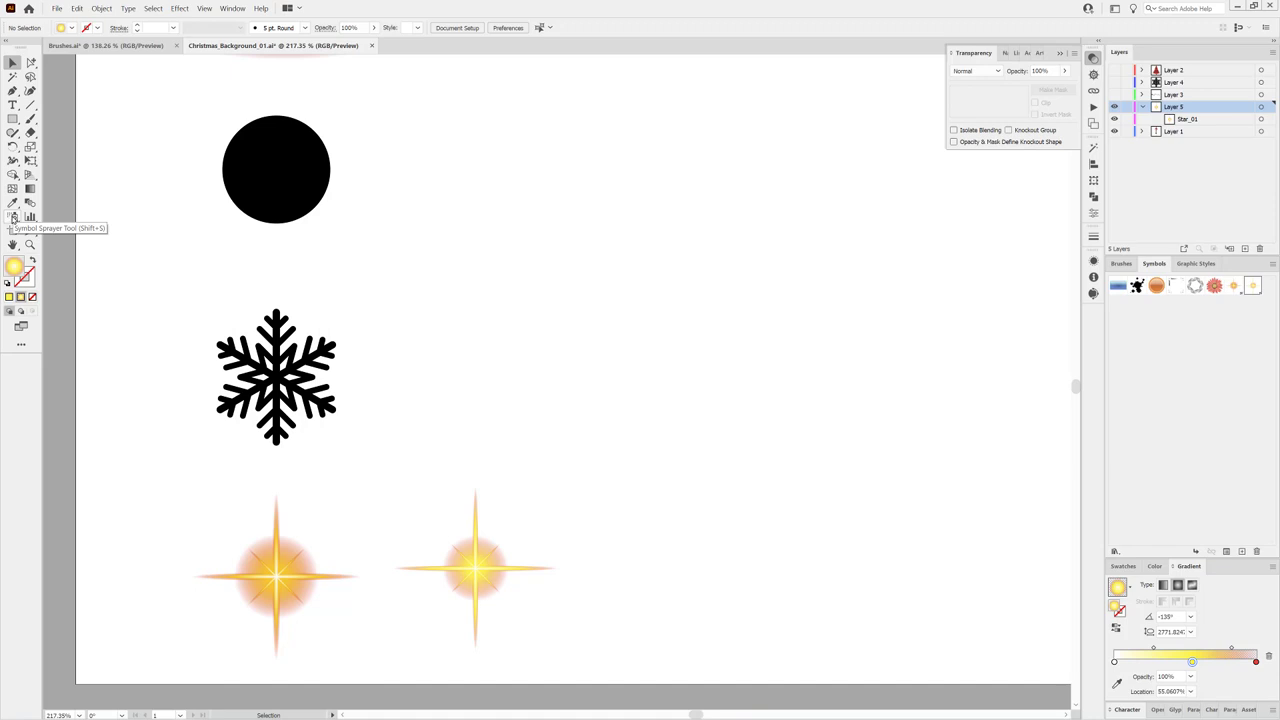
click(13, 217)
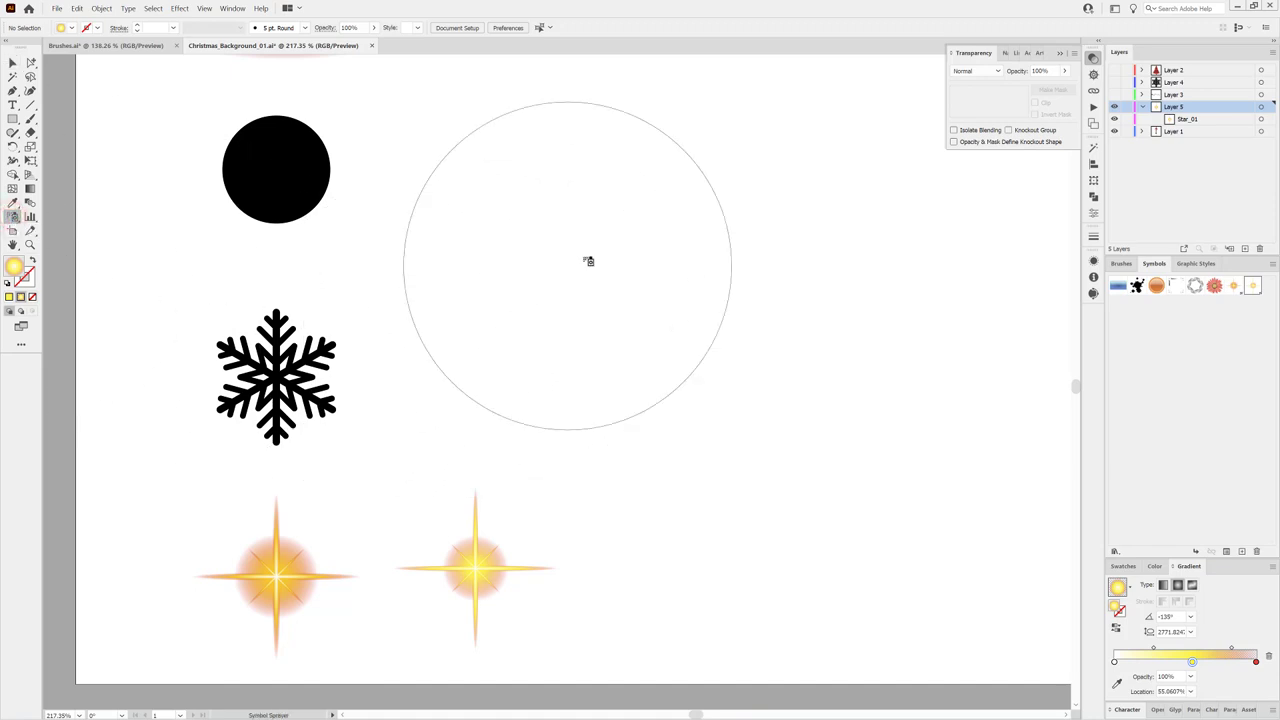
mouse_move(497, 258)
mouse_down()
mouse_move(586, 228)
mouse_move(1010, 230)
mouse_up()
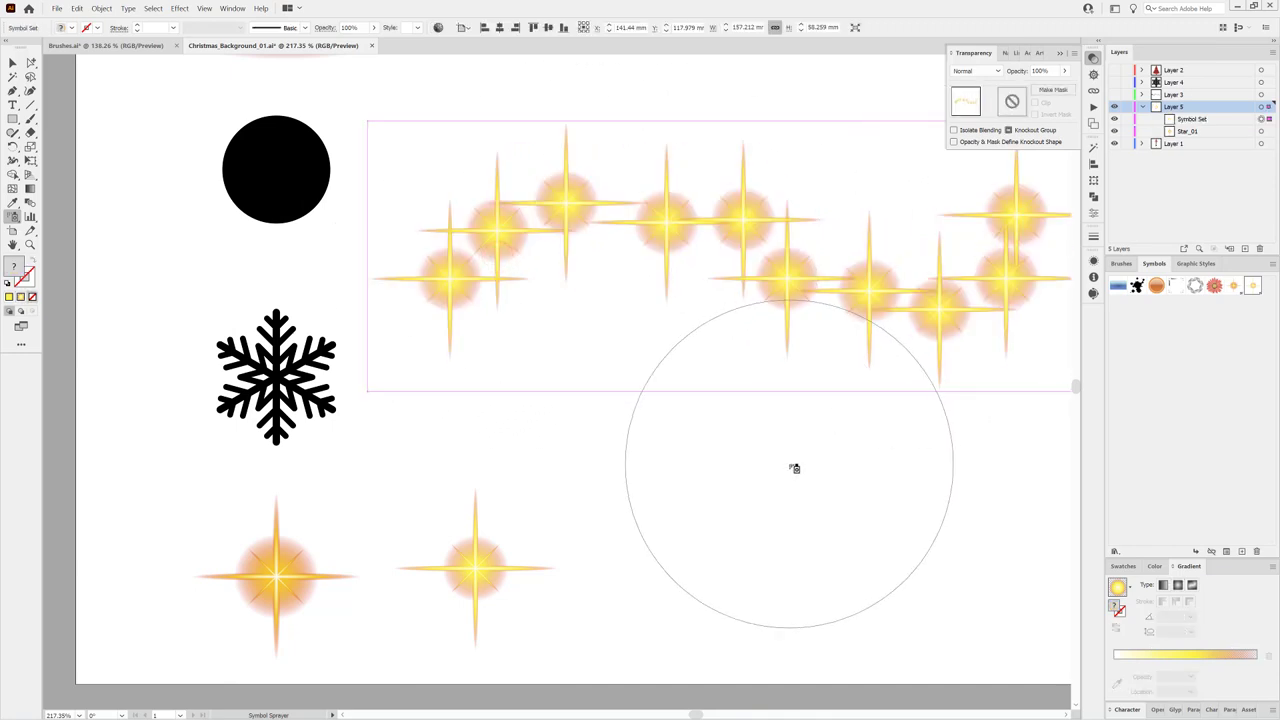
key(ctrl+0)
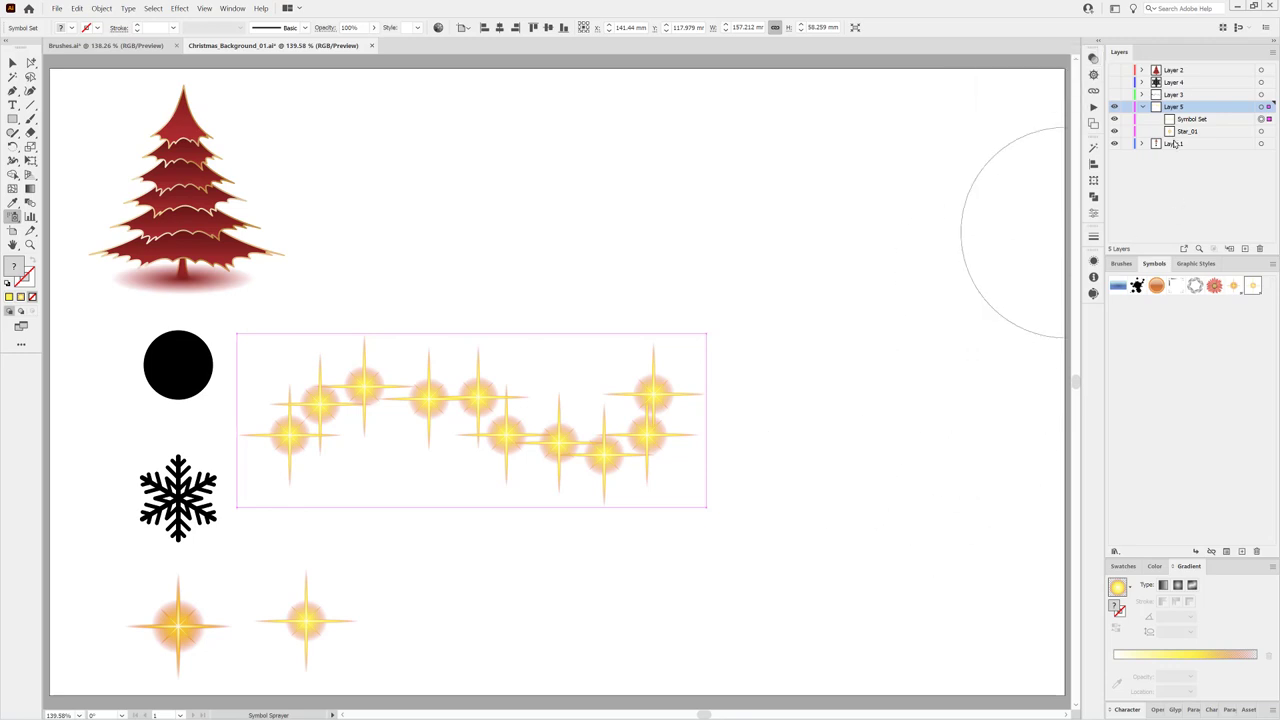
Step: Hide all layers except the tree's Layer 2 and add a new layer below it
click(1143, 107)
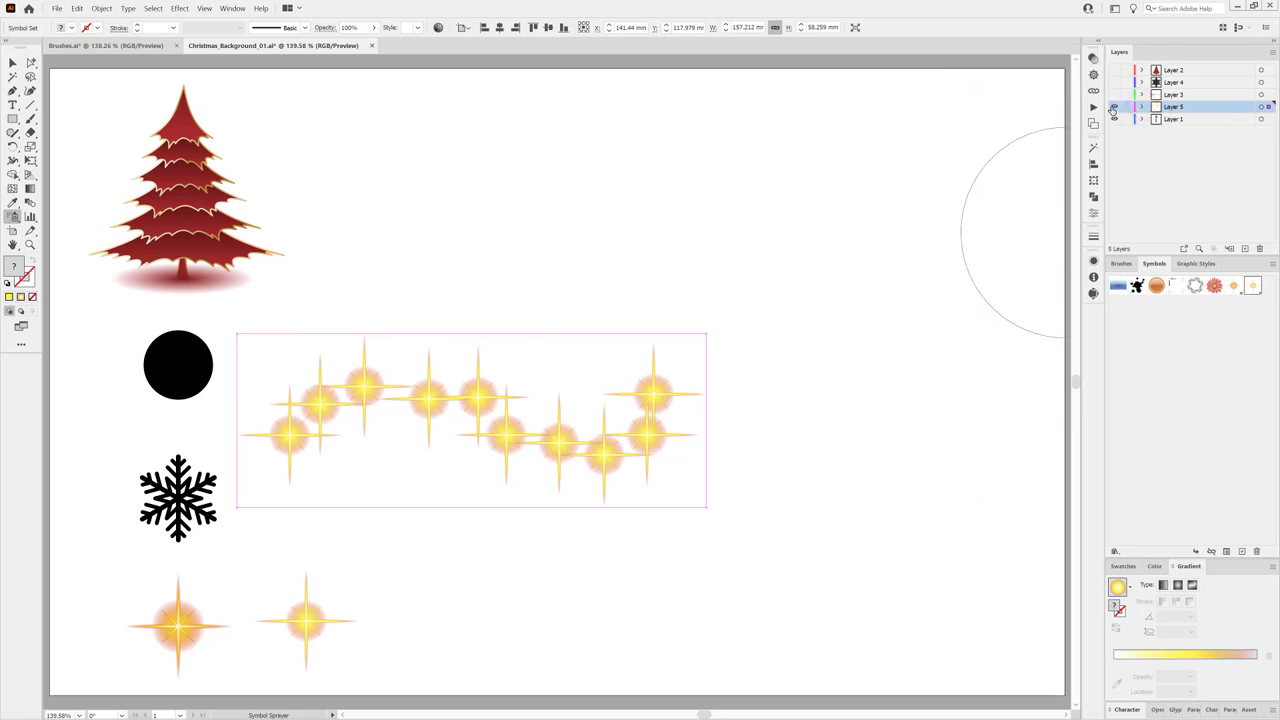
click(1115, 107)
click(1114, 119)
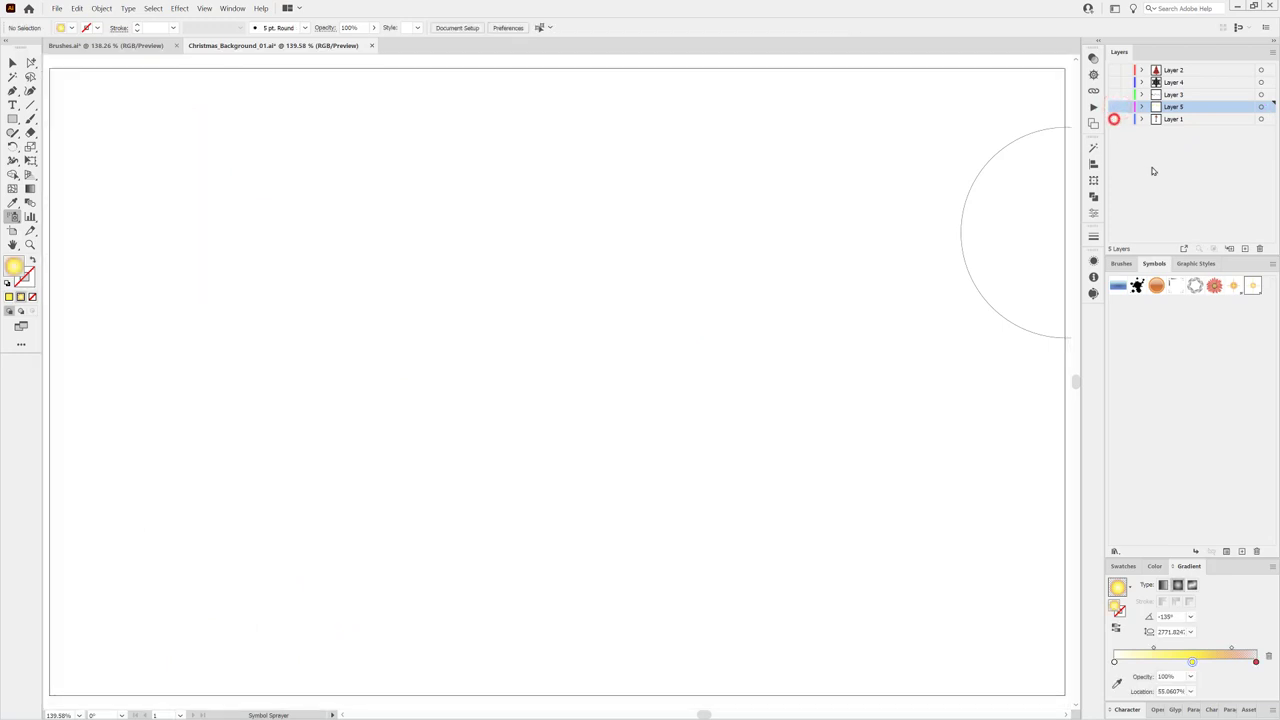
click(1114, 72)
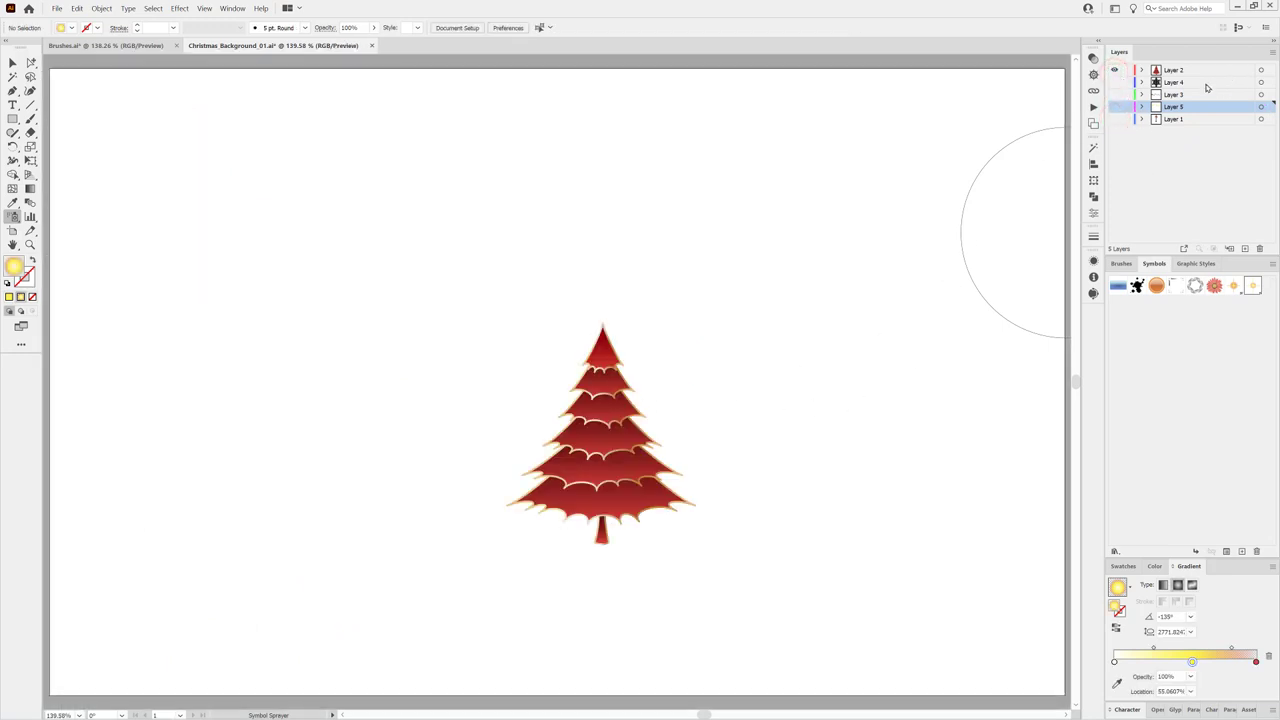
click(1245, 249)
drag(1180, 108, 1181, 76)
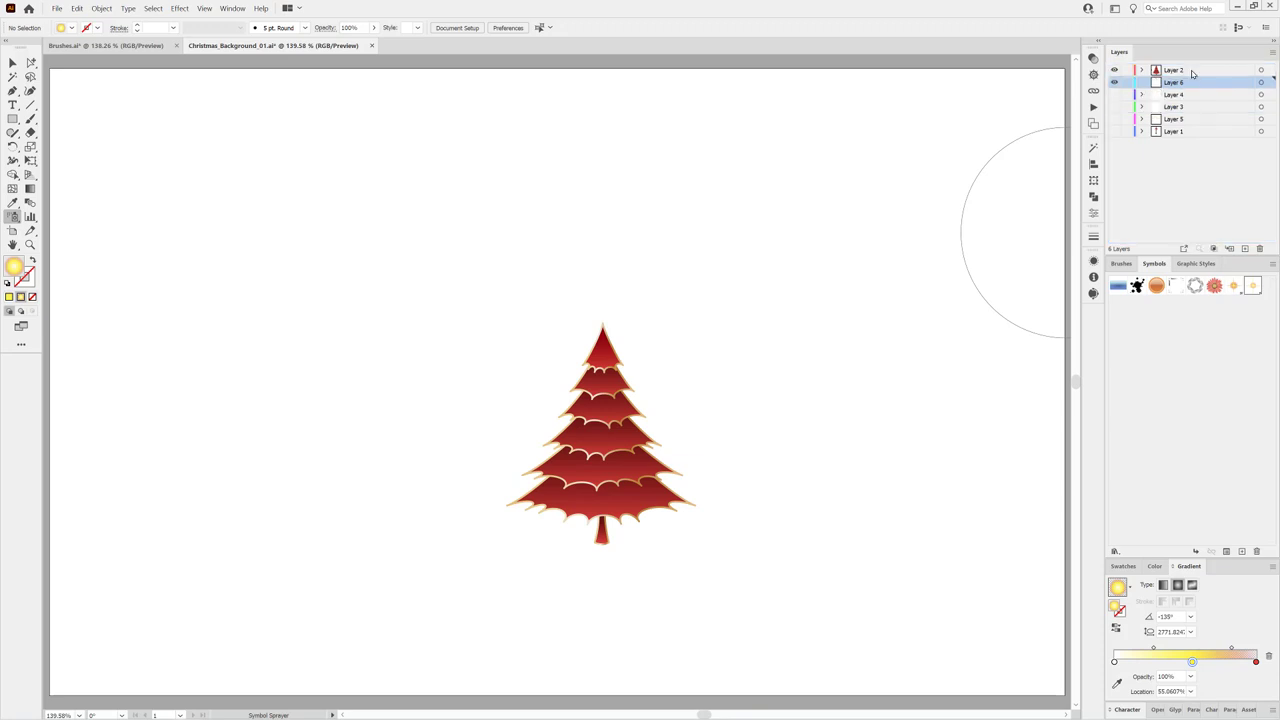
Step: Draw a 340 × 210 mm artboard-filling rectangle and fill it with crimson red
click(12, 118)
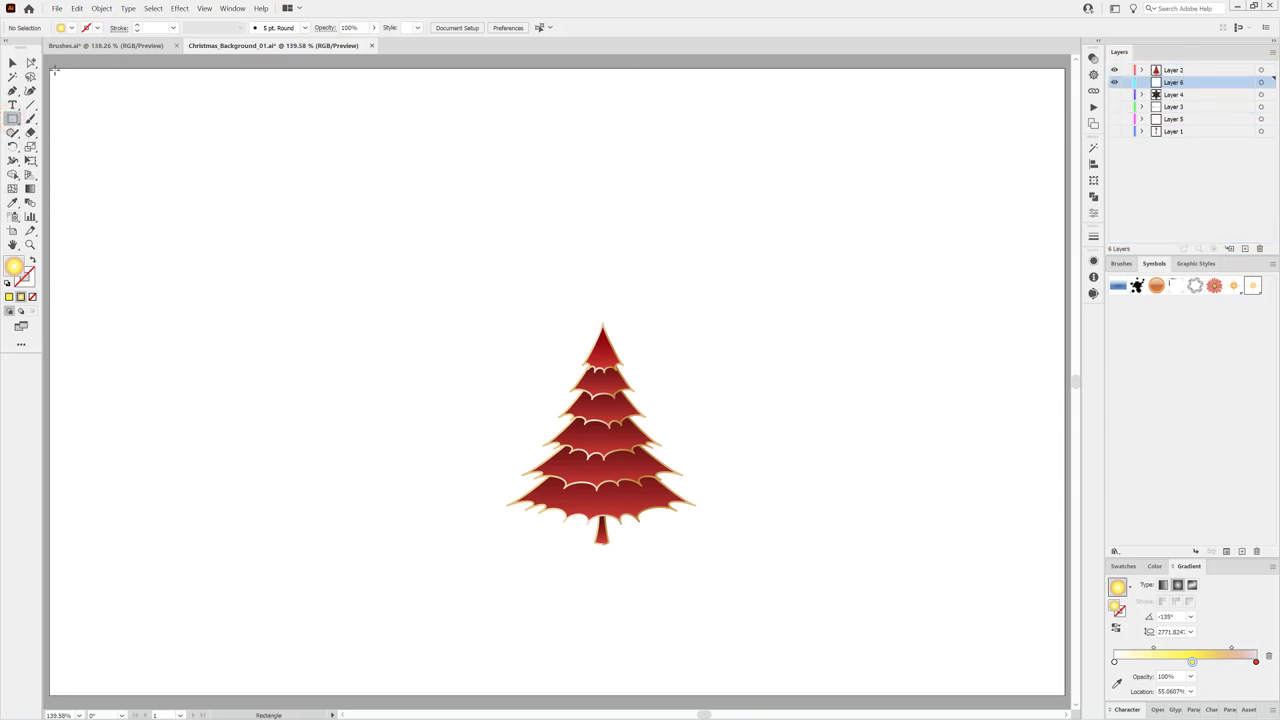
drag(49, 66, 855, 541)
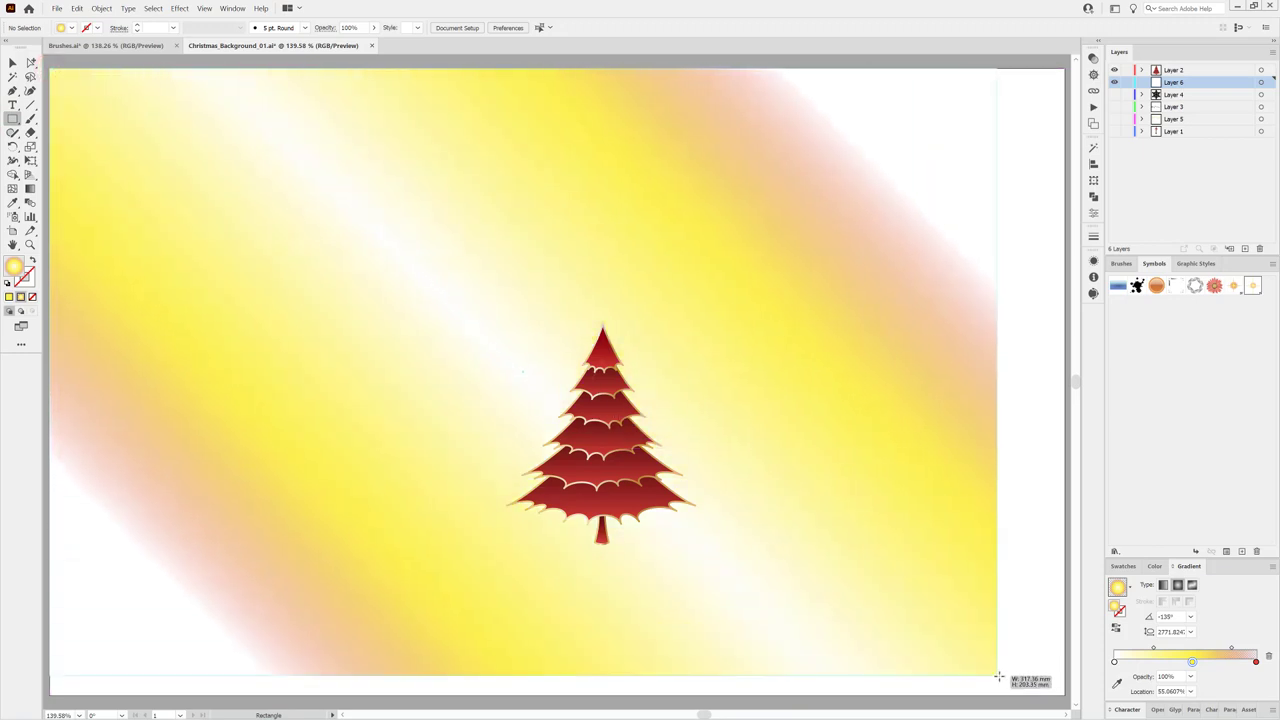
drag(855, 541, 1065, 694)
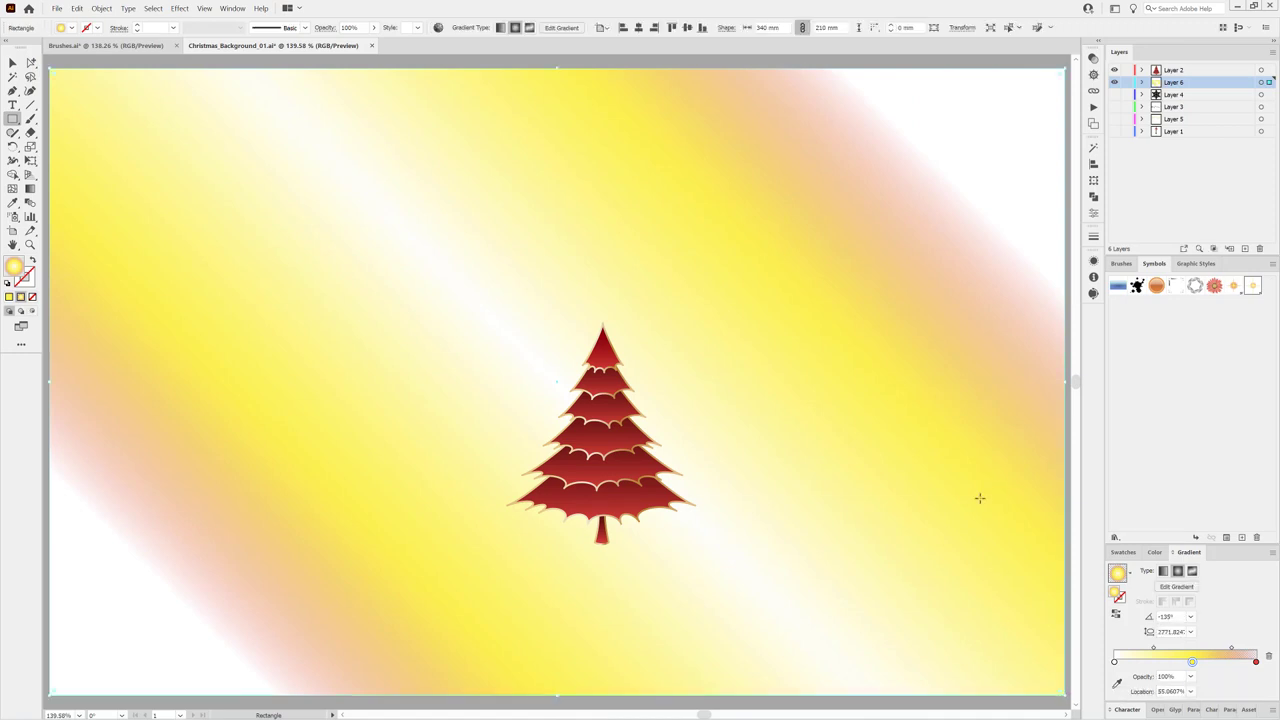
click(1121, 552)
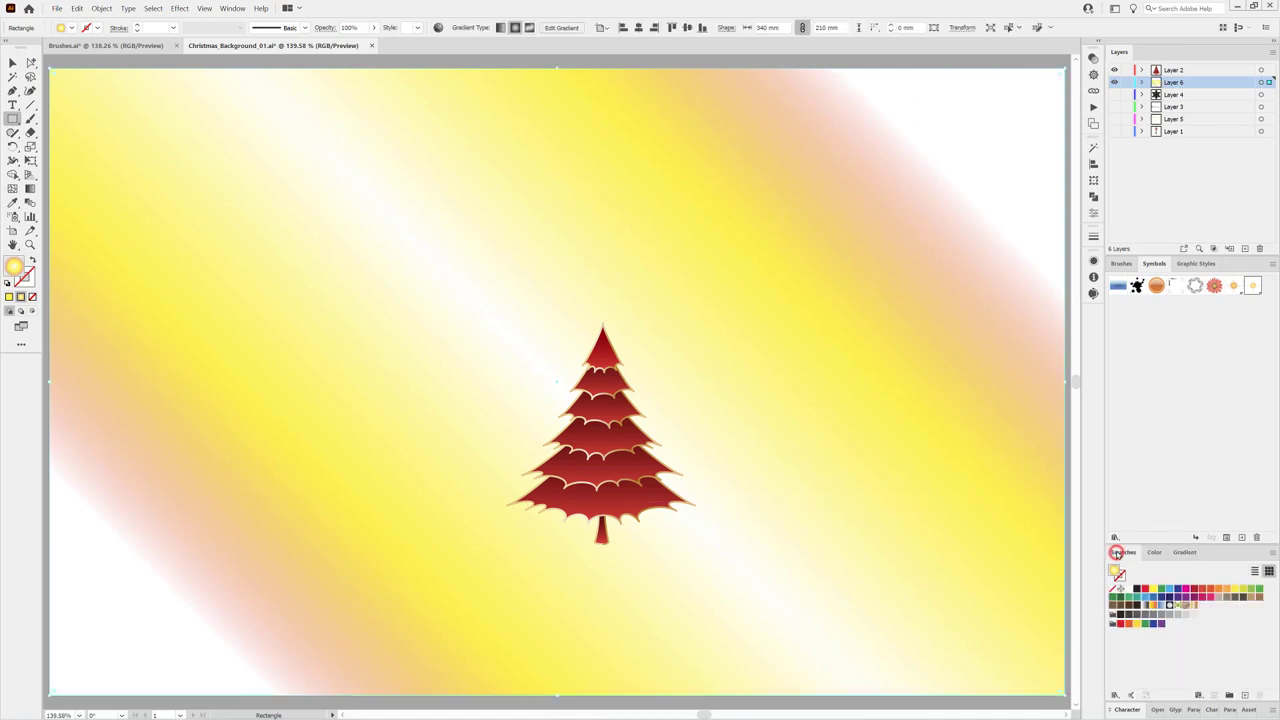
click(1193, 592)
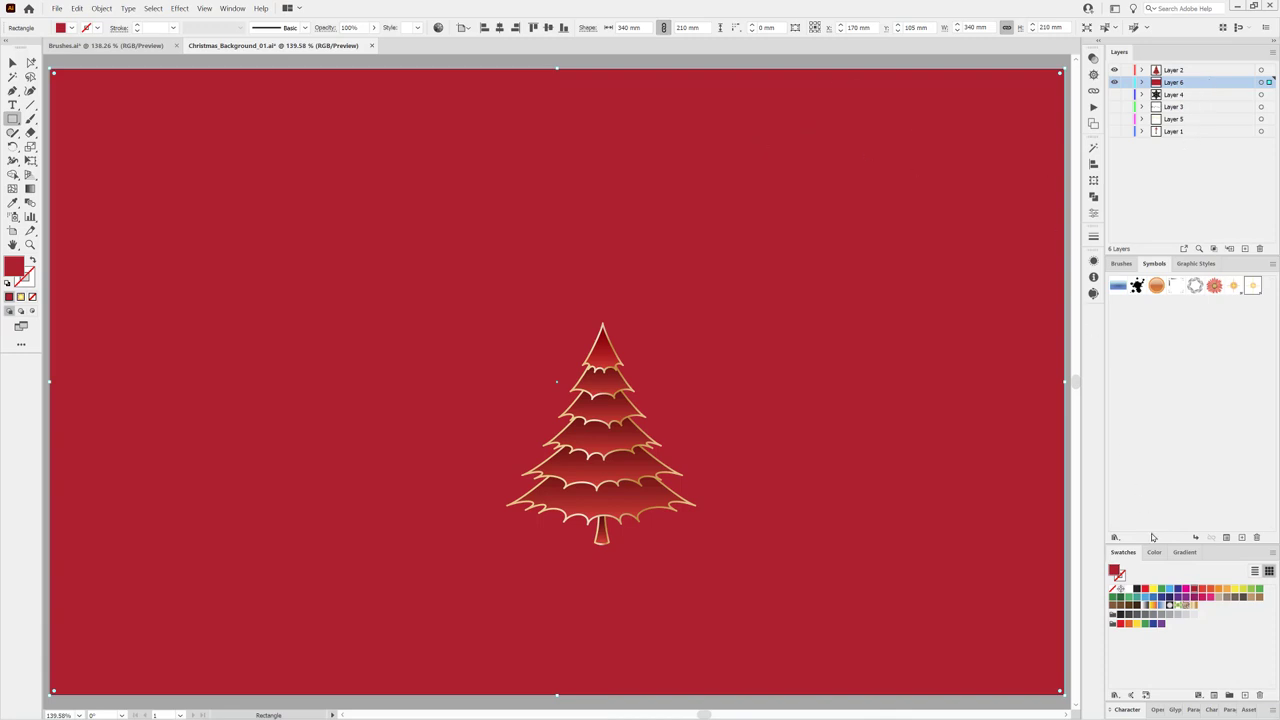
click(1188, 552)
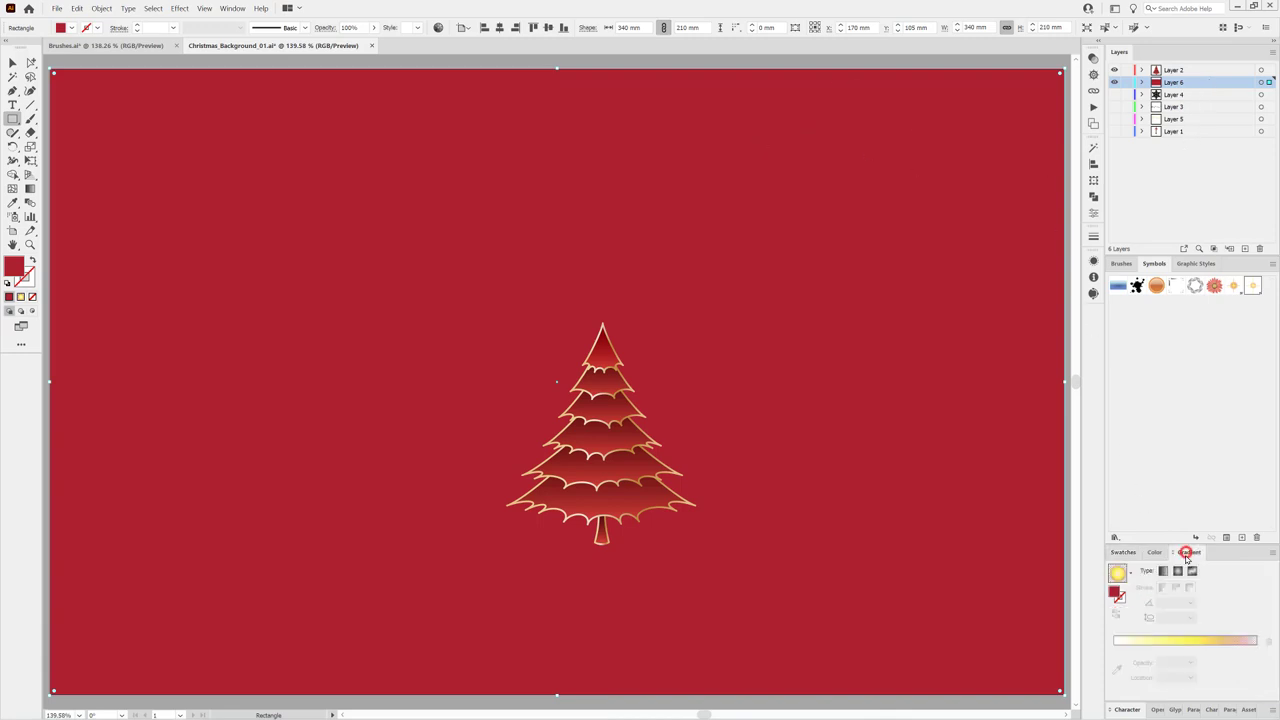
Step: Apply the White, Black gradient preset and set its left stop to pure red (R 255, G 0, B 0)
click(1130, 574)
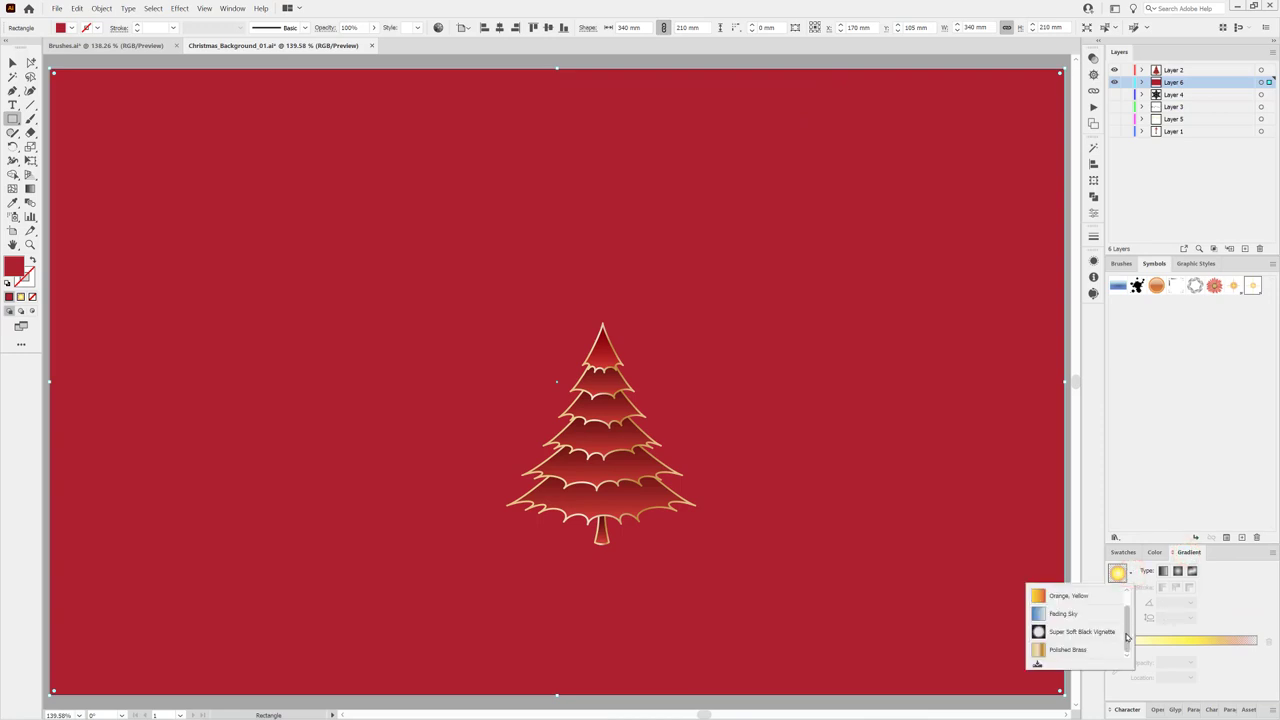
drag(1127, 636, 1128, 622)
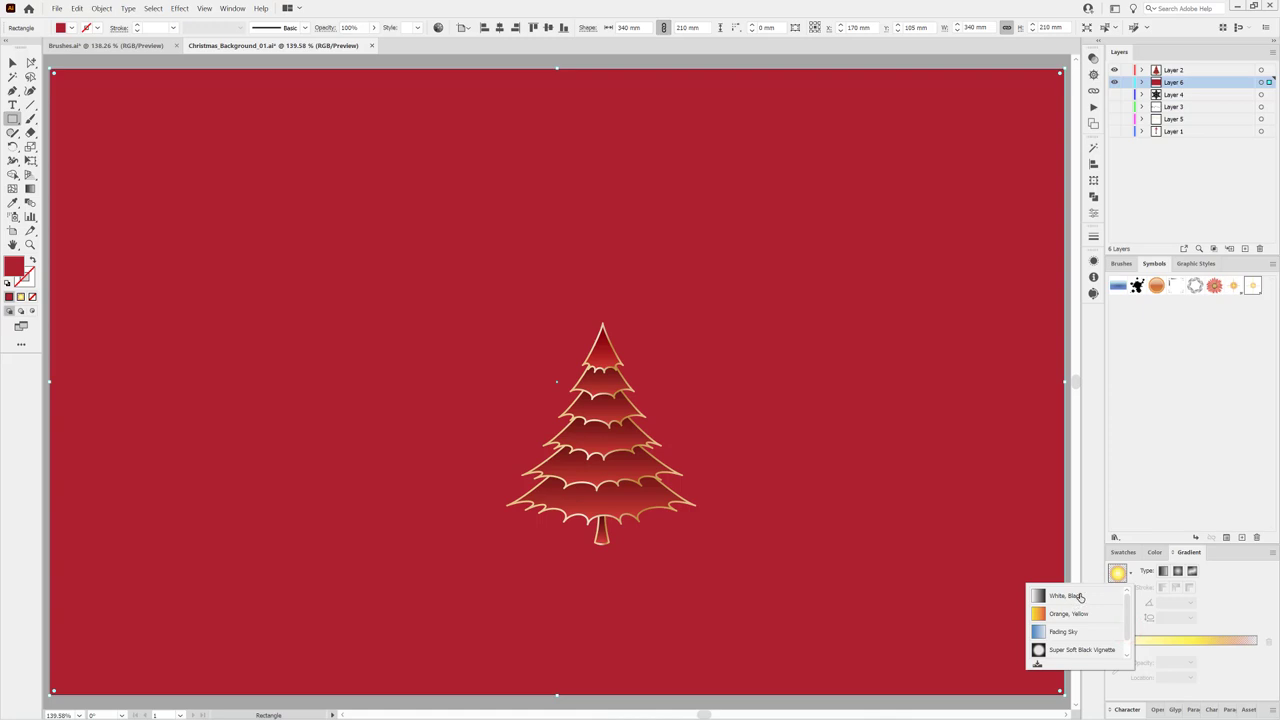
click(1080, 597)
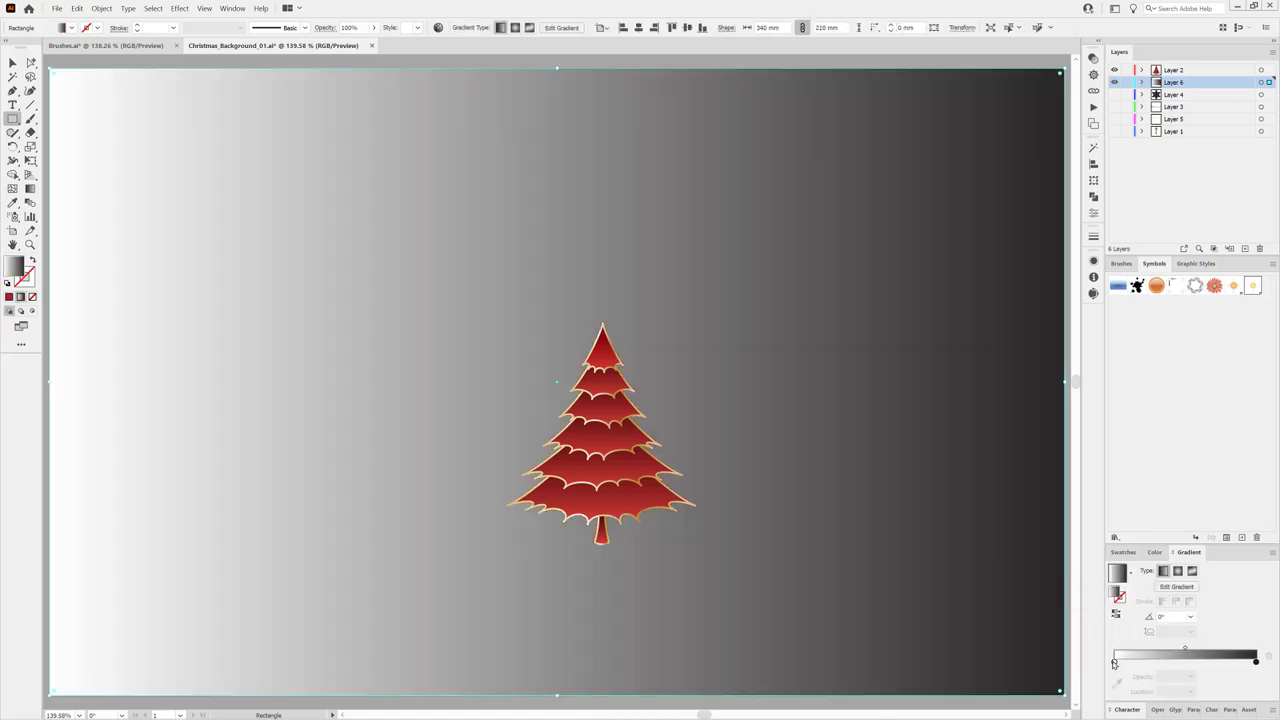
click(1115, 662)
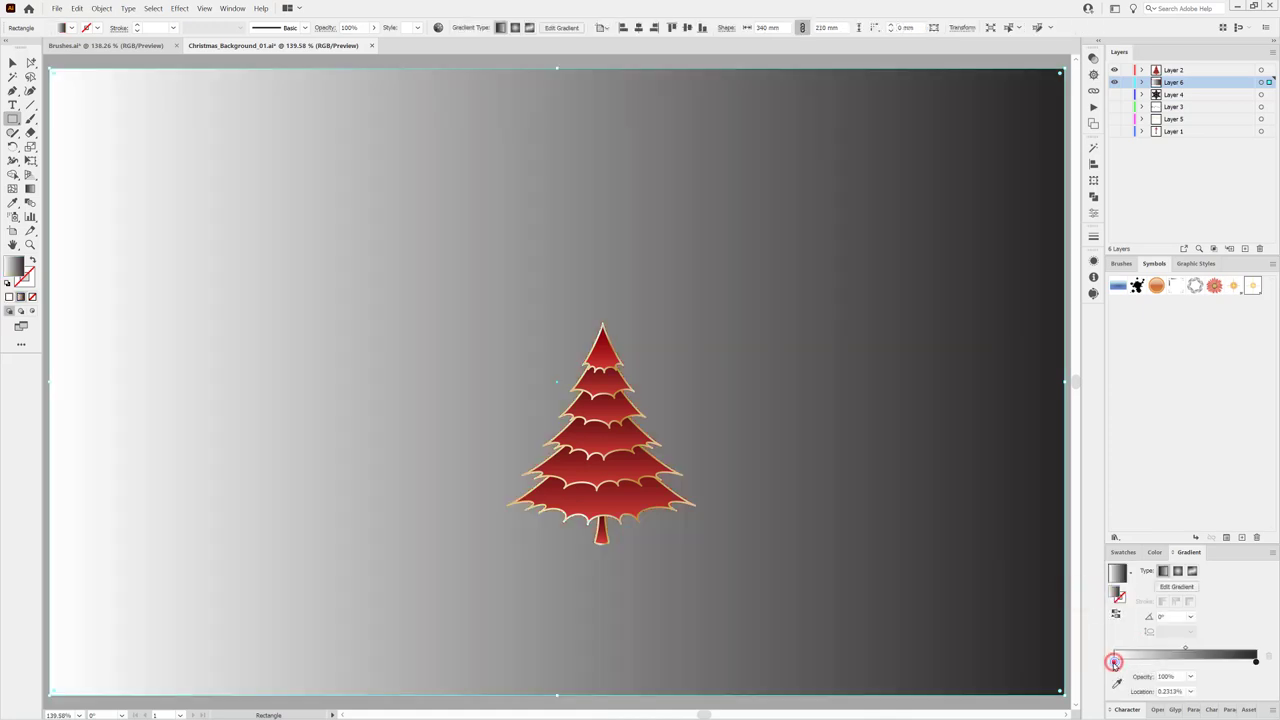
double_click(1115, 662)
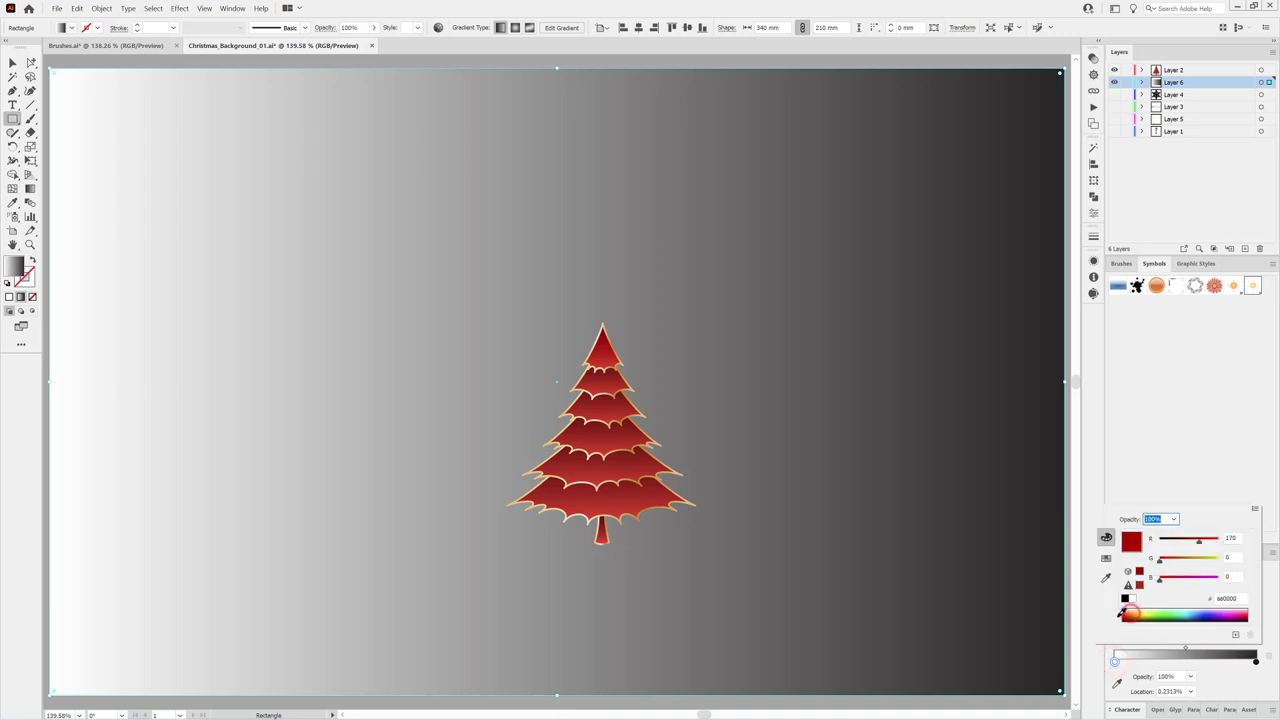
drag(1133, 612, 1128, 618)
drag(1200, 544, 1218, 542)
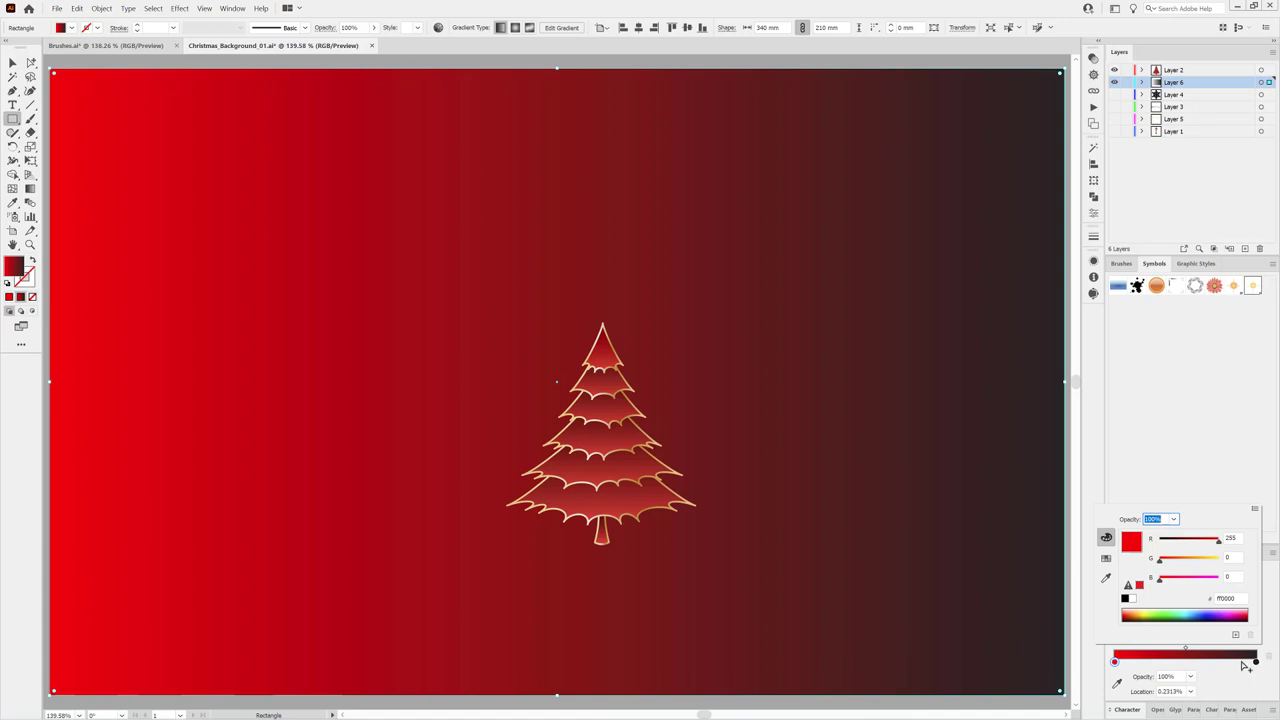
Step: Set the background gradient to 90°, trimming extra stops and shifting the midpoint to deepen the bottom red
click(1243, 663)
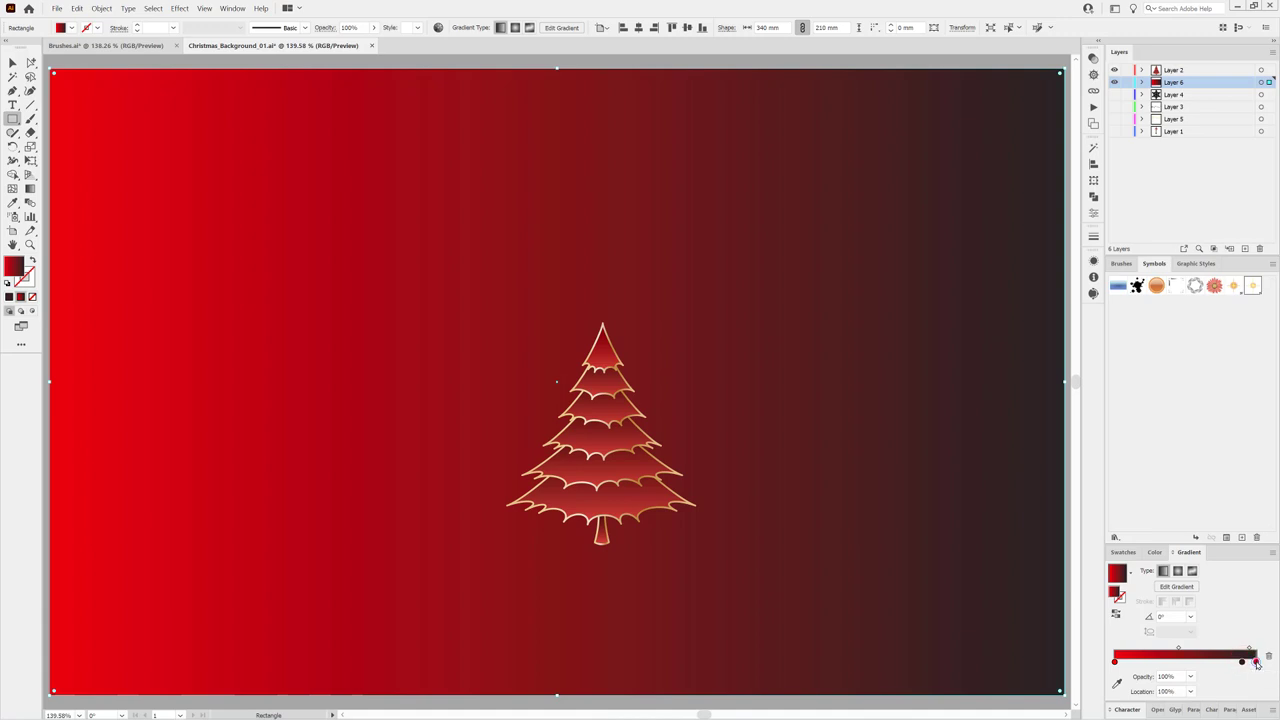
mouse_move(1257, 663)
mouse_down()
mouse_move(1260, 690)
mouse_move(1256, 662)
mouse_up()
click(1191, 617)
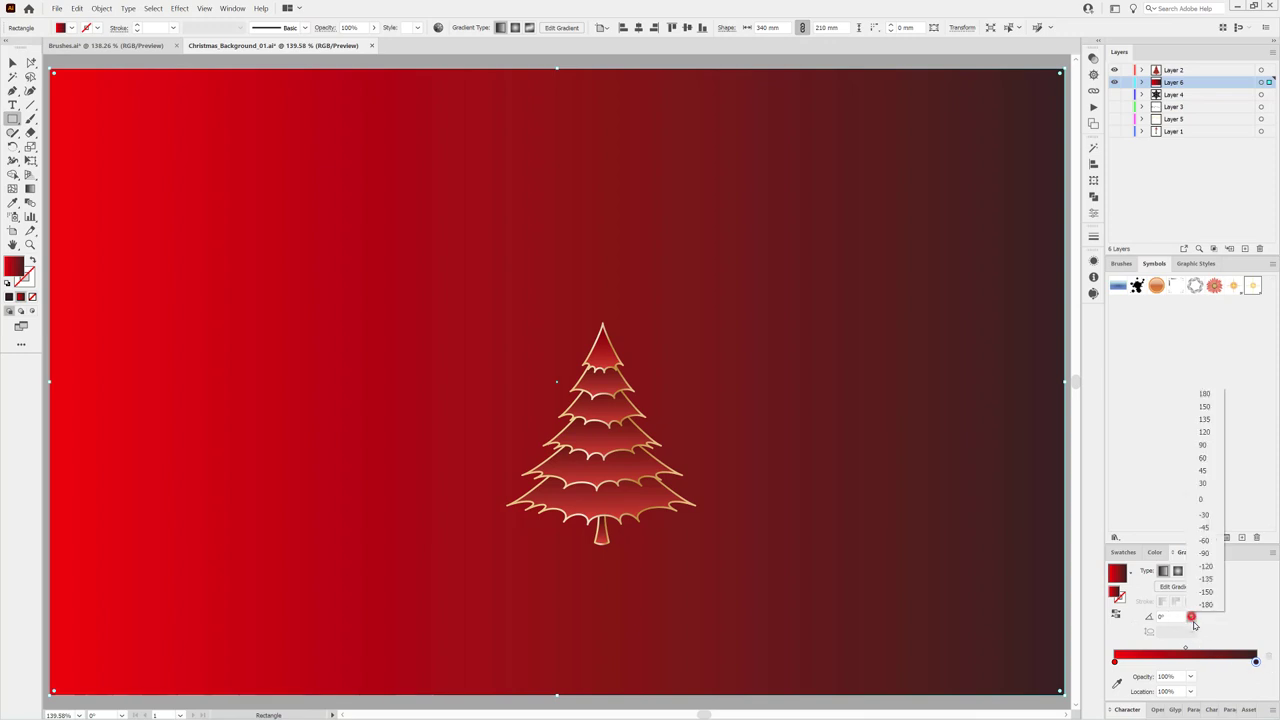
click(1206, 553)
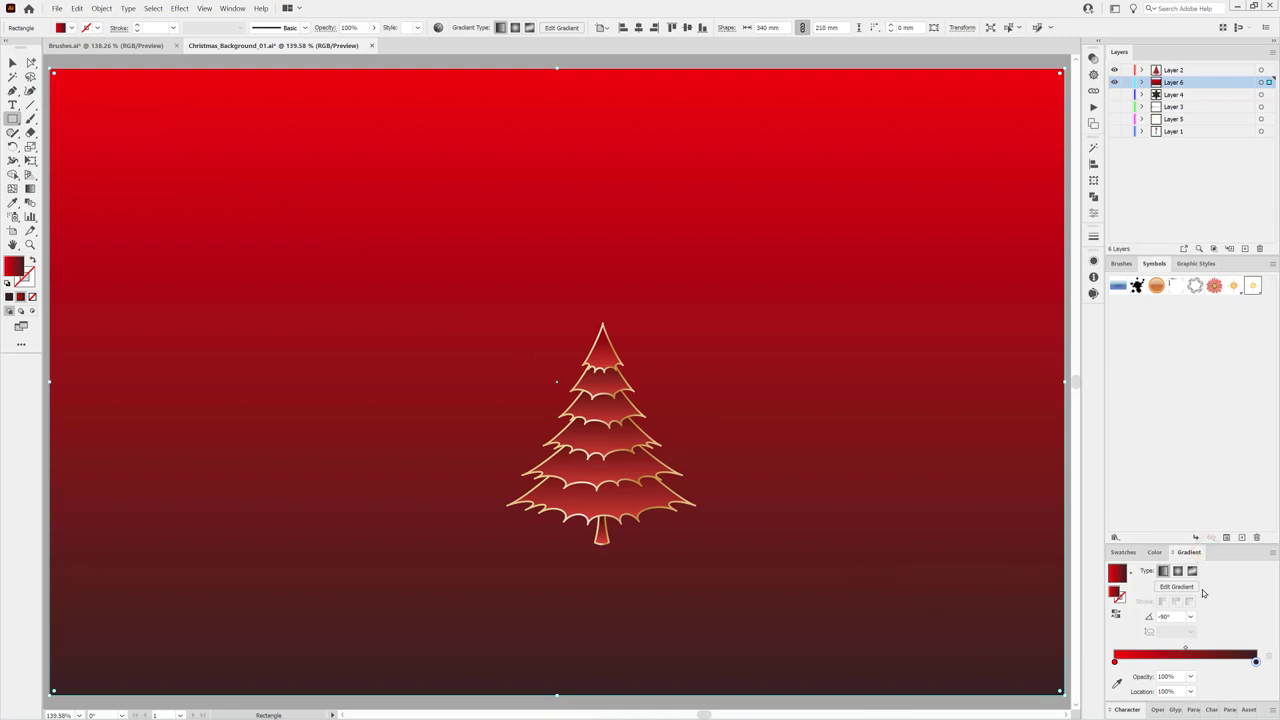
click(1191, 620)
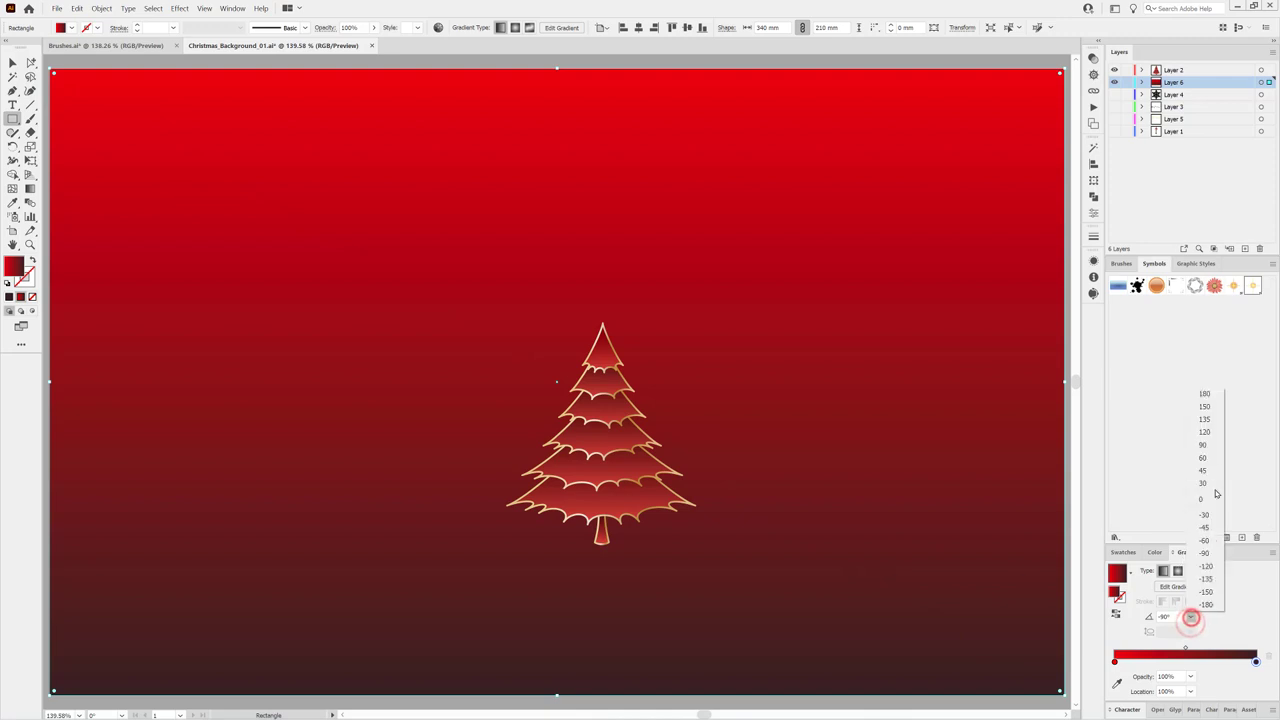
click(1205, 445)
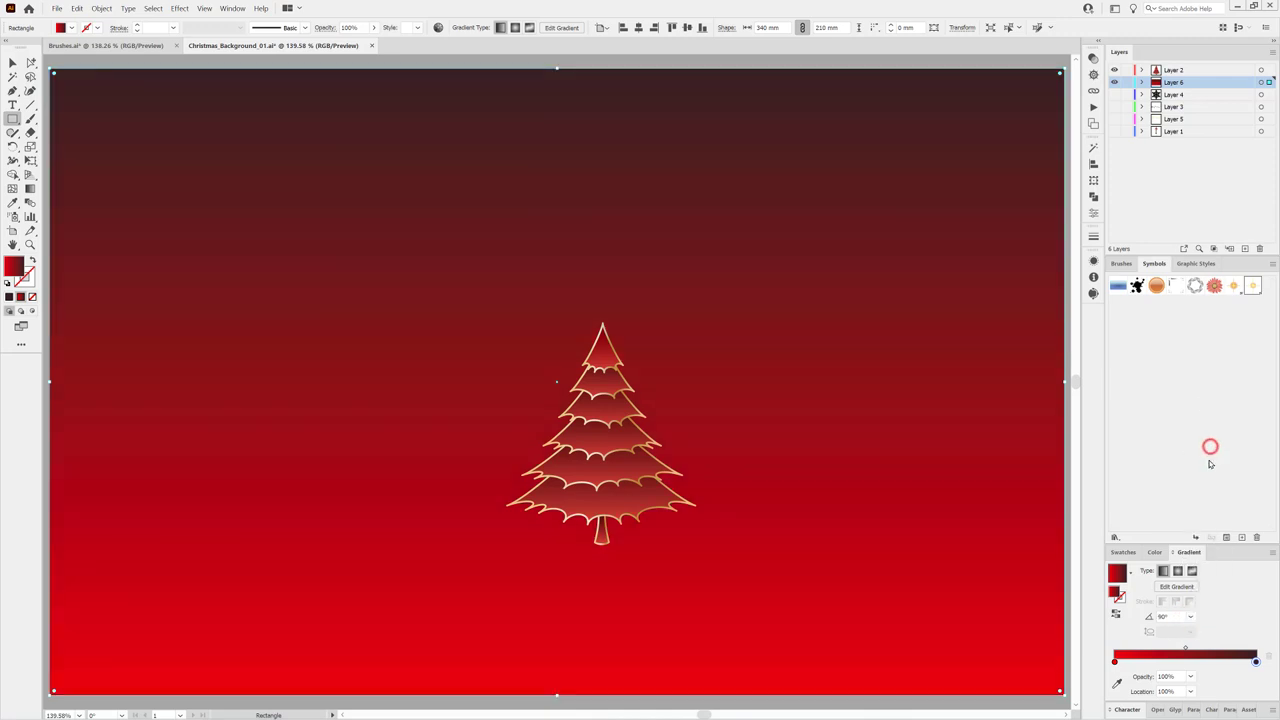
click(1185, 649)
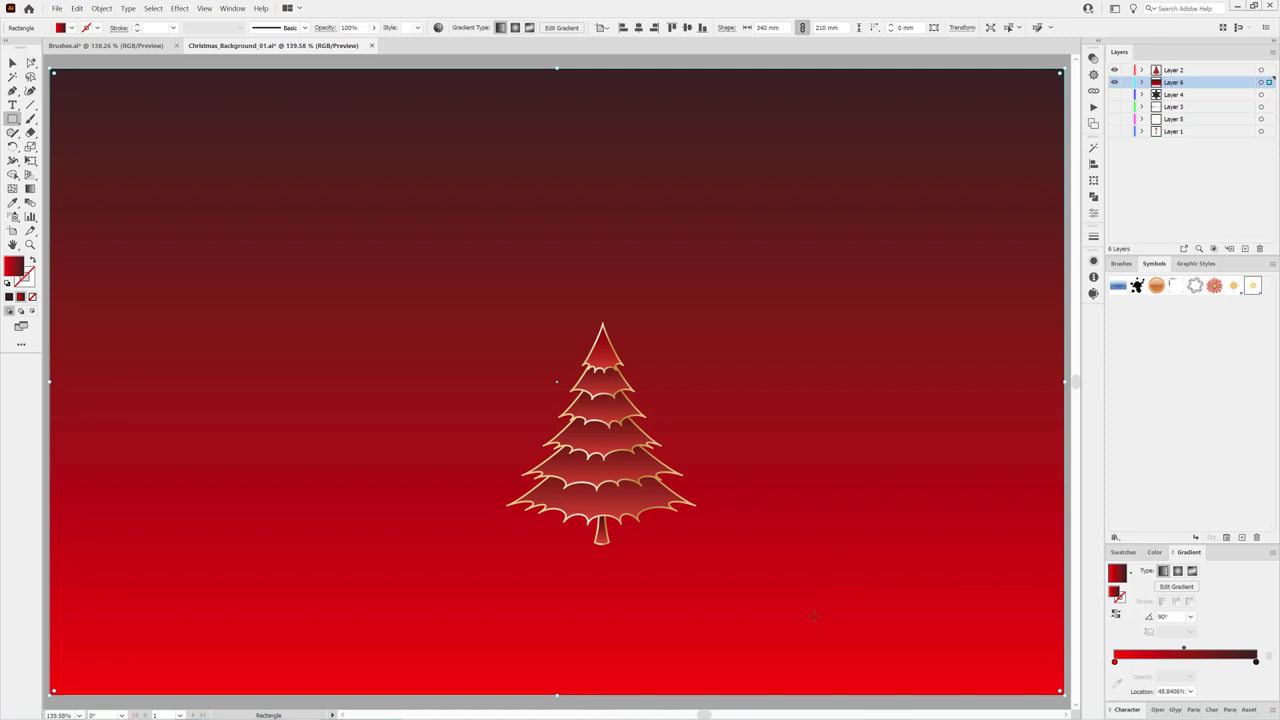
click(1148, 662)
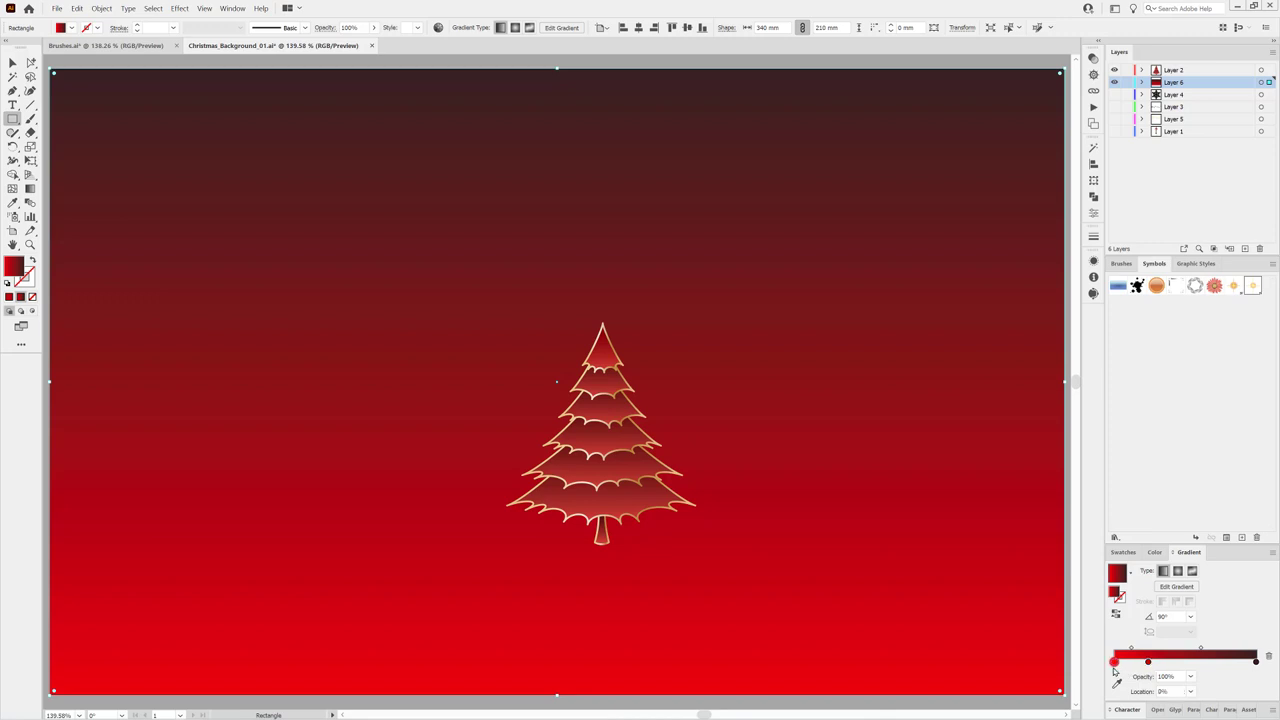
mouse_move(1115, 663)
mouse_down()
mouse_move(1116, 692)
mouse_move(1115, 662)
mouse_up()
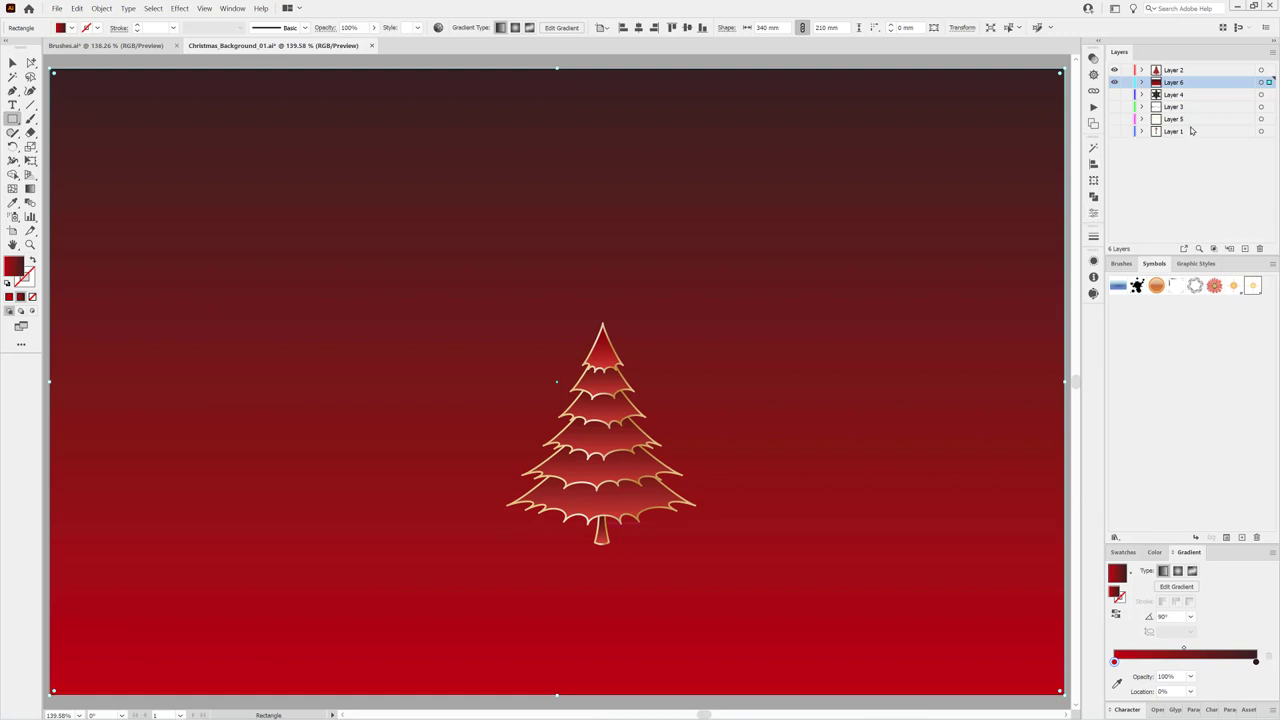
Step: Select the tree on Layer 2, centre it horizontally at X 170 mm, and nudge it slightly lower
click(1143, 70)
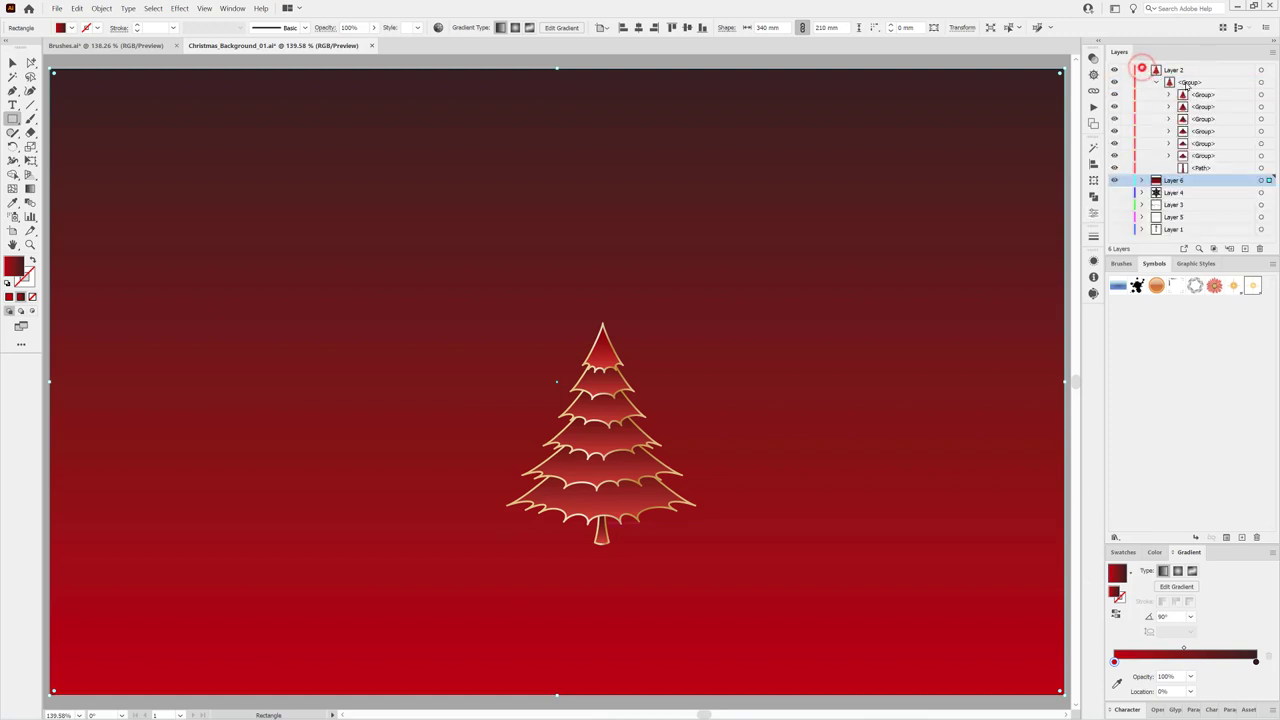
click(1143, 70)
click(1260, 70)
click(1260, 70)
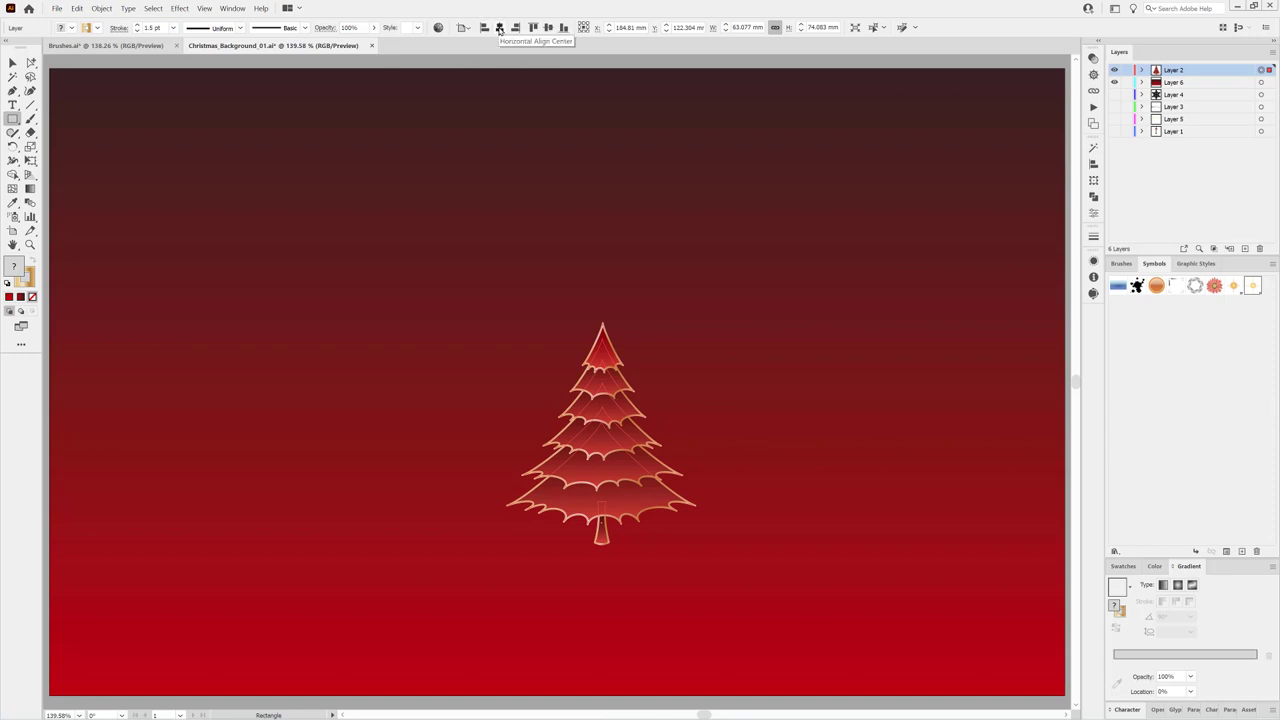
click(500, 28)
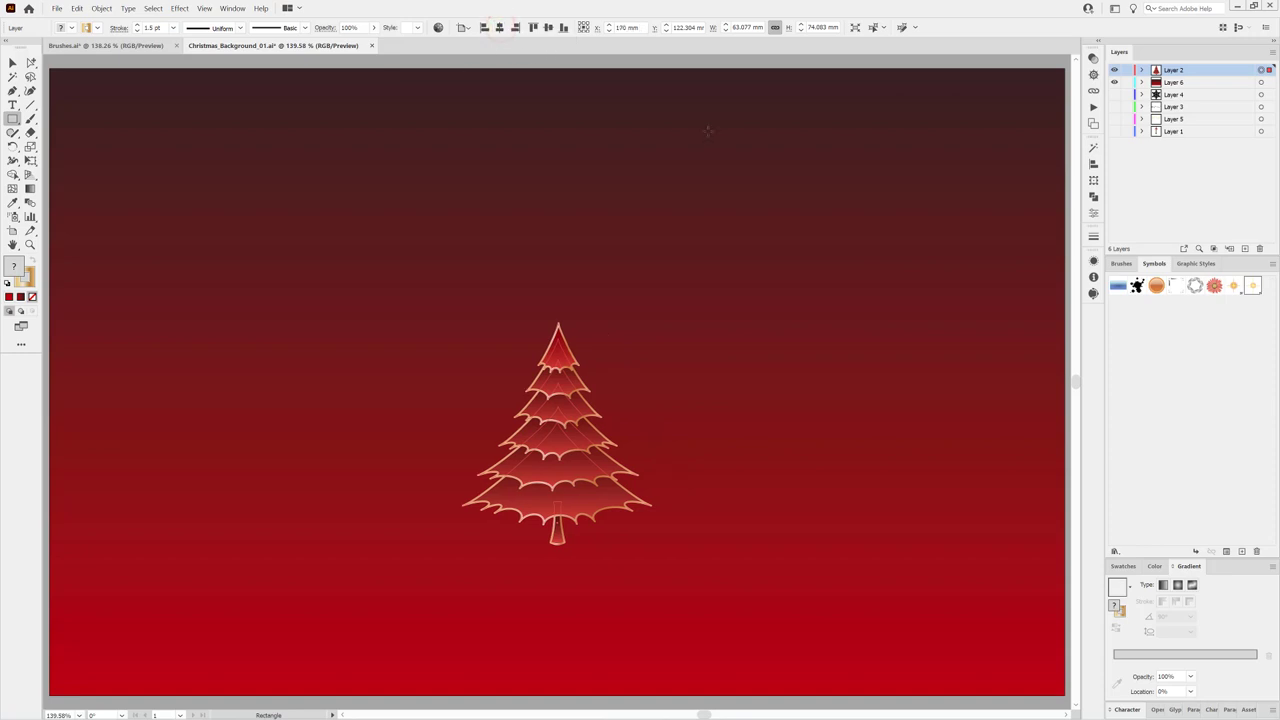
key(shift+Down)
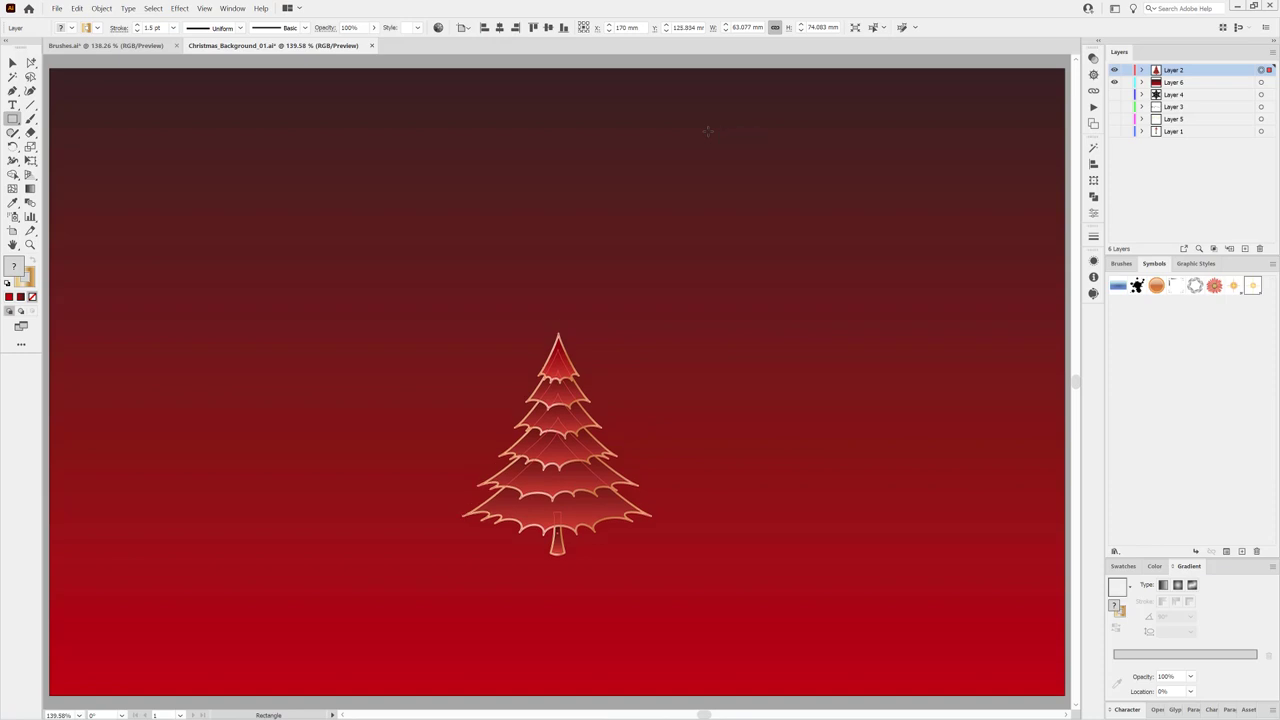
key(shift+Down)
key(shift+Up)
Step: Draw a circle to the right of the tree with no stroke
click(10, 121)
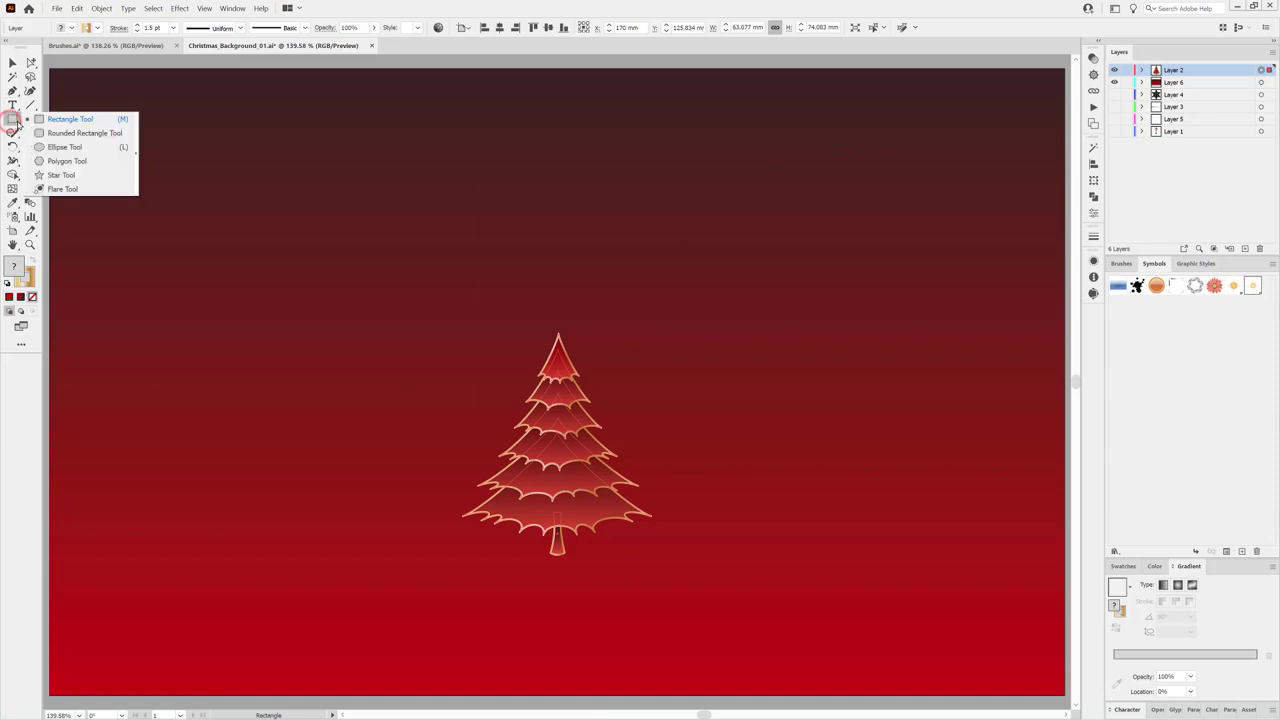
click(65, 149)
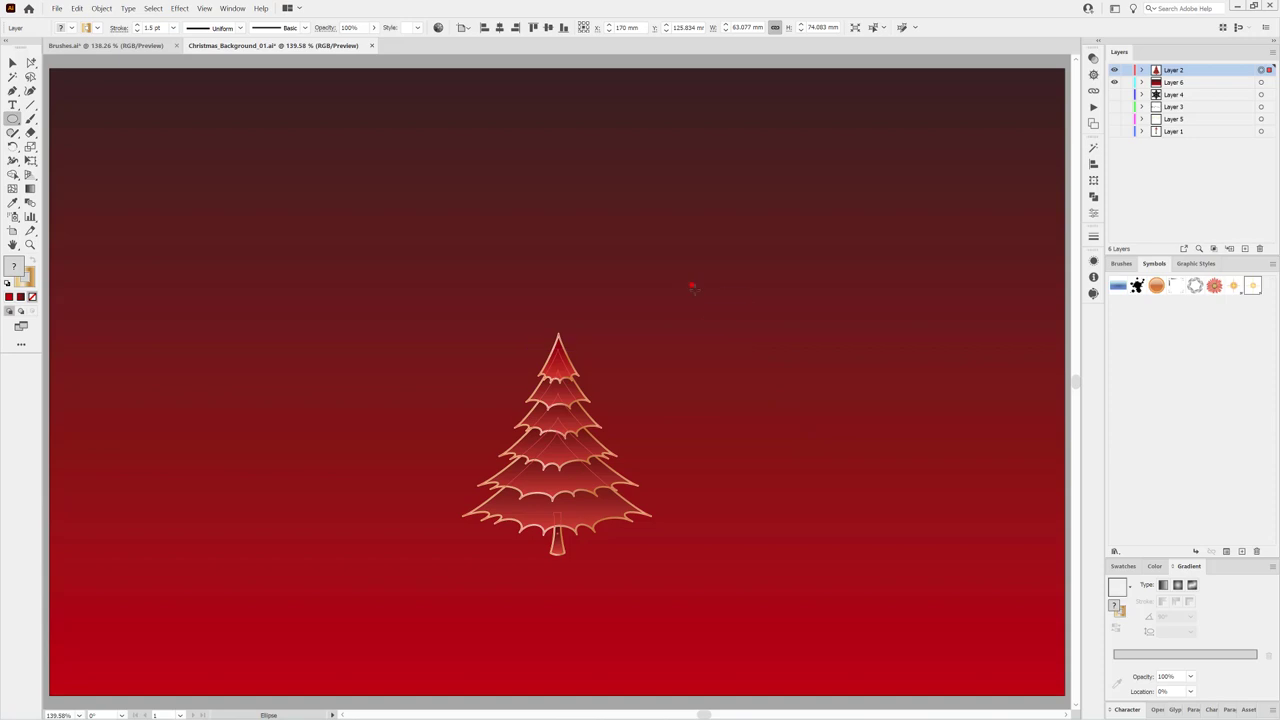
drag(691, 286, 863, 456)
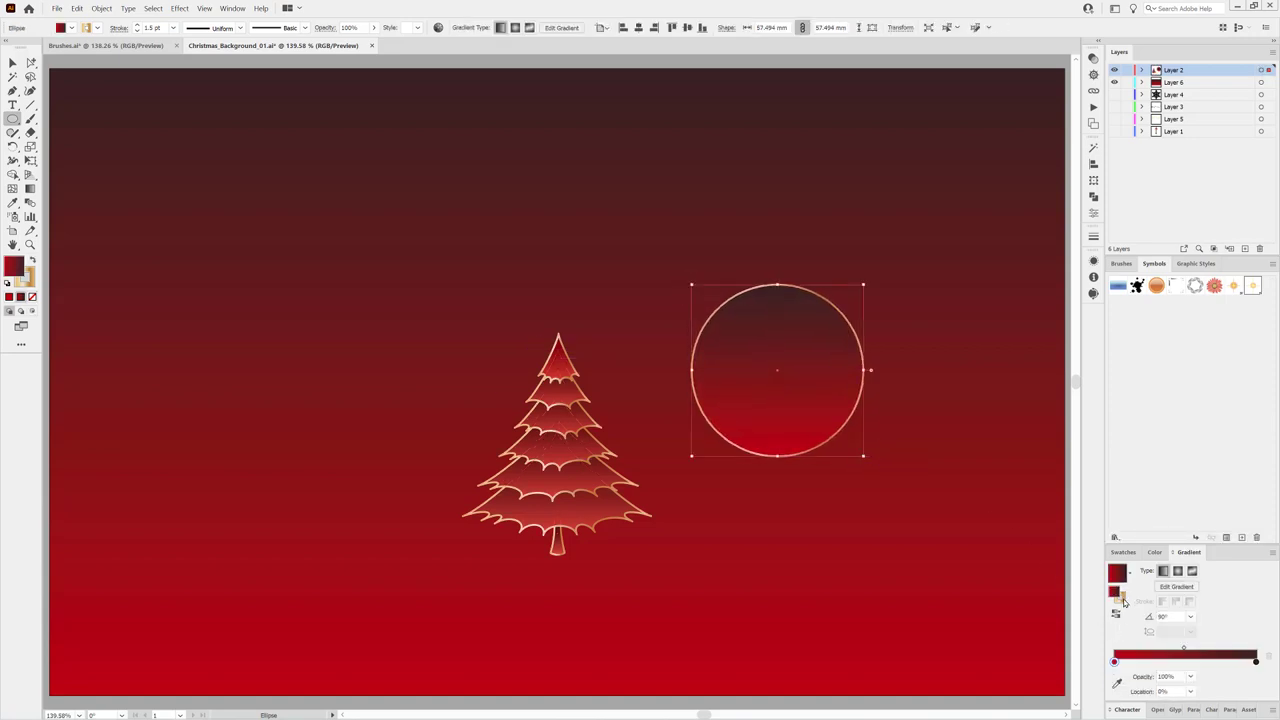
click(1123, 552)
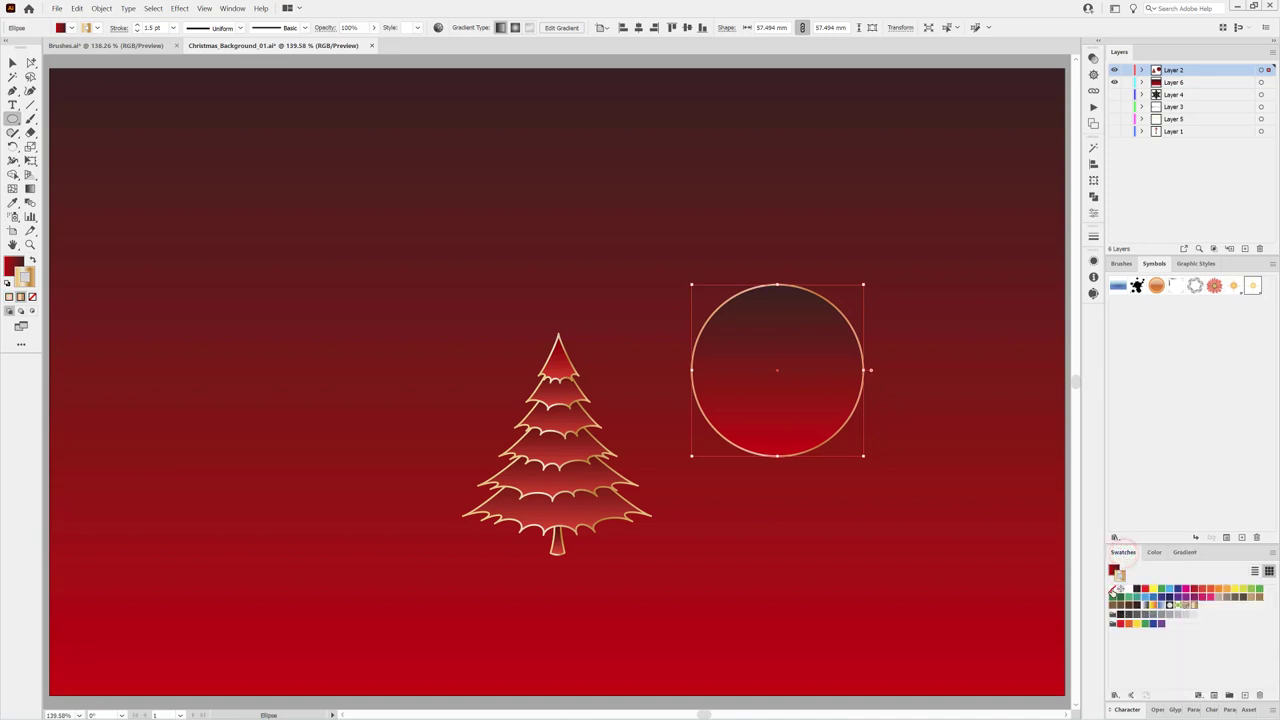
click(1113, 589)
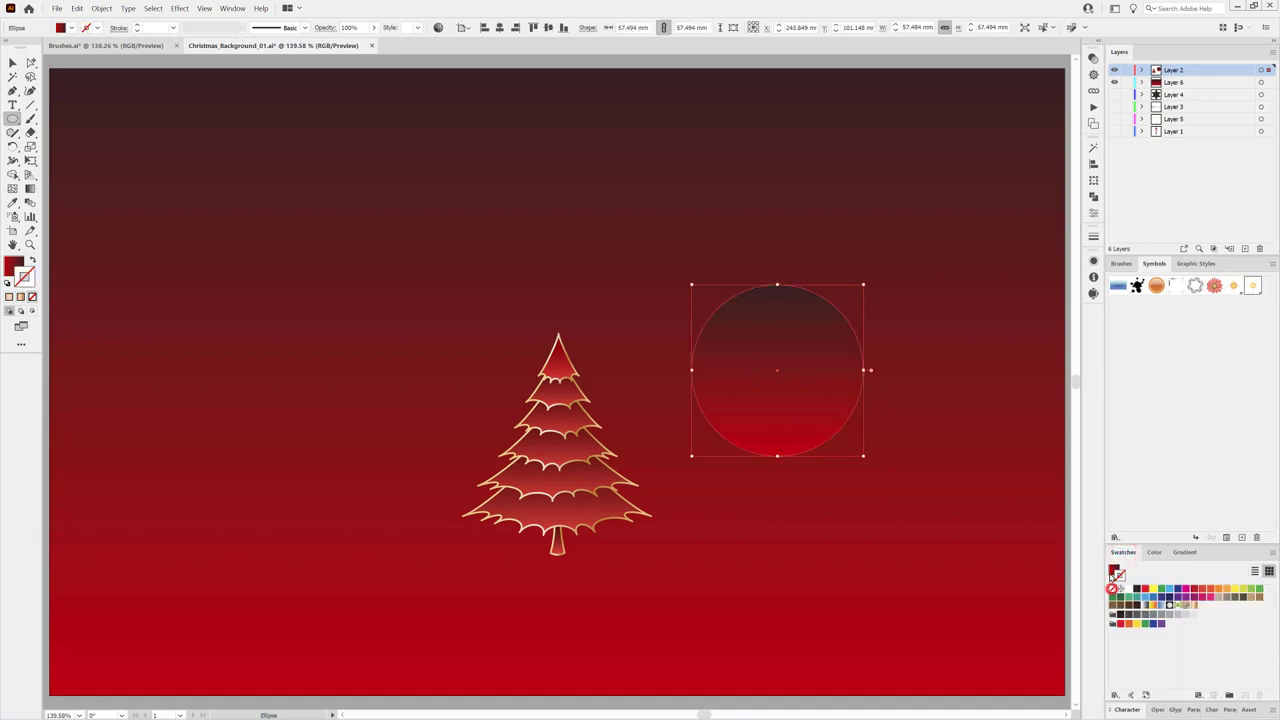
Step: Give the circle a reversed radial gradient fading to 0% opacity, then flatten it to about 57.5 × 13.2 mm
click(1183, 552)
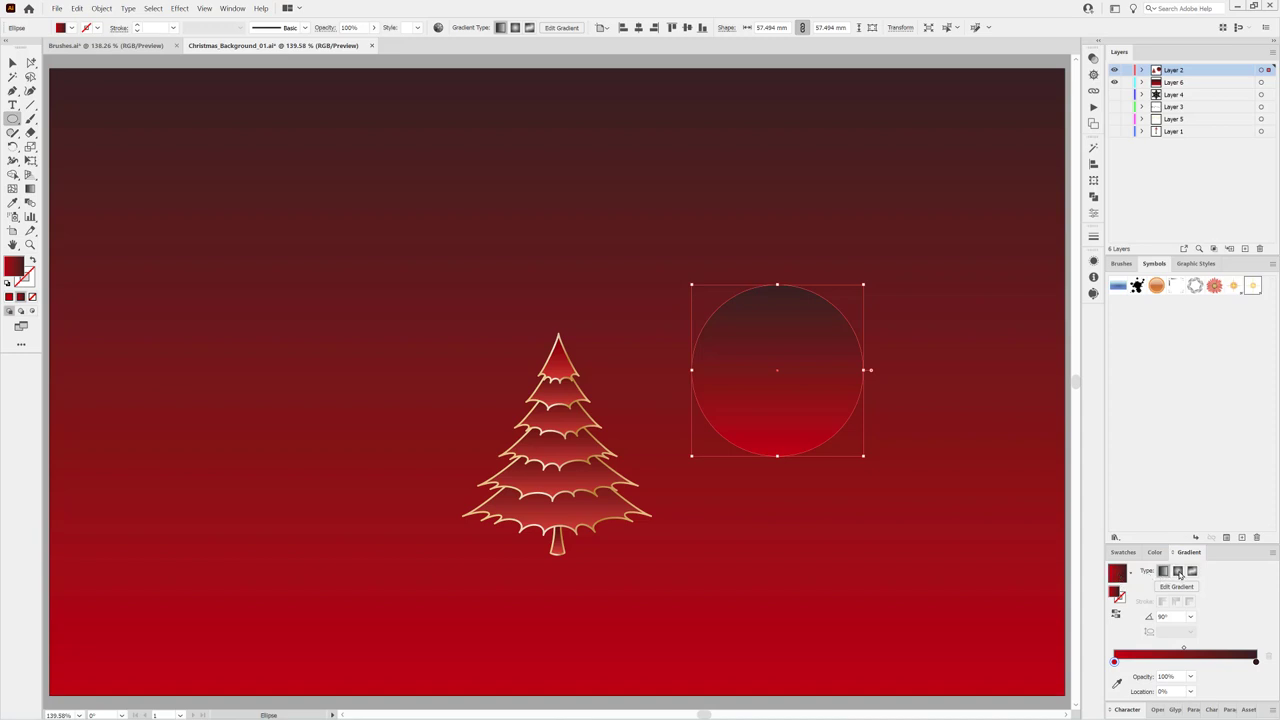
click(1177, 571)
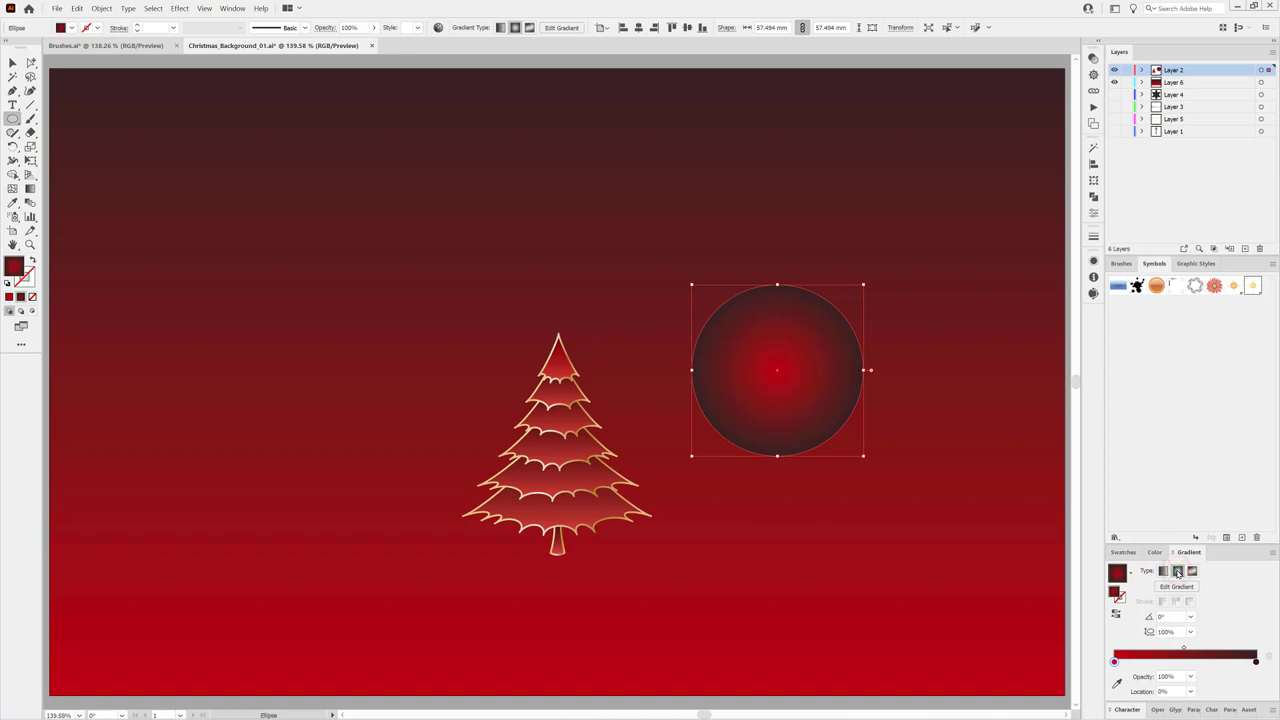
click(1116, 616)
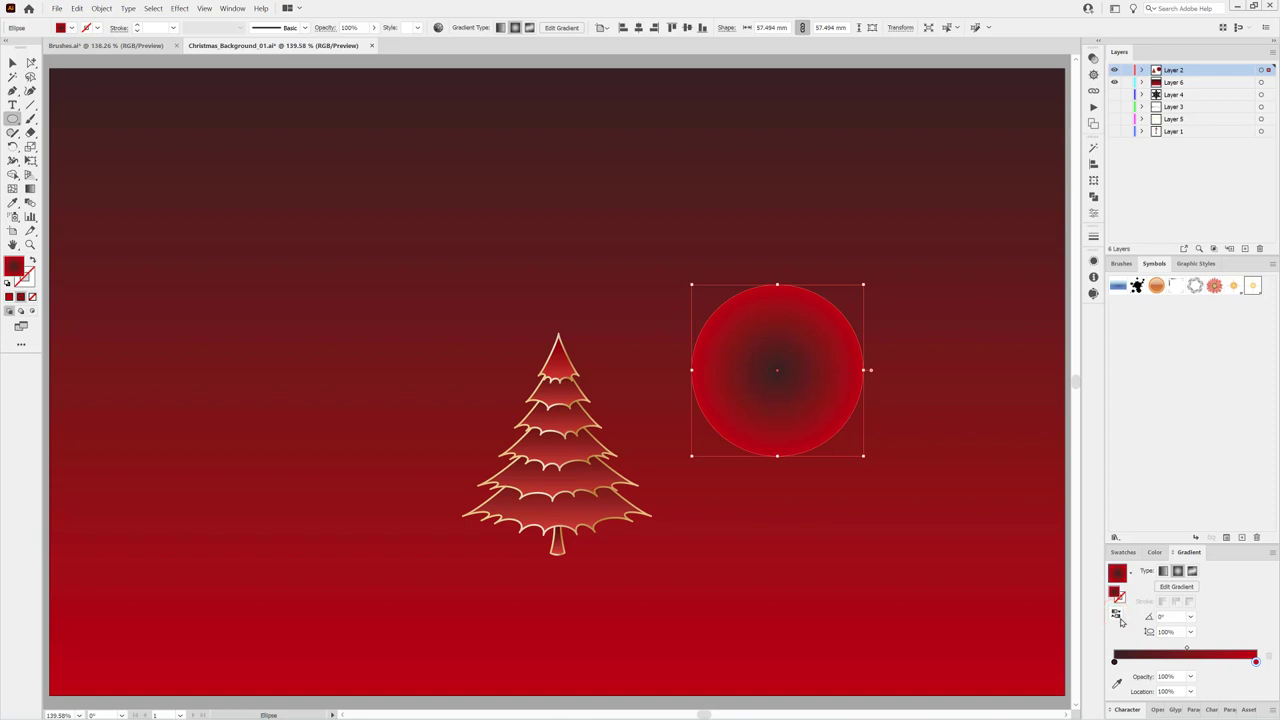
click(1256, 661)
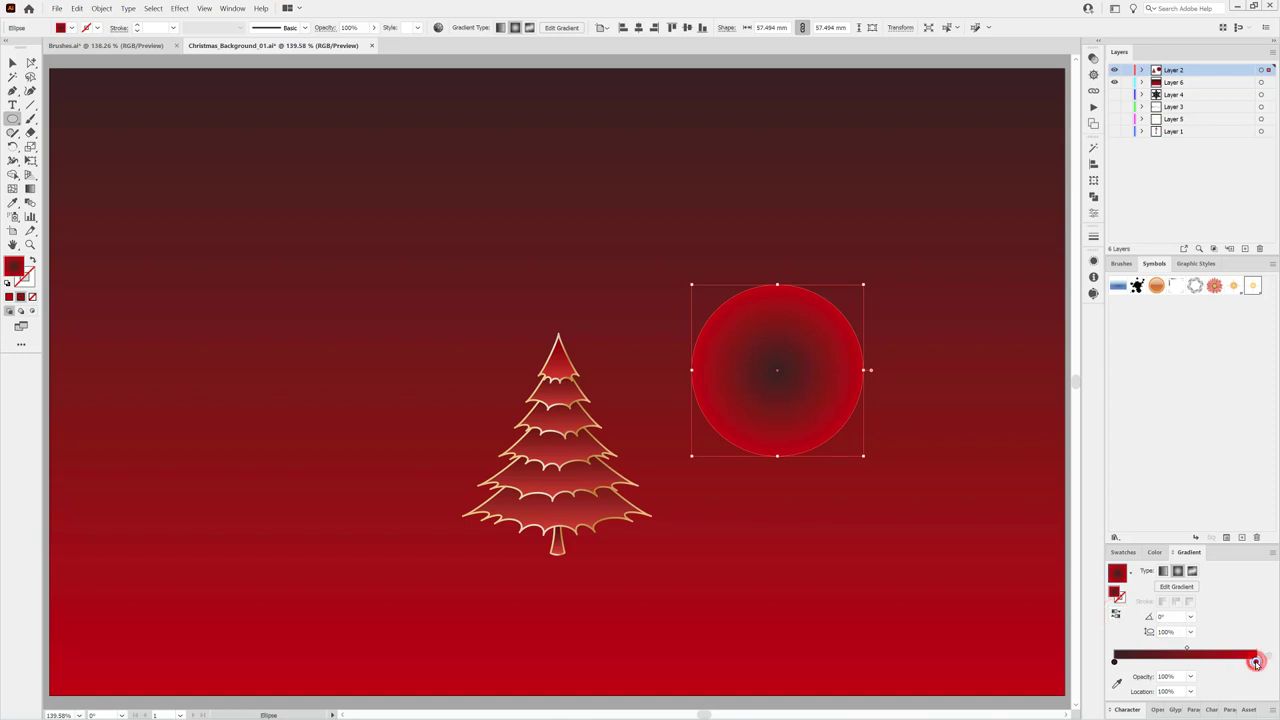
click(1193, 680)
click(1204, 540)
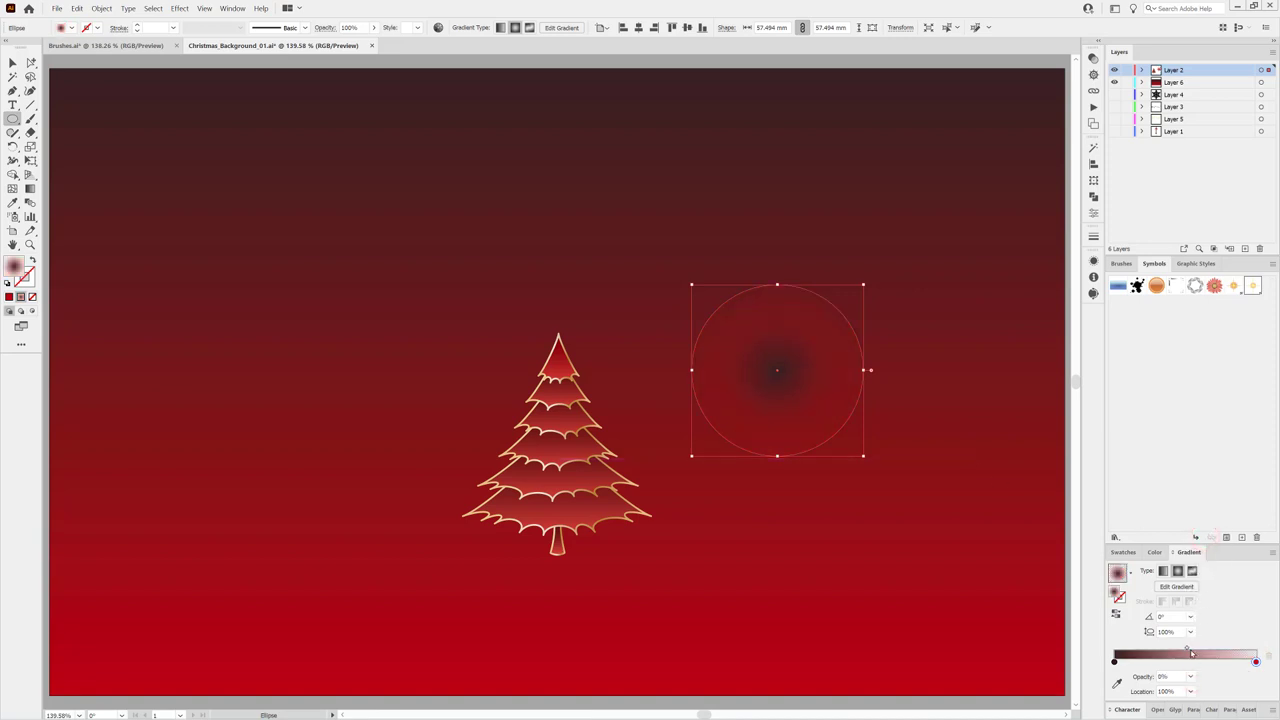
drag(1187, 648, 1214, 650)
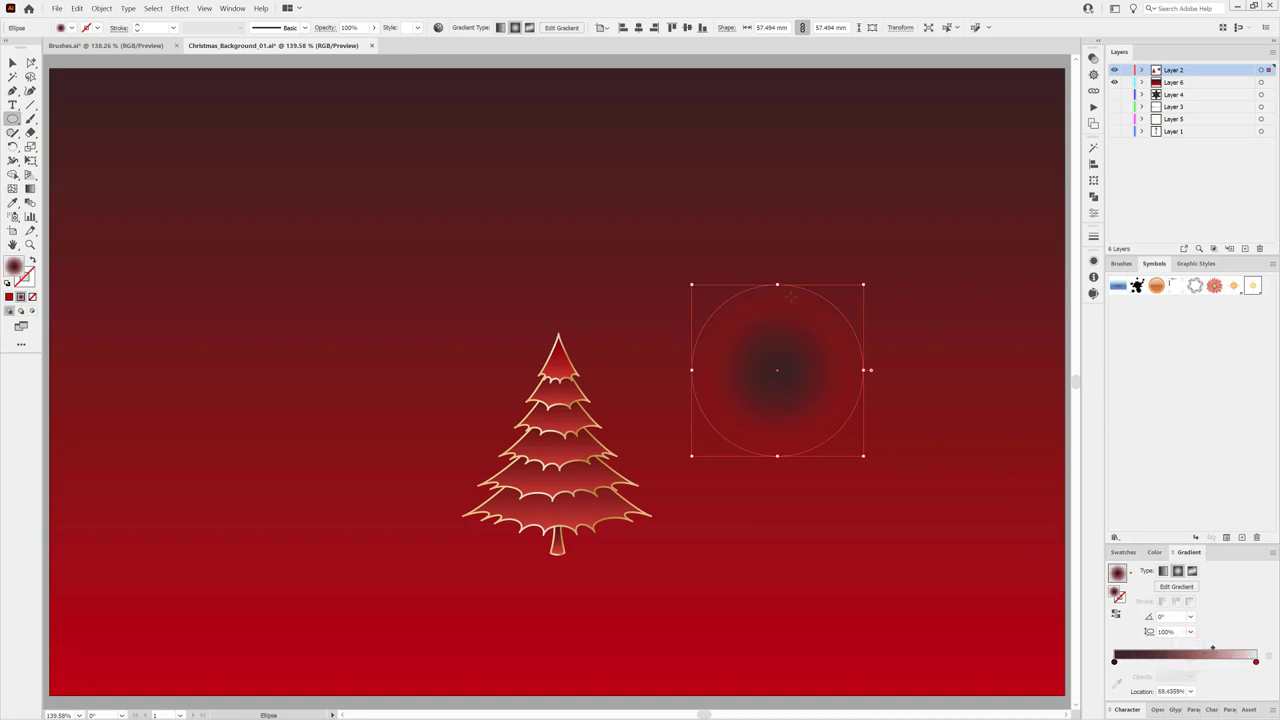
drag(777, 285, 780, 370)
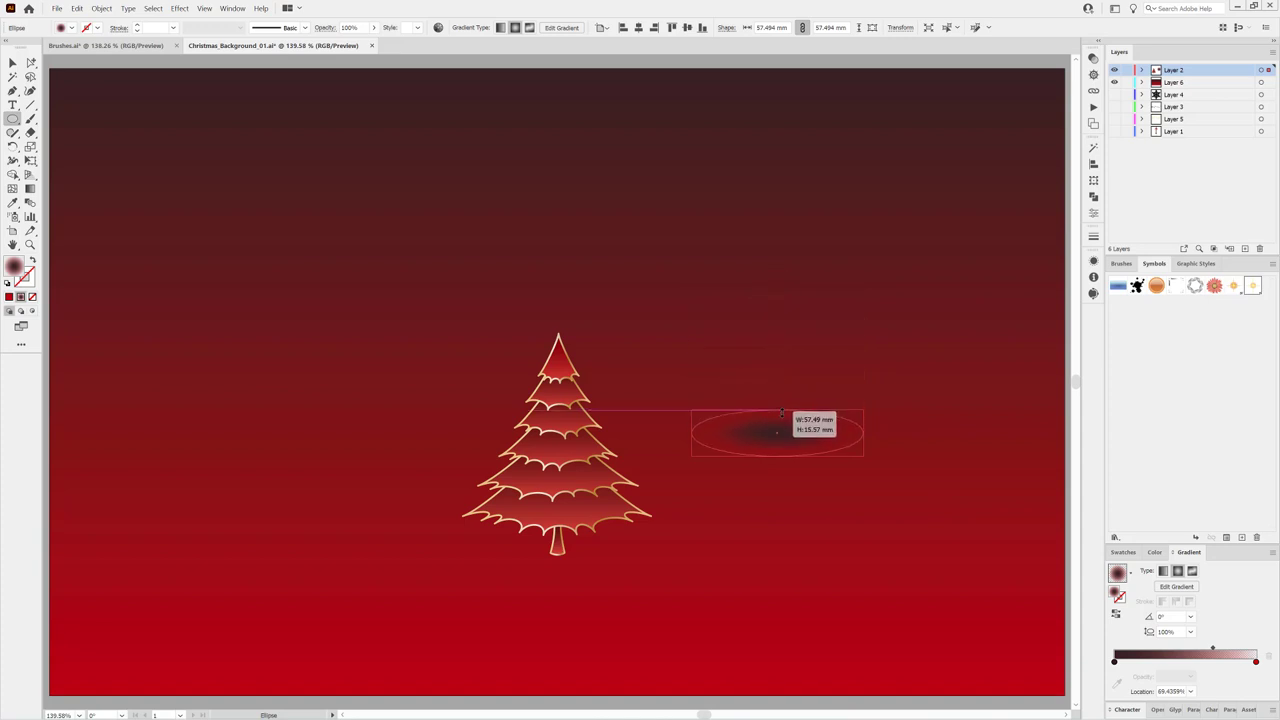
drag(780, 370, 780, 416)
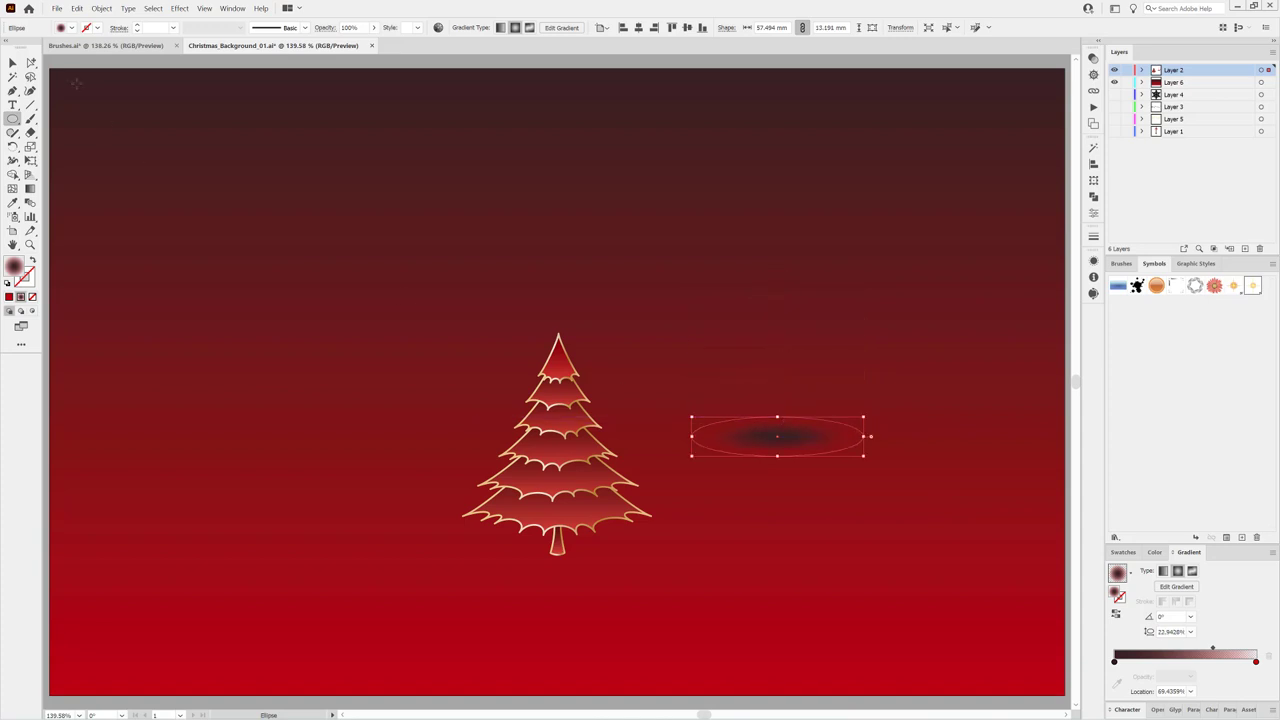
Step: Move the shadow ellipse under the tree trunk and resize it to about 83.7 × 13.5 mm
click(31, 163)
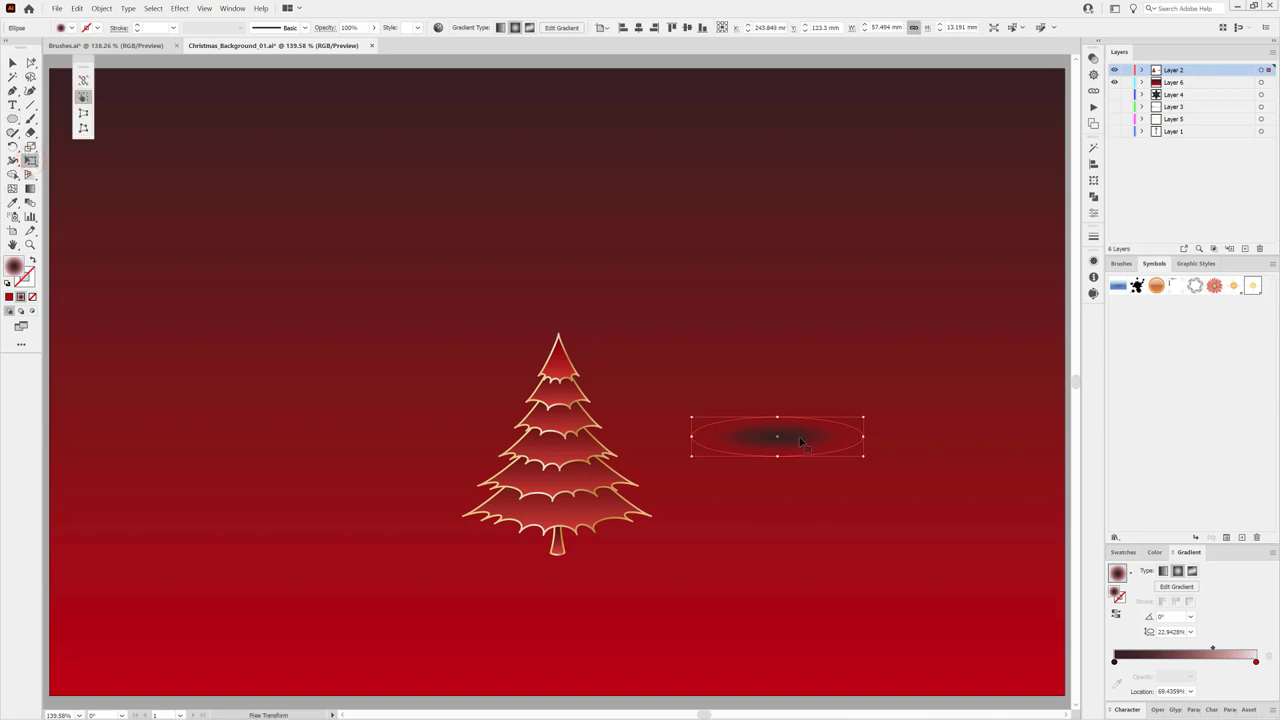
mouse_move(798, 448)
mouse_down()
mouse_move(785, 470)
mouse_move(582, 556)
mouse_up()
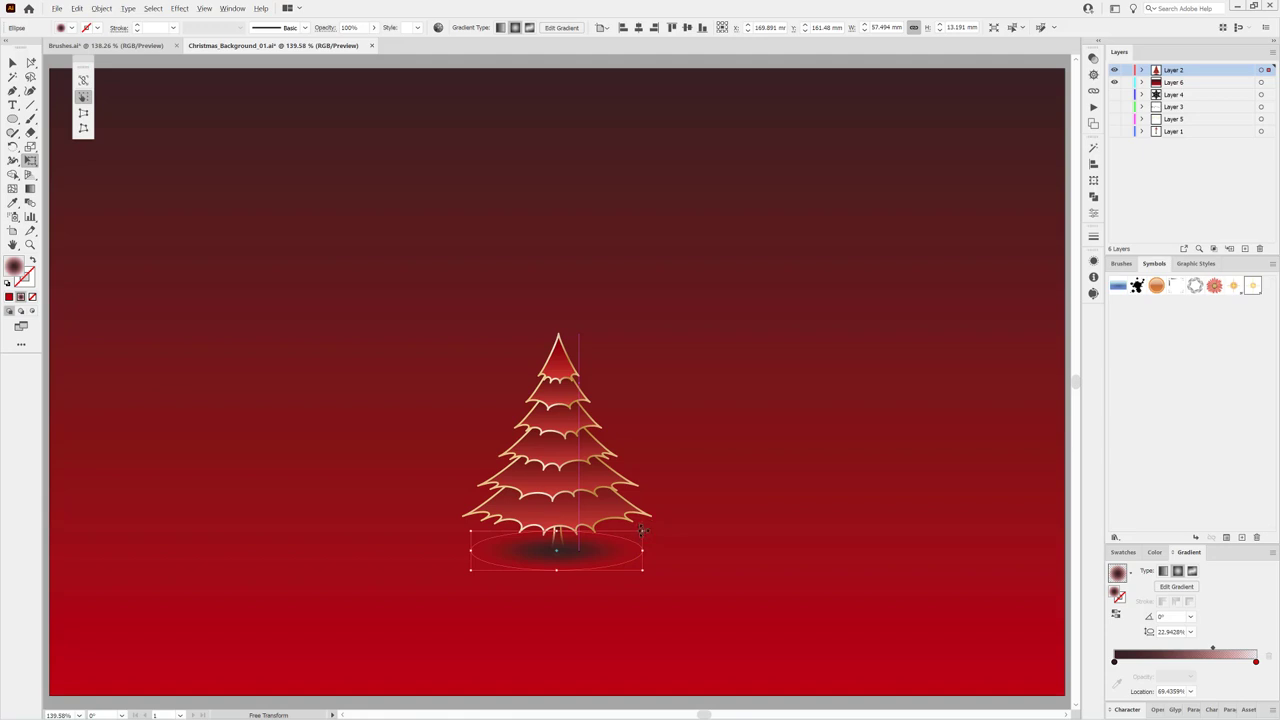
drag(642, 530, 677, 517)
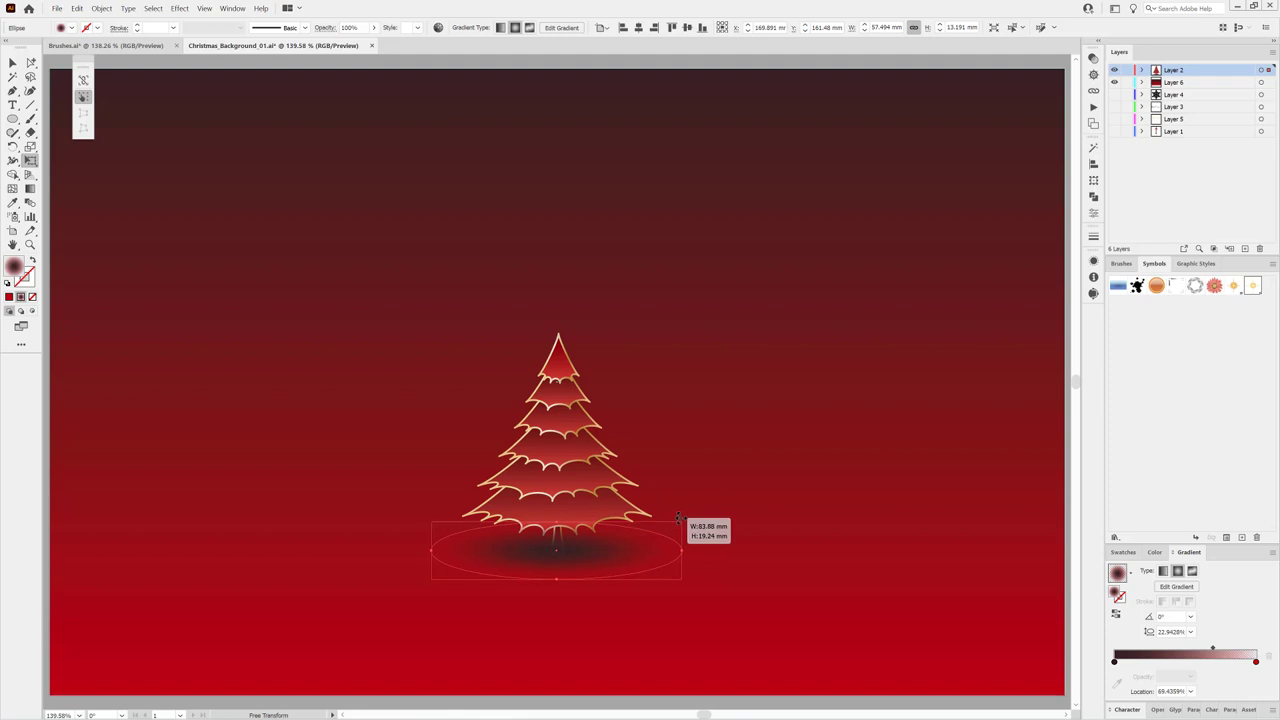
drag(557, 521, 555, 540)
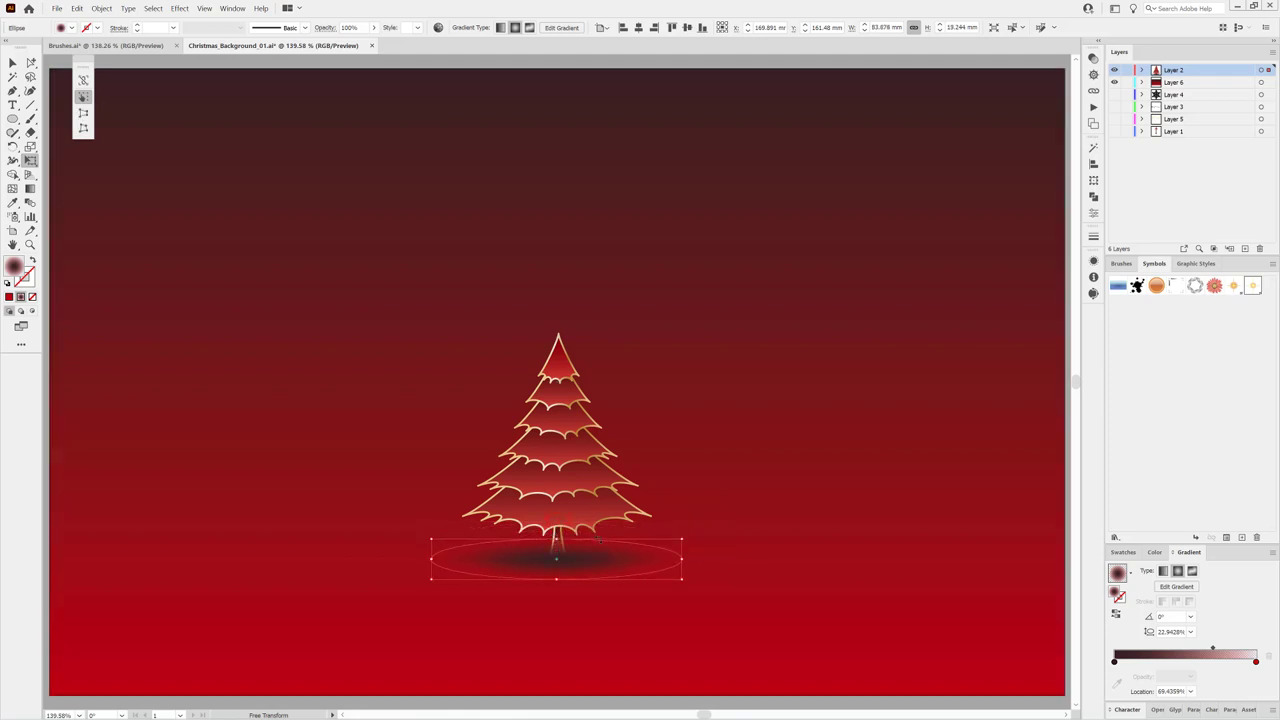
drag(605, 571, 605, 568)
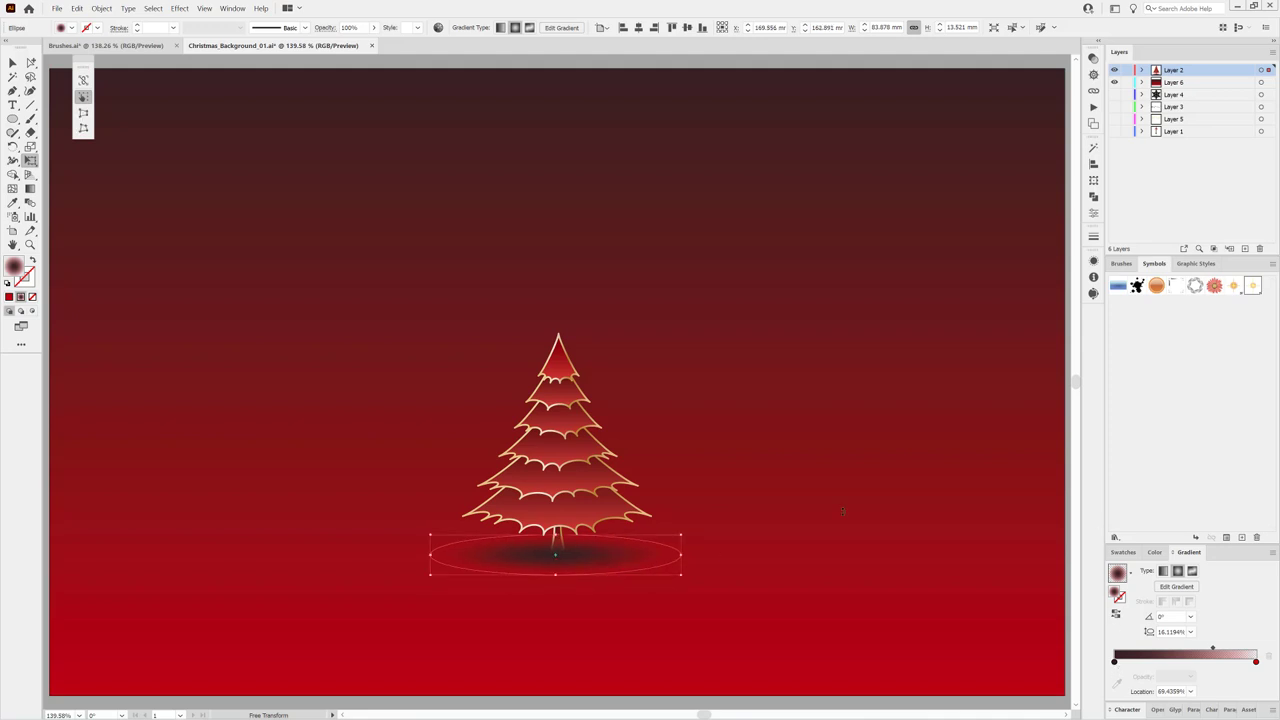
Step: Set the shadow's opacity to 81%, check it with the background hidden, and lock a layer
click(374, 28)
drag(375, 44, 362, 43)
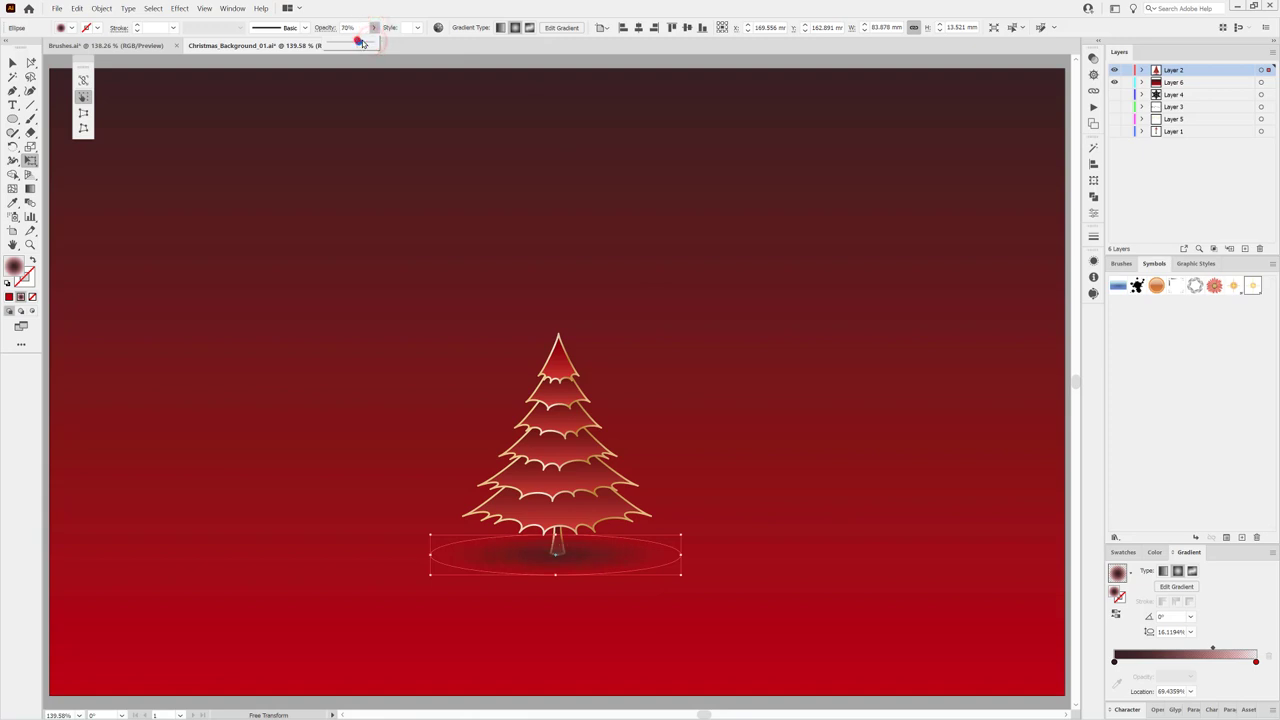
drag(363, 44, 365, 44)
click(1115, 82)
click(1115, 82)
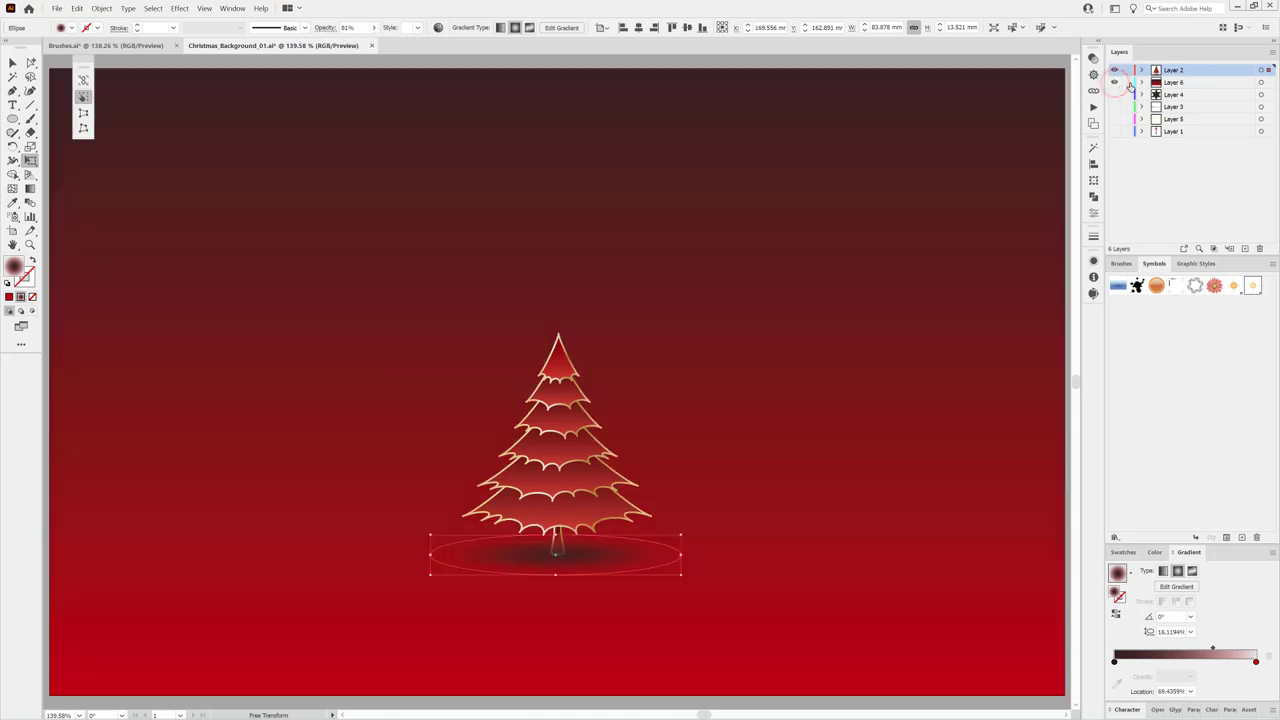
click(1127, 82)
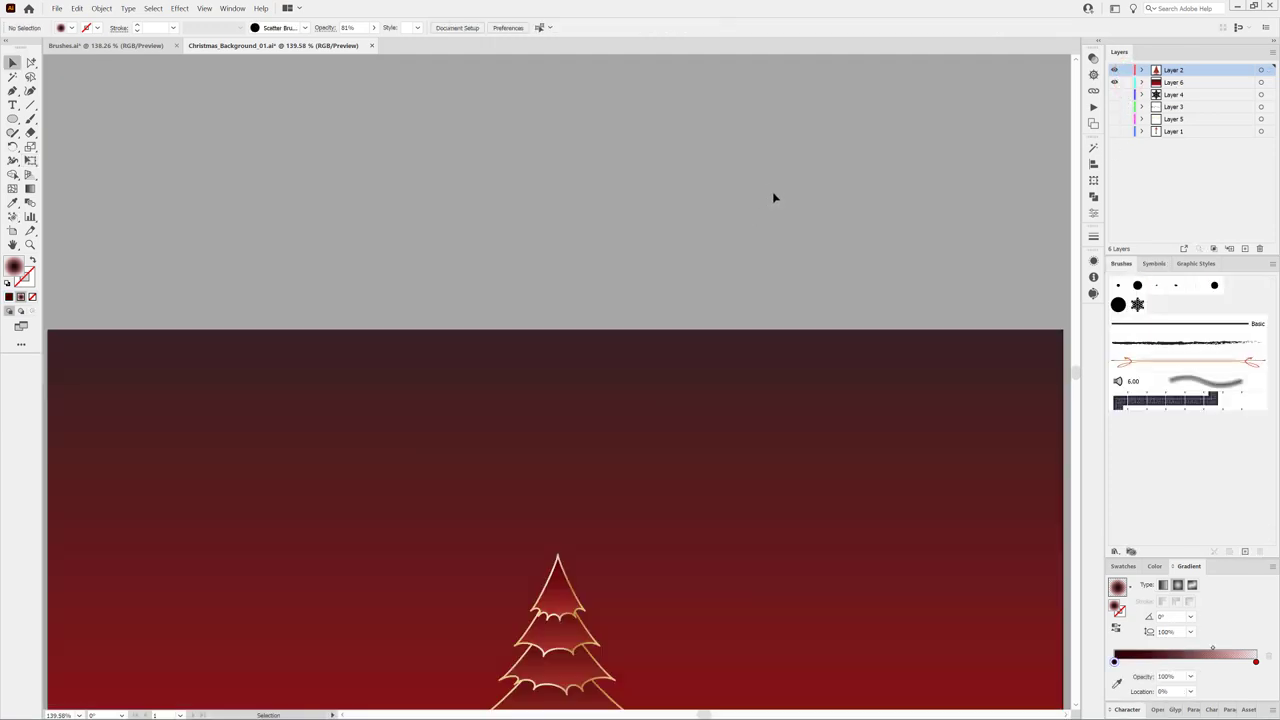
Step: Create a new Layer 7 and move it directly below Layer 2
click(1244, 249)
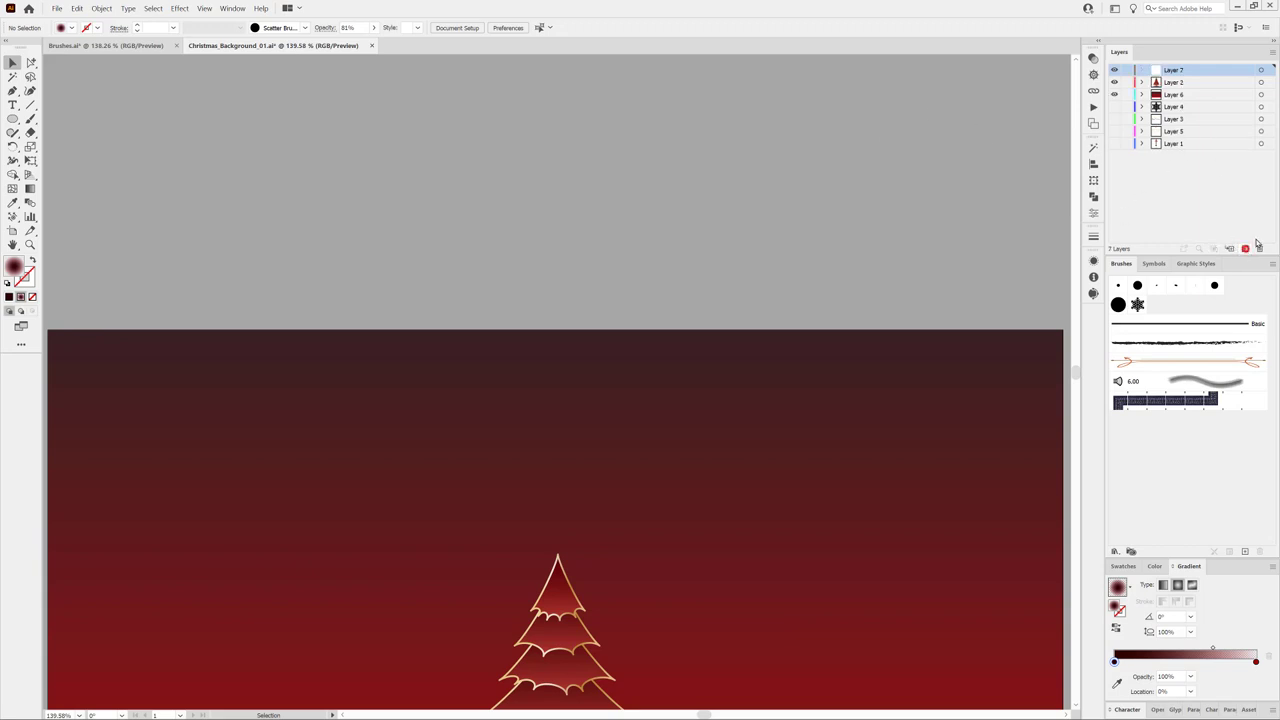
click(1203, 70)
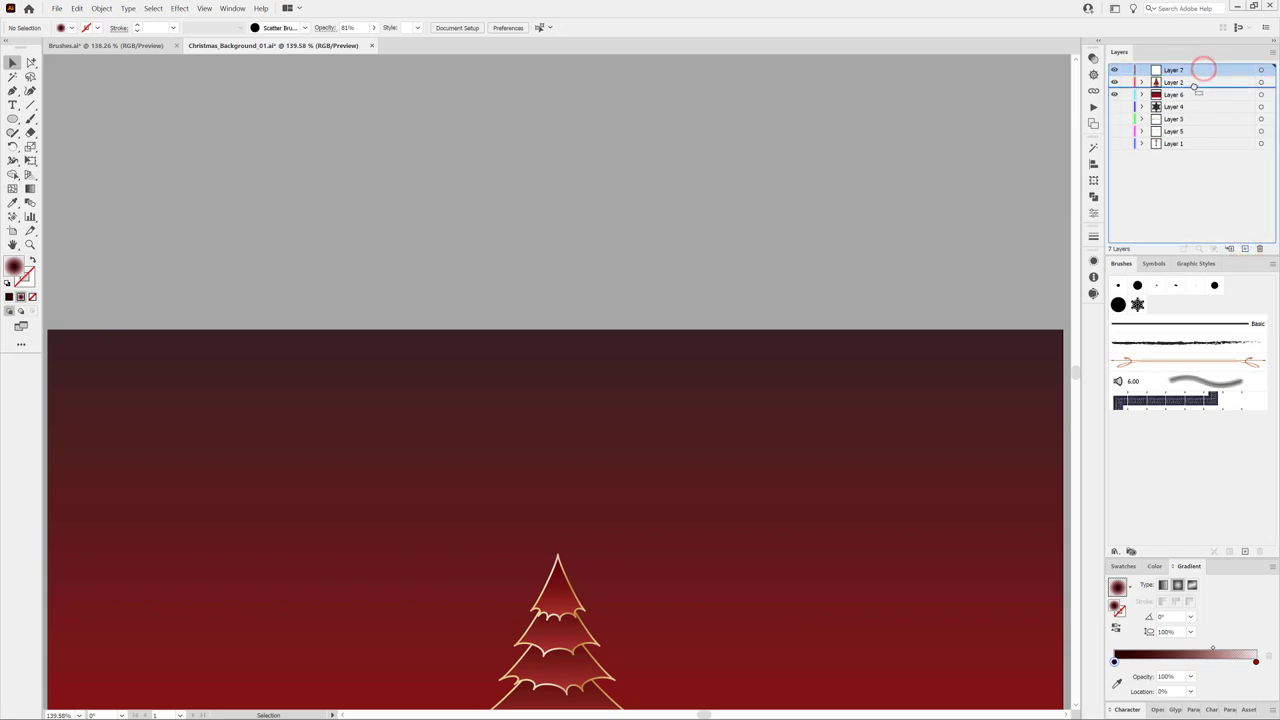
drag(1200, 83, 1200, 88)
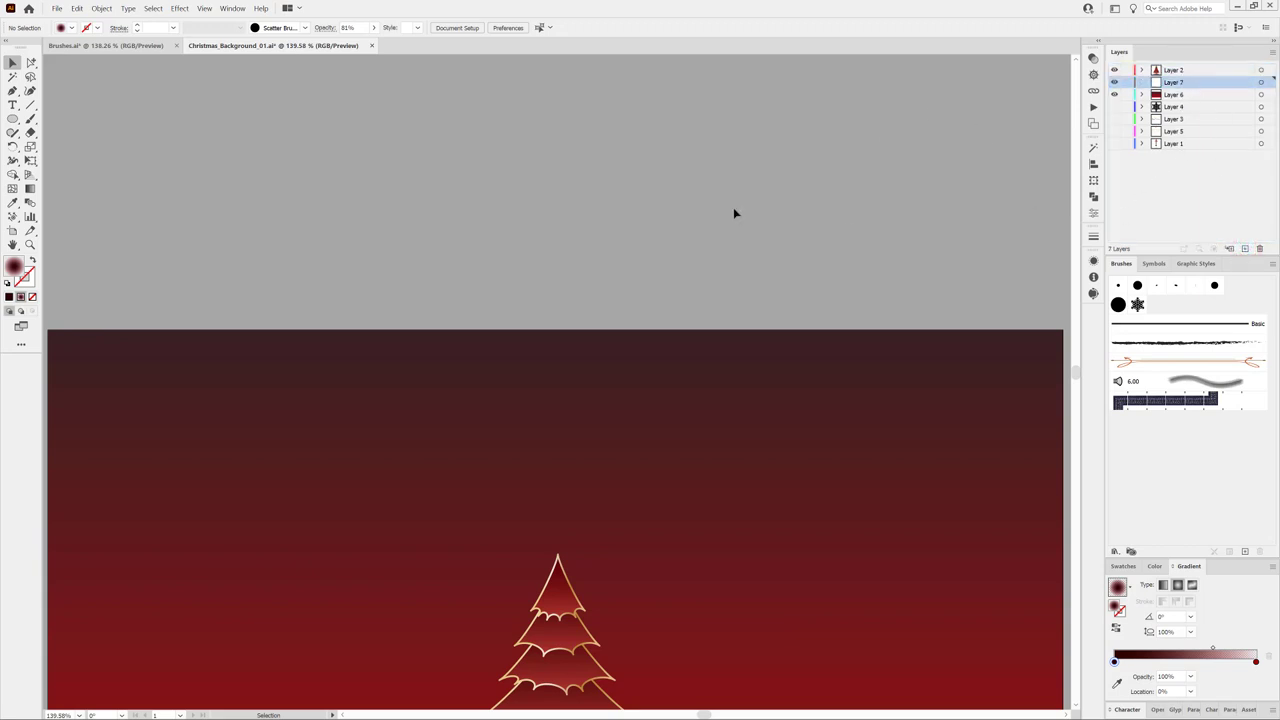
Step: Select the Paintbrush Tool and accept its default options
click(30, 119)
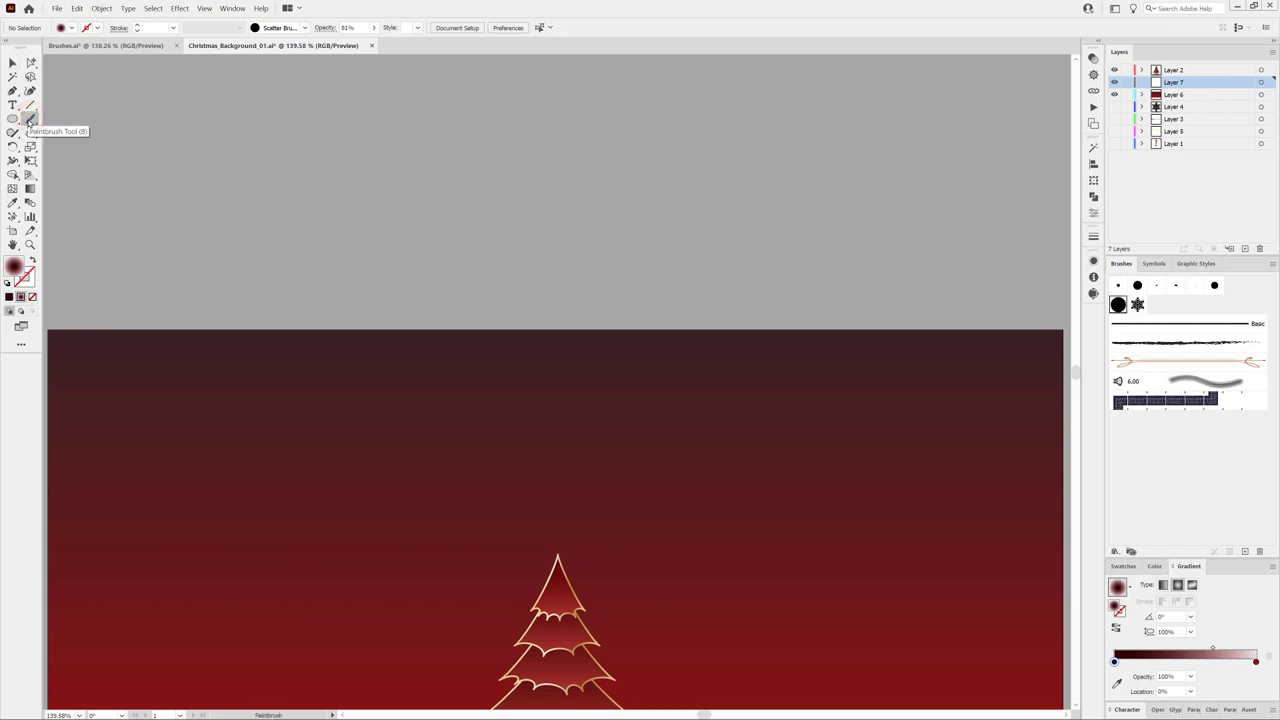
double_click(30, 119)
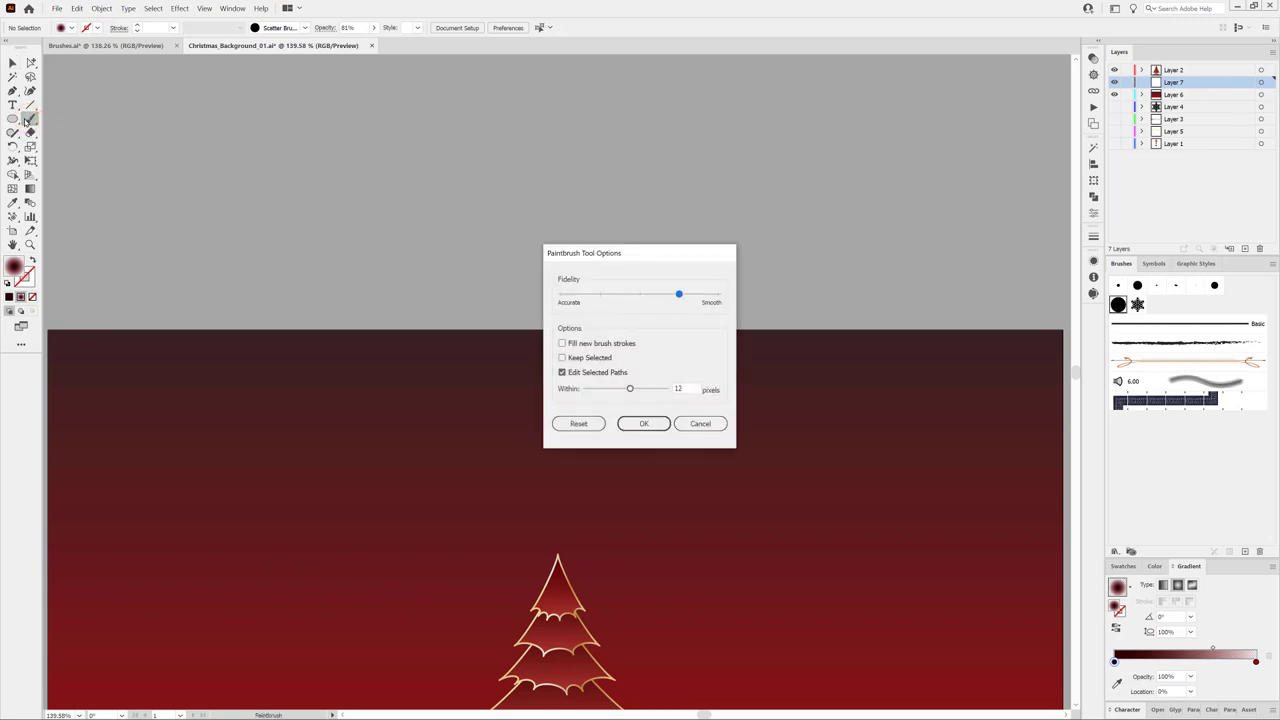
drag(619, 256, 703, 130)
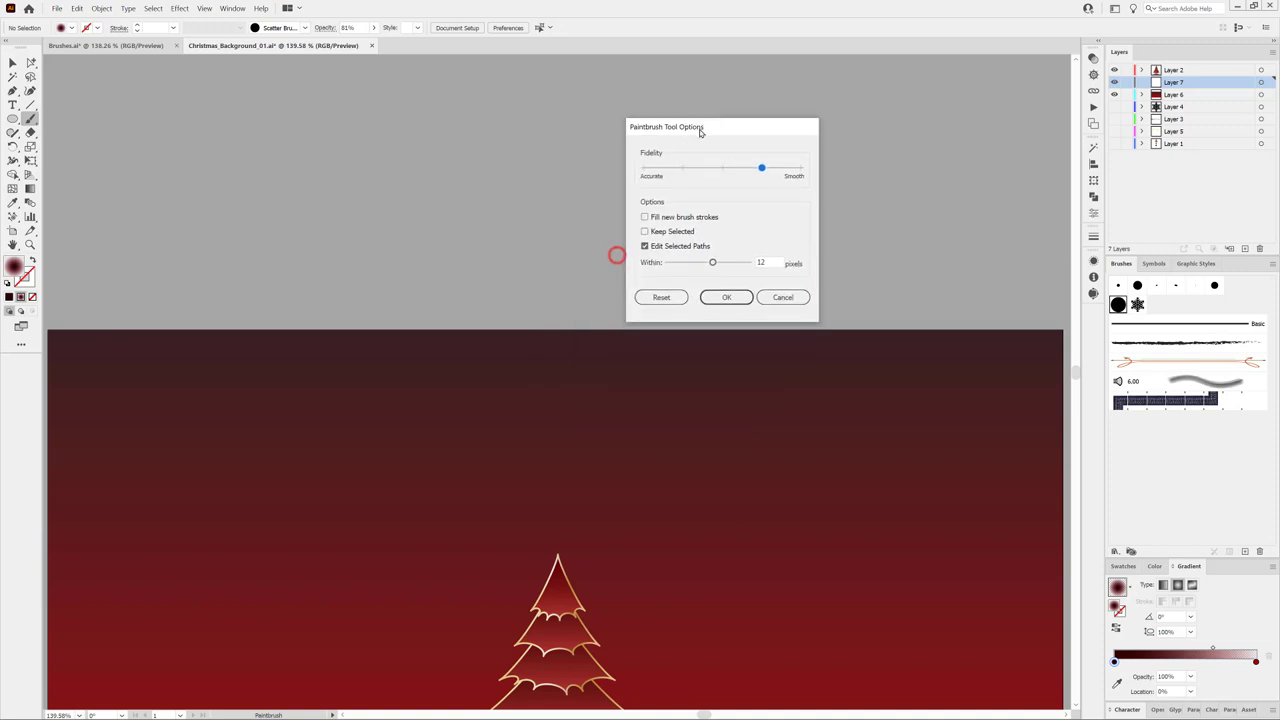
click(728, 298)
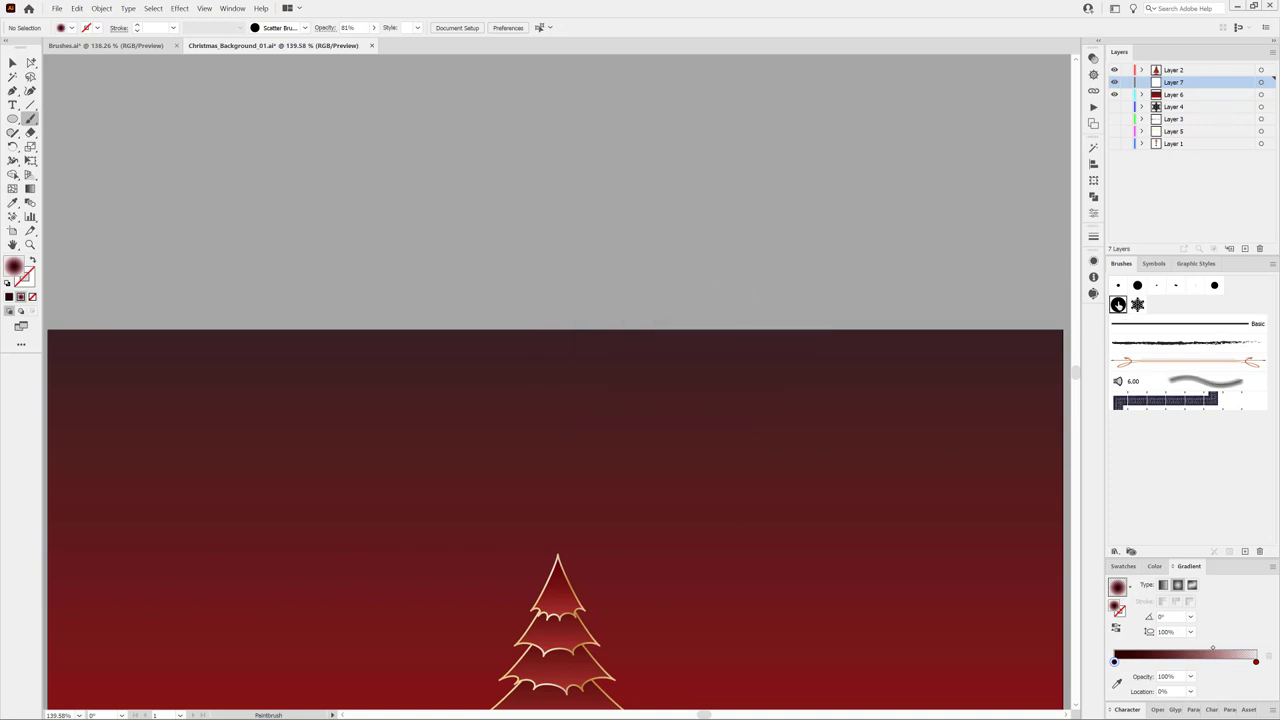
Step: Apply the Scatter Brush with a dark red 760000 stroke (R 118) and lock background Layer 6
click(1117, 304)
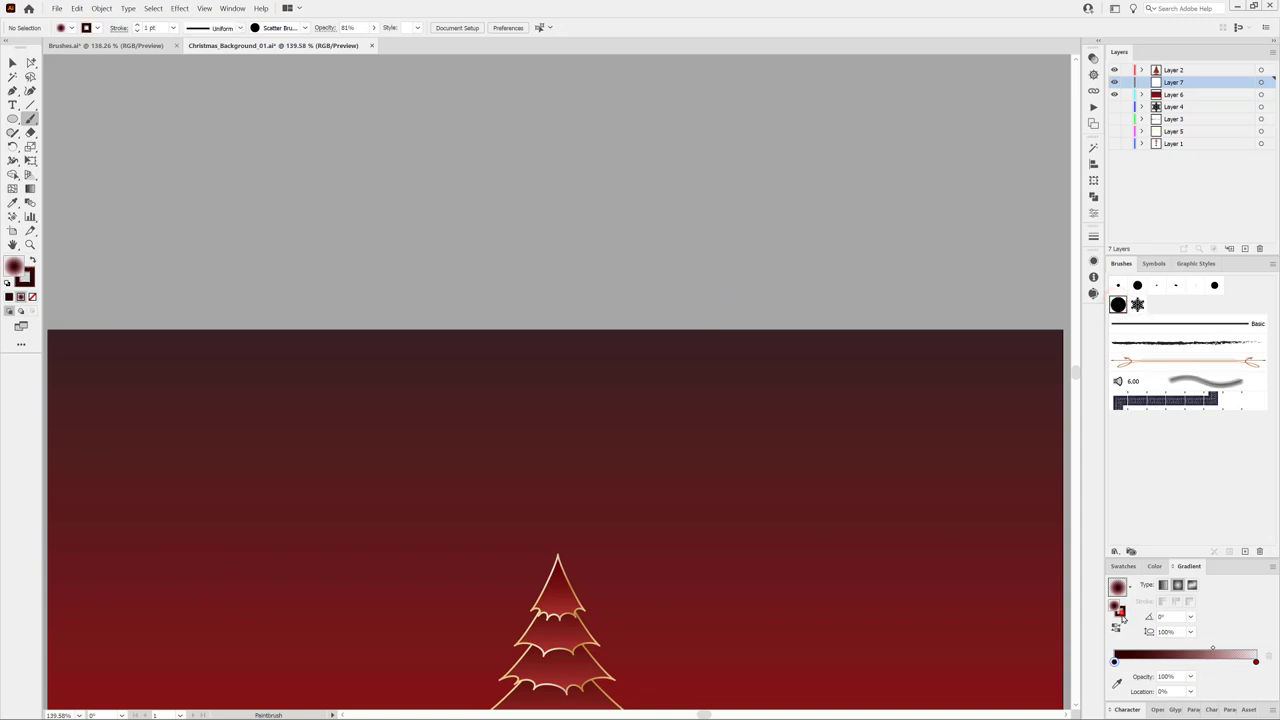
click(1120, 611)
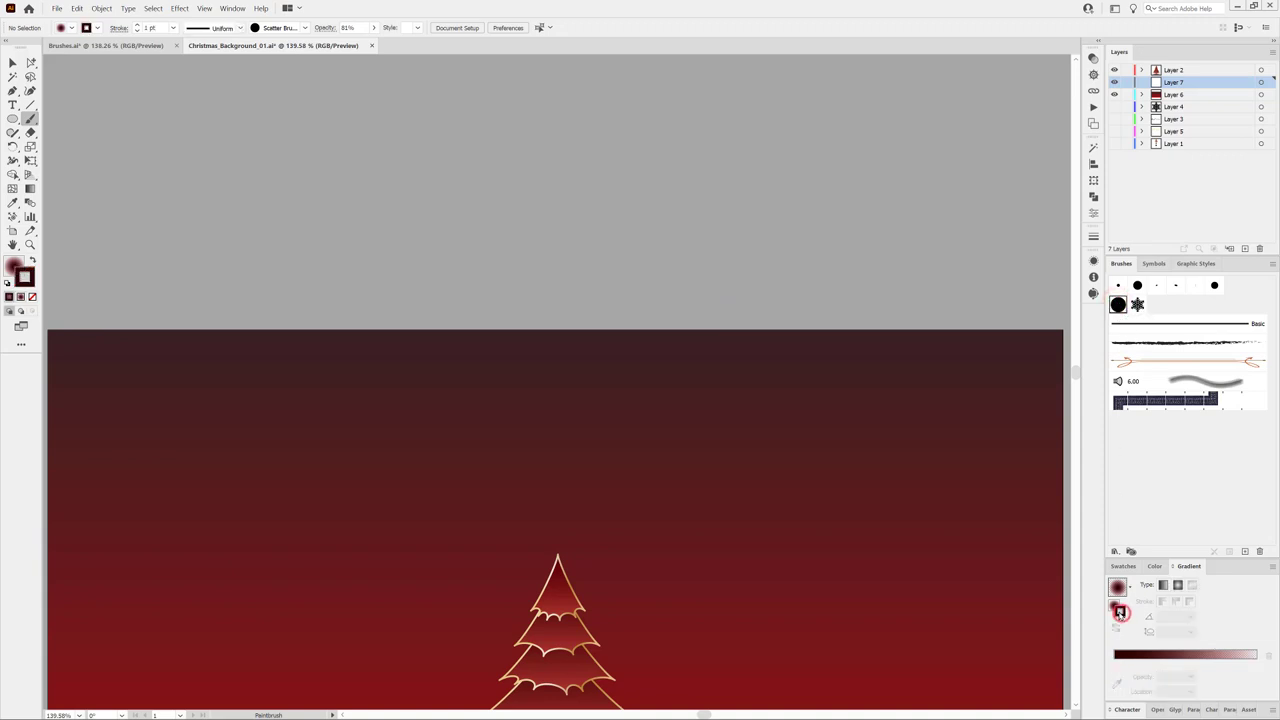
click(1153, 568)
drag(1158, 586, 1175, 594)
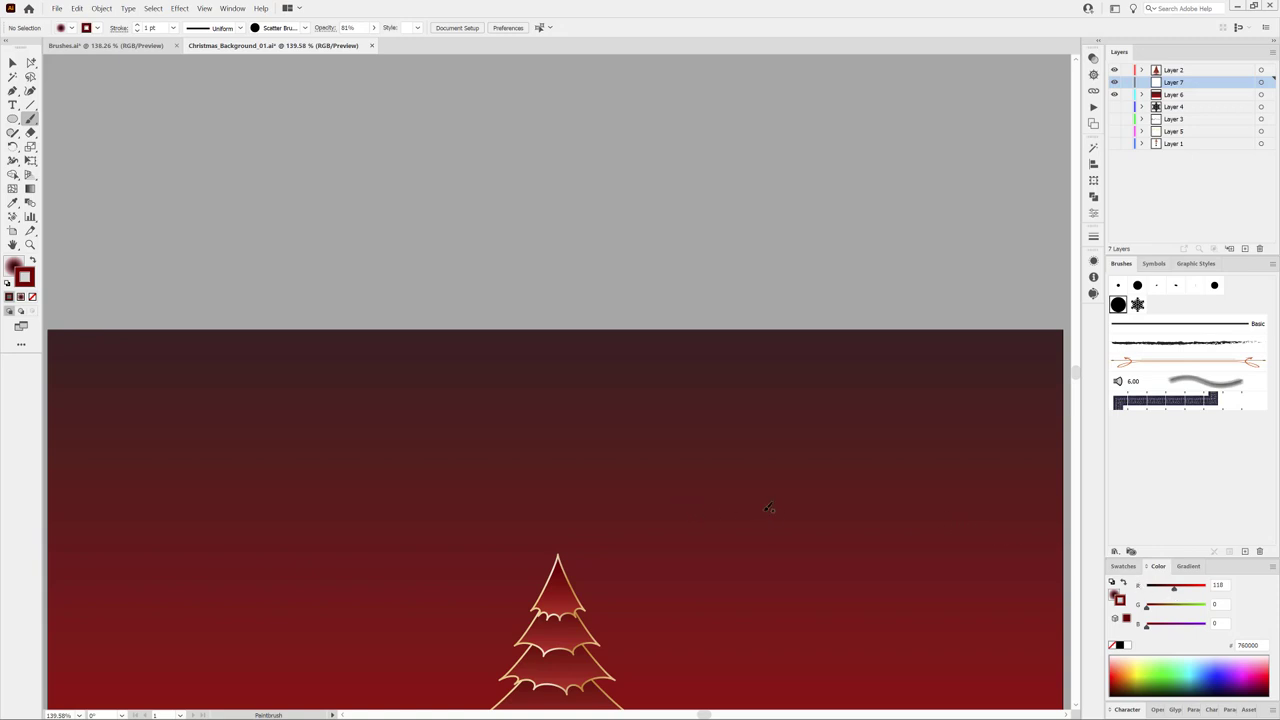
scroll(768, 507, down, 5)
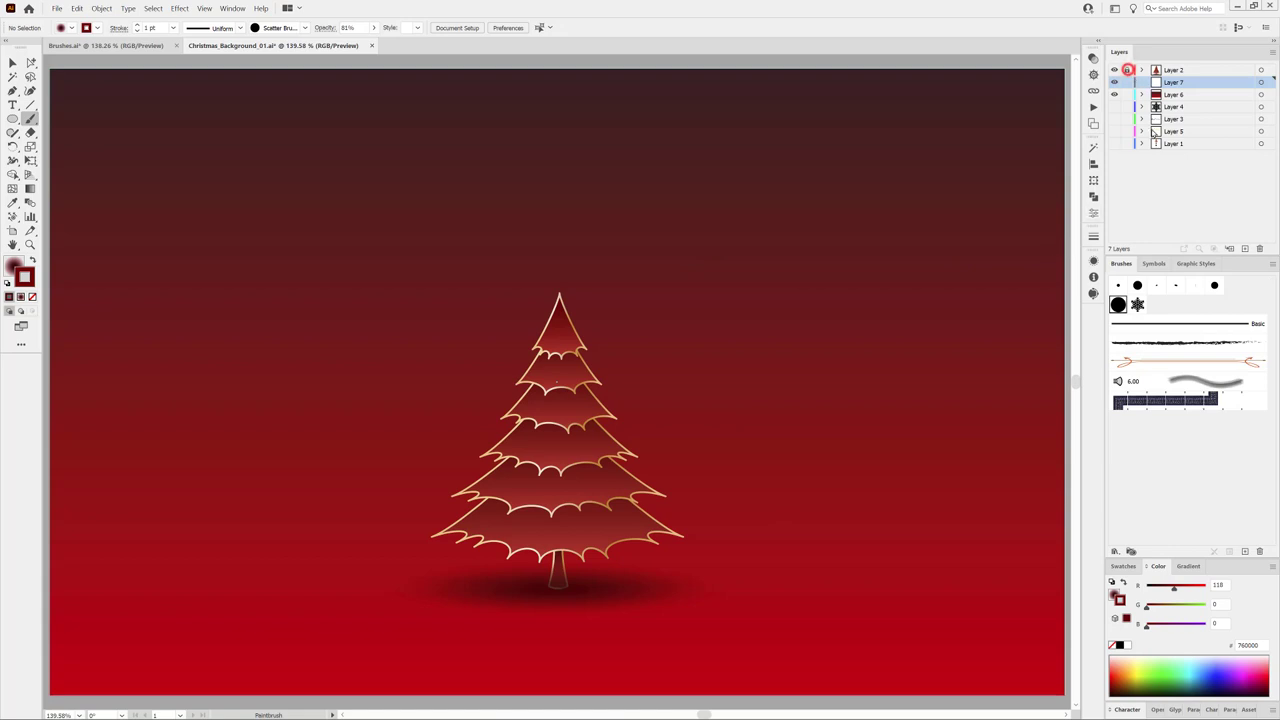
click(1126, 94)
Step: Paint a row of scatter dots across the top, blend them in Multiply, and brighten their red to de0000
drag(789, 122, 800, 125)
mouse_move(671, 141)
mouse_down()
mouse_move(656, 188)
mouse_move(650, 178)
mouse_up()
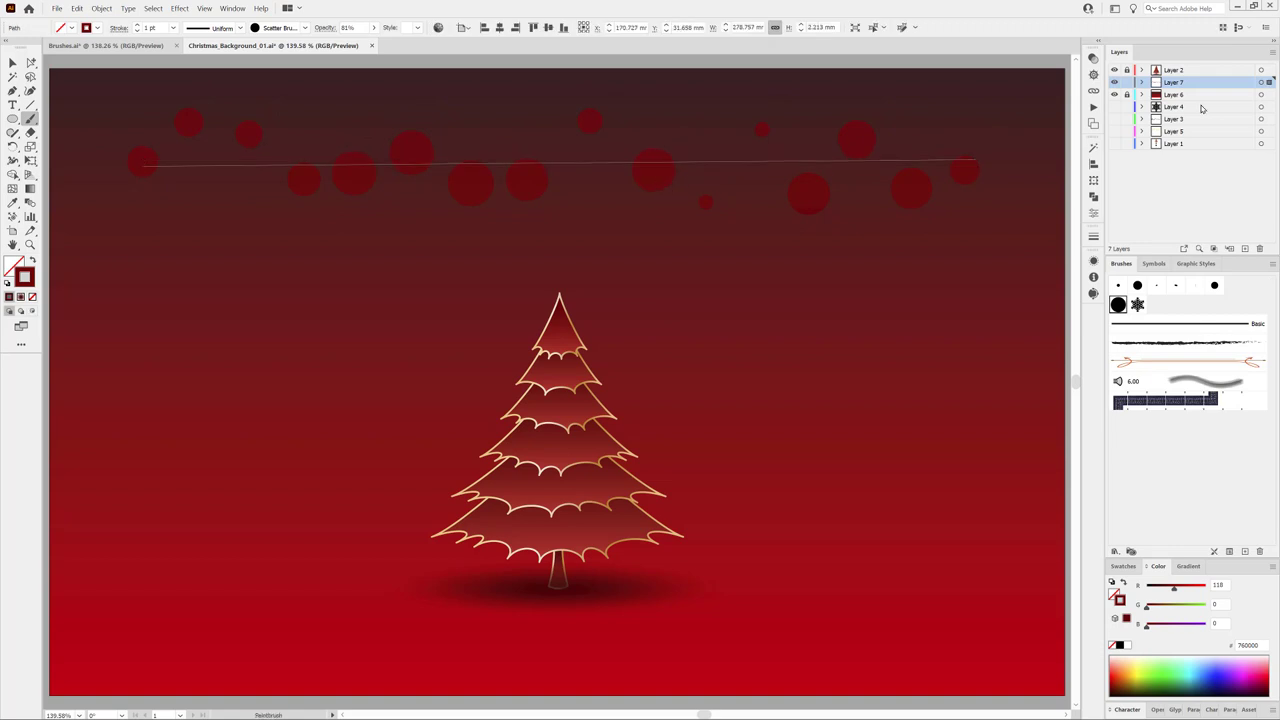
click(1092, 60)
click(972, 70)
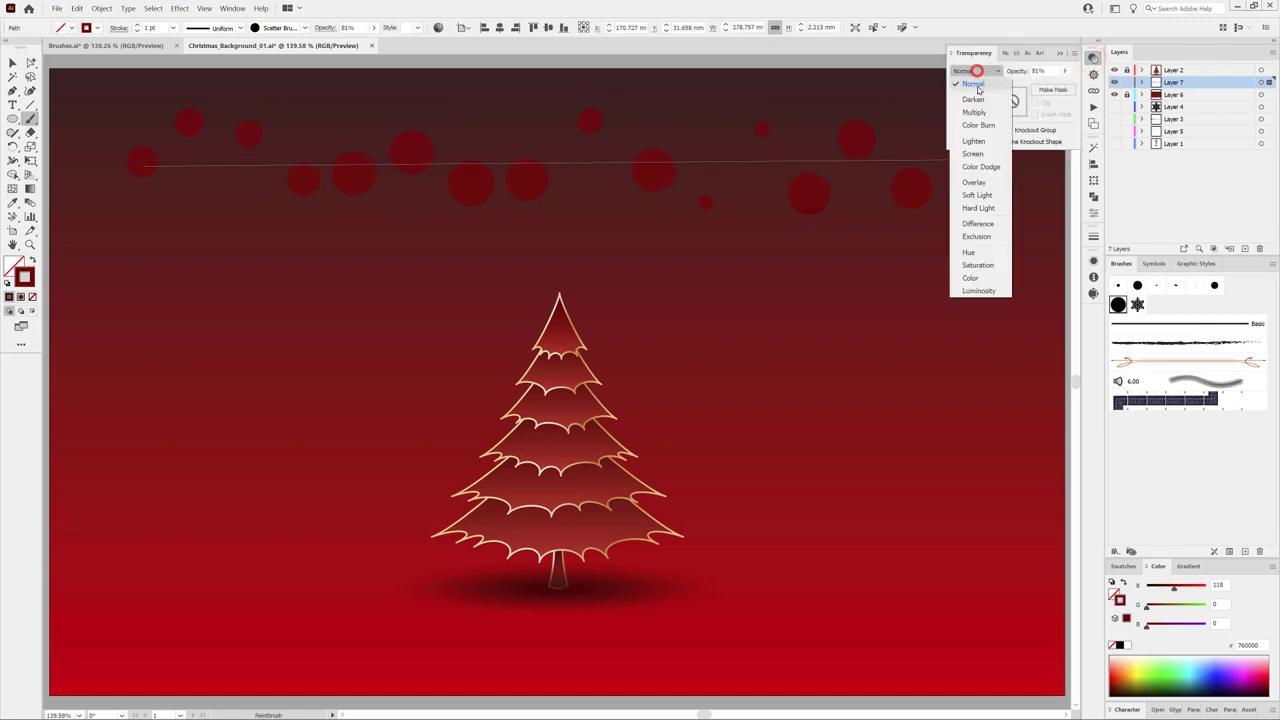
click(972, 113)
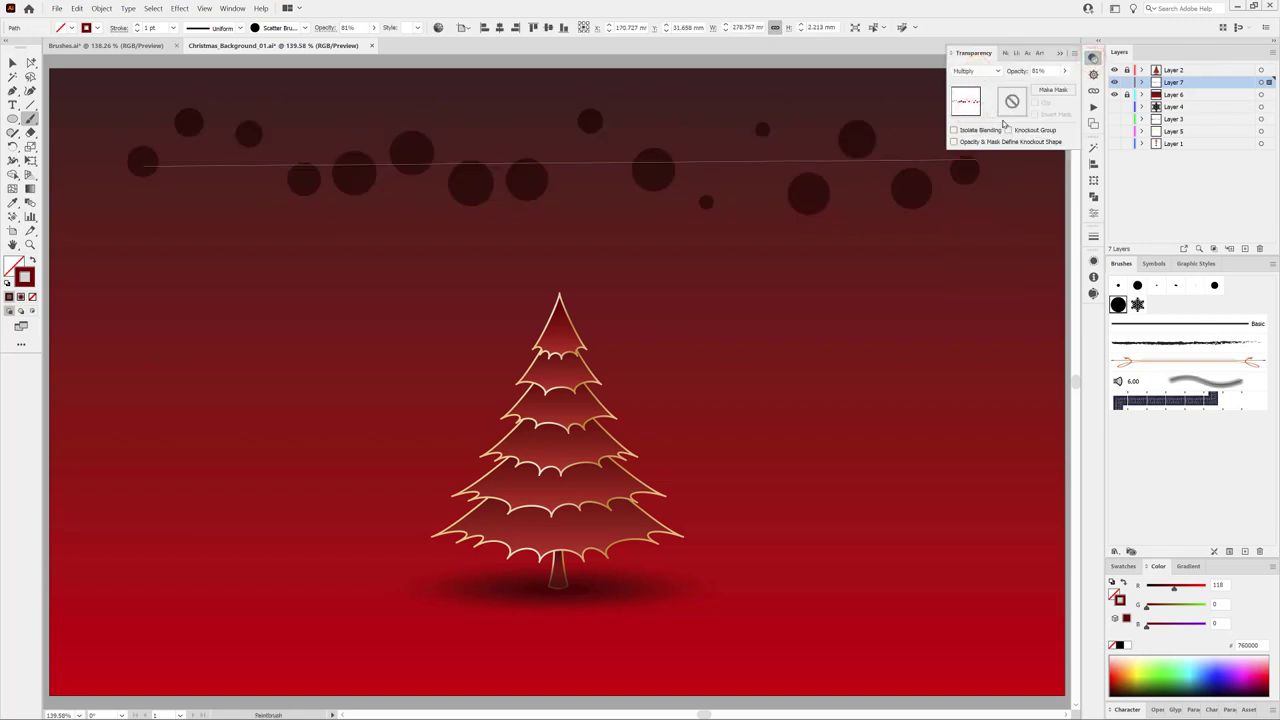
drag(1176, 591, 1199, 590)
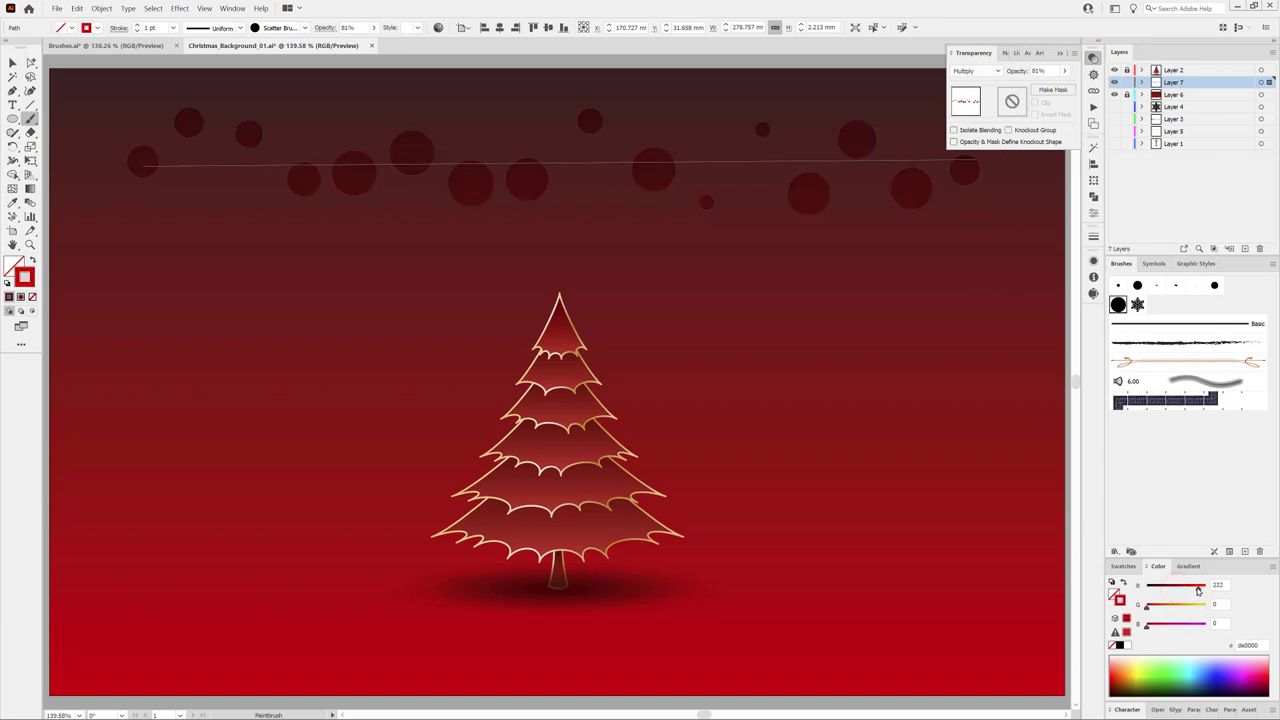
Step: Move the dot row up toward the top edge, give it a 3 pt stroke, and deselect
ctrl+alt+click(891, 498)
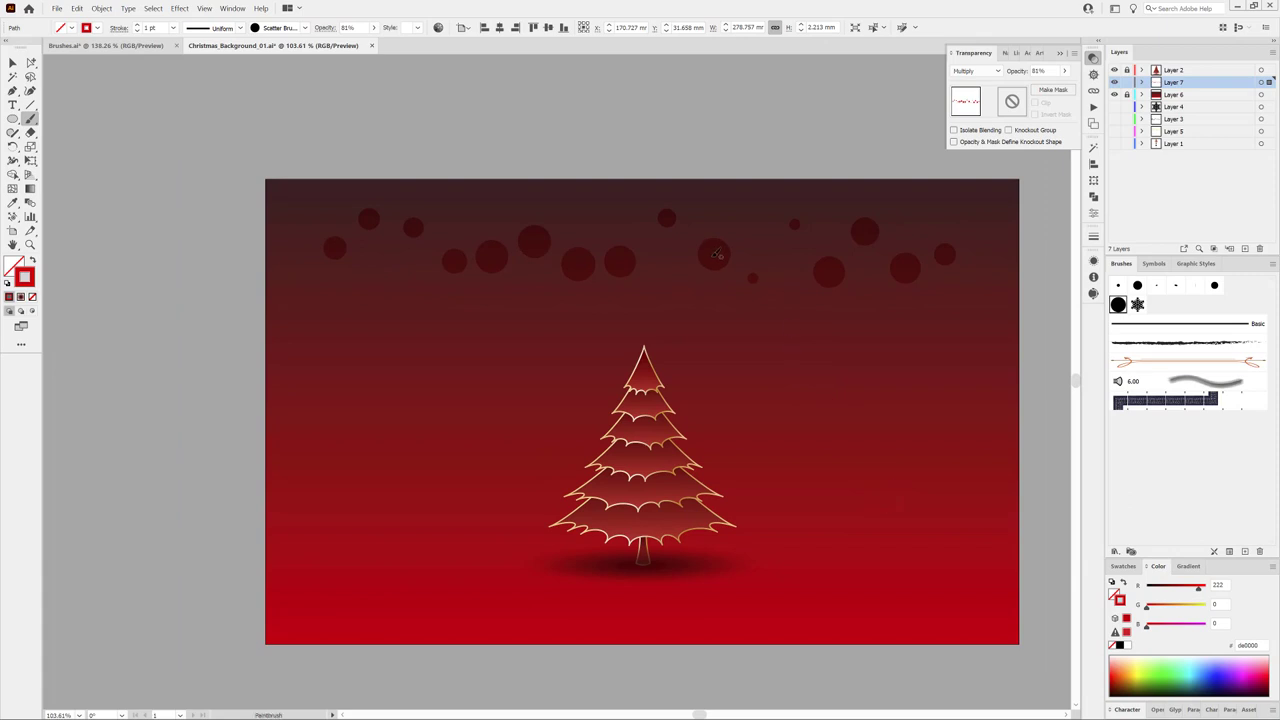
drag(716, 254, 704, 232)
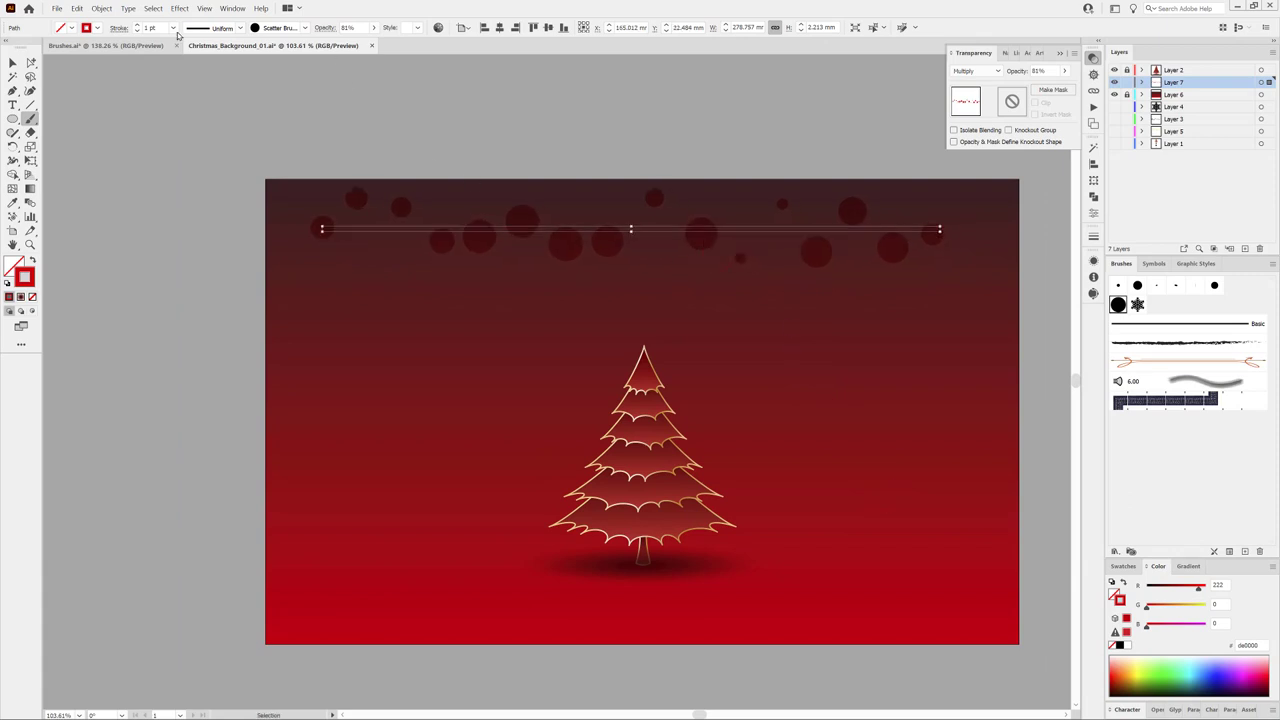
click(137, 27)
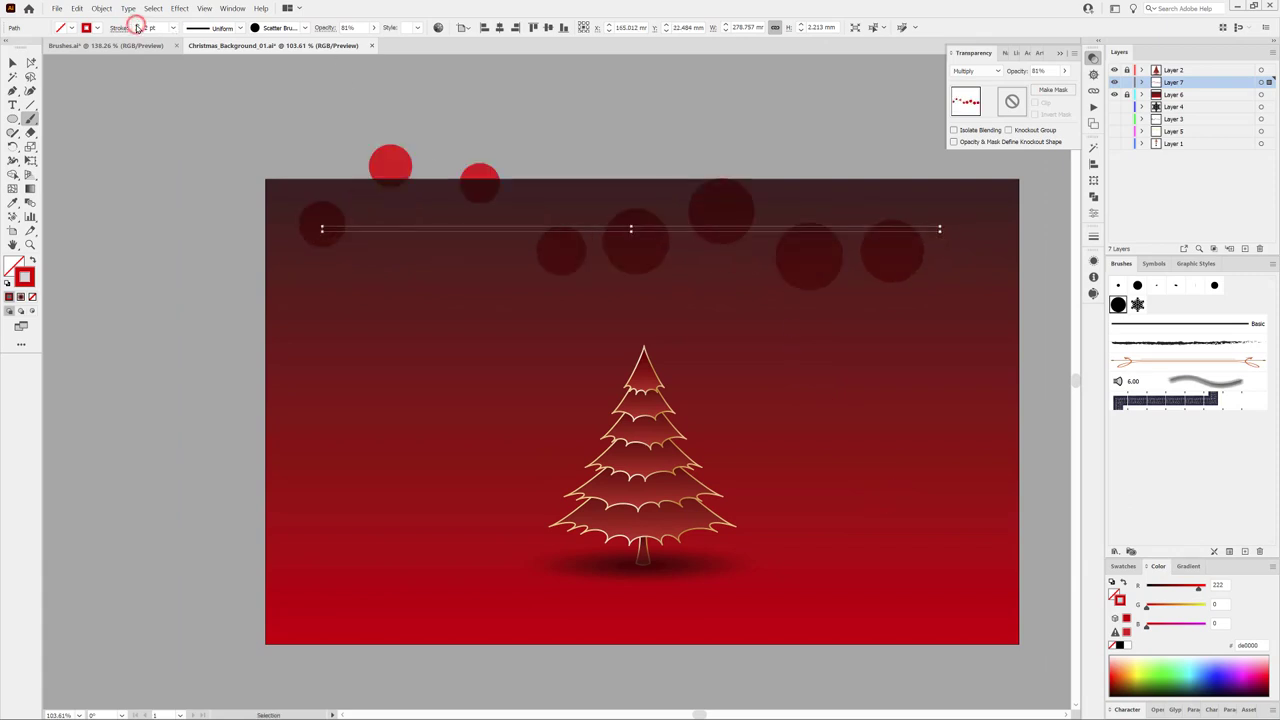
click(137, 27)
drag(922, 200, 928, 201)
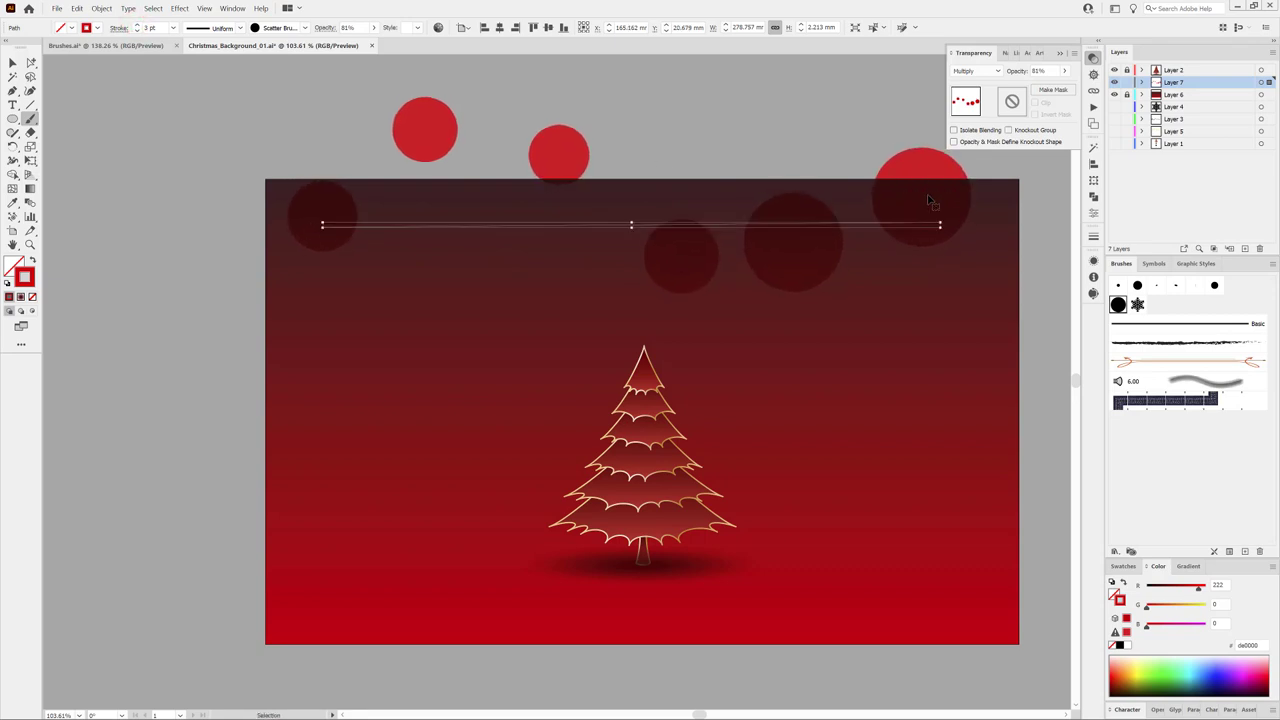
key(ctrl+shift+a)
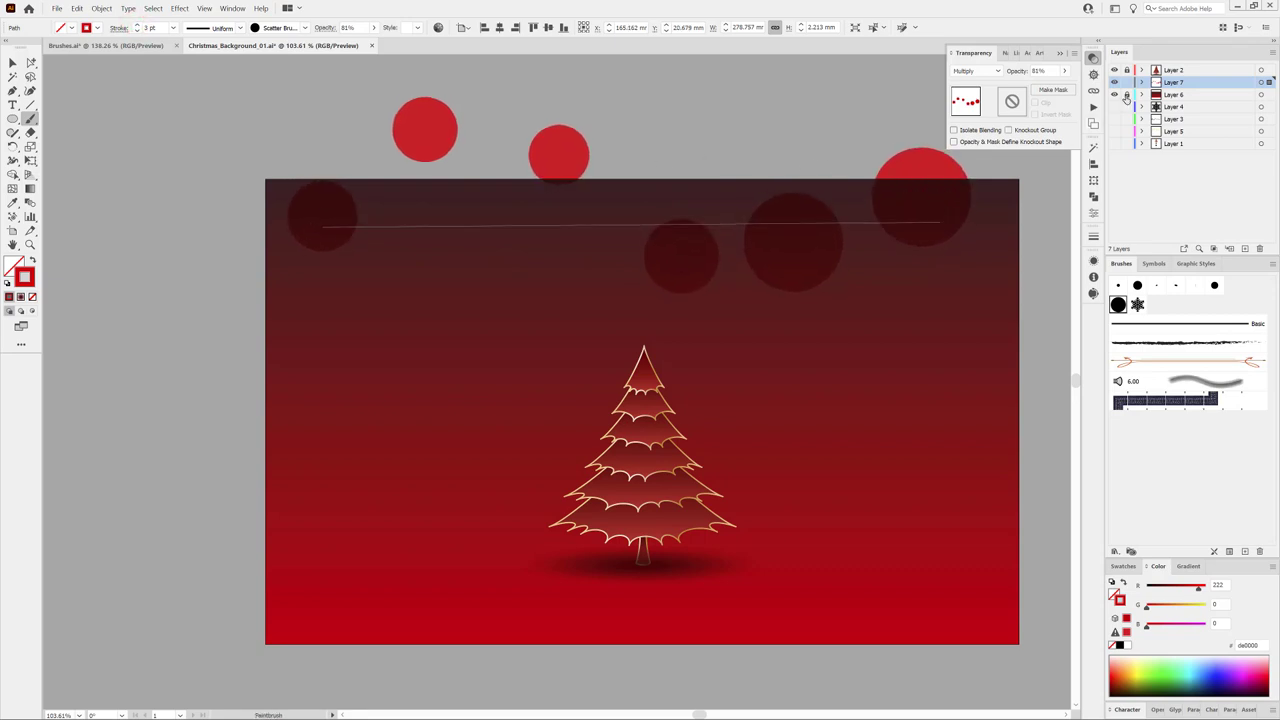
Step: Copy the background rectangle from Layer 6 and paste it in back on Layer 7
click(1261, 94)
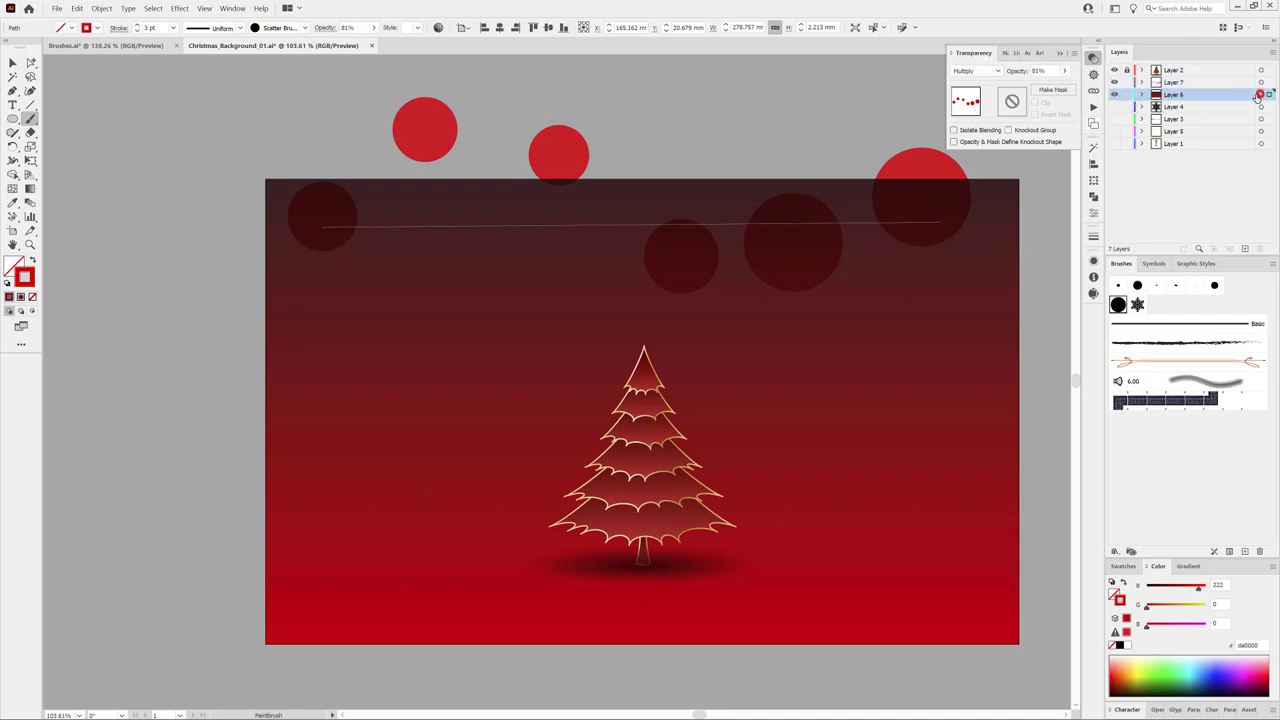
click(86, 10)
click(80, 50)
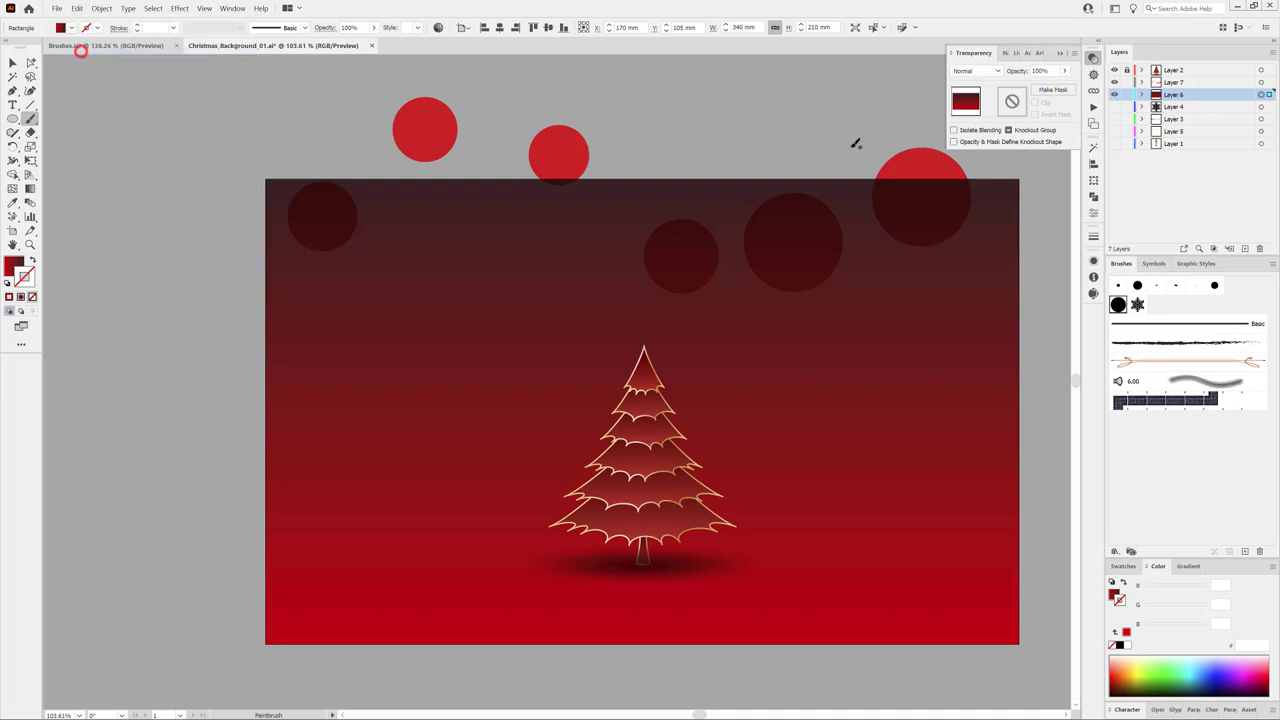
click(1178, 84)
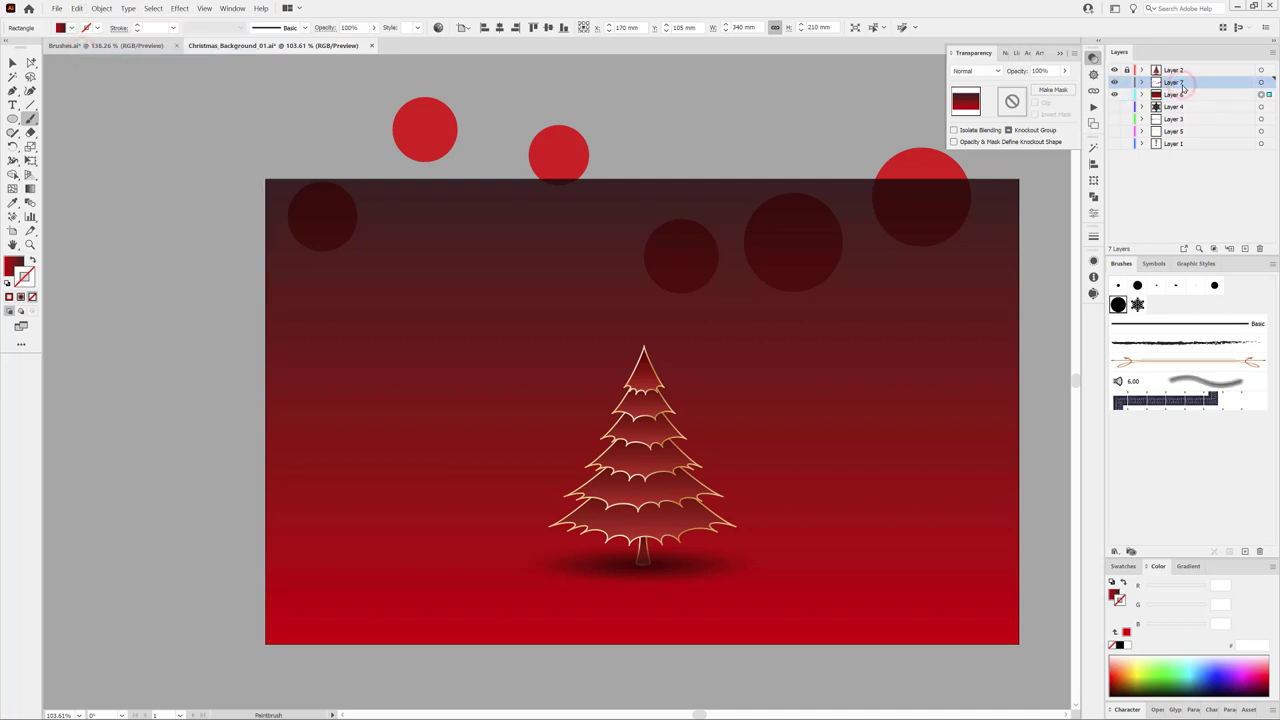
click(1127, 94)
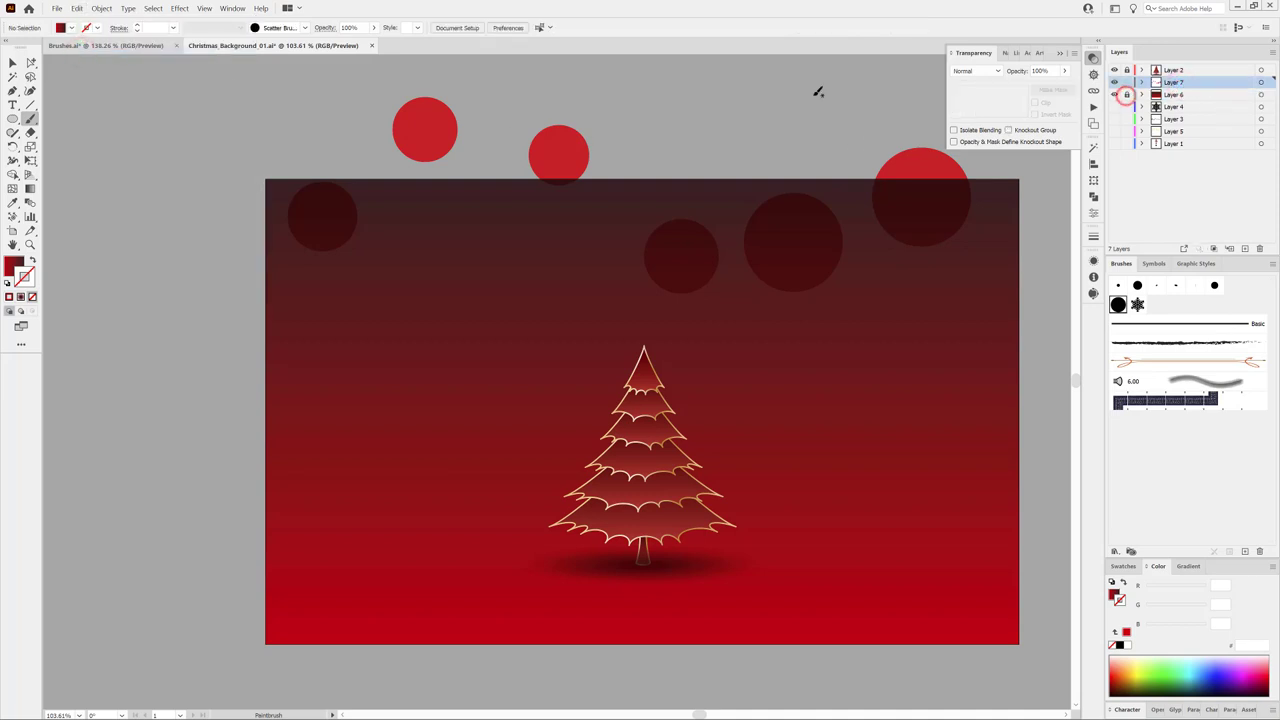
click(78, 10)
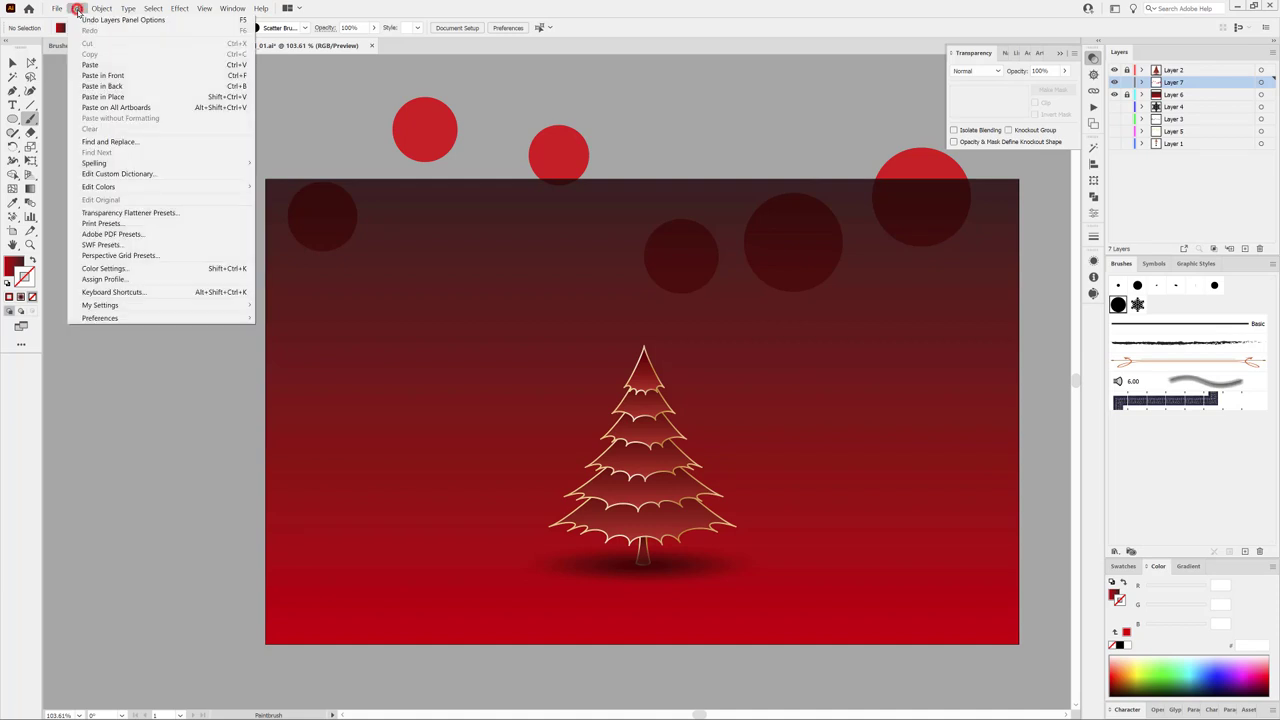
click(91, 97)
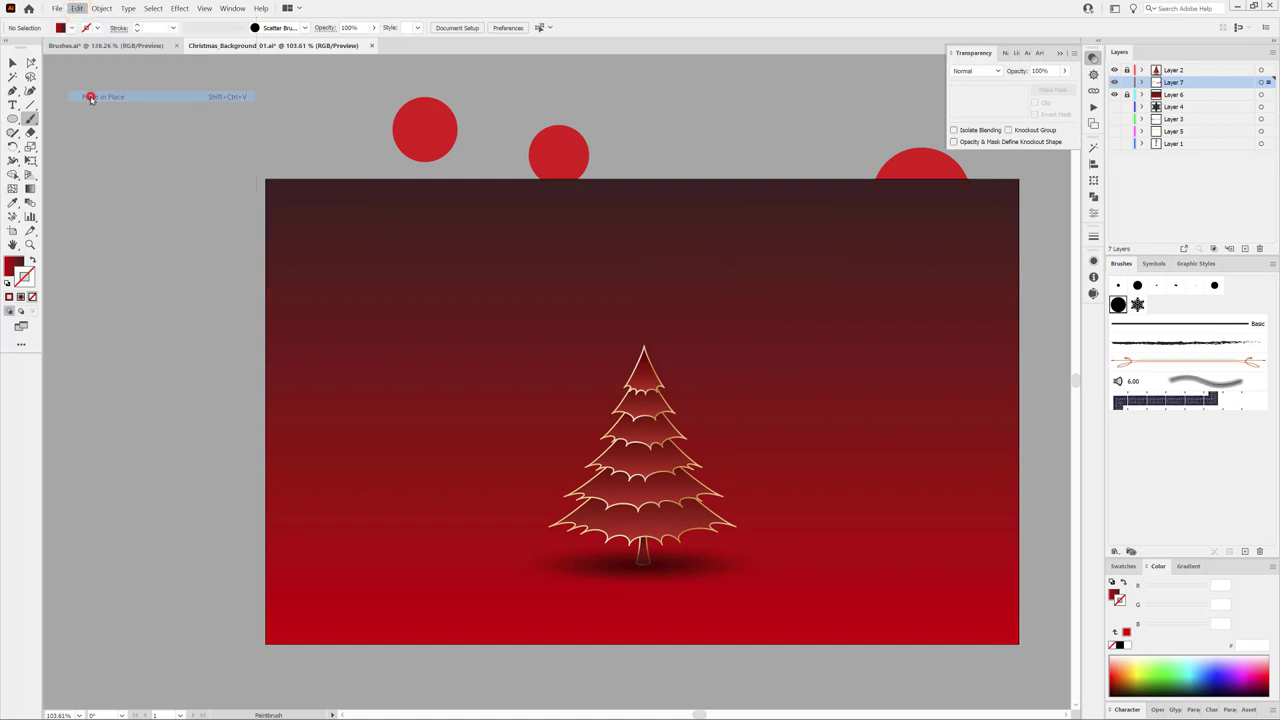
Step: Make the rectangle a clipping mask for Layer 7 and toggle its visibility to verify the clip
click(1142, 82)
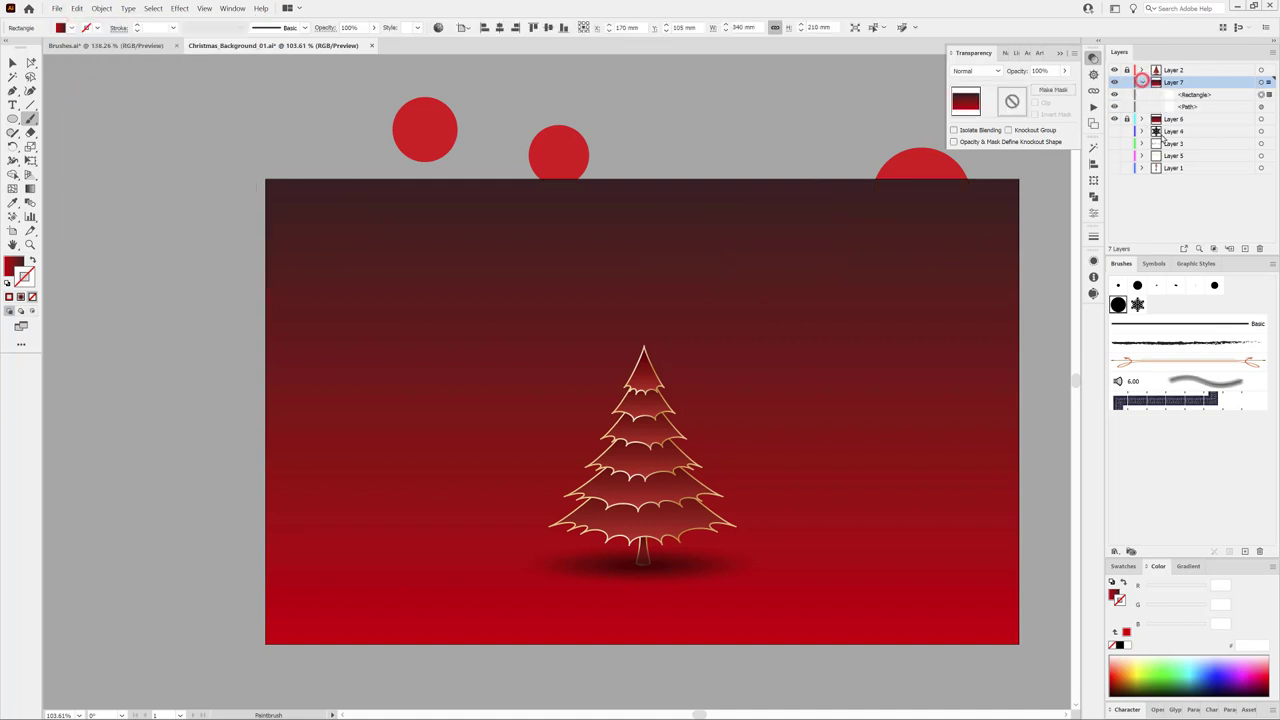
click(152, 9)
click(150, 40)
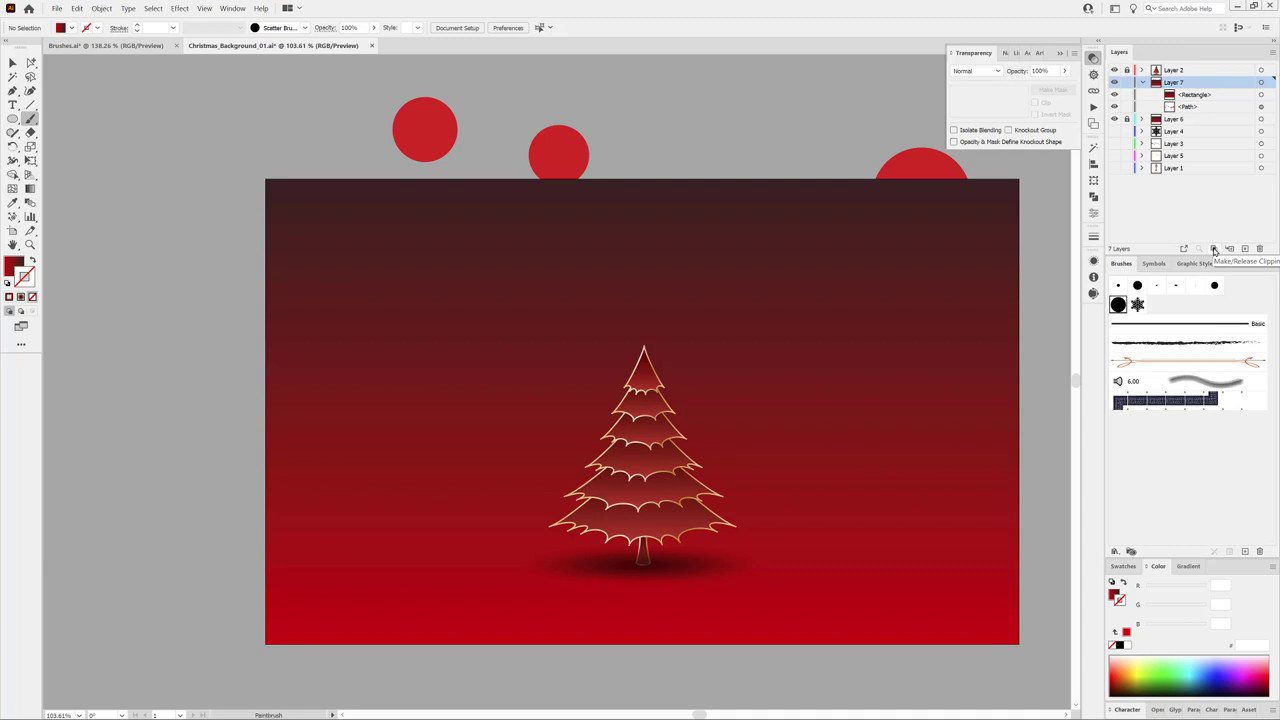
click(1214, 248)
click(1113, 94)
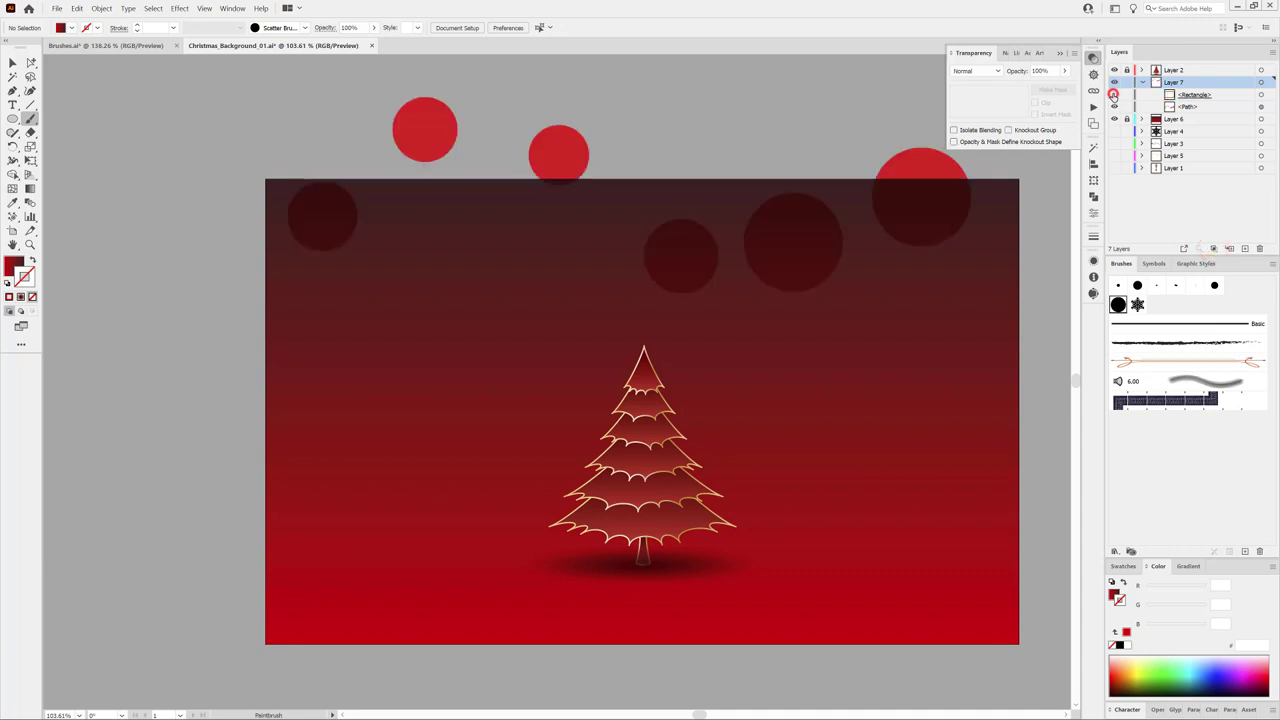
click(1113, 94)
click(1113, 94)
click(1113, 94)
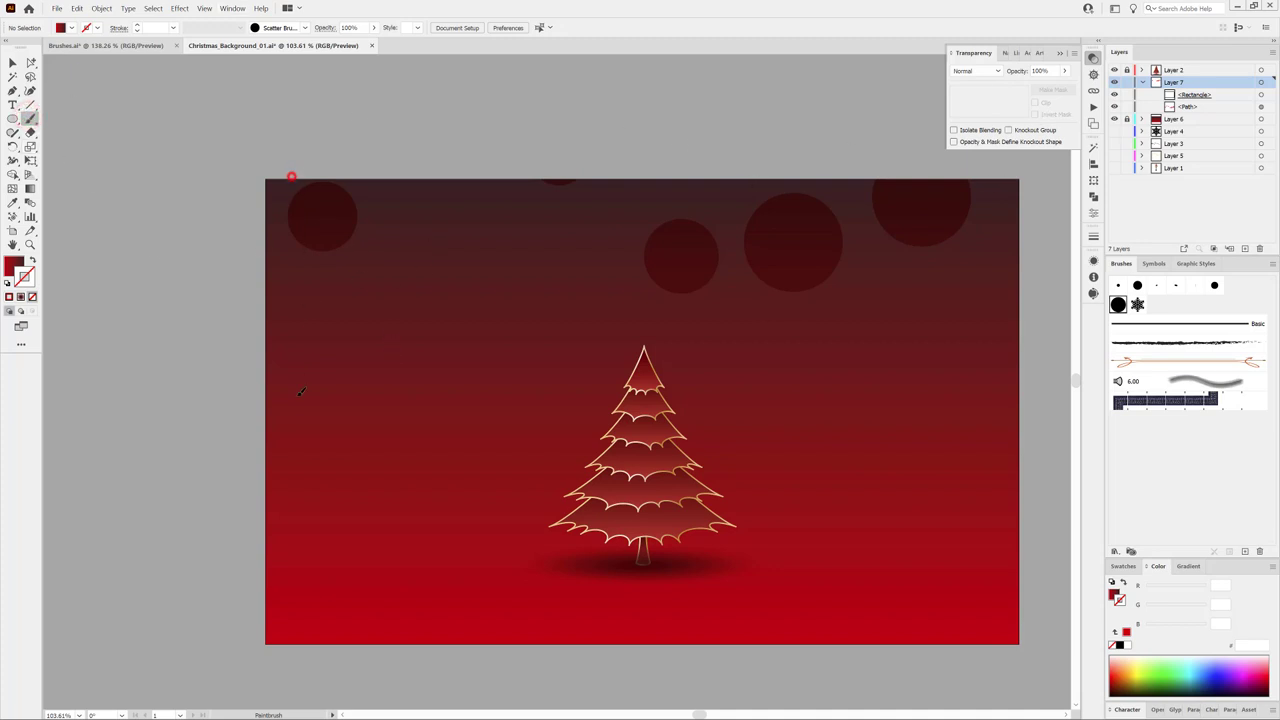
Step: Paint a scatter-dot stroke down the card's left edge and shift it onto the card
drag(291, 177, 291, 666)
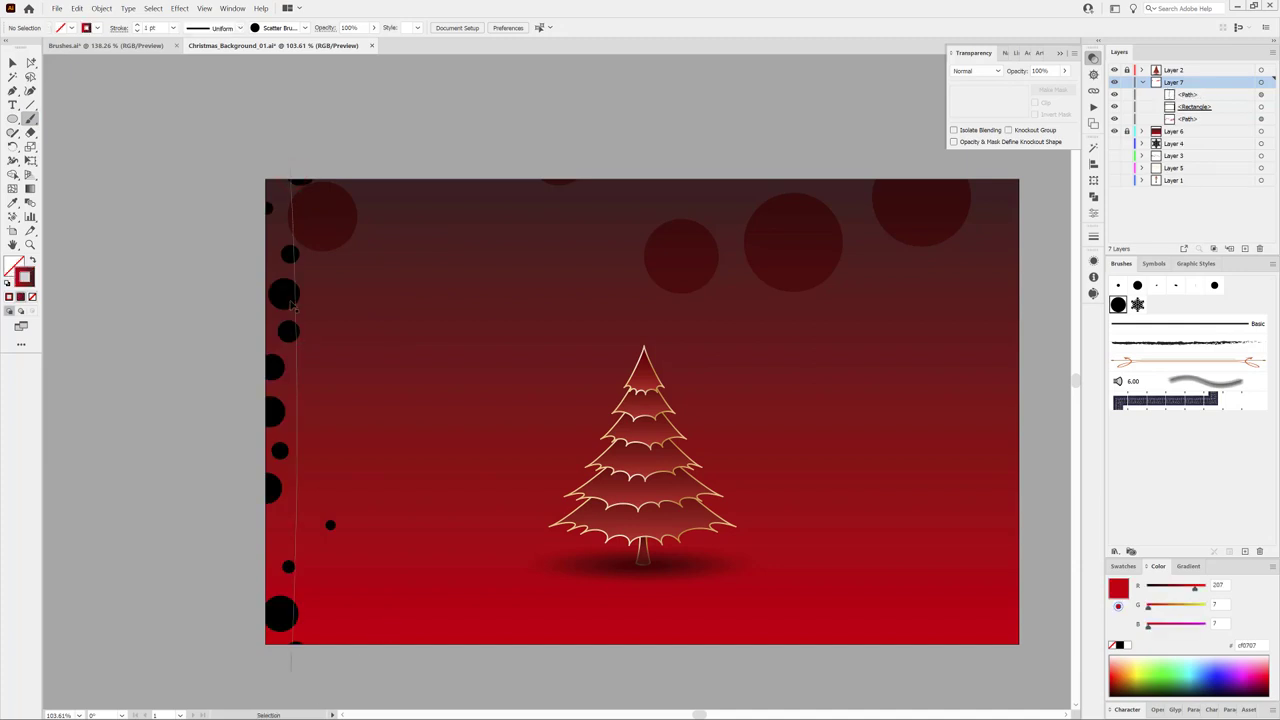
key(v)
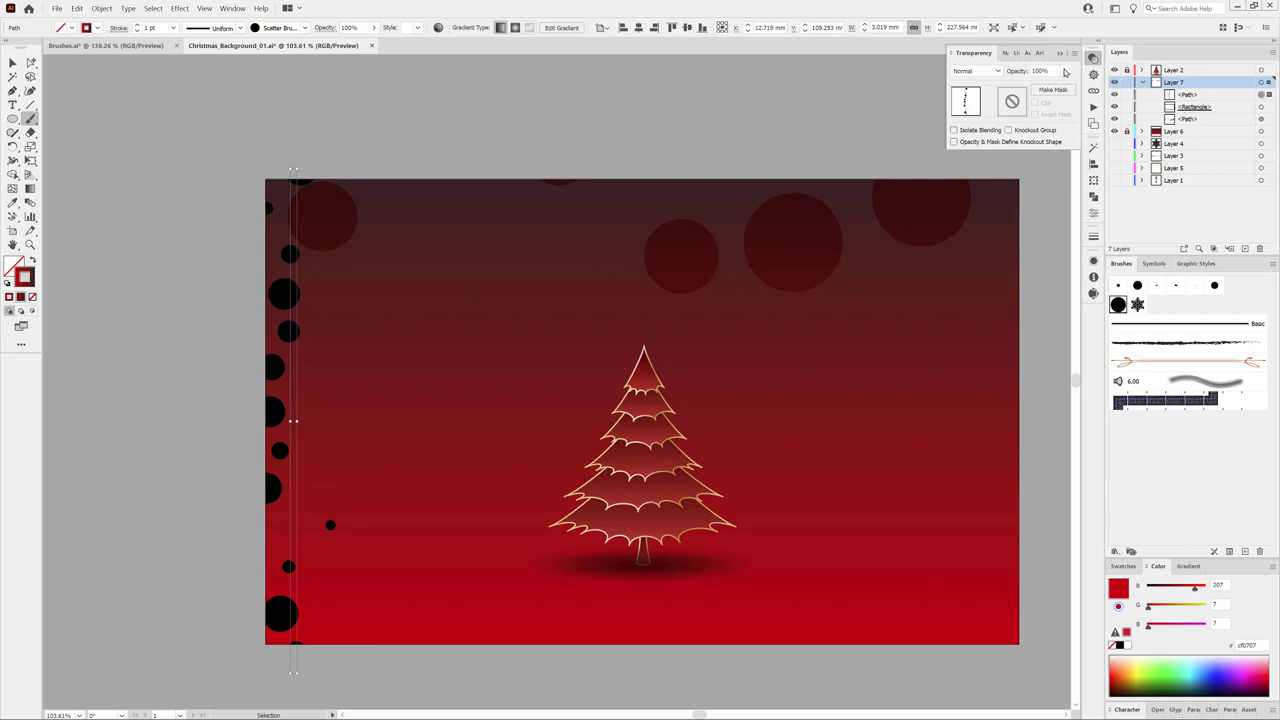
key(b)
drag(284, 293, 406, 258)
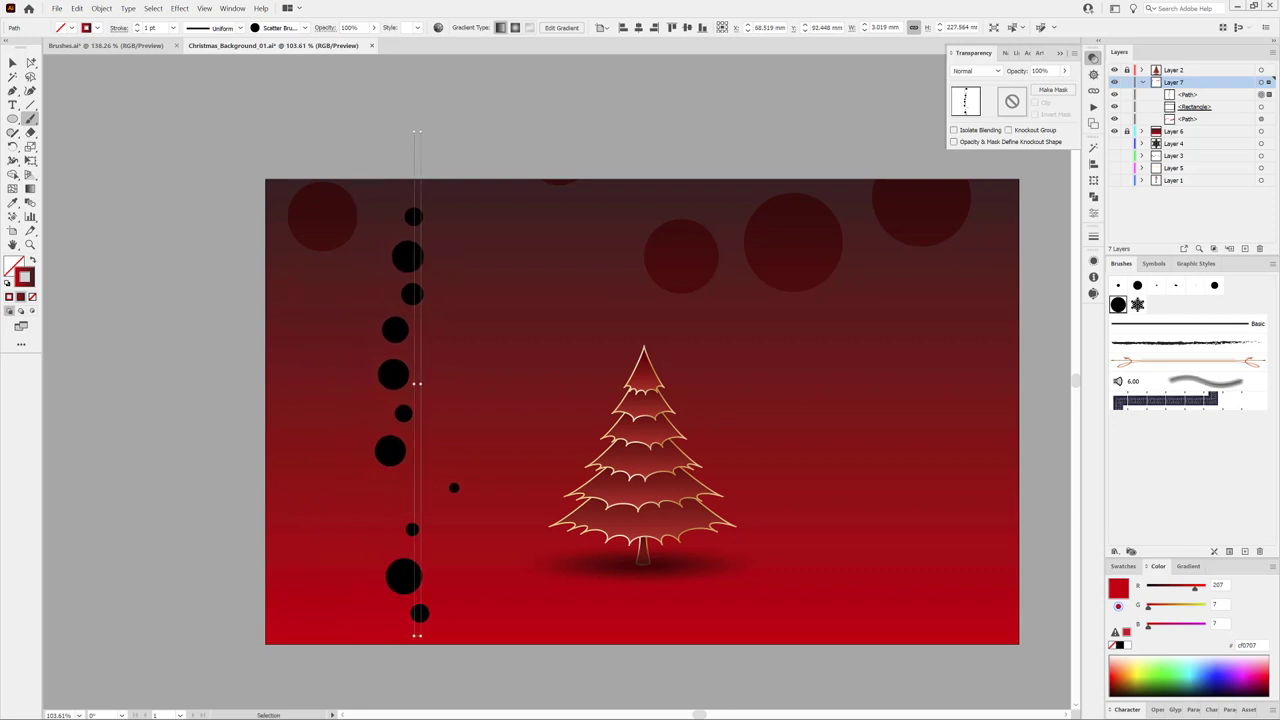
key(ctrl+shift+a)
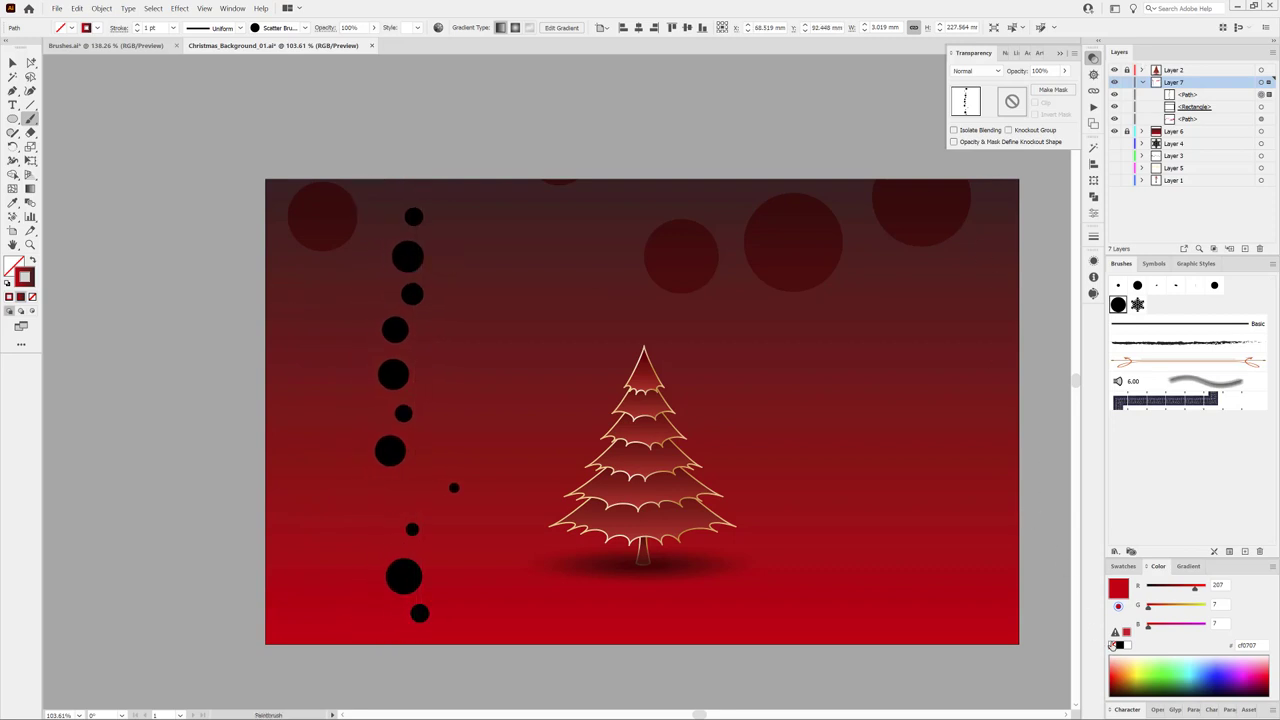
Step: Eyedrop a bokeh circle's 3 pt, Multiply, 81% look onto the stroke and reposition it left
click(1122, 566)
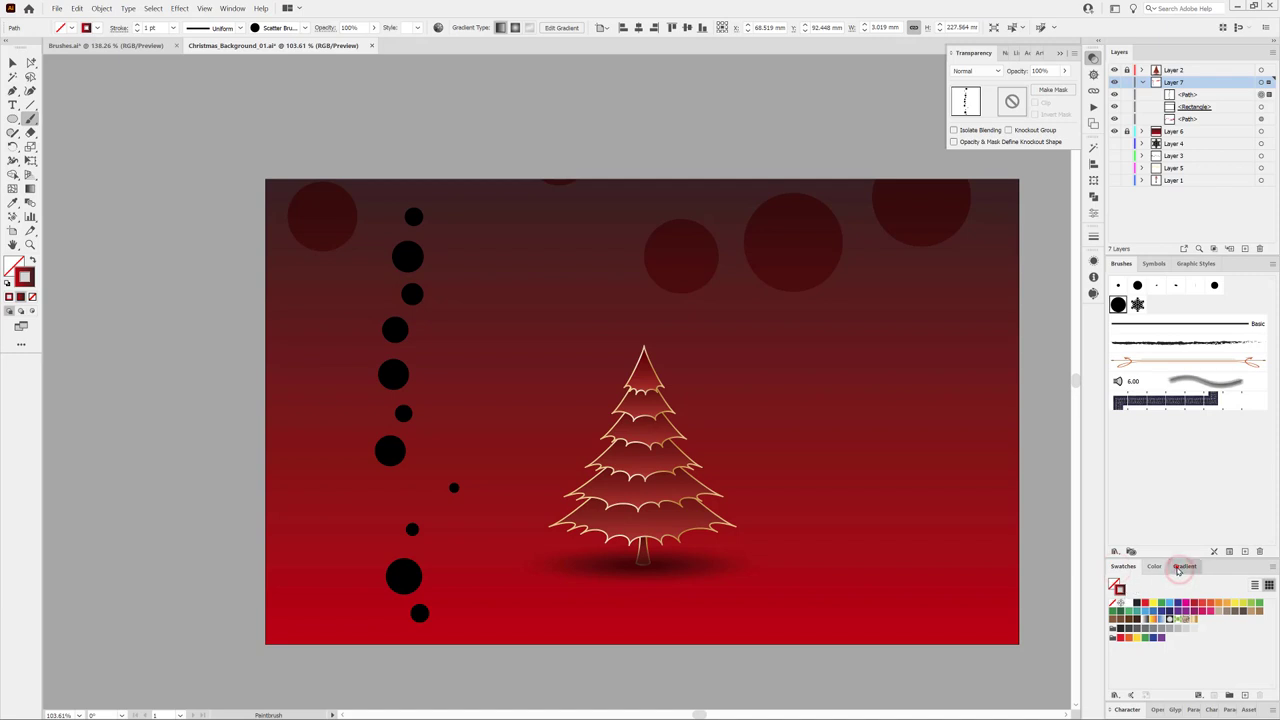
click(1180, 567)
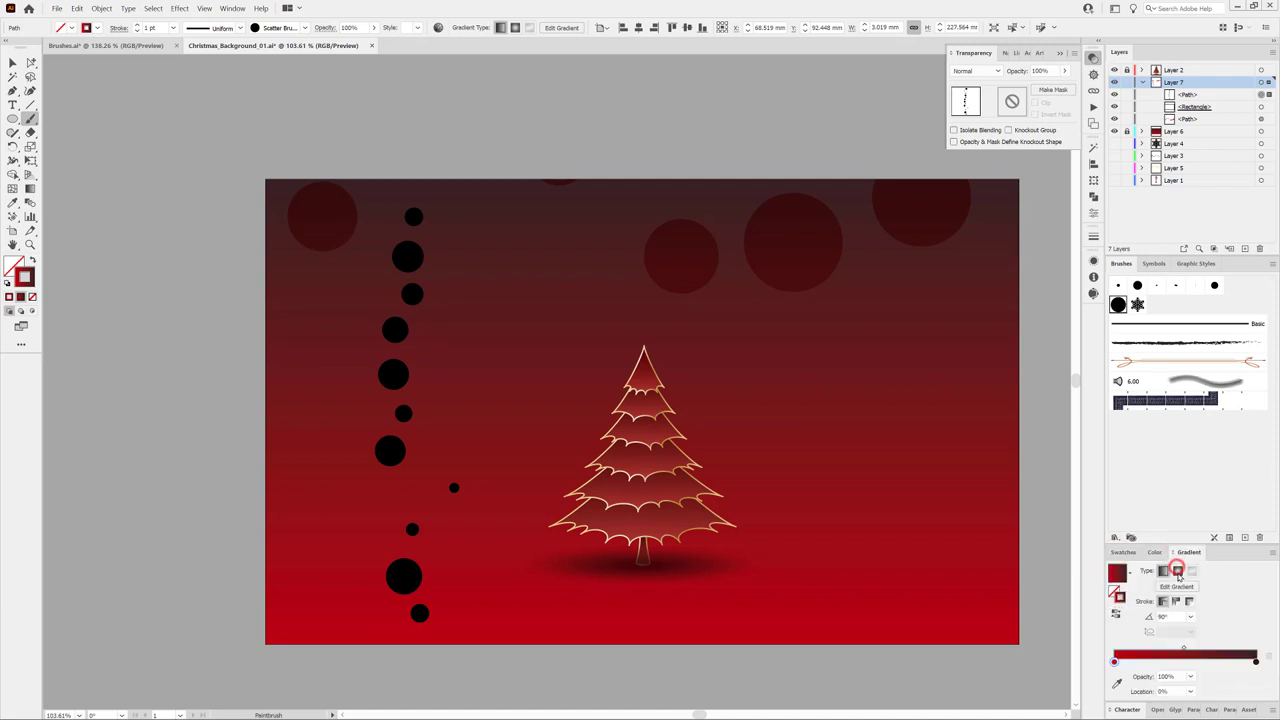
click(1123, 552)
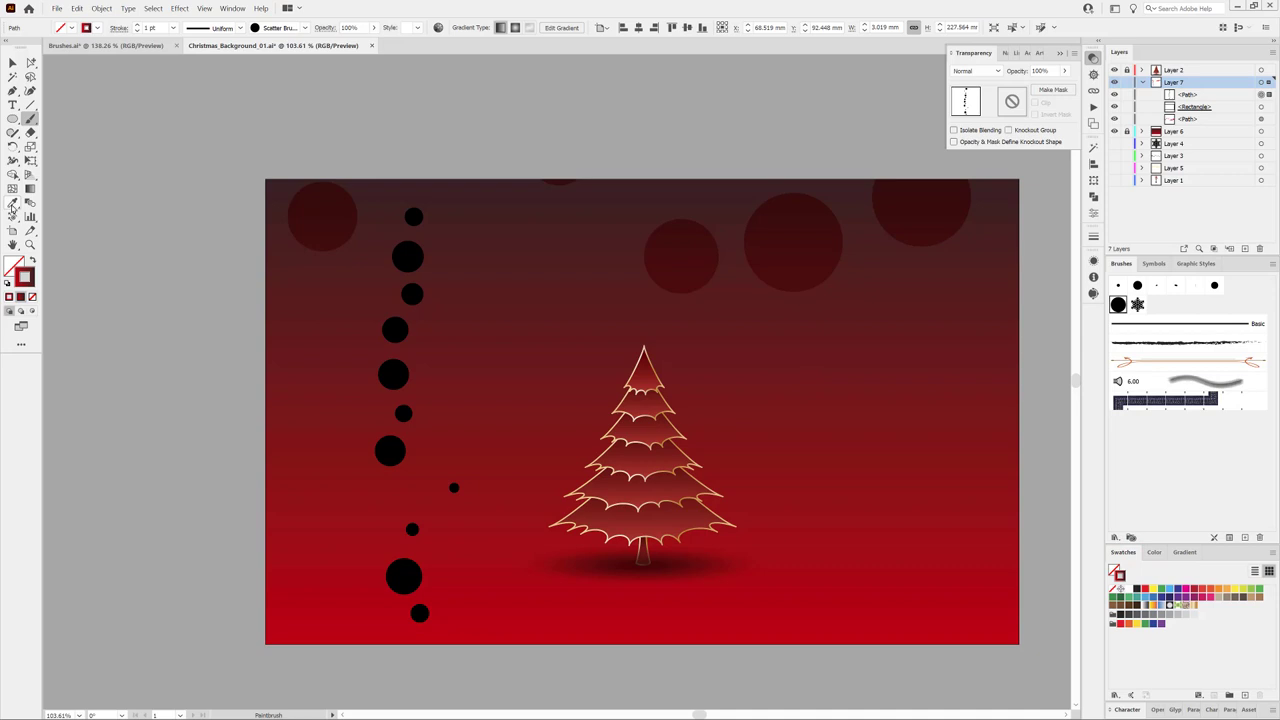
click(12, 204)
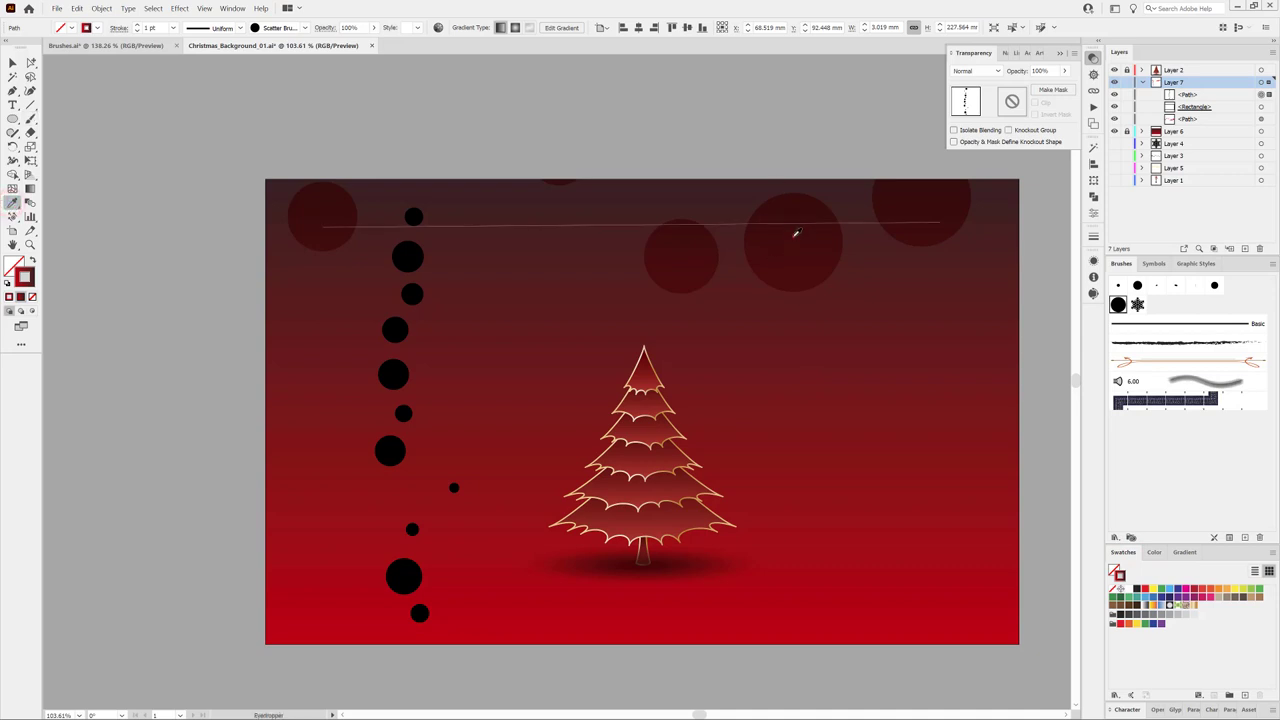
click(796, 233)
mouse_move(438, 463)
mouse_down()
mouse_move(378, 493)
mouse_move(300, 482)
mouse_up()
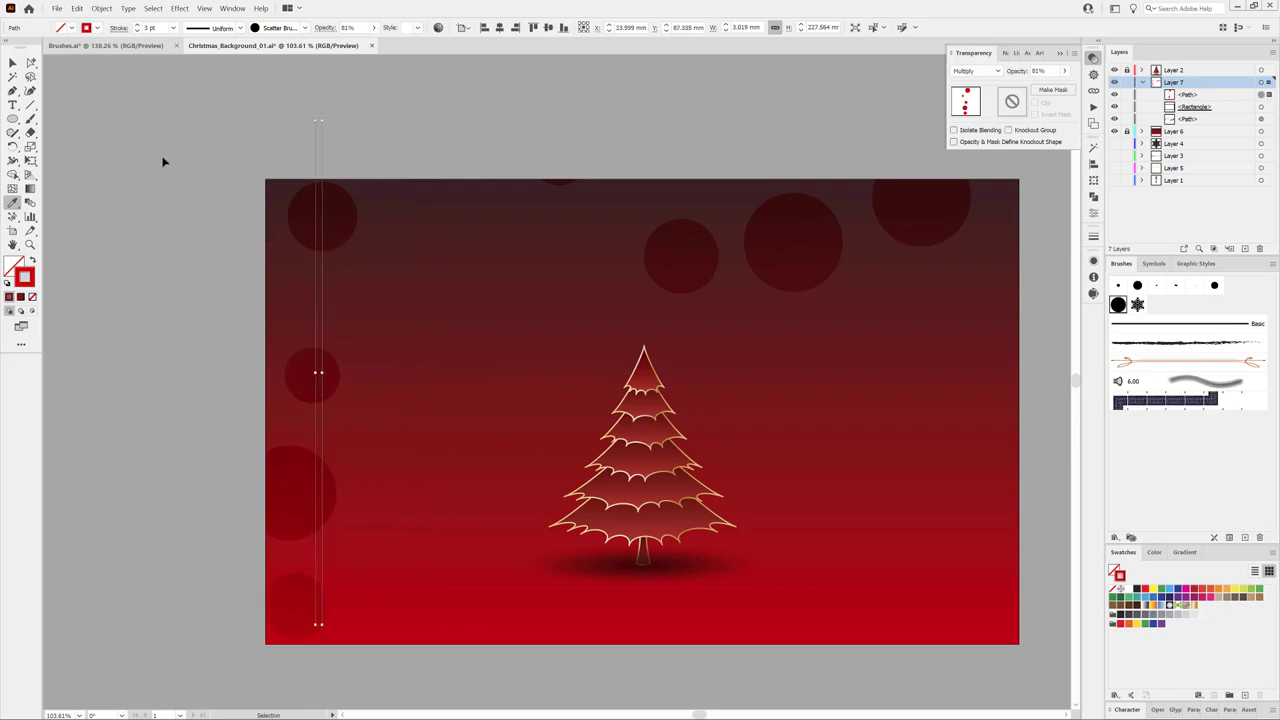
Step: Paint scatter-brush bokeh circles down the right edge and diagonally across the upper left
click(116, 148)
click(30, 118)
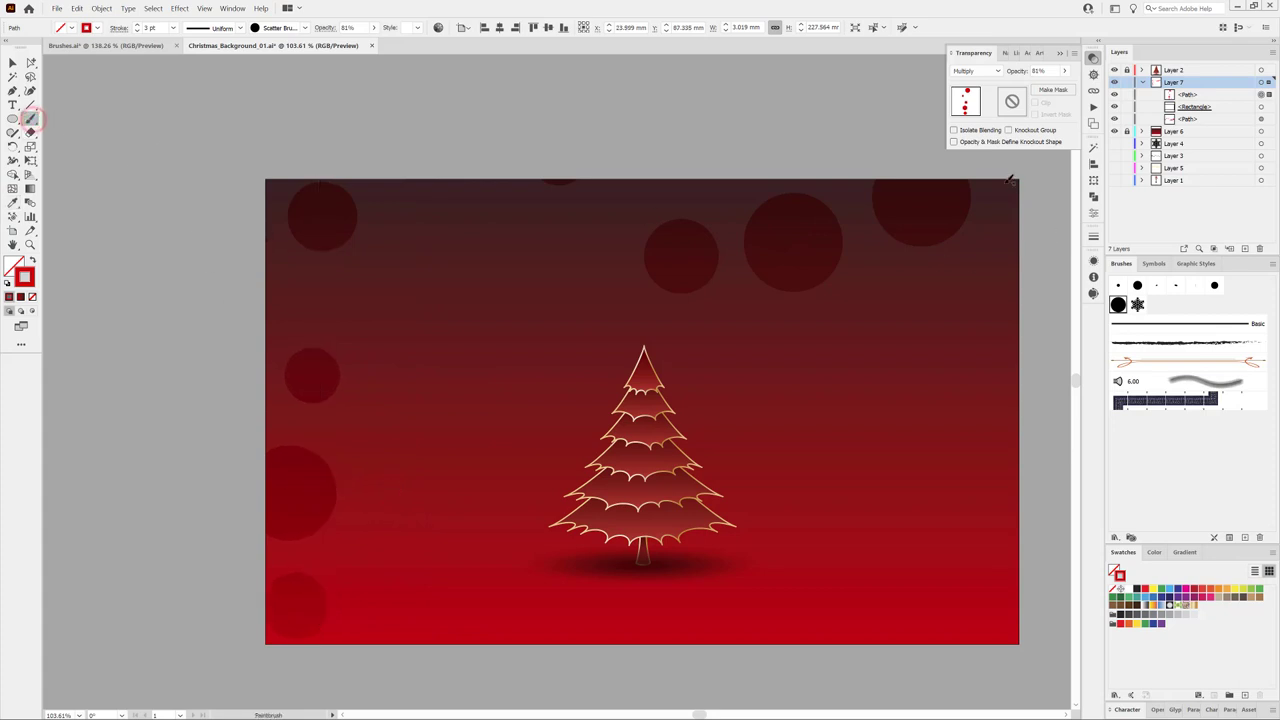
drag(1004, 182, 1020, 655)
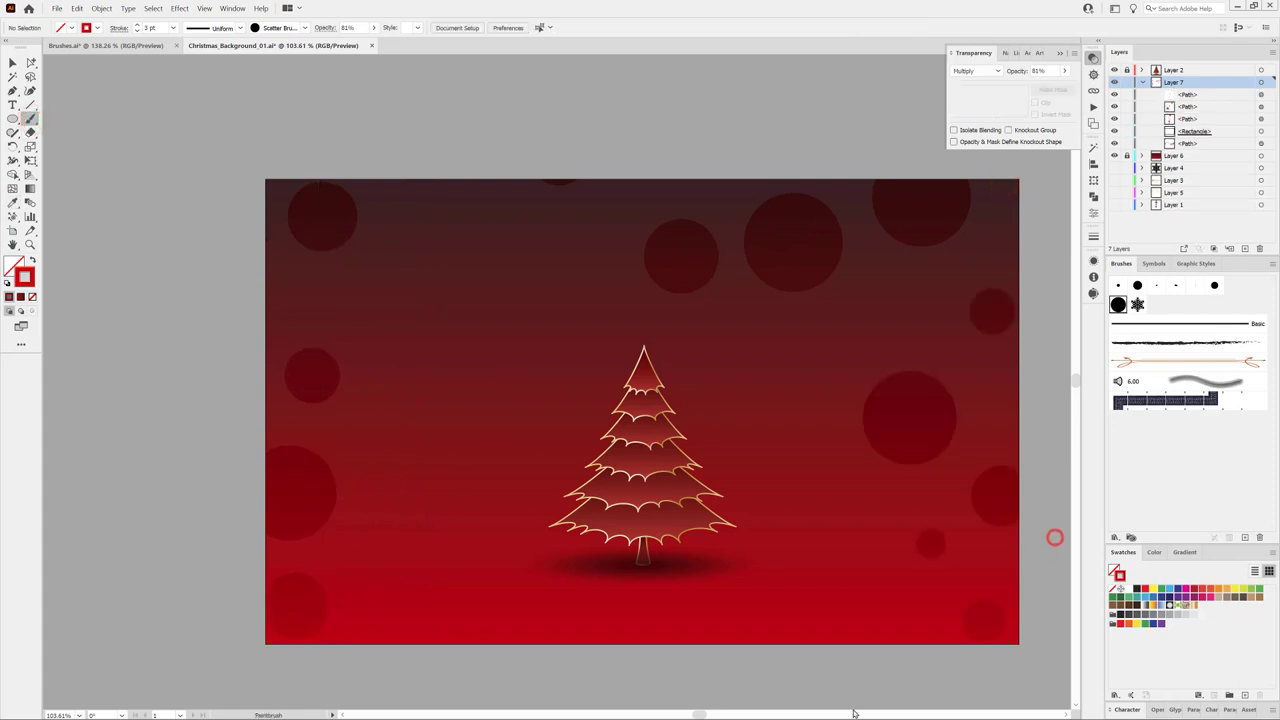
drag(1057, 534, 1054, 540)
drag(271, 319, 710, 62)
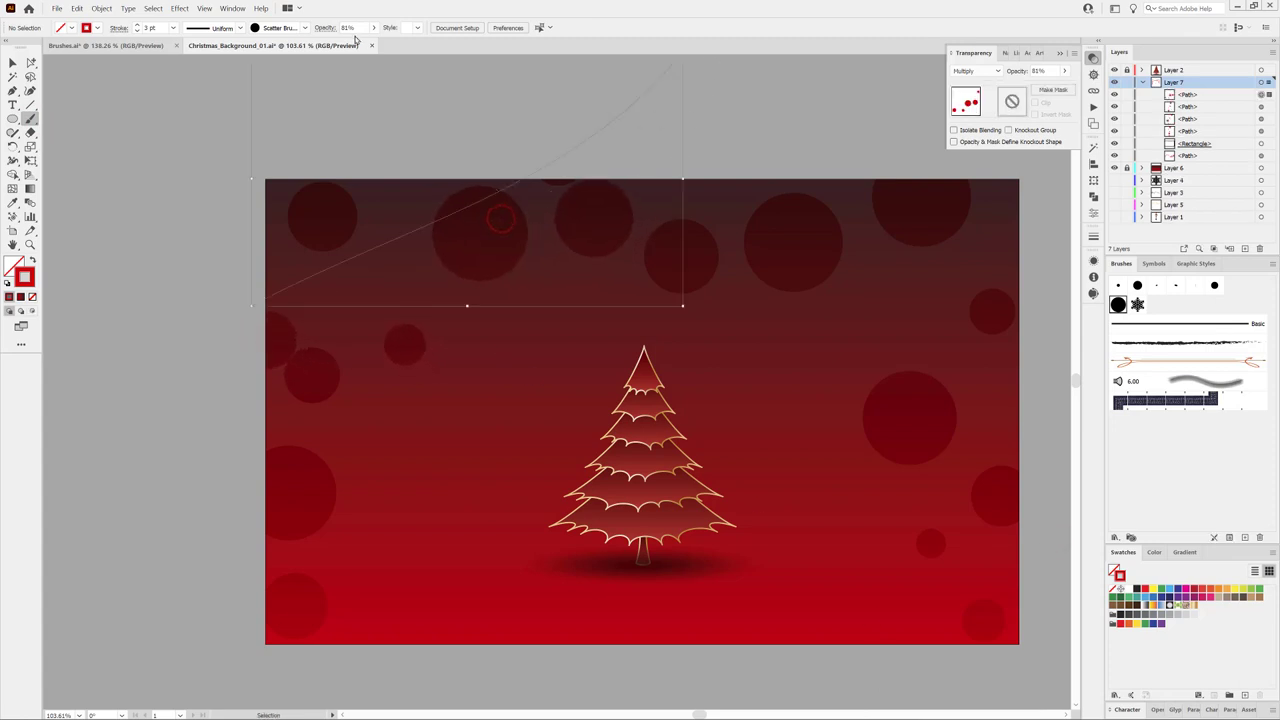
Step: Set the newest dot stroke to 2 pt so its circles shrink
click(172, 27)
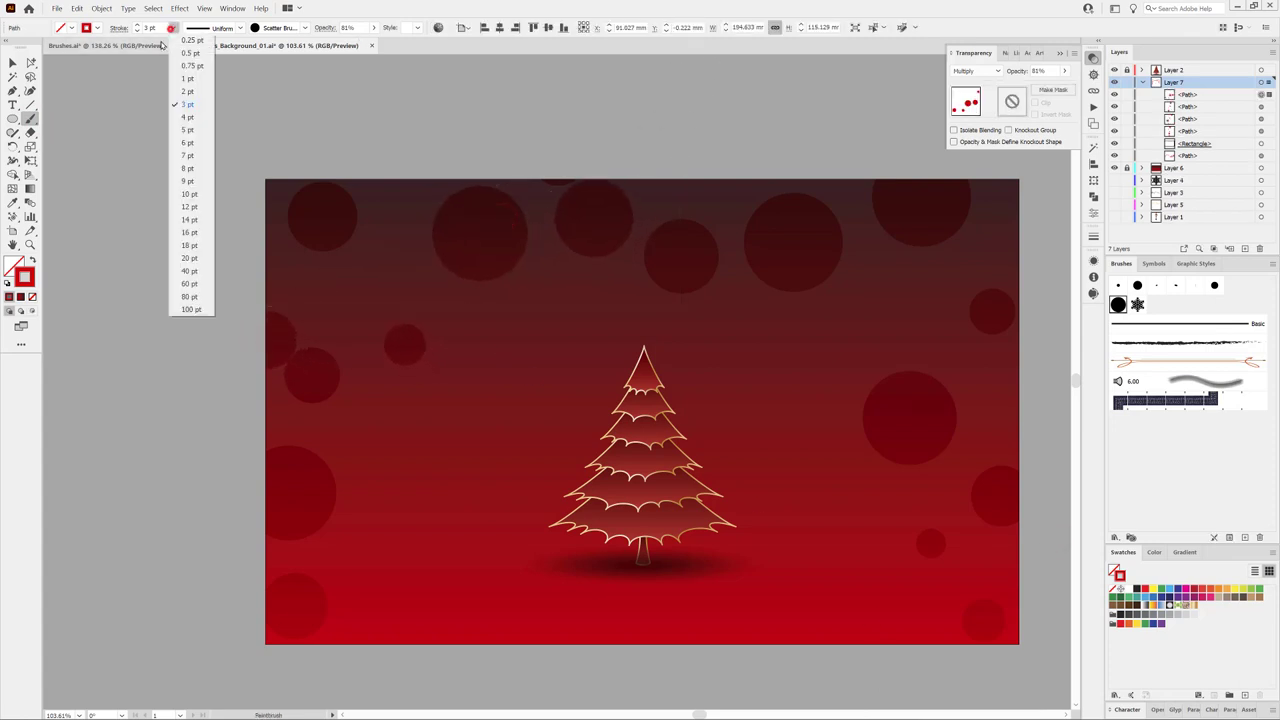
click(189, 91)
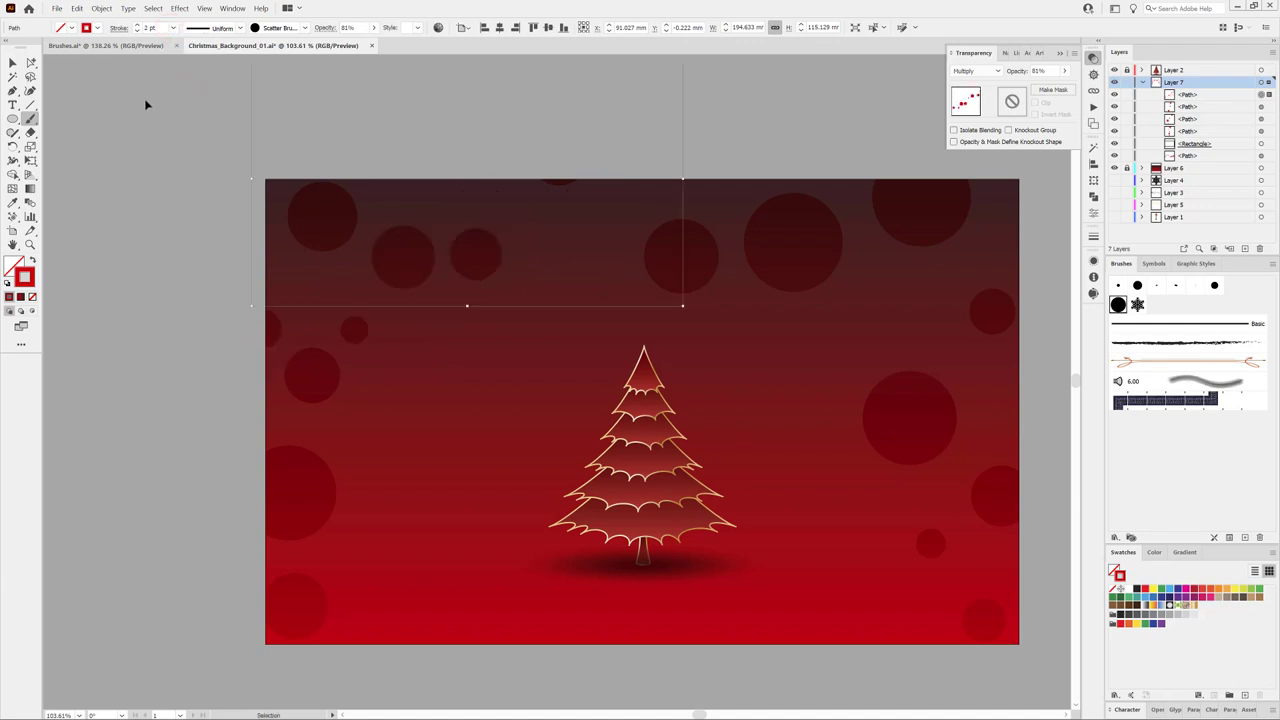
click(96, 100)
Step: Paint more small bokeh circles across the top, both side edges and the bottom
drag(284, 175, 1000, 177)
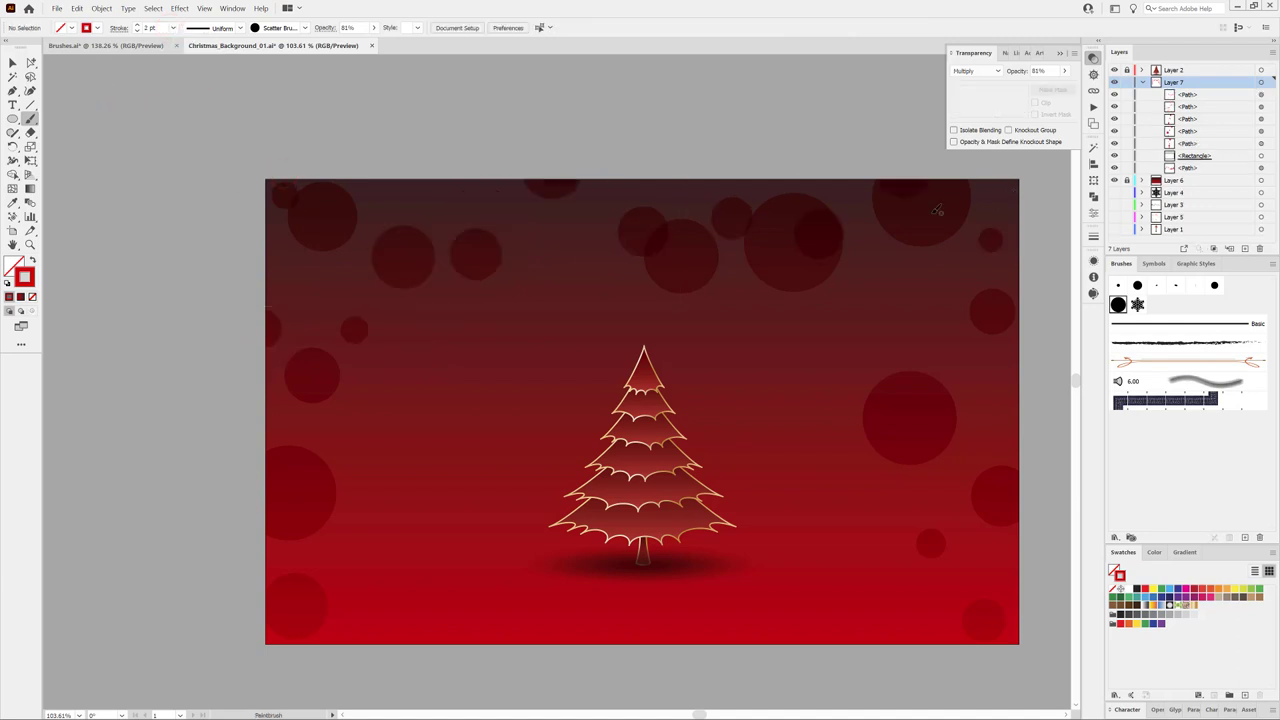
drag(1022, 549, 1020, 575)
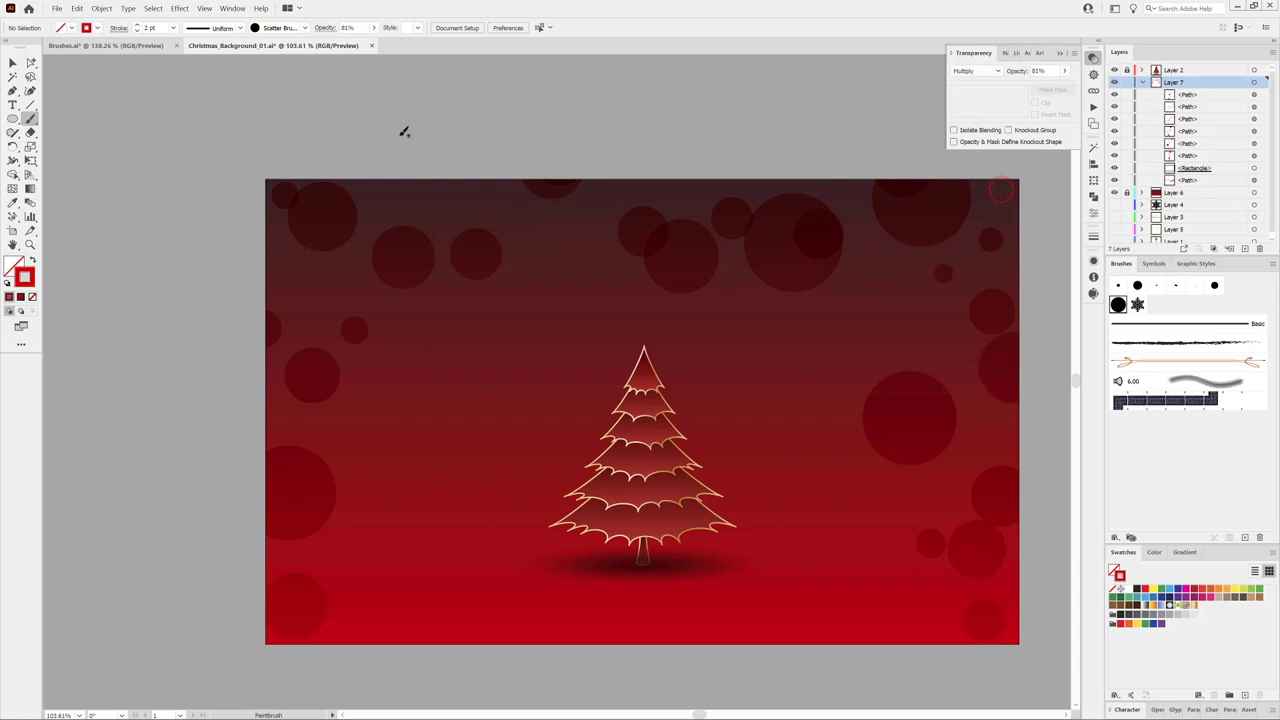
drag(297, 274, 250, 444)
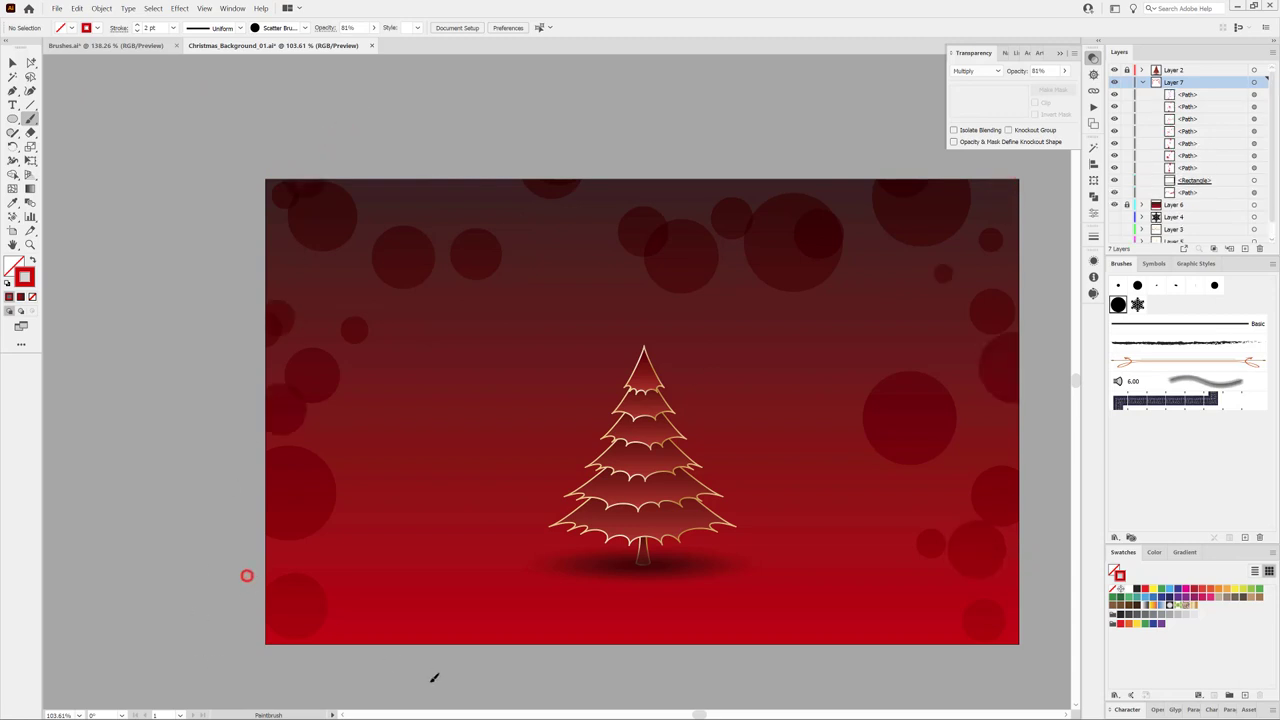
drag(466, 645, 157, 580)
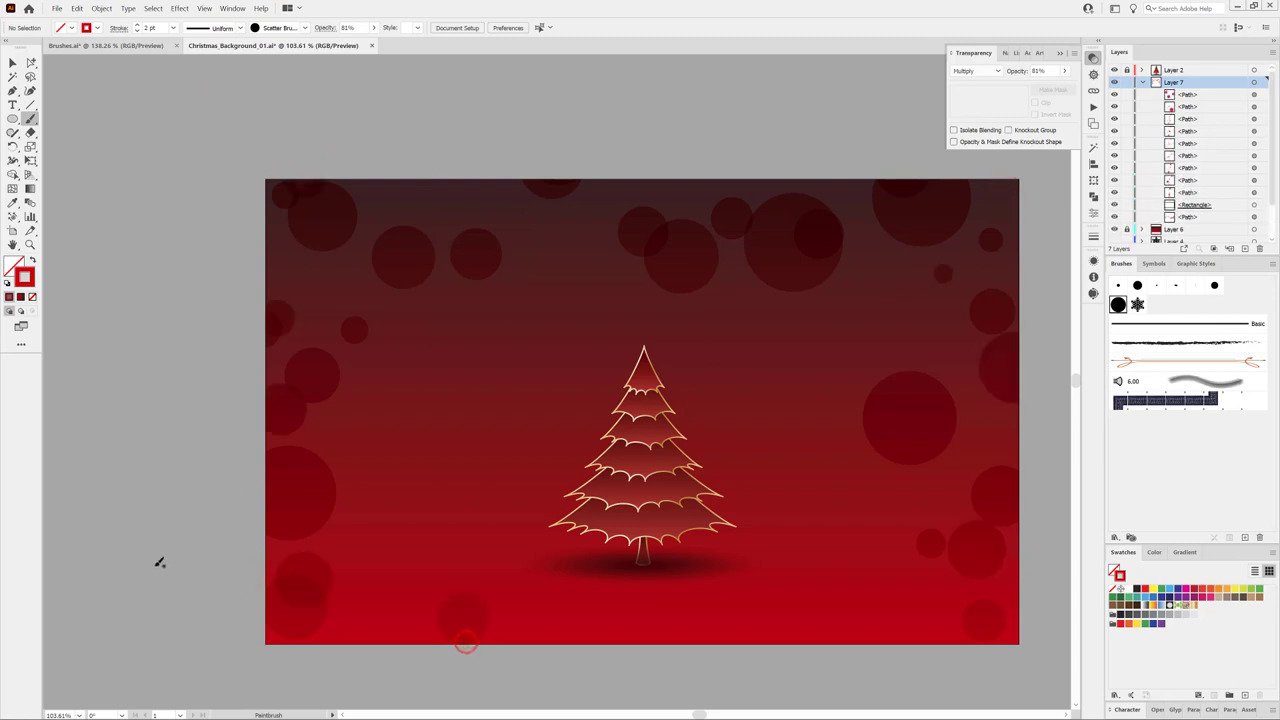
drag(968, 585, 1005, 535)
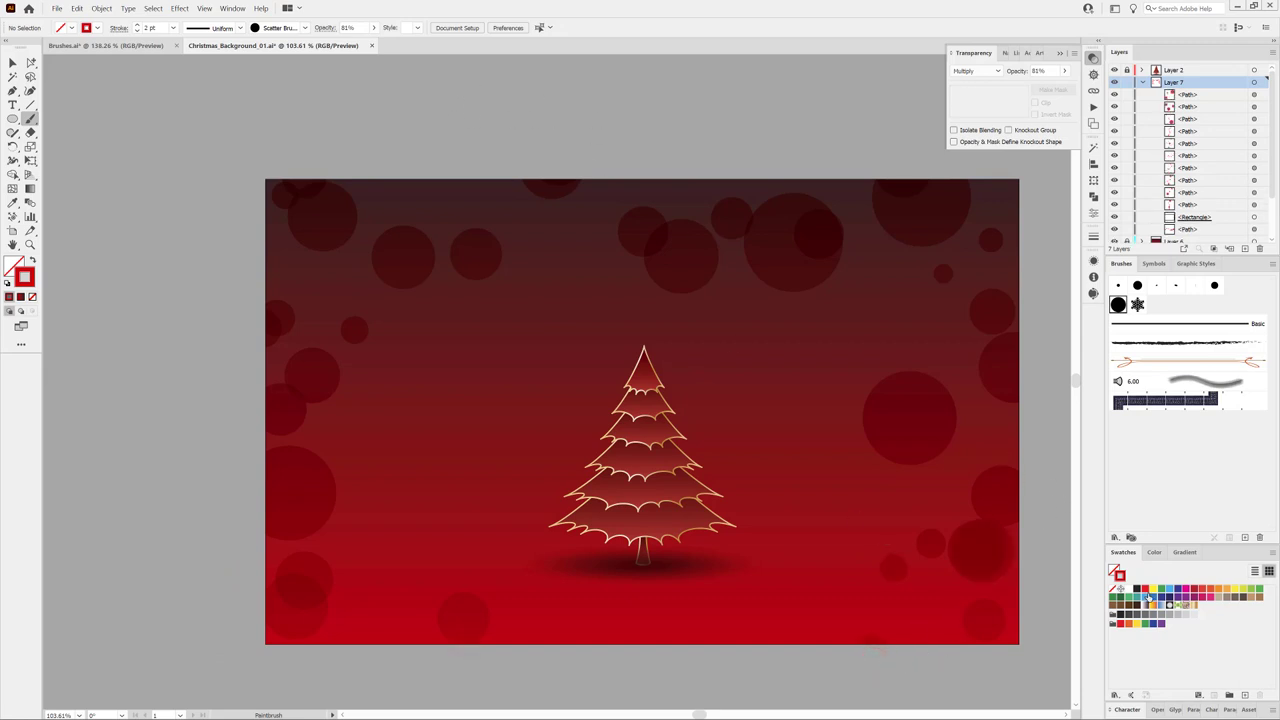
Step: Set the brush to pure red ff0000 in Normal blend mode with lowered opacity
click(1155, 552)
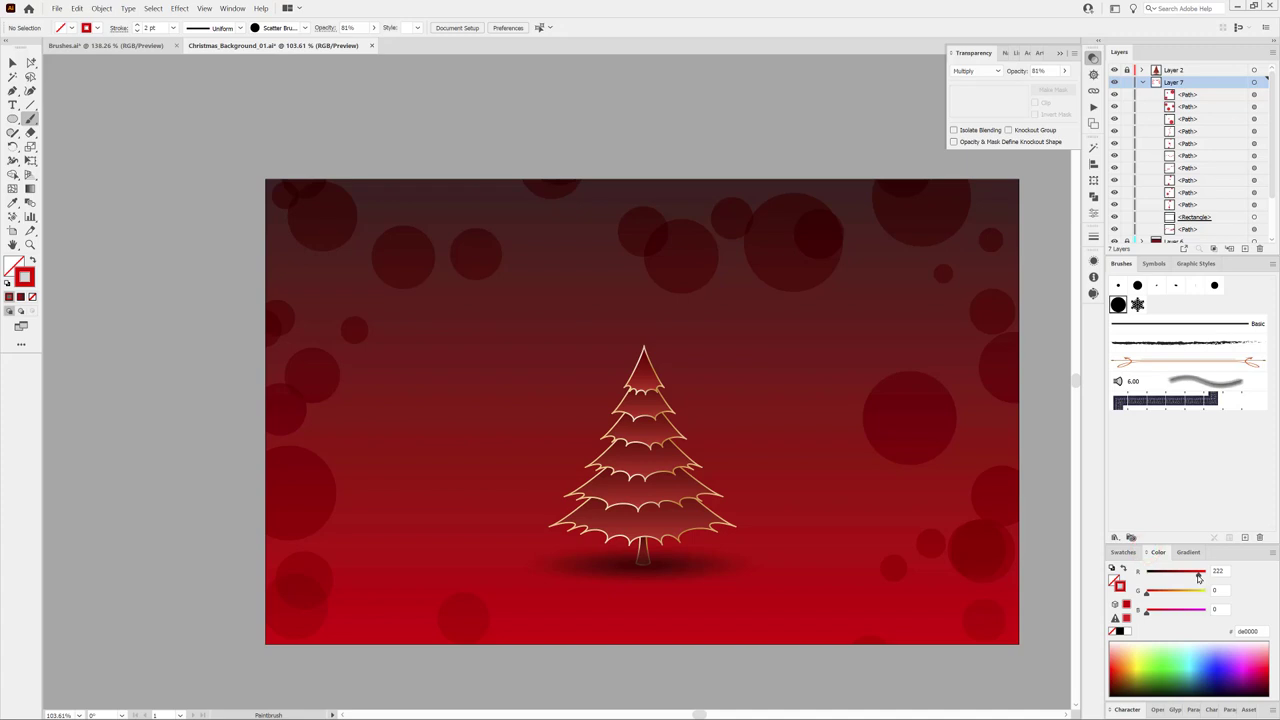
drag(1200, 574, 1222, 567)
click(973, 74)
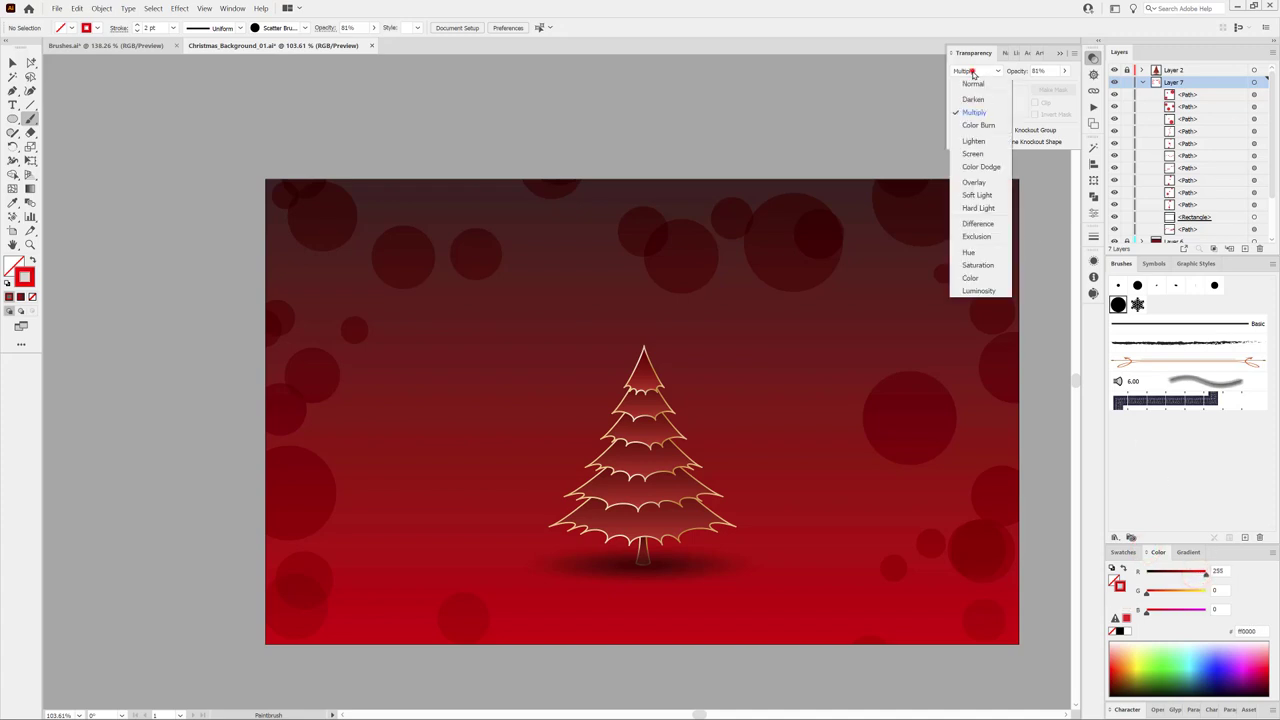
click(977, 85)
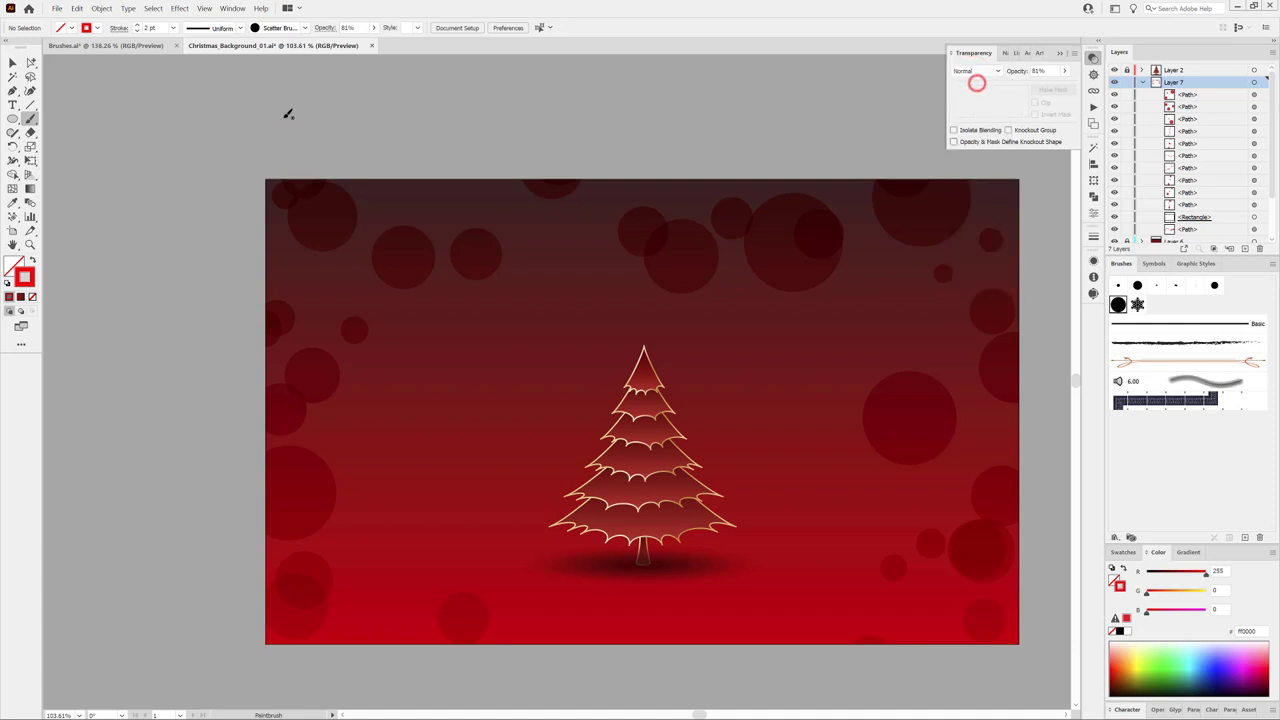
click(374, 28)
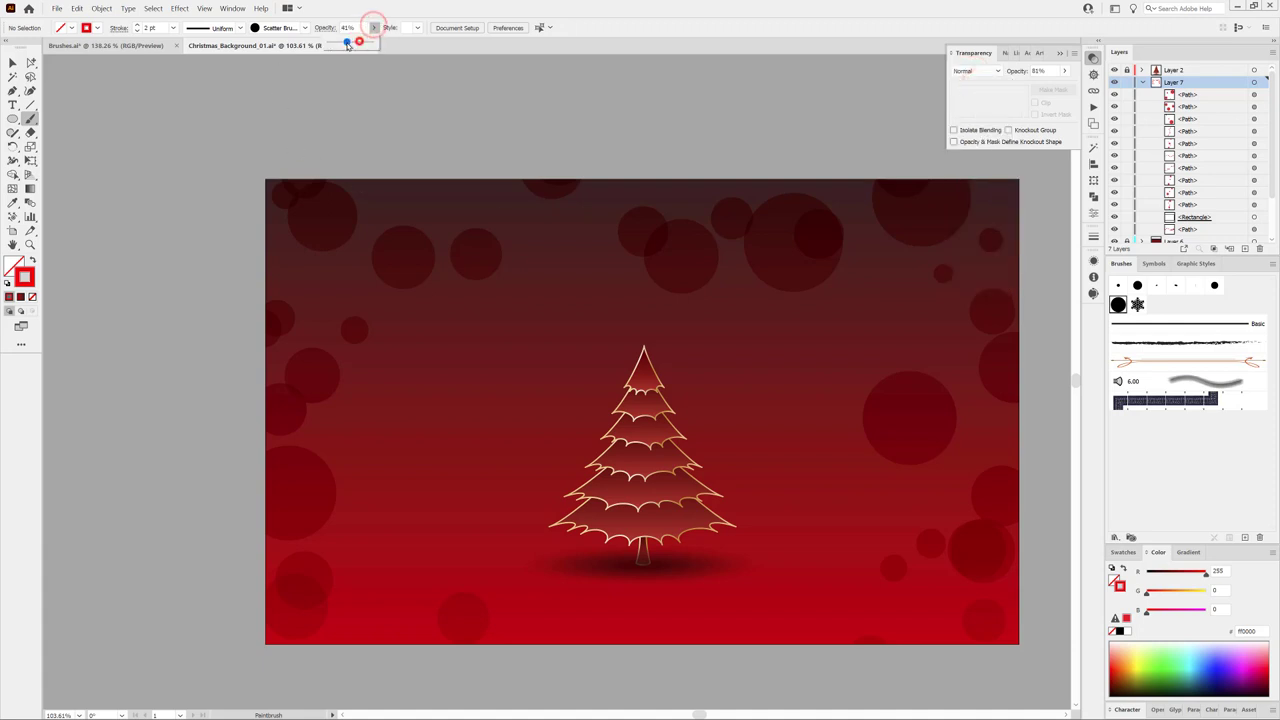
drag(368, 45, 342, 45)
Step: Paint a diagonal red dot stroke near the top and make it much more transparent
drag(217, 229, 625, 130)
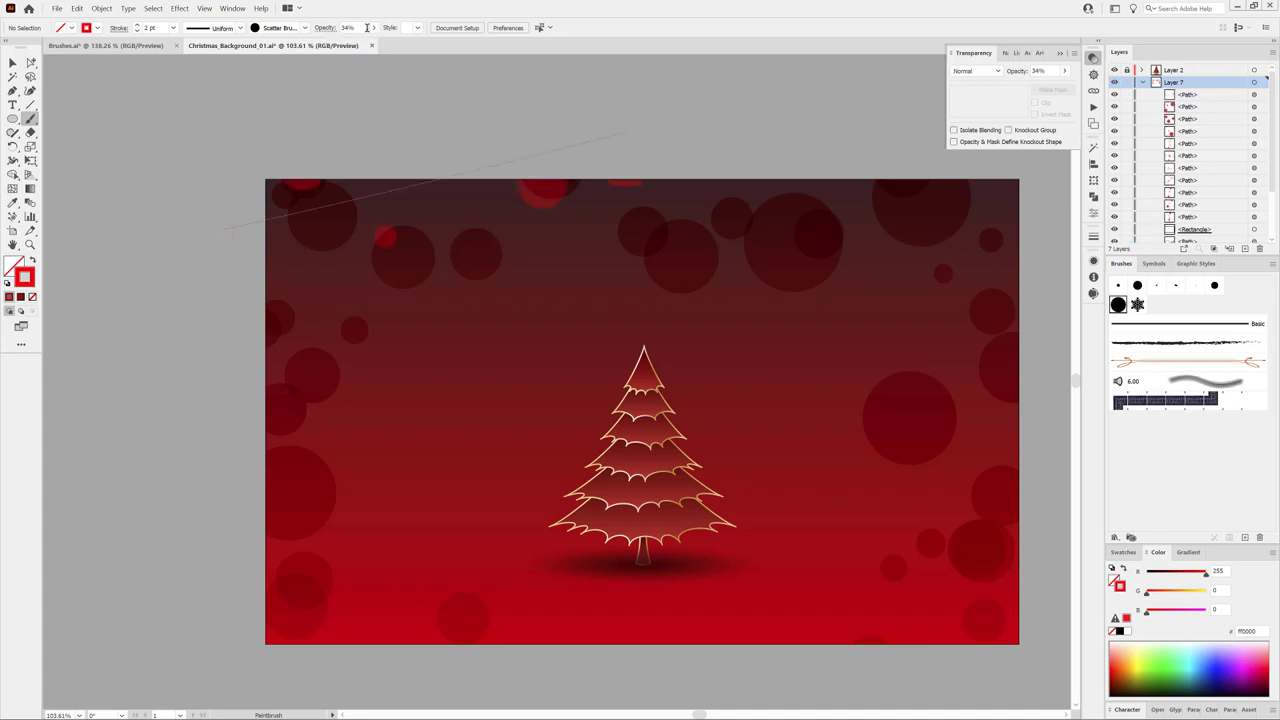
drag(566, 198, 437, 120)
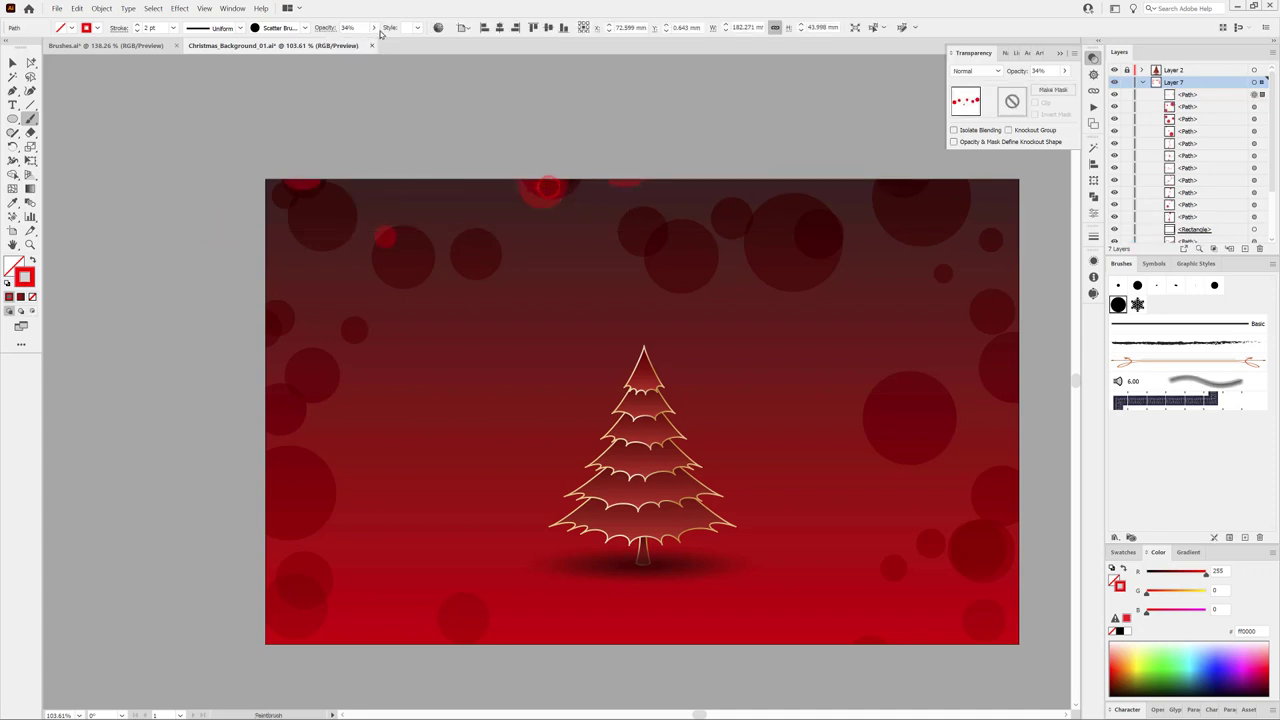
click(374, 28)
drag(343, 43, 331, 43)
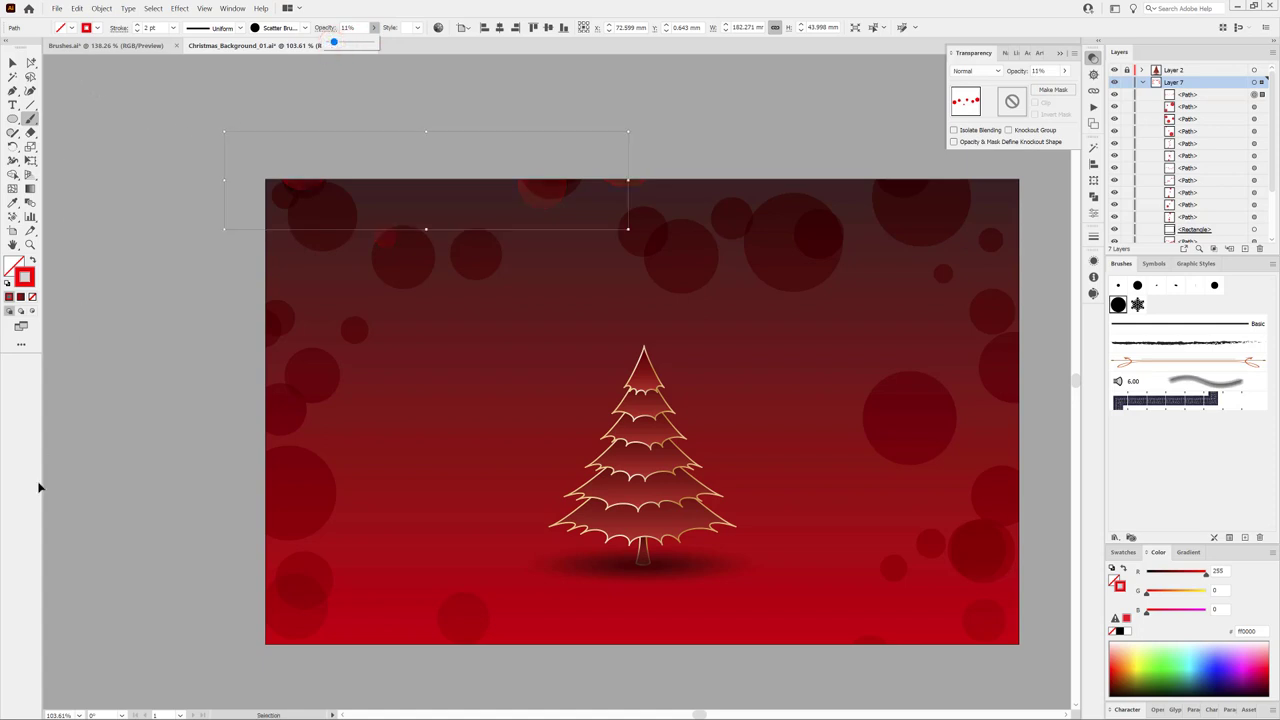
ctrl+click(197, 440)
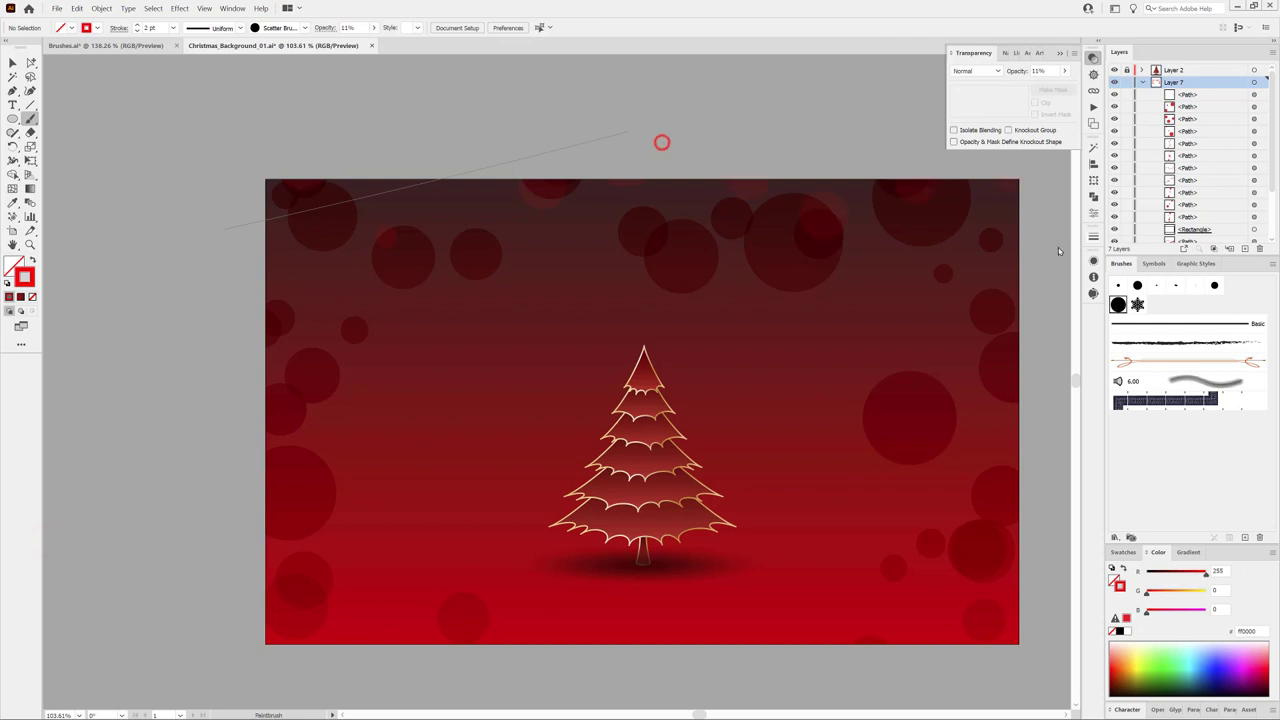
Step: Add faint bokeh circles at the top right, left edge and along the bottom
click(991, 205)
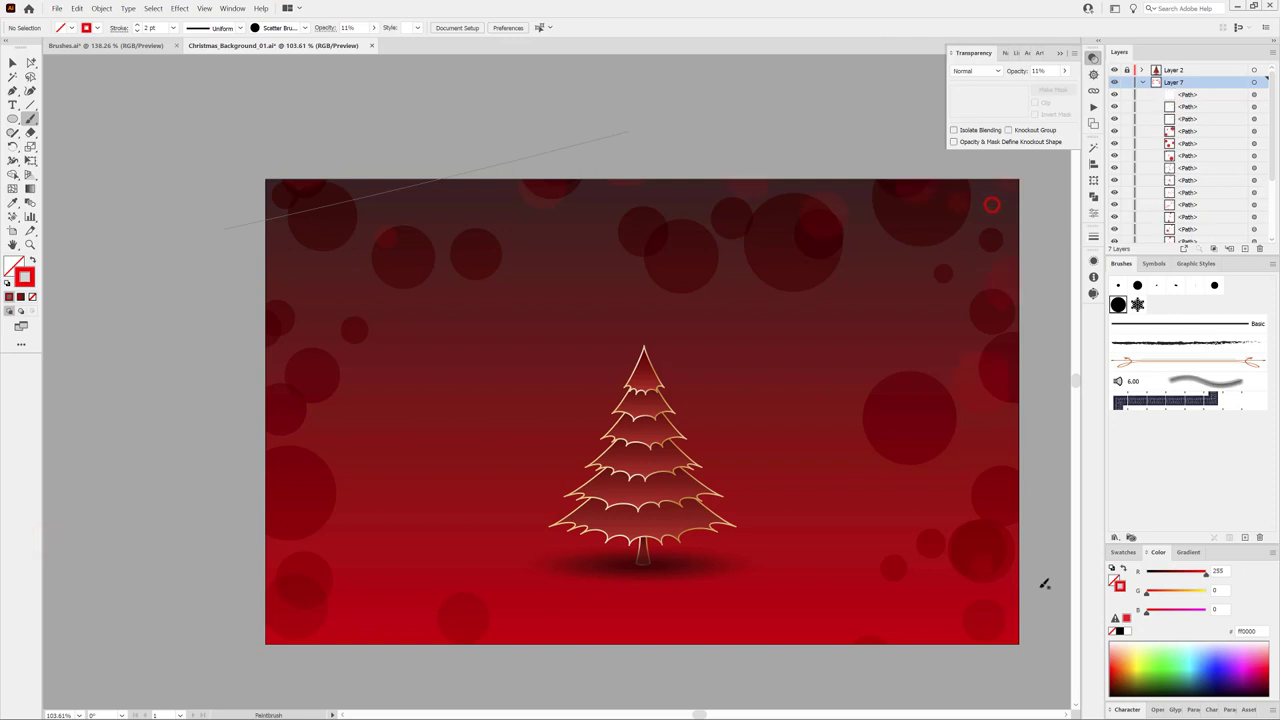
click(273, 158)
click(221, 567)
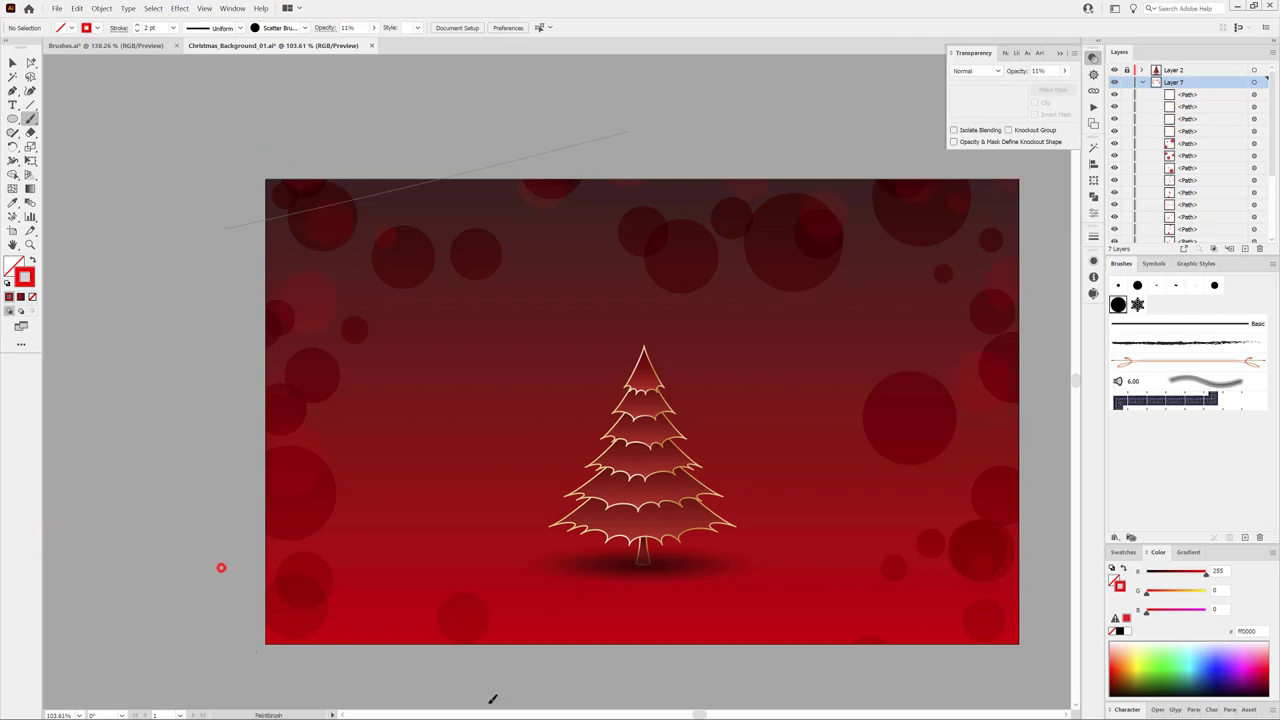
click(783, 674)
click(940, 644)
Step: Raise the brush stroke to 7 pt and paint large faint bokeh circles at the left and top
click(137, 24)
click(137, 24)
click(137, 24)
click(137, 24)
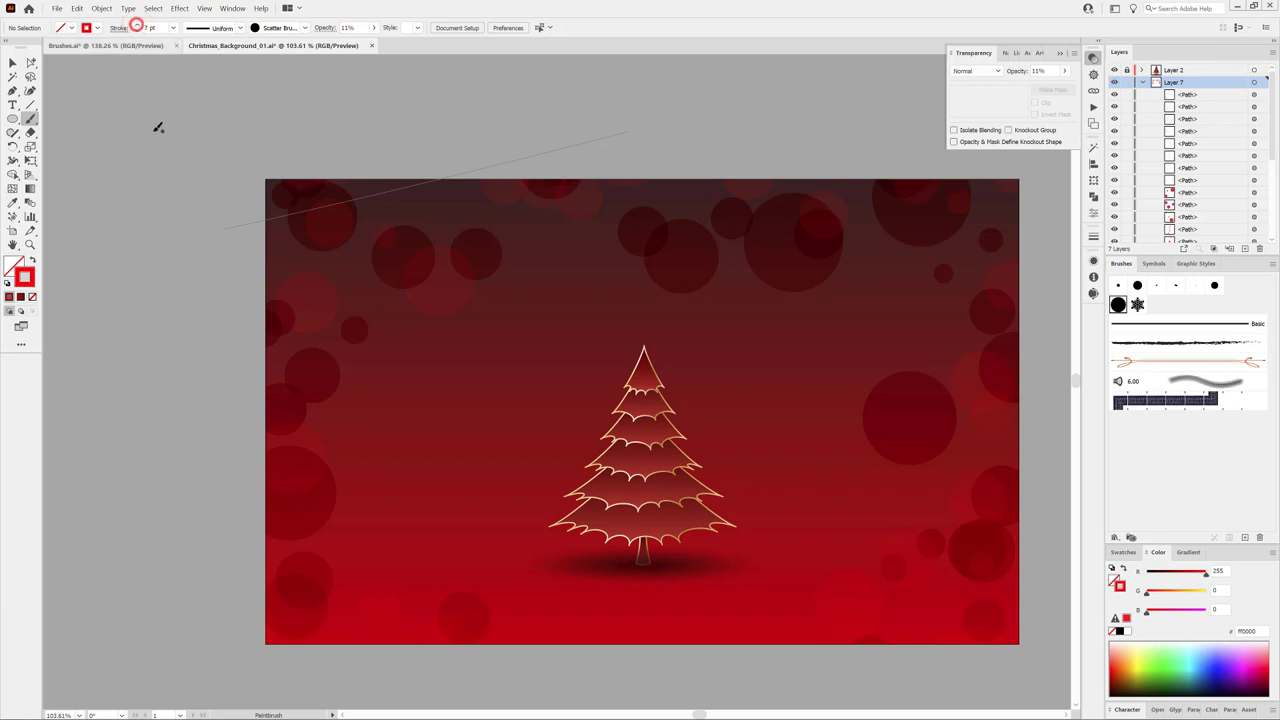
click(268, 308)
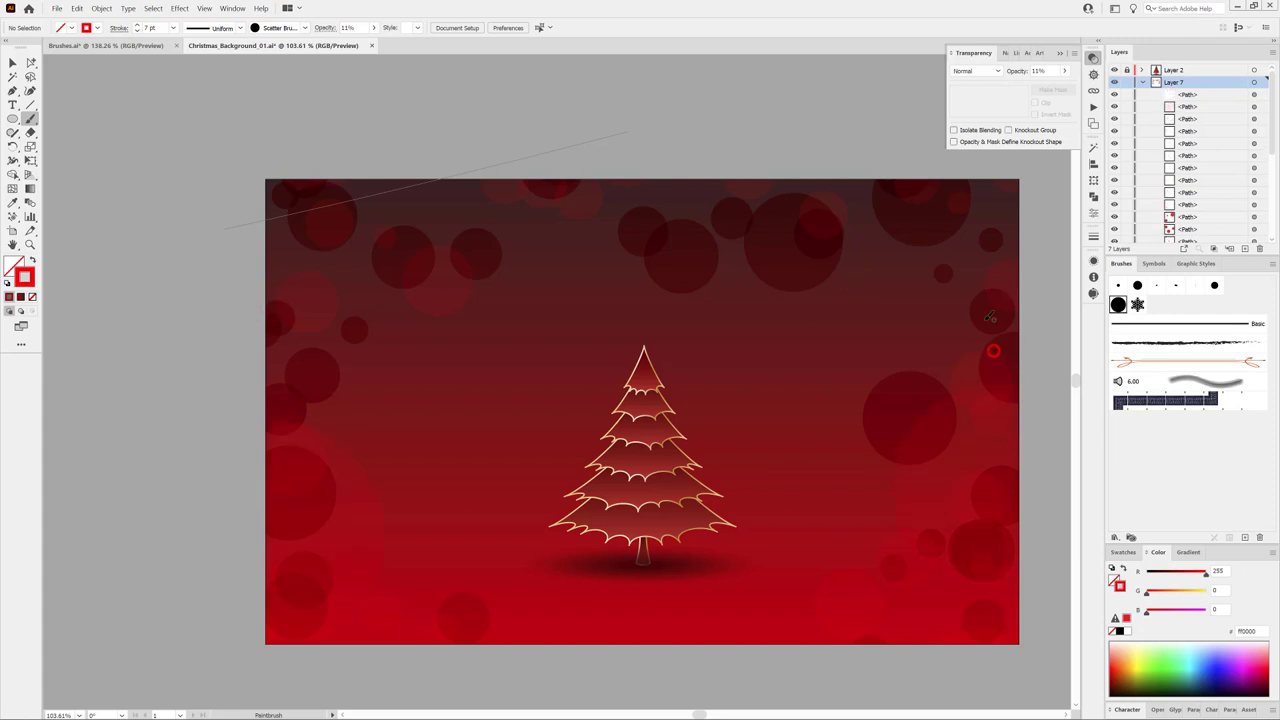
mouse_move(798, 160)
mouse_down()
mouse_move(890, 213)
mouse_move(890, 163)
mouse_move(566, 171)
mouse_up()
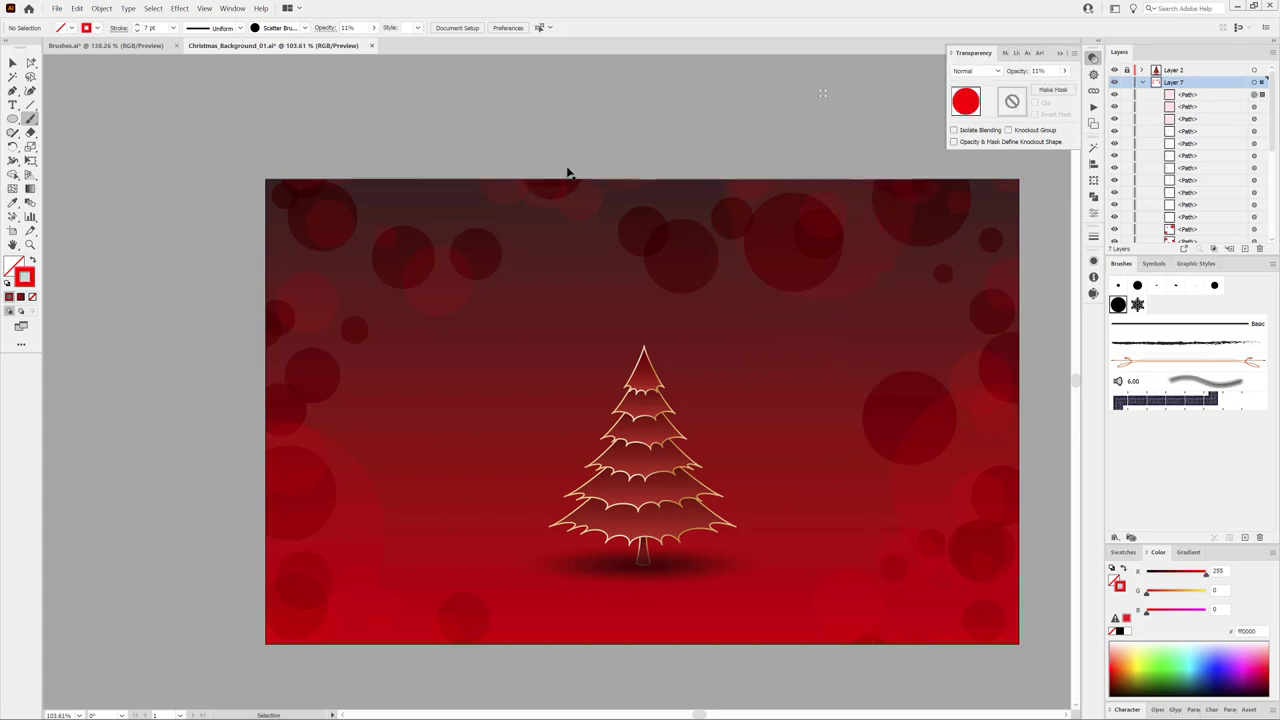
click(178, 96)
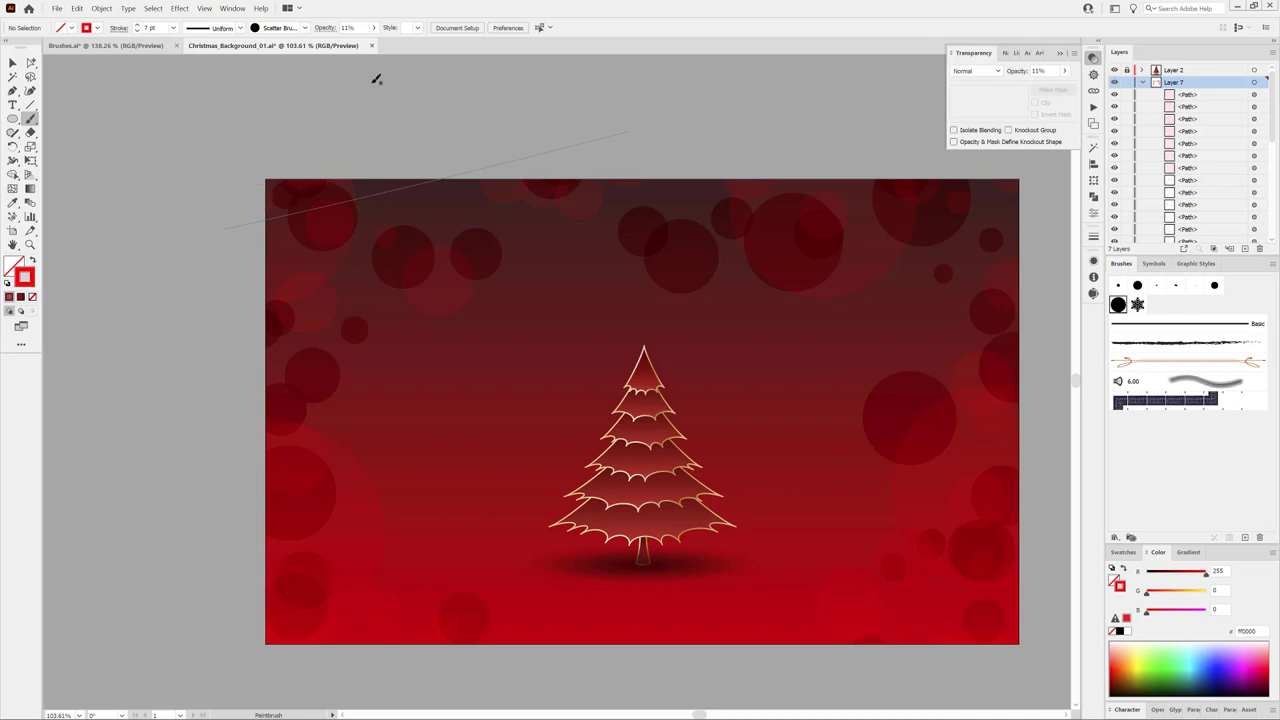
Step: Paint 1 pt, 41% opacity red bokeh dots along the top and top-left edge
click(173, 29)
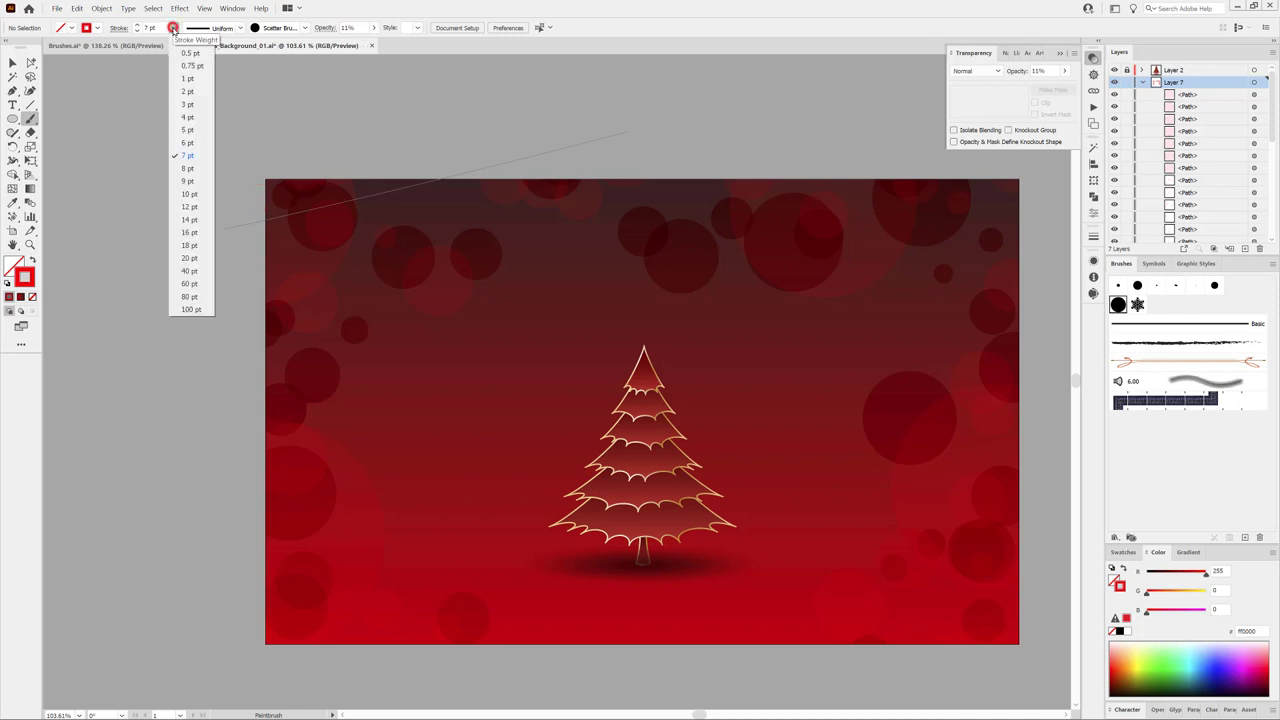
click(190, 79)
click(374, 27)
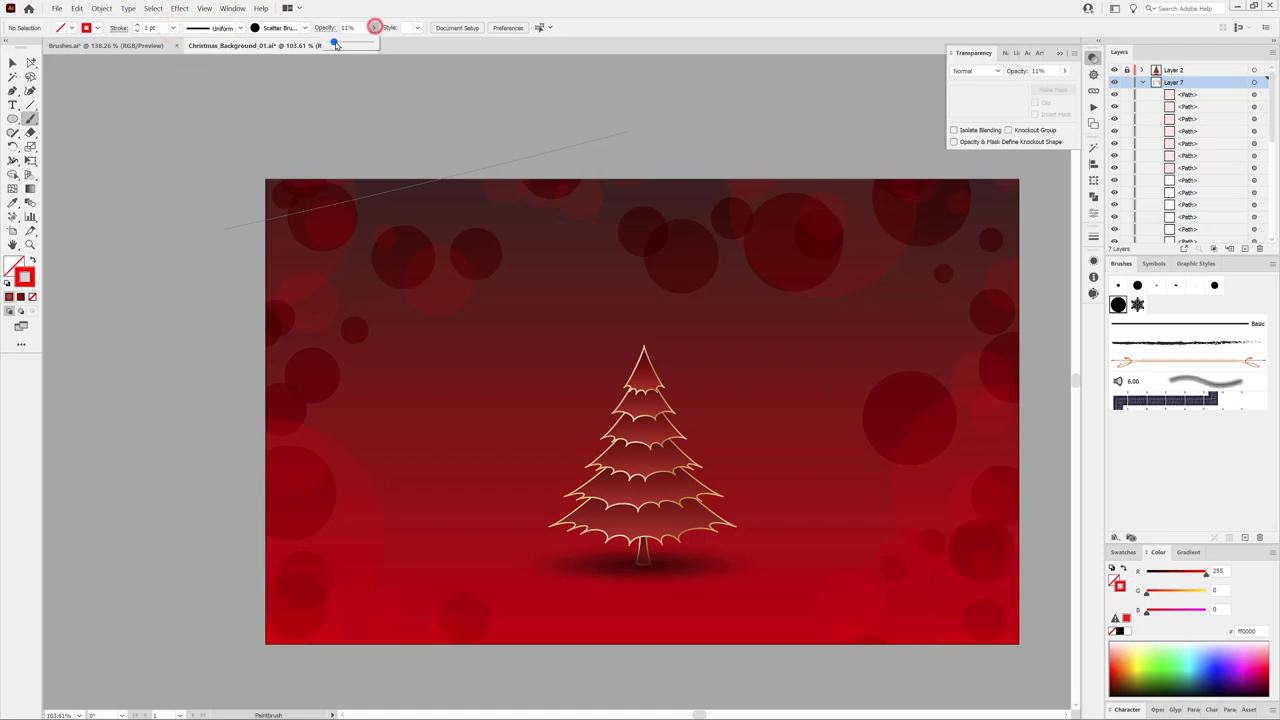
drag(334, 43, 345, 43)
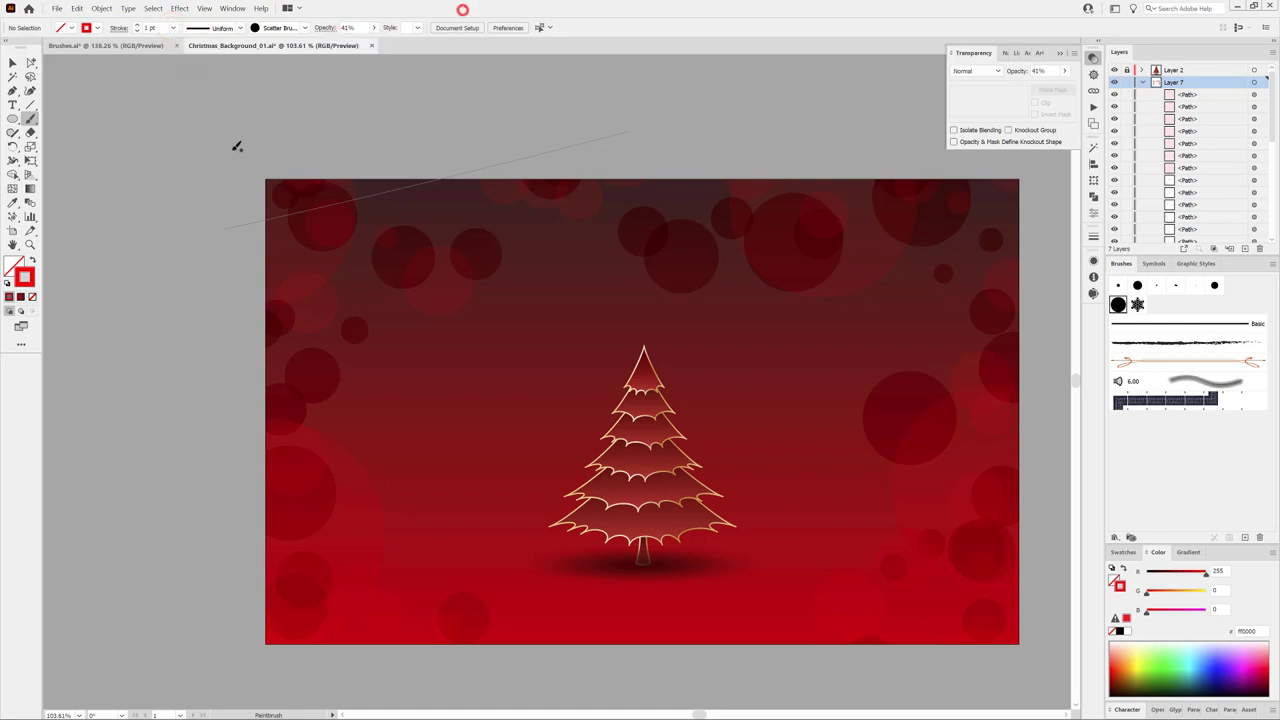
mouse_move(209, 186)
mouse_down()
mouse_move(1046, 183)
mouse_move(1025, 380)
mouse_up()
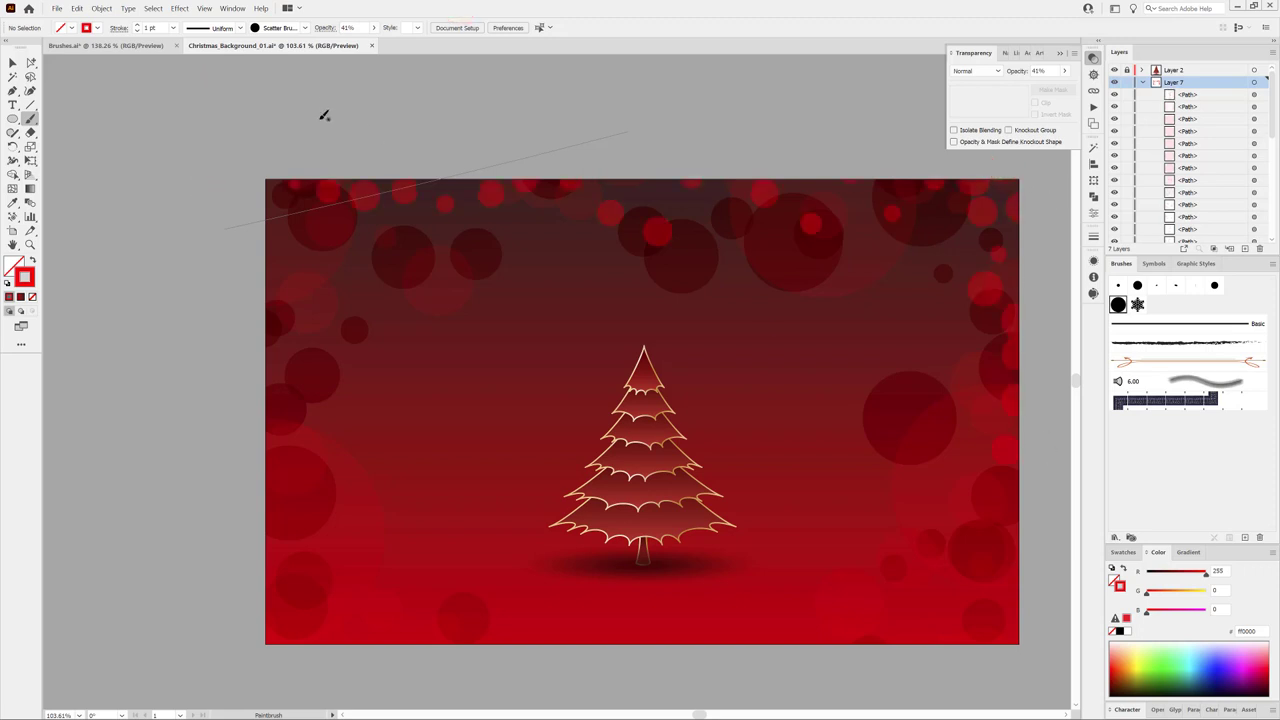
drag(276, 255, 259, 301)
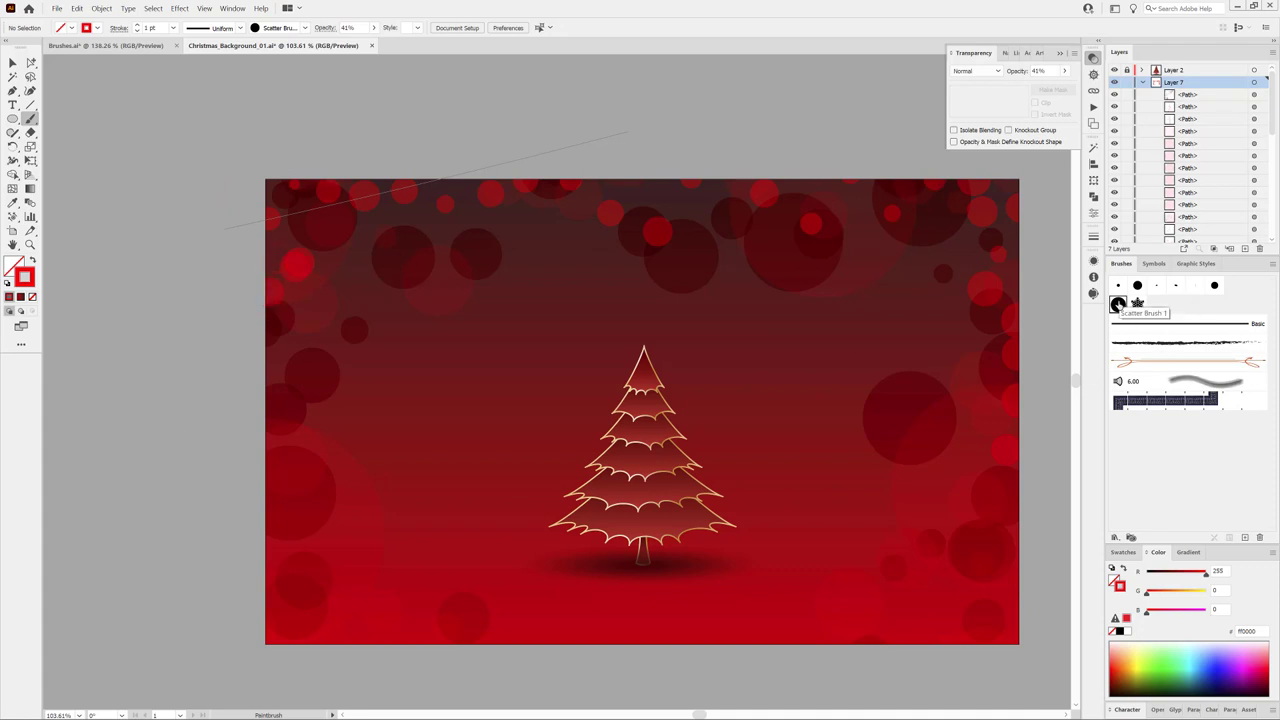
Step: Duplicate Scatter Brush 1 and paint a stroke of dots across the middle with the copy
click(1118, 305)
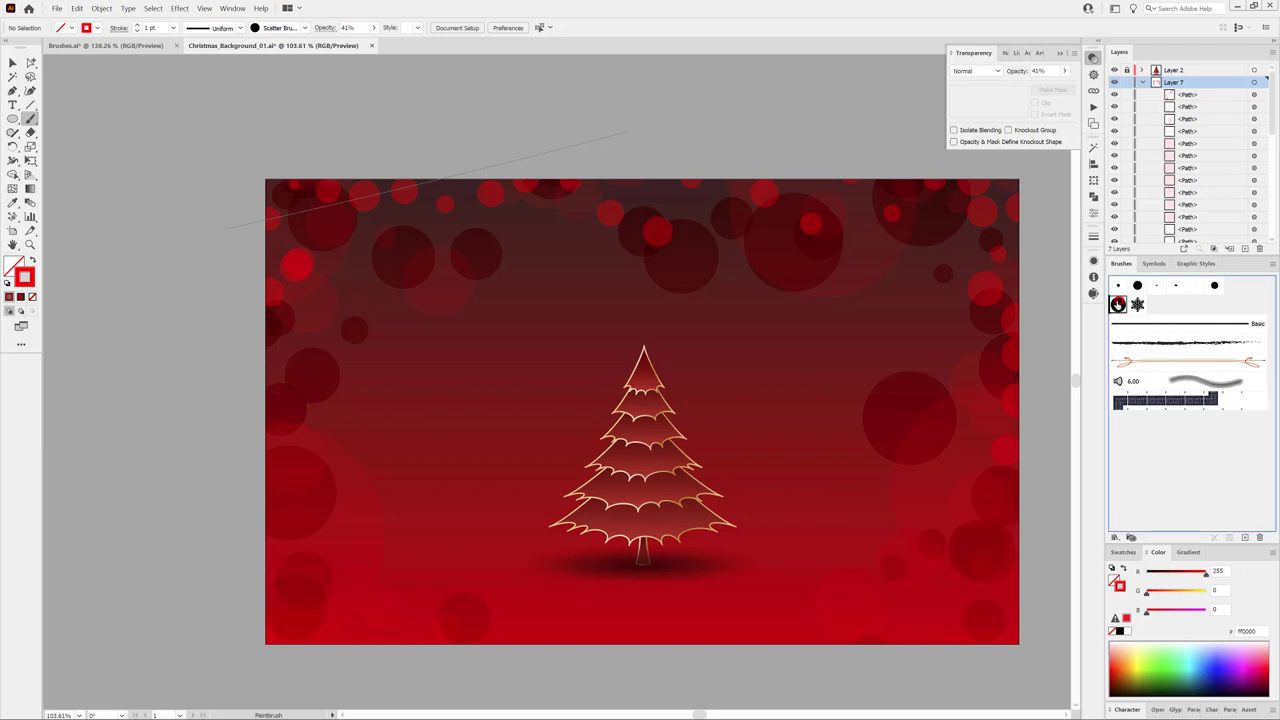
drag(1118, 305, 1247, 537)
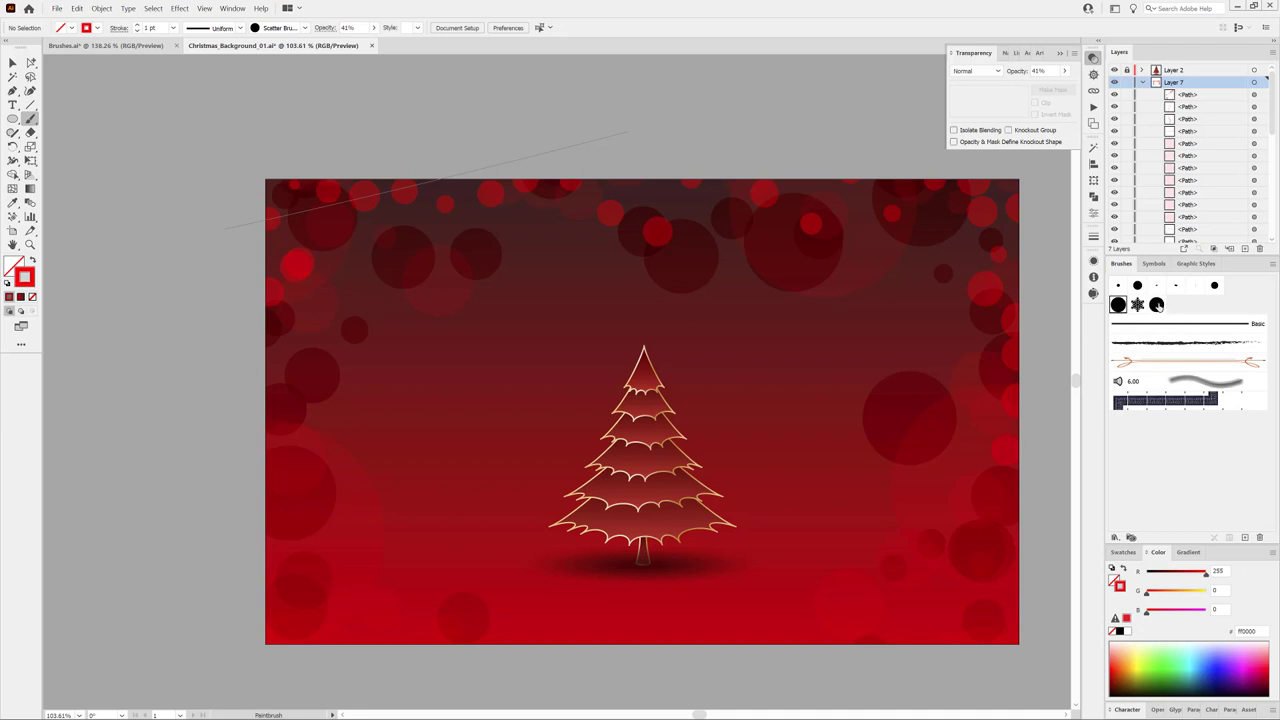
click(1157, 305)
drag(527, 367, 900, 350)
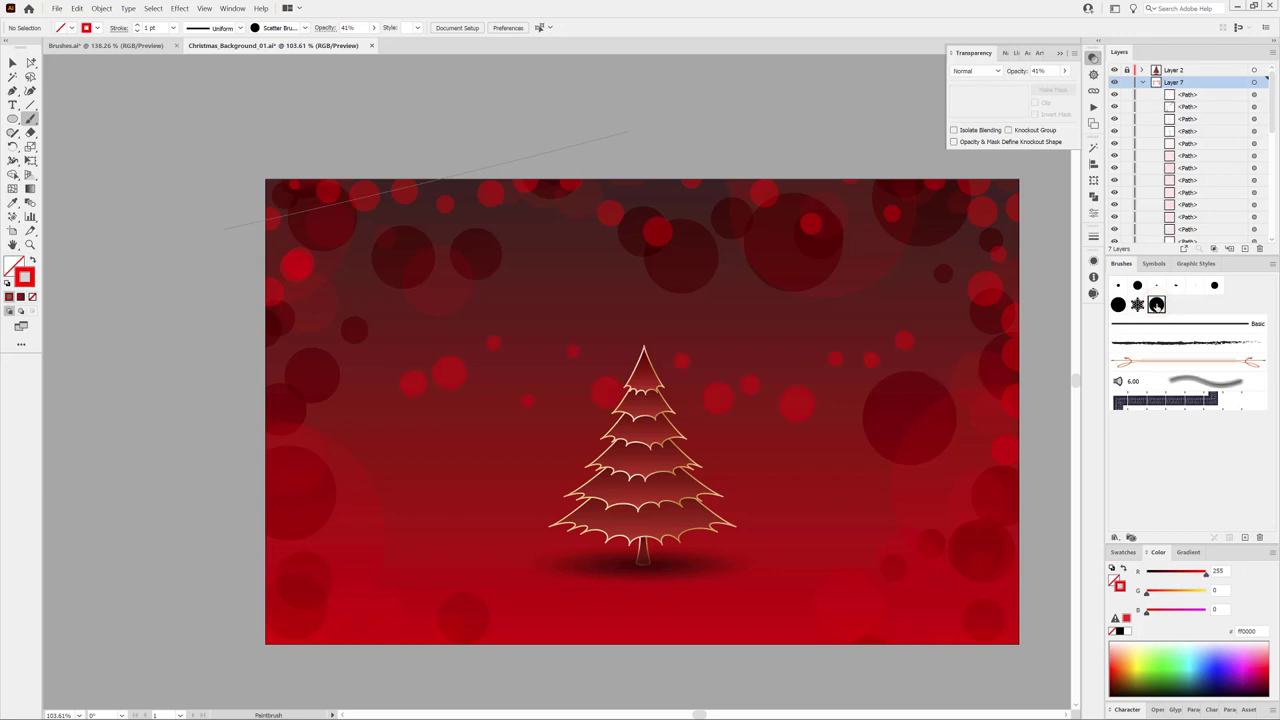
Step: Set the copied brush's Scatter to -571%/677% and maximum Size to 58%, applying it to existing strokes
double_click(1157, 305)
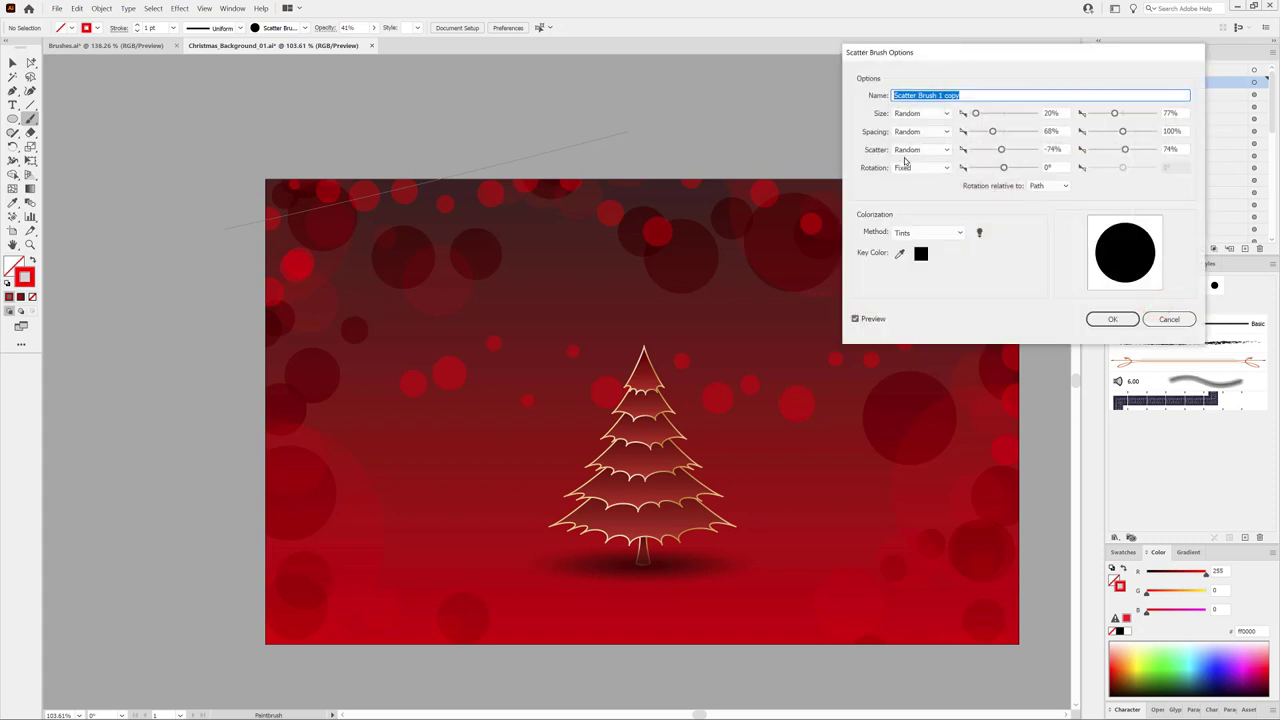
drag(1001, 150, 986, 150)
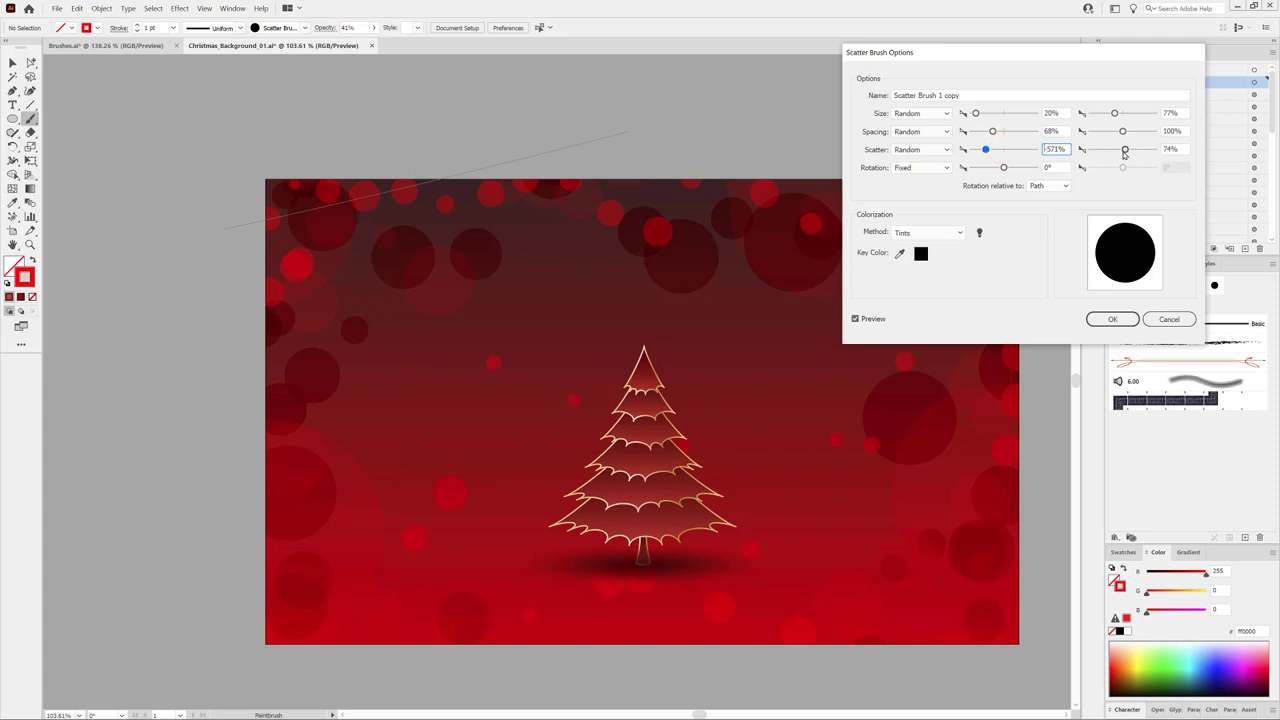
drag(1124, 150, 1144, 150)
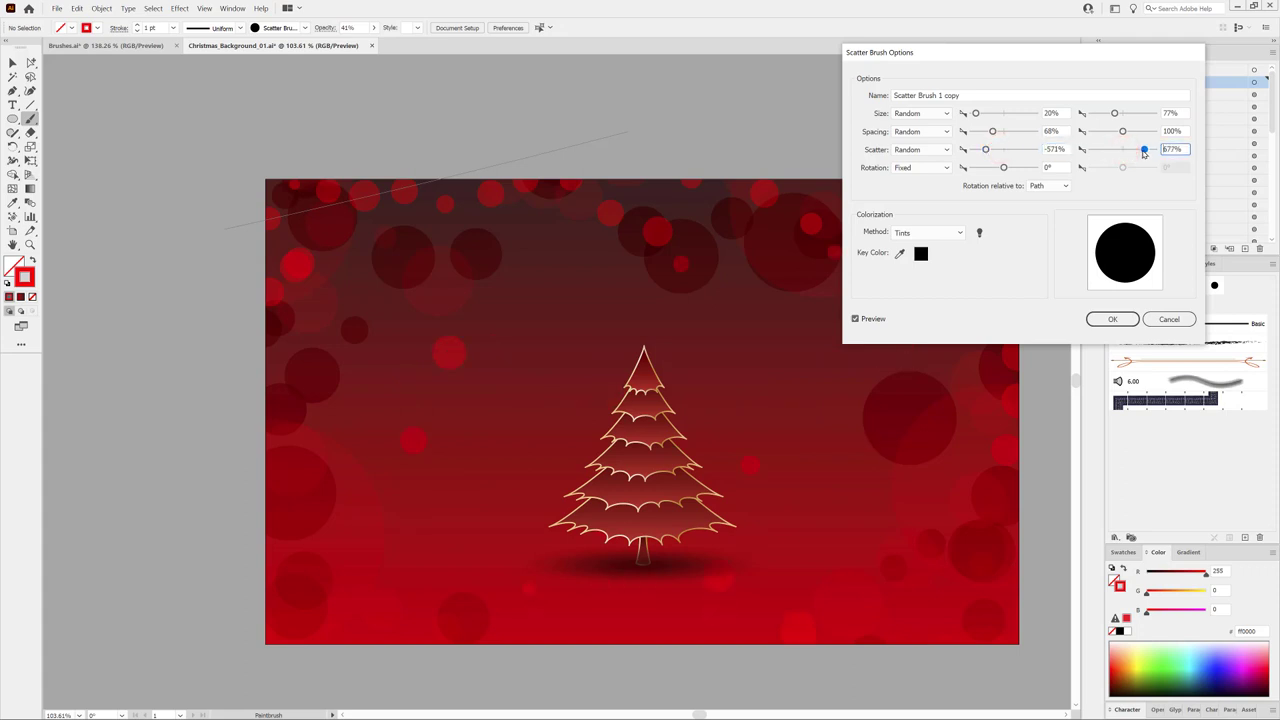
click(1114, 320)
drag(1115, 114, 1108, 114)
click(1112, 319)
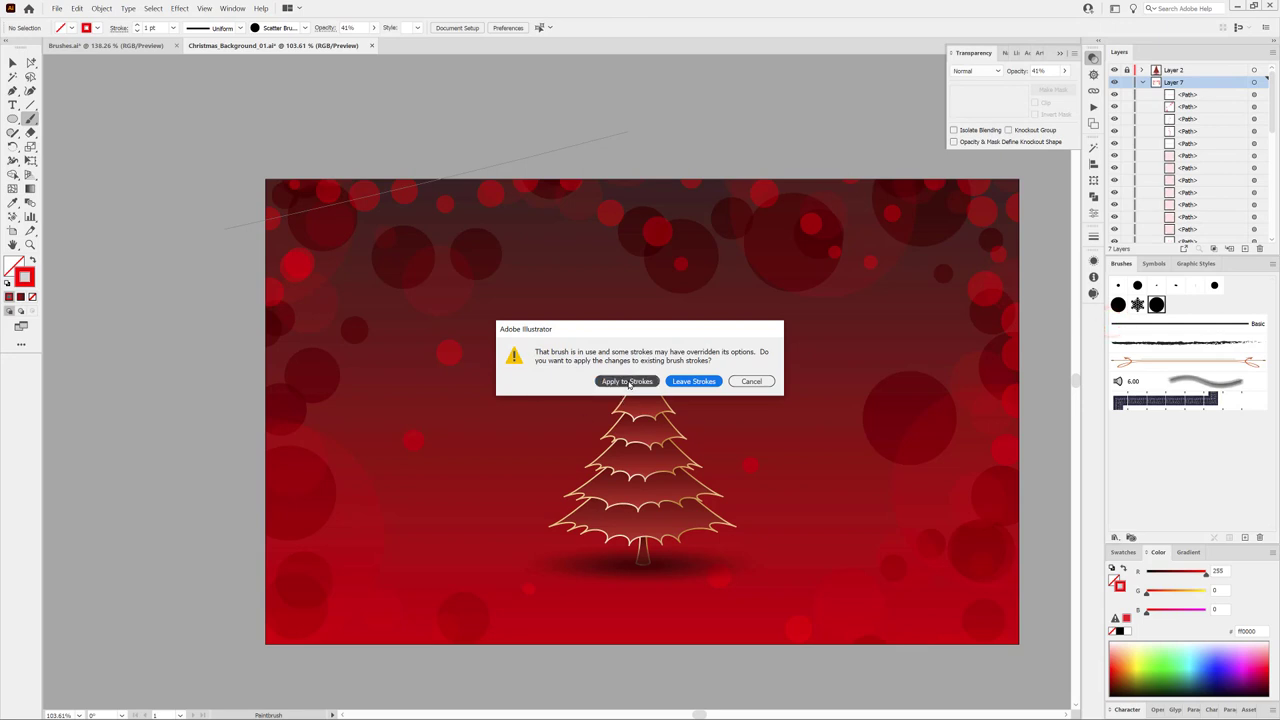
click(627, 382)
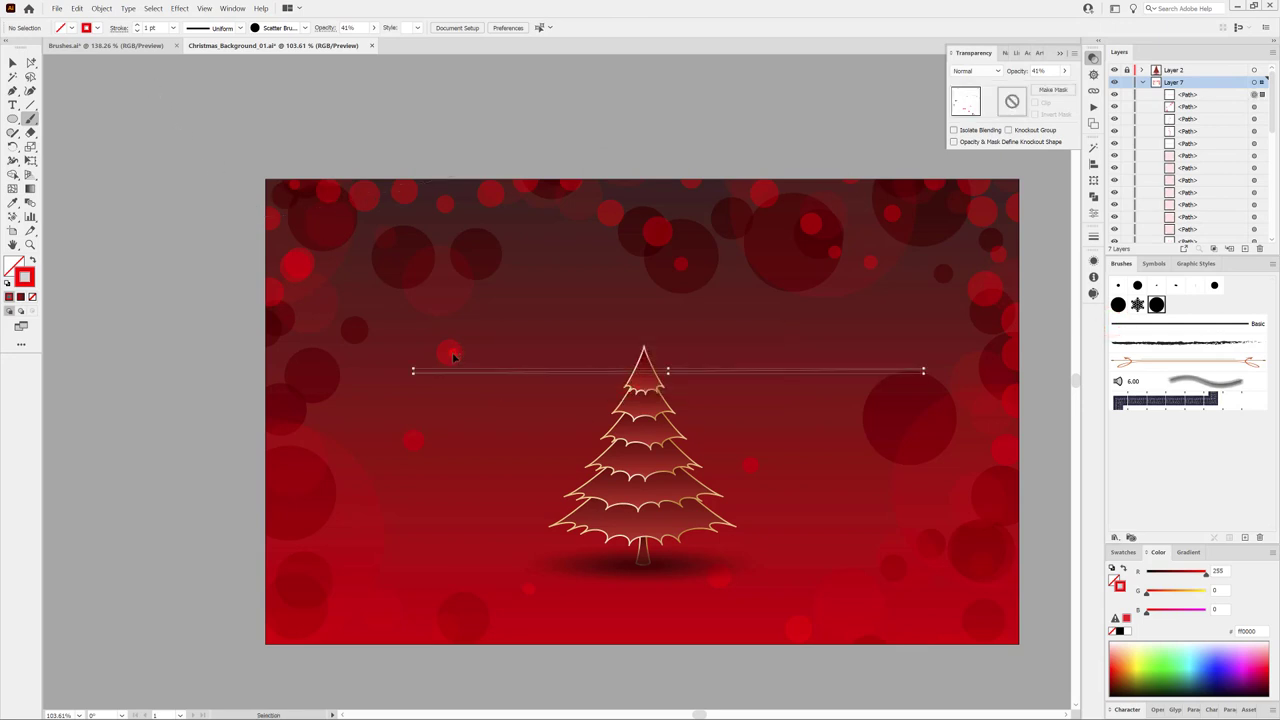
Step: Thin the brush stroke weight down to 0.25 pt
click(137, 31)
click(137, 31)
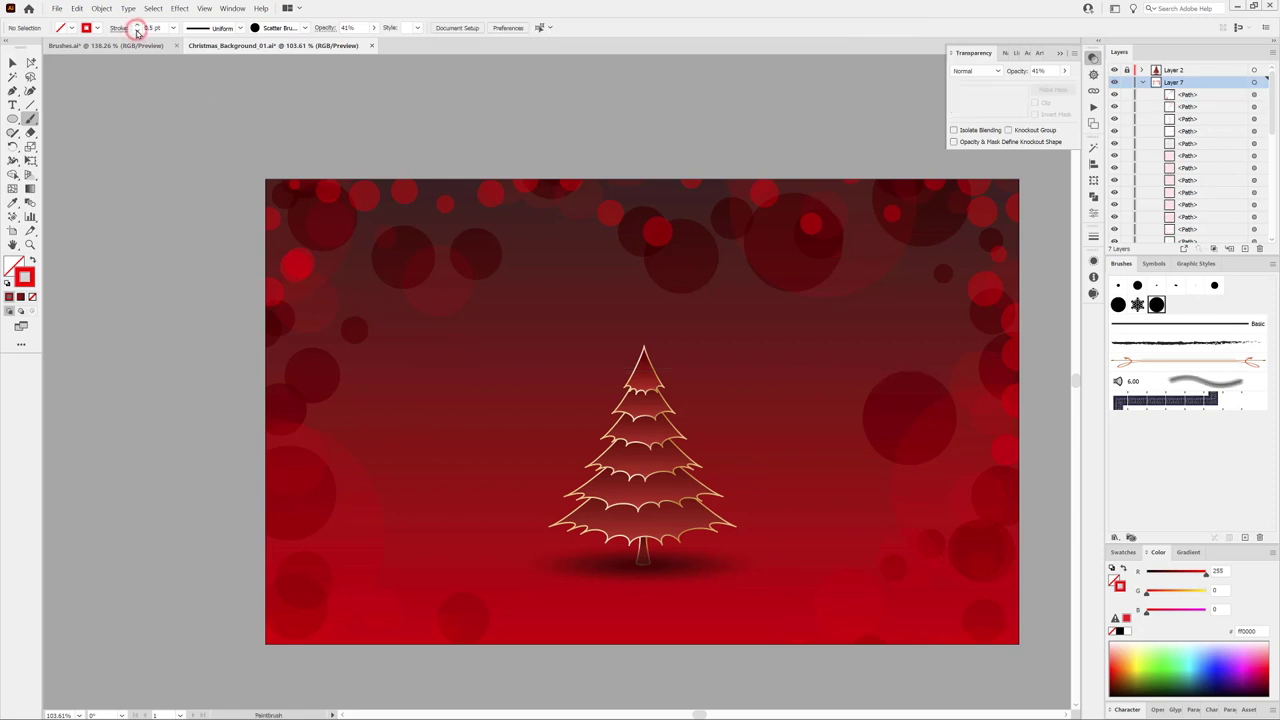
click(137, 31)
Step: Select the four dot paths in the Layers panel and set their stroke to about 0.3 pt
click(1254, 94)
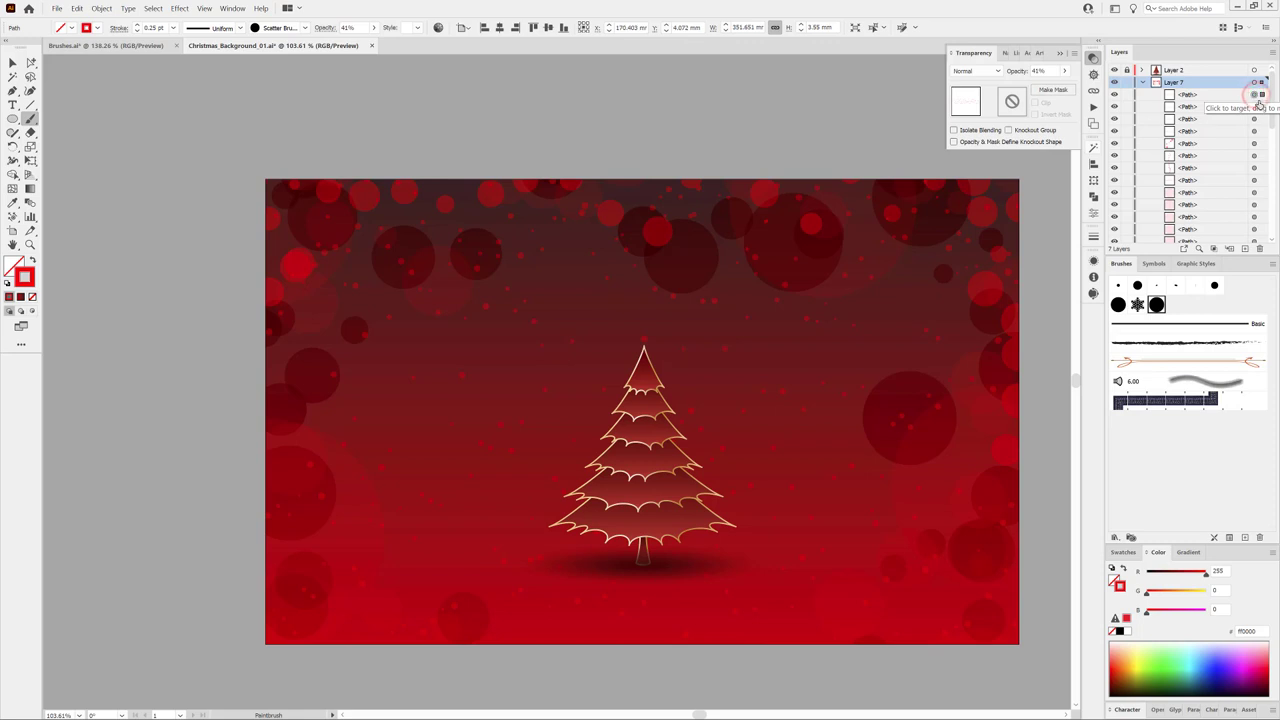
shift+click(1254, 106)
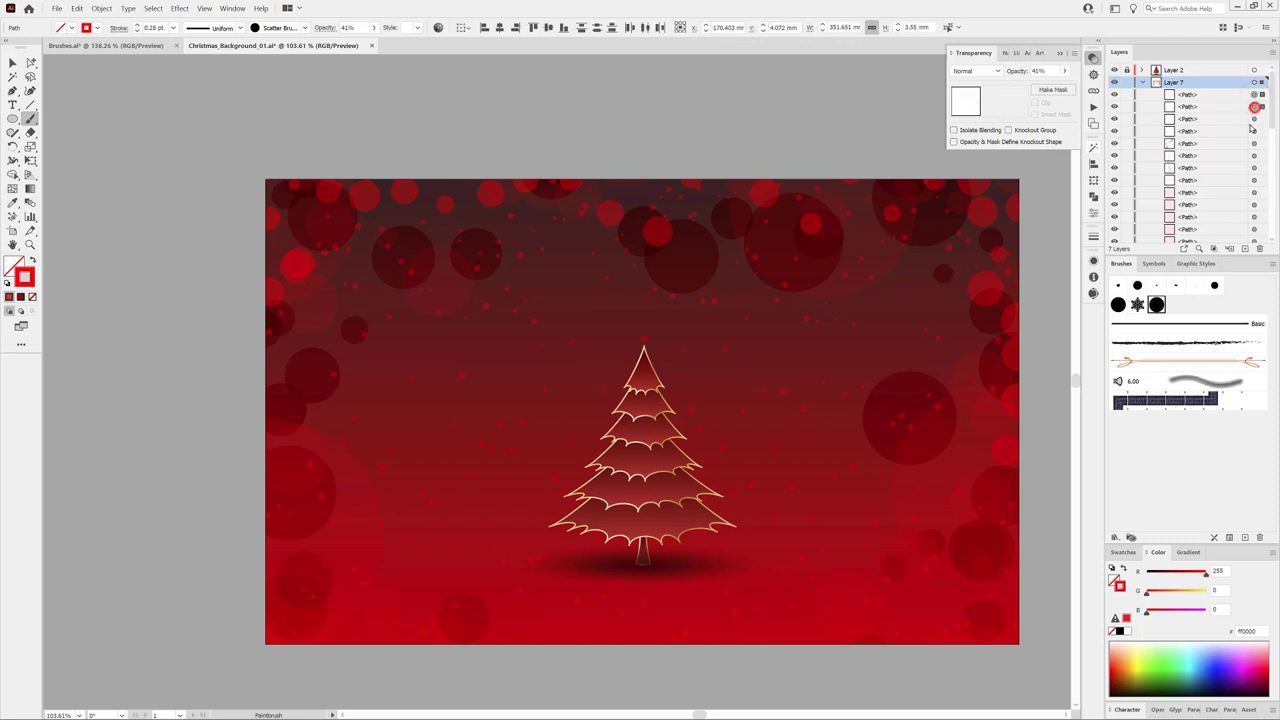
shift+click(1254, 118)
shift+click(1254, 131)
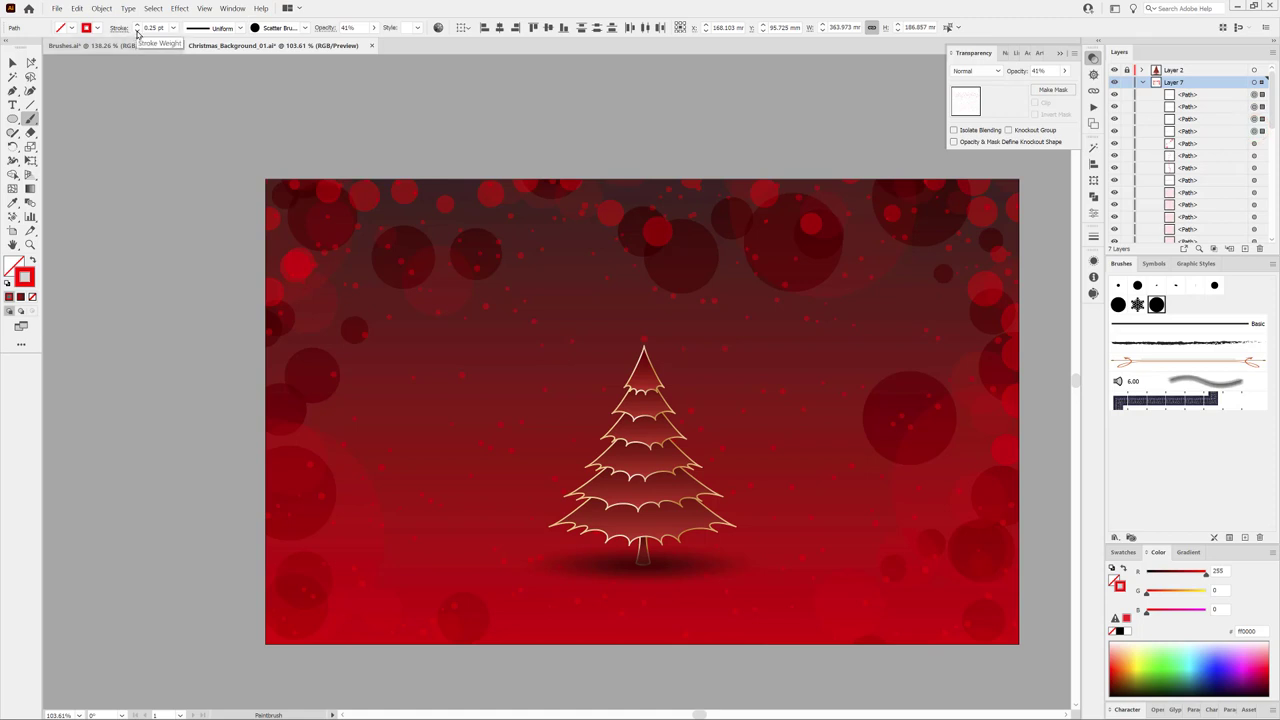
click(137, 27)
click(137, 27)
click(137, 27)
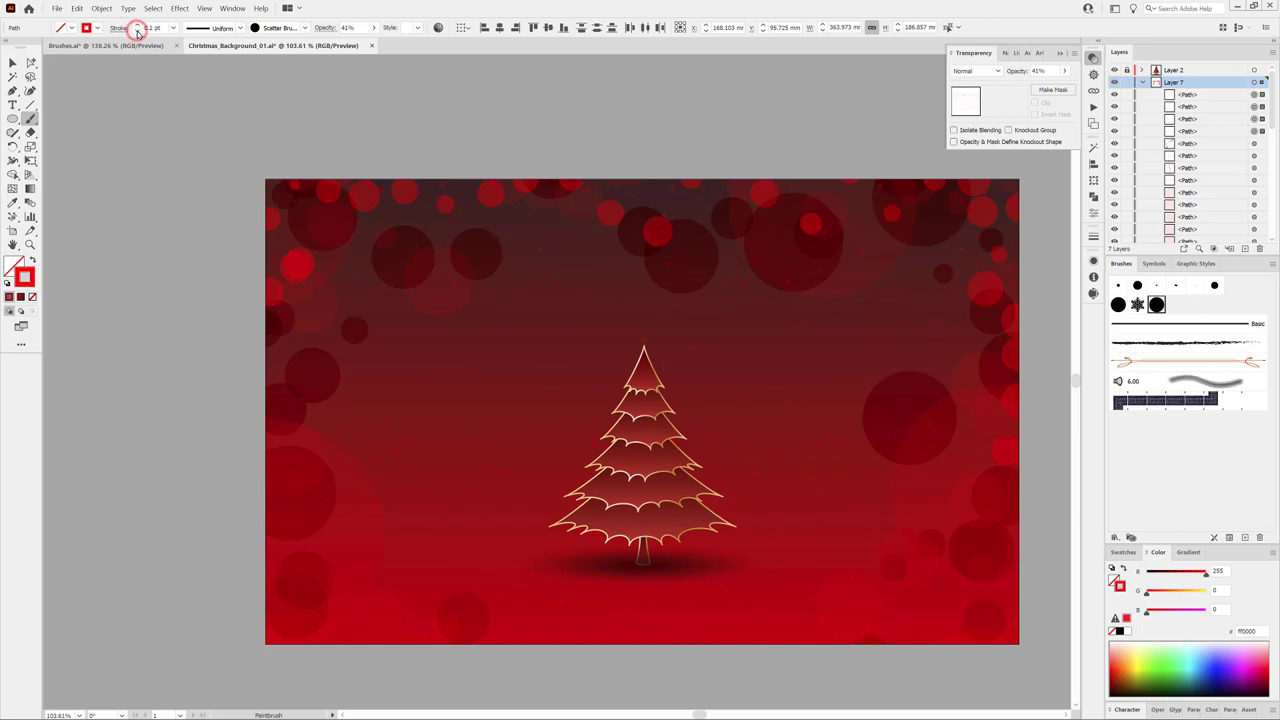
click(138, 31)
click(137, 24)
Step: Remove the first two paths from the selection, then deselect everything
click(1114, 95)
click(1114, 107)
key(ctrl+shift+a)
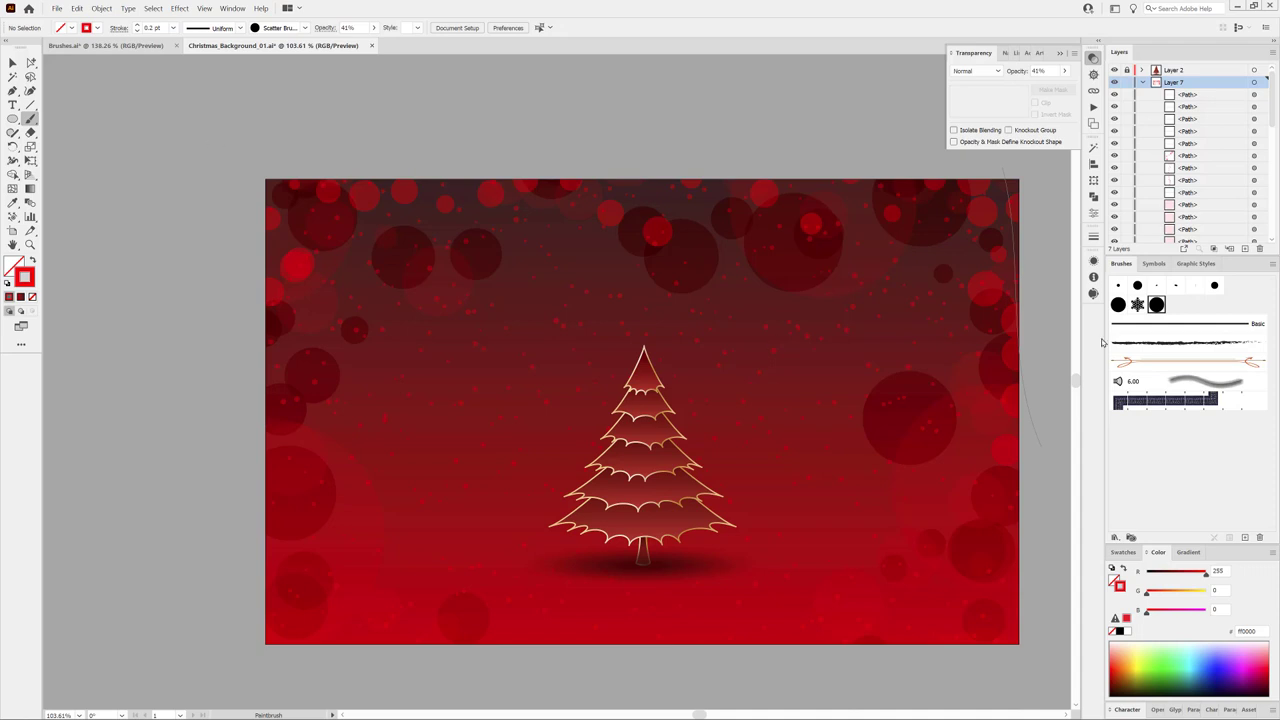
Step: Choose the snowflake scatter brush in deep red with Multiply blending at low opacity
click(1137, 305)
drag(1206, 577, 1167, 573)
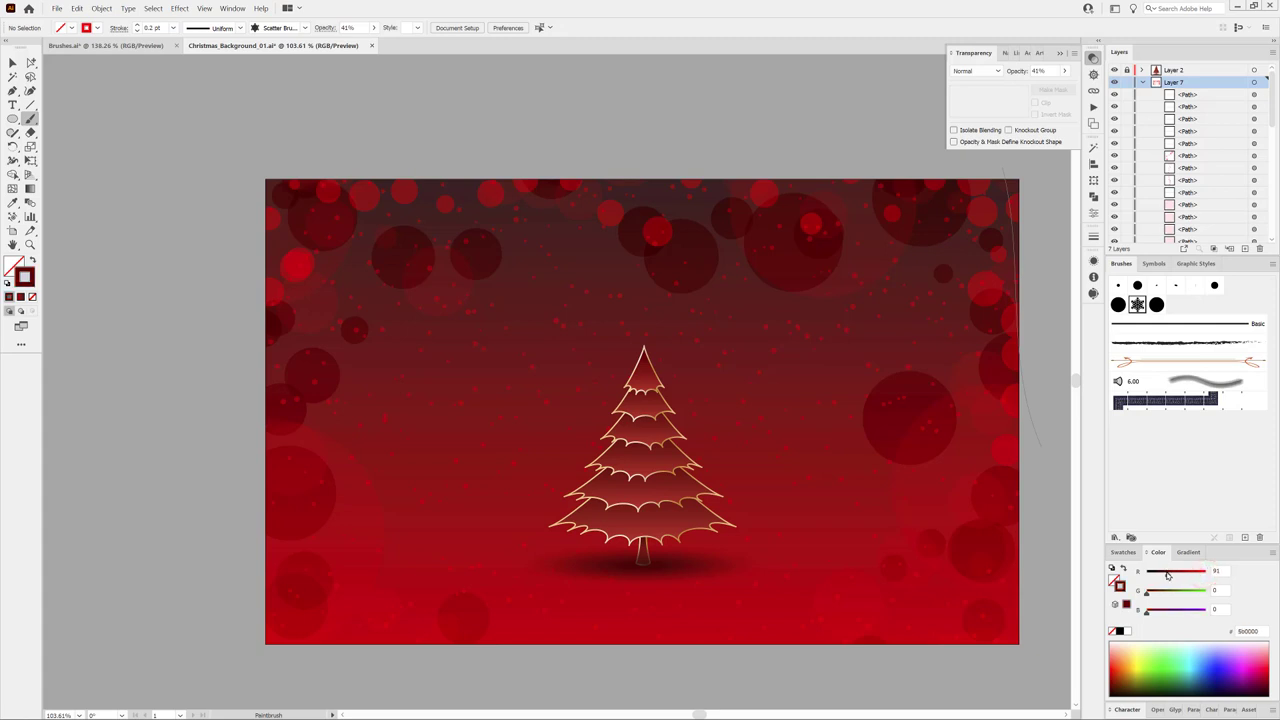
click(975, 71)
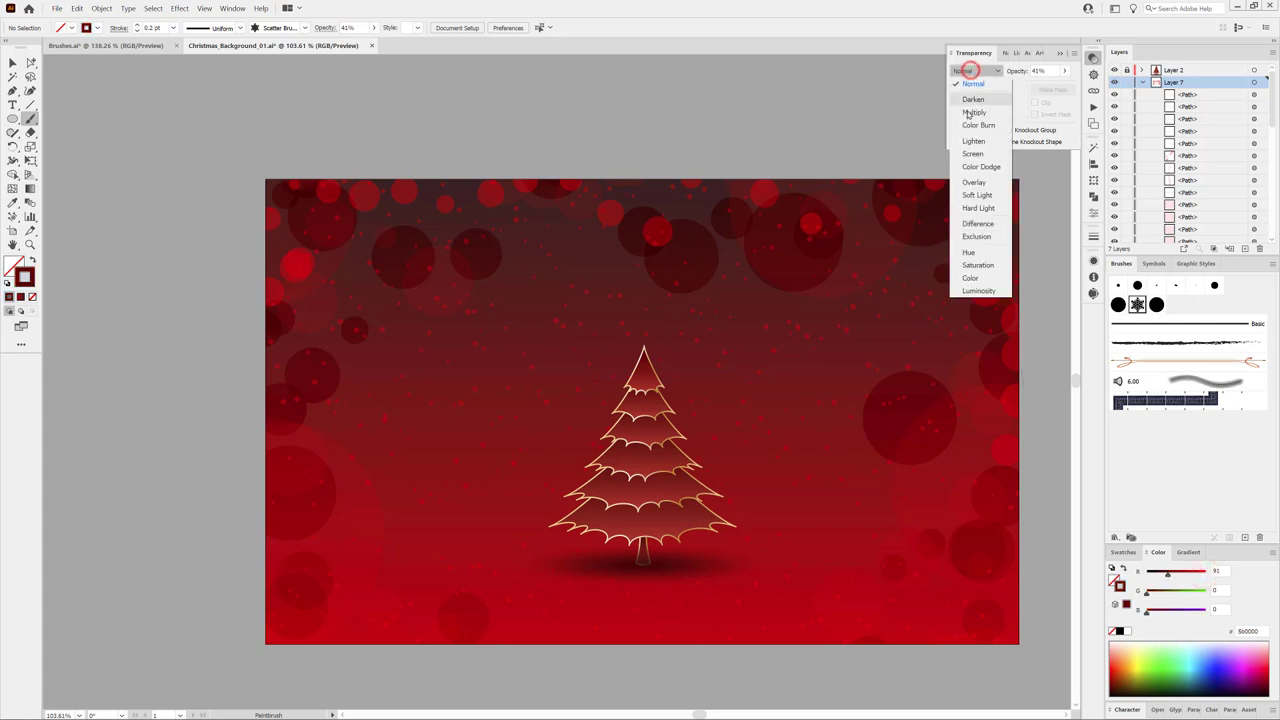
click(973, 113)
drag(1065, 71, 1027, 86)
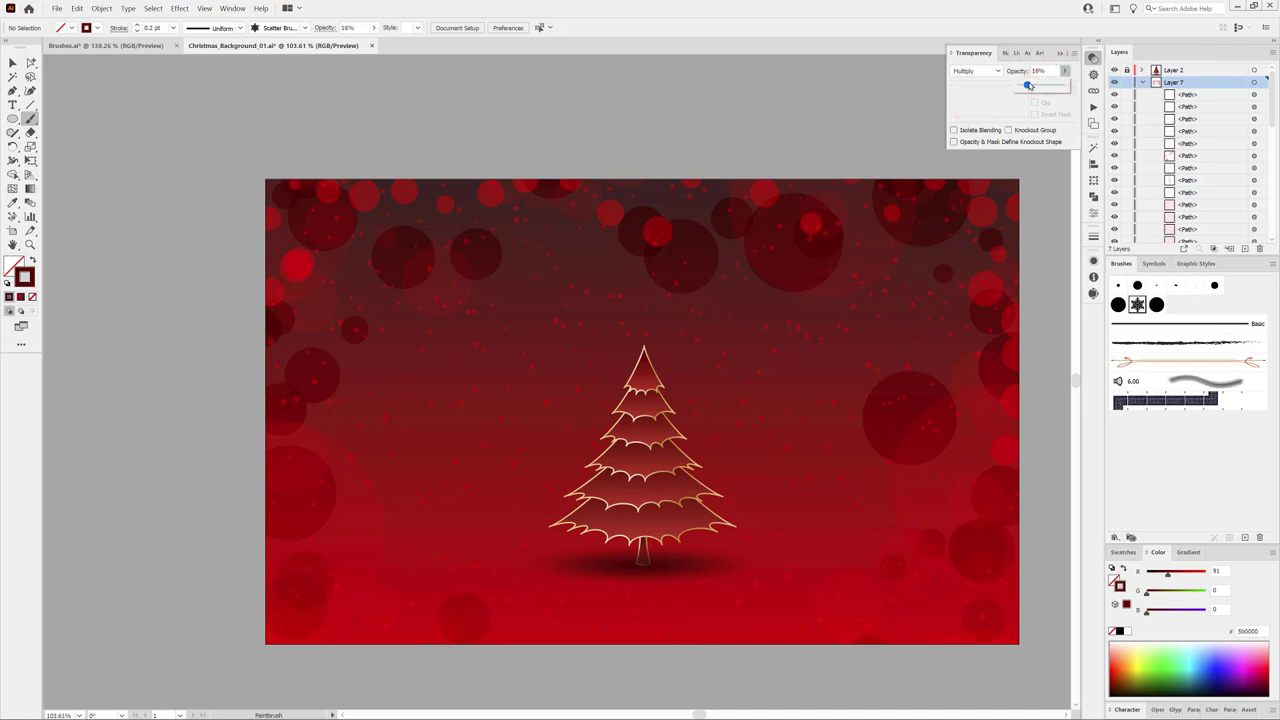
Step: Paint a faint 3 pt snowflake stroke on the background
click(173, 27)
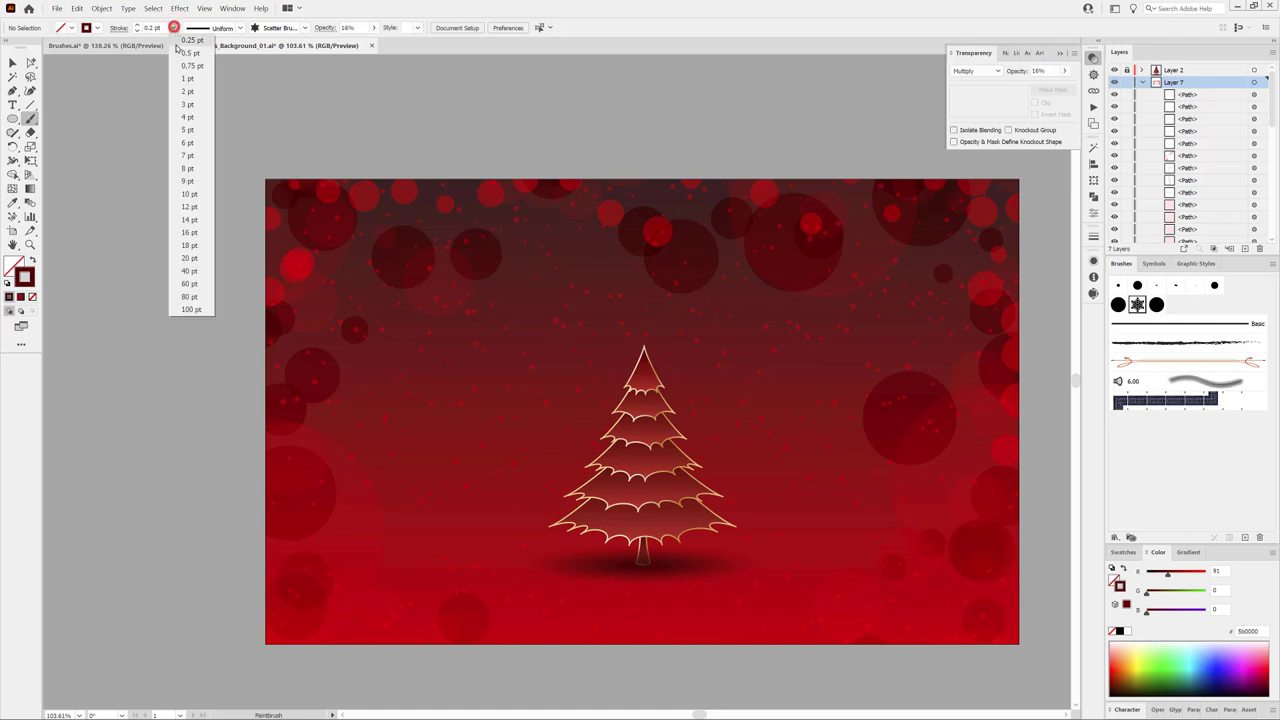
click(188, 104)
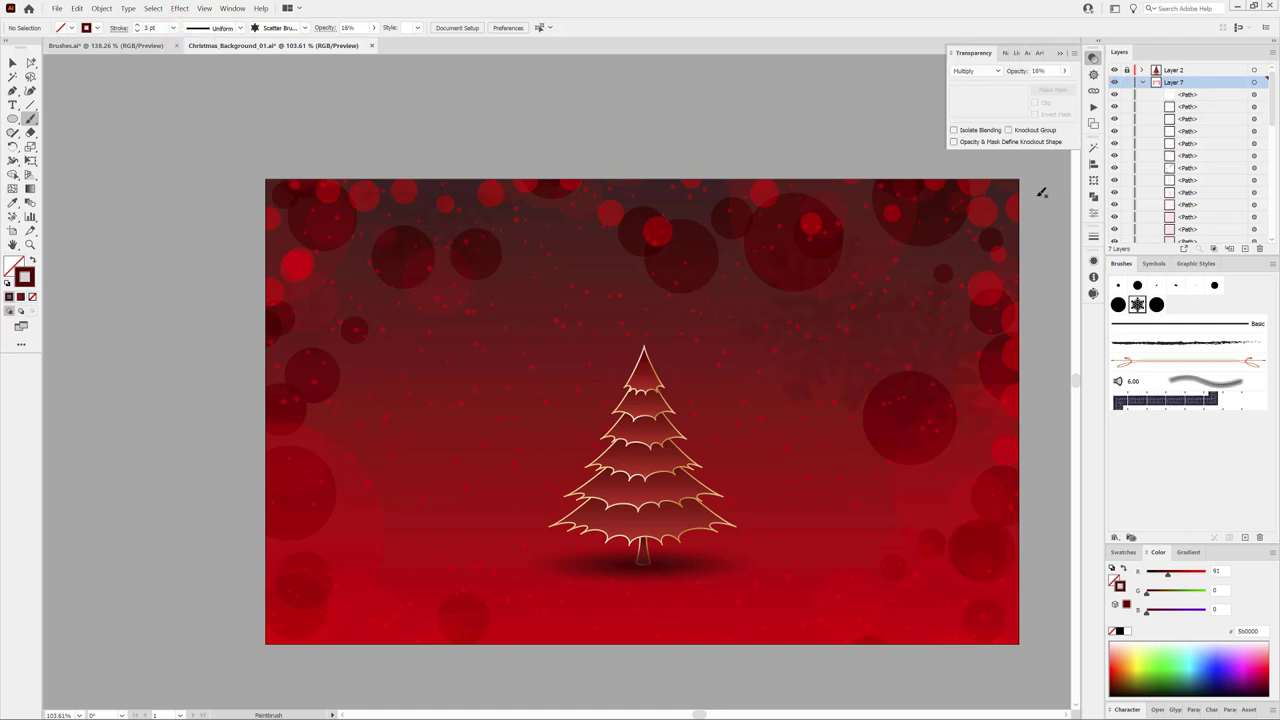
click(302, 136)
drag(962, 660, 962, 662)
Step: Set the stroke weight to 1 pt and the brush red value to 200
click(173, 28)
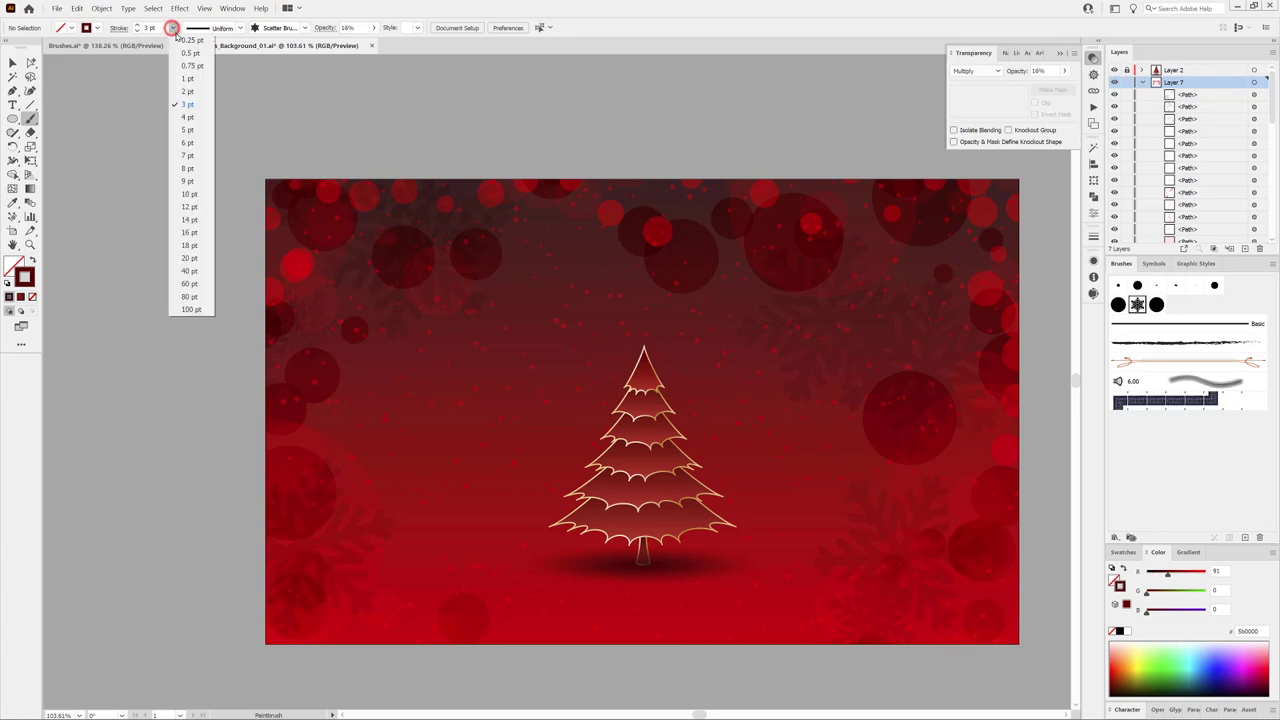
click(187, 79)
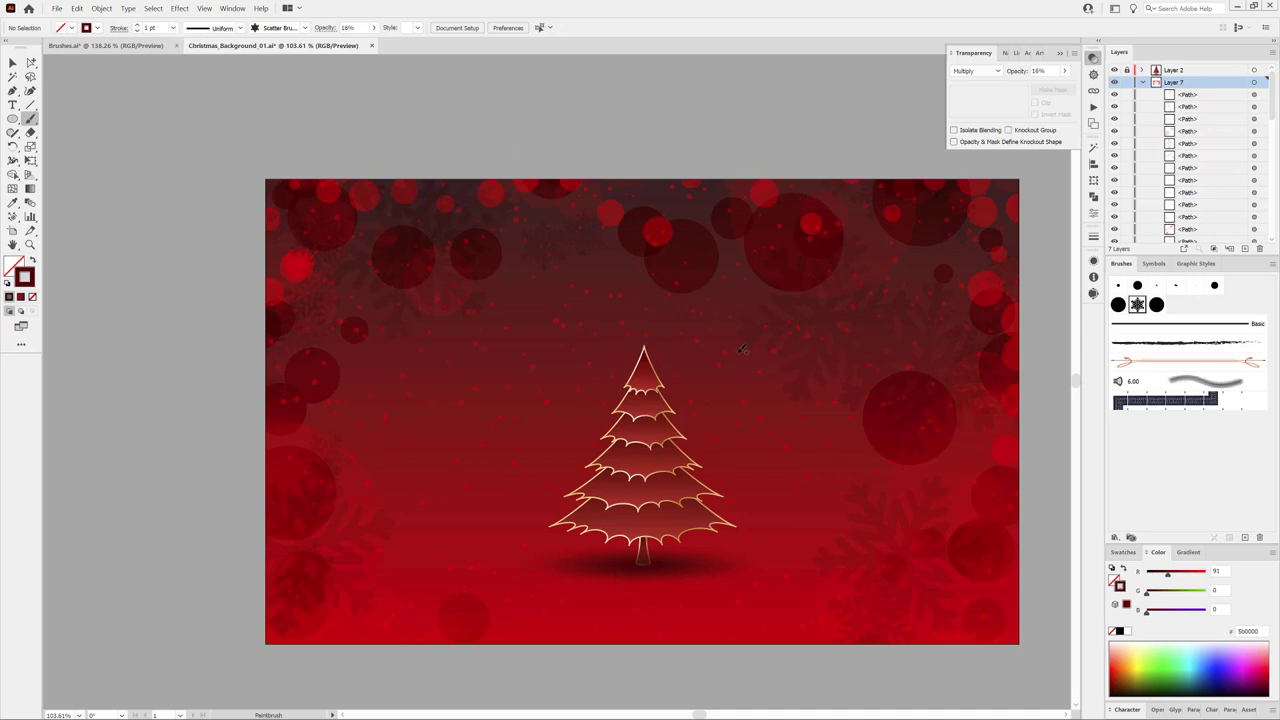
drag(1171, 578, 1194, 578)
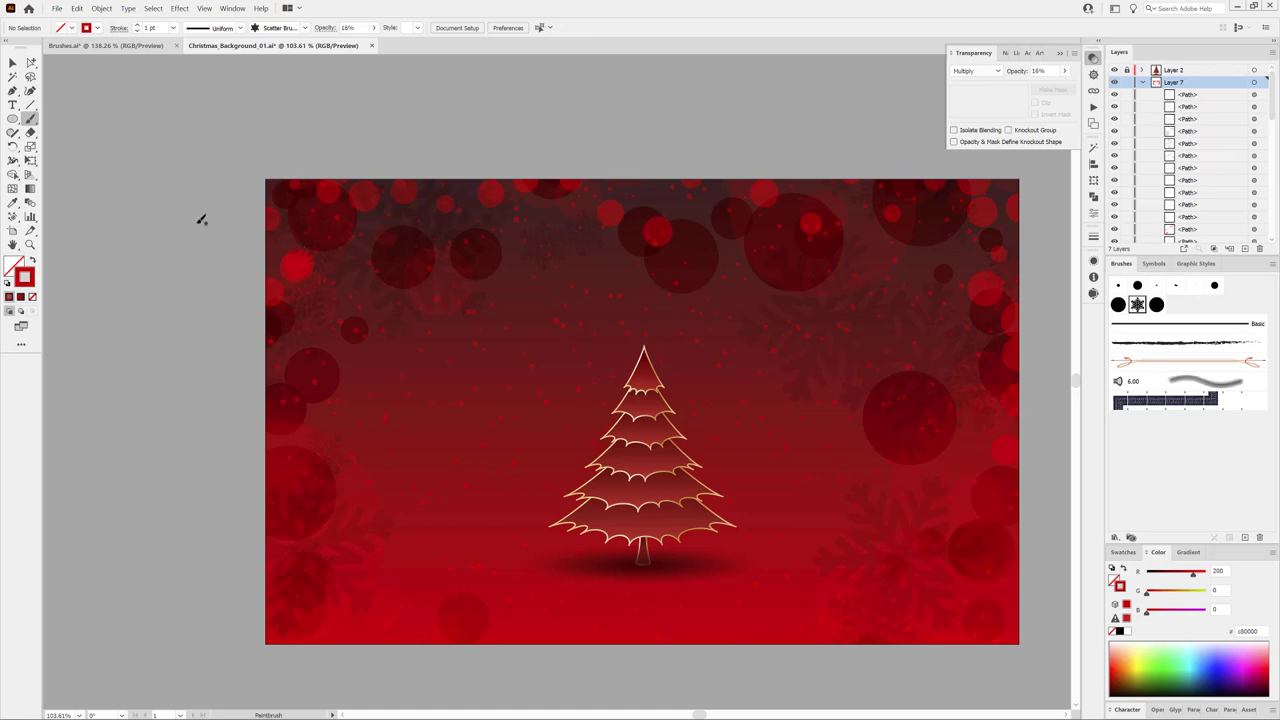
click(724, 134)
click(1020, 240)
click(967, 384)
Step: Raise new-stroke opacity to 69% and push the brush colour to pure red ff0000
click(1066, 72)
drag(1028, 86, 1053, 88)
click(212, 214)
click(665, 162)
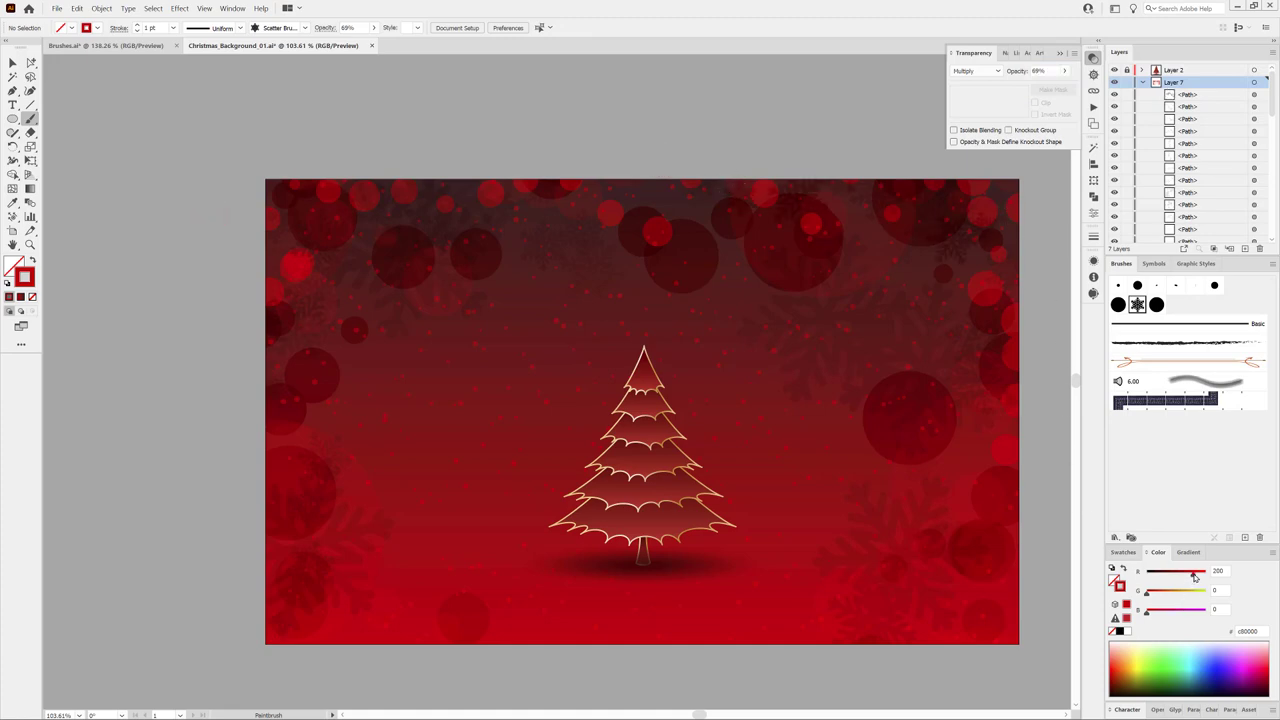
drag(1194, 578, 1205, 572)
click(982, 69)
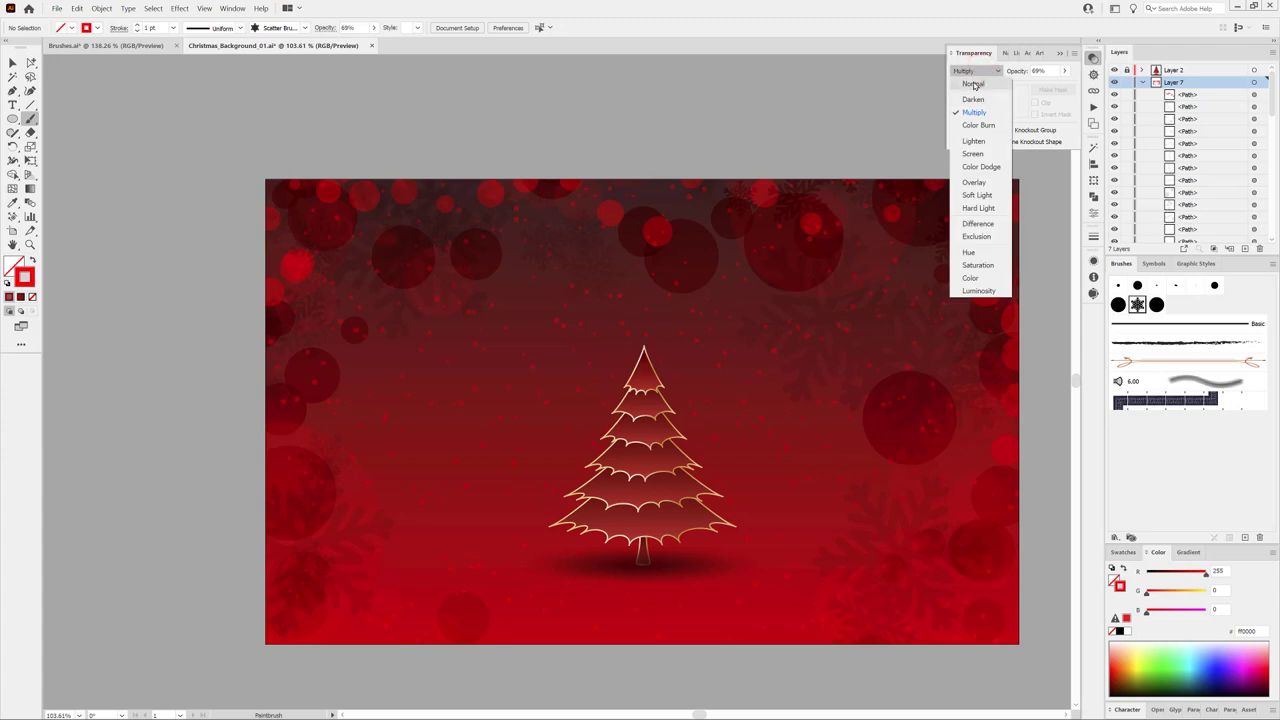
Step: Set new strokes back to Normal blending at 30% opacity
click(970, 85)
click(1064, 71)
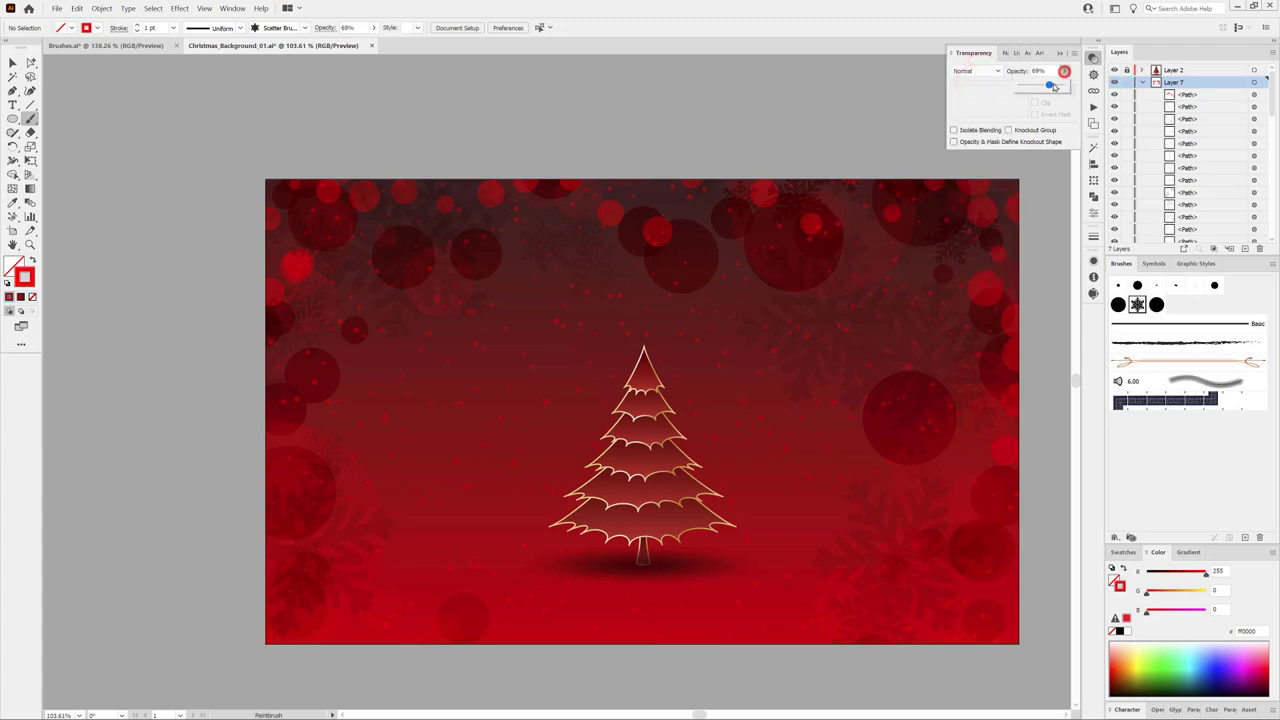
drag(1050, 85, 1031, 85)
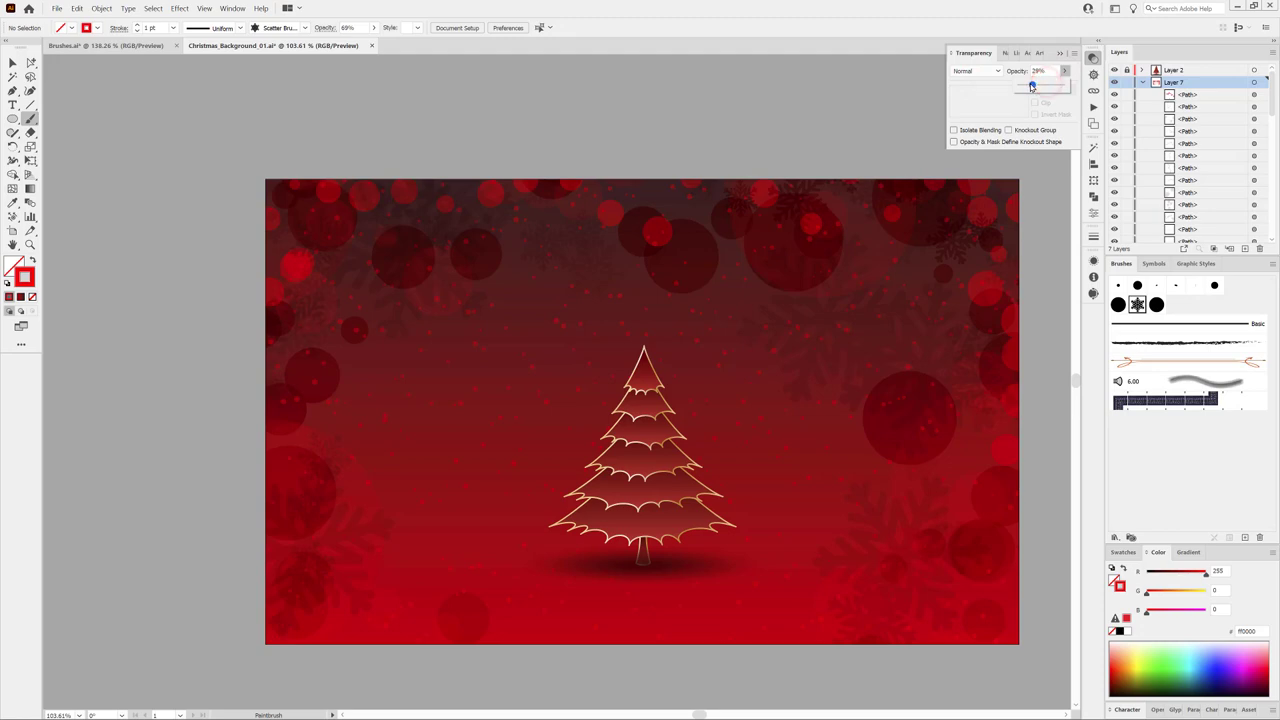
click(211, 201)
click(1028, 188)
Step: Paint red snowflakes along the top, then in a paler red along the top and right edge
click(353, 153)
click(915, 151)
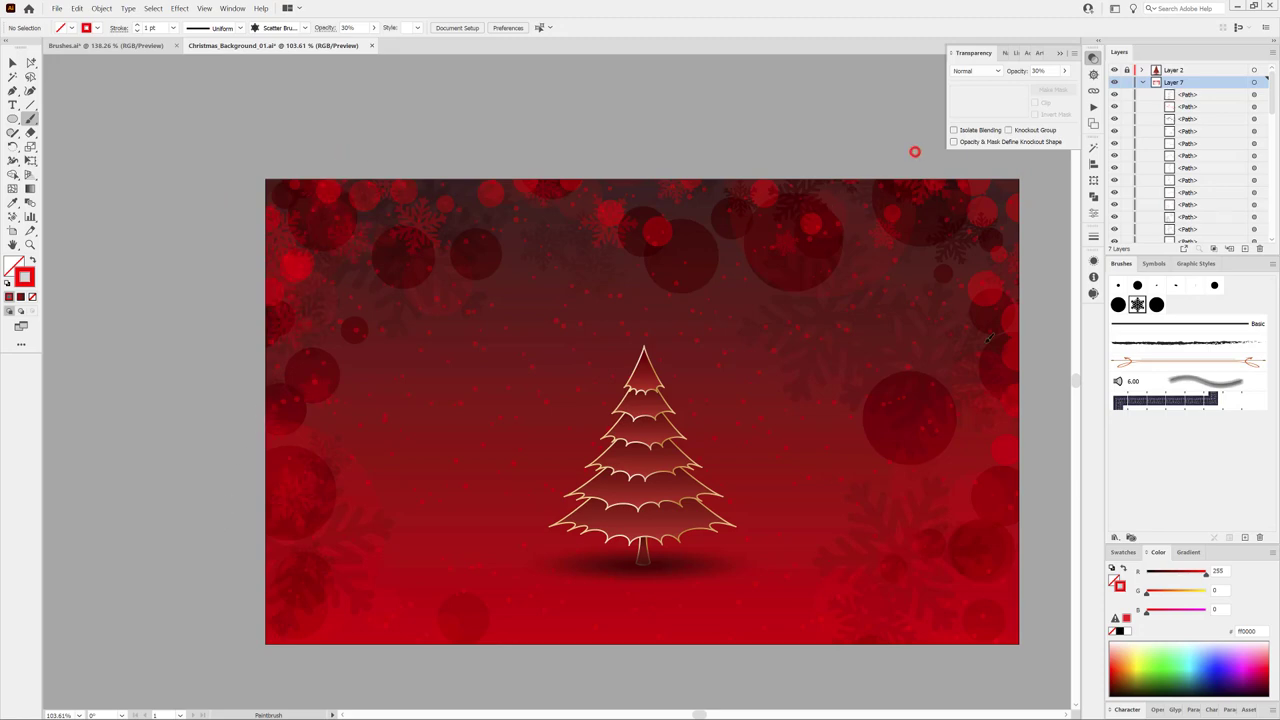
click(1036, 424)
drag(1145, 592, 1163, 596)
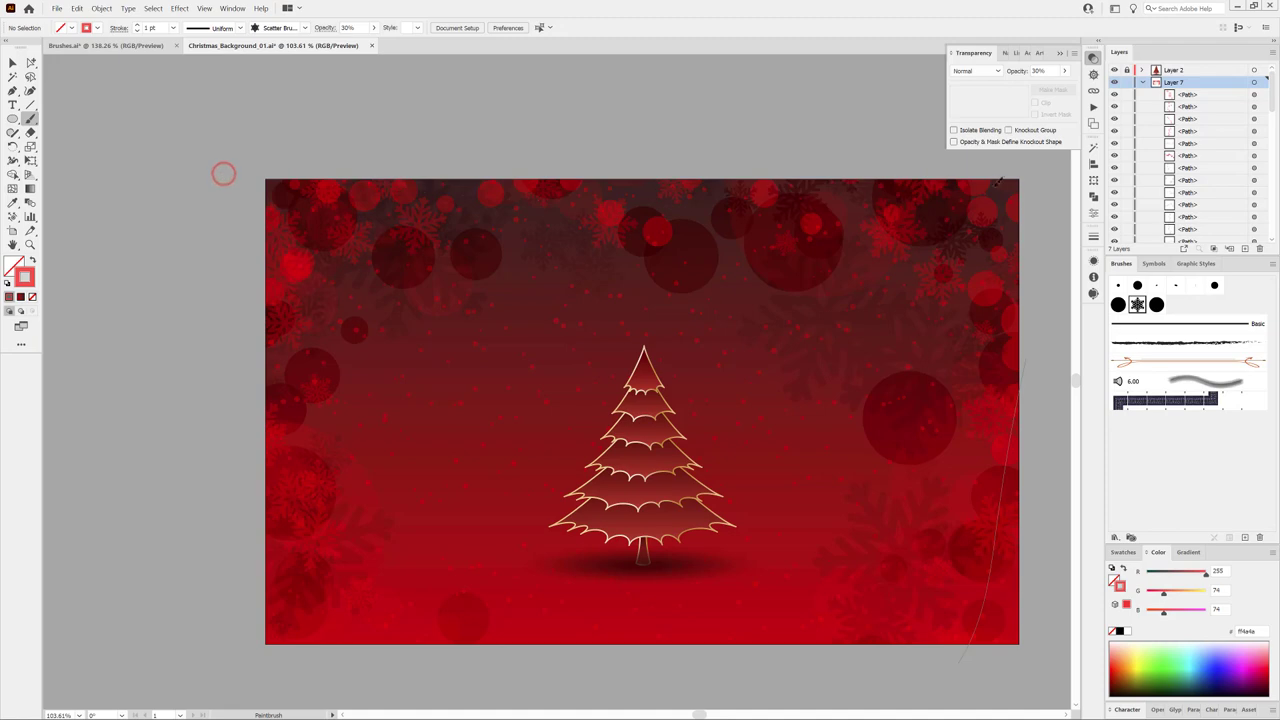
drag(223, 174, 1043, 177)
drag(1017, 478, 1029, 537)
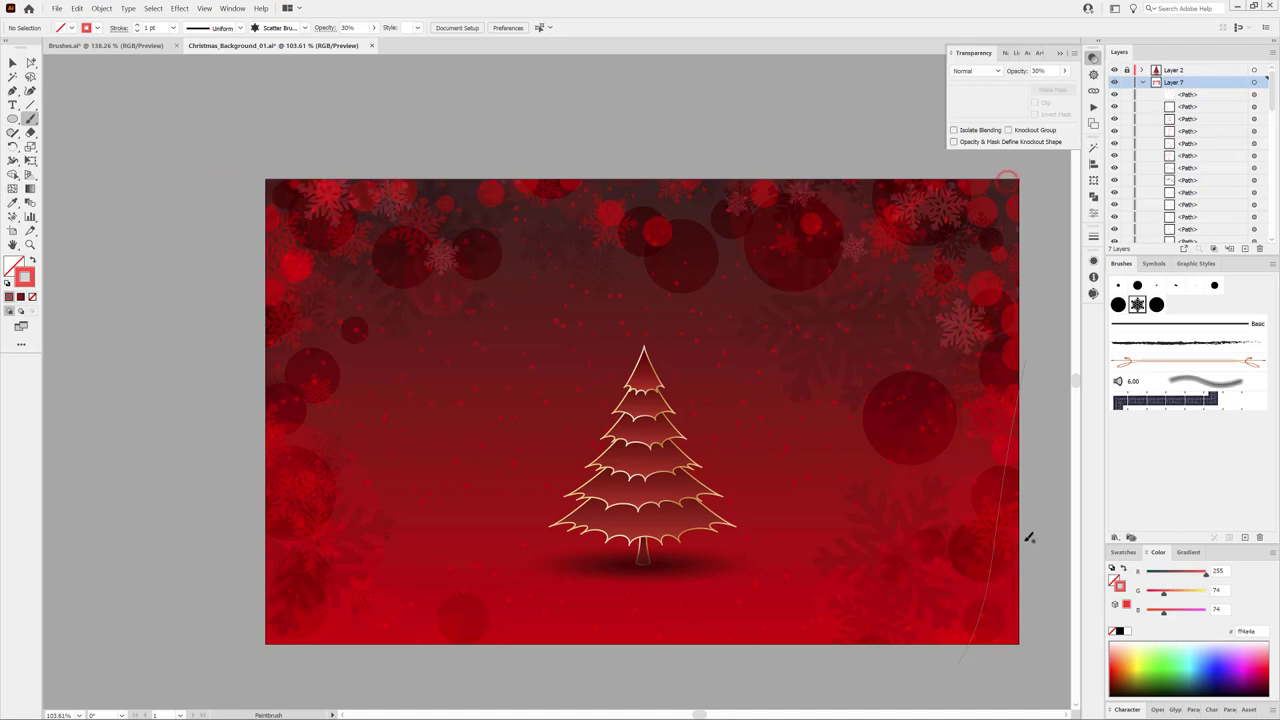
Step: Lighten the brush to soft pink at 62% opacity and paint the top-right, right and lower-left edges
drag(1163, 592, 1177, 592)
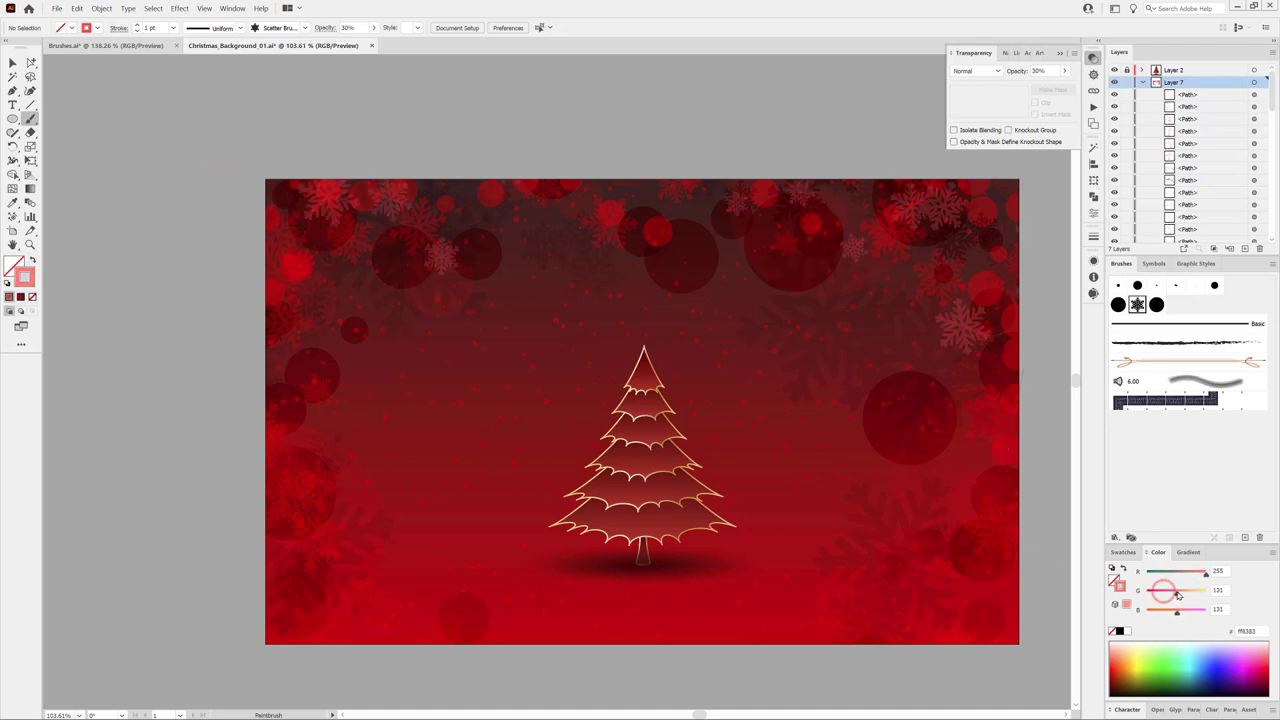
drag(968, 385, 1005, 660)
drag(373, 28, 358, 46)
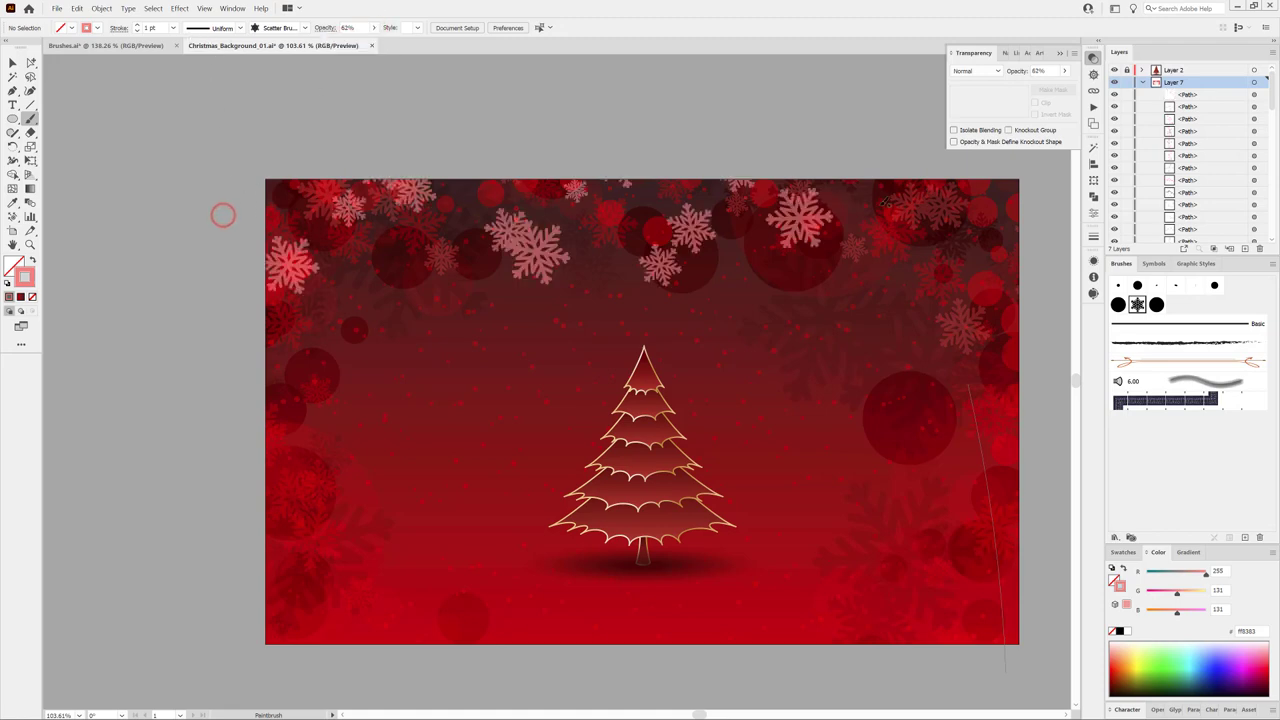
drag(1005, 310, 830, 195)
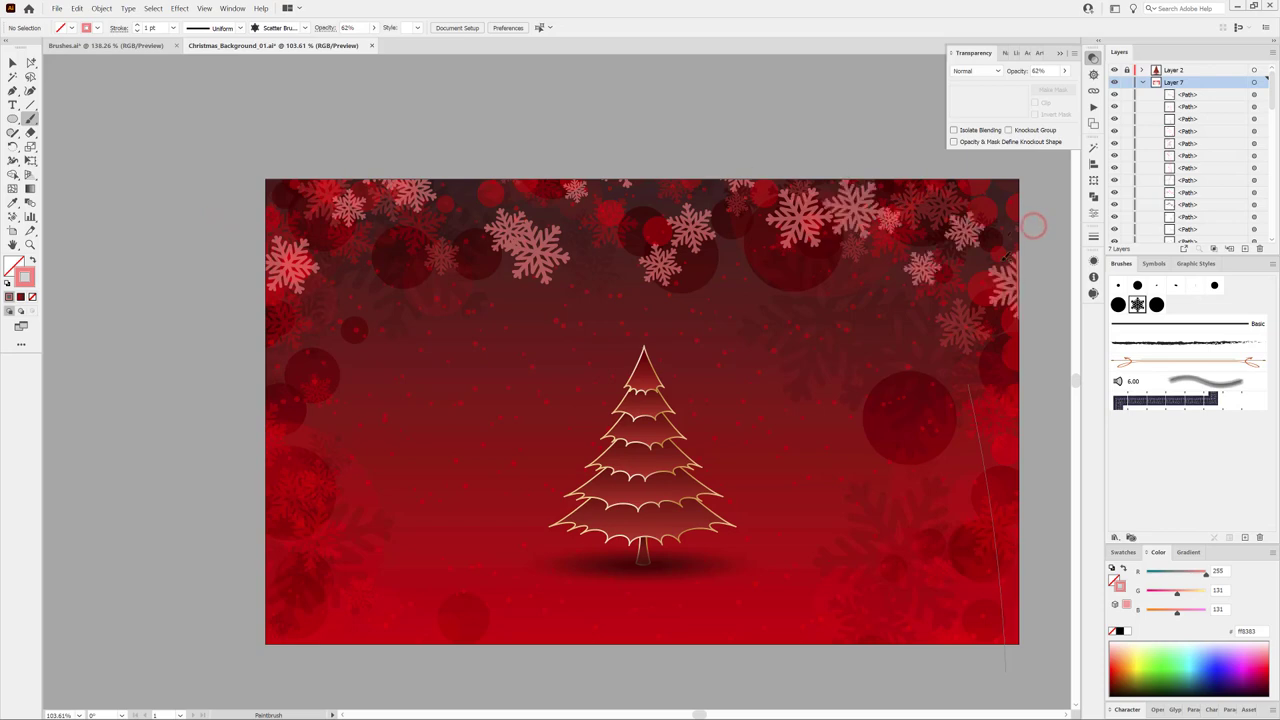
drag(1018, 622, 1010, 650)
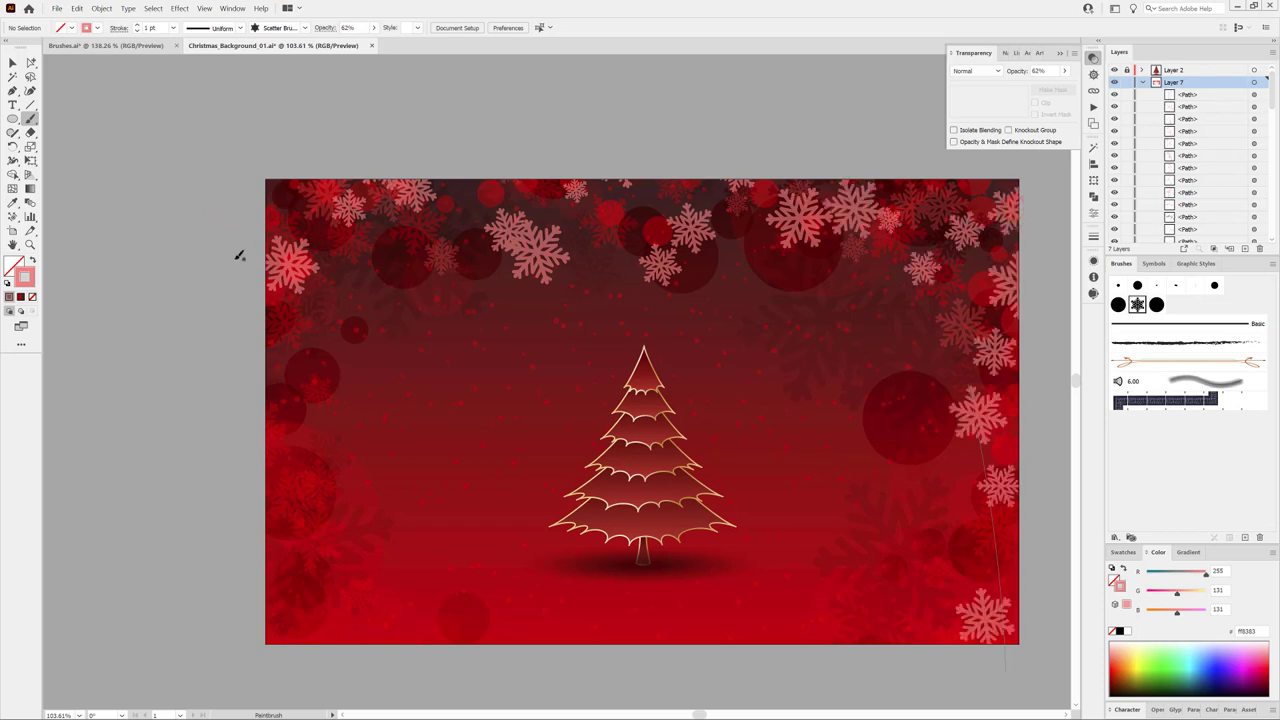
drag(291, 537, 289, 663)
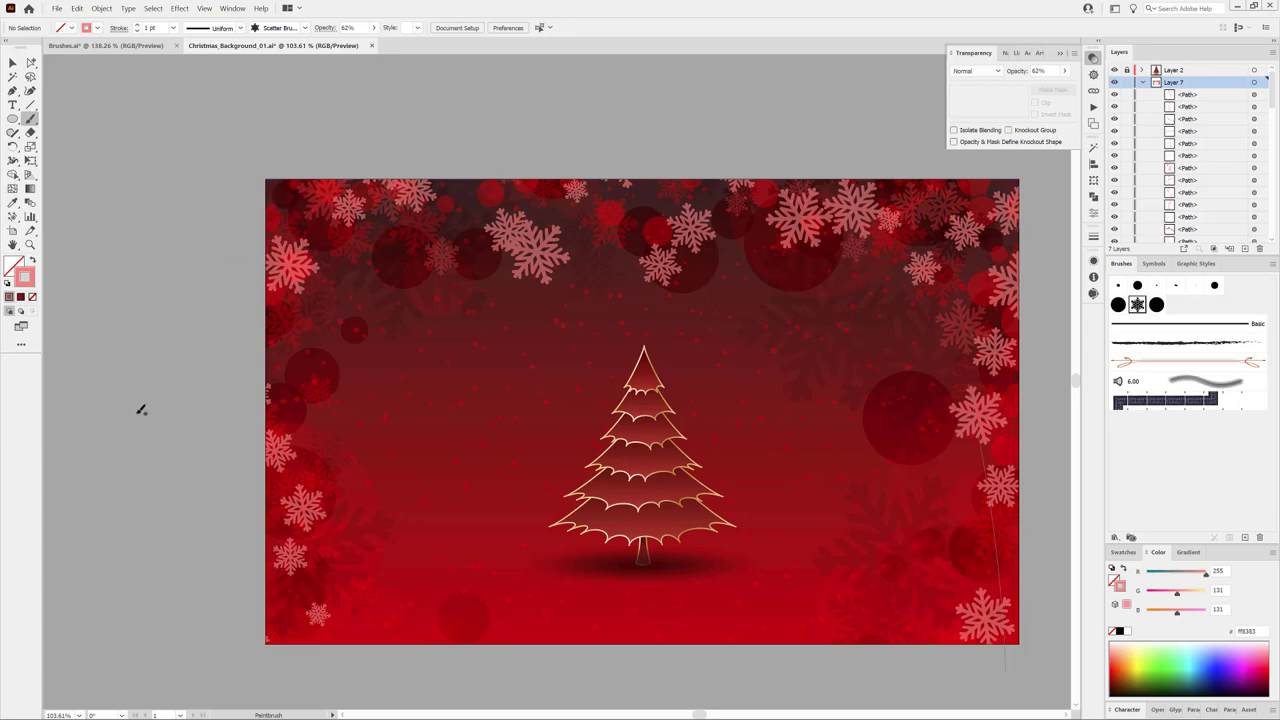
Step: Add snowflakes across the top, then pale pink ones down the lower-right and left edges
drag(384, 167, 450, 160)
drag(606, 149, 886, 166)
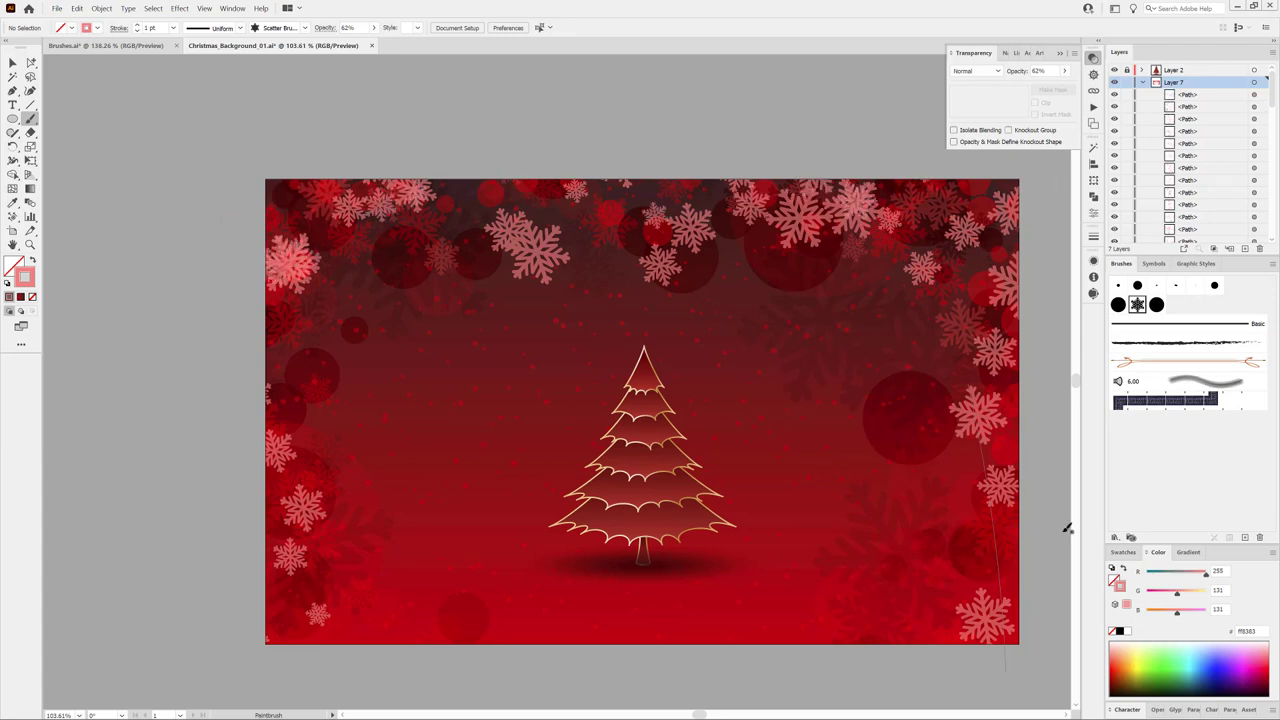
drag(1176, 592, 1192, 592)
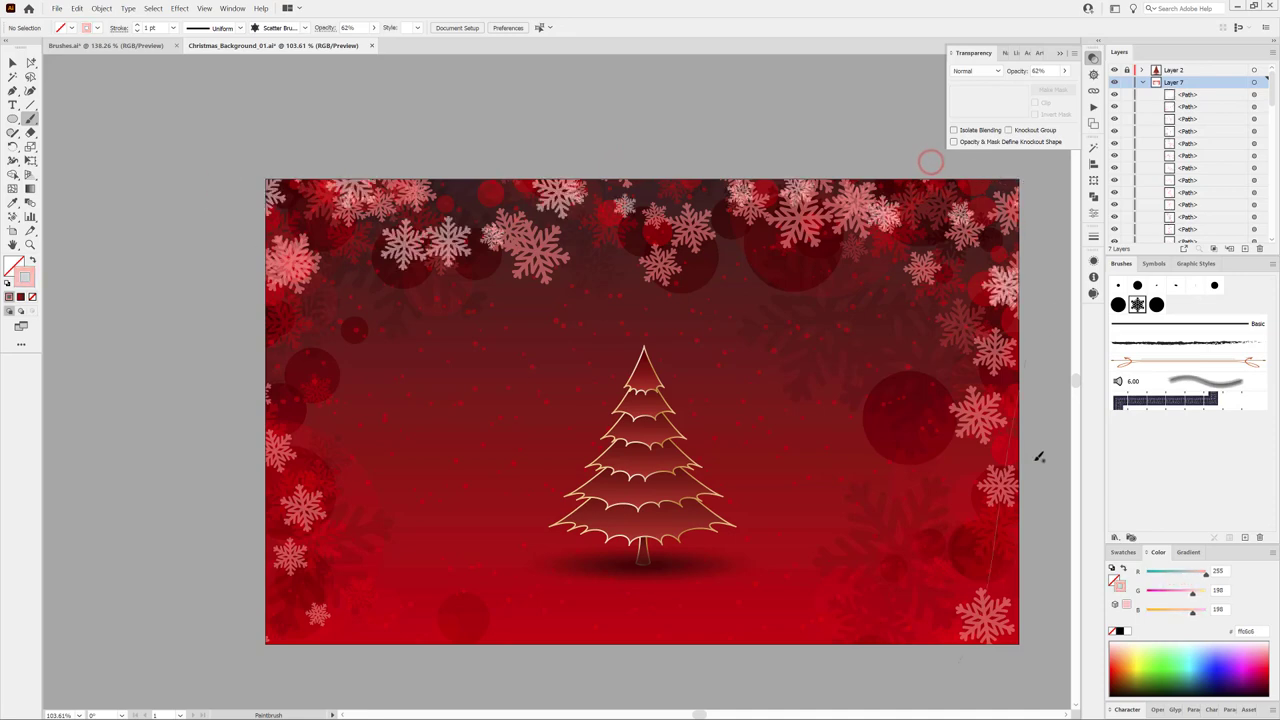
drag(1034, 434, 997, 680)
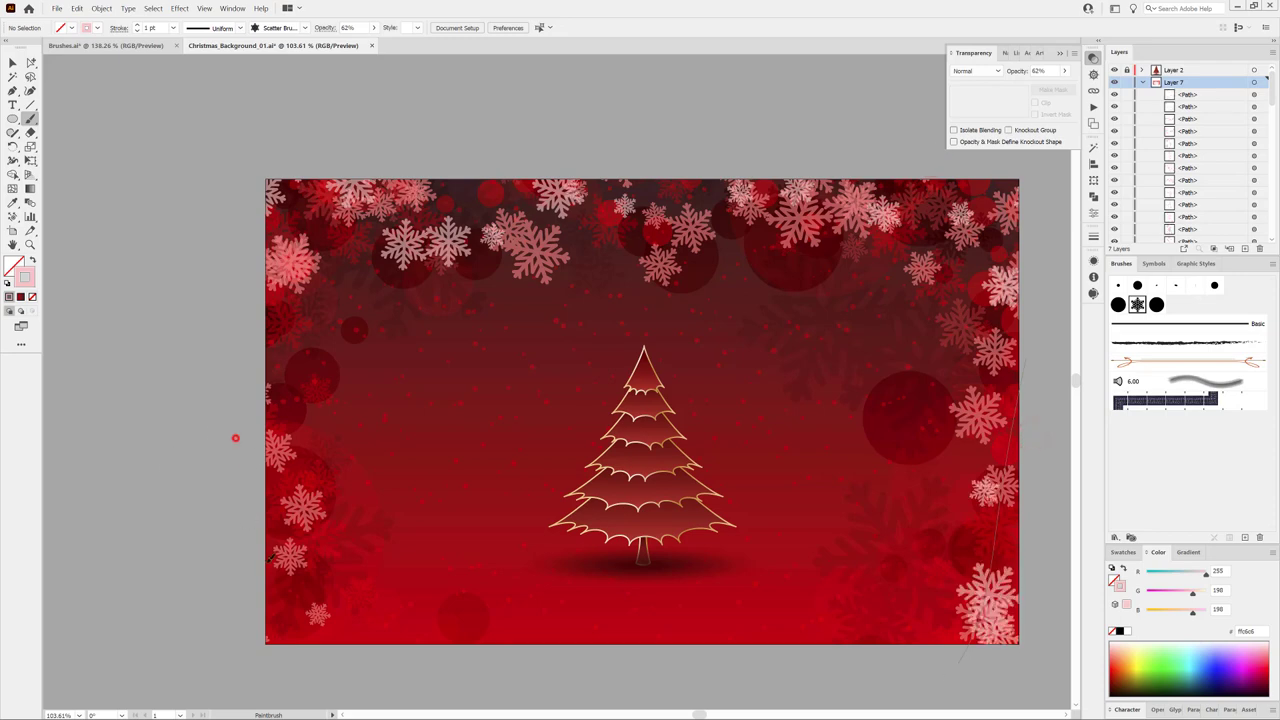
drag(236, 438, 306, 674)
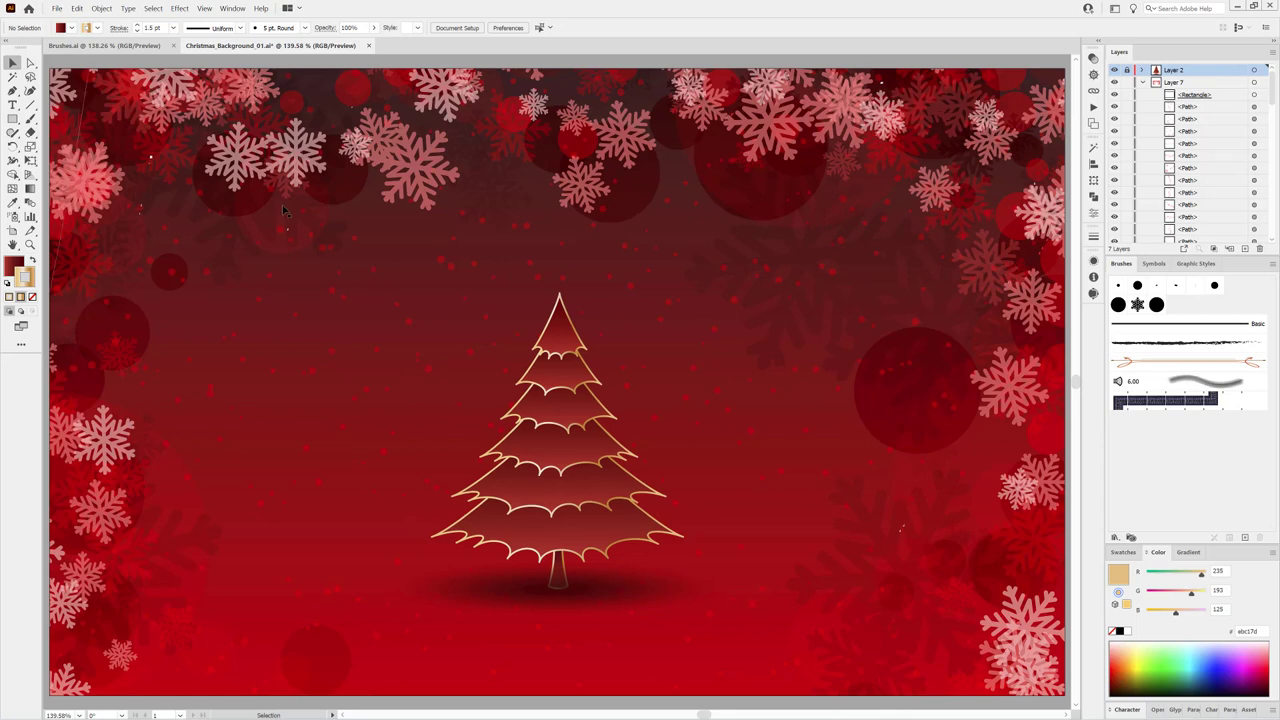
Step: Select all the tree's same-colour paths and darken them with Recolor Artwork's colour wheel
click(12, 76)
click(605, 527)
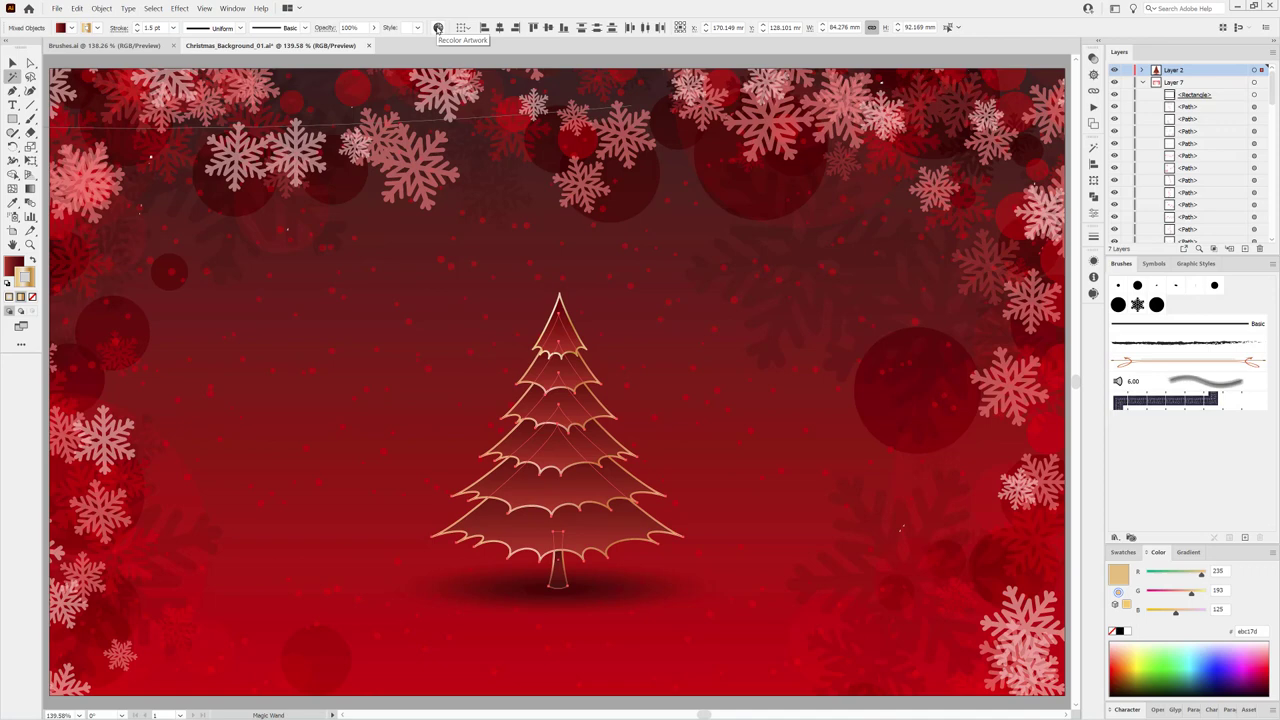
click(437, 28)
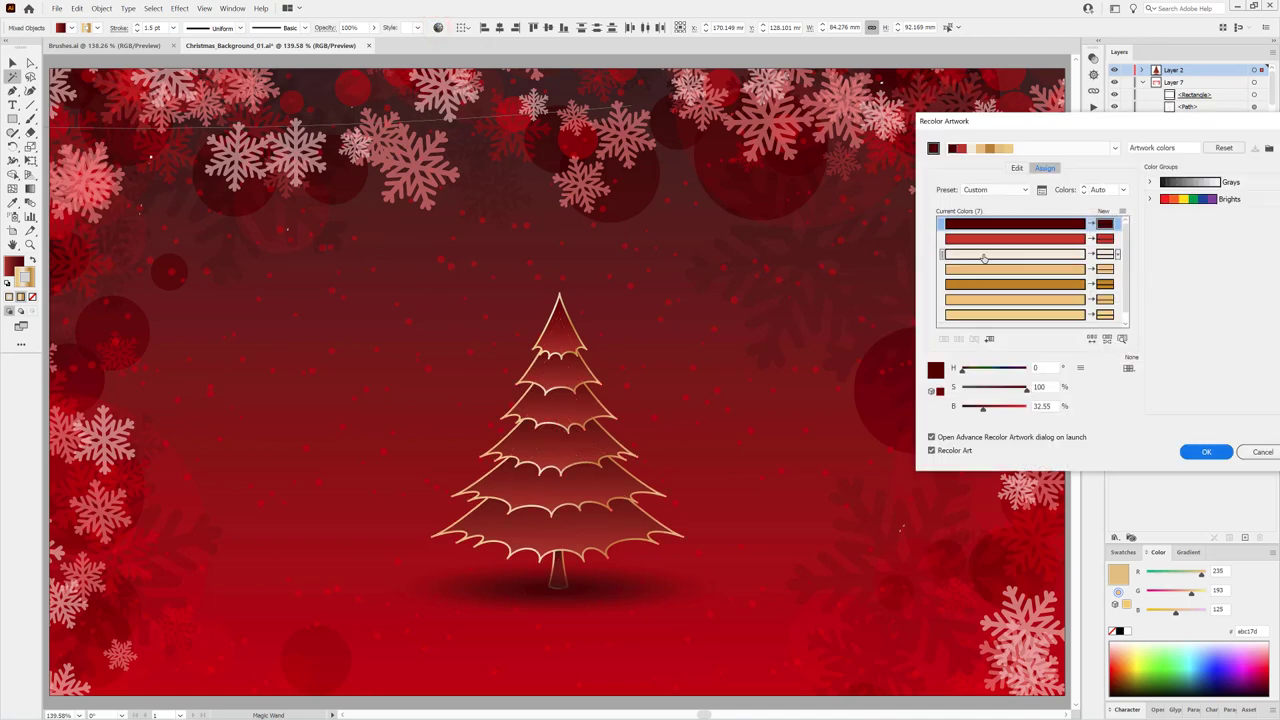
click(1016, 169)
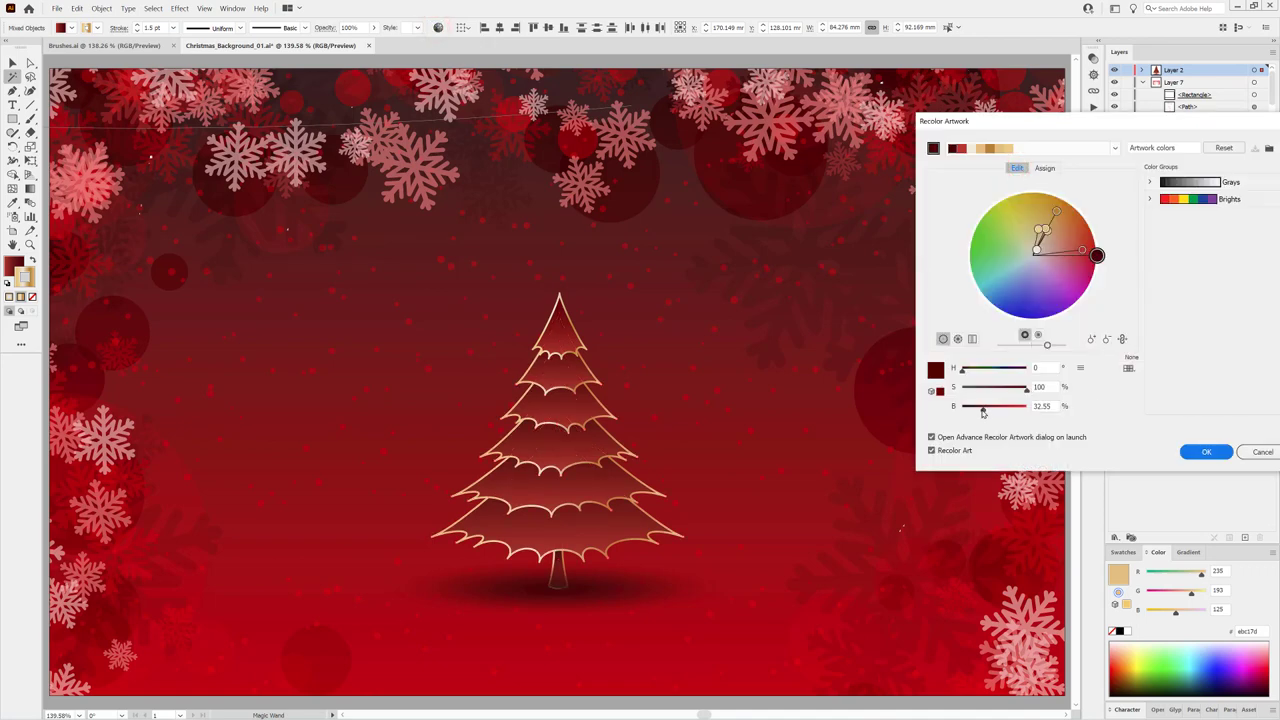
drag(982, 411, 979, 412)
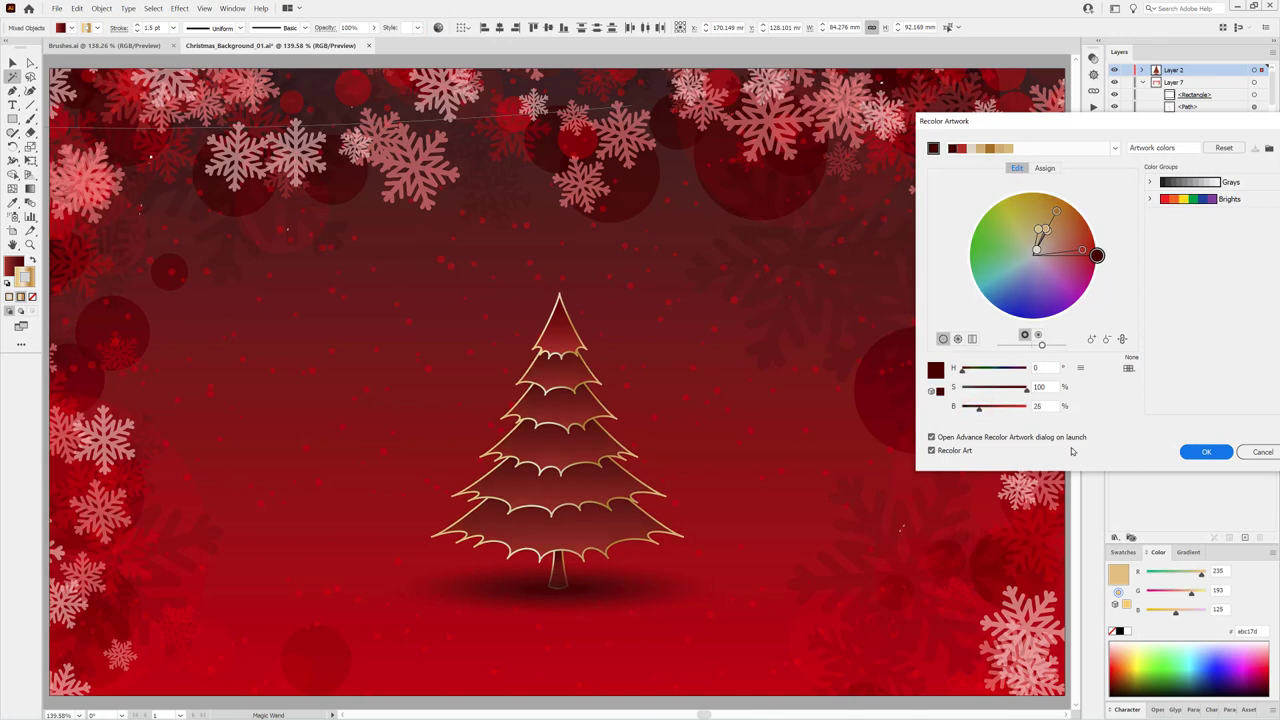
click(1206, 452)
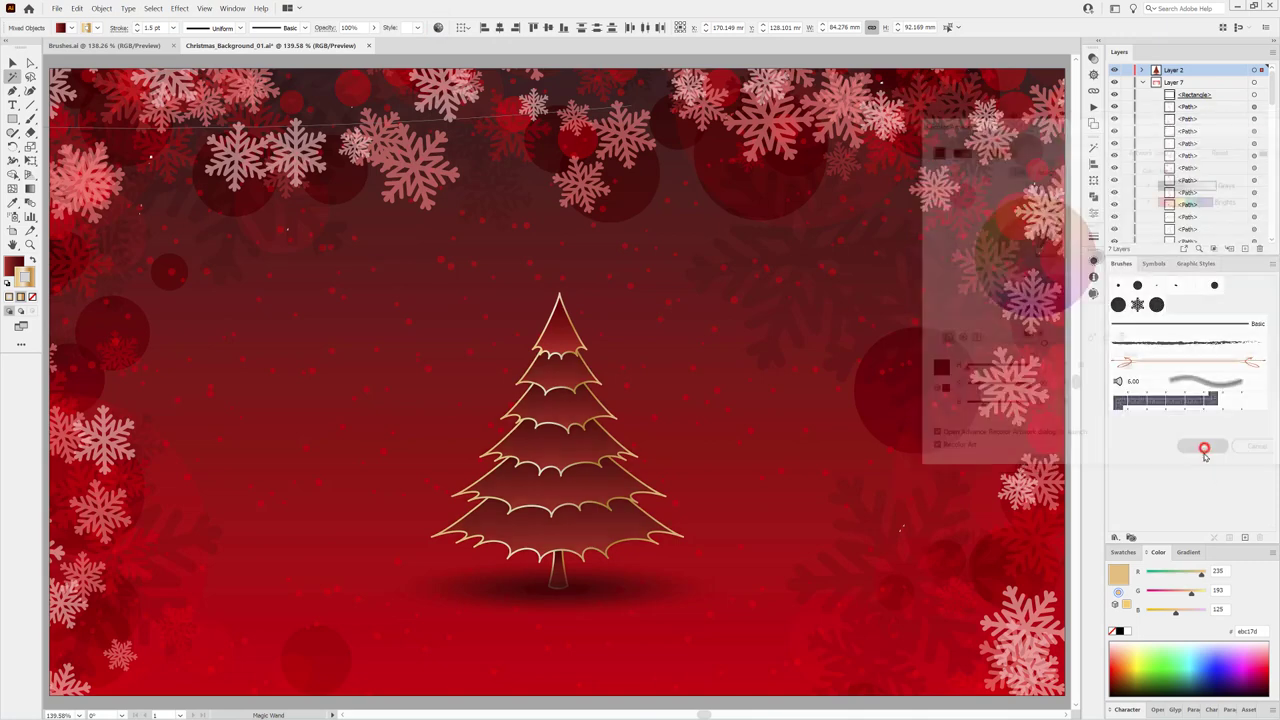
Step: Raise the gradient's light stop to R 211 and shift the midpoint toward the dark end
click(1186, 552)
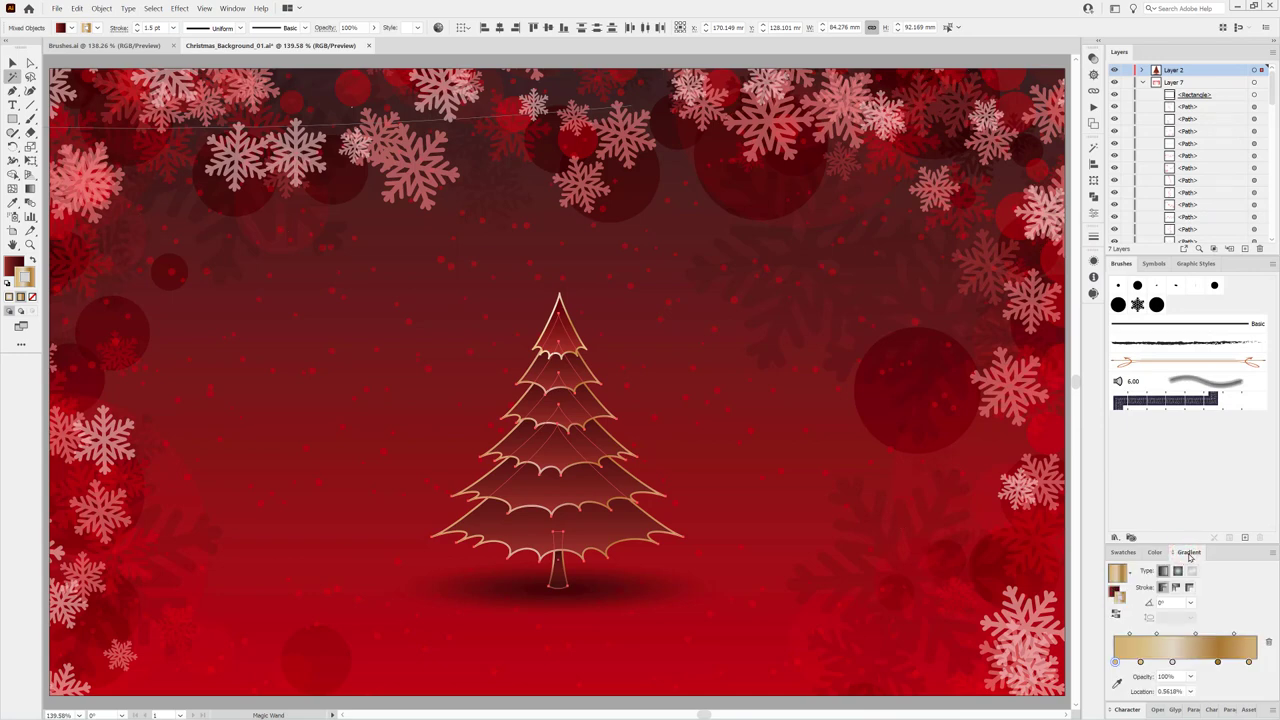
click(1113, 592)
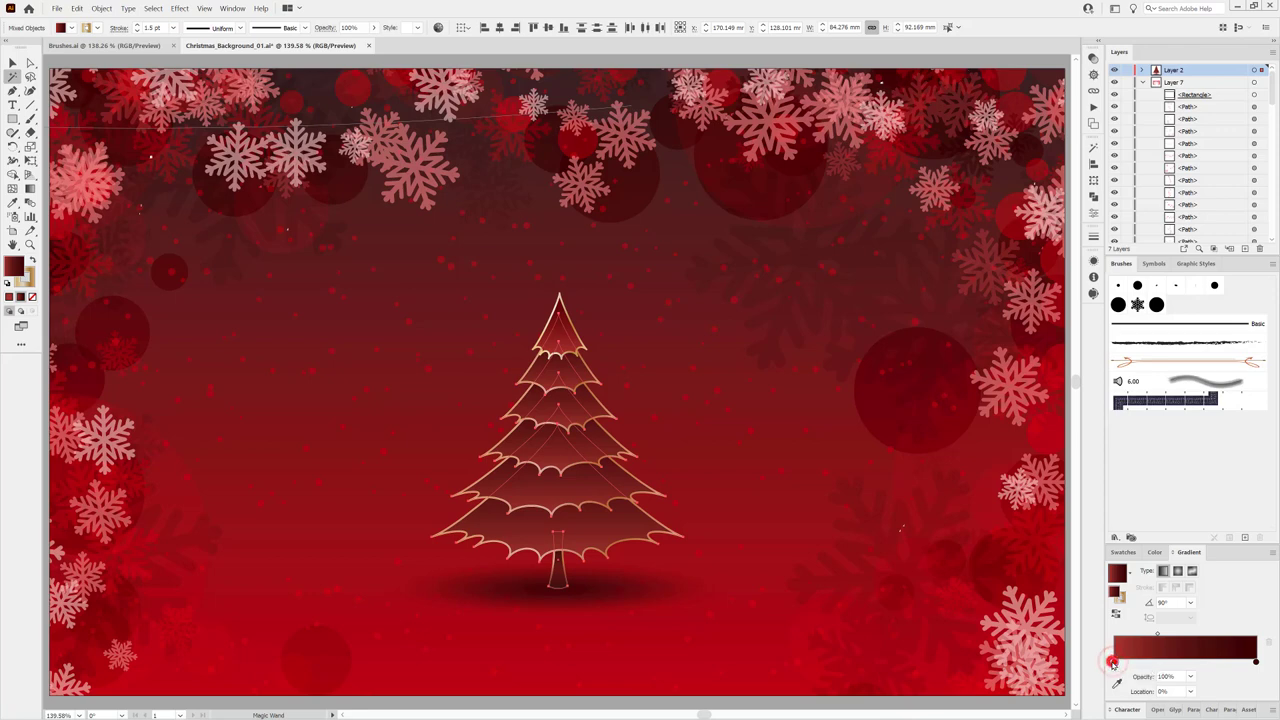
double_click(1113, 661)
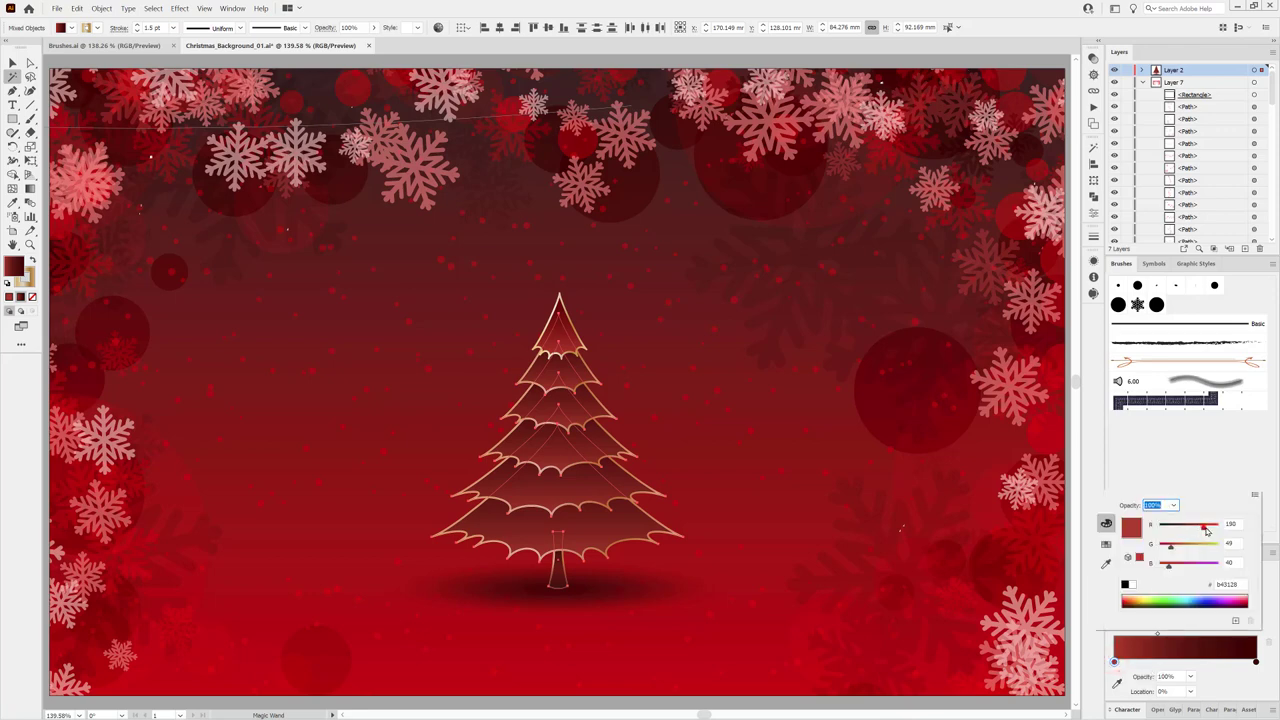
mouse_move(1206, 531)
mouse_down()
mouse_move(1163, 545)
mouse_move(1163, 566)
mouse_up()
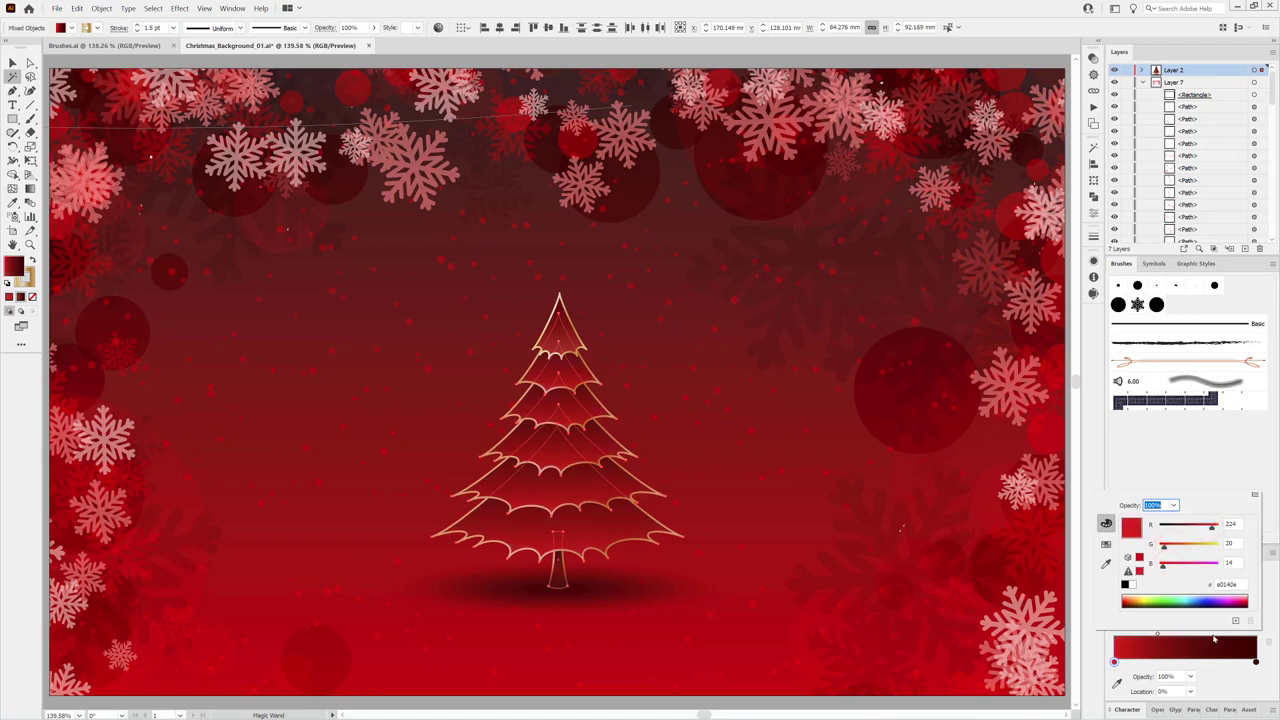
click(1157, 634)
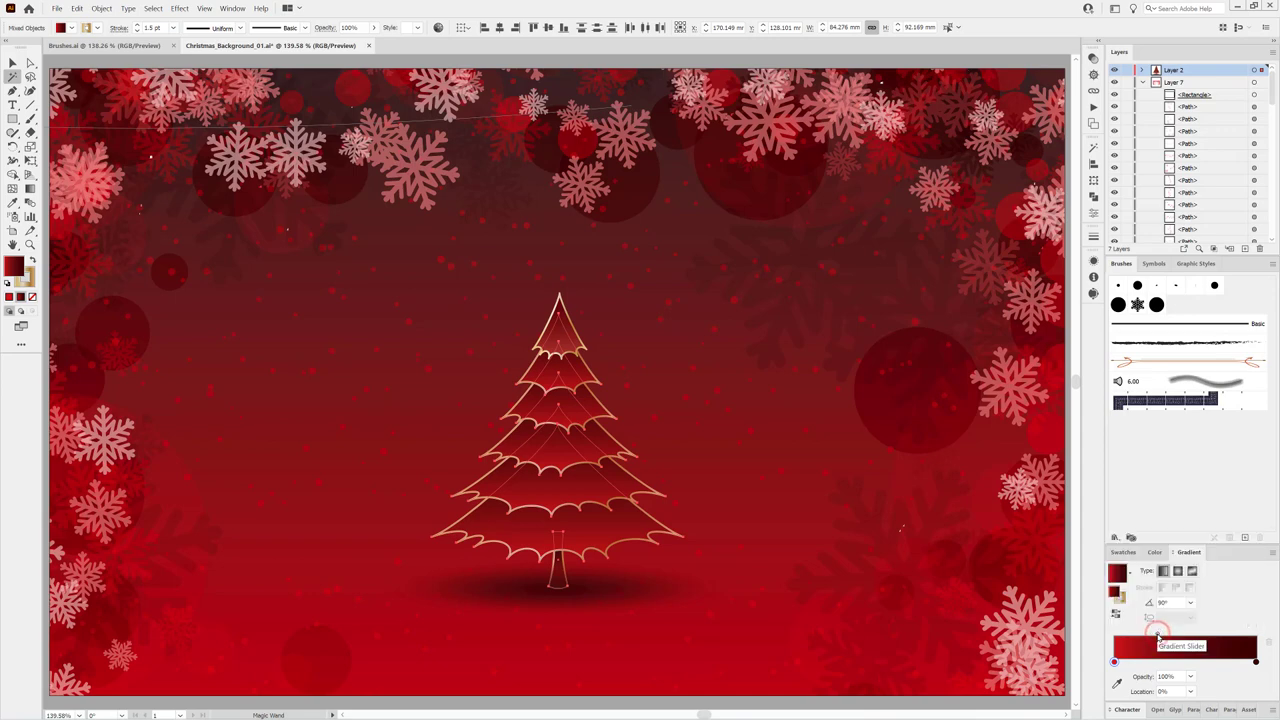
mouse_move(1158, 634)
mouse_down()
mouse_move(1198, 636)
mouse_move(1141, 634)
mouse_up()
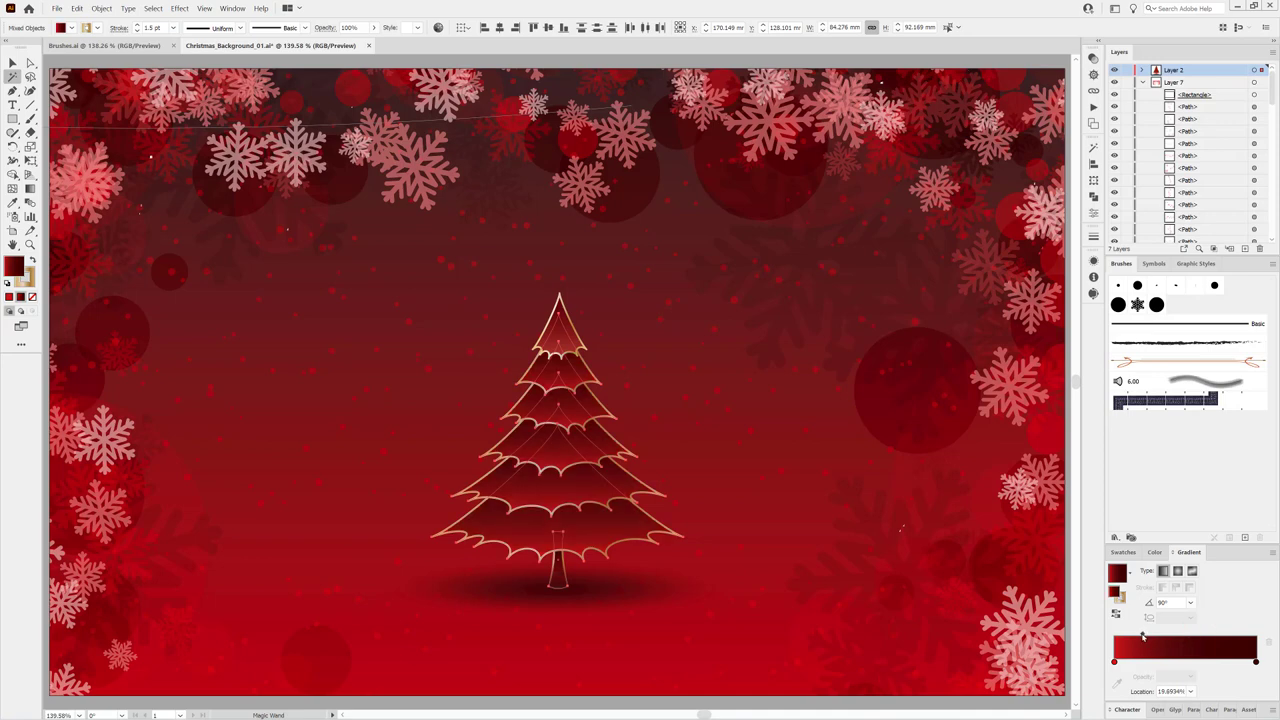
drag(1143, 634, 1150, 636)
click(1142, 83)
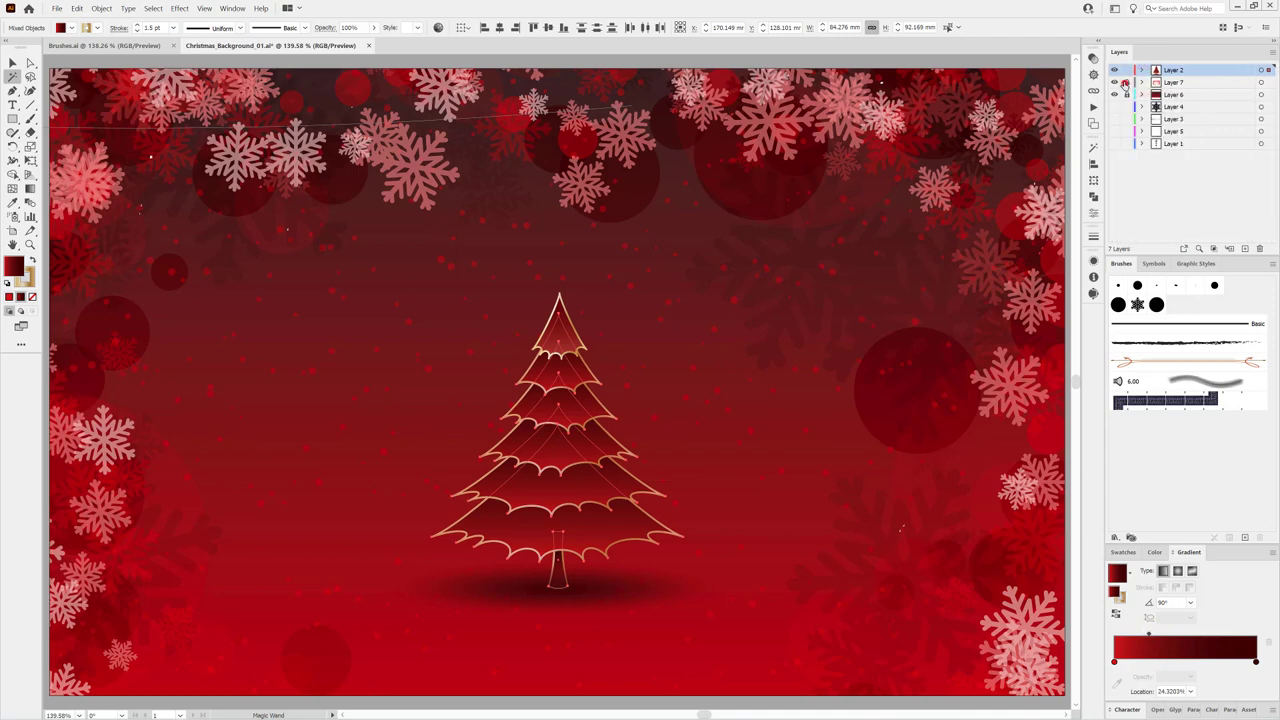
Step: Lock Layer 2 and add a new Layer 8 above Layer 7
click(1127, 70)
click(1195, 83)
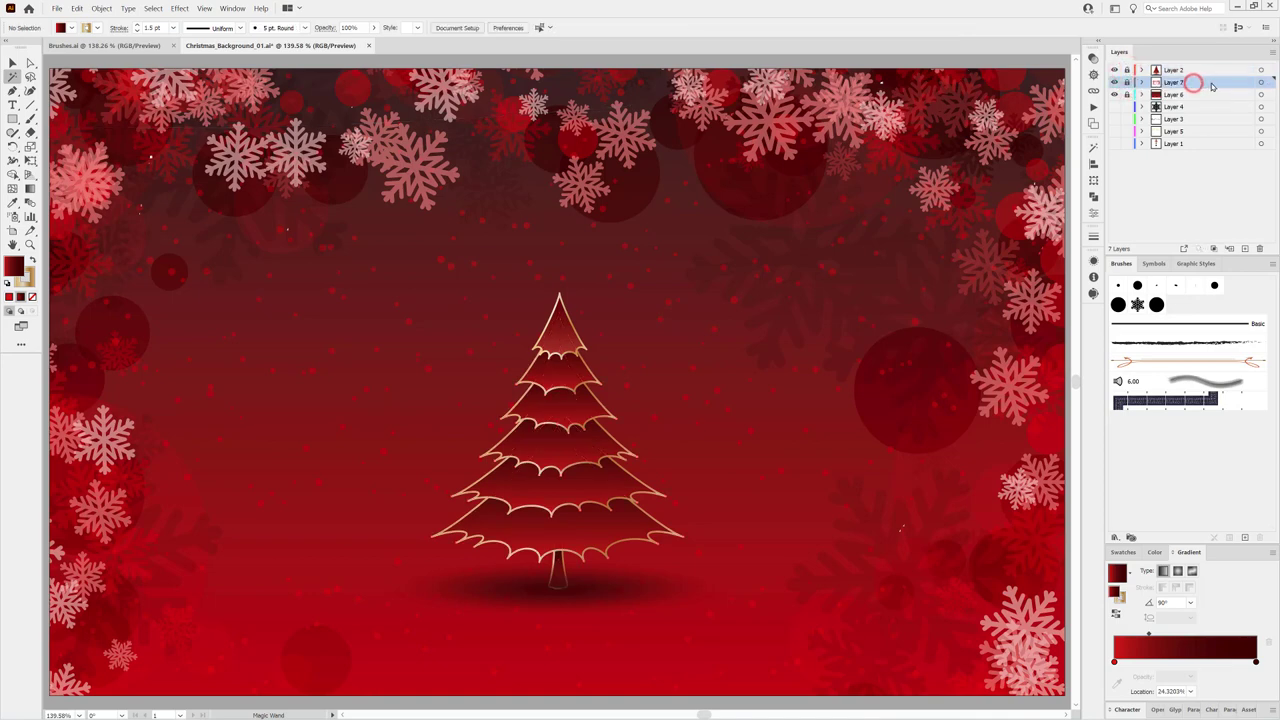
click(1245, 249)
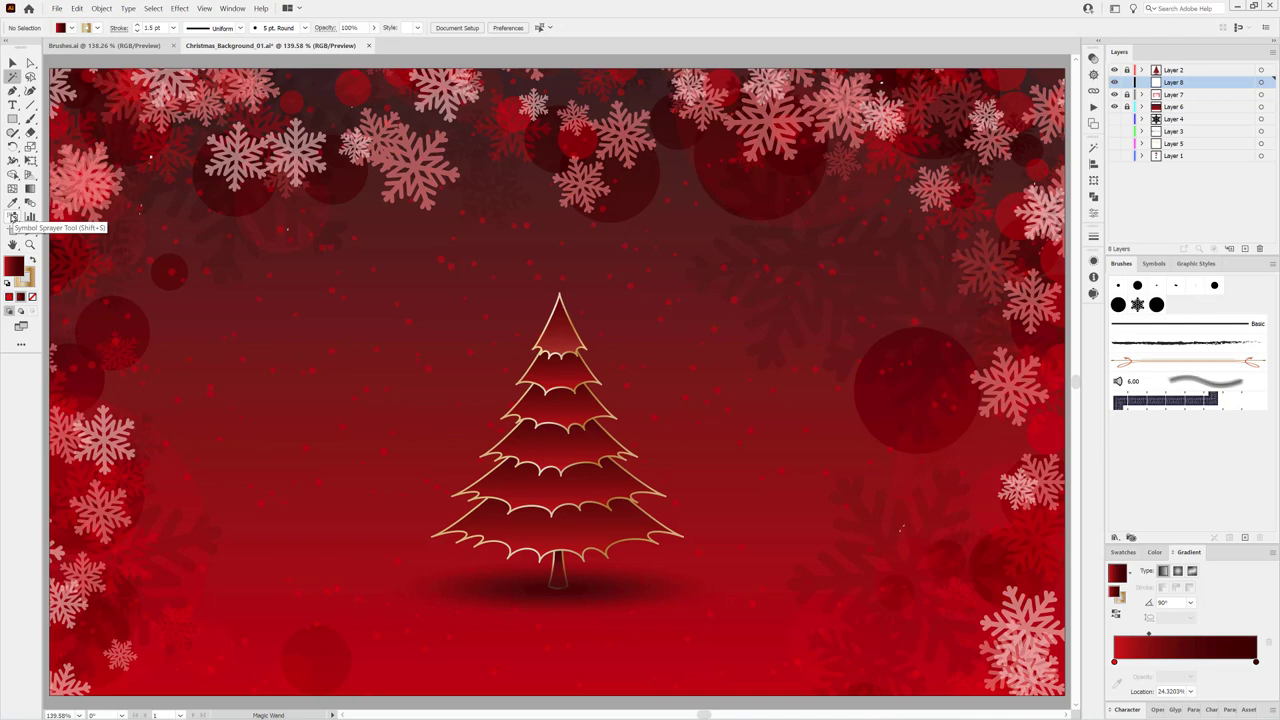
Step: Tear off the symbol tools and set the Symbol Sprayer diameter to 50
click(12, 218)
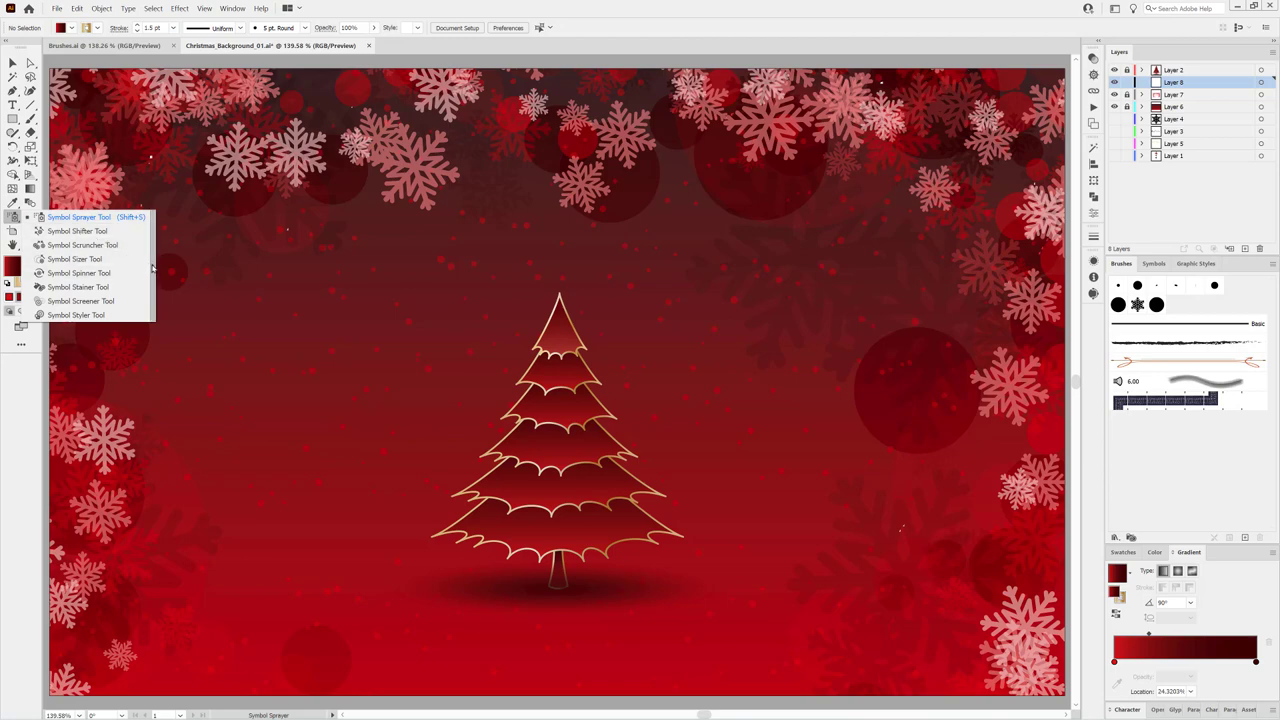
click(153, 268)
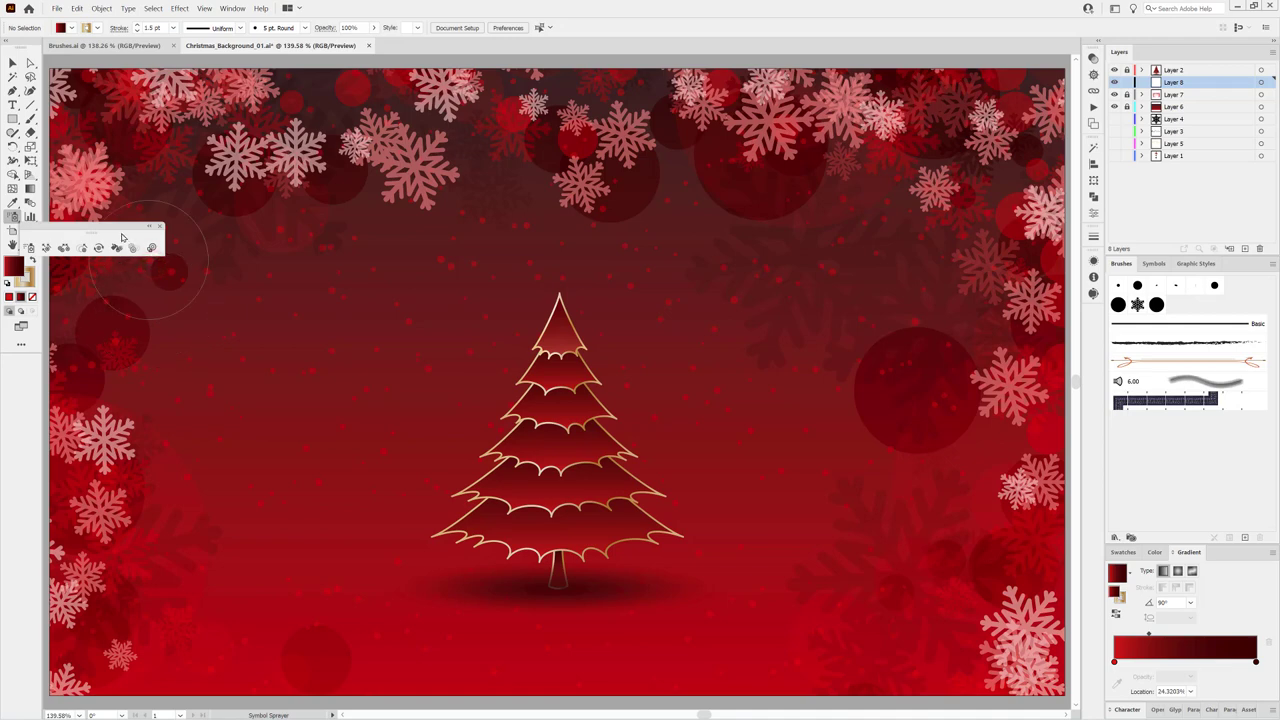
drag(138, 225, 608, 148)
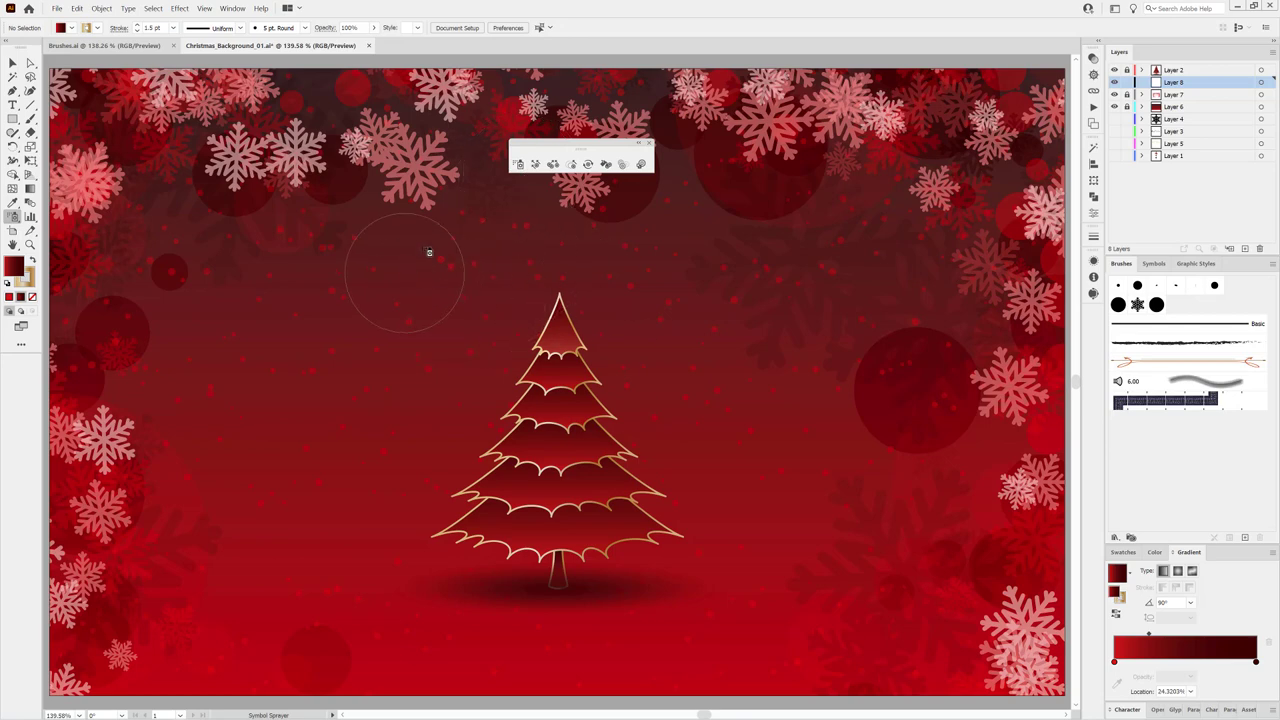
click(517, 164)
double_click(518, 163)
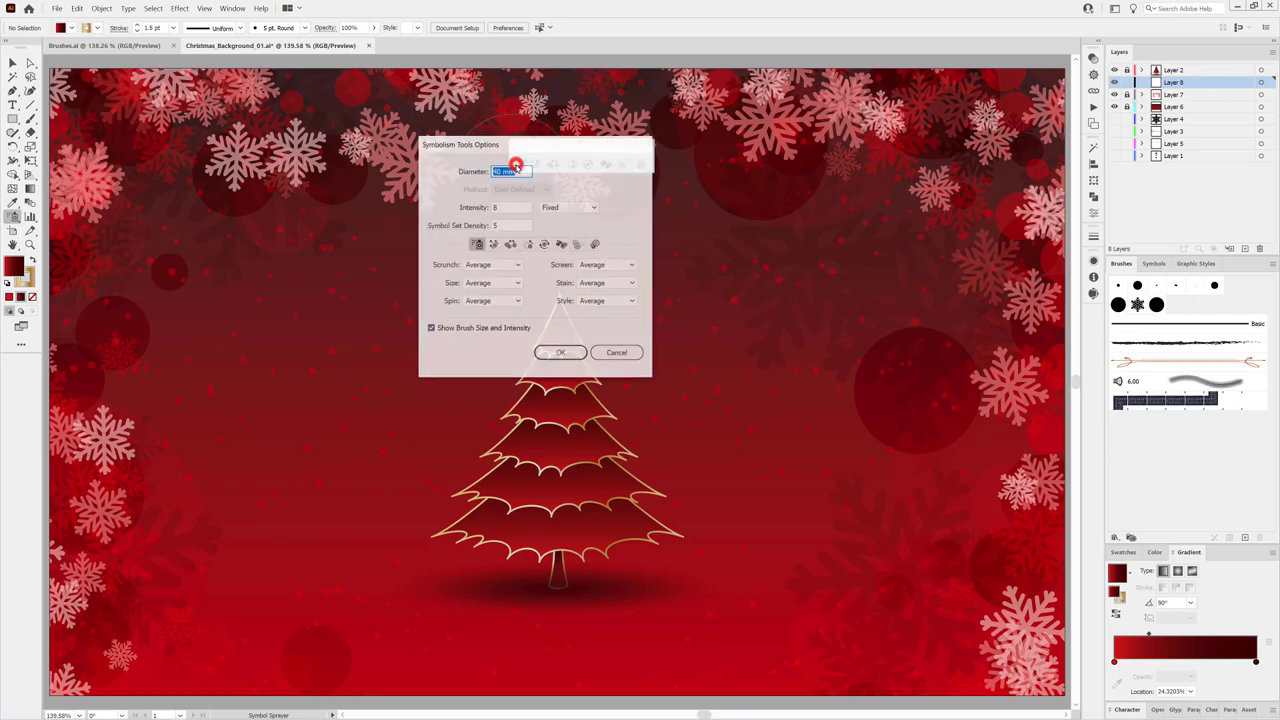
drag(519, 148, 438, 208)
text(50)
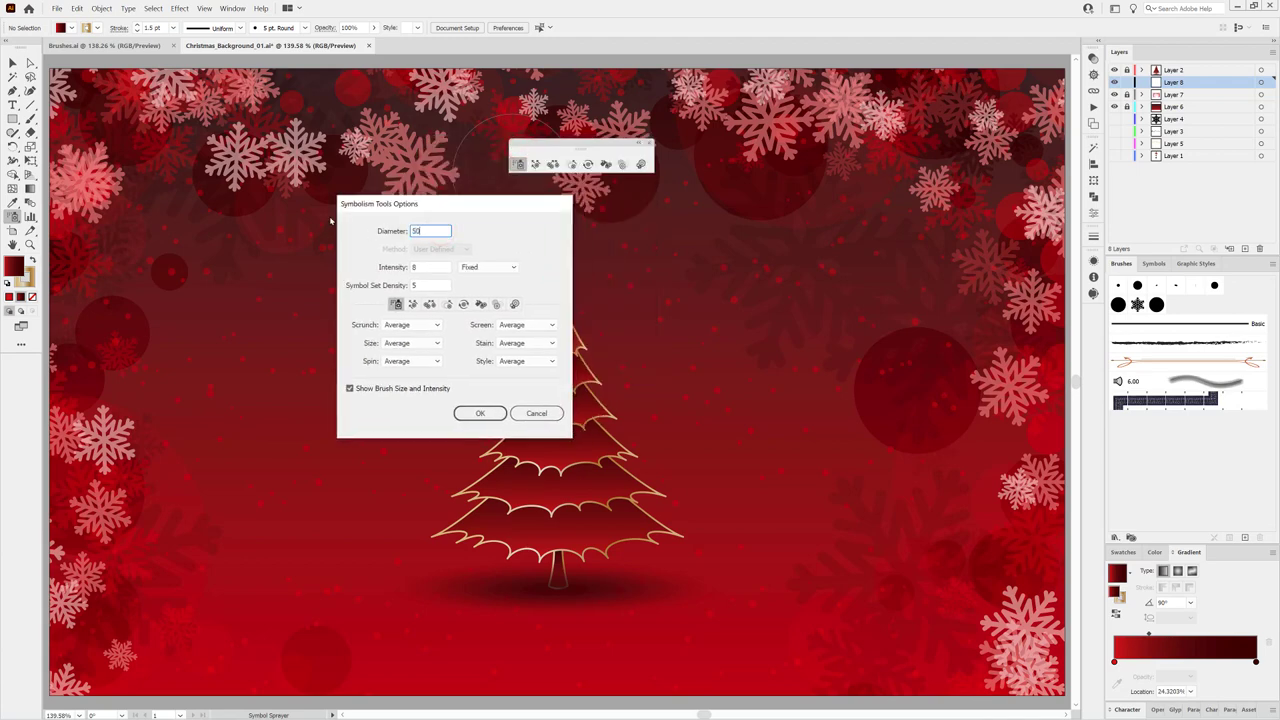
click(468, 413)
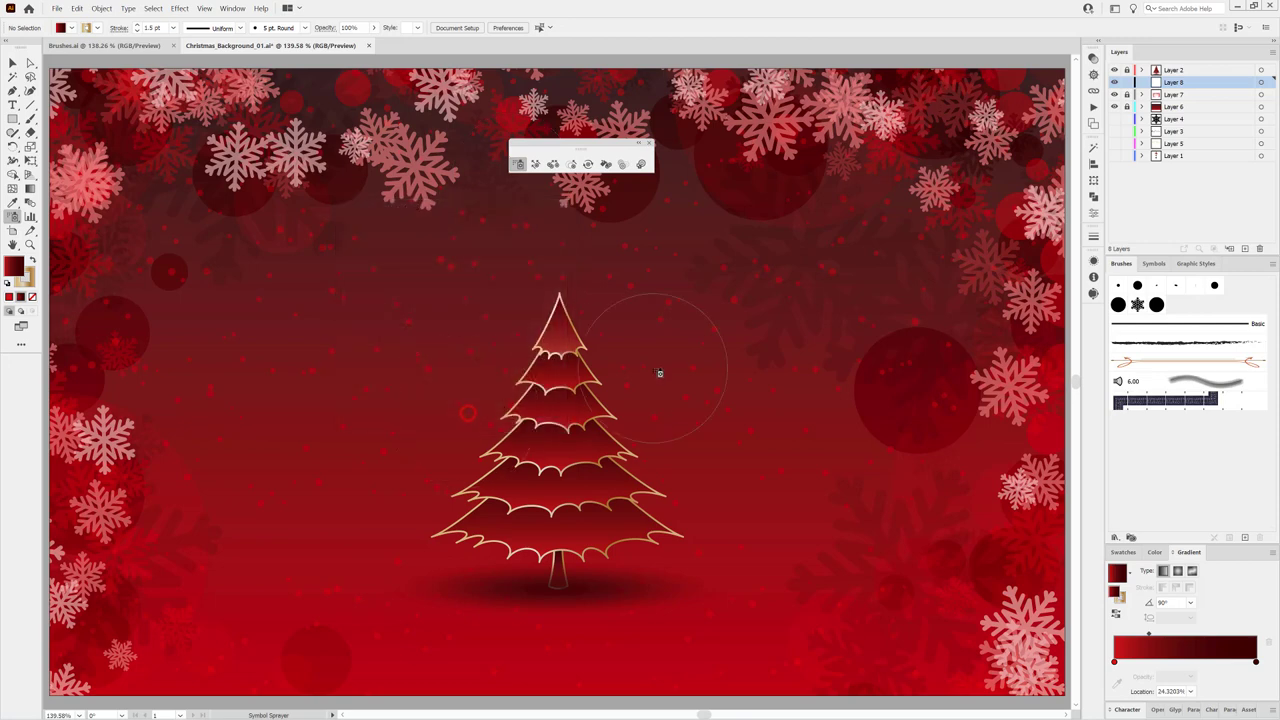
Step: Open the Symbols panel to show the symbol collection
click(1153, 265)
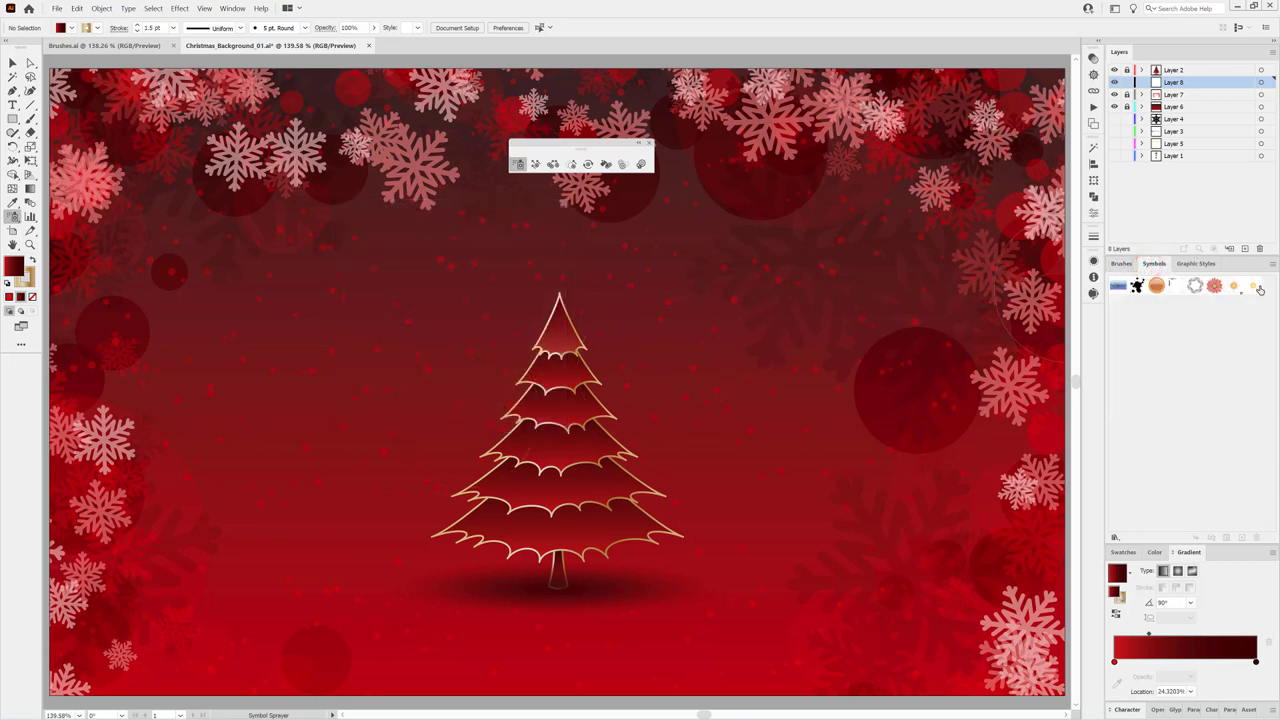
Step: Spray Star_01 symbols over the tree and move Layer 8 to the top of the layers
click(1254, 288)
drag(513, 512, 596, 478)
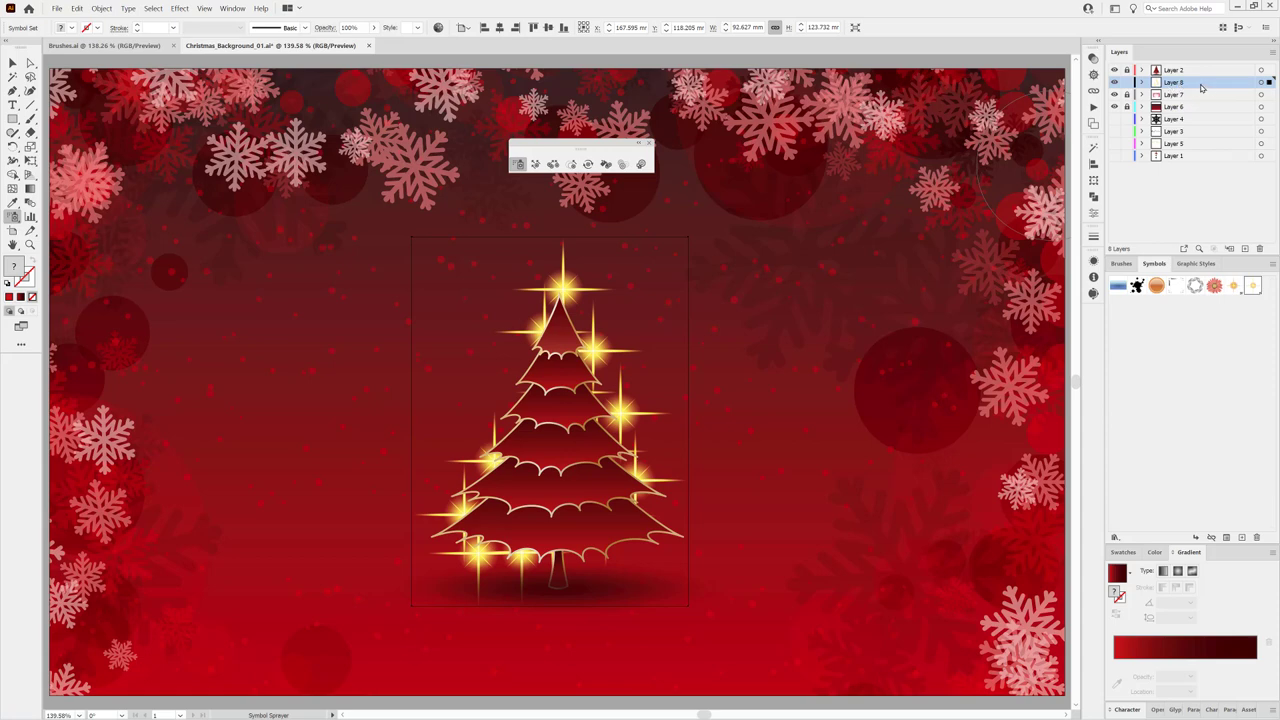
drag(1197, 84, 1197, 69)
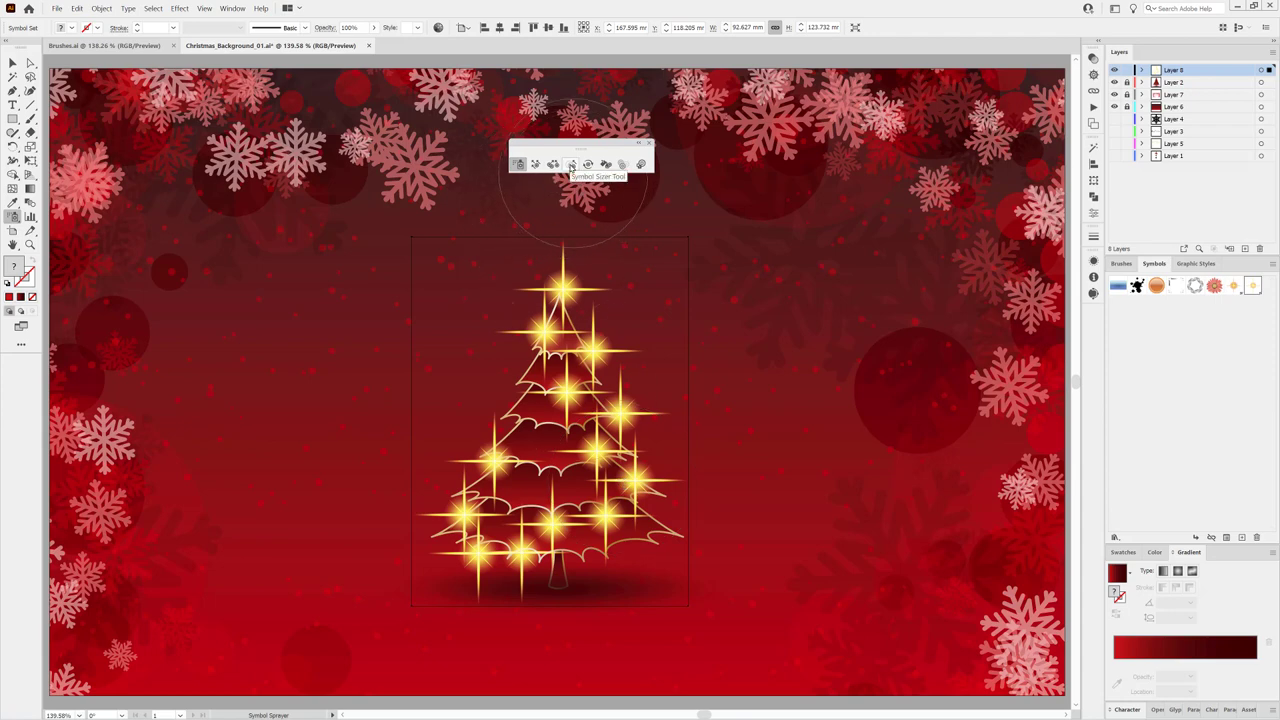
Step: Resize the sprayed stars with the Symbol Sizer, enlarging then shrinking them
click(571, 164)
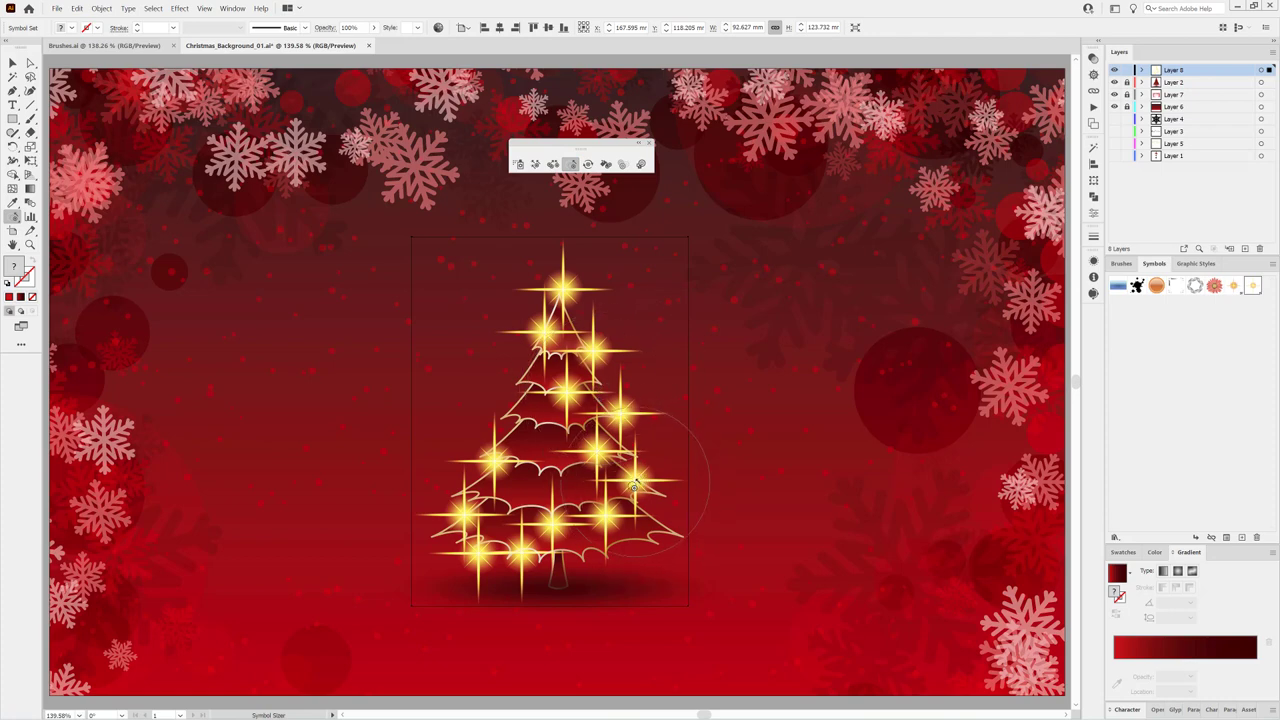
drag(635, 484, 634, 480)
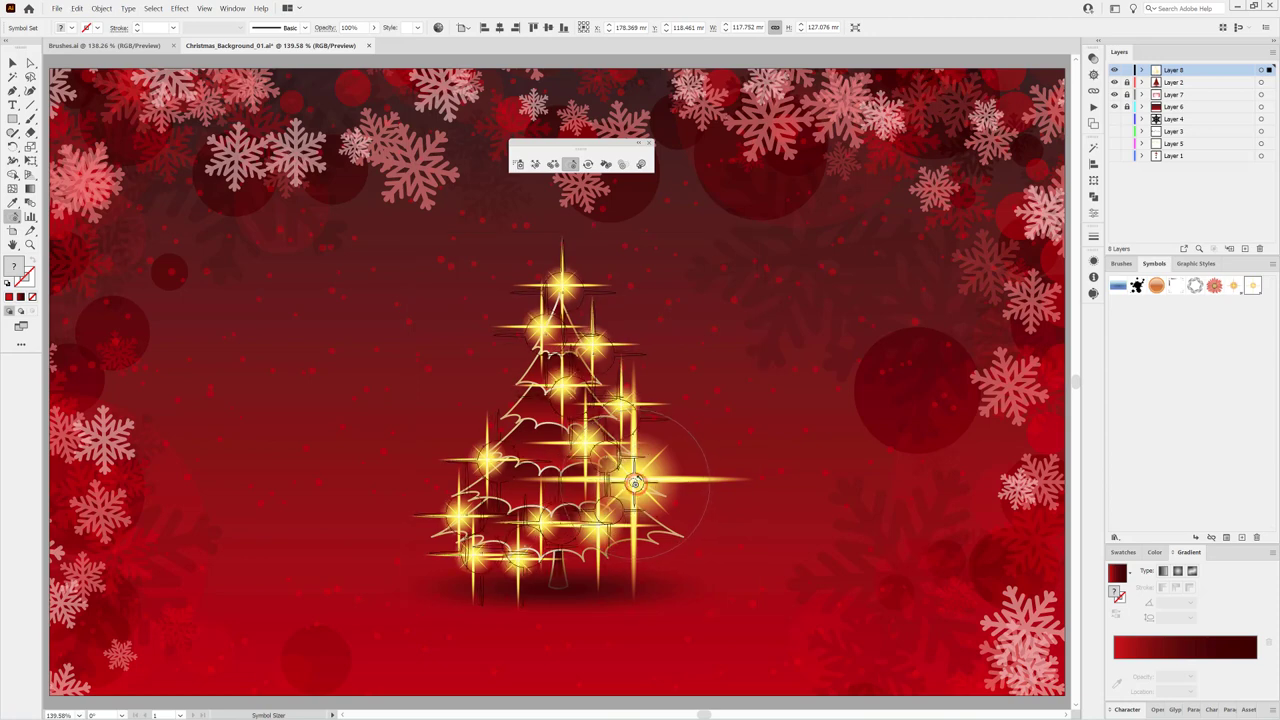
mouse_move(637, 485)
mouse_down()
mouse_move(620, 452)
mouse_move(520, 510)
mouse_move(560, 560)
mouse_up()
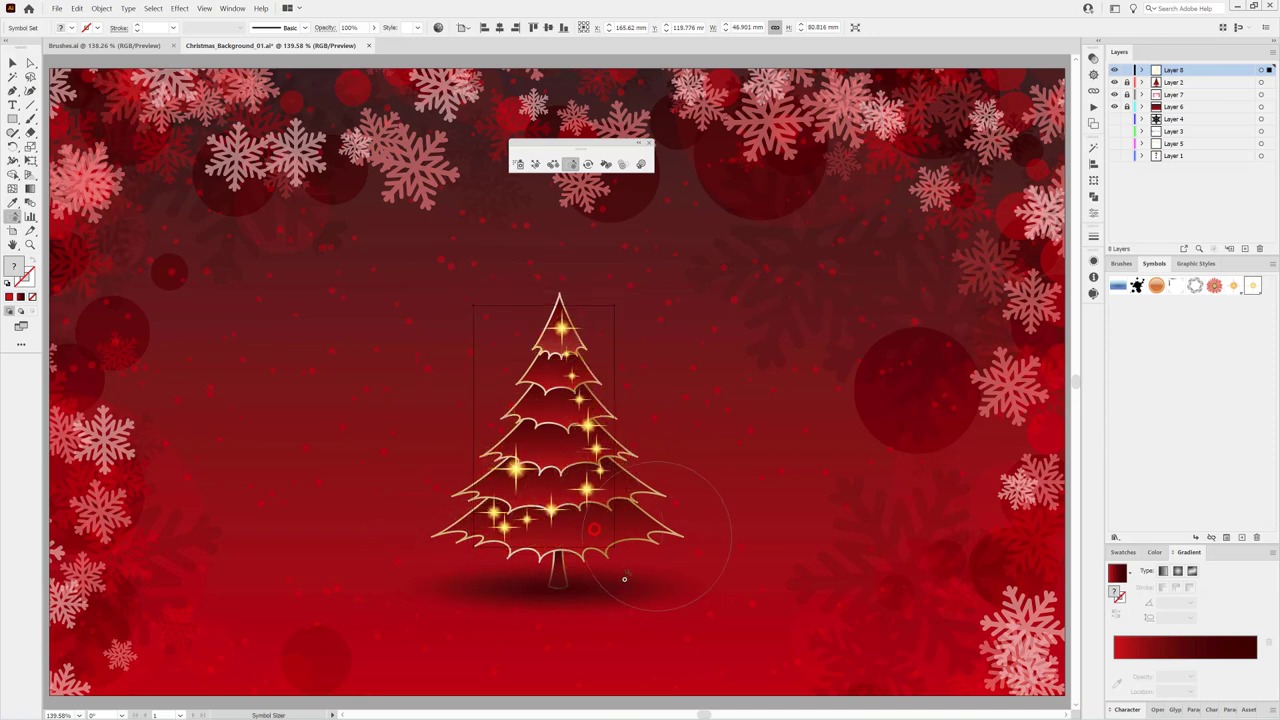
Step: Spray more sparkles along the lower-left branches, the middle, and near the top of the tree
click(519, 166)
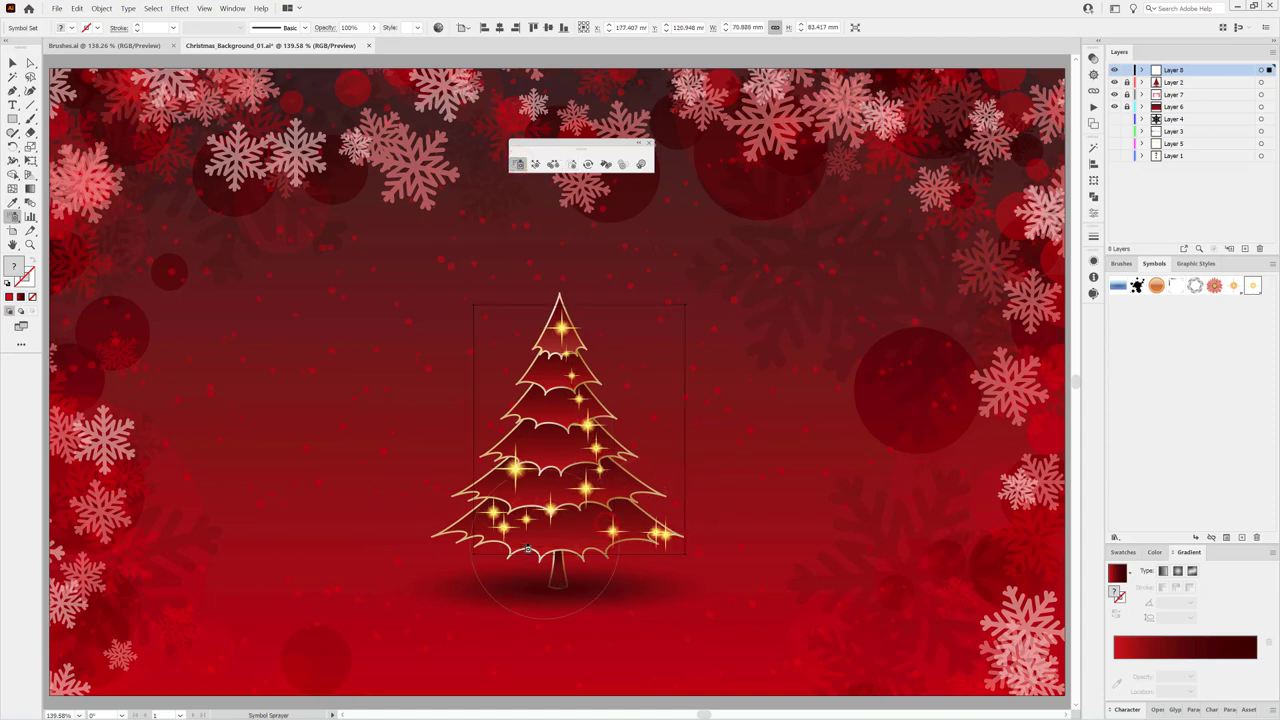
drag(627, 576, 592, 539)
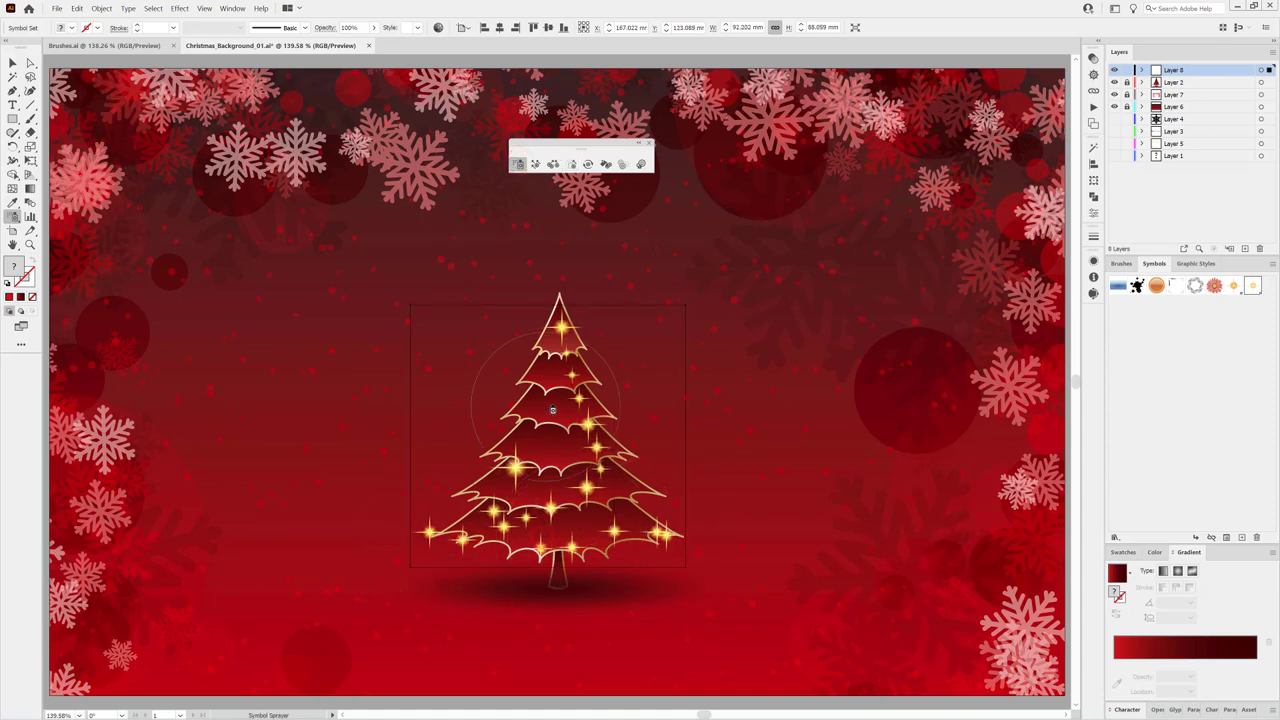
mouse_move(552, 410)
mouse_down()
mouse_move(565, 443)
mouse_move(454, 545)
mouse_up()
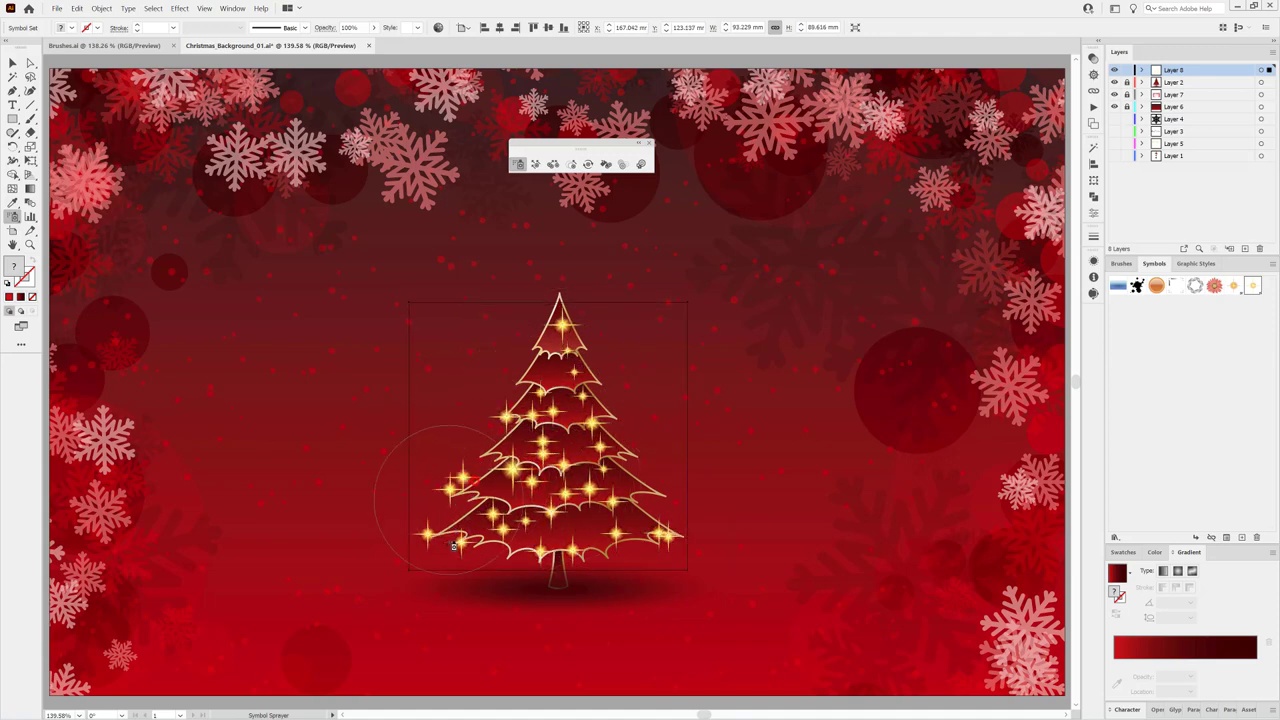
click(550, 380)
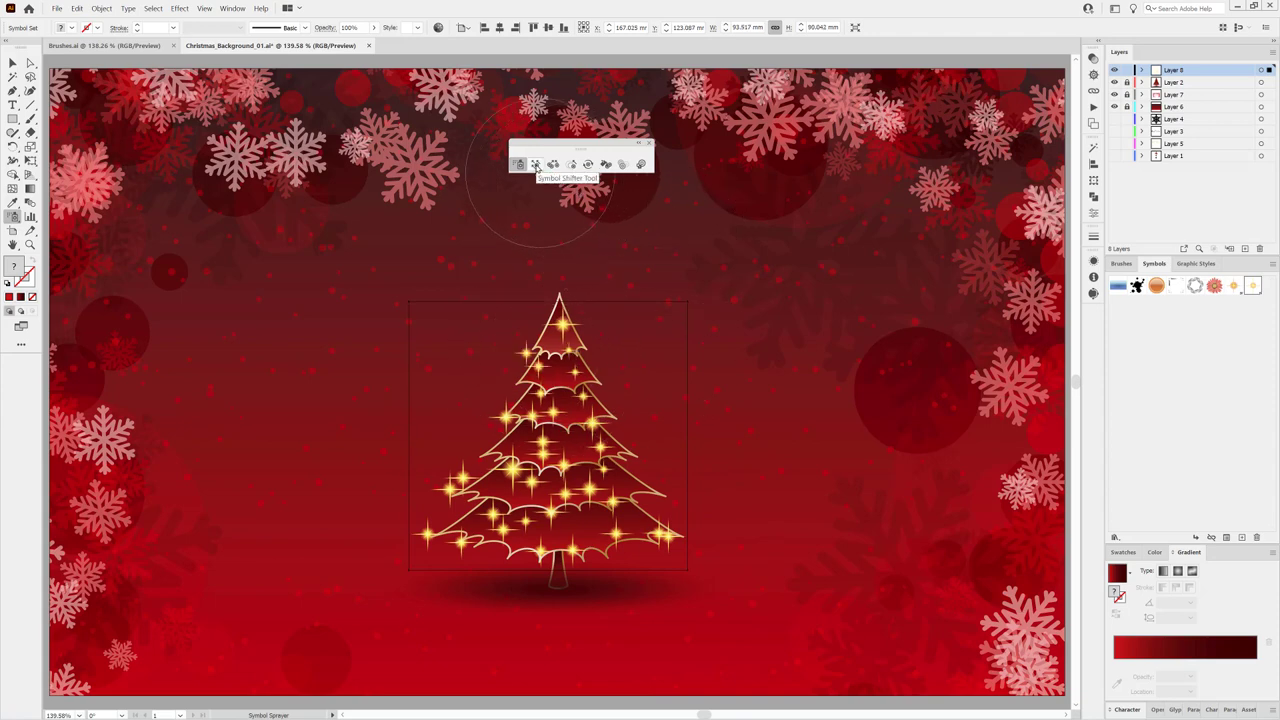
Step: Shift the stars with the Symbol Shifter, moving one to the tip and pushing the lower-left ones inward
click(535, 164)
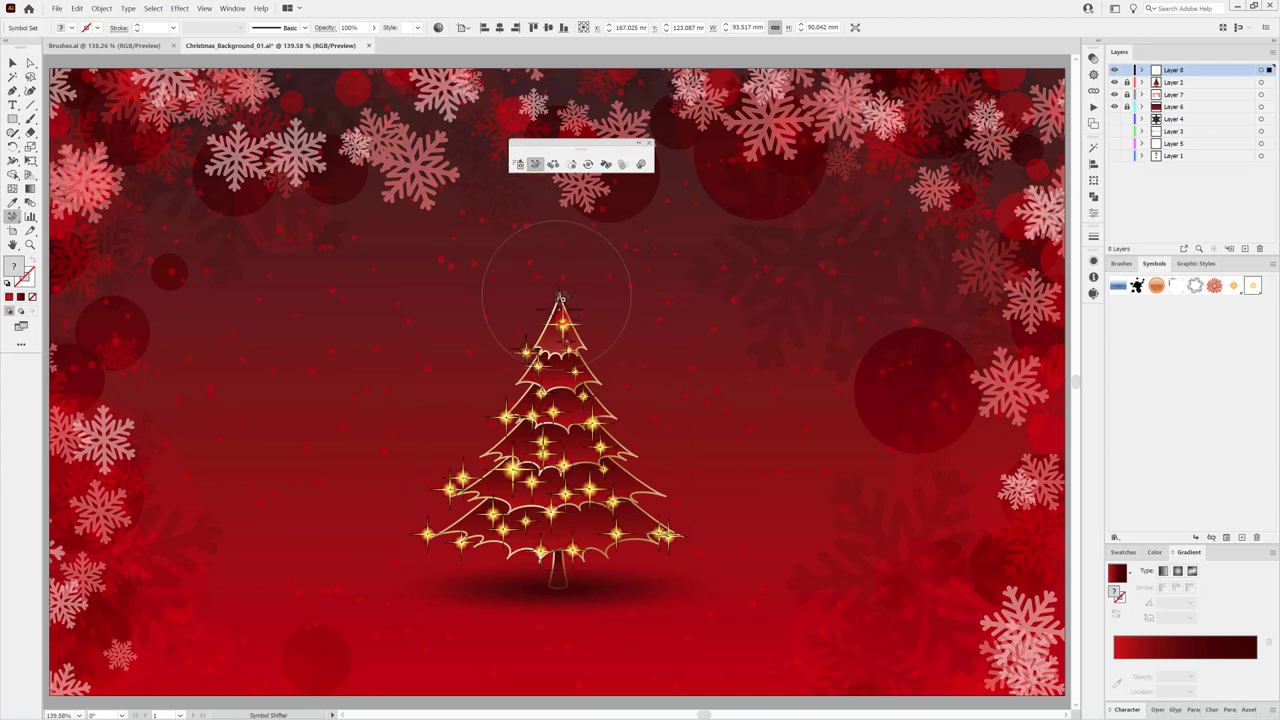
drag(562, 284, 562, 323)
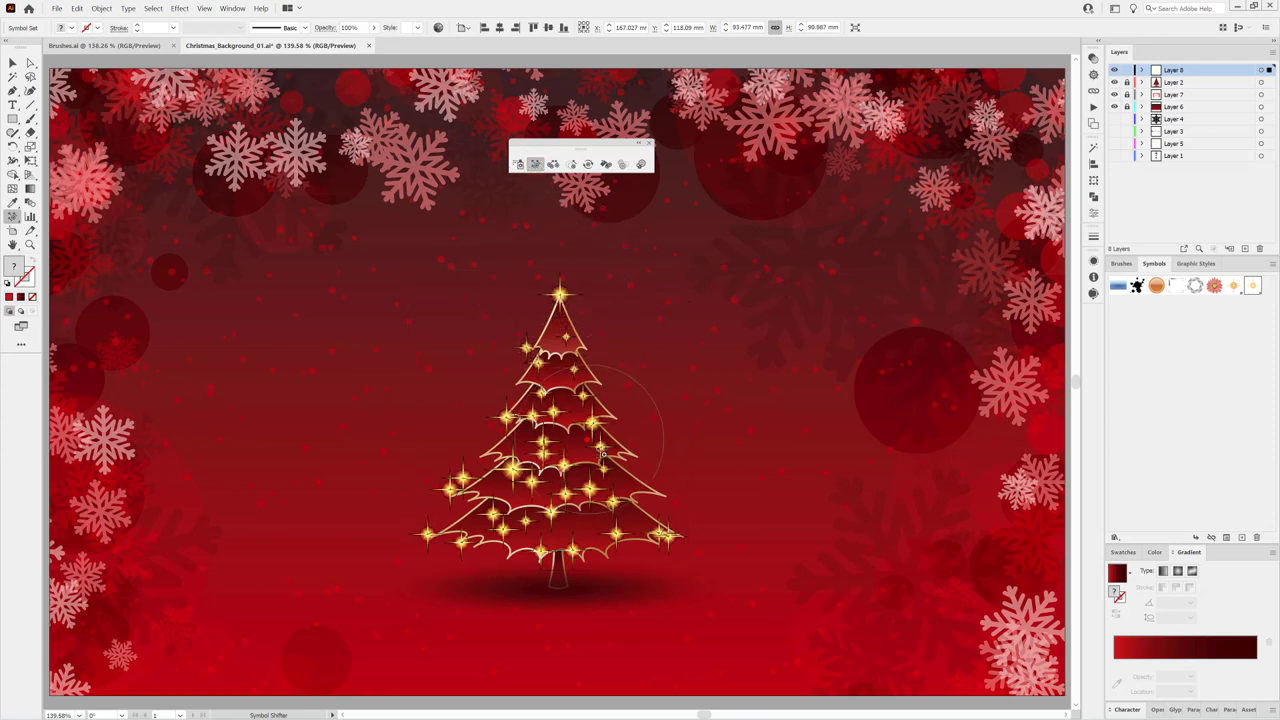
mouse_move(630, 456)
mouse_down()
mouse_move(620, 519)
mouse_move(655, 470)
mouse_move(644, 532)
mouse_up()
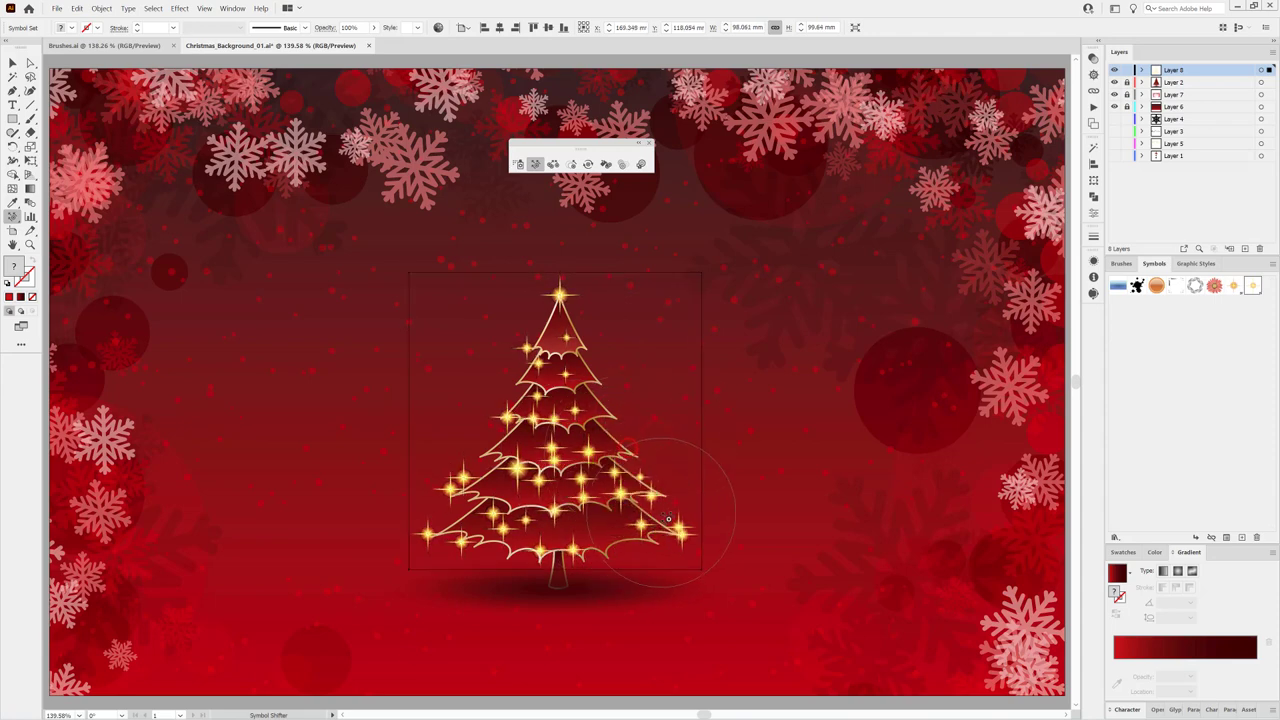
mouse_move(430, 520)
mouse_down()
mouse_move(490, 474)
mouse_move(507, 434)
mouse_move(498, 448)
mouse_up()
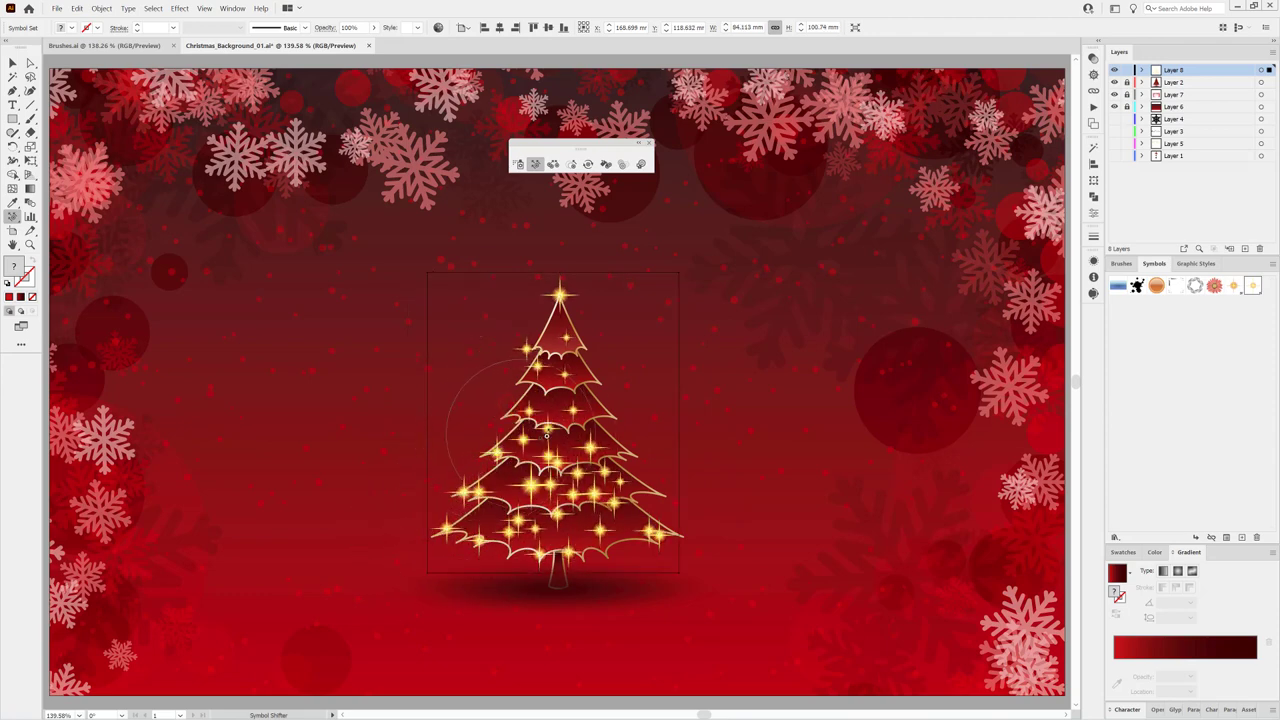
mouse_move(517, 376)
mouse_down()
mouse_move(564, 416)
mouse_move(597, 514)
mouse_move(680, 535)
mouse_up()
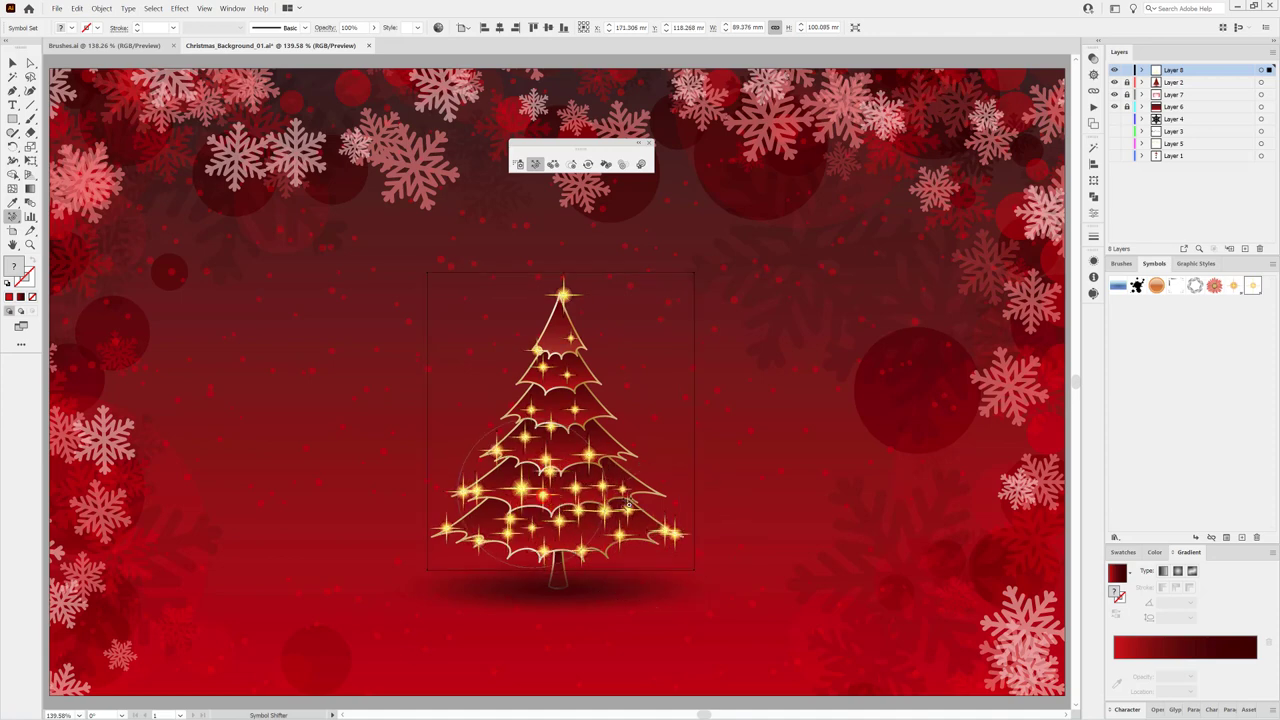
Step: Add one star at the tree's right edge, then nudge the upper stars into new positions
click(519, 163)
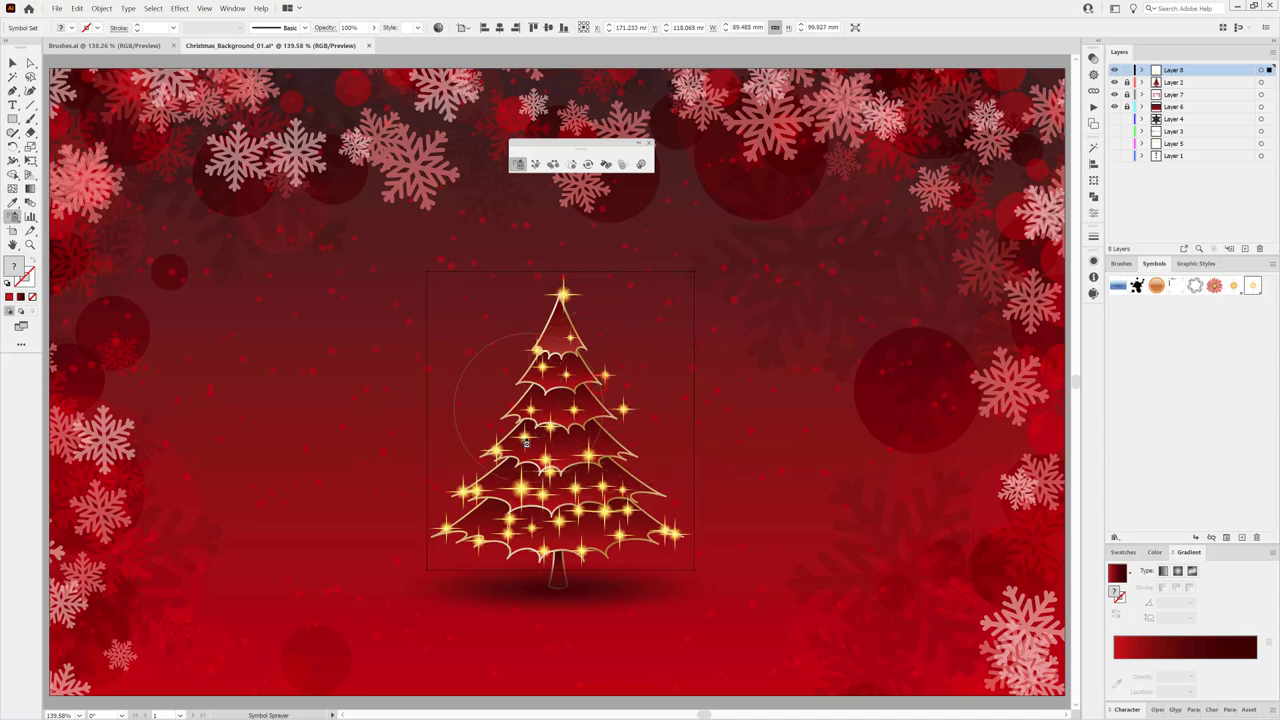
click(675, 496)
click(537, 165)
mouse_move(614, 329)
mouse_down()
mouse_move(639, 416)
mouse_move(703, 501)
mouse_move(642, 535)
mouse_move(700, 537)
mouse_up()
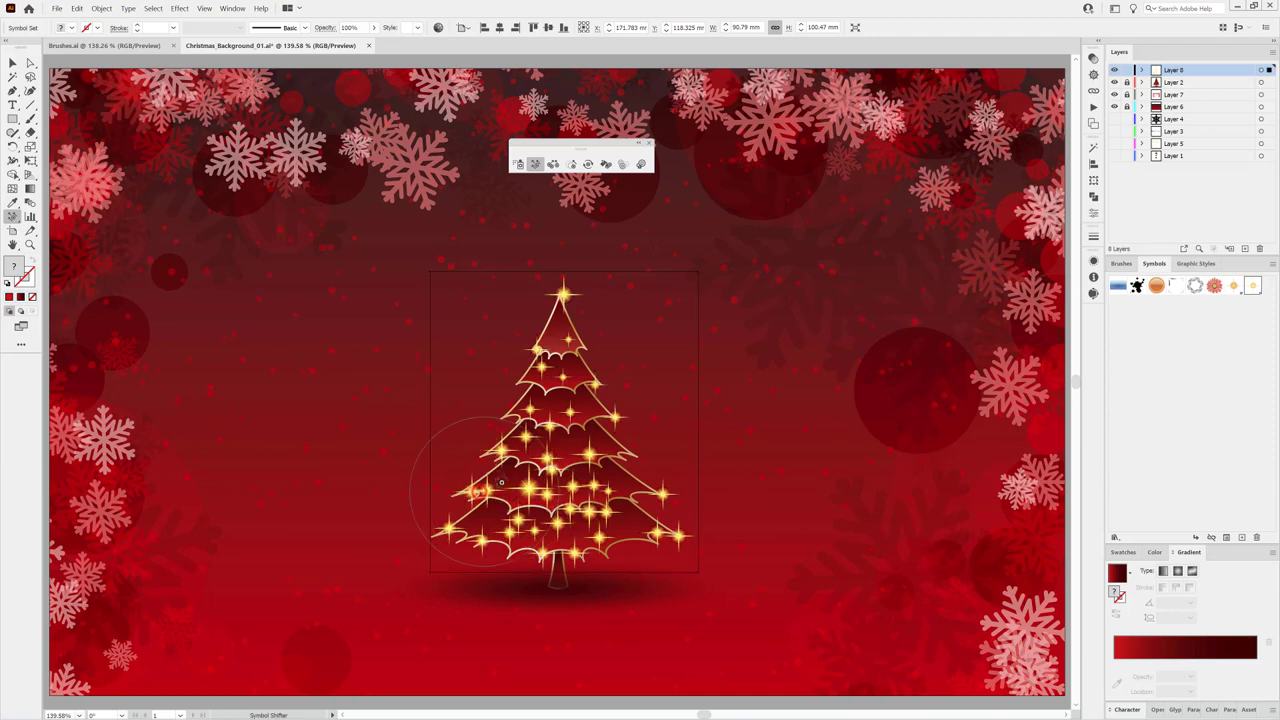
mouse_move(500, 386)
mouse_down()
mouse_move(532, 376)
mouse_move(515, 395)
mouse_up()
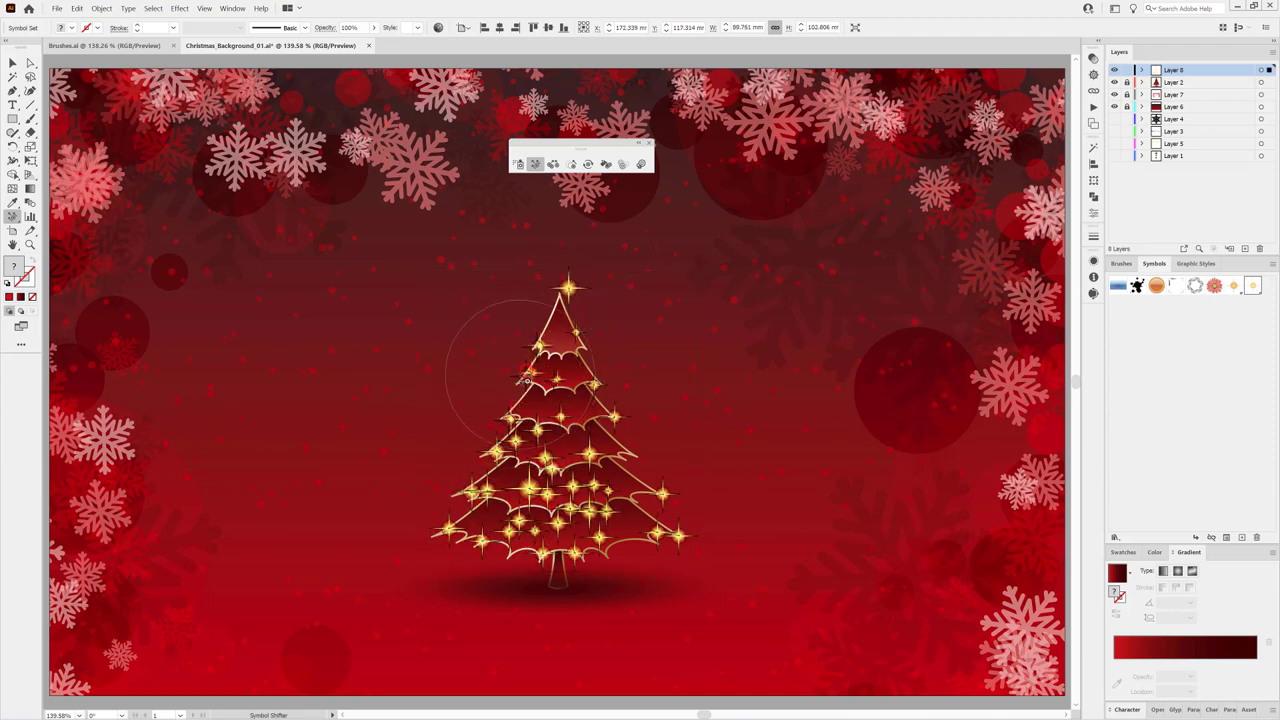
Step: Confirm the Symbol Sprayer options, spray sparkles on the upper tier, then undo that spray
double_click(516, 165)
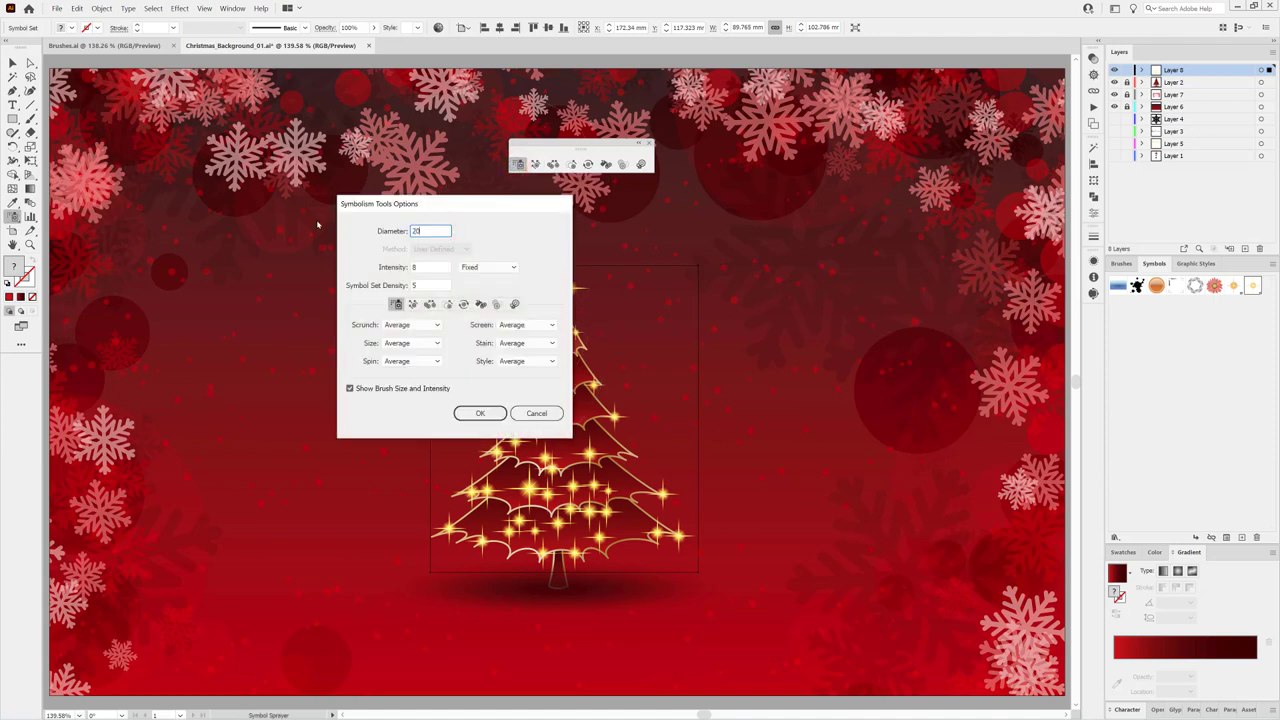
click(480, 413)
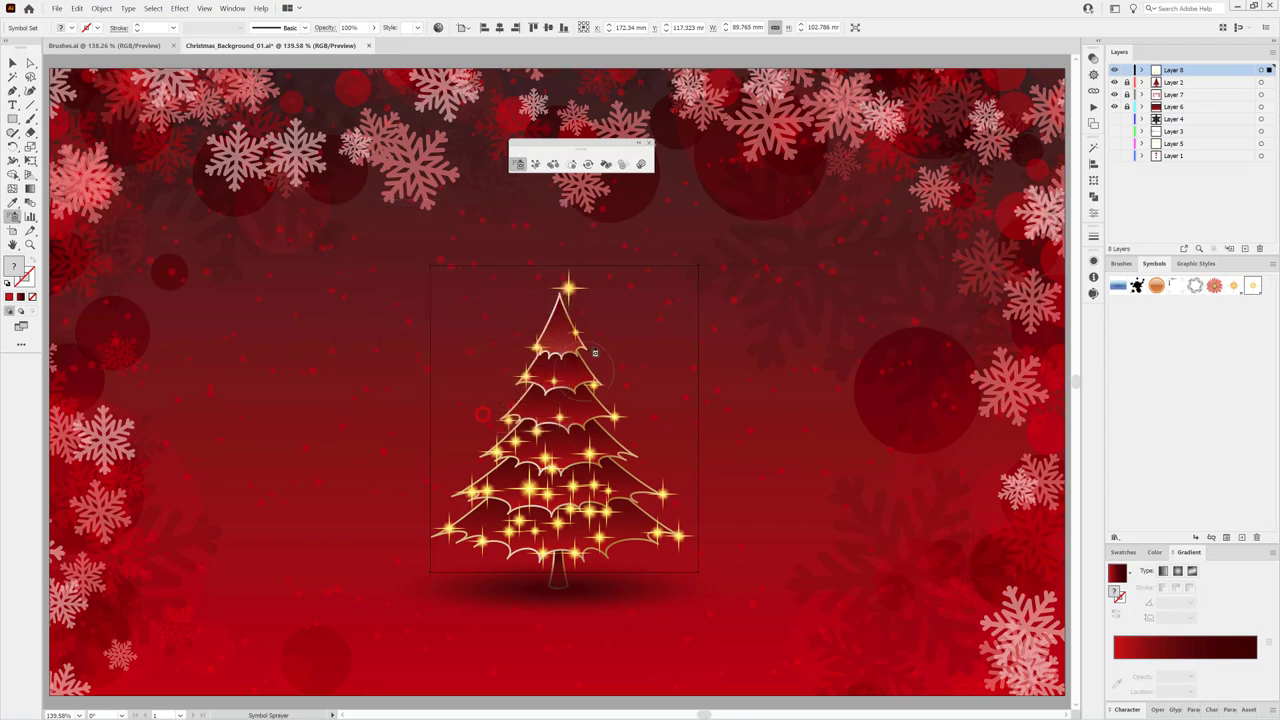
click(583, 332)
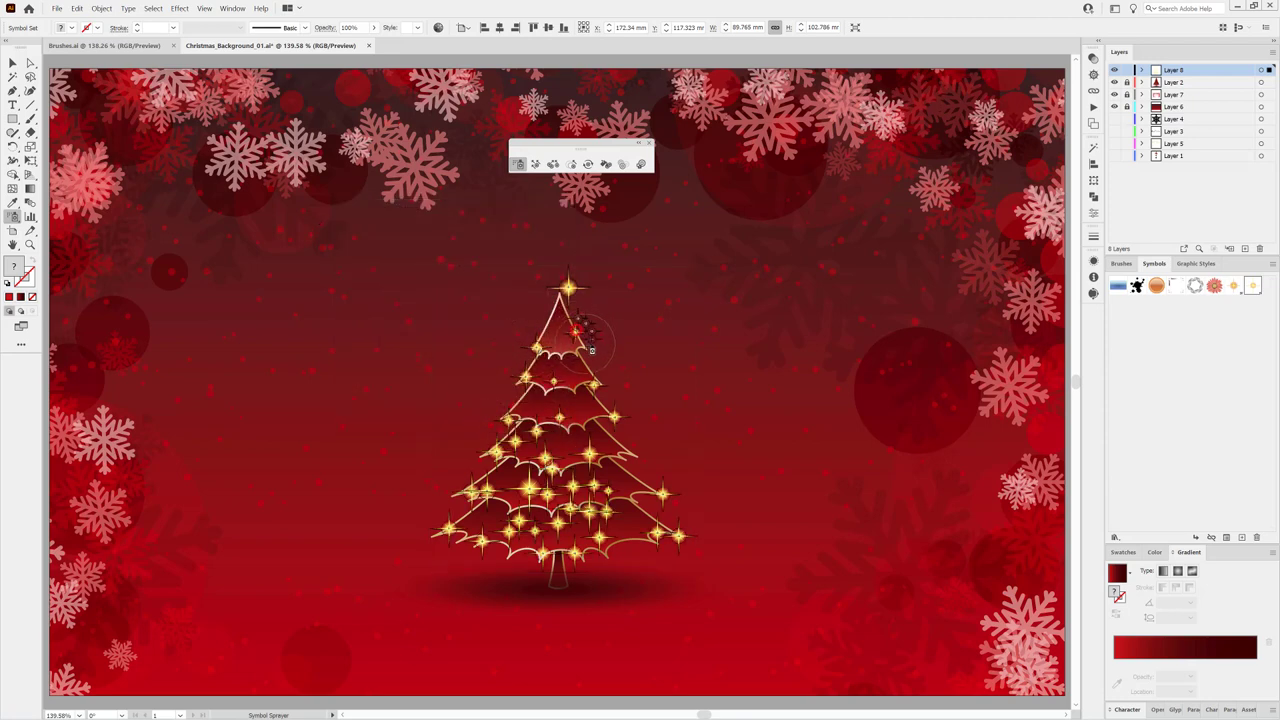
click(78, 9)
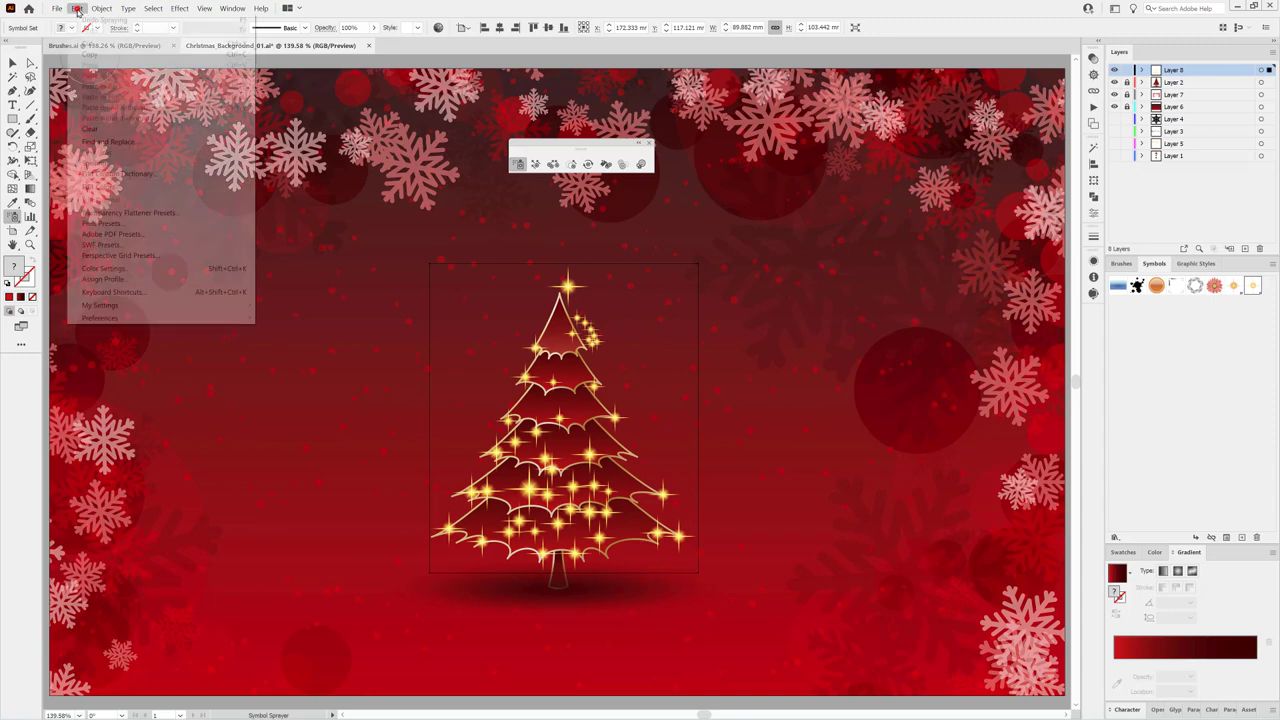
click(92, 26)
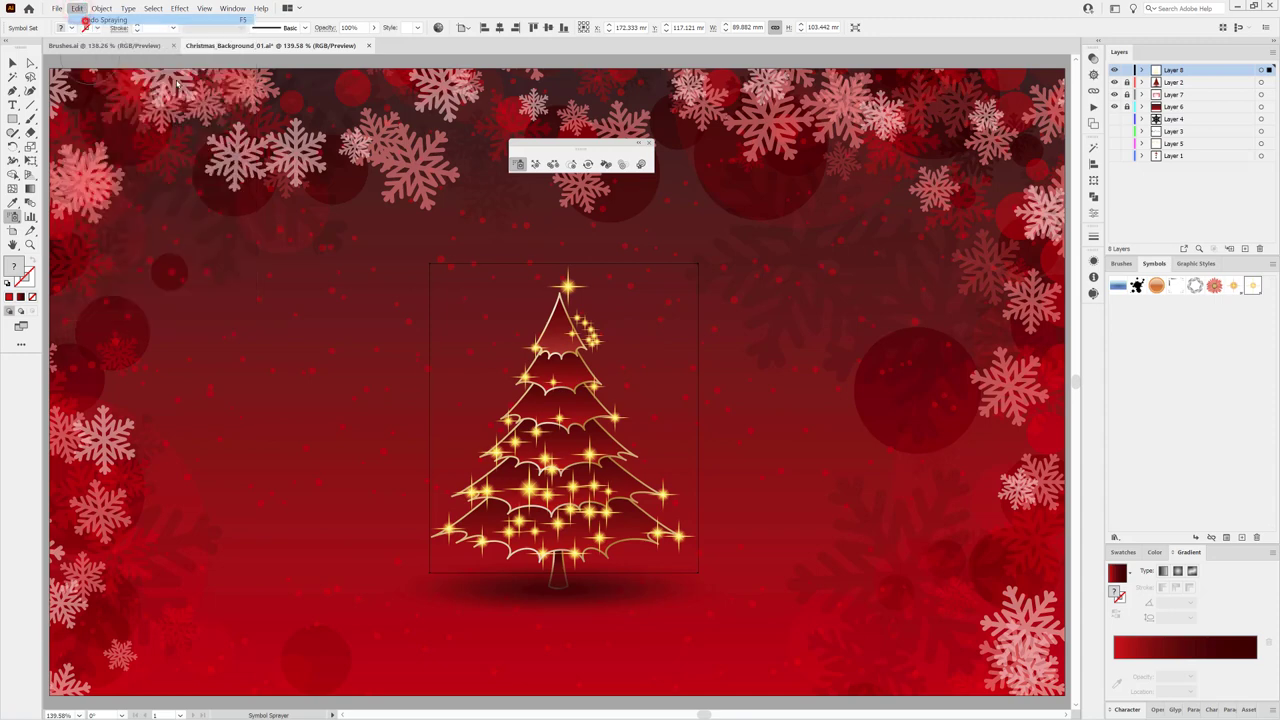
Step: Rearrange sparkles near the top, middle-right and lower middle of the tree with the Symbol Shifter
click(540, 165)
drag(577, 340, 580, 345)
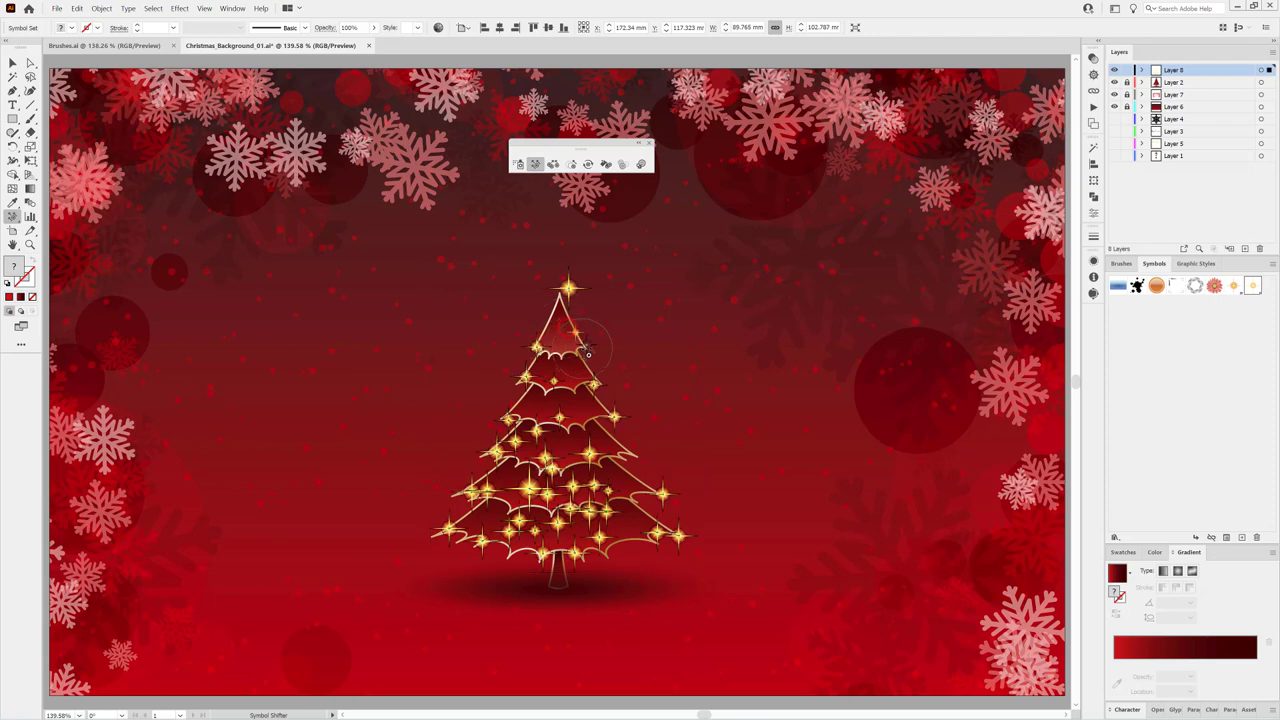
mouse_move(588, 360)
mouse_down()
mouse_move(561, 386)
mouse_move(560, 436)
mouse_up()
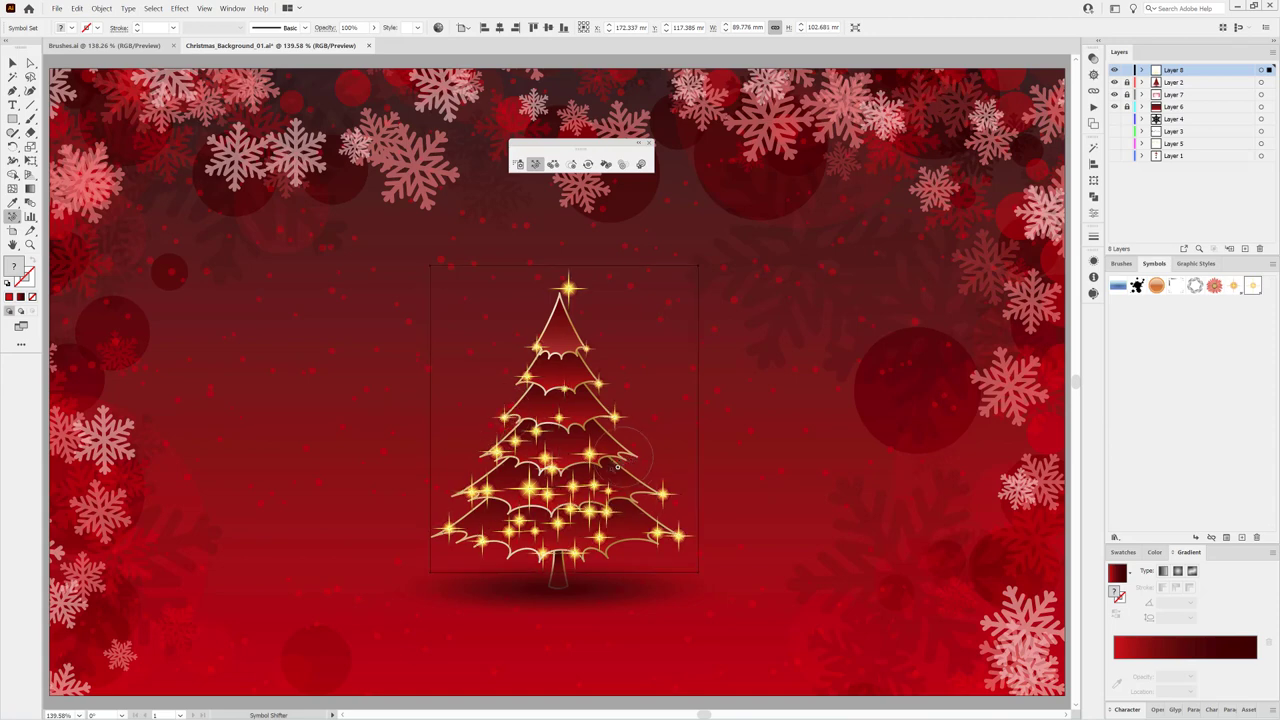
mouse_move(589, 456)
mouse_down()
mouse_move(642, 455)
mouse_move(507, 505)
mouse_move(461, 496)
mouse_up()
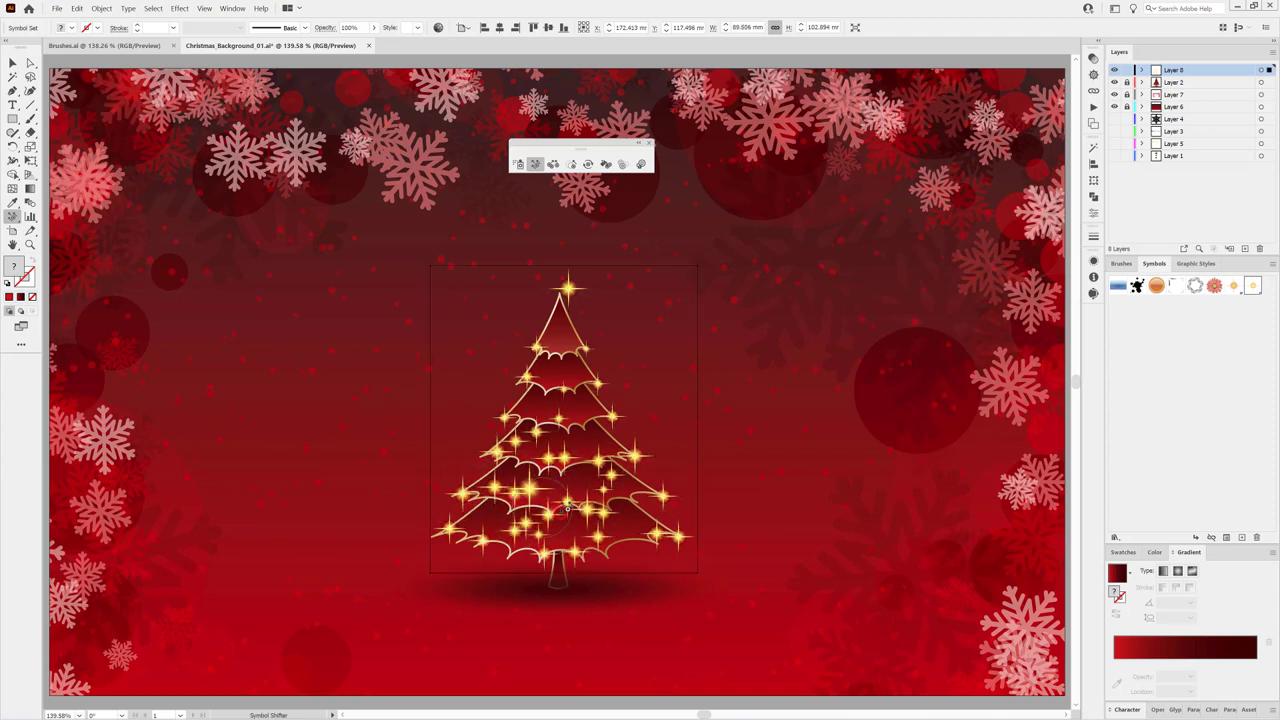
drag(493, 517, 560, 515)
Step: Spray new sparkles on the upper-middle tree, then reposition the treetop star and lower sparkles
click(520, 164)
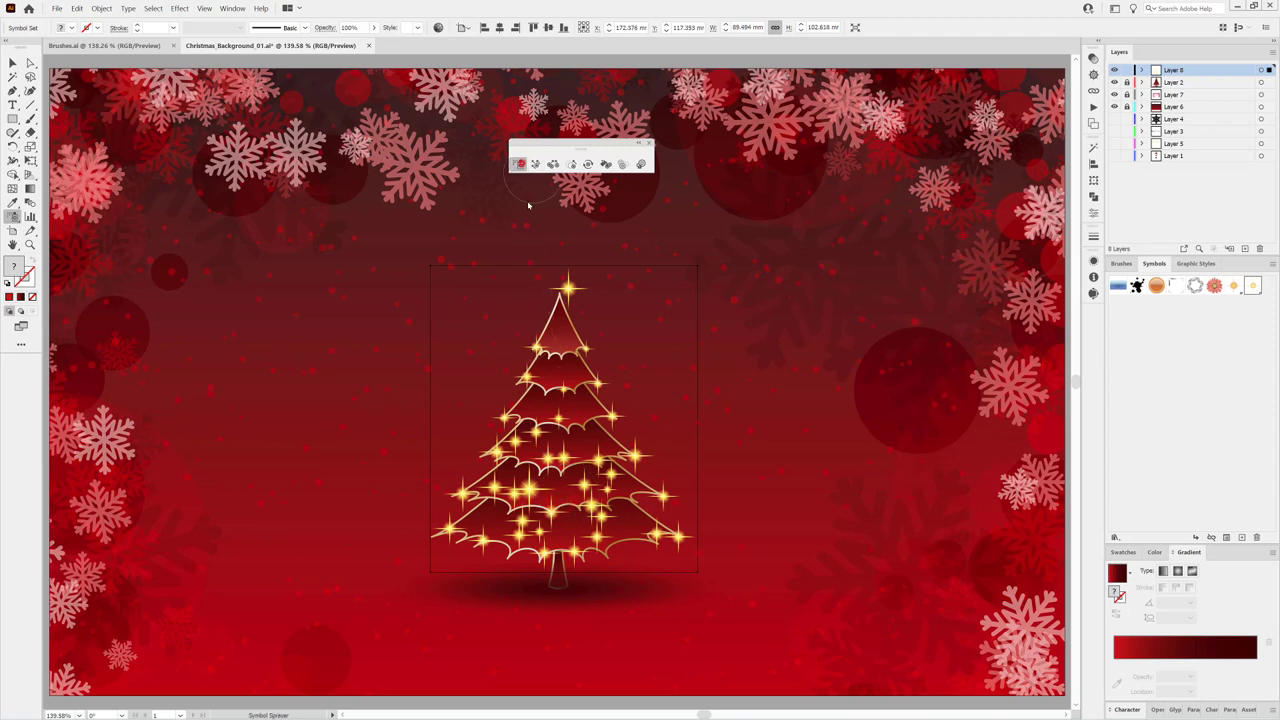
drag(567, 341, 592, 447)
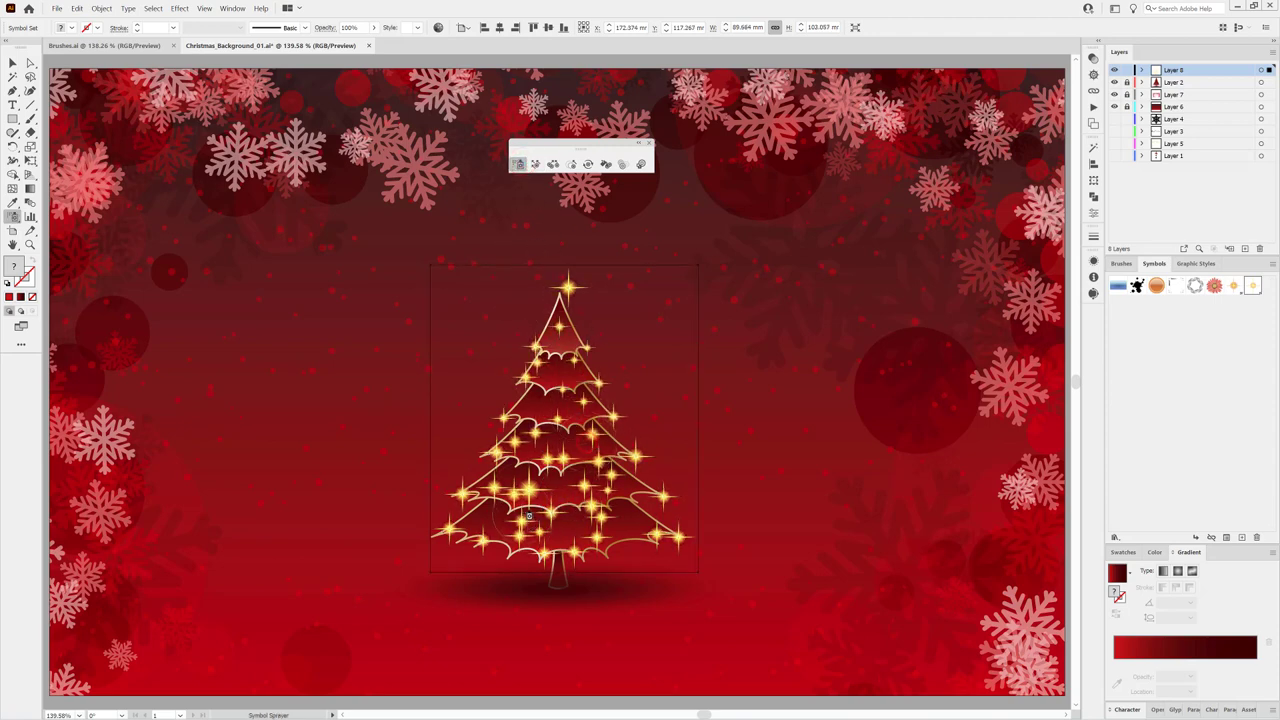
click(535, 164)
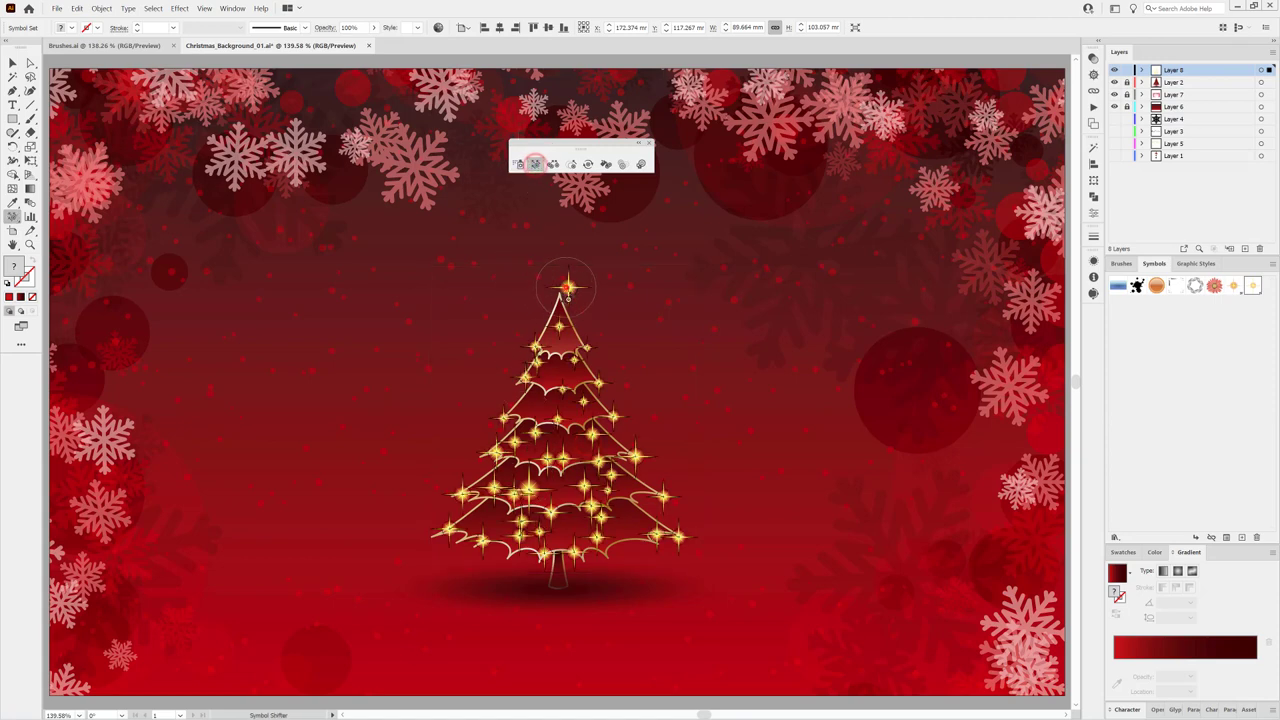
drag(557, 305, 558, 303)
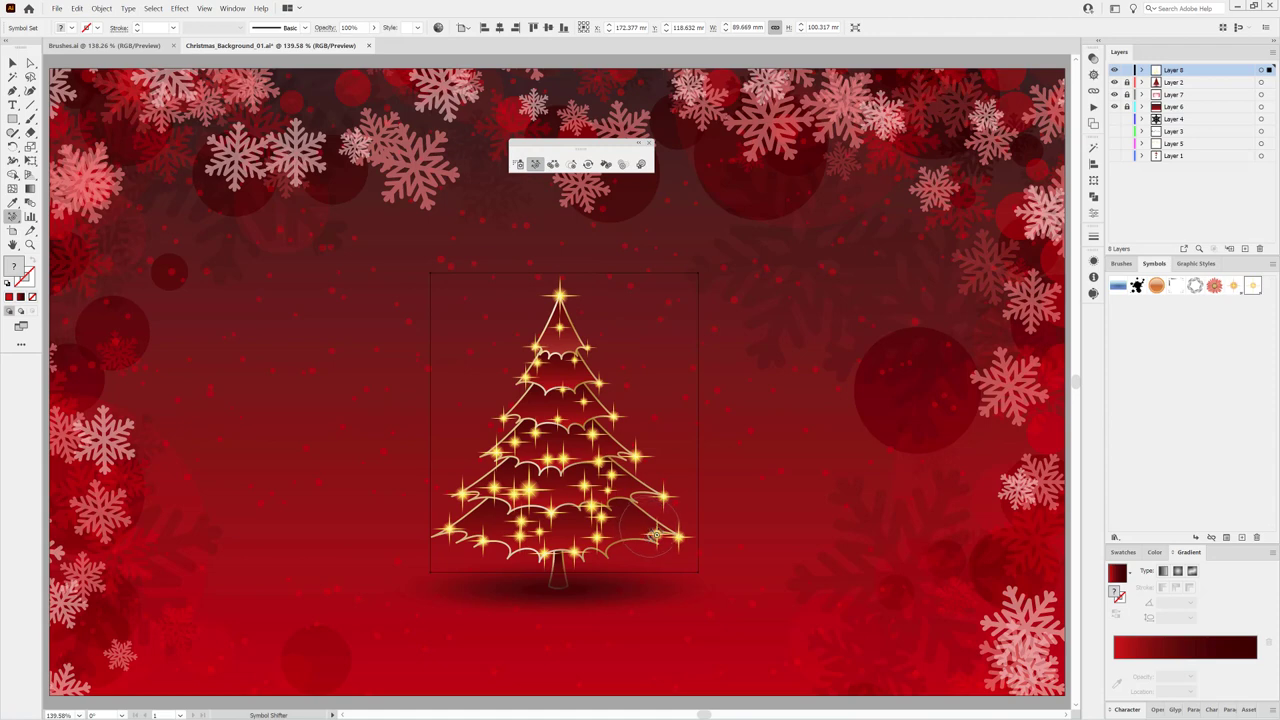
drag(656, 535, 594, 541)
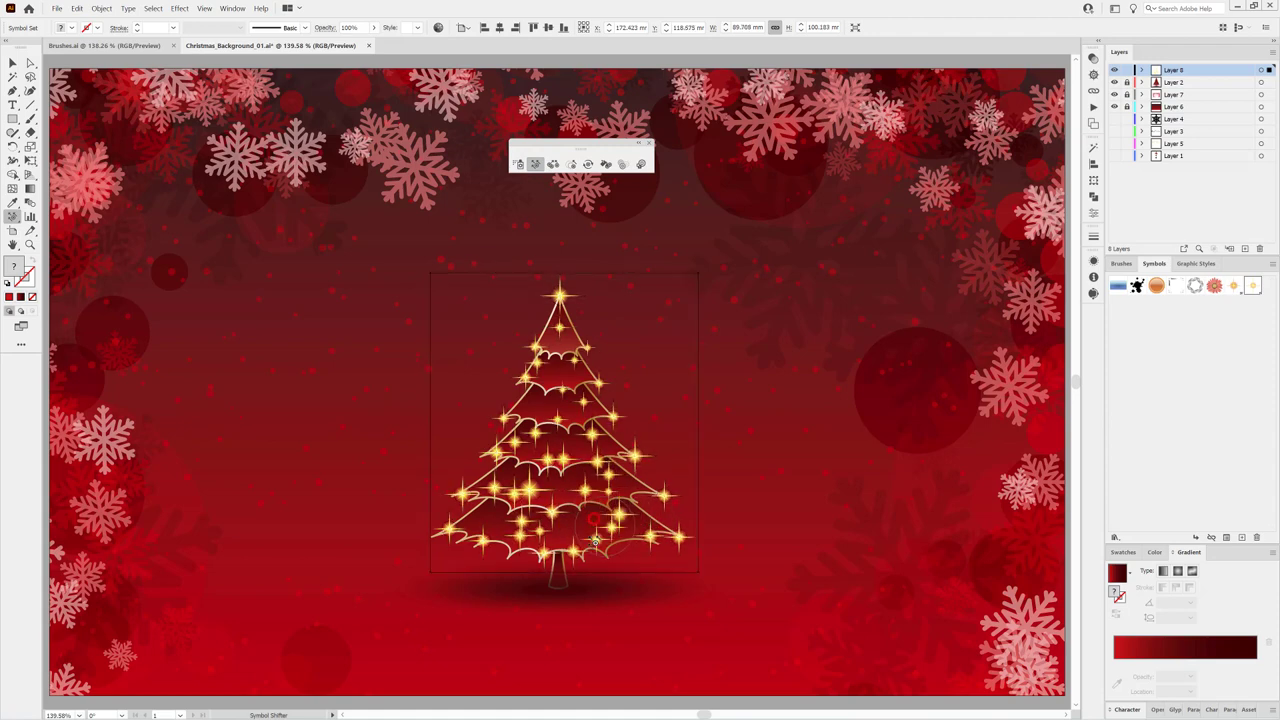
drag(514, 530, 590, 558)
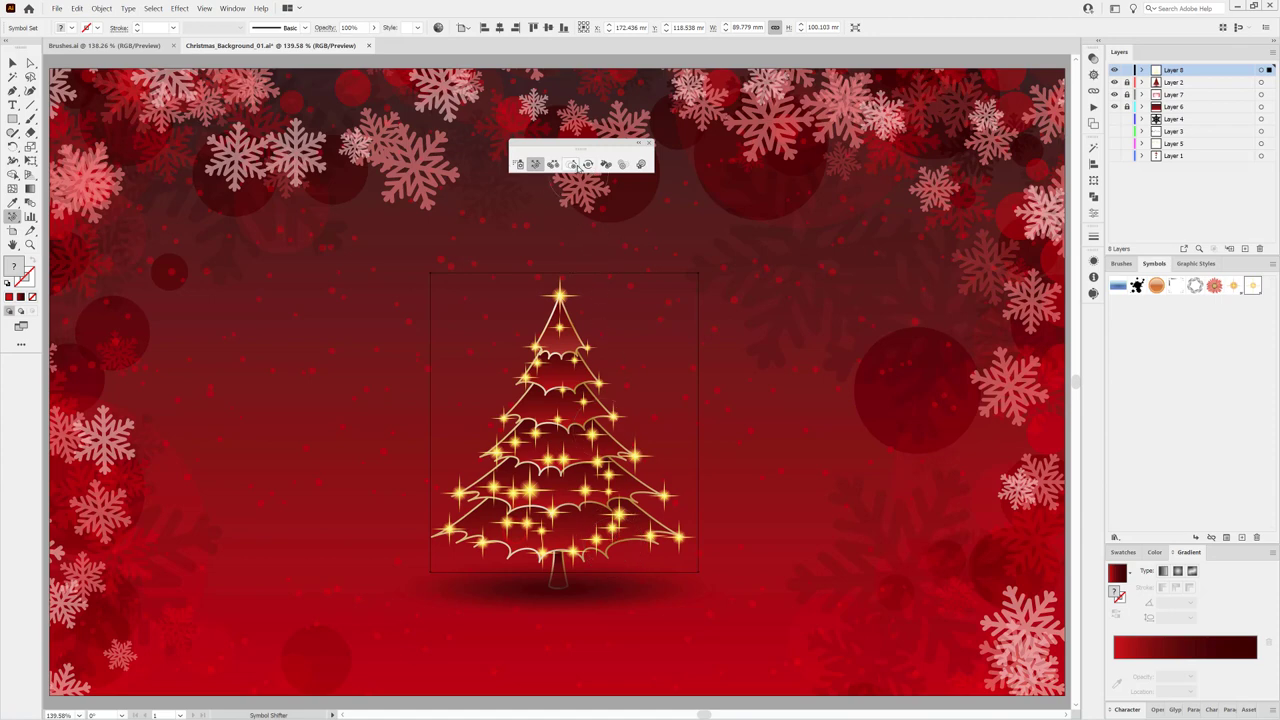
Step: Enlarge the lower-left, lower-right, right-side and middle sparkles, and make the treetop star much larger
click(572, 165)
drag(589, 349, 589, 347)
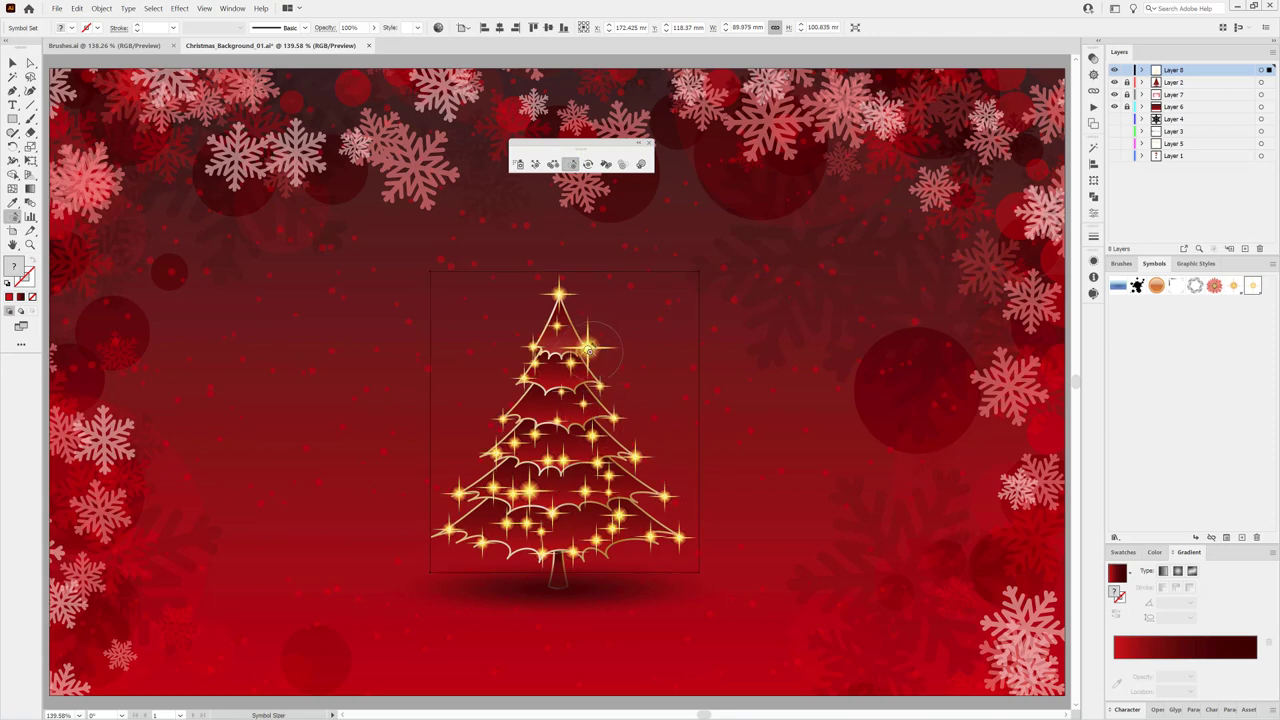
click(679, 534)
click(449, 534)
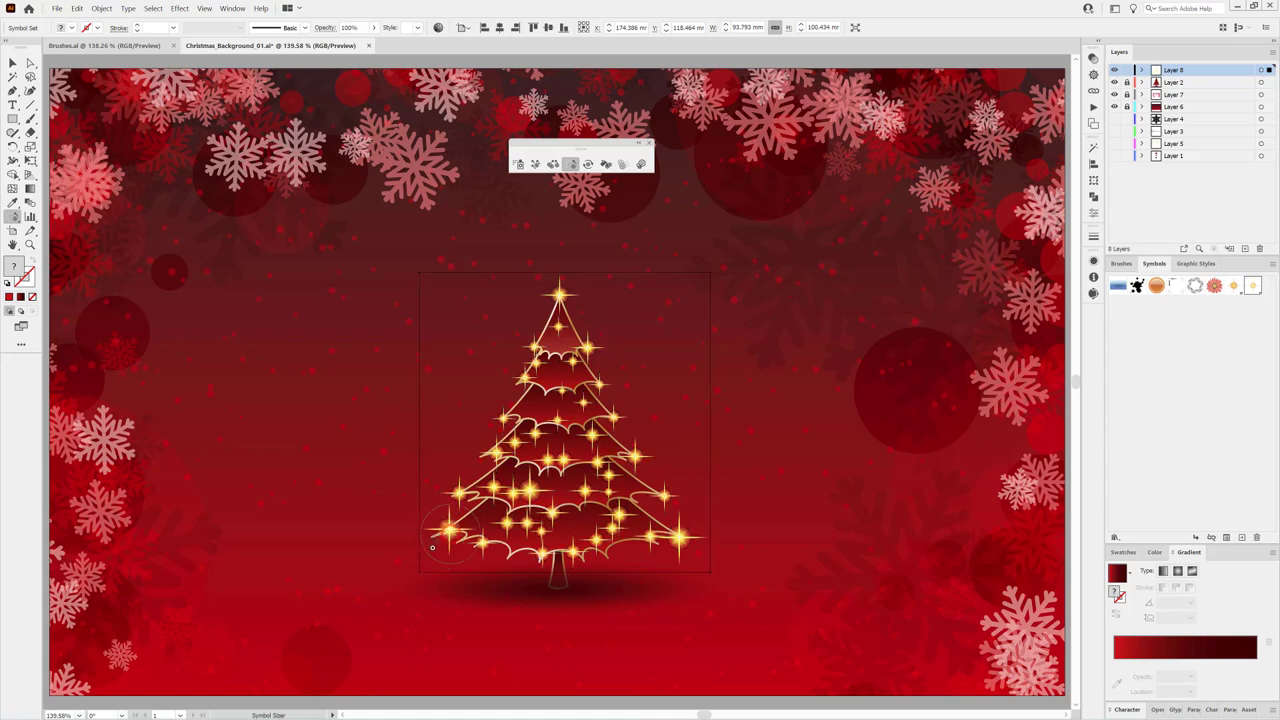
click(460, 492)
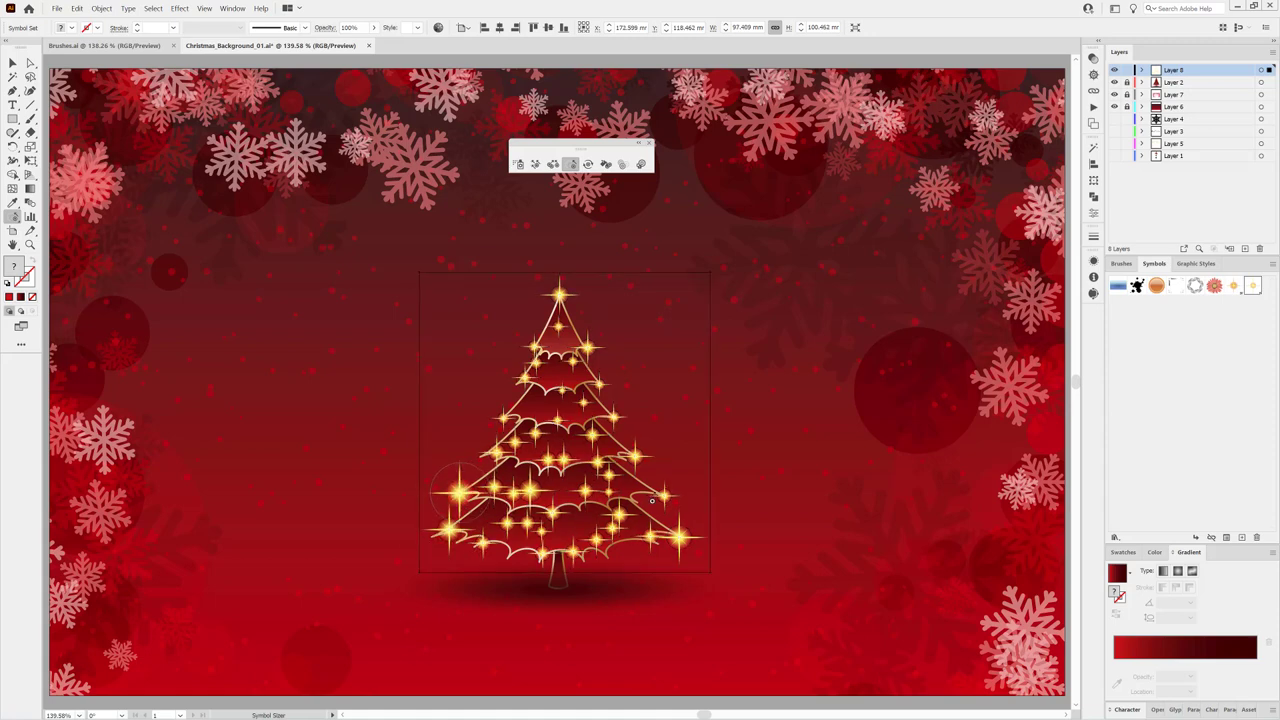
click(663, 495)
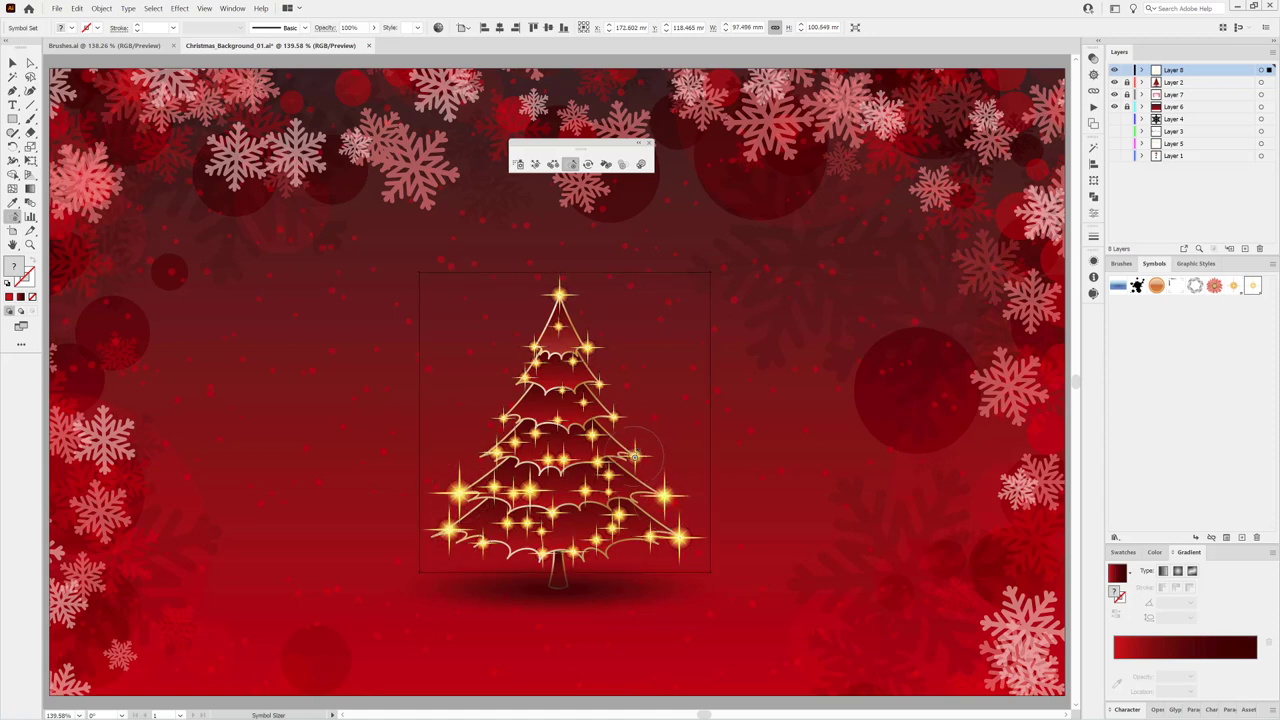
click(634, 456)
click(501, 420)
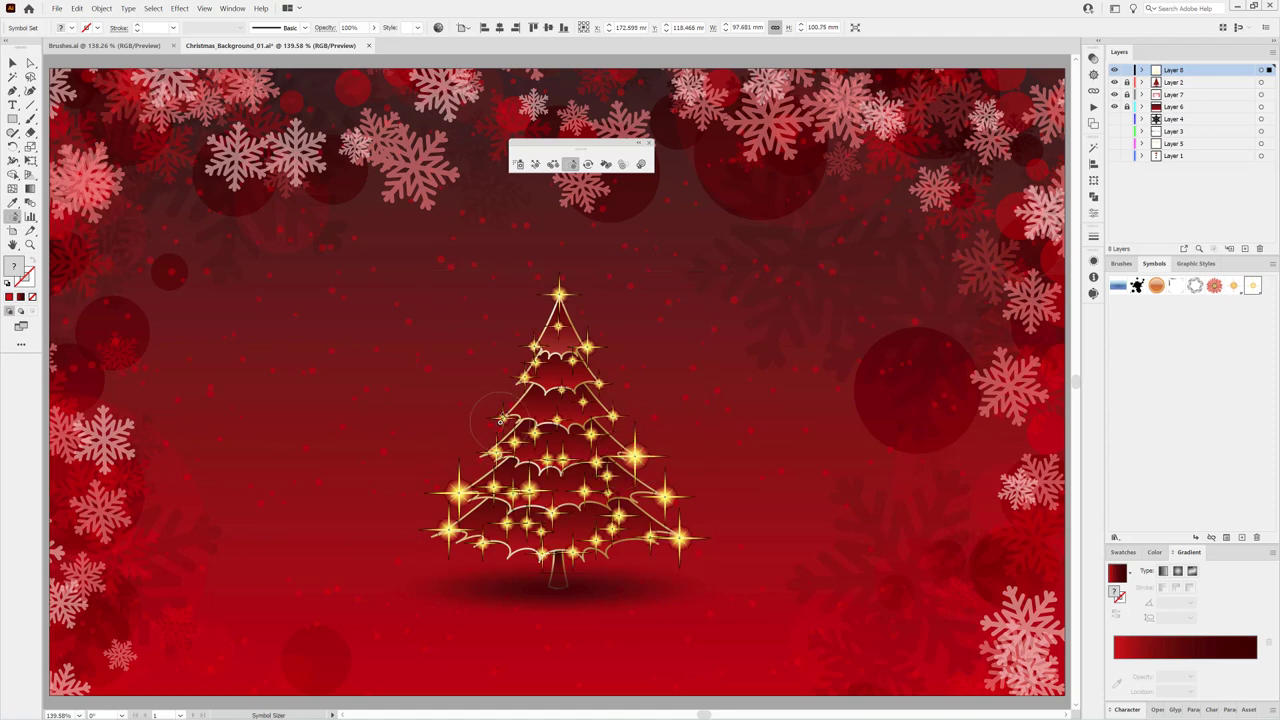
click(559, 293)
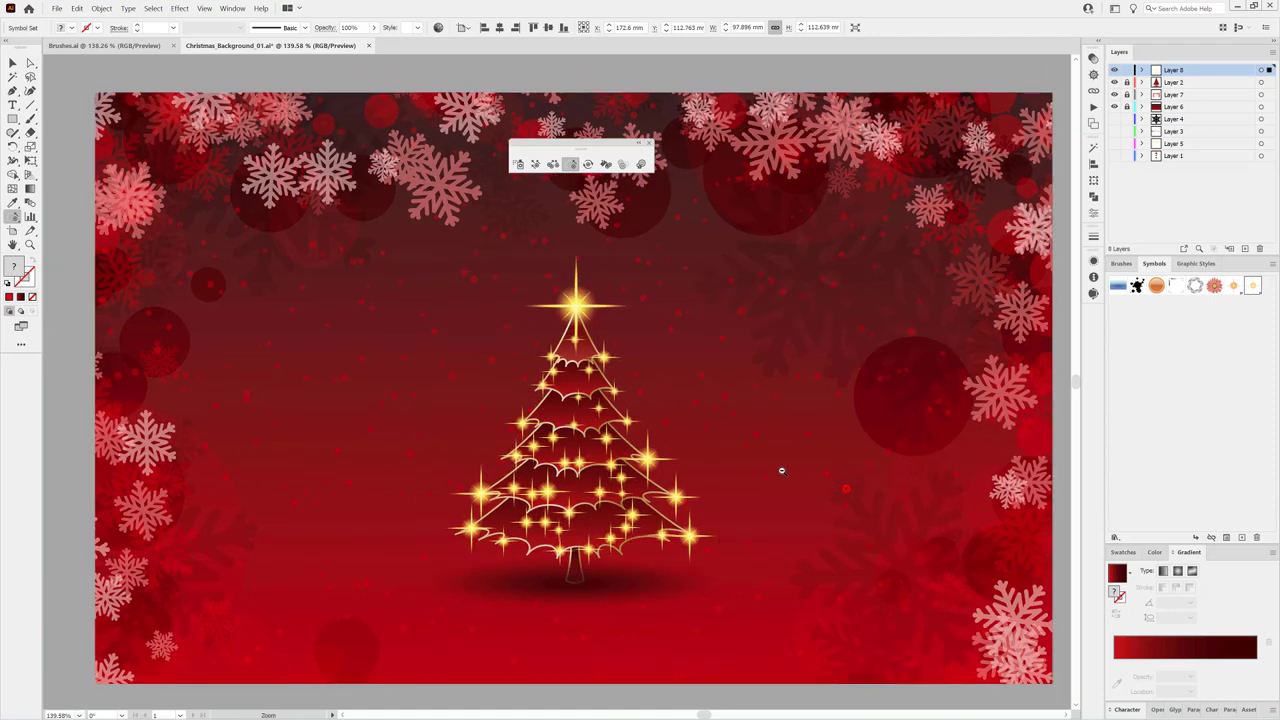
drag(800, 455, 923, 551)
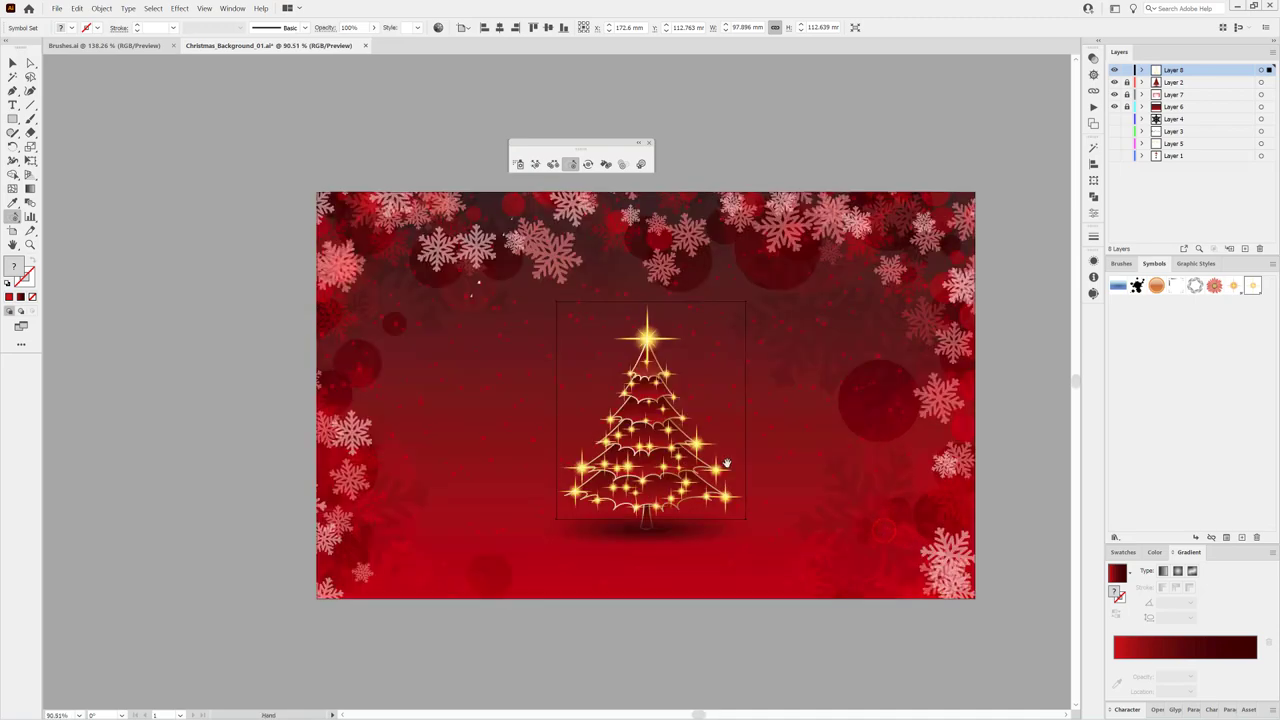
scroll(765, 462, up, 4)
drag(765, 462, 731, 466)
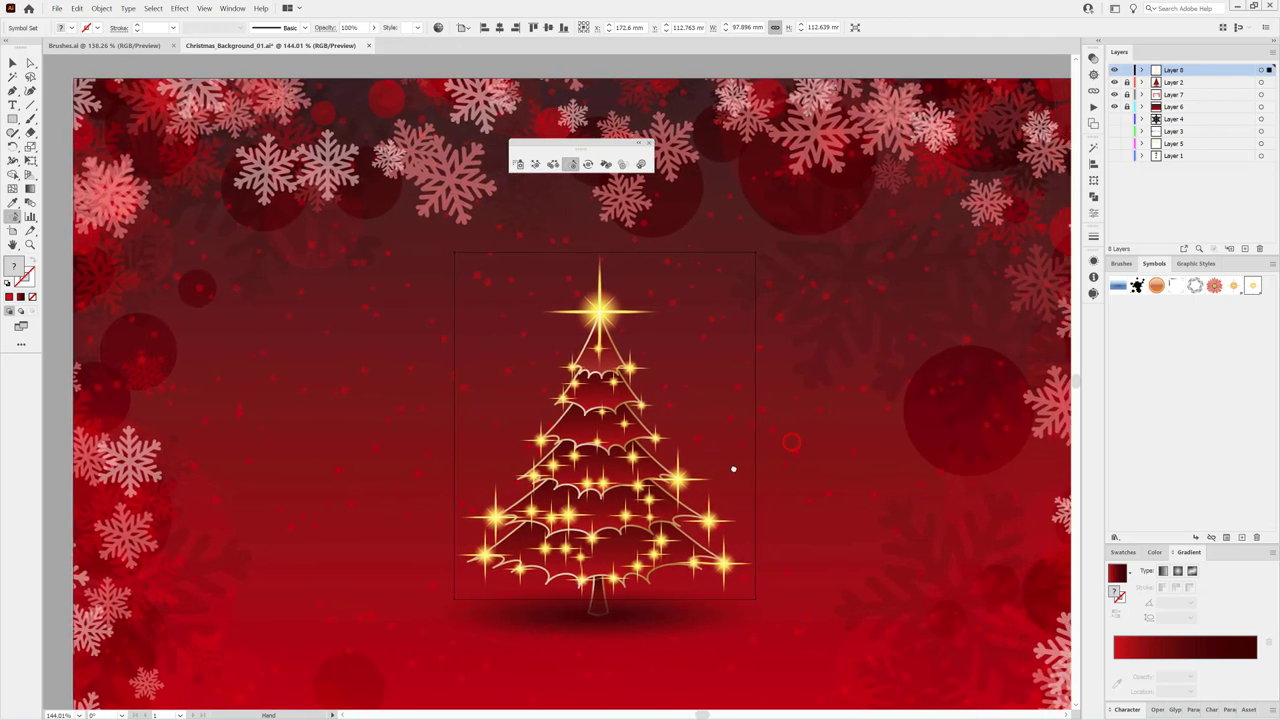
scroll(838, 517, down, 2)
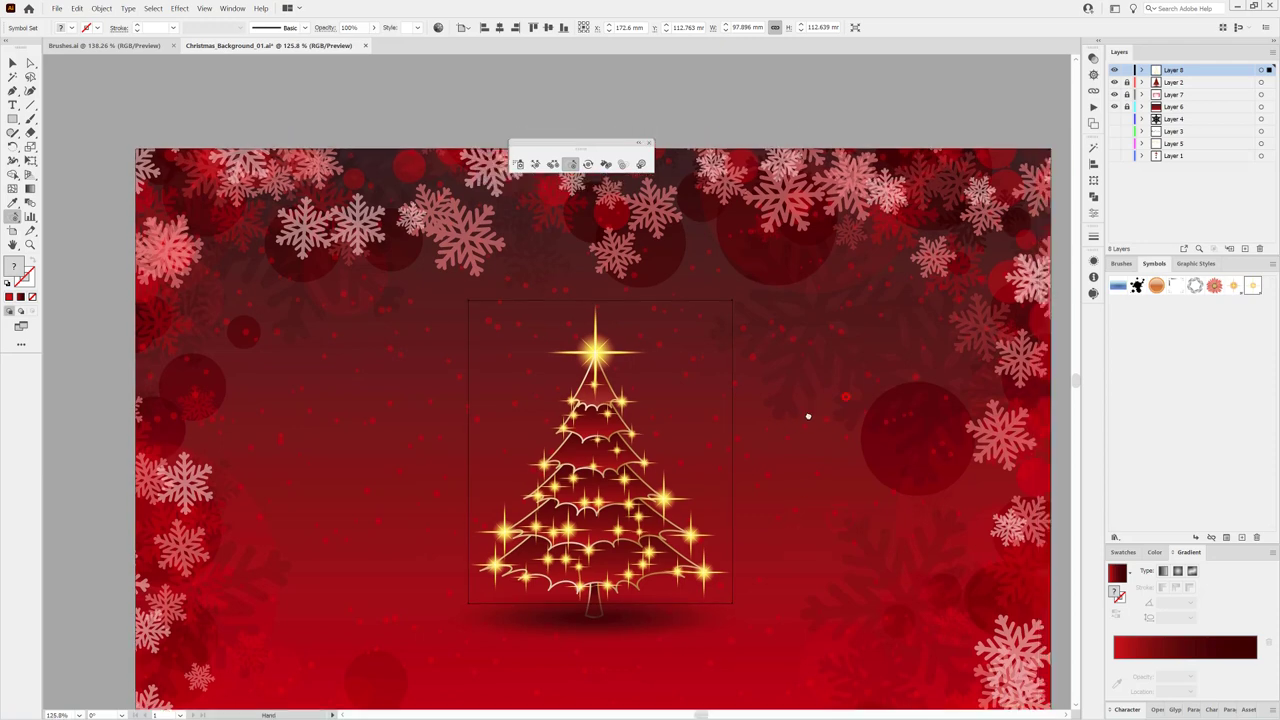
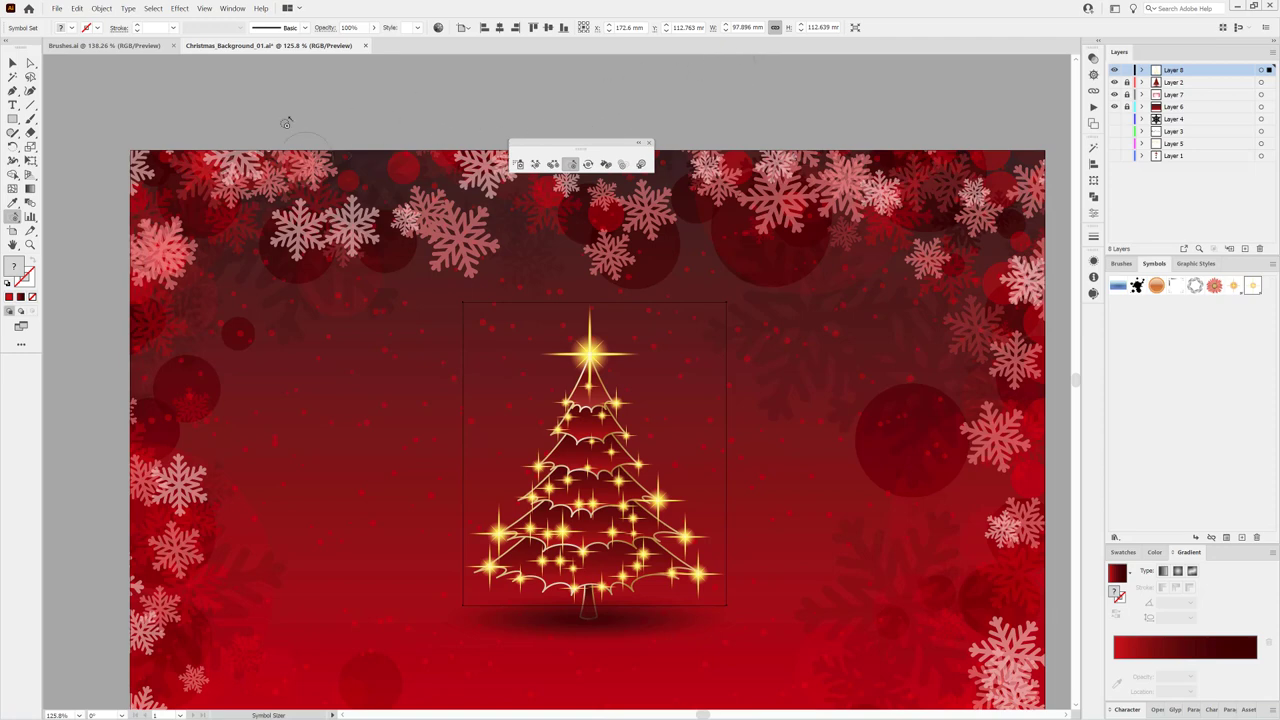
Step: Spray gold sparkle symbols across the top of the card, adding extra ones on the left and right
click(163, 10)
click(160, 36)
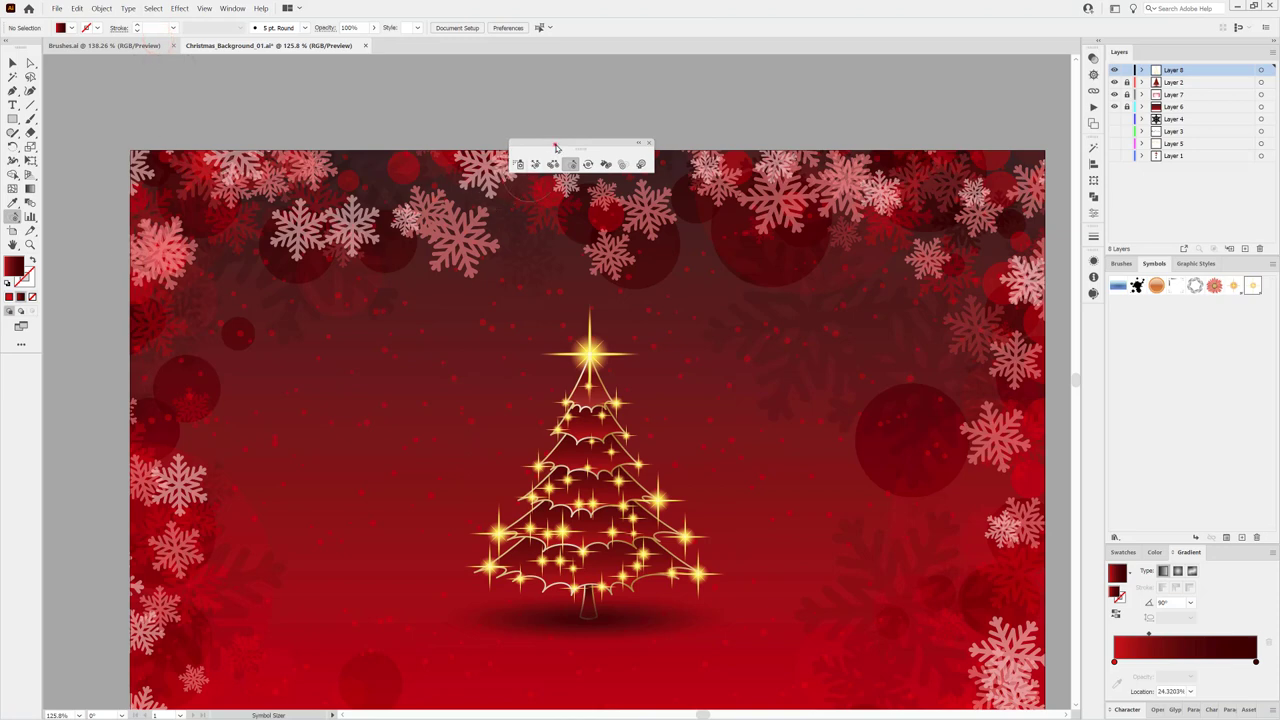
drag(556, 146, 614, 108)
click(580, 120)
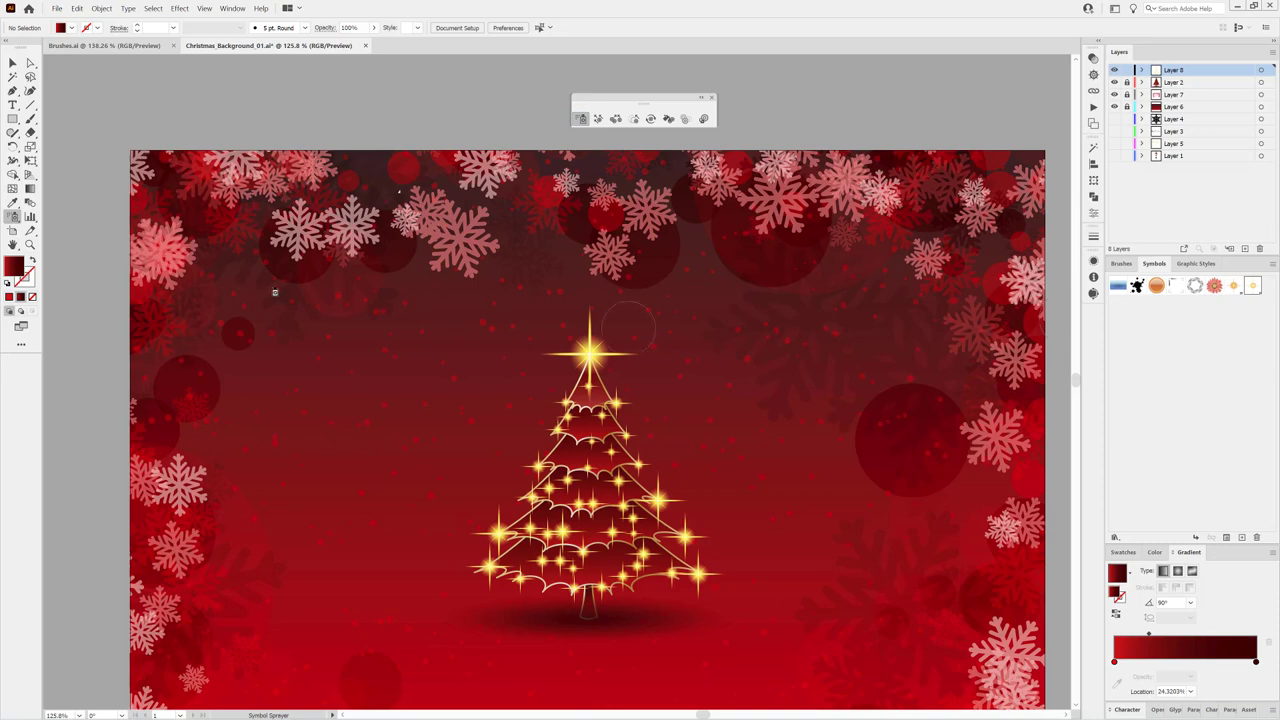
drag(185, 199, 1040, 192)
drag(876, 222, 889, 365)
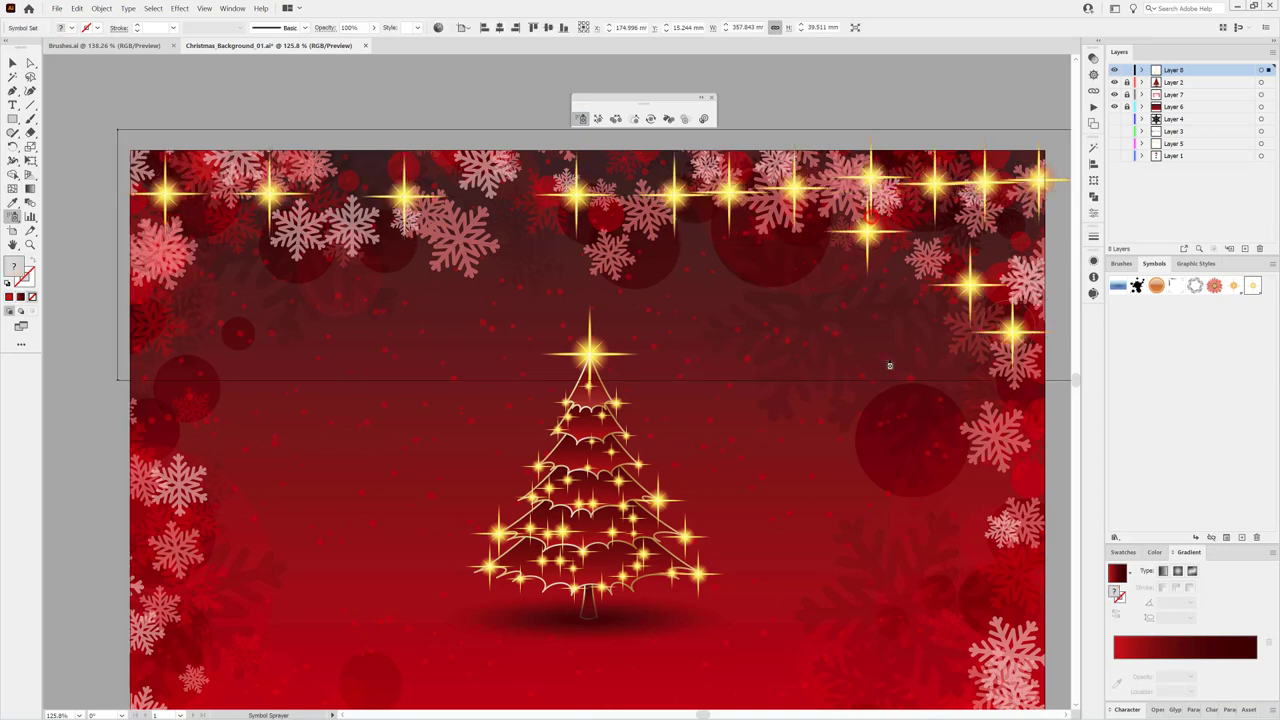
mouse_move(303, 188)
mouse_down()
mouse_move(286, 286)
mouse_move(786, 251)
mouse_move(938, 325)
mouse_move(690, 258)
mouse_up()
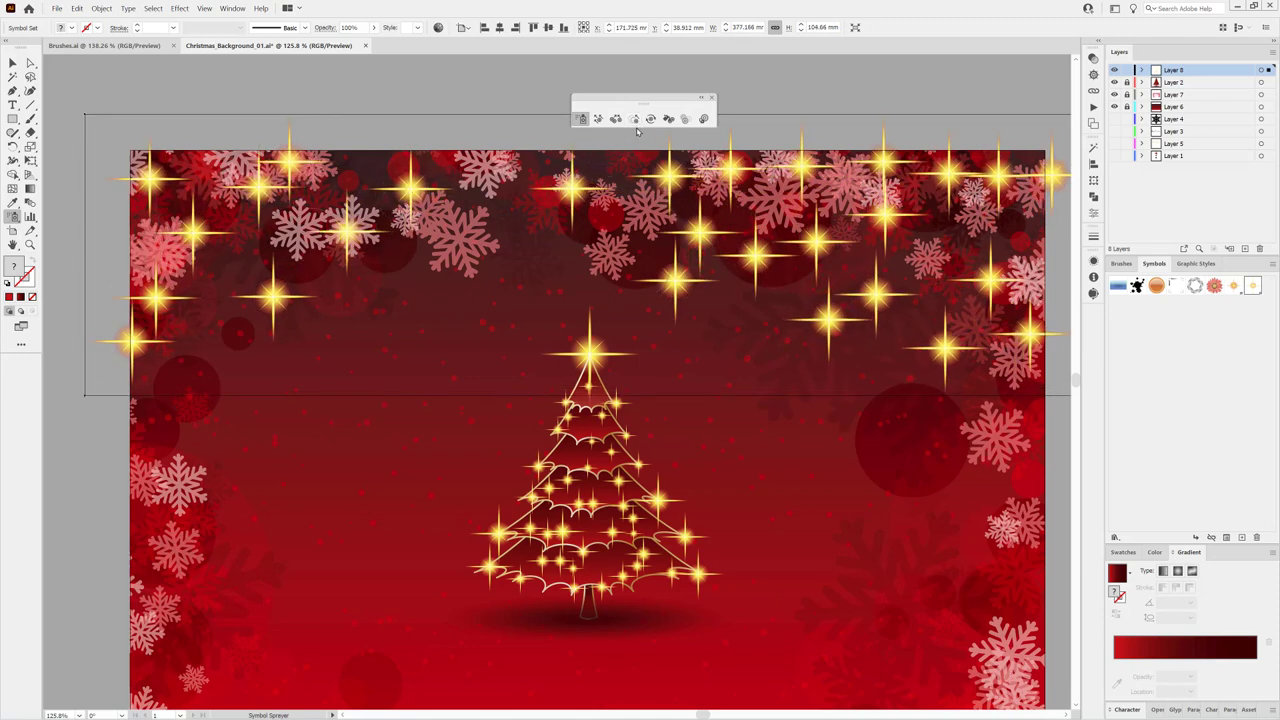
click(277, 184)
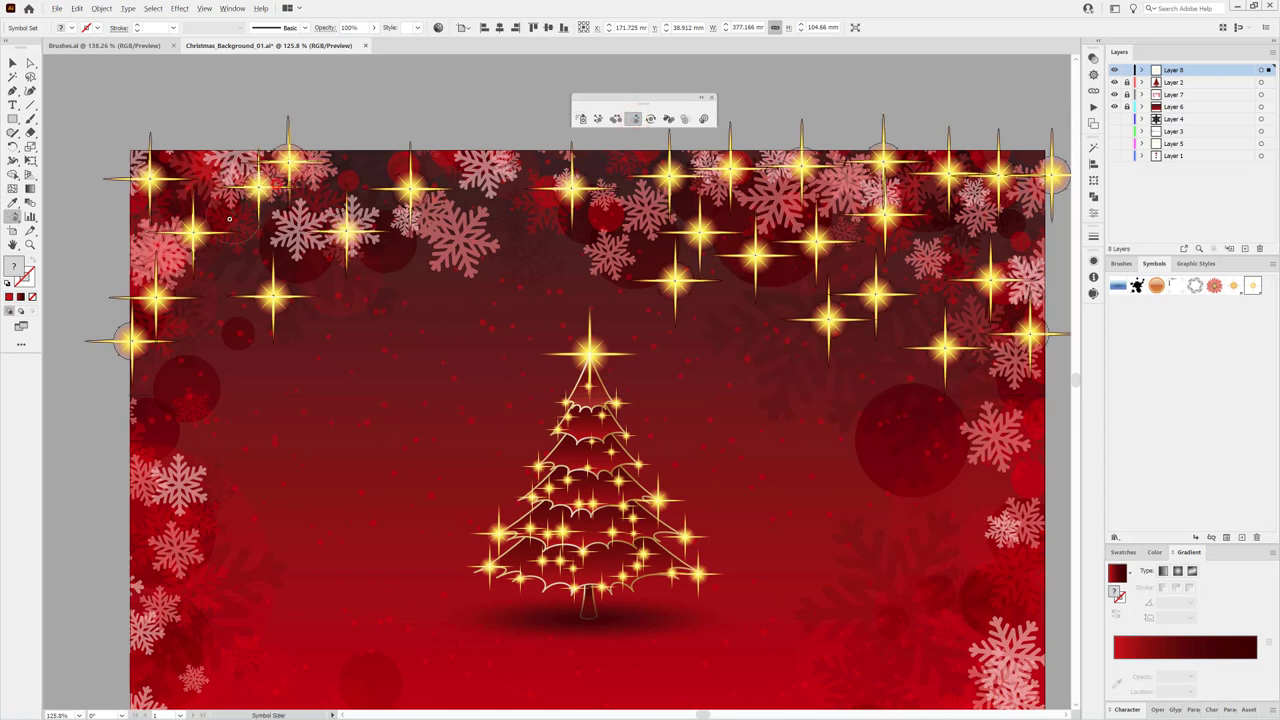
Step: Confirm the Symbolism Tools Options, then thin out the sparkles on the left and upper right
double_click(583, 119)
text(80)
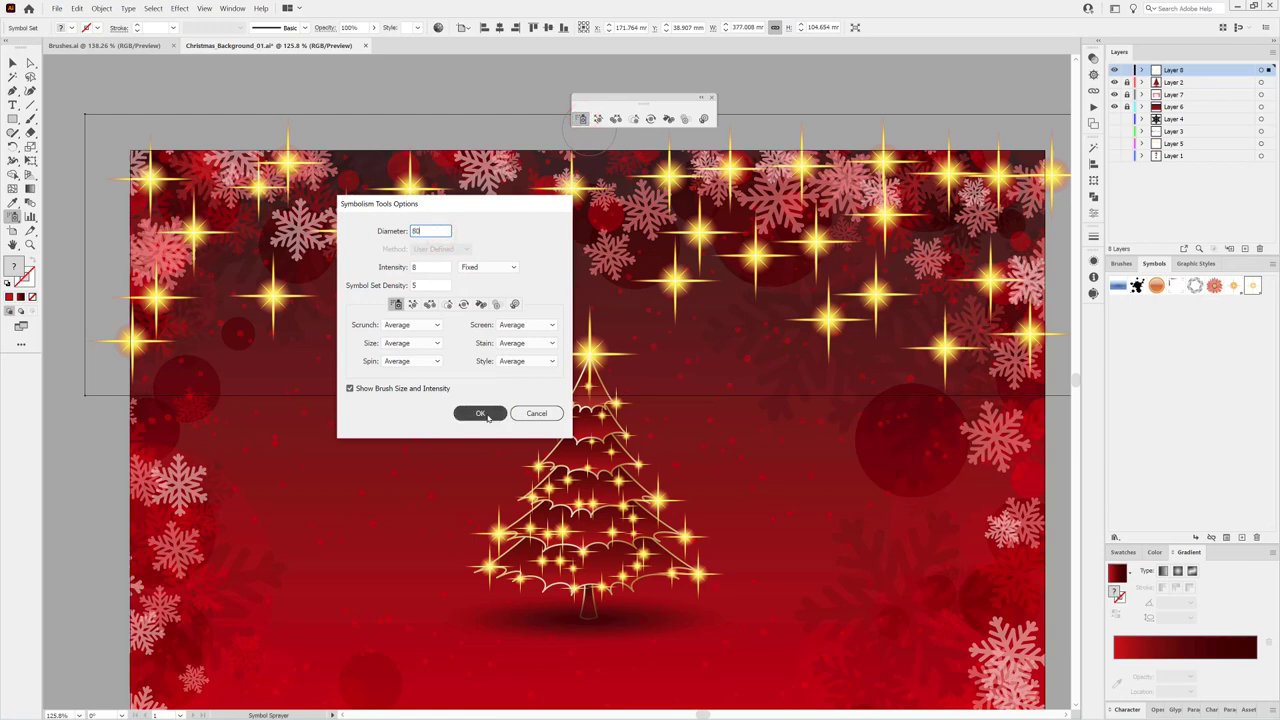
click(480, 413)
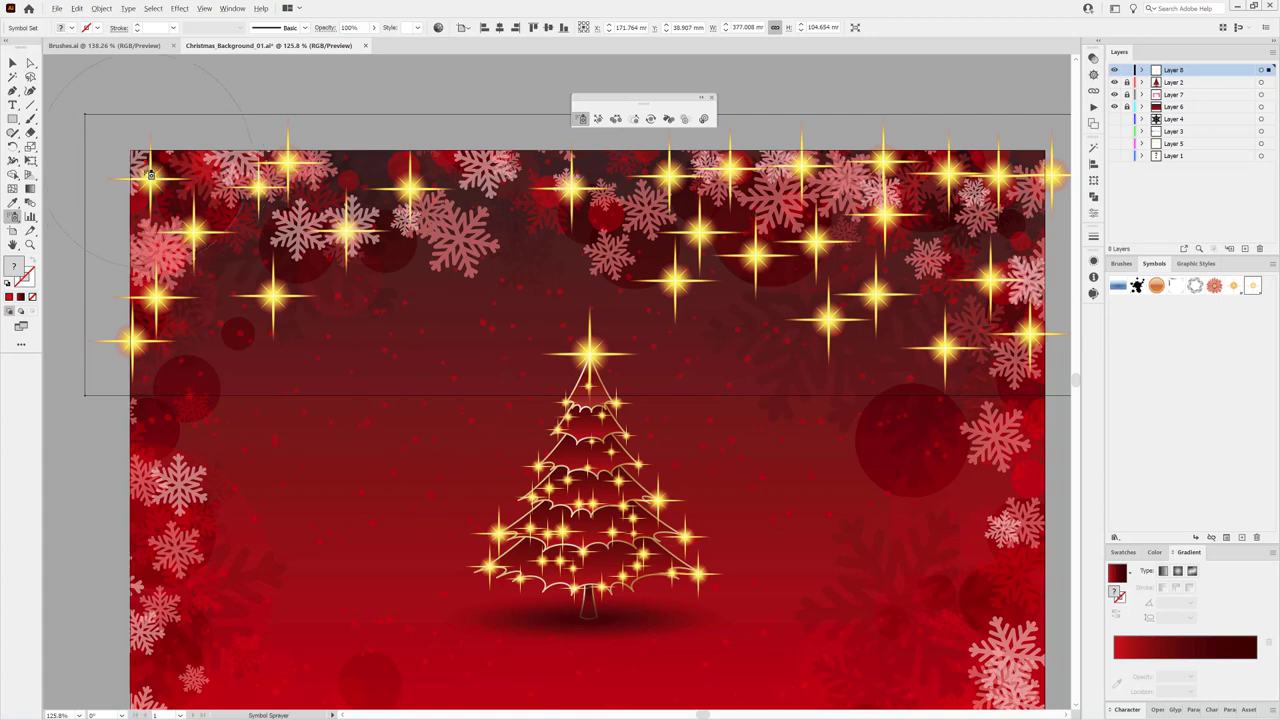
drag(150, 175, 268, 212)
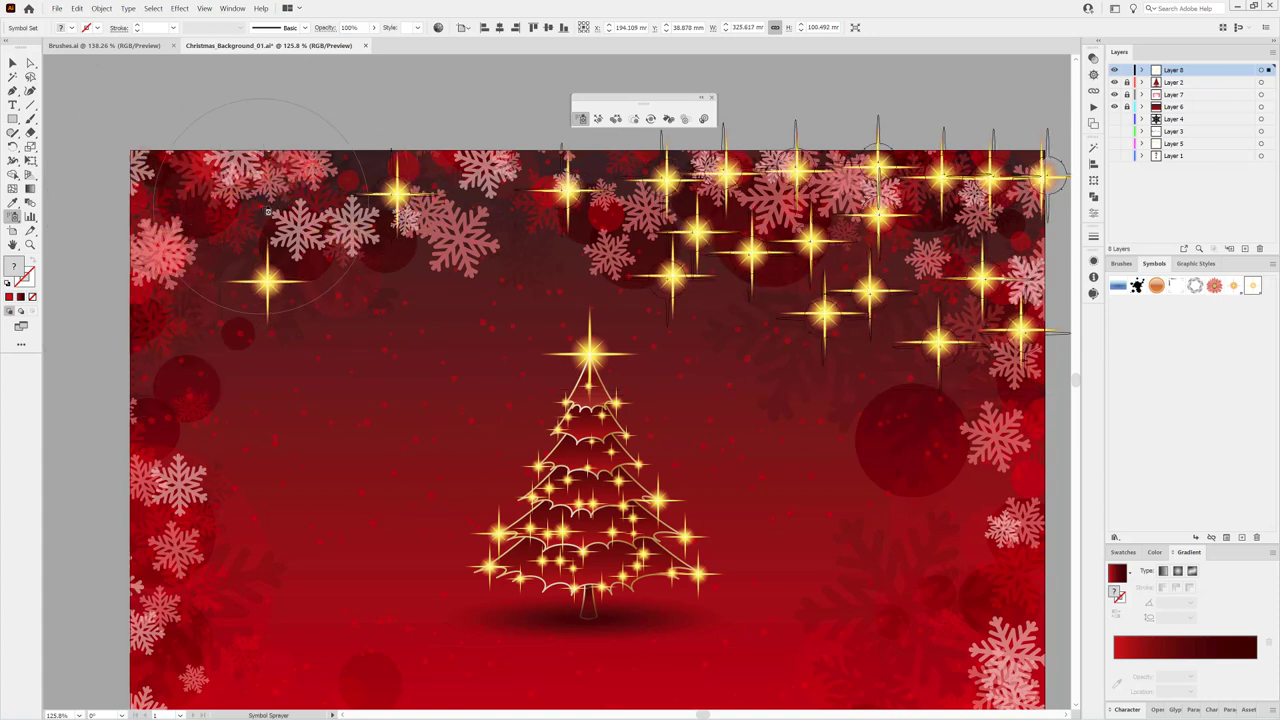
mouse_move(760, 225)
mouse_down()
mouse_move(836, 244)
mouse_move(319, 256)
mouse_move(243, 306)
mouse_up()
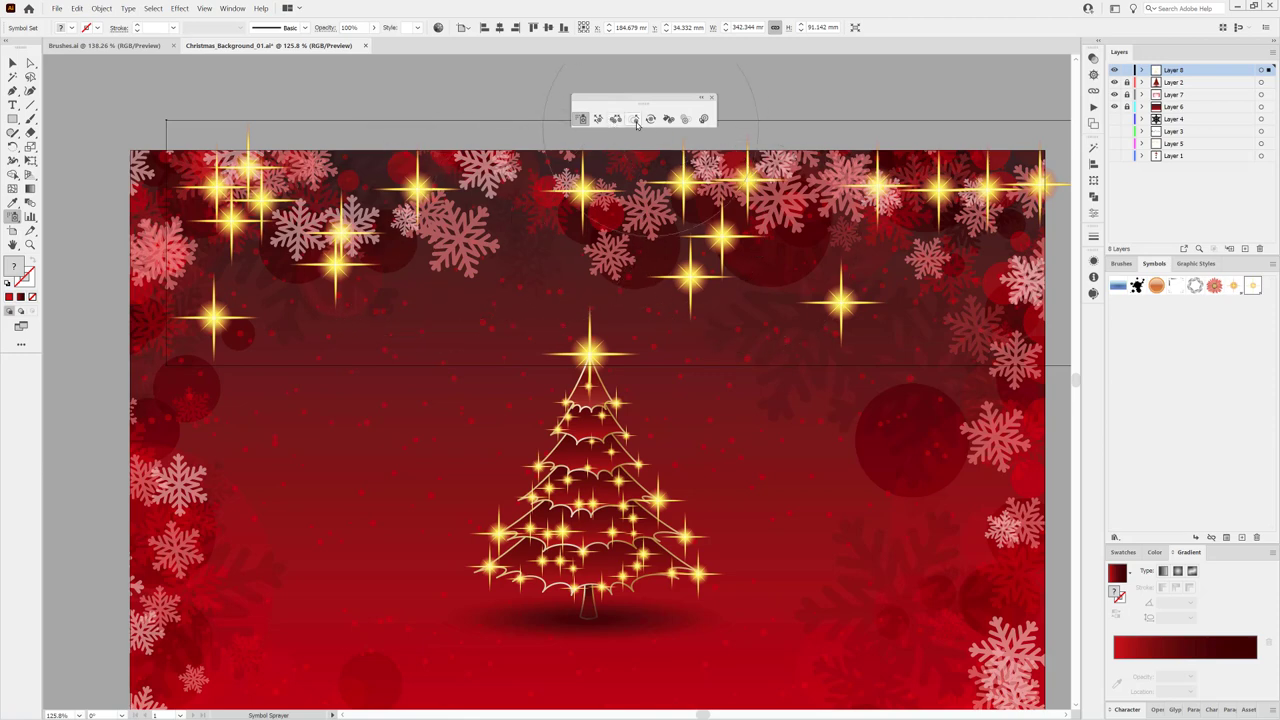
Step: Shrink the sparkles across the upper left and top right with the Symbol Sizer
click(633, 119)
click(248, 200)
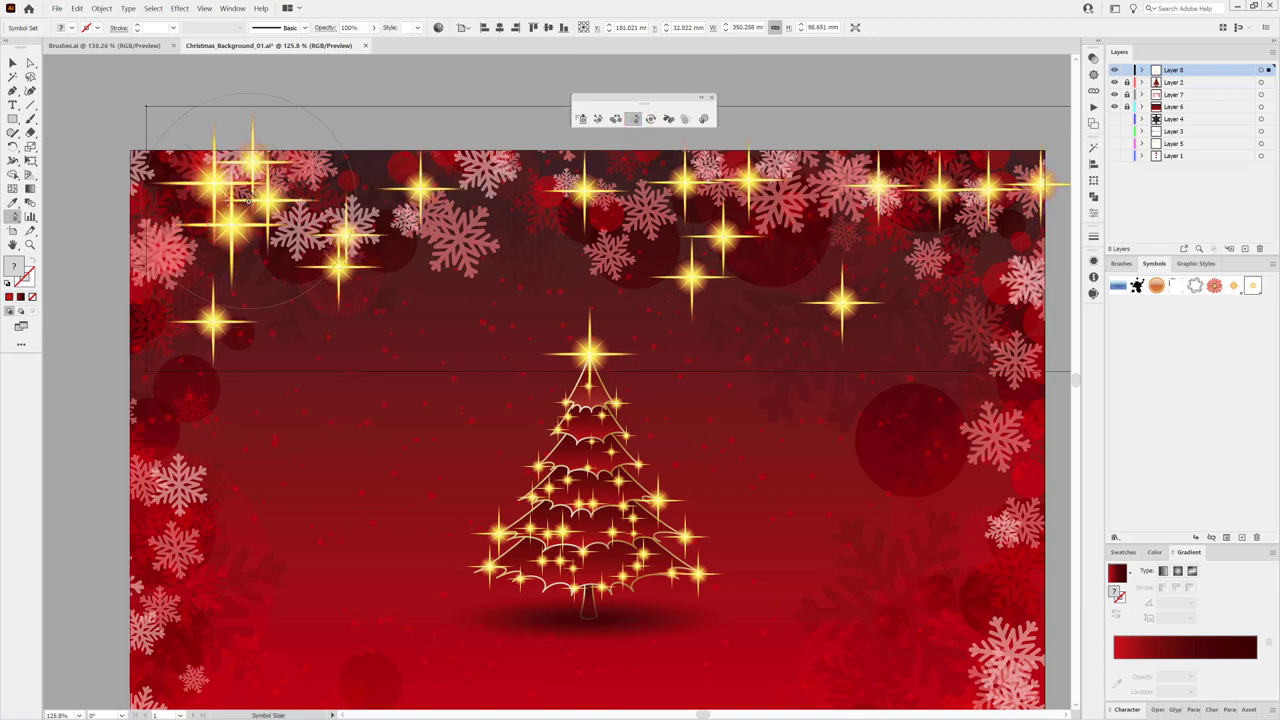
mouse_move(248, 200)
mouse_down()
mouse_move(212, 310)
mouse_move(980, 190)
mouse_up()
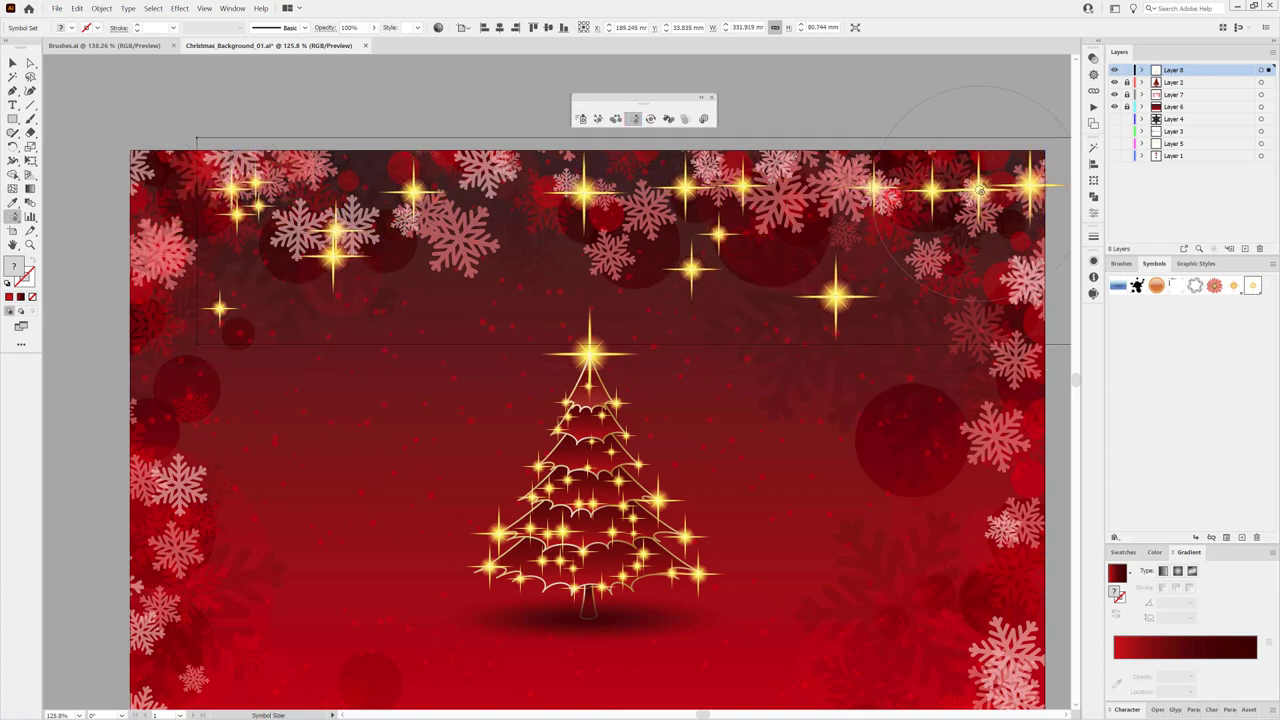
mouse_move(980, 190)
mouse_down()
mouse_move(738, 290)
mouse_move(911, 290)
mouse_move(568, 77)
mouse_up()
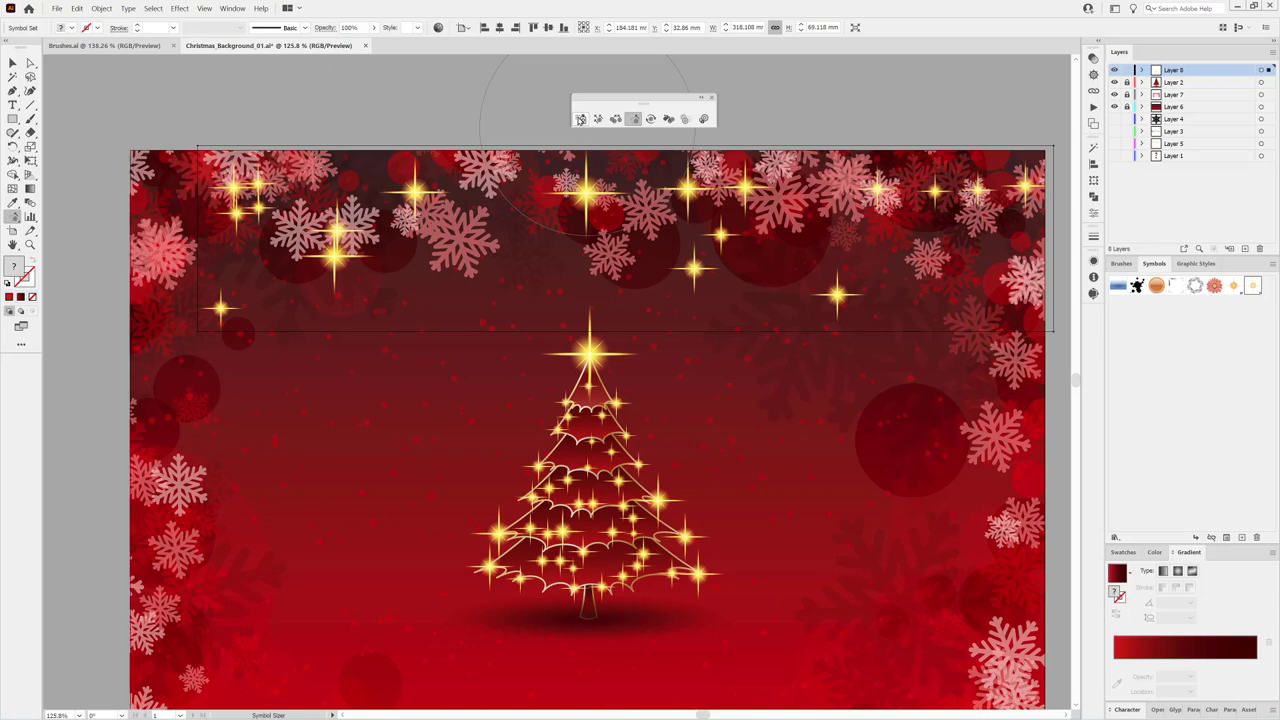
Step: Add one sparkle and remove some, then pull the top-centre sparkles together and shrink them
click(580, 119)
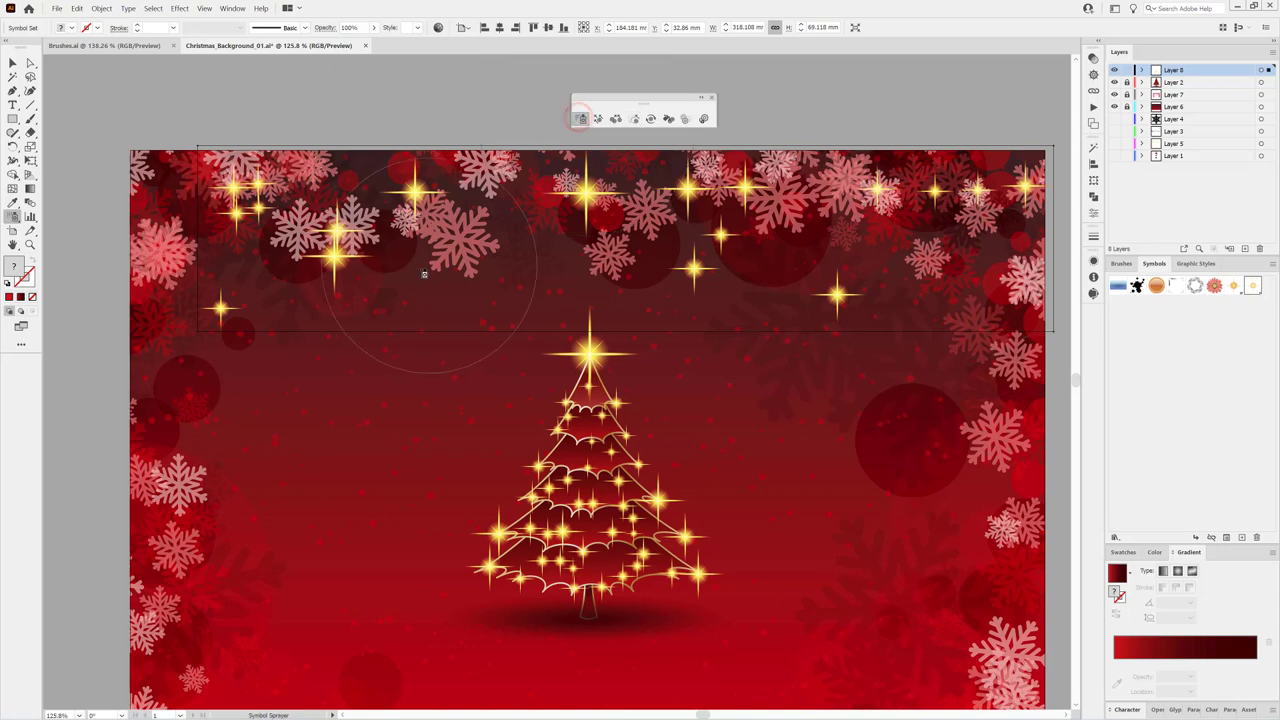
click(341, 290)
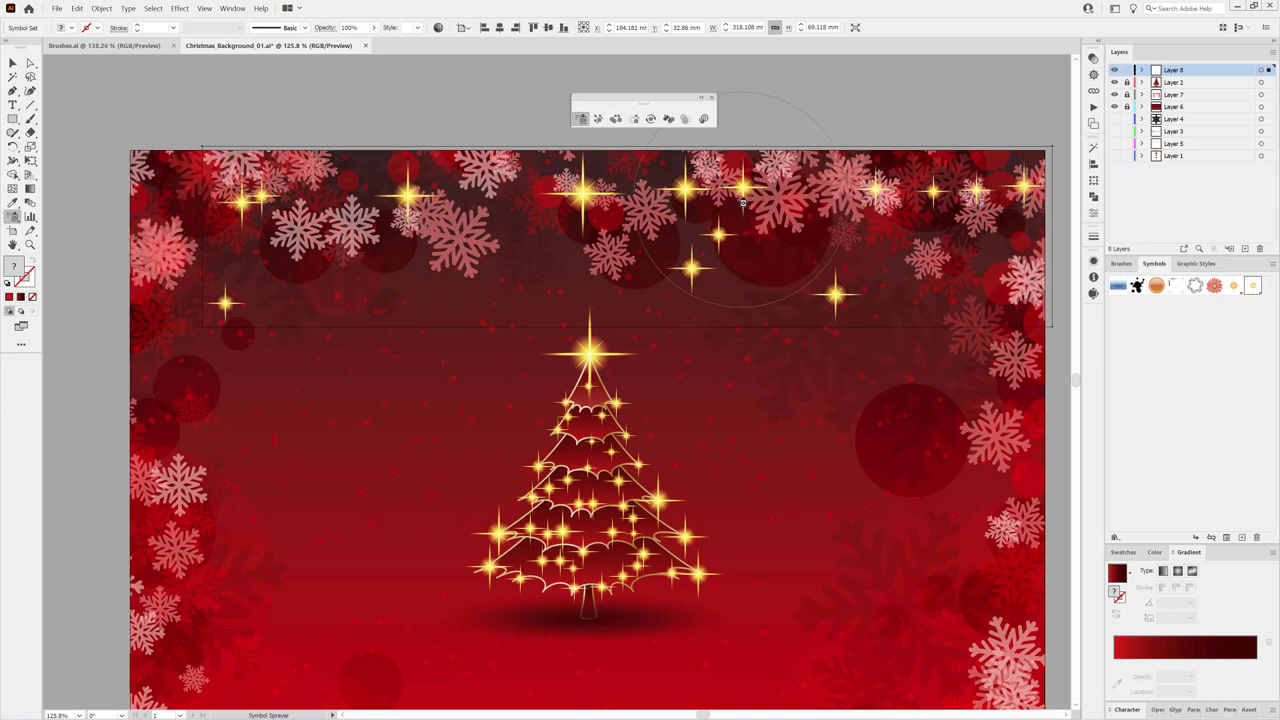
alt+click(710, 190)
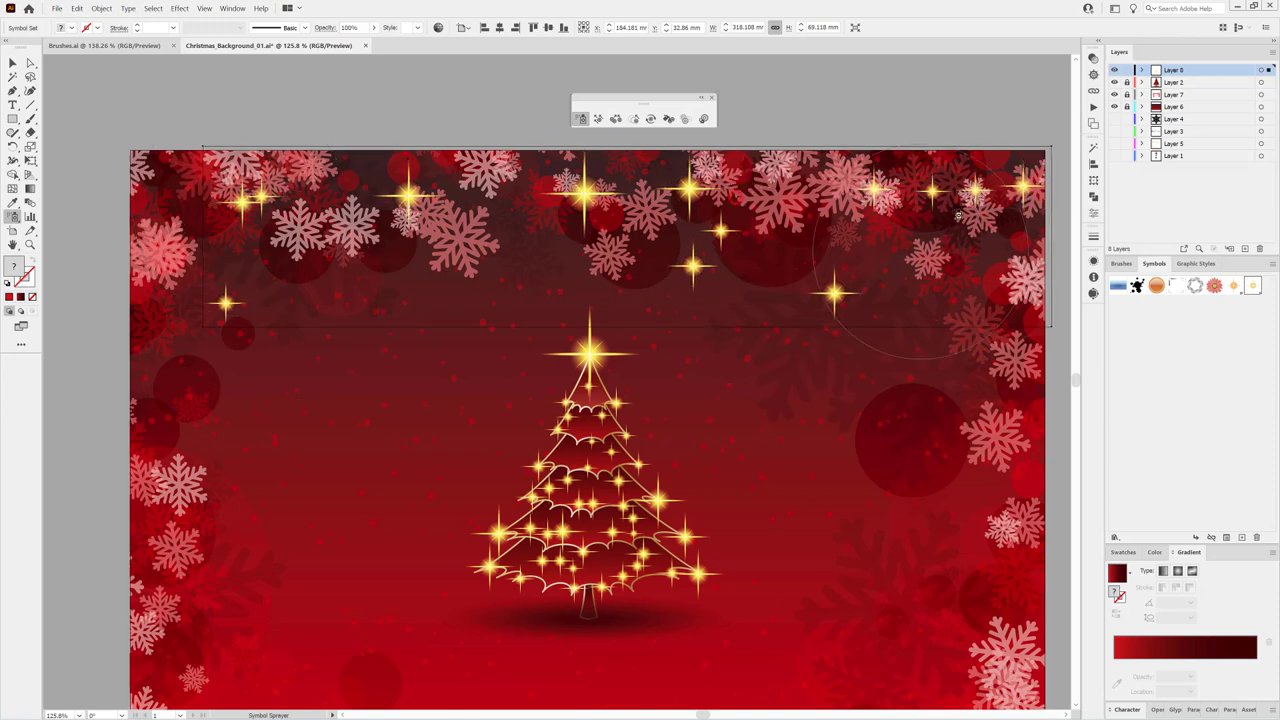
click(615, 119)
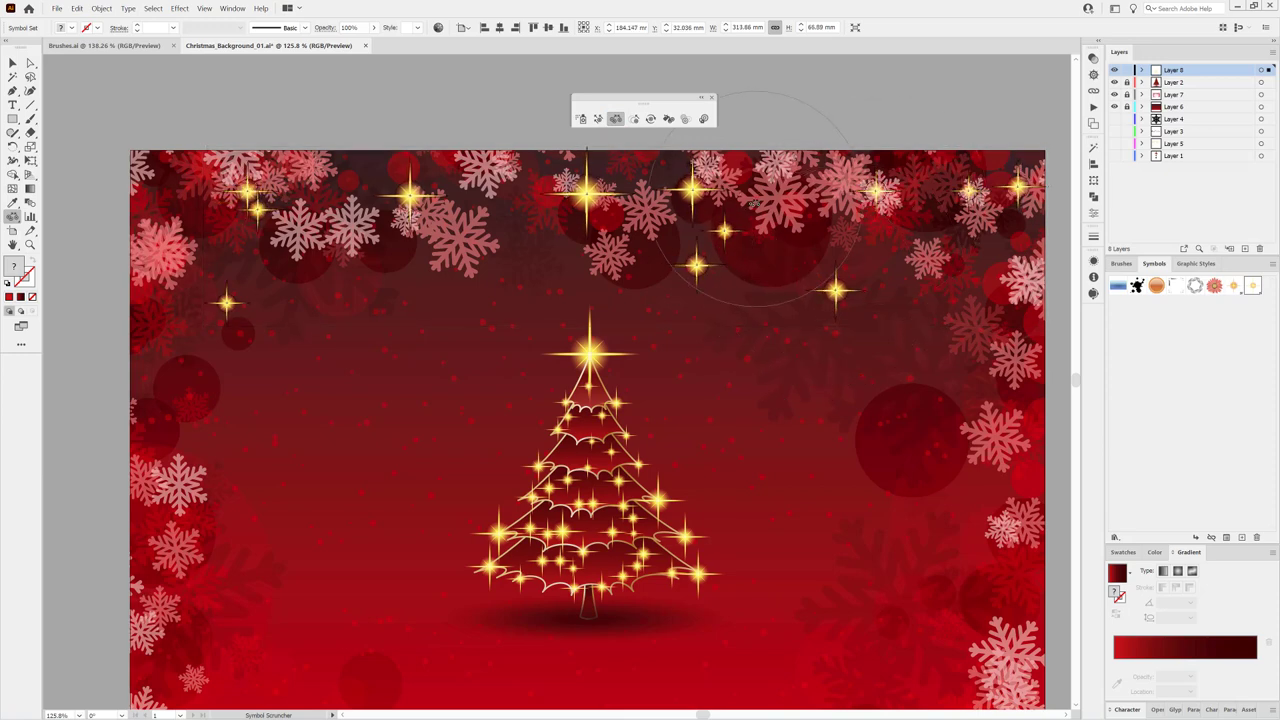
drag(828, 285, 690, 207)
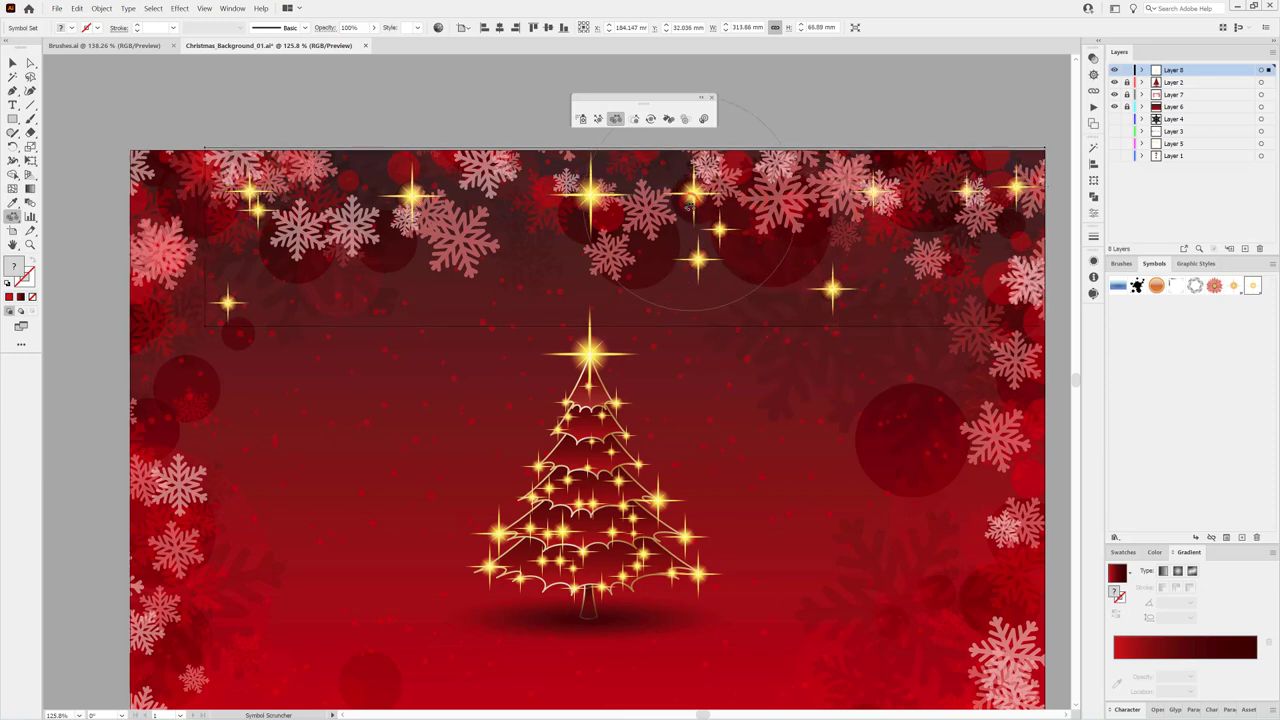
click(633, 119)
click(650, 206)
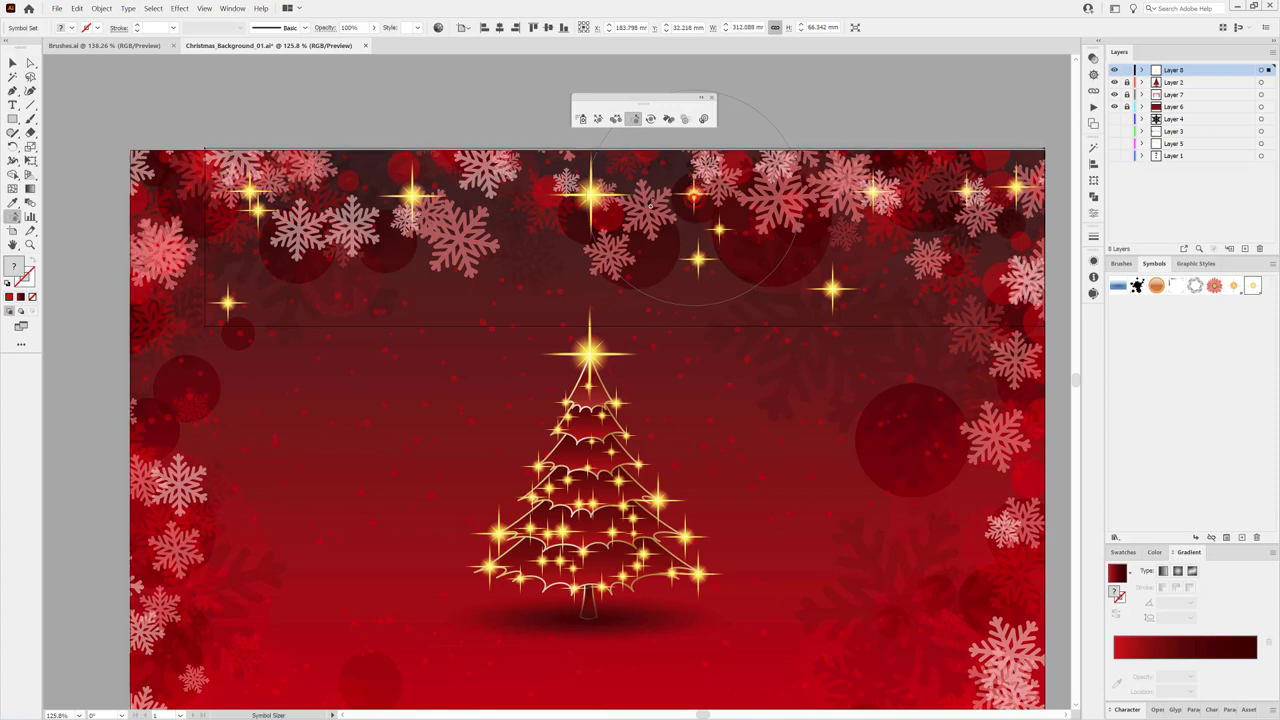
mouse_move(650, 206)
mouse_down()
mouse_move(410, 197)
mouse_move(217, 314)
mouse_move(831, 287)
mouse_move(975, 197)
mouse_move(691, 215)
mouse_up()
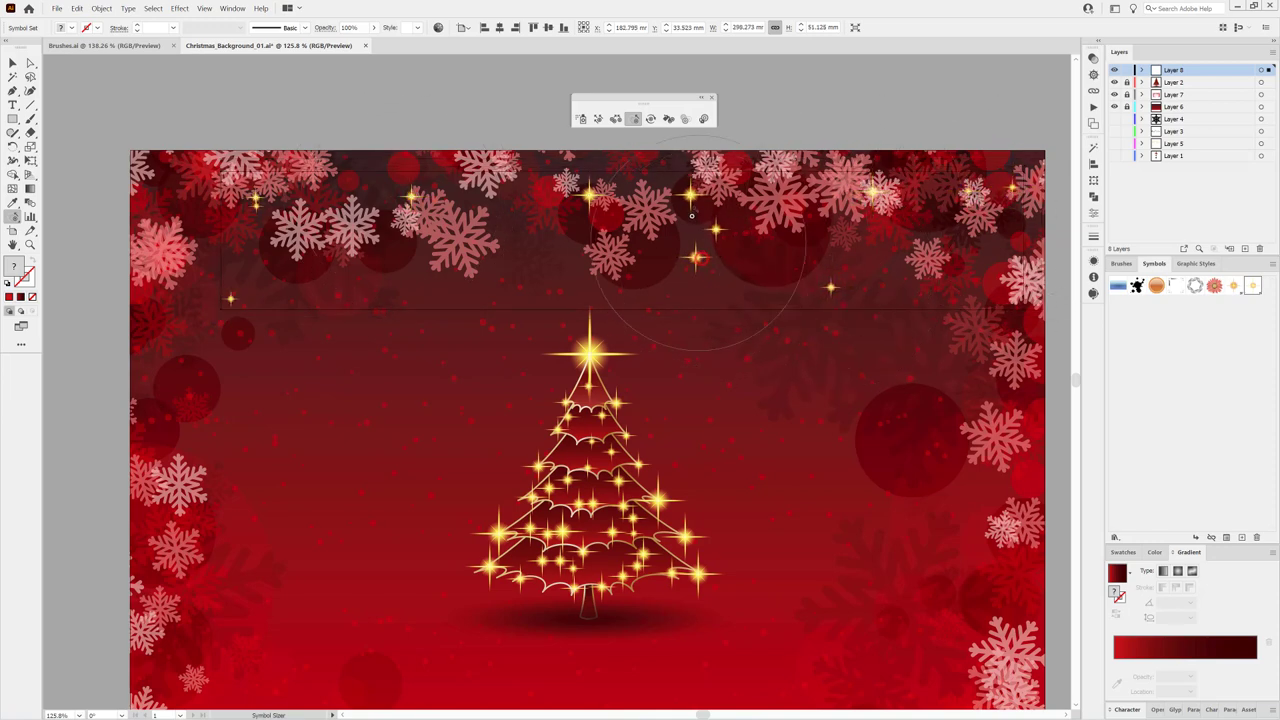
Step: Add small sparkles near the top-left edge and top right, nudge them into place, and lock Layer 8
click(580, 118)
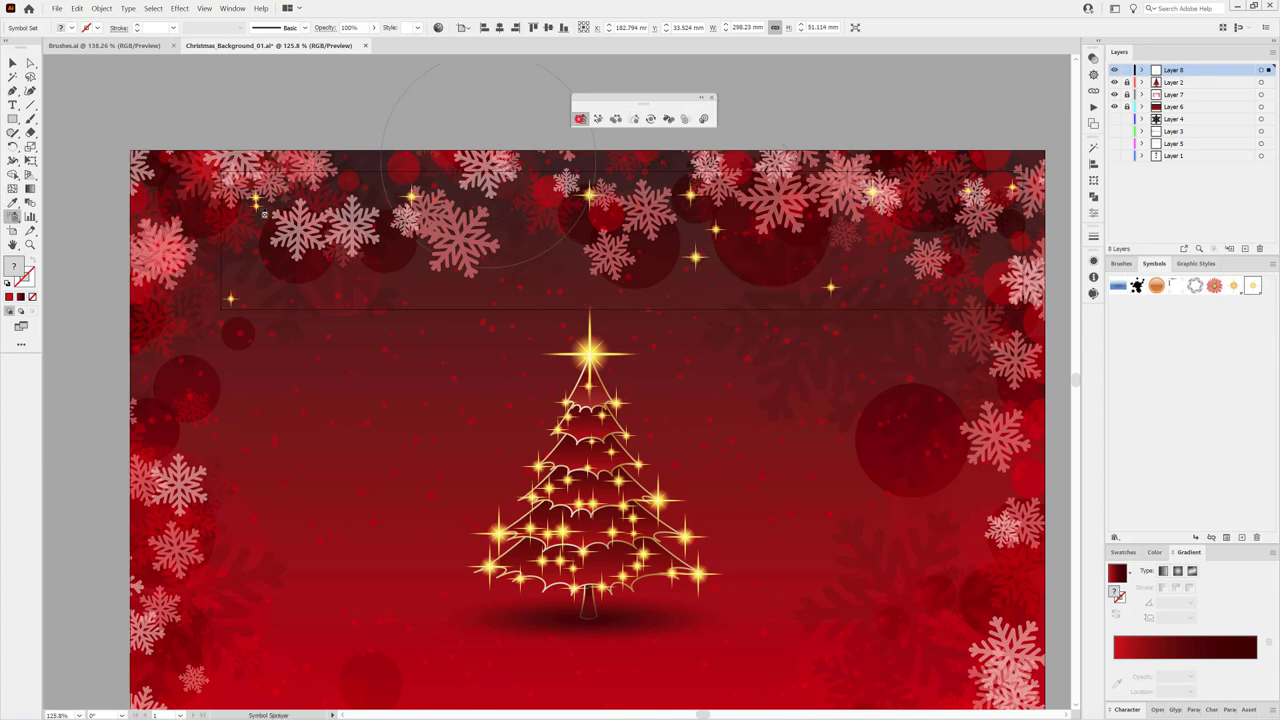
click(158, 195)
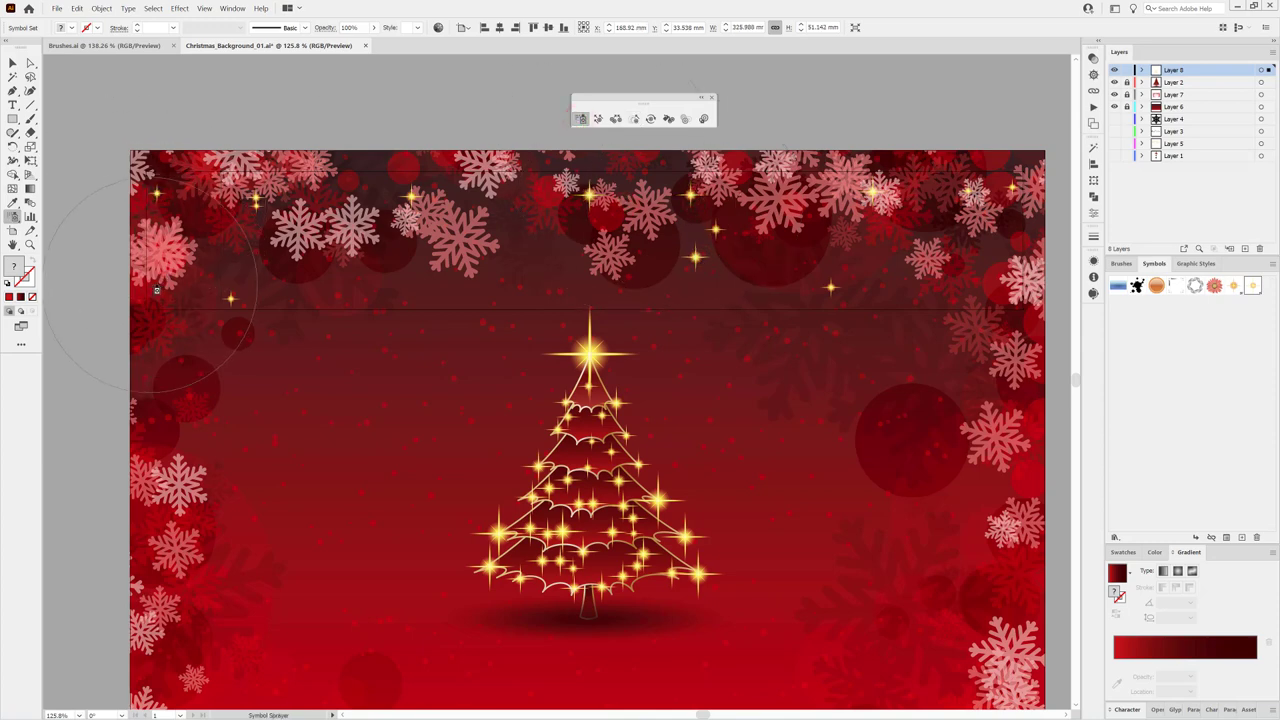
click(156, 289)
click(975, 162)
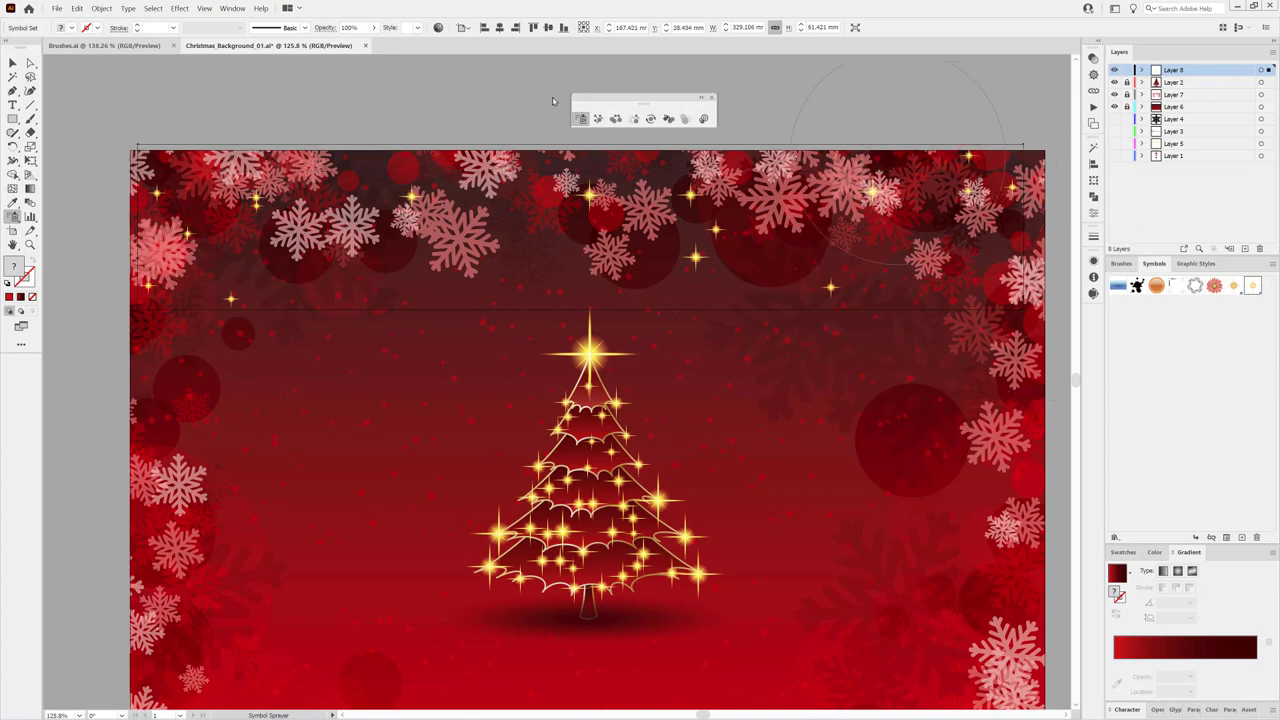
click(598, 119)
drag(975, 141, 925, 213)
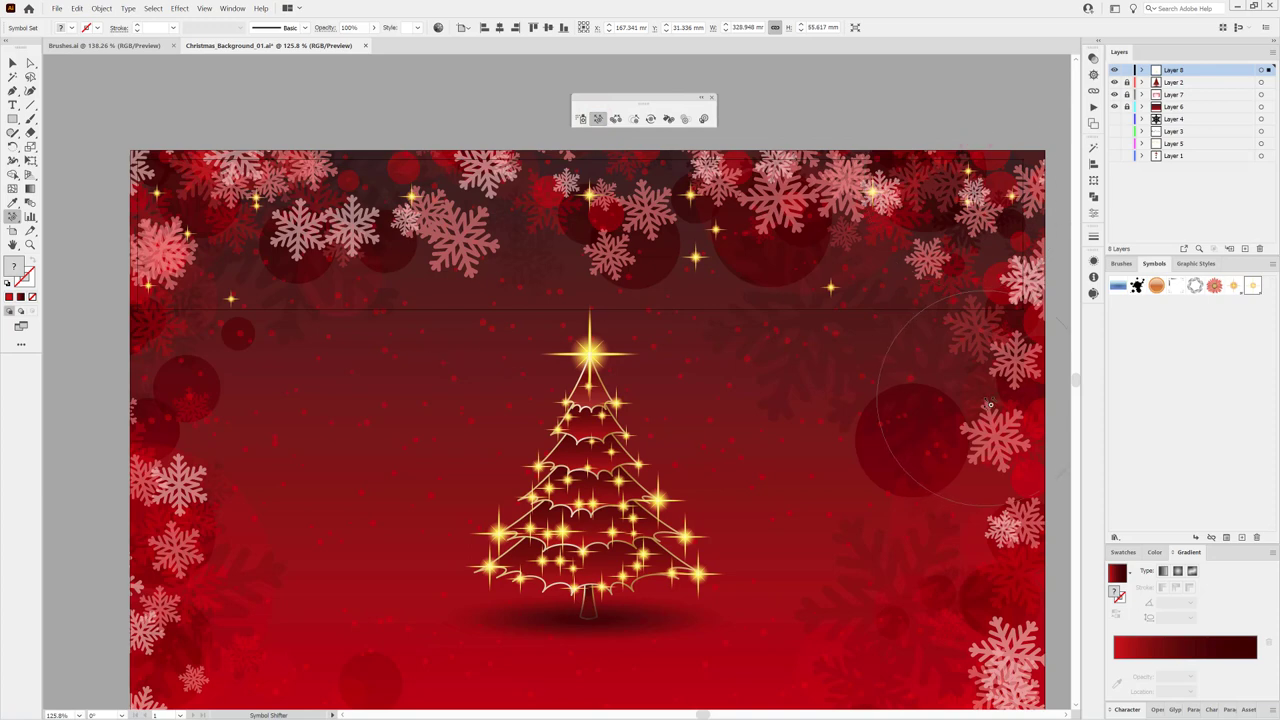
drag(831, 465, 833, 420)
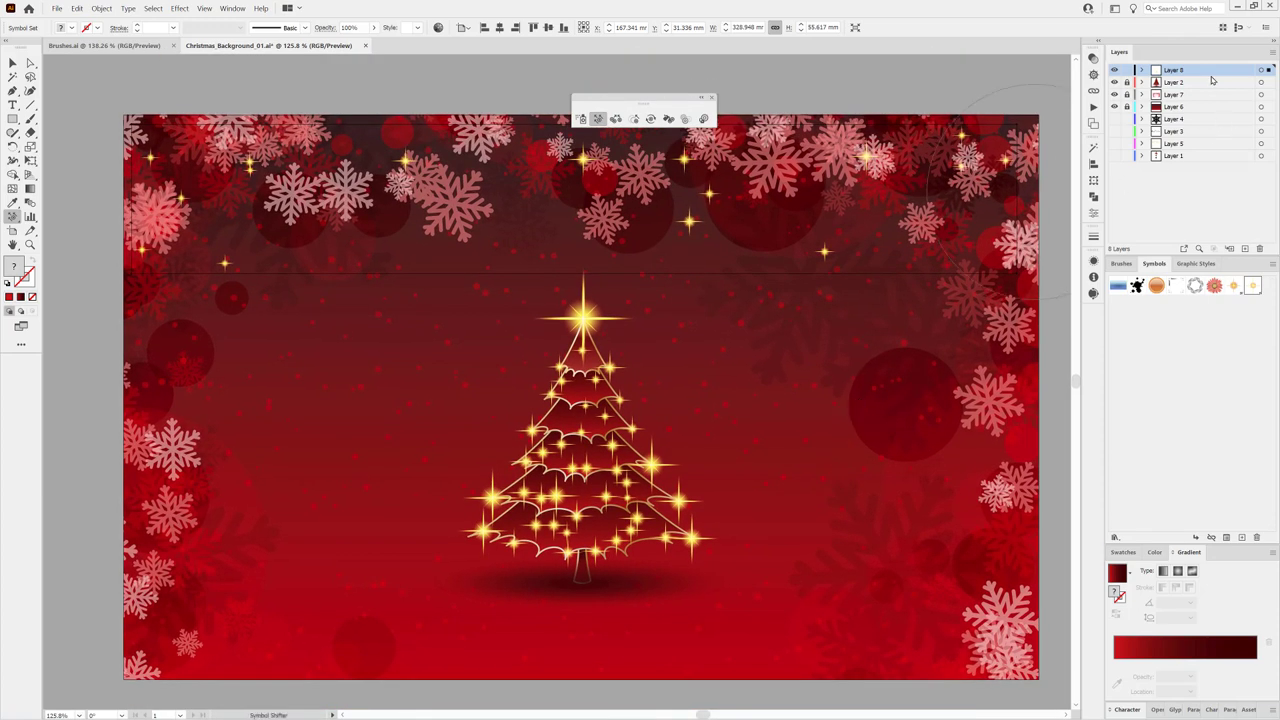
click(1127, 69)
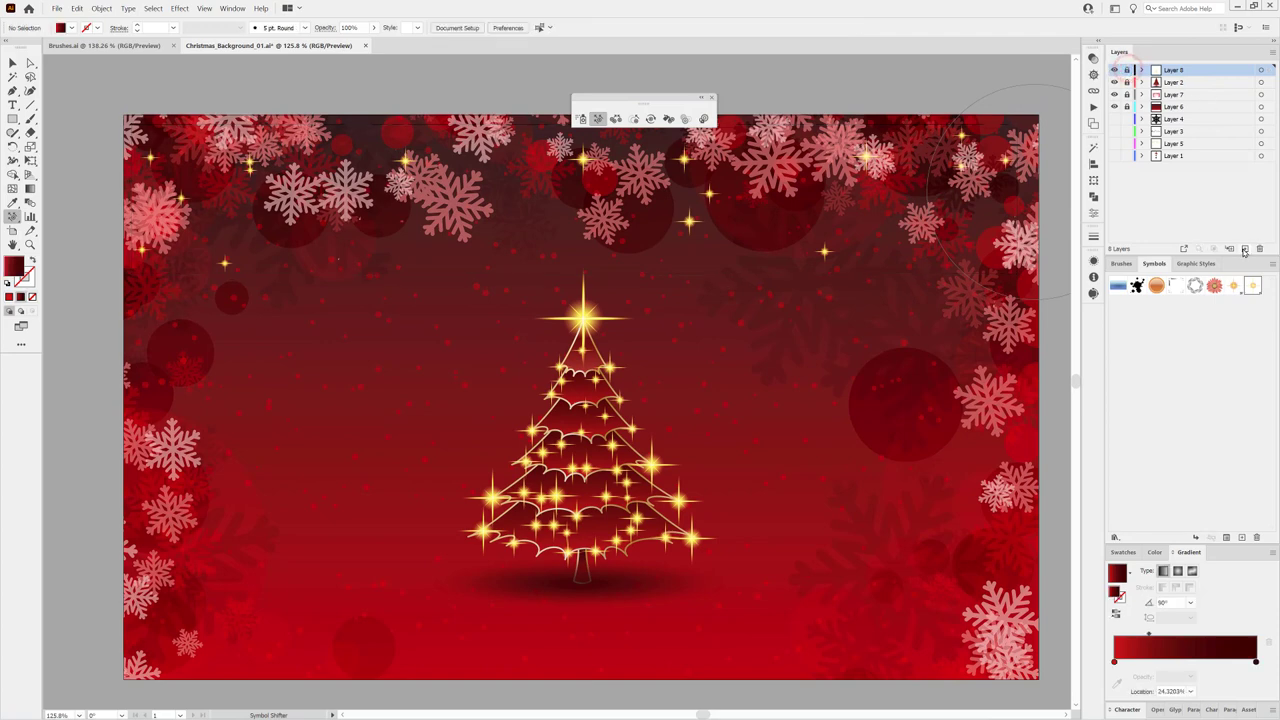
Step: Add a new layer and draw a large circle on the card
click(1245, 249)
click(15, 120)
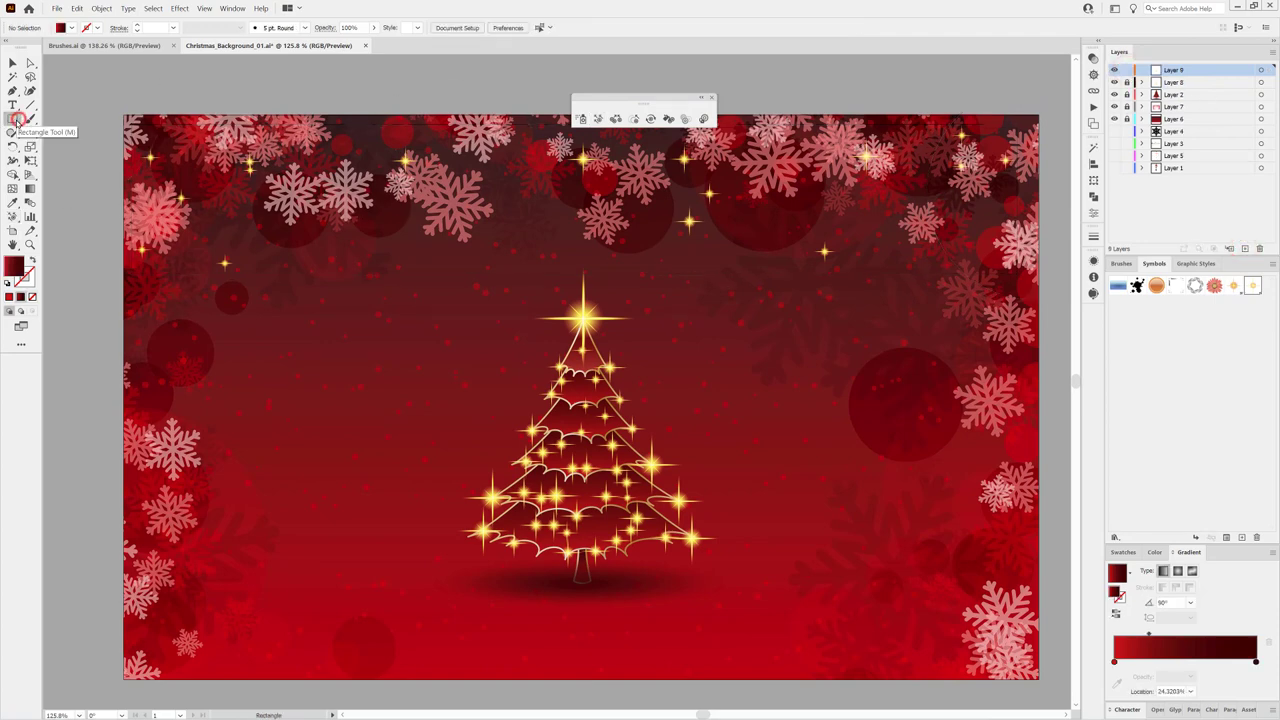
click(12, 117)
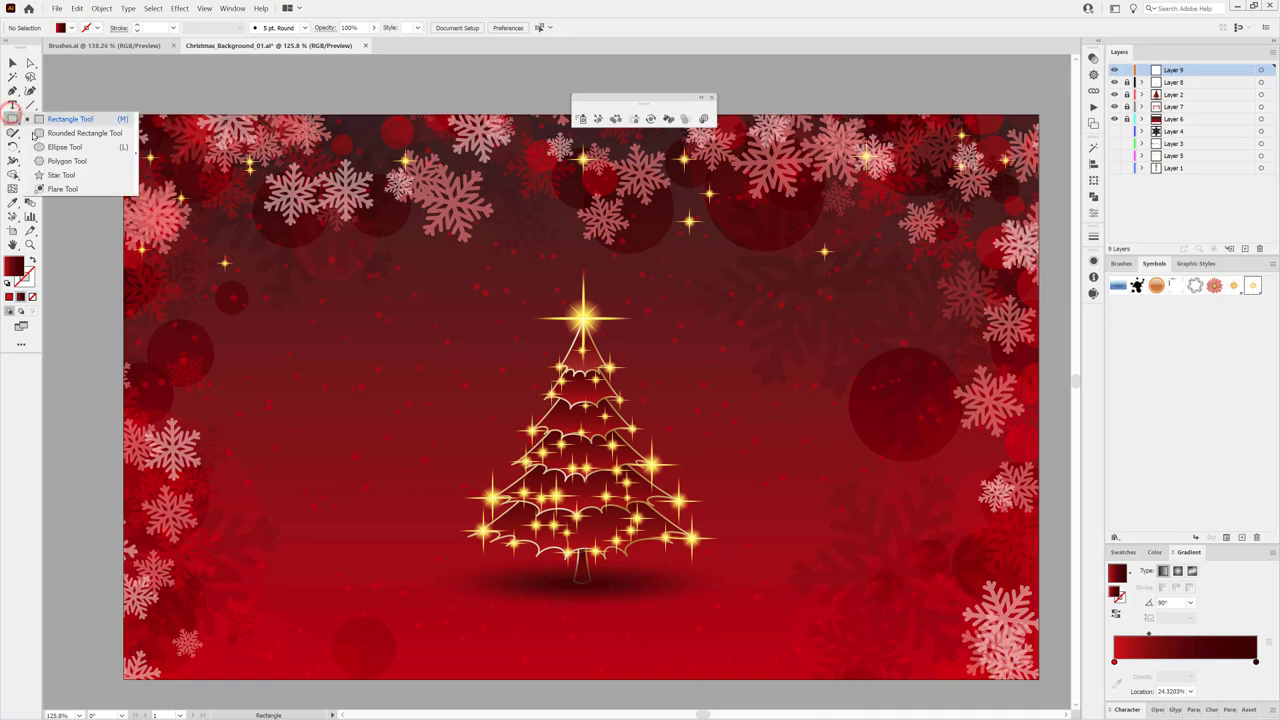
click(62, 147)
mouse_move(691, 265)
mouse_down()
mouse_move(870, 490)
mouse_move(956, 528)
mouse_up()
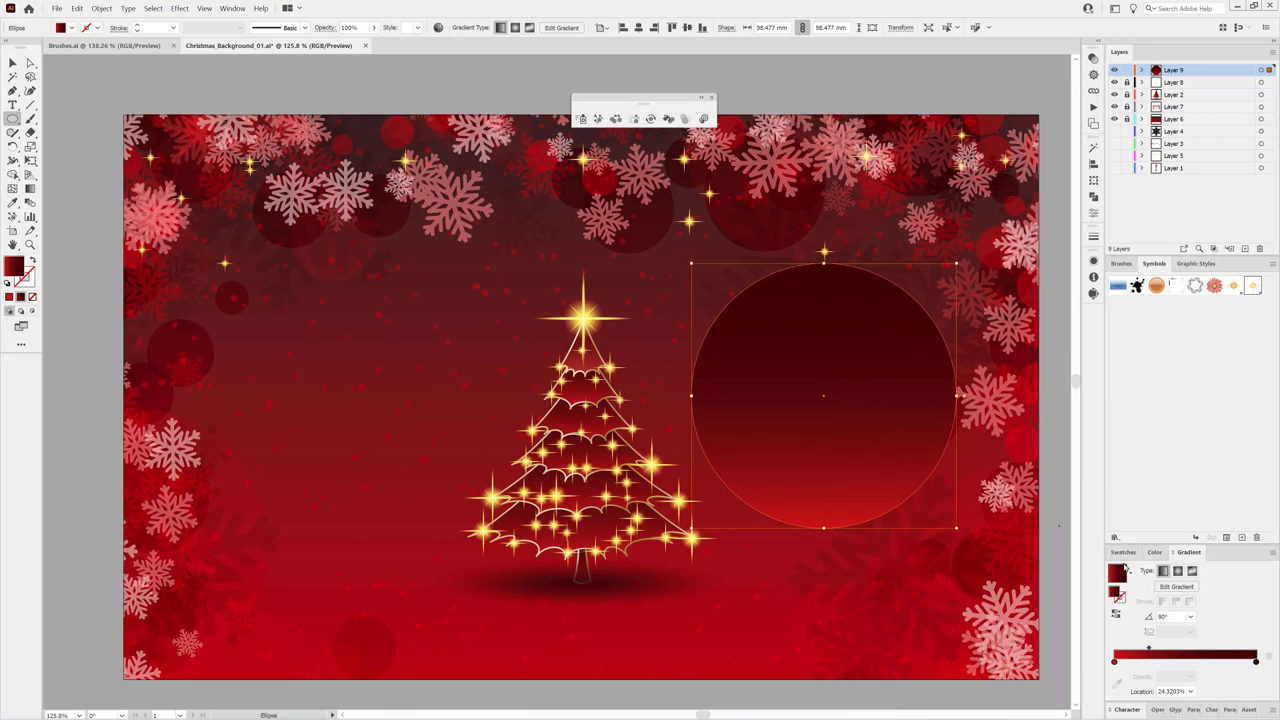
Step: Make the circle's gradient radial with a pale orange-yellow centre stop
click(1178, 572)
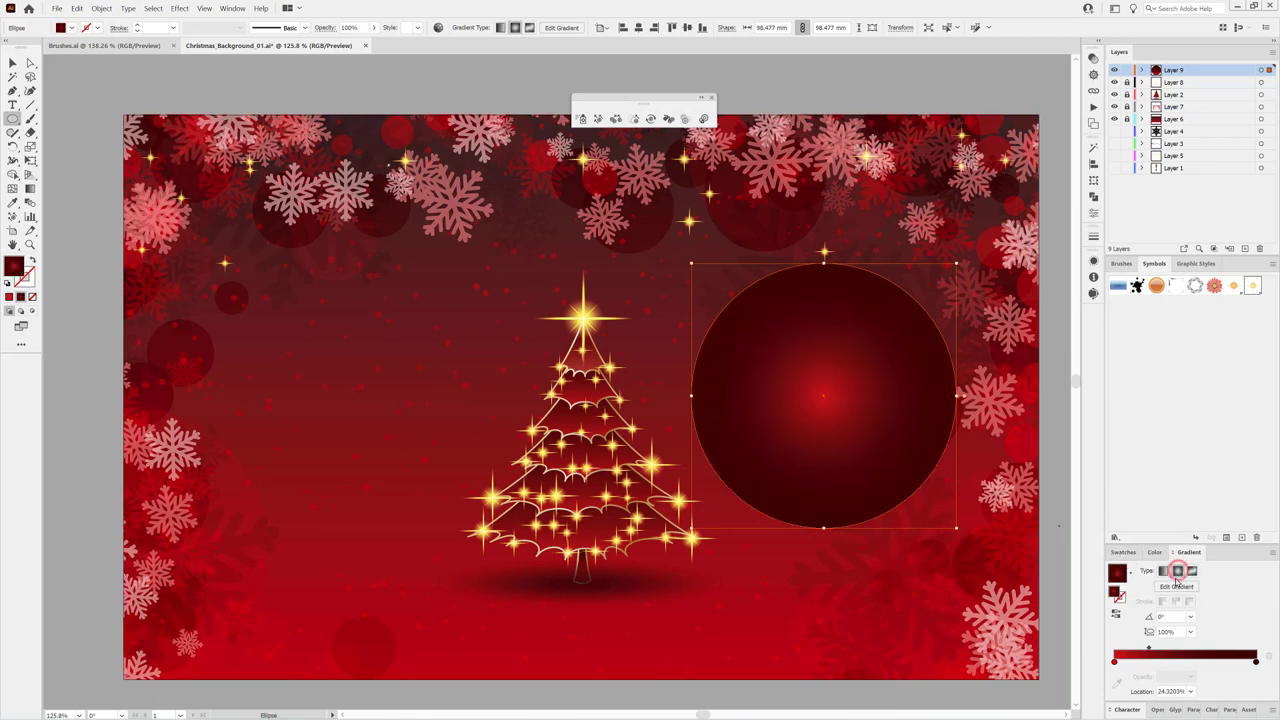
double_click(1115, 662)
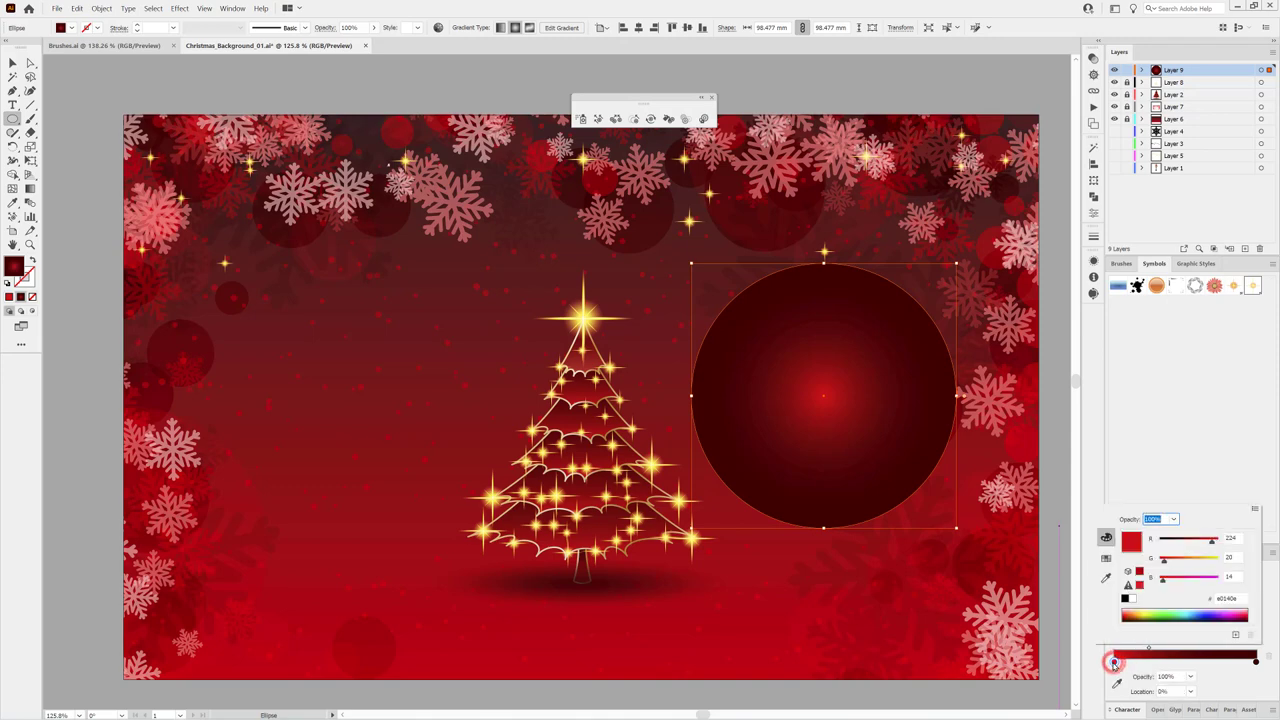
click(1141, 611)
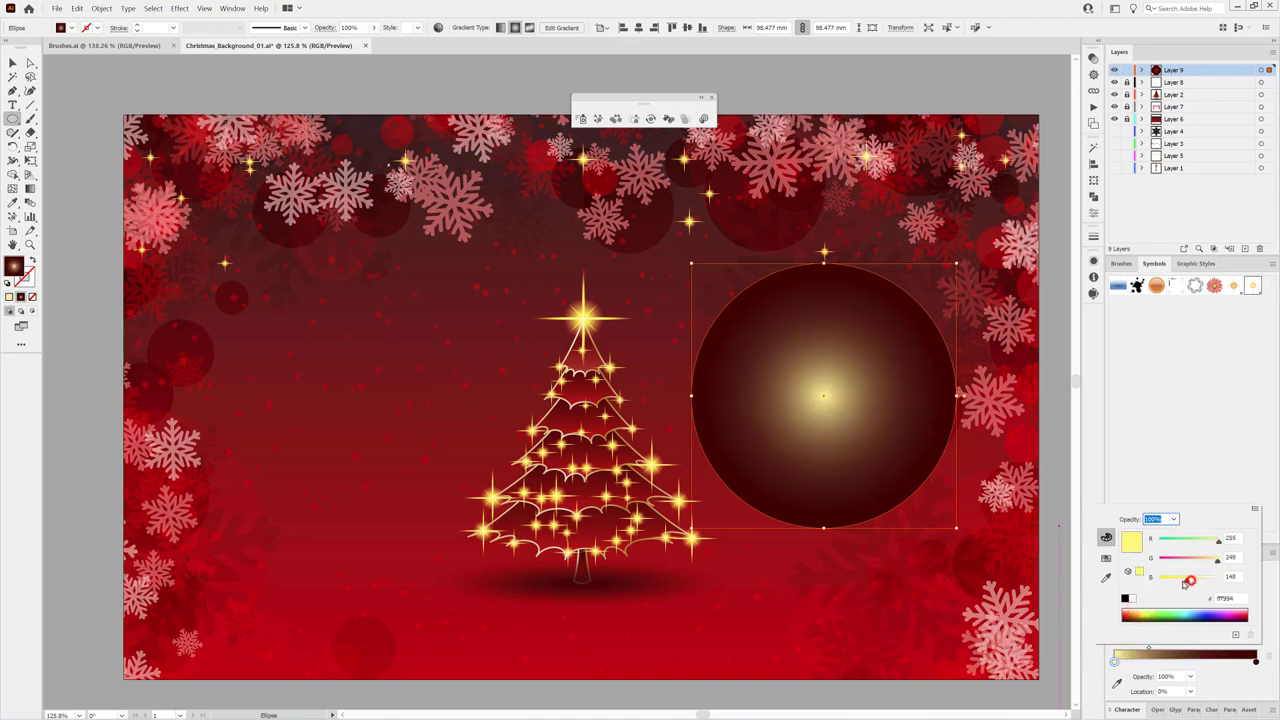
drag(1217, 558, 1210, 562)
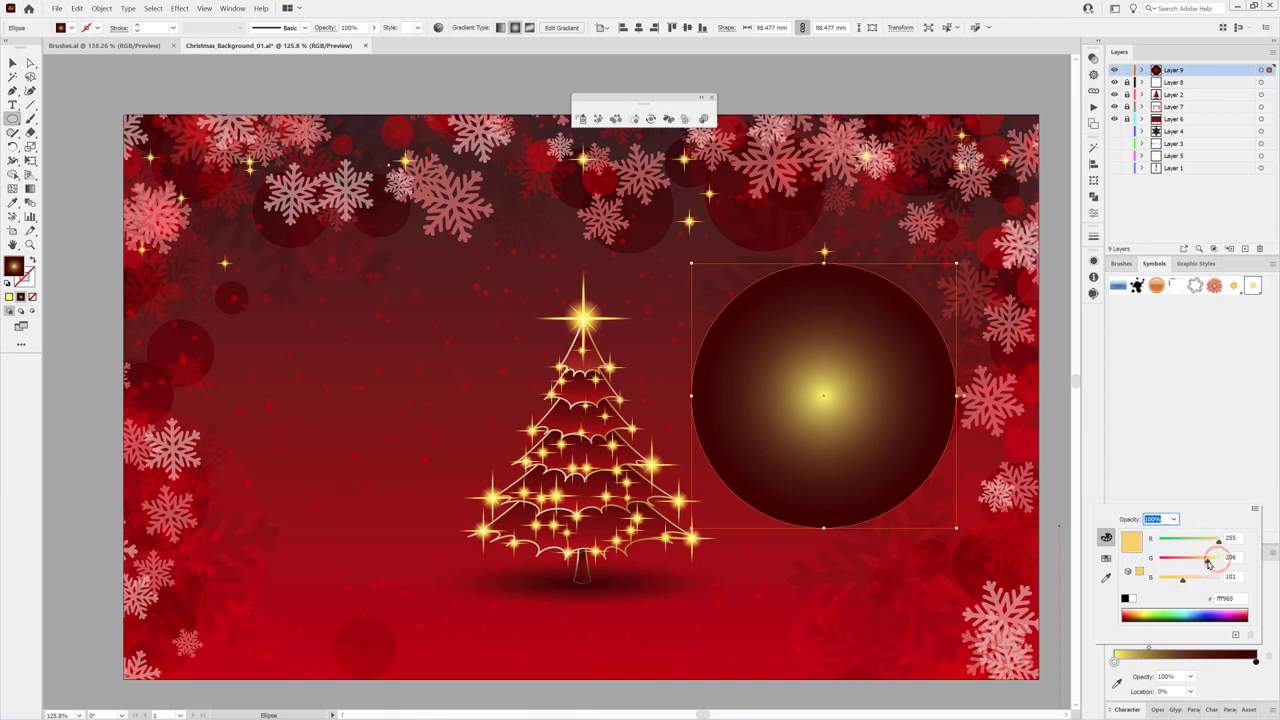
Step: Set the end stop to bright red at 0% opacity and widen the blend toward the edge
click(1256, 662)
double_click(1256, 662)
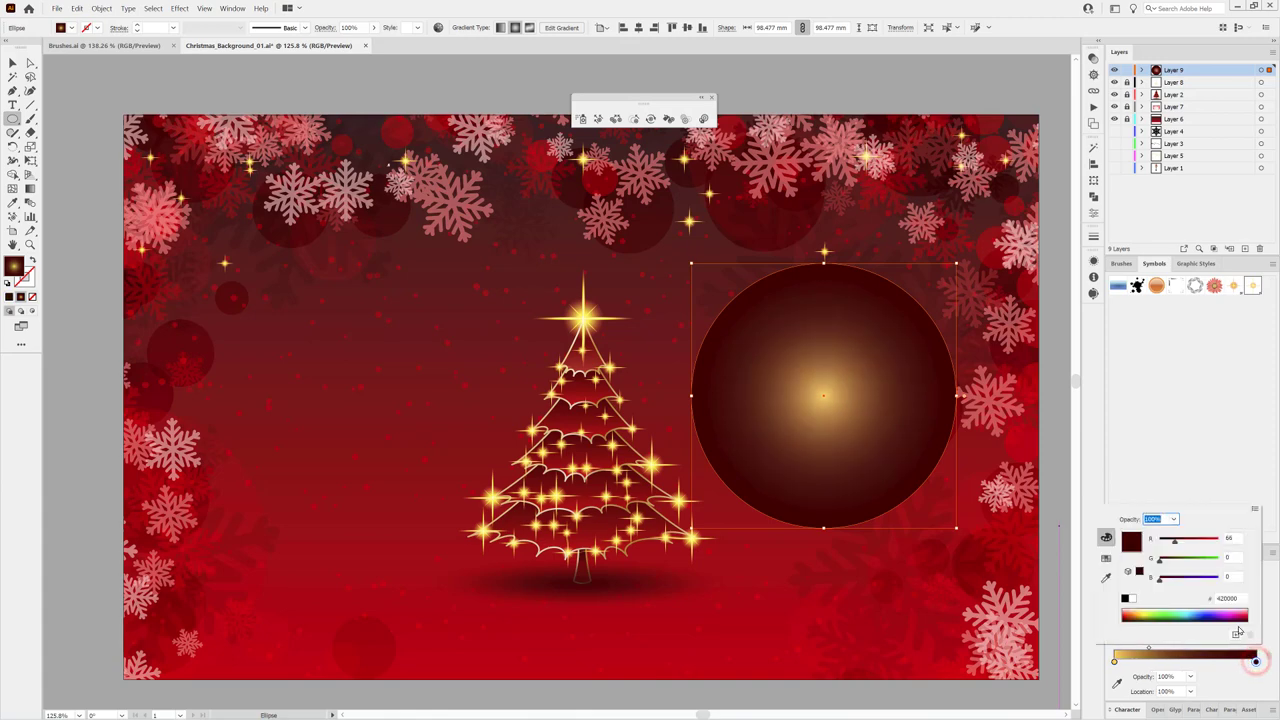
drag(1176, 543, 1243, 564)
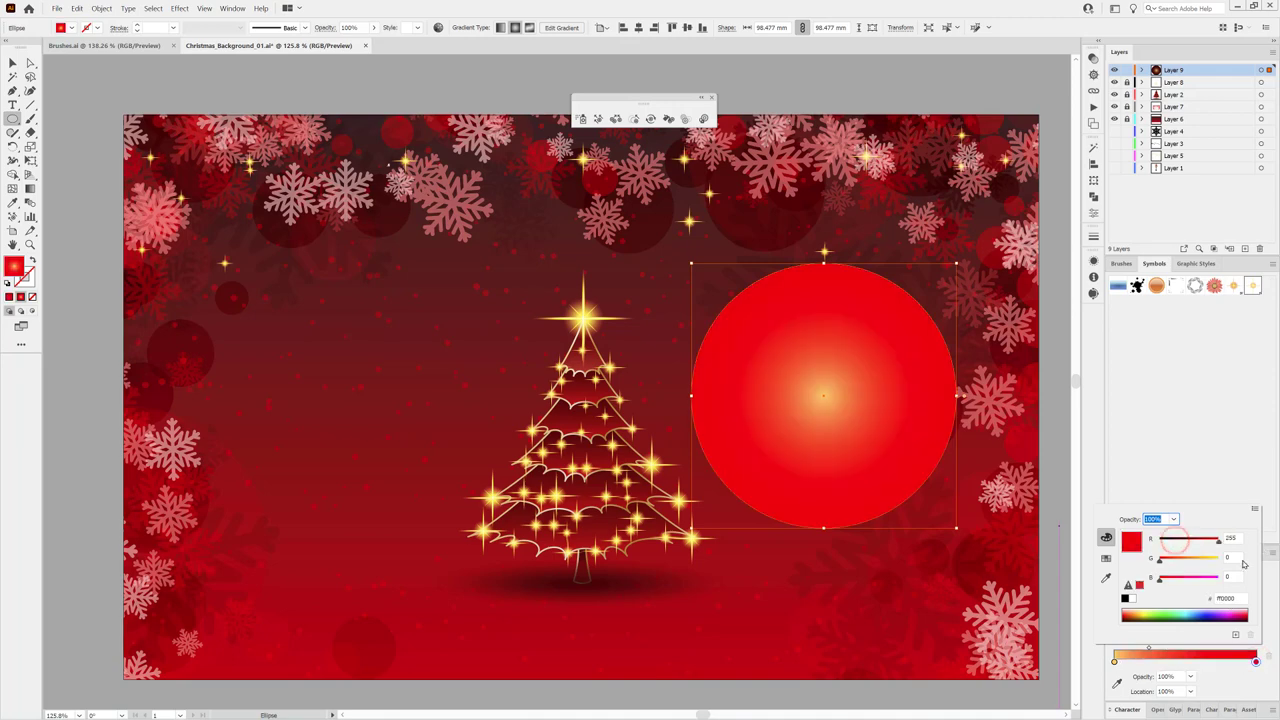
click(1150, 650)
drag(1150, 650, 1186, 651)
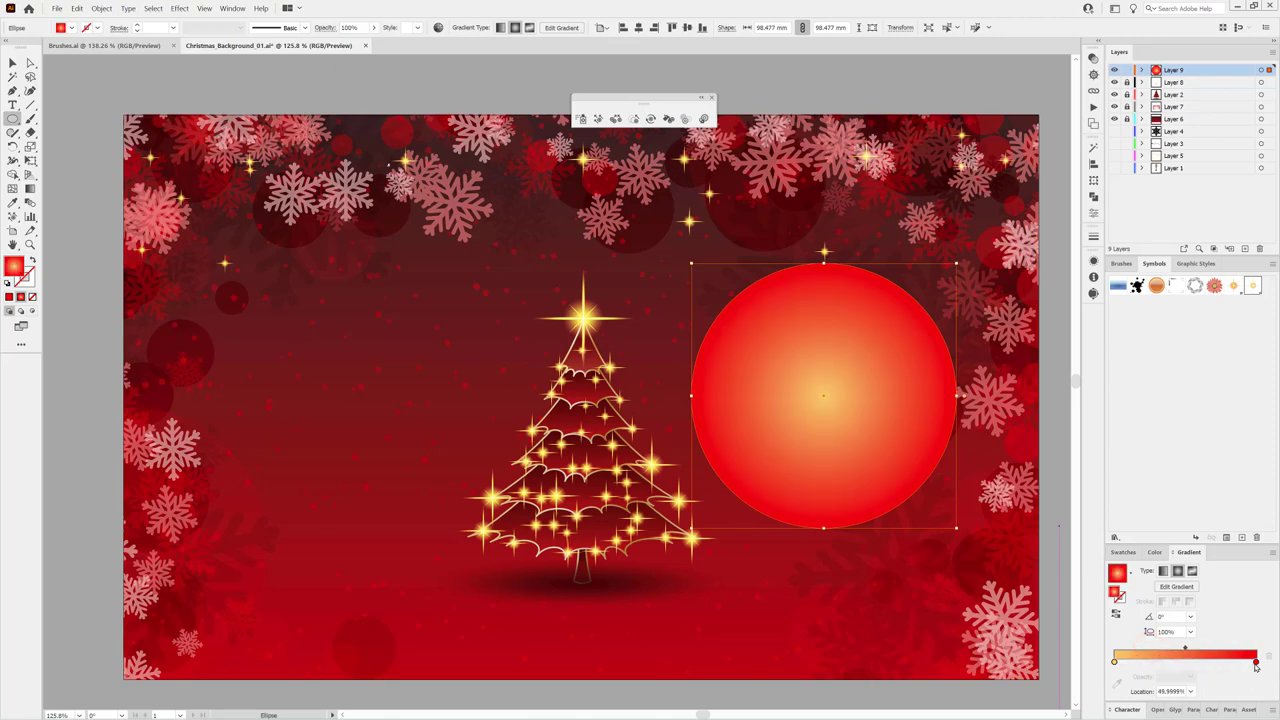
click(1256, 662)
click(1190, 679)
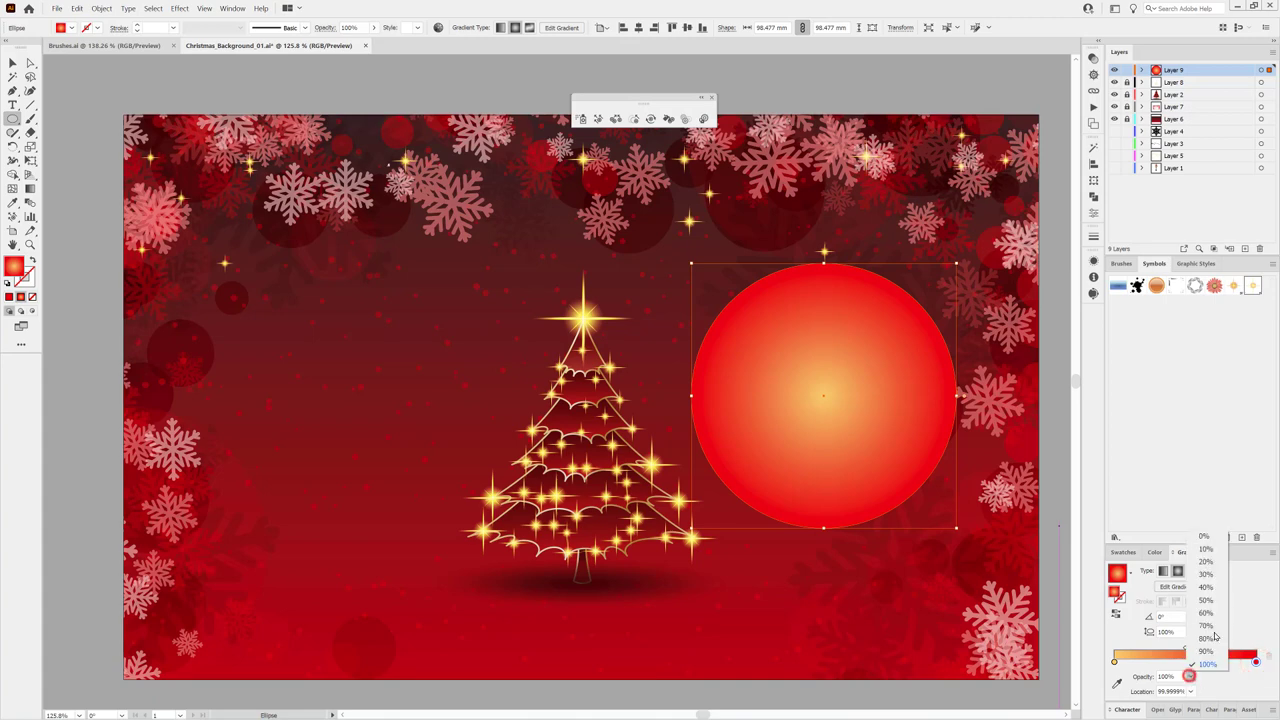
click(1212, 537)
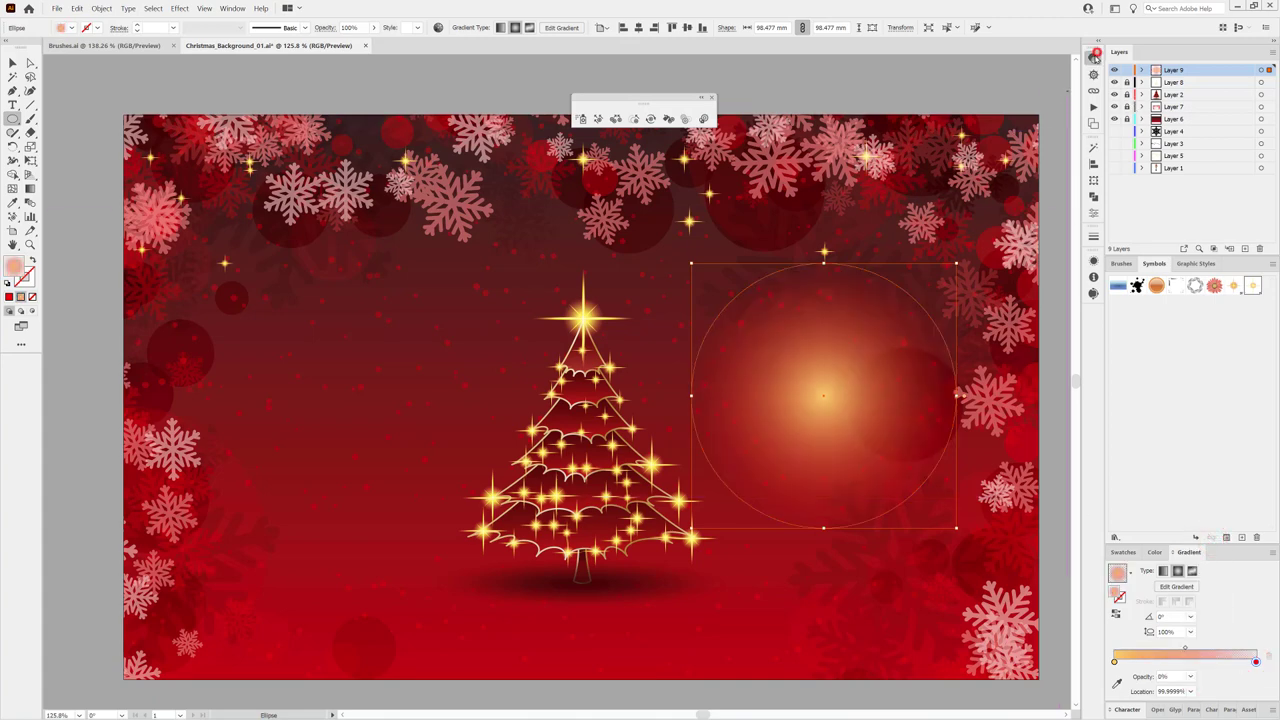
Step: Blend the glow circle in Screen mode and move it to the card's top-right corner
click(1095, 57)
click(982, 71)
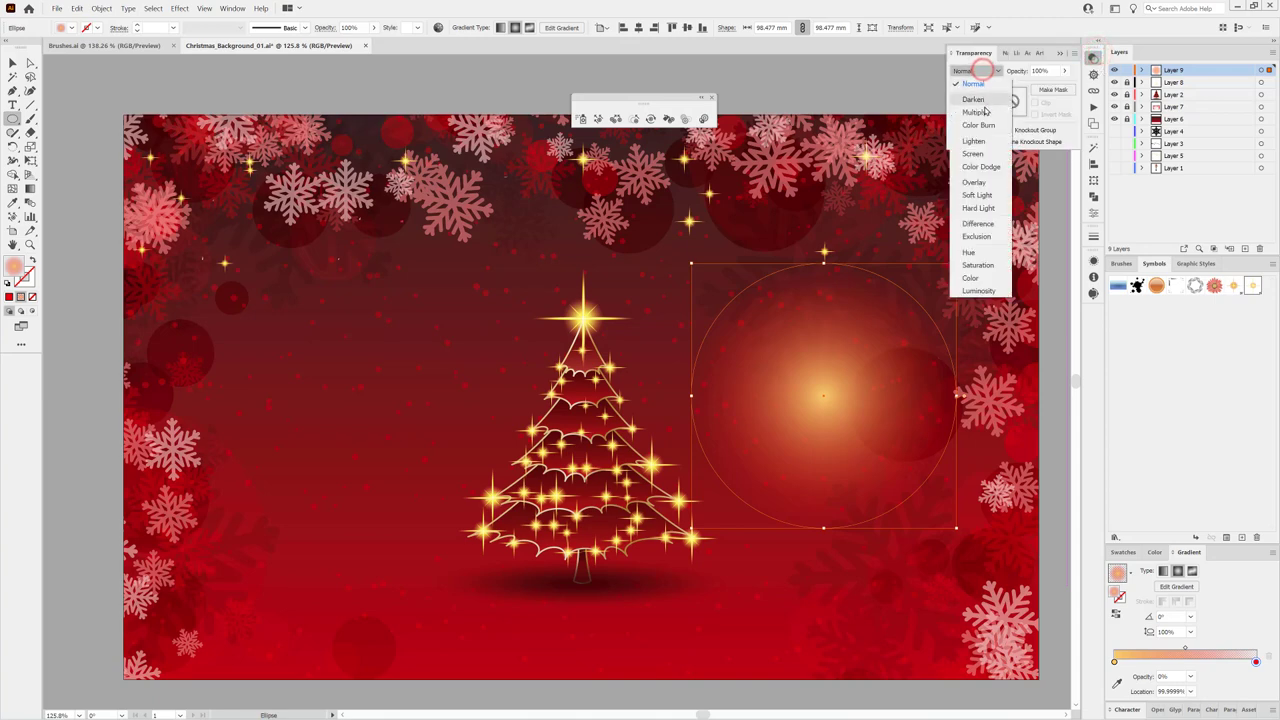
click(972, 153)
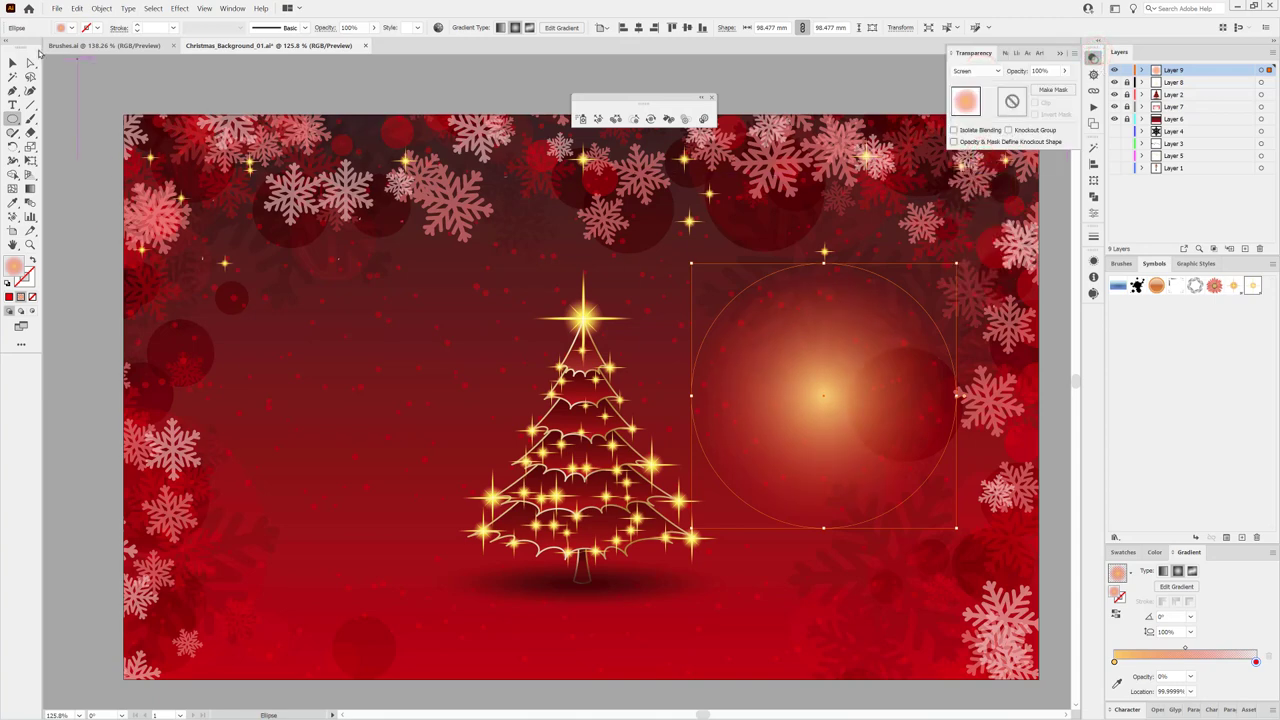
click(30, 161)
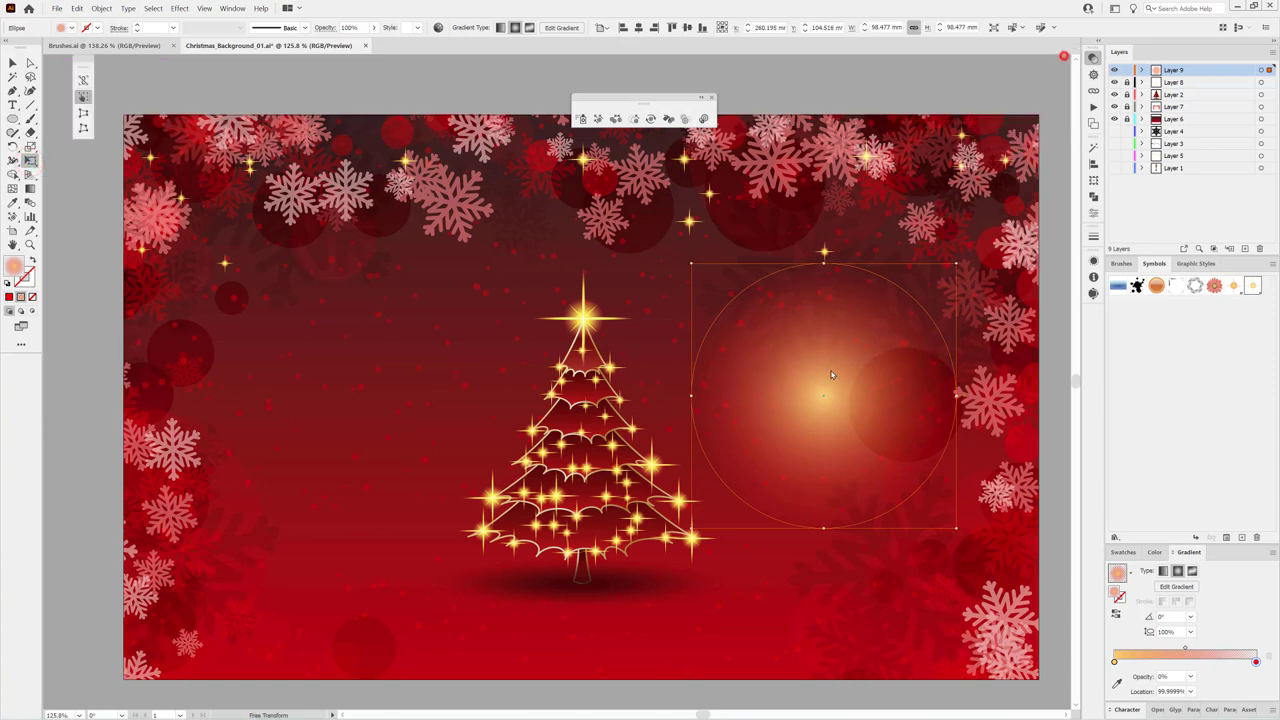
mouse_move(828, 423)
mouse_down()
mouse_move(898, 335)
mouse_move(950, 213)
mouse_move(929, 274)
mouse_up()
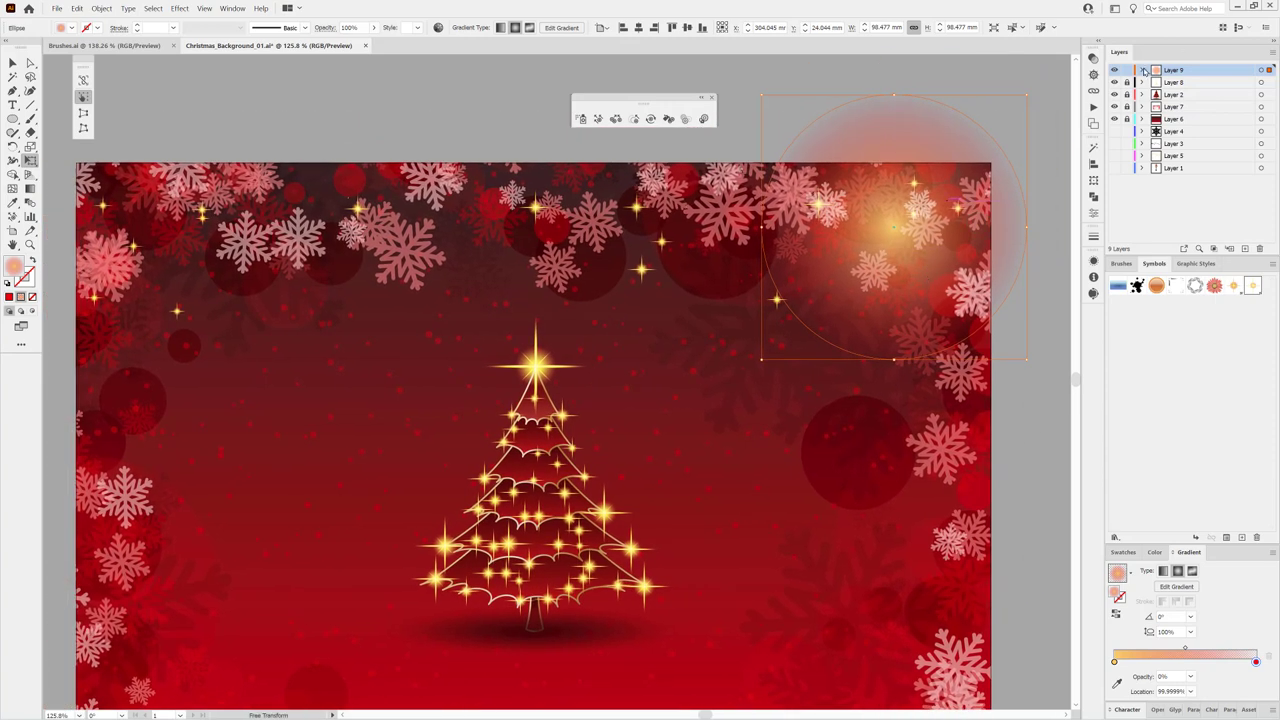
scroll(694, 512, down, 3)
Step: Copy the Layer 6 background rectangle, lock Layer 6, and paste it in front in Layer 9
scroll(748, 420, down, 1)
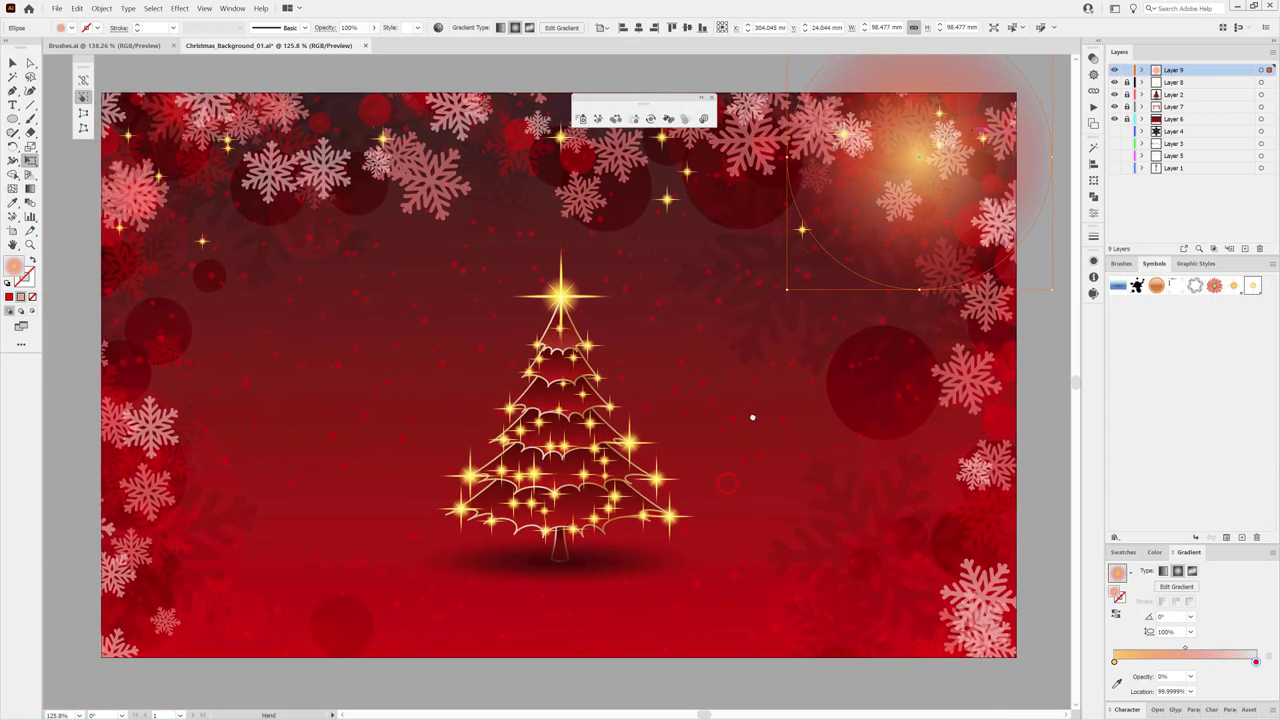
click(1262, 119)
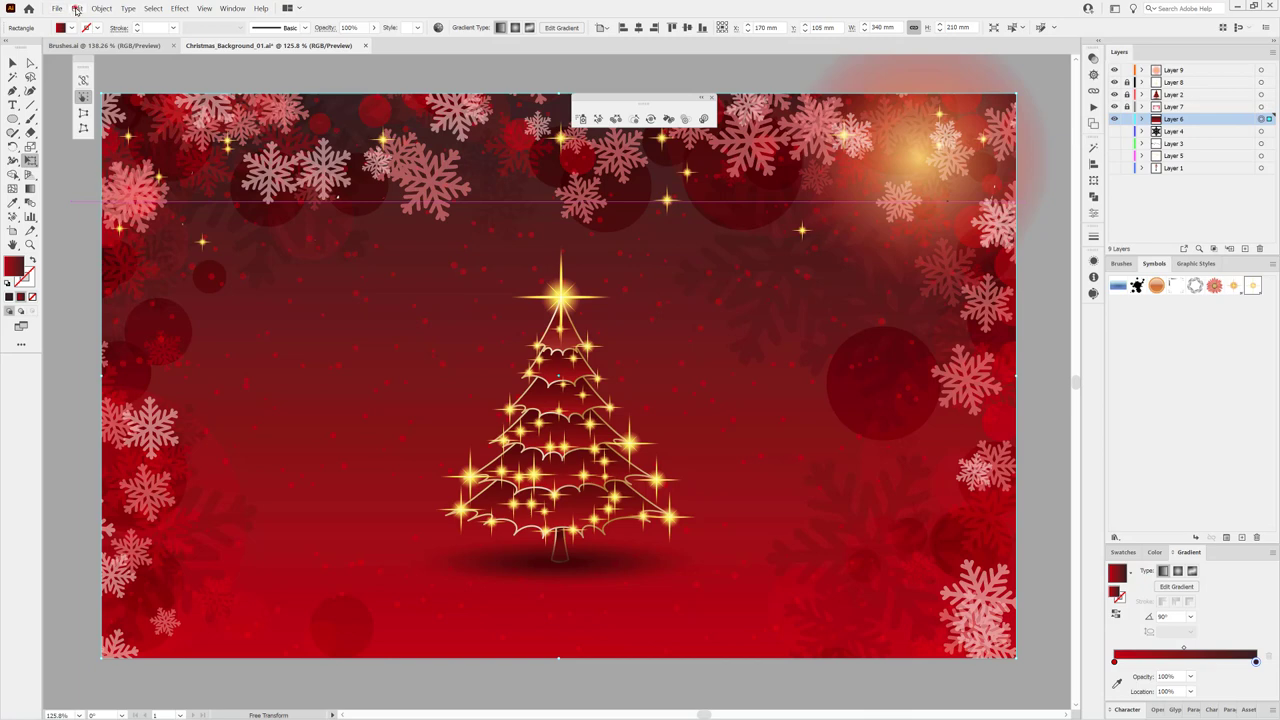
click(76, 10)
click(84, 52)
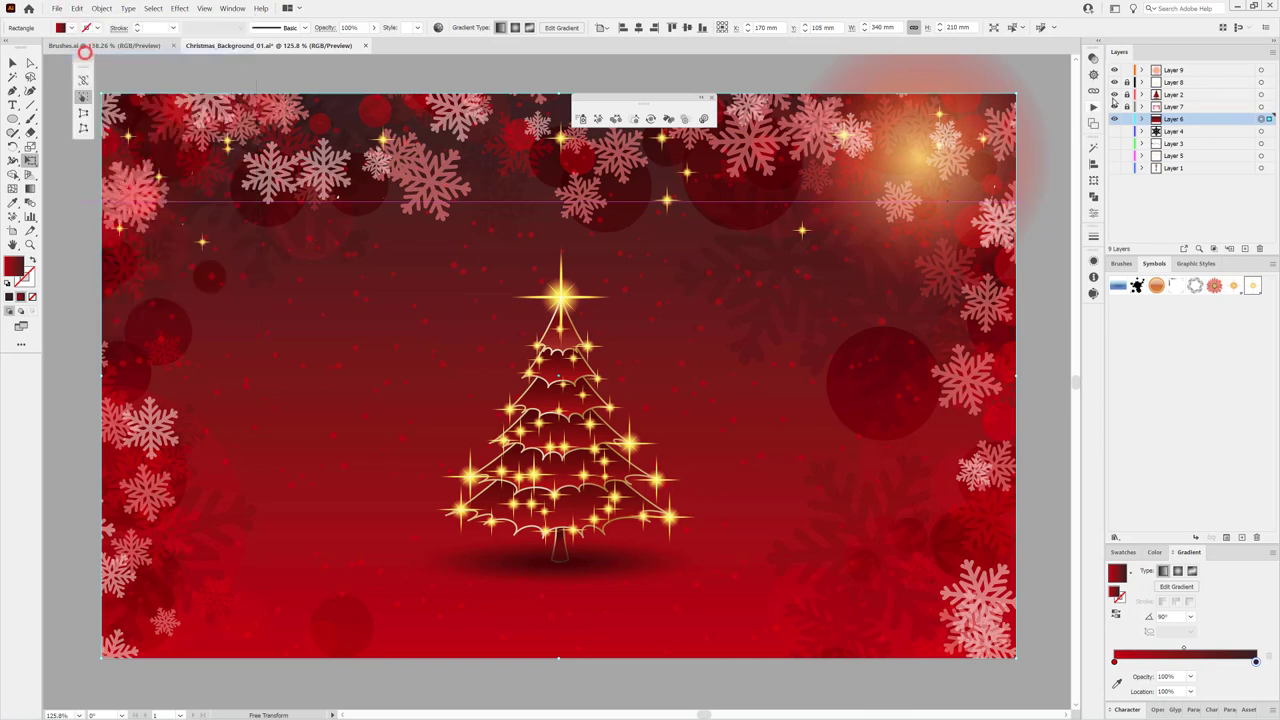
click(1196, 71)
click(1127, 119)
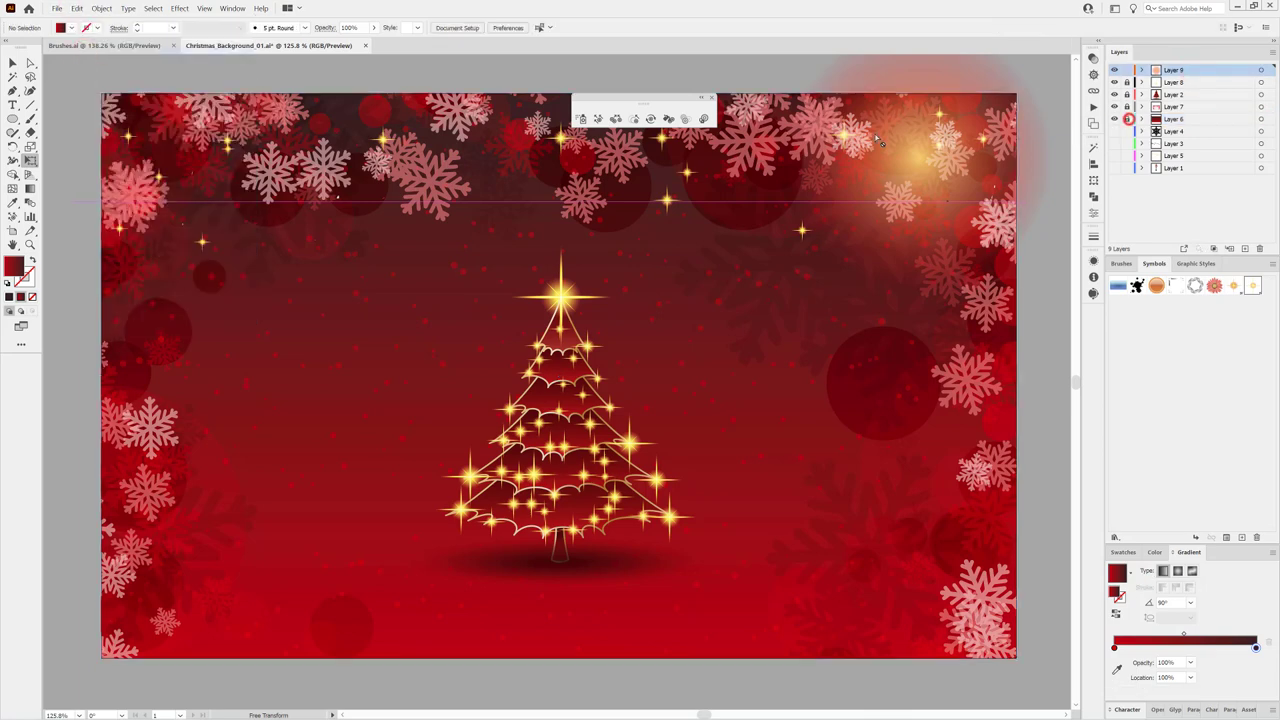
click(76, 8)
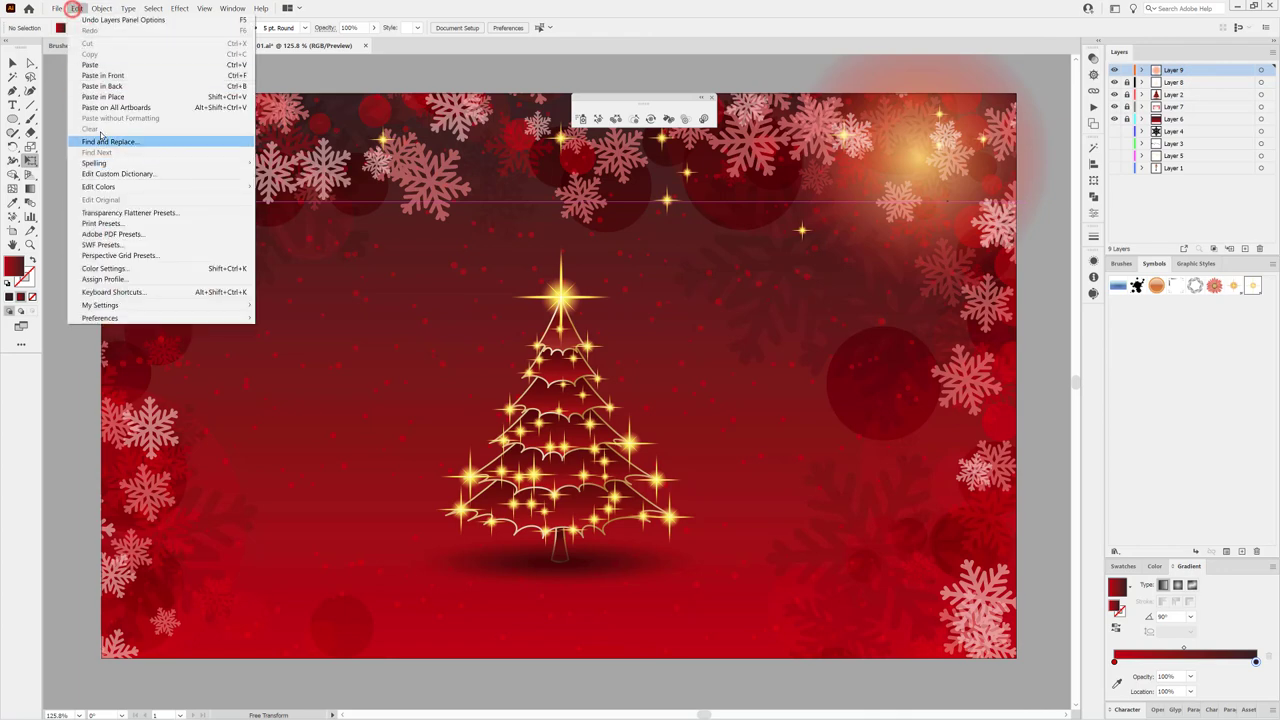
click(120, 99)
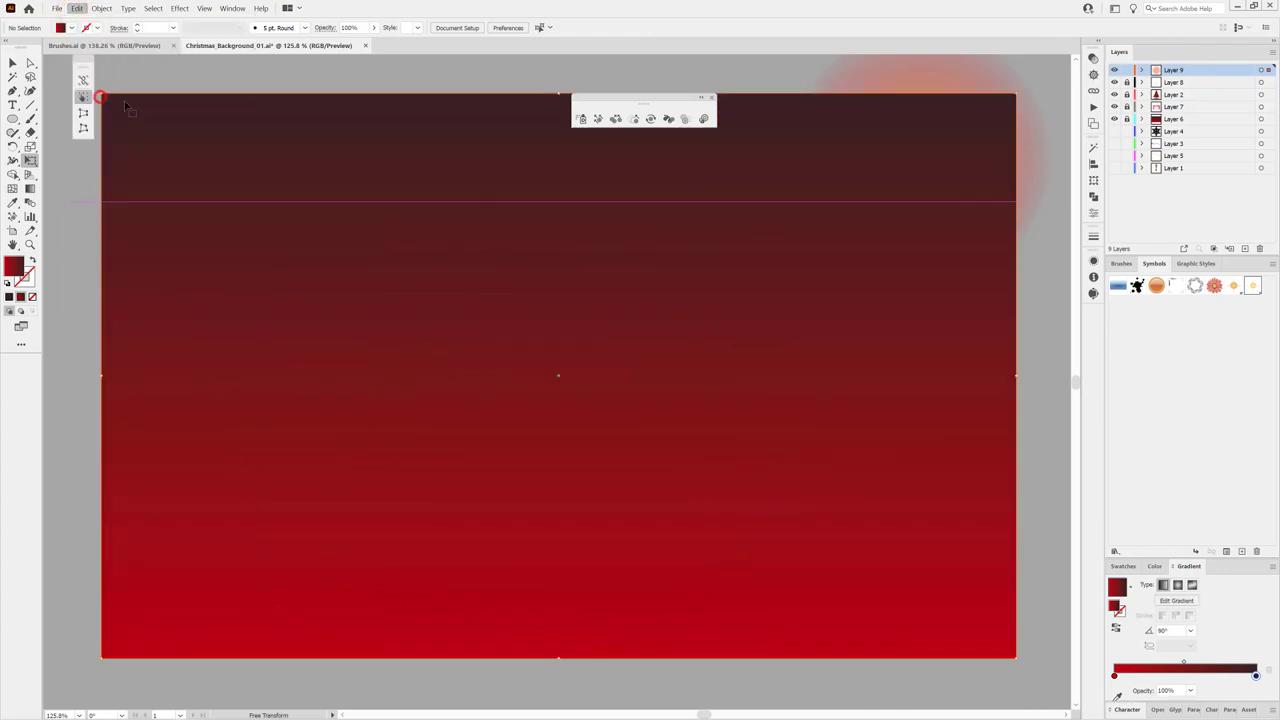
Step: Make a clipping mask in Layer 9 so the rectangle clips the glow ellipse
click(1140, 70)
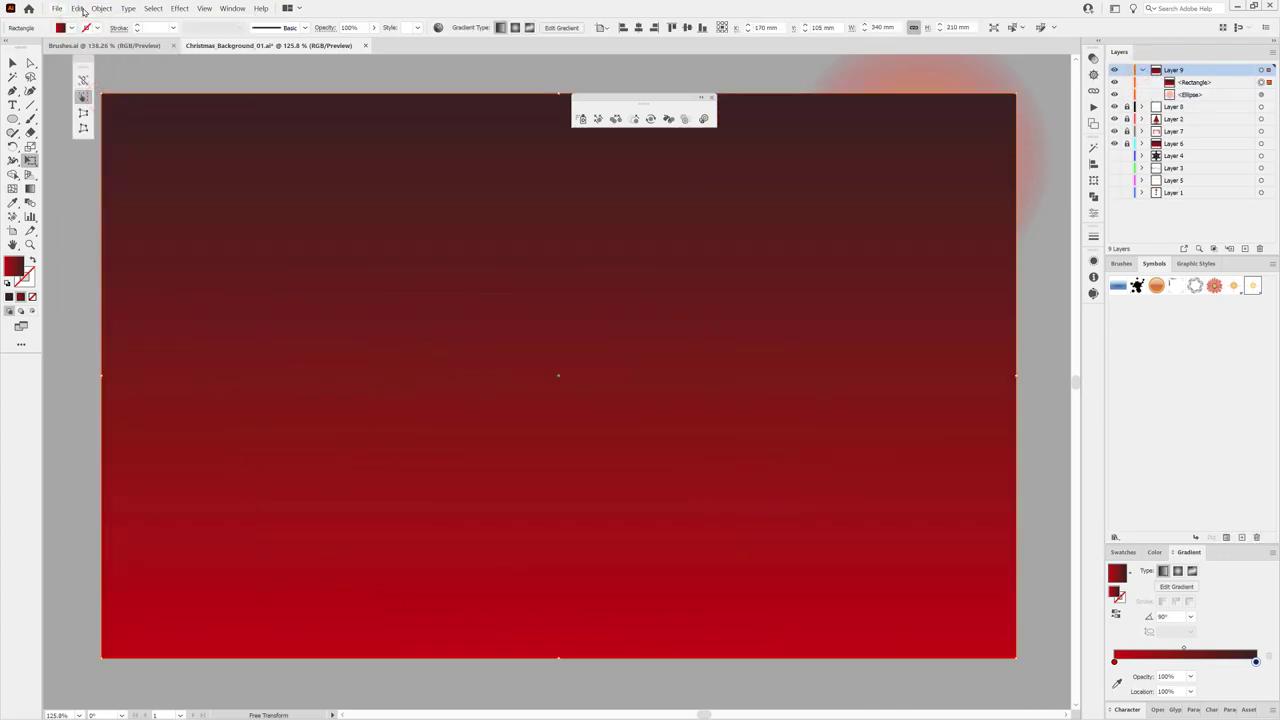
click(153, 8)
click(158, 45)
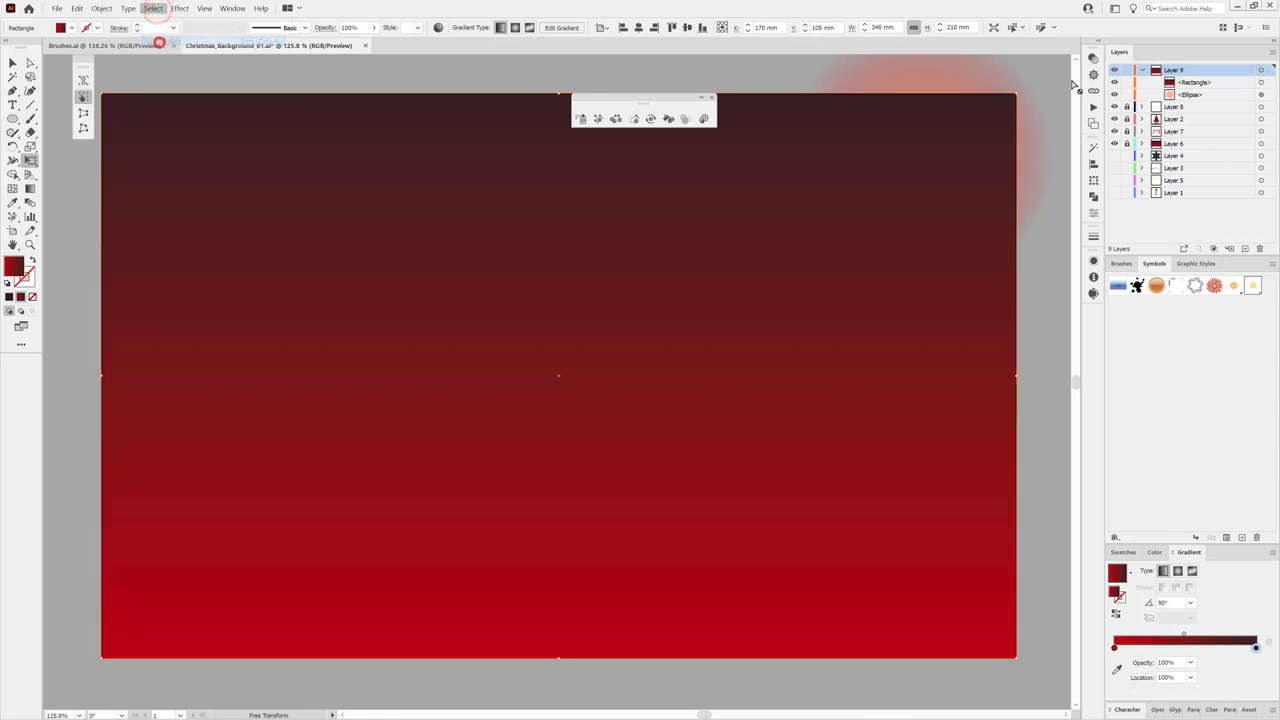
click(1214, 248)
click(1204, 94)
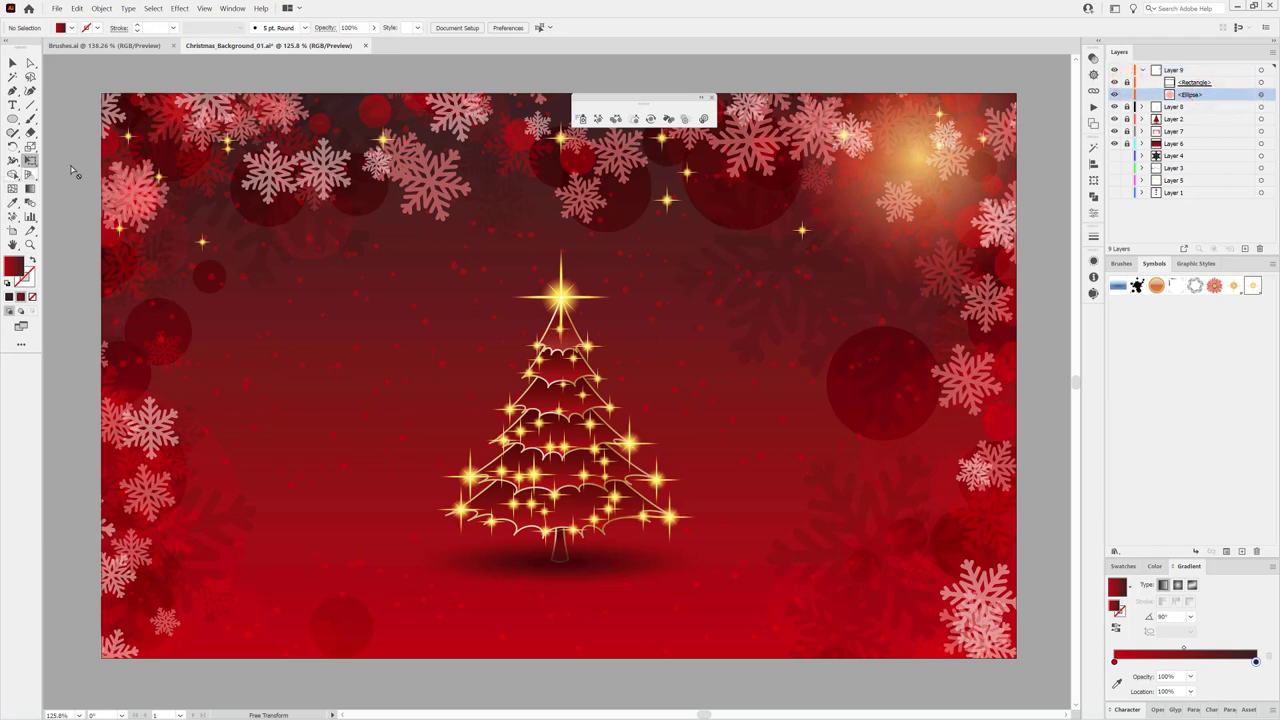
Step: Enlarge the top-right glow ellipse so it spreads over the corner
click(1259, 94)
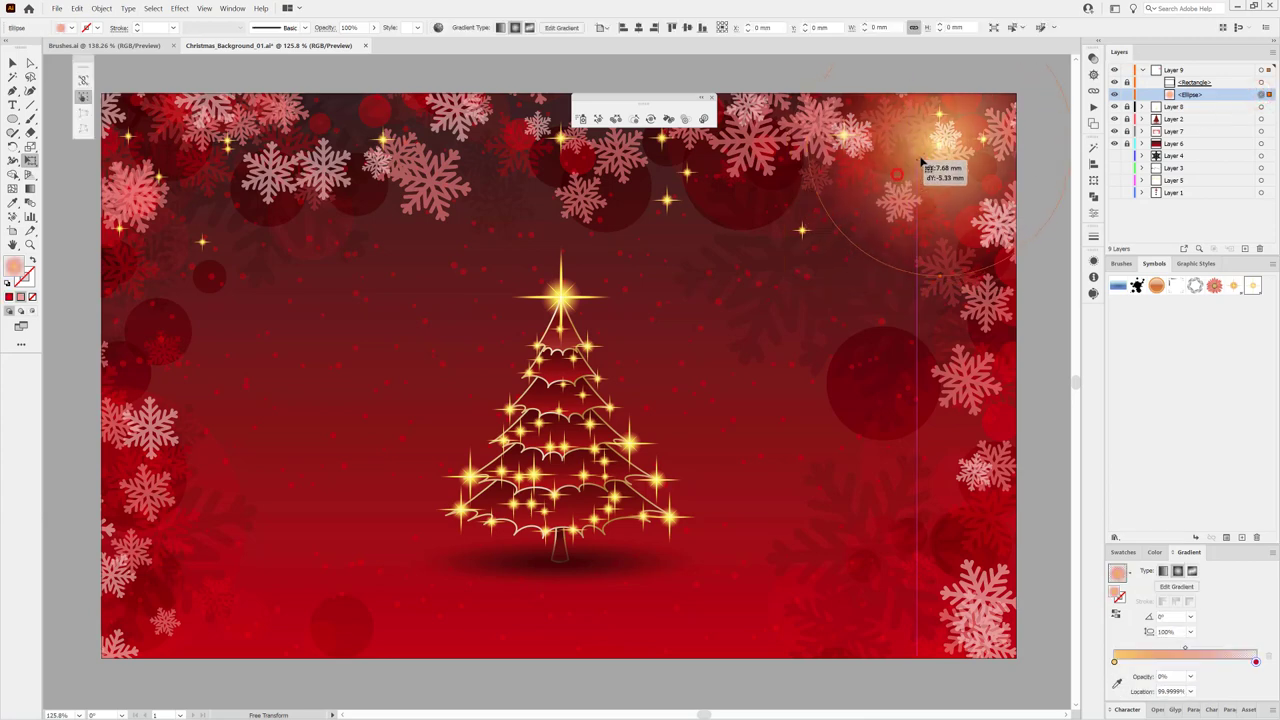
drag(798, 288, 903, 211)
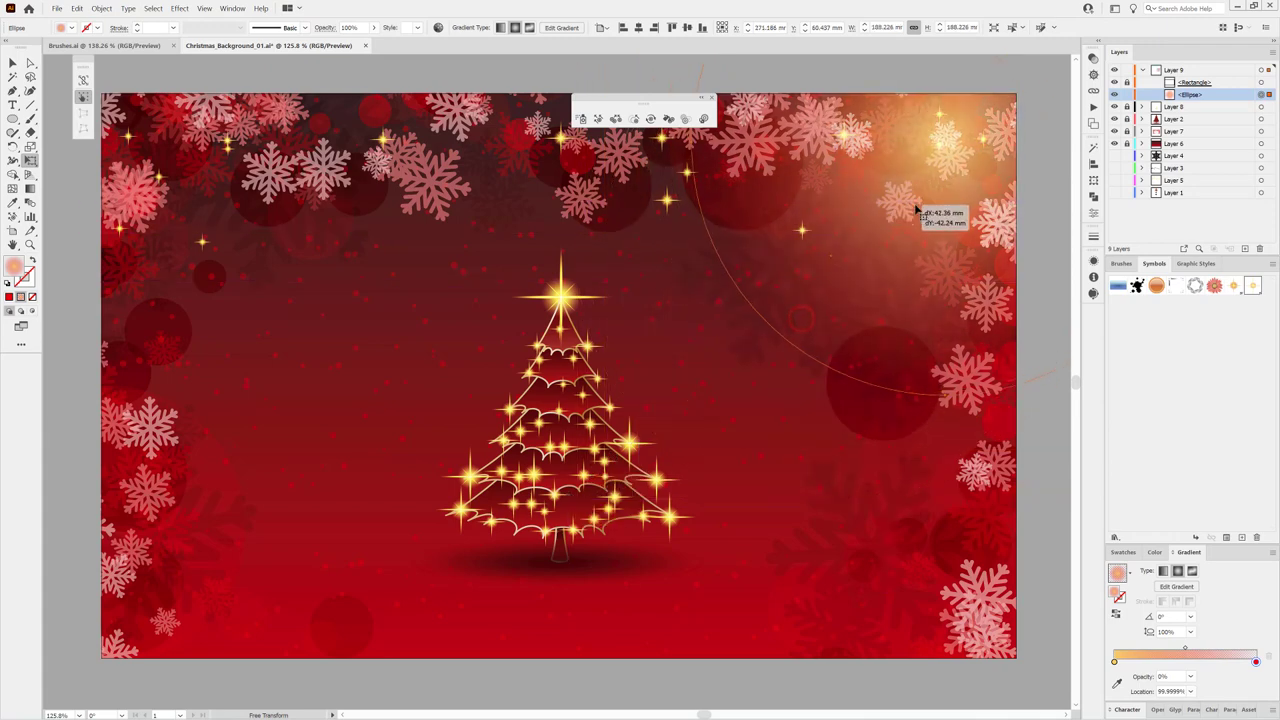
drag(903, 211, 925, 204)
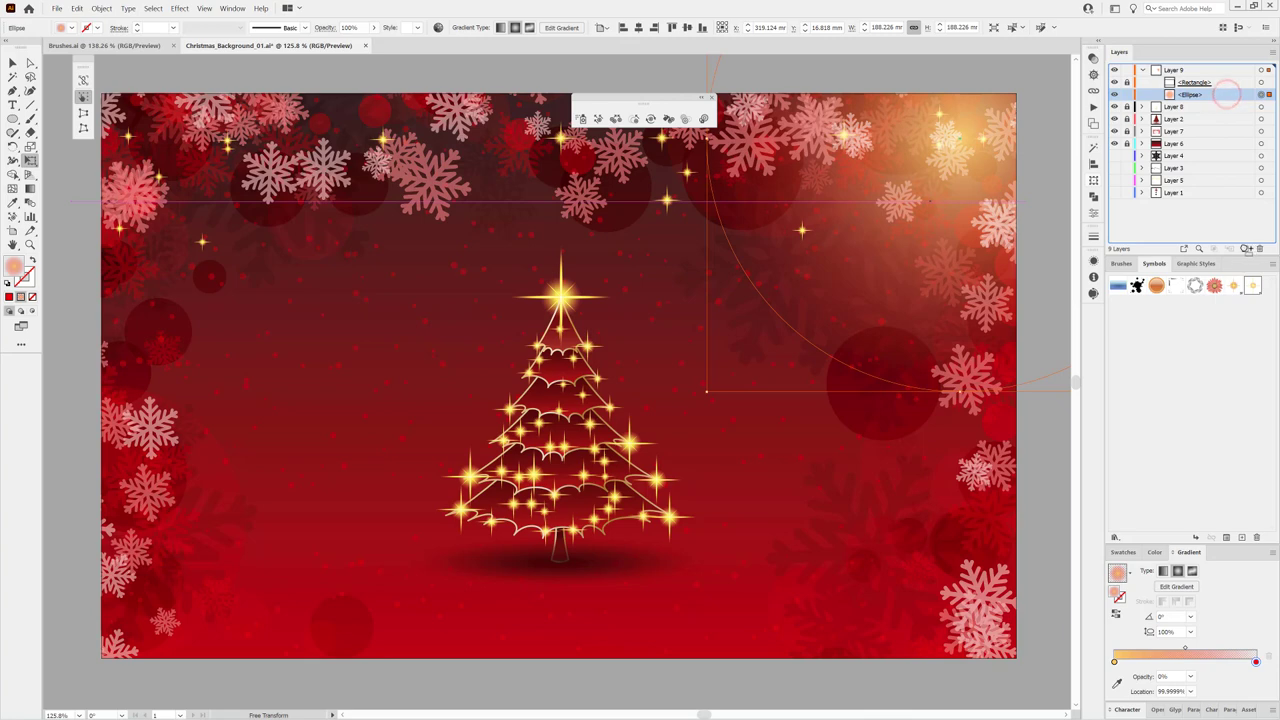
Step: Duplicate the glow twice, placing one copy higher on the top edge and one on the left edge
drag(1228, 96, 1245, 248)
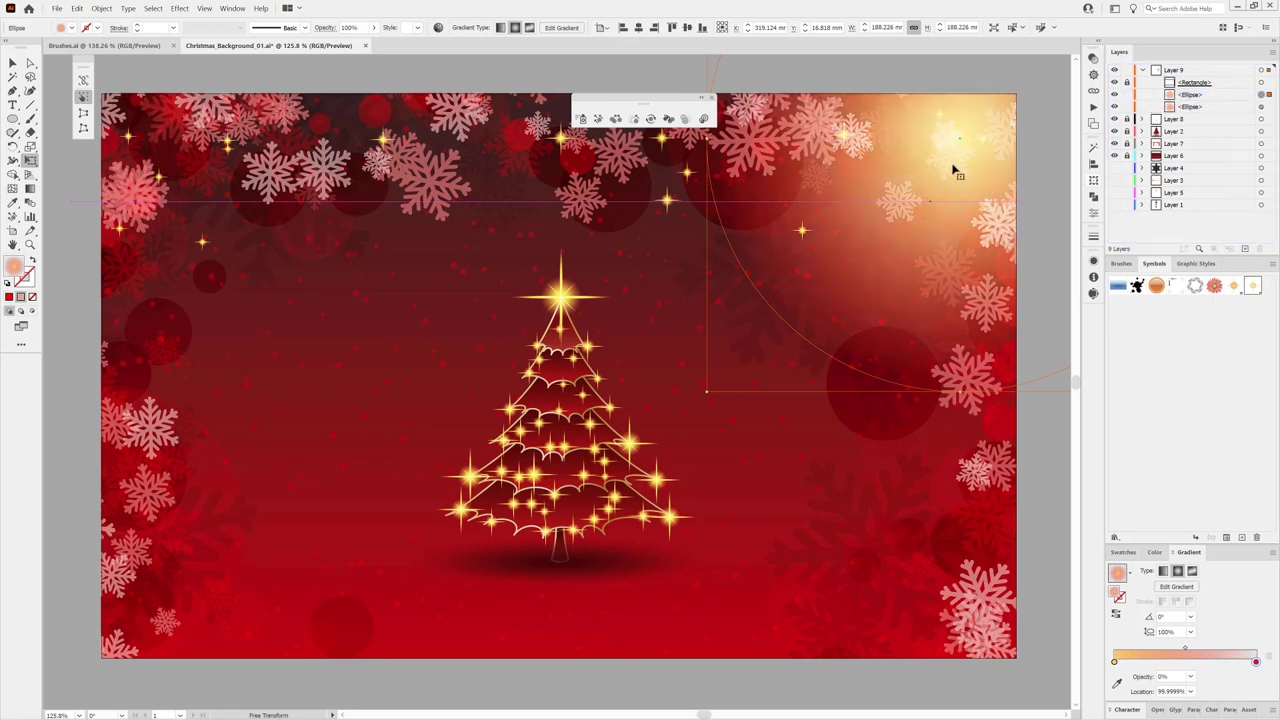
drag(968, 184, 924, 131)
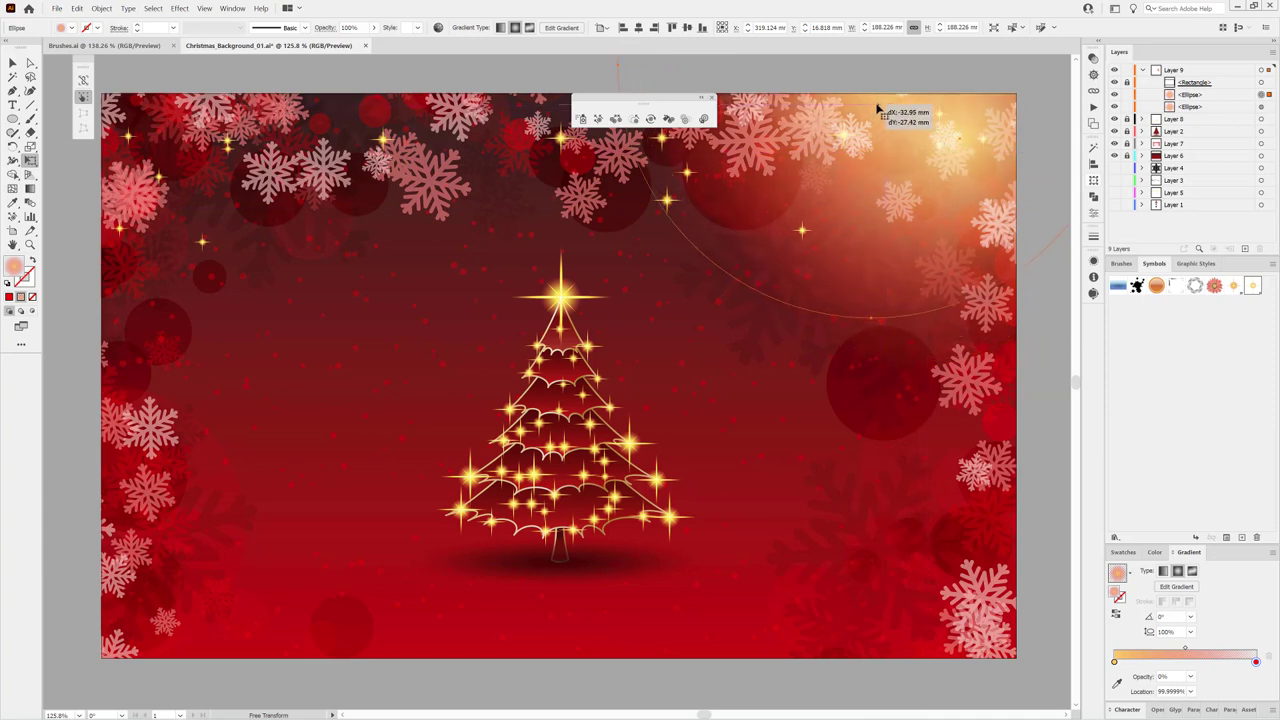
drag(924, 131, 876, 106)
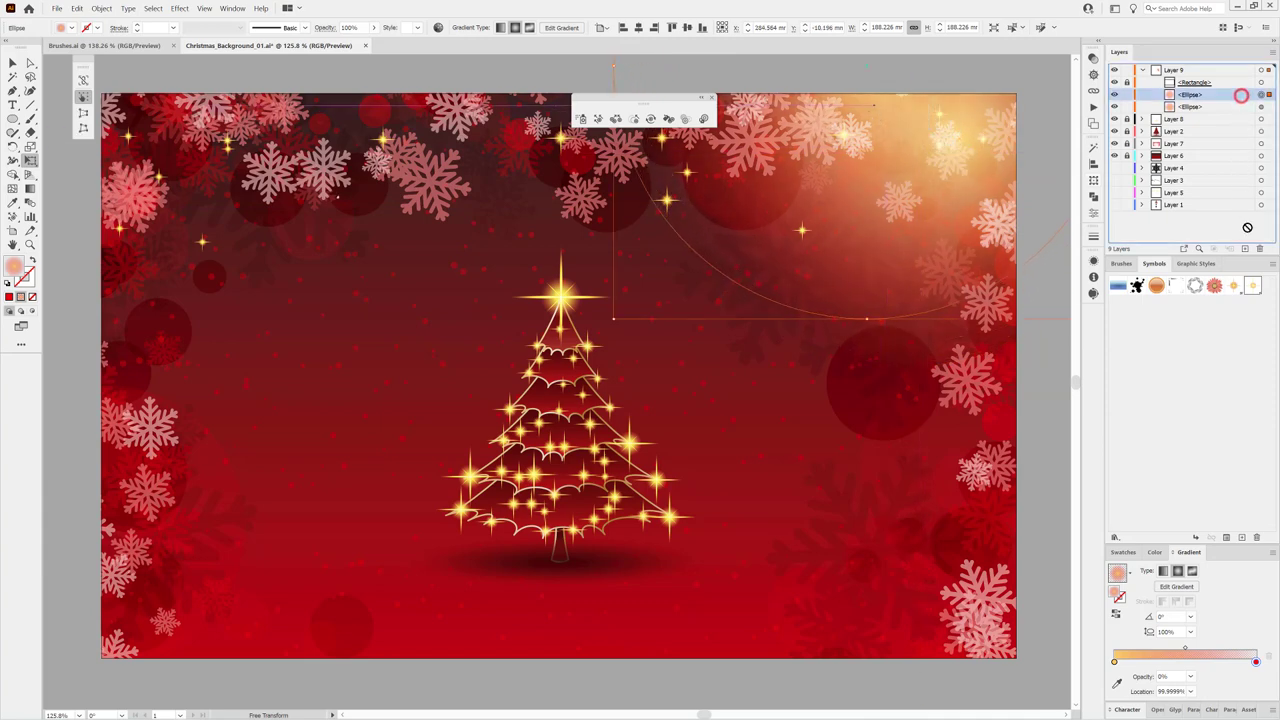
drag(1242, 98, 1245, 248)
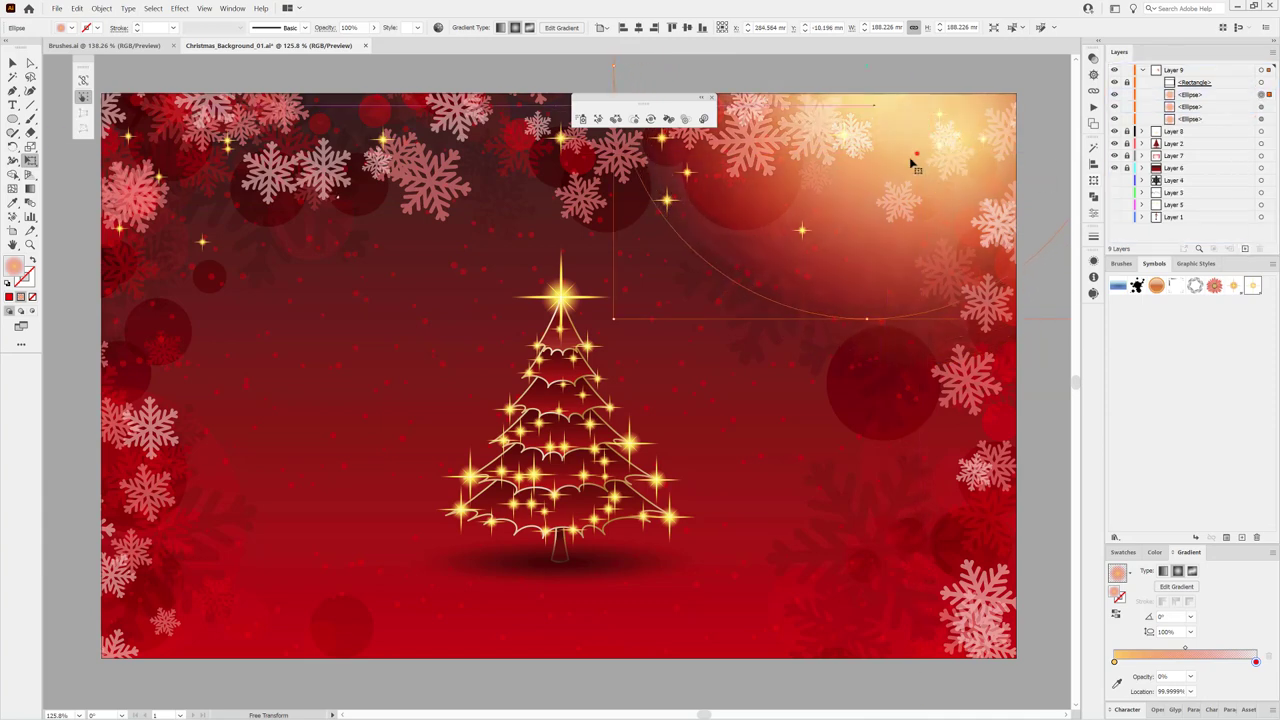
drag(913, 165, 122, 403)
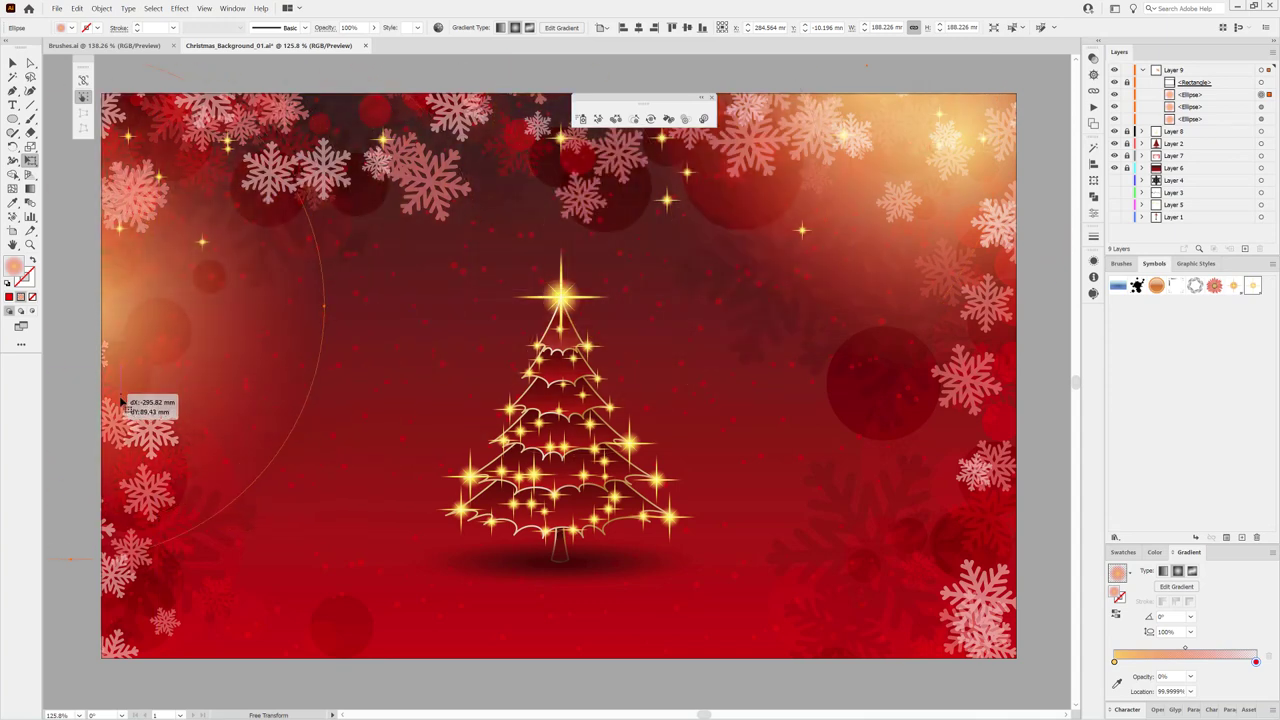
drag(122, 403, 114, 354)
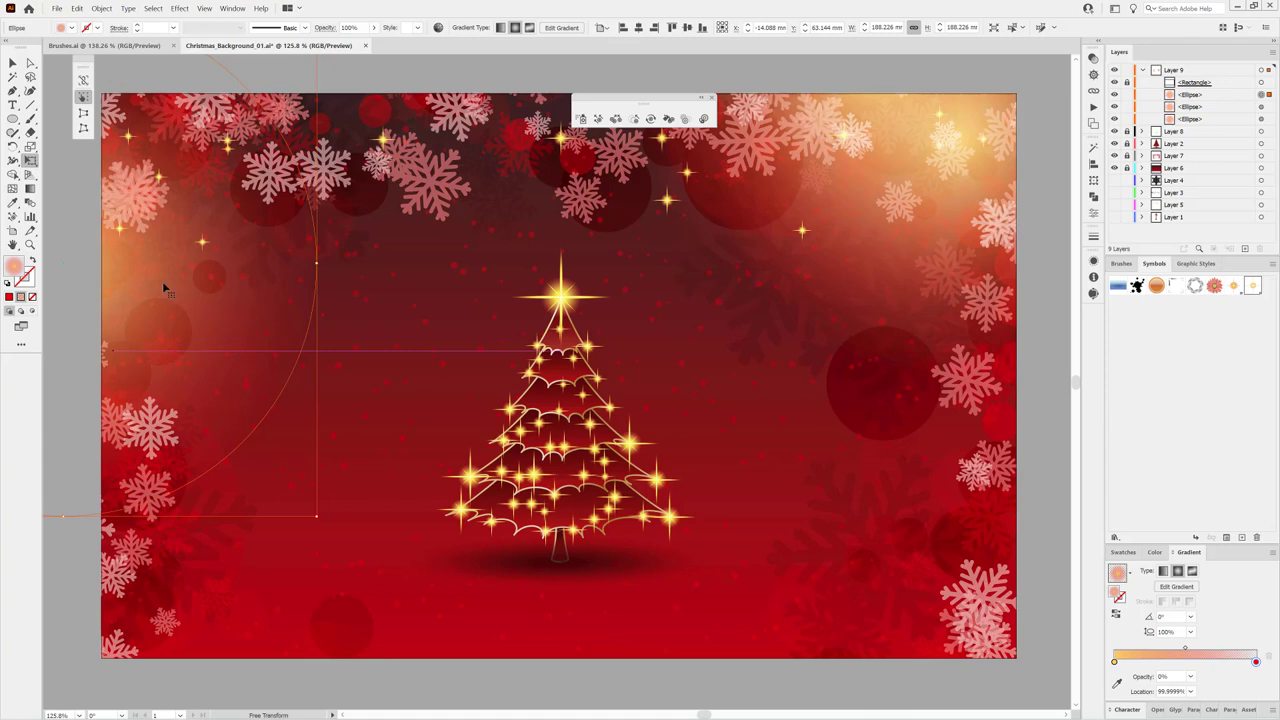
Step: Copy the left glow ellipse and paste it into Layer 6
click(77, 8)
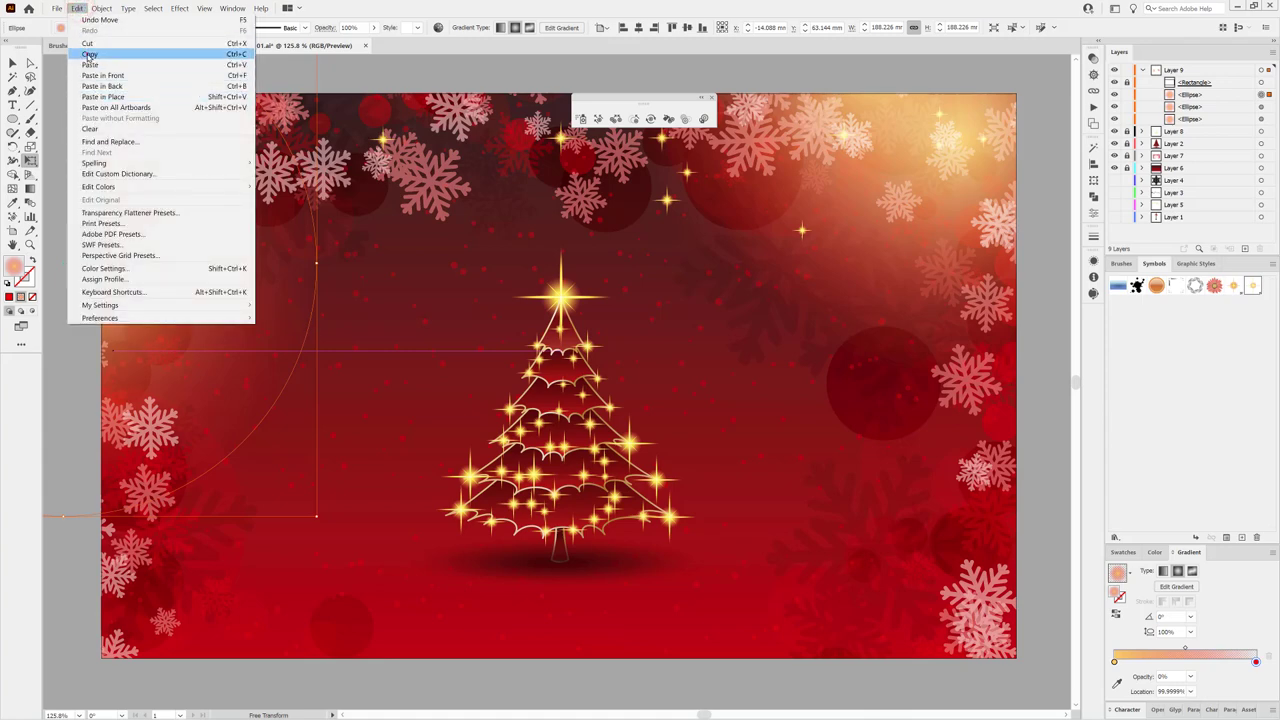
click(88, 55)
click(1143, 71)
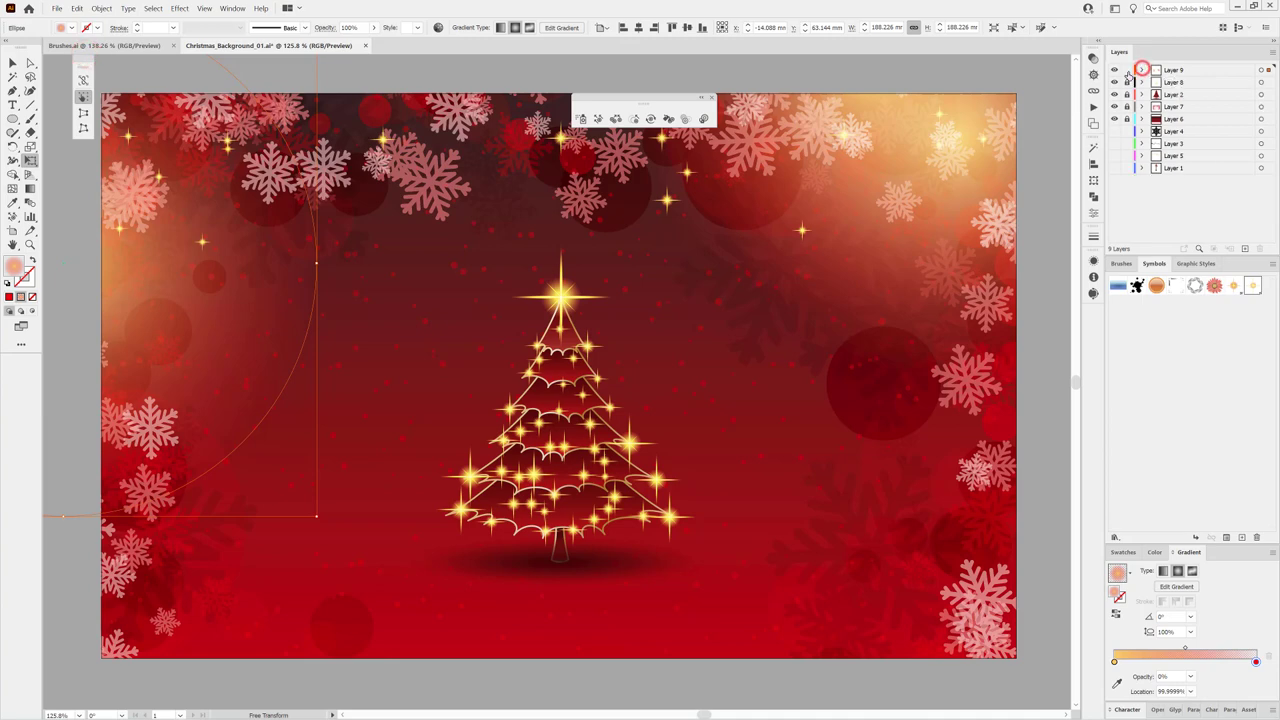
click(1143, 119)
click(1174, 119)
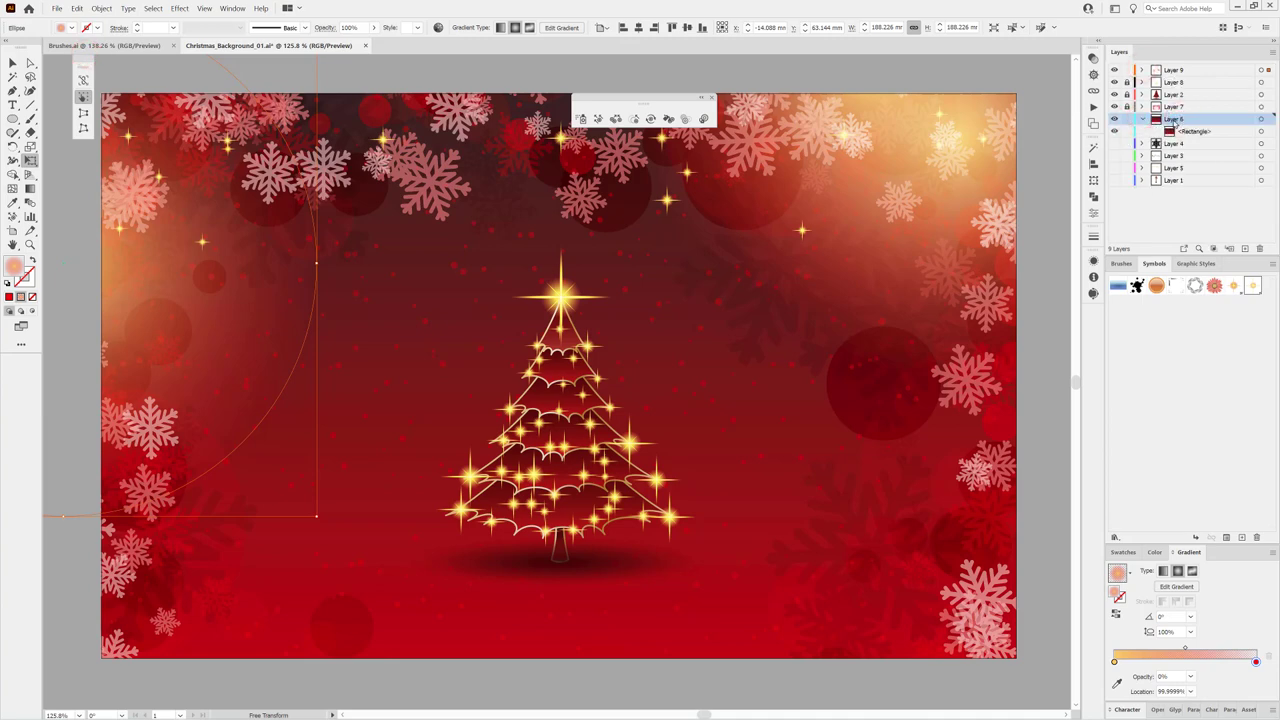
click(101, 8)
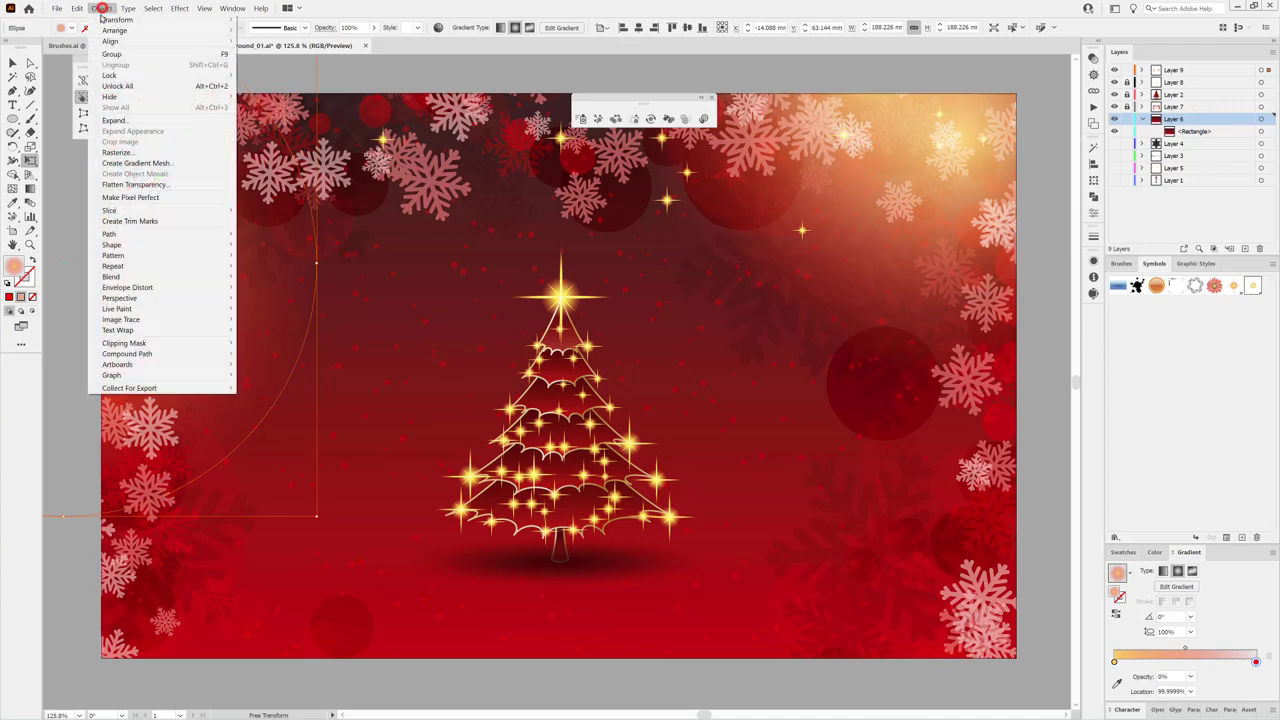
click(76, 8)
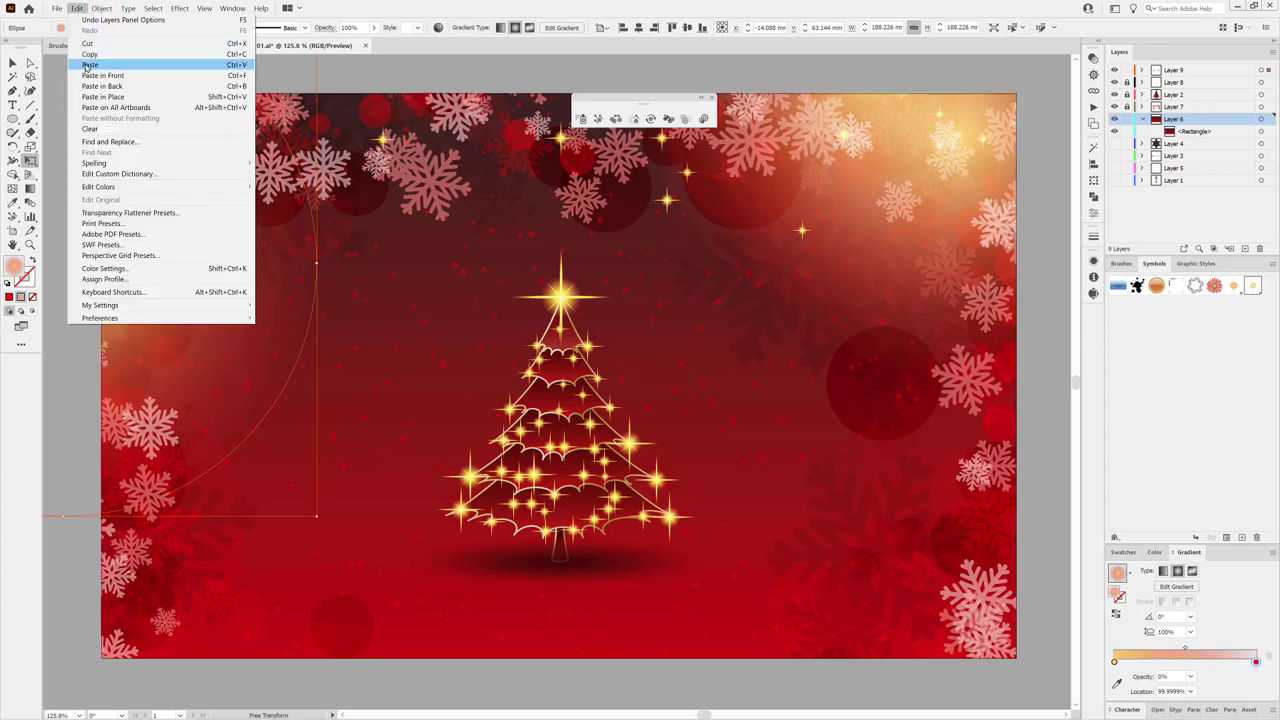
click(88, 65)
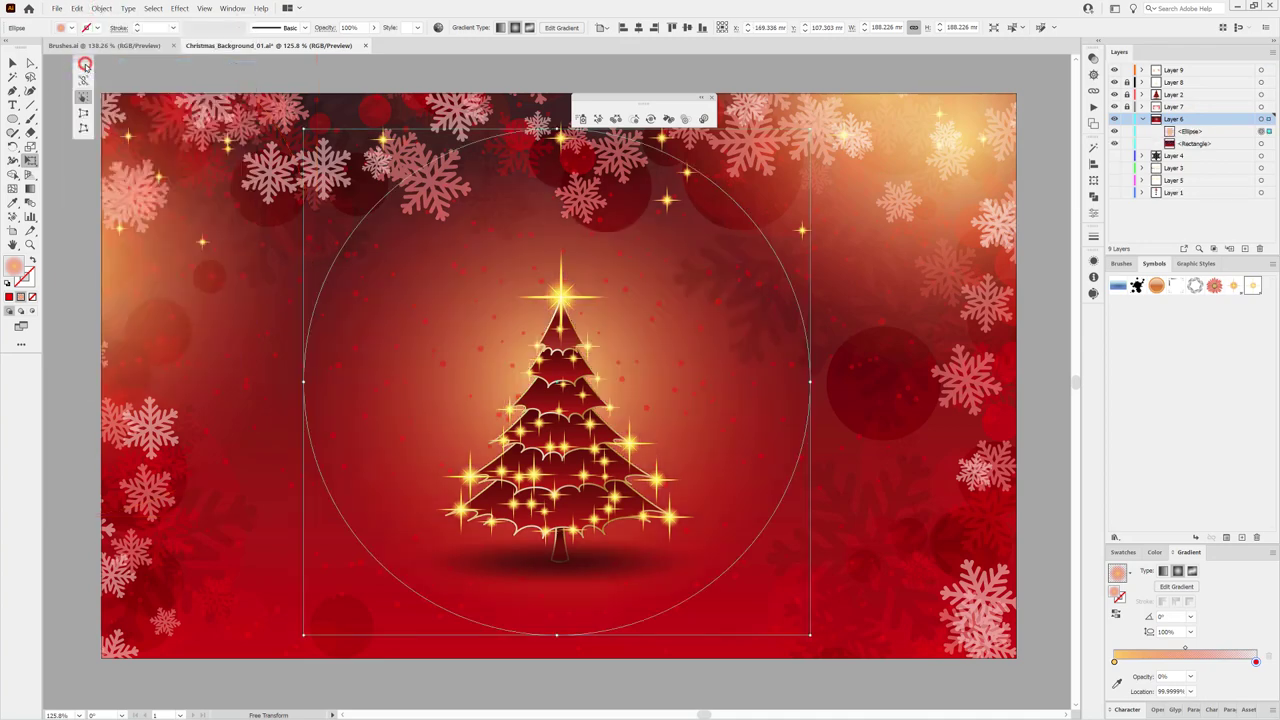
Step: Change the pasted ellipse's gradient centre stop to dark red
double_click(1115, 662)
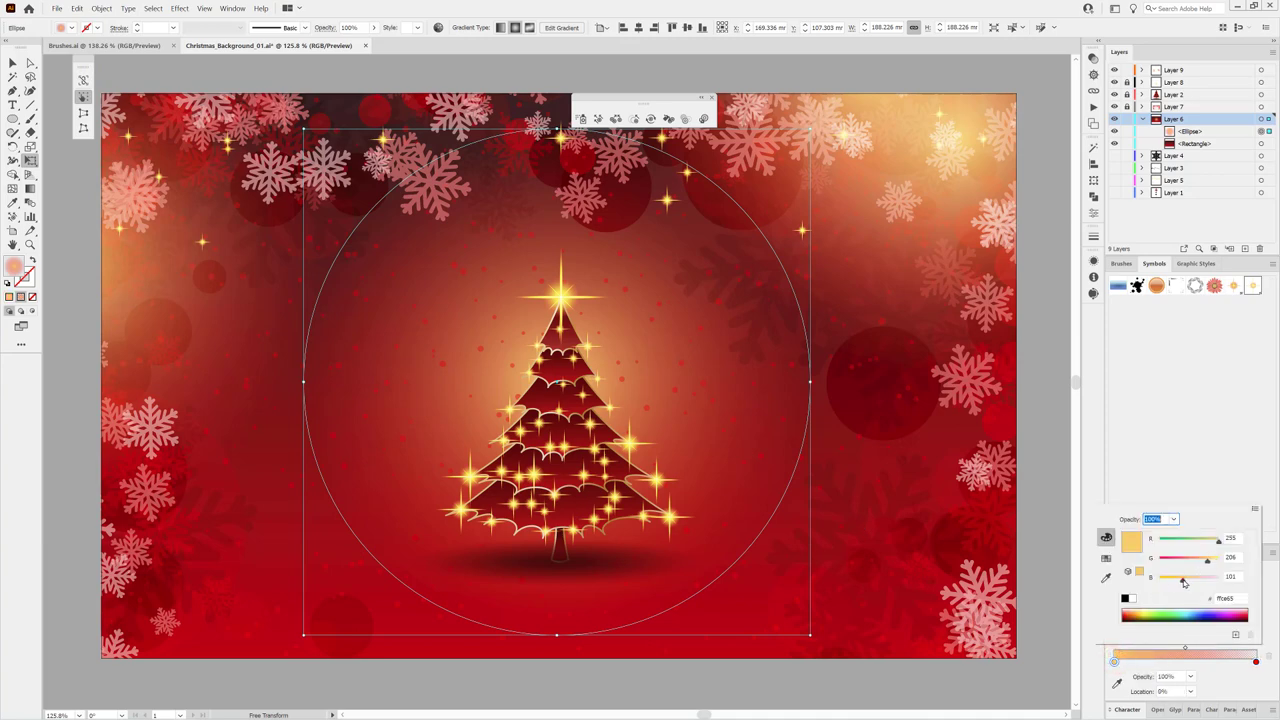
click(1124, 617)
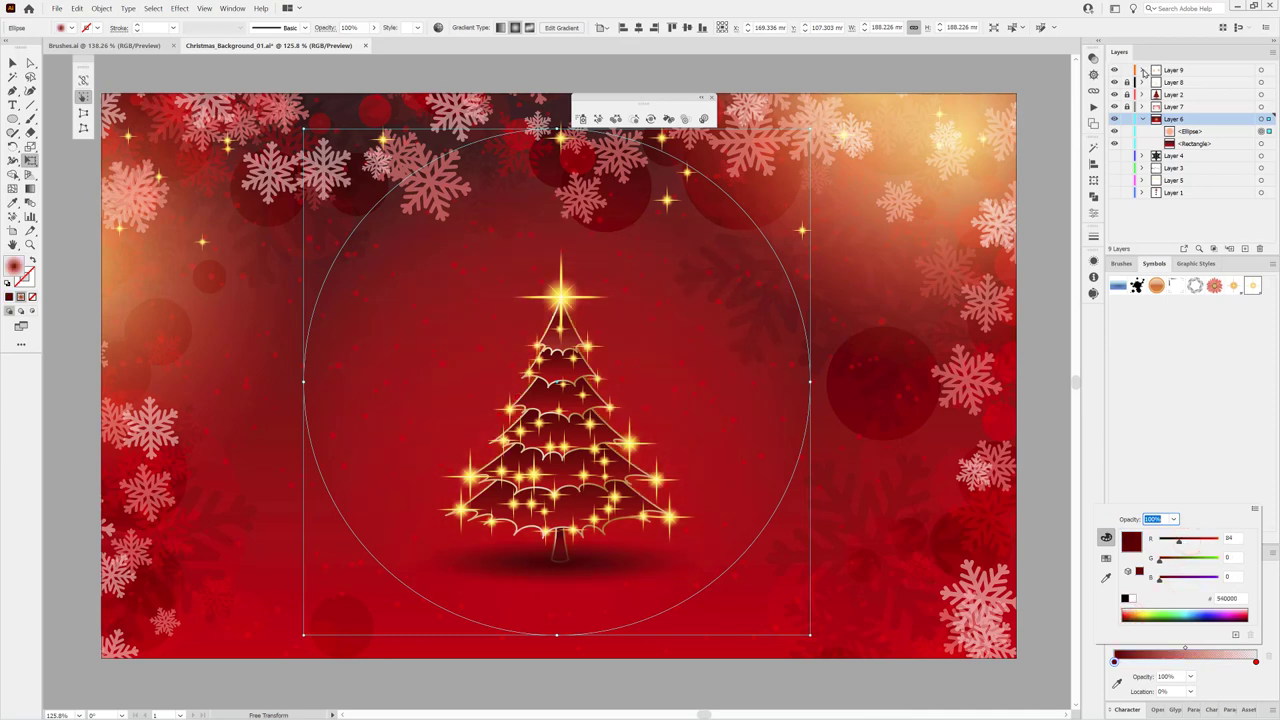
key(Return)
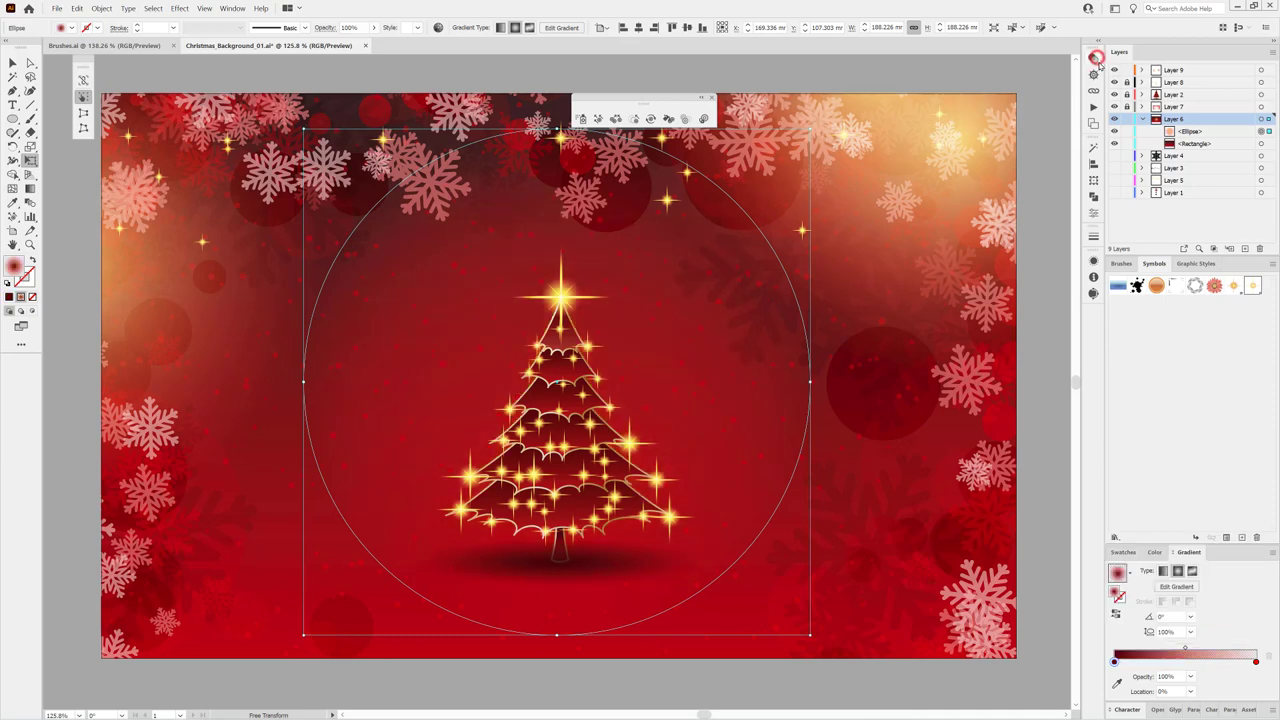
Step: Set the dark ellipse to Multiply, darken its gradient and place it over the top-left corner
click(1094, 57)
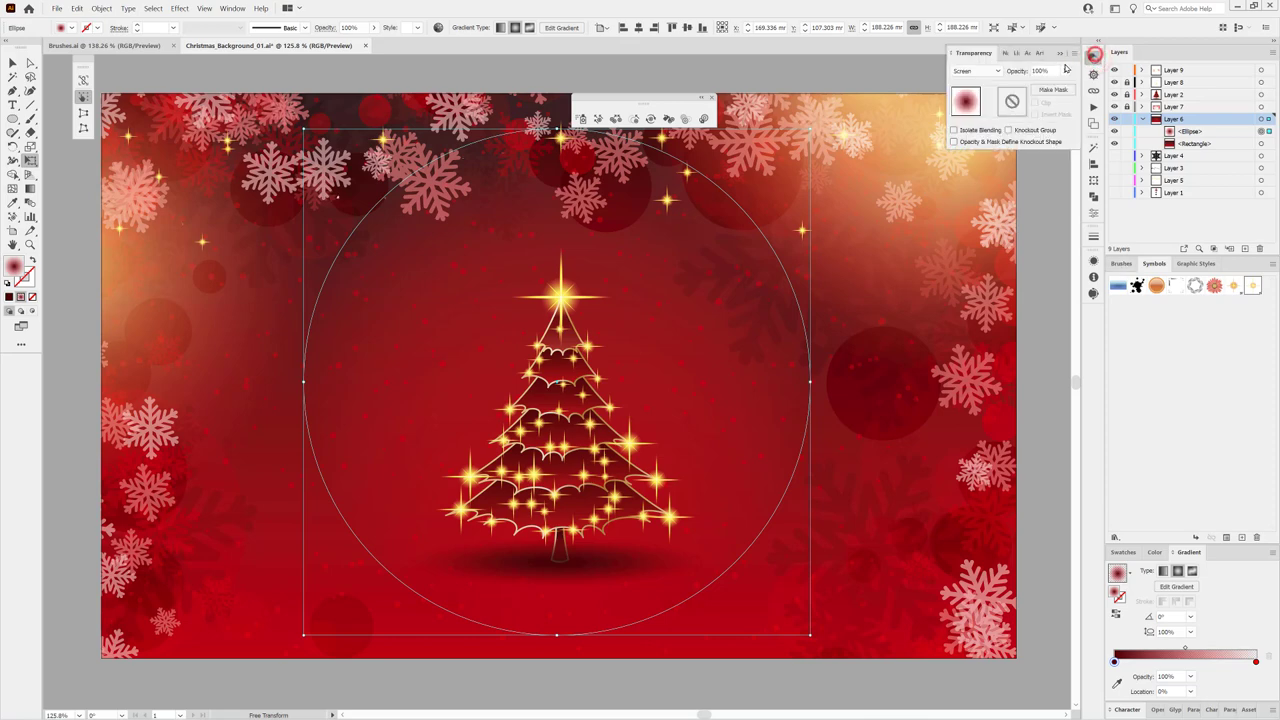
click(988, 71)
click(985, 114)
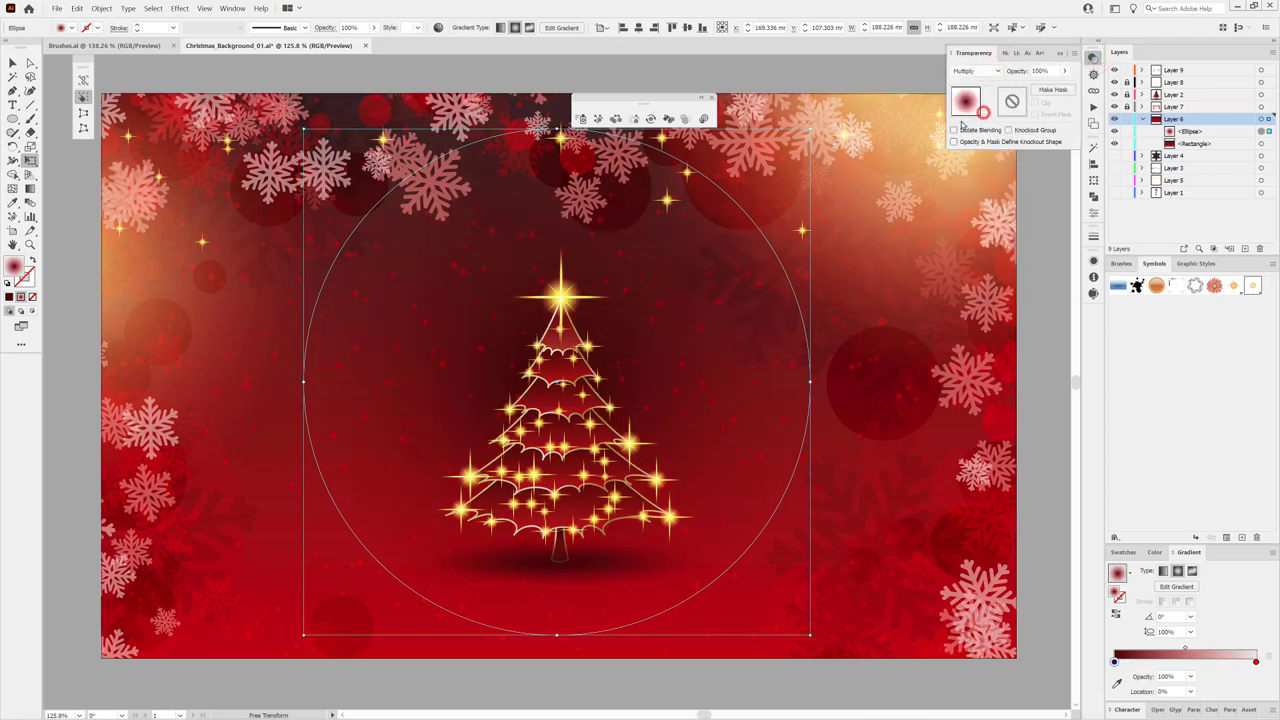
drag(659, 366, 373, 226)
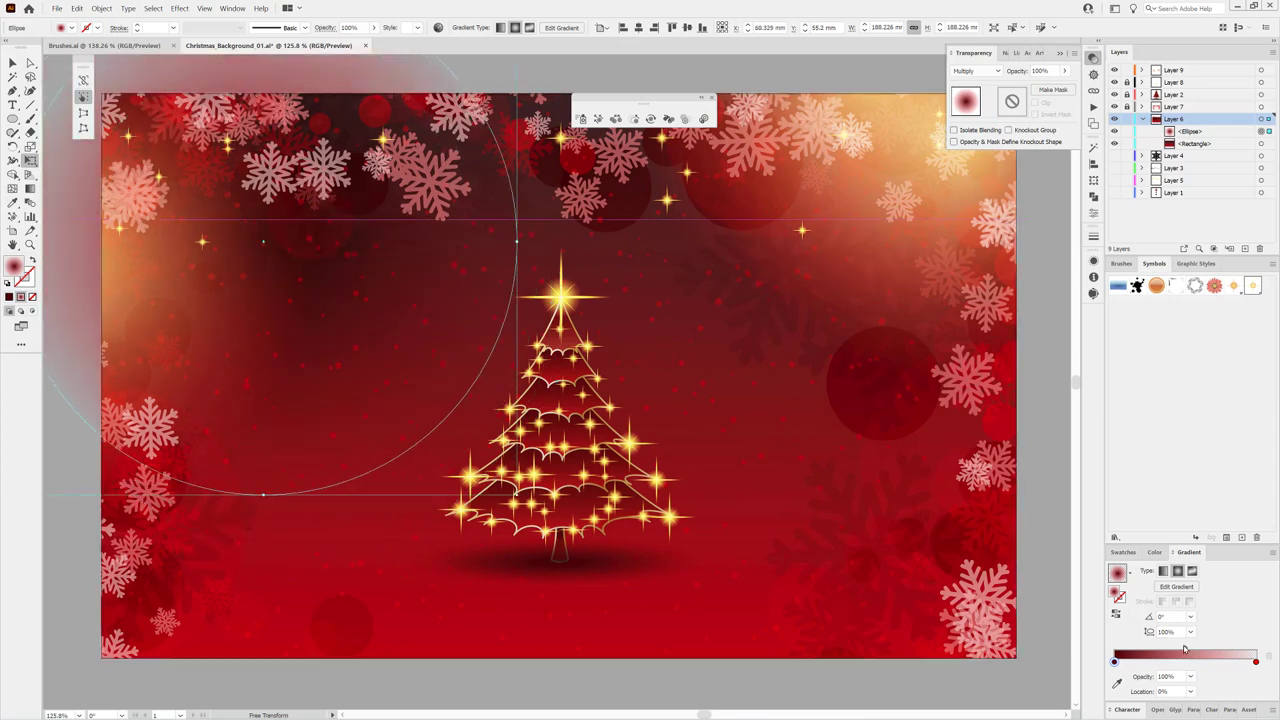
drag(1184, 649, 1233, 651)
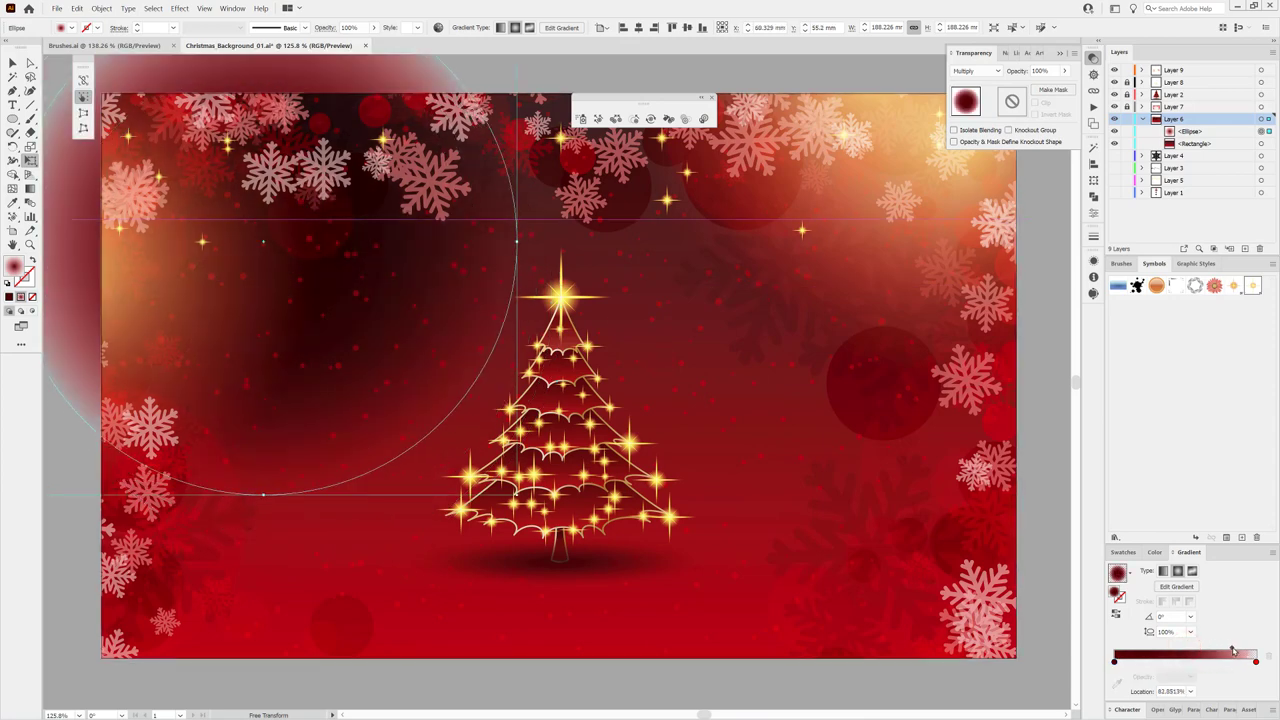
drag(293, 328, 270, 263)
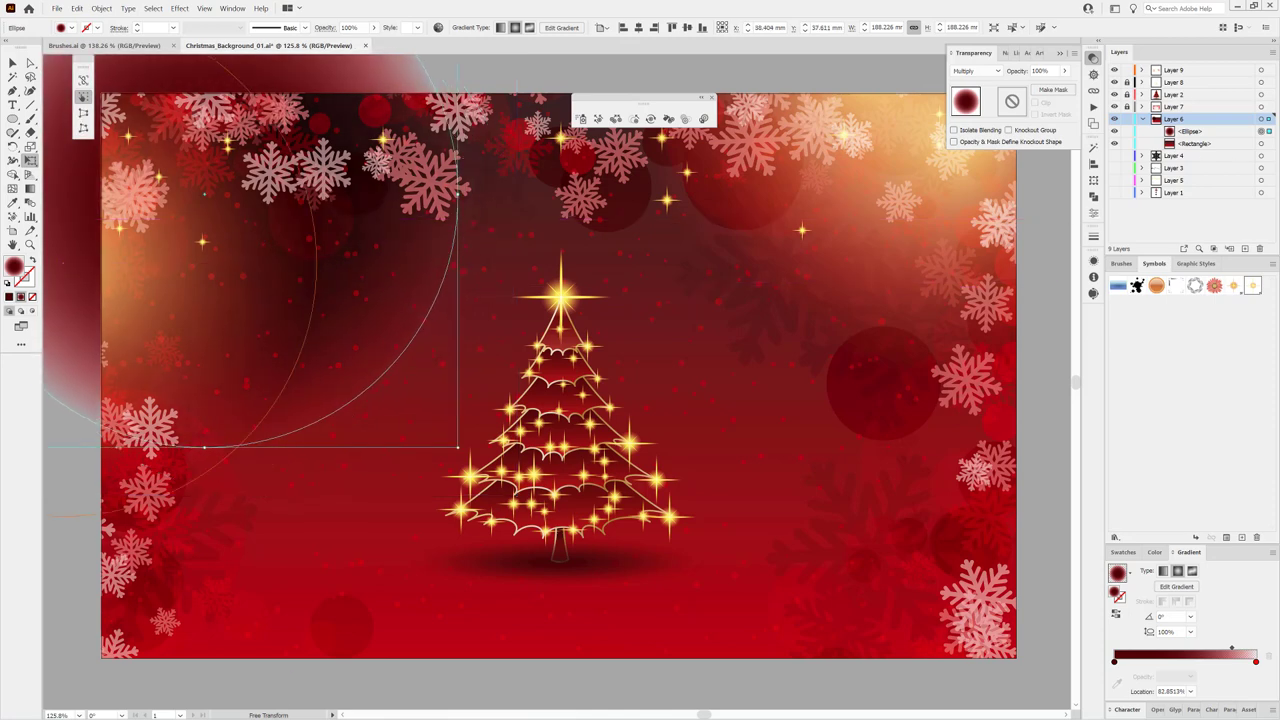
Step: Duplicate the background rectangle above the ellipse, clip Layer 6 to it, and duplicate the shadow ellipse
mouse_move(1232, 145)
mouse_down()
mouse_move(1236, 186)
mouse_move(1232, 155)
mouse_up()
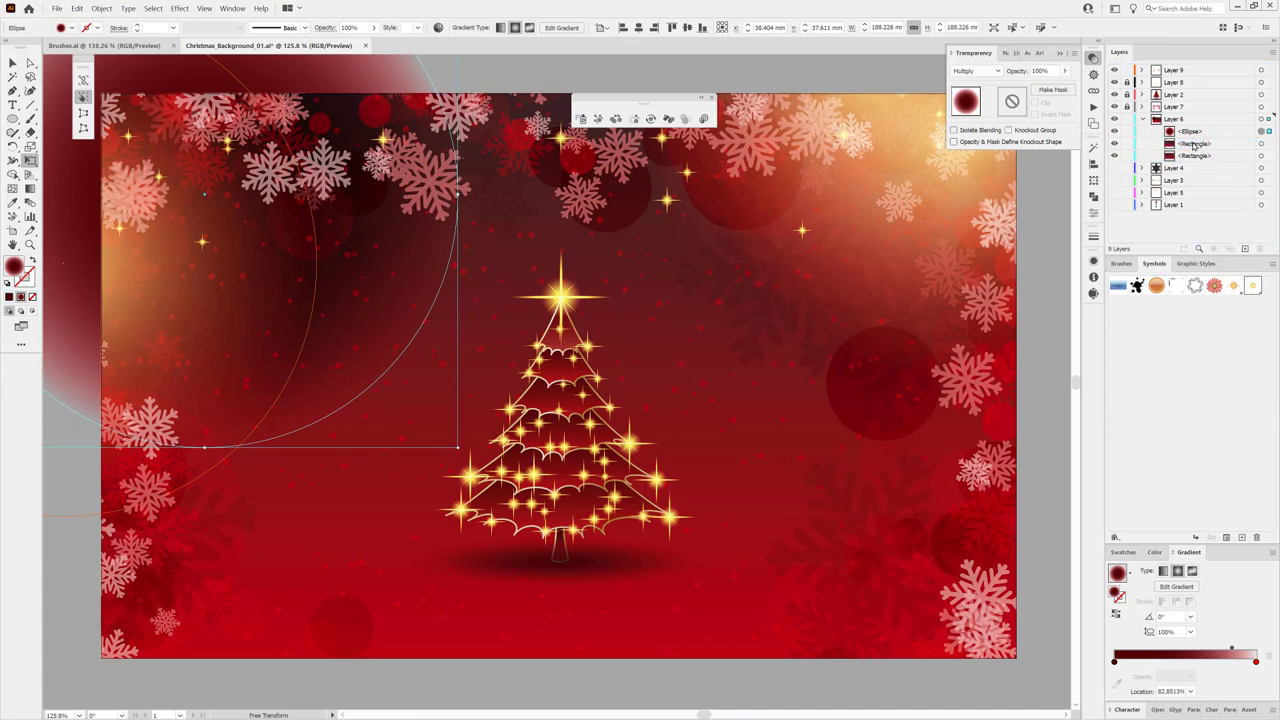
drag(1193, 146, 1196, 129)
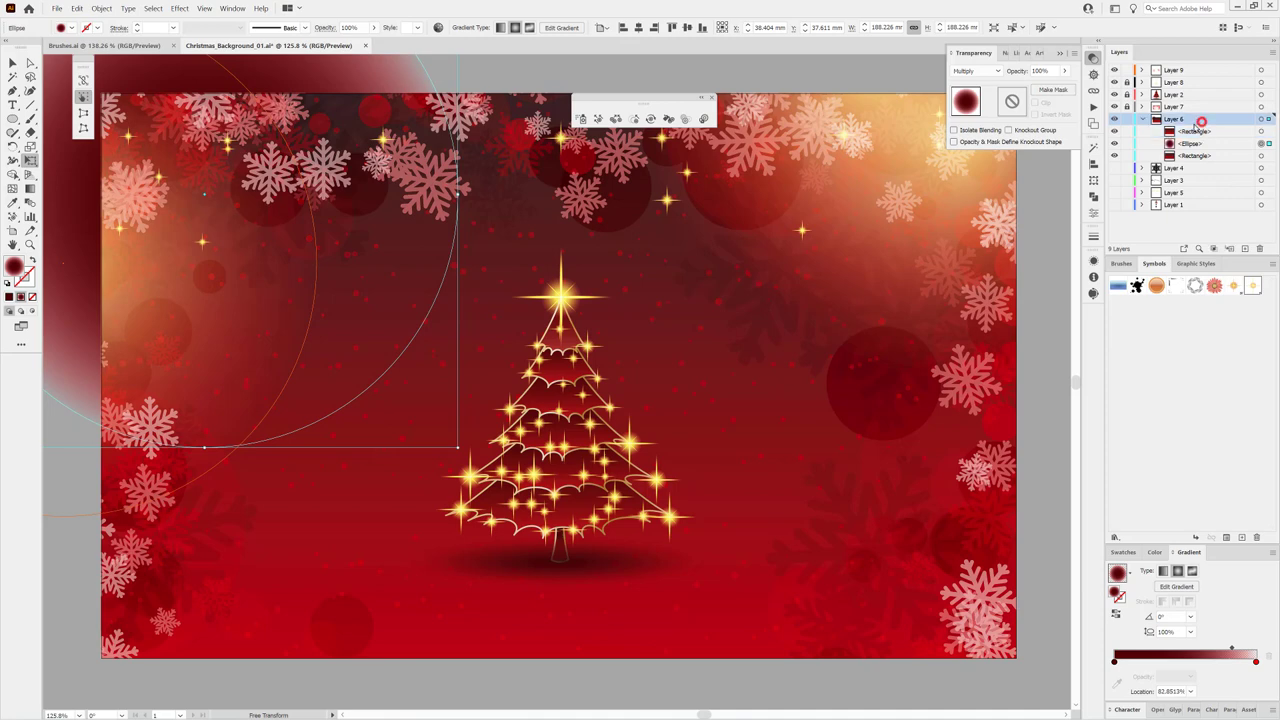
click(153, 8)
click(165, 42)
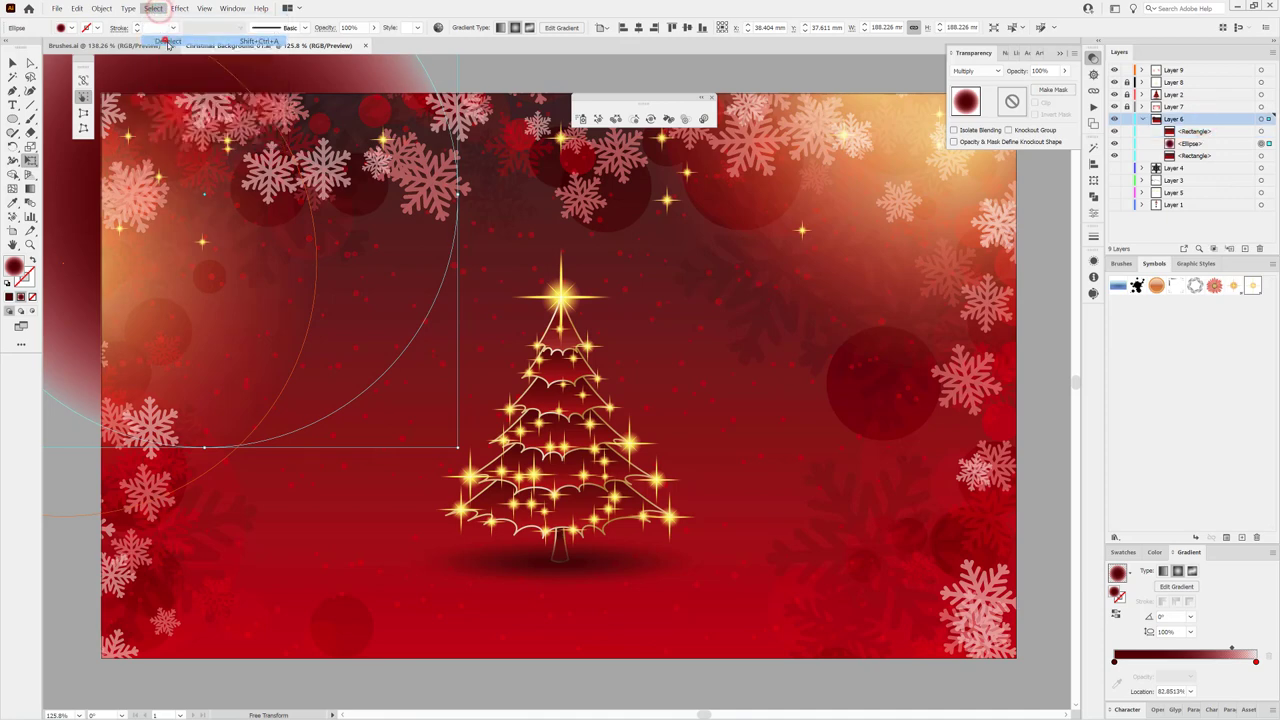
click(1213, 249)
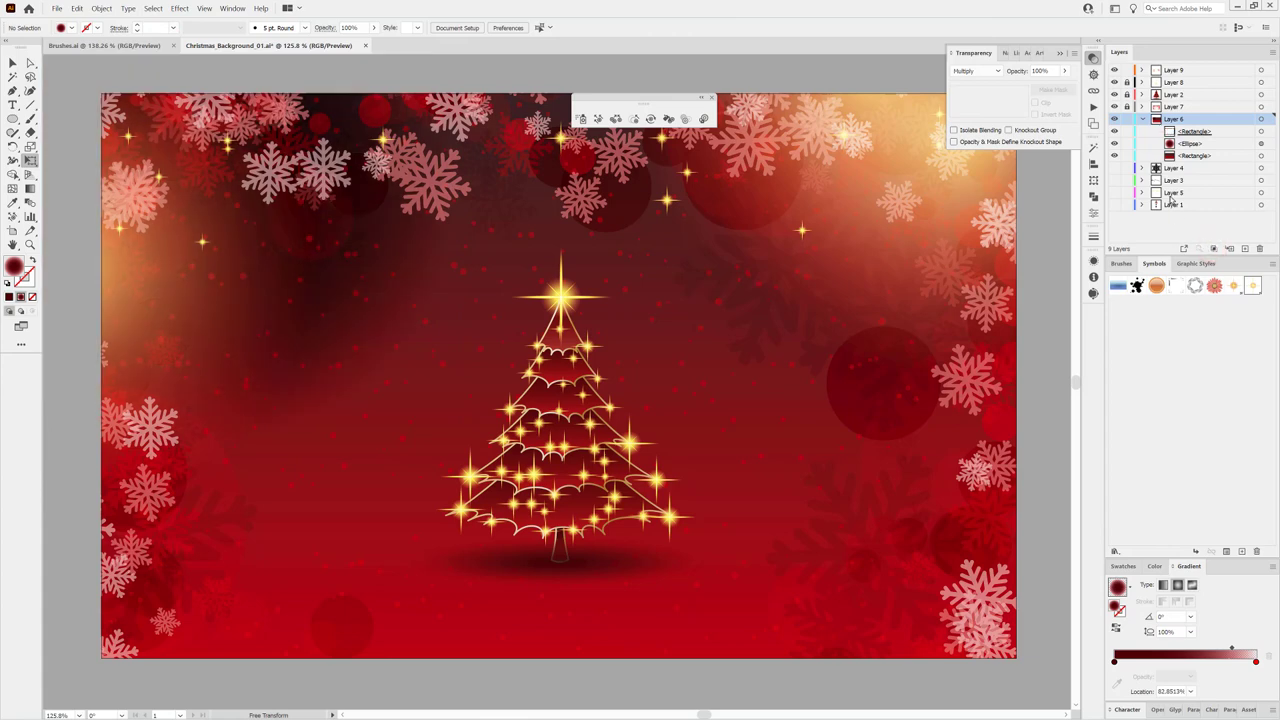
drag(1214, 147, 1244, 248)
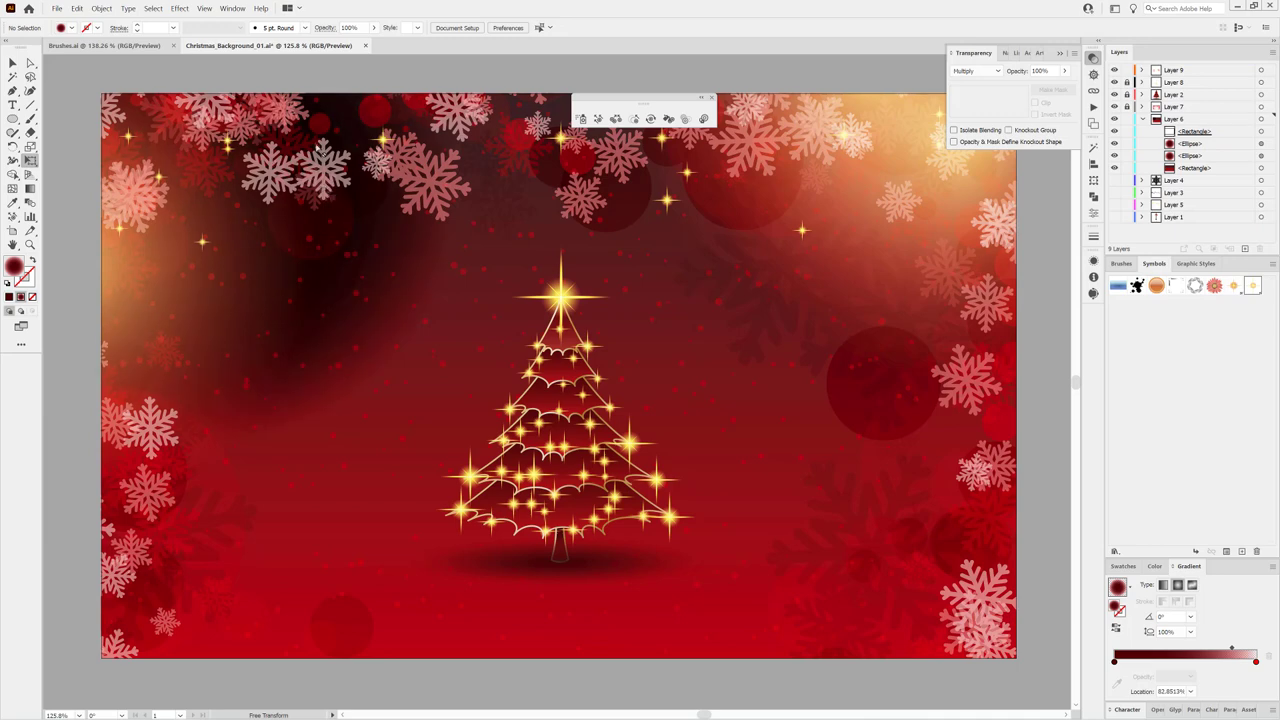
Step: Drag the duplicated dark shadow ellipse up to the top centre, collapse Layer 6, and deselect
click(1261, 147)
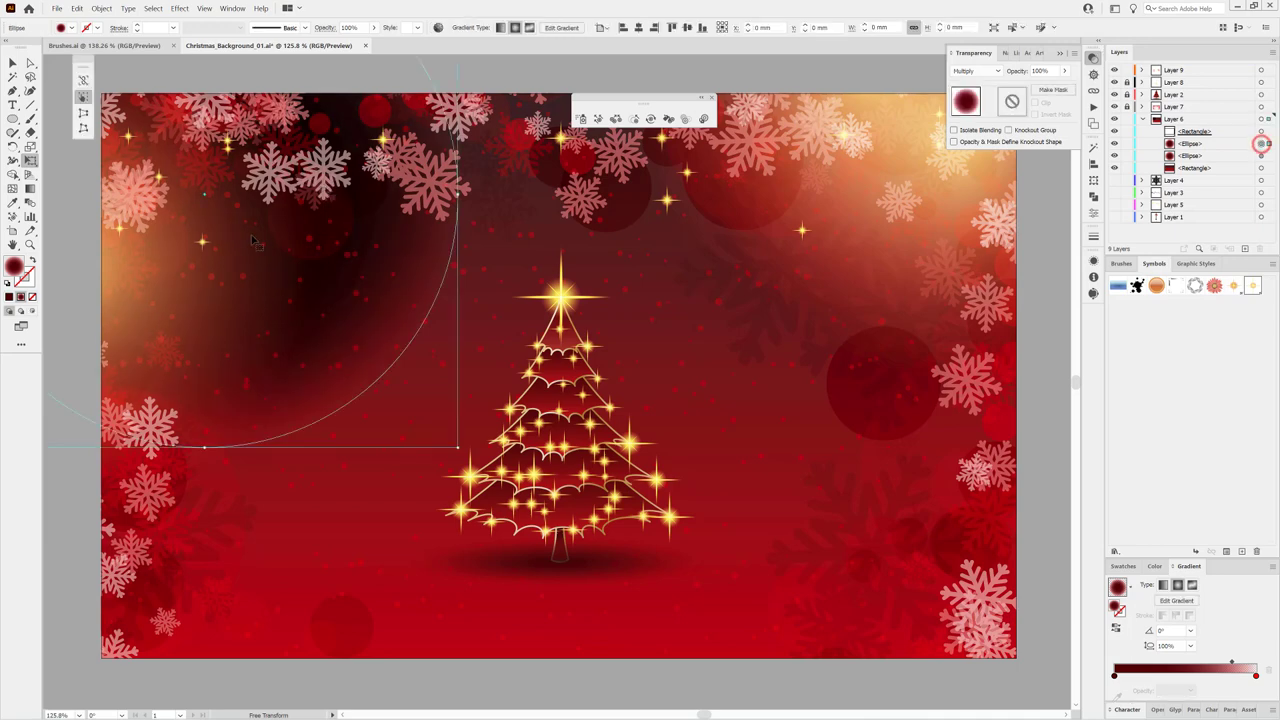
mouse_move(330, 200)
mouse_down()
mouse_move(980, 248)
mouse_move(971, 314)
mouse_move(1000, 337)
mouse_move(995, 350)
mouse_move(414, 106)
mouse_move(520, 129)
mouse_move(696, 208)
mouse_up()
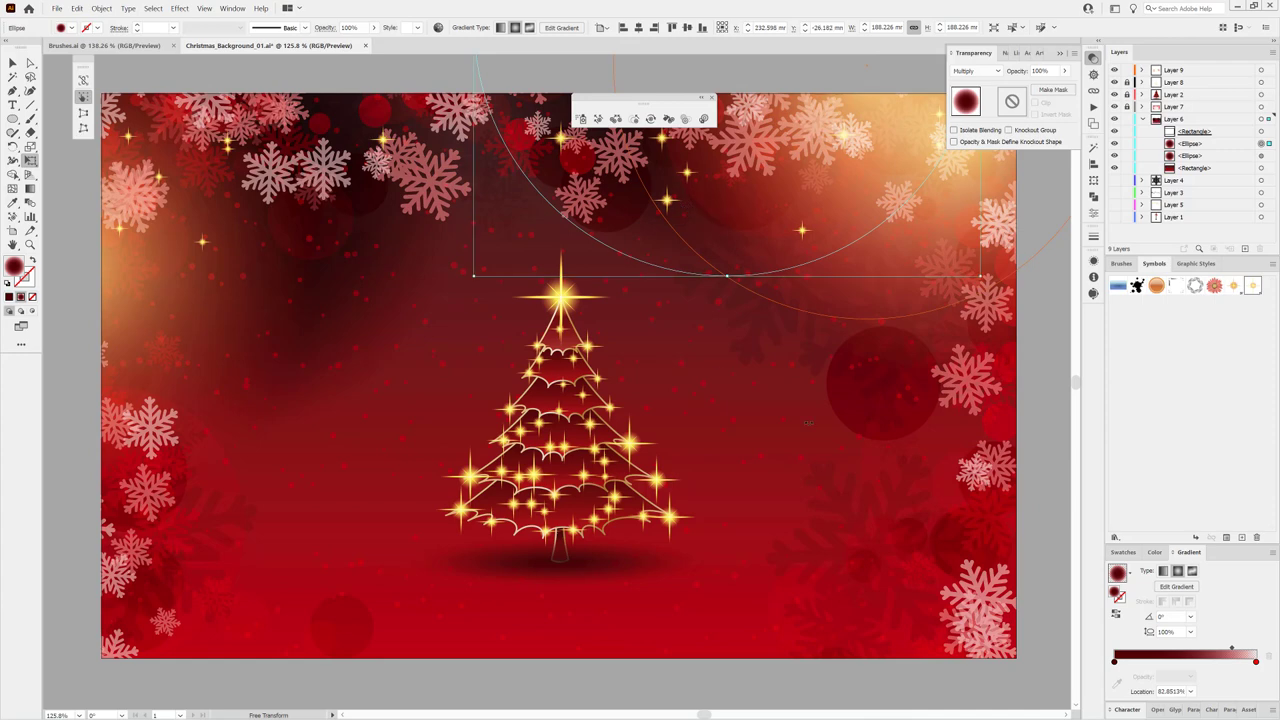
scroll(810, 425, down, 2)
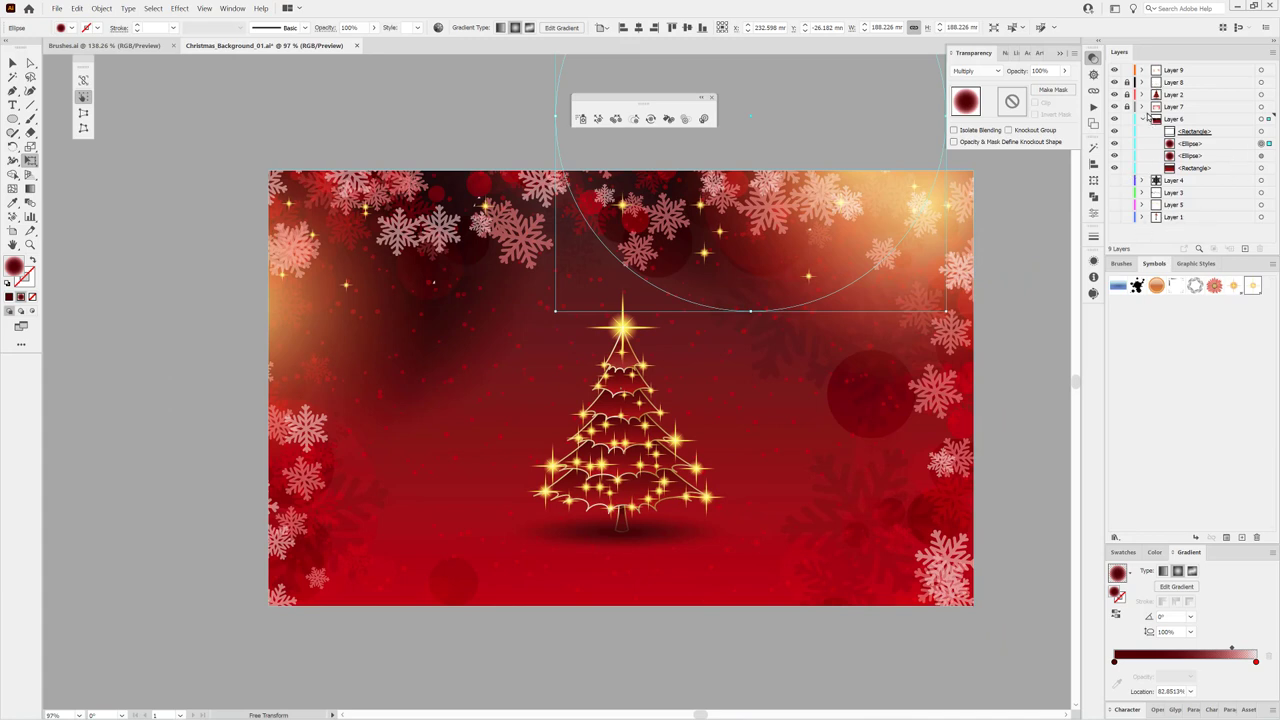
click(1143, 118)
key(ctrl+shift+a)
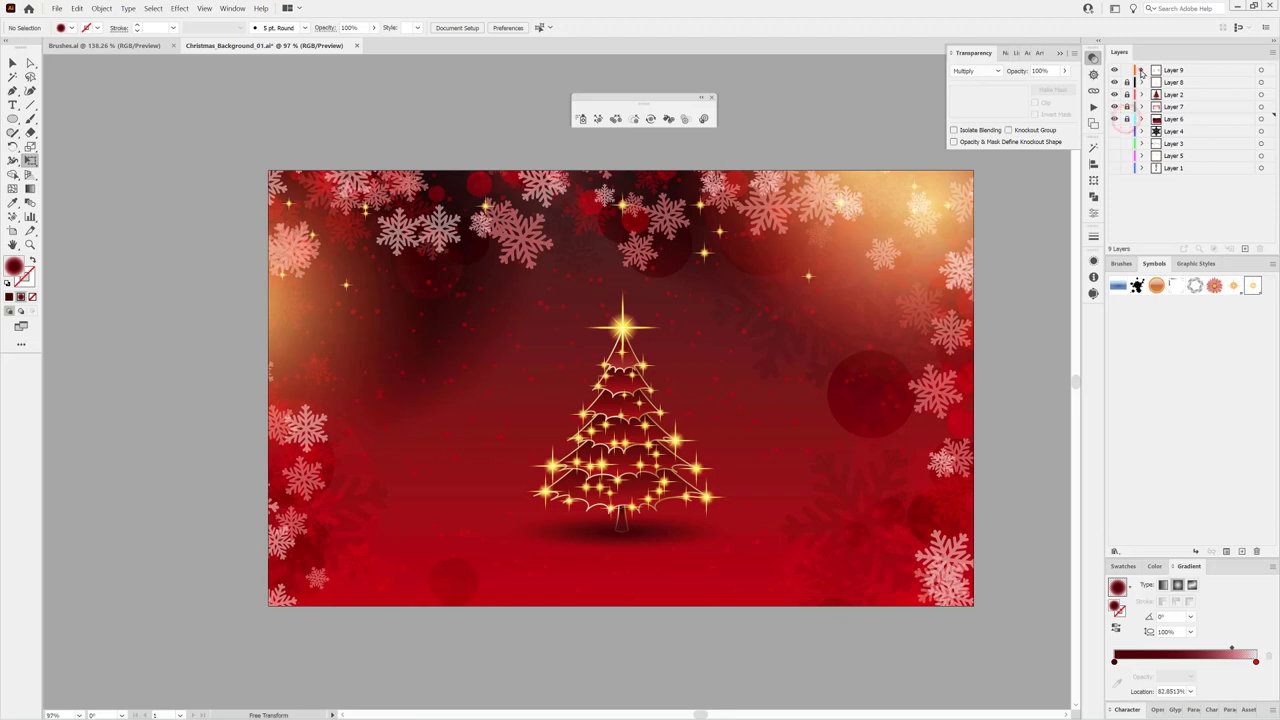
Step: Duplicate the left glow ellipse in Layer 9 and move the copy up and right
click(1142, 70)
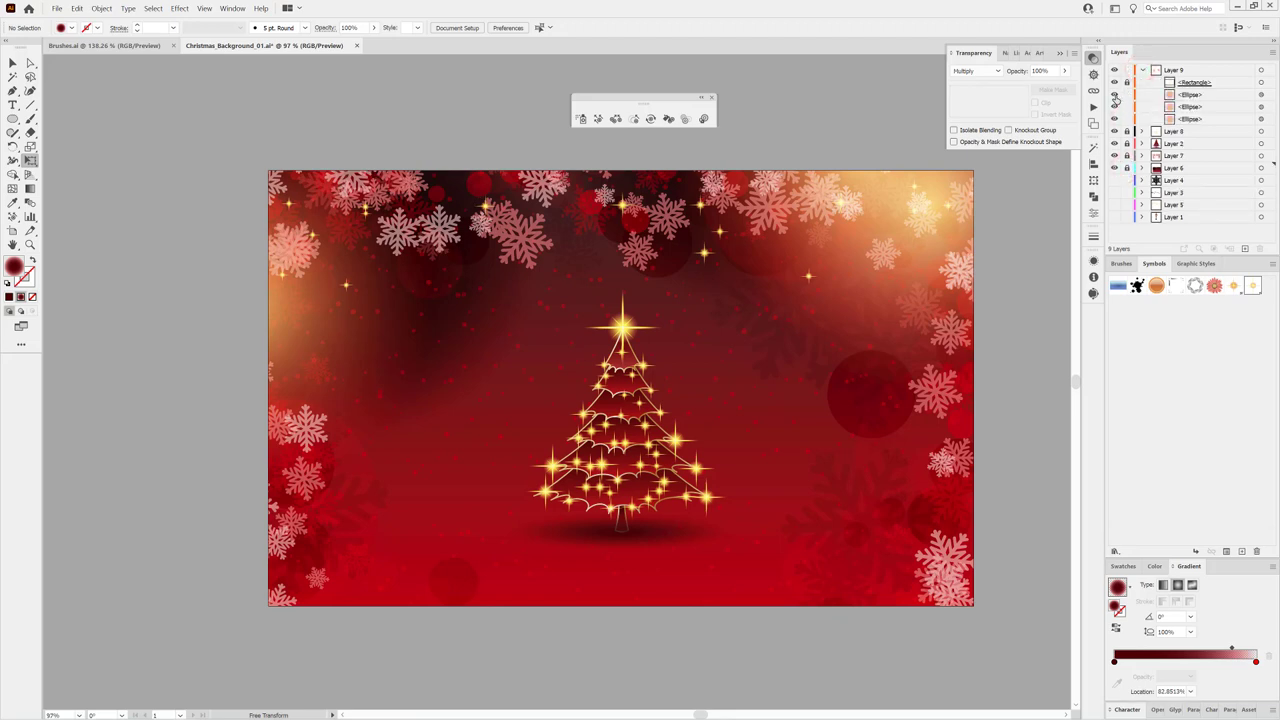
click(1115, 94)
click(1115, 94)
click(1230, 95)
mouse_move(1230, 94)
mouse_down()
mouse_move(1247, 248)
mouse_move(1262, 100)
mouse_move(1246, 248)
mouse_up()
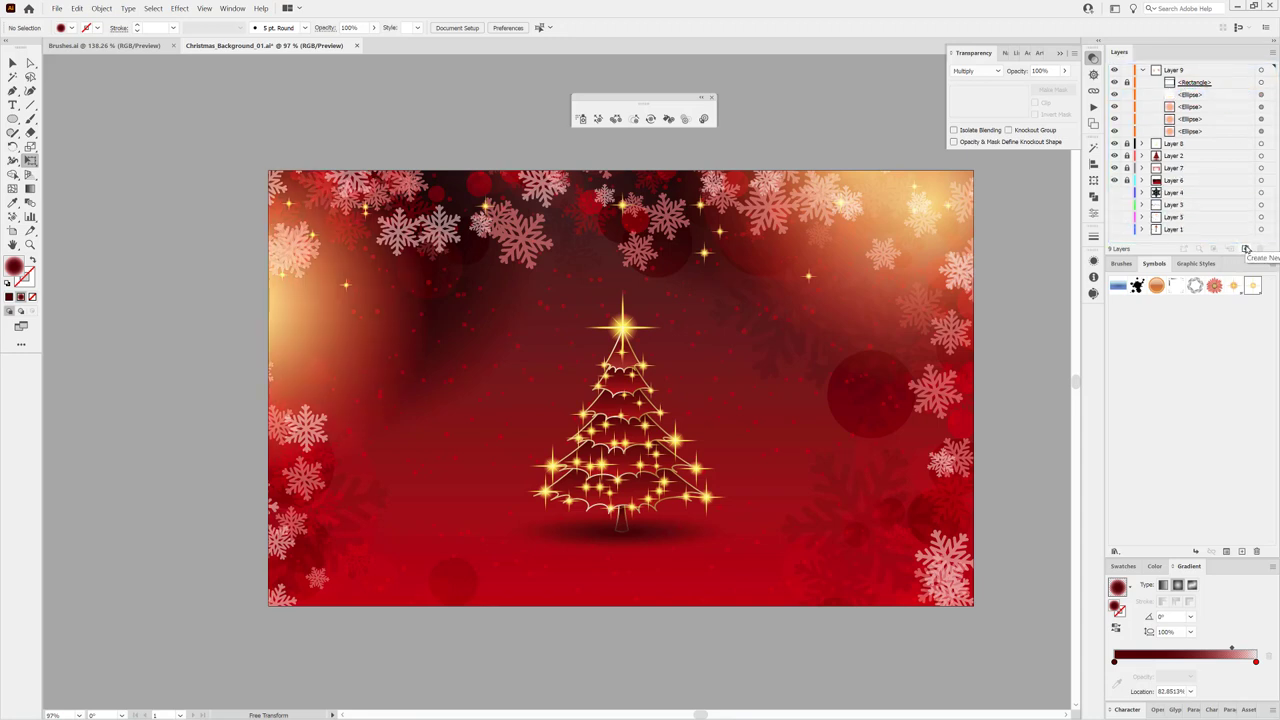
click(1261, 94)
mouse_move(336, 318)
mouse_down()
mouse_move(597, 153)
mouse_move(812, 140)
mouse_move(814, 497)
mouse_move(774, 471)
mouse_move(609, 131)
mouse_move(641, 160)
mouse_up()
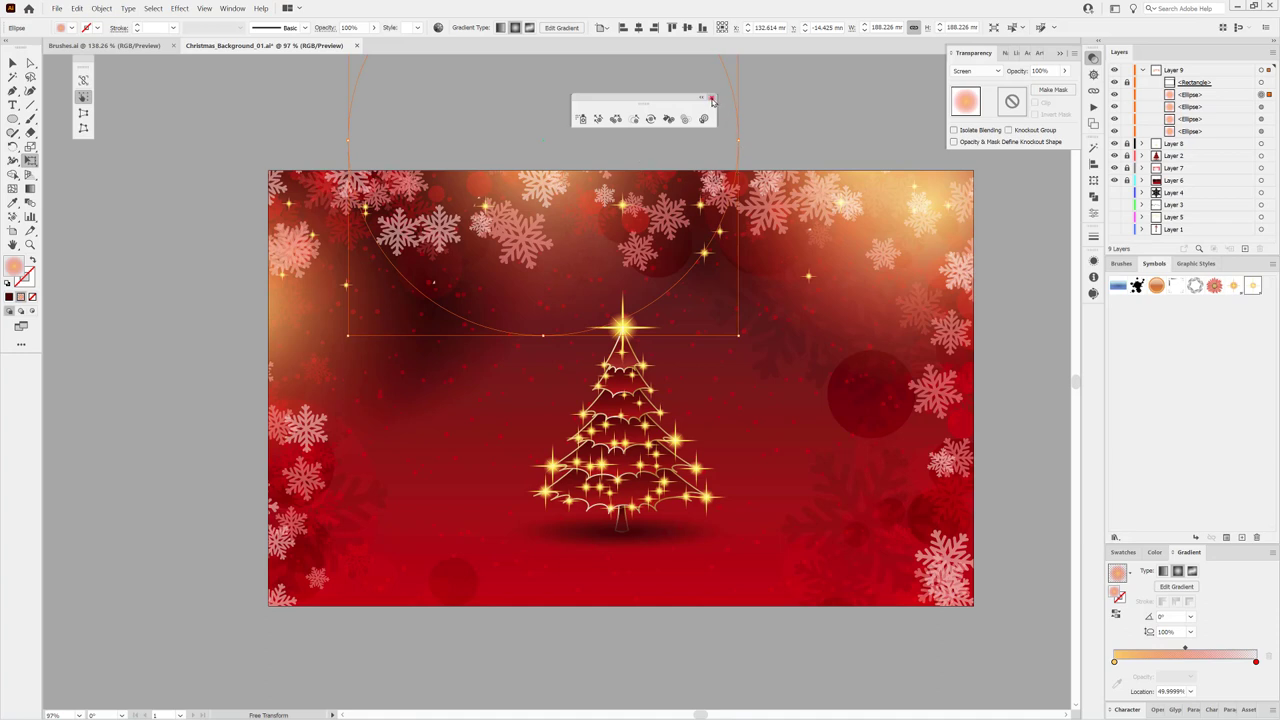
click(713, 100)
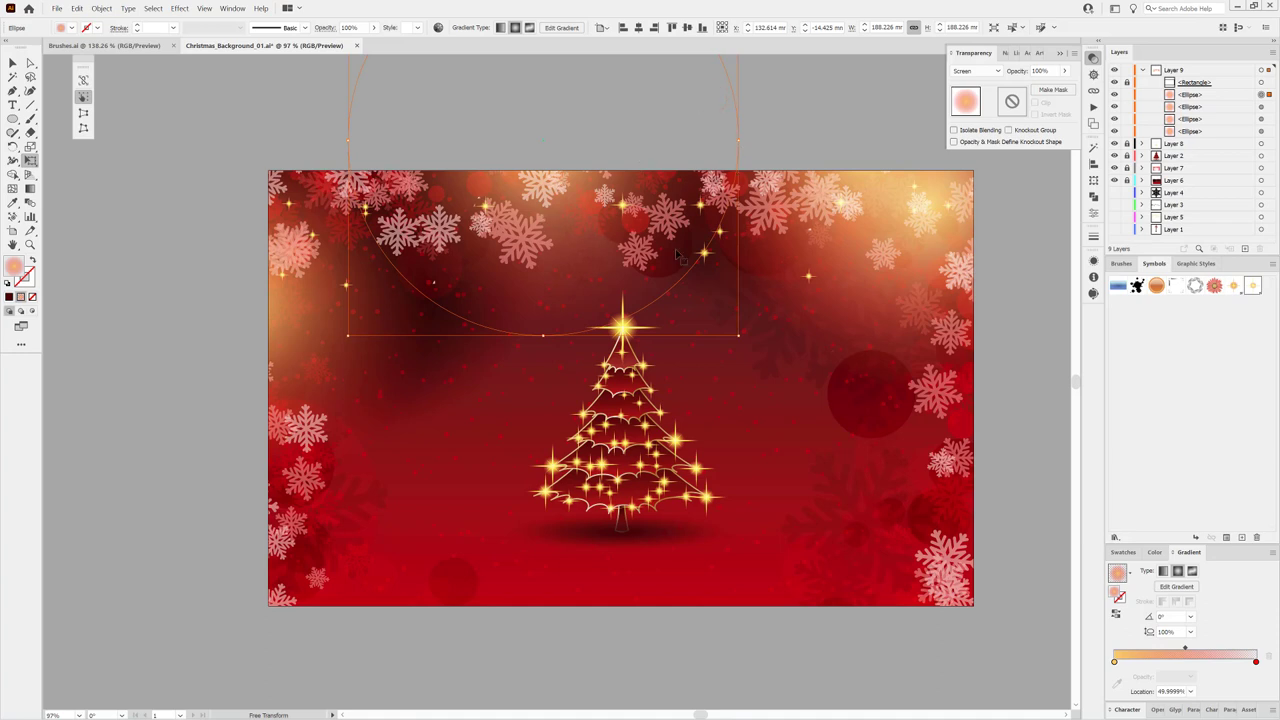
Step: Duplicate the glow ellipse again and move the copy down onto the tree
click(1232, 94)
drag(1249, 250, 1246, 249)
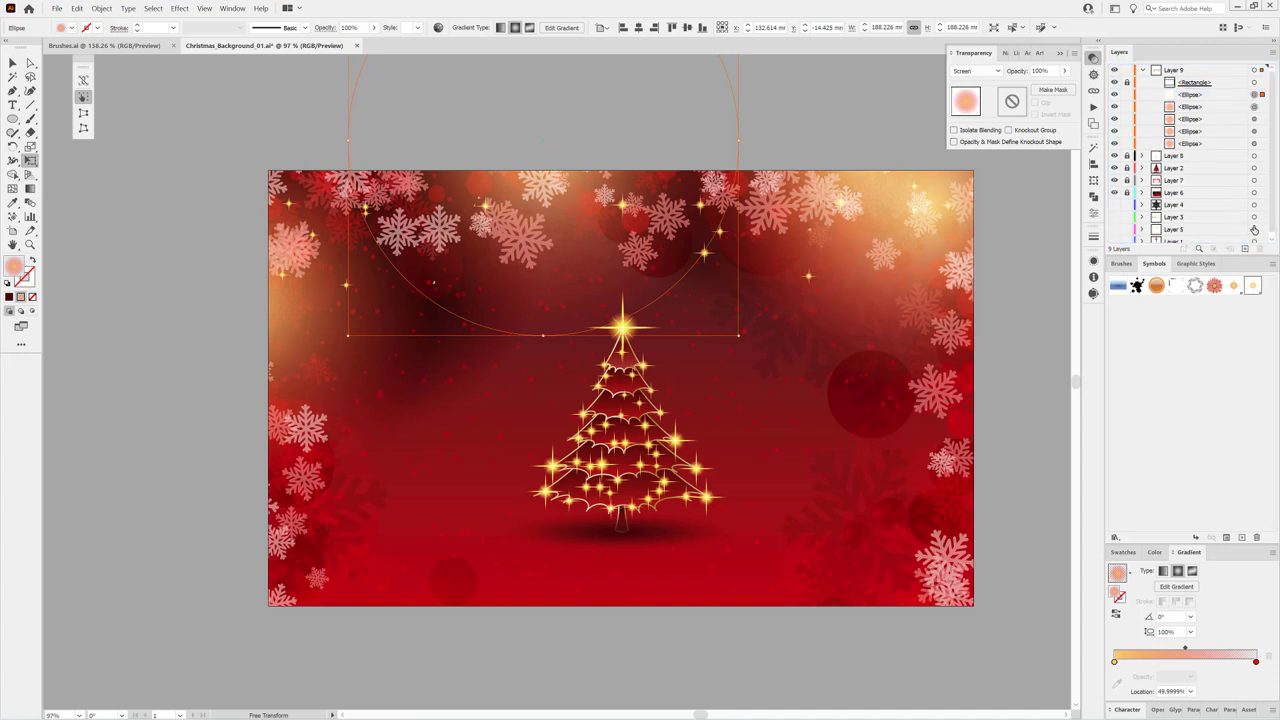
mouse_move(538, 205)
mouse_down()
mouse_move(638, 400)
mouse_move(634, 431)
mouse_up()
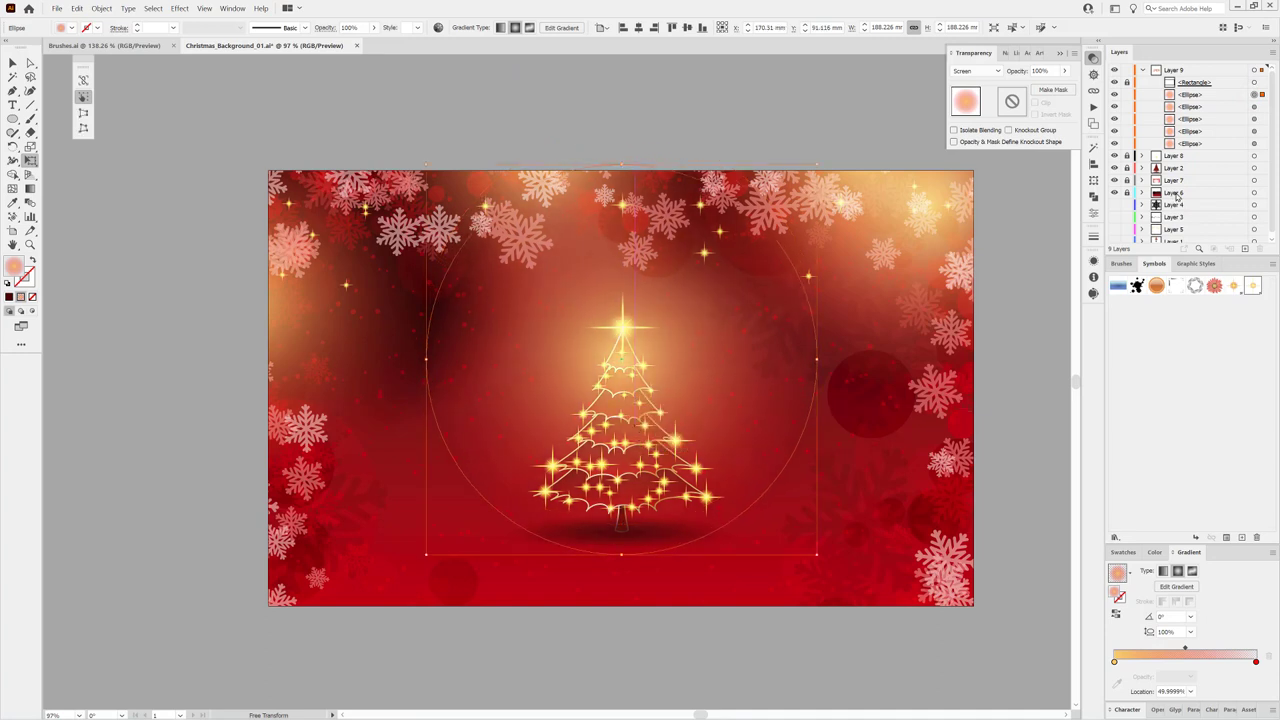
click(1253, 168)
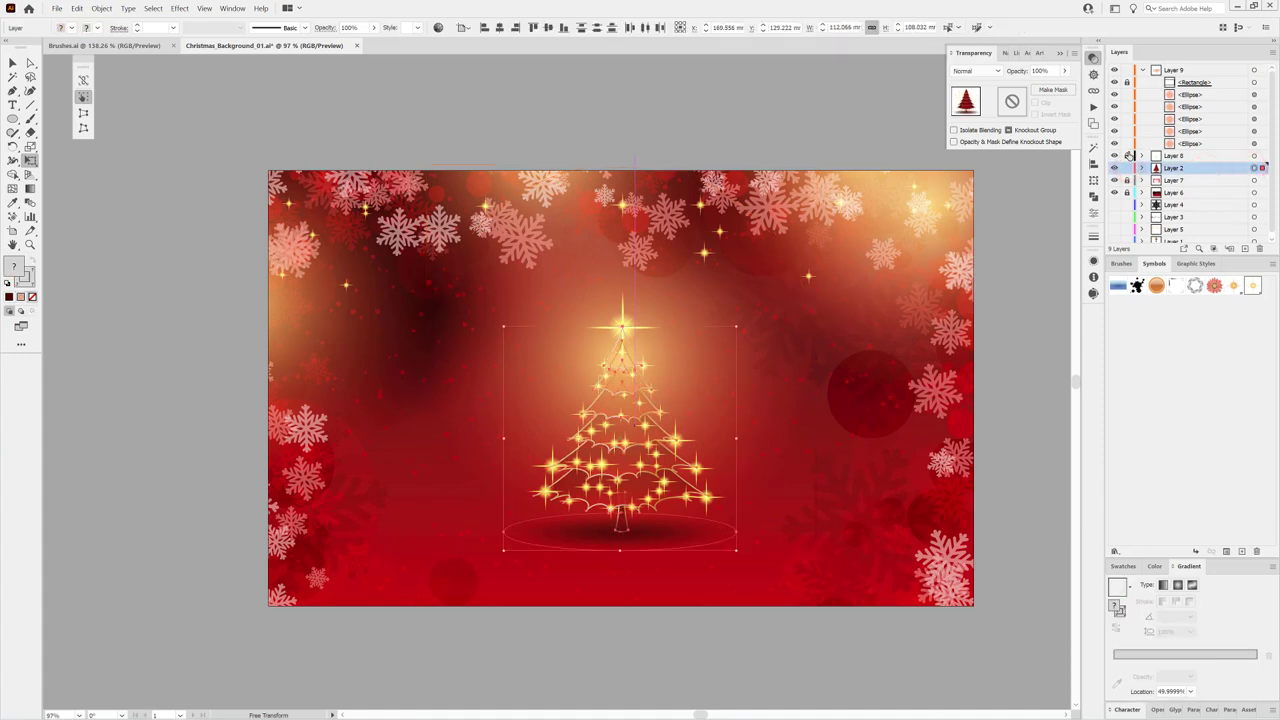
click(1115, 156)
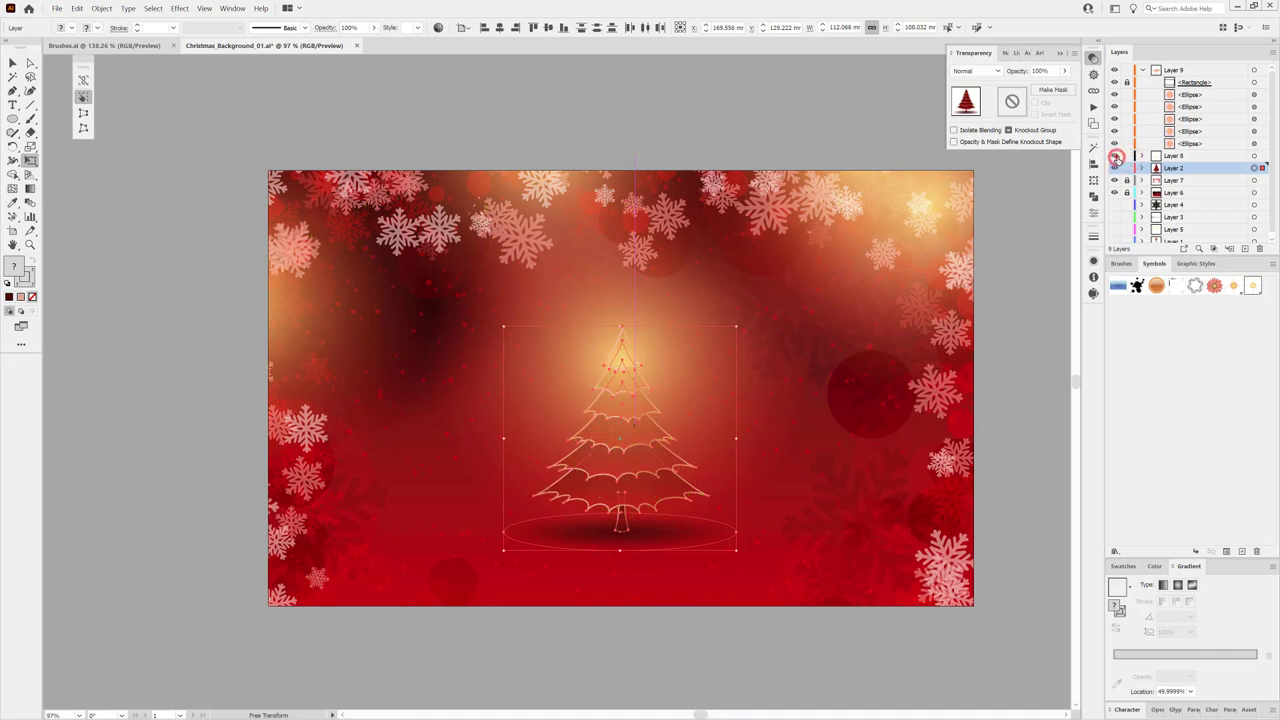
click(1115, 156)
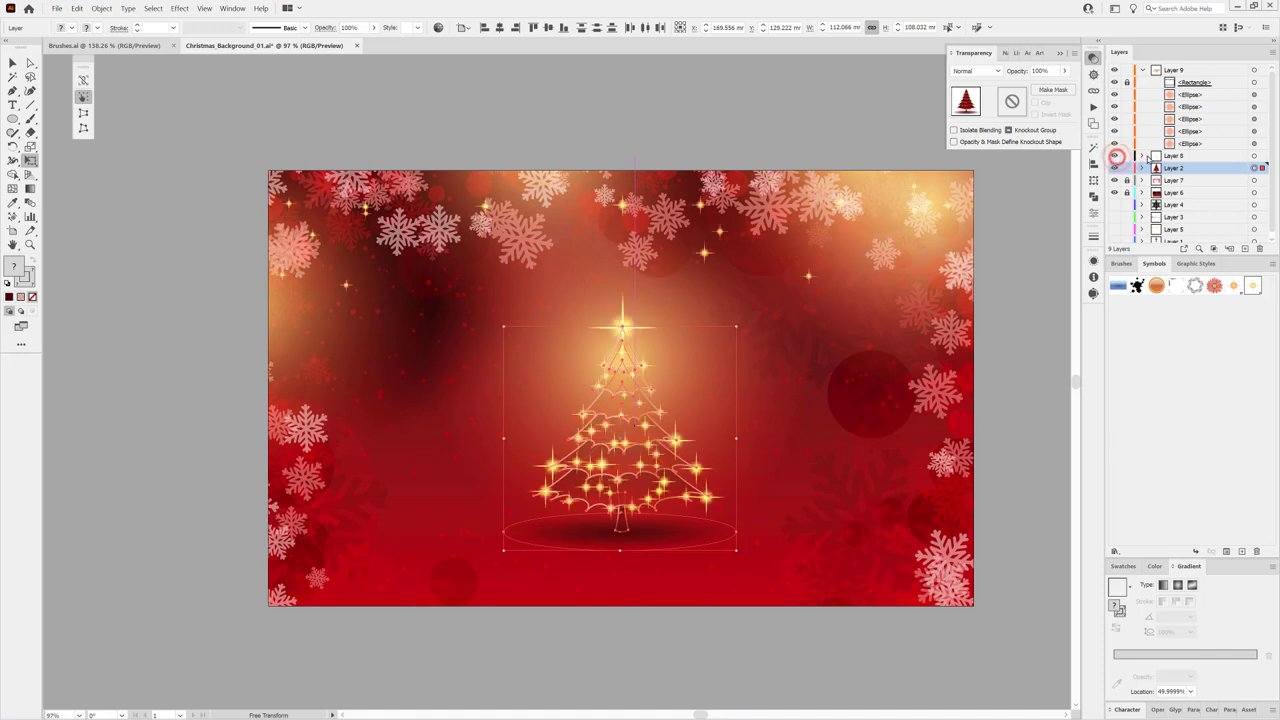
Step: Nudge the Layer 8 tree and star artwork slightly lower
click(1254, 156)
key(shift+Down)
key(shift+Down)
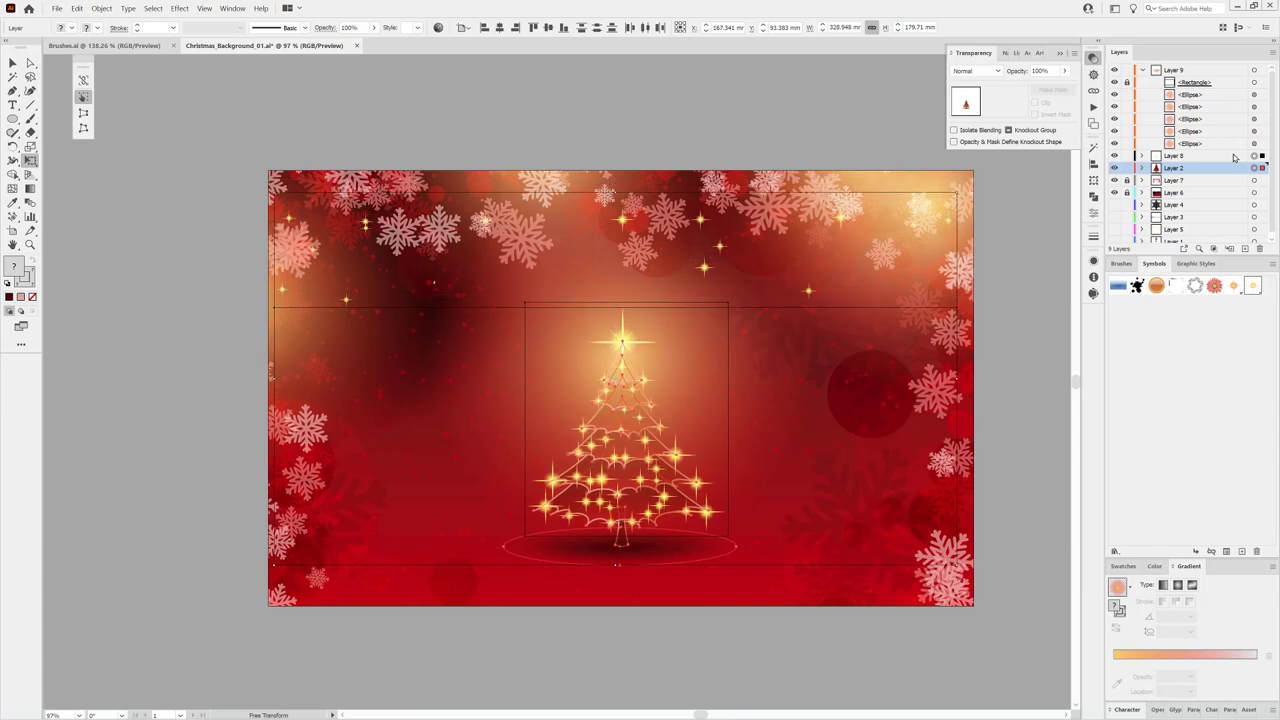
key(shift+Down)
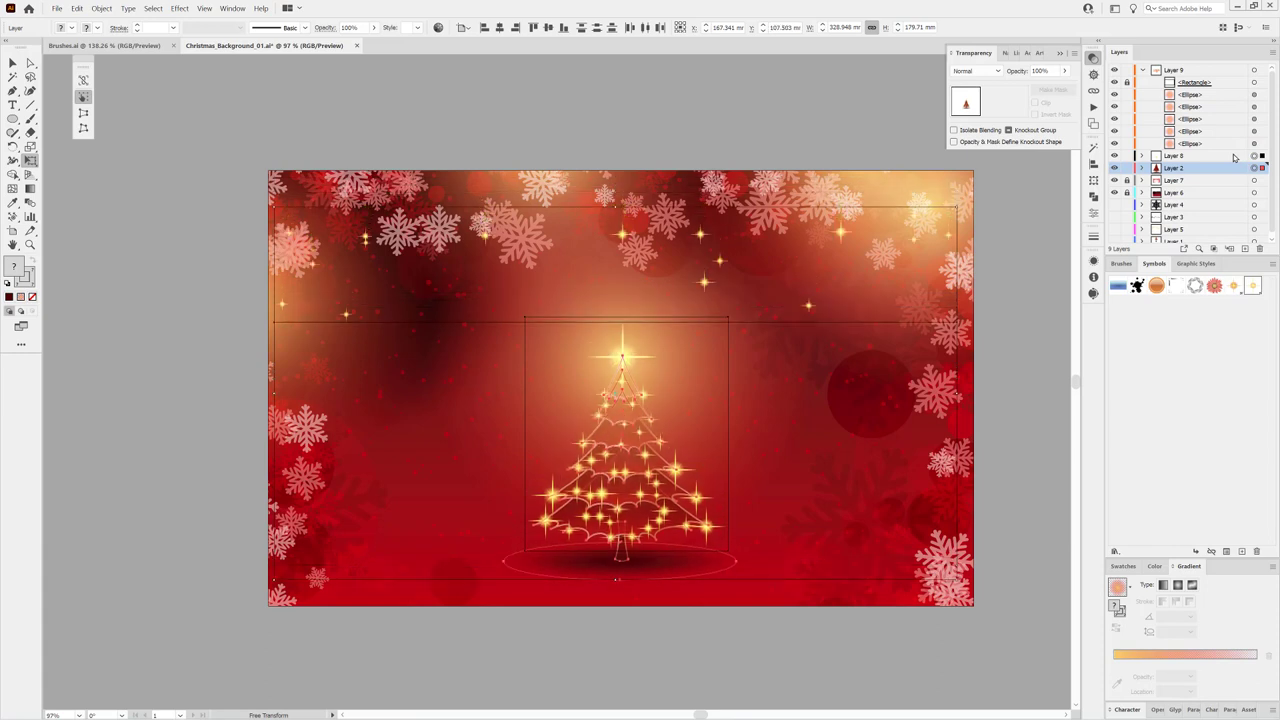
key(shift+Up)
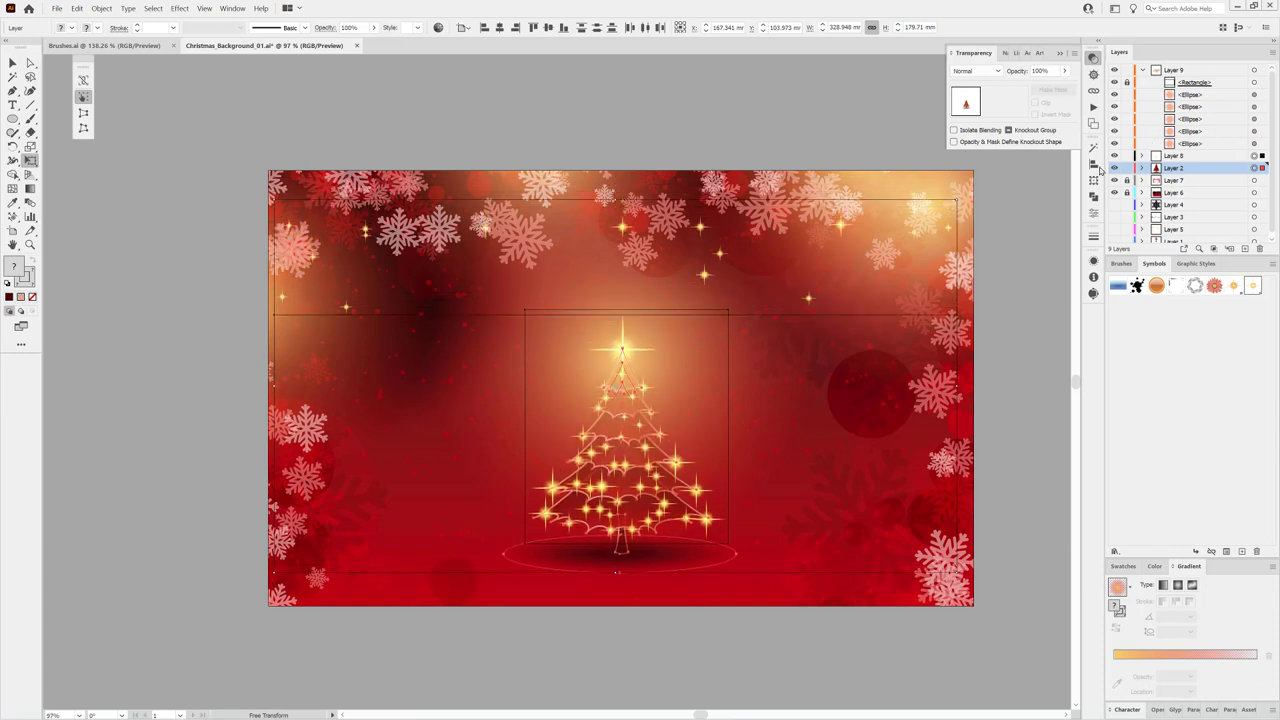
Step: Scale the tree's glow ellipse to about 97.6 mm and centre it on the treetop star
click(1060, 200)
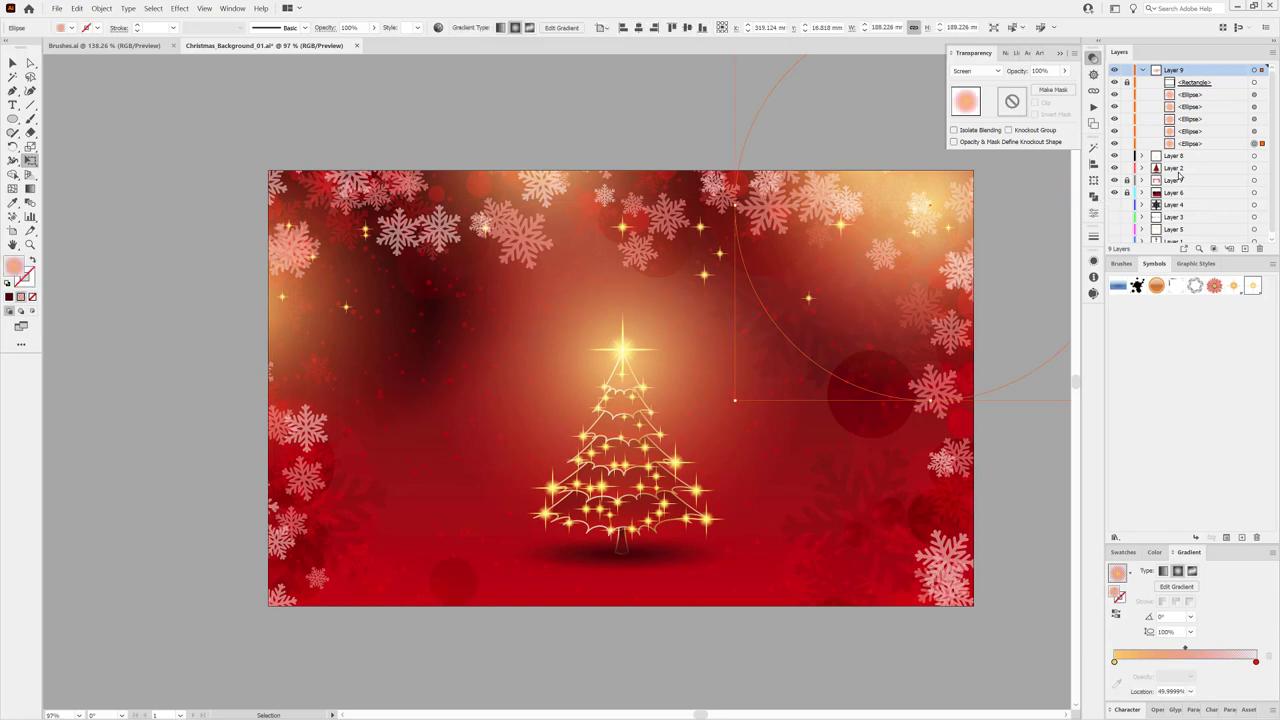
click(1254, 94)
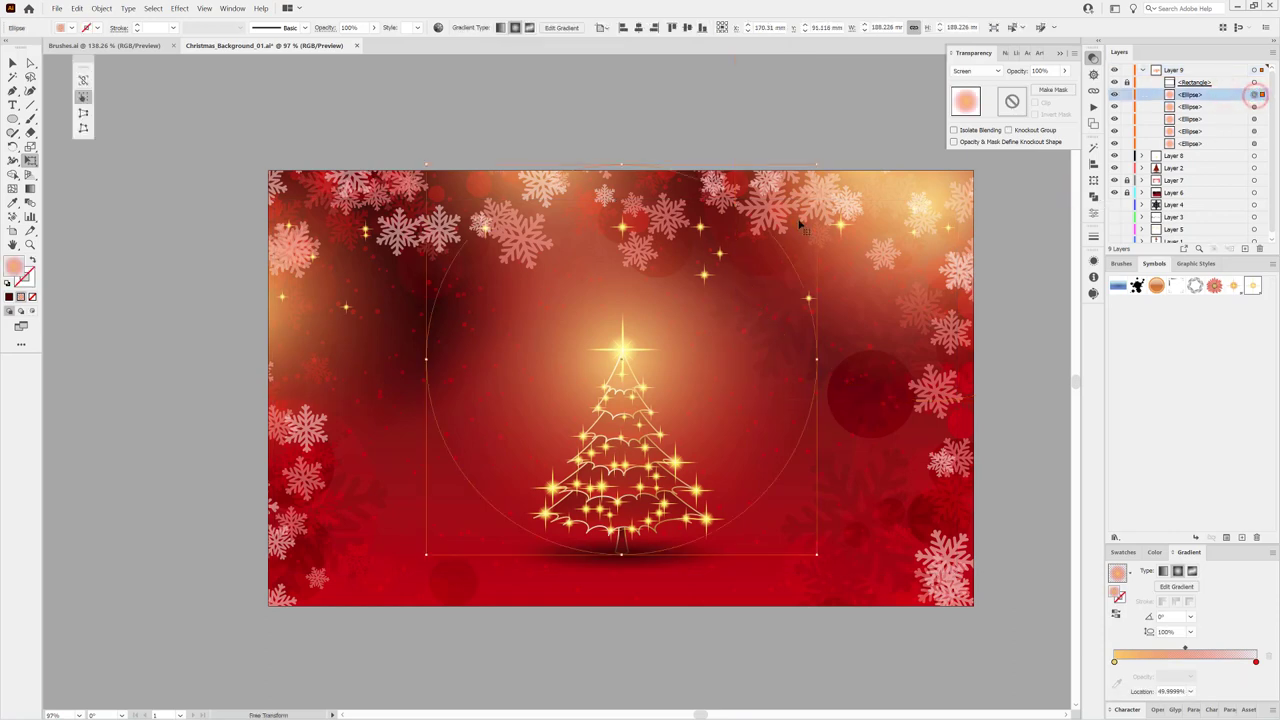
drag(814, 164, 731, 268)
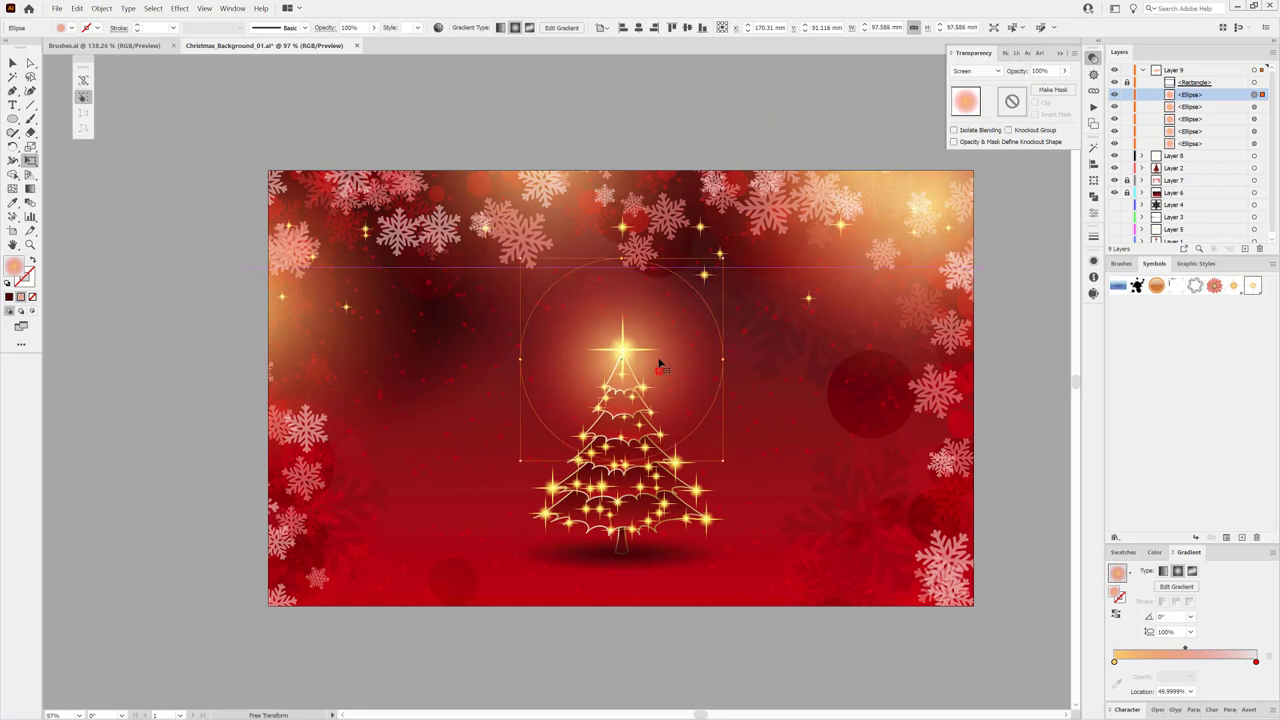
drag(660, 369, 659, 369)
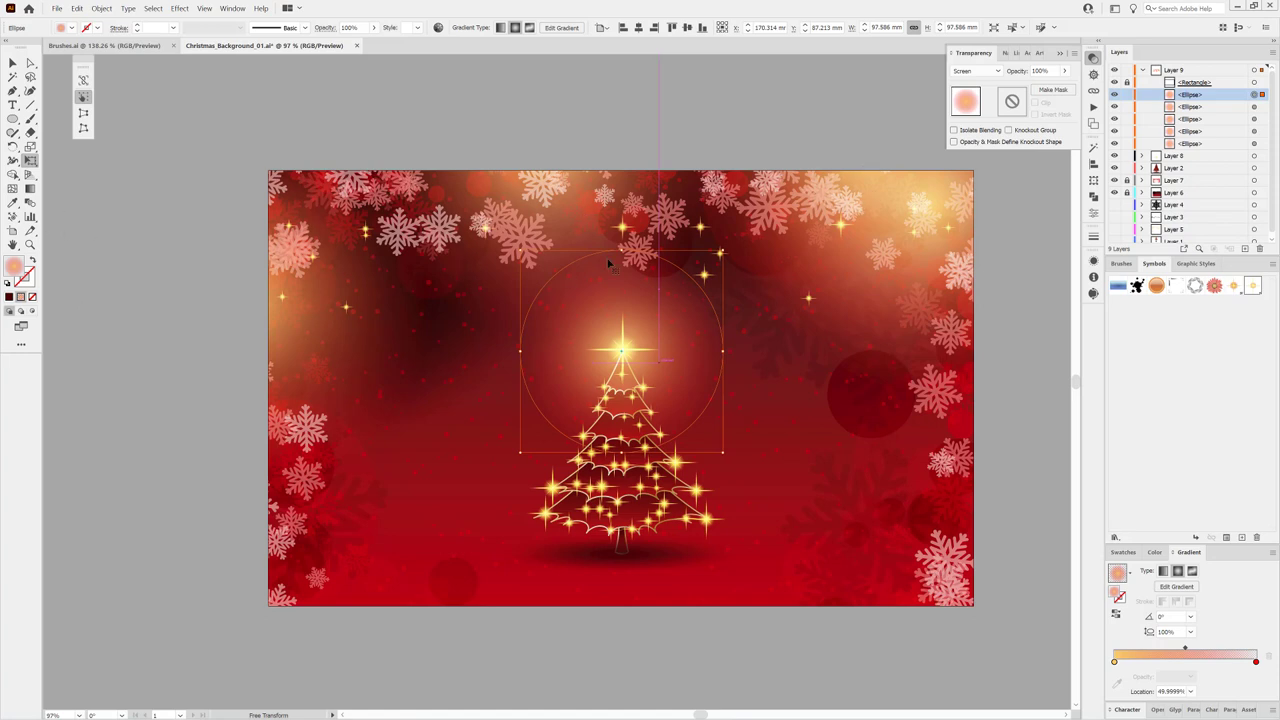
click(1143, 71)
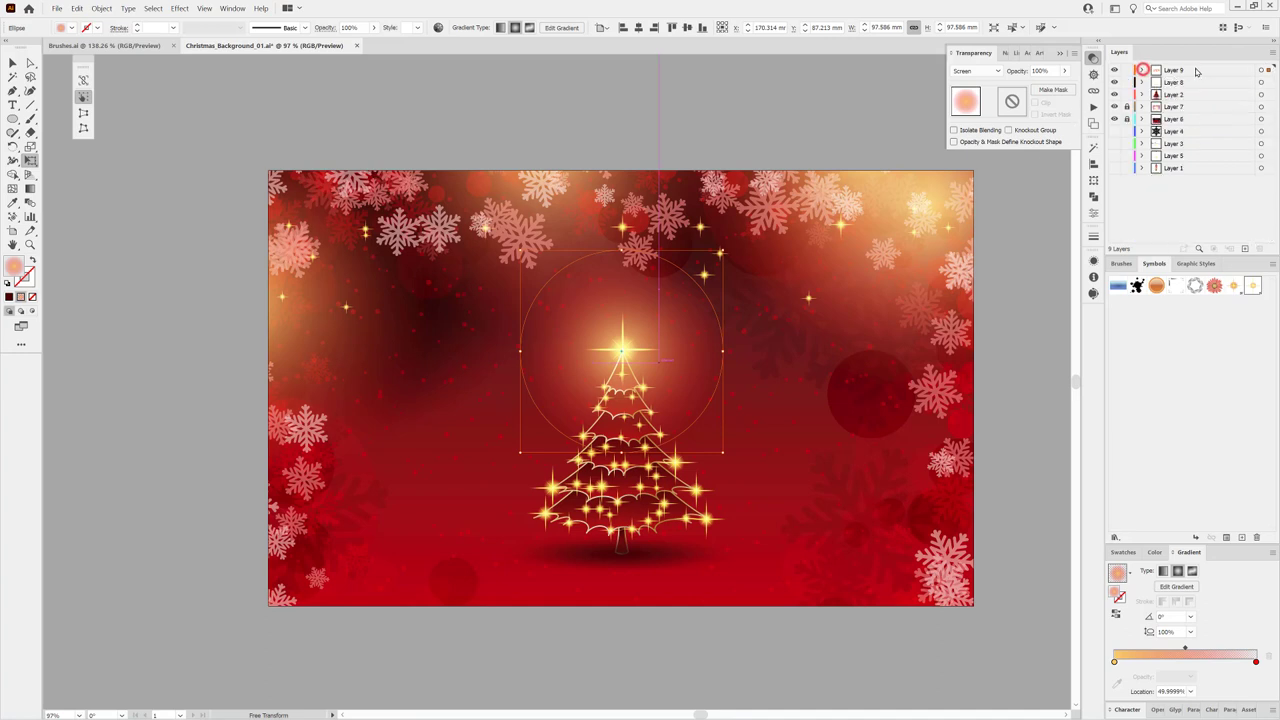
Step: Add a new title layer, lock Layers 8 and 9, and place a text object
click(1245, 248)
drag(1126, 82, 1134, 144)
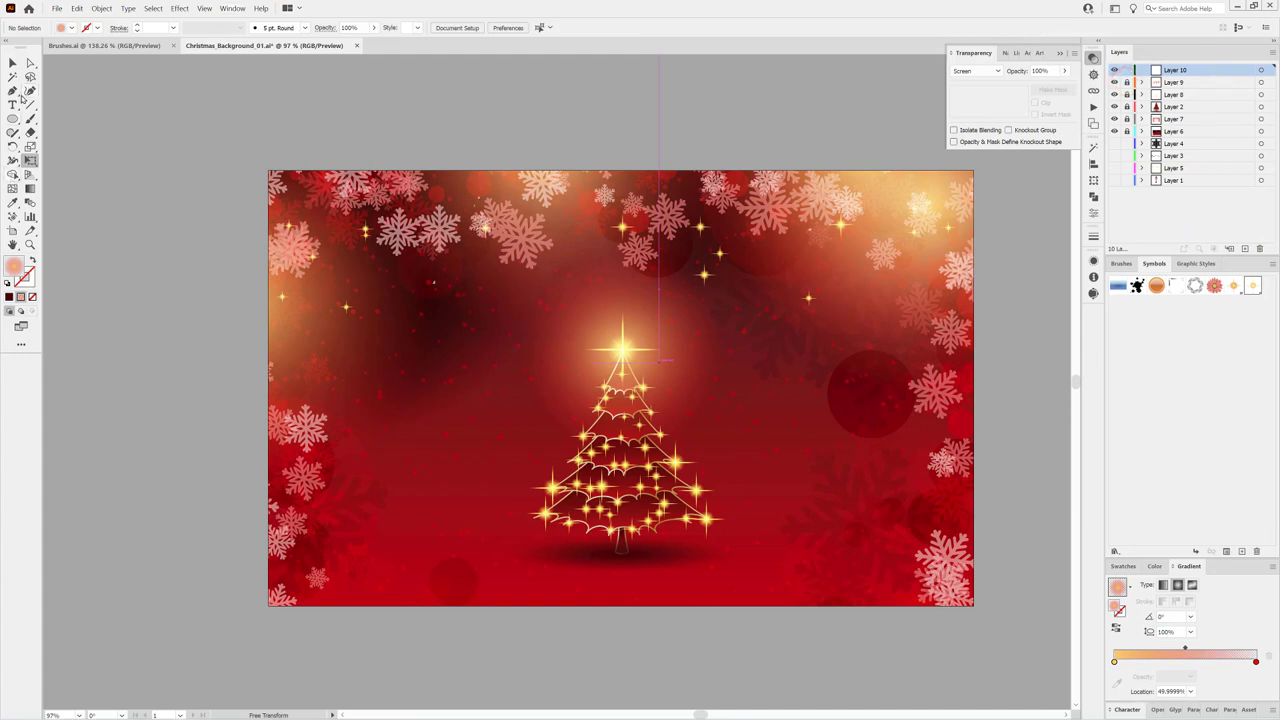
click(13, 105)
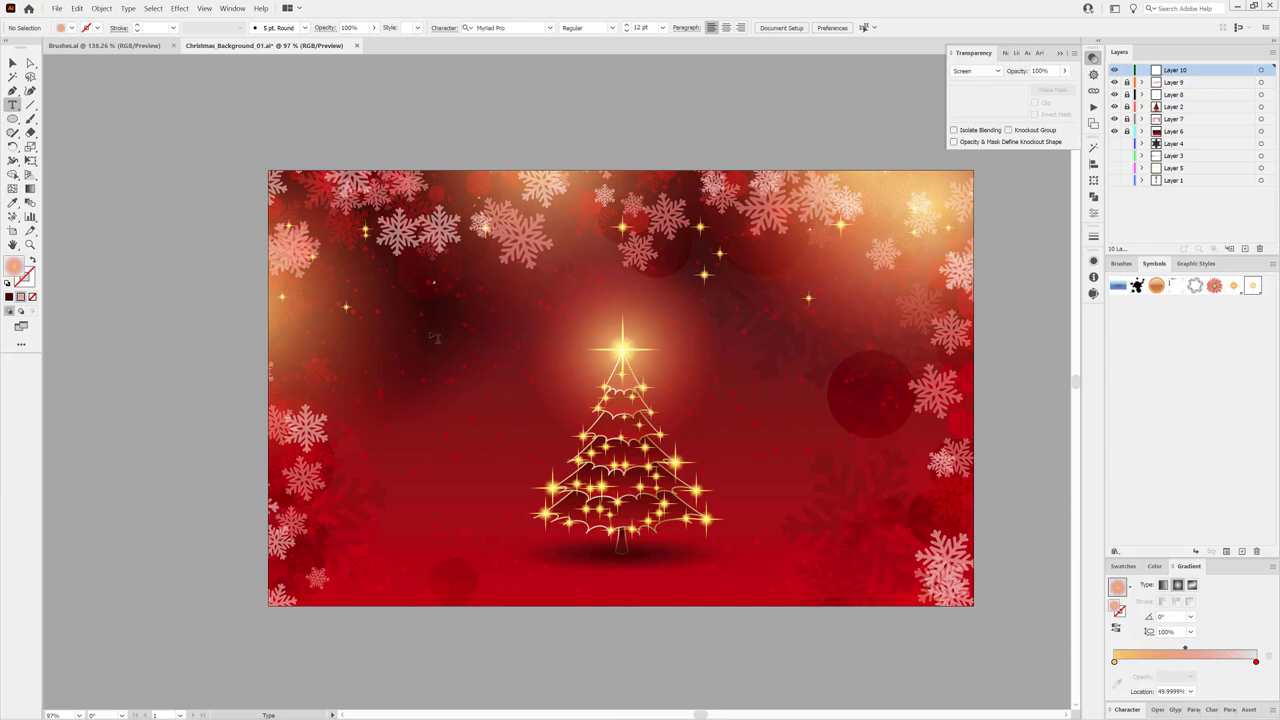
click(496, 310)
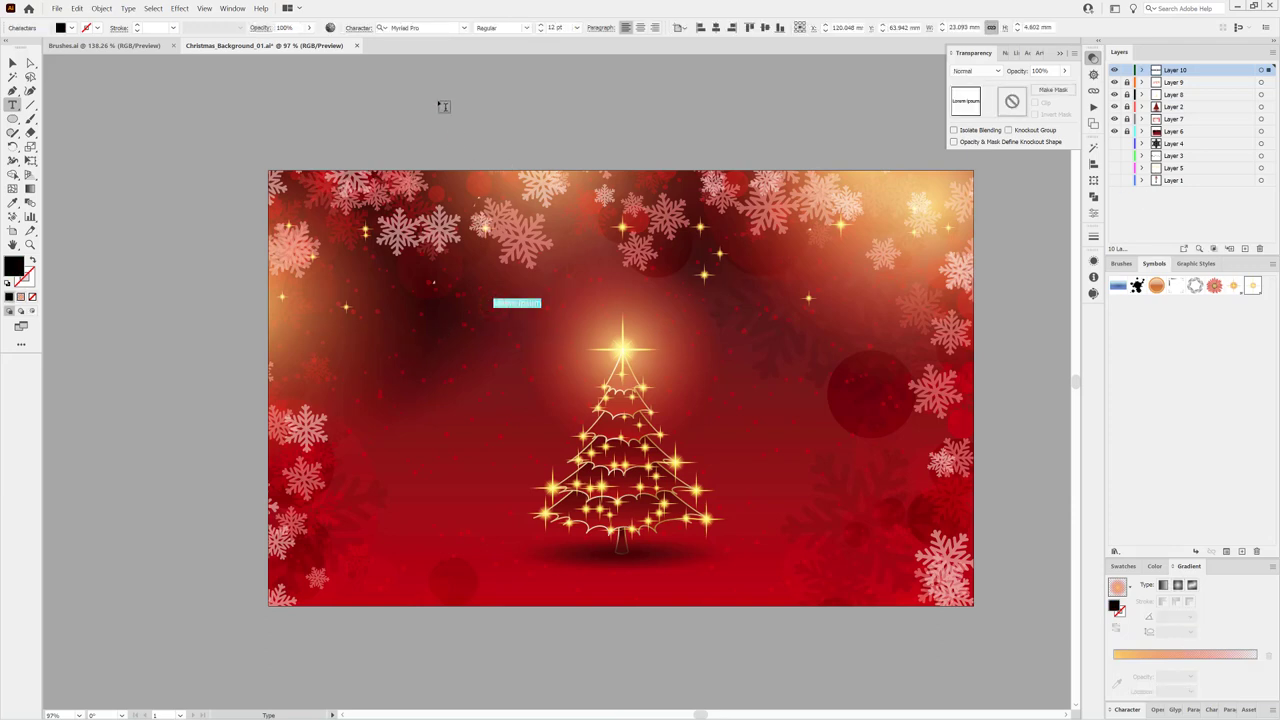
Step: Type 'Merry Christmas' in GoodVibrationsPro script at 120 pt
click(464, 27)
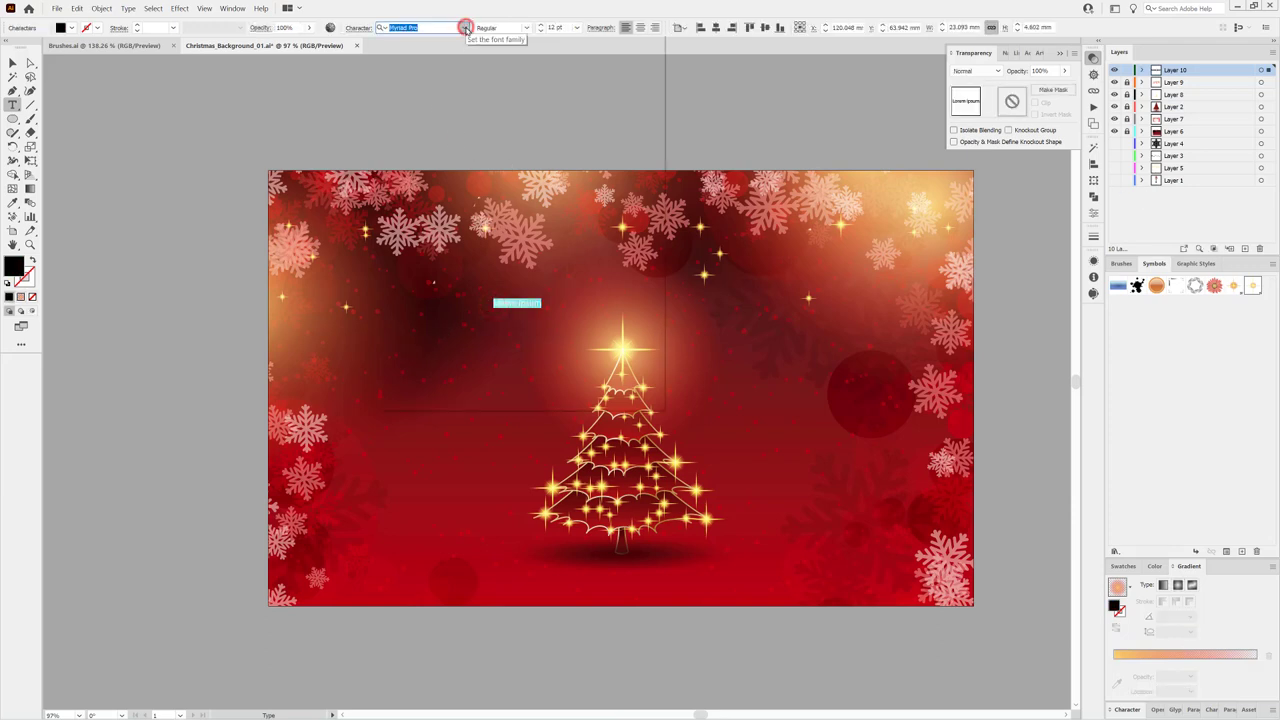
text(Good)
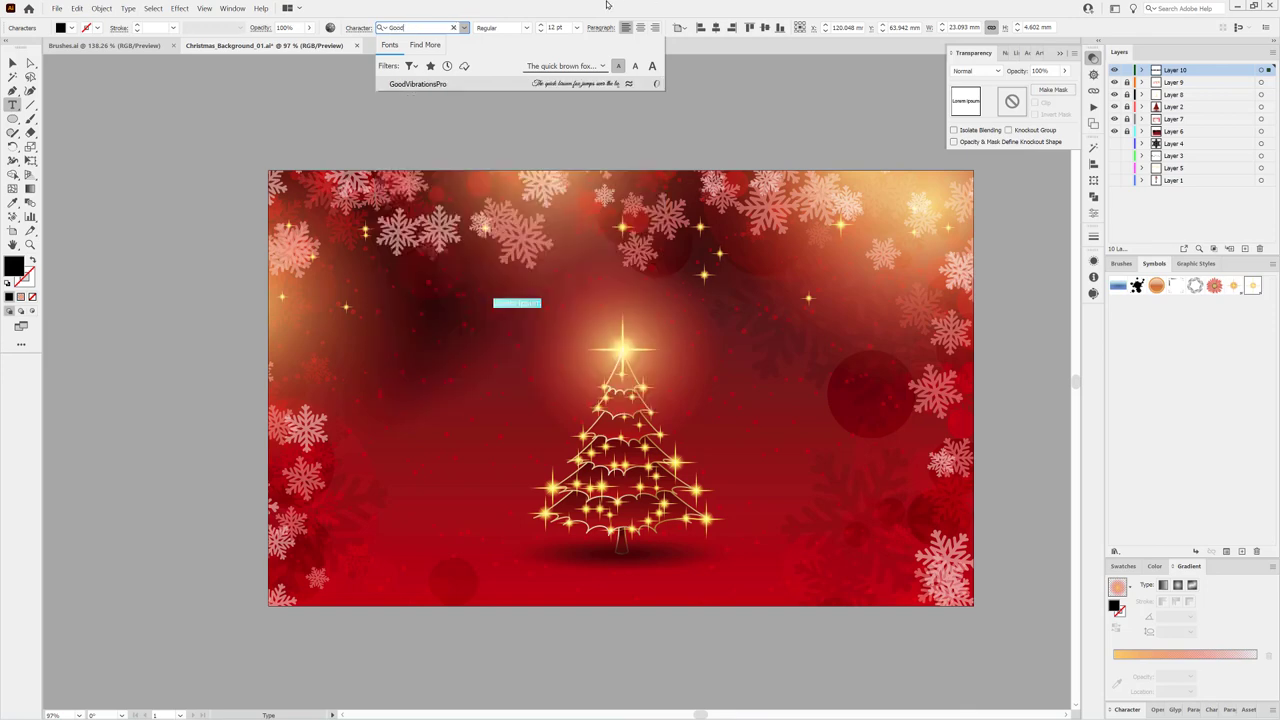
click(421, 84)
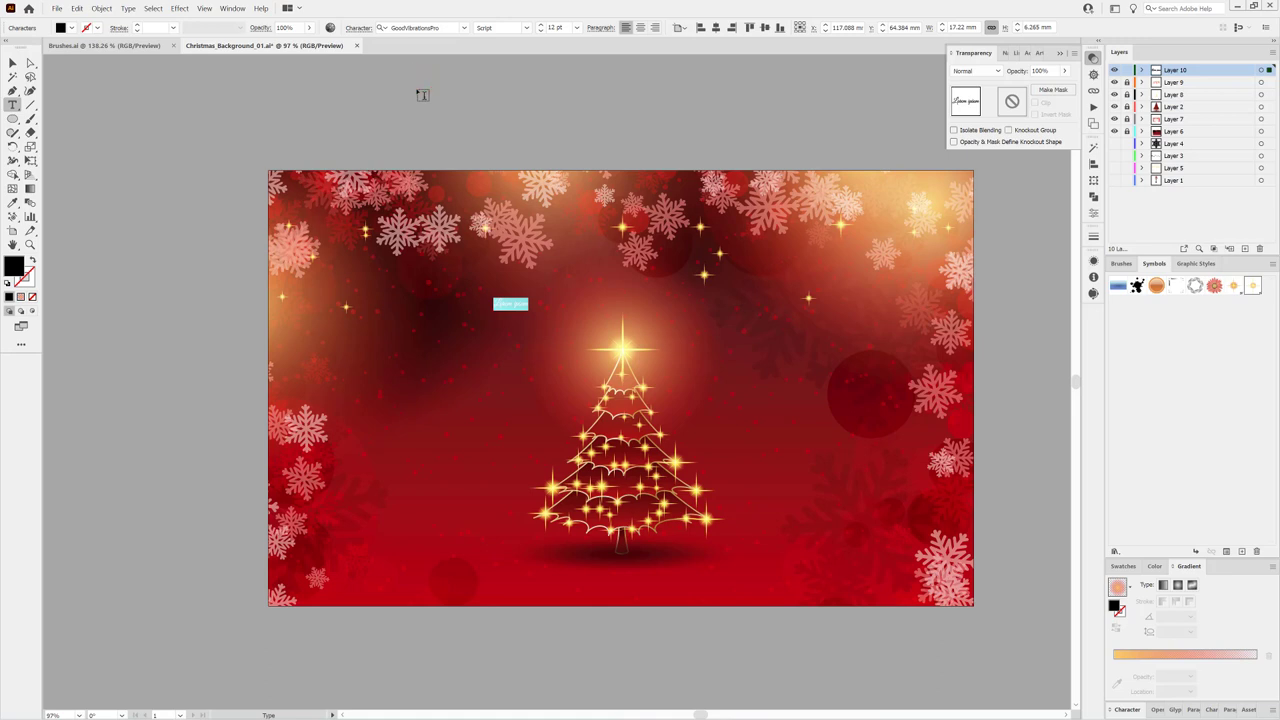
click(560, 27)
text(120)
key(Return)
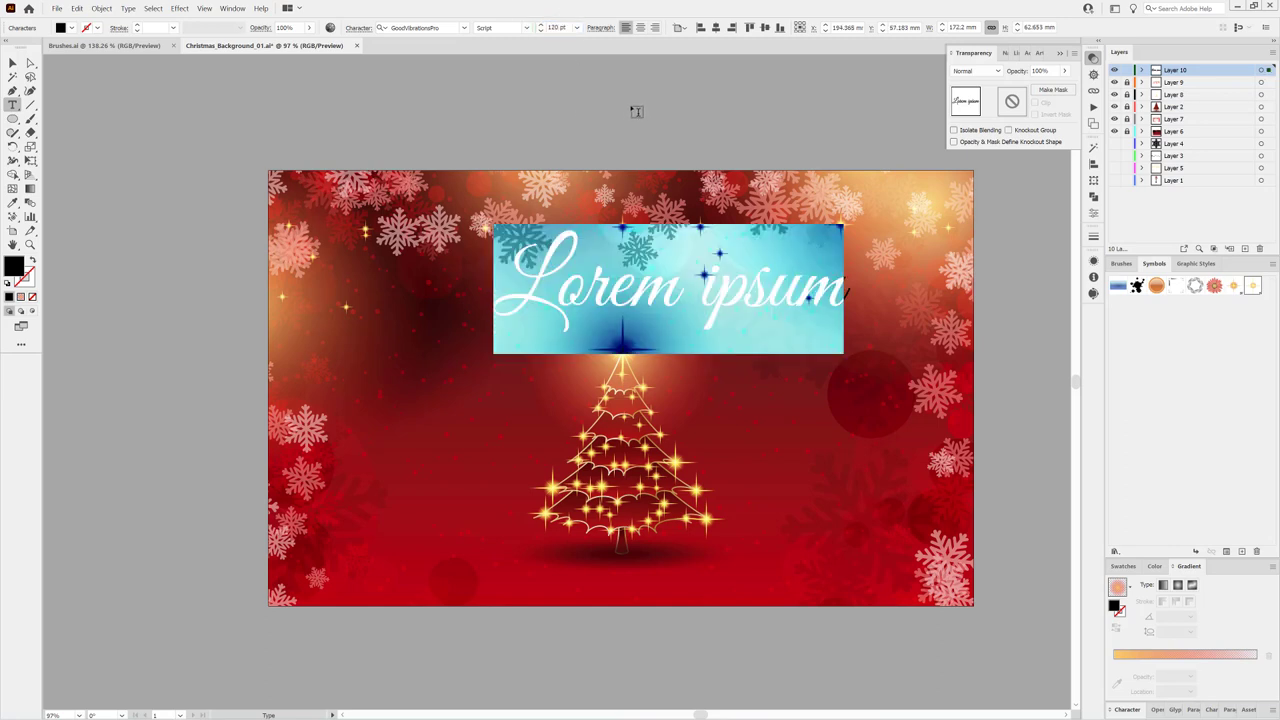
text(M)
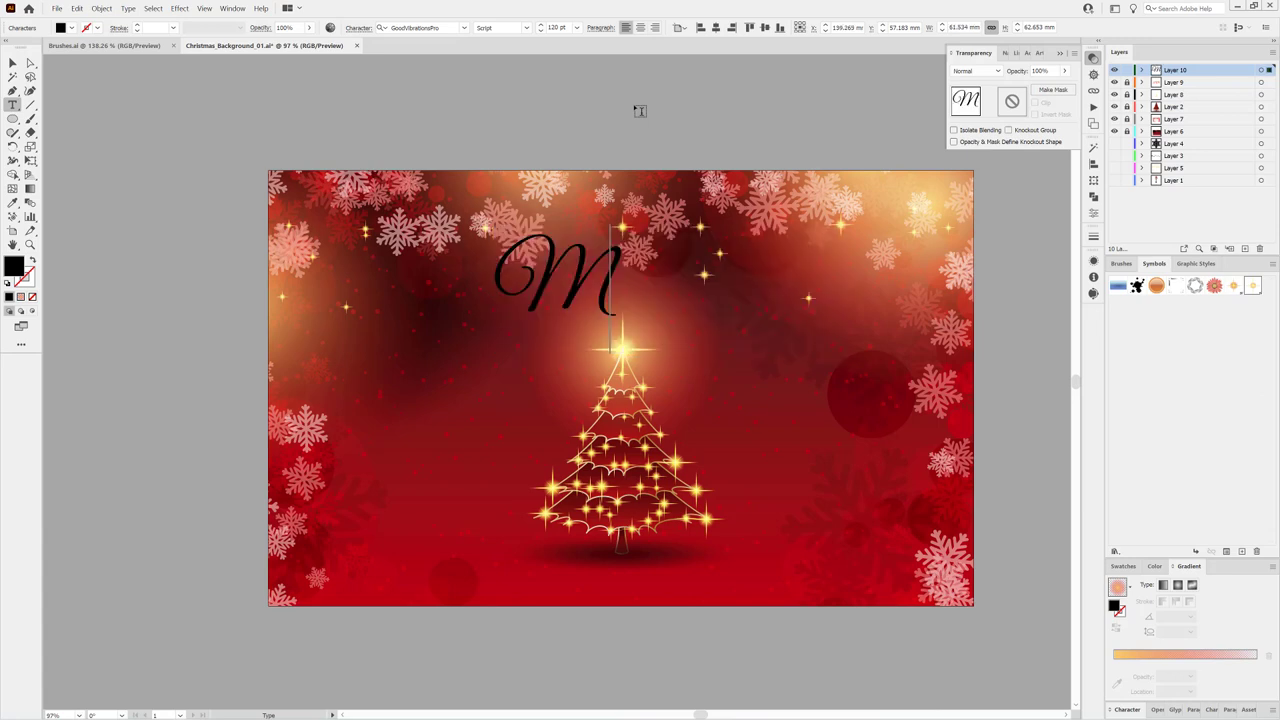
text(erry )
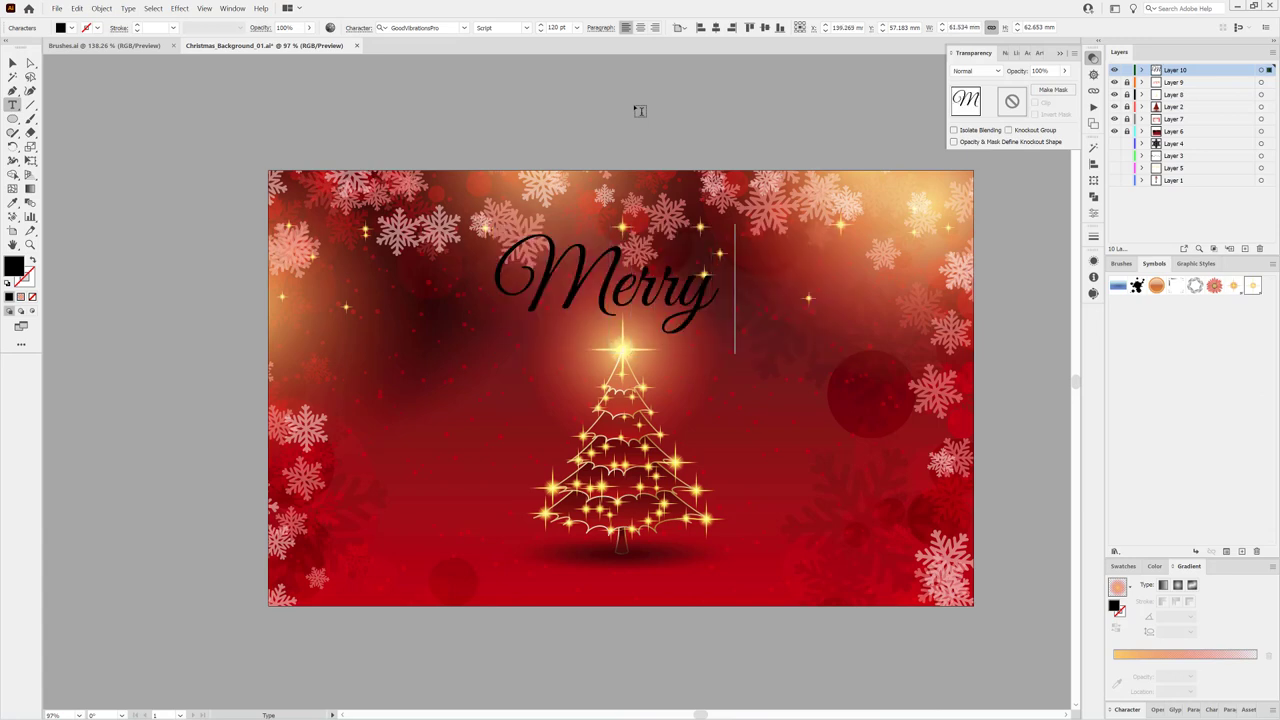
text(Chri)
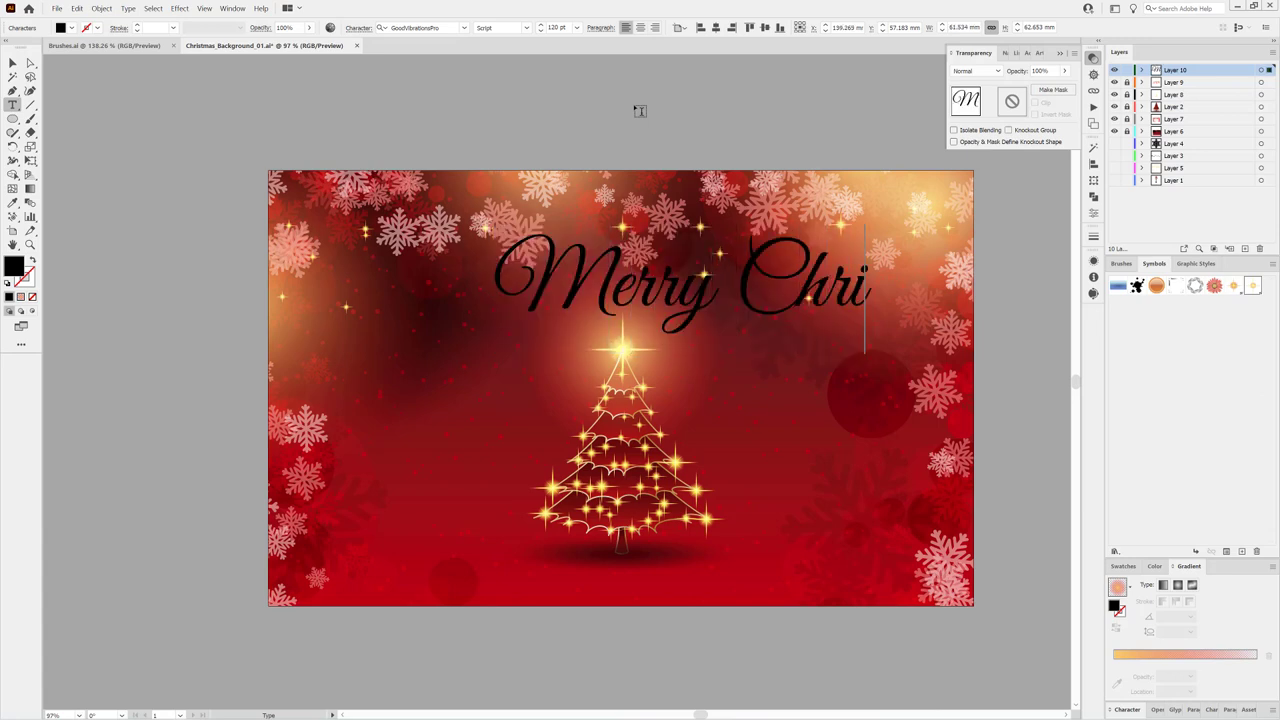
text(stmas)
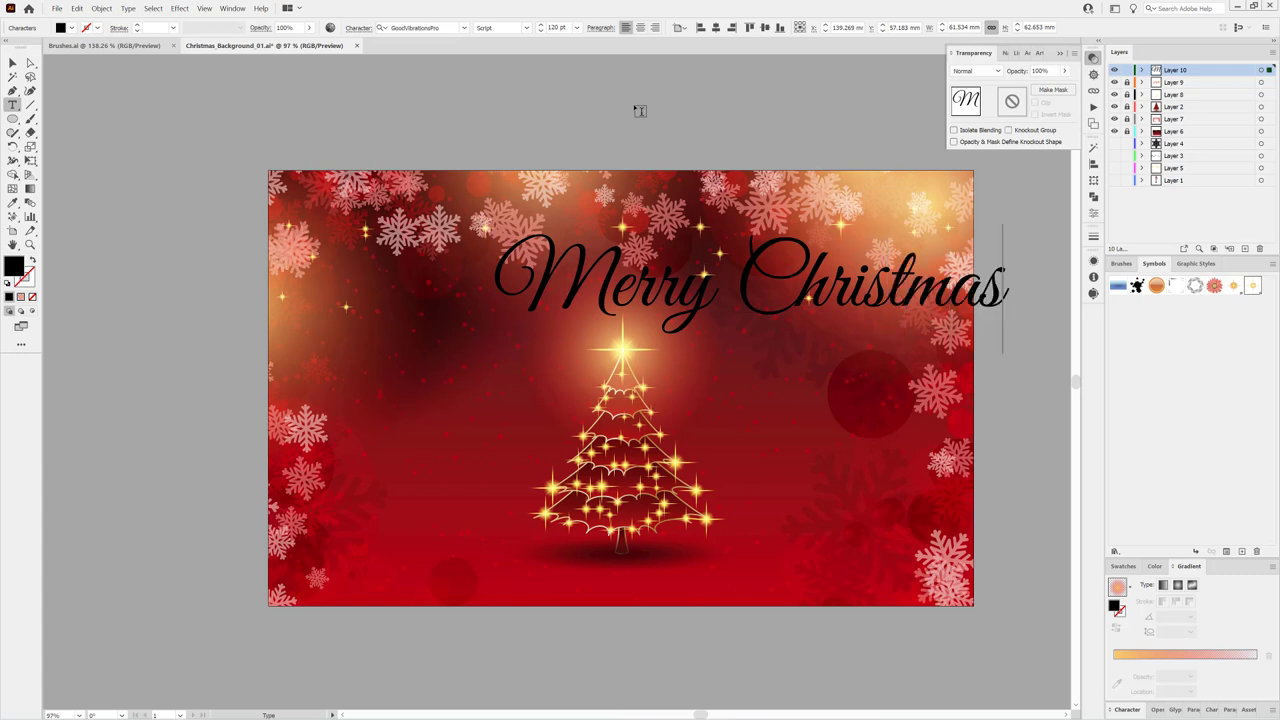
Step: Make the title white, centre it horizontally, and lower it just above the tree
click(1261, 71)
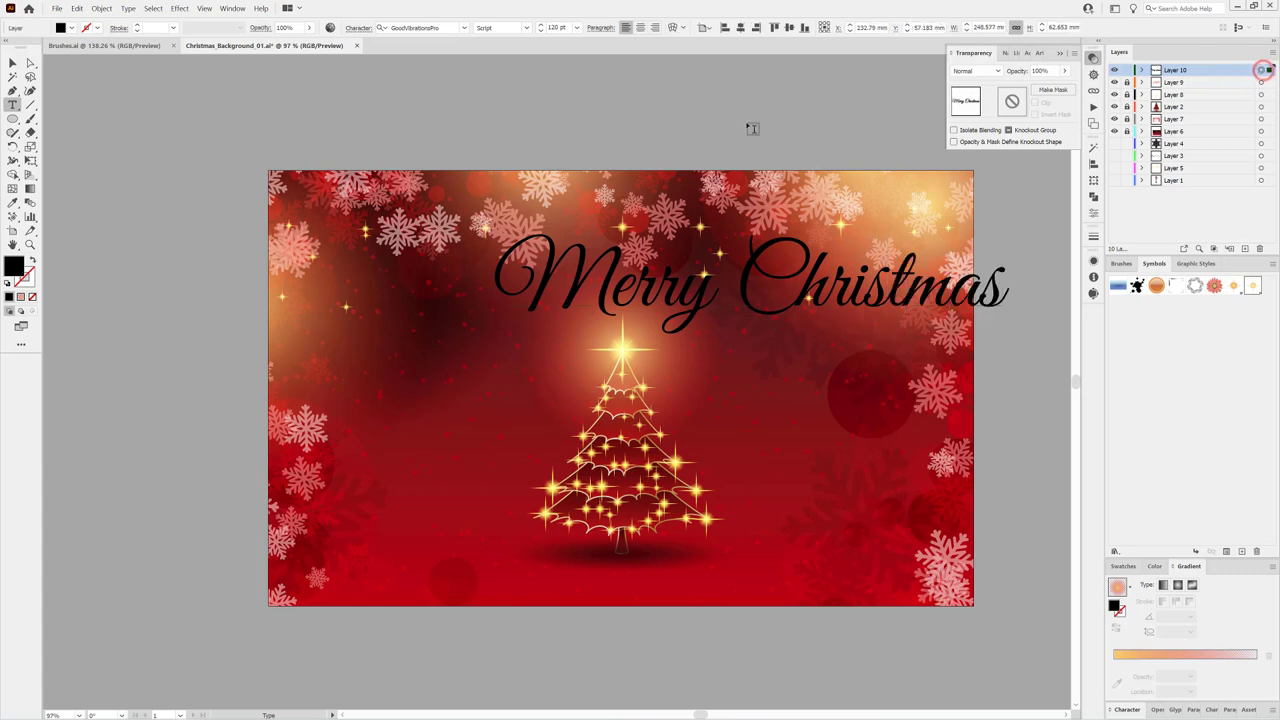
click(1155, 566)
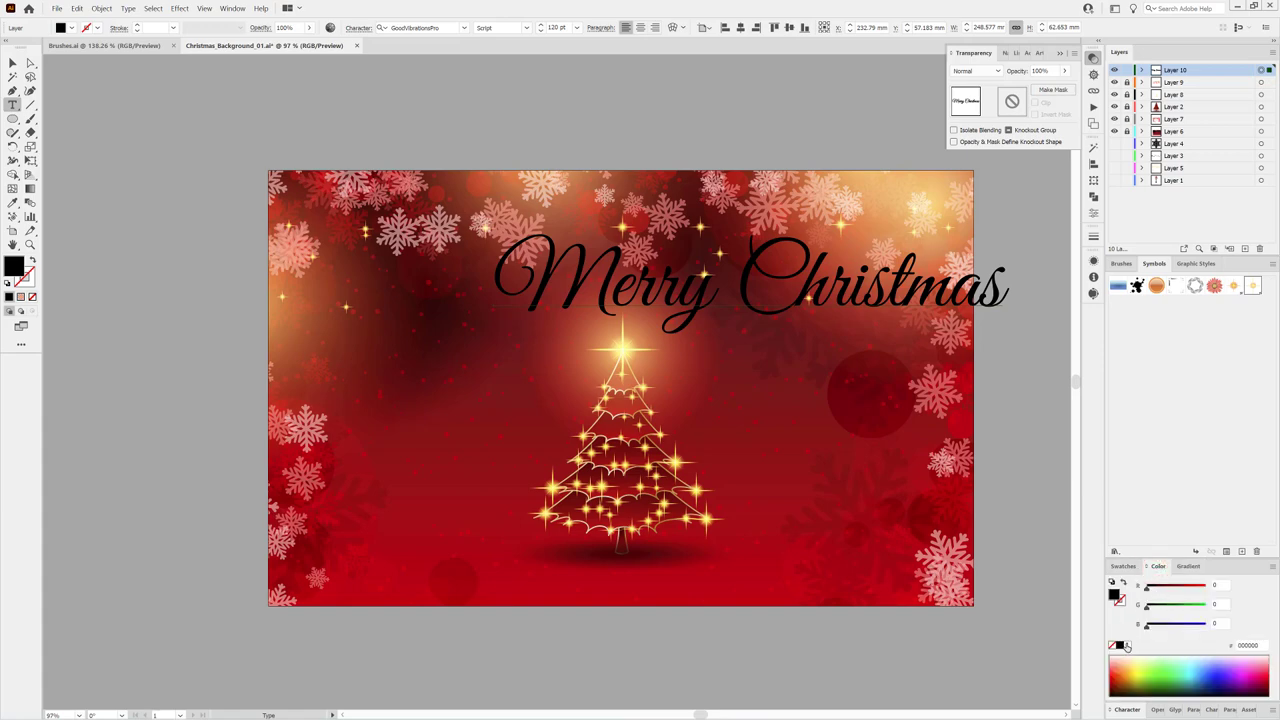
click(1125, 646)
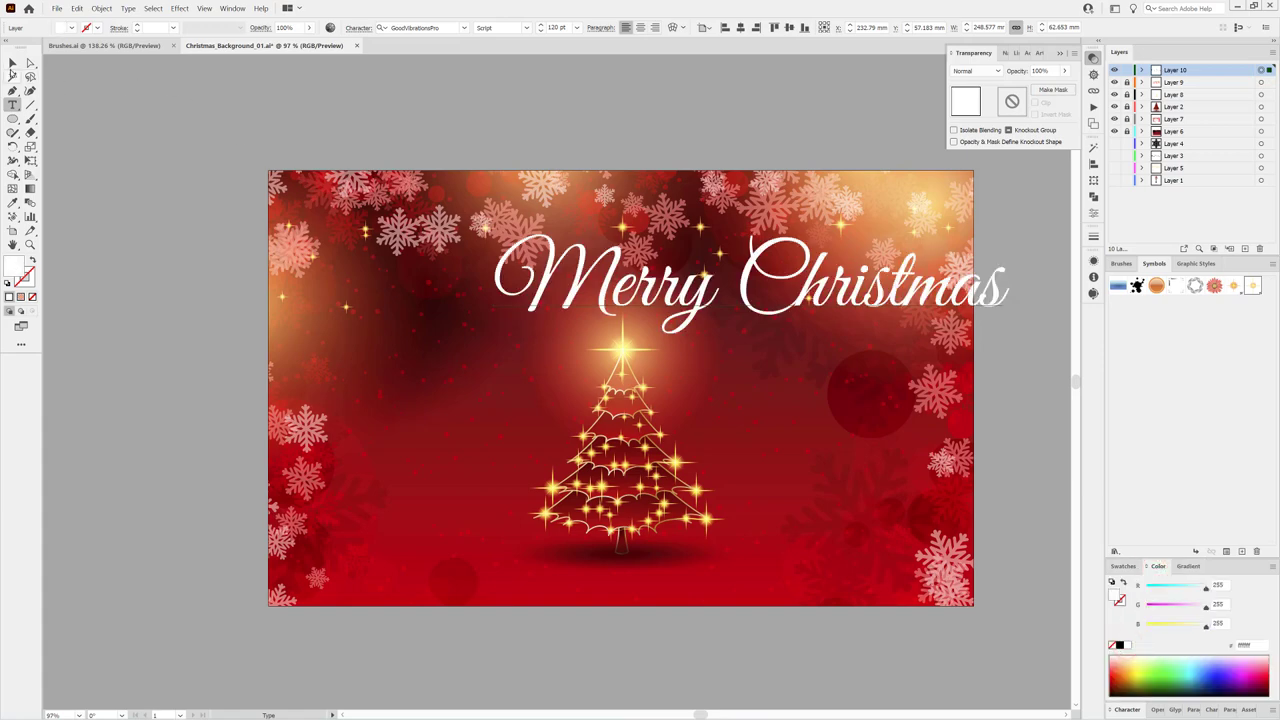
click(12, 62)
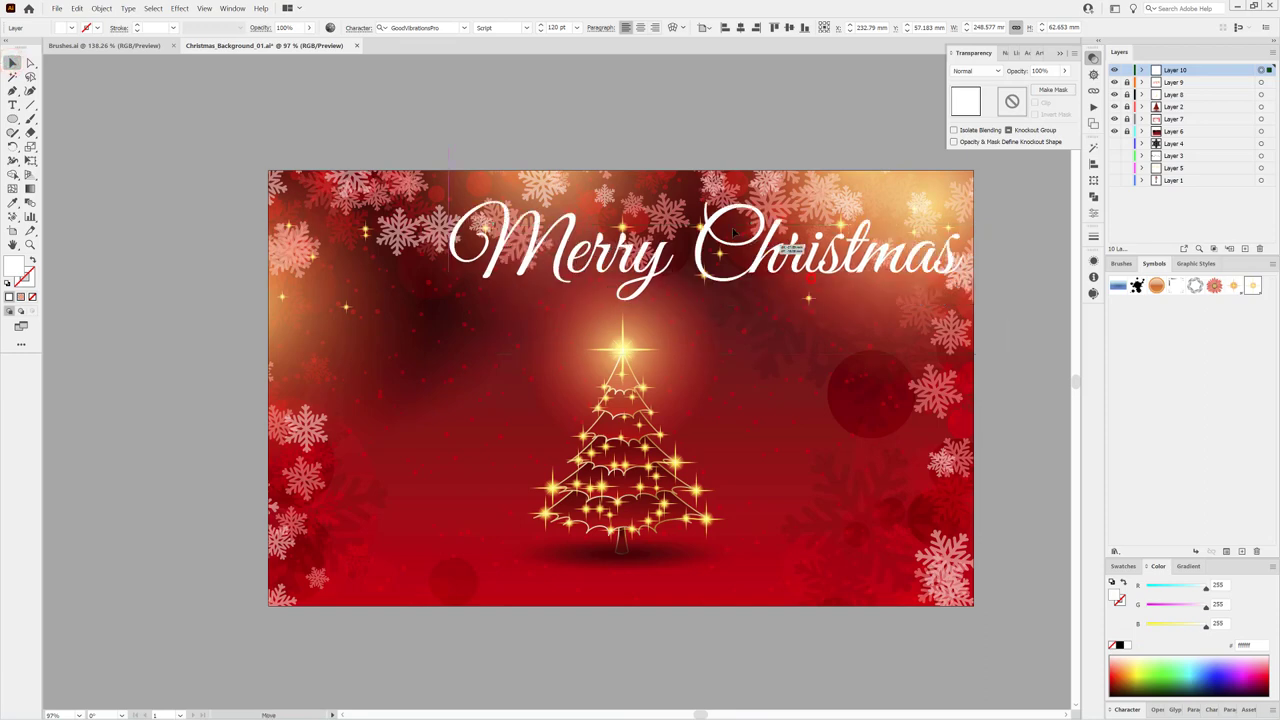
mouse_move(815, 285)
mouse_down()
mouse_move(762, 458)
mouse_move(815, 262)
mouse_up()
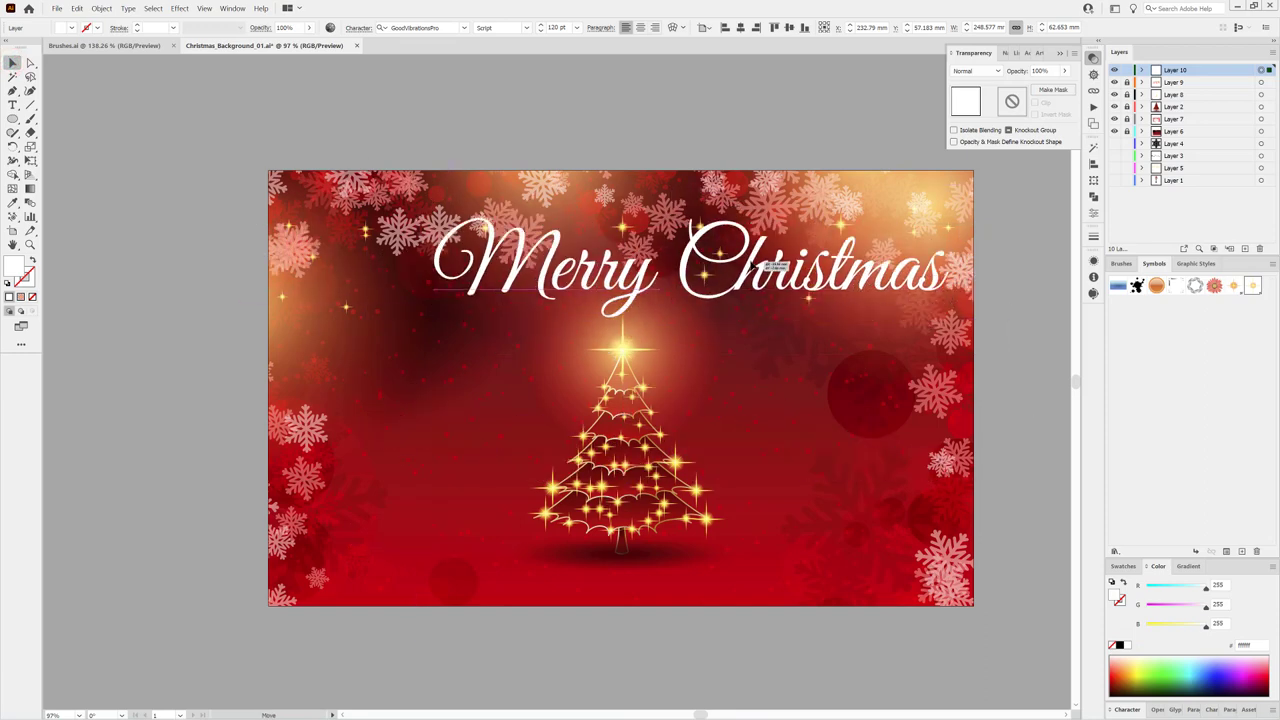
click(741, 28)
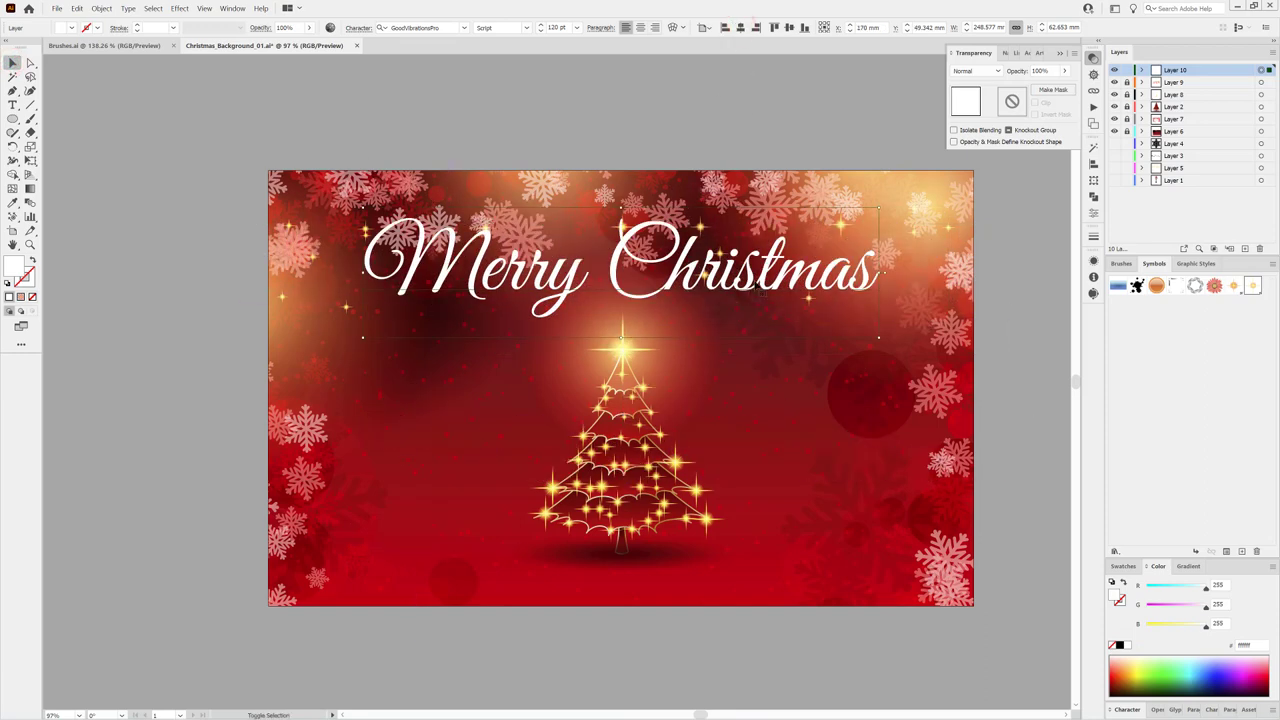
key(shift+Down)
key(shift+Down)
key(shift+Down)
key(shift+Down)
key(shift+Down)
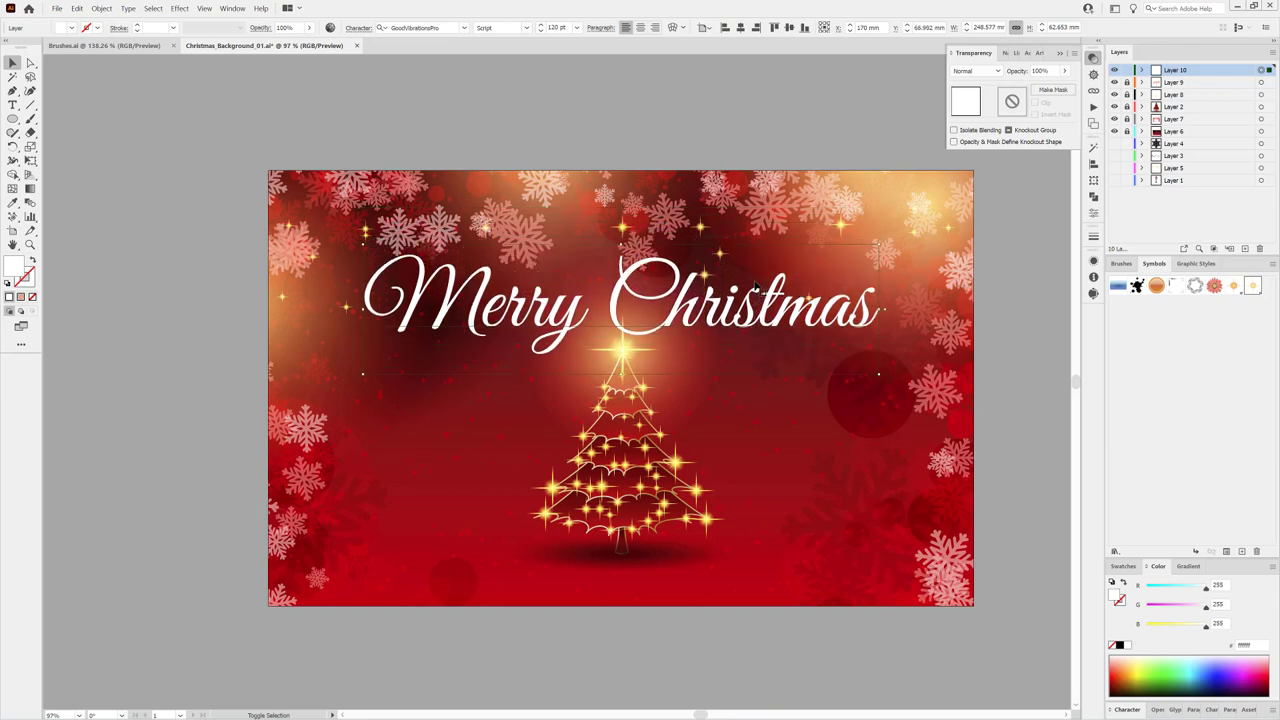
Step: Duplicate the Merry Christmas text, nudge the lower copy right, and fill it red
click(1143, 71)
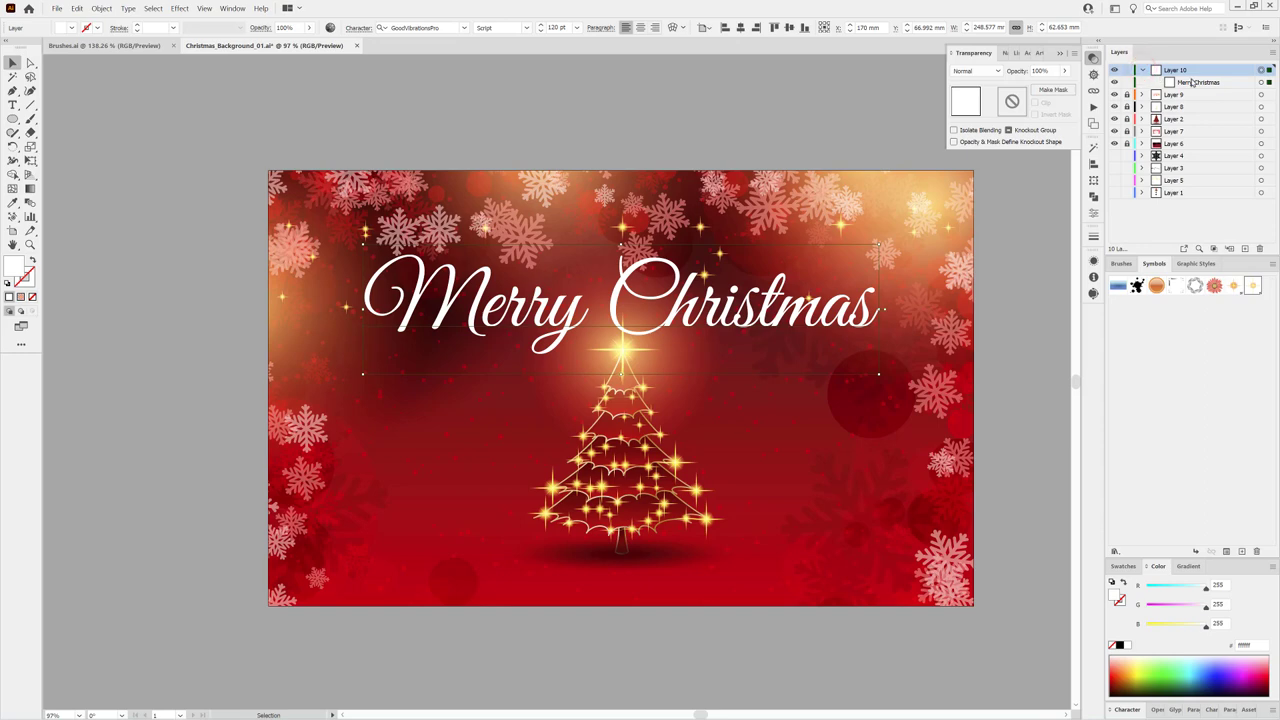
drag(1230, 88, 1245, 249)
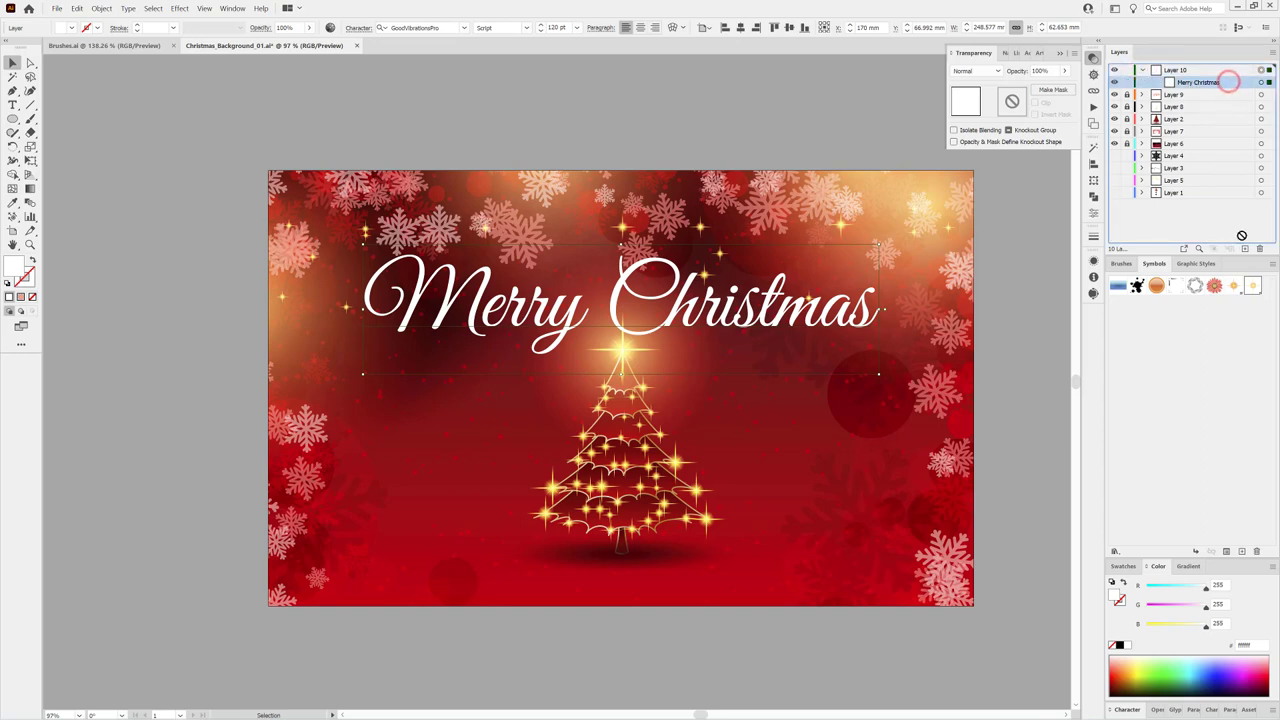
click(1262, 94)
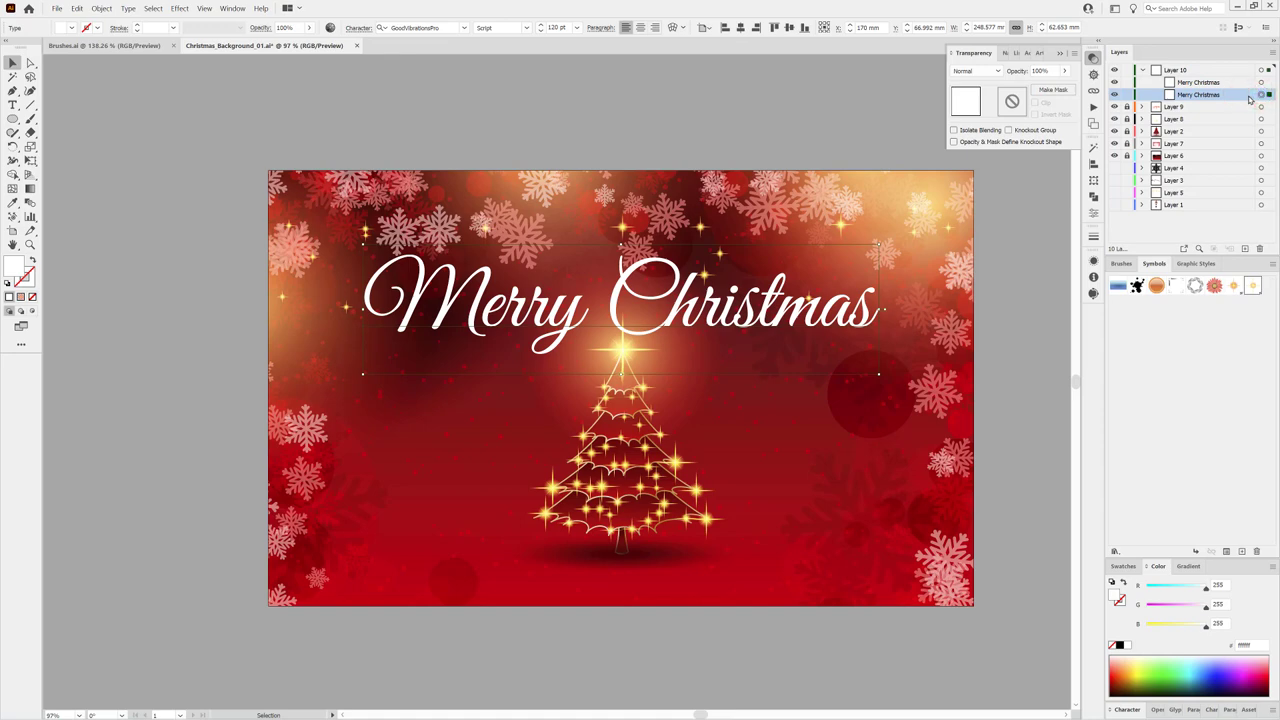
key(Right)
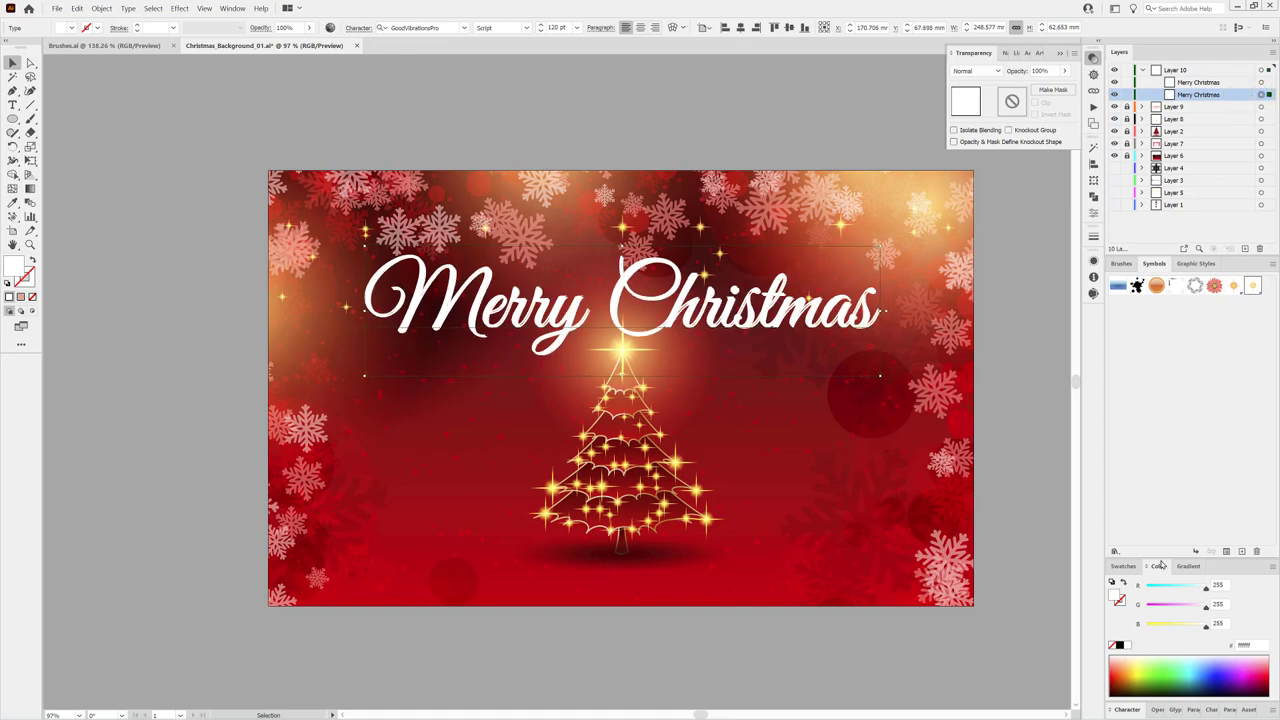
click(1124, 566)
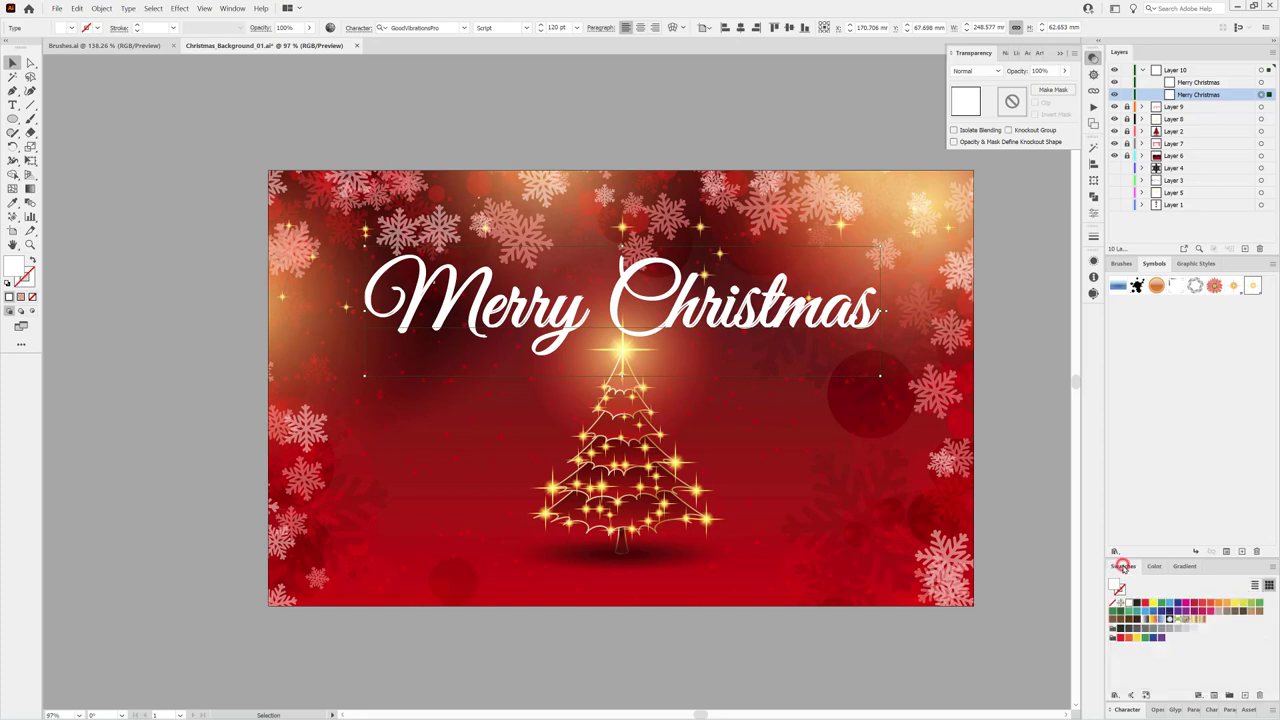
click(1203, 605)
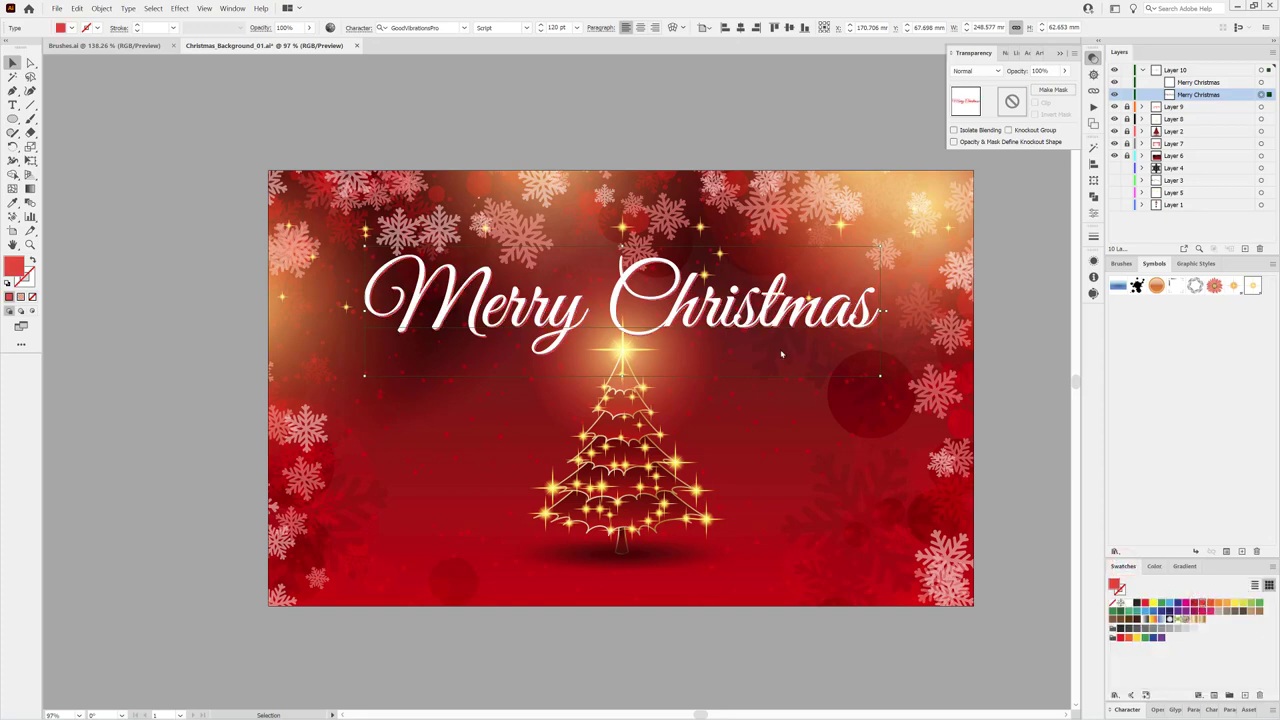
scroll(729, 328, up, 3)
scroll(767, 371, down, 2)
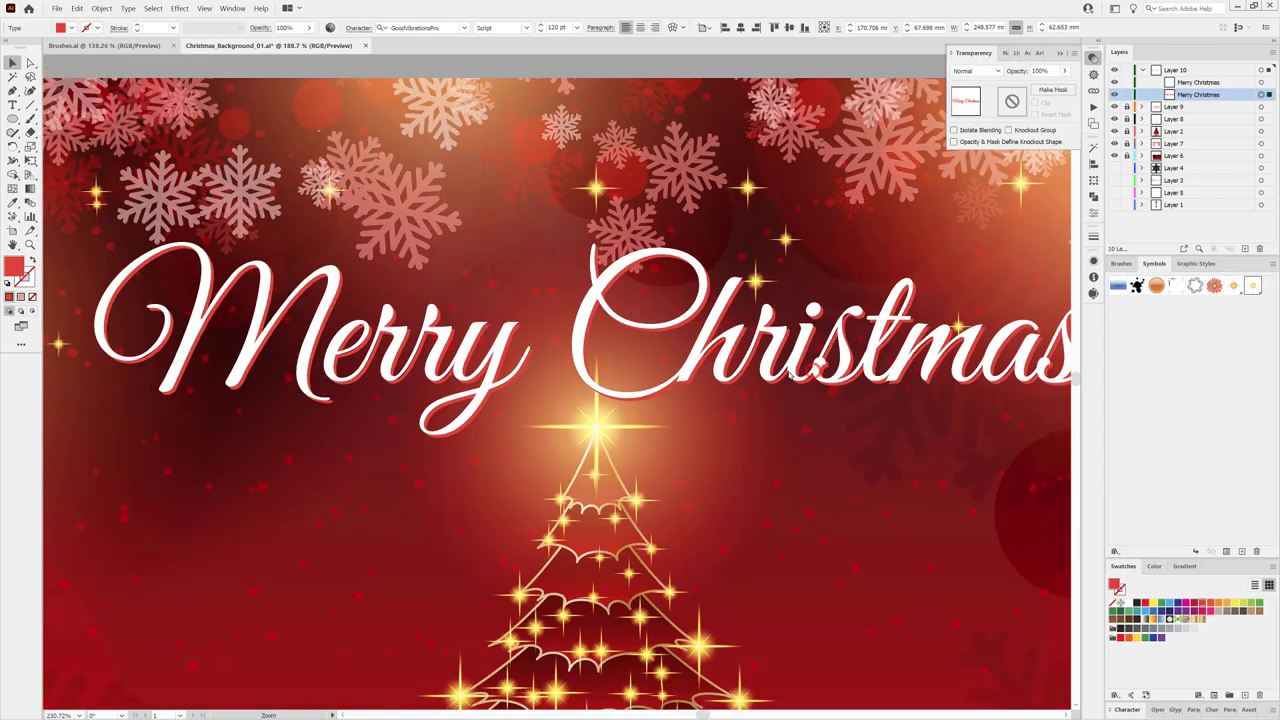
scroll(840, 382, up, 1)
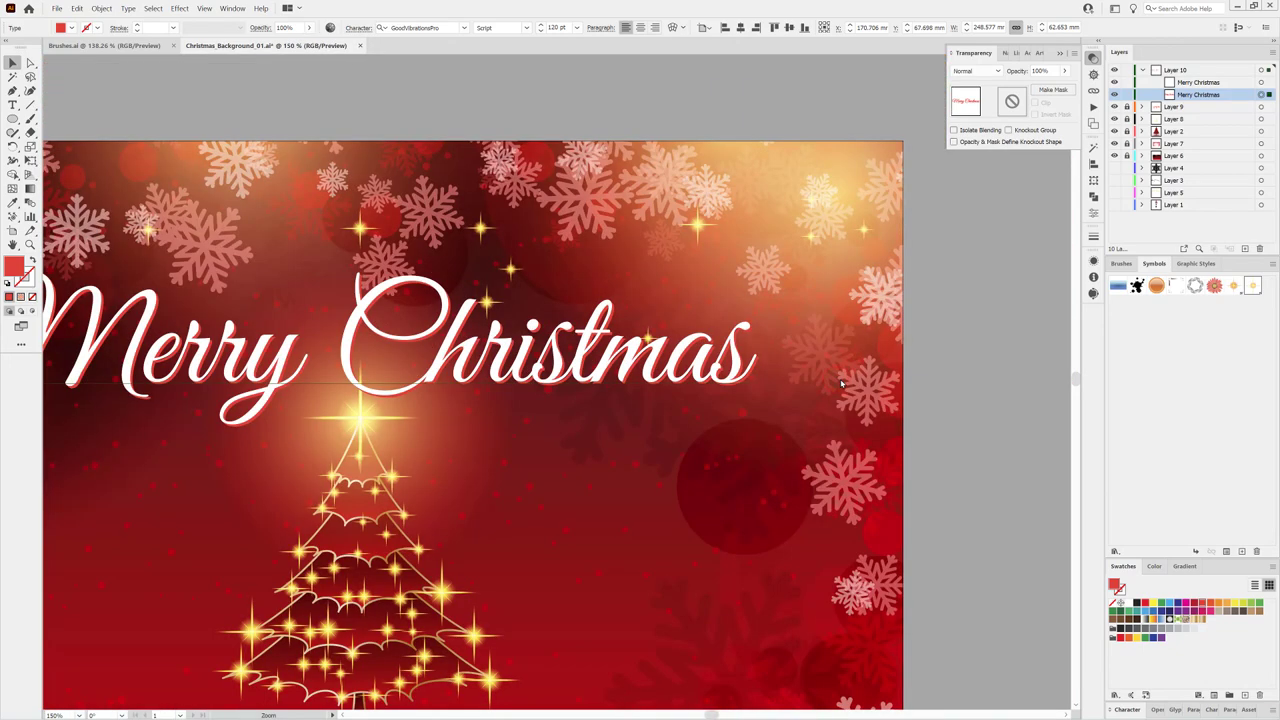
scroll(840, 382, down, 1)
key(v)
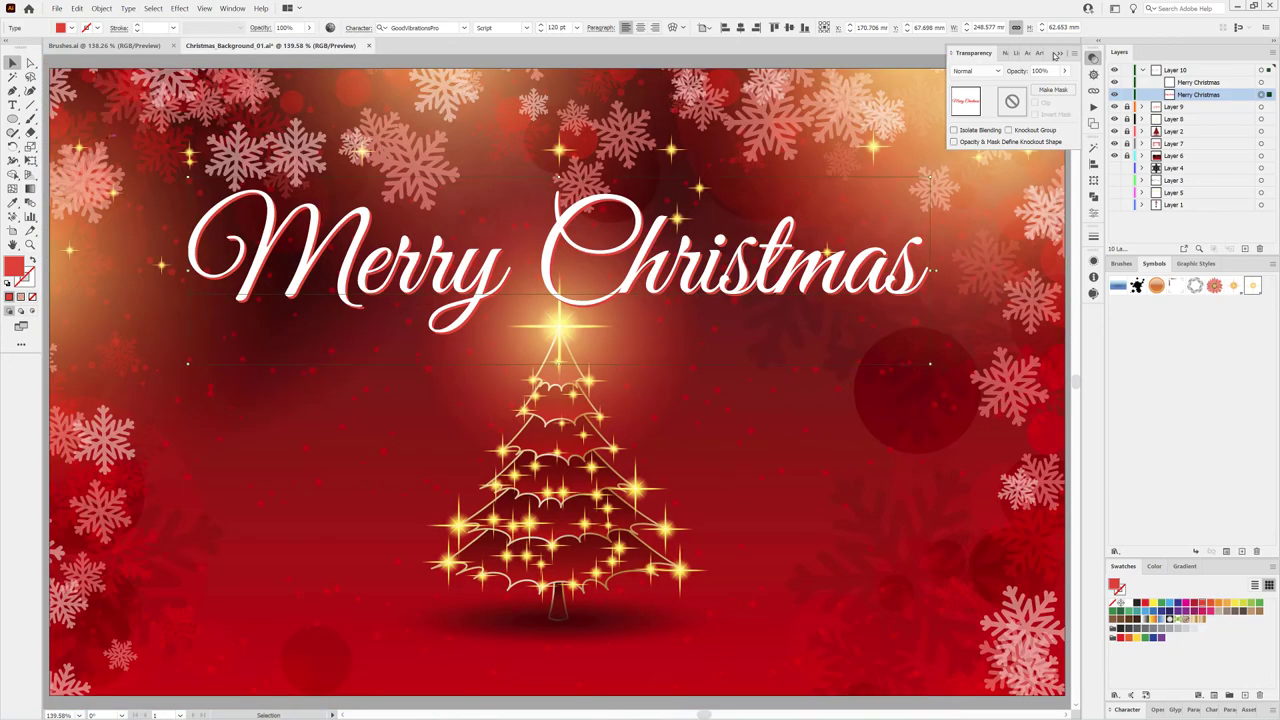
click(1062, 57)
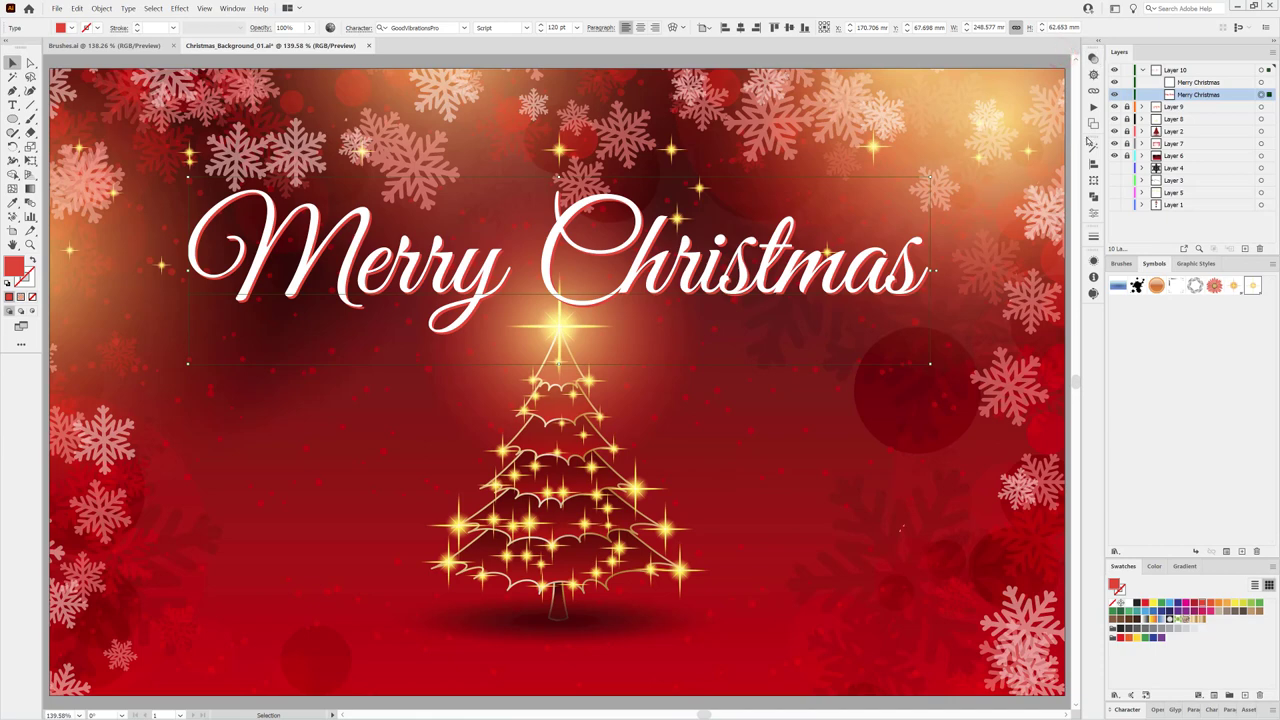
Step: Lock Layer 10 and make Layer 7 with the snowflakes the active layer
click(1141, 70)
click(1127, 70)
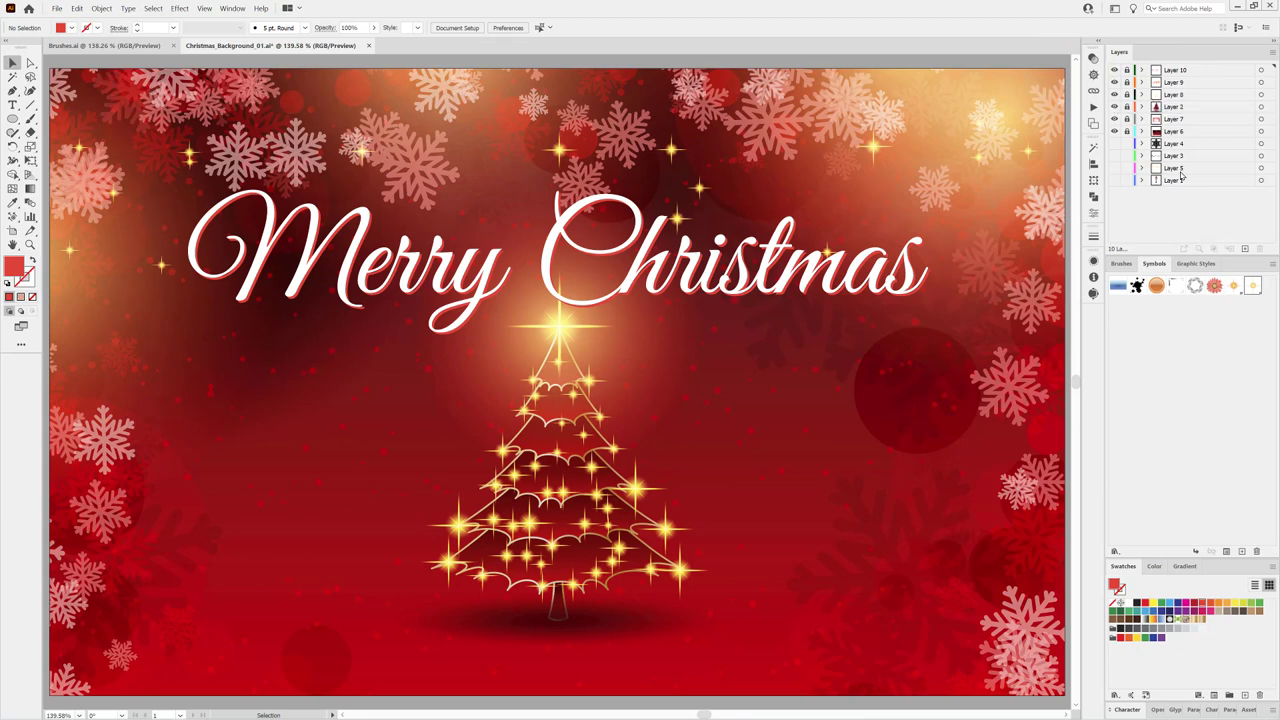
click(1115, 119)
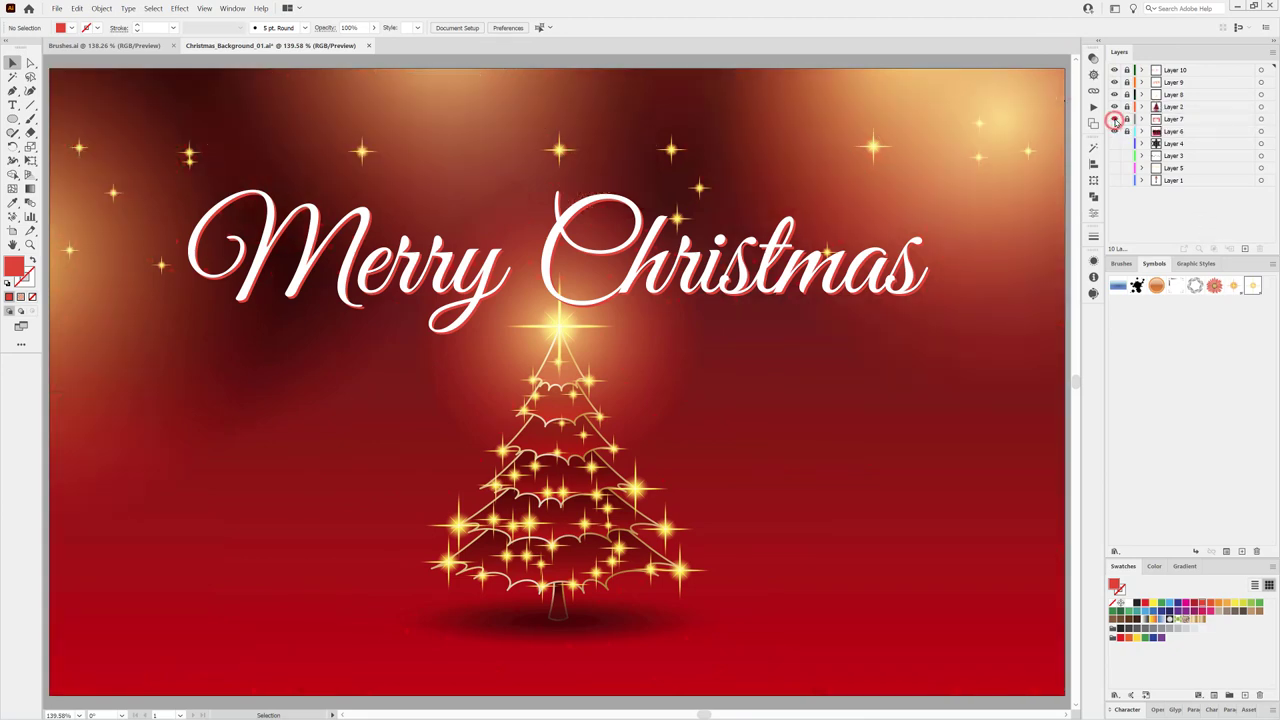
click(1115, 119)
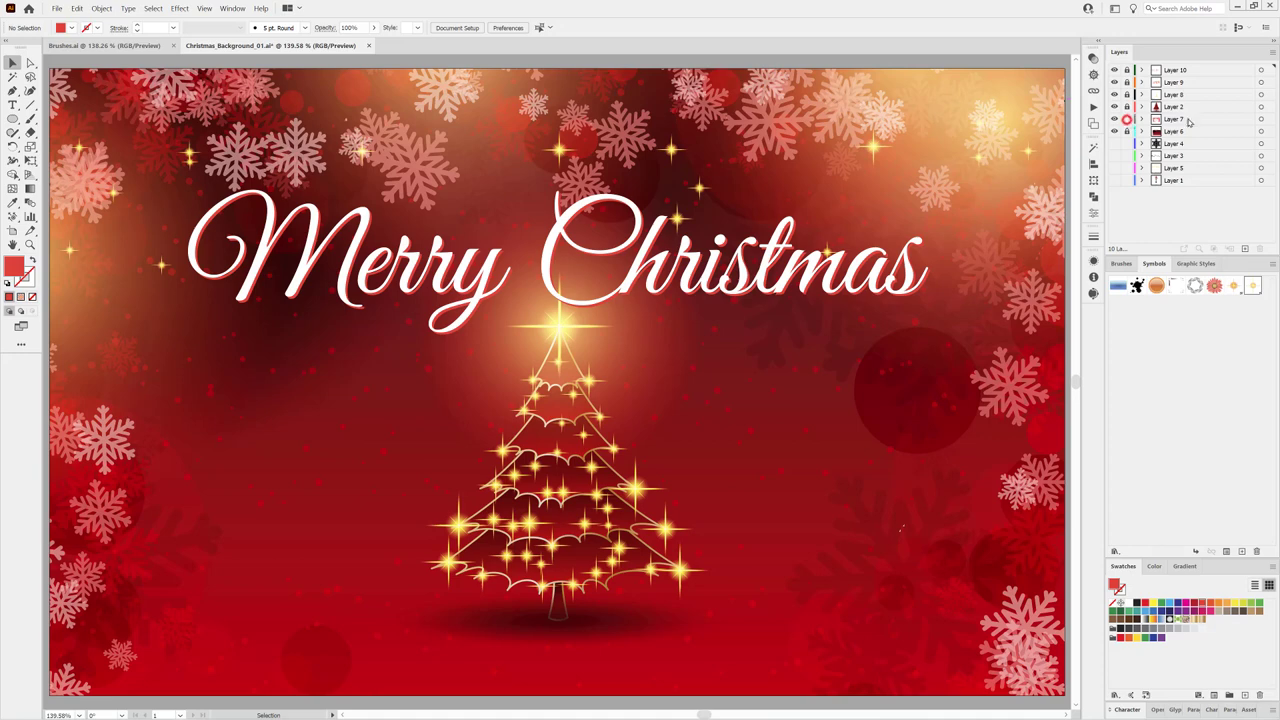
click(1185, 119)
ctrl+alt+click(720, 601)
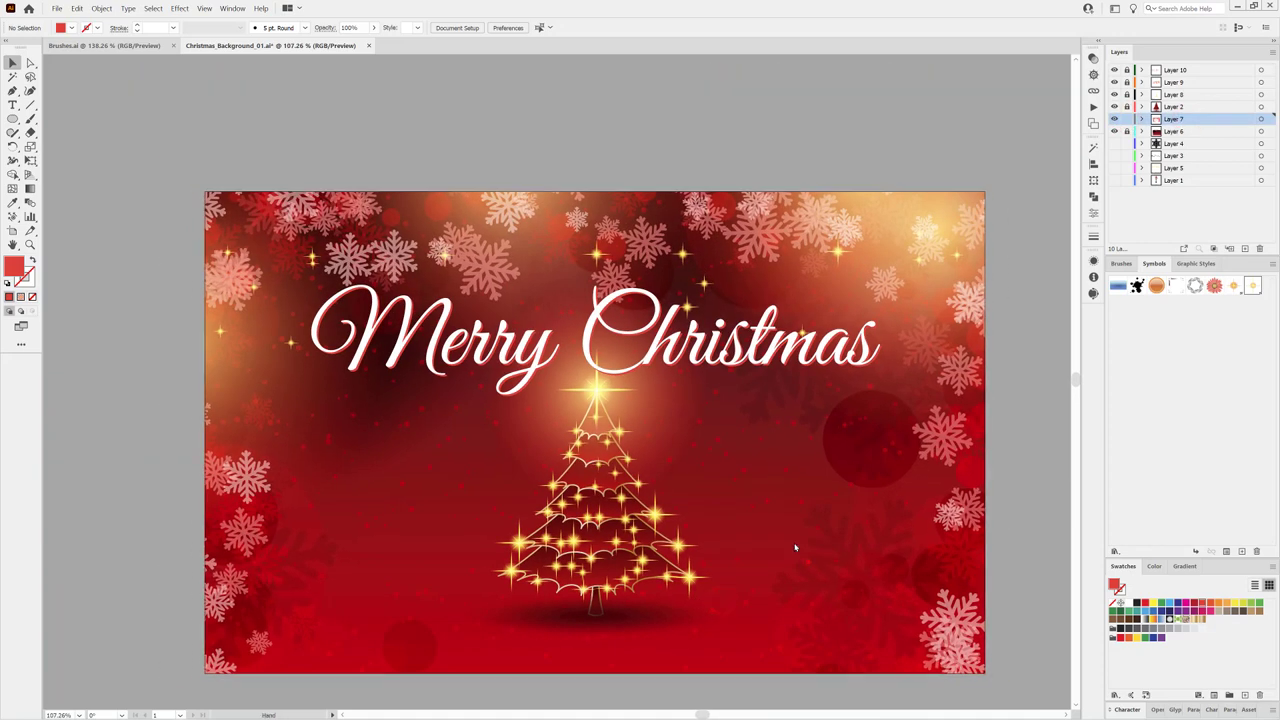
scroll(817, 538, down, 2)
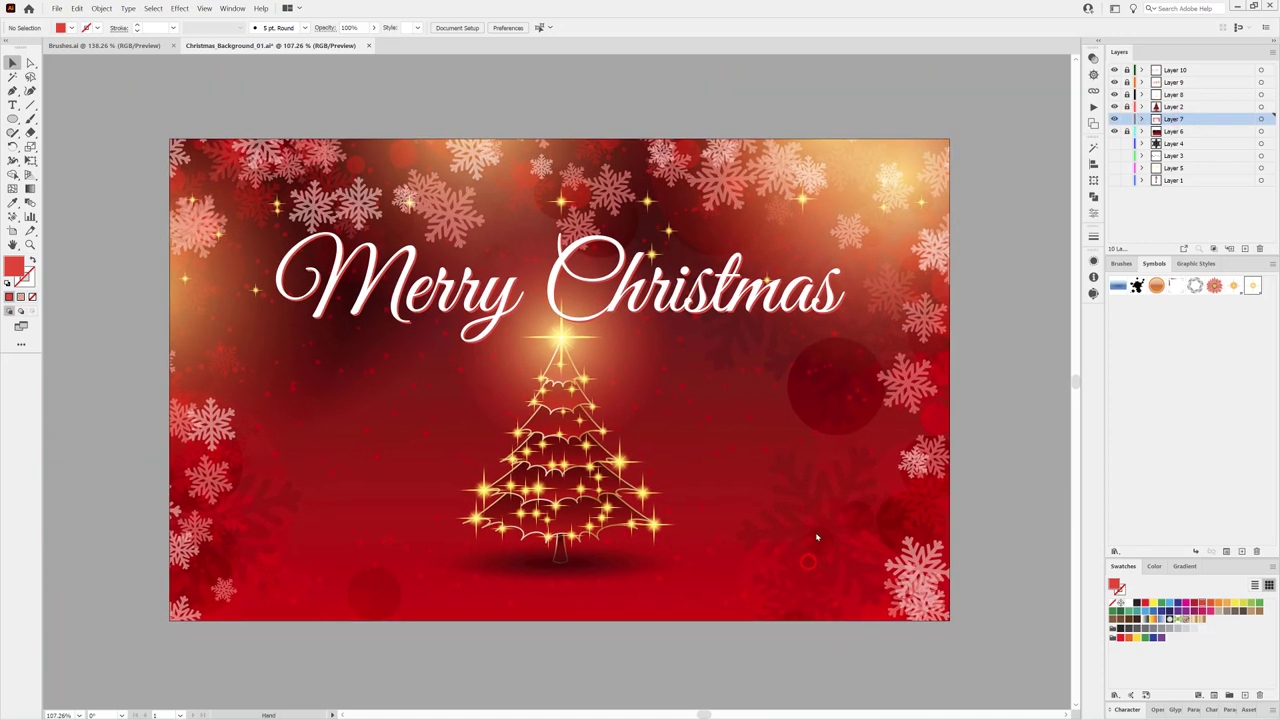
click(1114, 119)
click(1114, 119)
Step: Choose the Paintbrush with the round scatter brush
click(30, 118)
click(1121, 263)
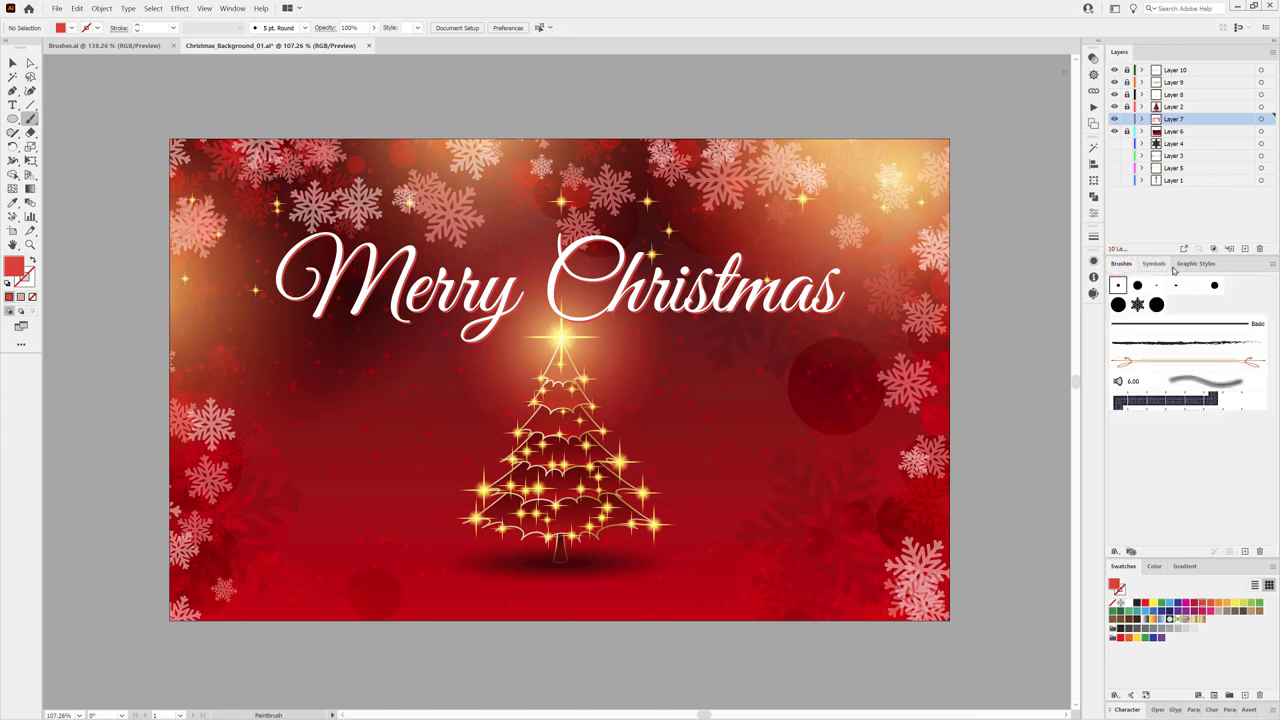
click(1118, 306)
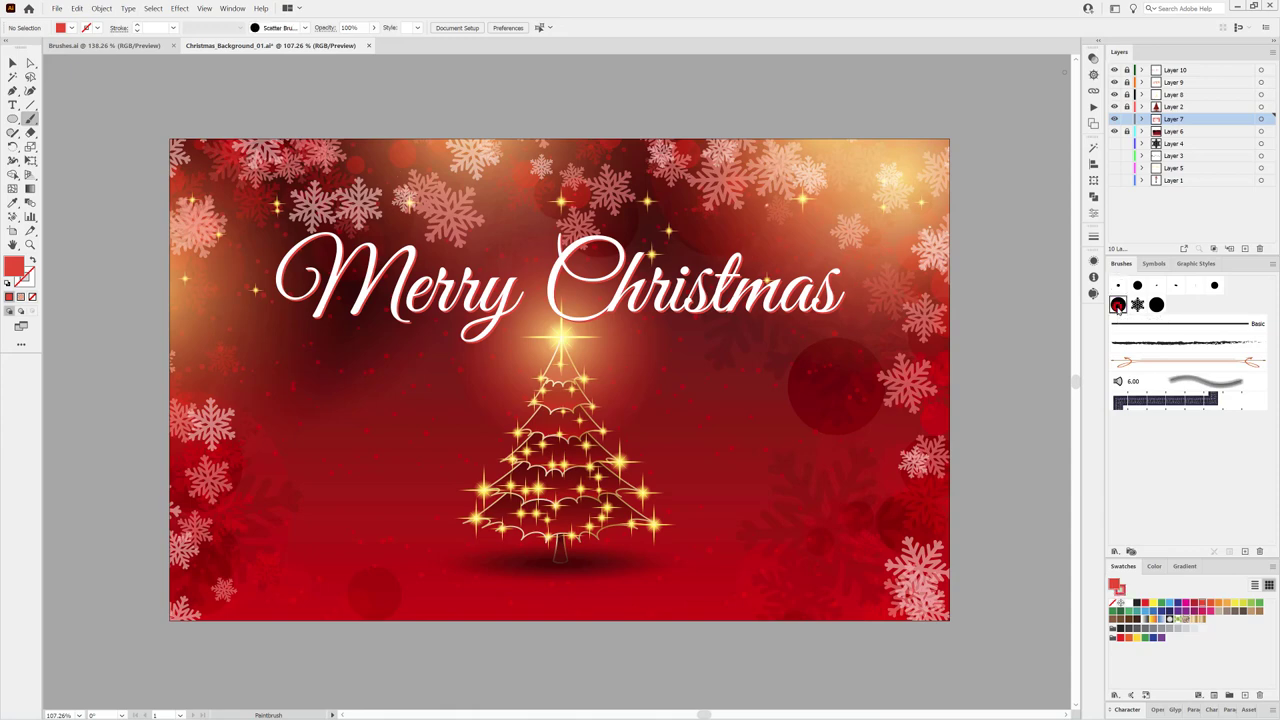
Step: Set a white, lower-opacity brush stroke and paint bokeh dots along the bottom edge
click(1129, 604)
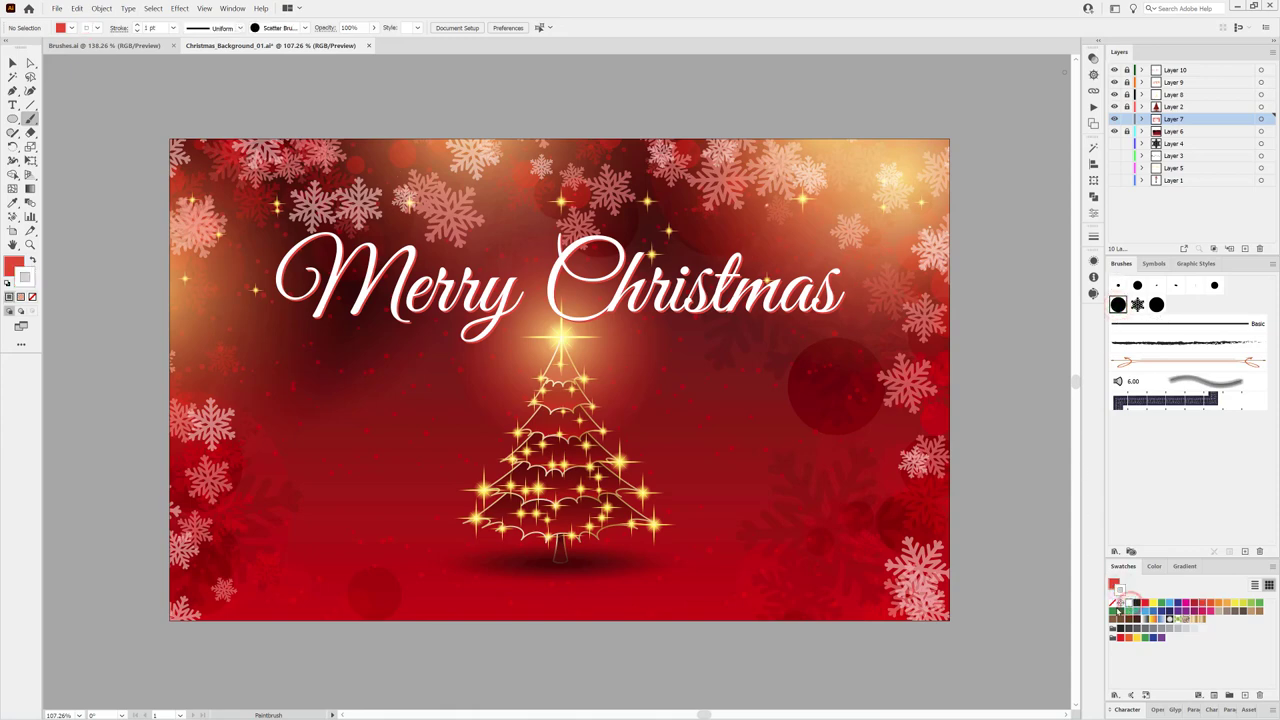
click(374, 28)
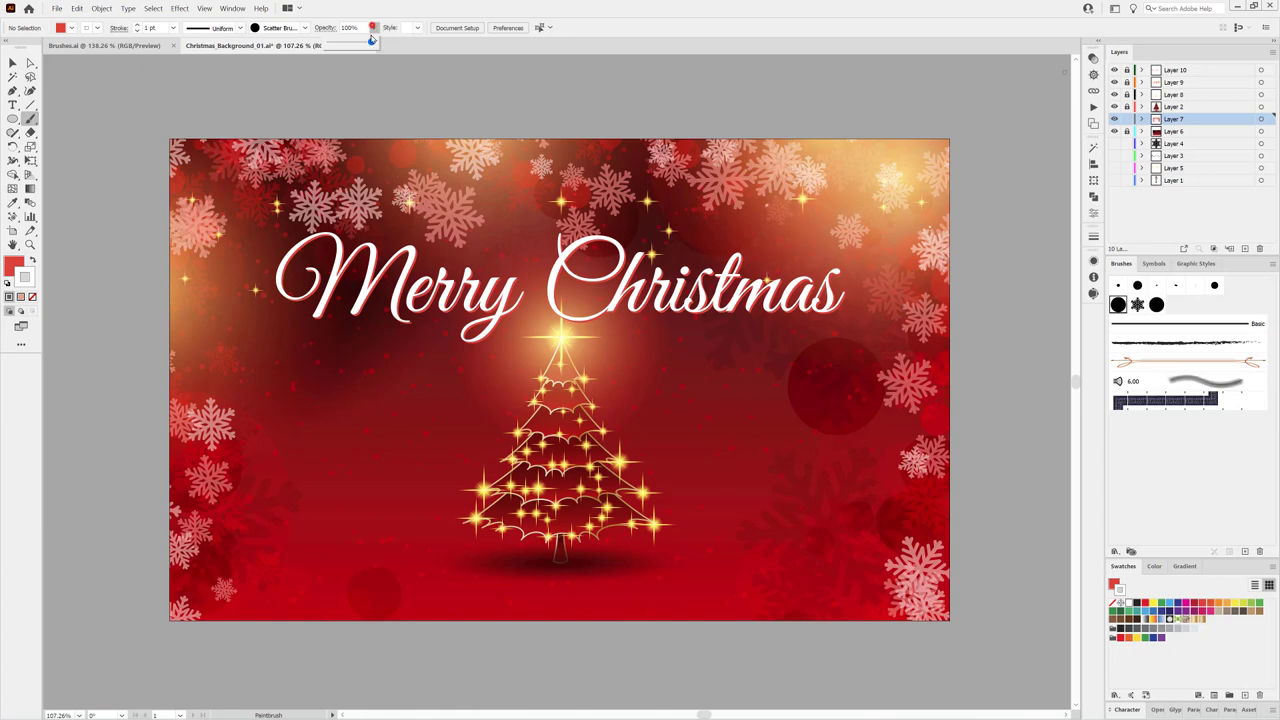
drag(371, 43, 355, 46)
click(1001, 610)
drag(108, 614, 104, 614)
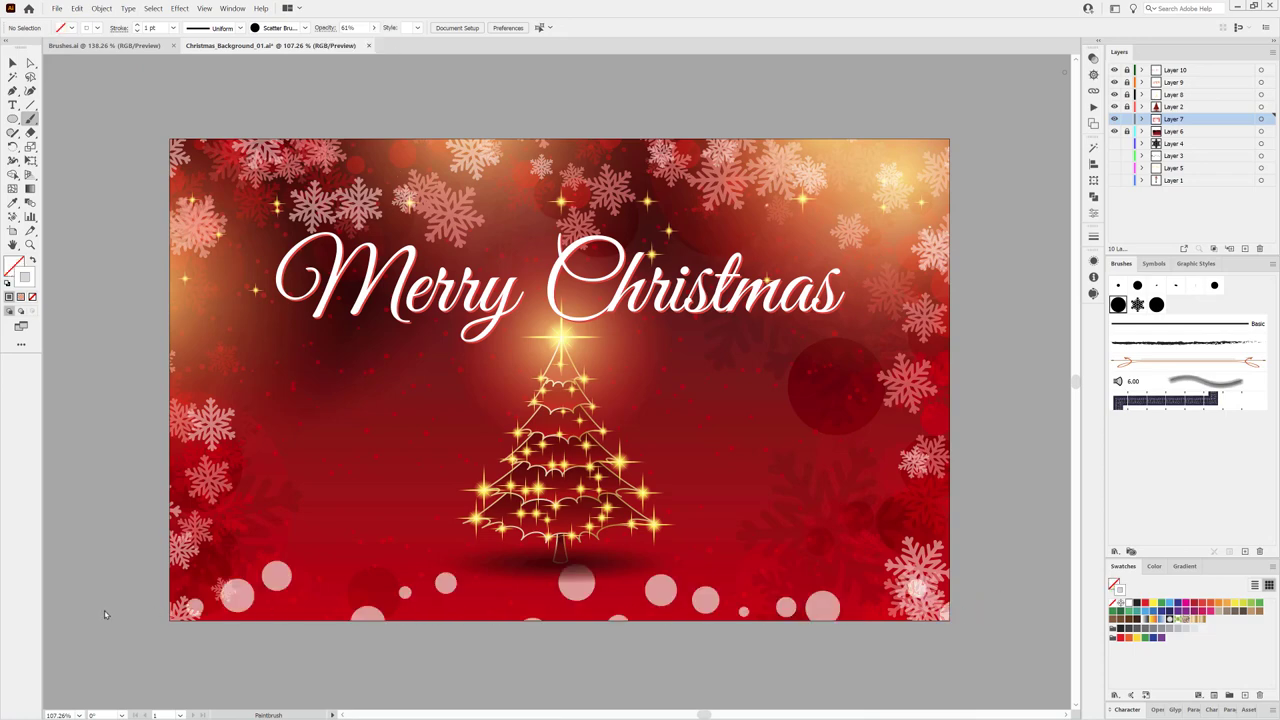
Step: Reduce the bokeh stroke to 0.5 pt and paint dots along the top and right edges
ctrl+click(280, 573)
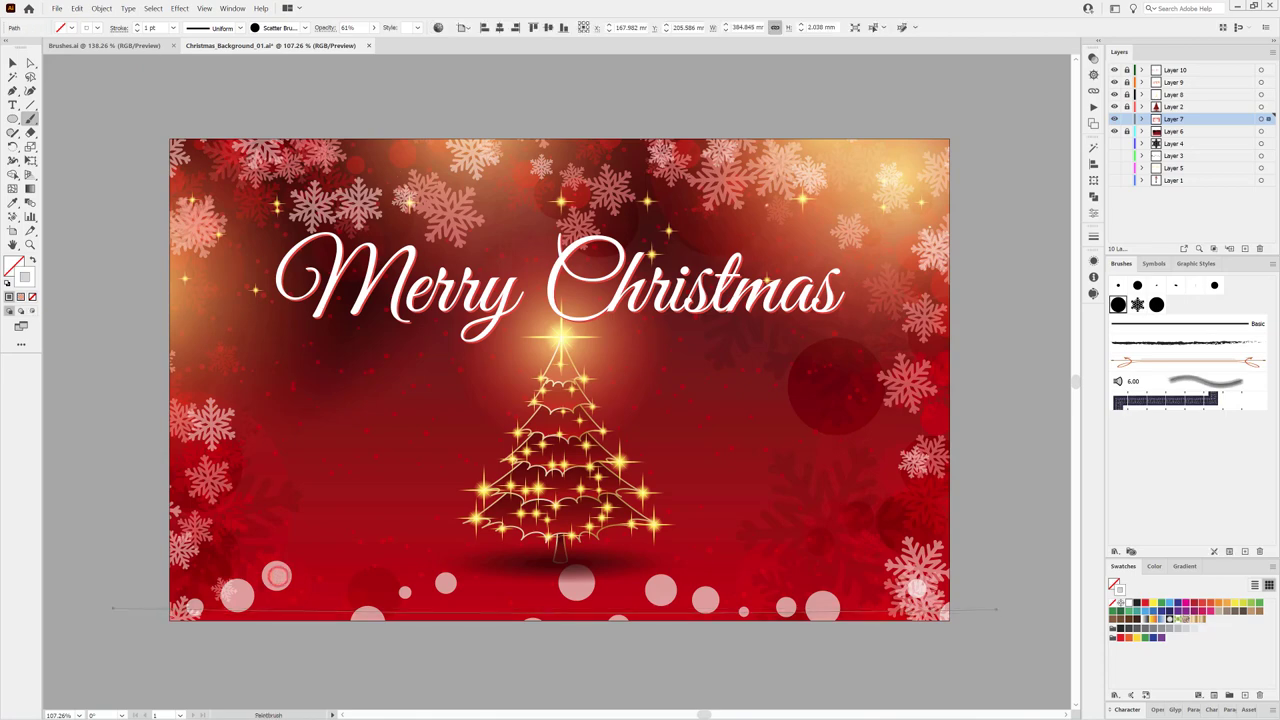
click(138, 31)
click(138, 31)
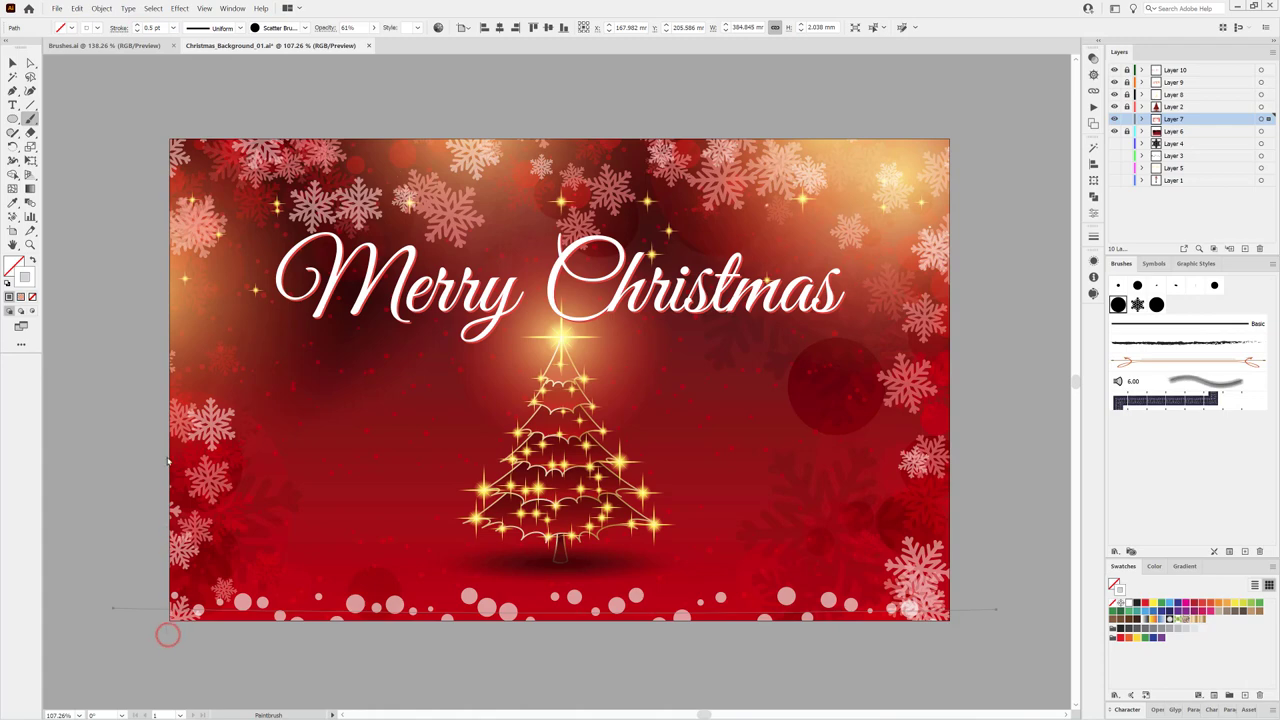
click(163, 156)
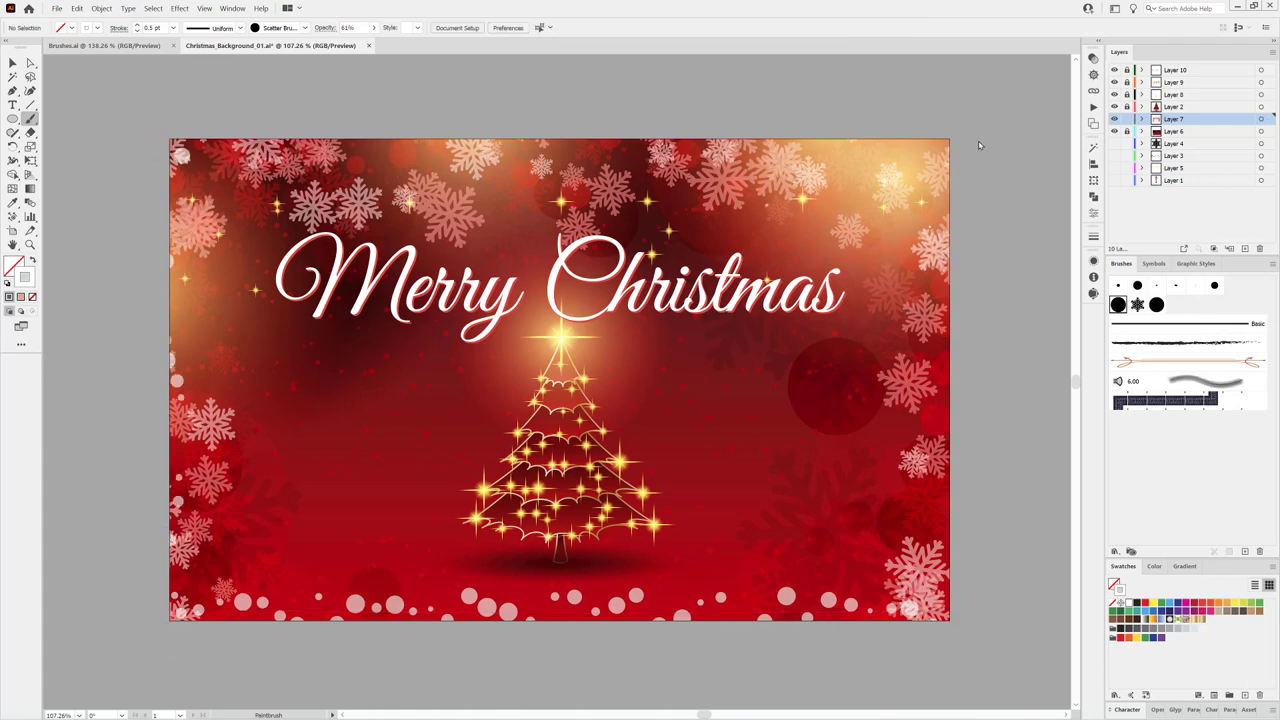
drag(979, 145, 952, 497)
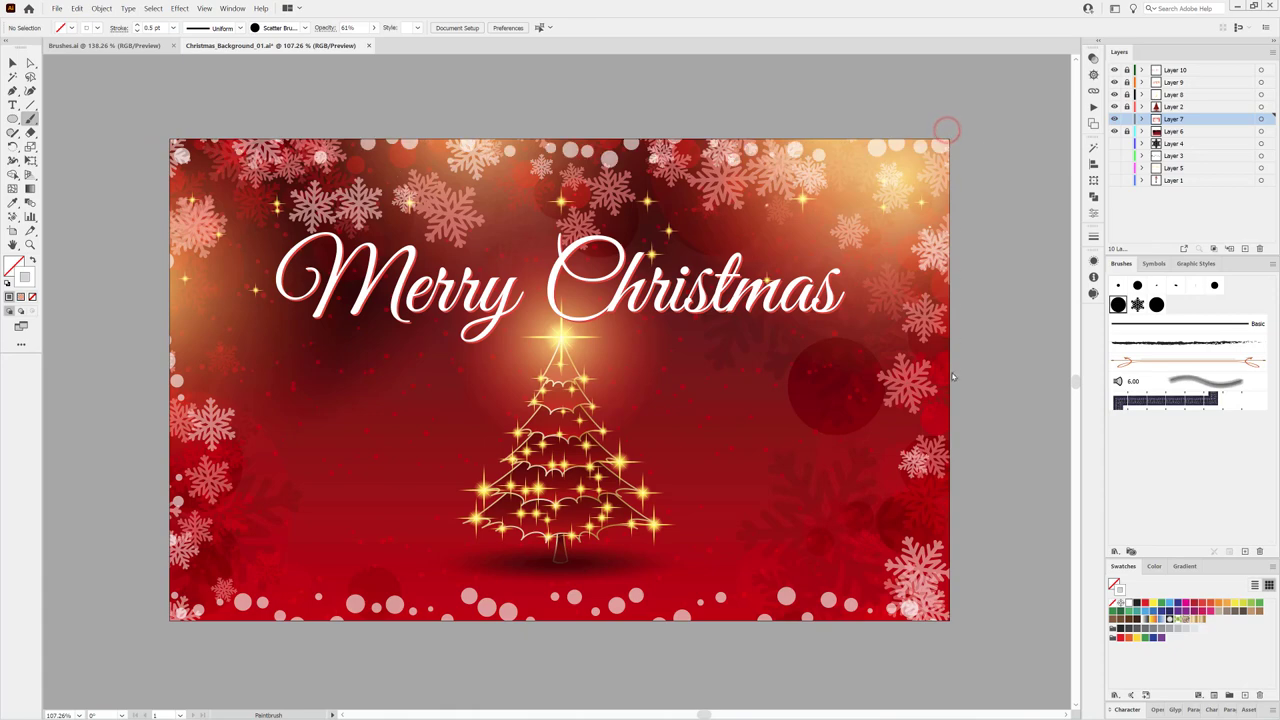
drag(948, 637, 948, 665)
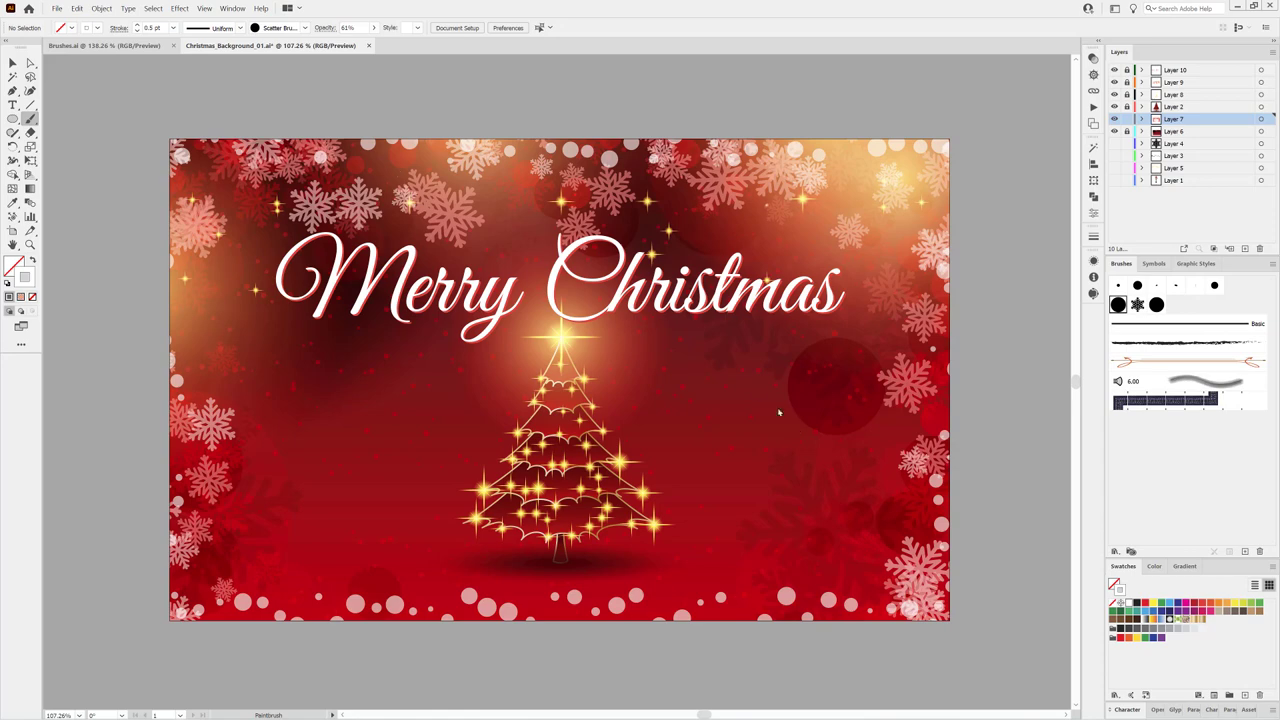
Step: Paint 0.25 pt bokeh dots along the top, right, left and bottom edges
click(137, 31)
drag(147, 138, 845, 148)
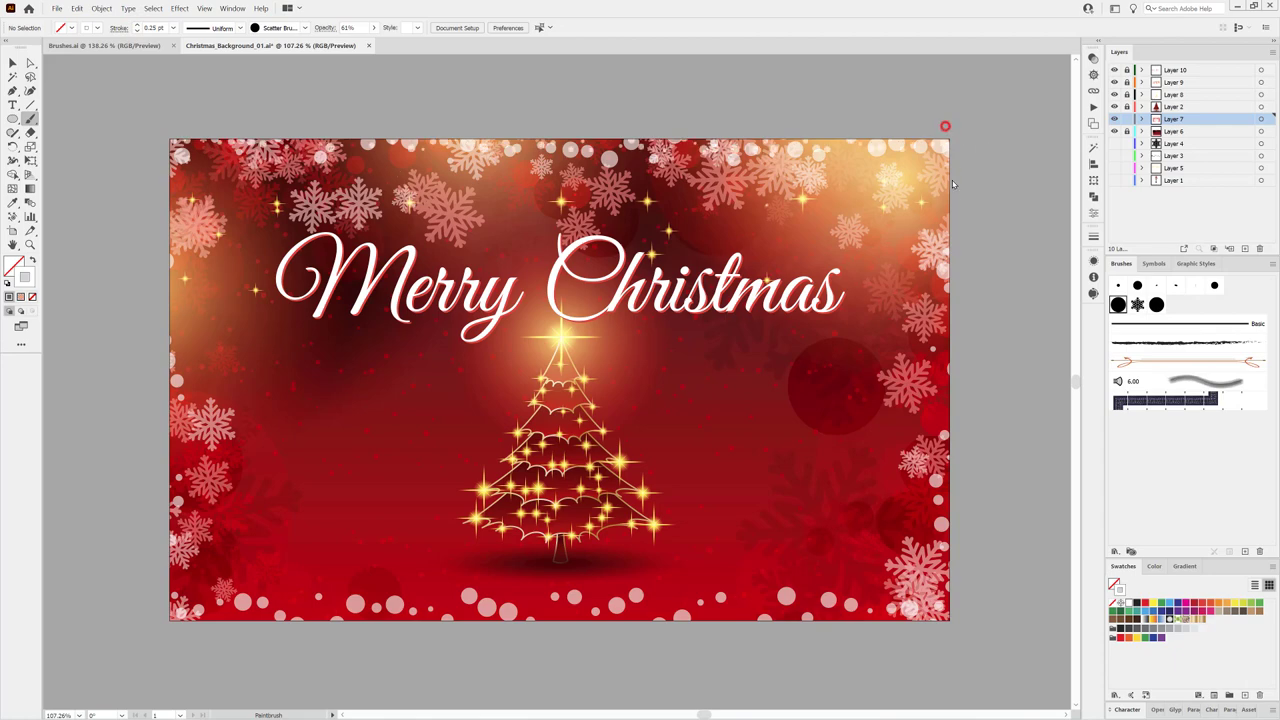
drag(953, 184, 948, 513)
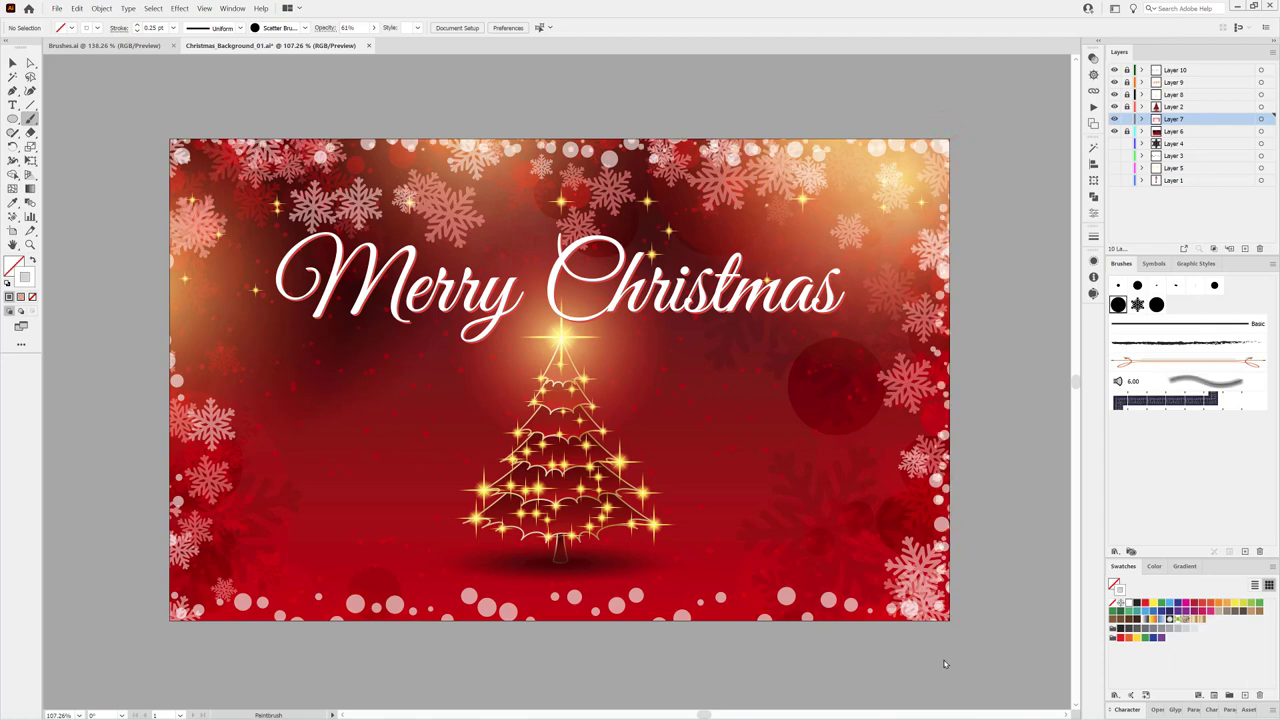
drag(173, 121, 175, 575)
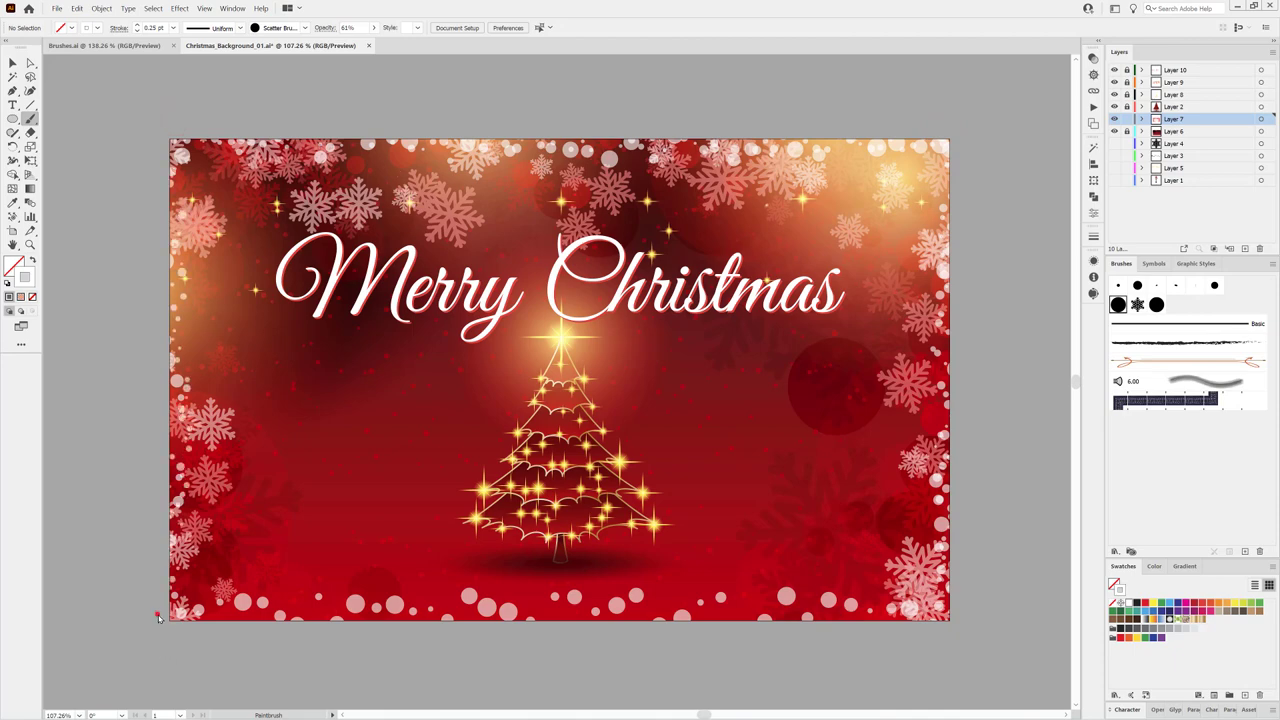
drag(158, 617, 706, 622)
drag(932, 618, 981, 618)
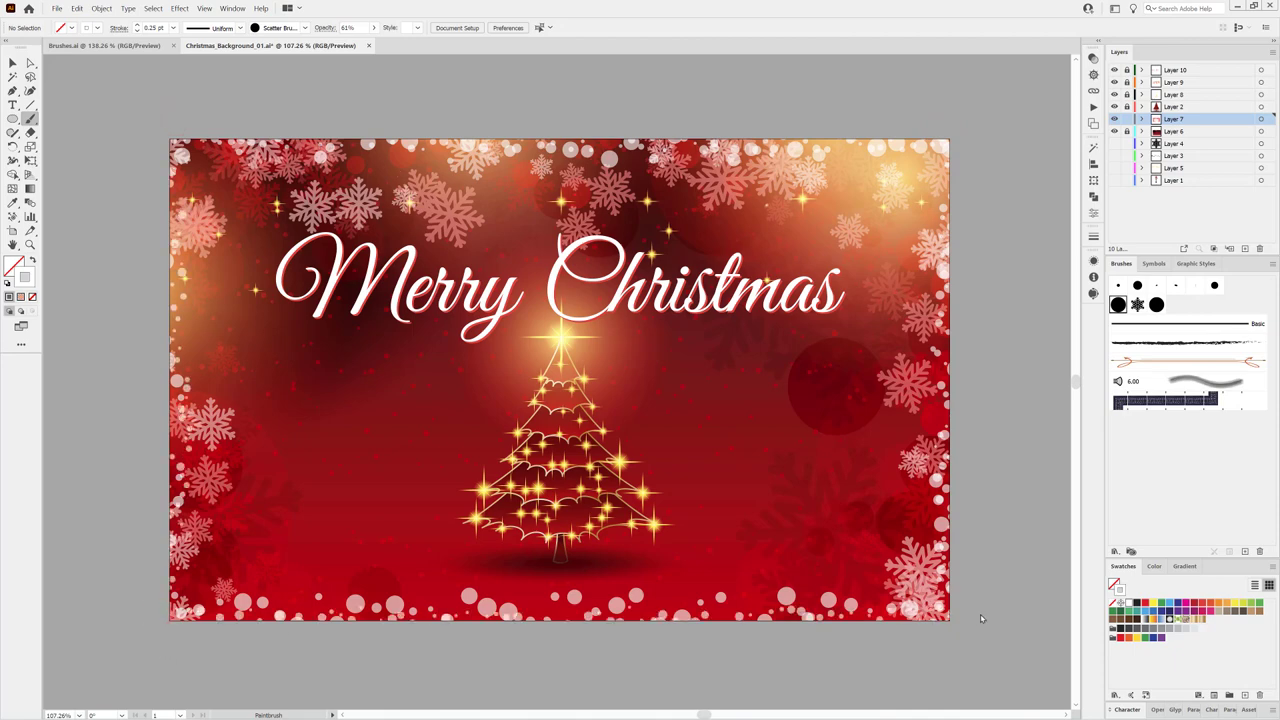
Step: Switch to the third bokeh brush at 0.1 pt and dab tiny dots around the edges
click(1157, 305)
mouse_move(946, 133)
mouse_down()
mouse_move(977, 628)
mouse_move(191, 634)
mouse_up()
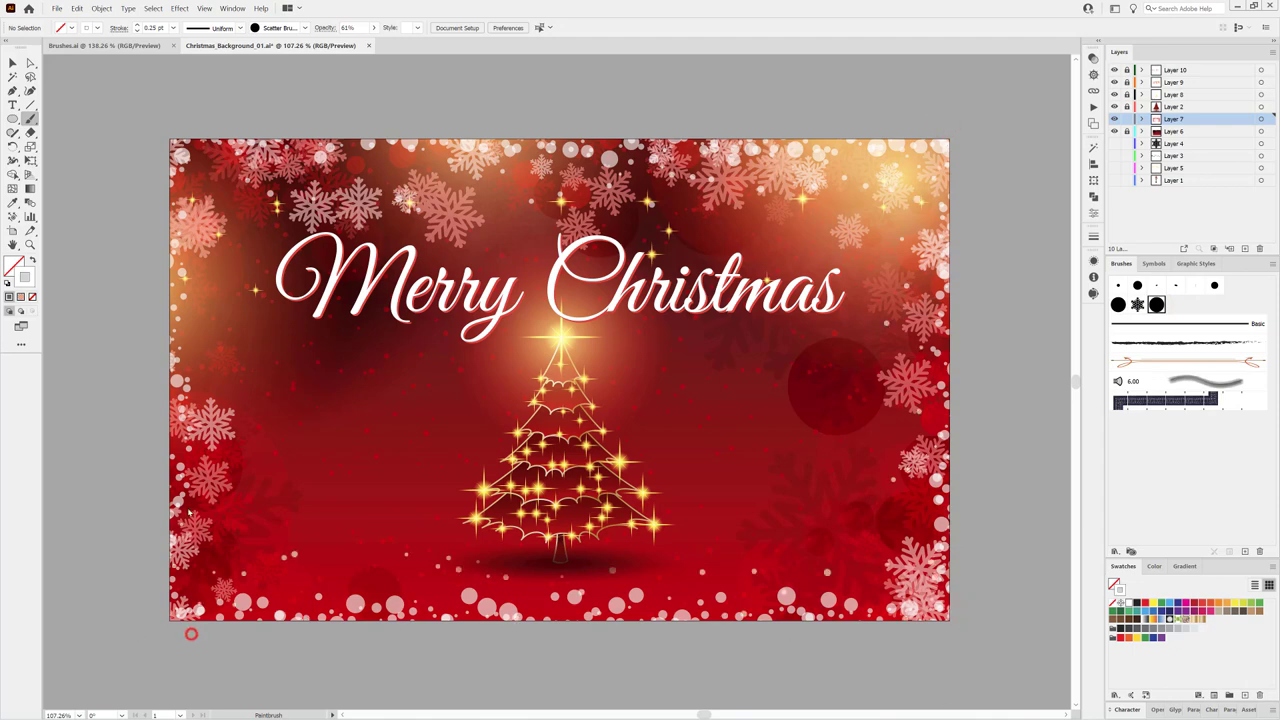
click(137, 31)
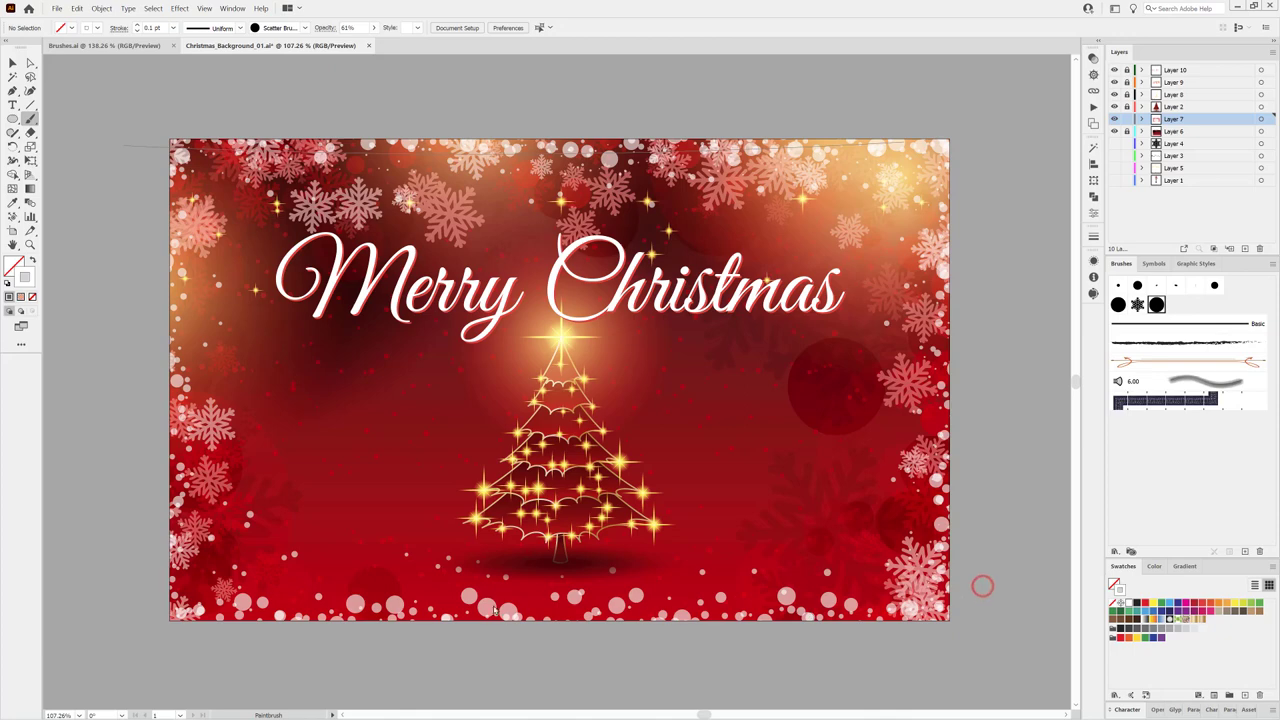
click(182, 127)
click(146, 198)
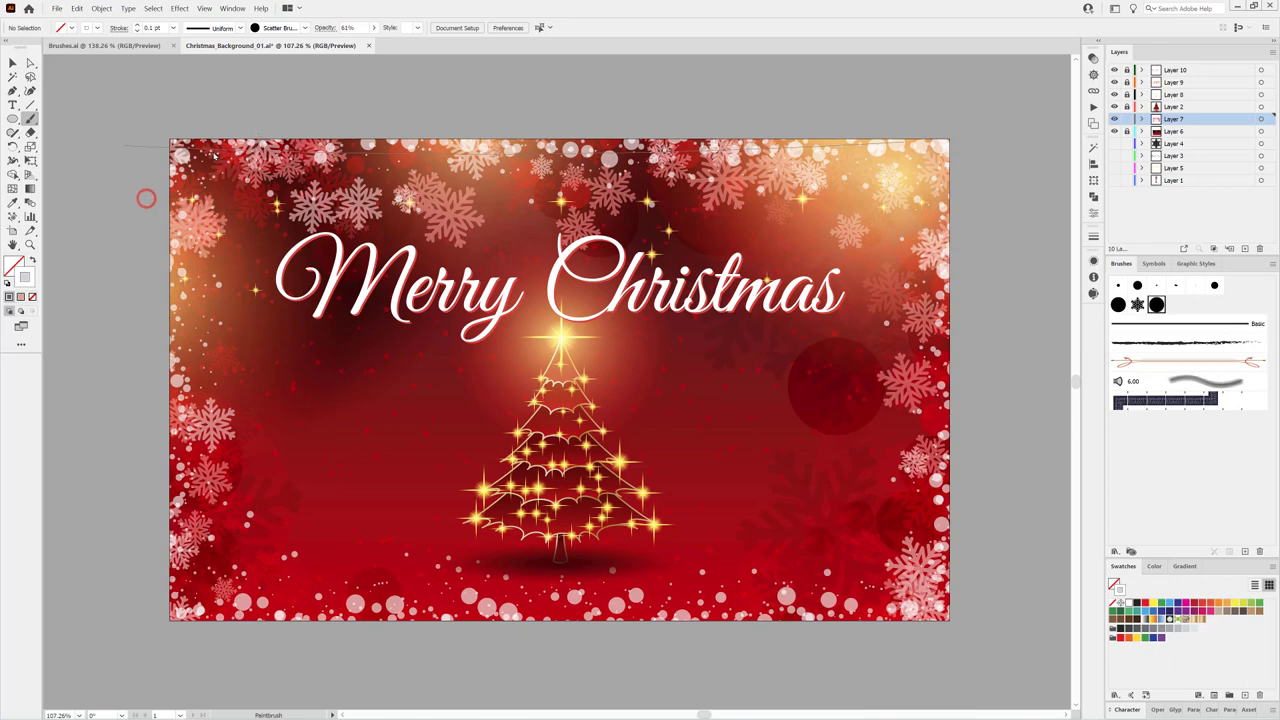
click(848, 130)
click(918, 130)
click(958, 528)
click(961, 626)
click(210, 632)
Step: Lock Layer 7, switch to Free Transform, and expand and select Layer 6
key(v)
scroll(743, 282, up, 1)
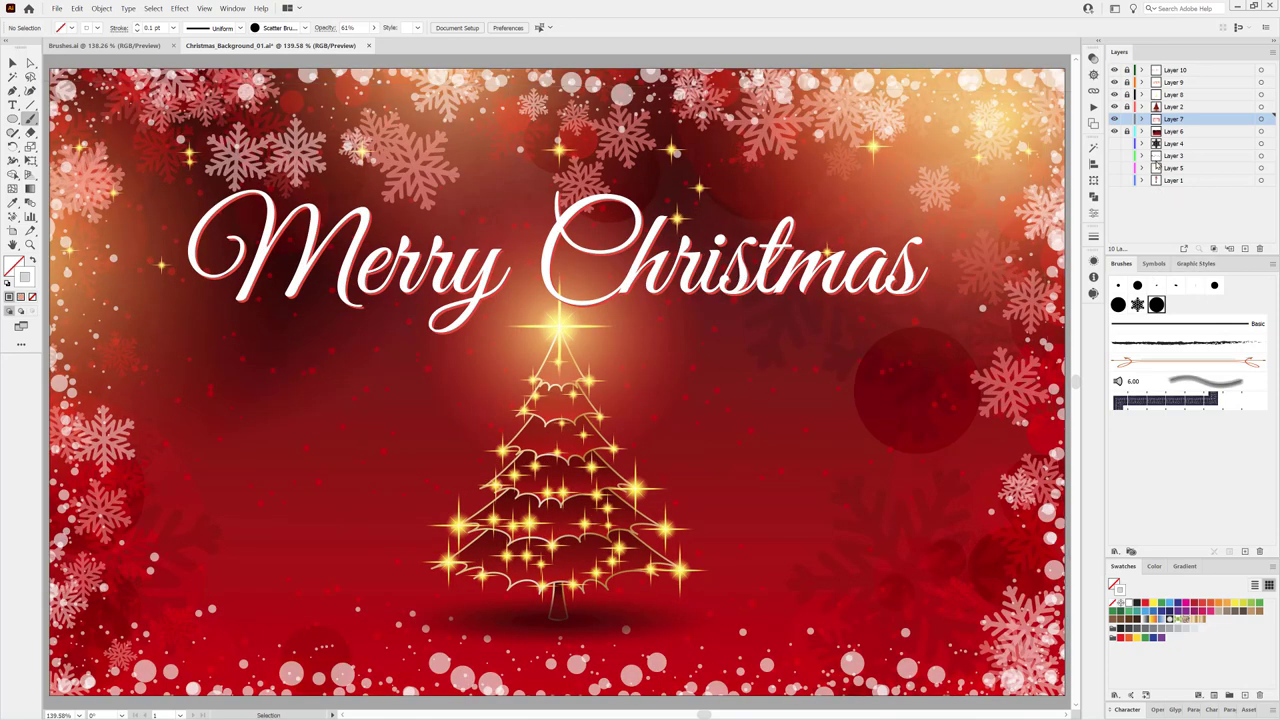
click(1128, 119)
key(e)
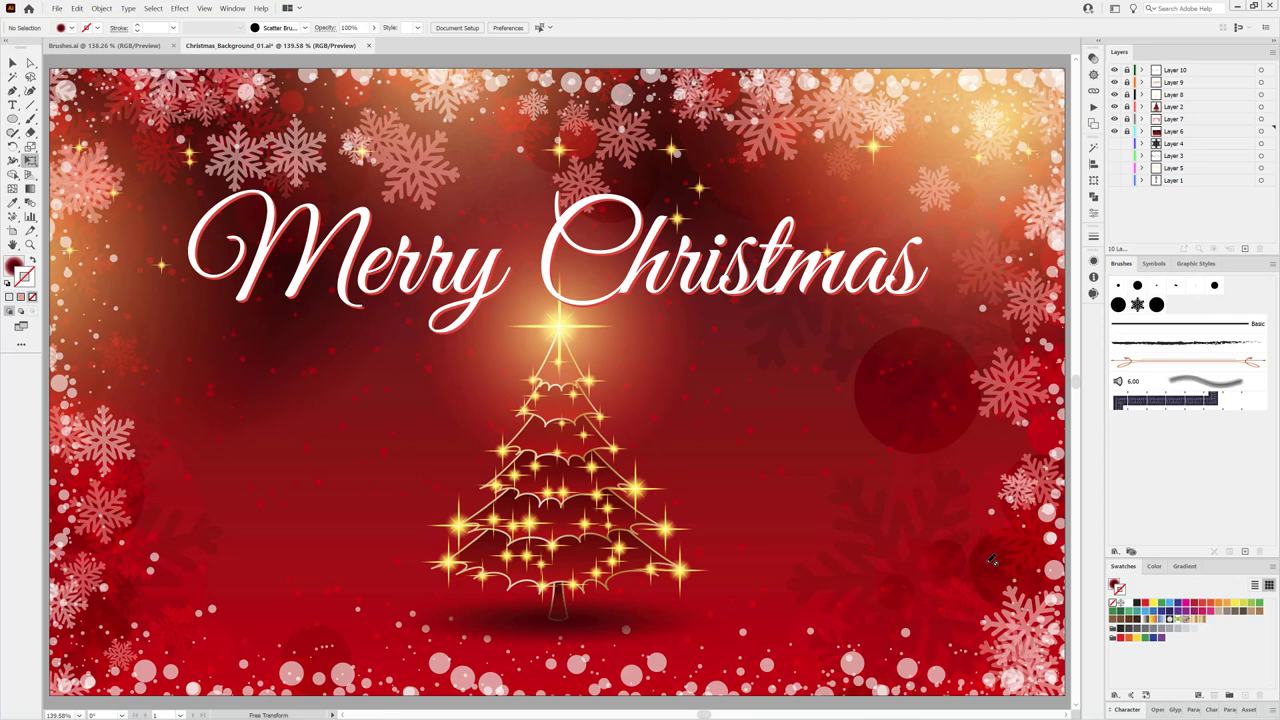
click(1142, 131)
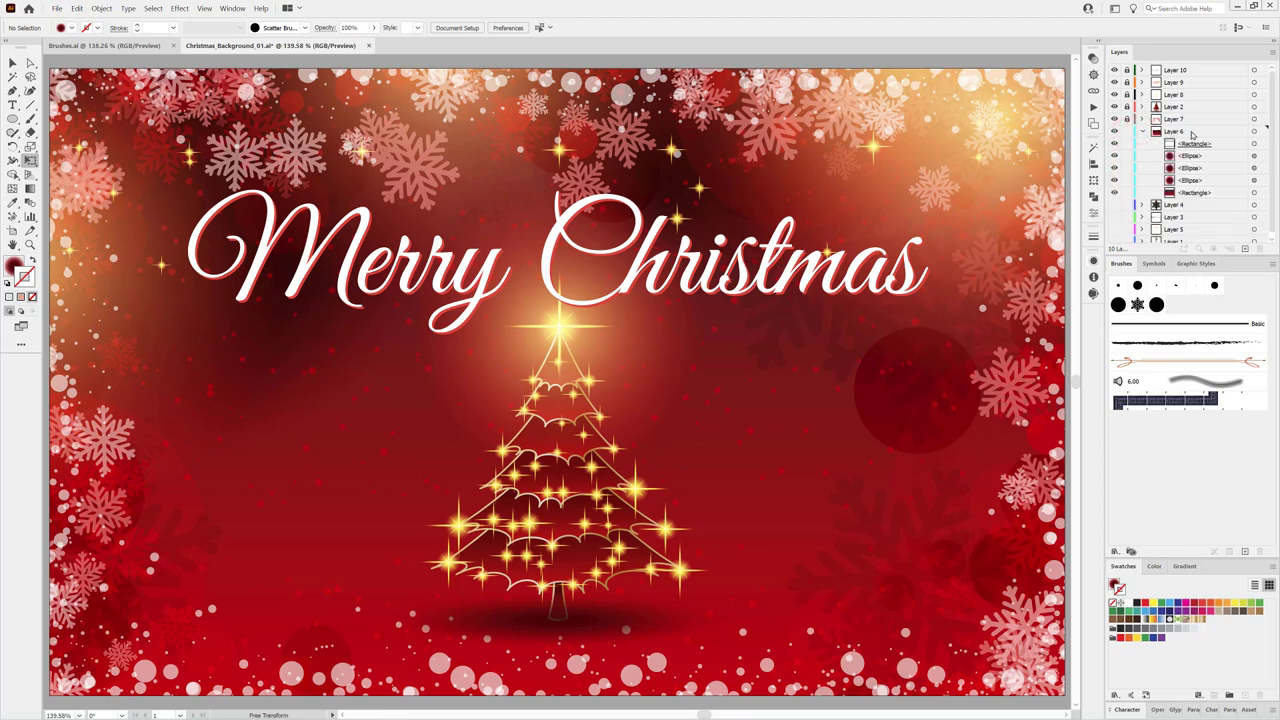
click(1188, 131)
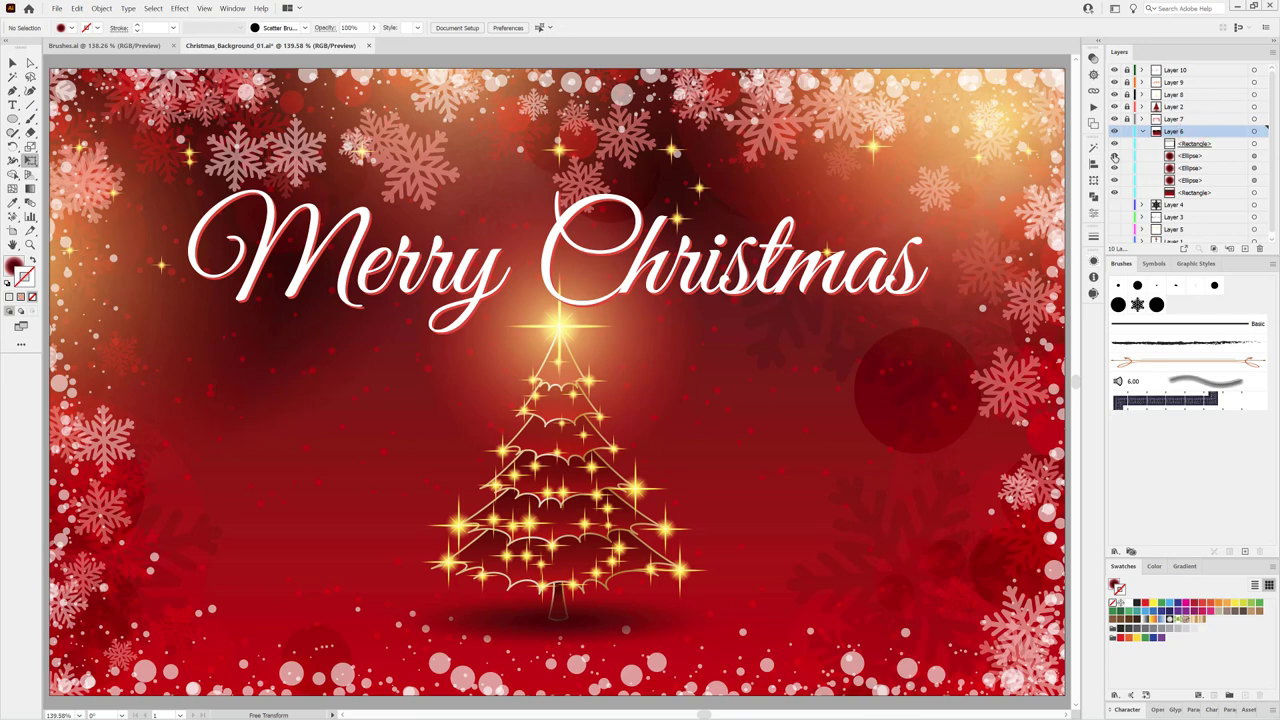
Step: Duplicate Layer 6's first ellipse and scale the copy to about 159 mm around the tree
click(1114, 155)
click(1206, 152)
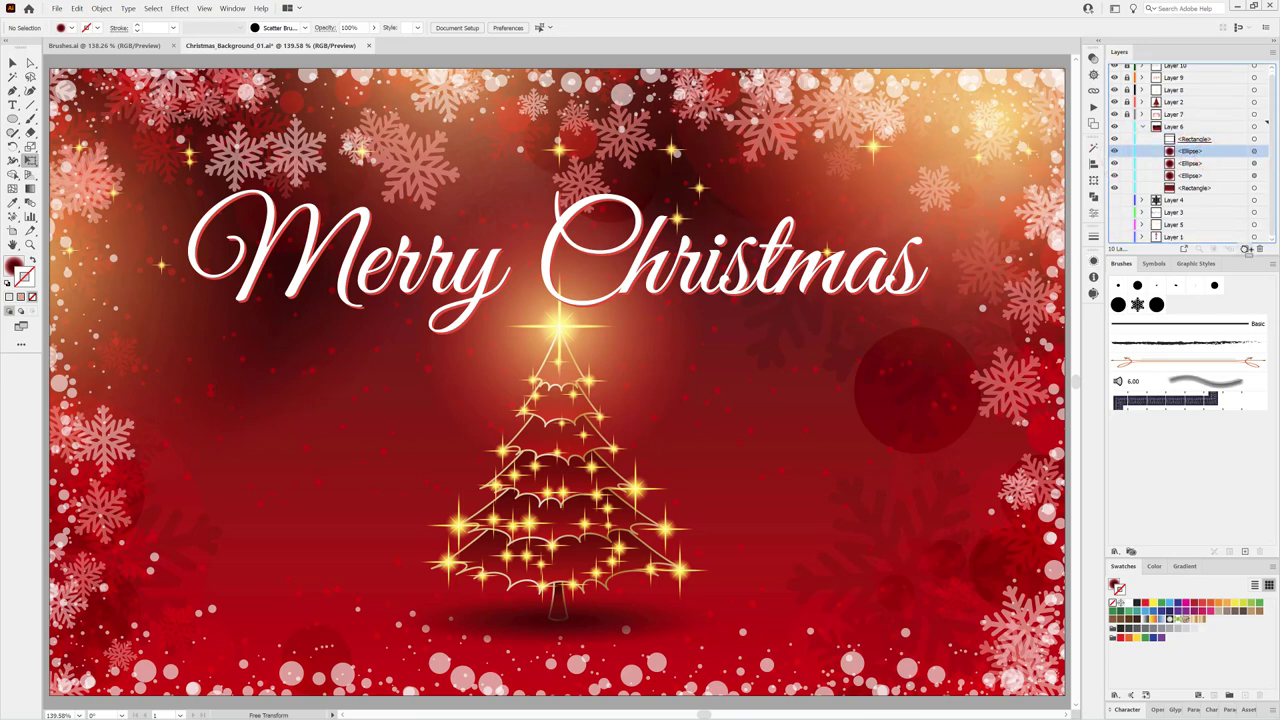
drag(1208, 151, 1245, 248)
click(1253, 152)
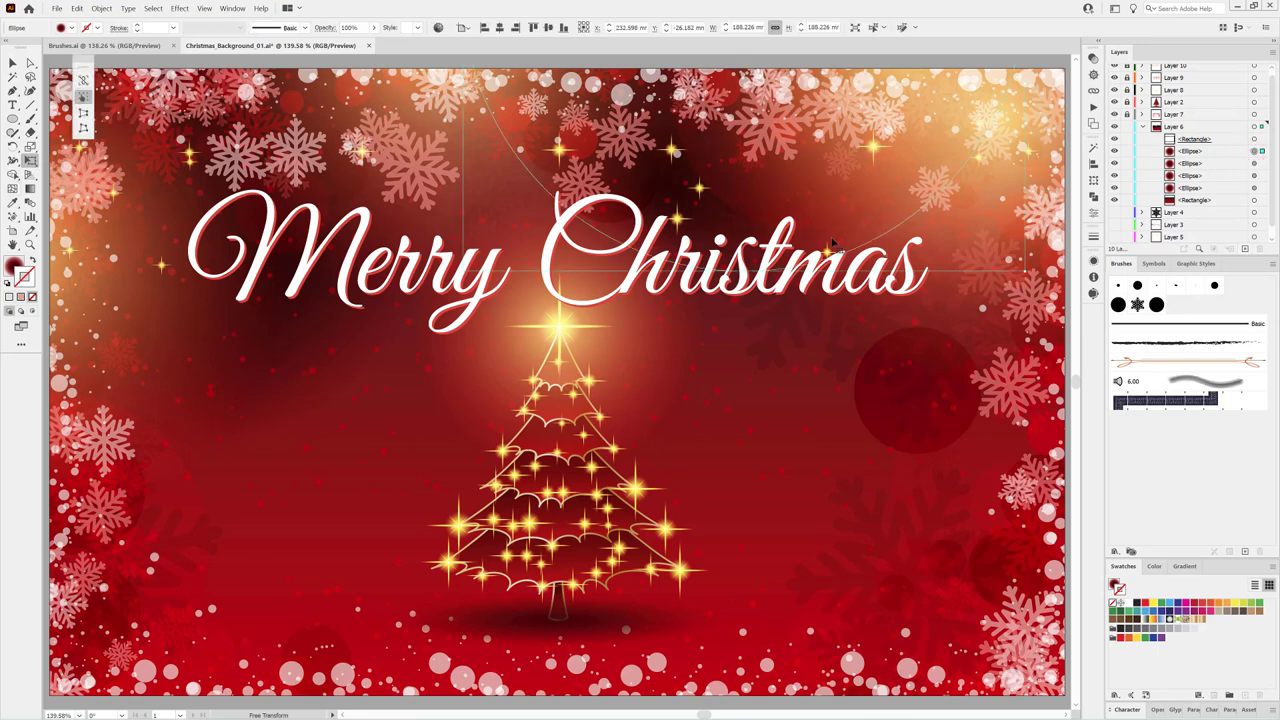
drag(777, 183, 597, 620)
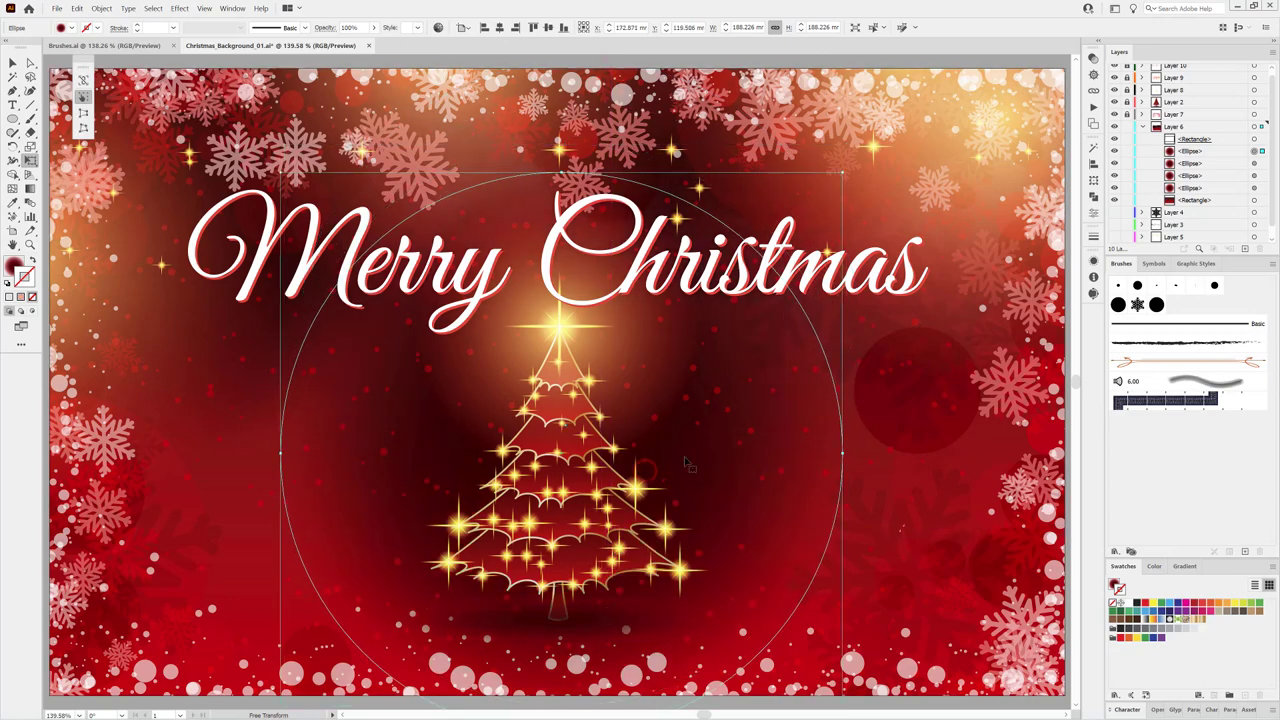
drag(842, 173, 800, 218)
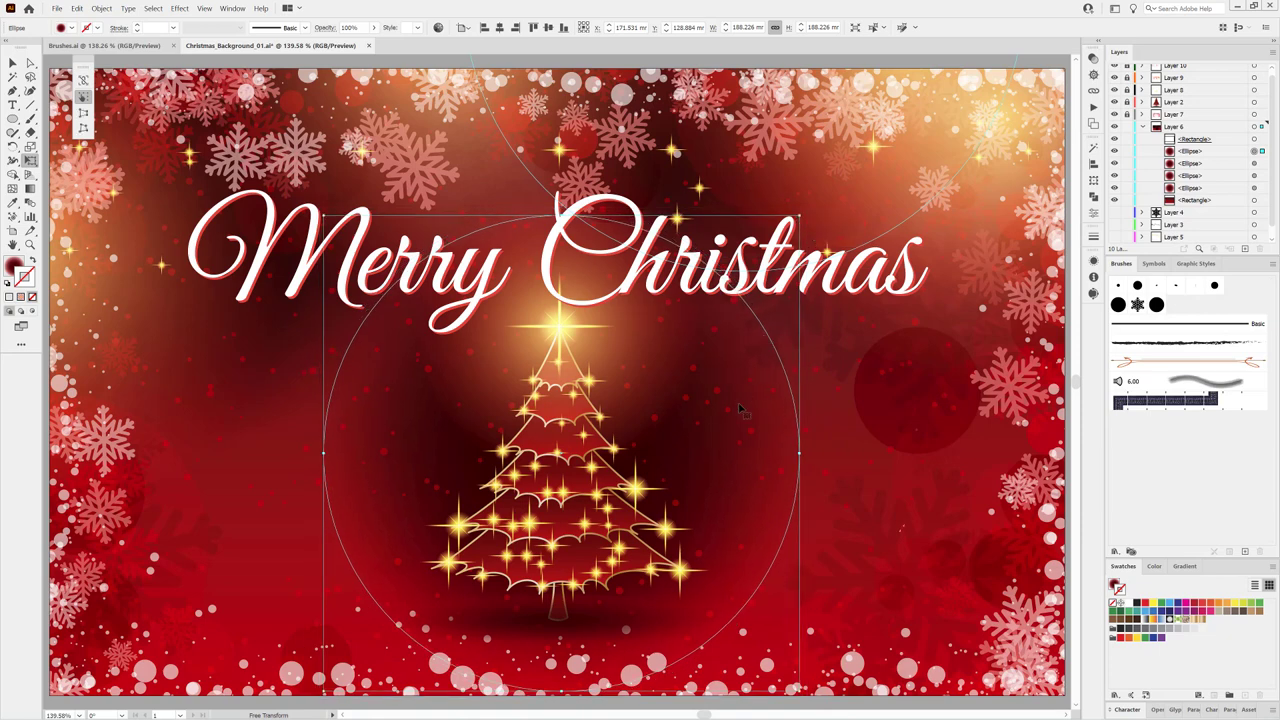
drag(701, 441, 696, 441)
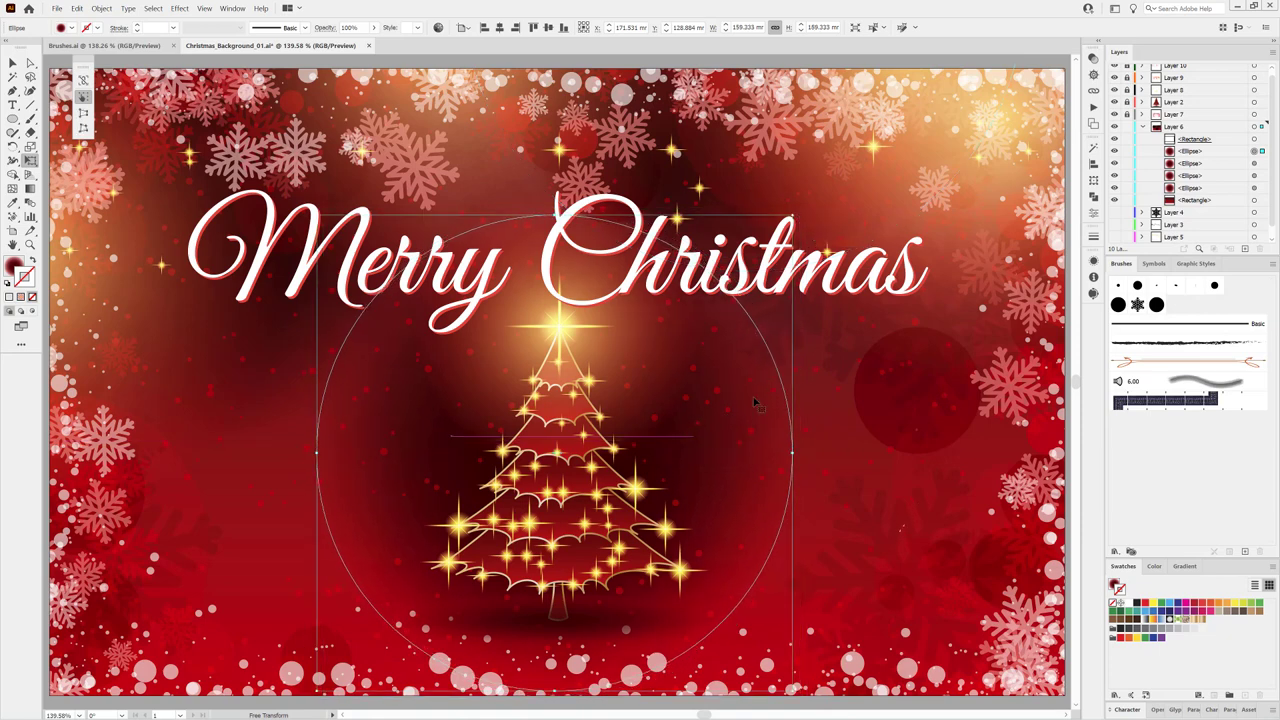
Step: Collapse Layer 6, then unlock and expand Layer 9
click(1142, 128)
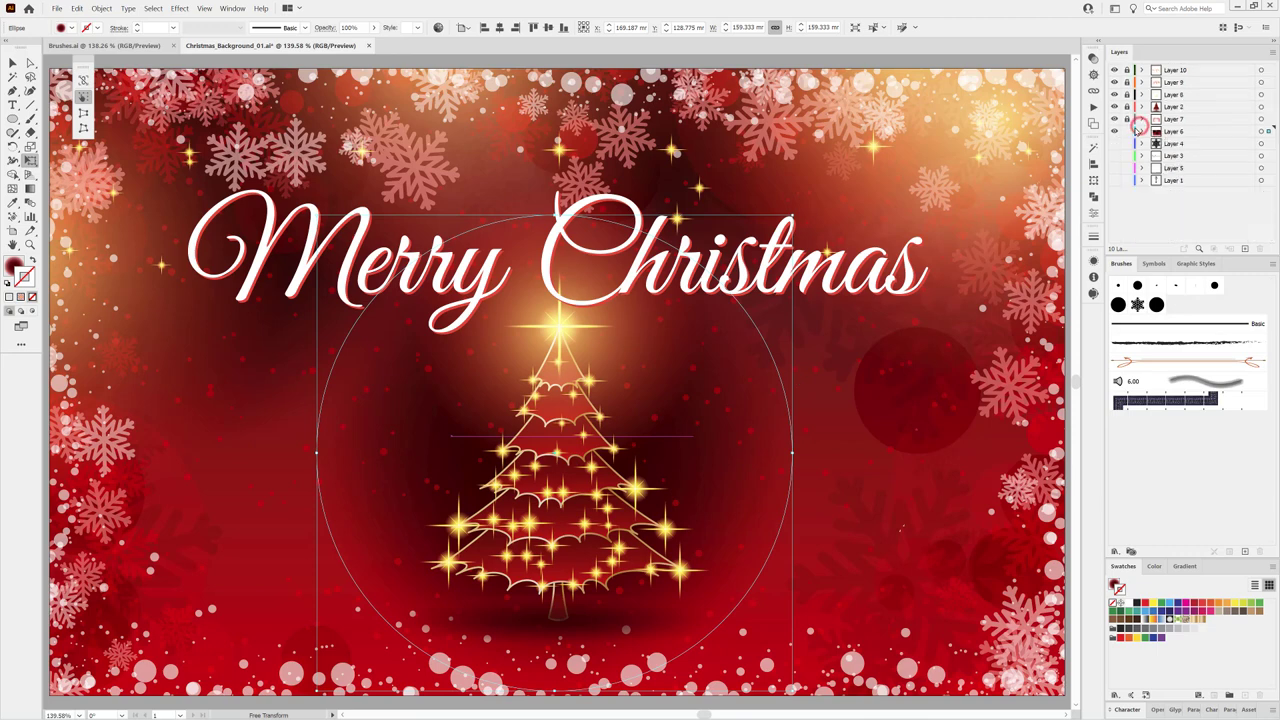
click(1127, 131)
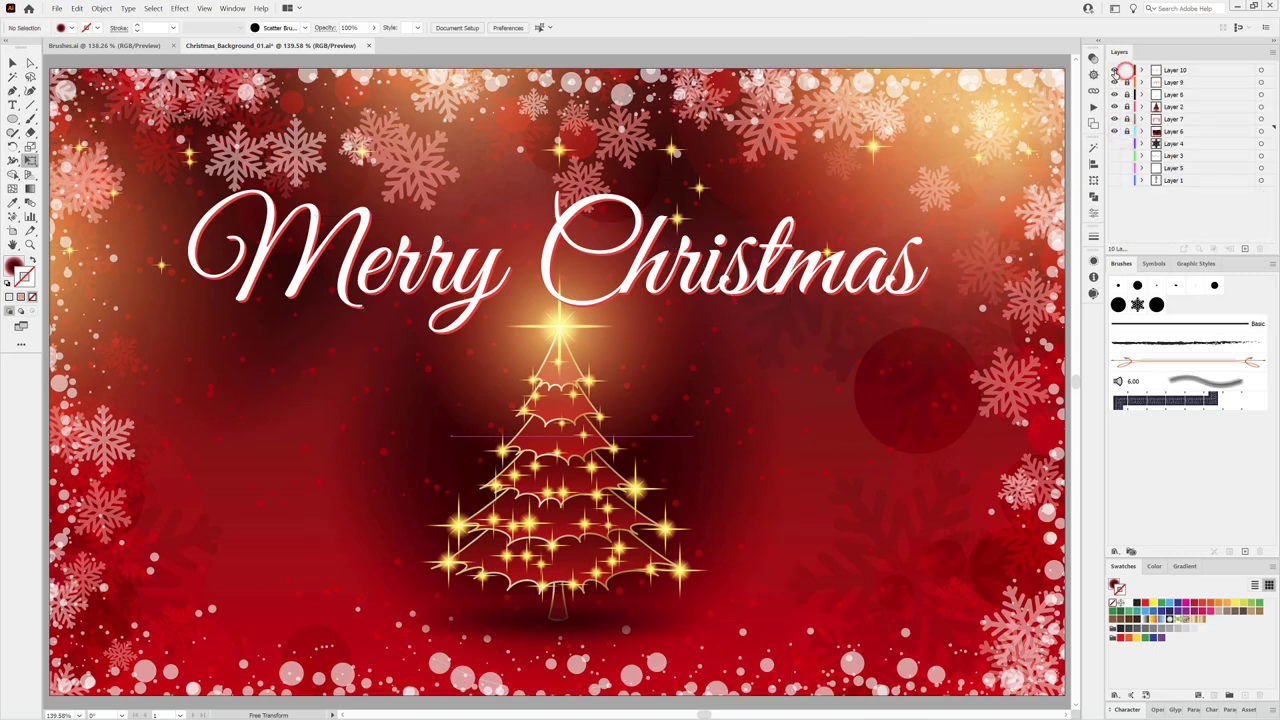
click(1115, 70)
click(1115, 70)
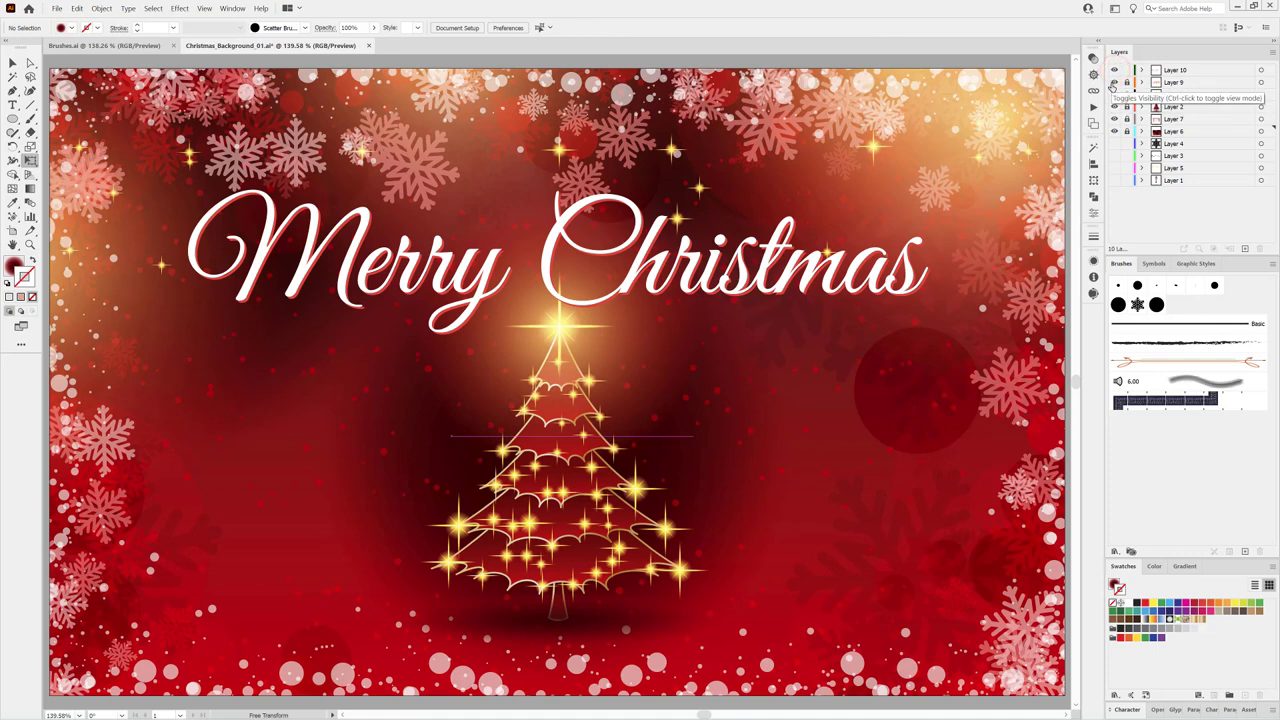
click(1115, 82)
click(1115, 82)
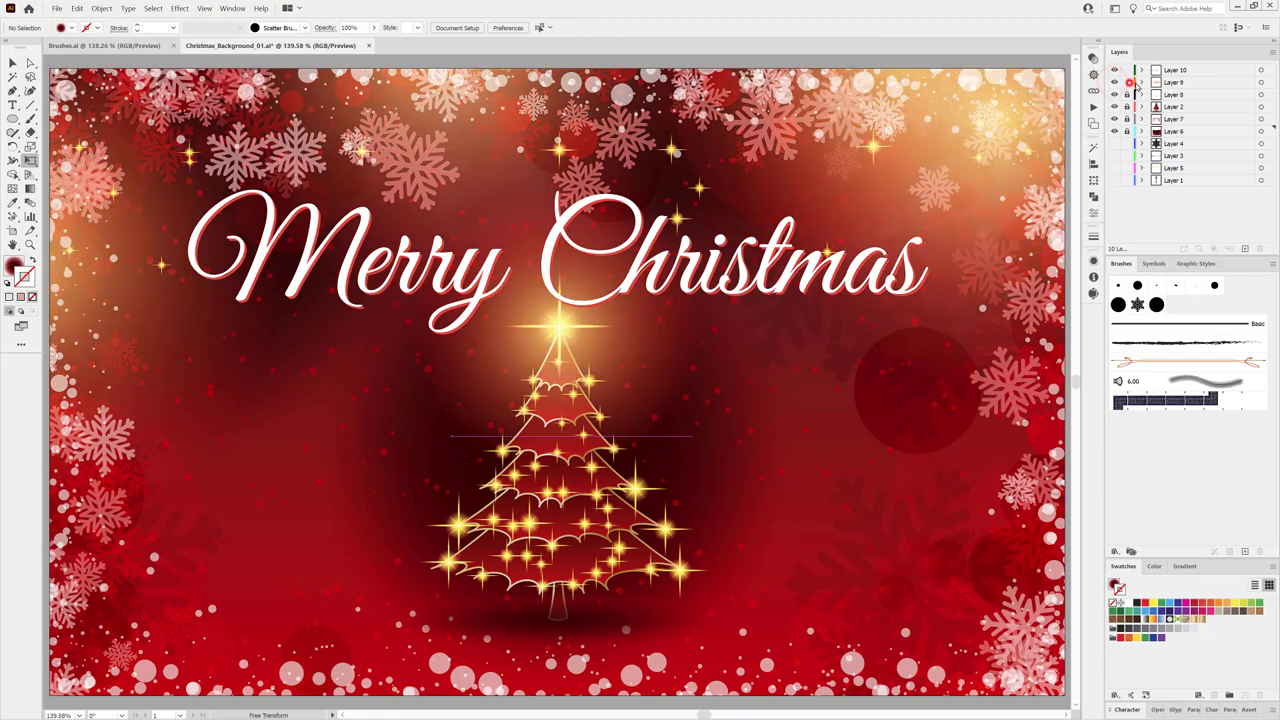
click(1127, 82)
click(1141, 82)
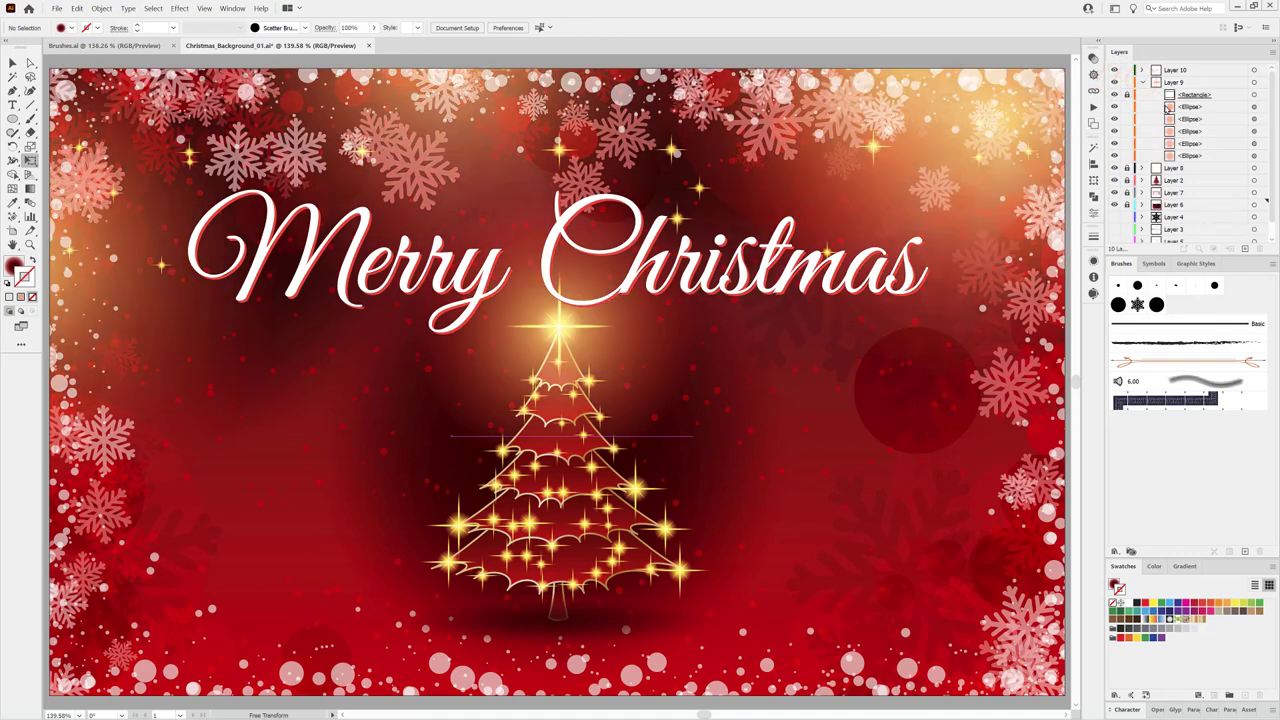
Step: Shrink Layer 9's glow ellipse to about 77.587 mm and return to the Selection tool
click(1114, 106)
click(1114, 106)
click(1196, 106)
click(1254, 106)
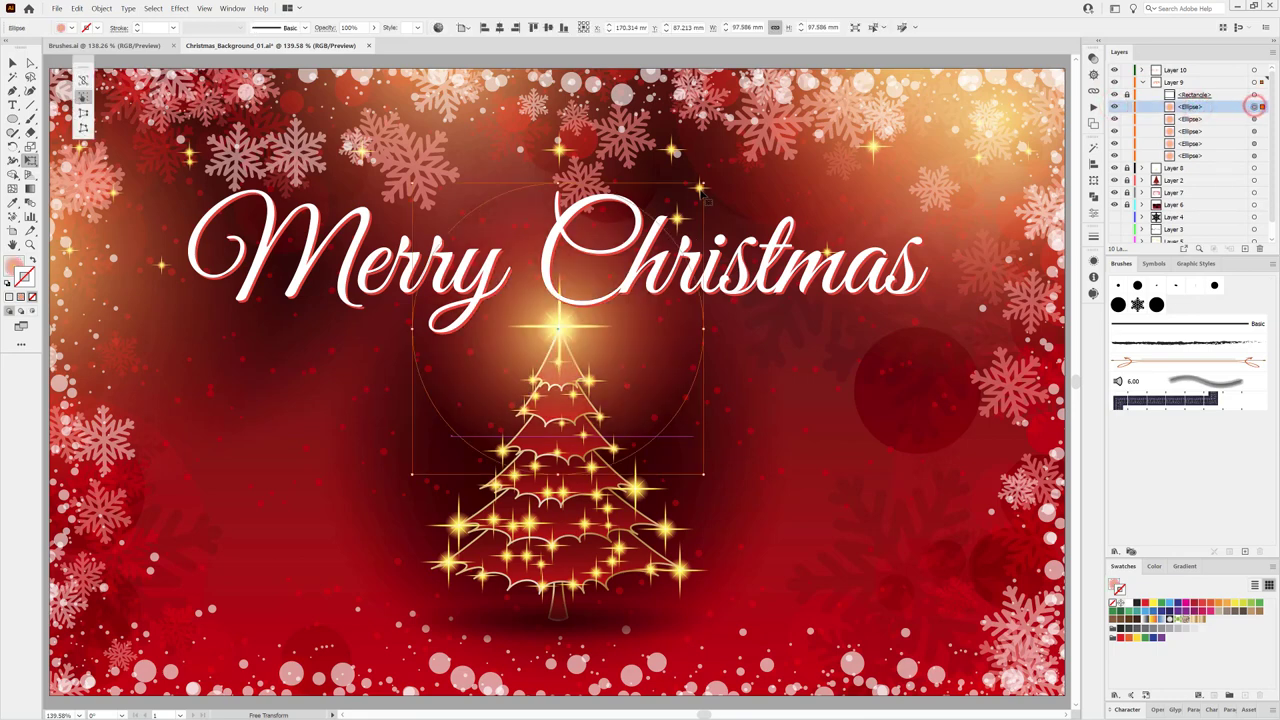
drag(700, 186, 672, 211)
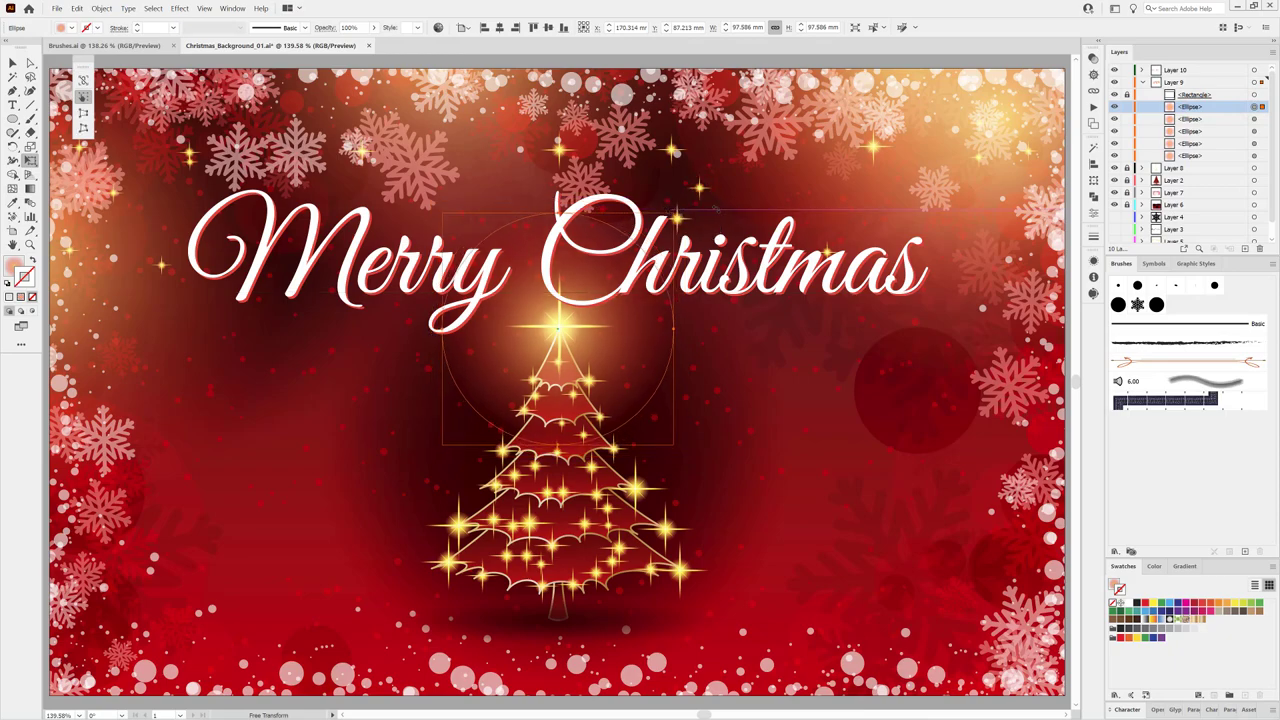
key(v)
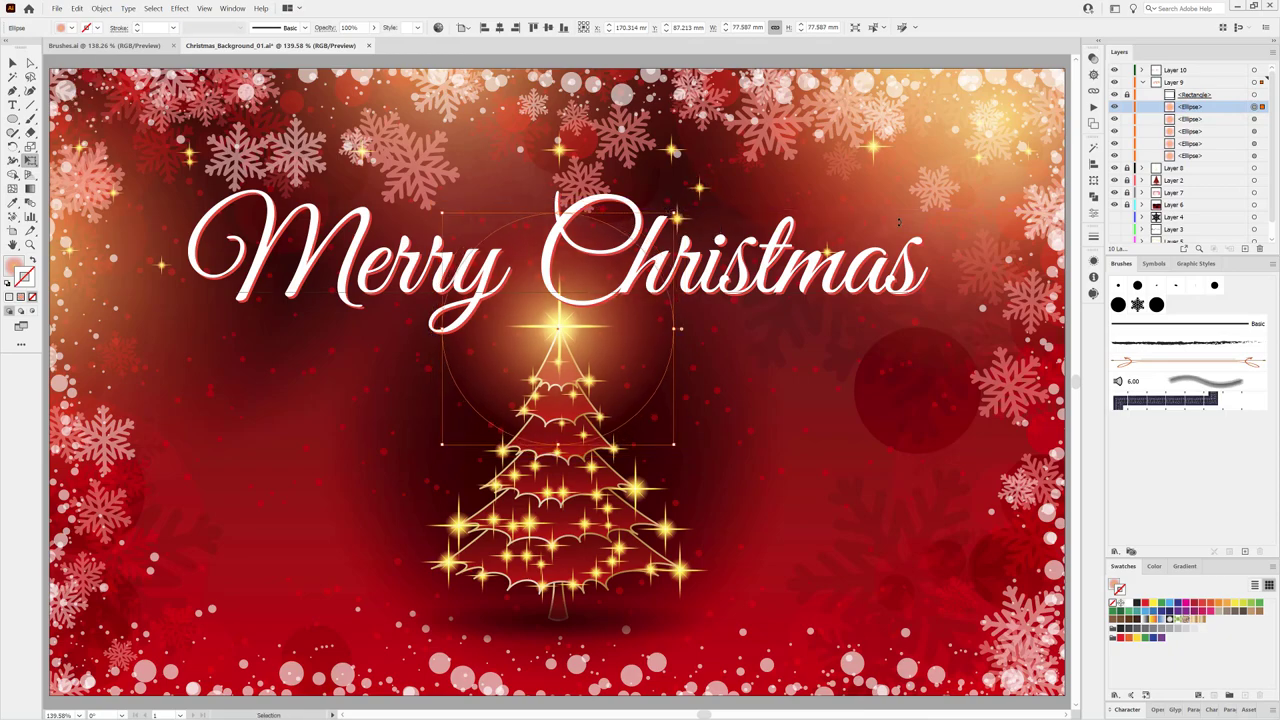